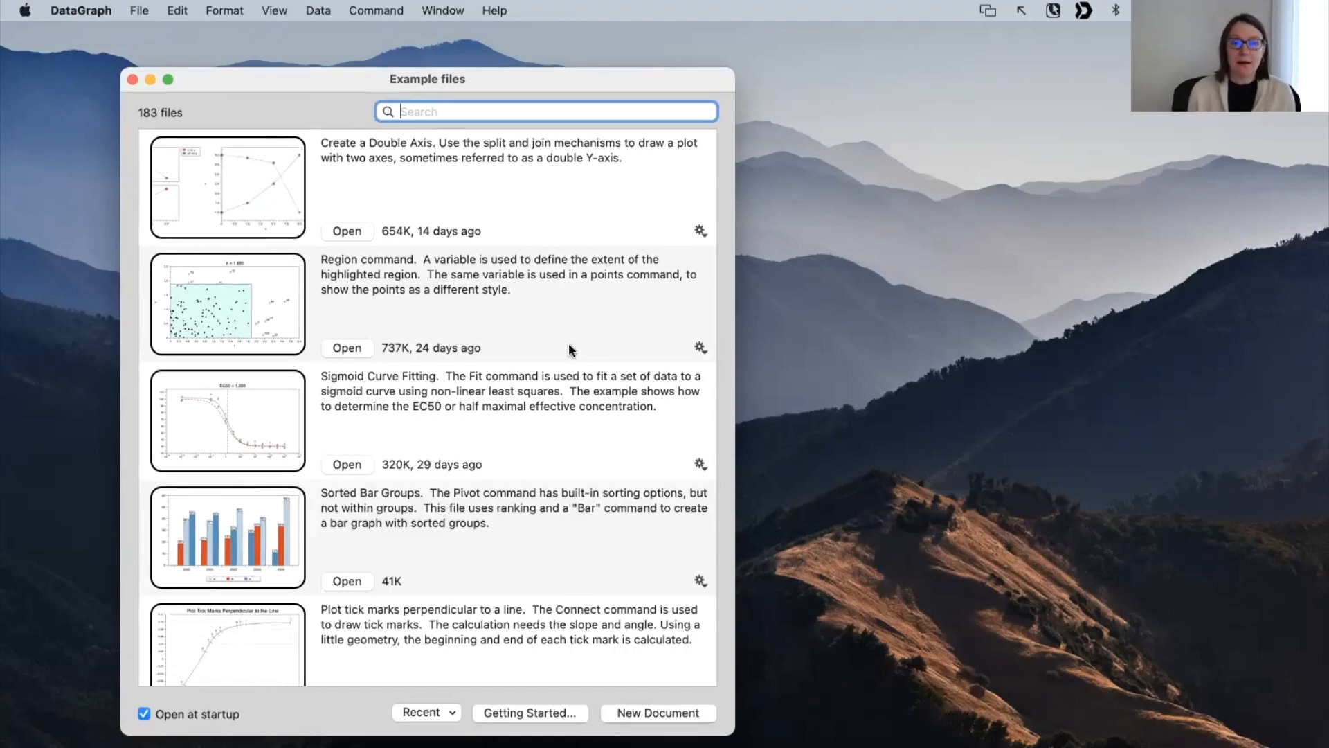
Step: Browse the list of example files and their descriptions
{"action": "scroll", "coordinate": [616, 534], "scroll_direction": "down", "scroll_amount": 5}
{"action": "scroll", "coordinate": [616, 535], "scroll_direction": "down", "scroll_amount": 15}
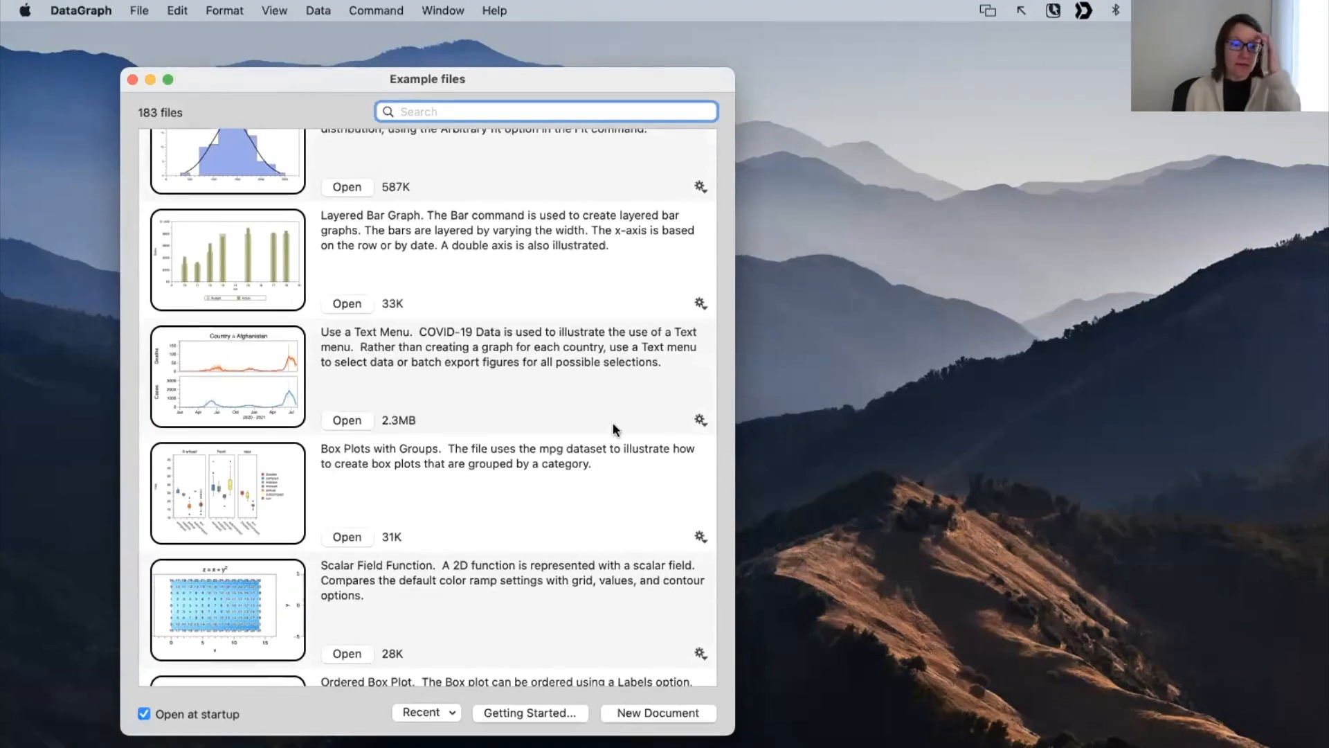
{"action": "scroll", "coordinate": [612, 424], "scroll_direction": "up", "scroll_amount": 6}
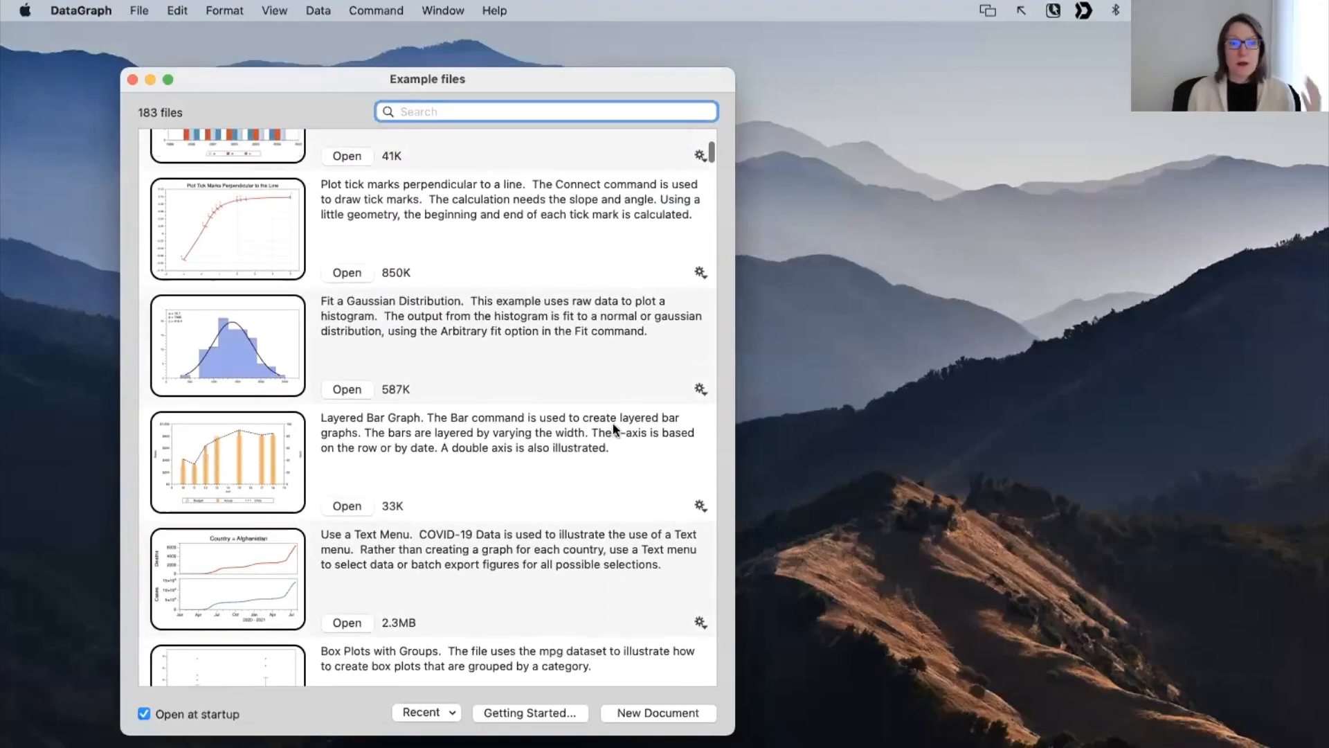
{"action": "scroll", "coordinate": [601, 429], "scroll_direction": "up", "scroll_amount": 6}
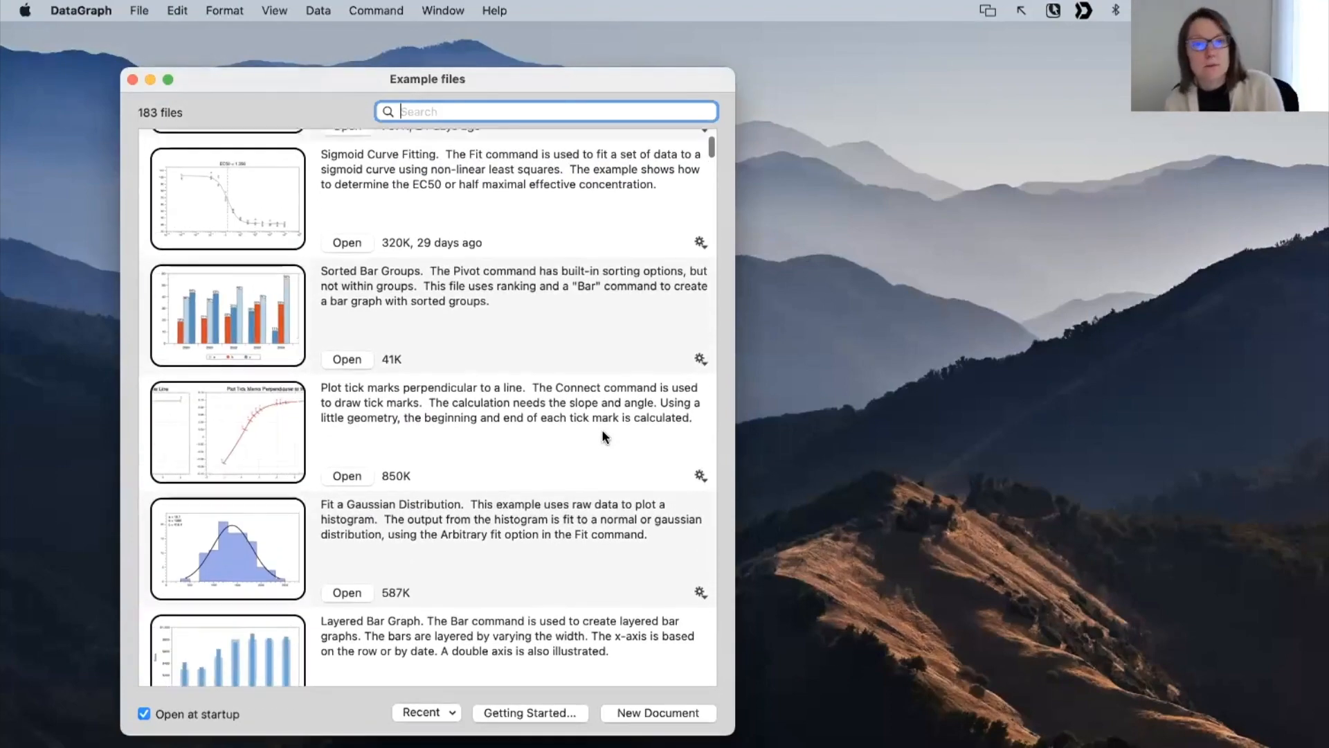
{"action": "scroll", "coordinate": [601, 429], "scroll_direction": "up", "scroll_amount": 6}
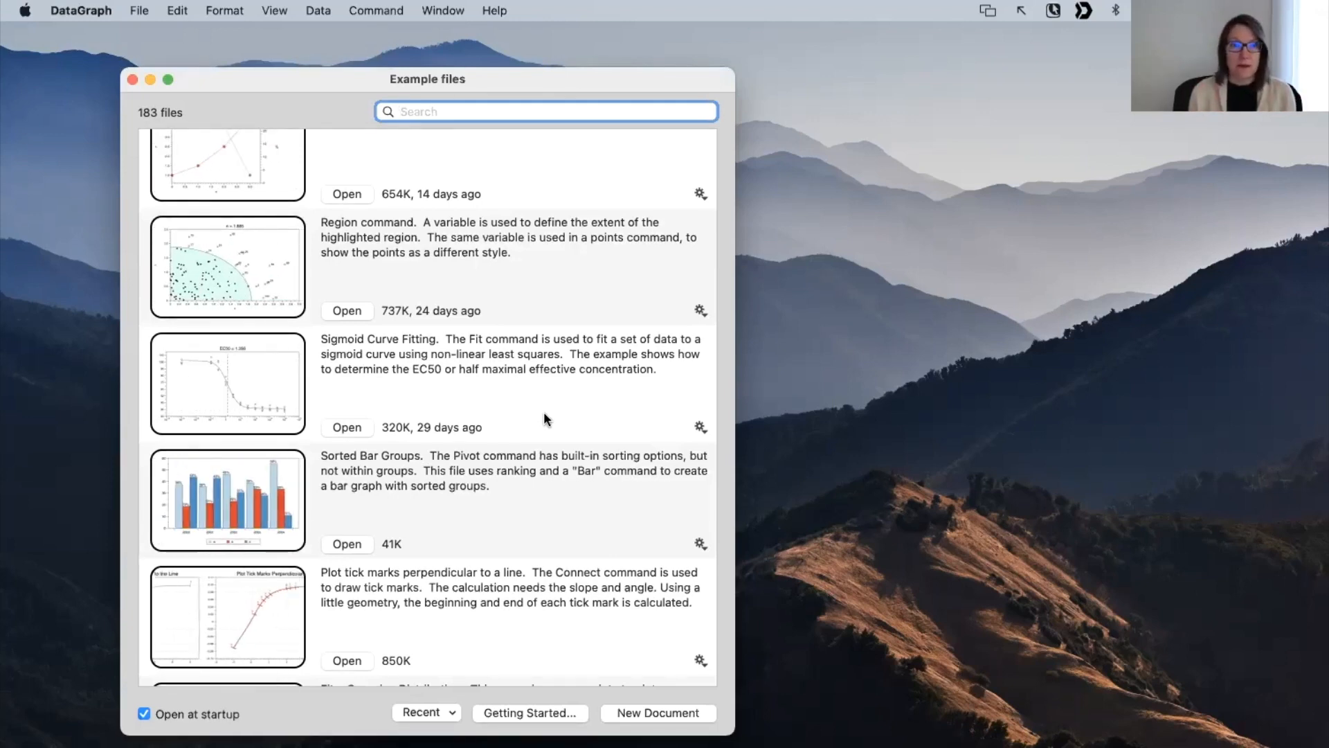
{"action": "scroll", "coordinate": [566, 360], "scroll_direction": "up", "scroll_amount": 2}
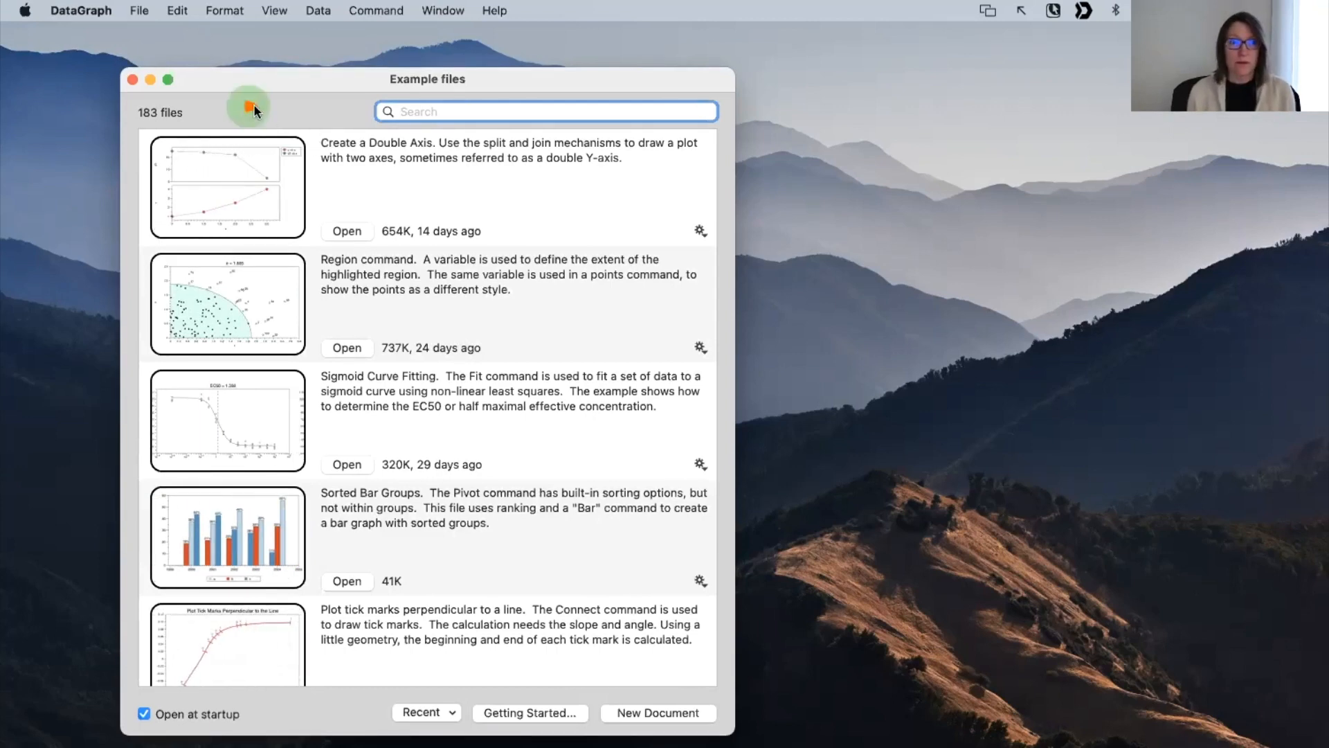
Step: Search the example files for "simple" and look through the matching examples
{"action": "left_click_drag", "start_coordinate": [255, 105], "coordinate": [360, 107]}
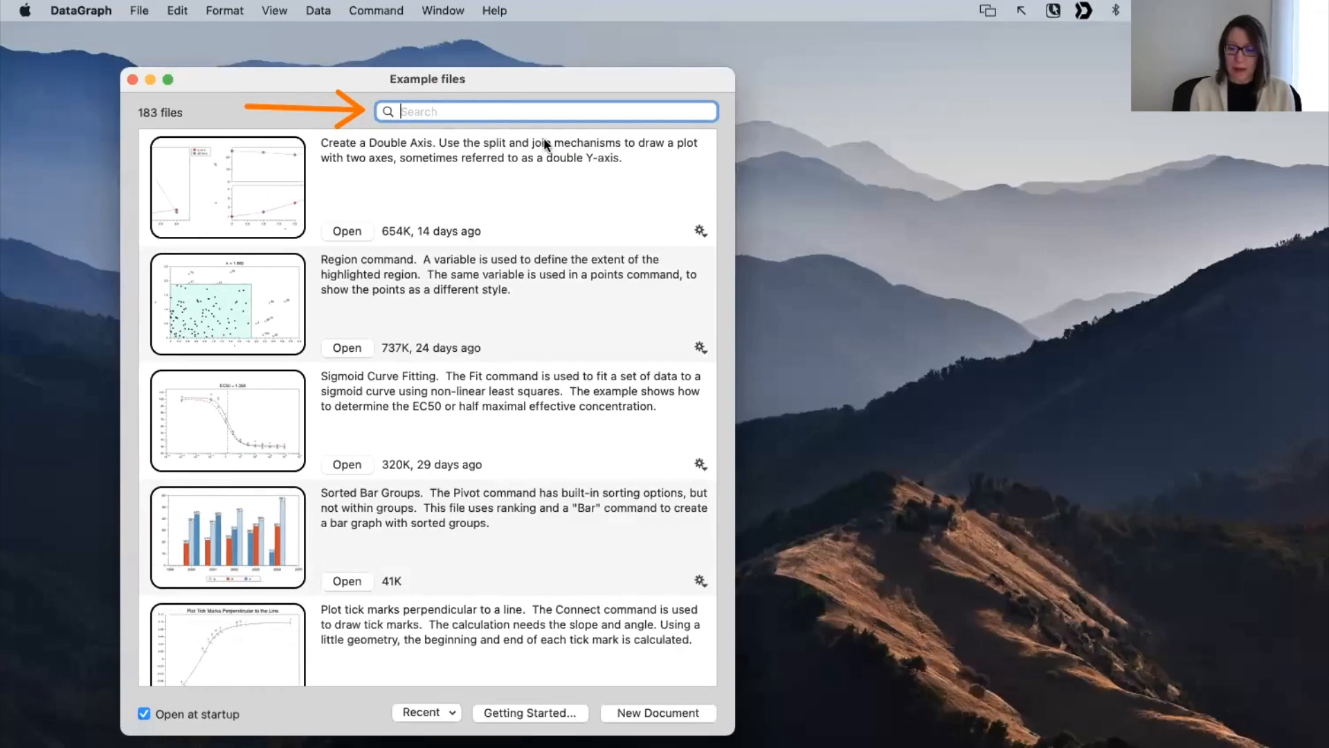
{"action": "type", "text": "sim"}
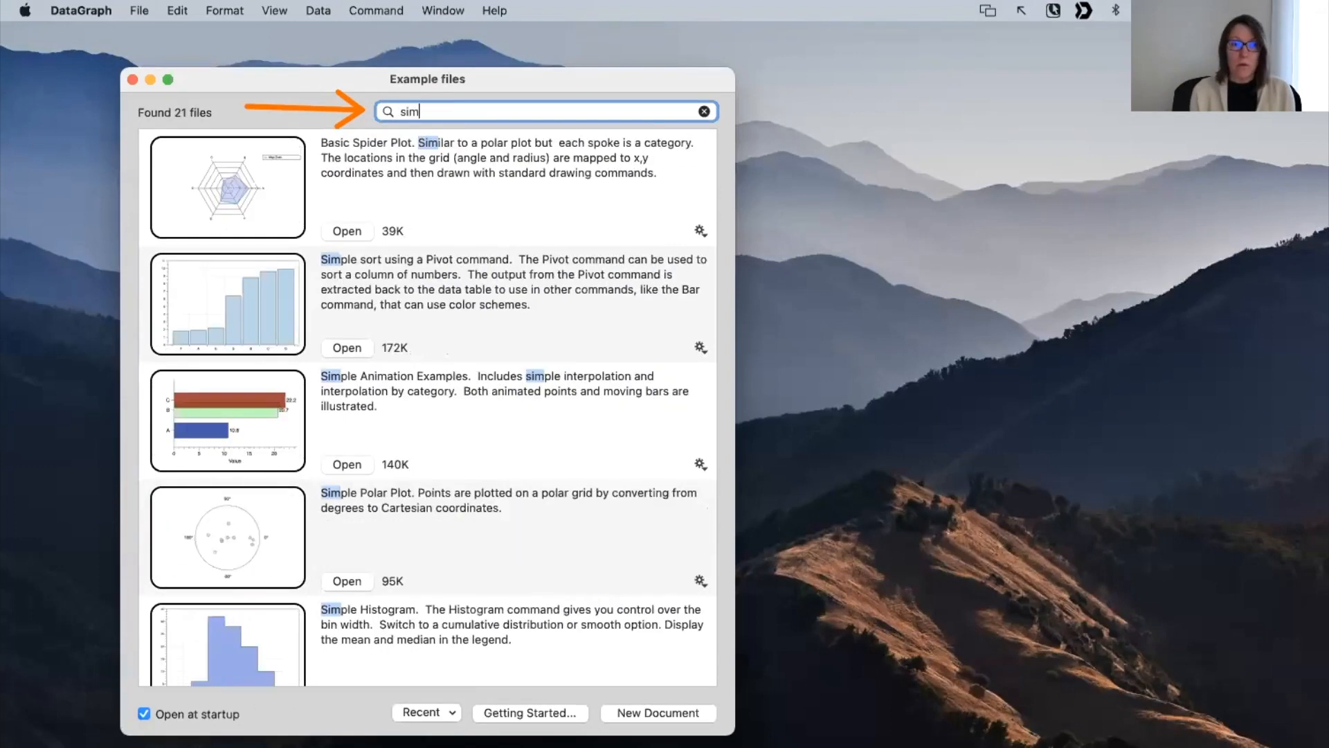
{"action": "type", "text": "ple"}
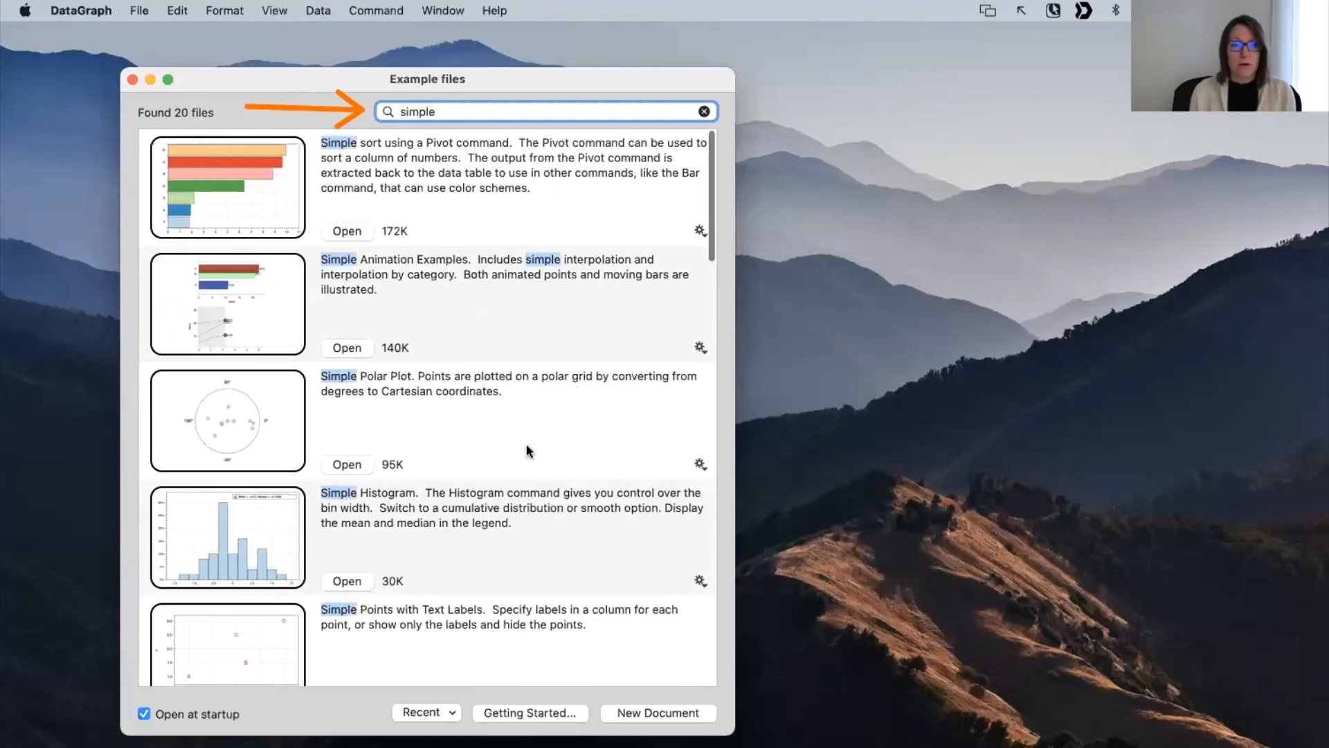
{"action": "scroll", "coordinate": [527, 448], "scroll_direction": "down", "scroll_amount": 5}
{"action": "scroll", "coordinate": [526, 443], "scroll_direction": "up", "scroll_amount": 4}
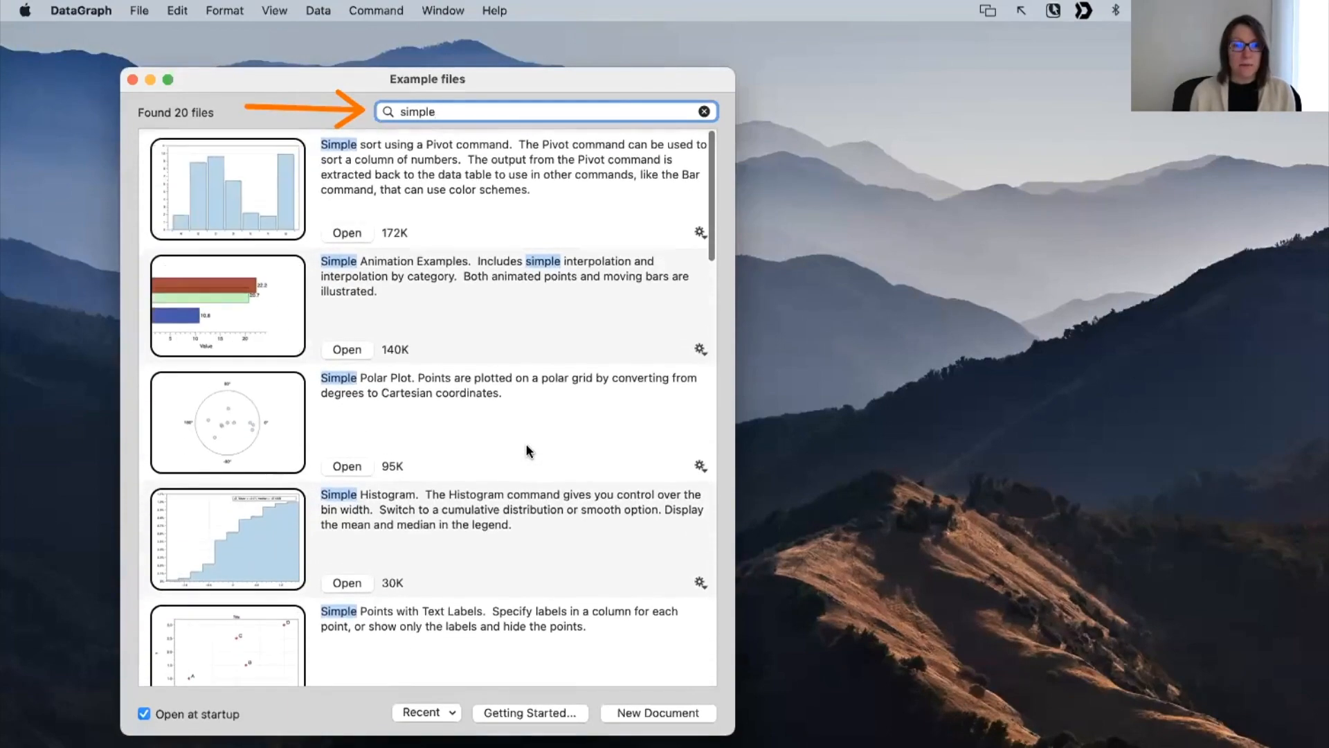
{"action": "scroll", "coordinate": [527, 443], "scroll_direction": "down", "scroll_amount": 14}
{"action": "scroll", "coordinate": [526, 444], "scroll_direction": "up", "scroll_amount": 15}
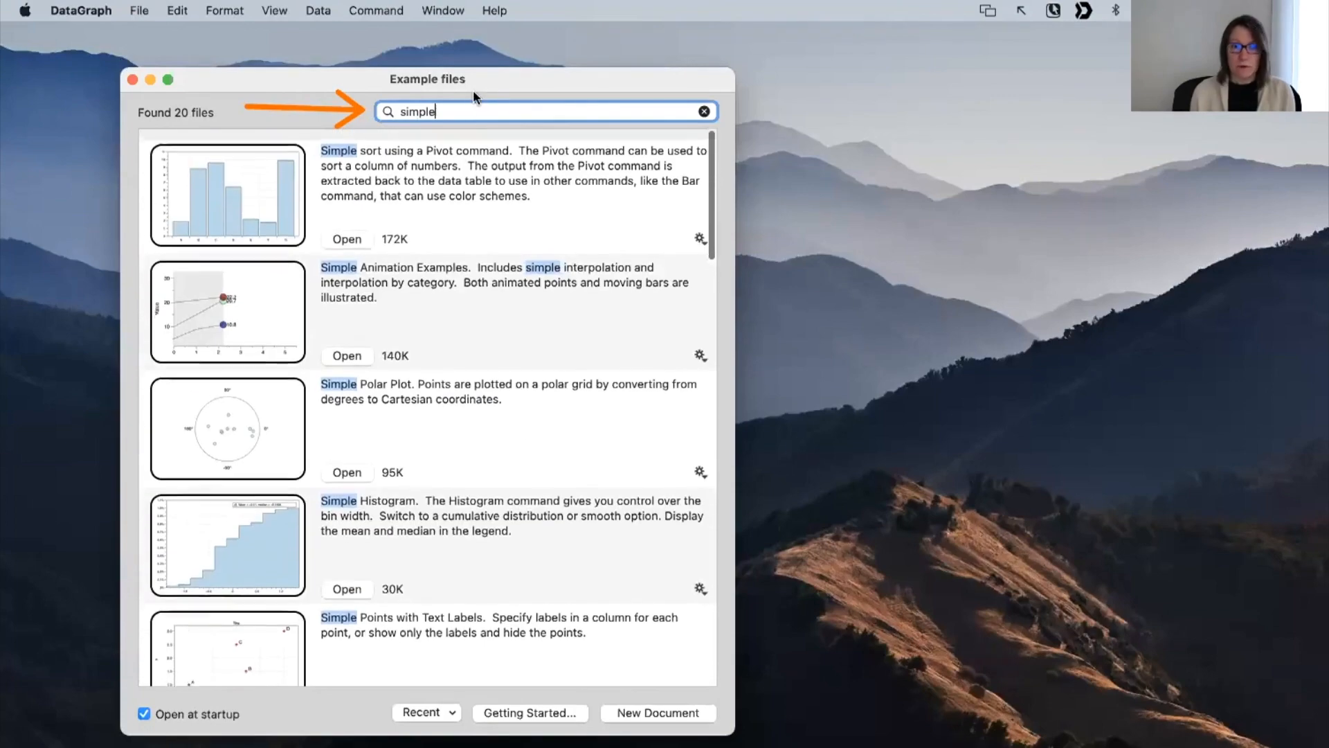
Step: Replace the example search term with "basic" and look through the matching examples
{"action": "left_click_drag", "start_coordinate": [440, 111], "coordinate": [349, 109]}
{"action": "key", "text": "BackSpace"}
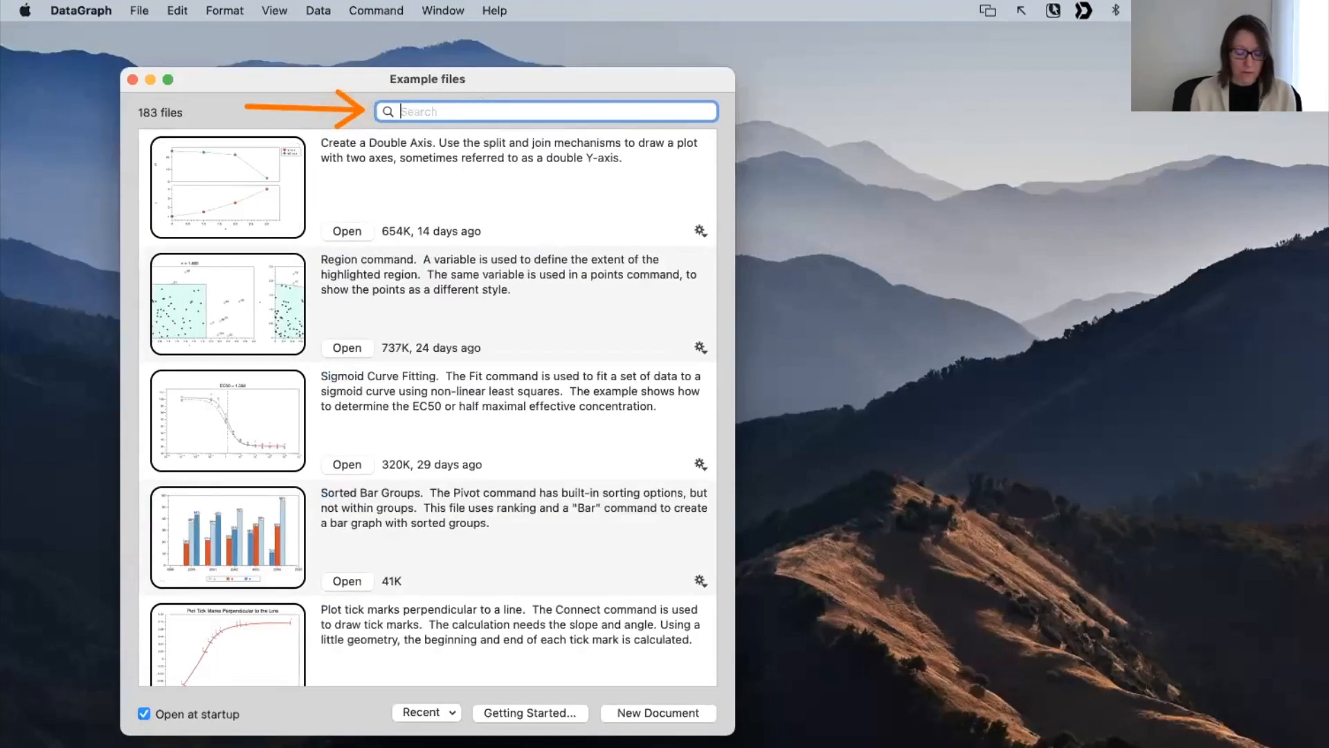
{"action": "type", "text": "bas"}
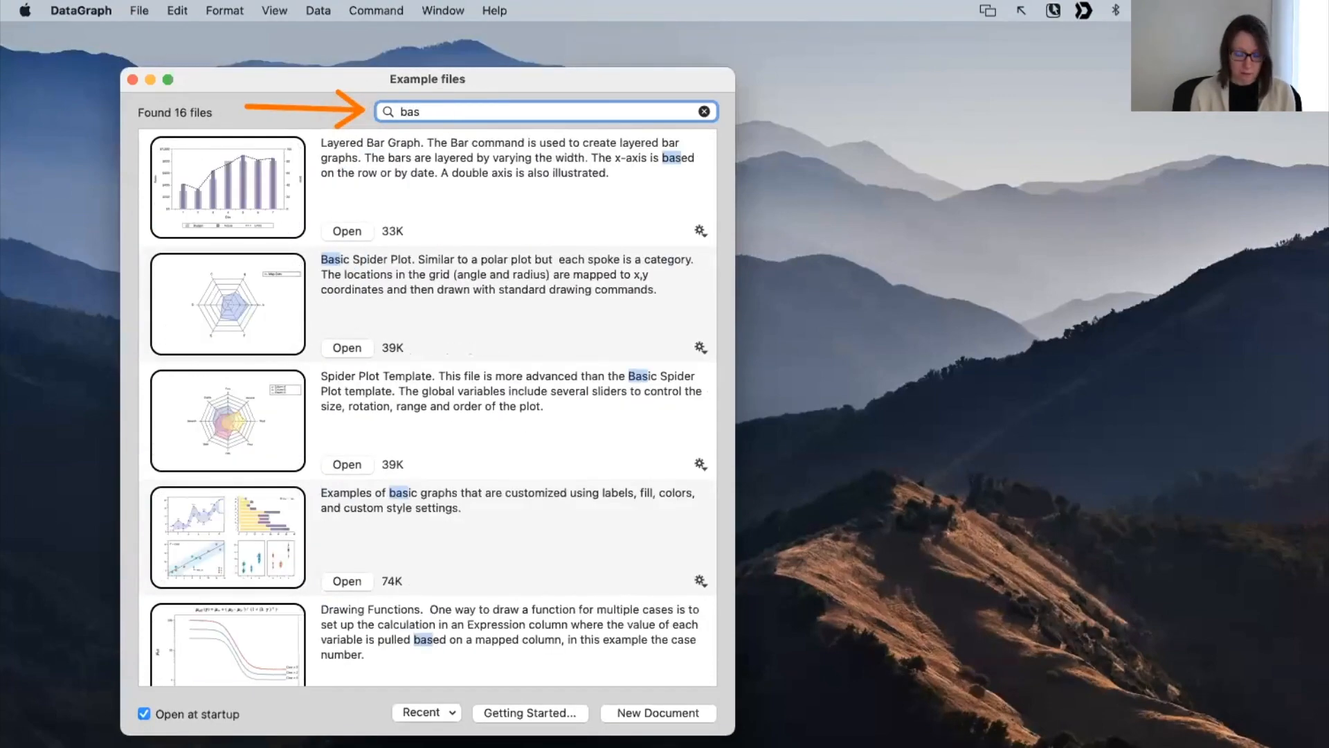
{"action": "type", "text": "ic"}
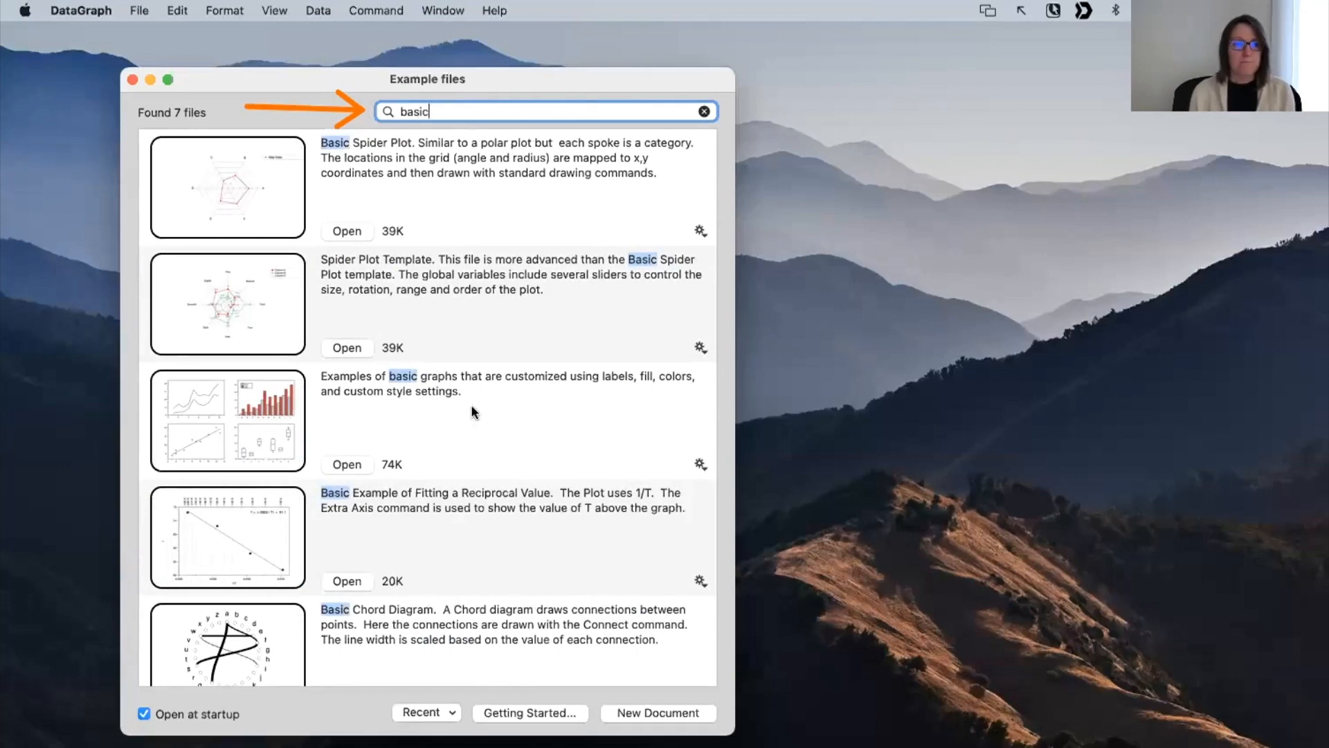
{"action": "scroll", "coordinate": [534, 425], "scroll_direction": "down", "scroll_amount": 5}
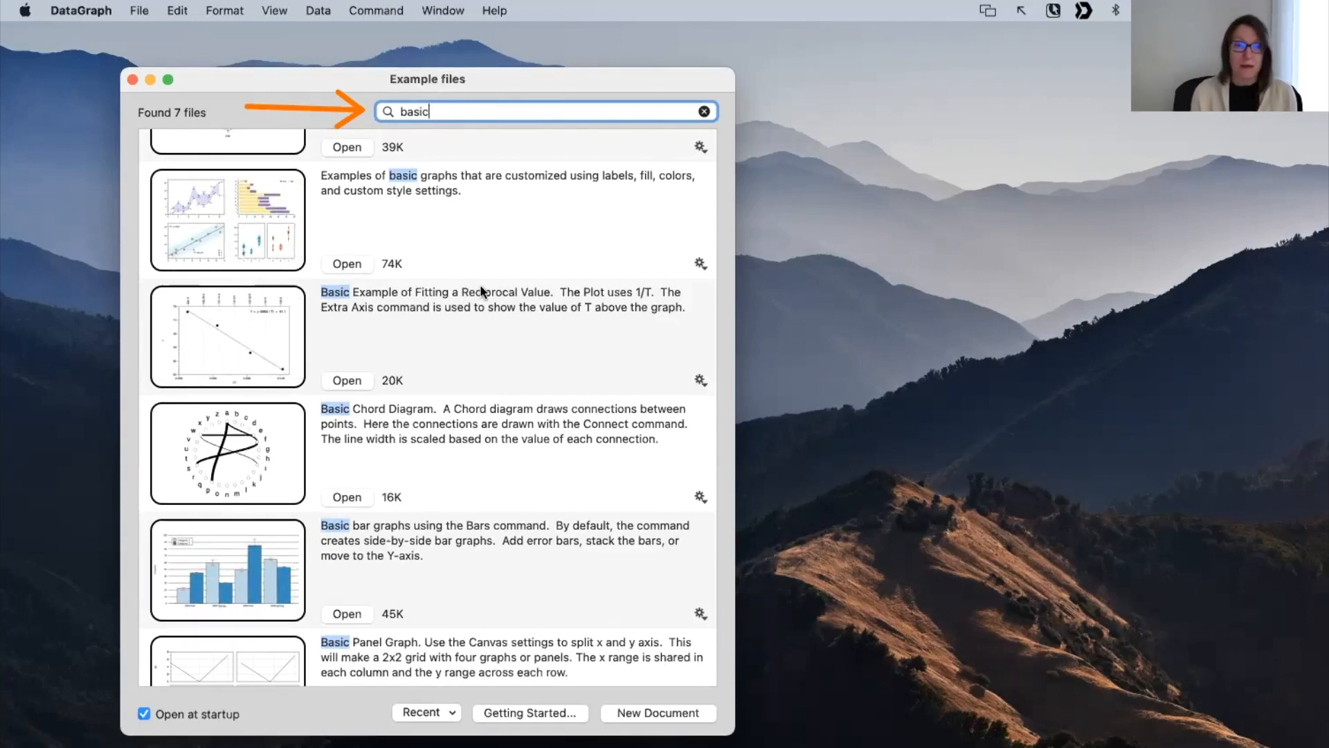
Step: Clear the search term and search the example files for "covi"
{"action": "key", "text": "BackSpace"}
{"action": "key", "text": "BackSpace"}
{"action": "key", "text": "BackSpace"}
{"action": "key", "text": "BackSpace"}
{"action": "key", "text": "BackSpace"}
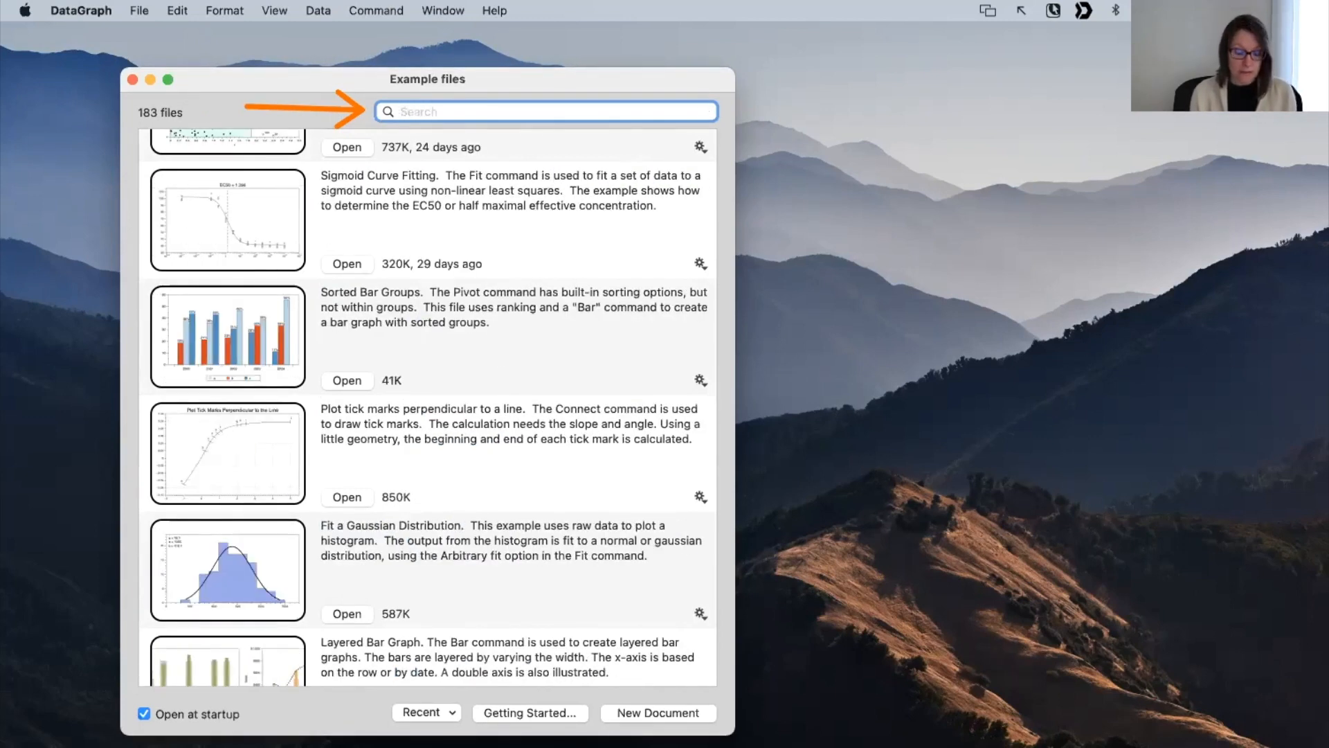
{"action": "type", "text": "covi"}
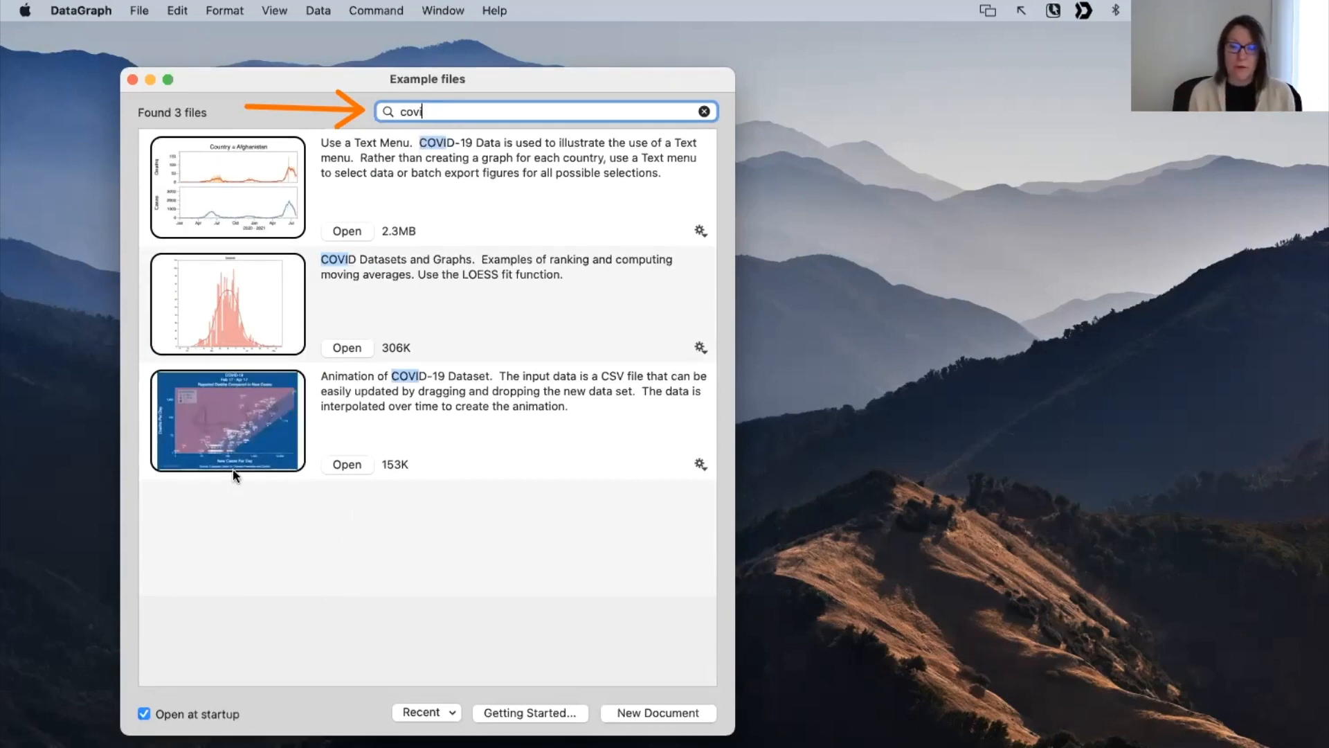
Step: Clear the search to list all example files again and select the Region command example
{"action": "key", "text": "BackSpace"}
{"action": "key", "text": "BackSpace"}
{"action": "key", "text": "BackSpace"}
{"action": "key", "text": "BackSpace"}
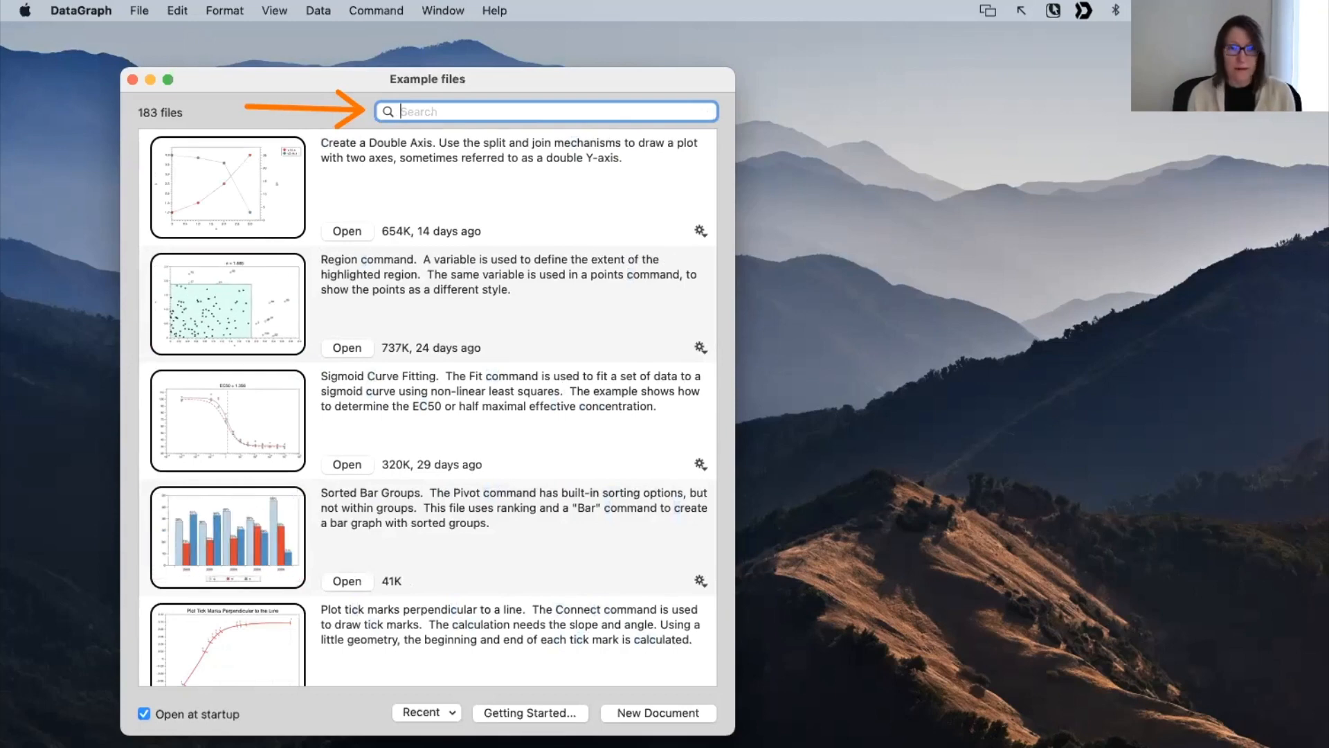
{"action": "type", "text": "x"}
{"action": "key", "text": "BackSpace"}
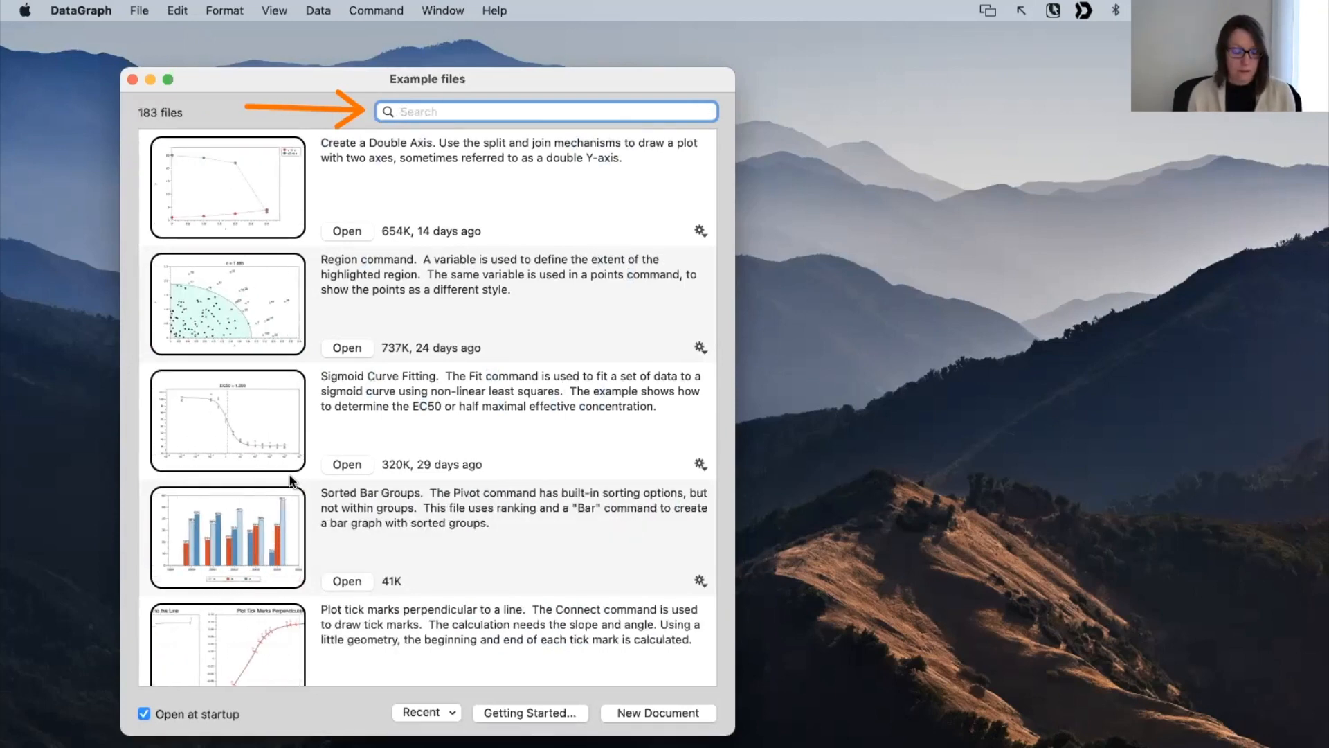
{"action": "left_click", "coordinate": [394, 345]}
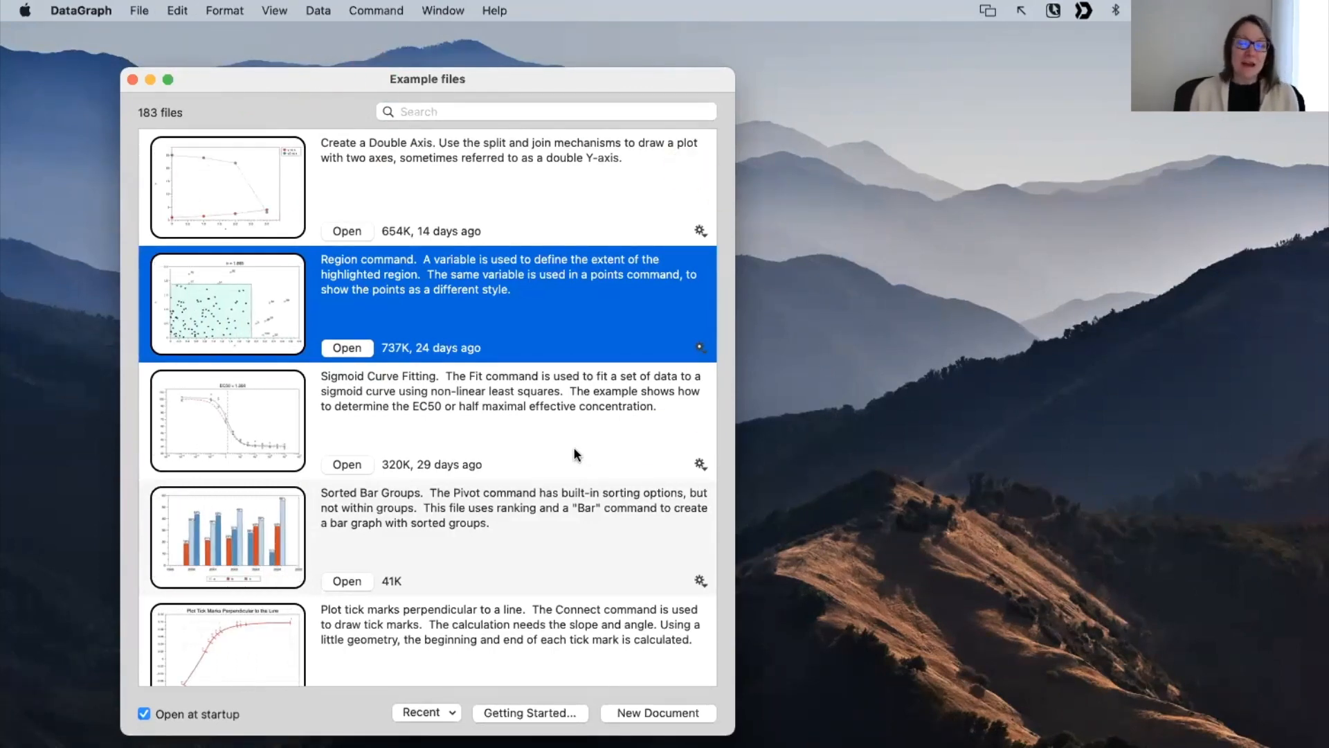
{"action": "scroll", "coordinate": [573, 447], "scroll_direction": "down", "scroll_amount": 2}
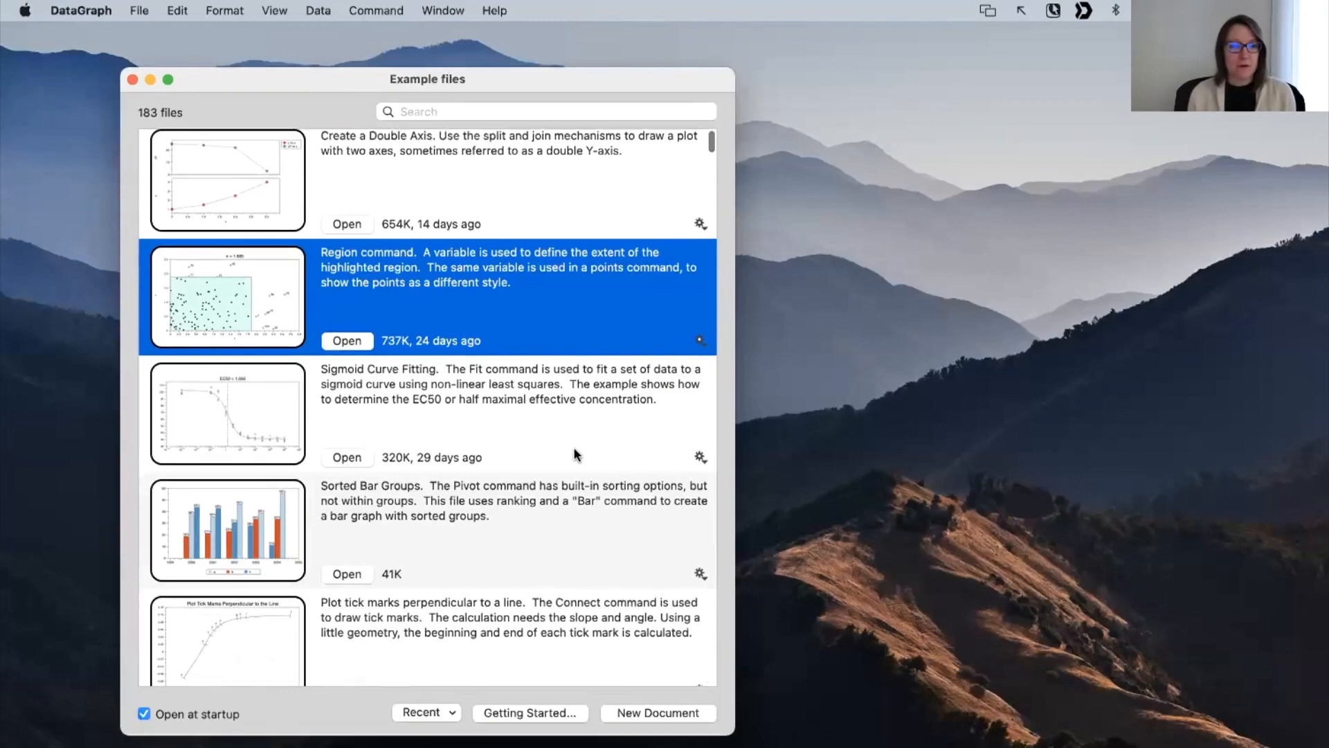
{"action": "scroll", "coordinate": [573, 446], "scroll_direction": "up", "scroll_amount": 2}
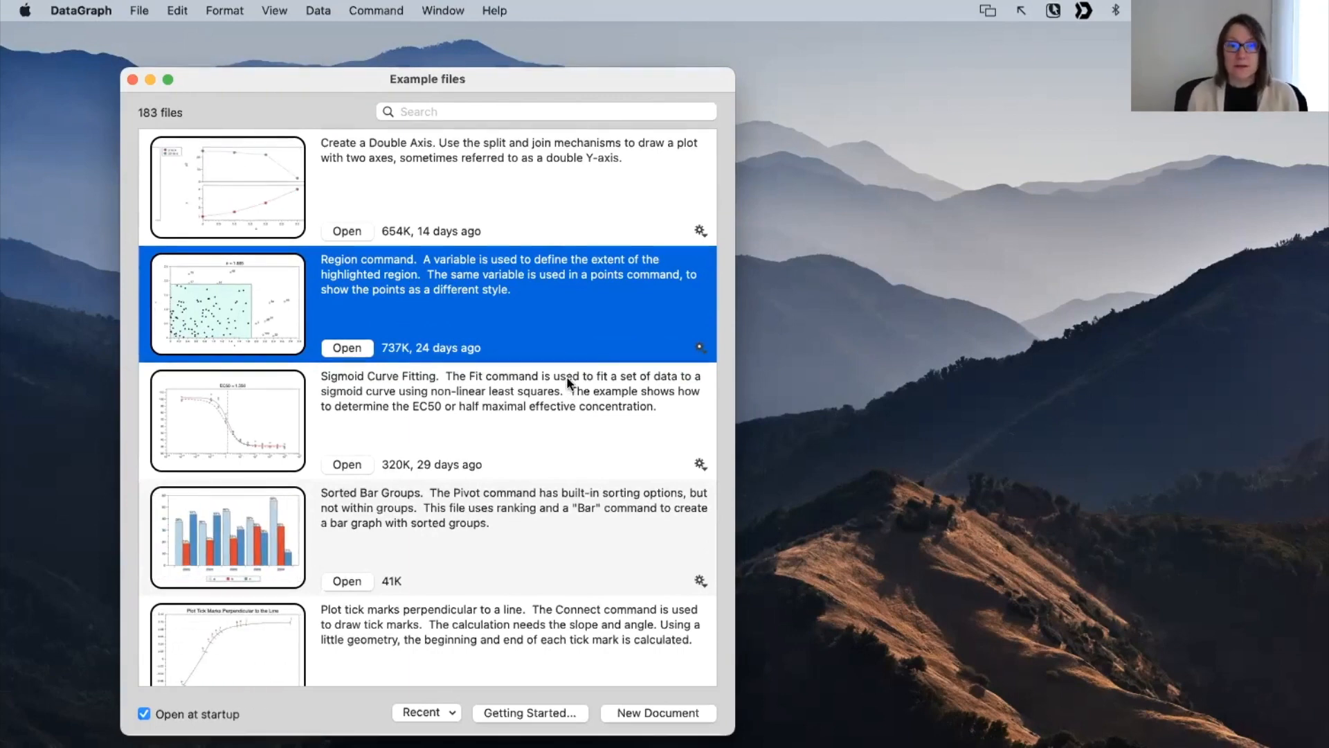
Step: Search the example files for "simple" and open the simple scatter plot example
{"action": "left_click", "coordinate": [467, 111]}
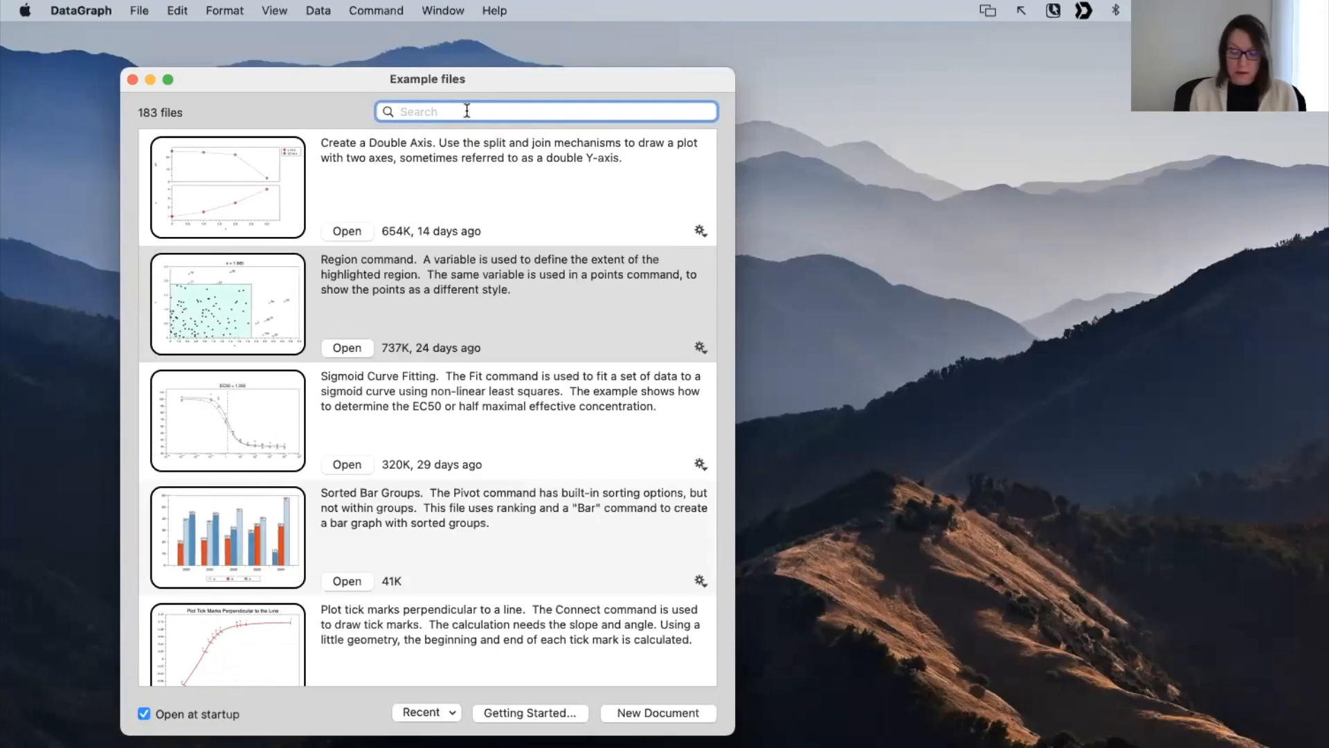
{"action": "type", "text": "simple"}
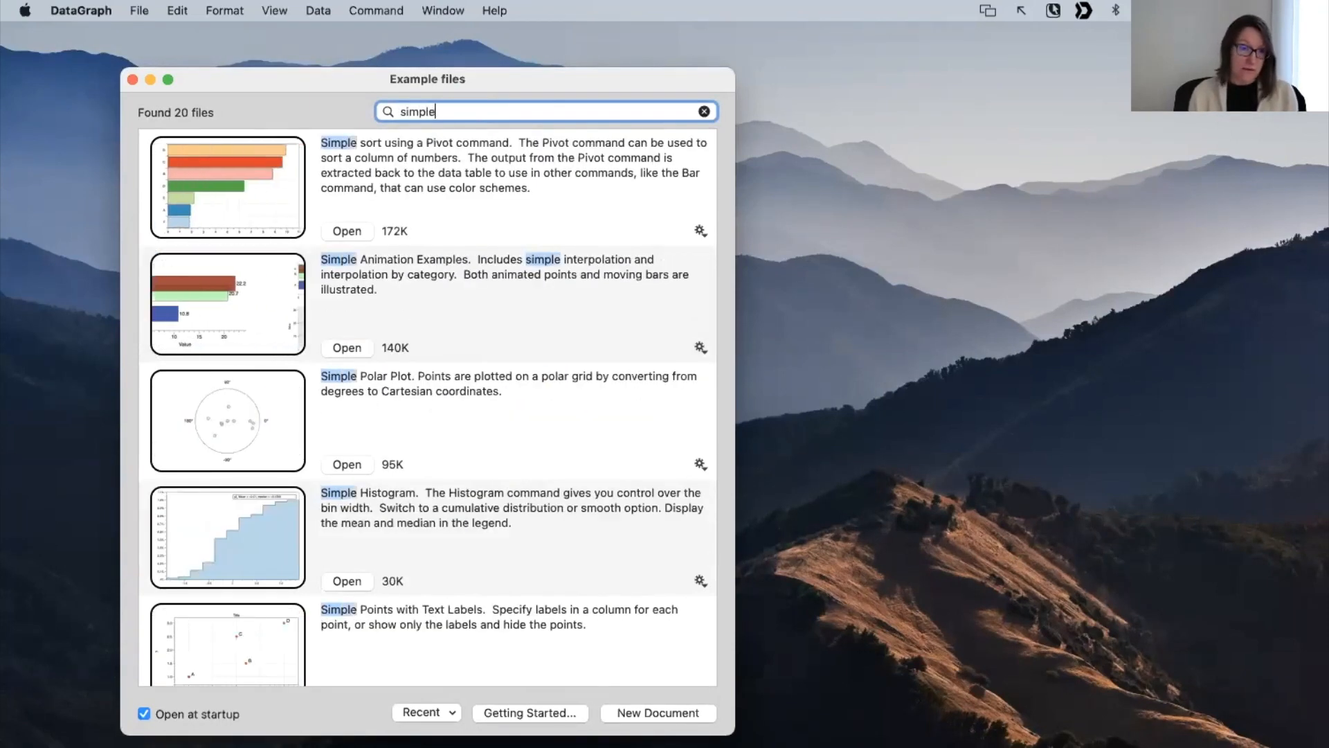
{"action": "scroll", "coordinate": [455, 401], "scroll_direction": "down", "scroll_amount": 10}
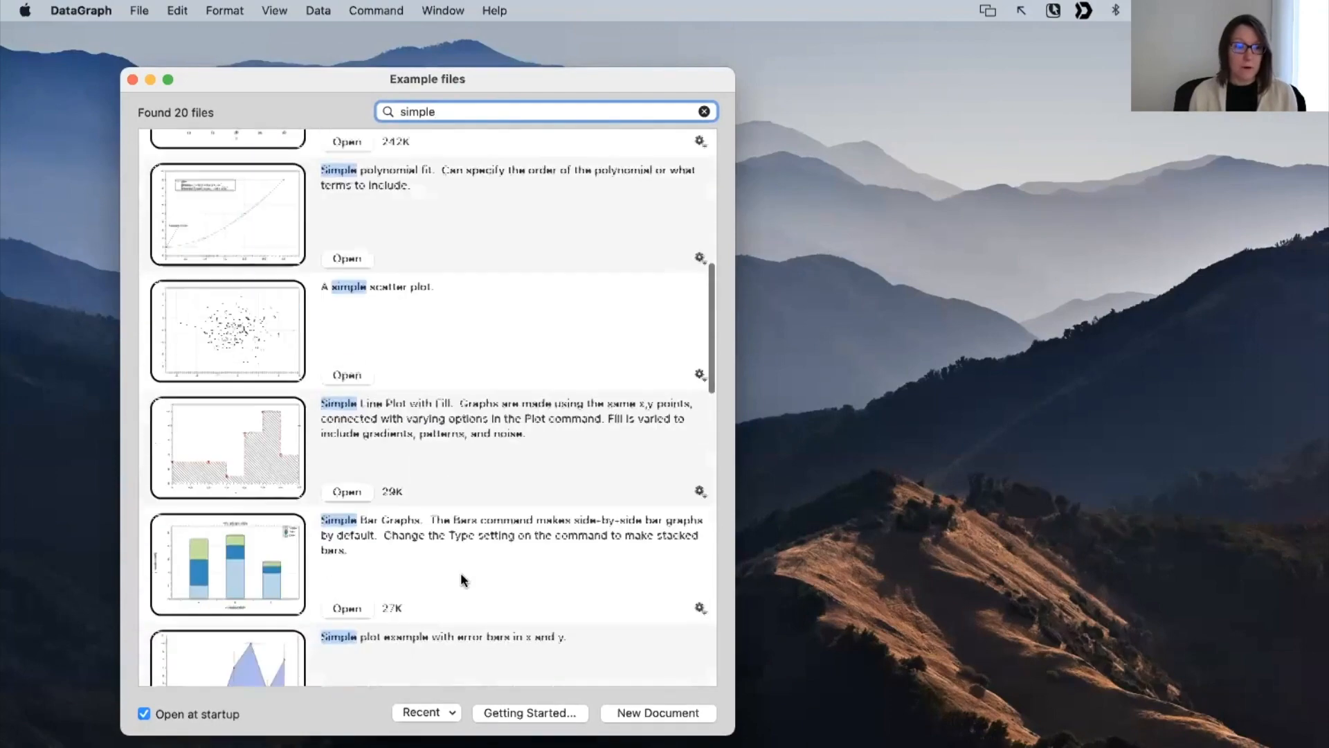
{"action": "scroll", "coordinate": [396, 377], "scroll_direction": "up", "scroll_amount": 2}
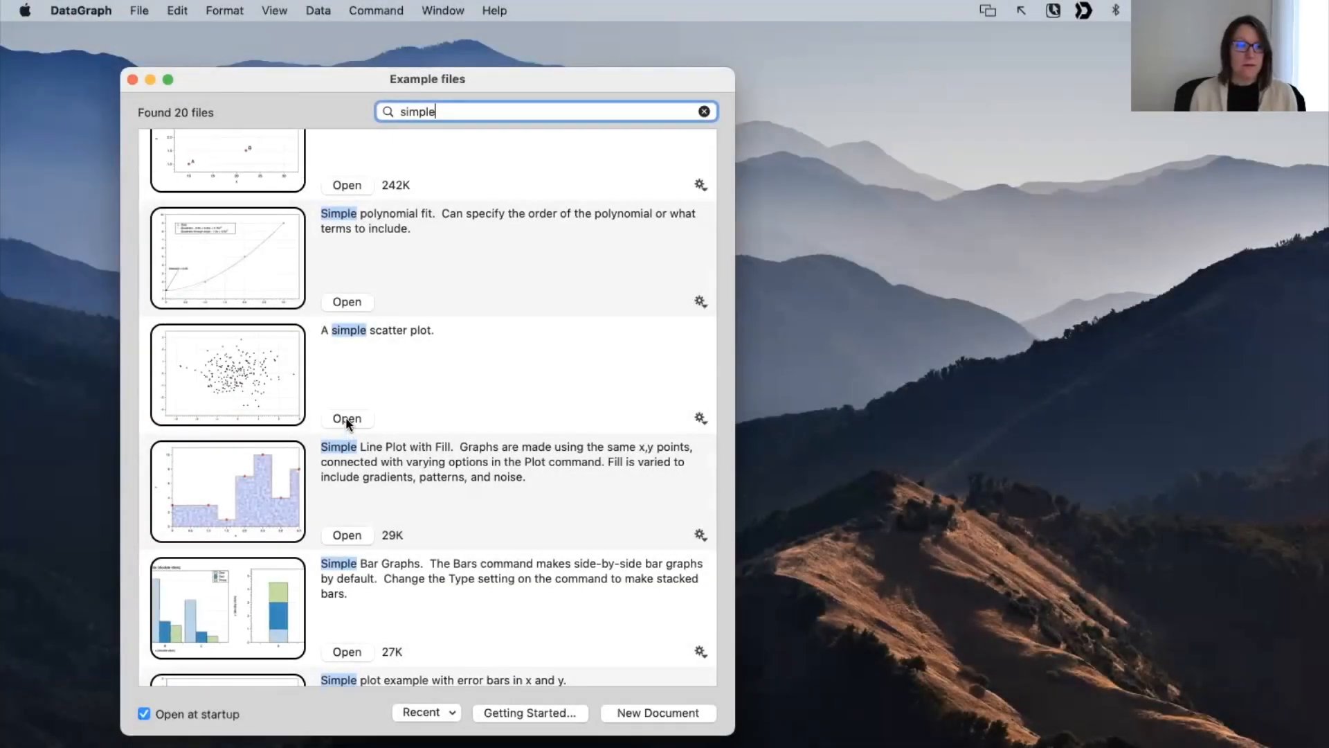
{"action": "left_click", "coordinate": [347, 419]}
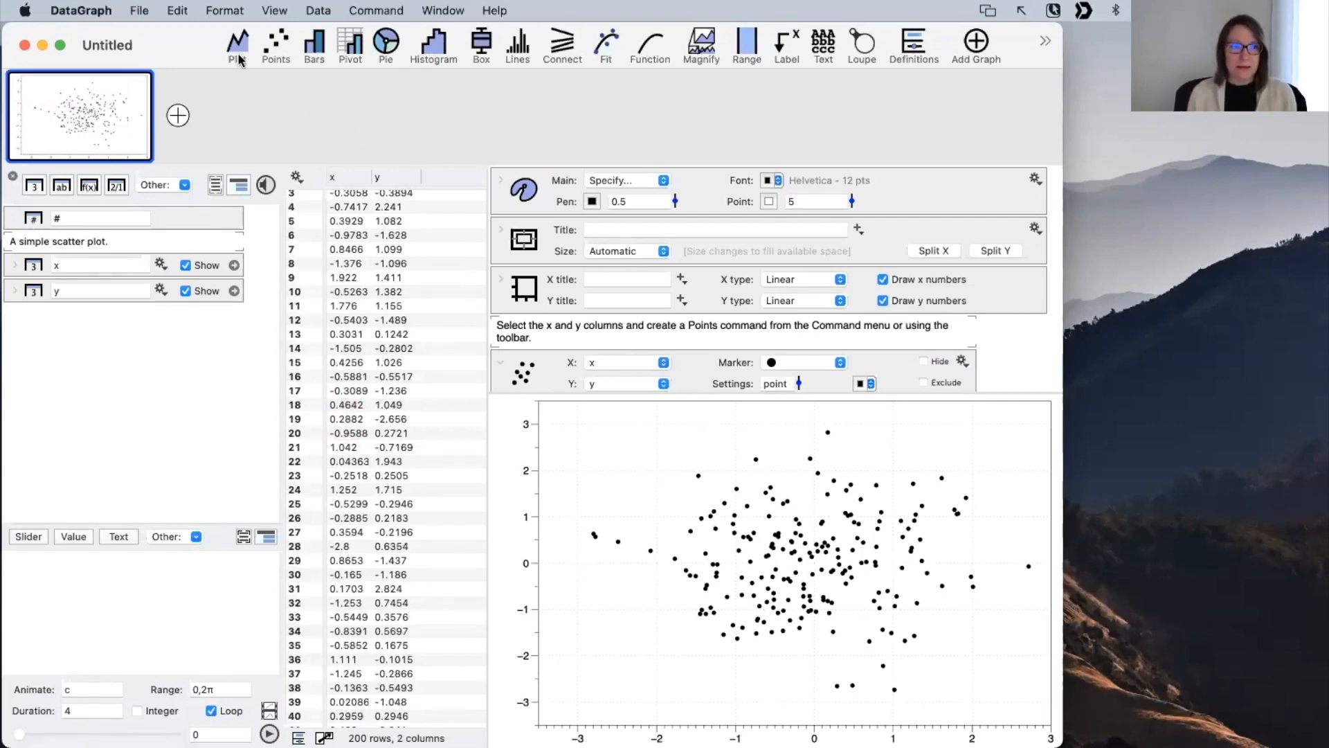
Step: Enlarge the scatter plot's document window to fill the screen and review the Points command's settings
{"action": "scroll", "coordinate": [624, 316], "scroll_direction": "down", "scroll_amount": 3}
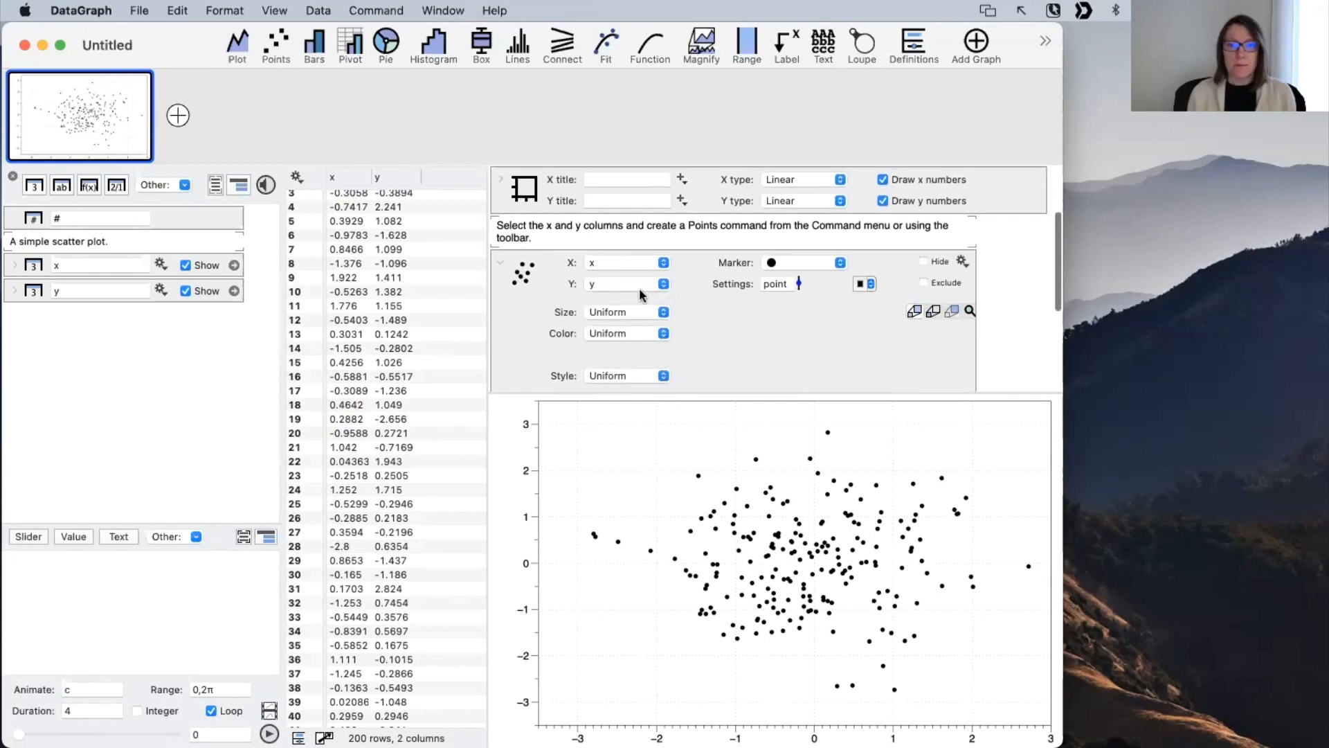
{"action": "scroll", "coordinate": [514, 311], "scroll_direction": "up", "scroll_amount": 3}
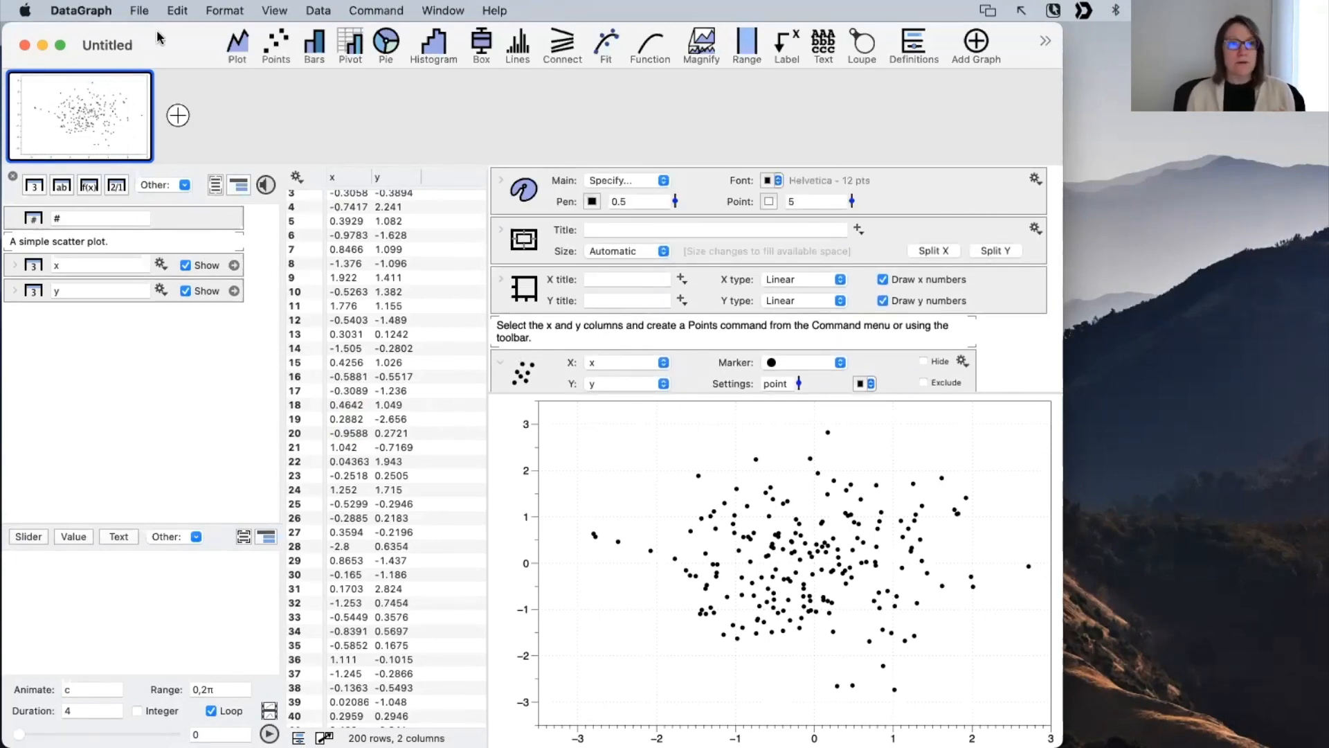
{"action": "double_click", "coordinate": [173, 48]}
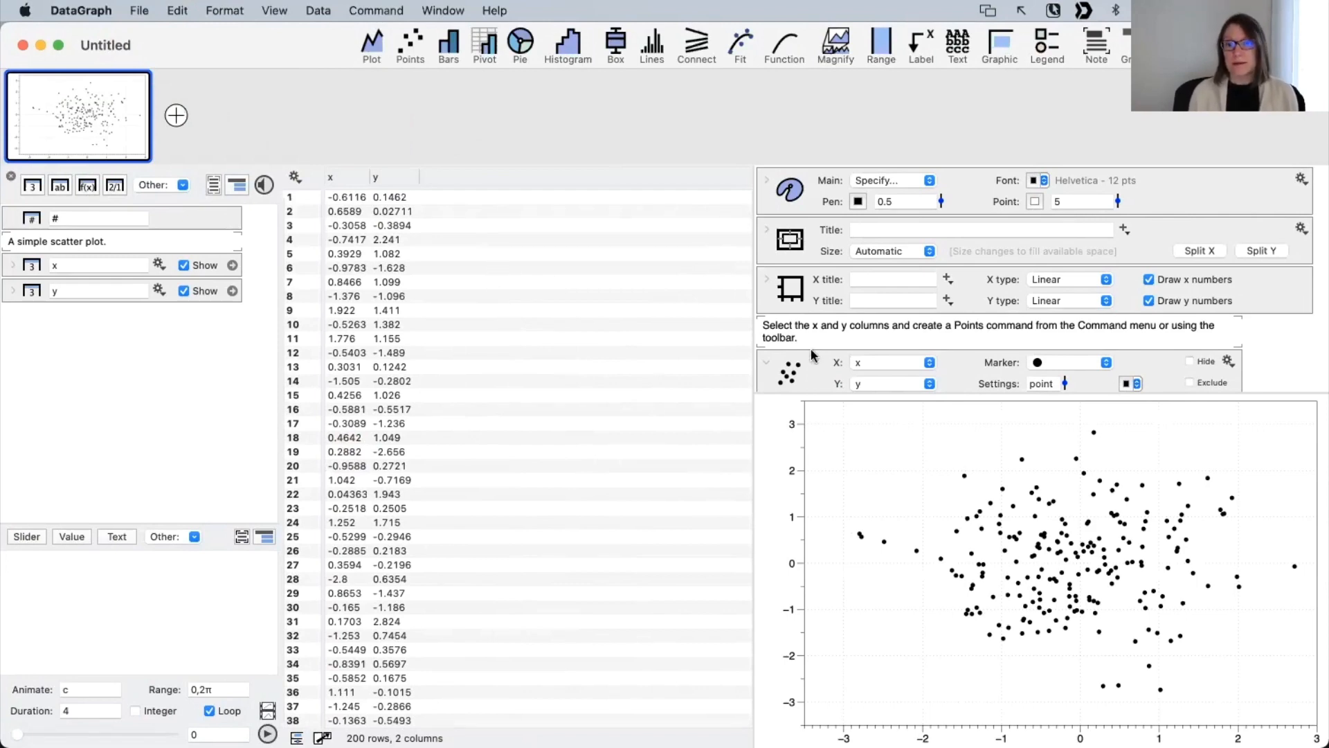
{"action": "scroll", "coordinate": [812, 354], "scroll_direction": "down", "scroll_amount": 2}
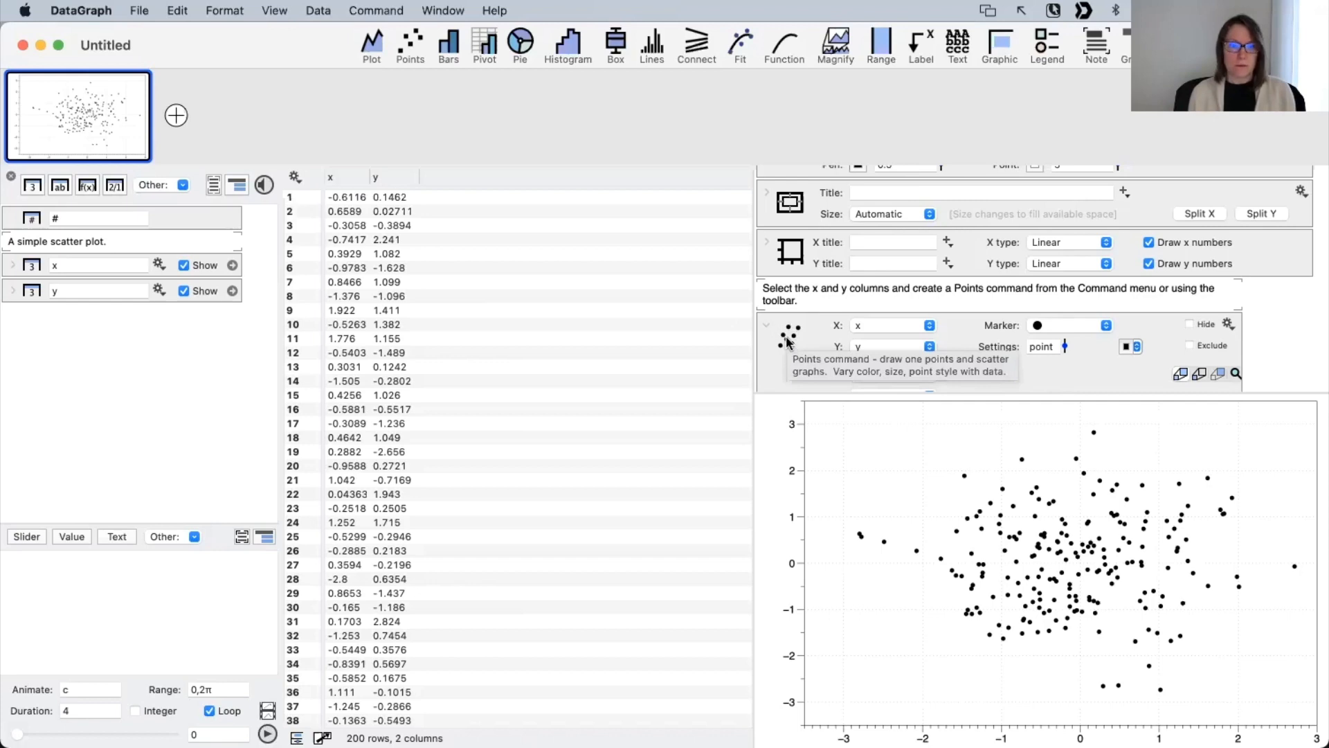
Step: Preview the x column in a QuickGraph, moving the preview closer to the data table to examine its histogram and statistics
{"action": "left_click", "coordinate": [642, 337]}
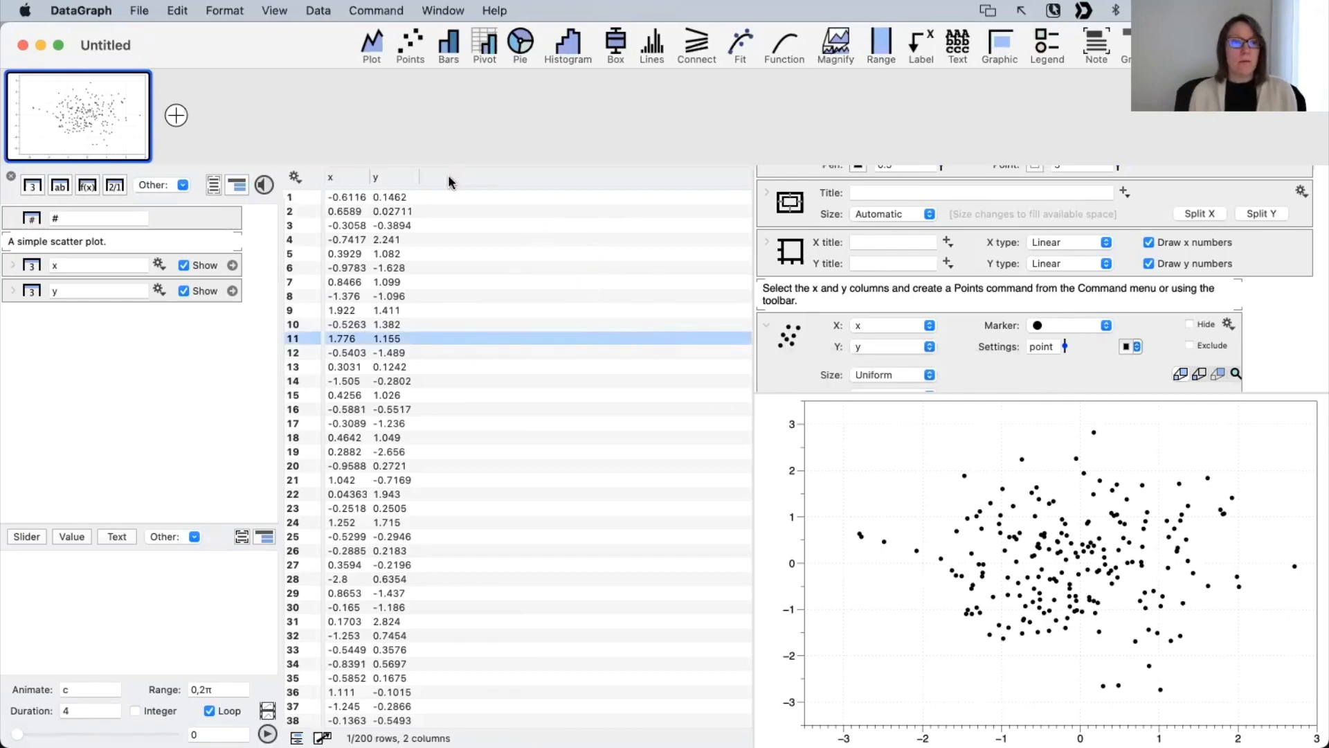
{"action": "left_click", "coordinate": [349, 178]}
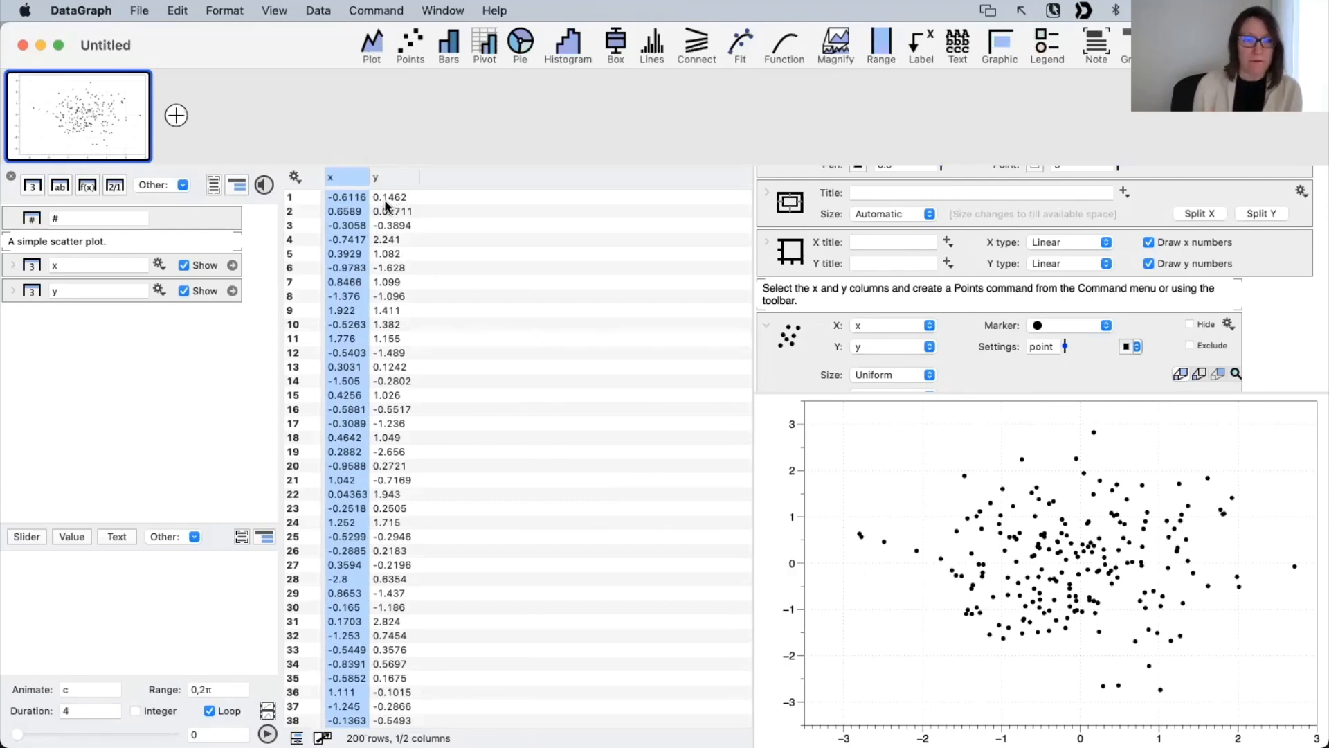
{"action": "key", "text": "space"}
{"action": "left_click", "coordinate": [738, 31]}
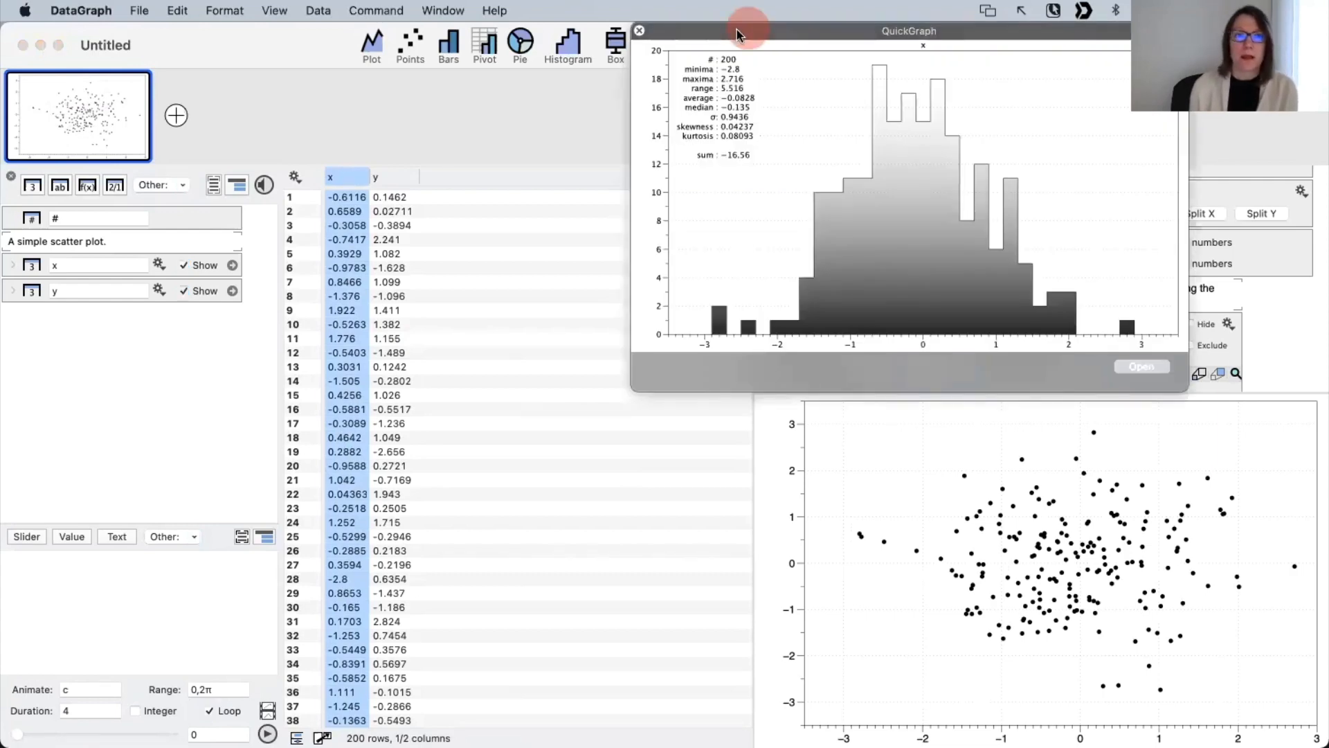
{"action": "left_click_drag", "start_coordinate": [739, 31], "coordinate": [617, 92]}
{"action": "left_click", "coordinate": [337, 178]}
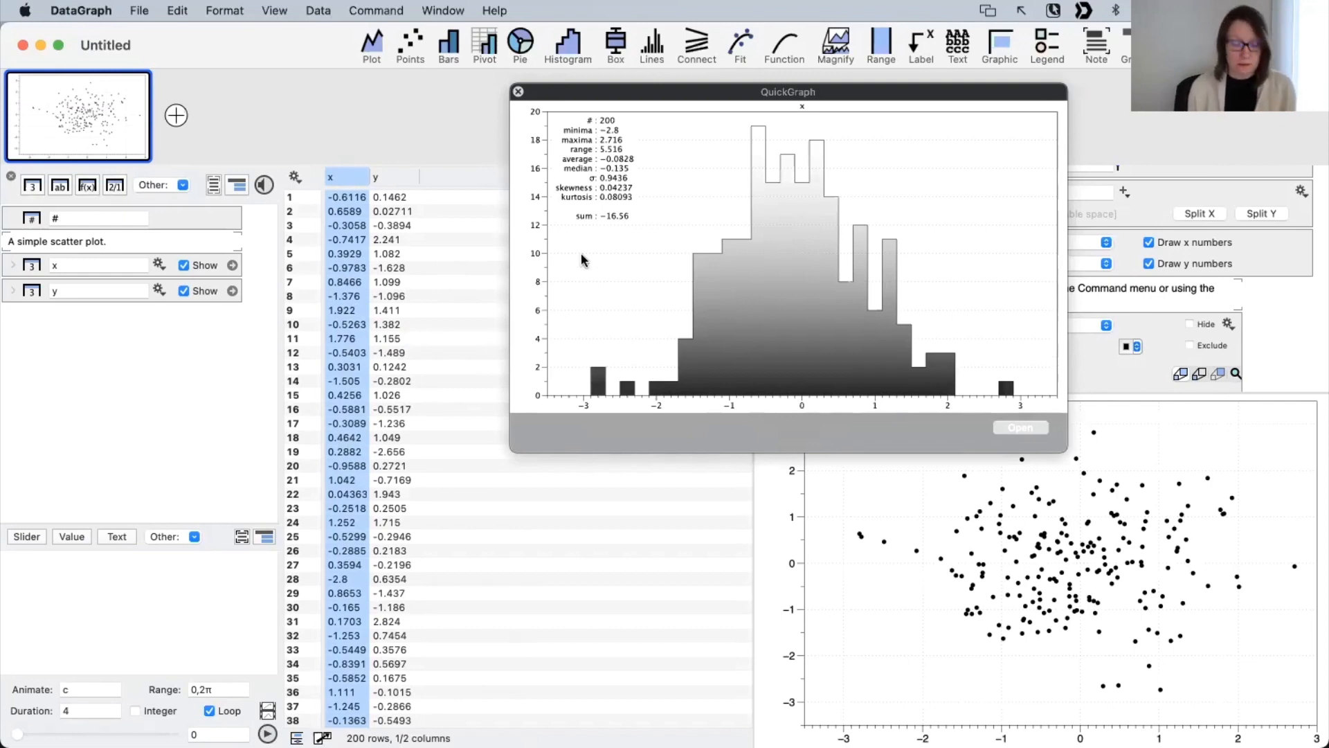
{"action": "mouse_move", "coordinate": [708, 144]}
{"action": "left_mouse_down"}
{"action": "mouse_move", "coordinate": [713, 155]}
{"action": "mouse_move", "coordinate": [624, 161]}
{"action": "mouse_move", "coordinate": [627, 181]}
{"action": "mouse_move", "coordinate": [634, 154]}
{"action": "mouse_move", "coordinate": [628, 173]}
{"action": "left_mouse_up"}
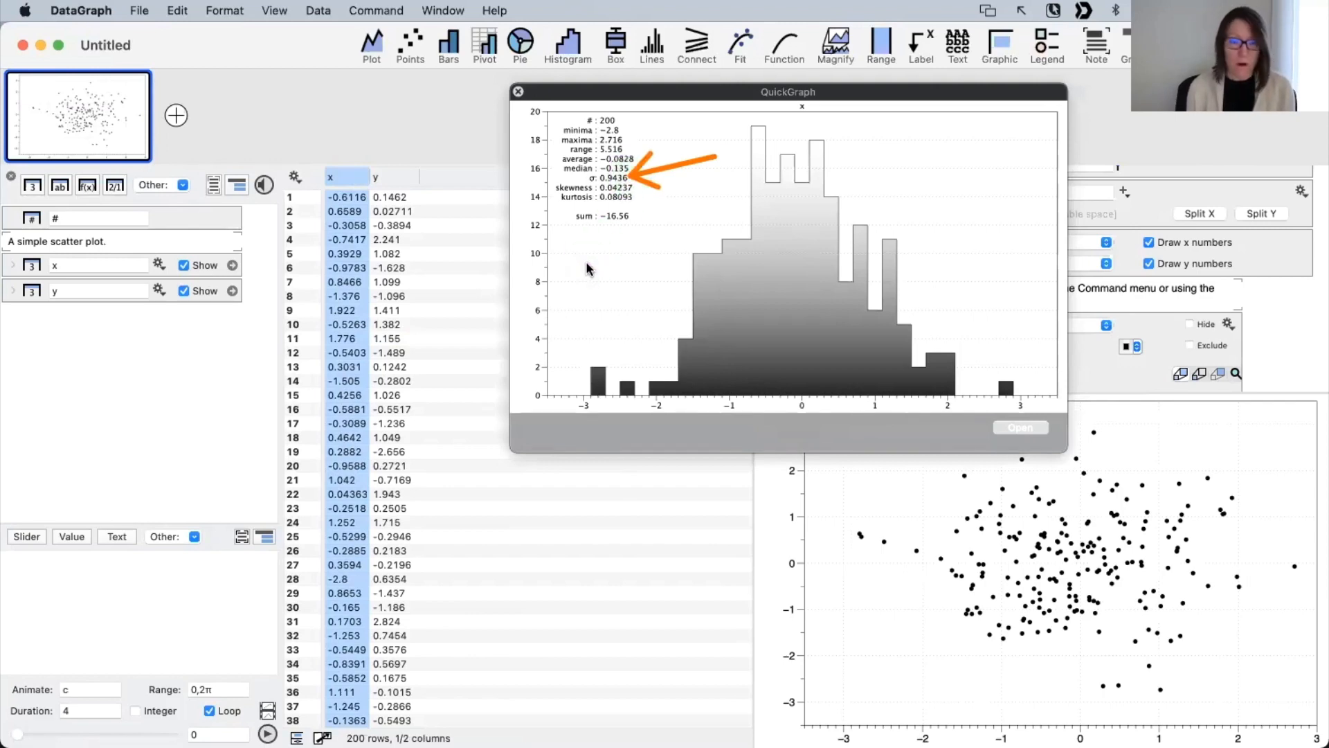
Step: Close the QuickGraph preview and create a new blank document, offsetting its window from the example's window
{"action": "left_click", "coordinate": [519, 92]}
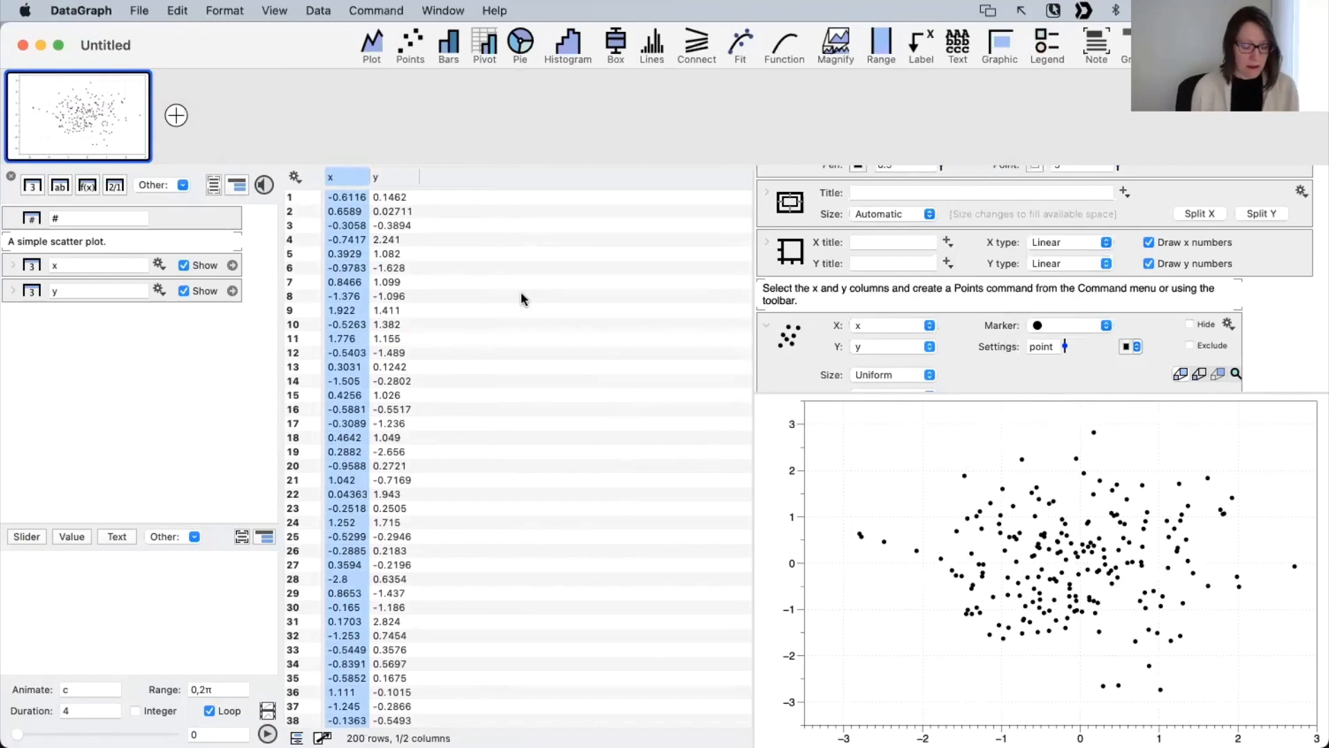
{"action": "key", "text": "super+n"}
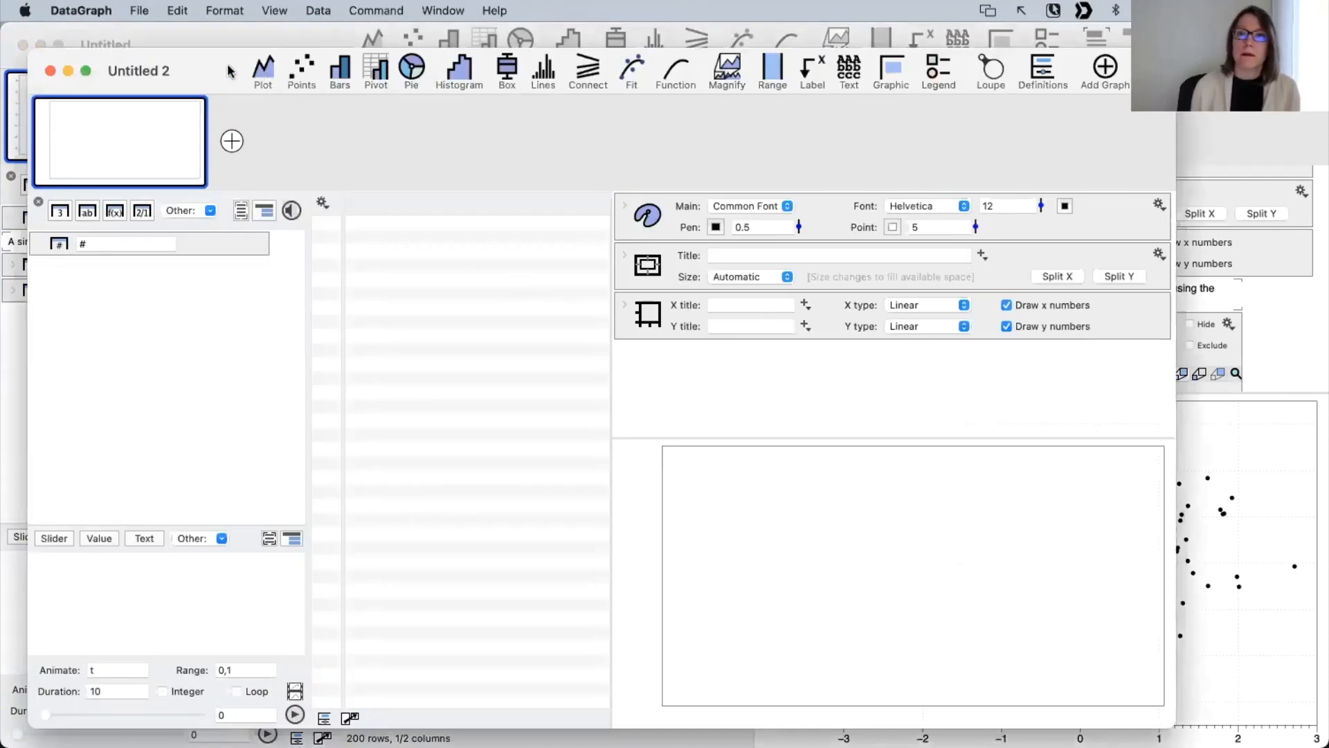
{"action": "left_click_drag", "start_coordinate": [229, 69], "coordinate": [341, 43]}
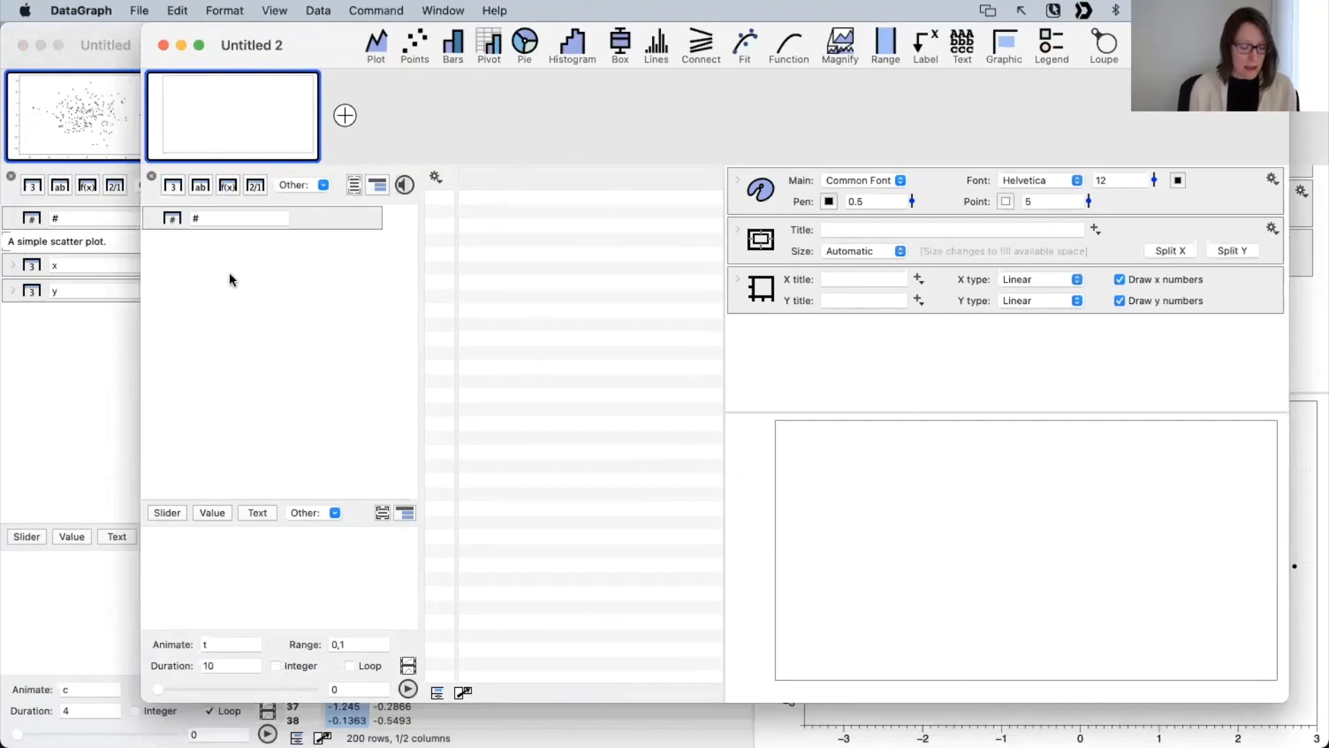
Step: Add two expression columns to the new document and set the first one's expression to nrand(0,1)
{"action": "left_click", "coordinate": [227, 186]}
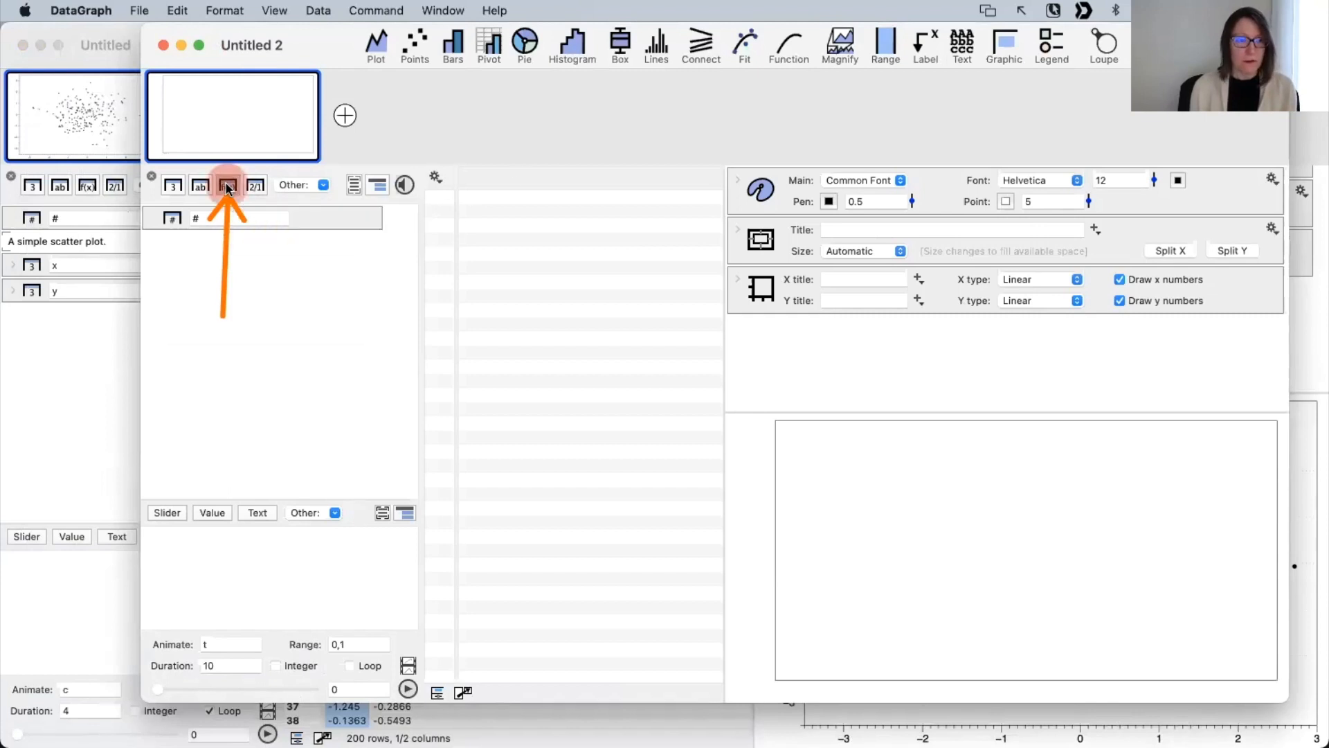
{"action": "left_click", "coordinate": [228, 185]}
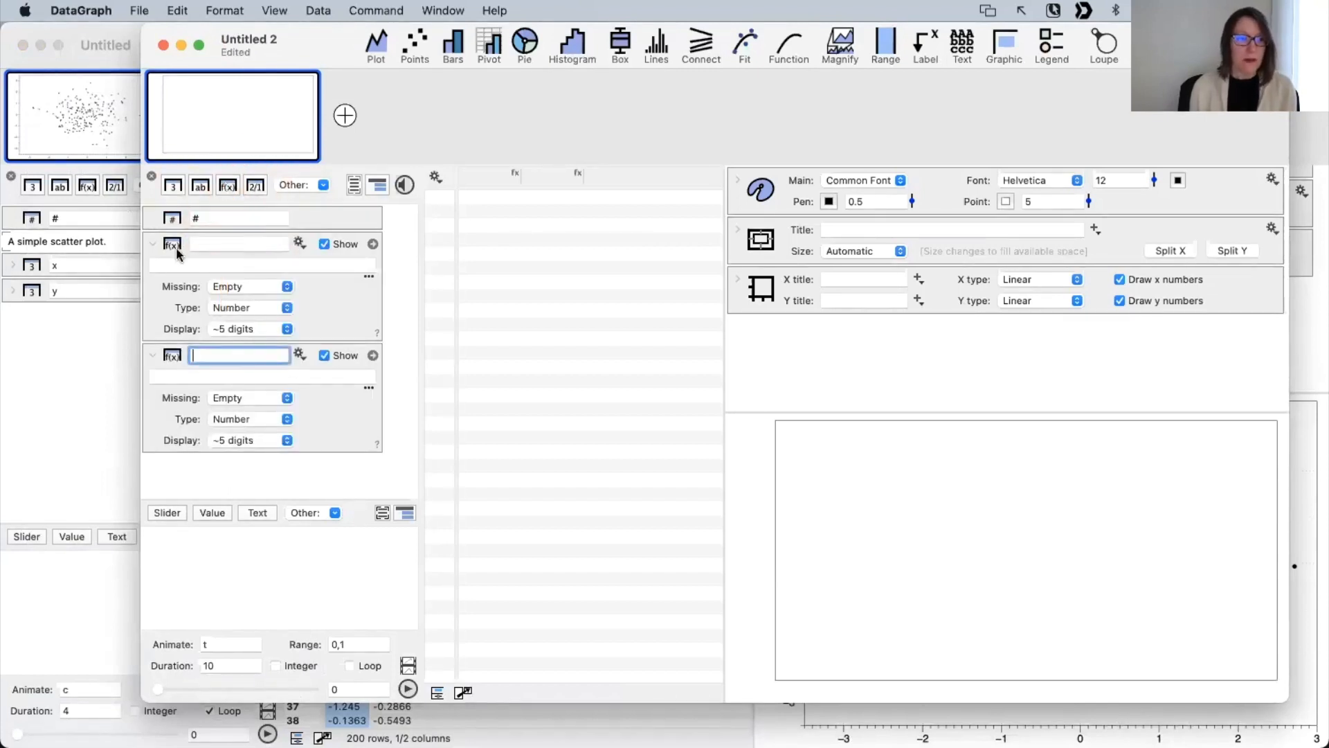
{"action": "left_click", "coordinate": [333, 268]}
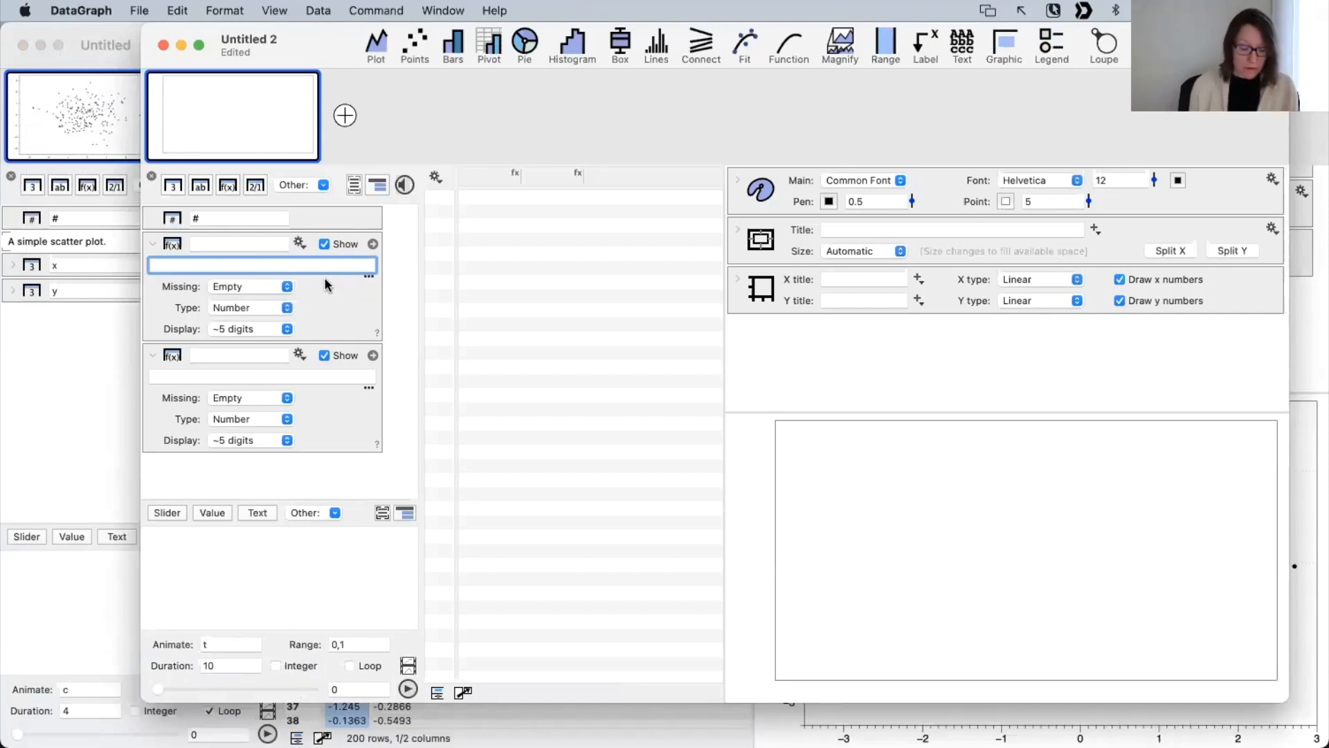
{"action": "type", "text": "nrand"}
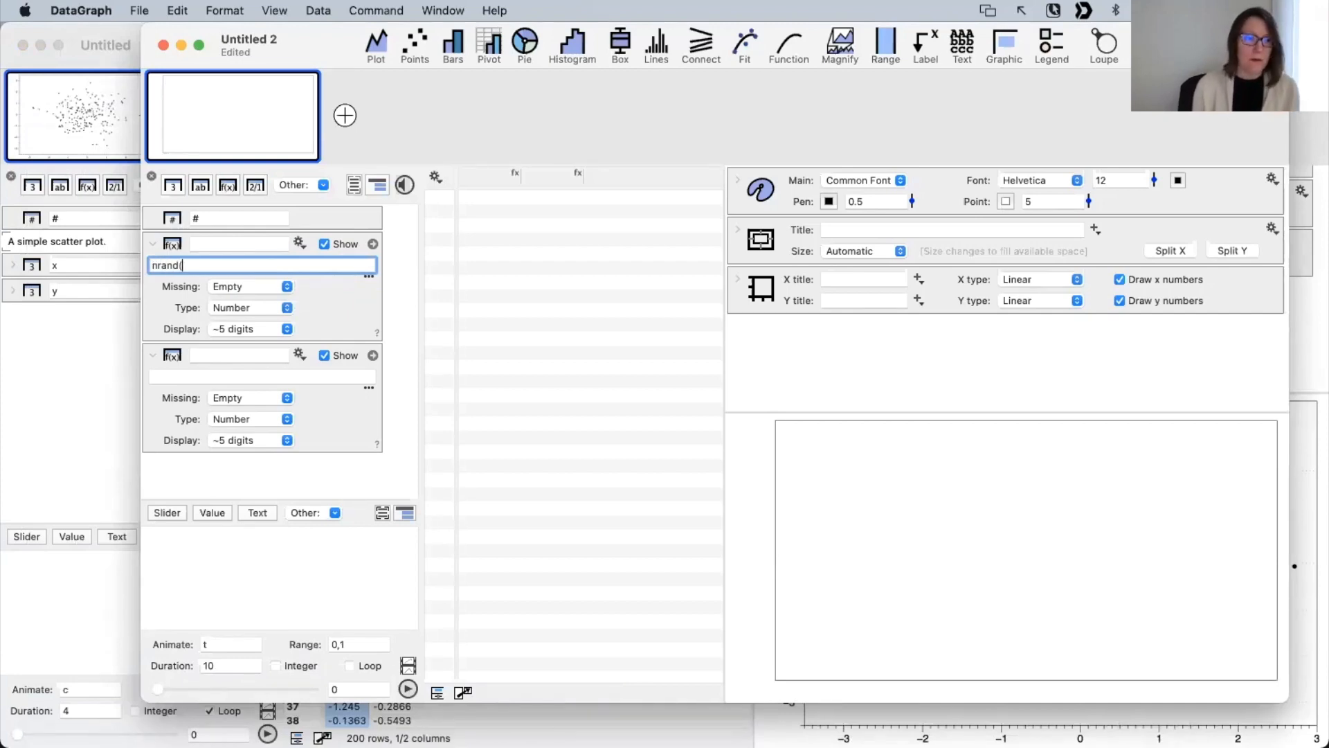
{"action": "type", "text": "(0"}
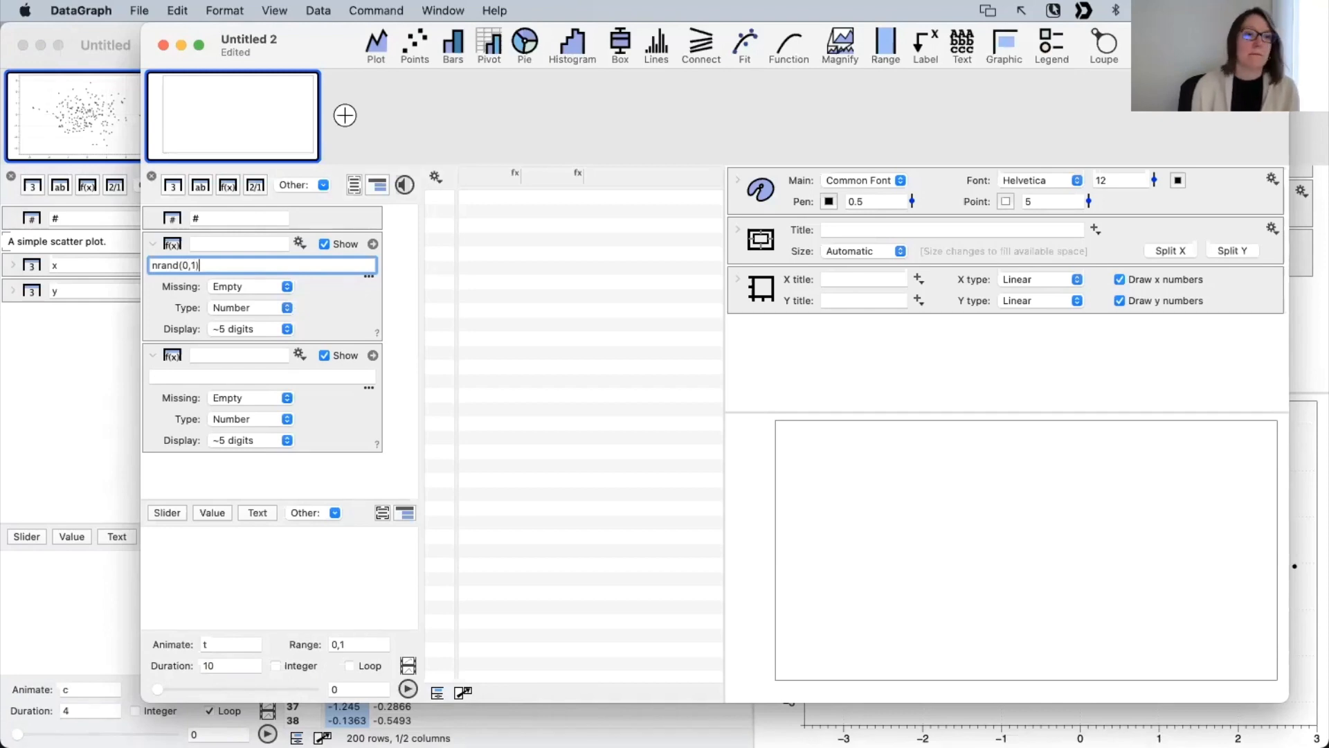
{"action": "type", "text": ",1)"}
{"action": "key", "text": "Return"}
{"action": "left_click", "coordinate": [348, 322]}
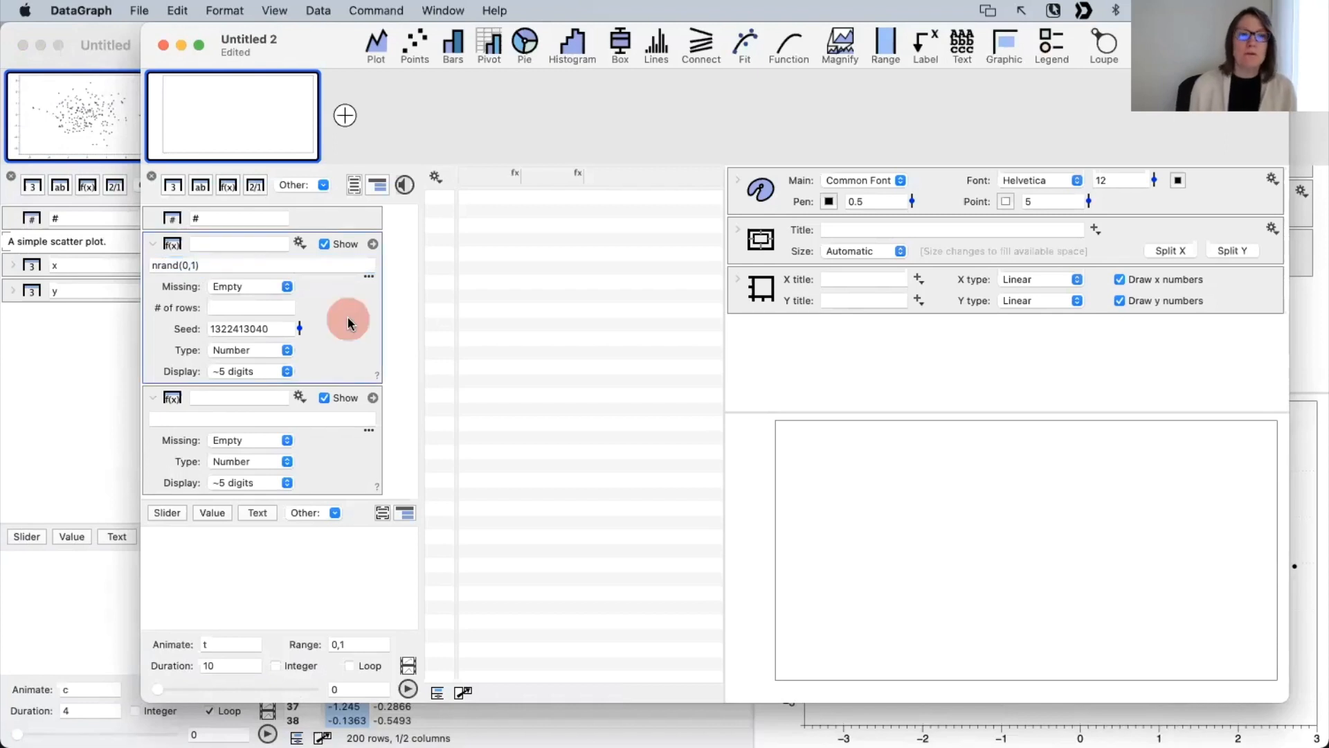
Step: Check the row count in the example document and set the first expression column's number of rows to 200
{"action": "left_click", "coordinate": [314, 143]}
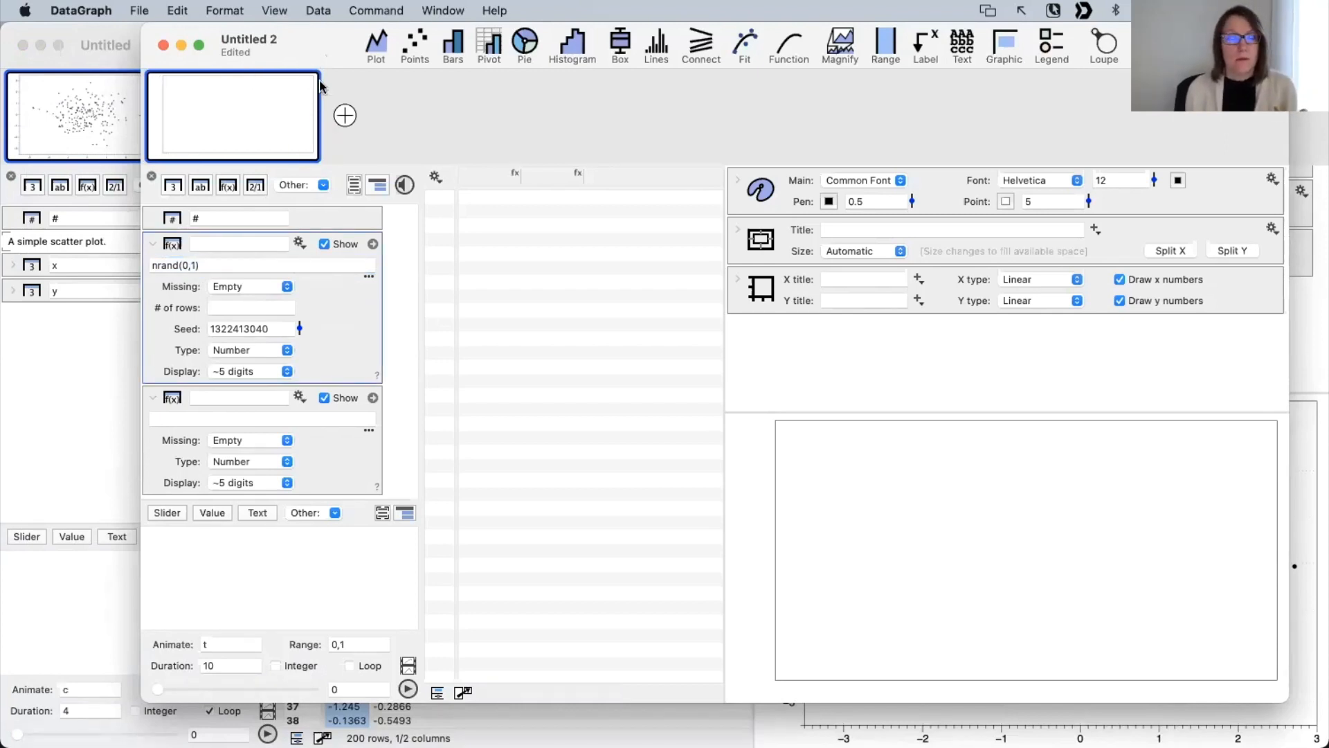
{"action": "left_click", "coordinate": [225, 307]}
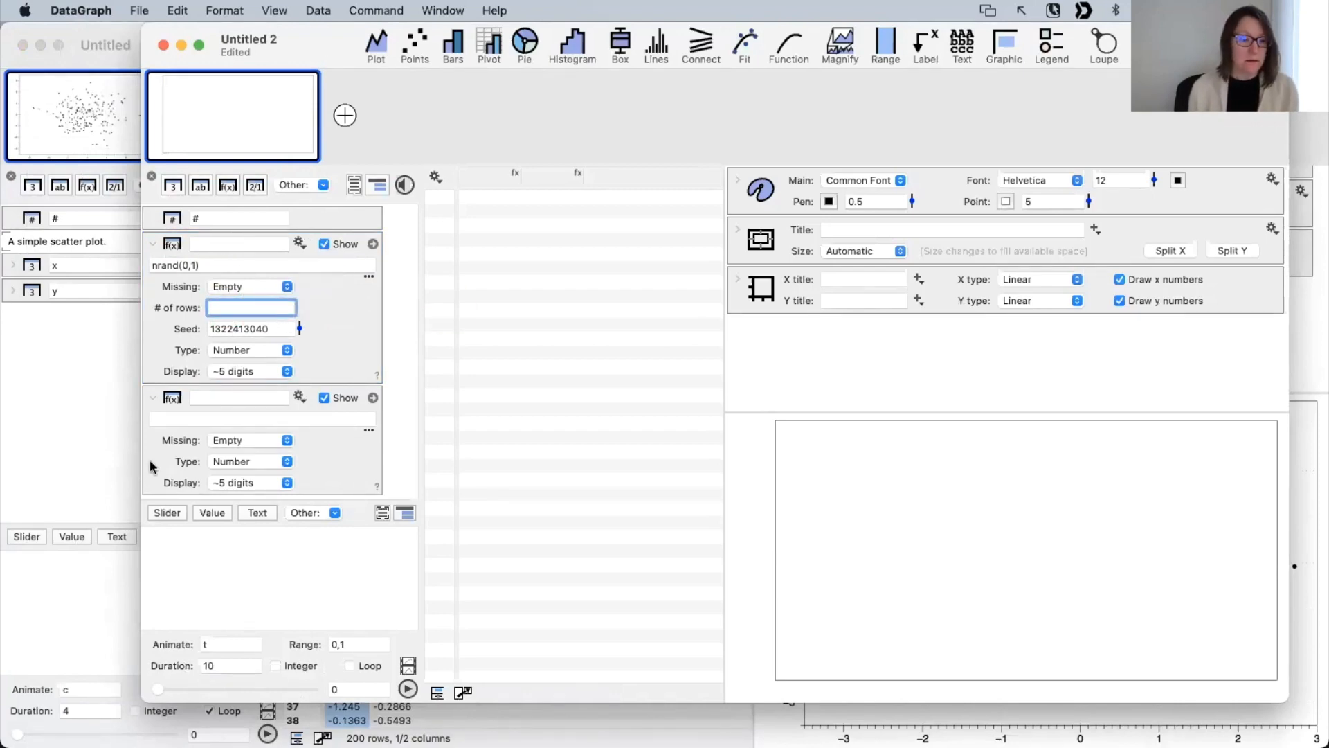
{"action": "left_click", "coordinate": [83, 591]}
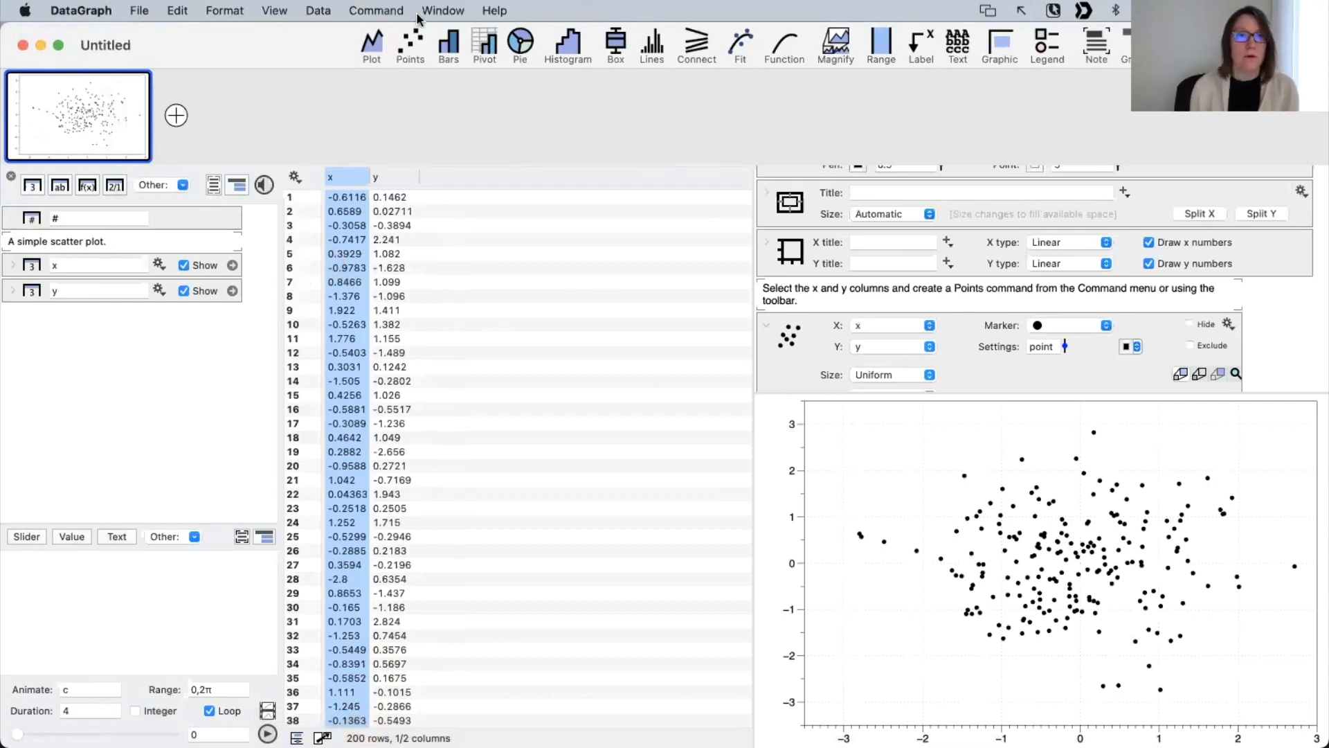
{"action": "left_click", "coordinate": [444, 10]}
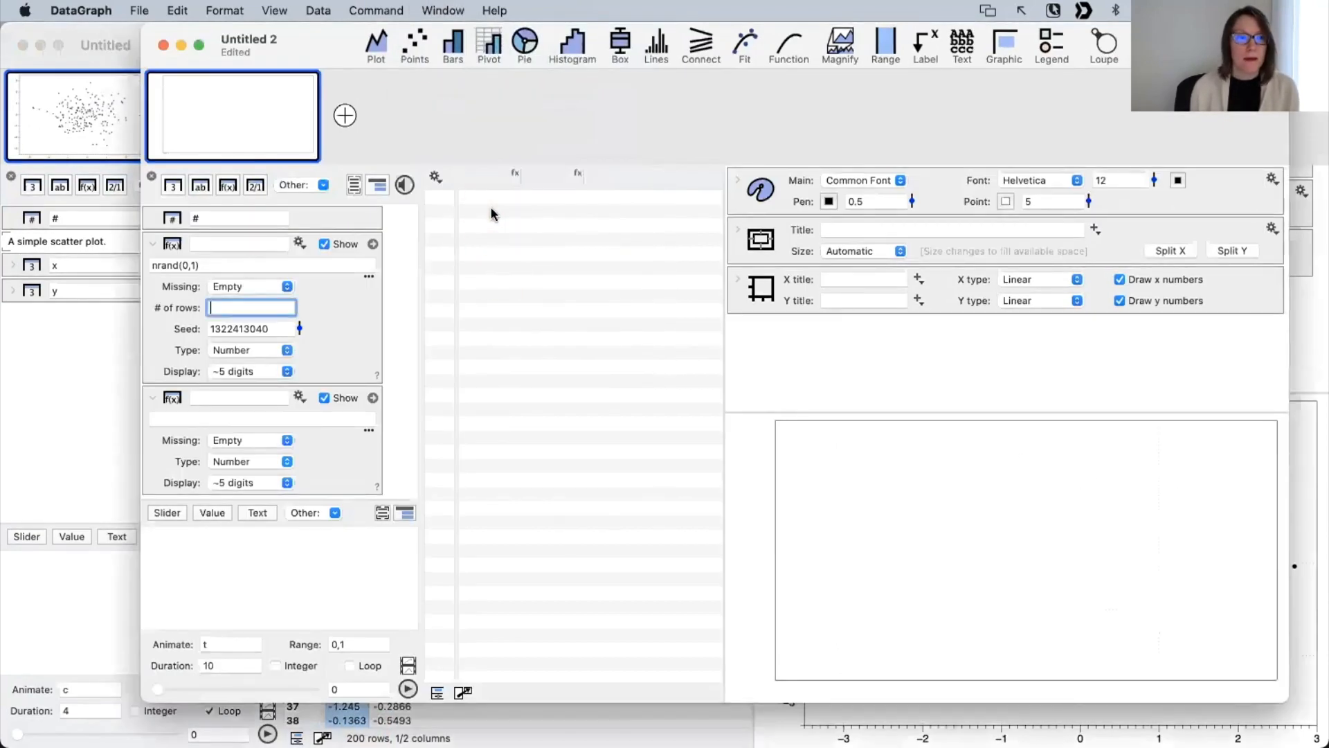
{"action": "left_click", "coordinate": [482, 179]}
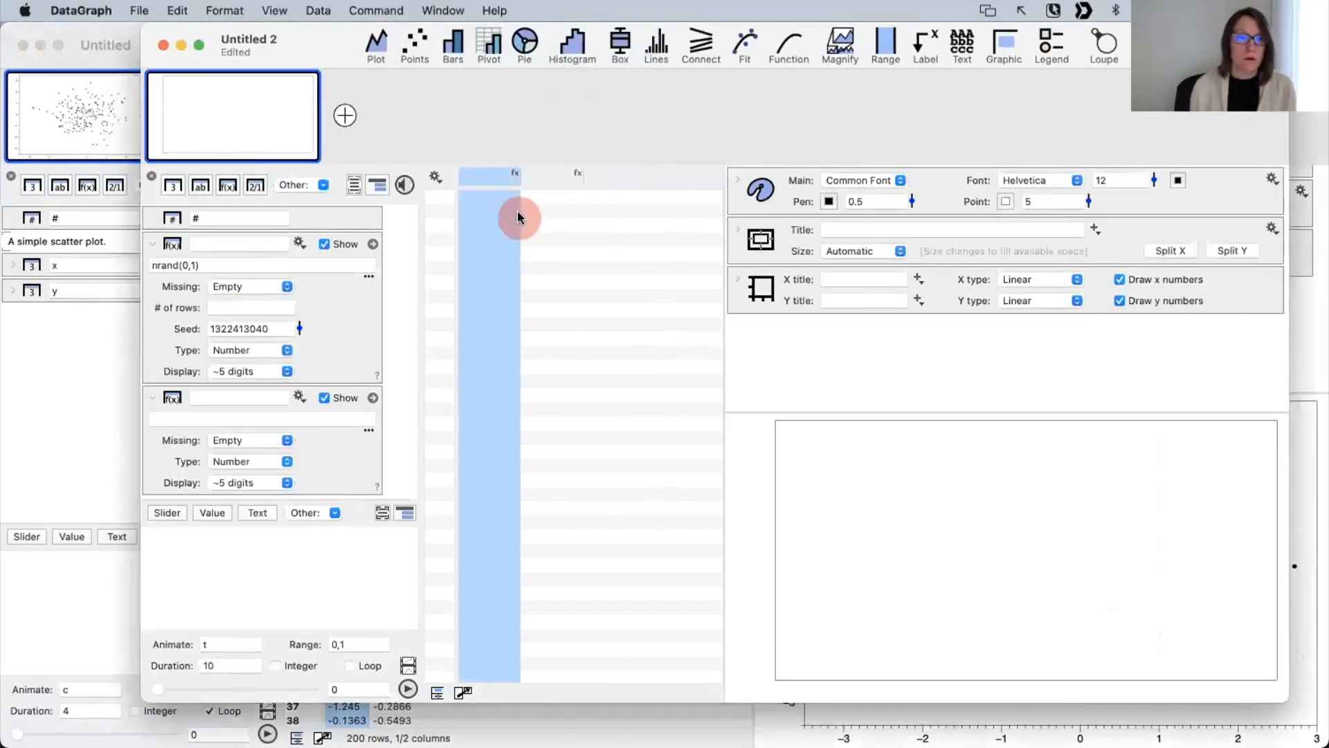
{"action": "left_click", "coordinate": [215, 307]}
{"action": "type", "text": "200"}
{"action": "key", "text": "Return"}
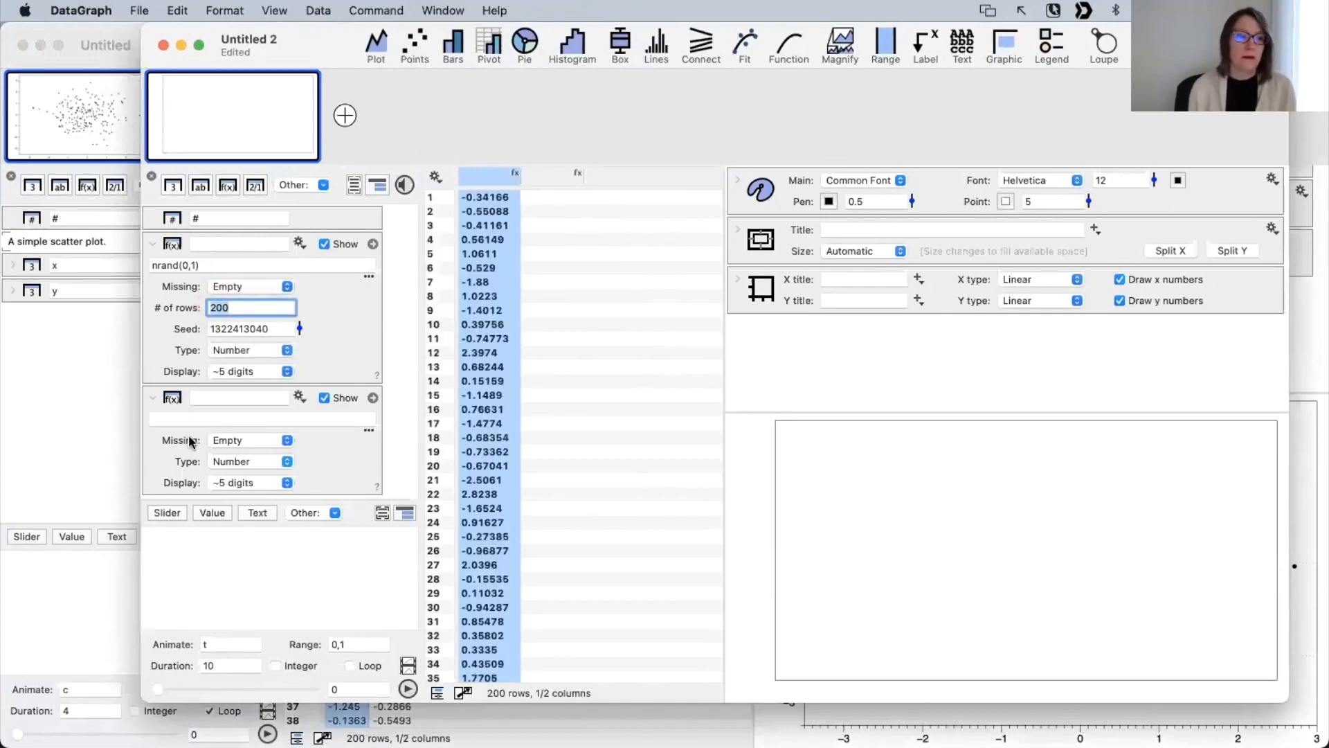
{"action": "left_click", "coordinate": [337, 322]}
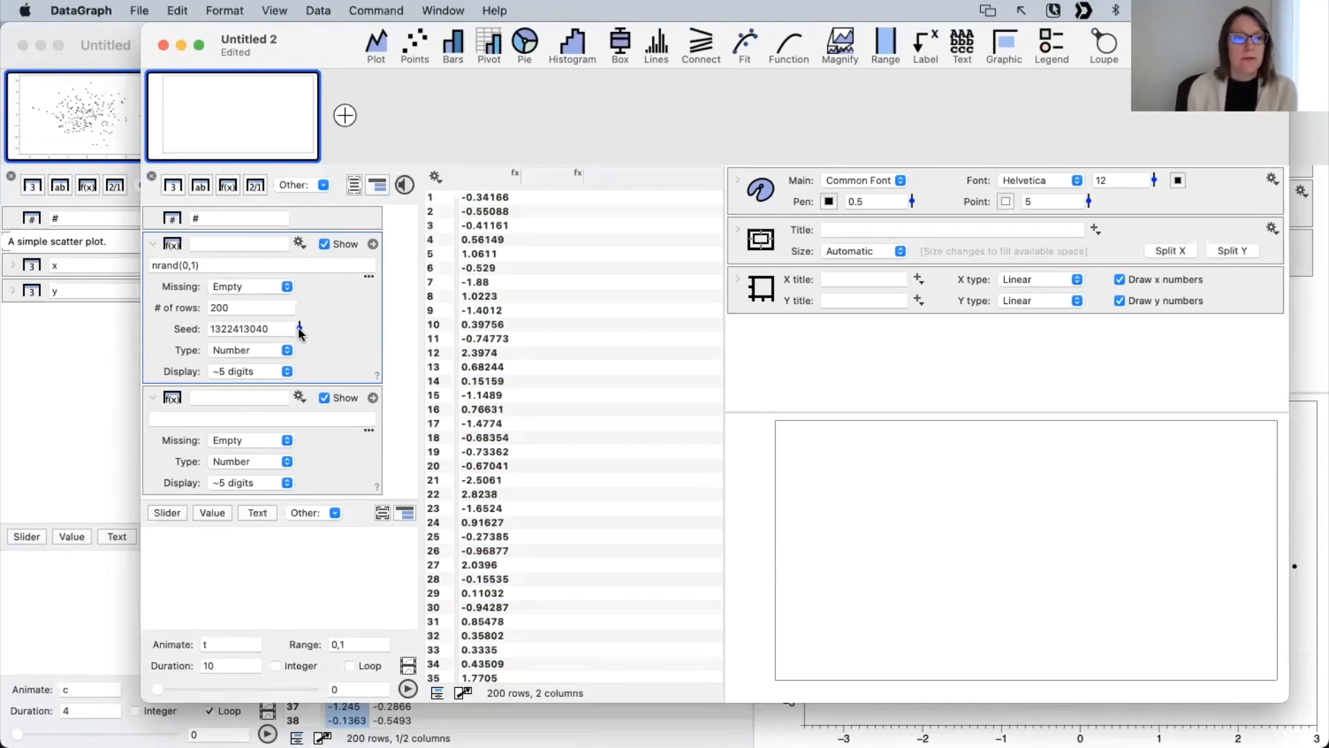
{"action": "mouse_move", "coordinate": [300, 332]}
{"action": "left_mouse_down"}
{"action": "mouse_move", "coordinate": [295, 308]}
{"action": "mouse_move", "coordinate": [296, 346]}
{"action": "mouse_move", "coordinate": [295, 325]}
{"action": "left_mouse_up"}
{"action": "left_click", "coordinate": [346, 327]}
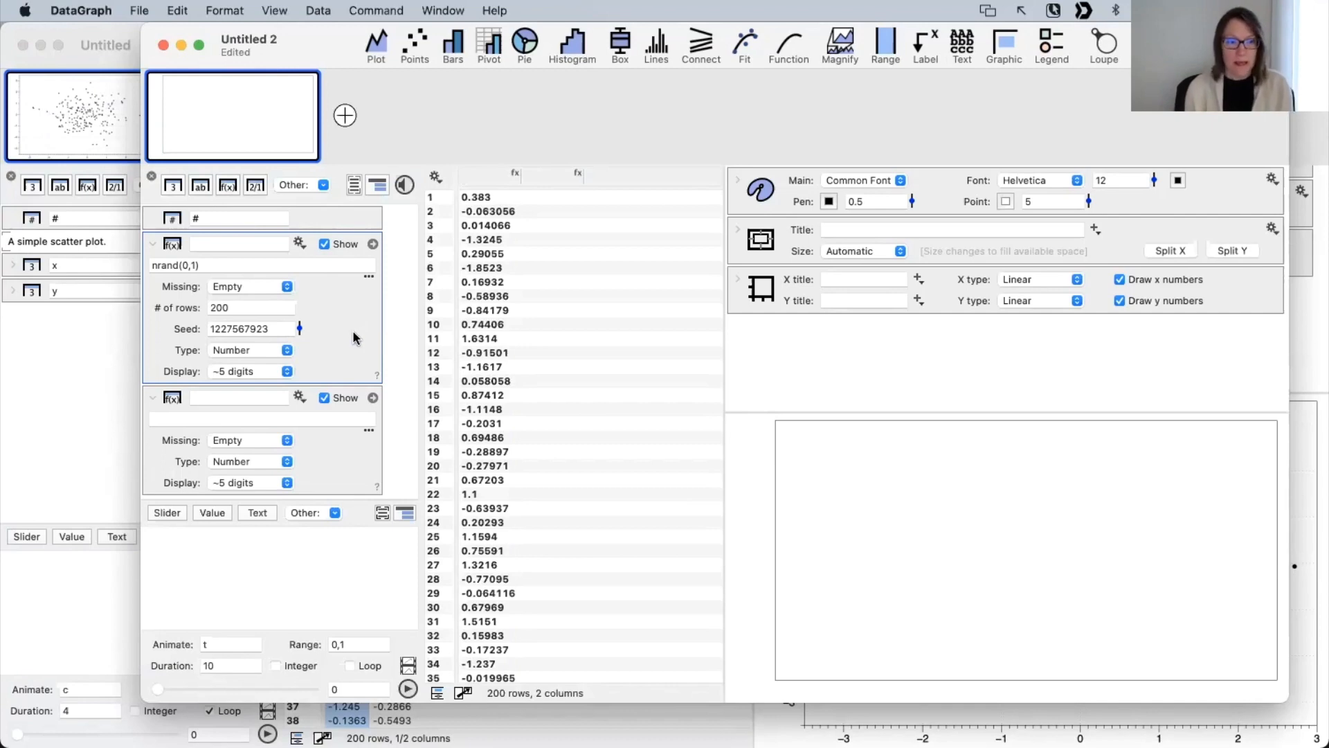
Step: Give the second expression column the expression nrand(0,1) with 200 rows, and shift its random seed to about 567279616
{"action": "left_click", "coordinate": [359, 443]}
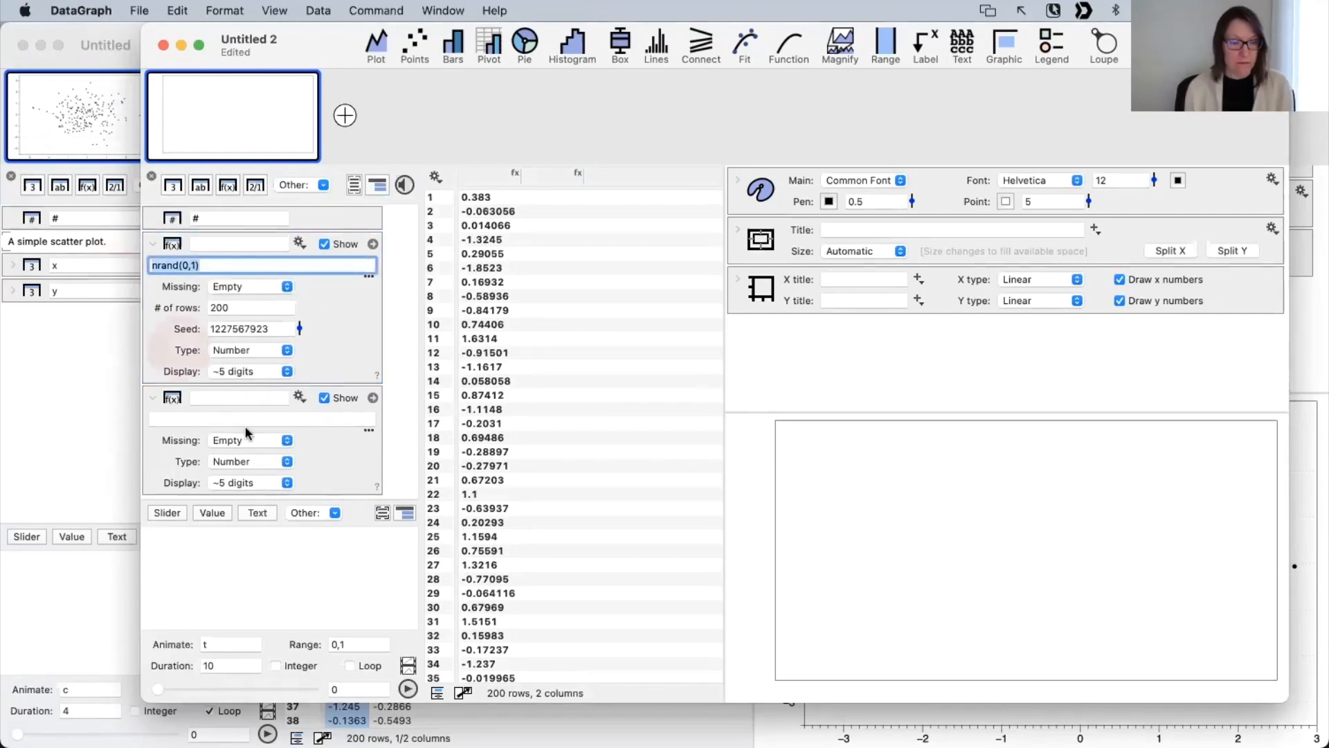
{"action": "left_click", "coordinate": [214, 421]}
{"action": "type", "text": "nrand(0,1)"}
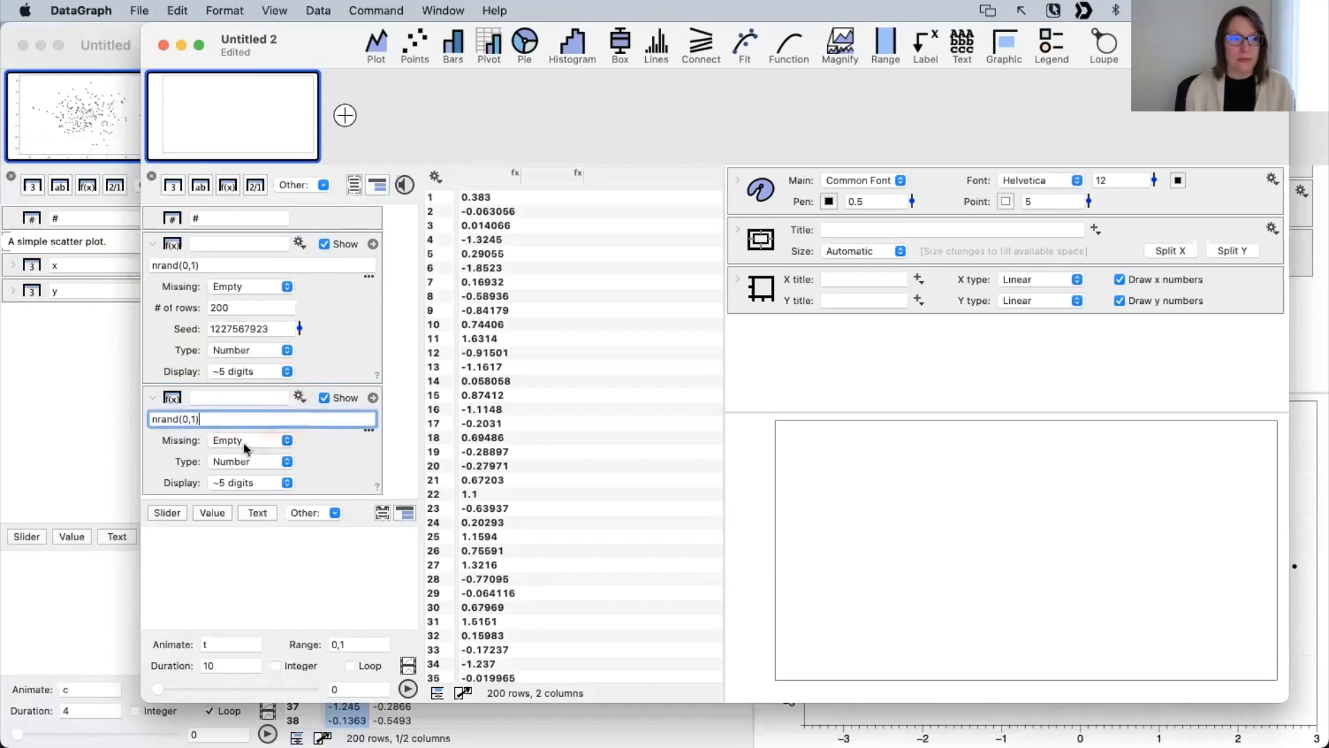
{"action": "left_click", "coordinate": [338, 466]}
{"action": "left_click", "coordinate": [239, 457]}
{"action": "type", "text": "200"}
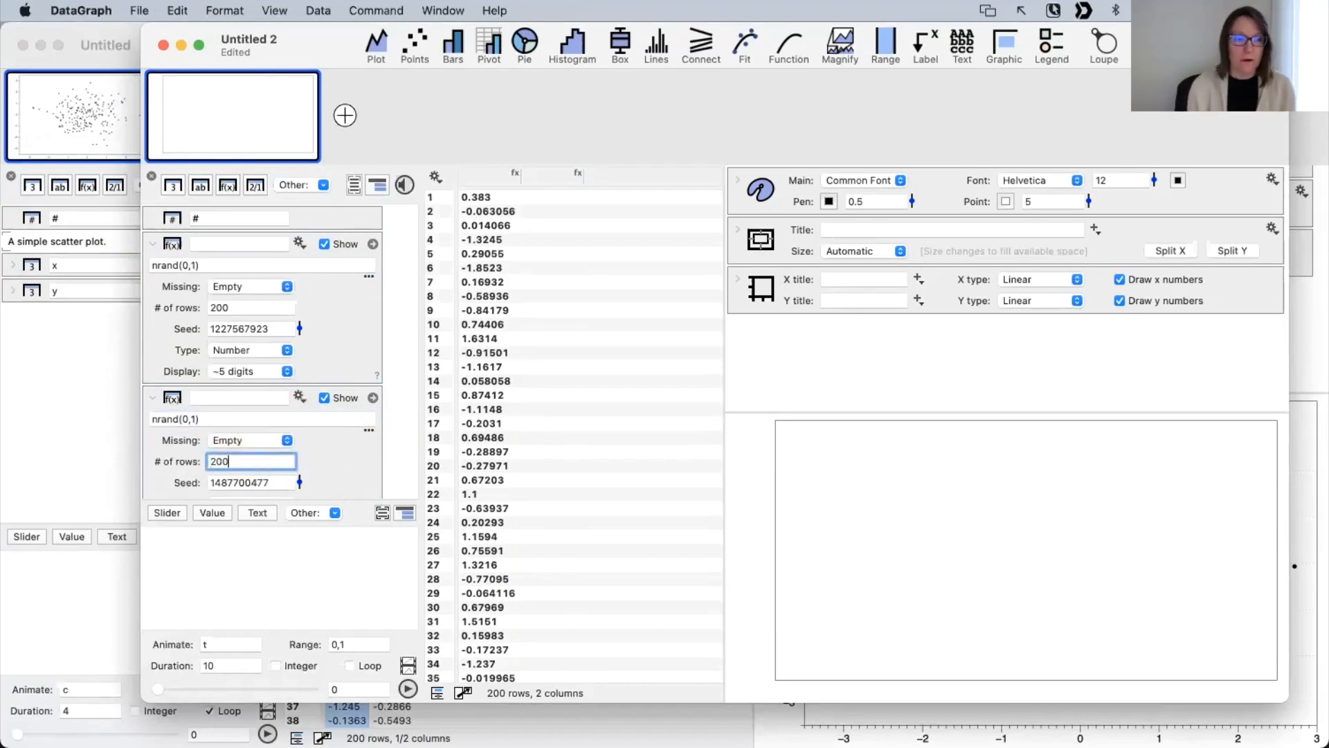
{"action": "key", "text": "Return"}
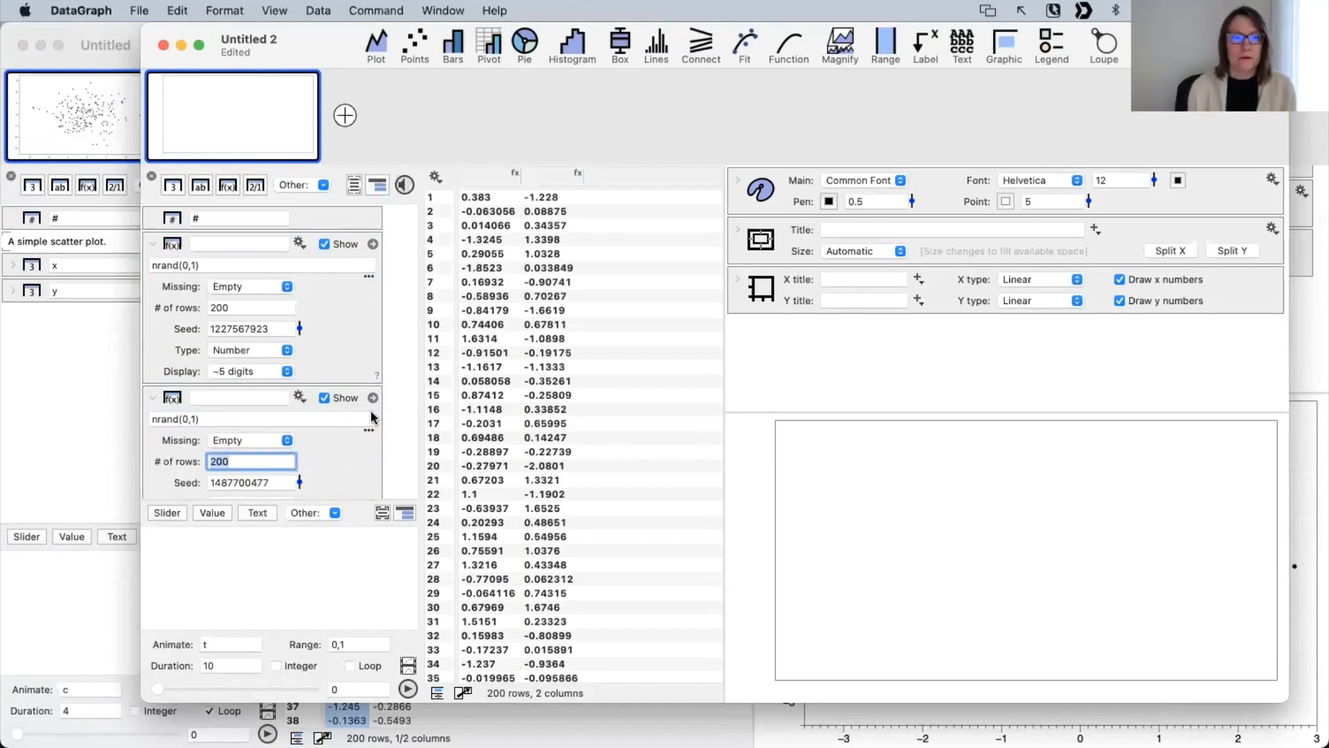
{"action": "left_click", "coordinate": [299, 483]}
{"action": "mouse_move", "coordinate": [299, 485]}
{"action": "left_mouse_down"}
{"action": "mouse_move", "coordinate": [298, 454]}
{"action": "mouse_move", "coordinate": [305, 510]}
{"action": "left_mouse_up"}
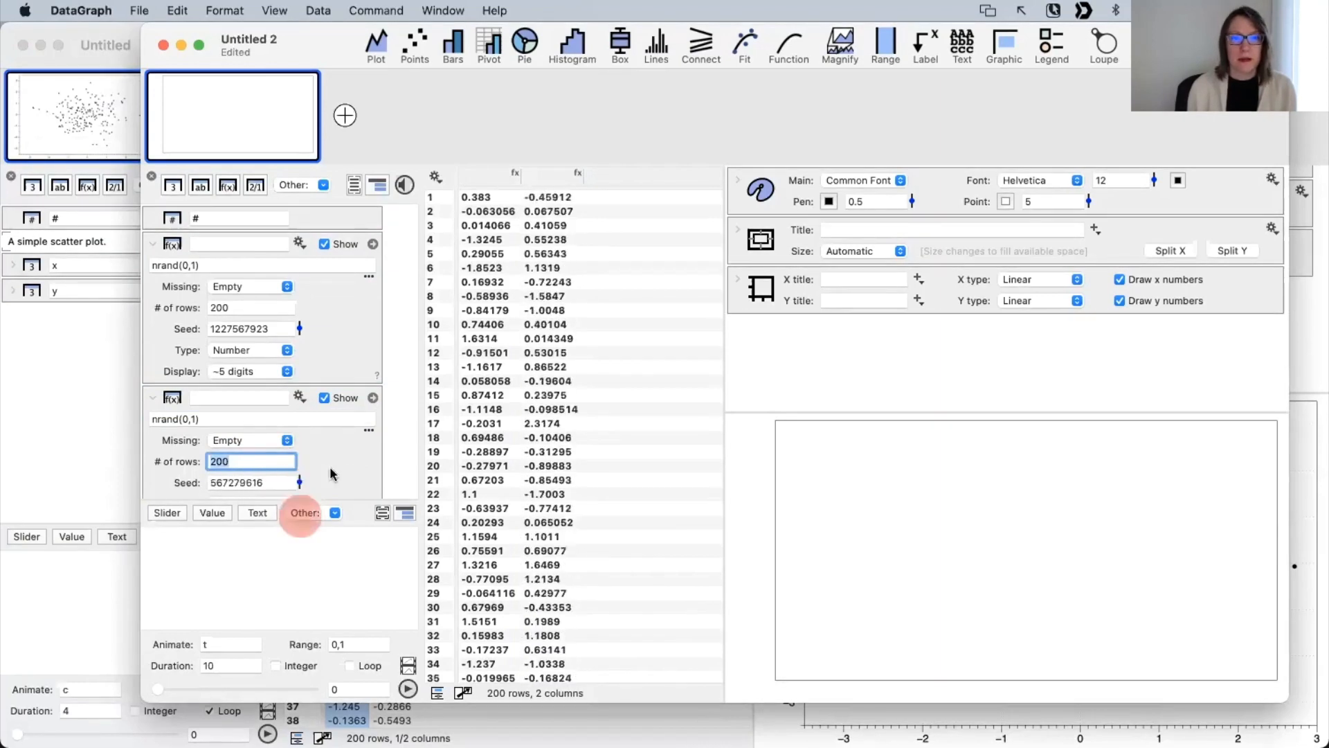
Step: Name the two expression columns x and y and collapse the settings of both
{"action": "left_click", "coordinate": [471, 177]}
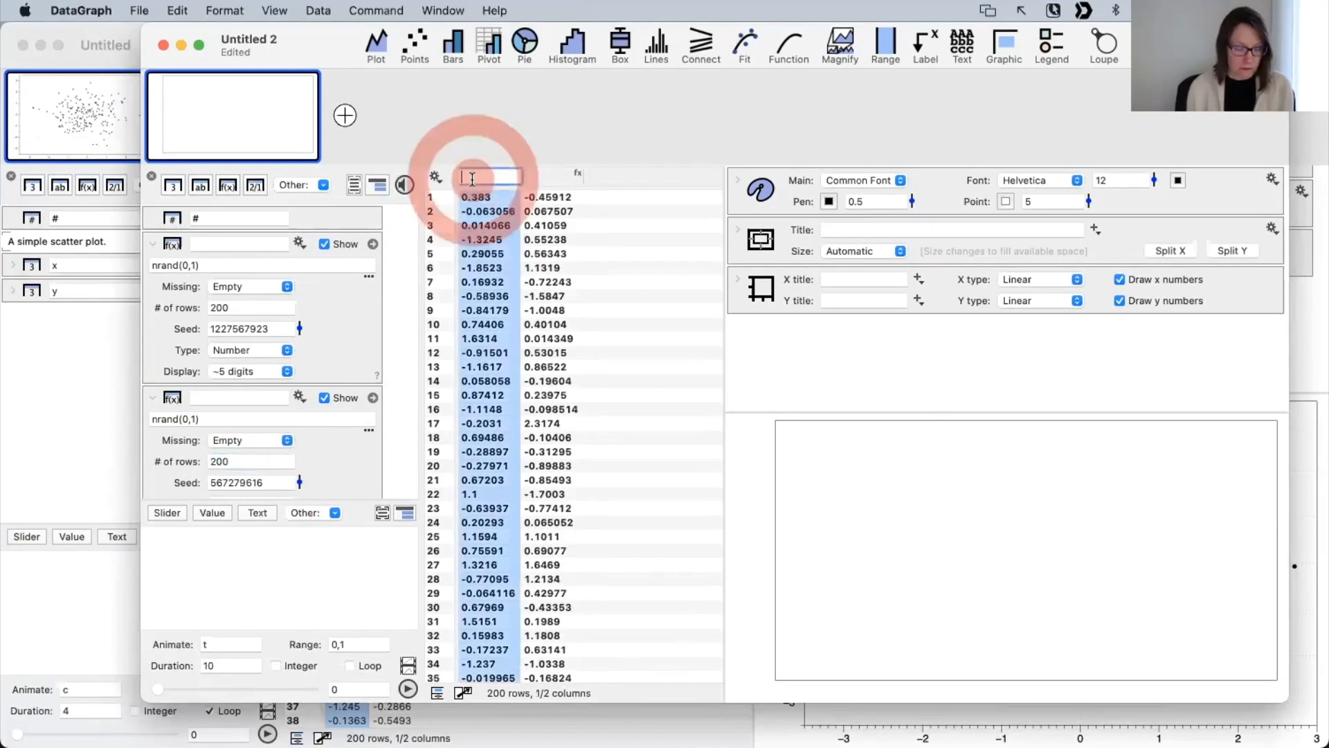
{"action": "type", "text": "x"}
{"action": "left_click", "coordinate": [548, 176]}
{"action": "left_click", "coordinate": [575, 219]}
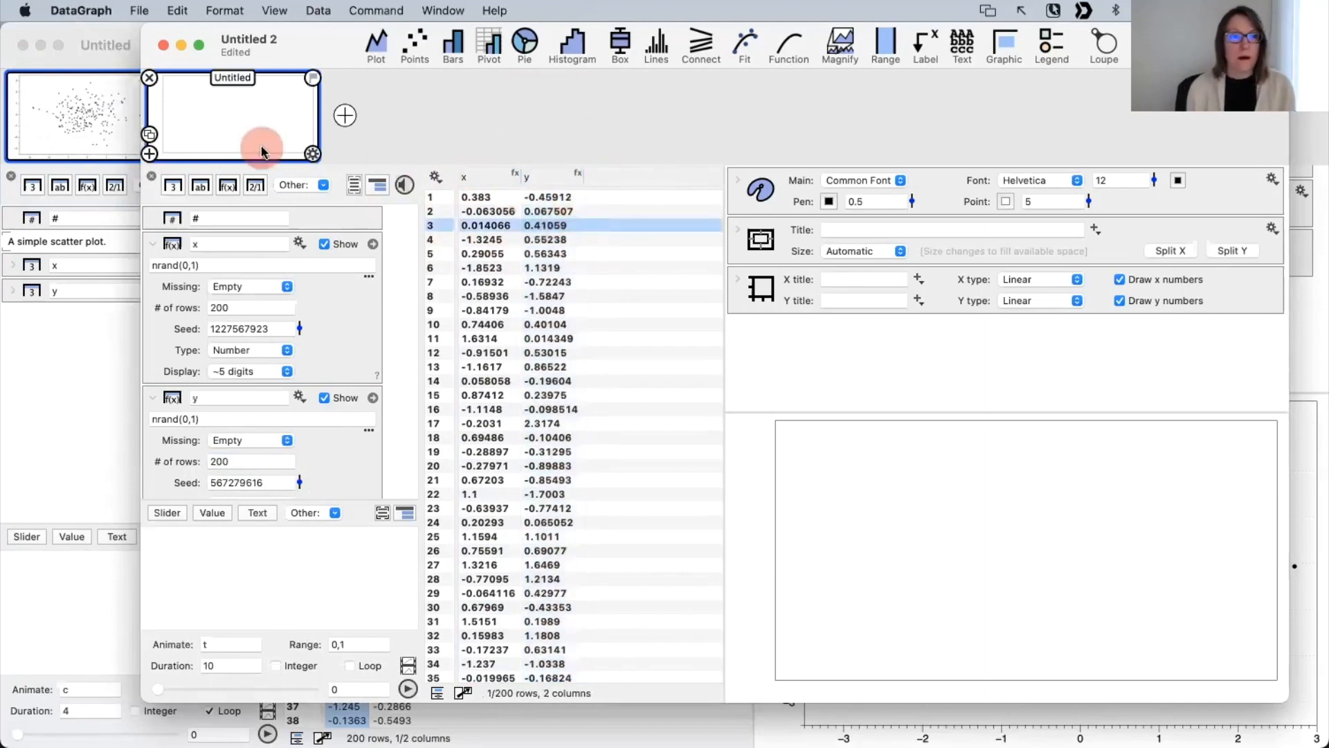
{"action": "left_click", "coordinate": [158, 256]}
{"action": "left_click", "coordinate": [153, 245]}
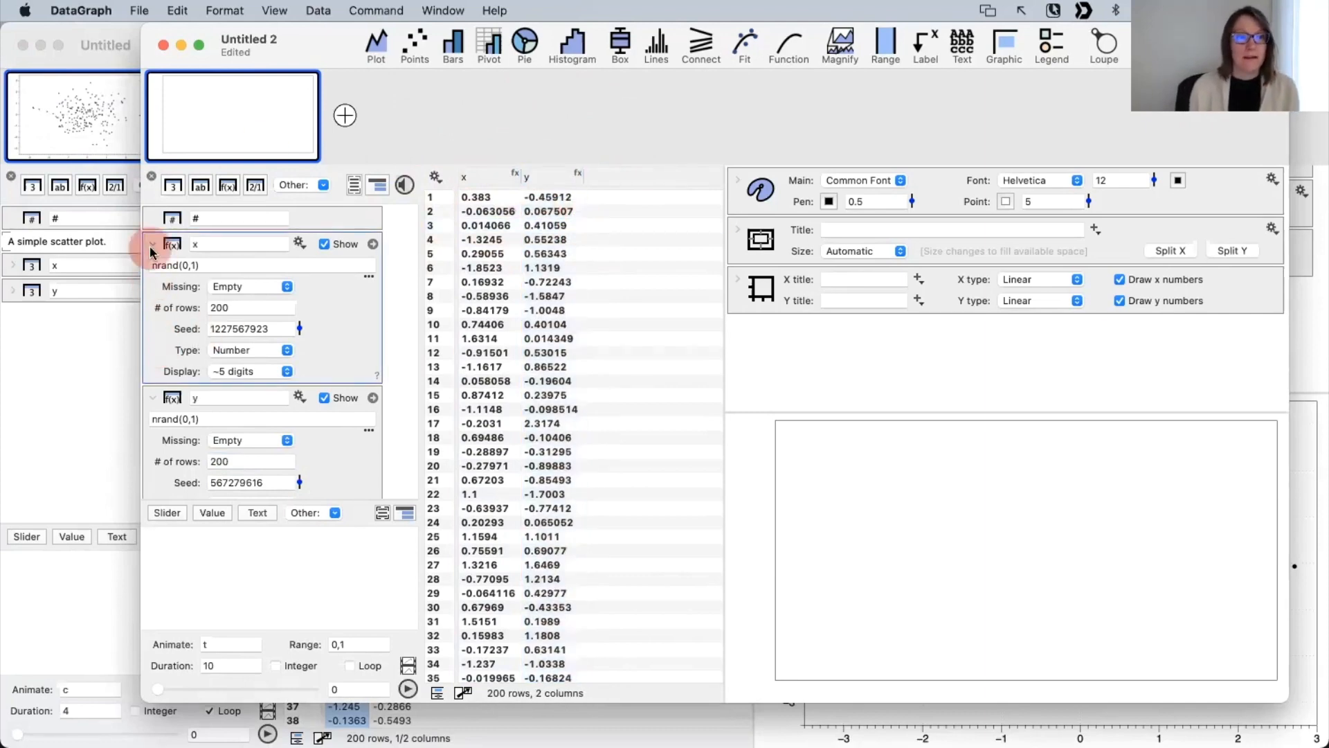
{"action": "left_click", "coordinate": [153, 270]}
Step: Plot the x and y columns together as a scatter plot with a Points command
{"action": "left_click", "coordinate": [478, 177]}
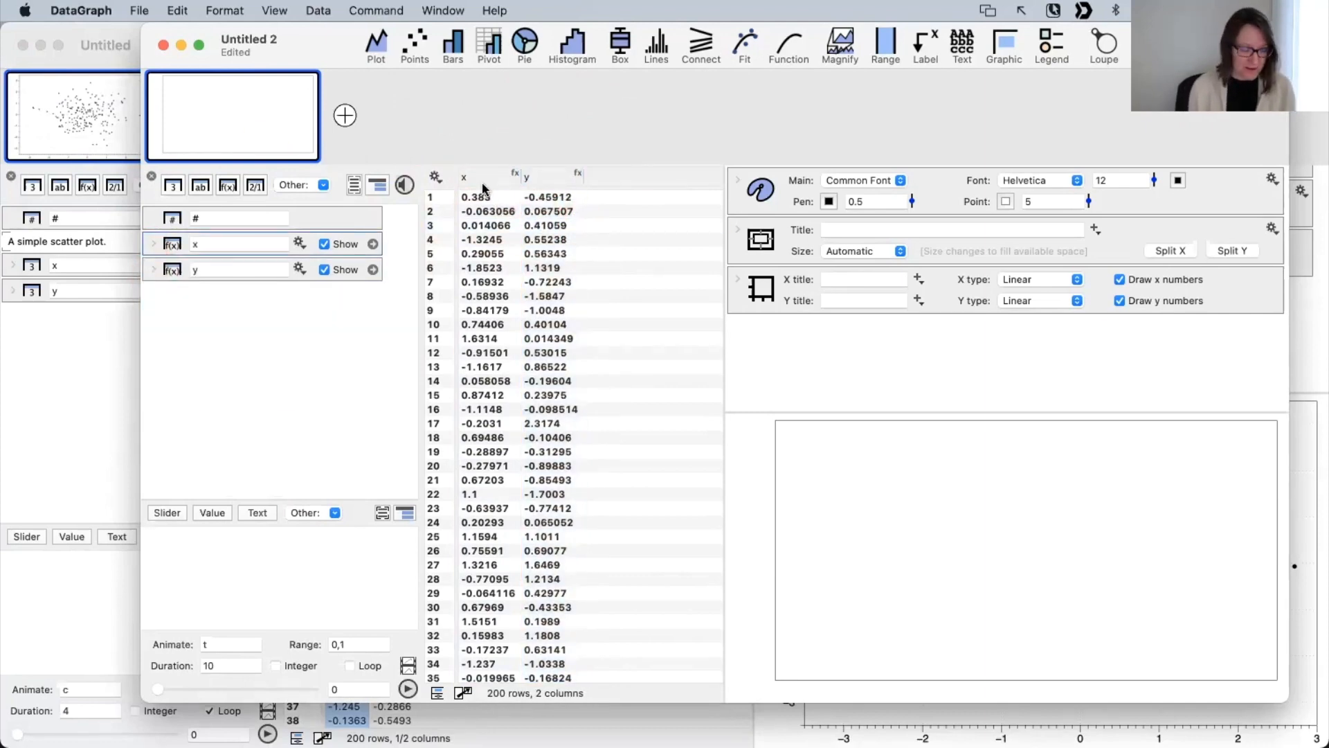
{"action": "left_click", "coordinate": [564, 176], "text": "shift"}
{"action": "left_click", "coordinate": [606, 323]}
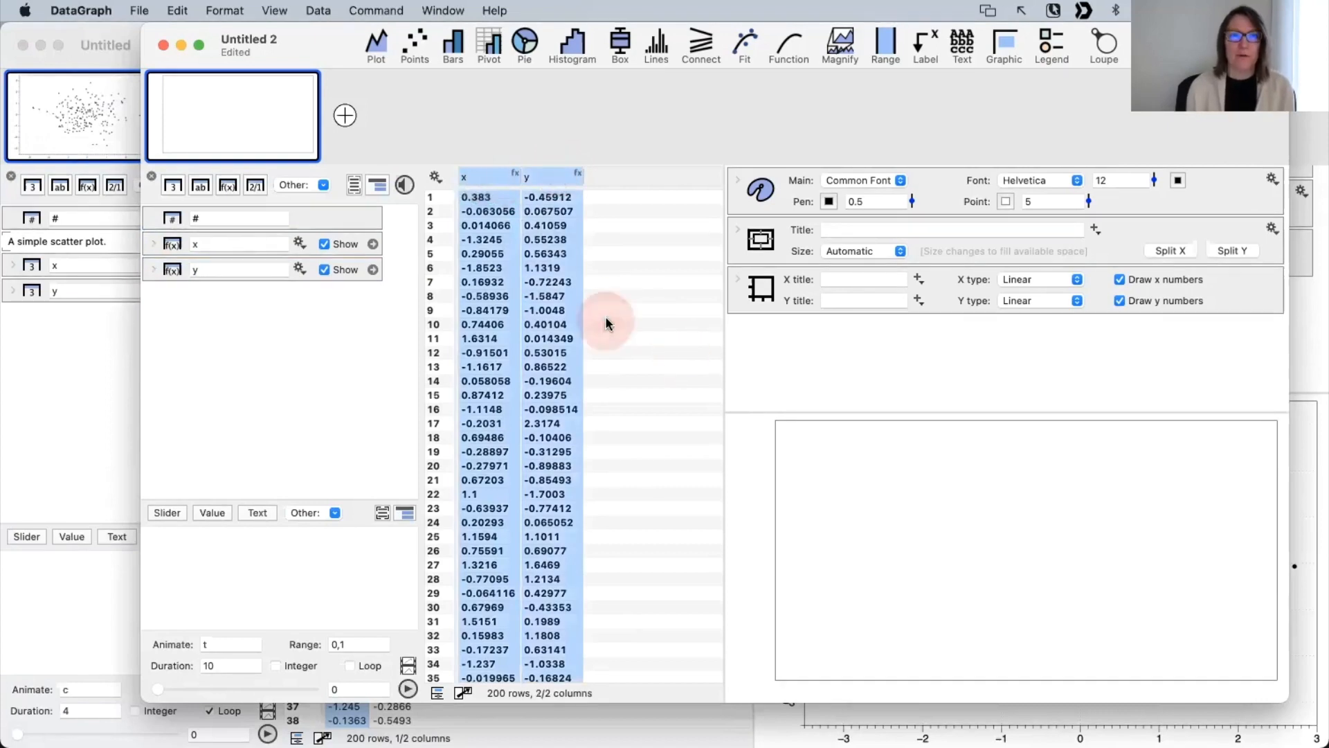
{"action": "left_click", "coordinate": [415, 47]}
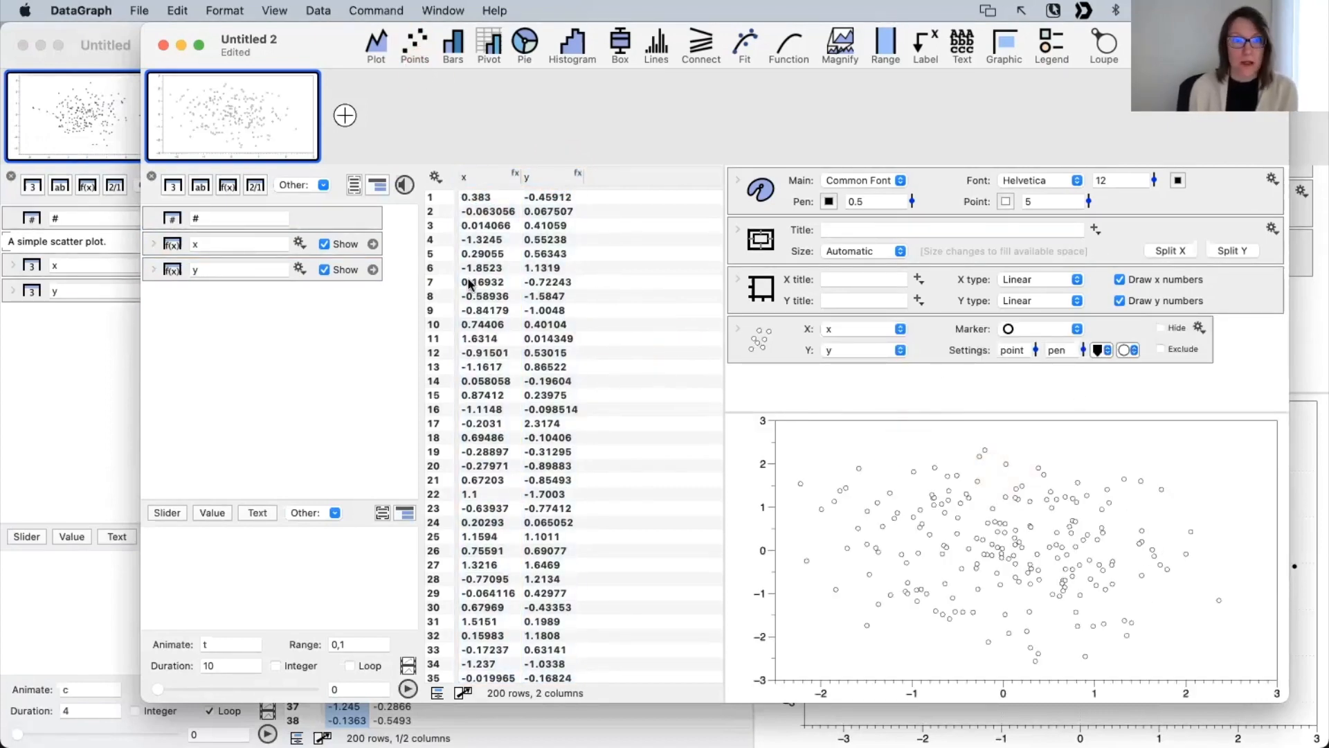
Step: Change the y column's random seed to about 690592153 to redraw the scatter plot, and collapse its settings
{"action": "left_click", "coordinate": [153, 270]}
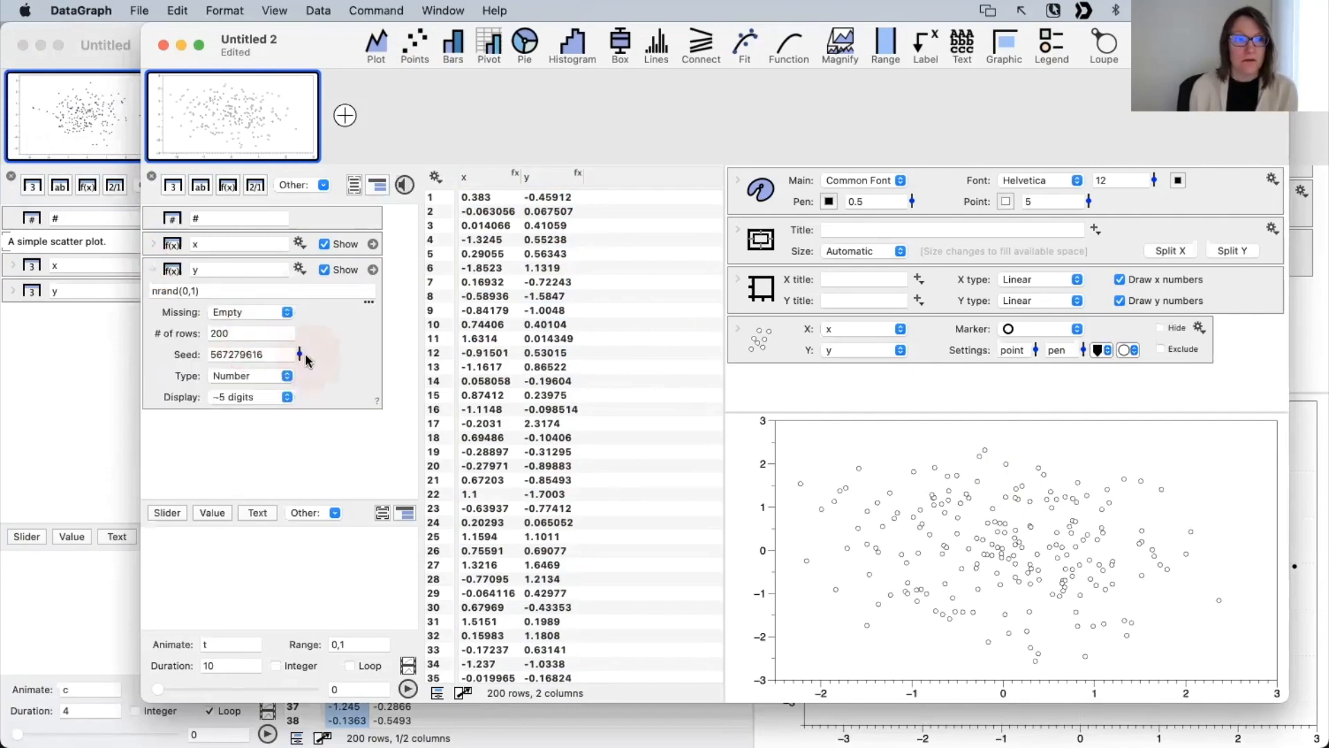
{"action": "left_click_drag", "start_coordinate": [299, 355], "coordinate": [298, 350]}
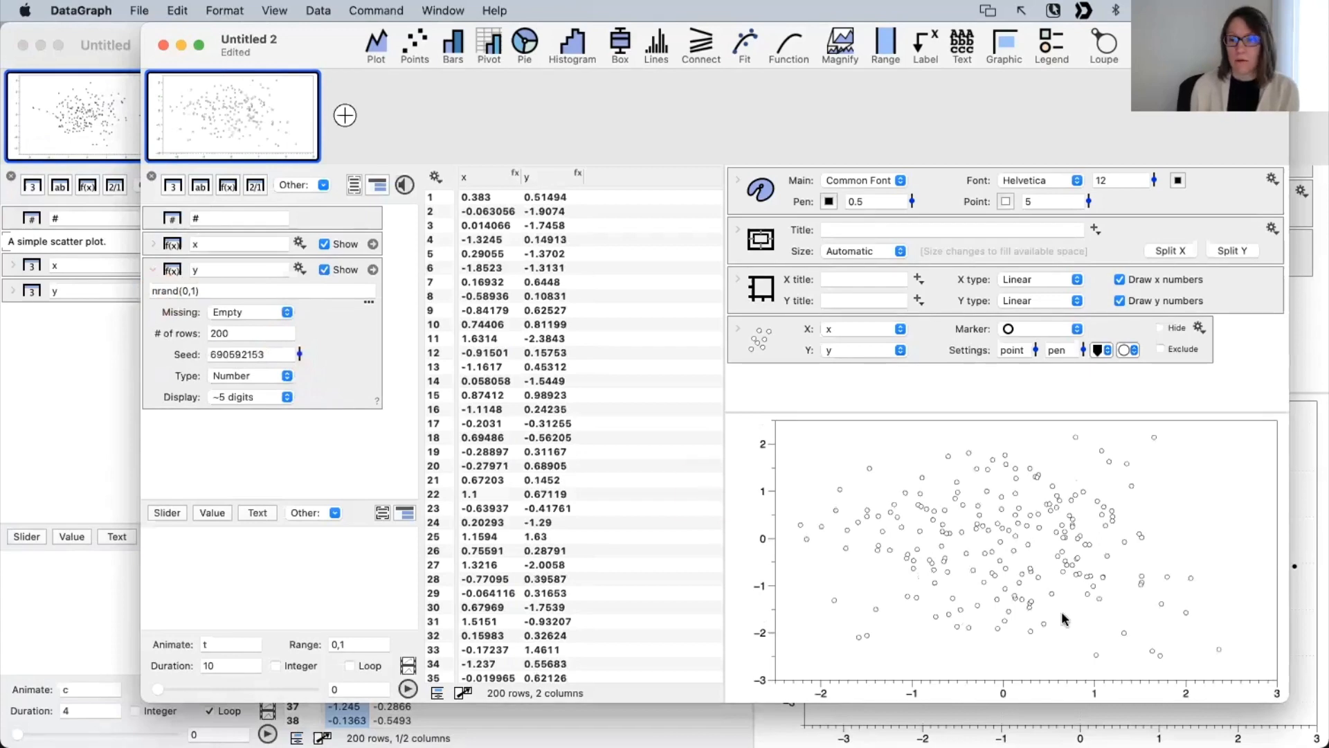
{"action": "left_click", "coordinate": [154, 271]}
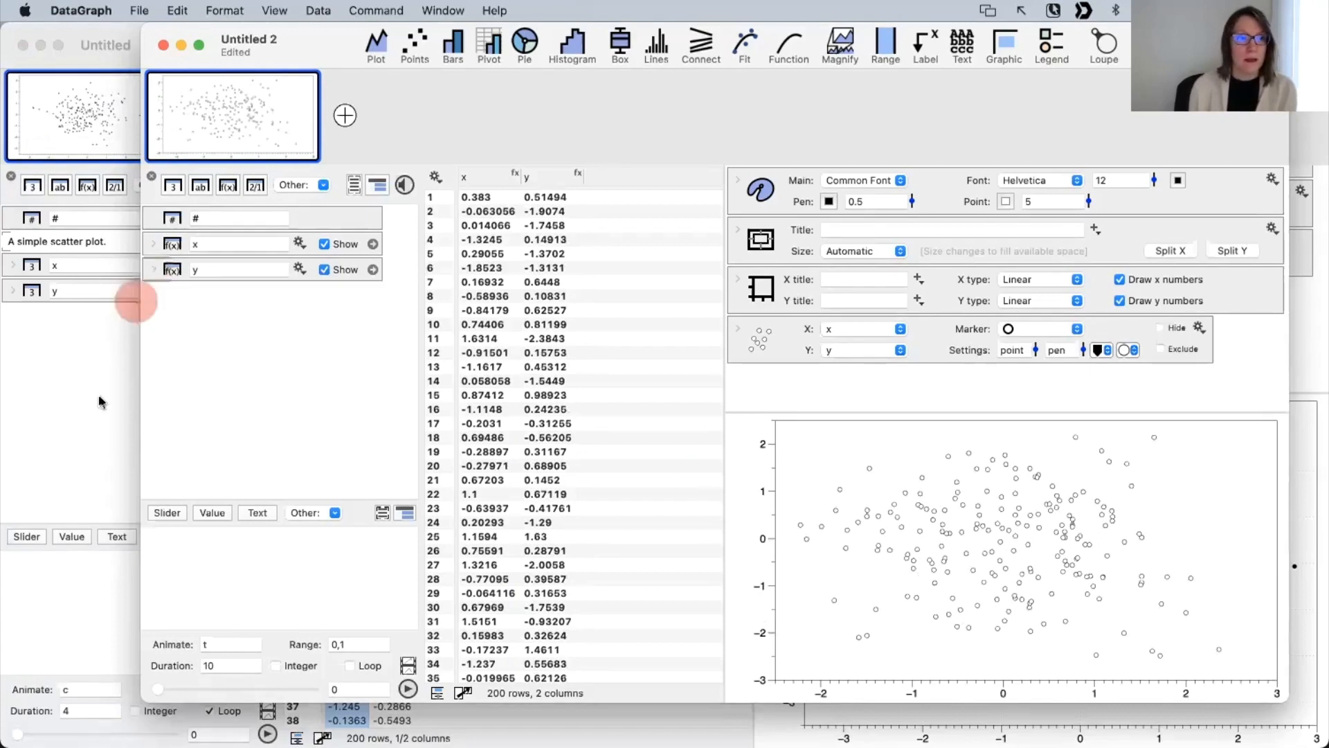
Step: Bring the example scatter plot document forward for comparison and return to the new document
{"action": "left_click", "coordinate": [84, 425]}
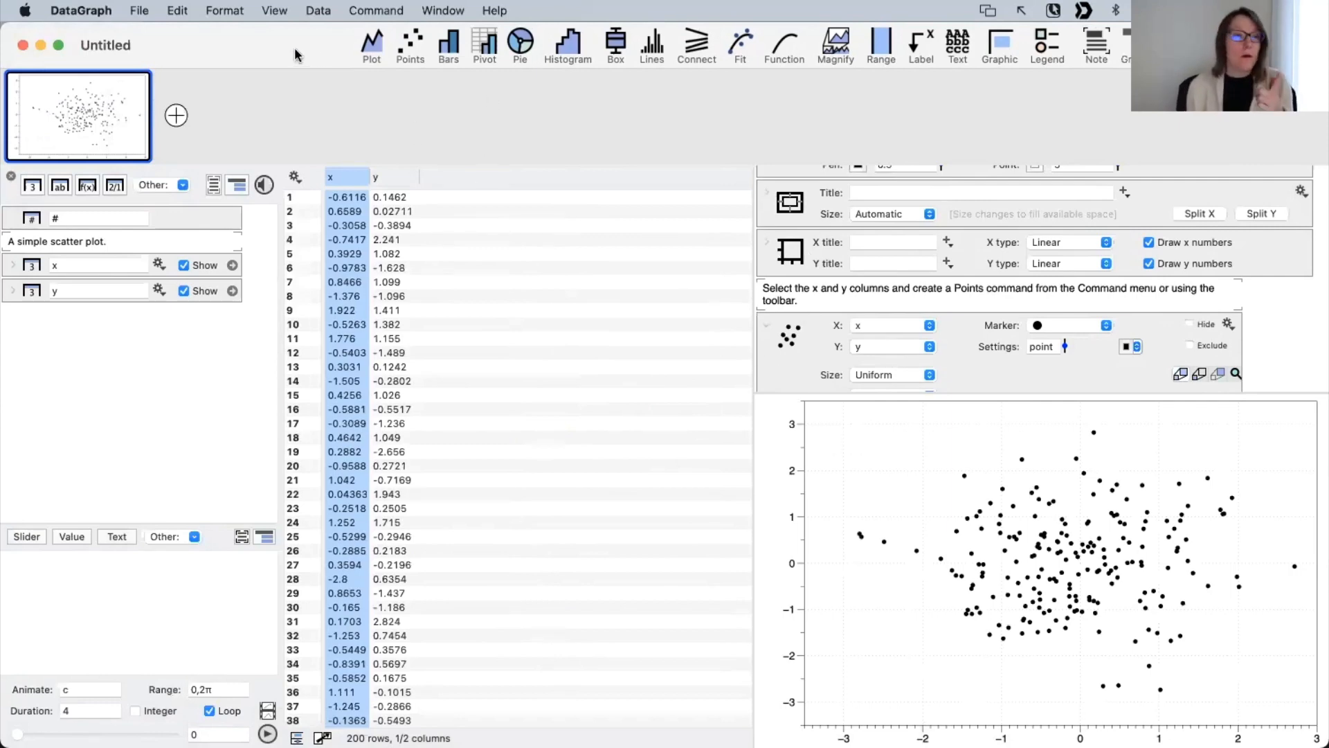
{"action": "left_click_drag", "start_coordinate": [288, 48], "coordinate": [288, 56]}
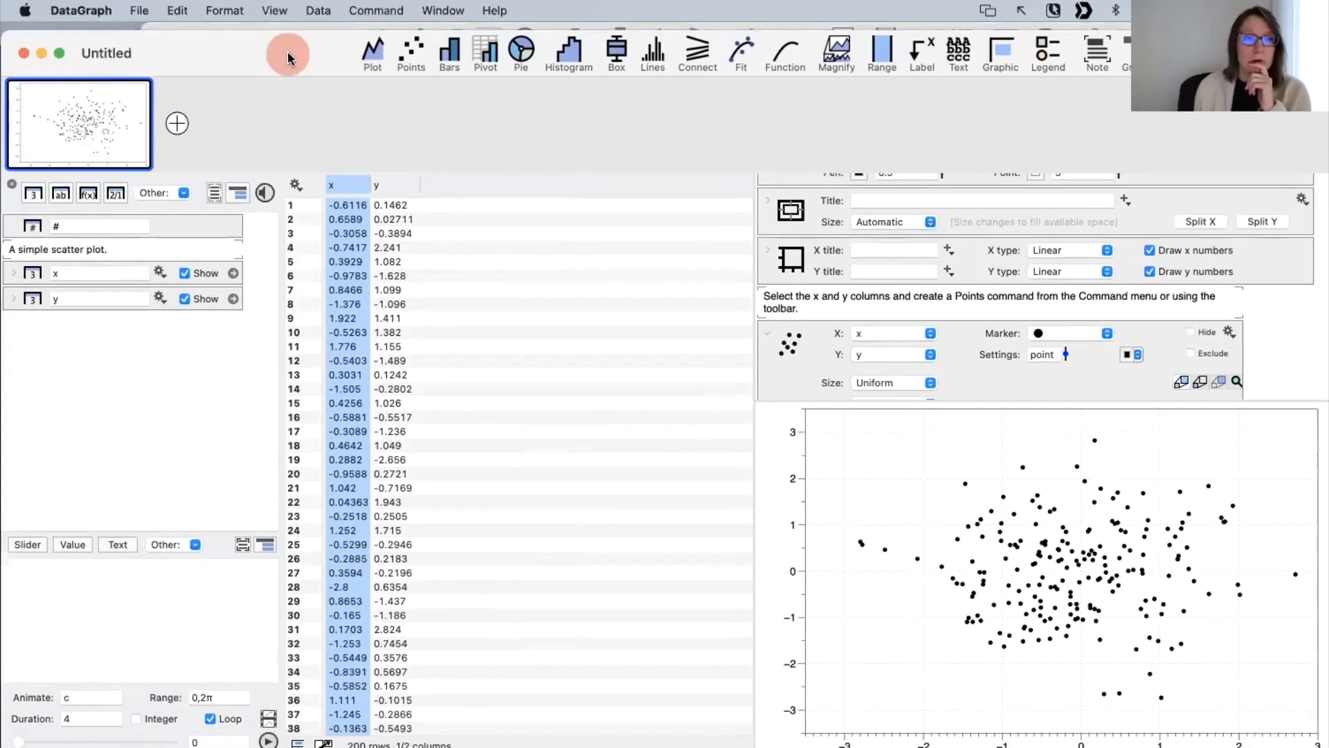
{"action": "left_click", "coordinate": [443, 10]}
{"action": "left_click", "coordinate": [513, 357]}
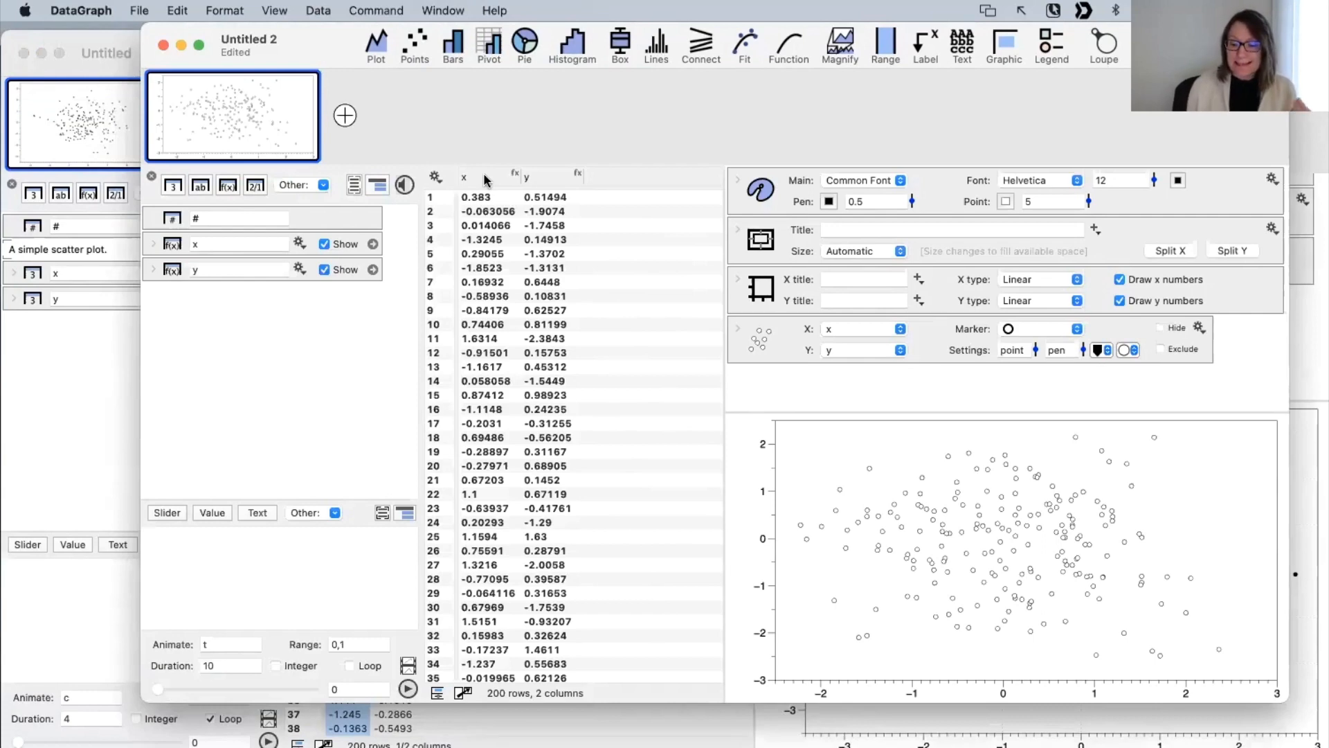
{"action": "left_click", "coordinate": [485, 178]}
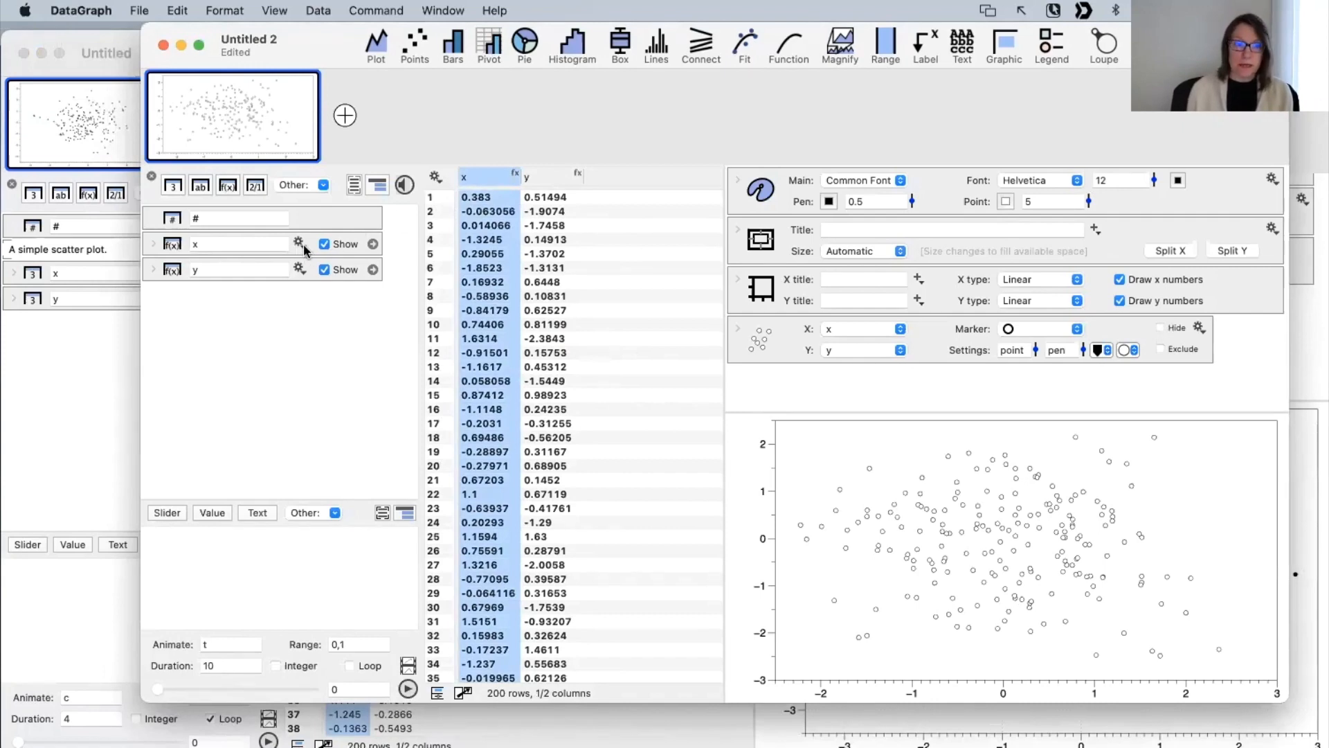
{"action": "left_click", "coordinate": [489, 179]}
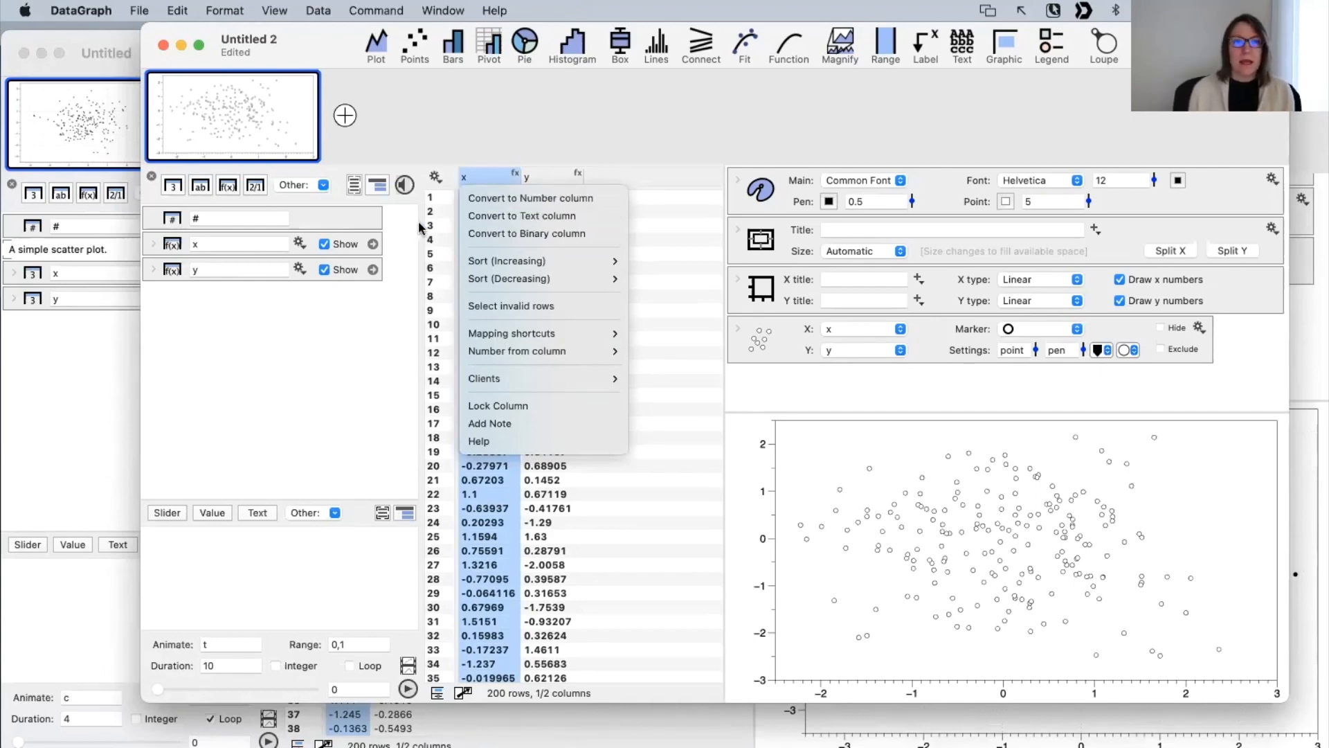
{"action": "left_click", "coordinate": [275, 363]}
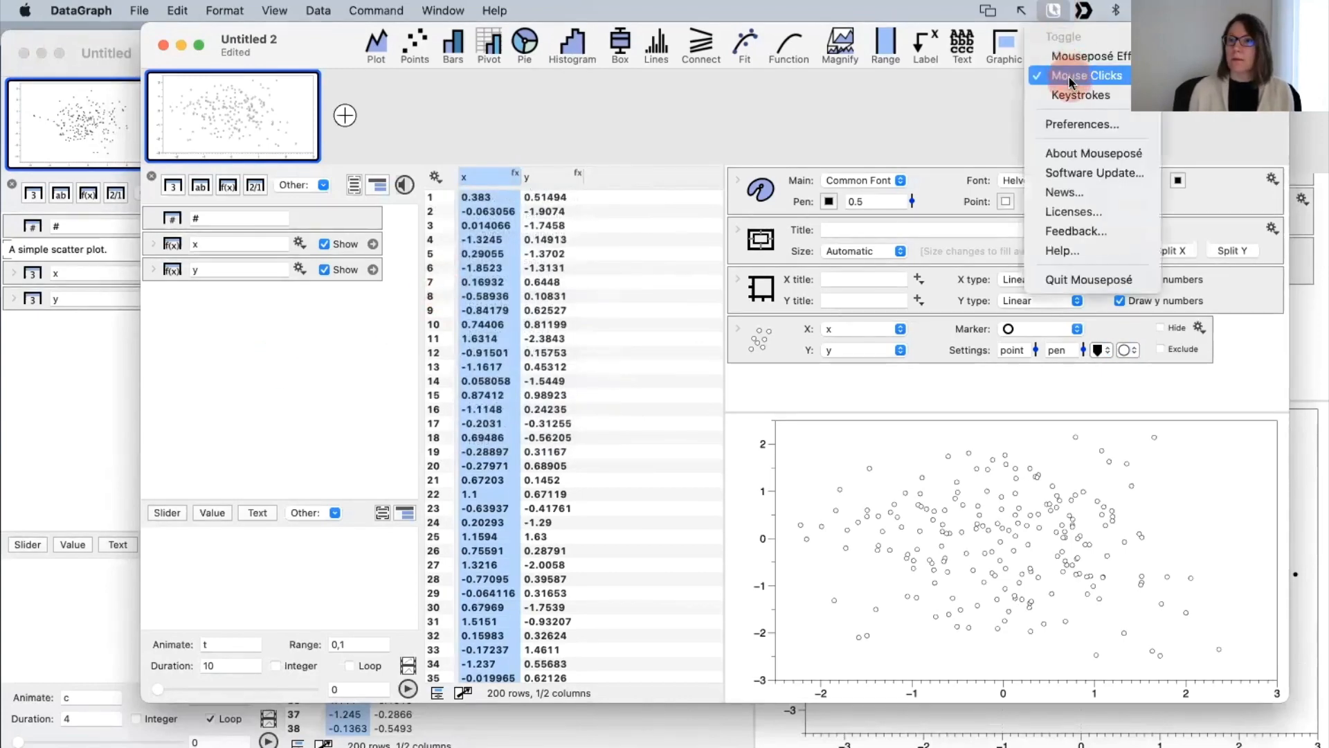
{"action": "left_click", "coordinate": [1070, 89]}
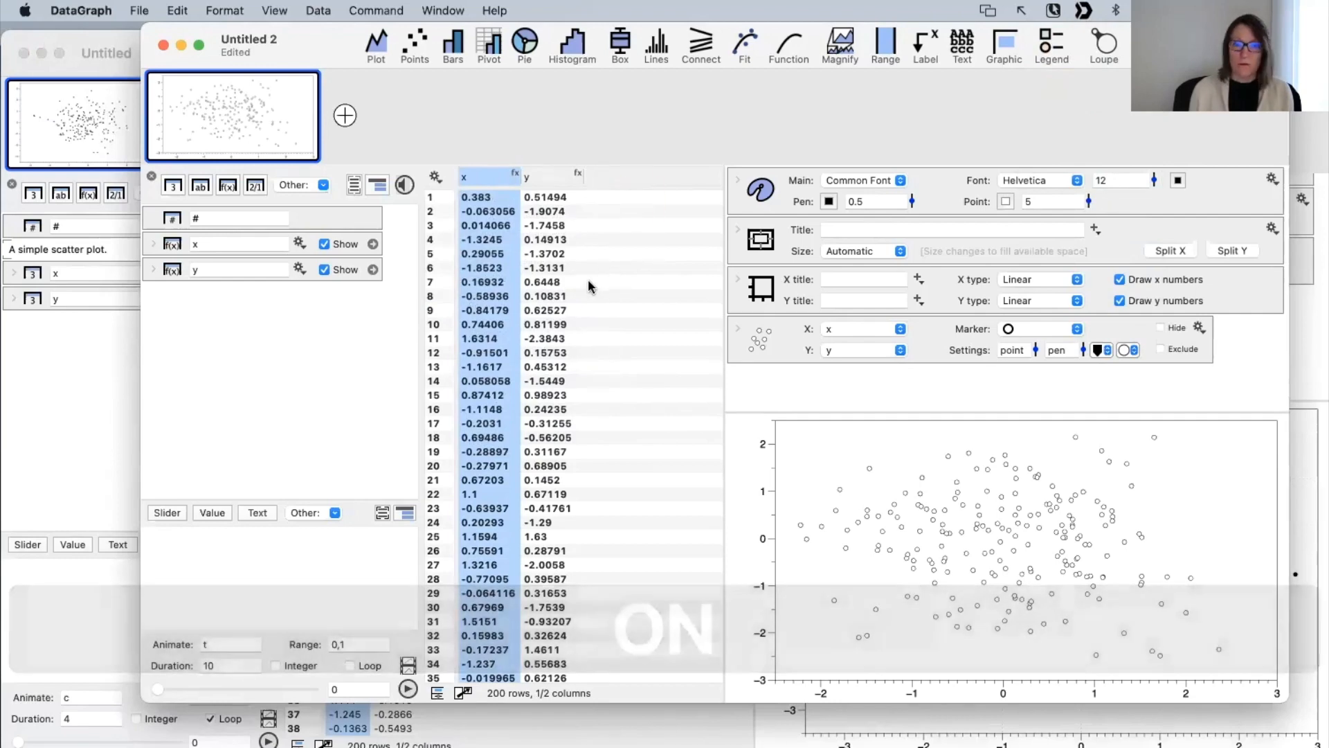
Step: Convert both the x and y expression columns to number columns
{"action": "key", "text": "shift"}
{"action": "left_click", "coordinate": [544, 177], "text": "shift"}
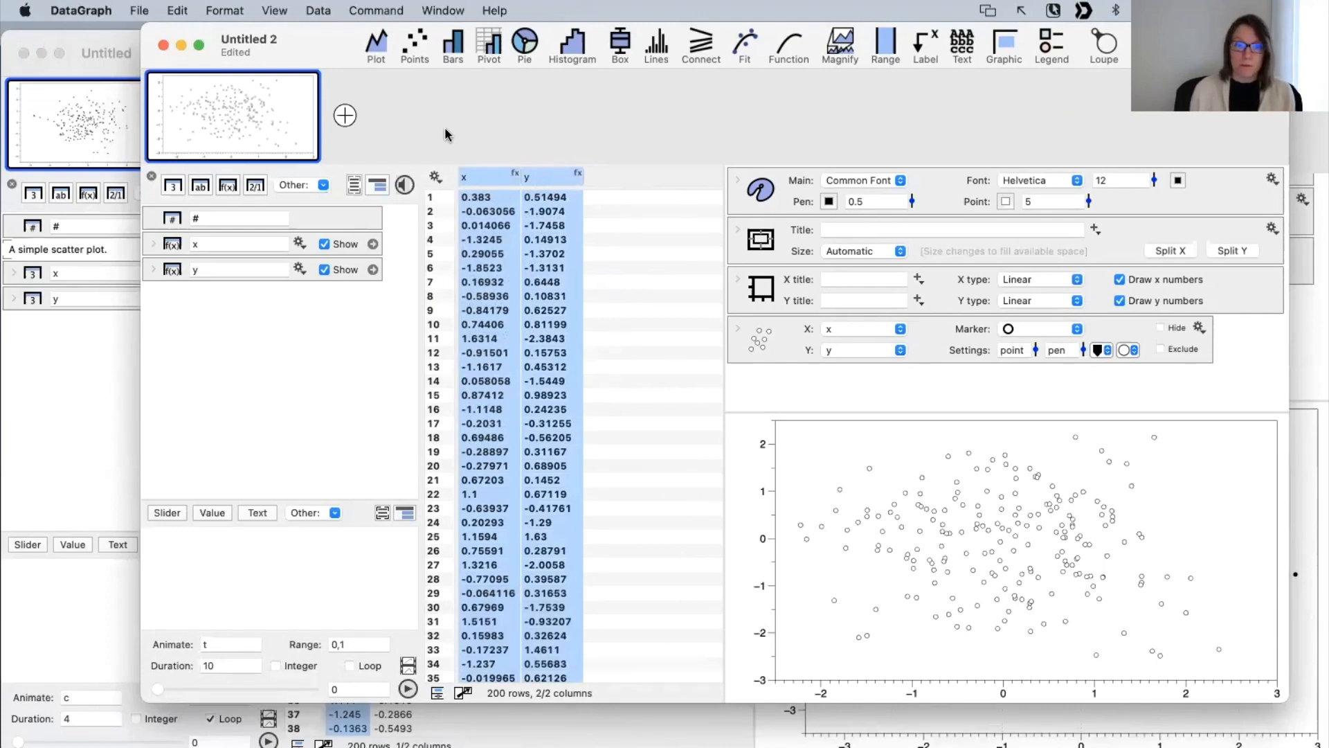
{"action": "key", "text": "ctrl+a"}
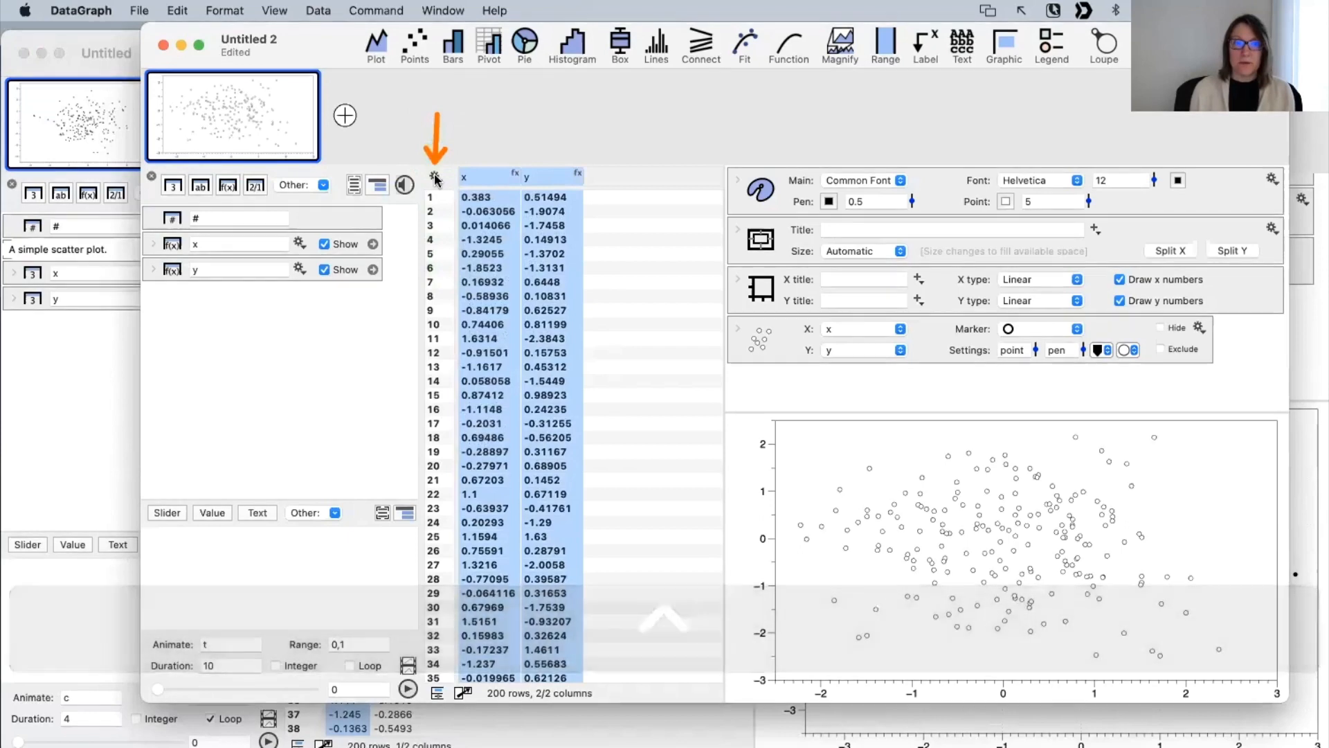
{"action": "left_click", "coordinate": [435, 176]}
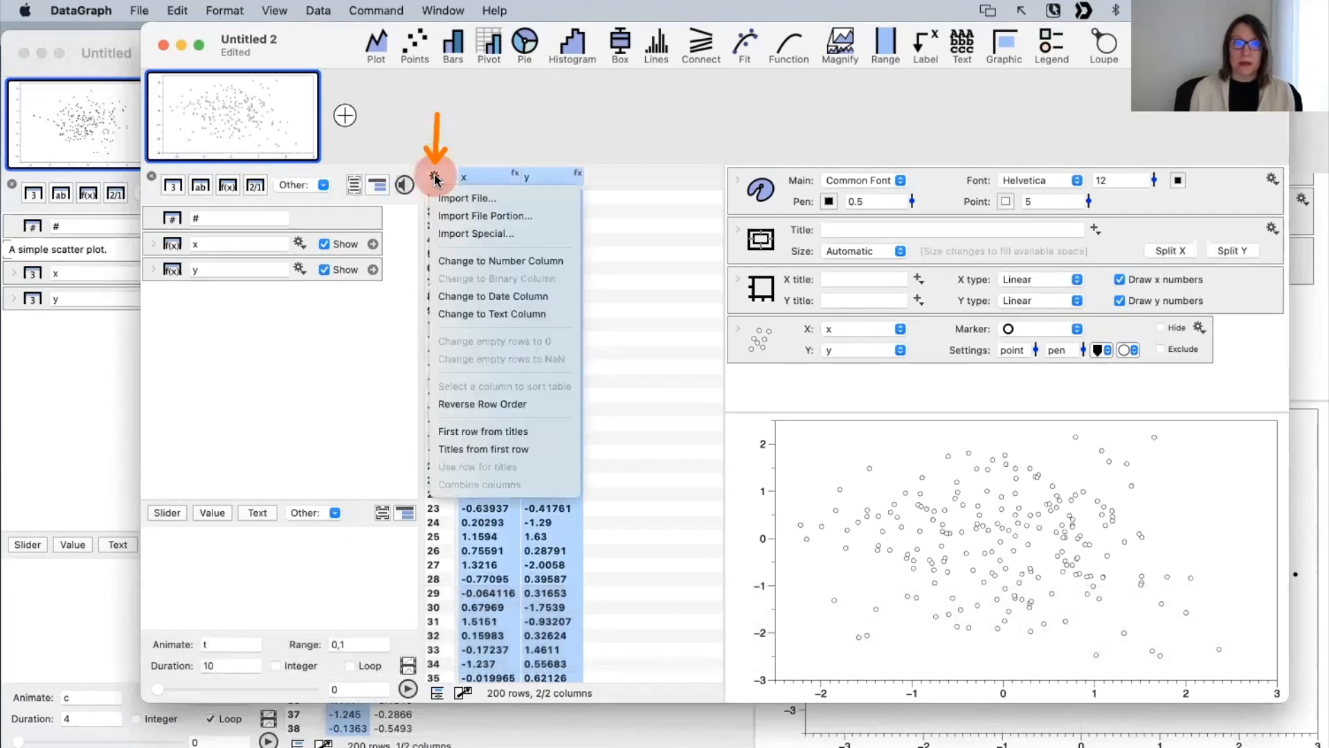
{"action": "left_click", "coordinate": [469, 263]}
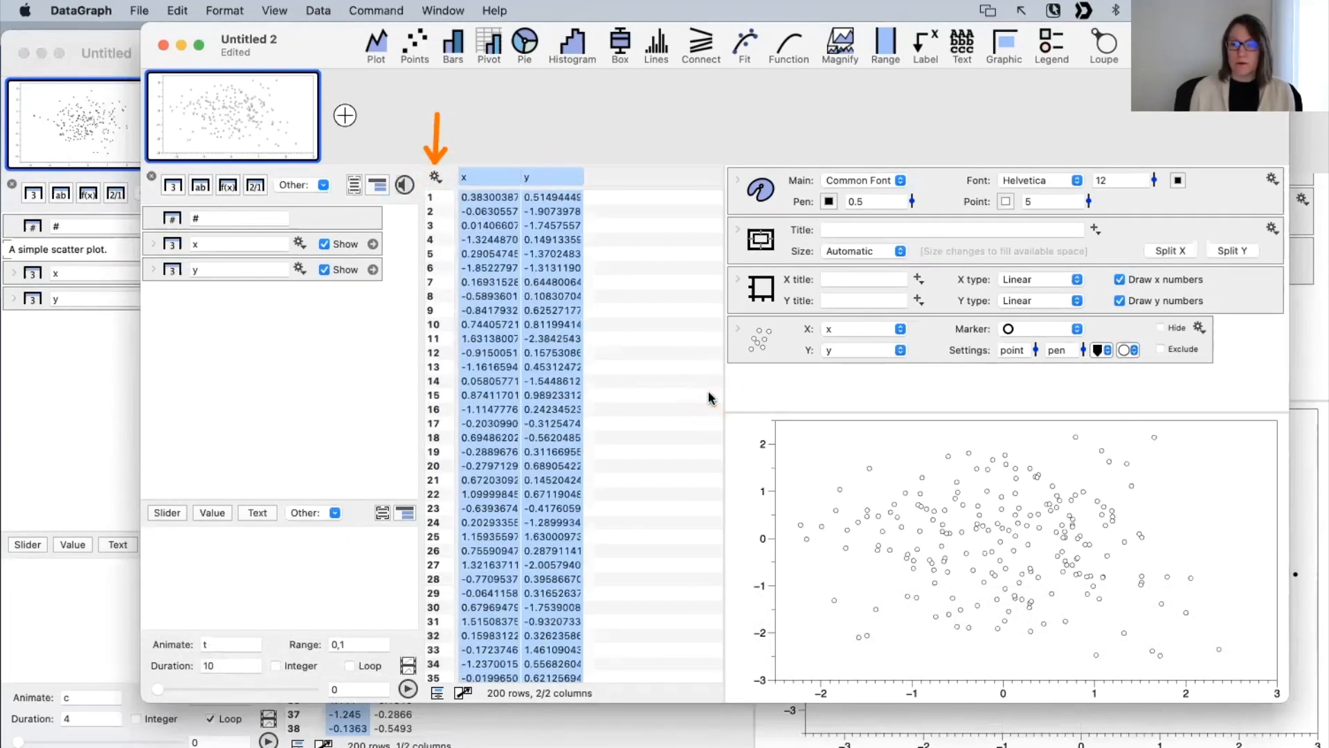
{"action": "left_click", "coordinate": [629, 298]}
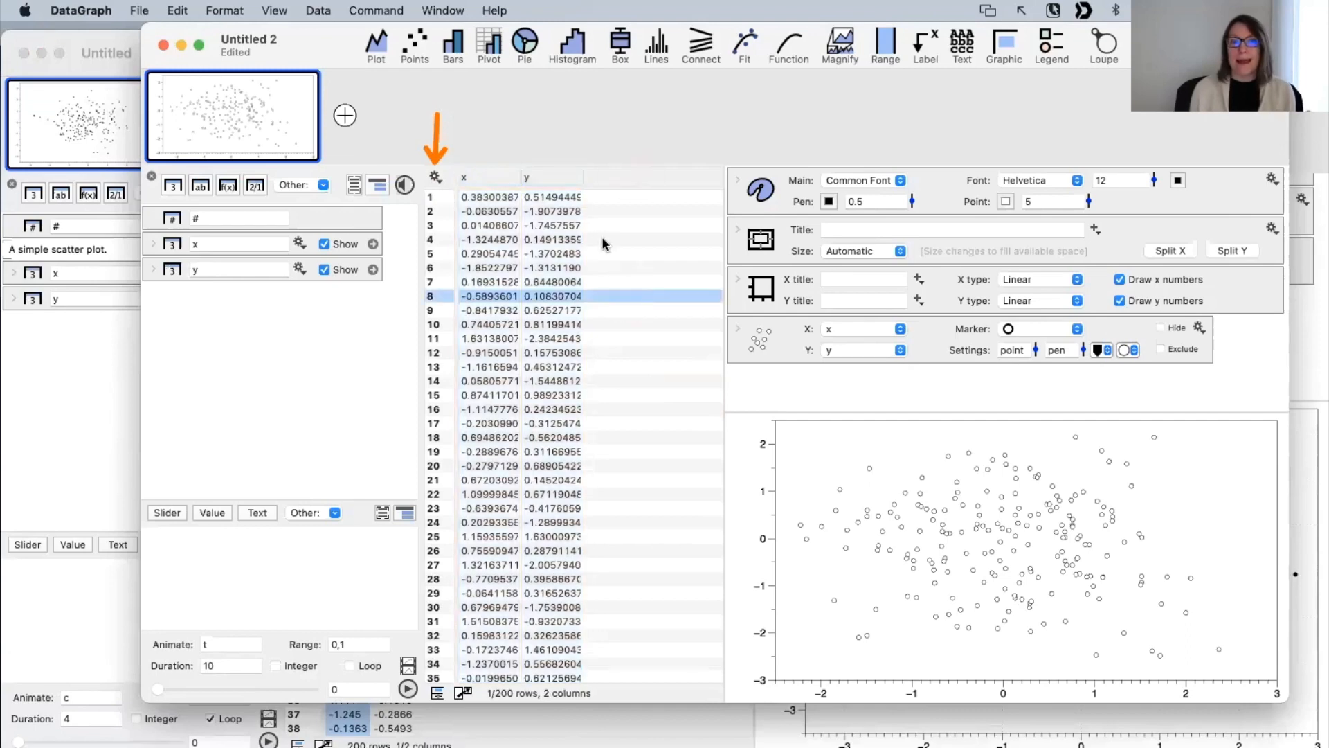
Step: Widen the x column in the data table to show more decimals of its converted values
{"action": "scroll", "coordinate": [621, 475], "scroll_direction": "down", "scroll_amount": 10}
{"action": "scroll", "coordinate": [618, 401], "scroll_direction": "down", "scroll_amount": 5}
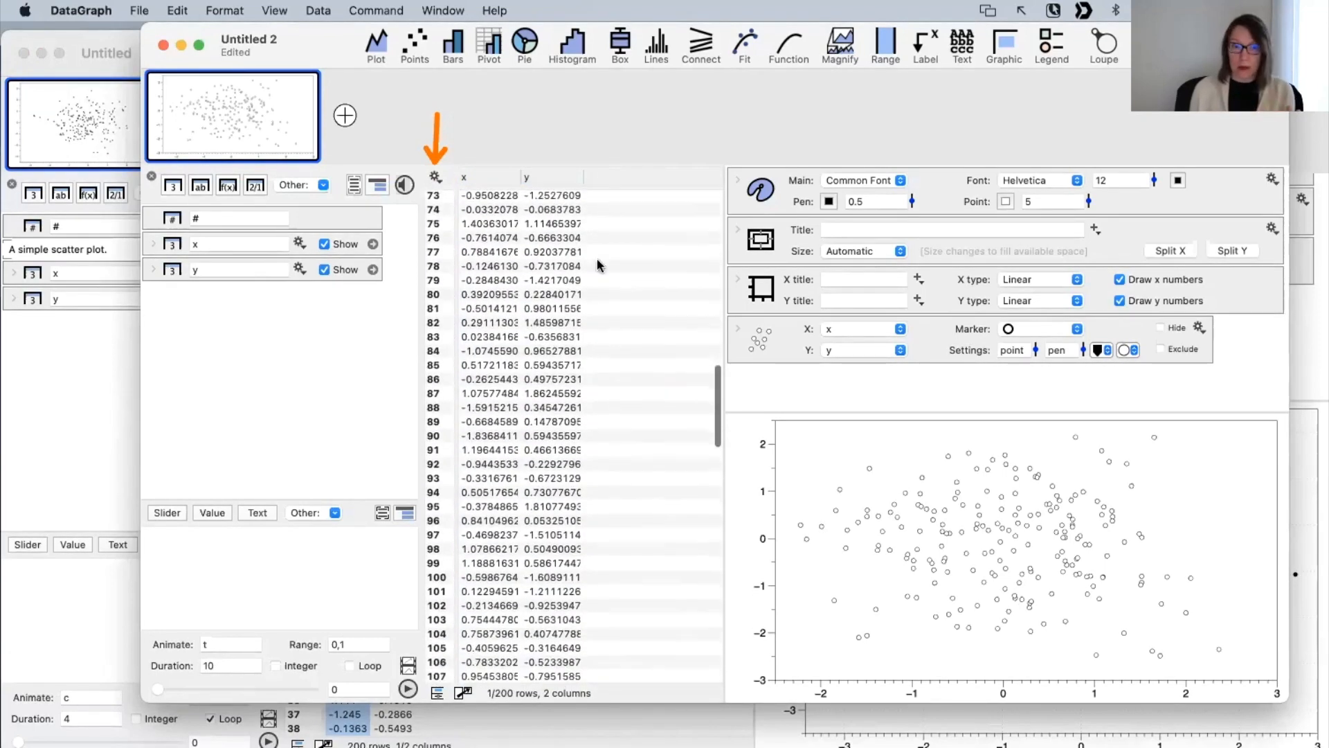
{"action": "left_click_drag", "start_coordinate": [521, 177], "coordinate": [548, 178]}
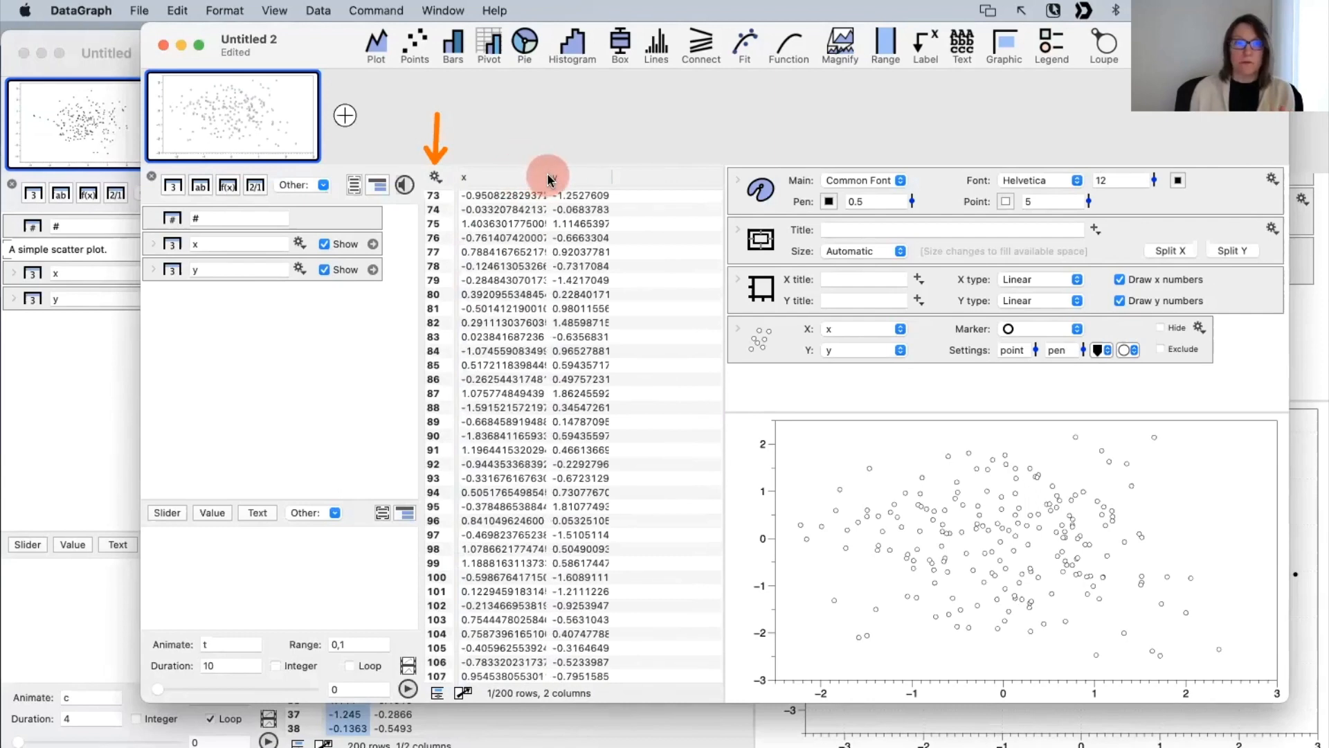
Step: Examine the decimal precision of the x and y values in the example document with its x column widened, and return to the new document
{"action": "left_click", "coordinate": [77, 368]}
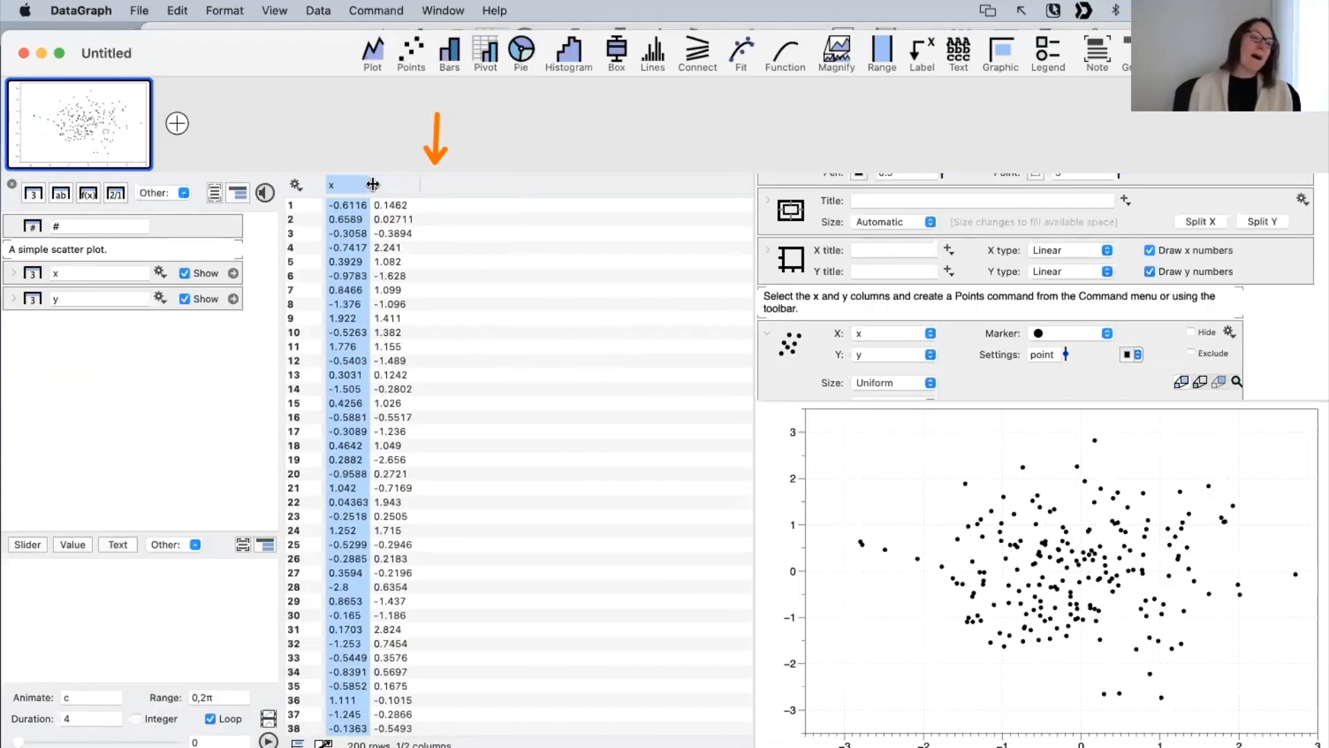
{"action": "mouse_move", "coordinate": [372, 184]}
{"action": "left_mouse_down"}
{"action": "mouse_move", "coordinate": [410, 185]}
{"action": "mouse_move", "coordinate": [395, 186]}
{"action": "left_mouse_up"}
{"action": "scroll", "coordinate": [552, 457], "scroll_direction": "down", "scroll_amount": 8}
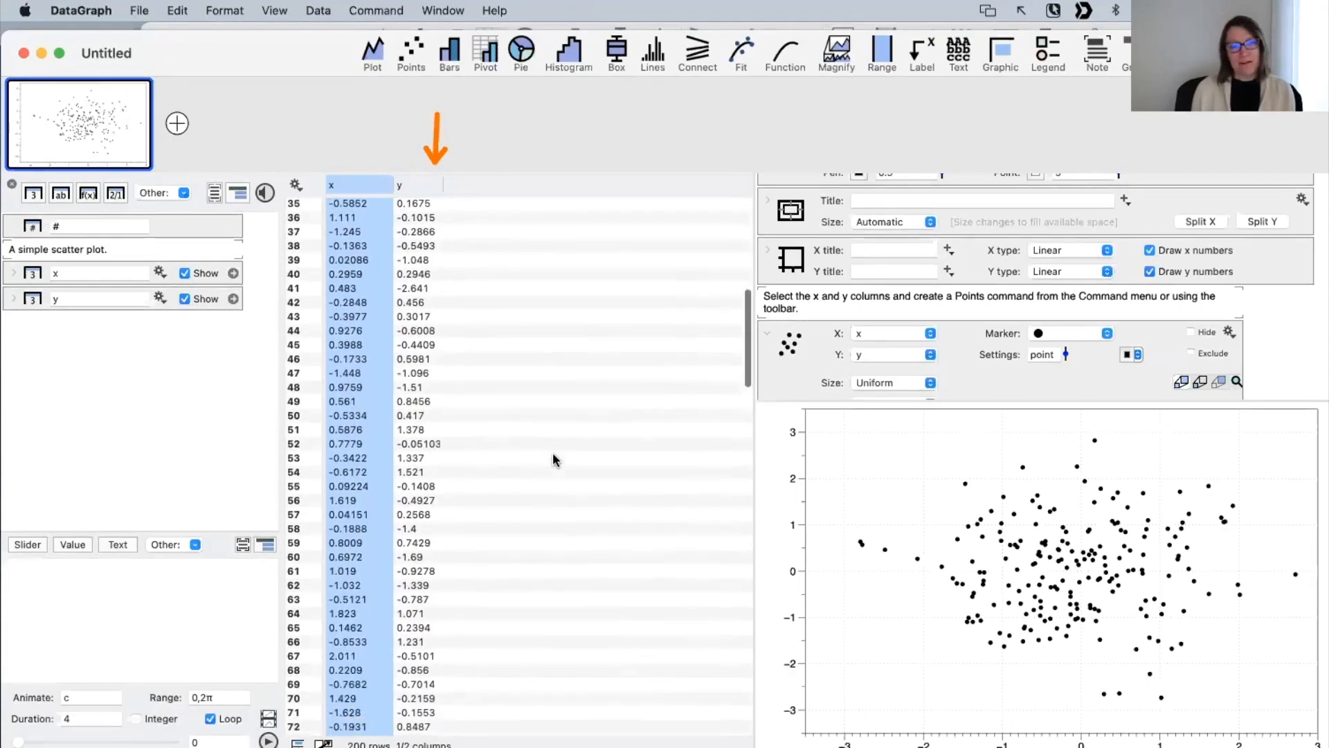
{"action": "scroll", "coordinate": [553, 451], "scroll_direction": "up", "scroll_amount": 8}
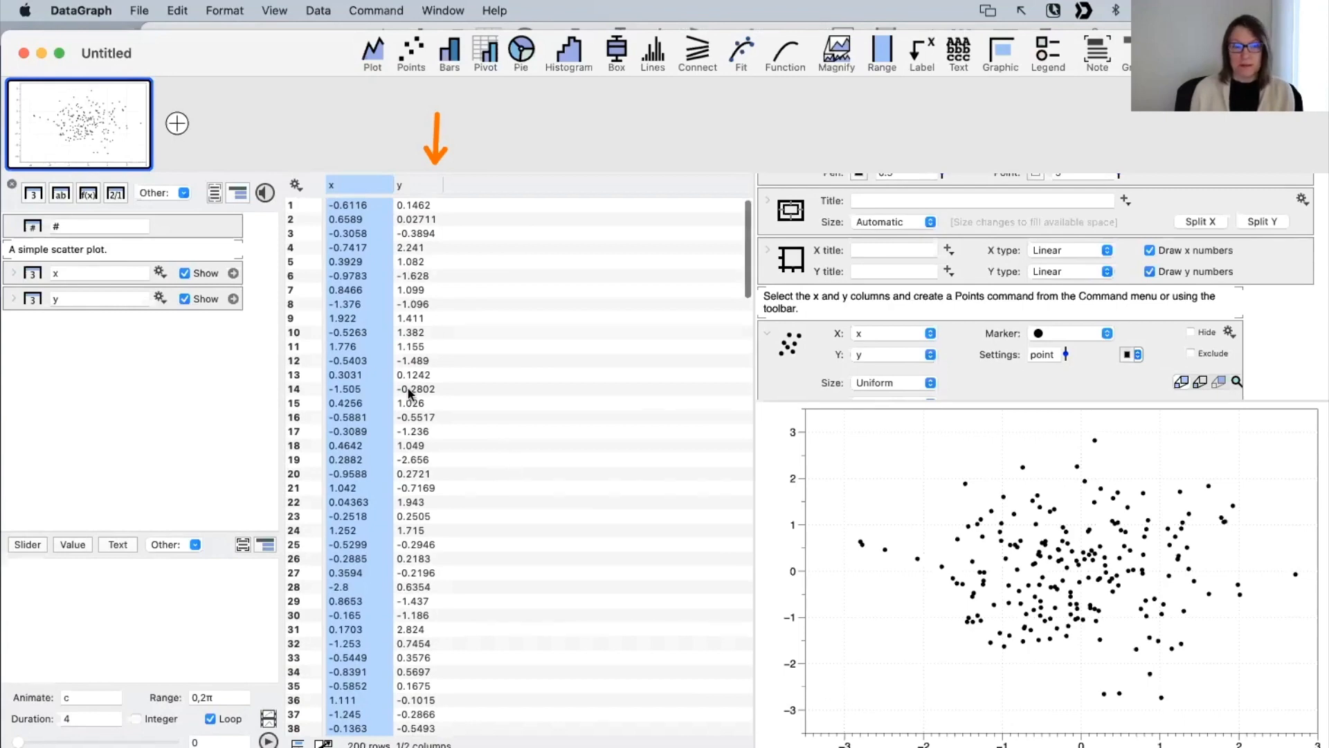
{"action": "scroll", "coordinate": [387, 408], "scroll_direction": "down", "scroll_amount": 5}
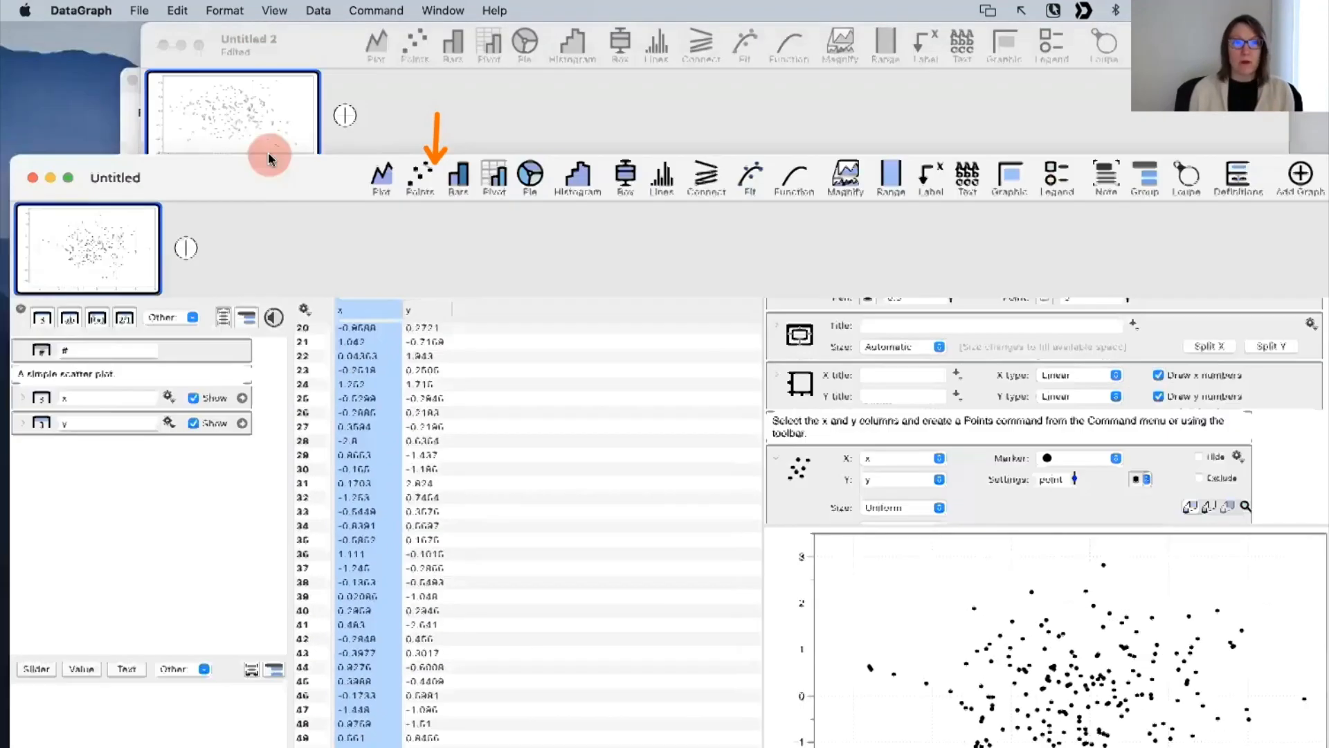
{"action": "mouse_move", "coordinate": [268, 153]}
{"action": "left_mouse_down"}
{"action": "mouse_move", "coordinate": [260, 191]}
{"action": "mouse_move", "coordinate": [264, 162]}
{"action": "left_mouse_up"}
{"action": "left_click", "coordinate": [317, 27]}
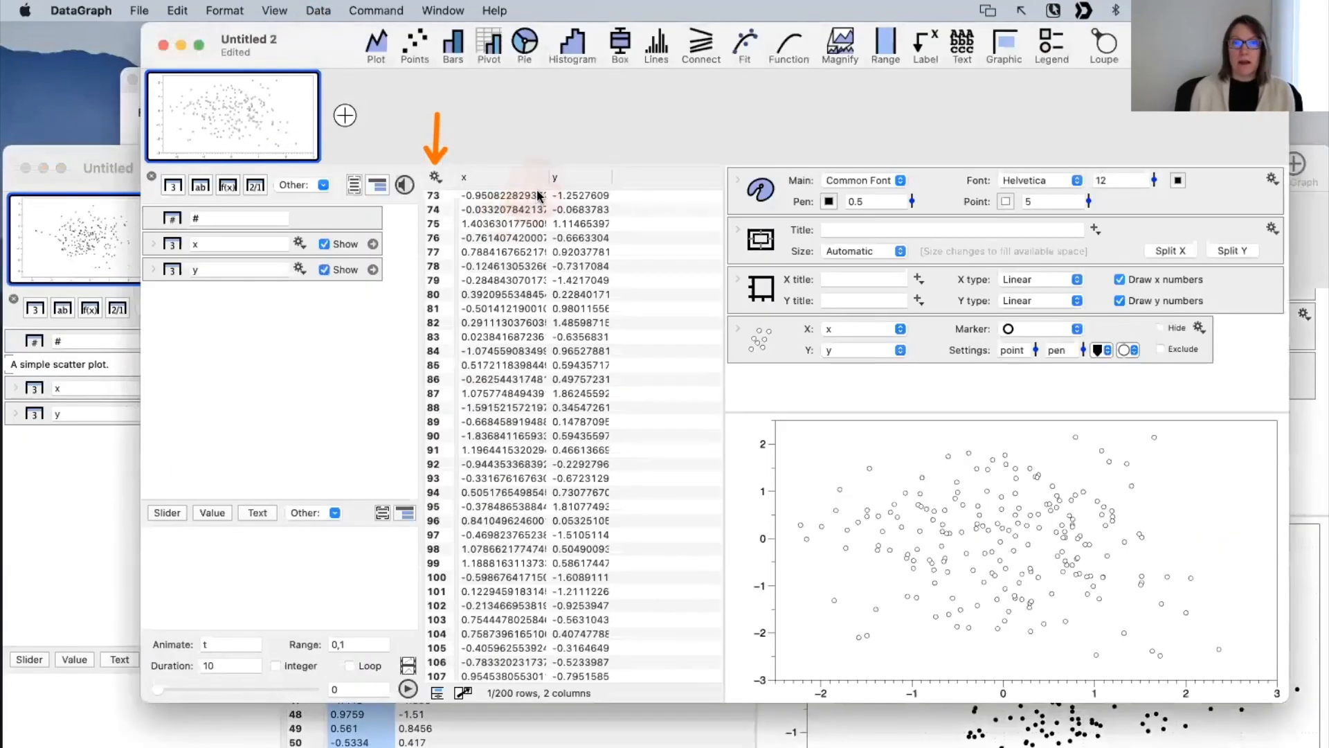
Step: Narrow the x column again and undo the conversion of x and y to number columns
{"action": "left_click_drag", "start_coordinate": [548, 179], "coordinate": [517, 178]}
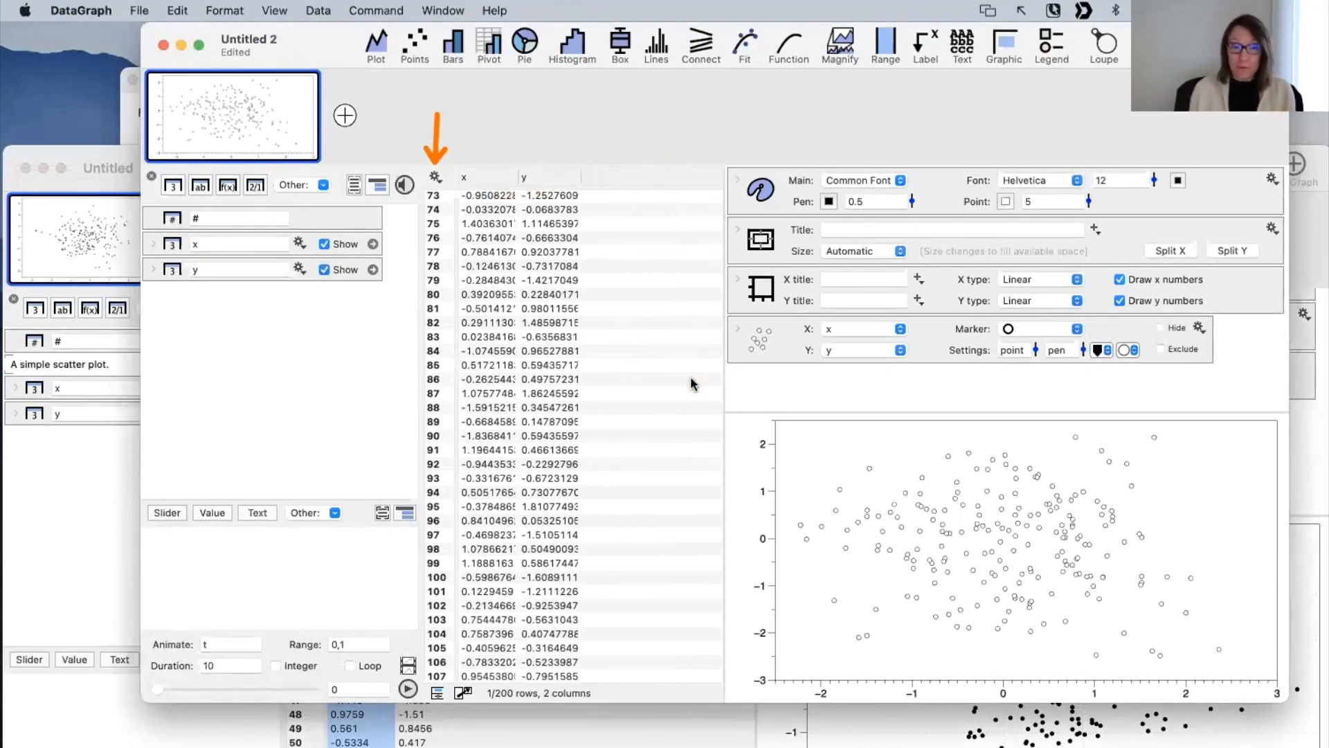
{"action": "left_click", "coordinate": [656, 366]}
{"action": "key", "text": "super+z"}
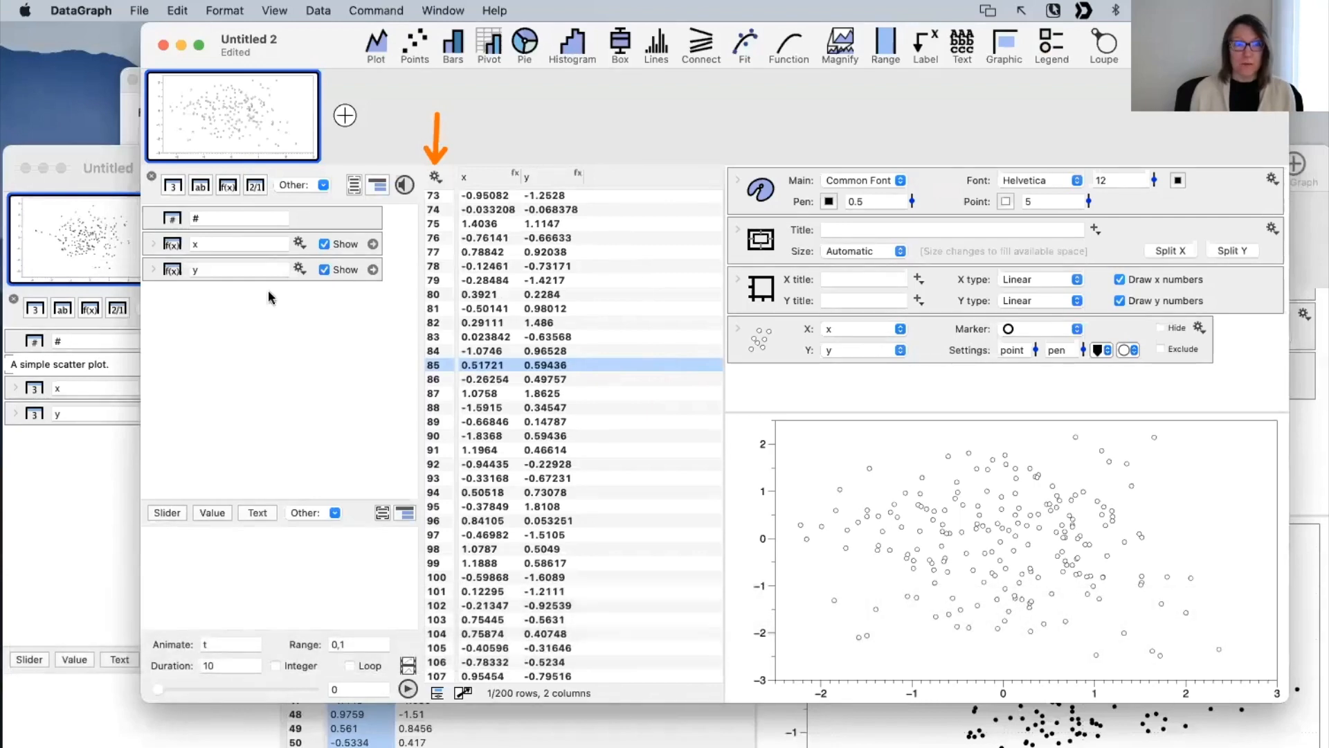
Step: Change the x column's expression to round(nrand(0,1), 4) to round its random values to four decimals
{"action": "left_click", "coordinate": [151, 243]}
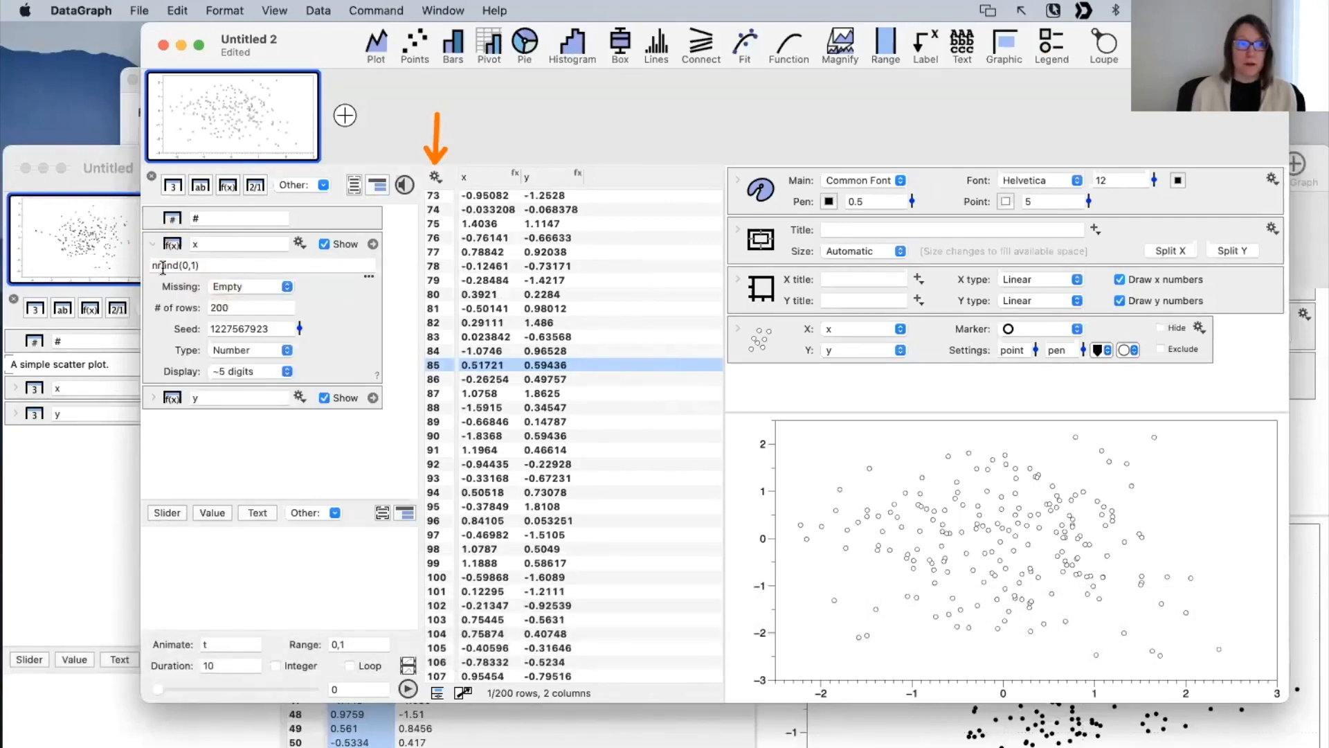
{"action": "left_click", "coordinate": [153, 266]}
{"action": "type", "text": "round"}
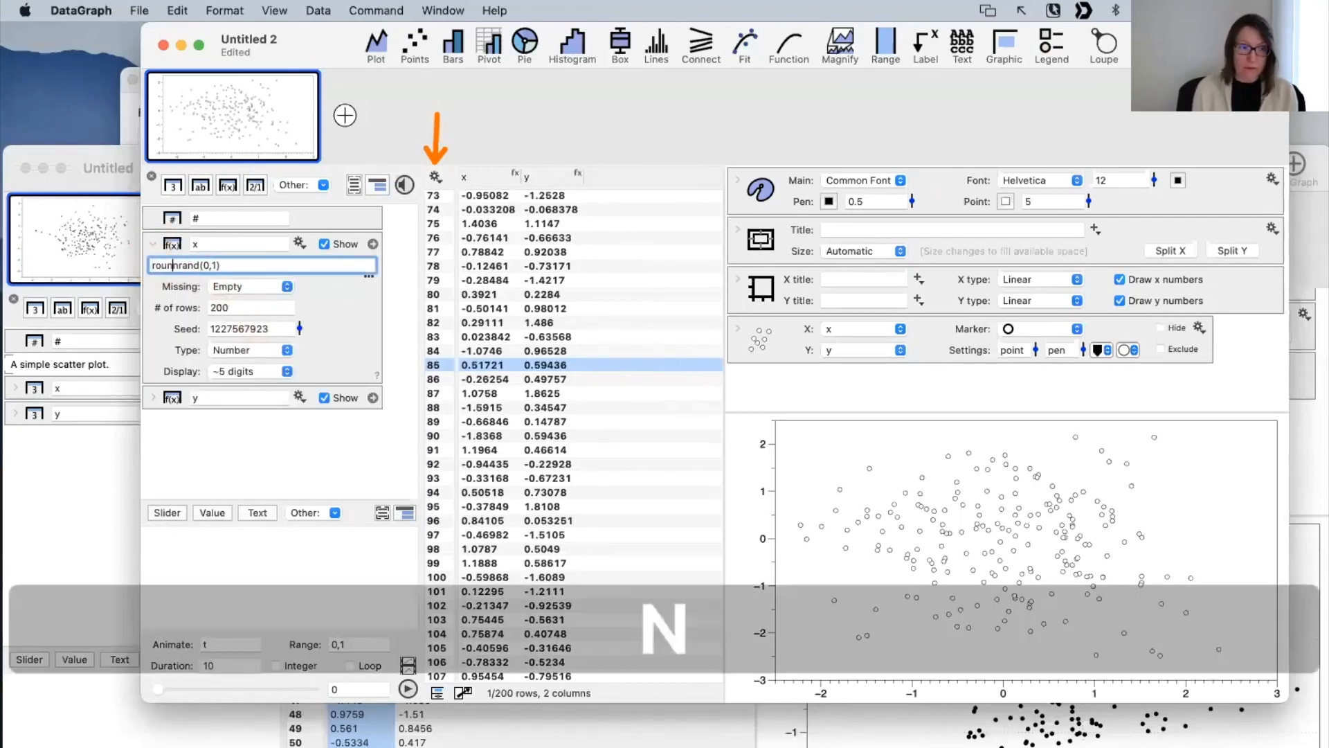
{"action": "type", "text": "("}
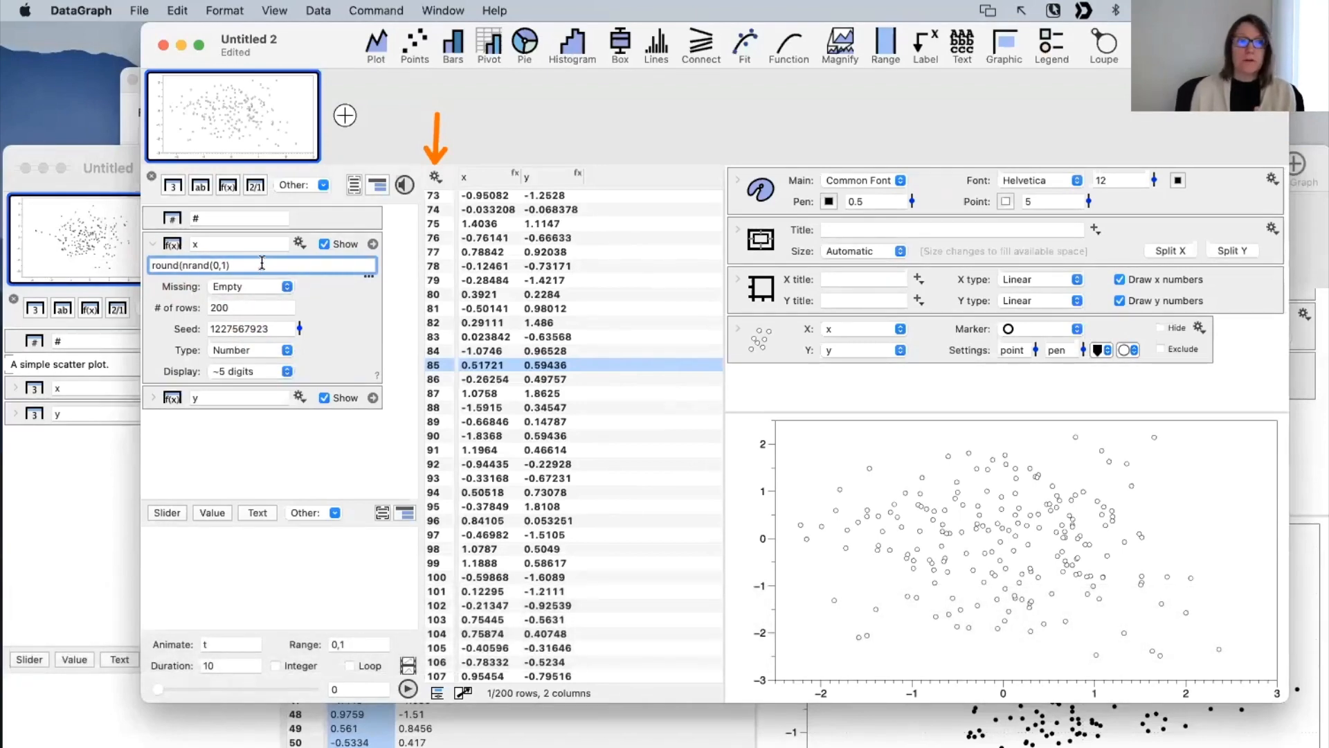
{"action": "left_click", "coordinate": [261, 263]}
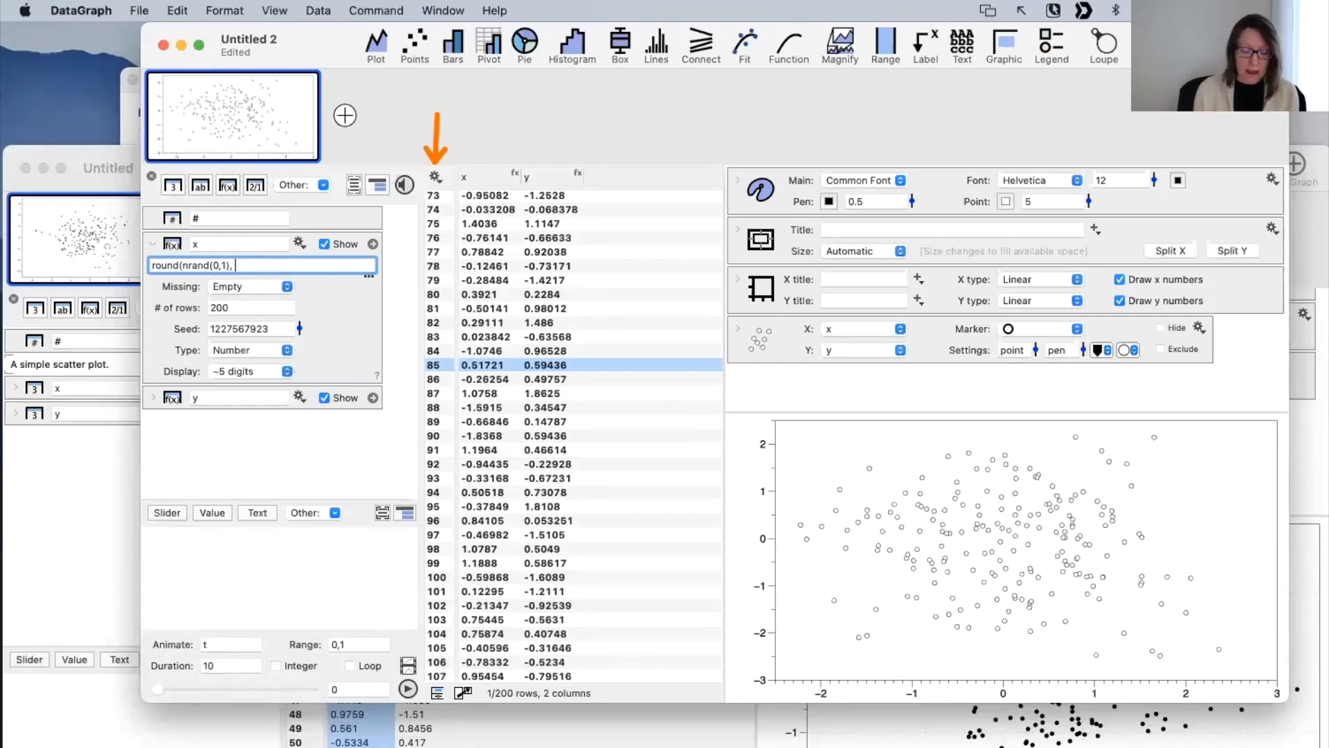
{"action": "type", "text": ", 4)"}
{"action": "key", "text": "Return"}
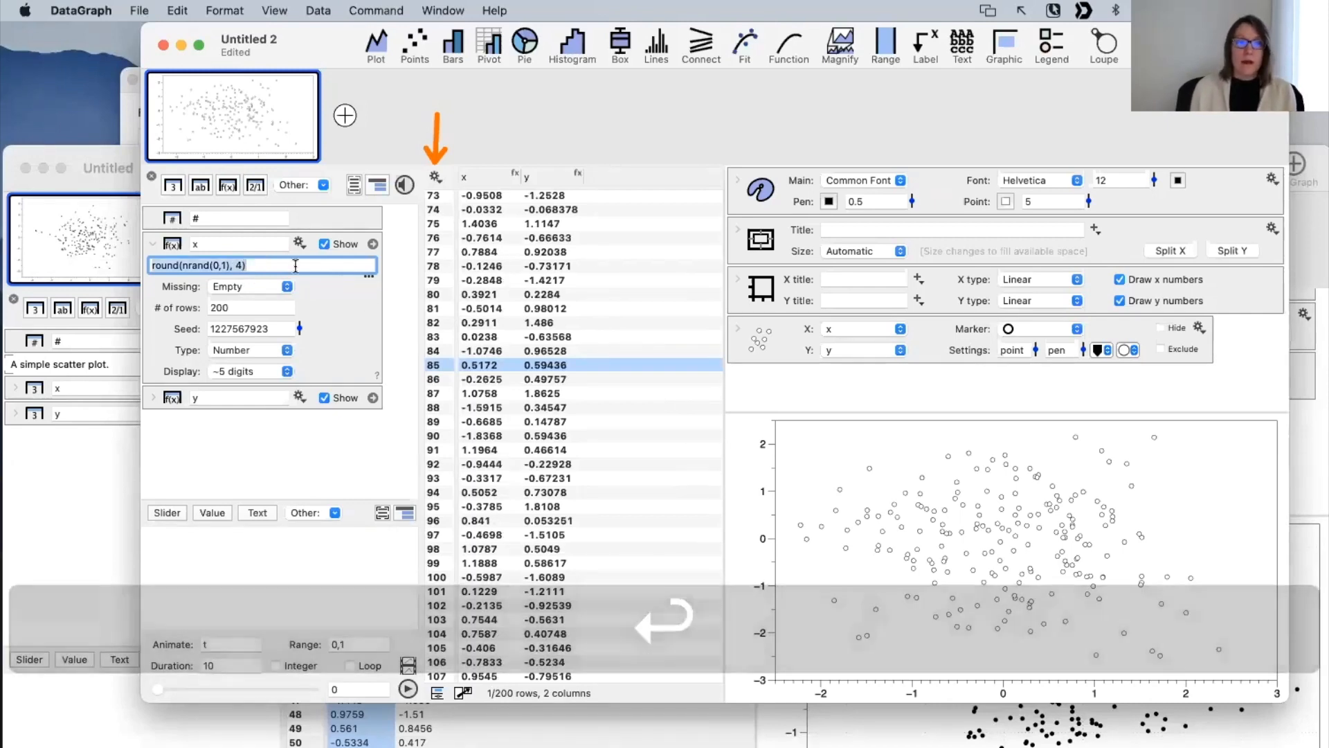
{"action": "left_click", "coordinate": [332, 291]}
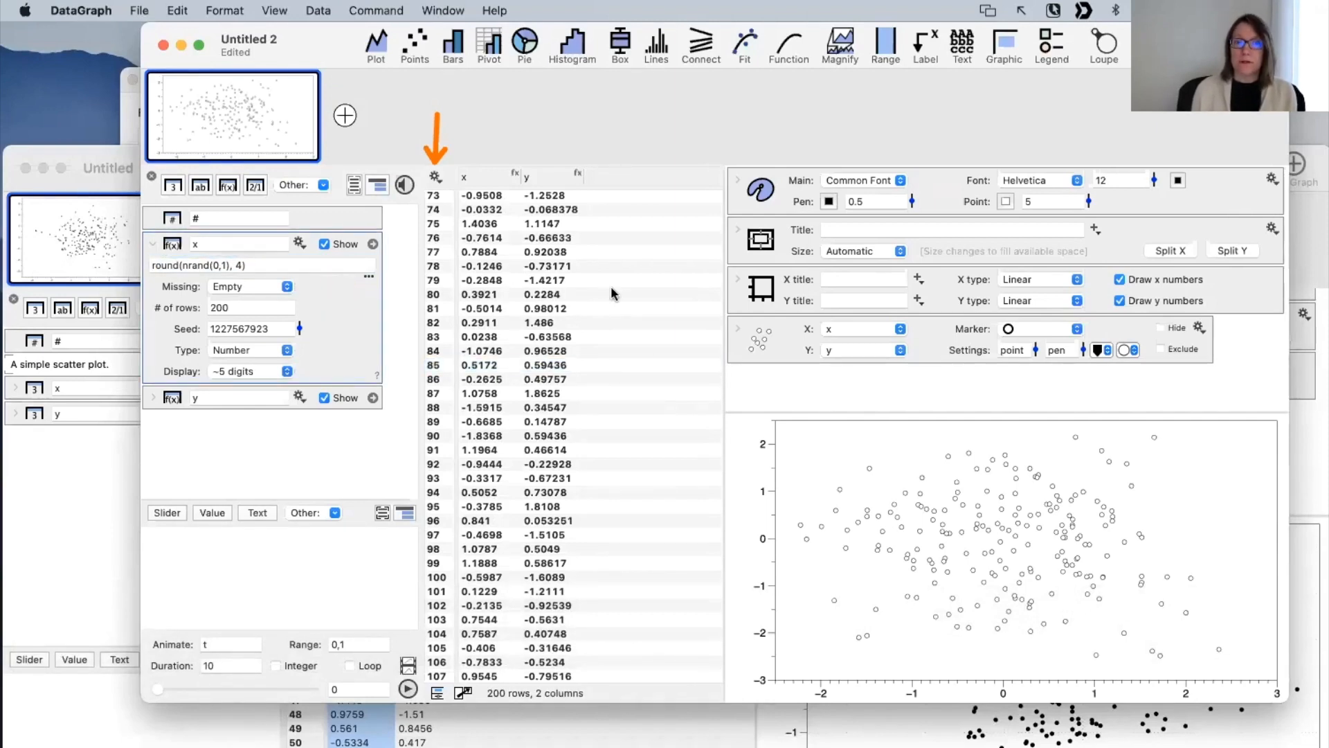
Step: Copy the x column's rounding expression into the y column so it reads round(nrand(0,1), 4)
{"action": "scroll", "coordinate": [518, 427], "scroll_direction": "down", "scroll_amount": 5}
{"action": "scroll", "coordinate": [519, 427], "scroll_direction": "up", "scroll_amount": 10}
{"action": "scroll", "coordinate": [520, 332], "scroll_direction": "up", "scroll_amount": 5}
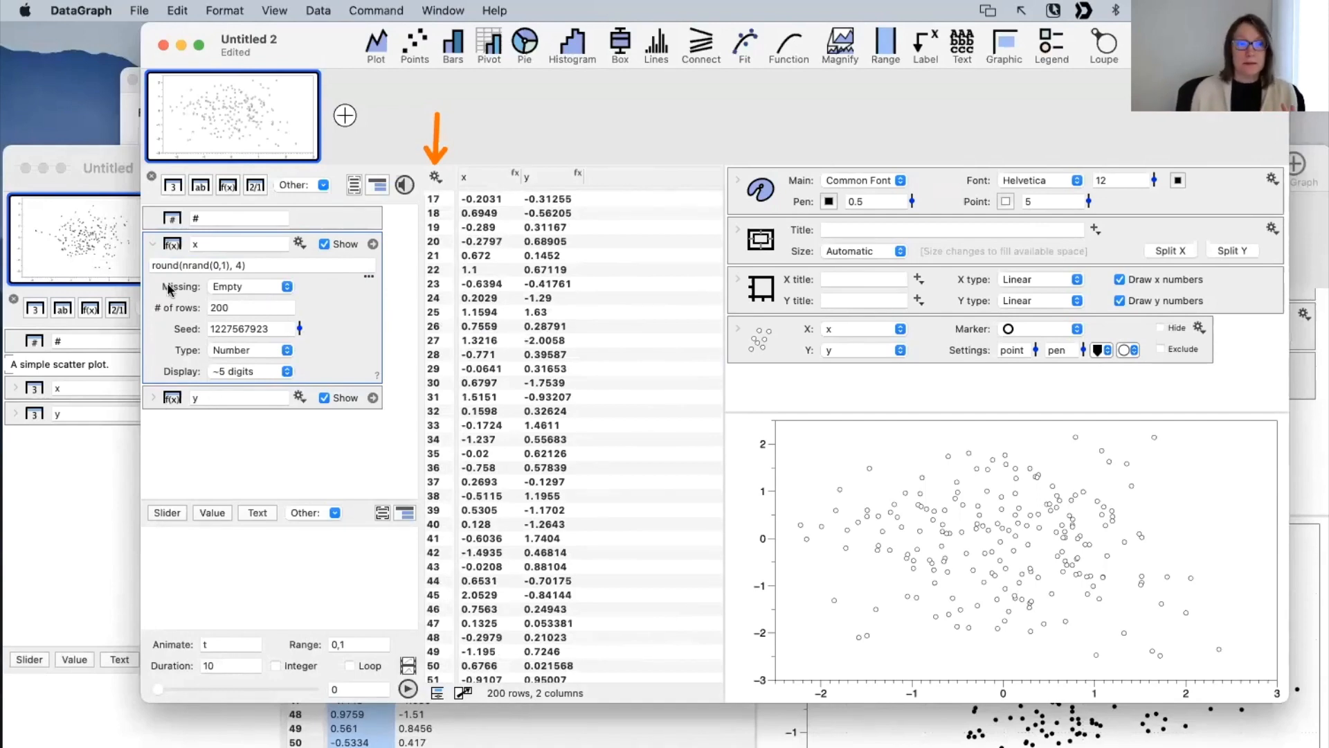
{"action": "left_click", "coordinate": [152, 398]}
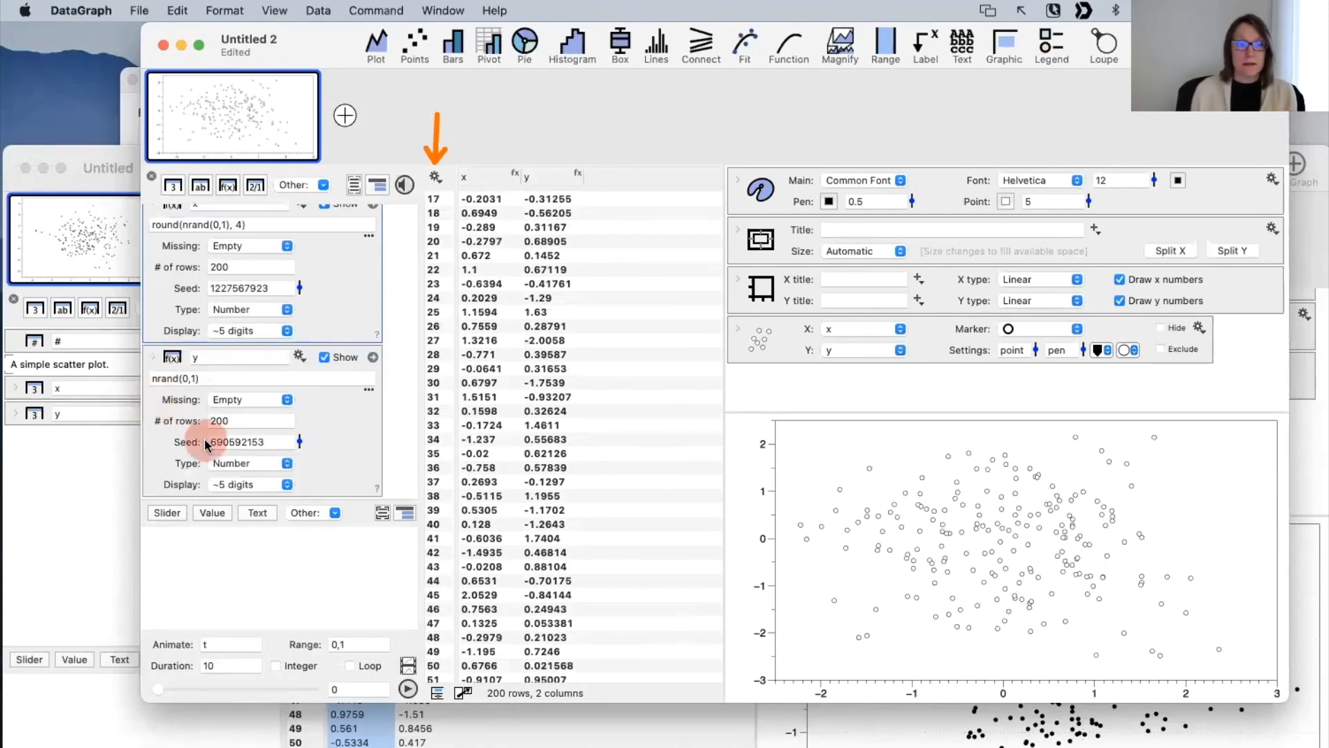
{"action": "triple_click", "coordinate": [253, 224]}
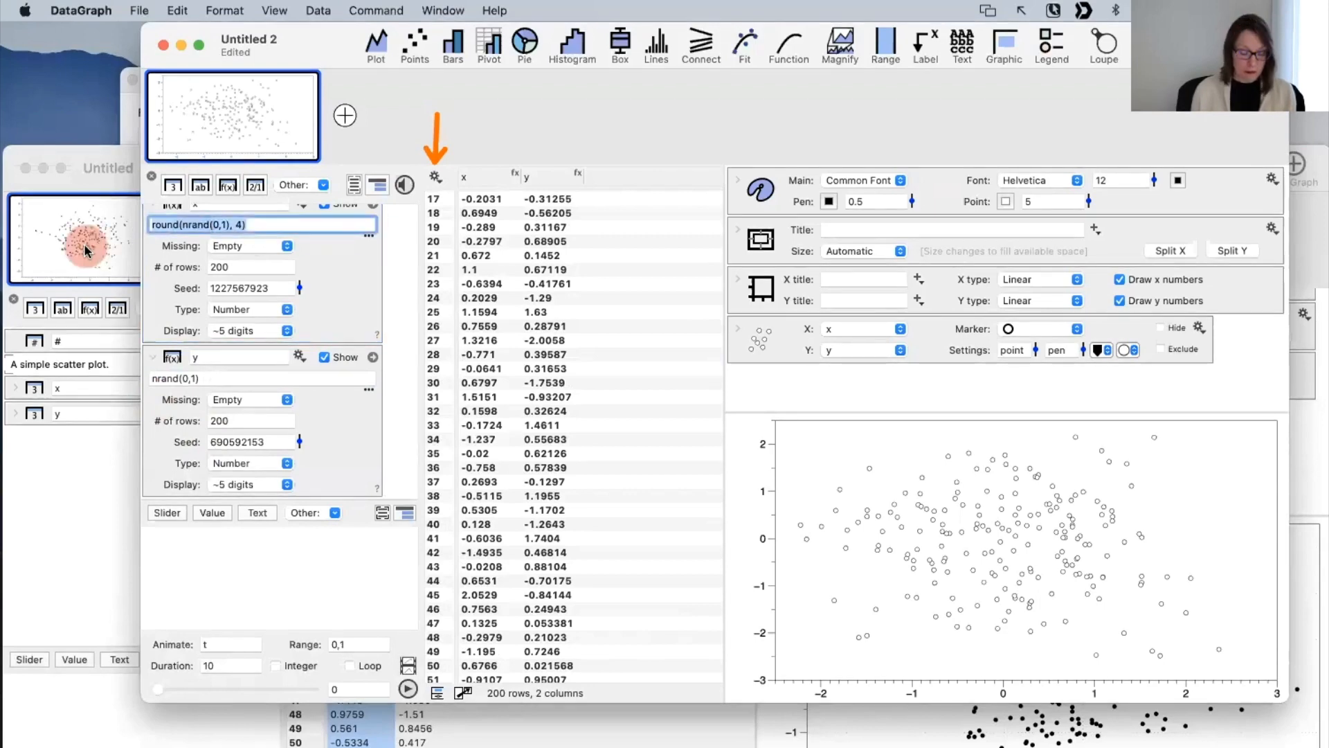
{"action": "key", "text": "super+c"}
{"action": "left_click_drag", "start_coordinate": [197, 378], "coordinate": [110, 386]}
{"action": "key", "text": "super+v"}
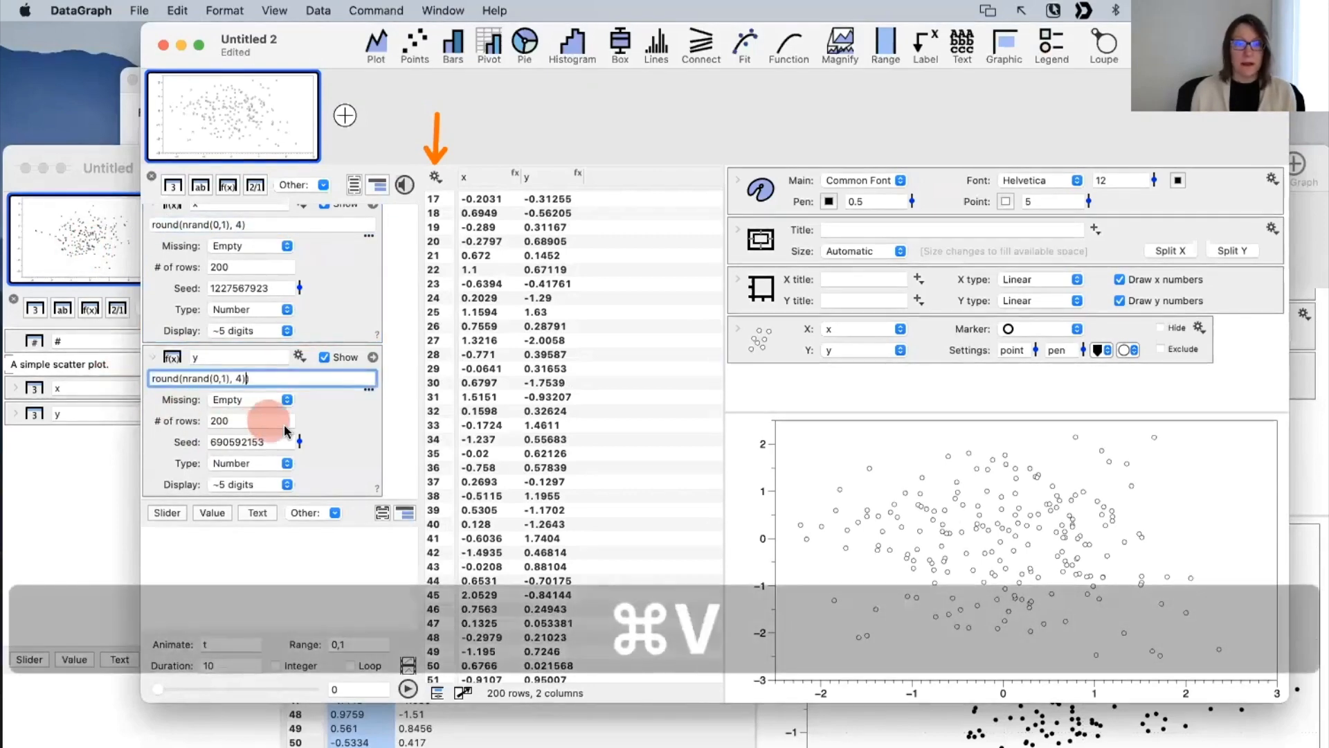
{"action": "left_click", "coordinate": [564, 248]}
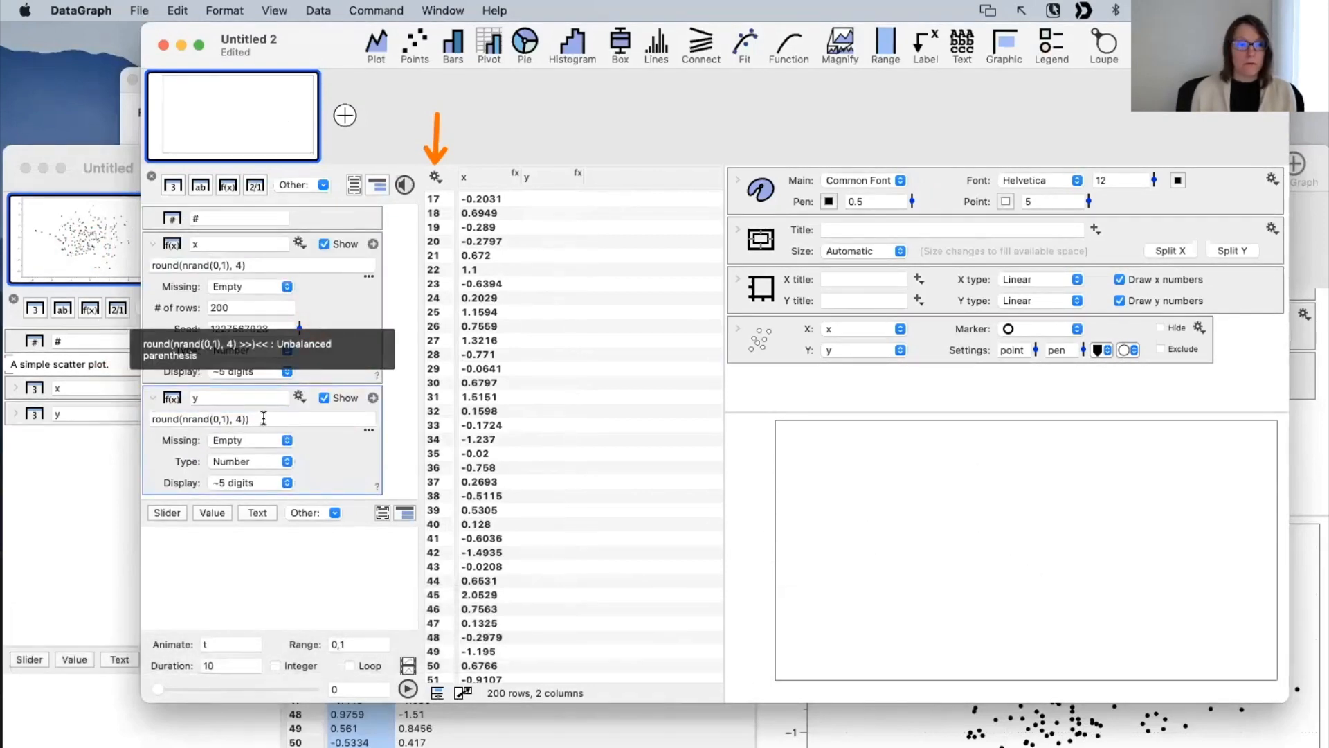
{"action": "left_click_drag", "start_coordinate": [263, 418], "coordinate": [77, 421]}
{"action": "key", "text": "super+v"}
{"action": "left_click", "coordinate": [373, 454]}
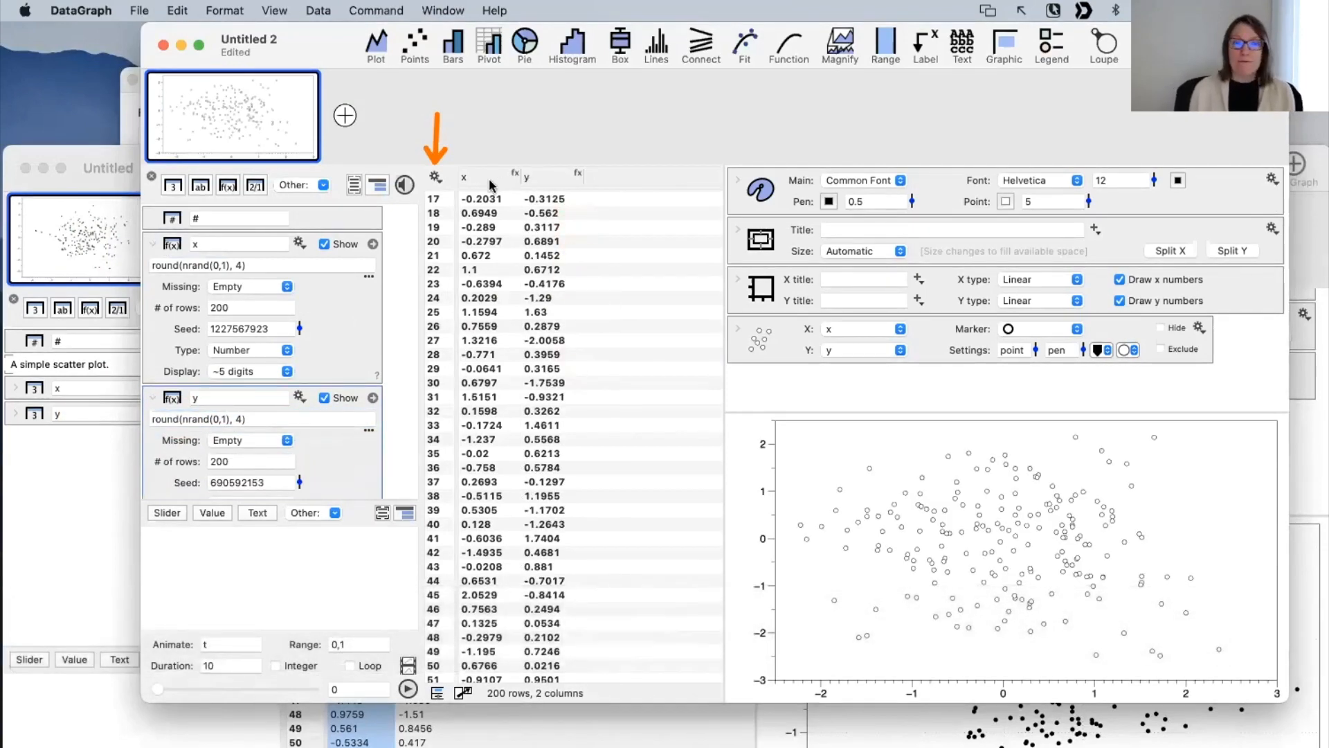
Step: Convert the rounded x and y expression columns together into number columns
{"action": "scroll", "coordinate": [497, 344], "scroll_direction": "up", "scroll_amount": 5}
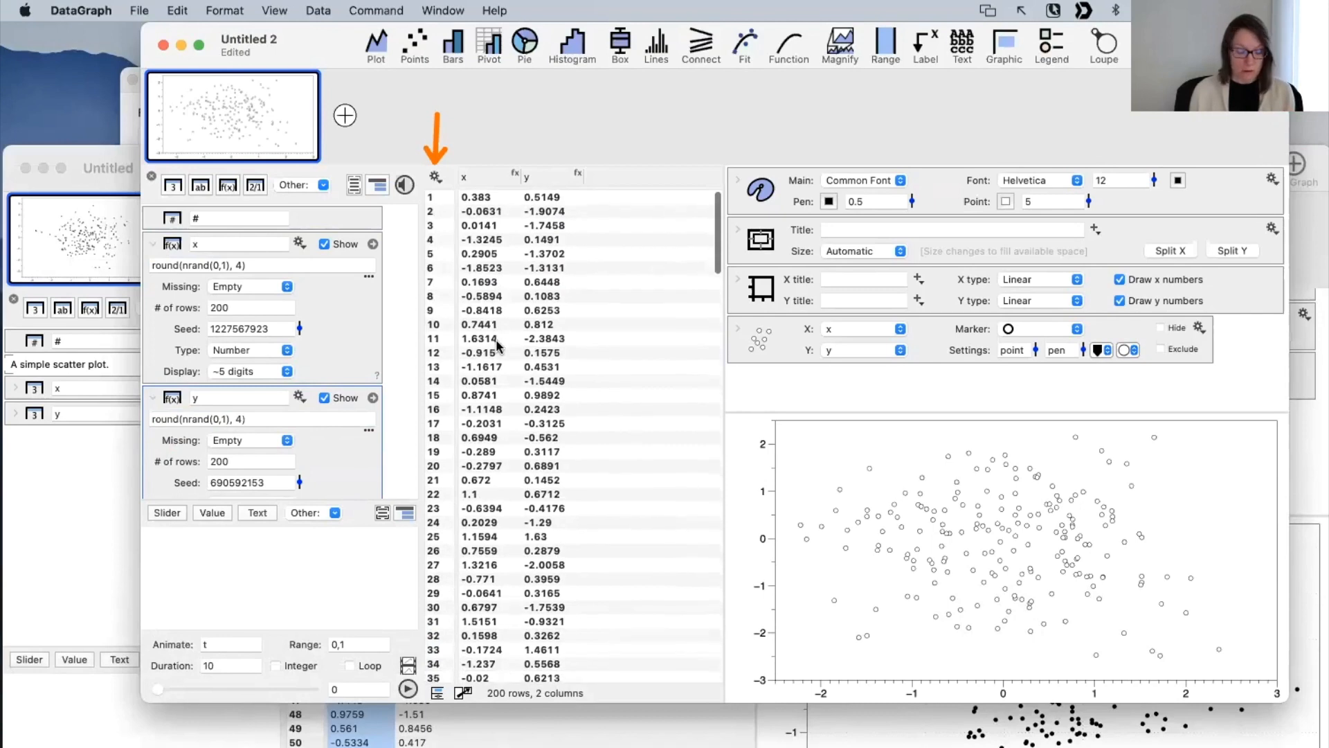
{"action": "key", "text": "ctrl"}
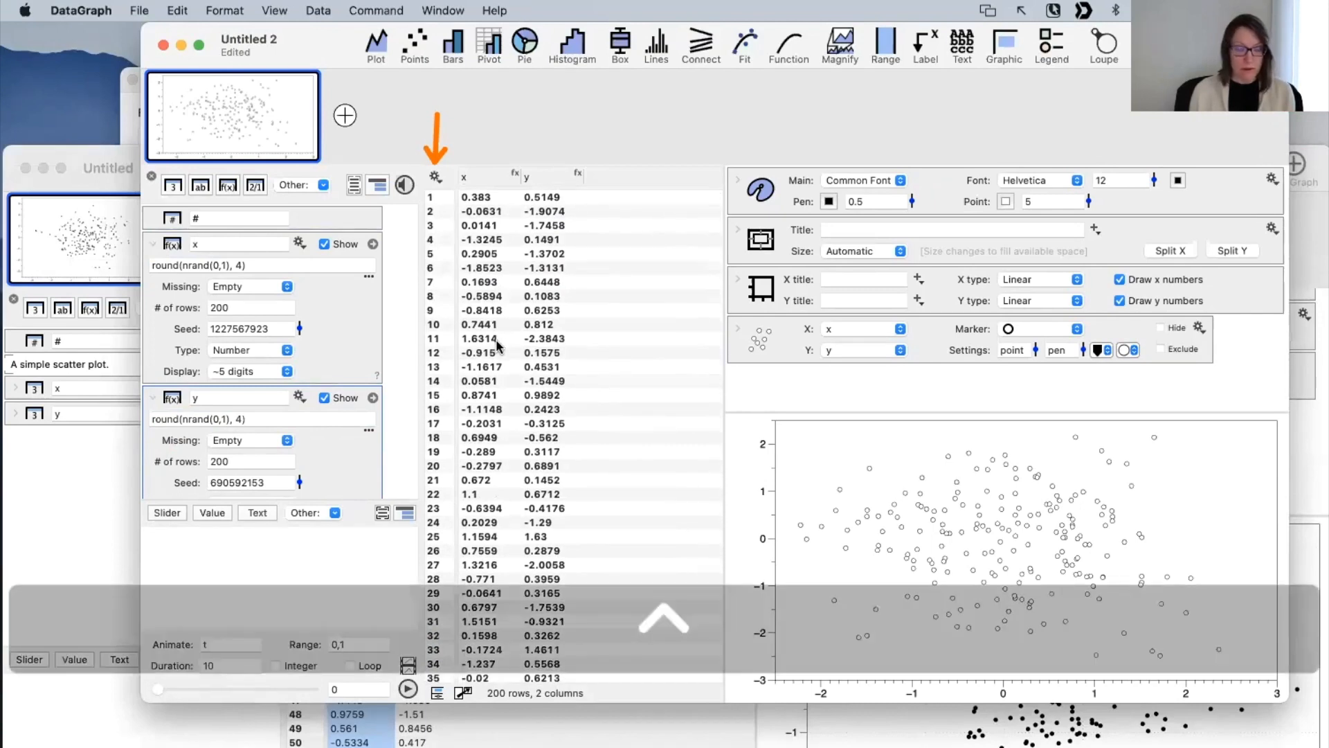
{"action": "left_click", "coordinate": [486, 178], "text": "ctrl"}
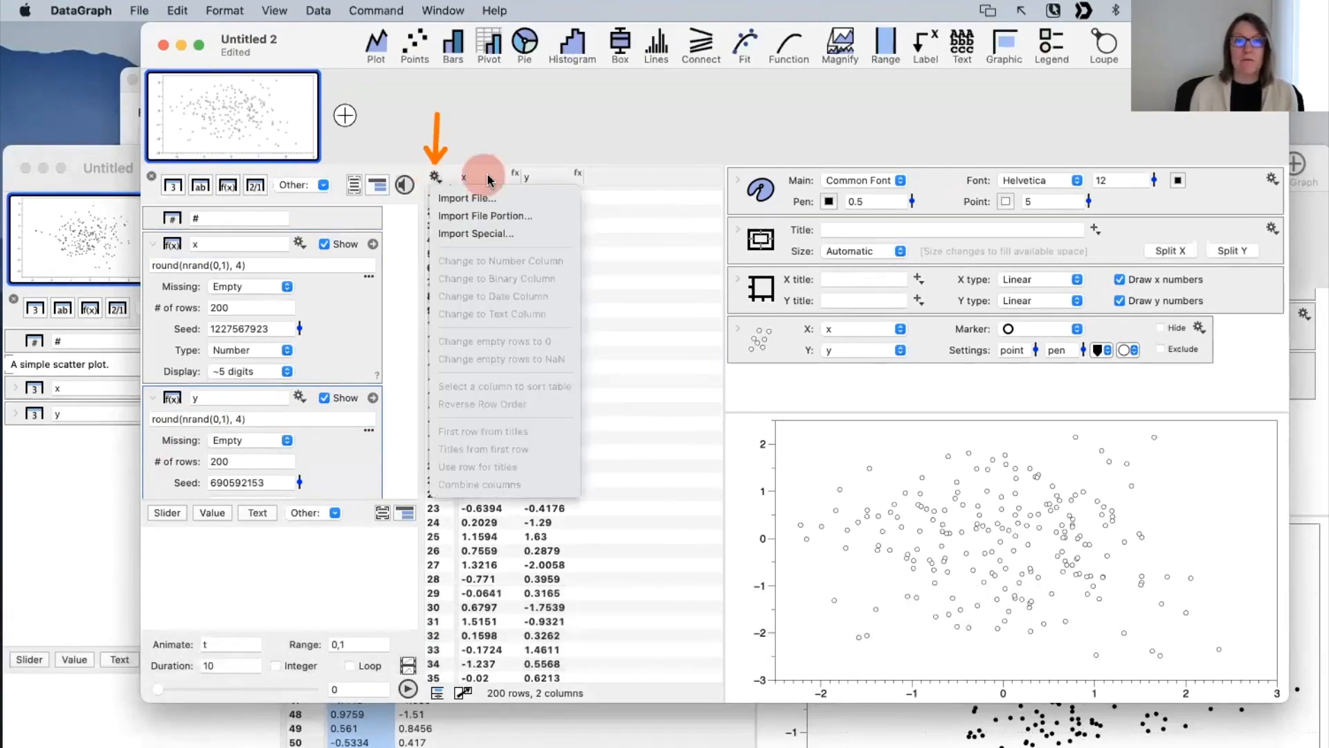
{"action": "left_click", "coordinate": [495, 178]}
{"action": "left_click", "coordinate": [505, 178]}
{"action": "left_click", "coordinate": [547, 178], "text": "shift"}
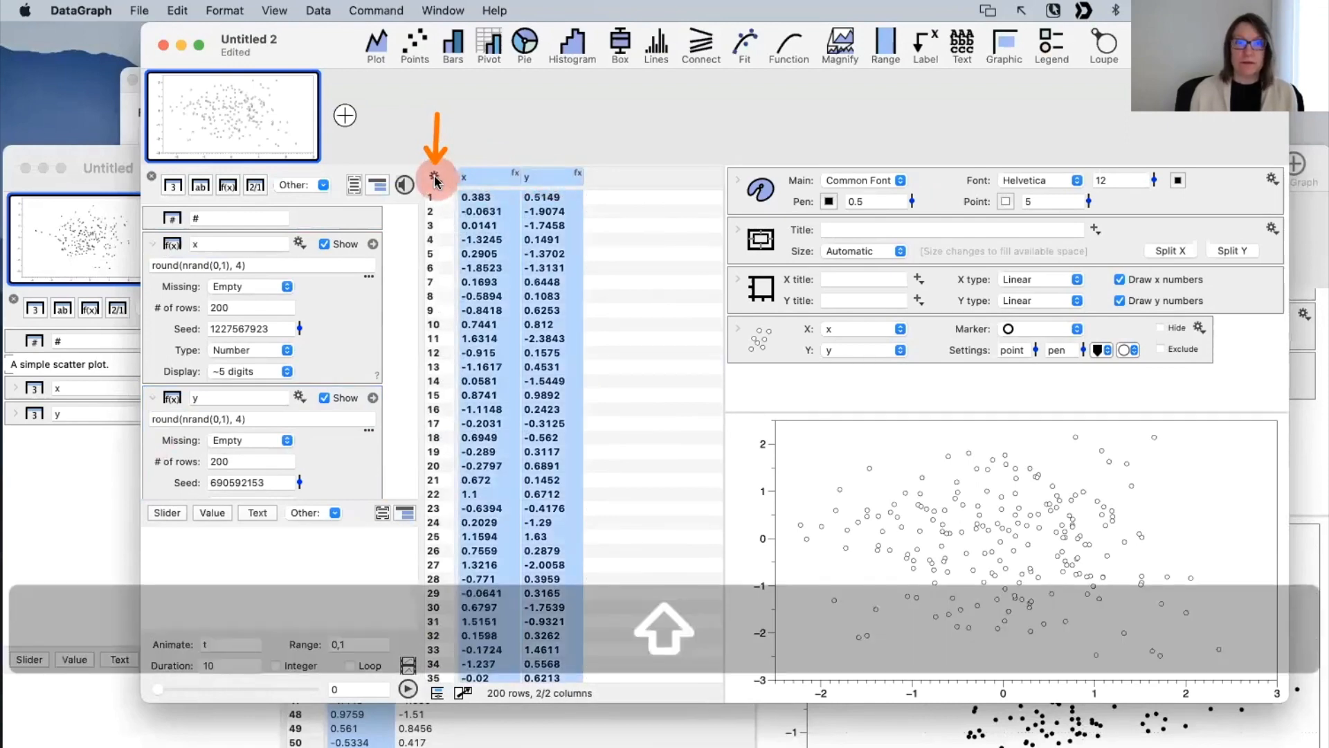
{"action": "left_click", "coordinate": [434, 180]}
{"action": "left_click", "coordinate": [466, 261]}
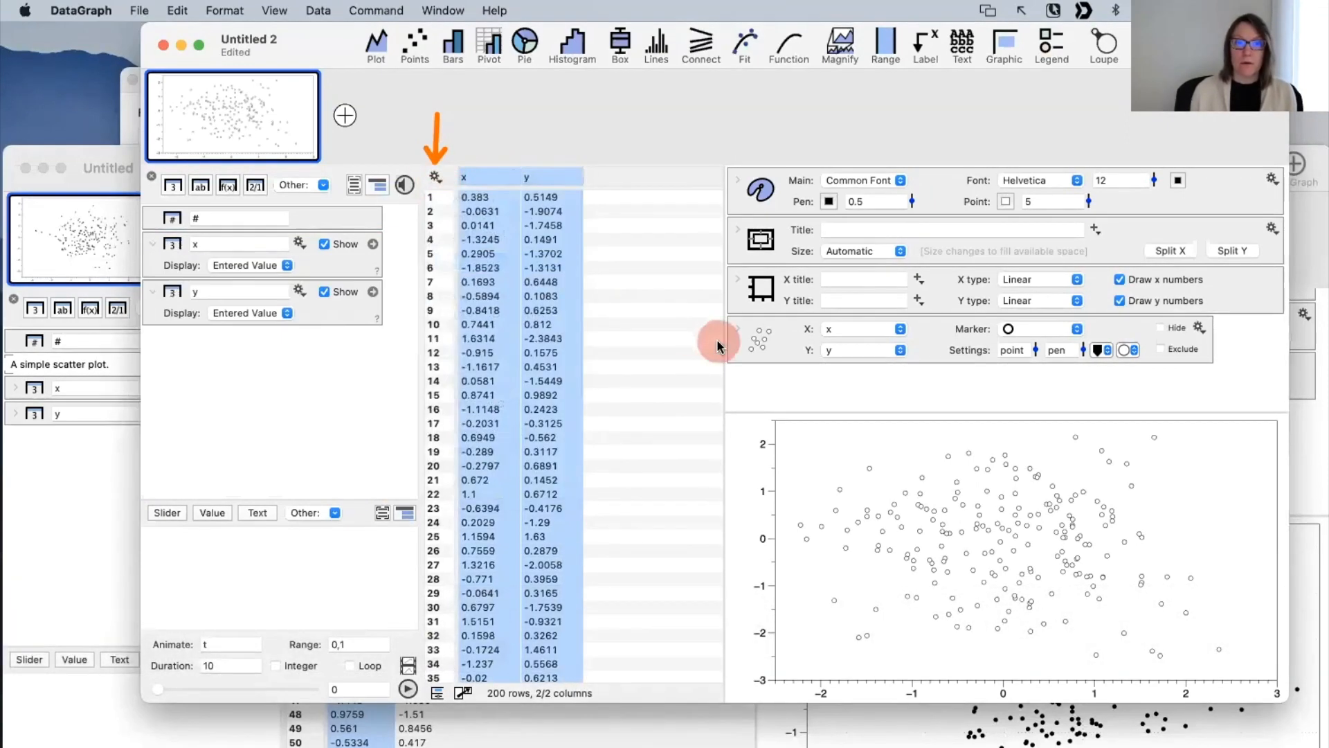
{"action": "left_click", "coordinate": [664, 421]}
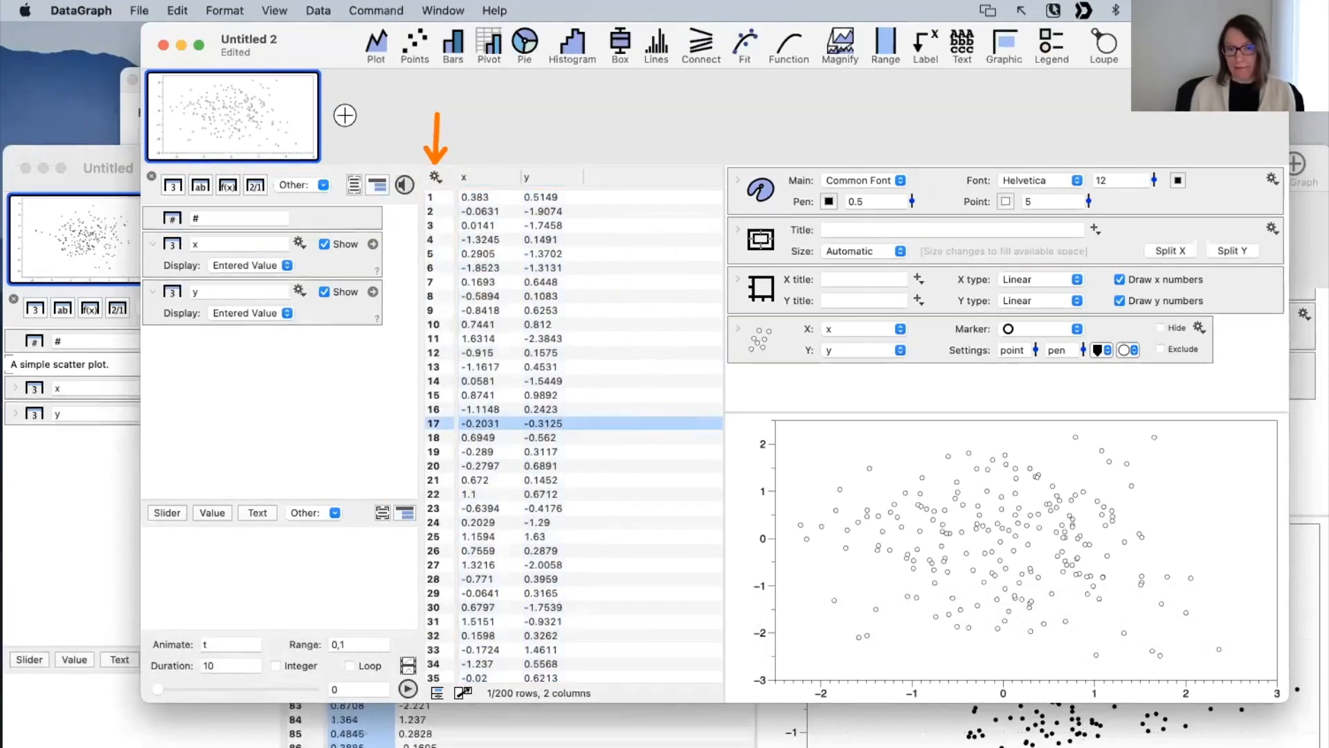
{"action": "scroll", "coordinate": [610, 503], "scroll_direction": "down", "scroll_amount": 4}
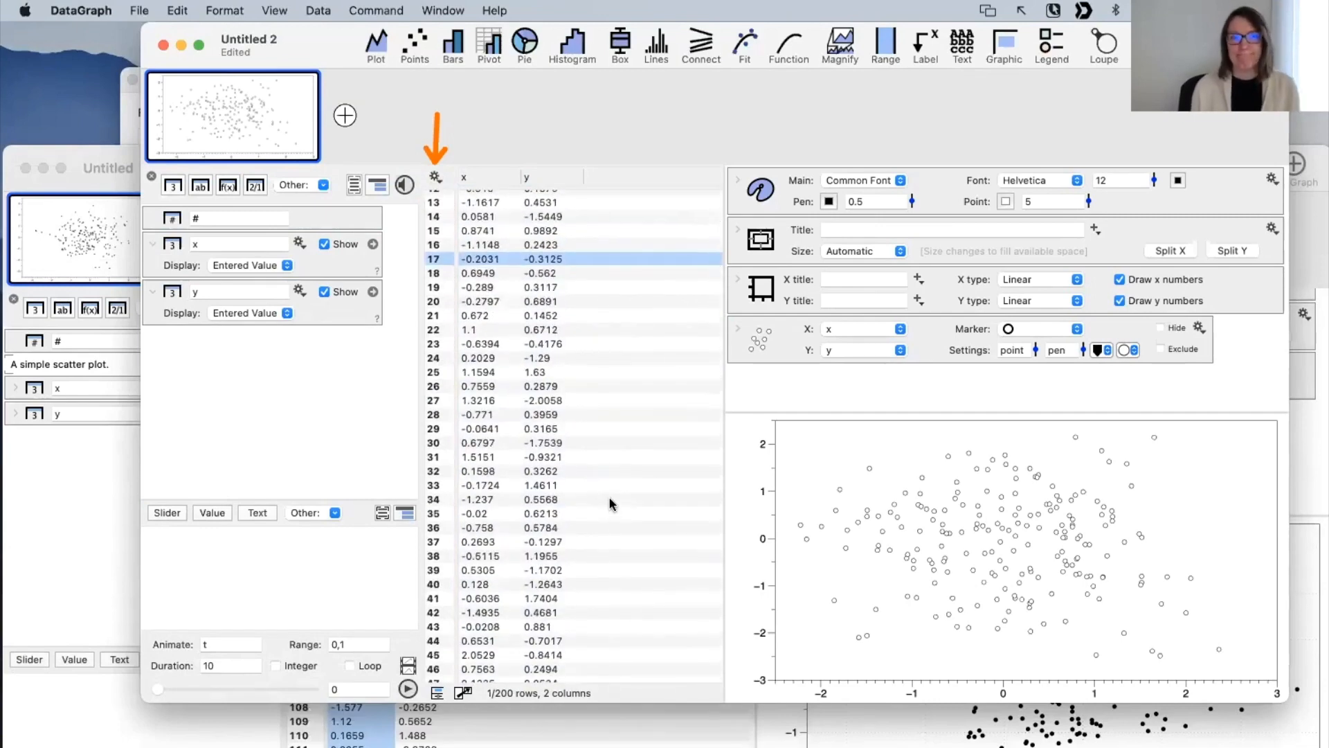
{"action": "scroll", "coordinate": [611, 504], "scroll_direction": "up", "scroll_amount": 4}
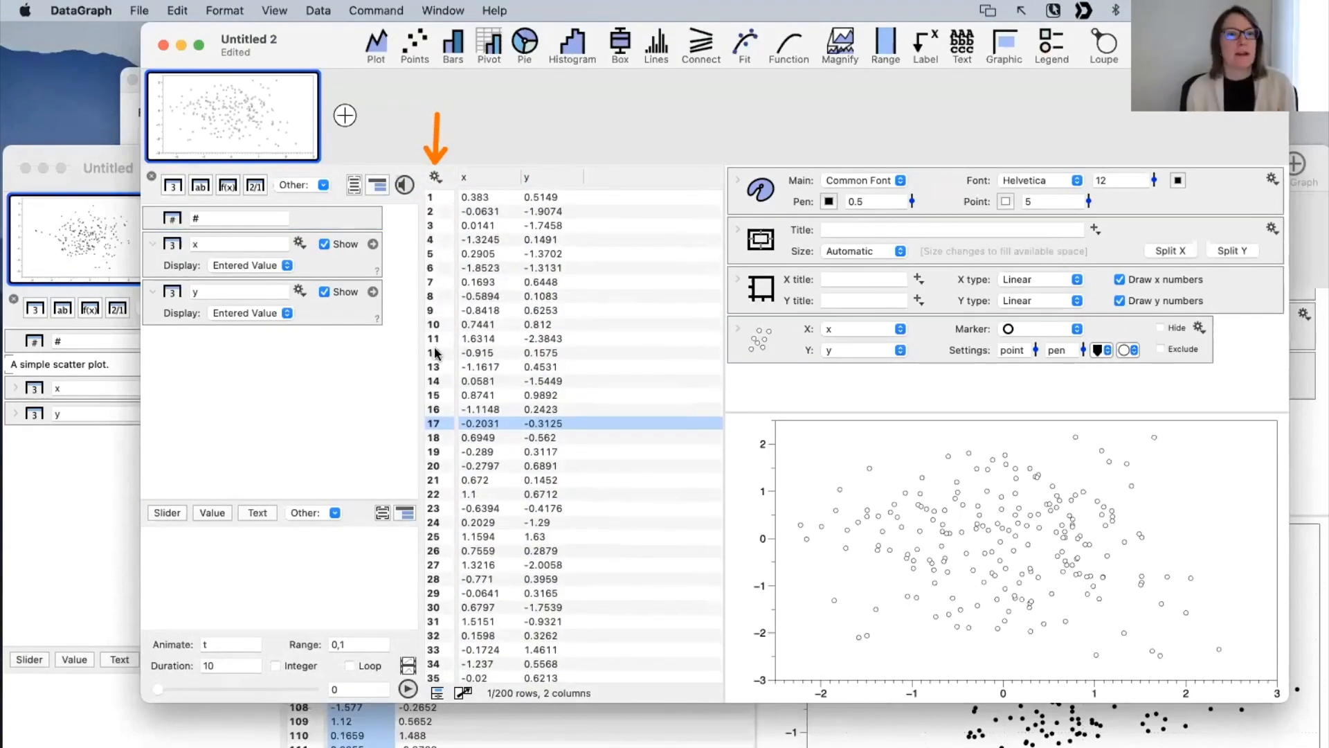
Step: Copy the x and y number columns from Untitled 2 and paste them over the x and y columns in Untitled
{"action": "left_click", "coordinate": [489, 174]}
{"action": "left_click", "coordinate": [558, 182], "text": "shift"}
{"action": "key", "text": "super+c"}
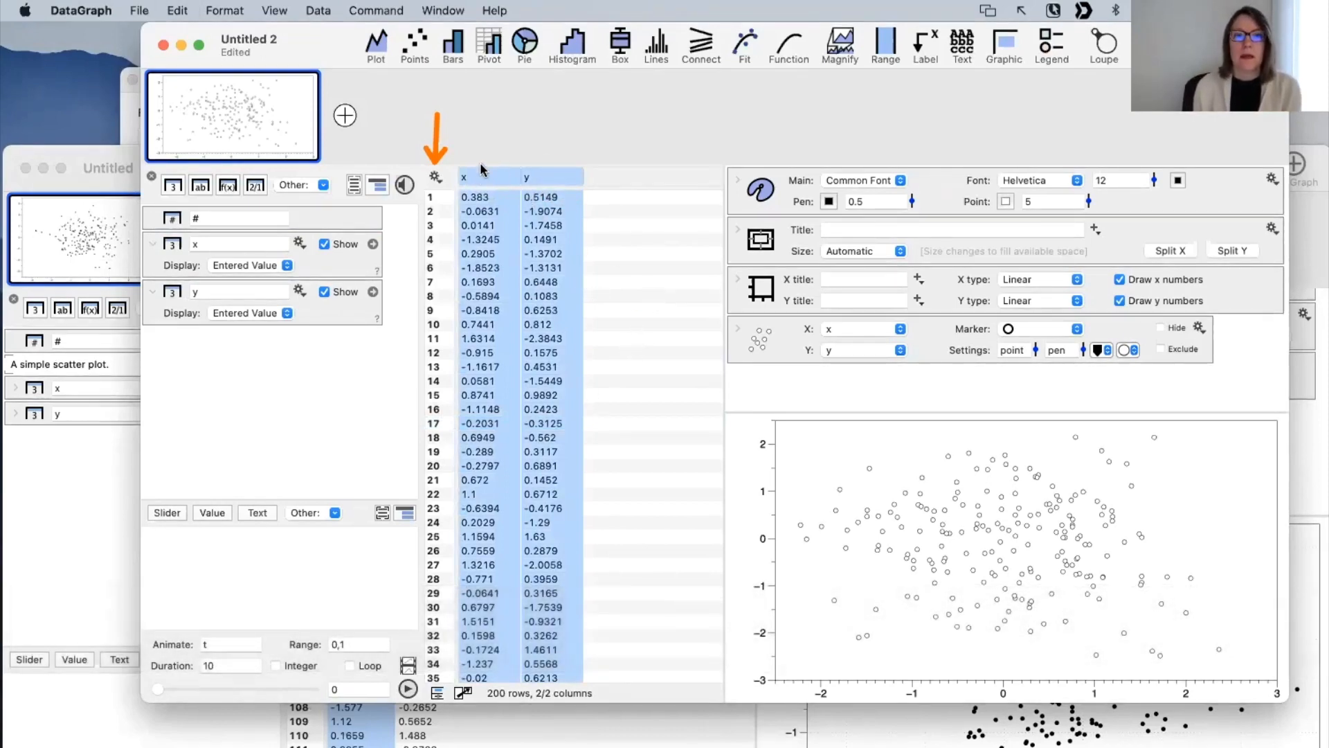
{"action": "left_click", "coordinate": [64, 526]}
{"action": "left_click", "coordinate": [429, 302], "text": "shift"}
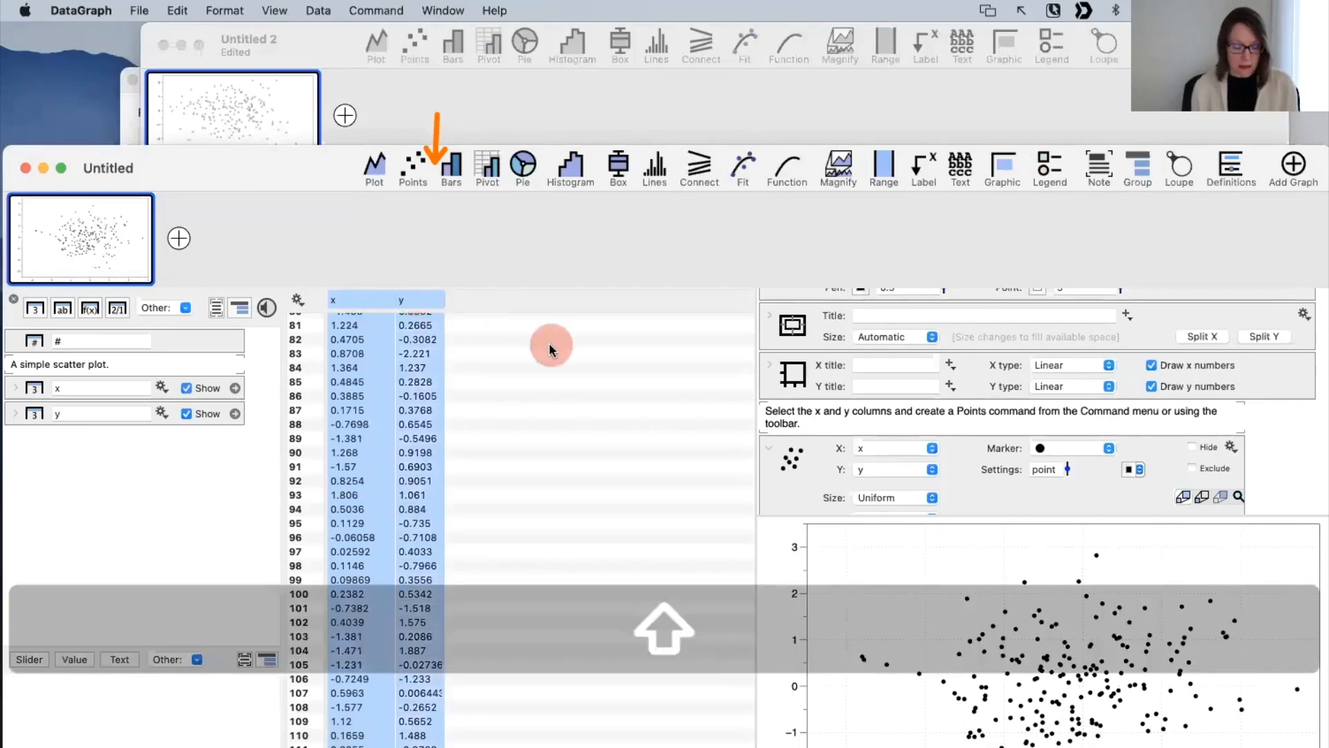
{"action": "key", "text": "super+v"}
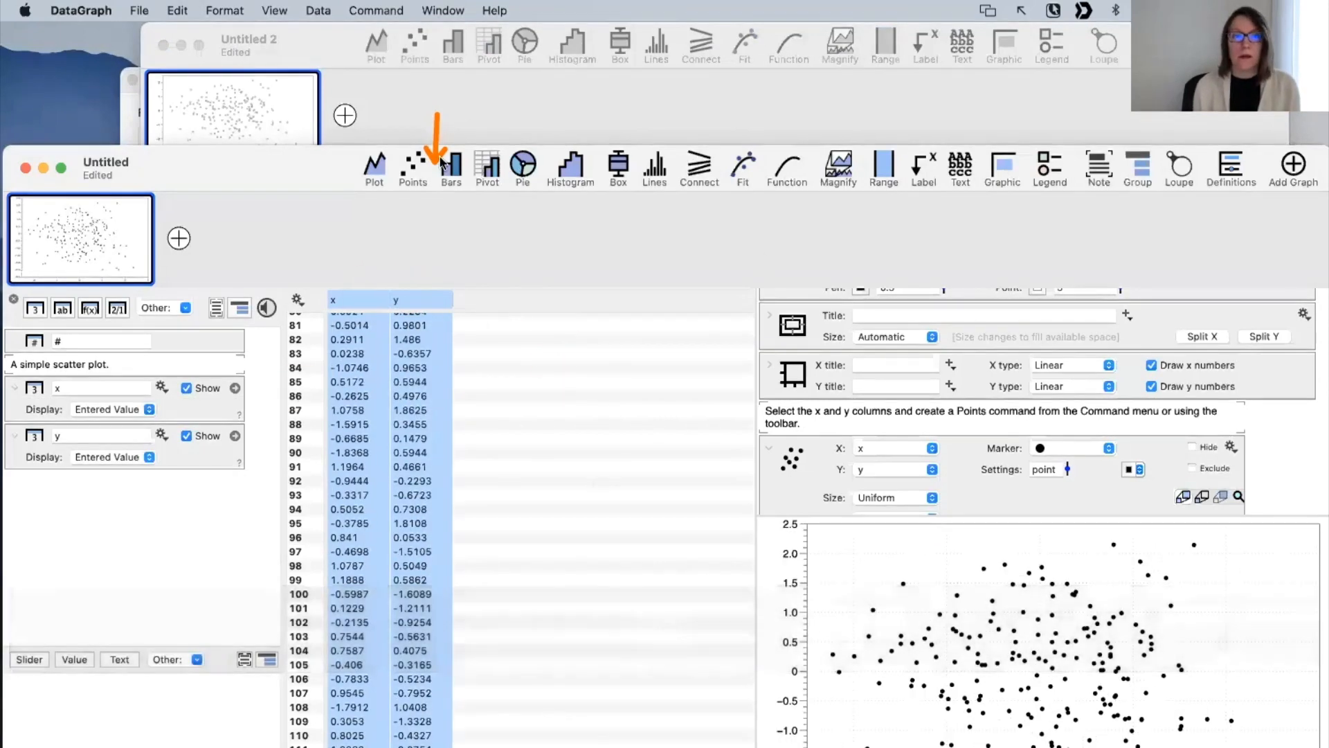
{"action": "left_click_drag", "start_coordinate": [314, 154], "coordinate": [312, 59]}
{"action": "left_click", "coordinate": [557, 215]}
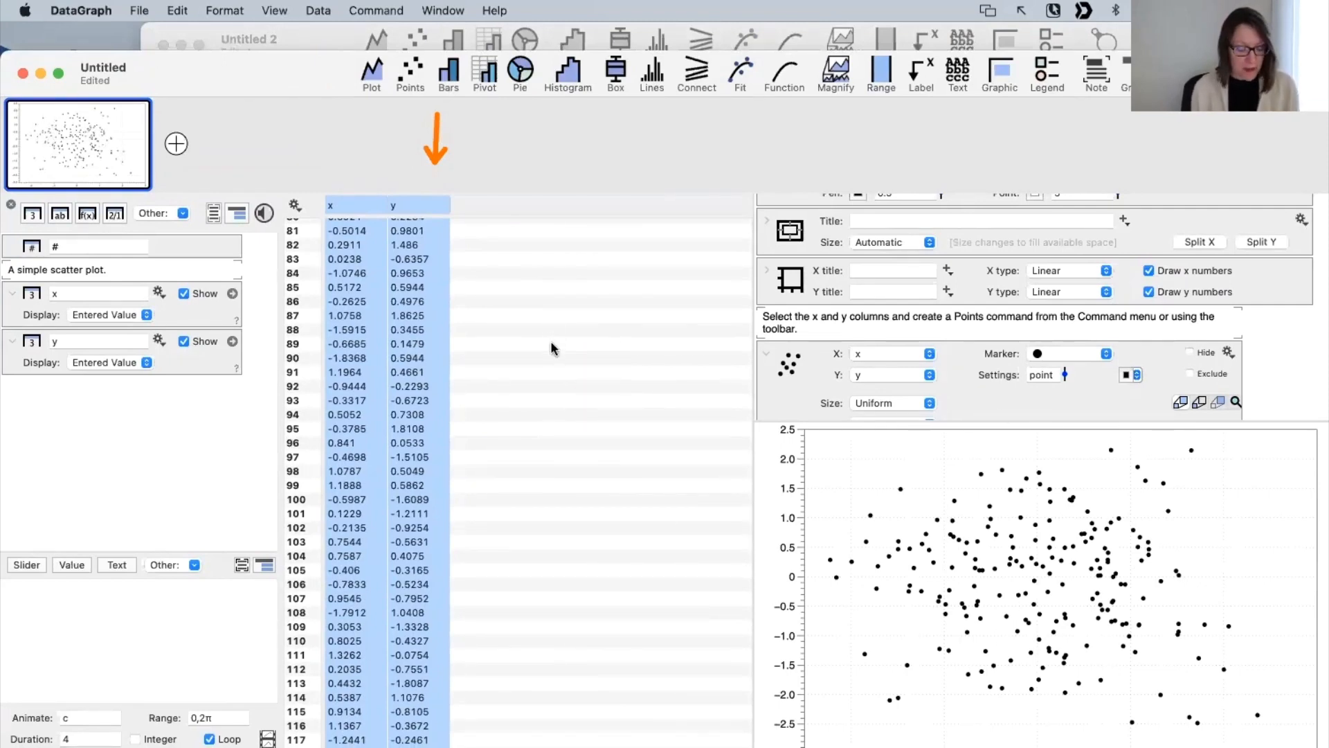
Step: Switch to Untitled 2 and undo the conversion of its x and y columns to number columns
{"action": "left_click", "coordinate": [333, 36]}
{"action": "key", "text": "super+z"}
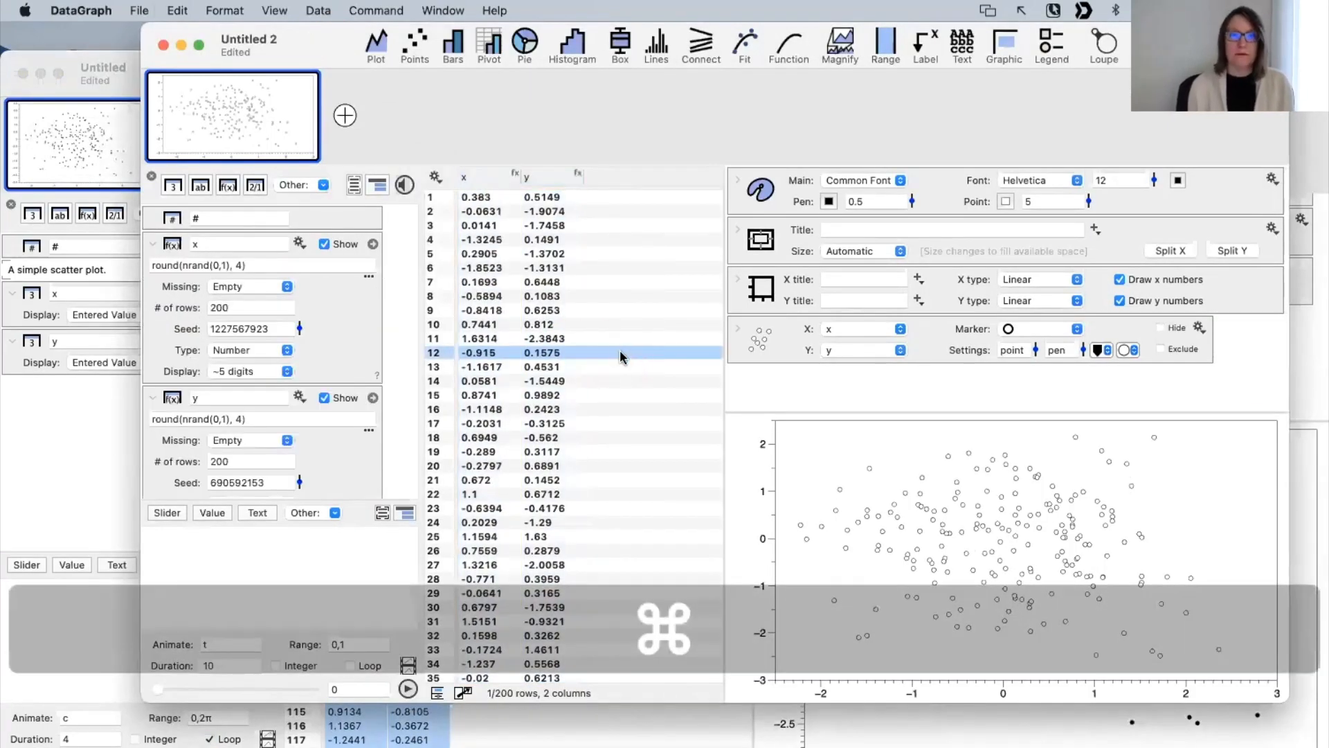
{"action": "left_click", "coordinate": [592, 267]}
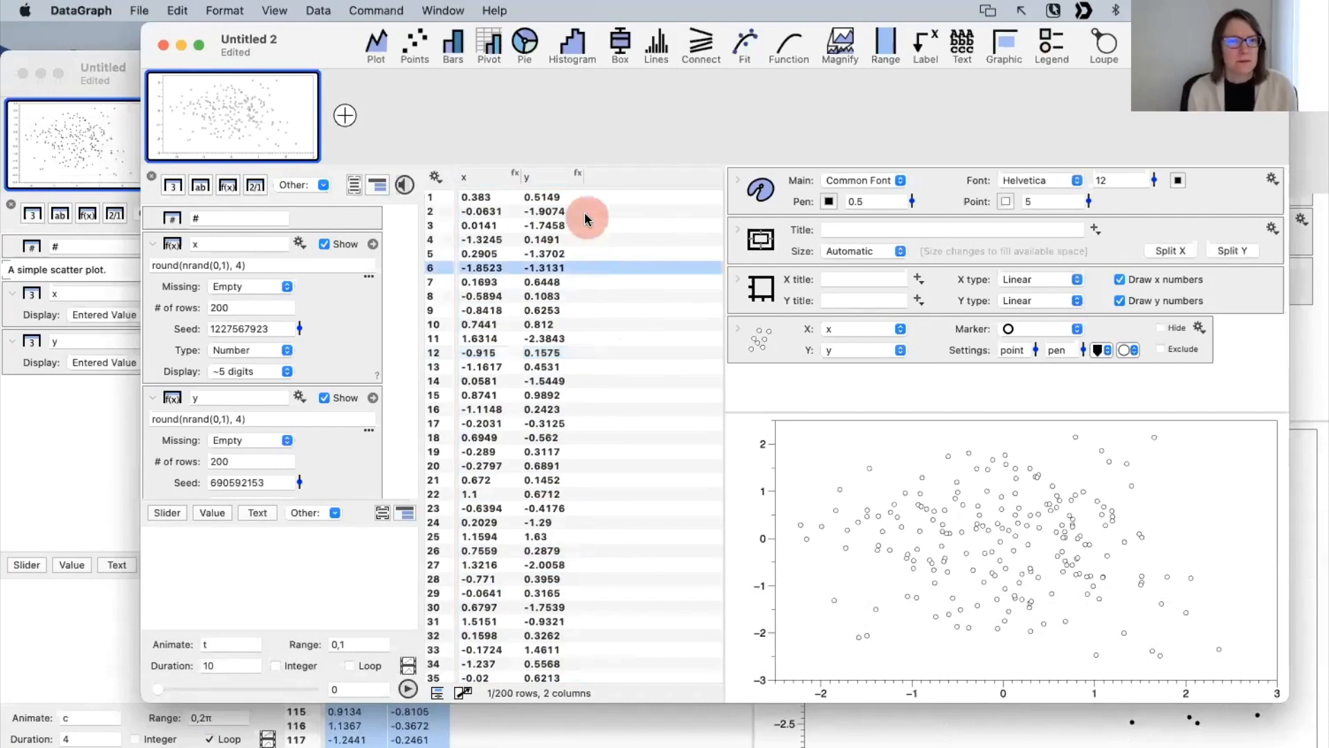
Step: Paste the x and y expression columns from Untitled 2 over the x and y columns in Untitled, and undo the paste
{"action": "left_click", "coordinate": [479, 177]}
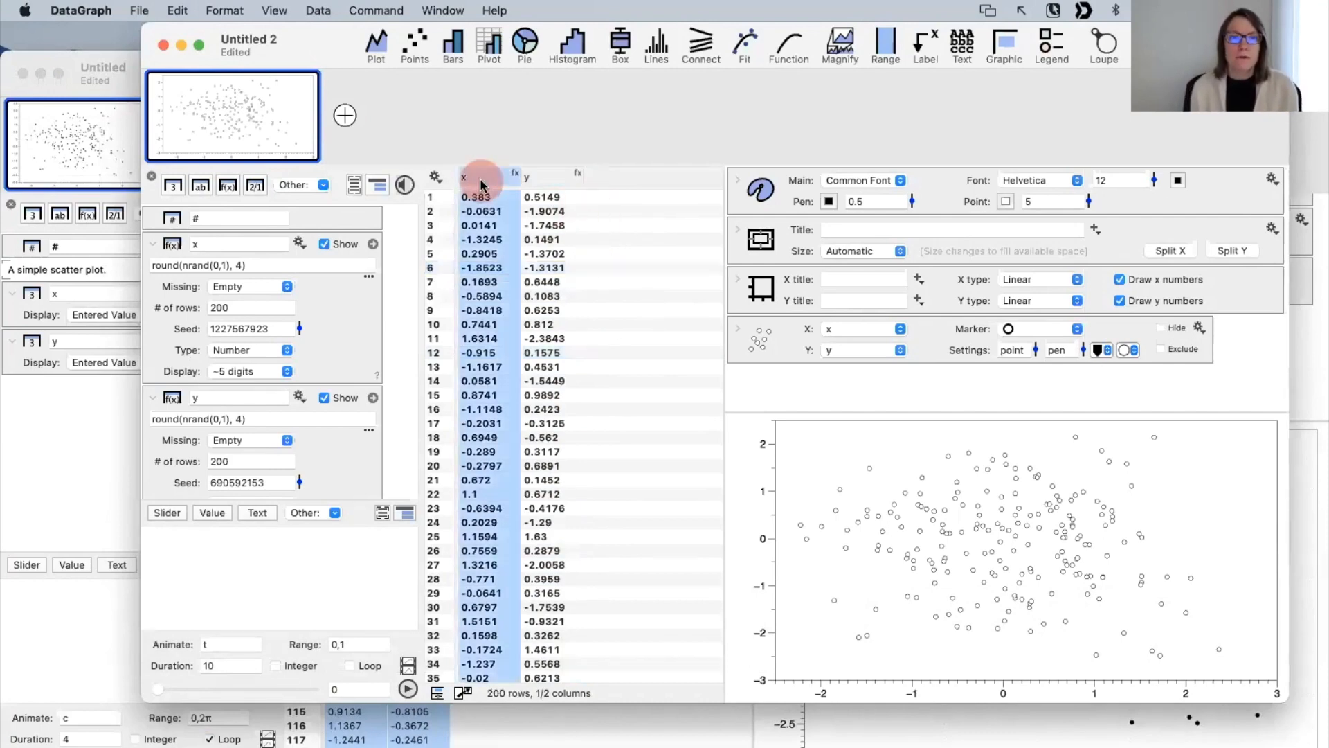
{"action": "left_click", "coordinate": [552, 177], "text": "shift"}
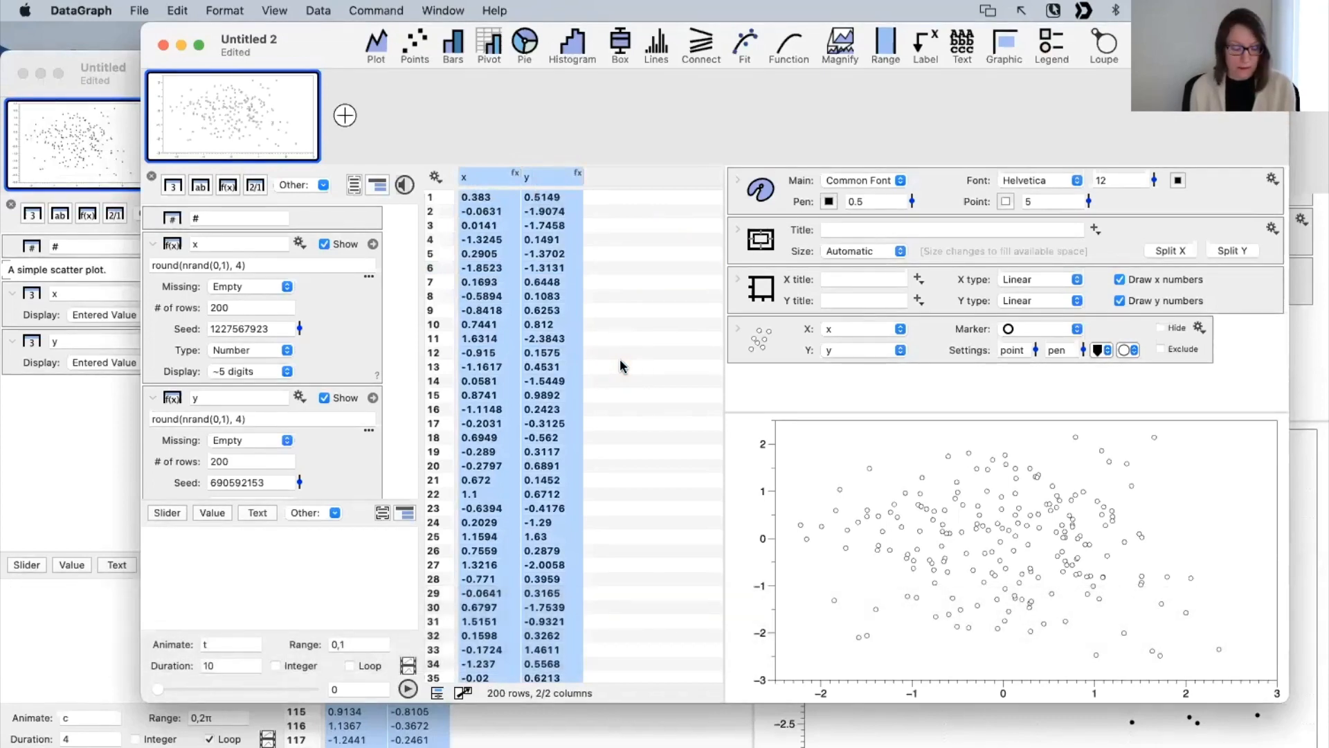
{"action": "scroll", "coordinate": [644, 415], "scroll_direction": "down", "scroll_amount": 5}
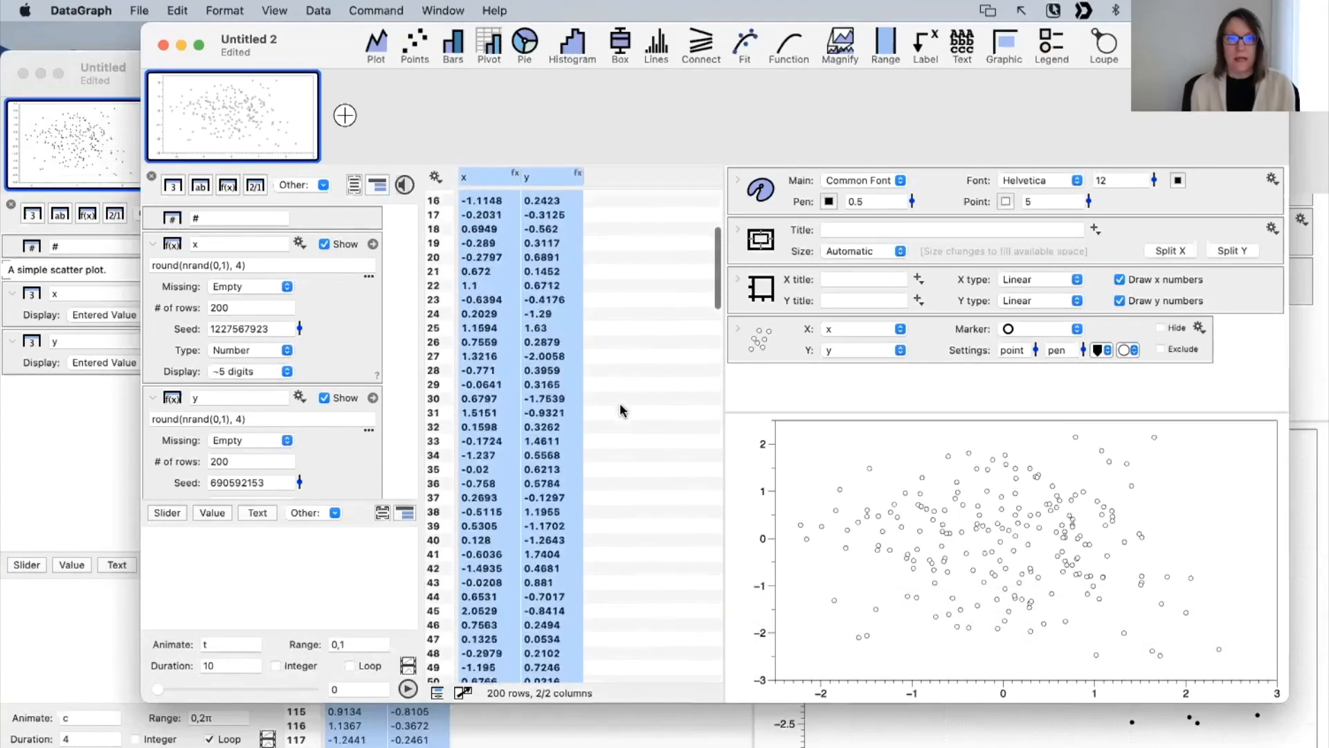
{"action": "scroll", "coordinate": [623, 409], "scroll_direction": "up", "scroll_amount": 5}
{"action": "key", "text": "super+c"}
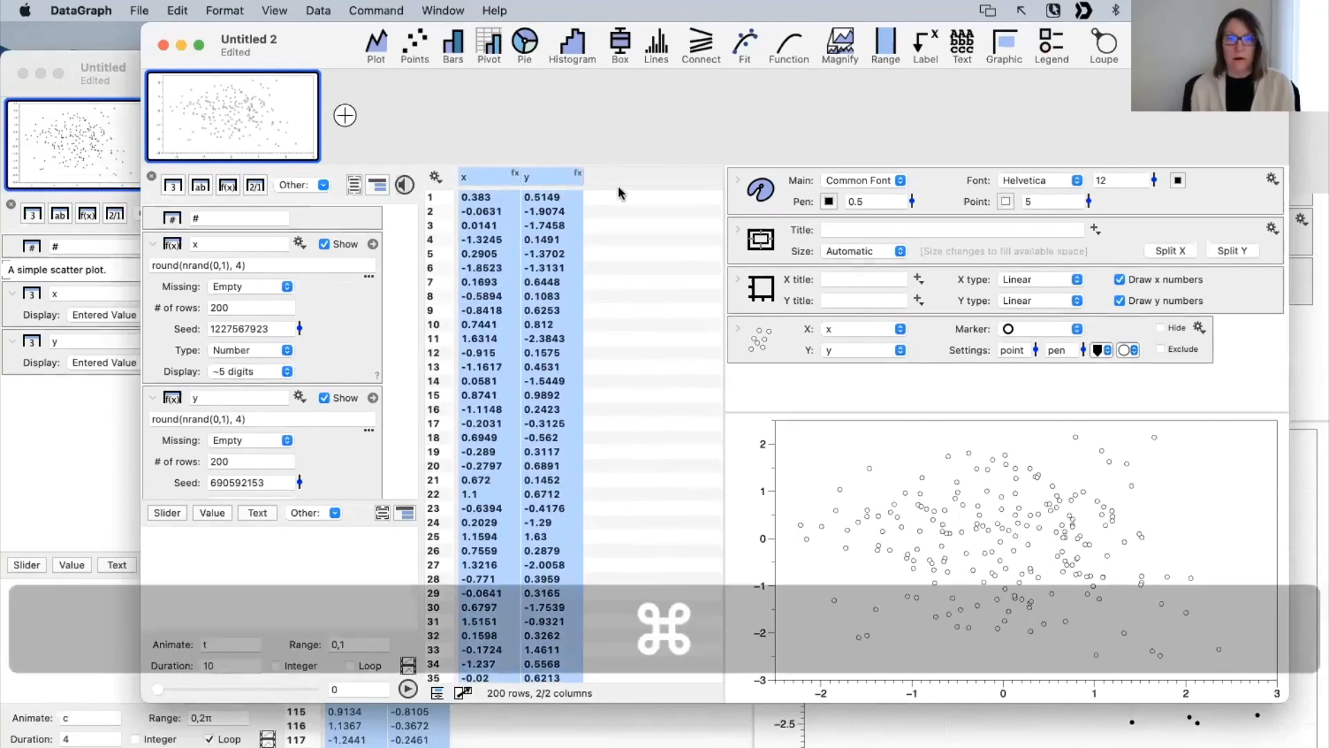
{"action": "left_click", "coordinate": [61, 494]}
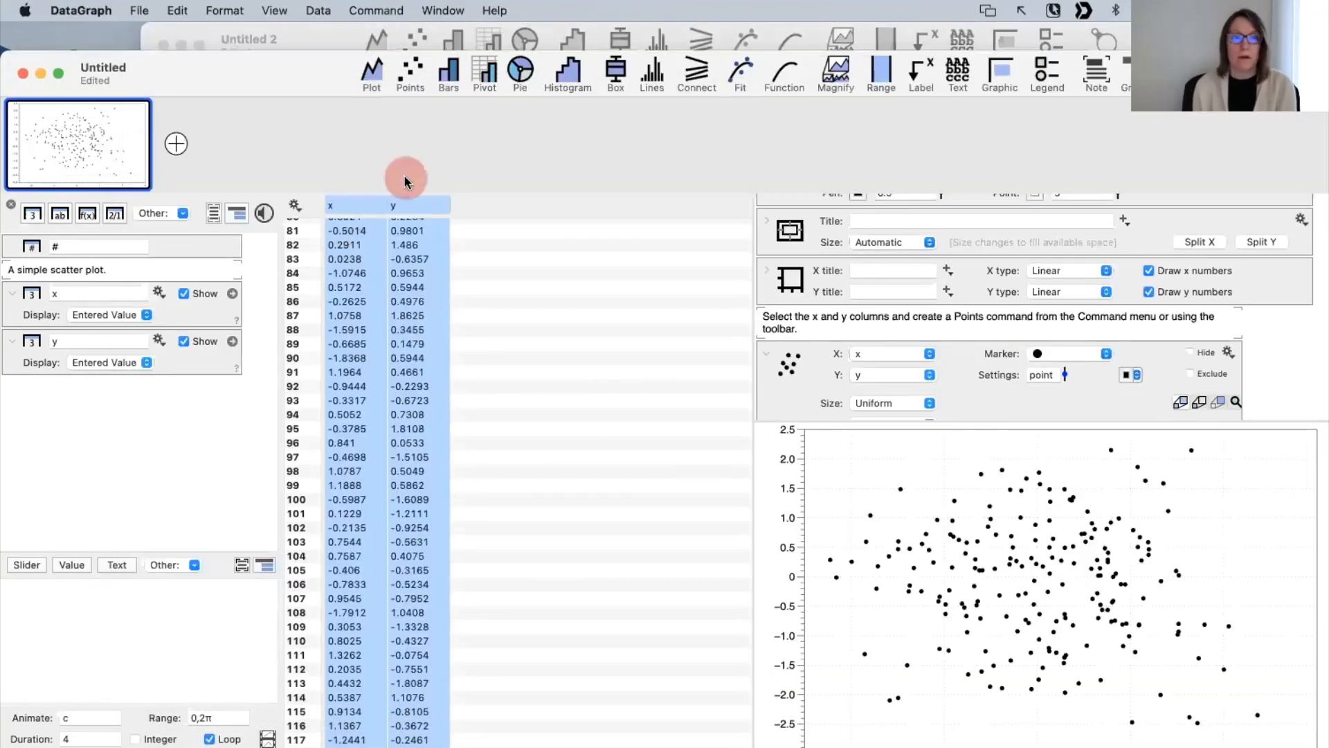
{"action": "scroll", "coordinate": [437, 334], "scroll_direction": "up", "scroll_amount": 10}
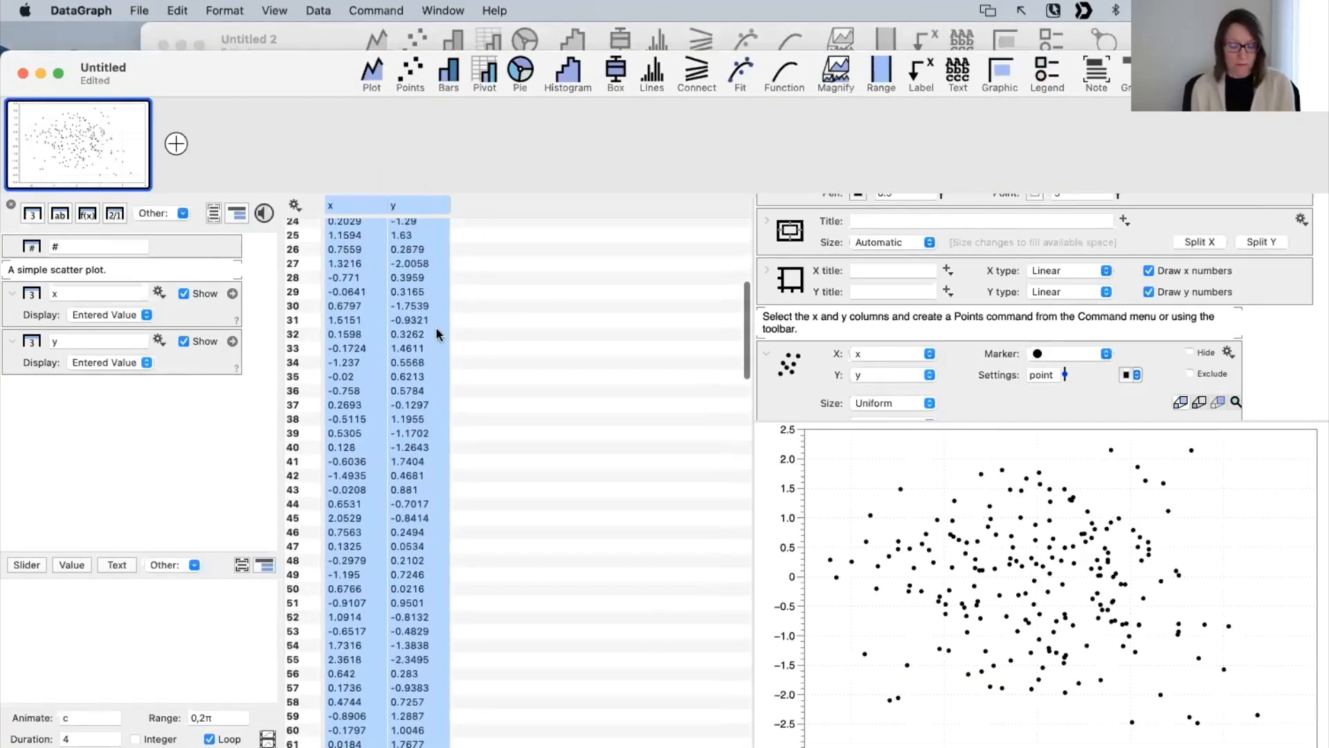
{"action": "key", "text": "super+v"}
{"action": "scroll", "coordinate": [575, 306], "scroll_direction": "up", "scroll_amount": 5}
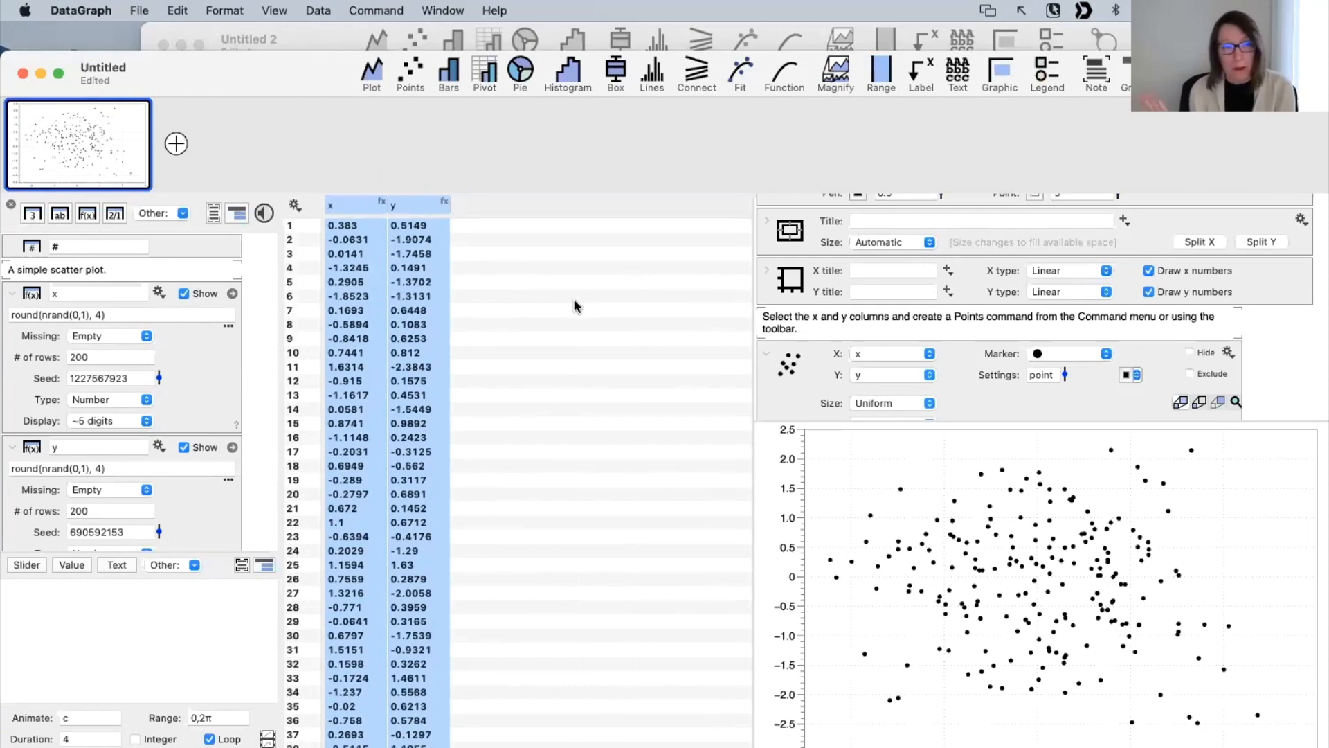
{"action": "key", "text": "super+z"}
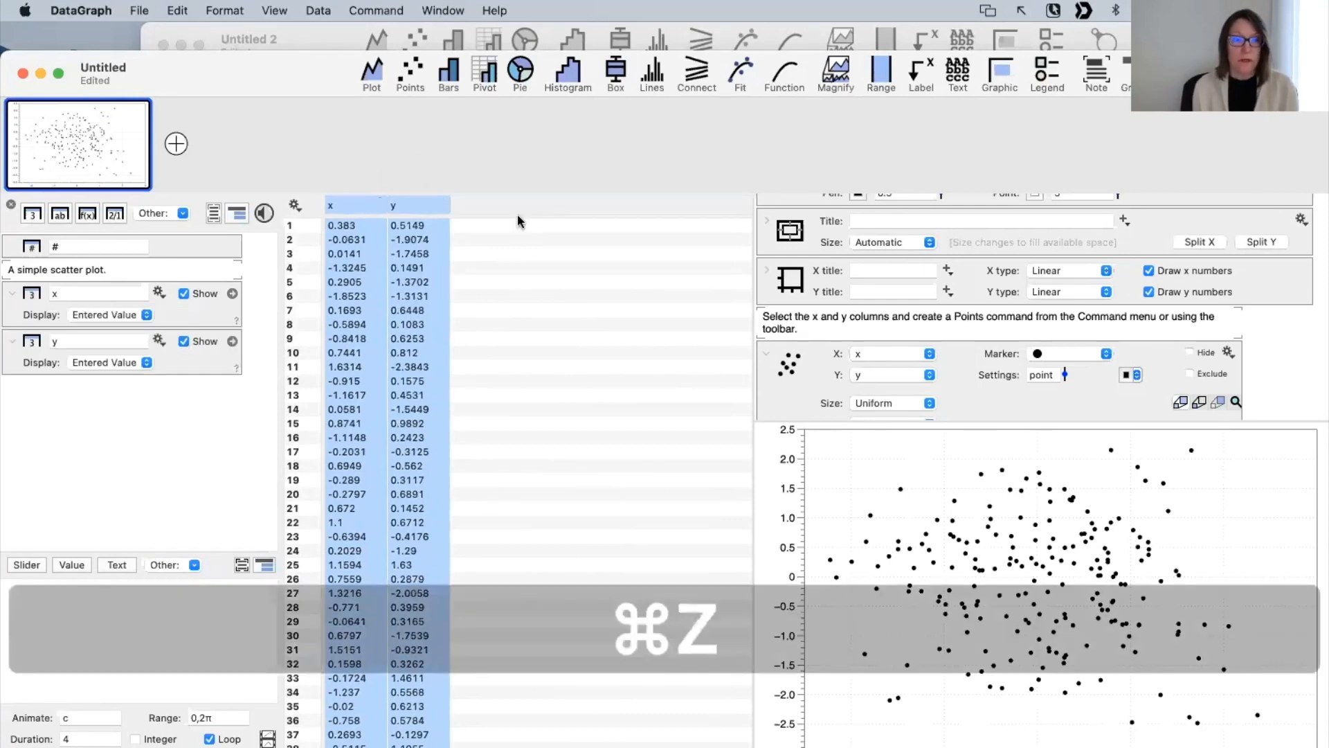
Step: Copy the x and y expression columns from Untitled 2 as text and paste them into Untitled's x and y number columns
{"action": "left_click", "coordinate": [340, 44]}
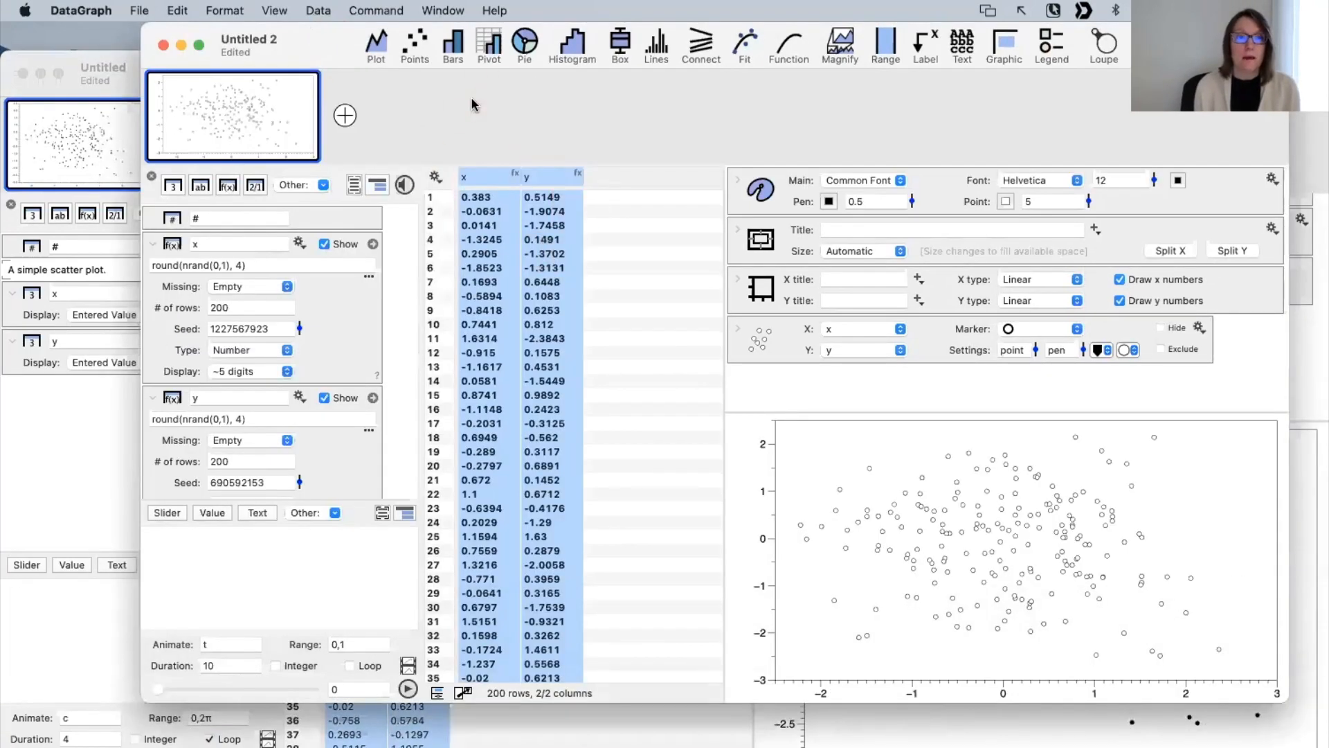
{"action": "left_click", "coordinate": [175, 11]}
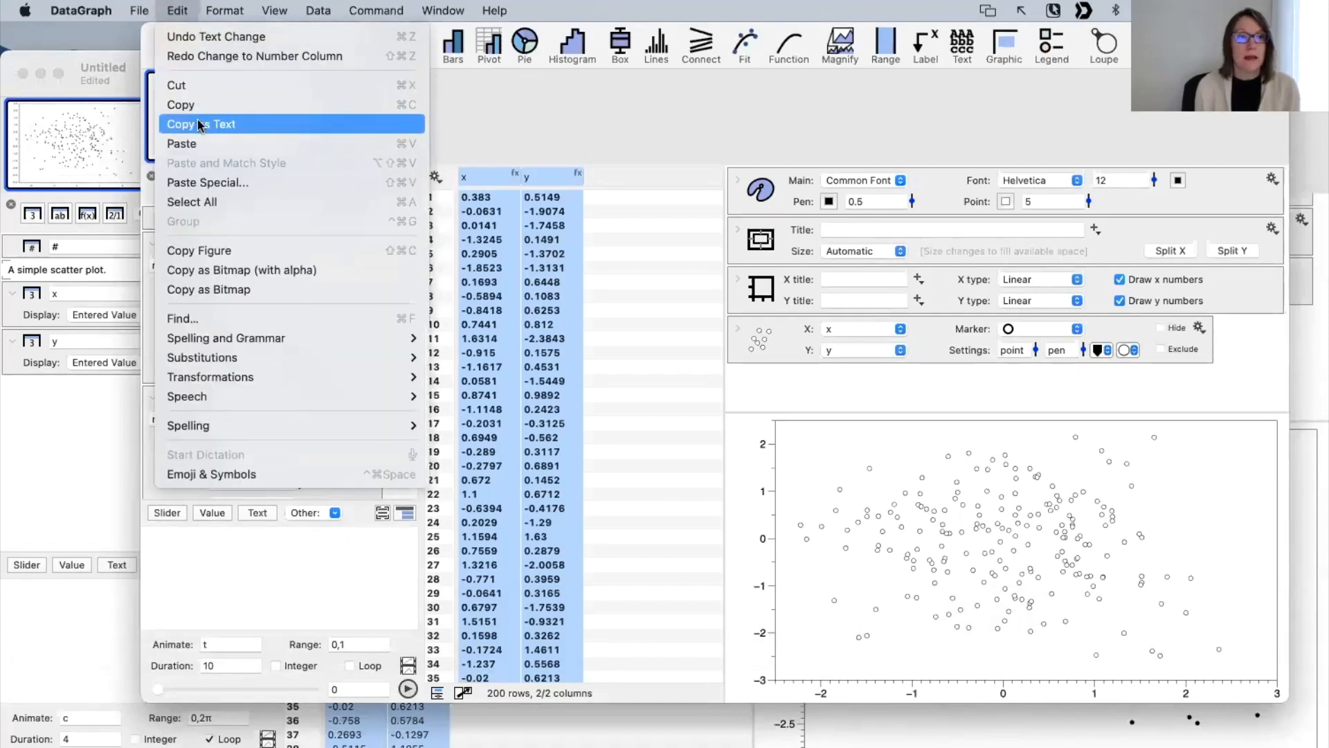
{"action": "left_click", "coordinate": [342, 126]}
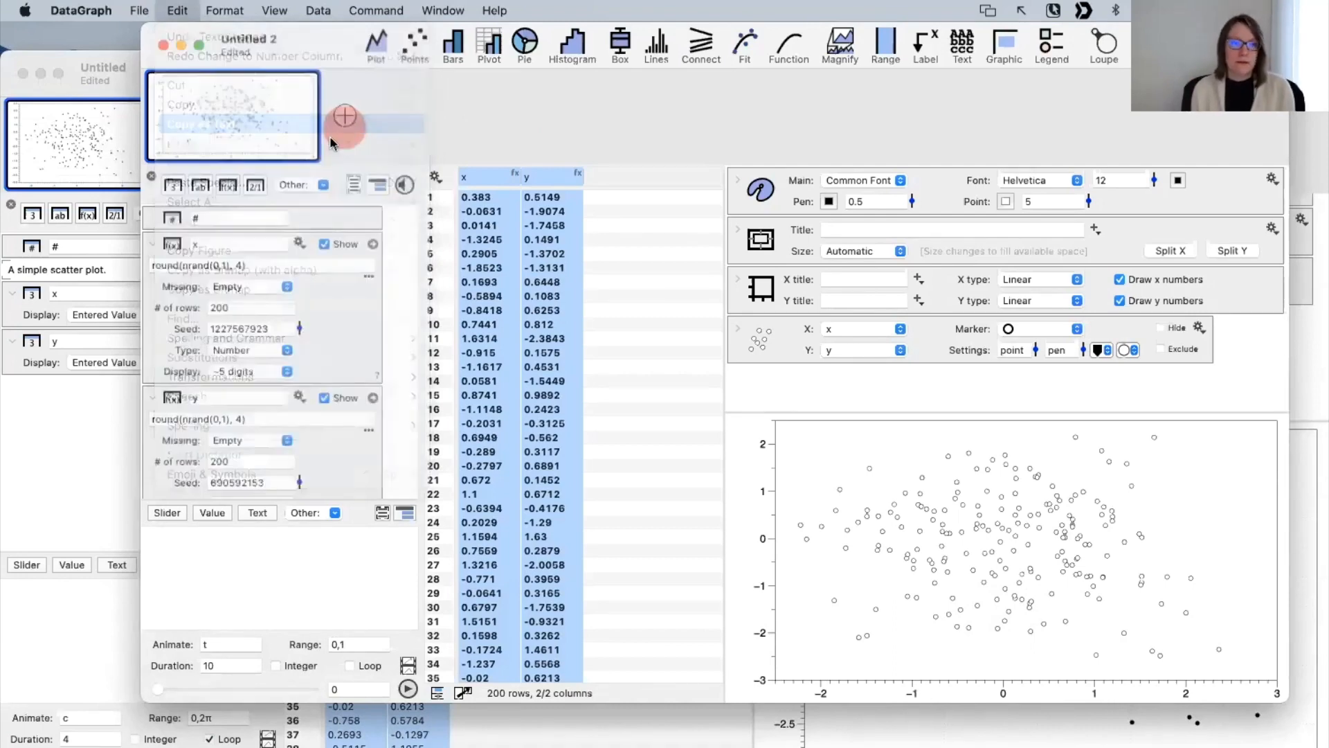
{"action": "left_click", "coordinate": [64, 446]}
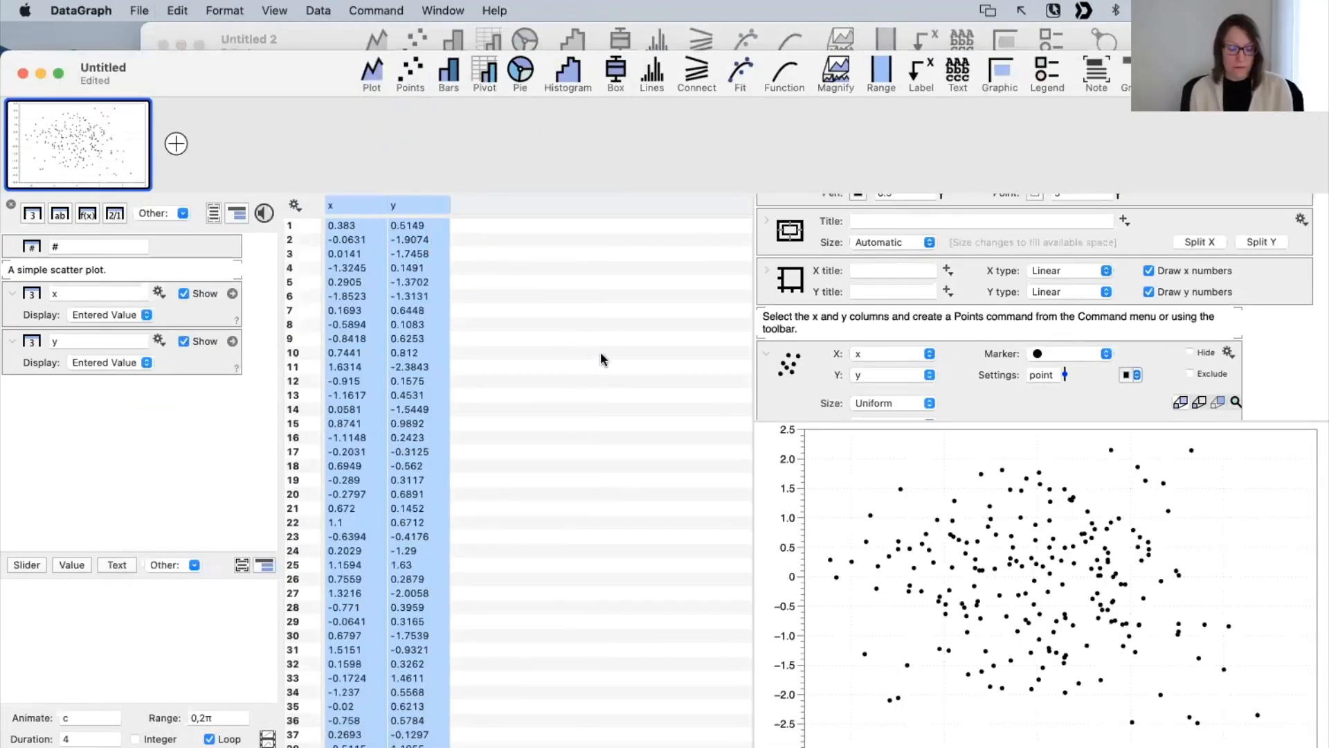
{"action": "key", "text": "super+v"}
{"action": "left_click", "coordinate": [562, 329]}
{"action": "left_click", "coordinate": [348, 205]}
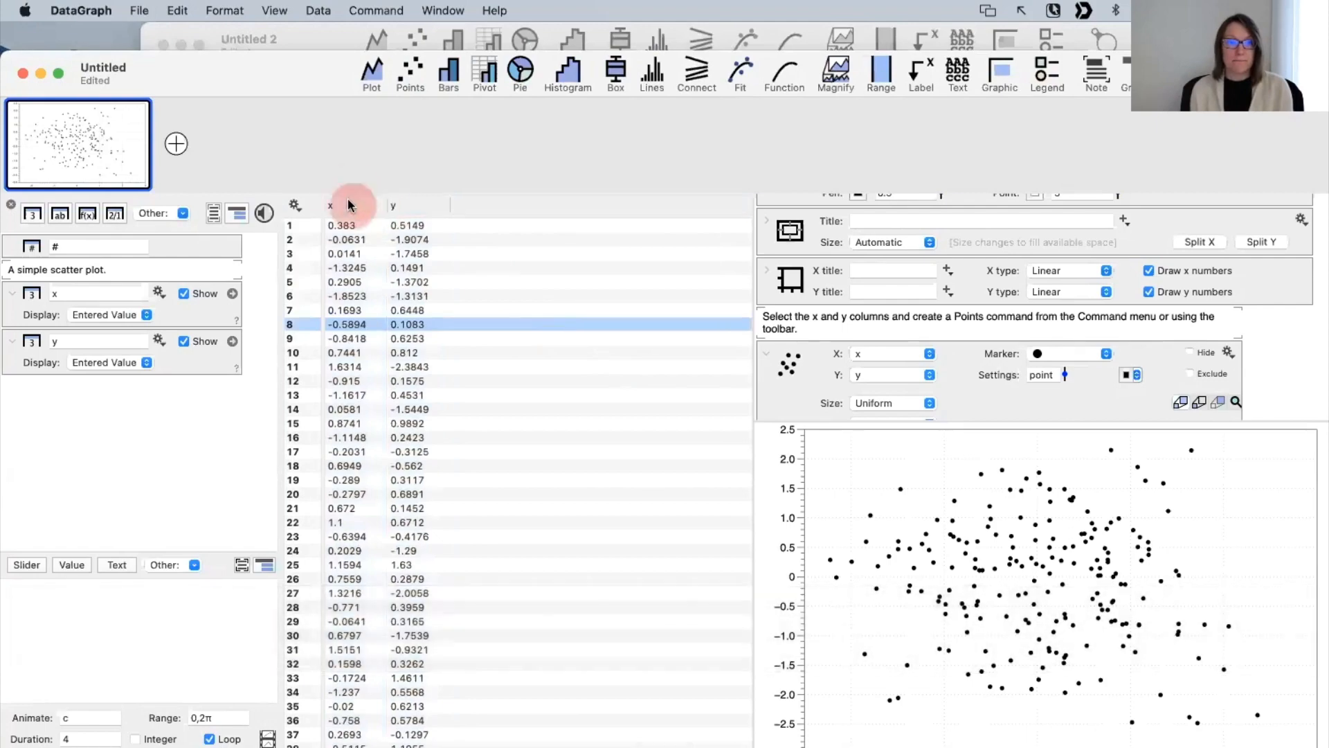
{"action": "left_click_drag", "start_coordinate": [315, 80], "coordinate": [369, 257]}
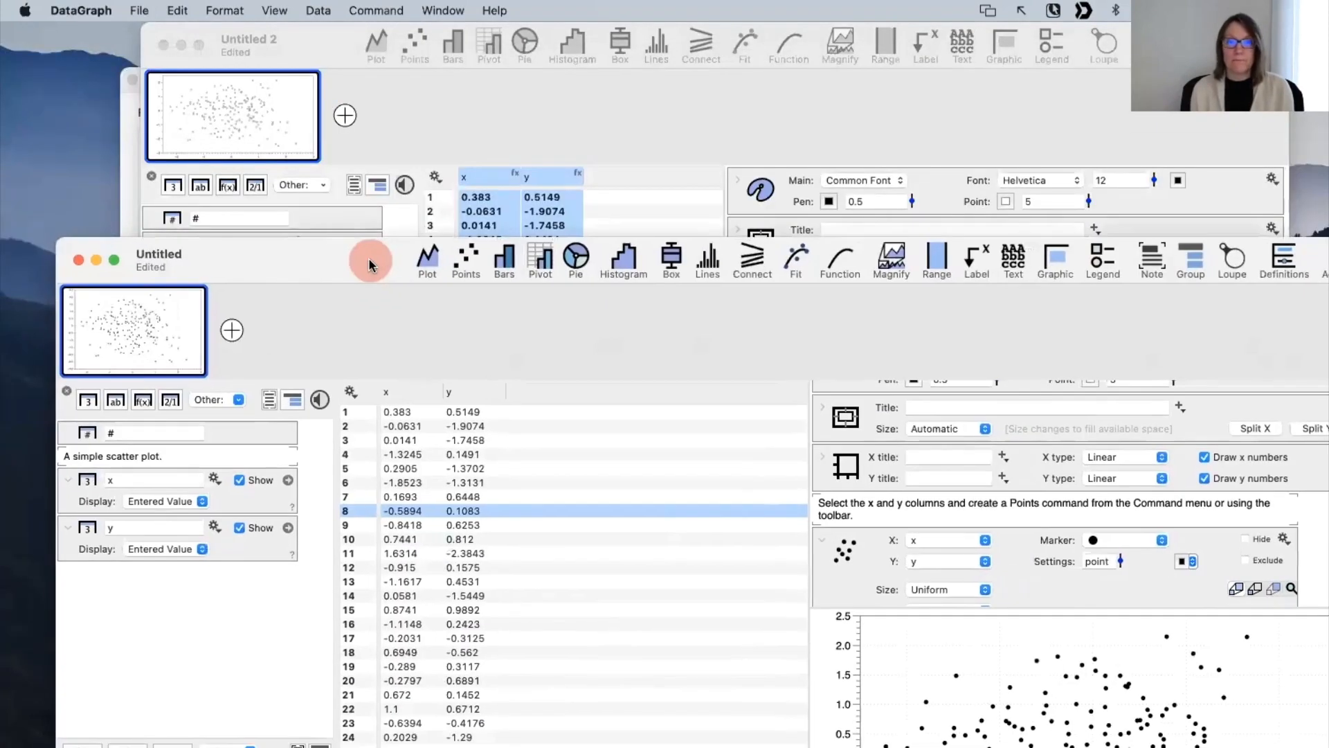
{"action": "left_click", "coordinate": [599, 509]}
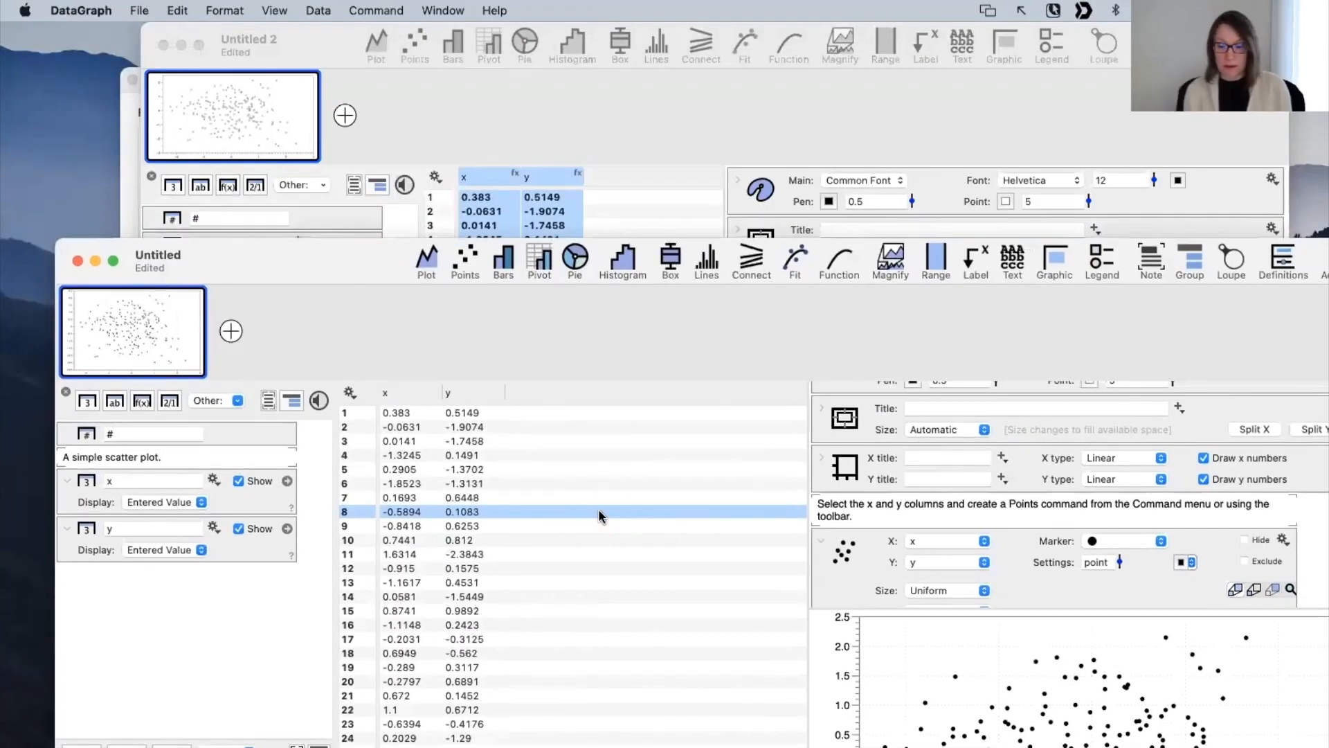
{"action": "left_click", "coordinate": [628, 202]}
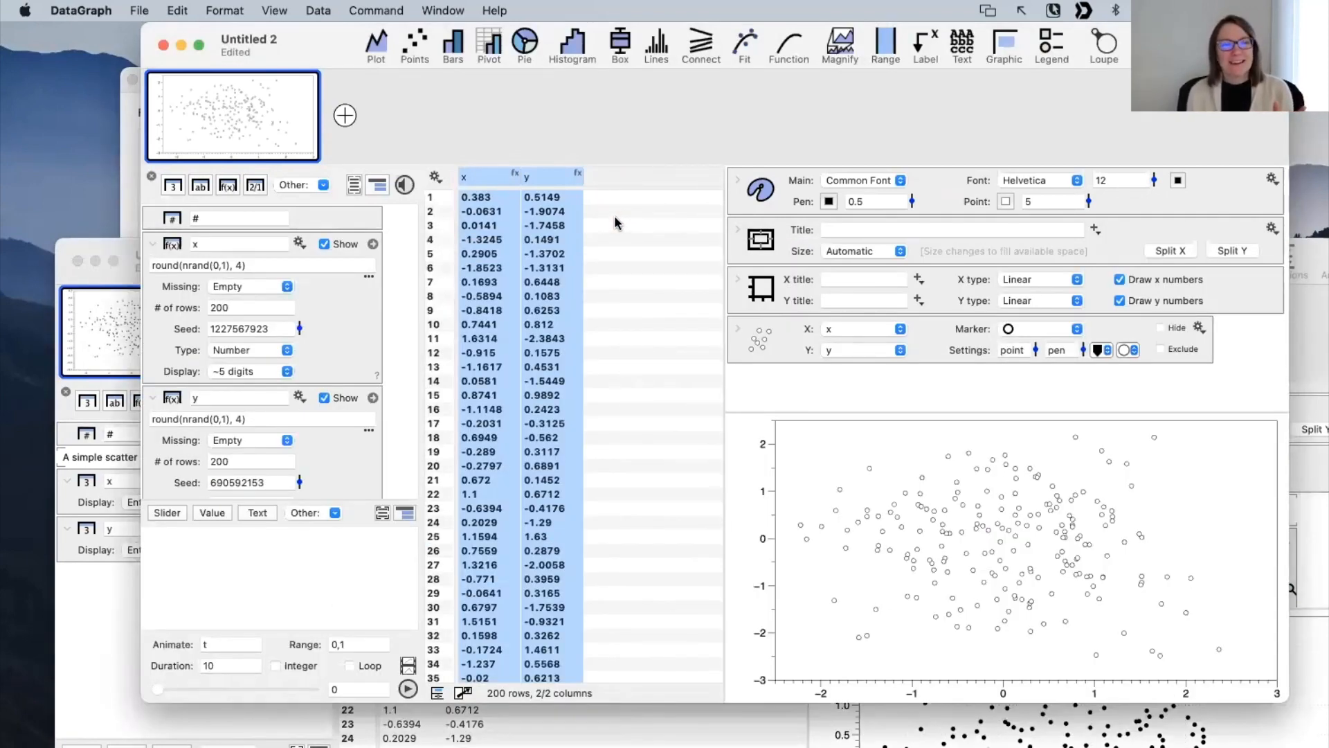
{"action": "left_click", "coordinate": [615, 211]}
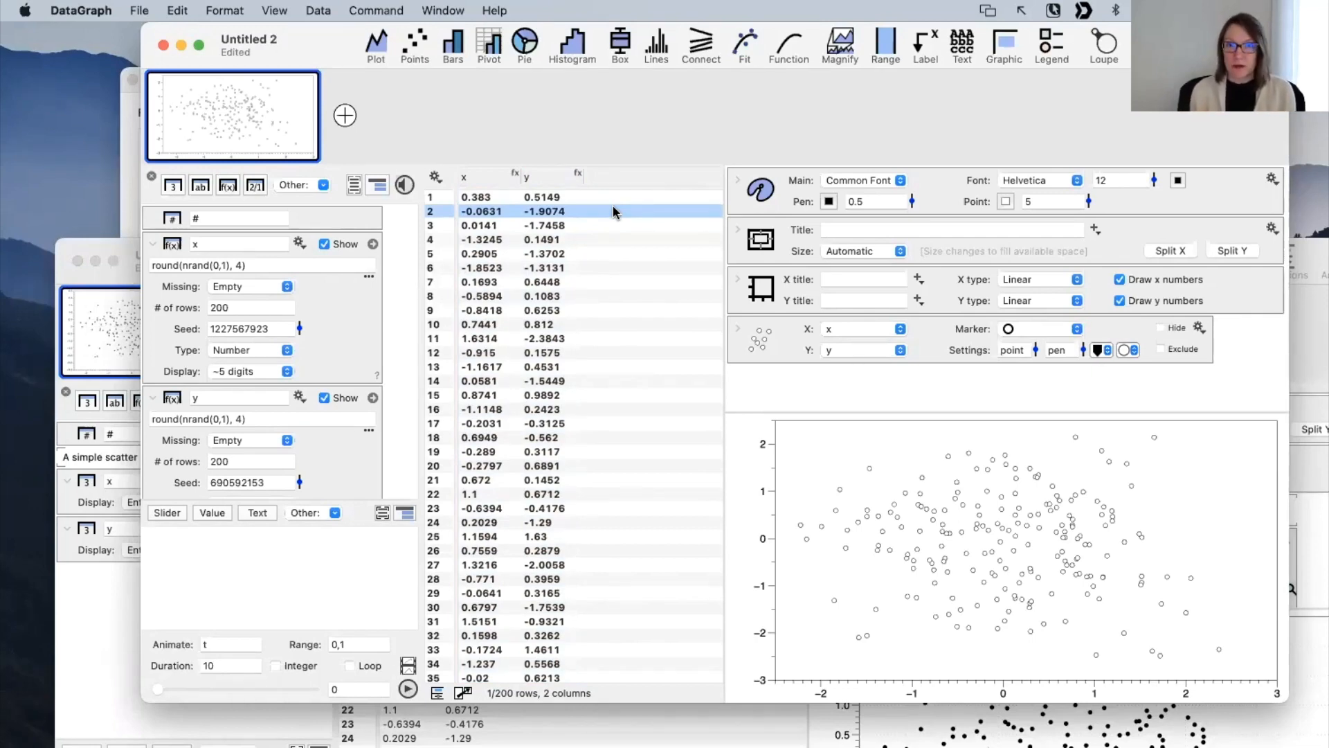
{"action": "left_click", "coordinate": [608, 282]}
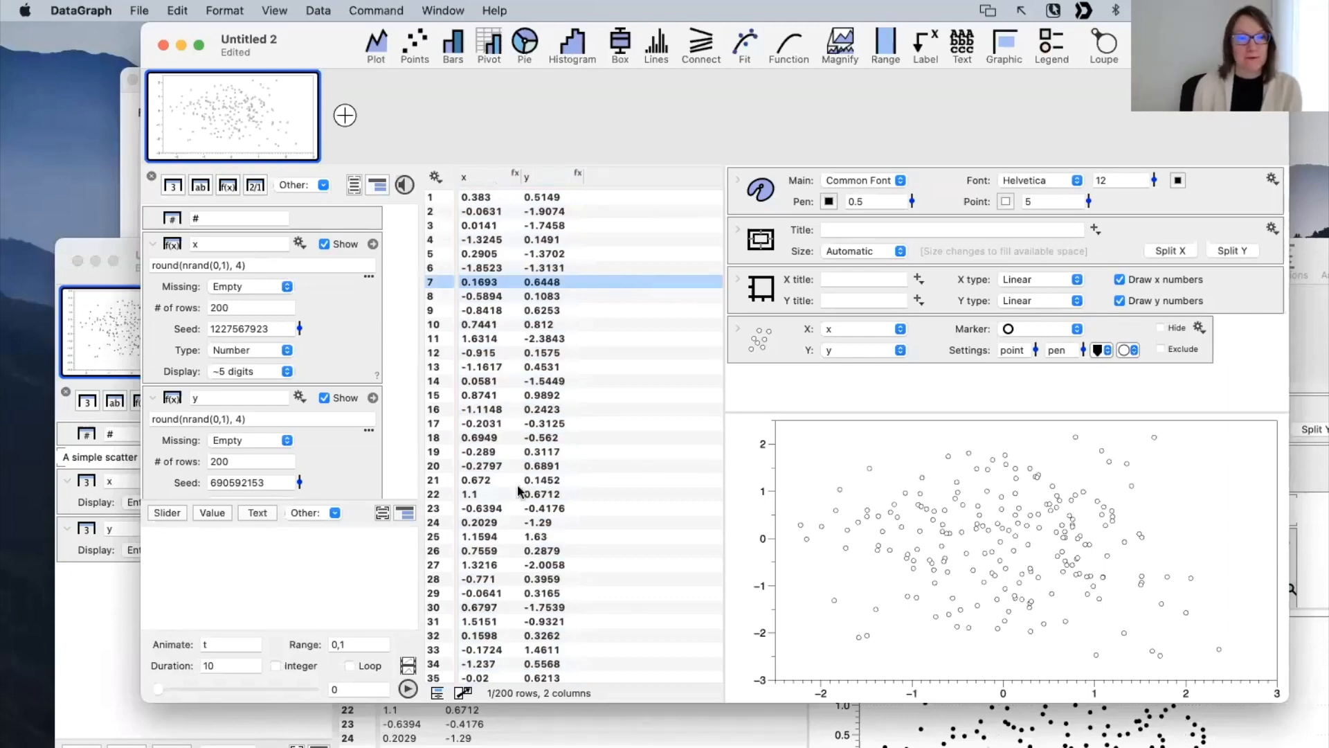
{"action": "scroll", "coordinate": [569, 496], "scroll_direction": "down", "scroll_amount": 3}
{"action": "scroll", "coordinate": [569, 496], "scroll_direction": "up", "scroll_amount": 3}
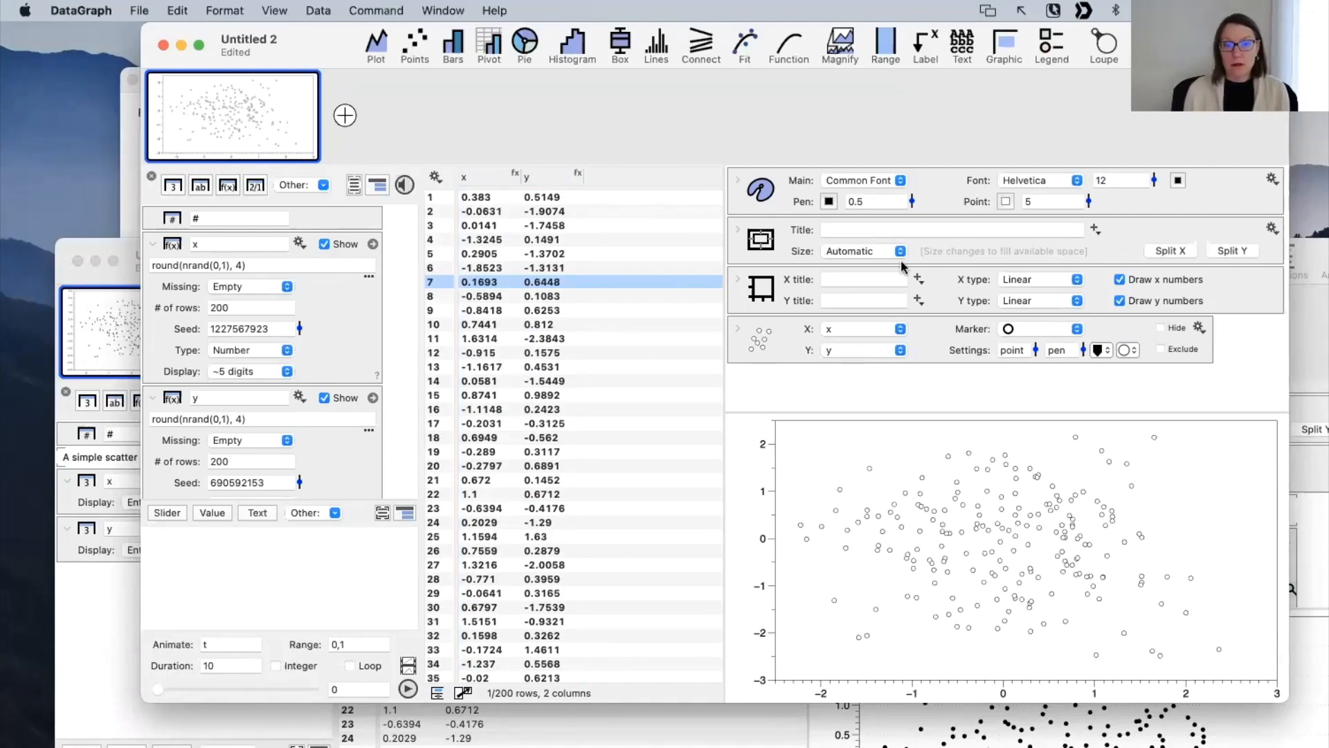
{"action": "left_click", "coordinate": [638, 452]}
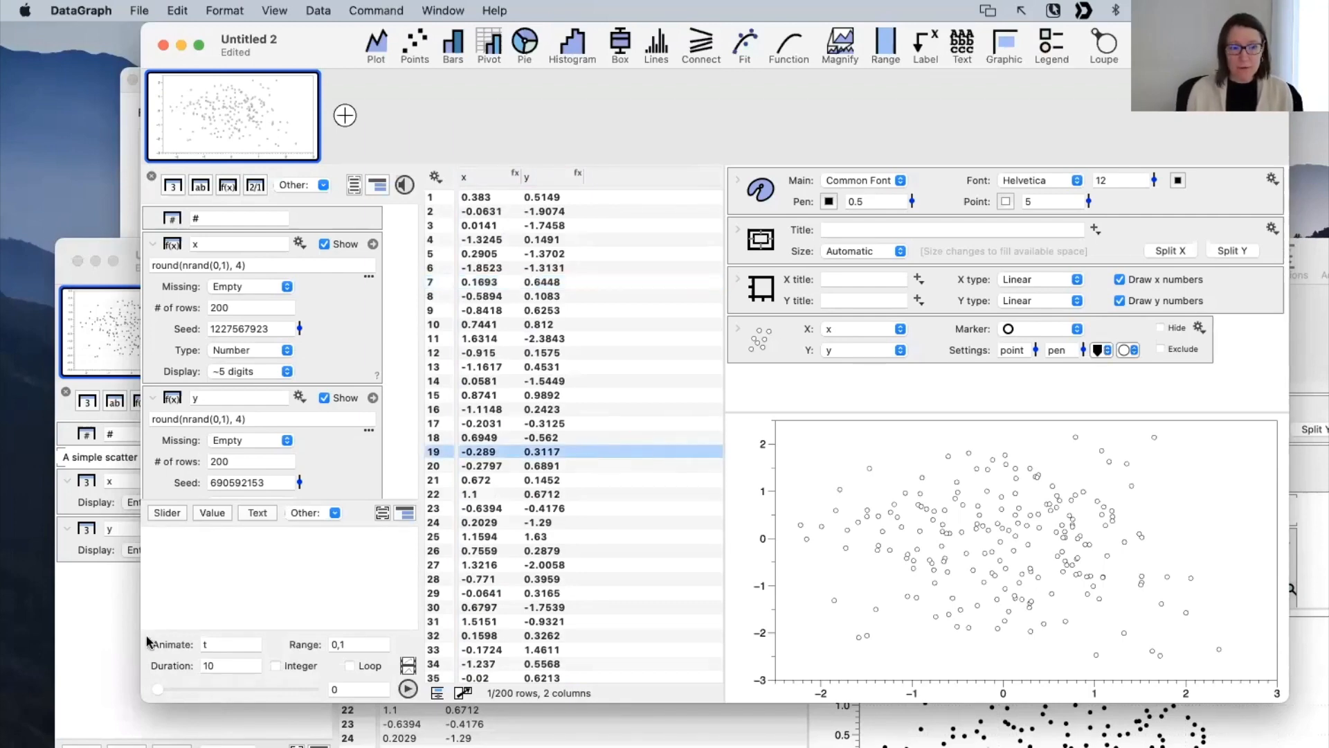
Step: Copy the x and y number columns from Untitled and paste them over the x and y expression columns in Untitled 2
{"action": "left_click", "coordinate": [114, 638]}
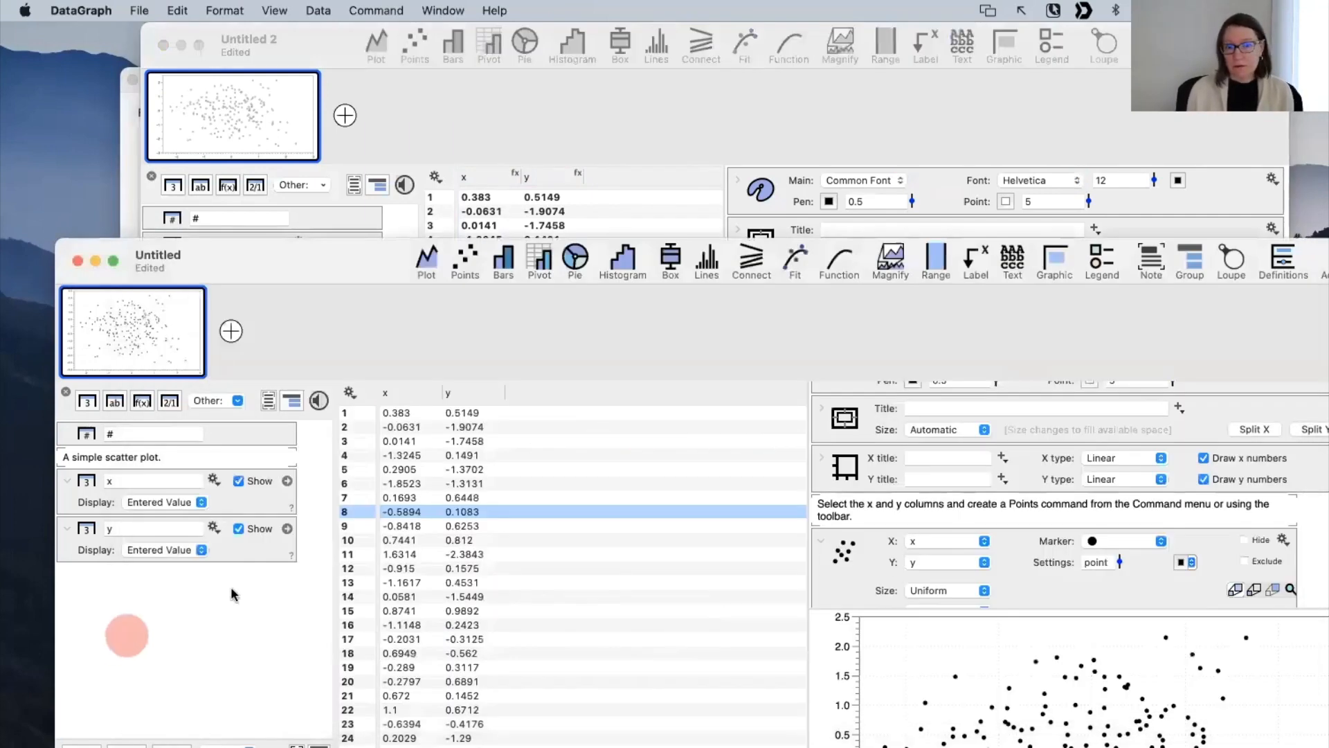
{"action": "left_click_drag", "start_coordinate": [363, 273], "coordinate": [350, 80]}
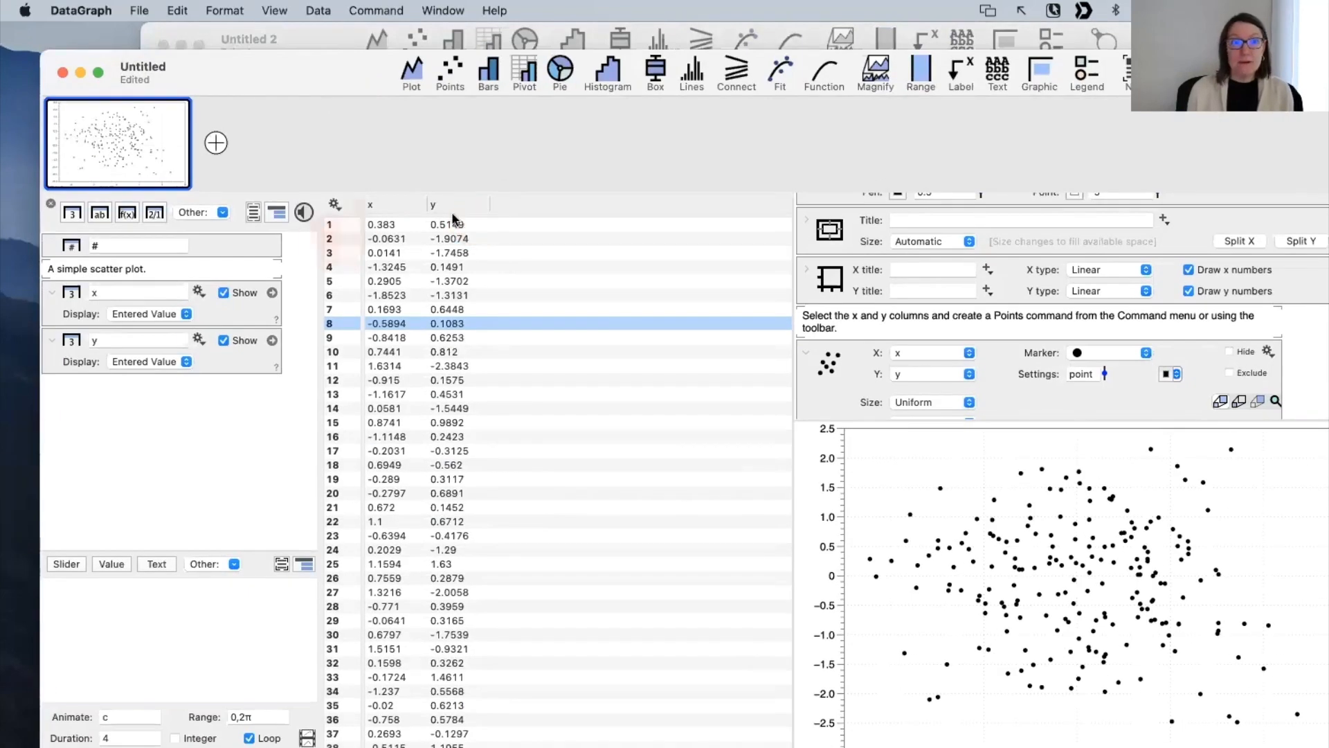
{"action": "left_click", "coordinate": [386, 209]}
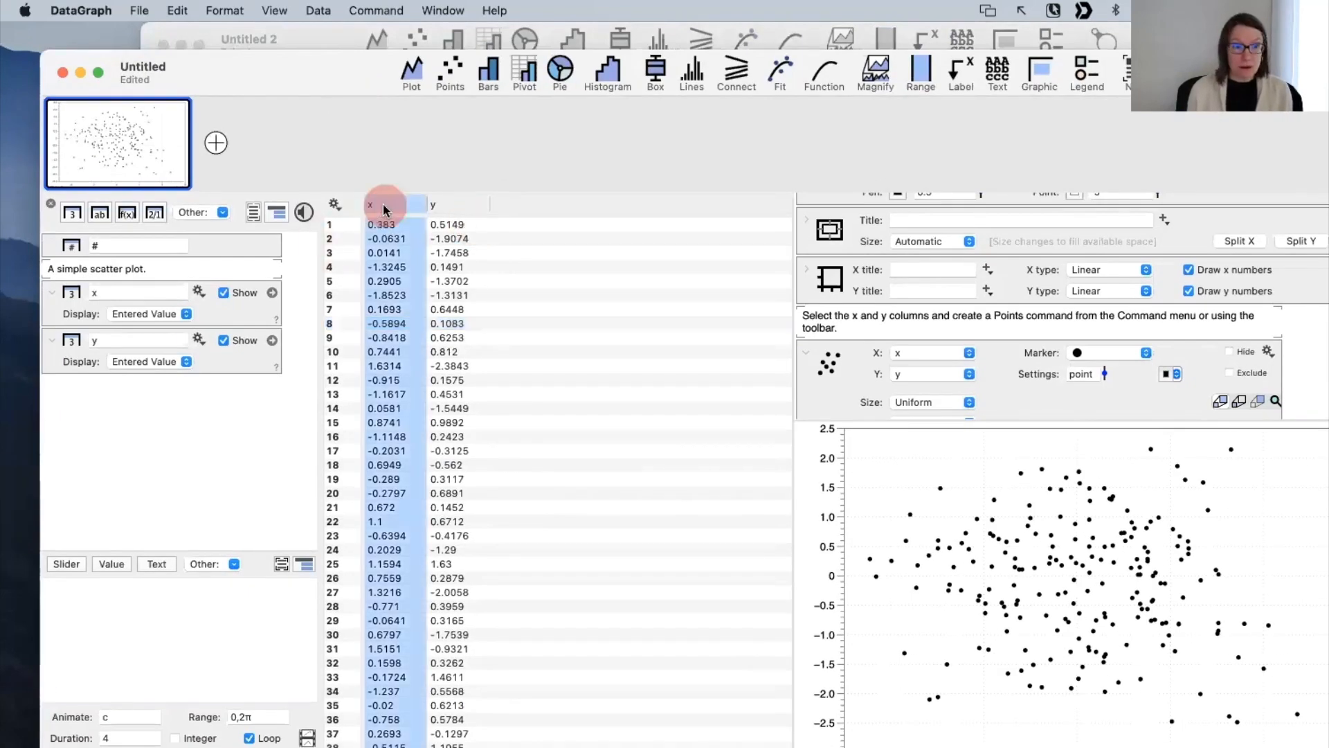
{"action": "left_click", "coordinate": [464, 204], "text": "shift"}
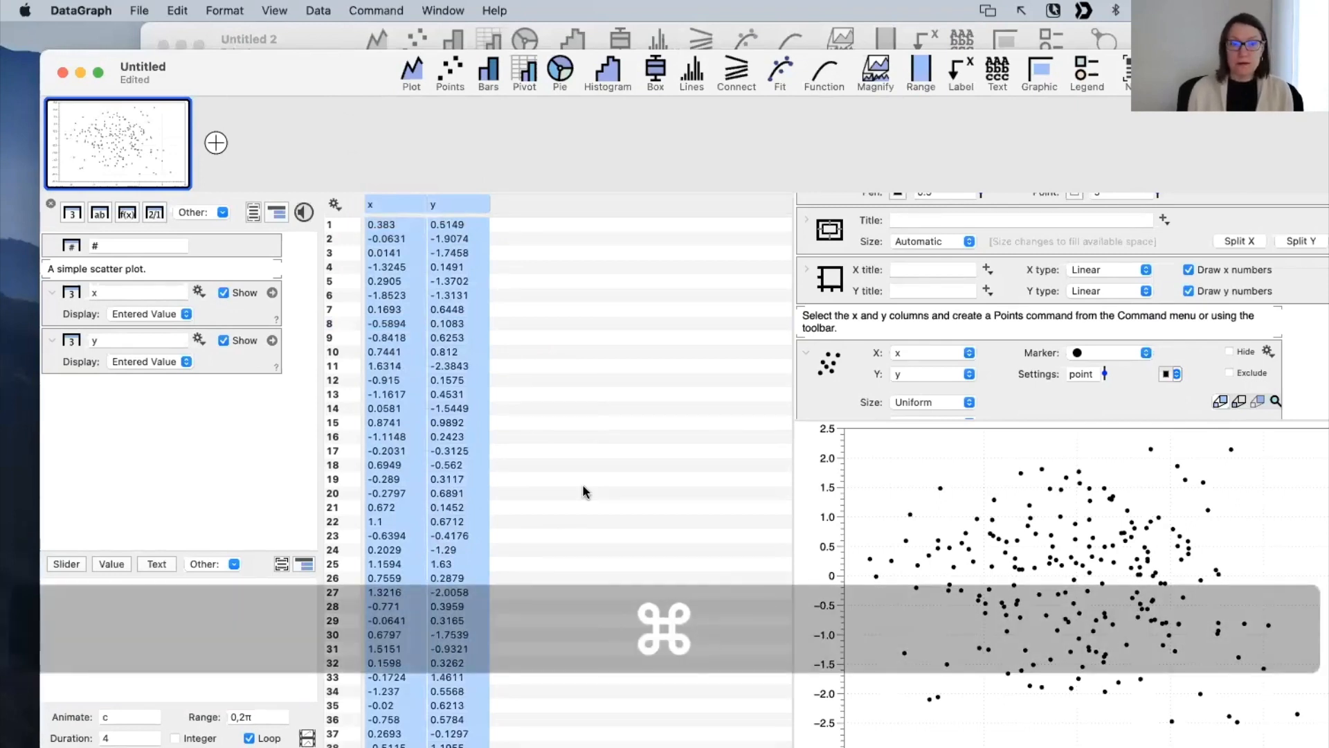
{"action": "left_click", "coordinate": [322, 42]}
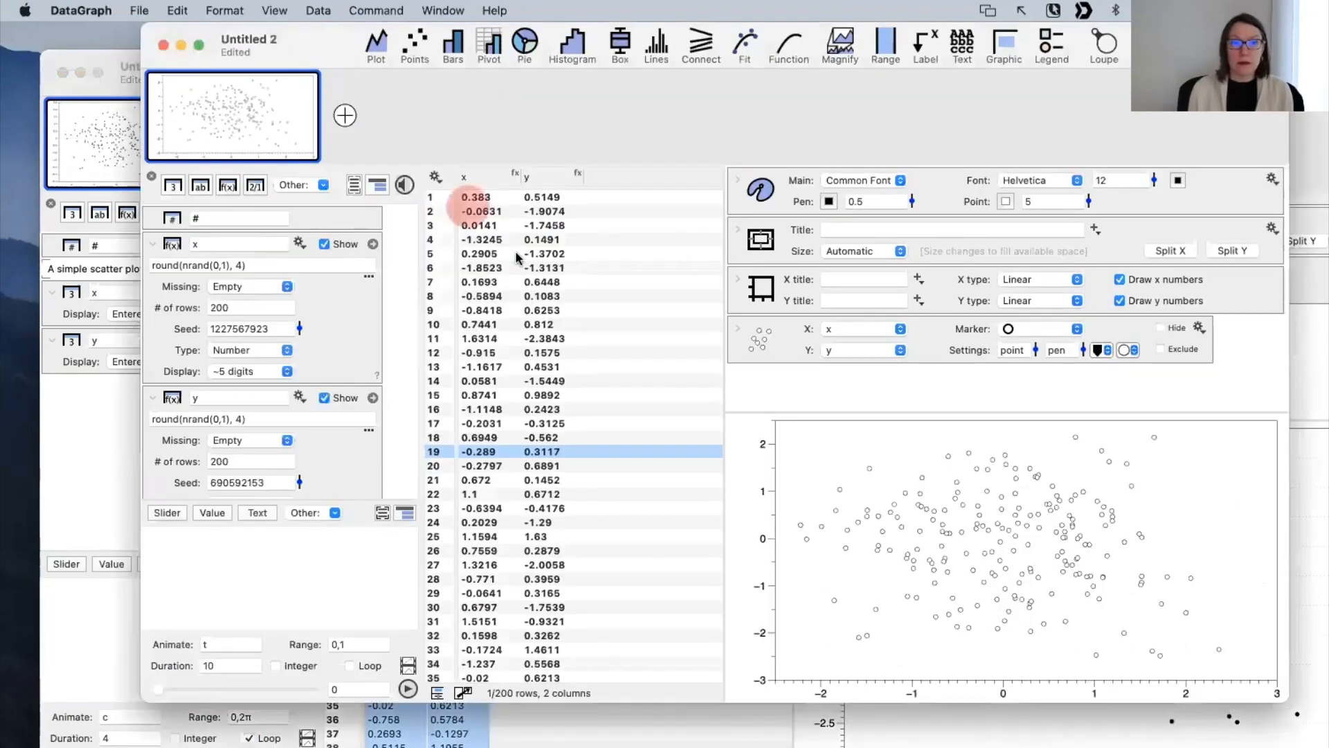
{"action": "left_click", "coordinate": [488, 177]}
{"action": "left_click", "coordinate": [567, 178], "text": "shift"}
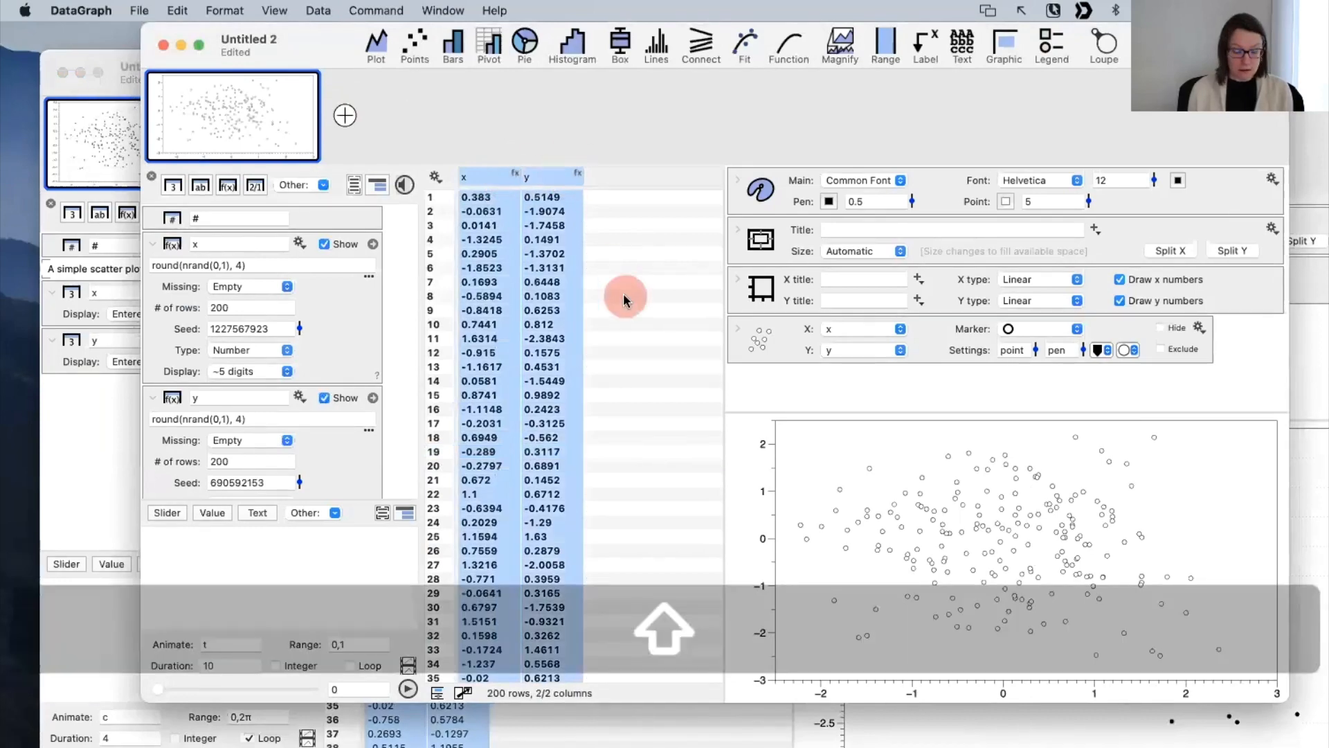
{"action": "key", "text": "cmd+v"}
{"action": "left_click", "coordinate": [622, 366]}
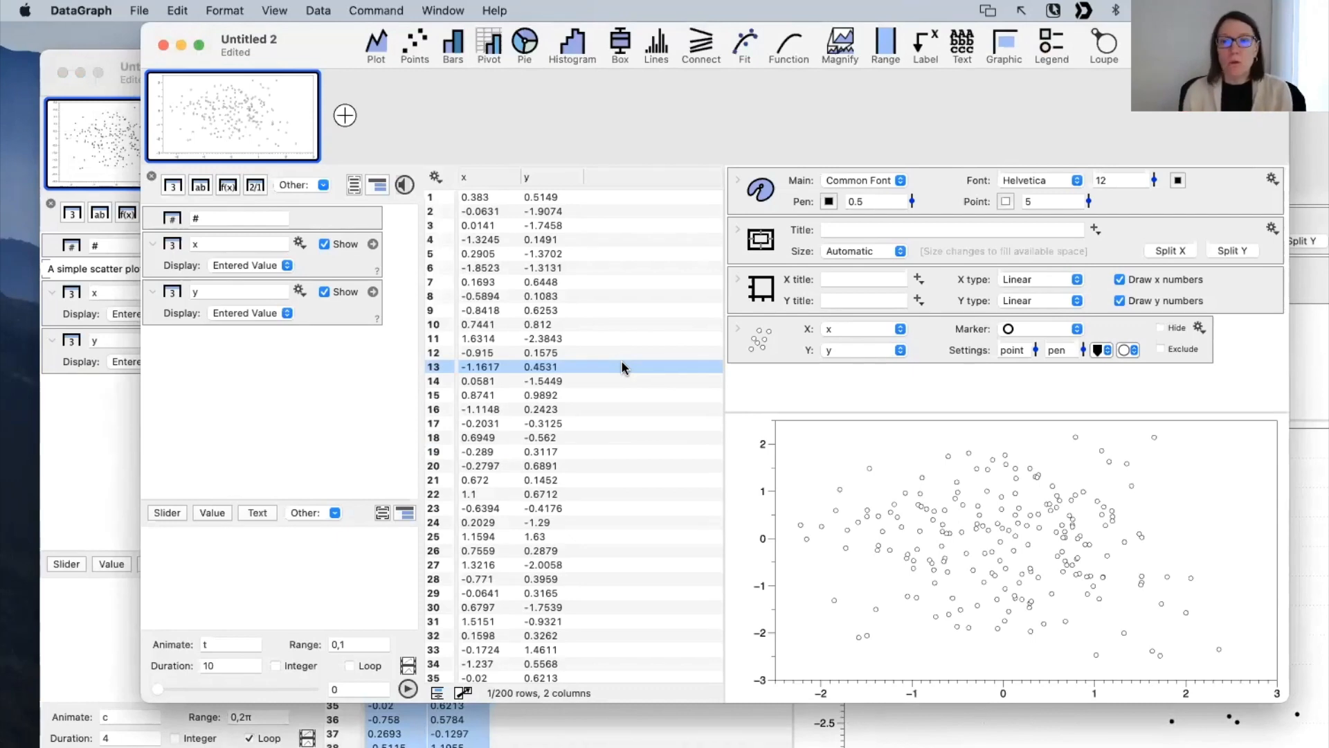
Step: Create a new column from x in Untitled 2 with the Scale to [0,1] mapping shortcut
{"action": "left_click", "coordinate": [792, 342]}
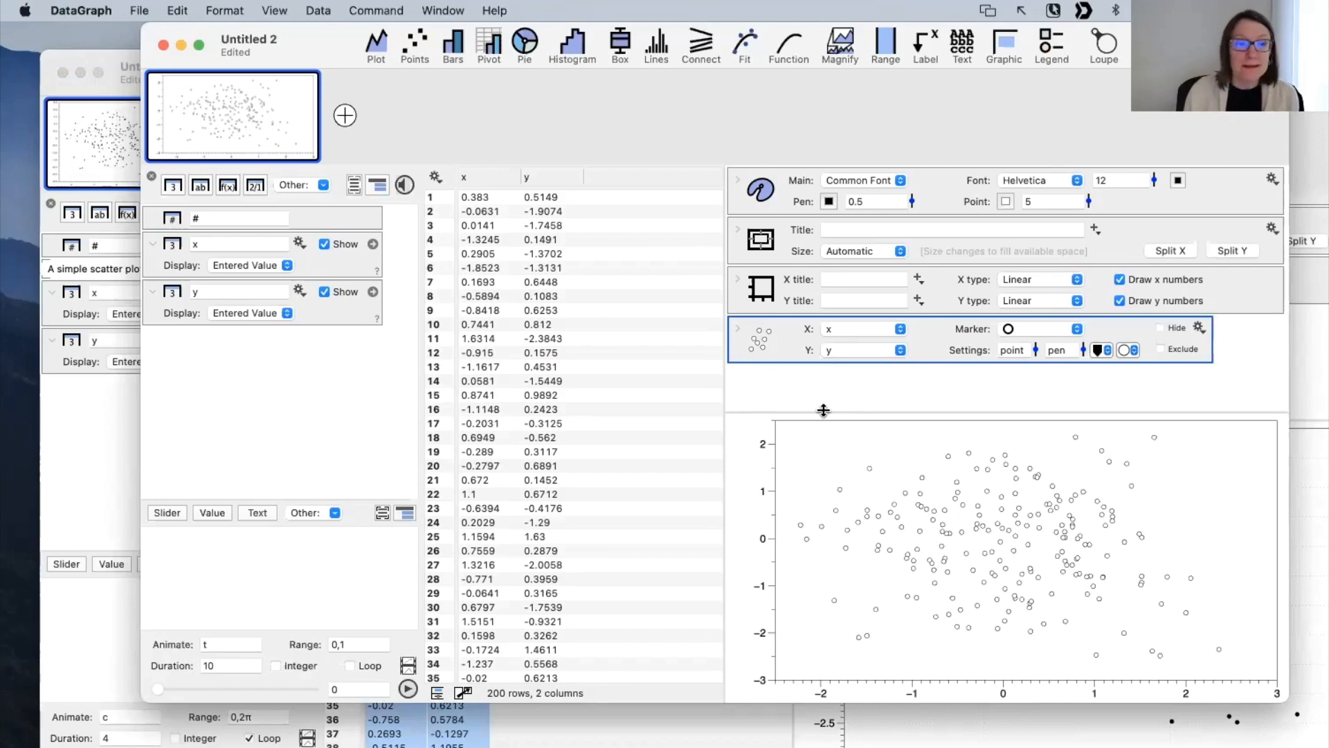
{"action": "left_click", "coordinate": [488, 177]}
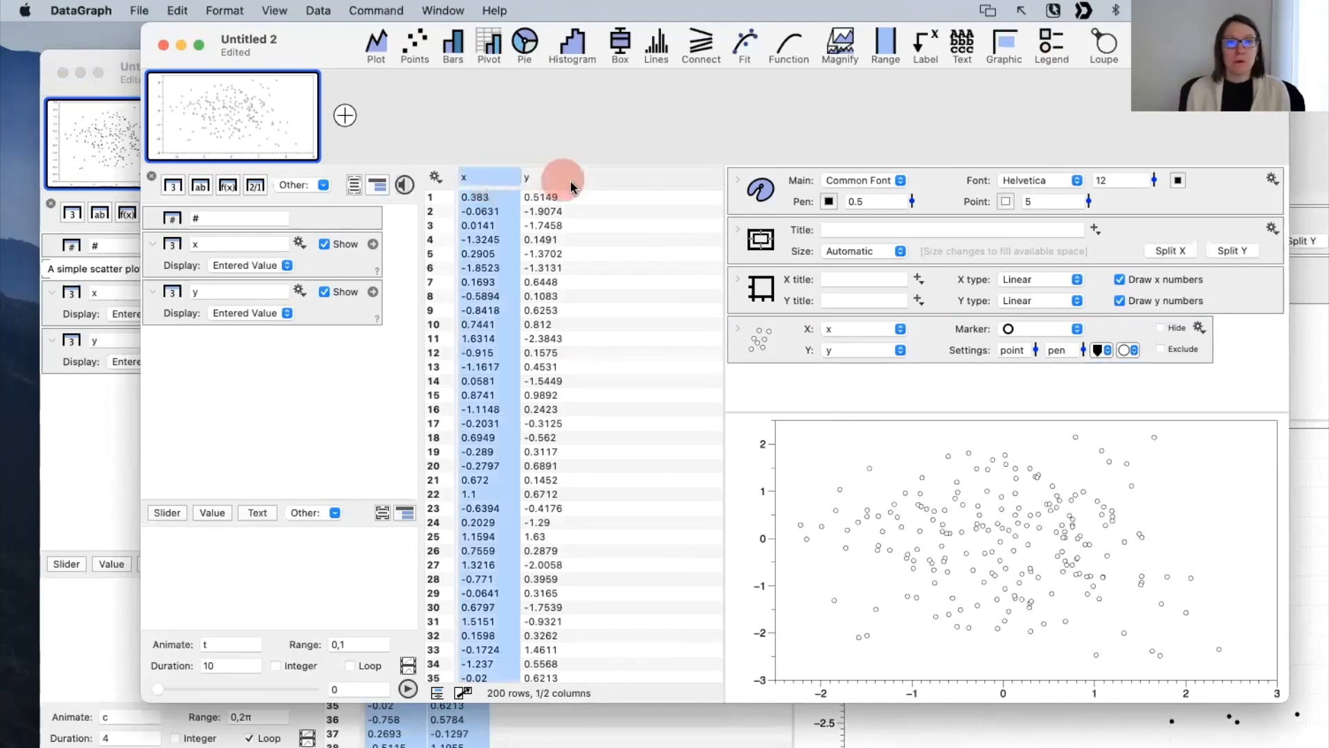
{"action": "right_click", "coordinate": [496, 182]}
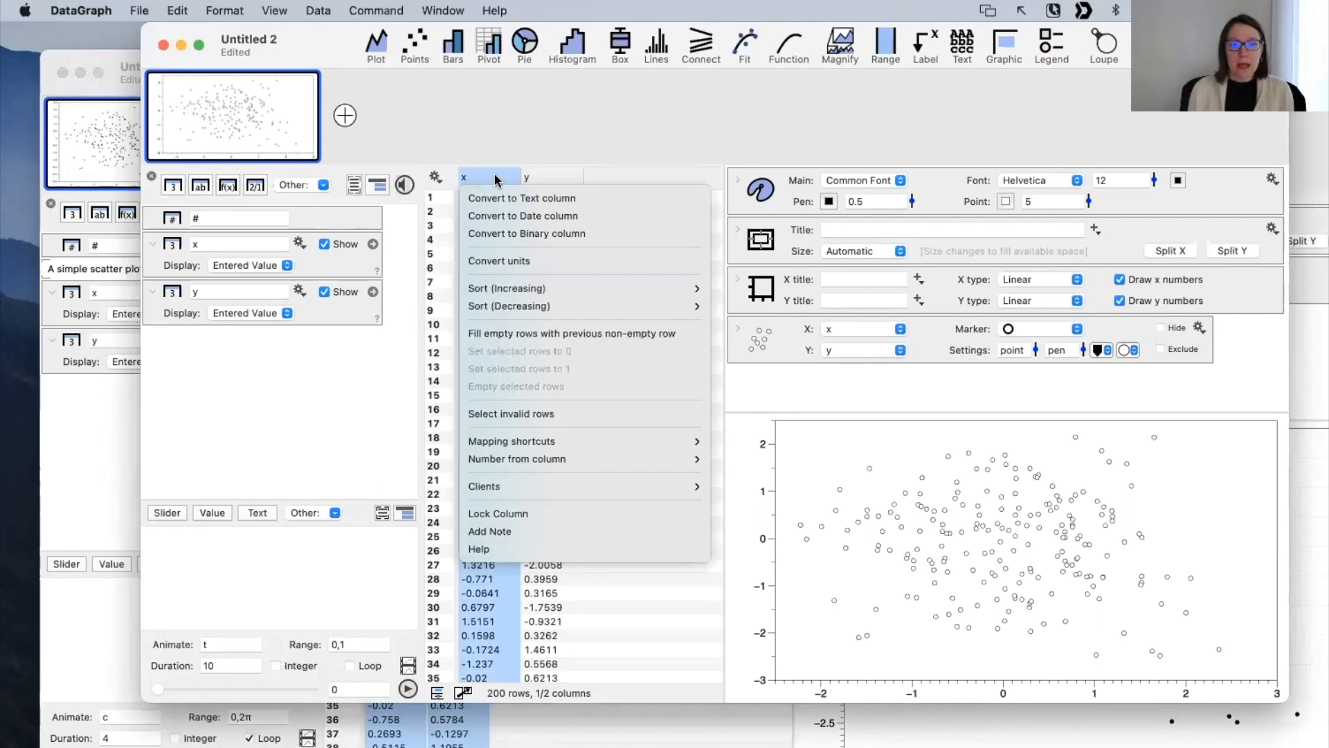
{"action": "mouse_move", "coordinate": [547, 466]}
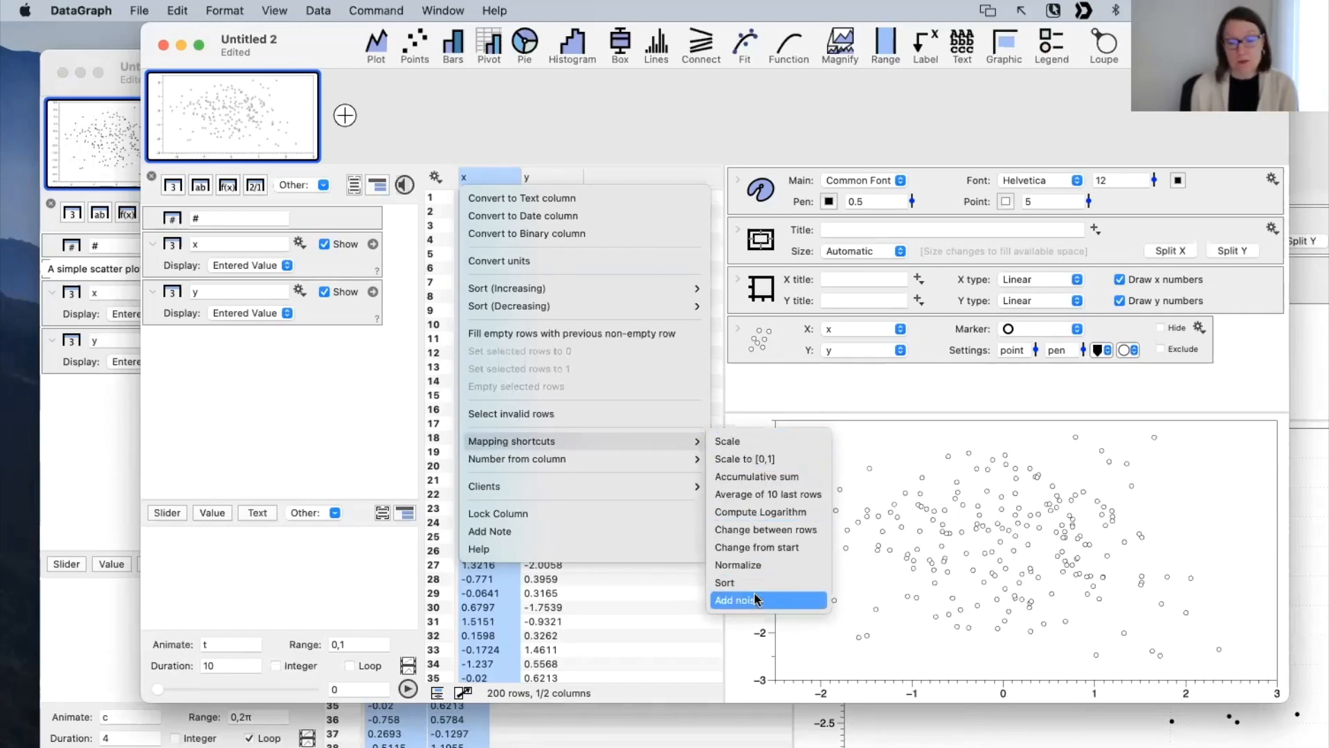
{"action": "left_click", "coordinate": [753, 457]}
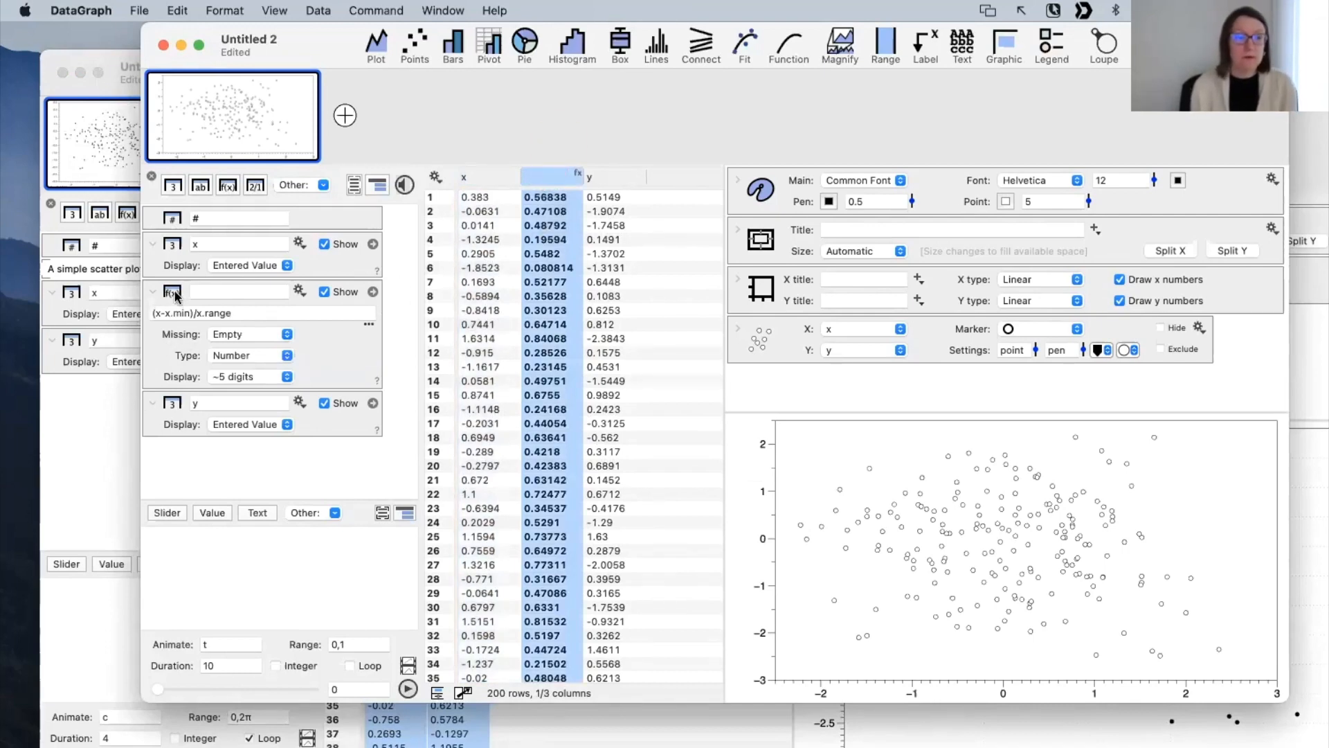
Step: Examine the scaled column's expression, move the column below y in the column list, and name it x
{"action": "left_click", "coordinate": [250, 312]}
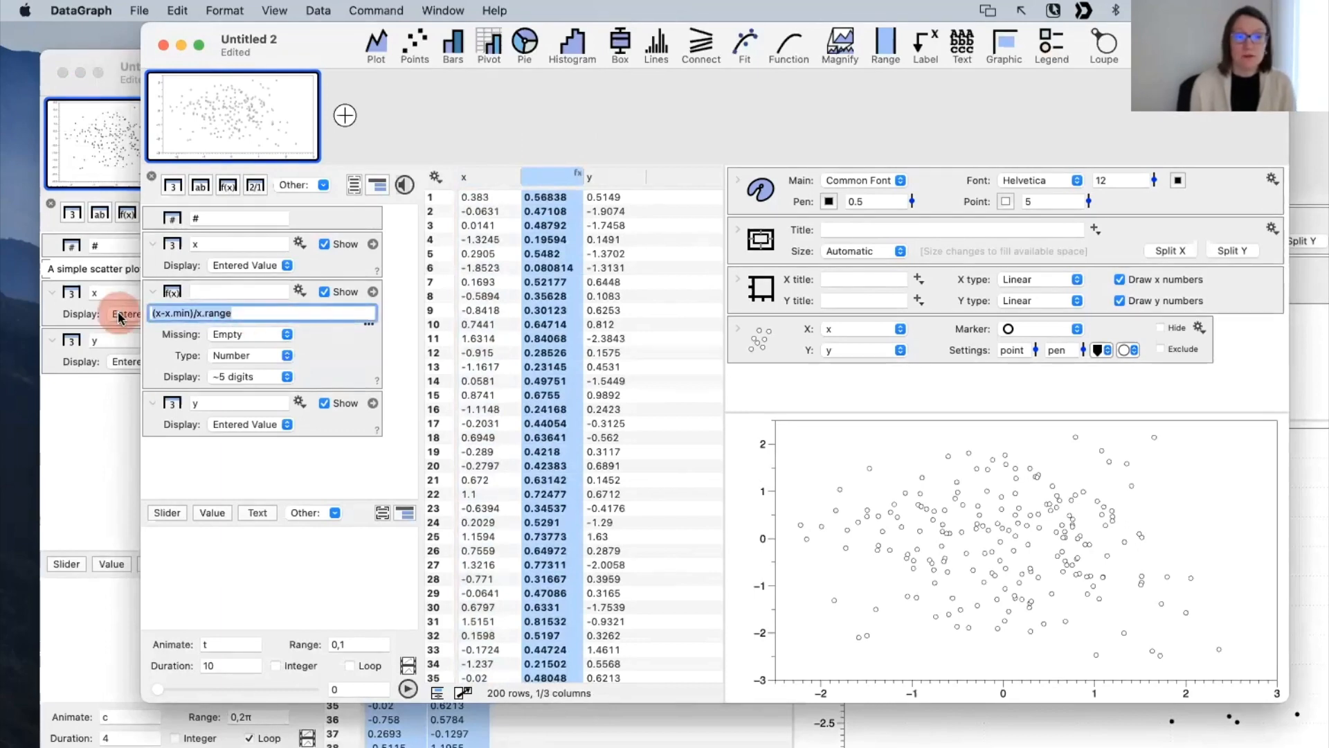
{"action": "left_click", "coordinate": [179, 313]}
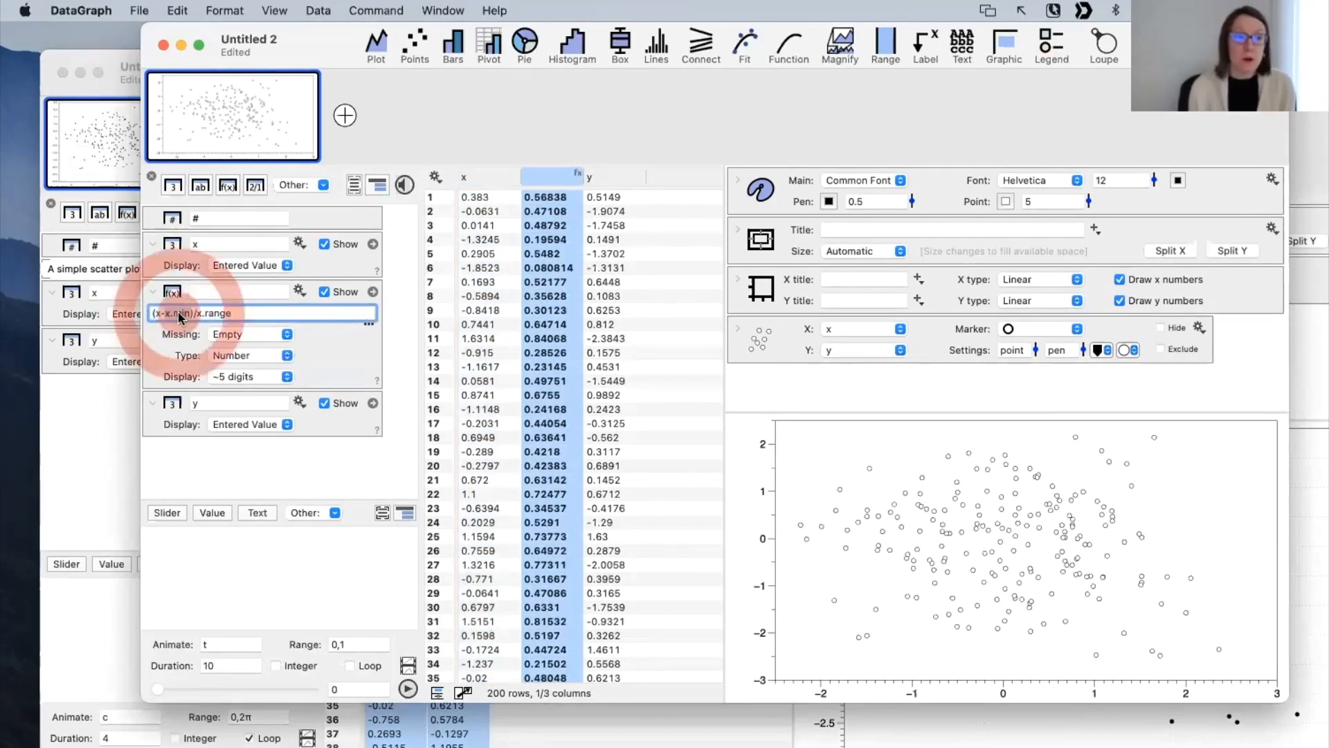
{"action": "left_click", "coordinate": [225, 313]}
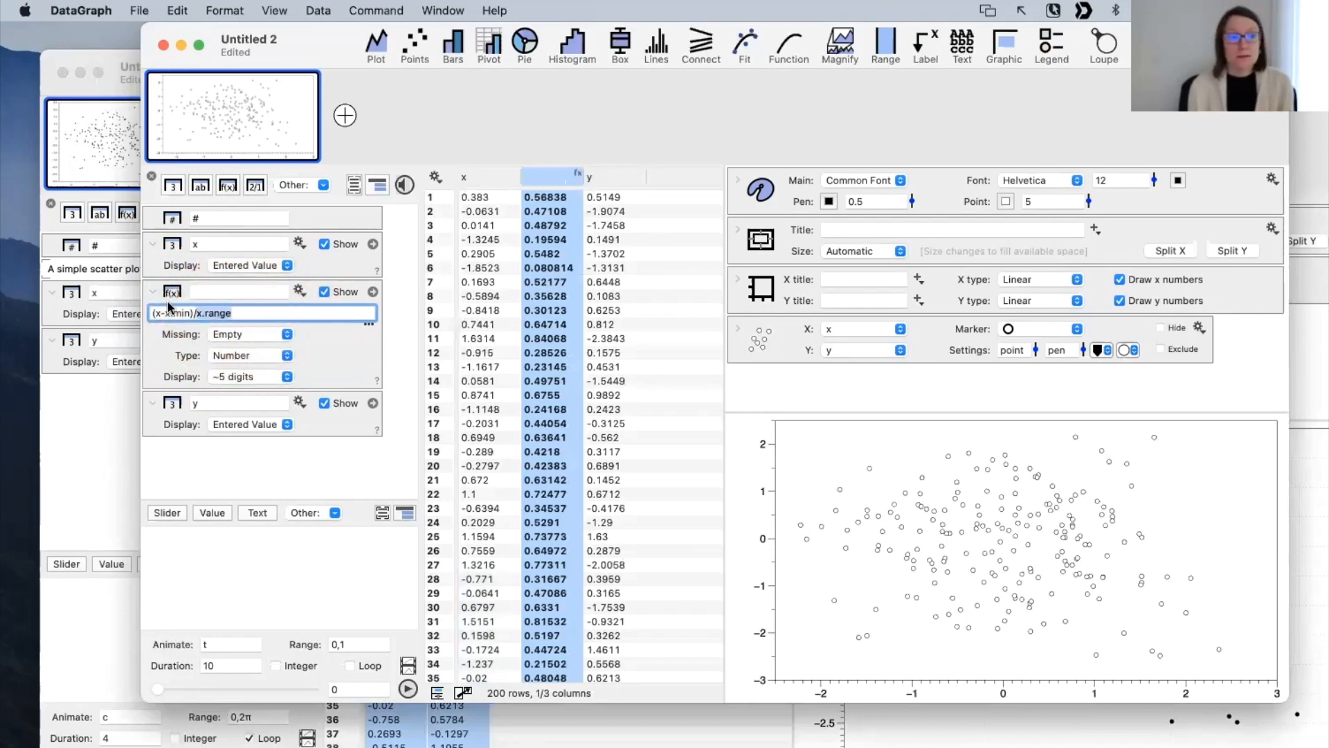
{"action": "left_click_drag", "start_coordinate": [172, 292], "coordinate": [217, 484]}
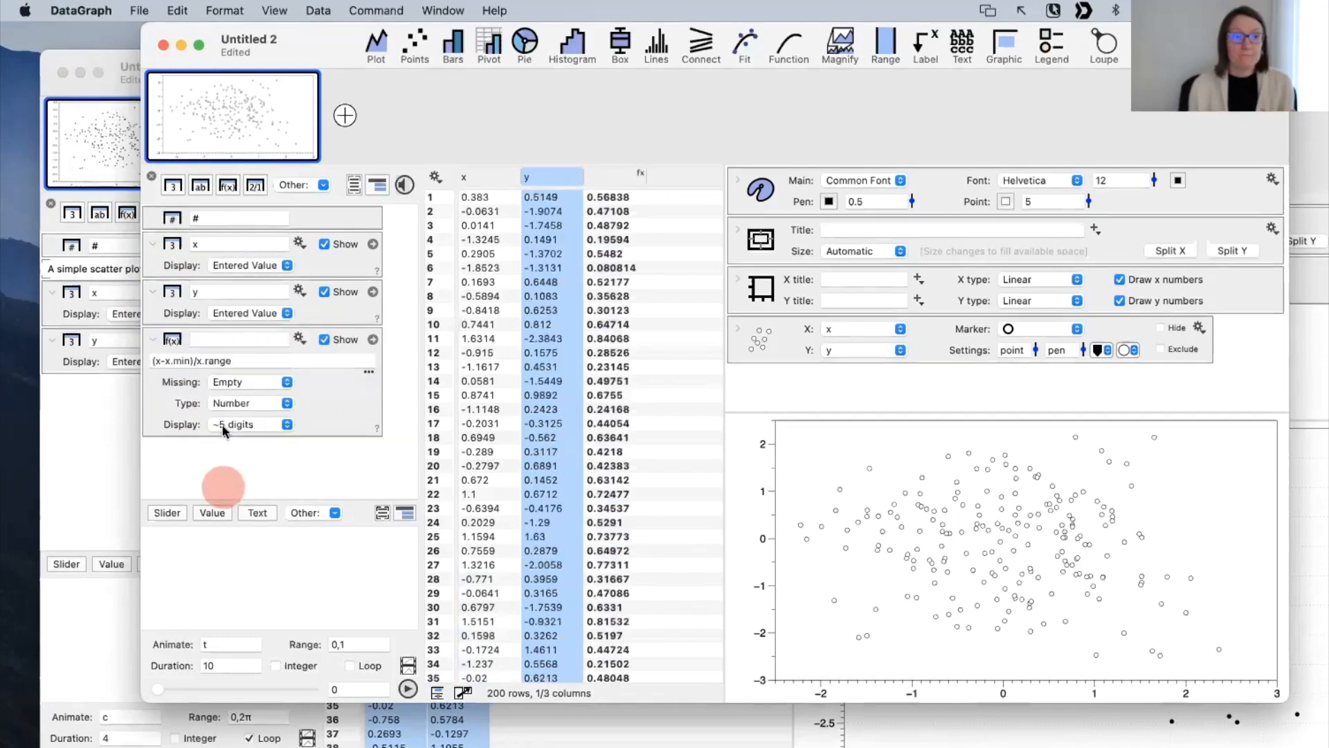
{"action": "left_click", "coordinate": [231, 341]}
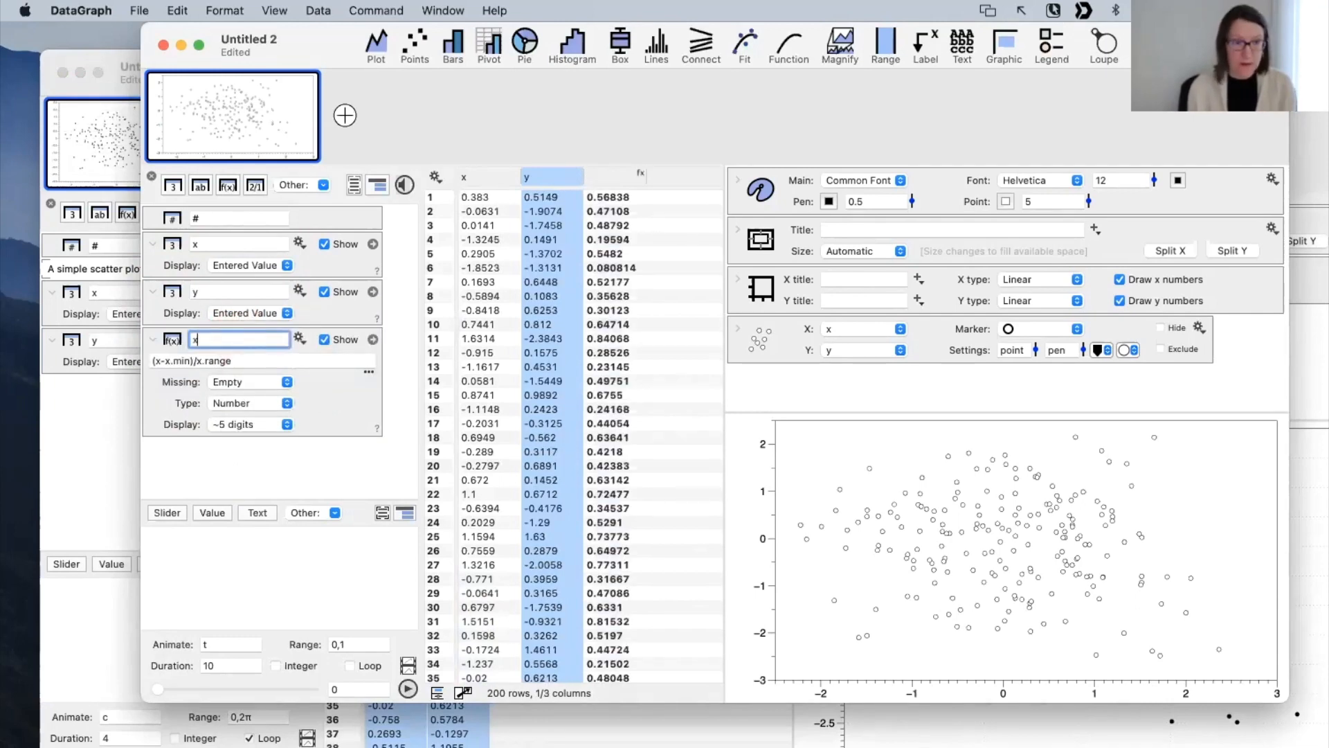
{"action": "type", "text": "x"}
{"action": "left_click", "coordinate": [251, 474]}
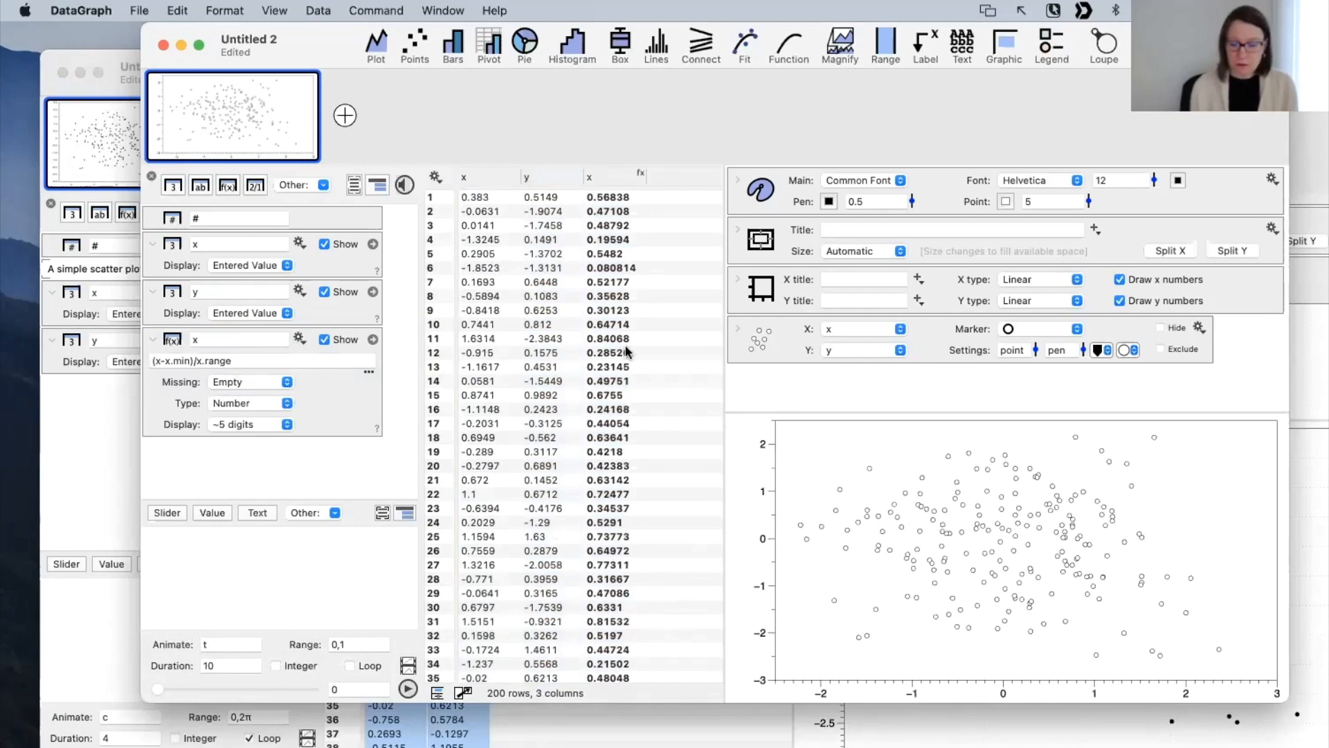
Step: Create a new column from the original y column with the Scale to [0,1] mapping shortcut
{"action": "left_click", "coordinate": [554, 179]}
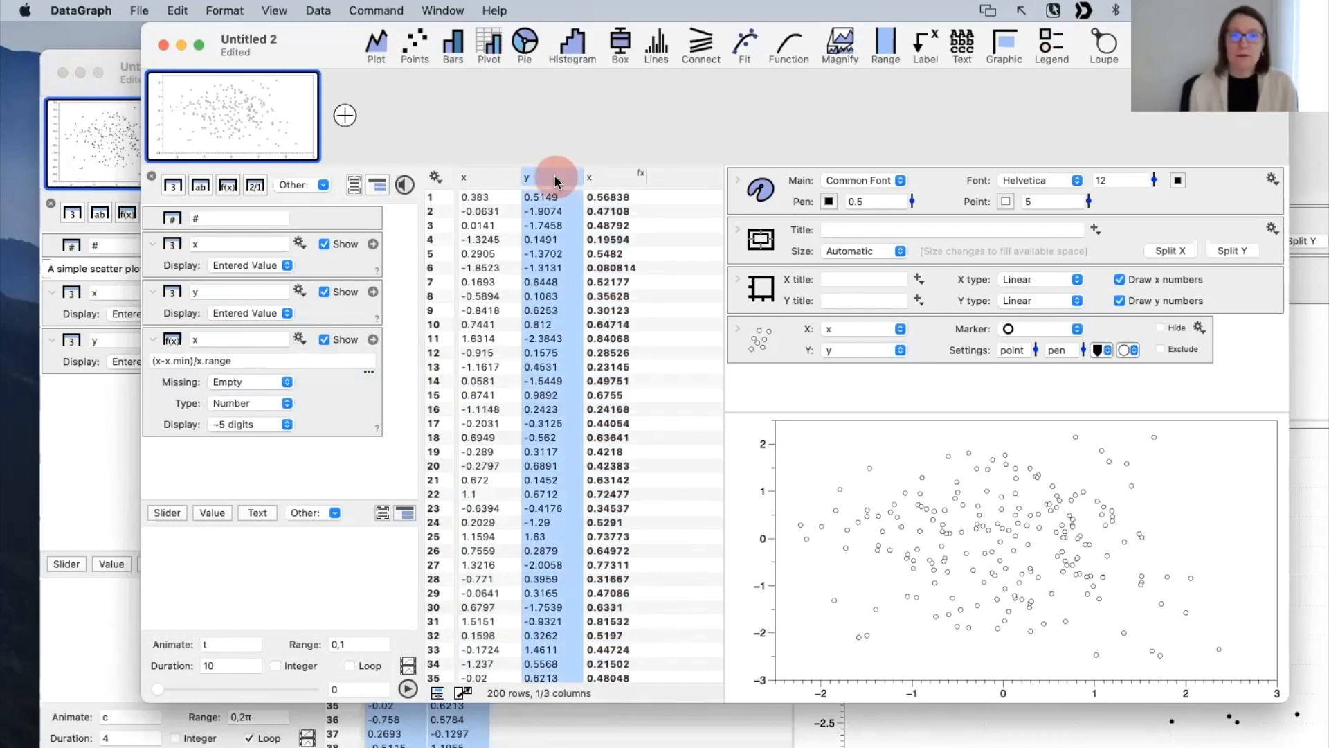
{"action": "mouse_move", "coordinate": [596, 441]}
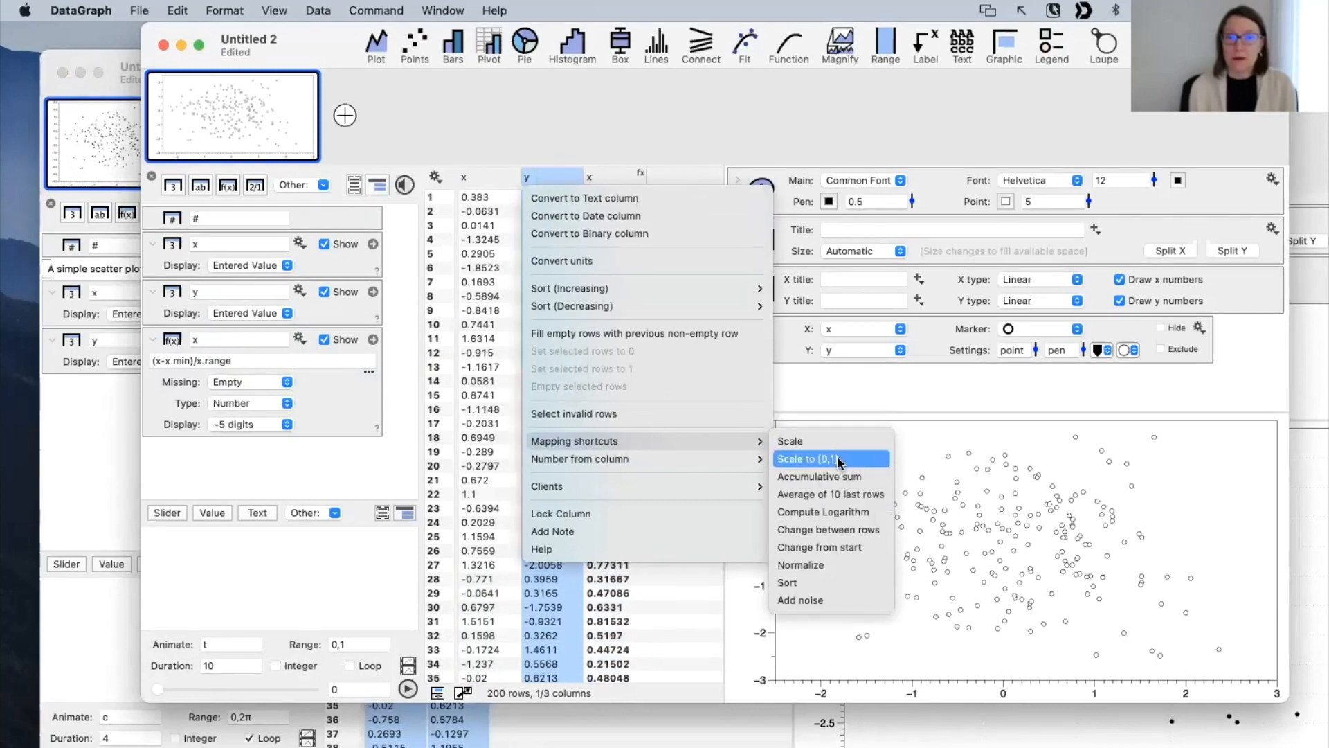
{"action": "left_click", "coordinate": [817, 459]}
Step: Name the scaled column made from y as y and move it below the scaled x column
{"action": "left_click", "coordinate": [199, 340]}
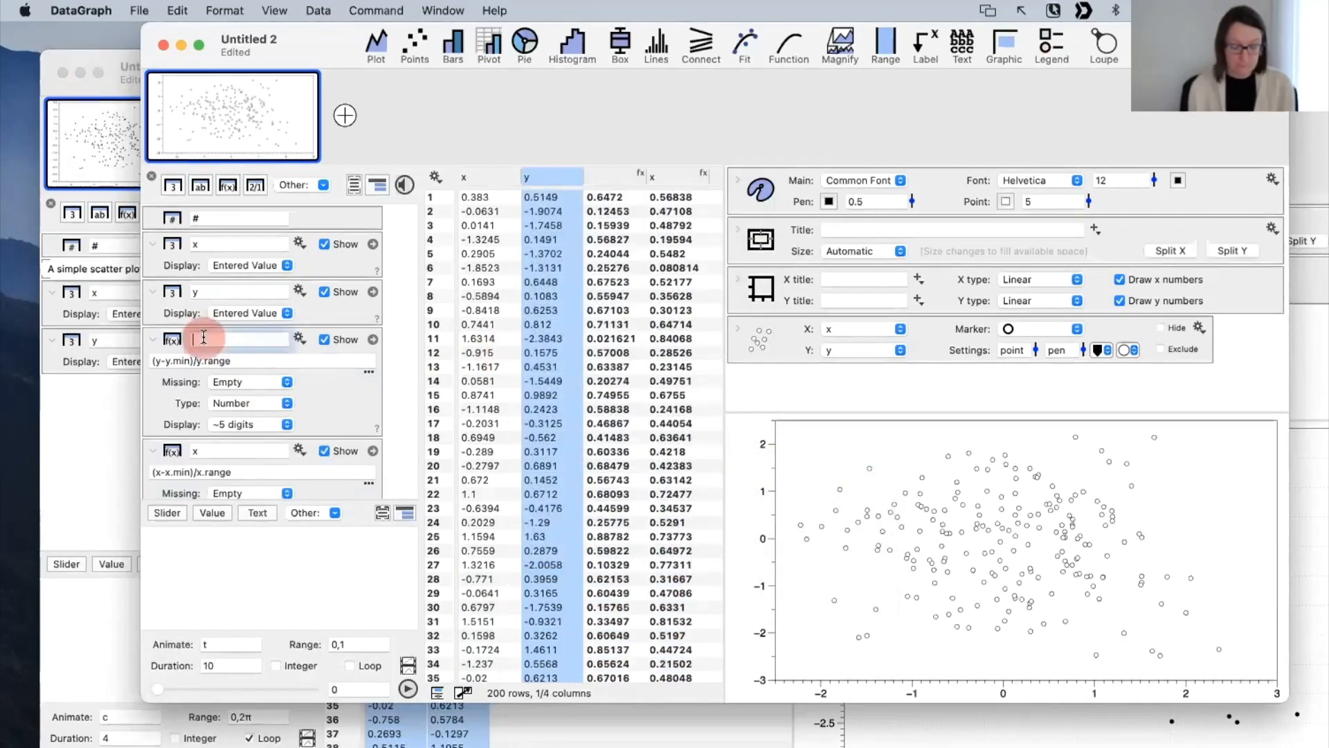
{"action": "type", "text": "y"}
{"action": "left_click", "coordinate": [400, 424]}
{"action": "left_click_drag", "start_coordinate": [173, 341], "coordinate": [194, 495]}
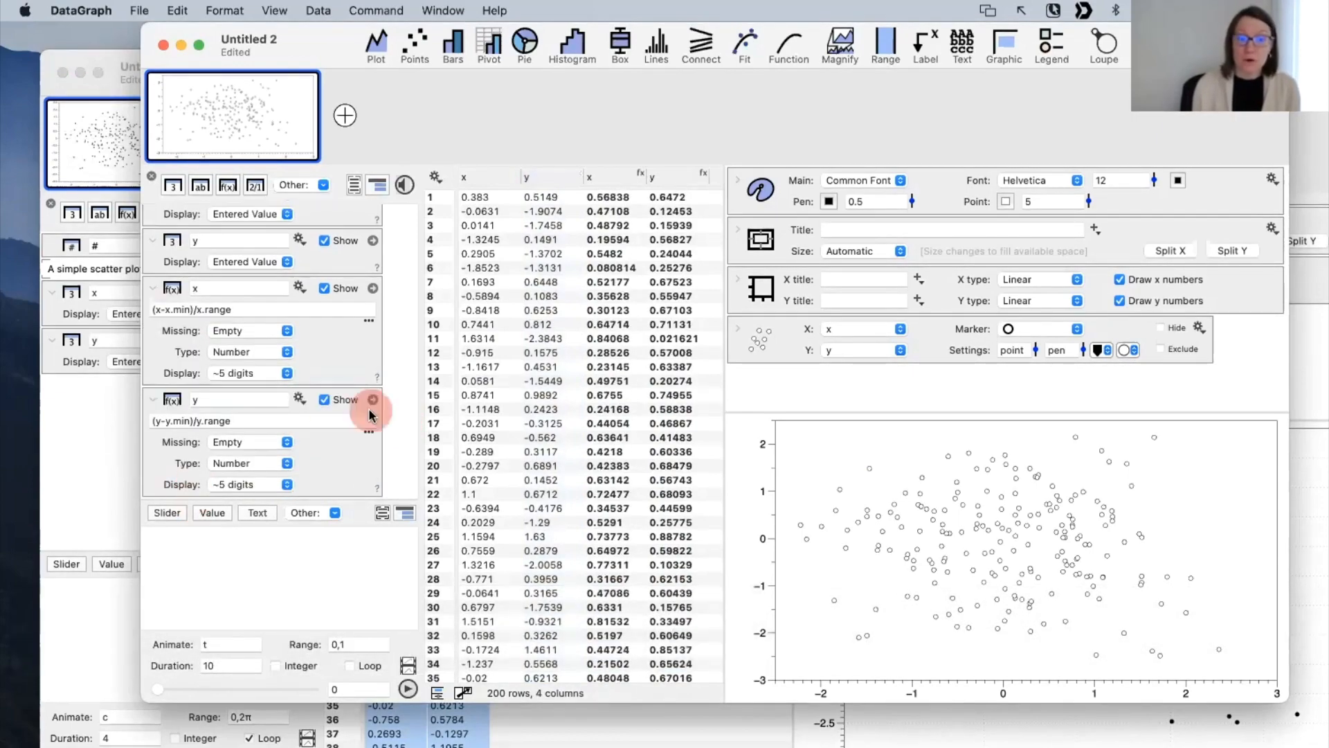
Step: Enlarge the Untitled 2 window and collapse the settings of all four x and y columns
{"action": "double_click", "coordinate": [335, 44]}
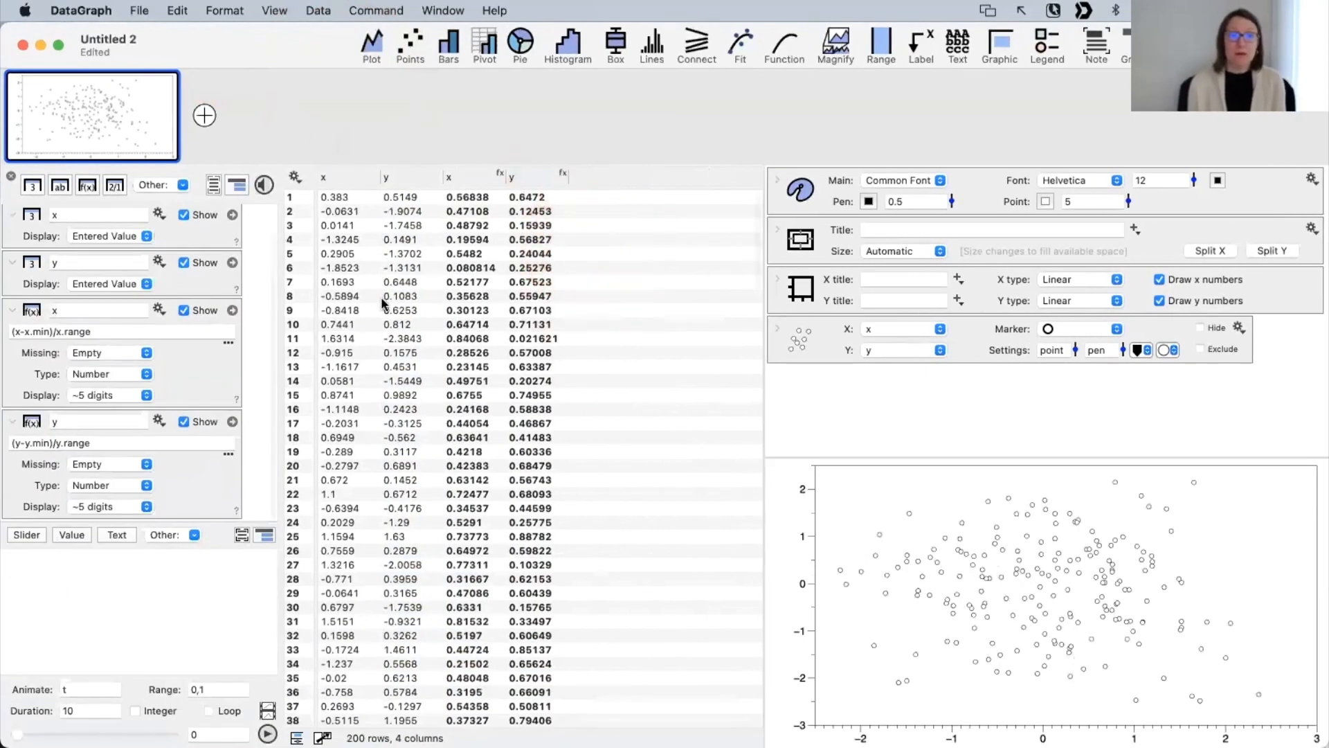
{"action": "scroll", "coordinate": [202, 302], "scroll_direction": "up", "scroll_amount": 1}
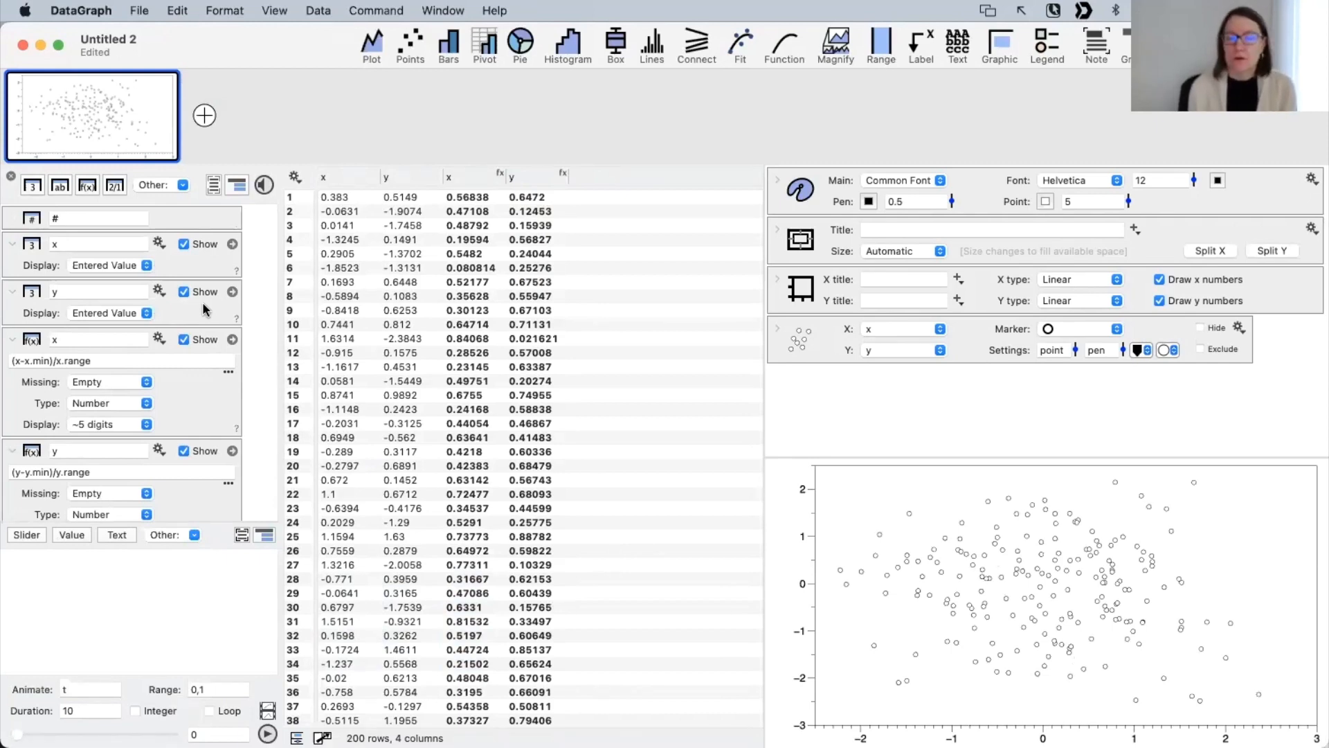
{"action": "left_click", "coordinate": [11, 340]}
{"action": "left_click", "coordinate": [12, 365]}
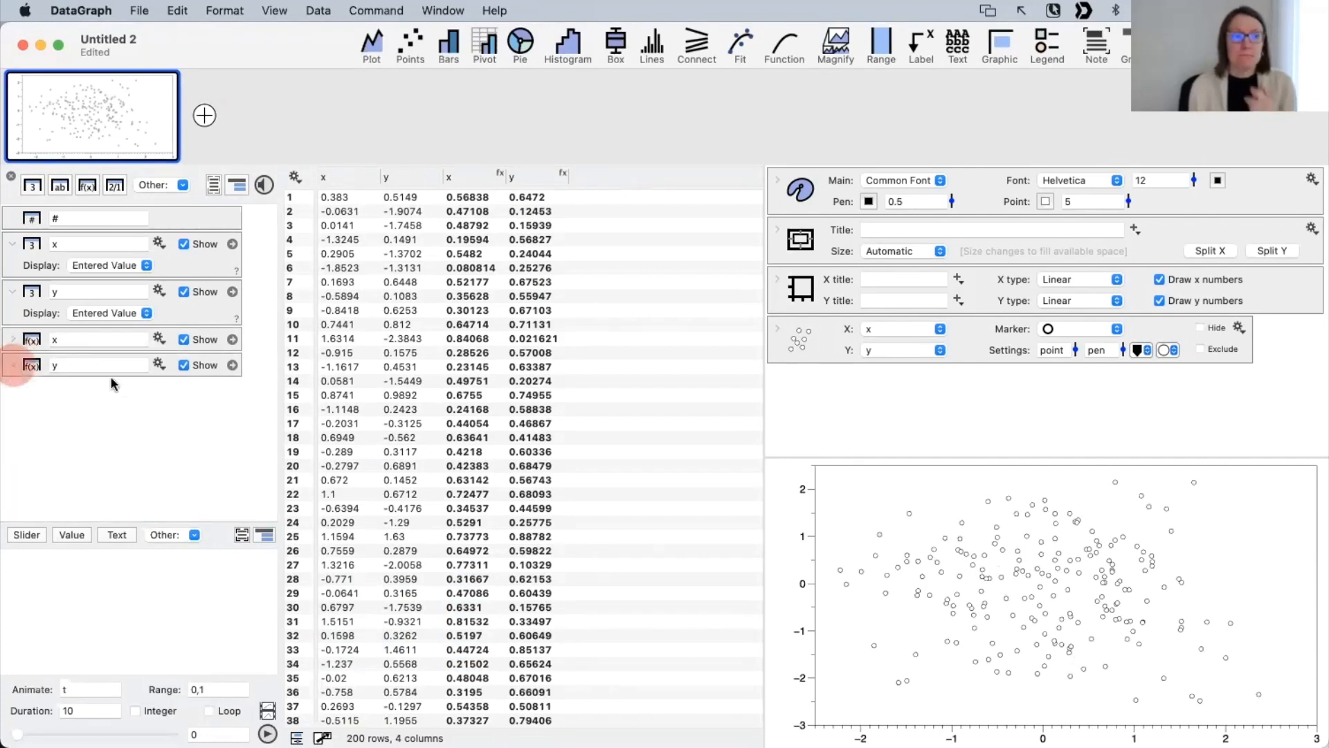
{"action": "left_click", "coordinate": [17, 295]}
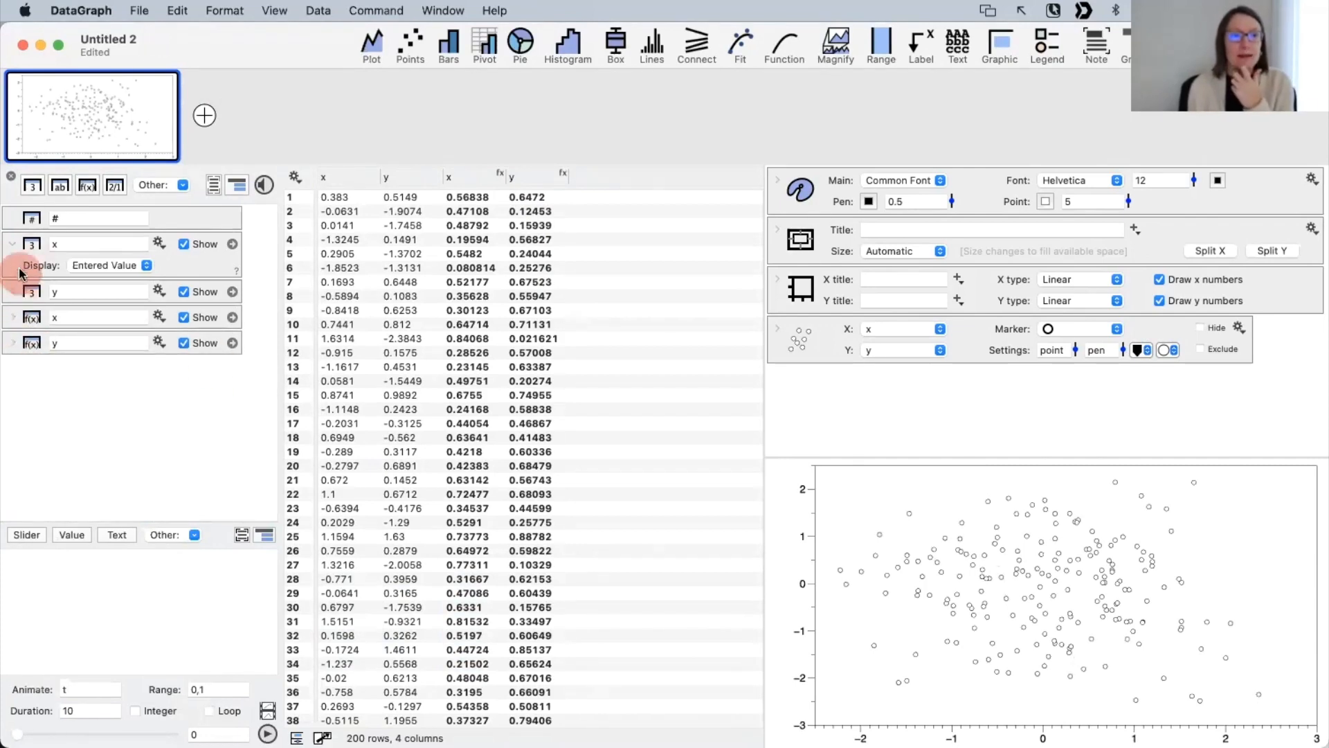
{"action": "left_click", "coordinate": [13, 243]}
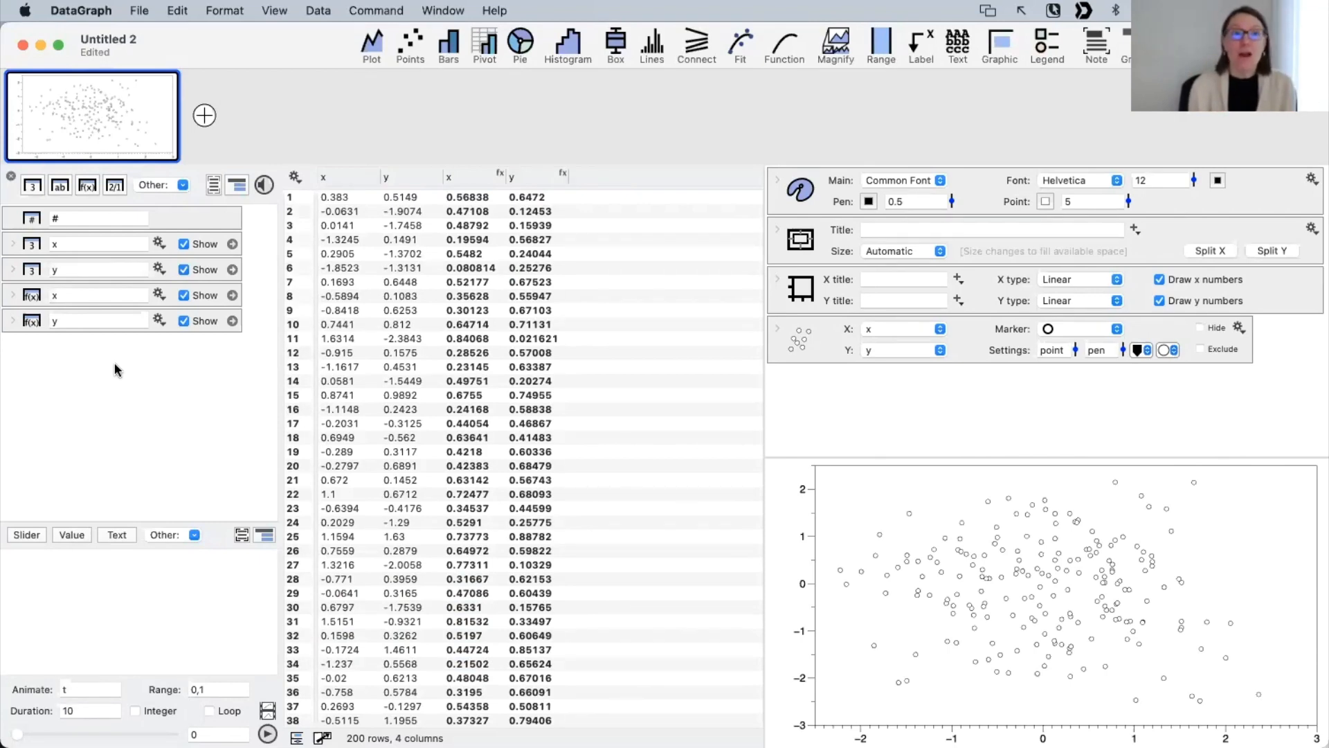
Step: Examine the identically named x and y columns in the table and in the Points command's X column choices
{"action": "left_click", "coordinate": [356, 178]}
{"action": "left_click", "coordinate": [475, 179]}
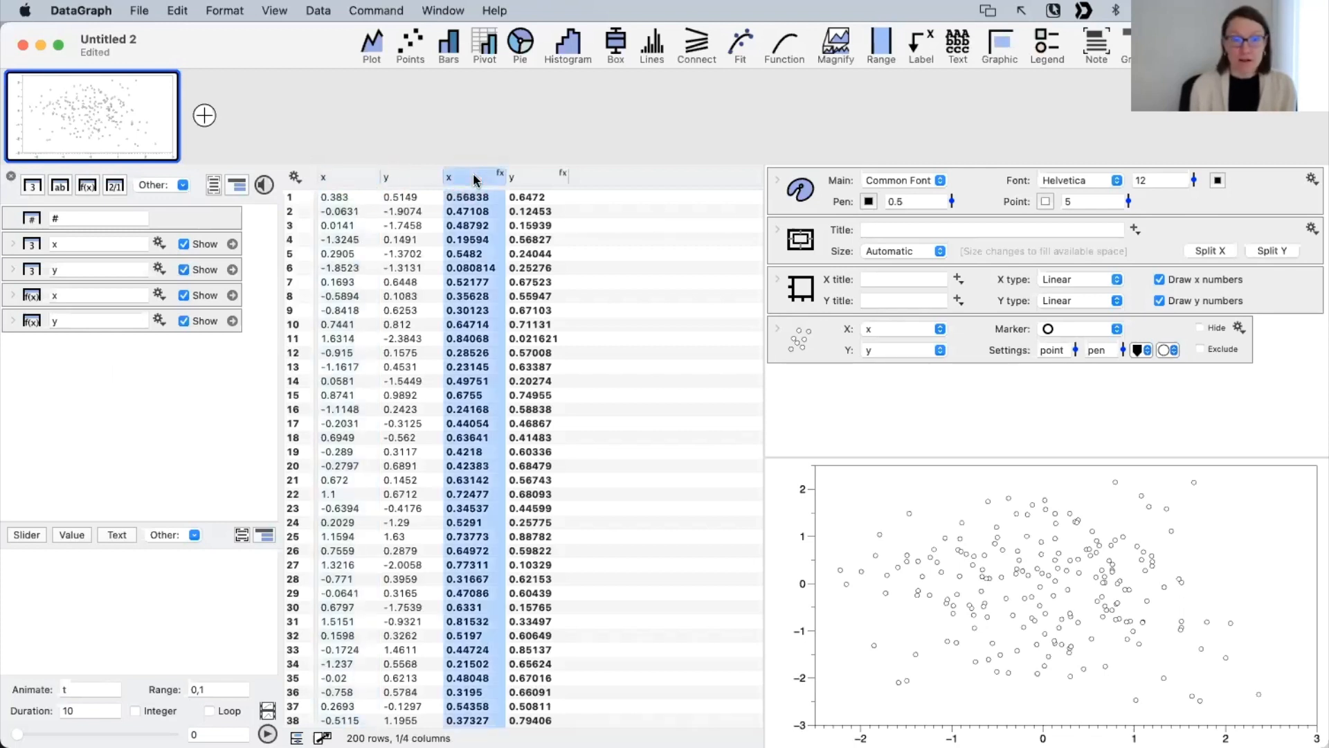
{"action": "left_click", "coordinate": [539, 177]}
{"action": "left_click", "coordinate": [411, 180]}
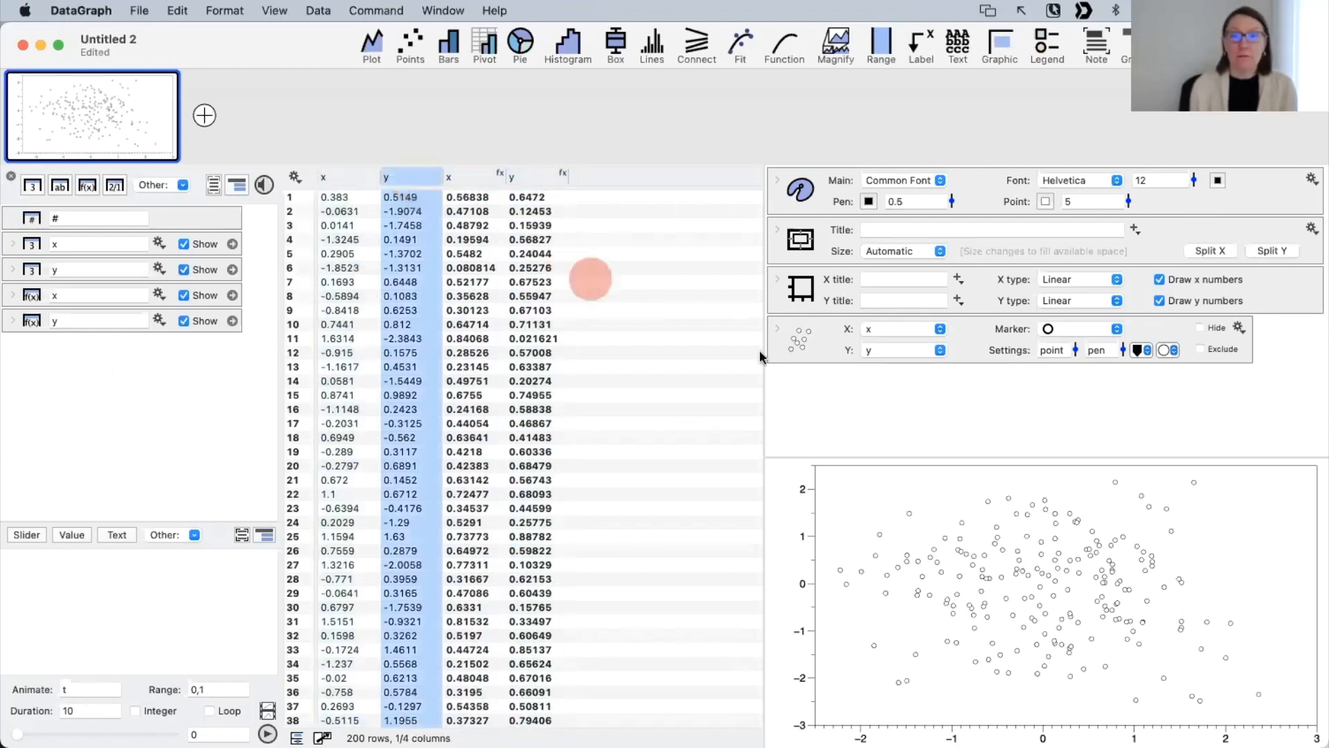
{"action": "left_click", "coordinate": [969, 354]}
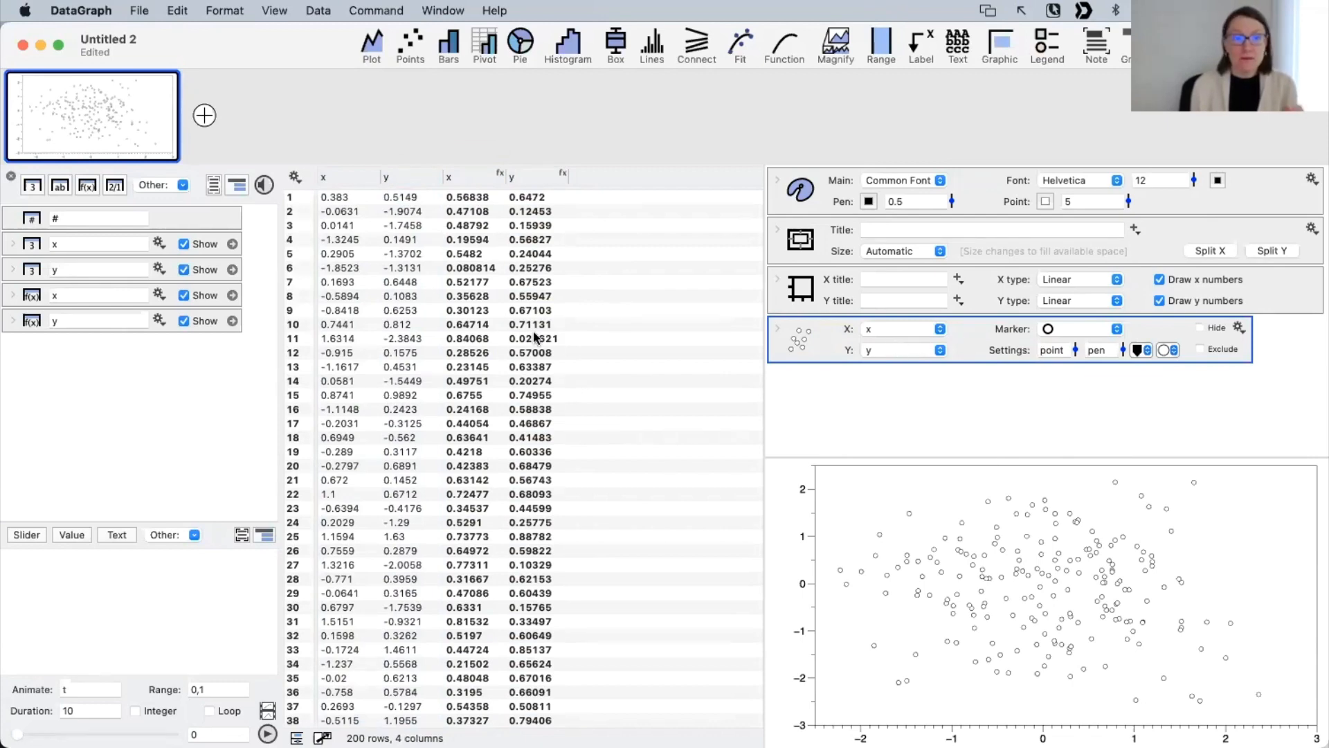
{"action": "left_click", "coordinate": [903, 329]}
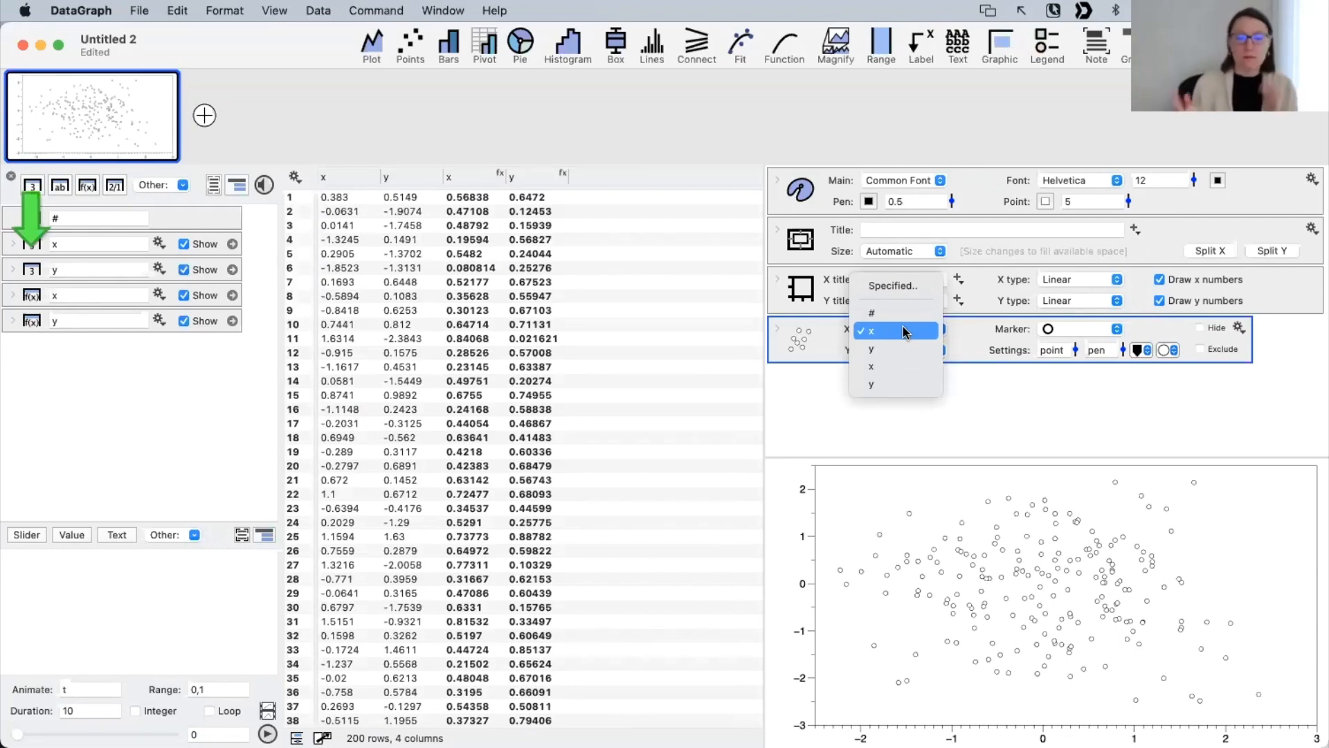
{"action": "left_click", "coordinate": [840, 454]}
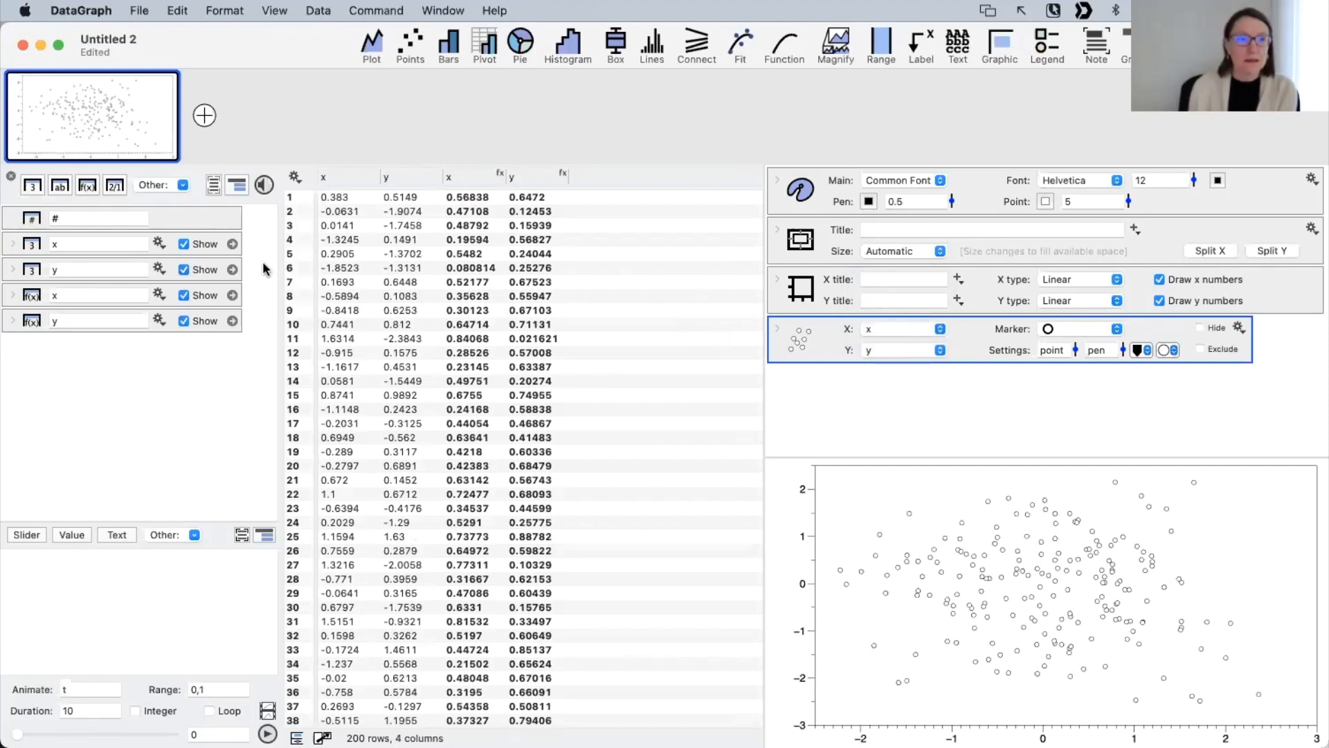
Step: Put the original x and y number columns in one group and the scaled x and y expression columns in another
{"action": "left_click_drag", "start_coordinate": [262, 272], "coordinate": [214, 238]}
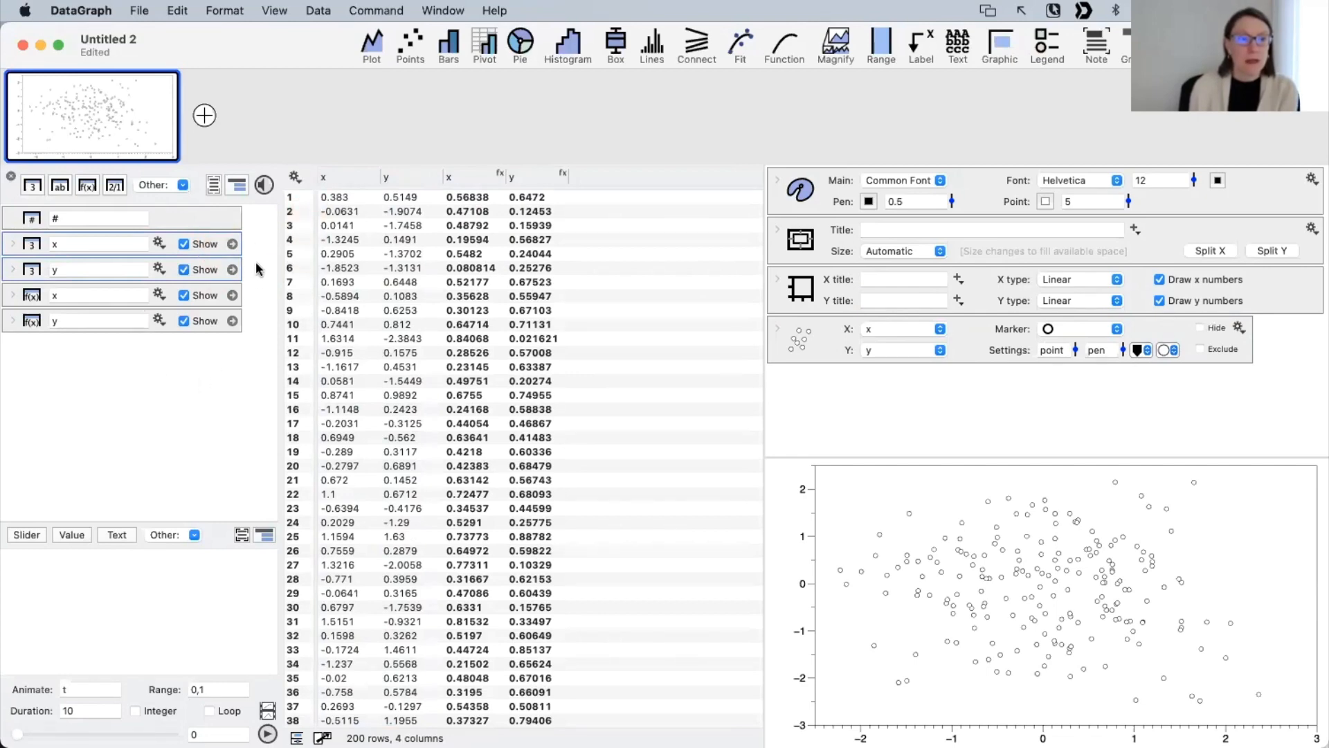
{"action": "left_click", "coordinate": [237, 184]}
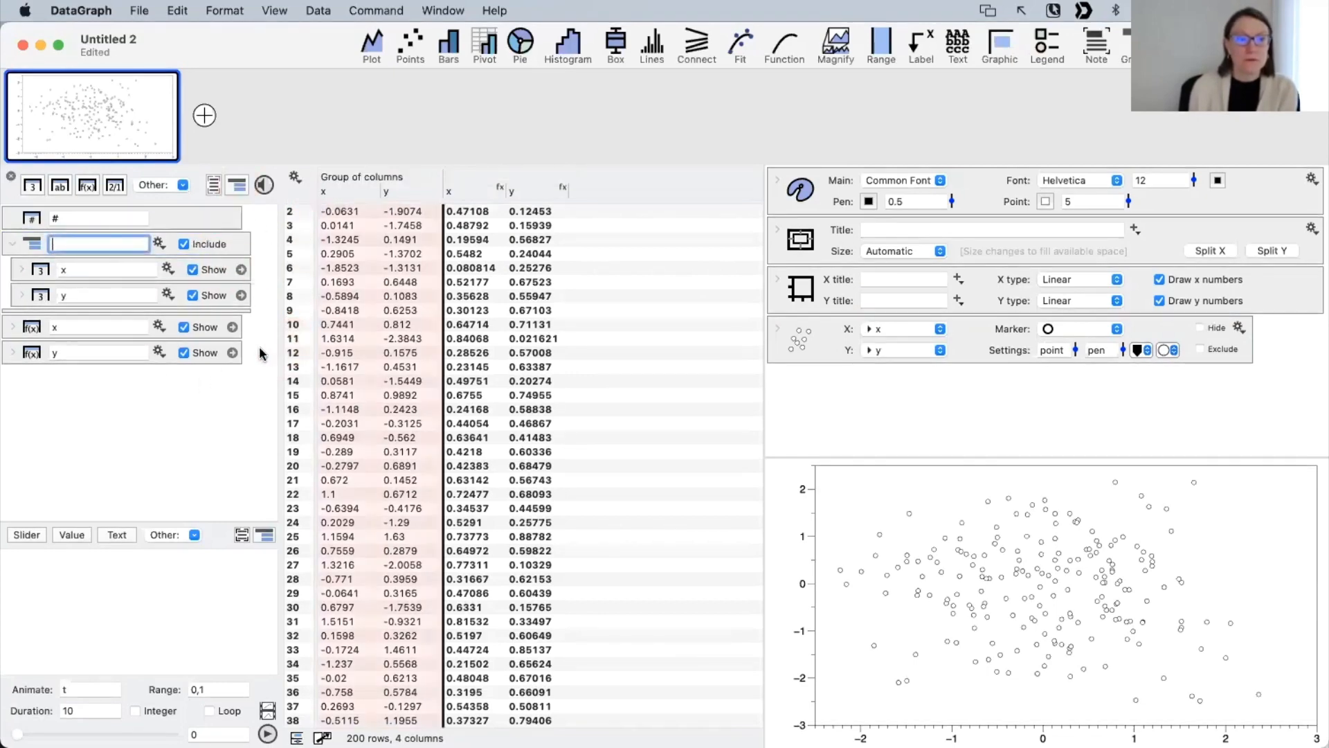
{"action": "left_click_drag", "start_coordinate": [262, 354], "coordinate": [207, 320]}
{"action": "left_click", "coordinate": [237, 185]}
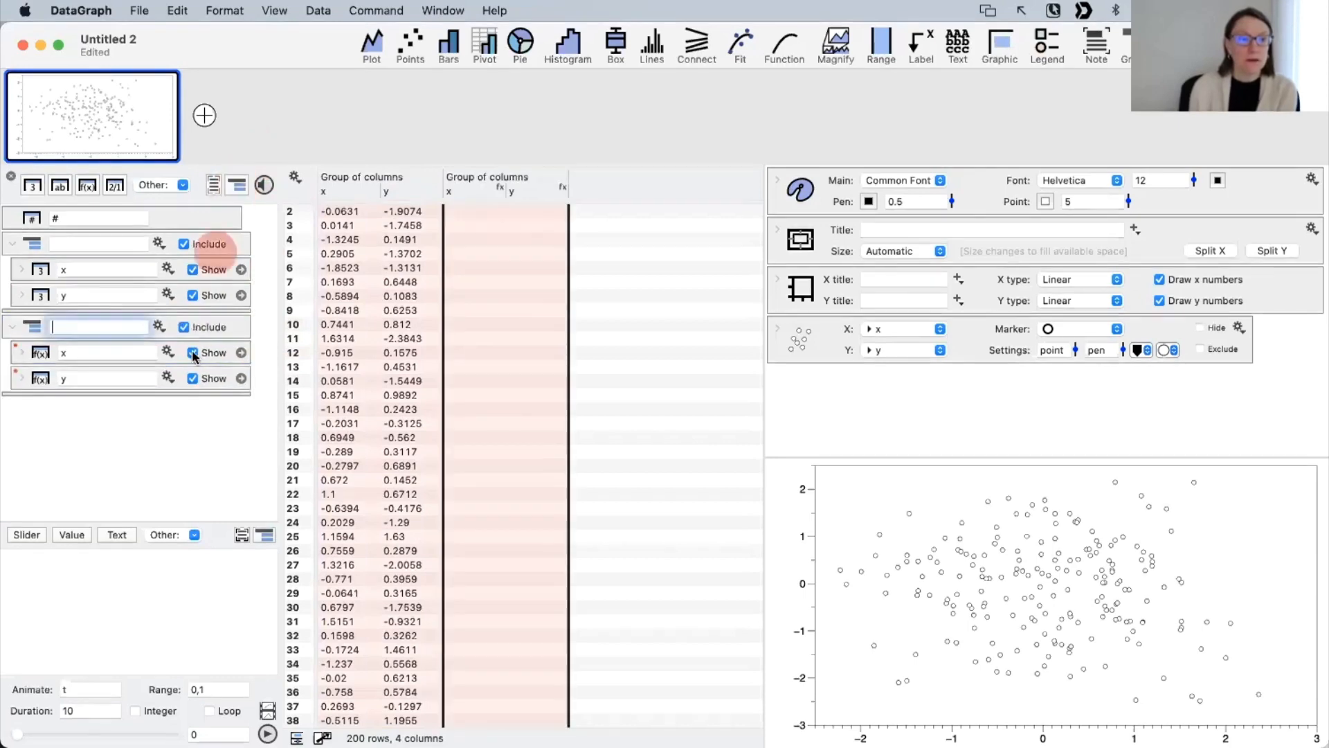
Step: Undo the grouping of the original x and y columns and of the scaled x and y columns
{"action": "left_click", "coordinate": [103, 454]}
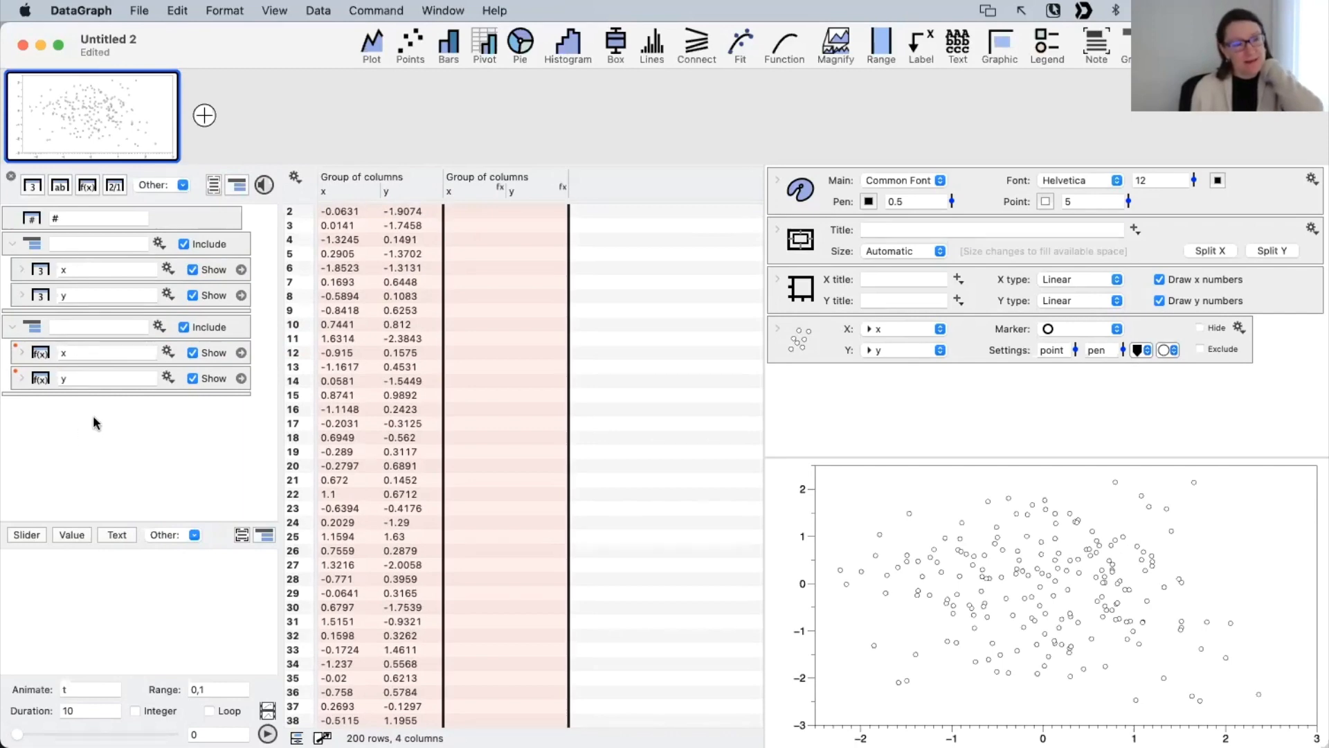
{"action": "key", "text": "super+z"}
{"action": "key", "text": "super+z"}
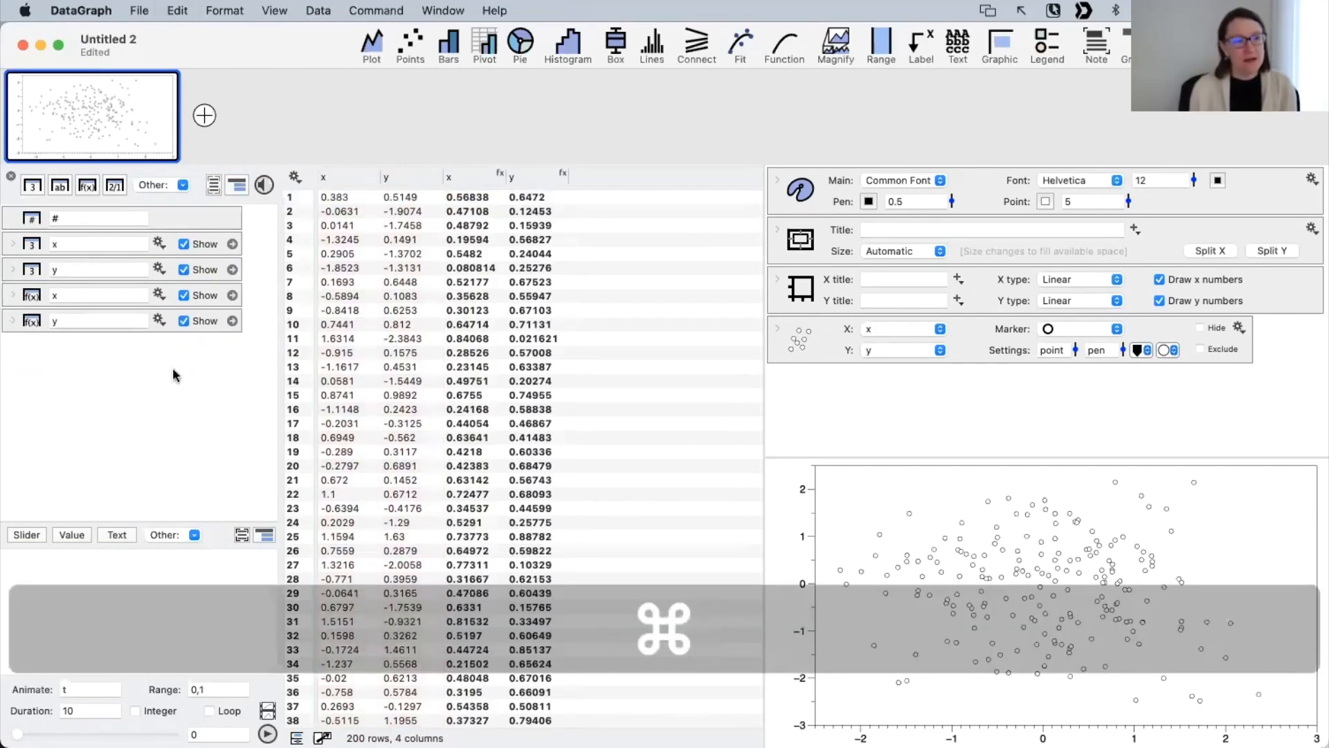
Step: Put only the scaled x and y expression columns in a group
{"action": "left_click", "coordinate": [357, 182]}
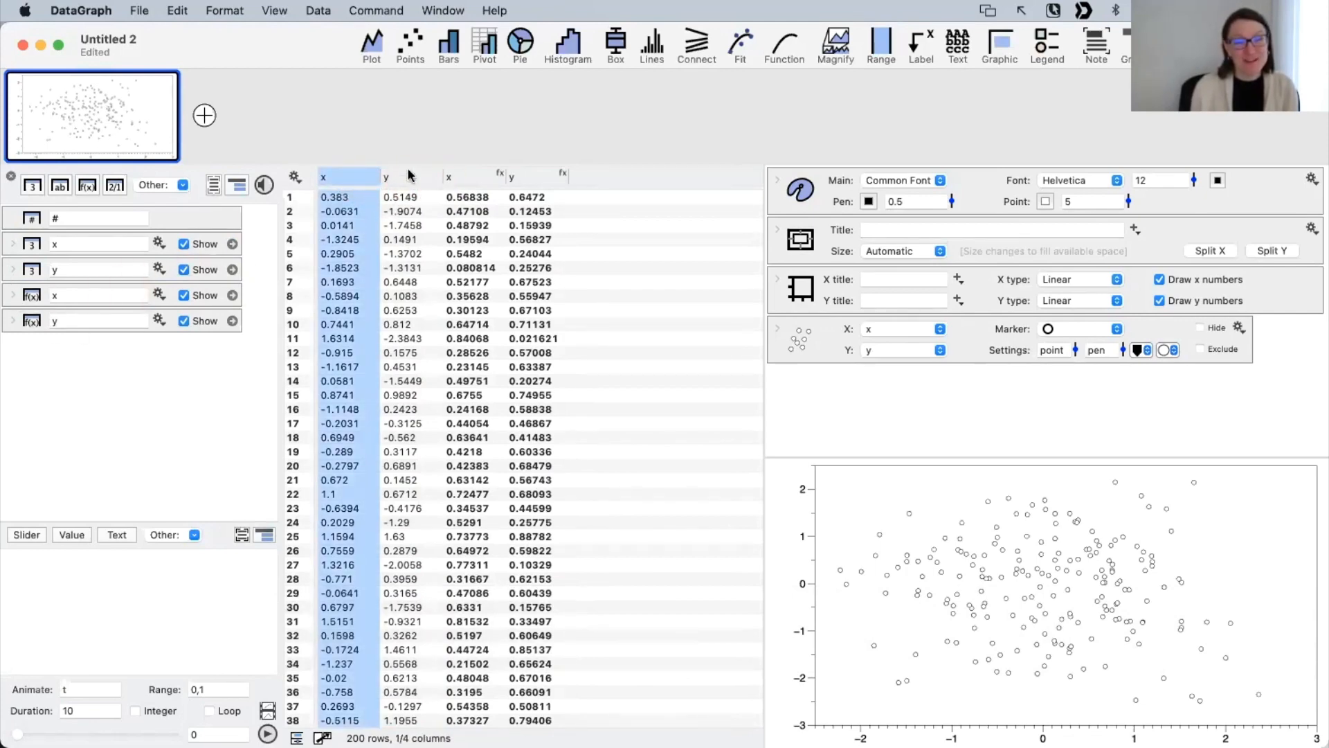
{"action": "left_click", "coordinate": [249, 321]}
{"action": "left_click", "coordinate": [225, 297]}
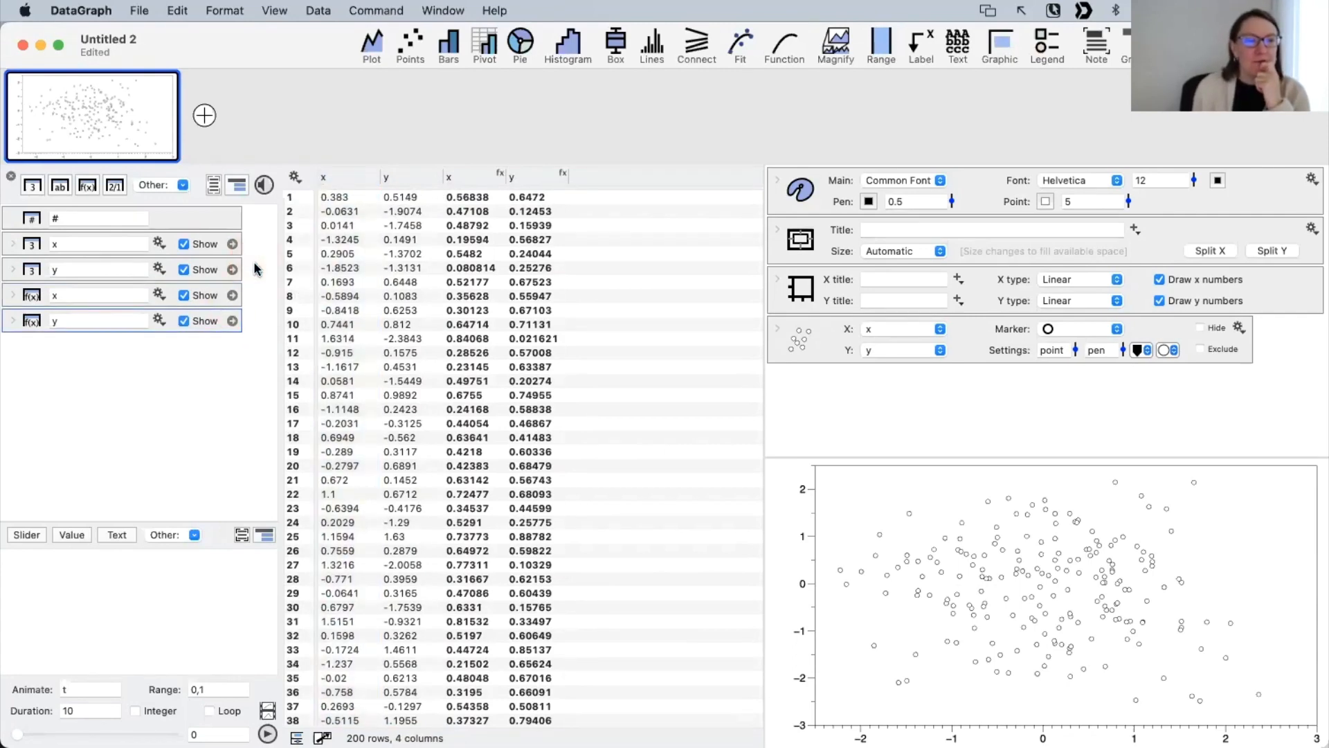
{"action": "left_click", "coordinate": [221, 247]}
{"action": "left_click", "coordinate": [239, 185]}
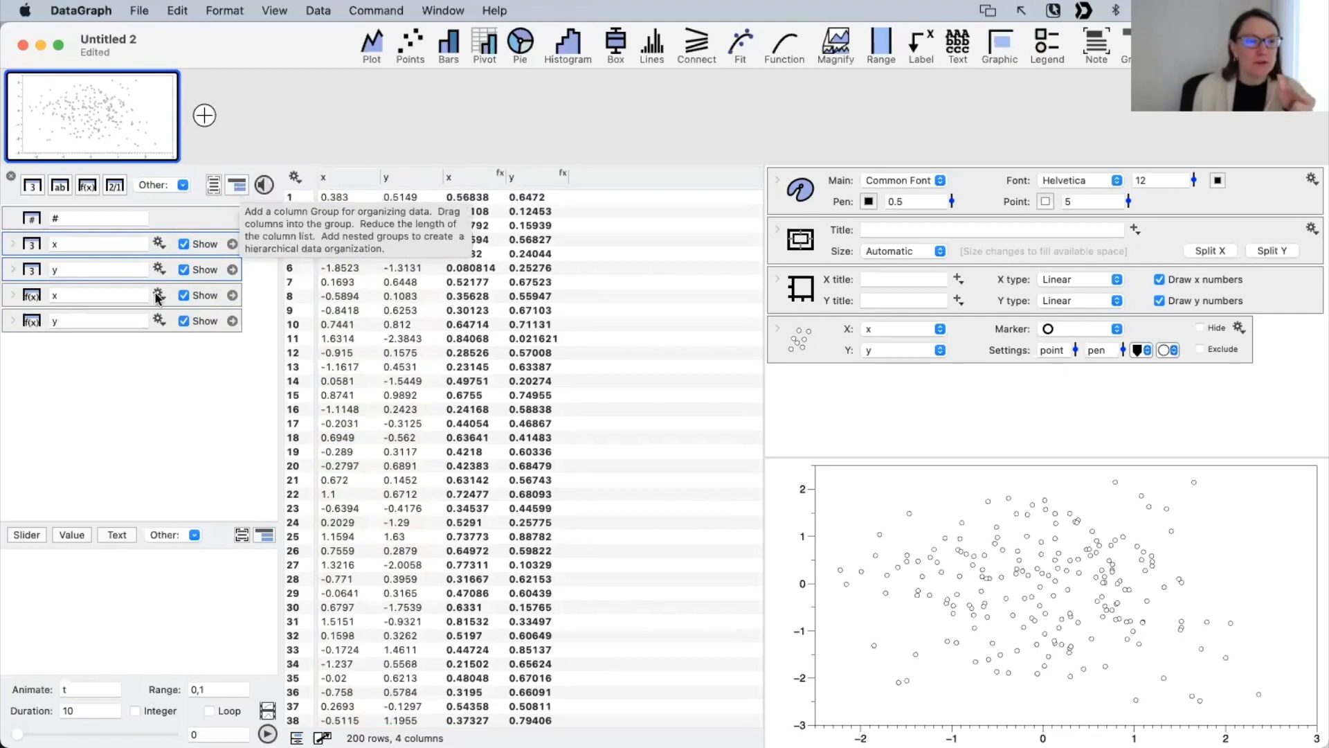
{"action": "left_click", "coordinate": [240, 319]}
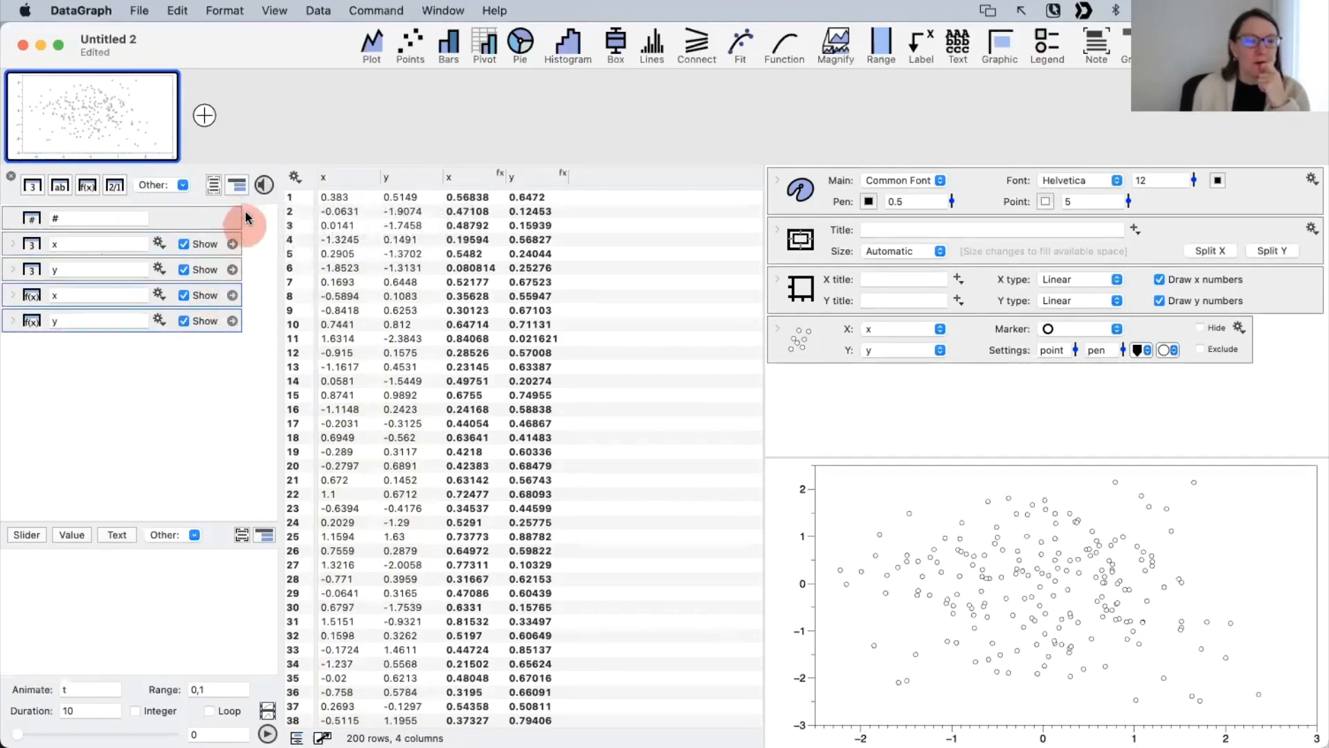
{"action": "left_click", "coordinate": [236, 185]}
{"action": "left_click", "coordinate": [180, 450]}
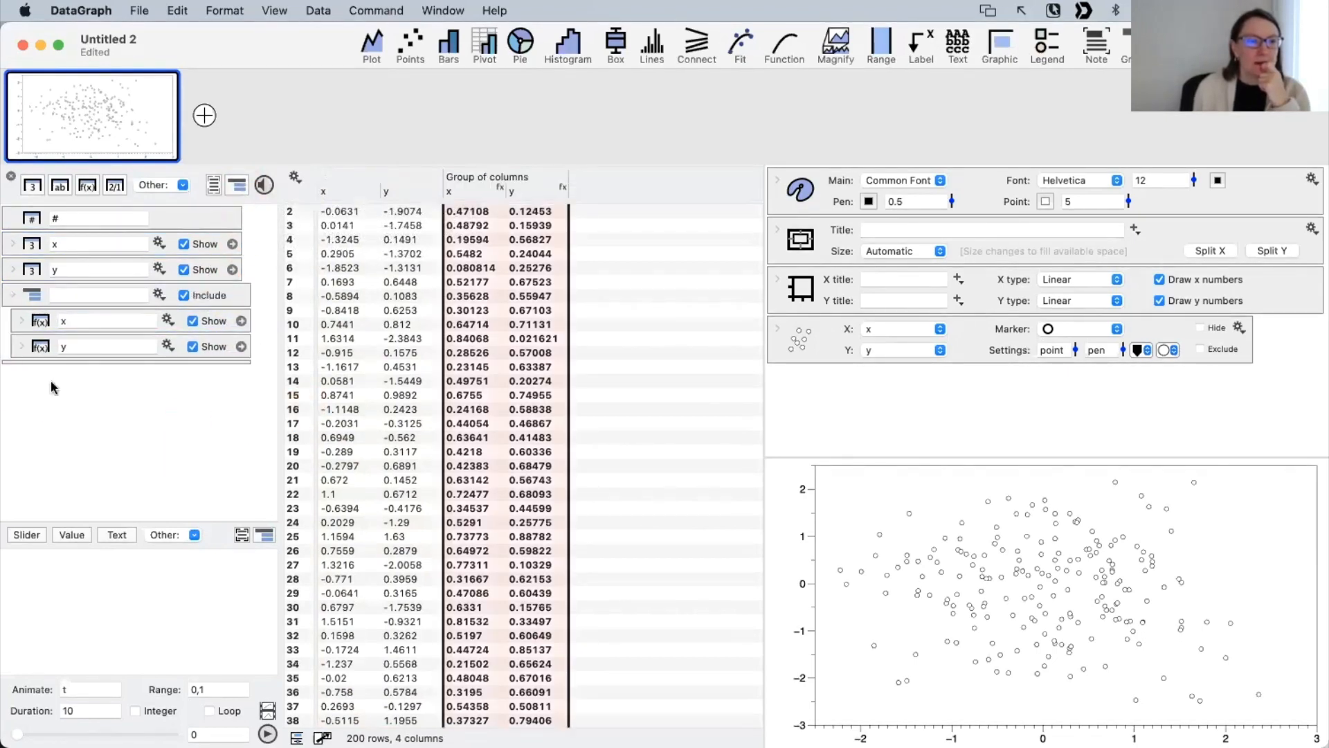
Step: Compare the original and grouped x and y columns in the table, and name the group of expression columns Scaled
{"action": "left_click", "coordinate": [59, 298]}
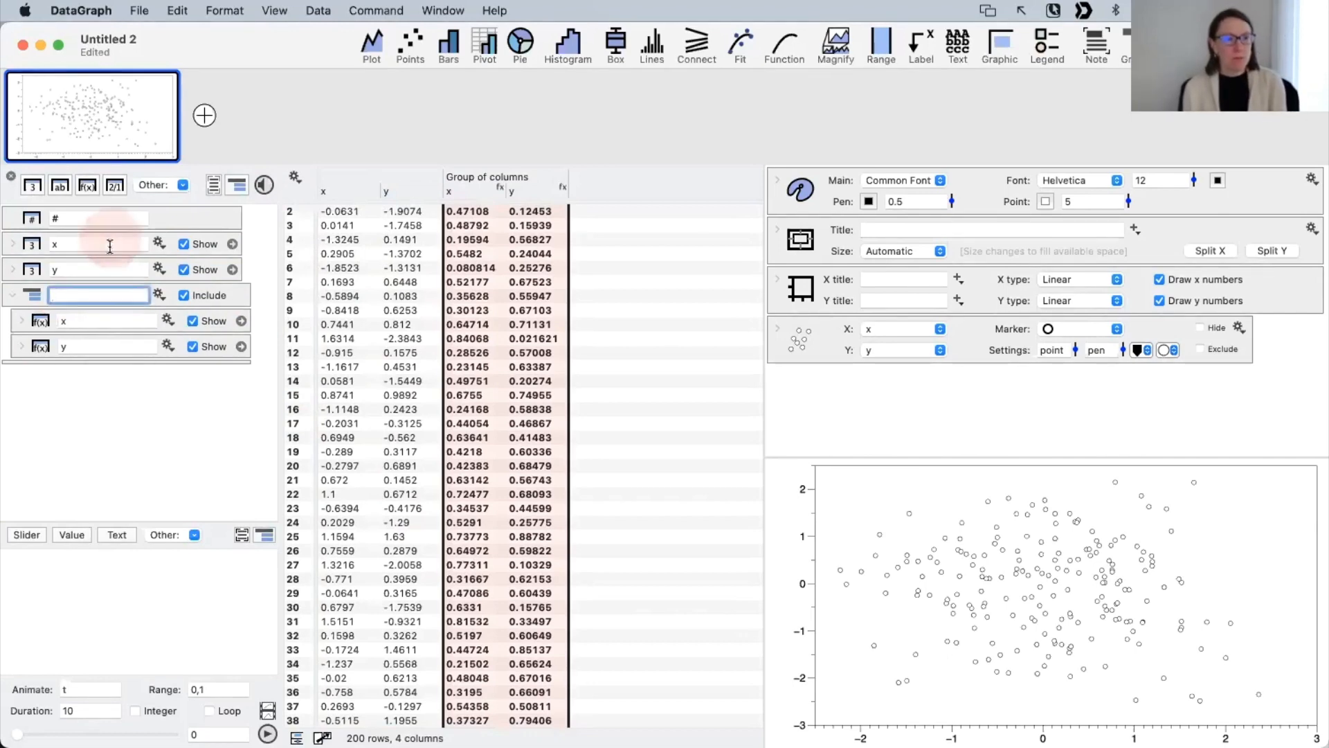
{"action": "left_click_drag", "start_coordinate": [249, 265], "coordinate": [209, 245]}
{"action": "left_click", "coordinate": [351, 190]}
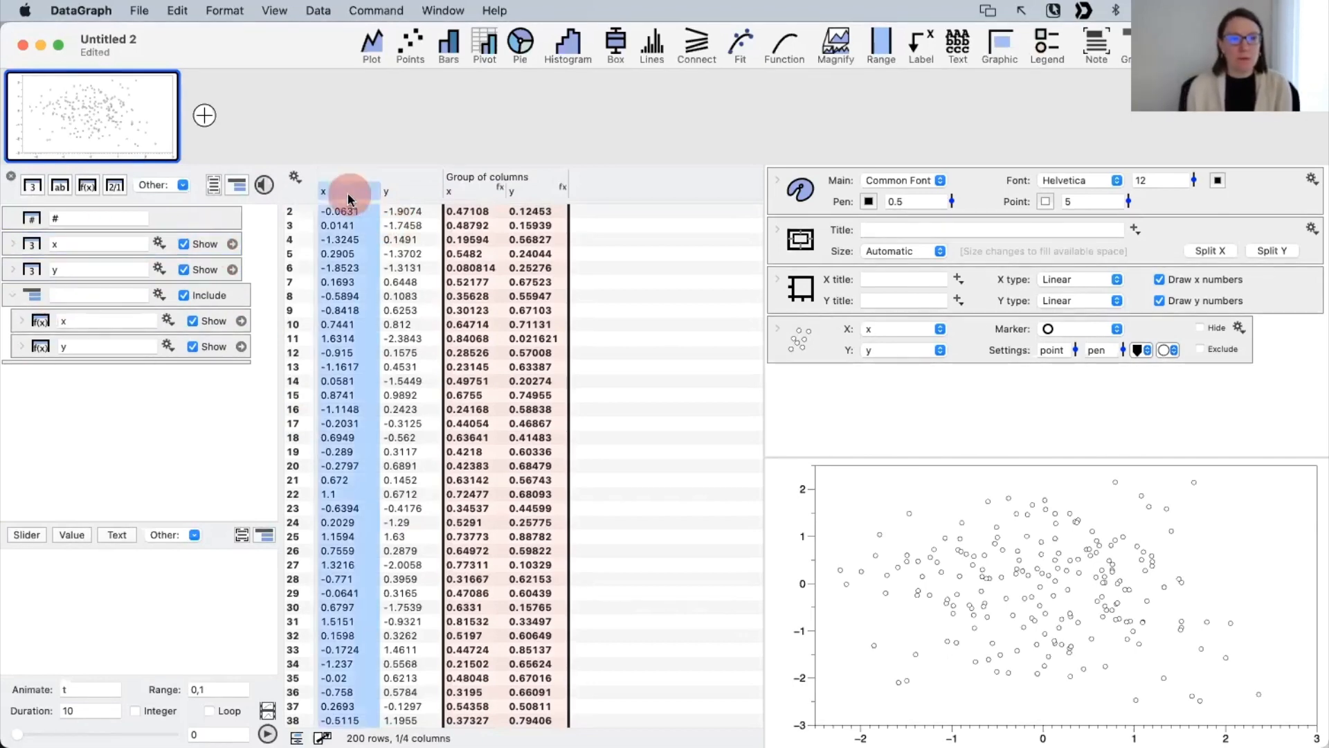
{"action": "left_click", "coordinate": [421, 186]}
{"action": "left_click", "coordinate": [481, 196]}
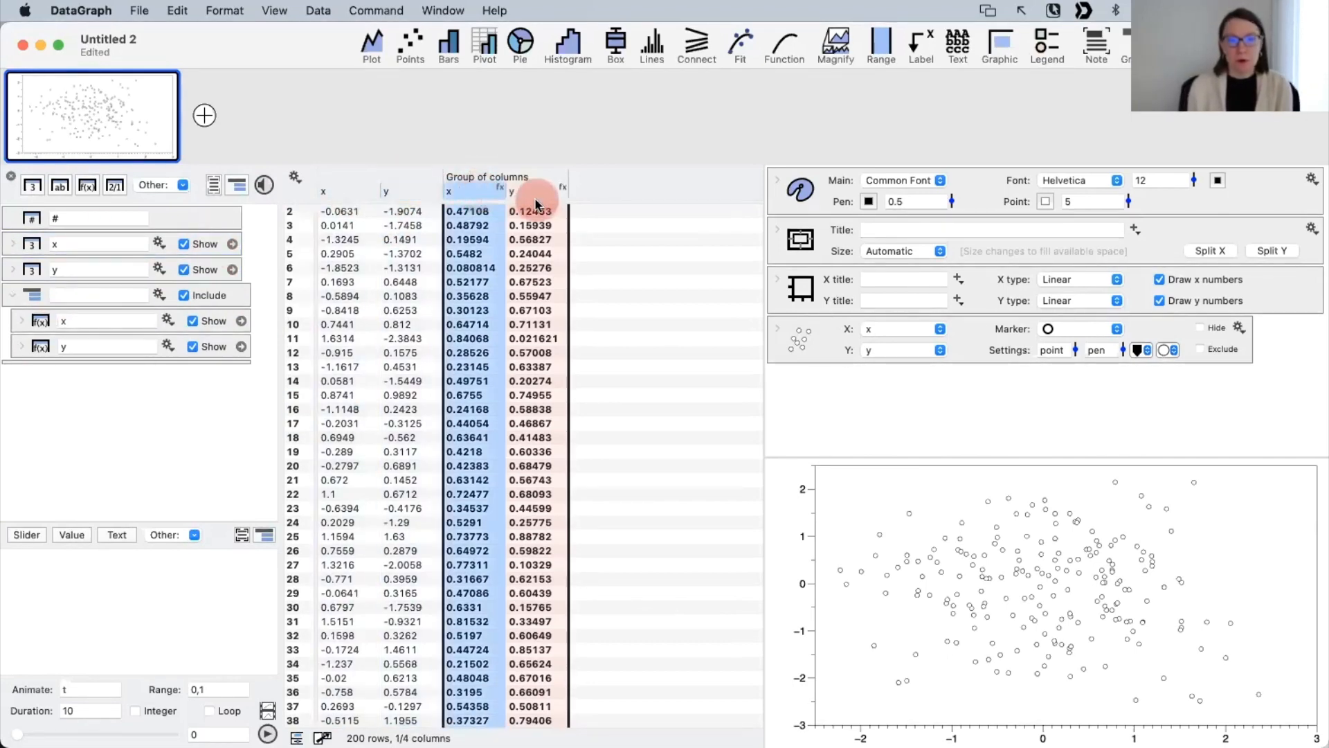
{"action": "left_click", "coordinate": [62, 298]}
{"action": "type", "text": "Scaled"}
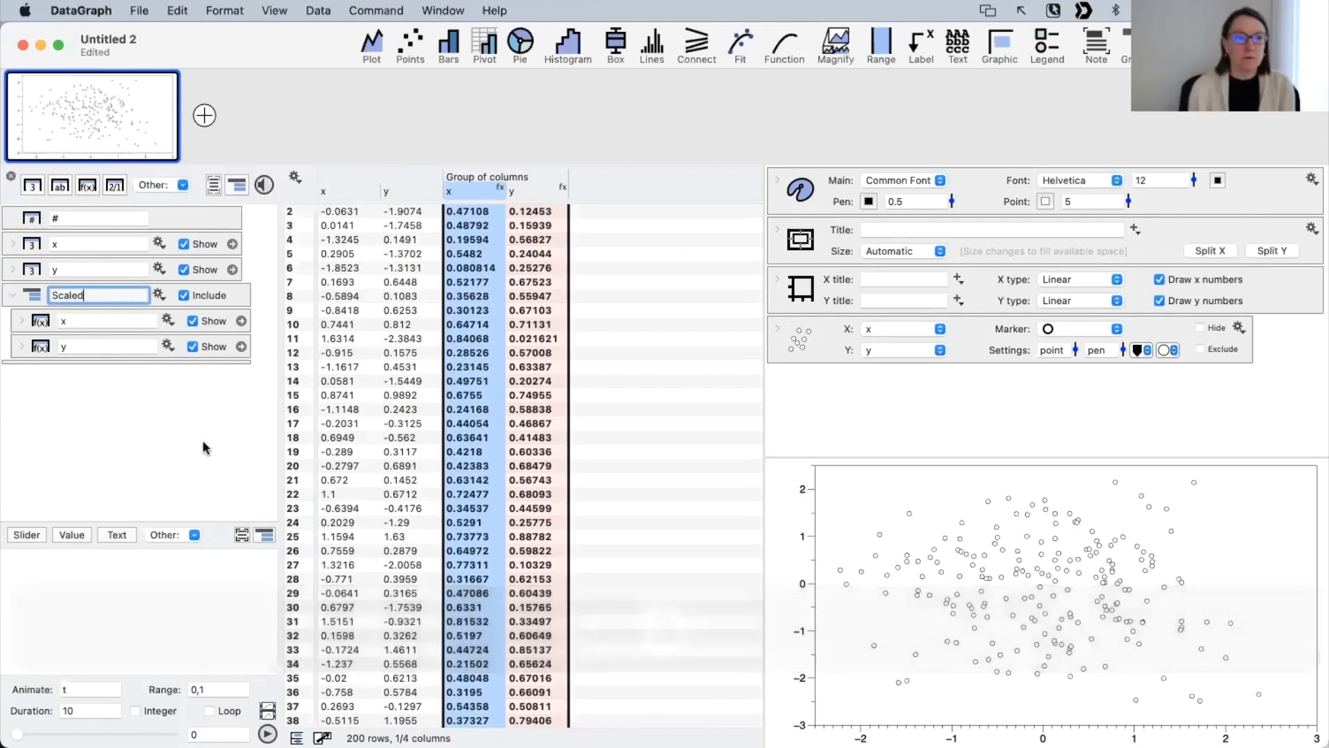
{"action": "key", "text": "Return"}
Step: Try assigning the Scaled group's x and y columns to the Points command
{"action": "left_click", "coordinate": [827, 345]}
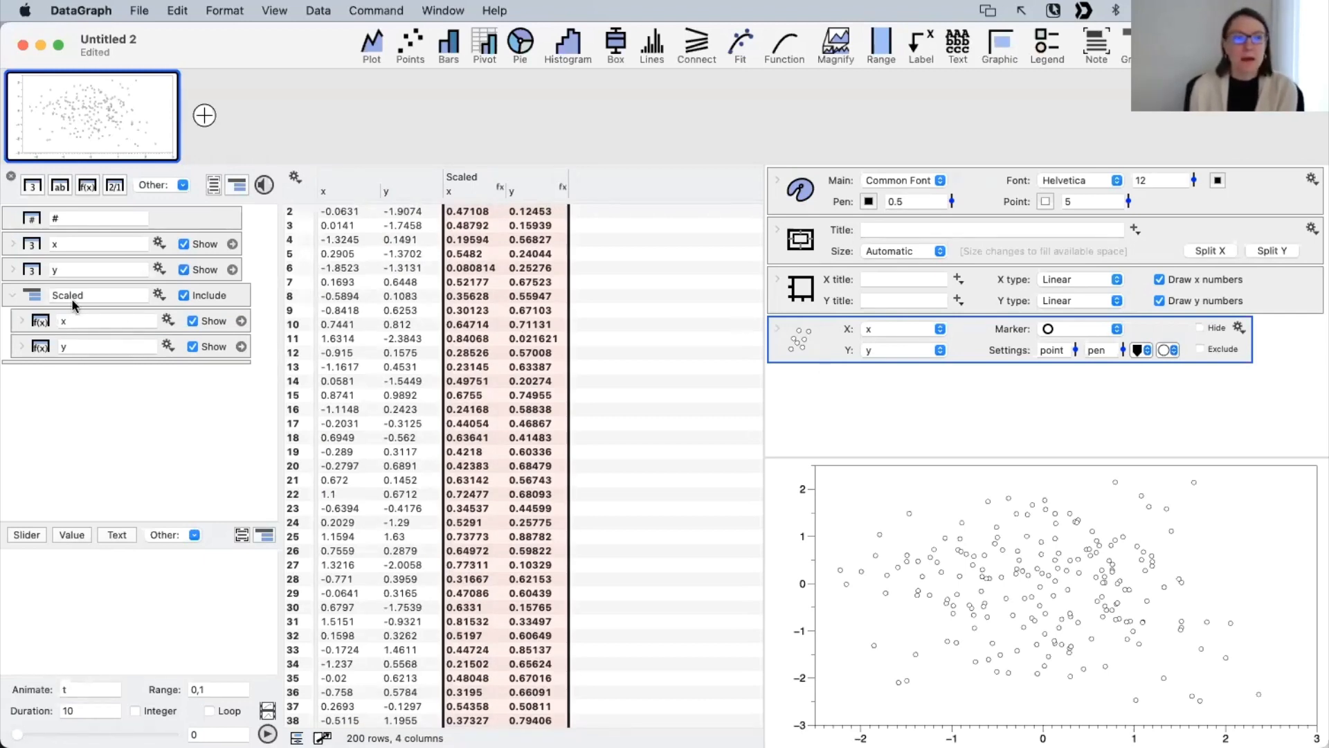
{"action": "left_click", "coordinate": [31, 295]}
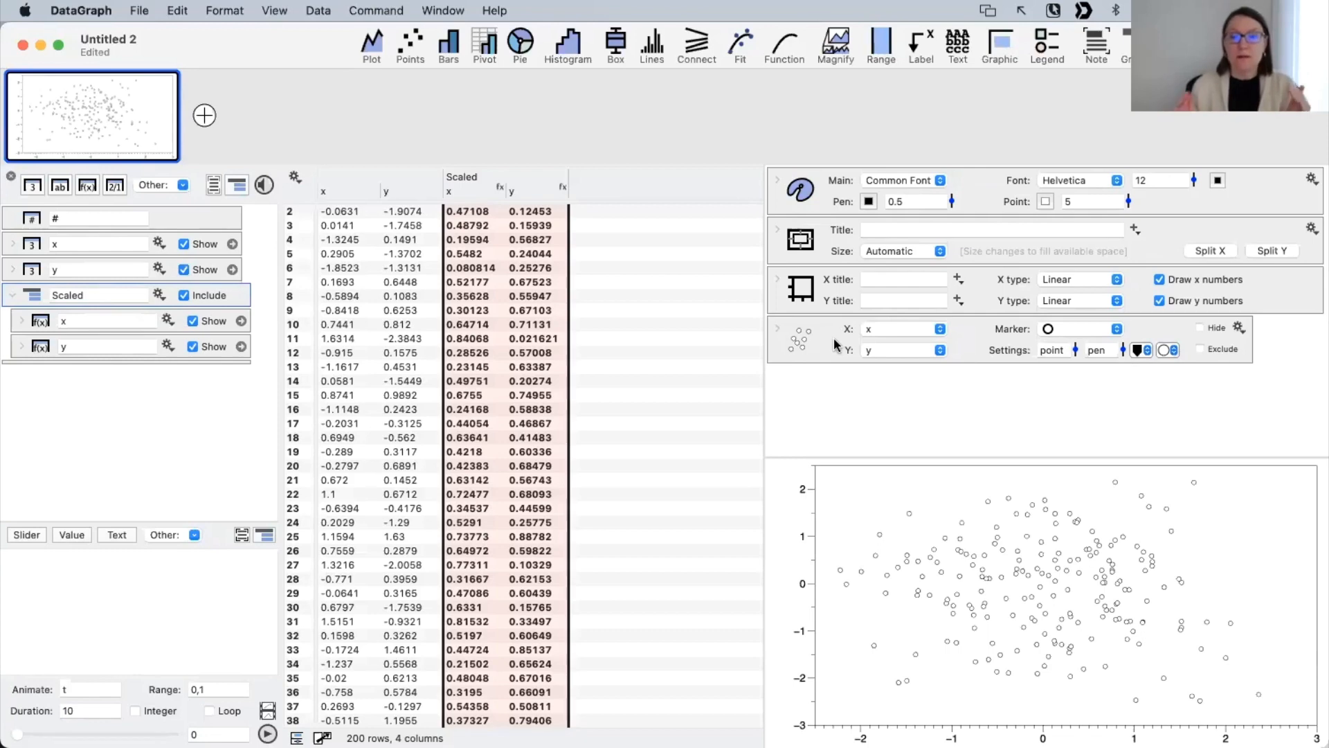
{"action": "left_click", "coordinate": [30, 296]}
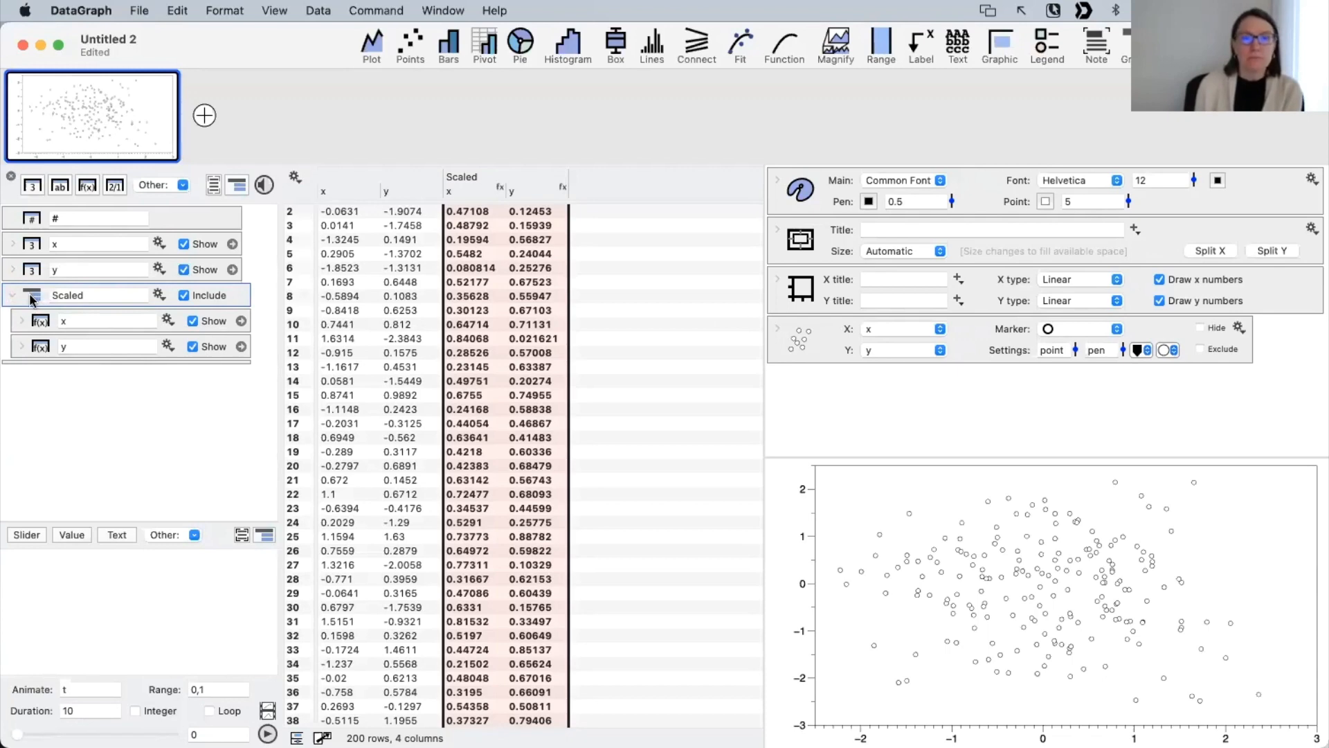
{"action": "left_click_drag", "start_coordinate": [29, 299], "coordinate": [794, 331]}
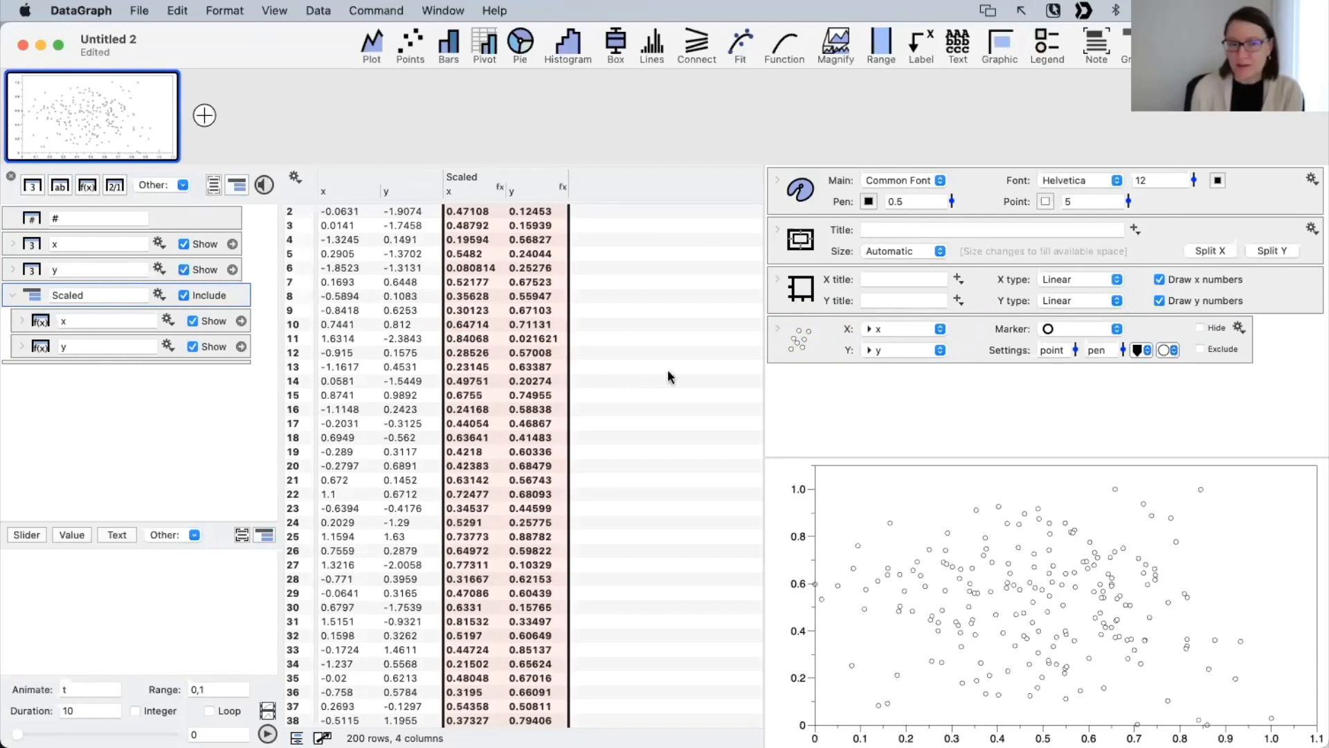
Step: Set the Points marker to a filled circle, and undo that change together with the column assignment
{"action": "left_click", "coordinate": [1070, 331]}
{"action": "left_click", "coordinate": [1068, 353]}
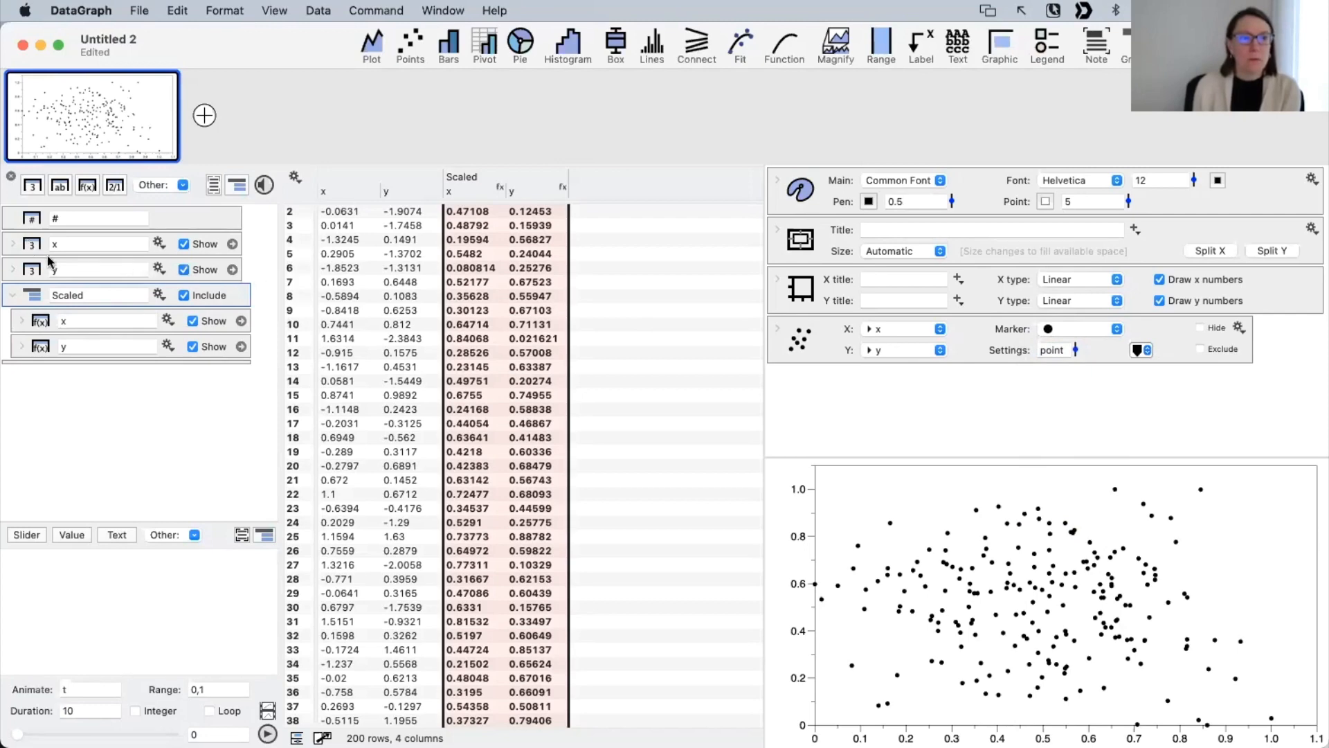
{"action": "key", "text": "super+z"}
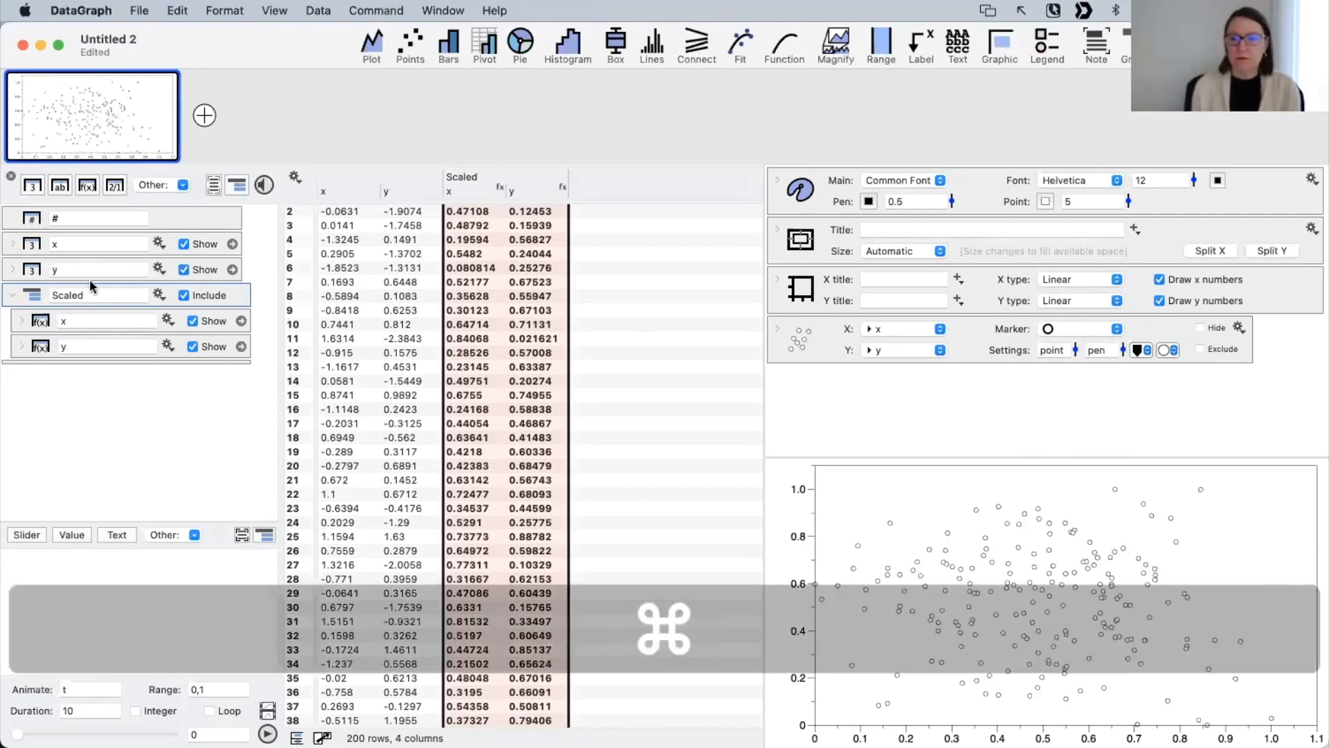
Step: Set the marker of the Points command to a filled circle
{"action": "left_click", "coordinate": [1070, 329]}
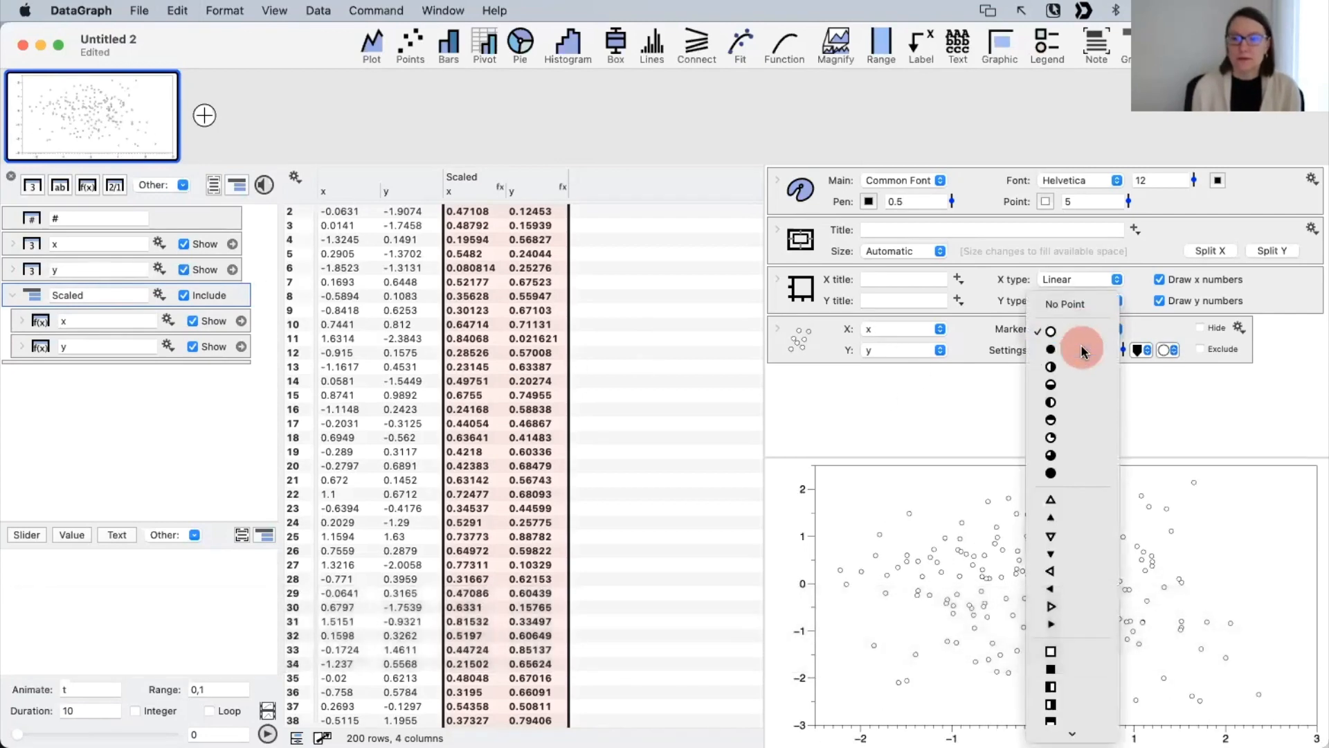
{"action": "left_click", "coordinate": [1077, 347]}
{"action": "left_click", "coordinate": [717, 378]}
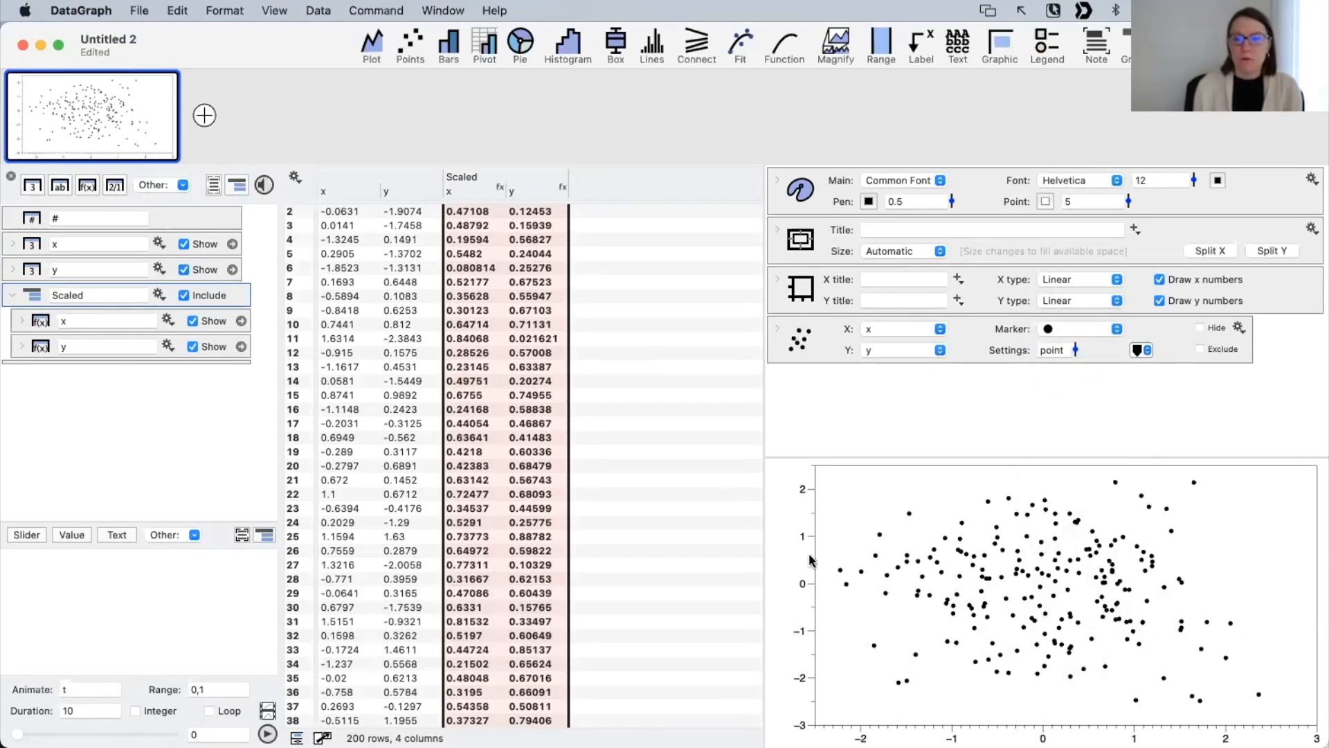
Step: Set the graph's font size to 18 and assign the Scaled group's x and y columns to the Points command
{"action": "left_click_drag", "start_coordinate": [1195, 182], "coordinate": [1191, 170]}
{"action": "left_click", "coordinate": [884, 610]}
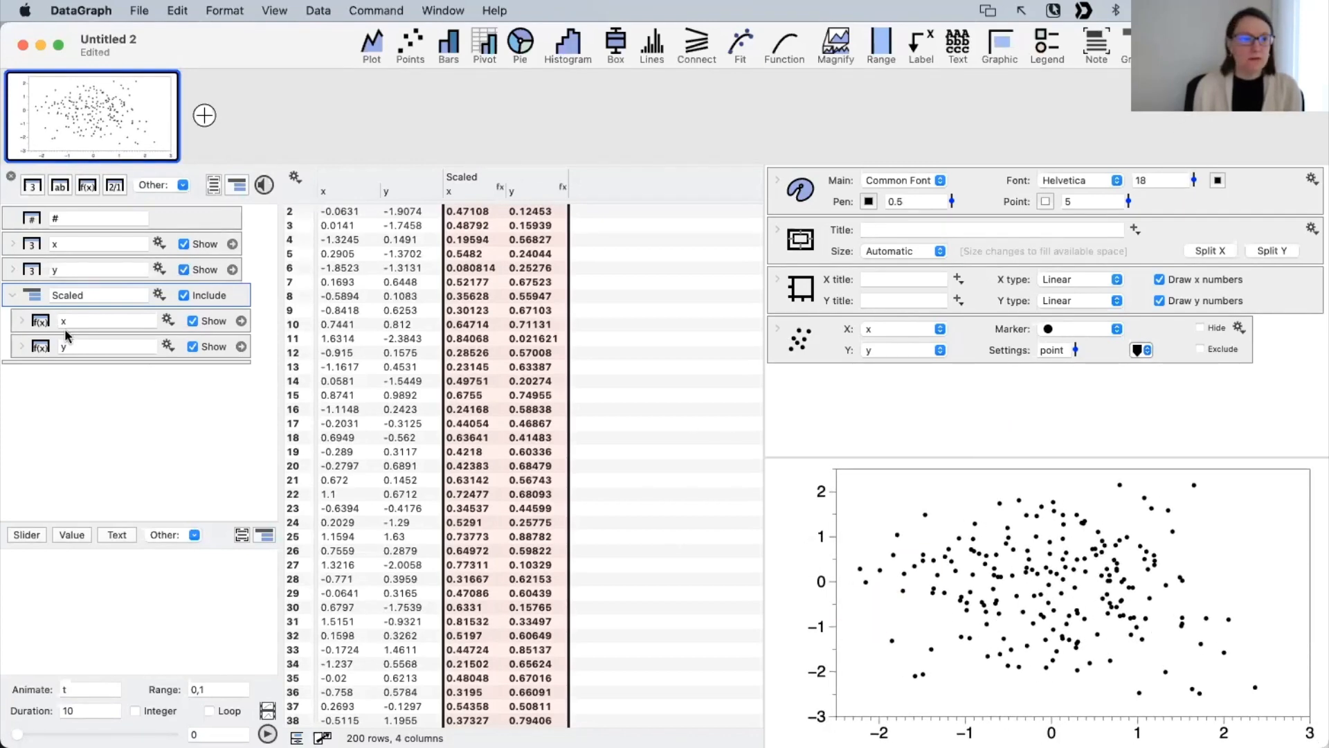
{"action": "left_click_drag", "start_coordinate": [31, 298], "coordinate": [816, 347]}
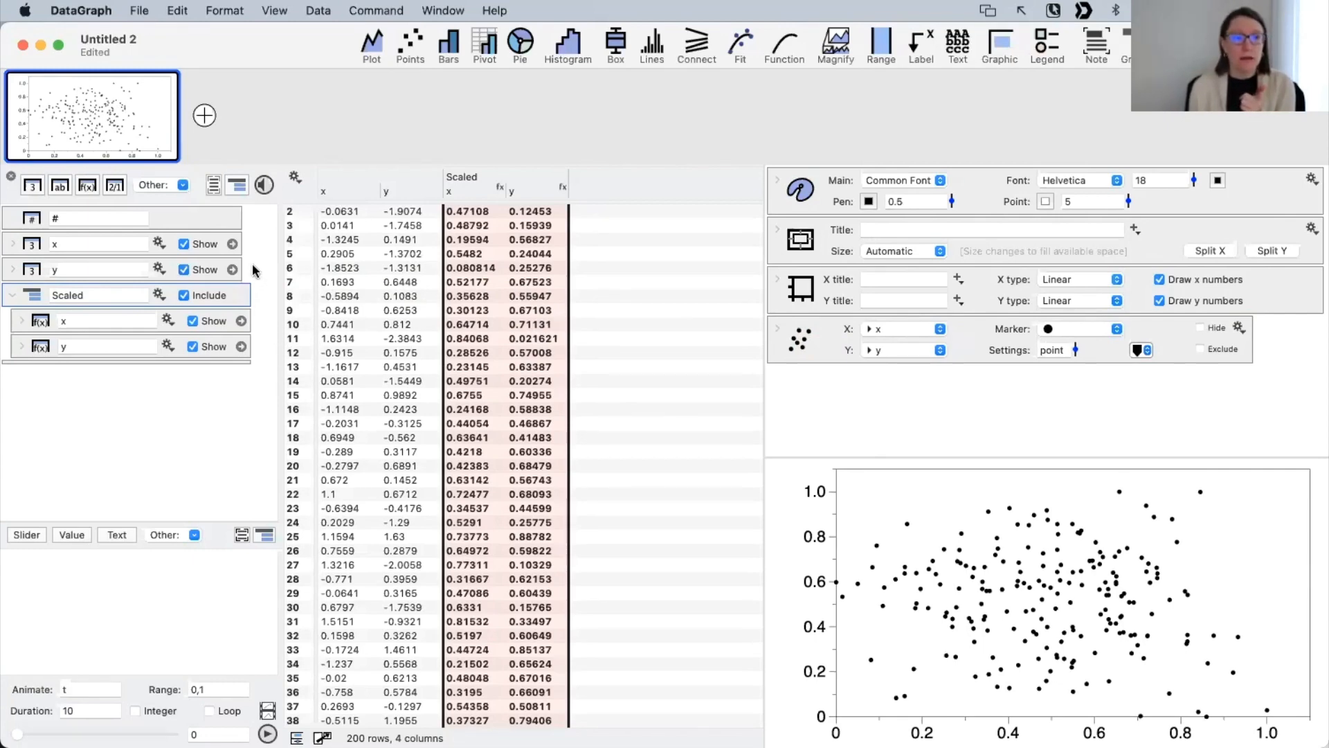
Step: Put the original x and y number columns in a group and name the group data
{"action": "left_click_drag", "start_coordinate": [253, 268], "coordinate": [233, 240]}
{"action": "left_click", "coordinate": [240, 185]}
{"action": "left_click", "coordinate": [258, 324]}
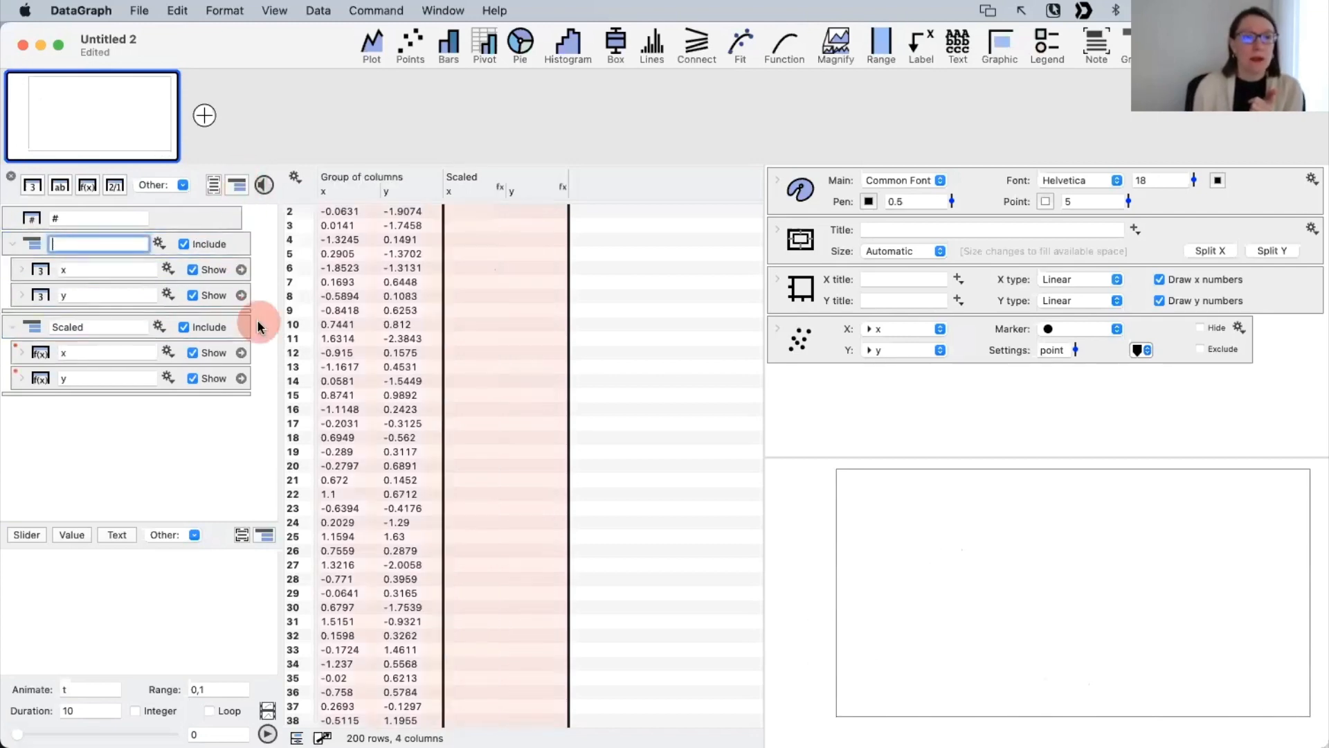
{"action": "left_click", "coordinate": [36, 322]}
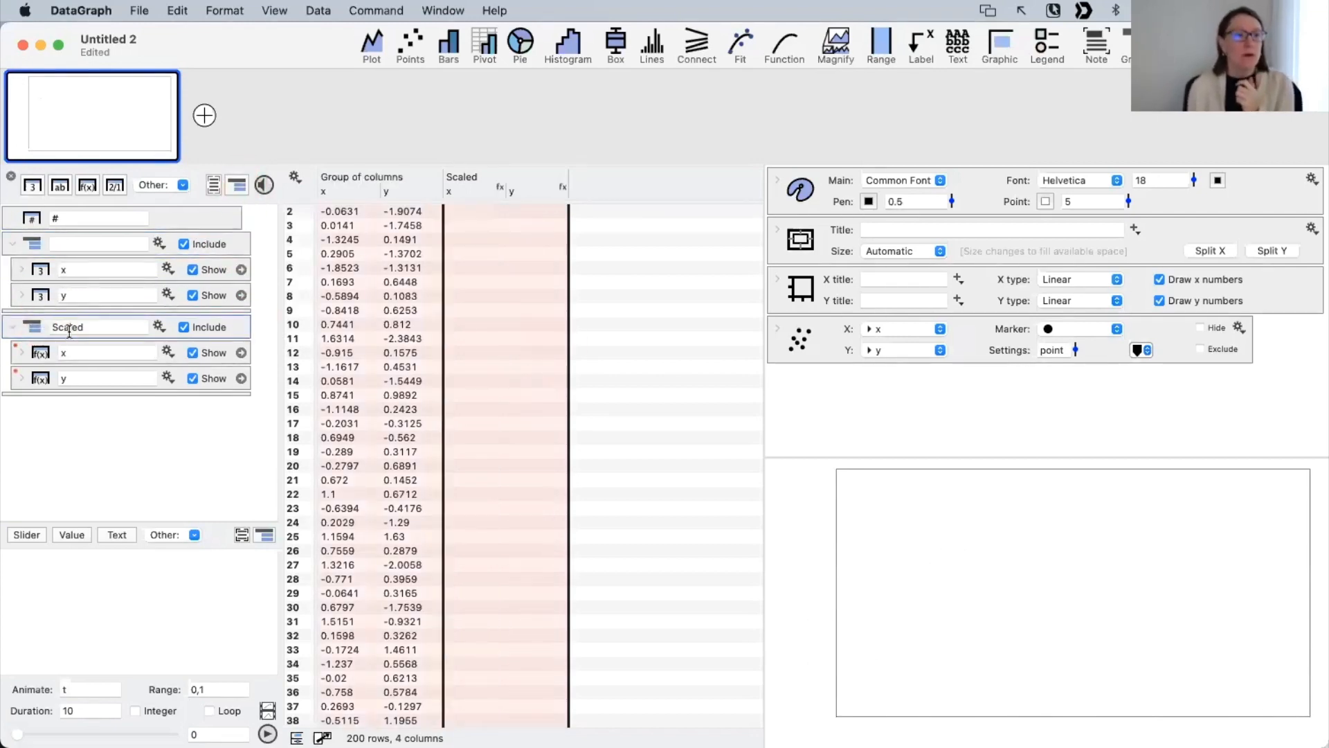
{"action": "left_click", "coordinate": [62, 239]}
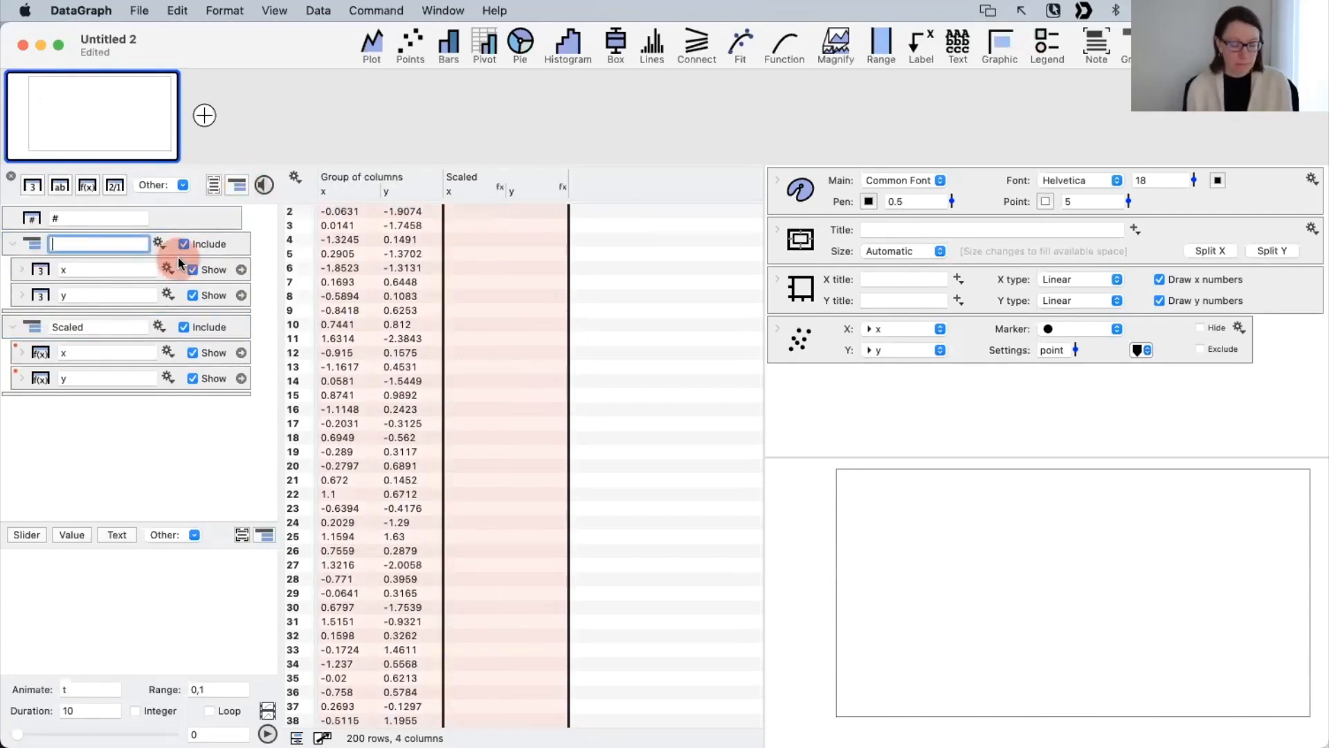
{"action": "type", "text": "data"}
{"action": "left_click", "coordinate": [104, 407]}
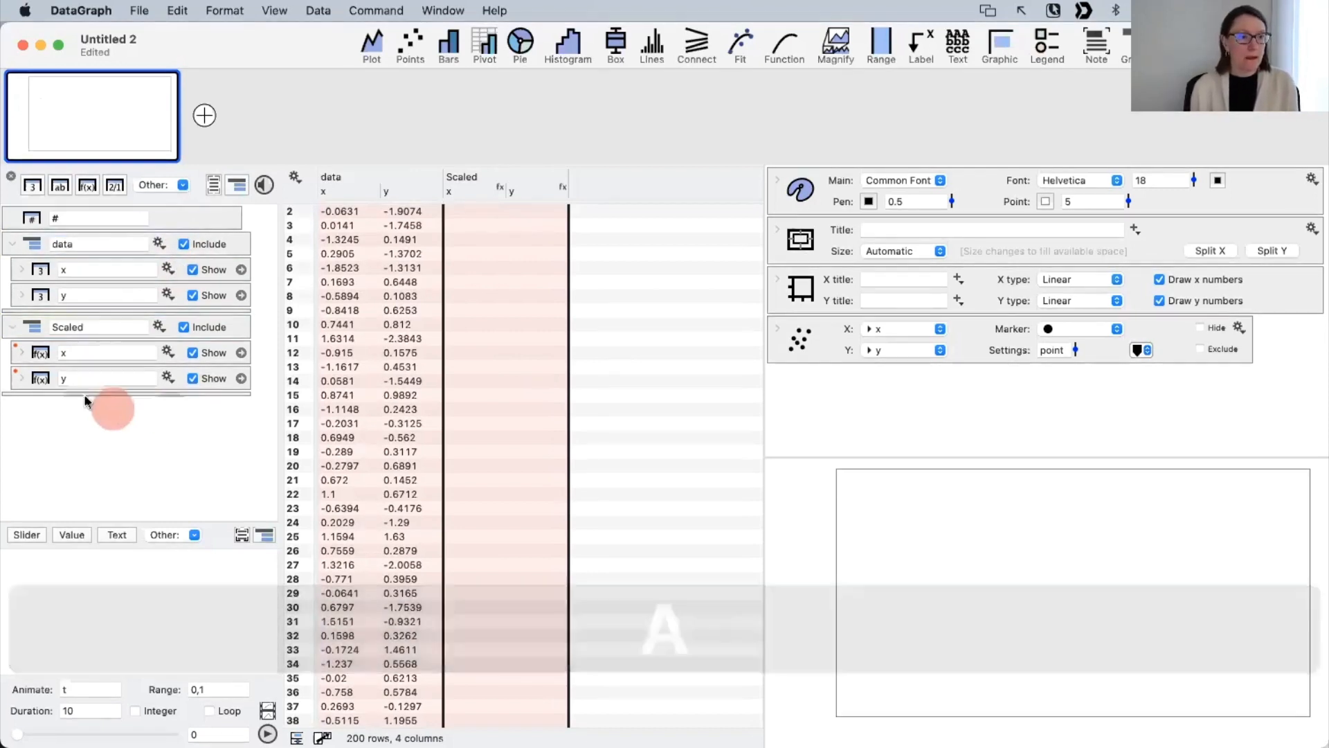
Step: Collapse the Scaled group and inspect the x and y columns of the data group in the table
{"action": "left_click", "coordinate": [11, 328]}
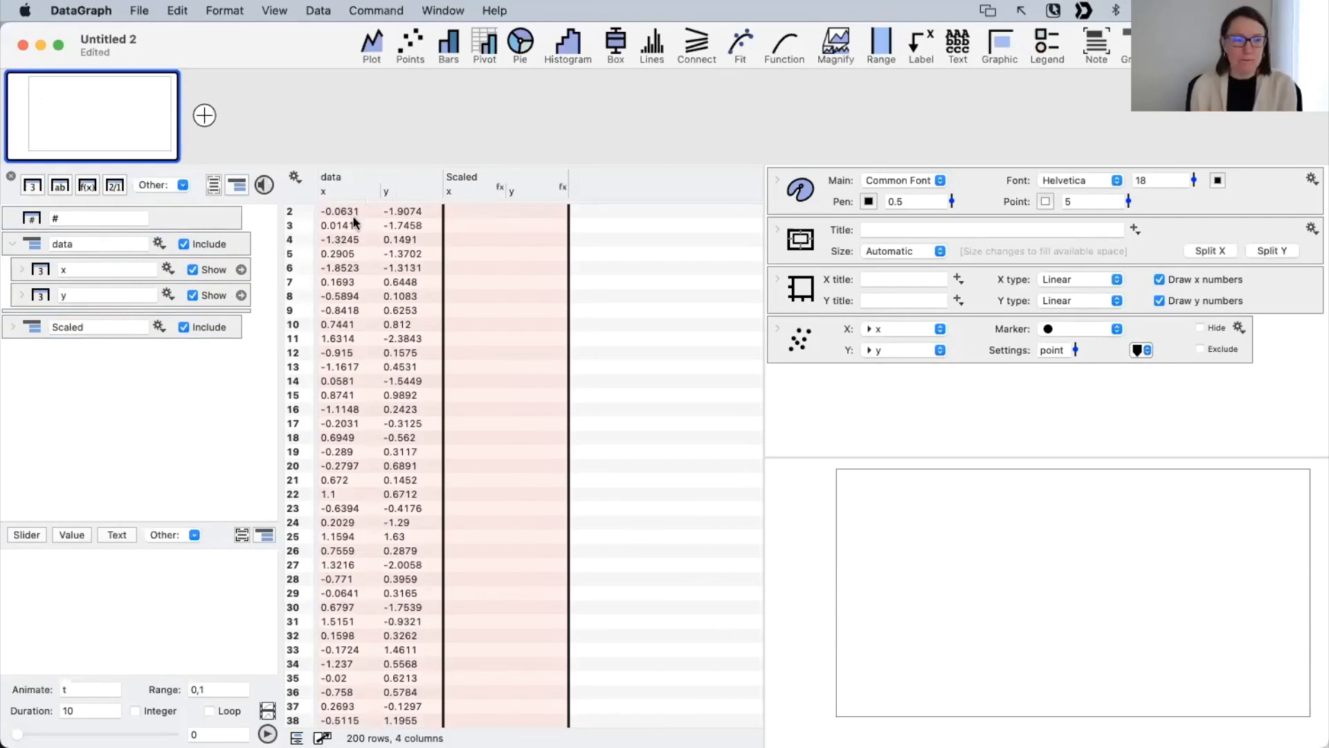
{"action": "left_click", "coordinate": [329, 189]}
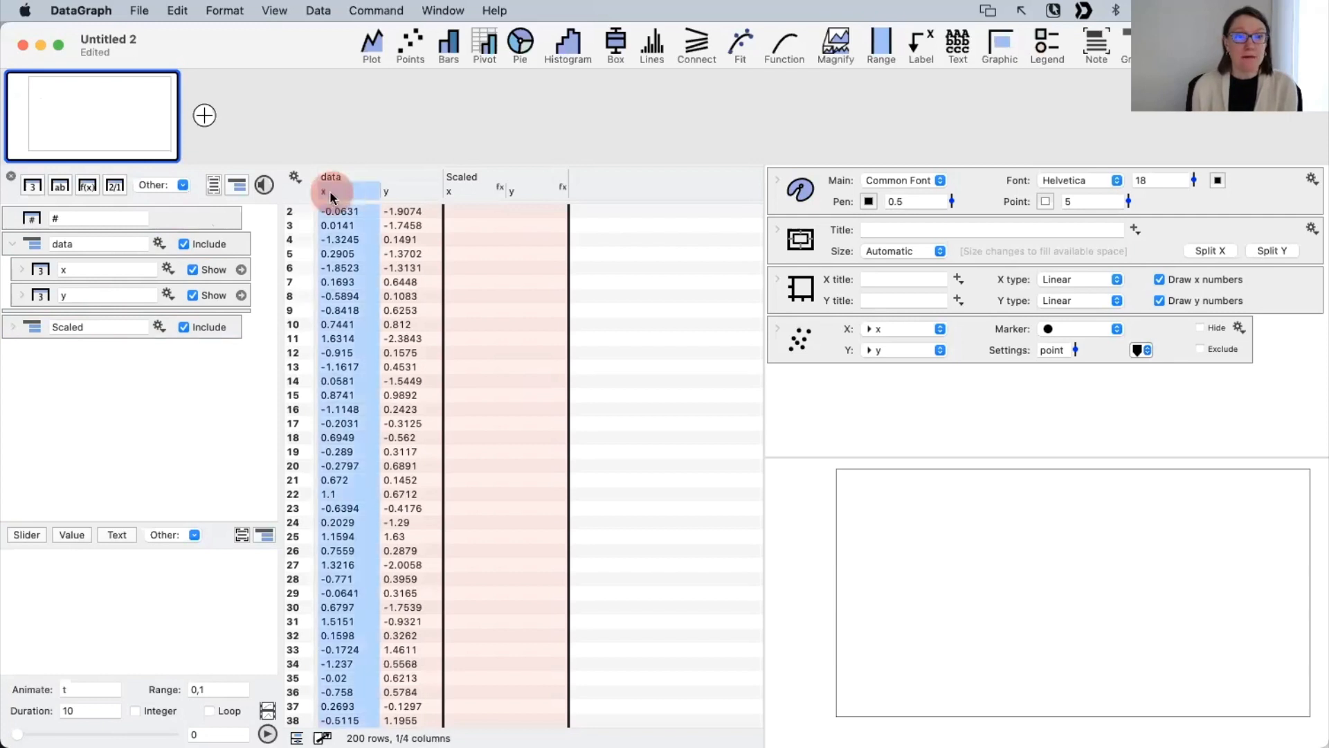
{"action": "left_click", "coordinate": [406, 189]}
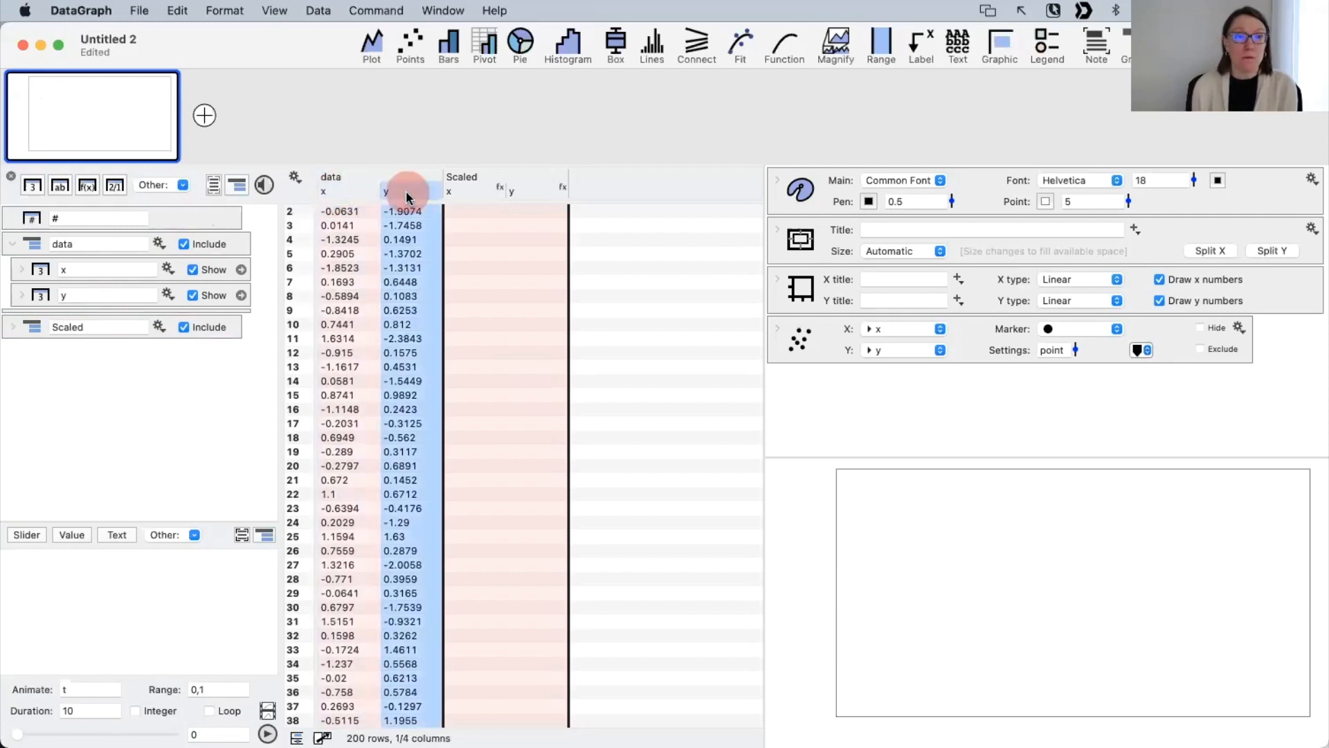
Step: Apply Normalize to the data group's x and y columns and expand the resulting nested group
{"action": "left_click", "coordinate": [158, 244]}
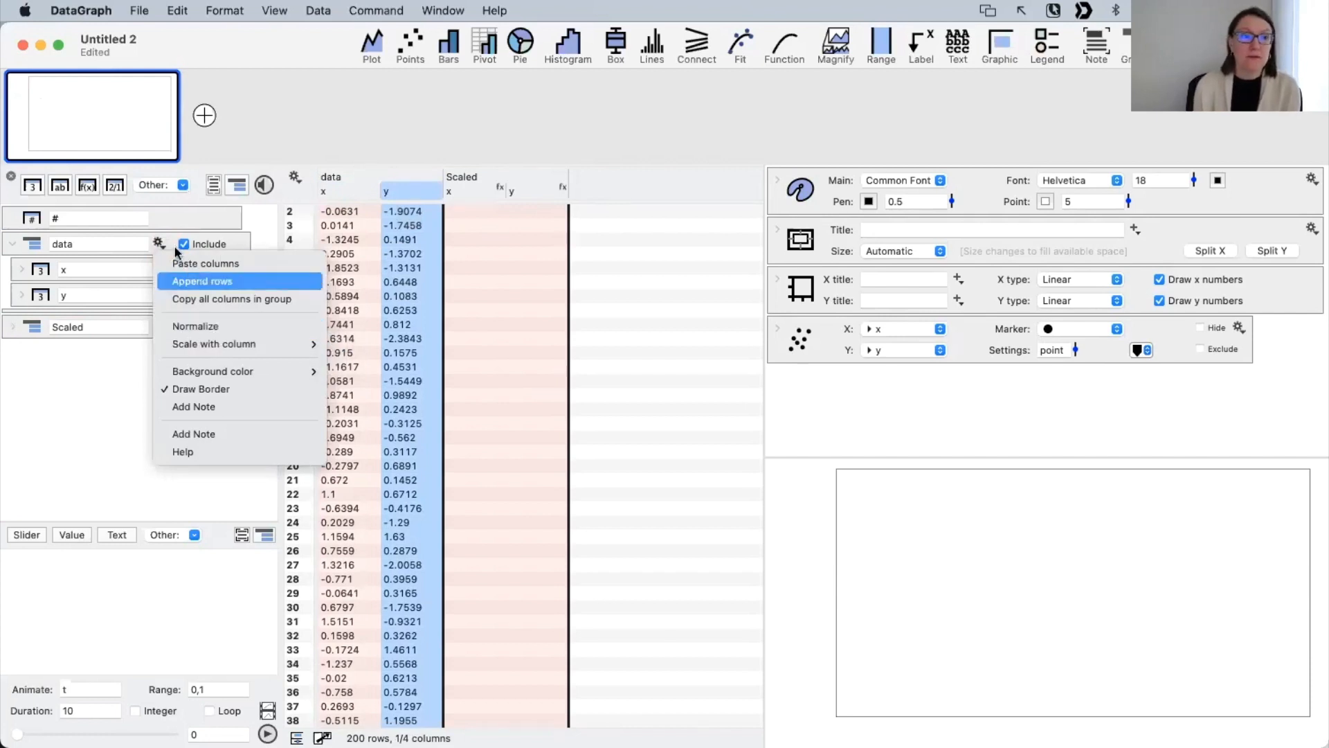
{"action": "left_click", "coordinate": [234, 326]}
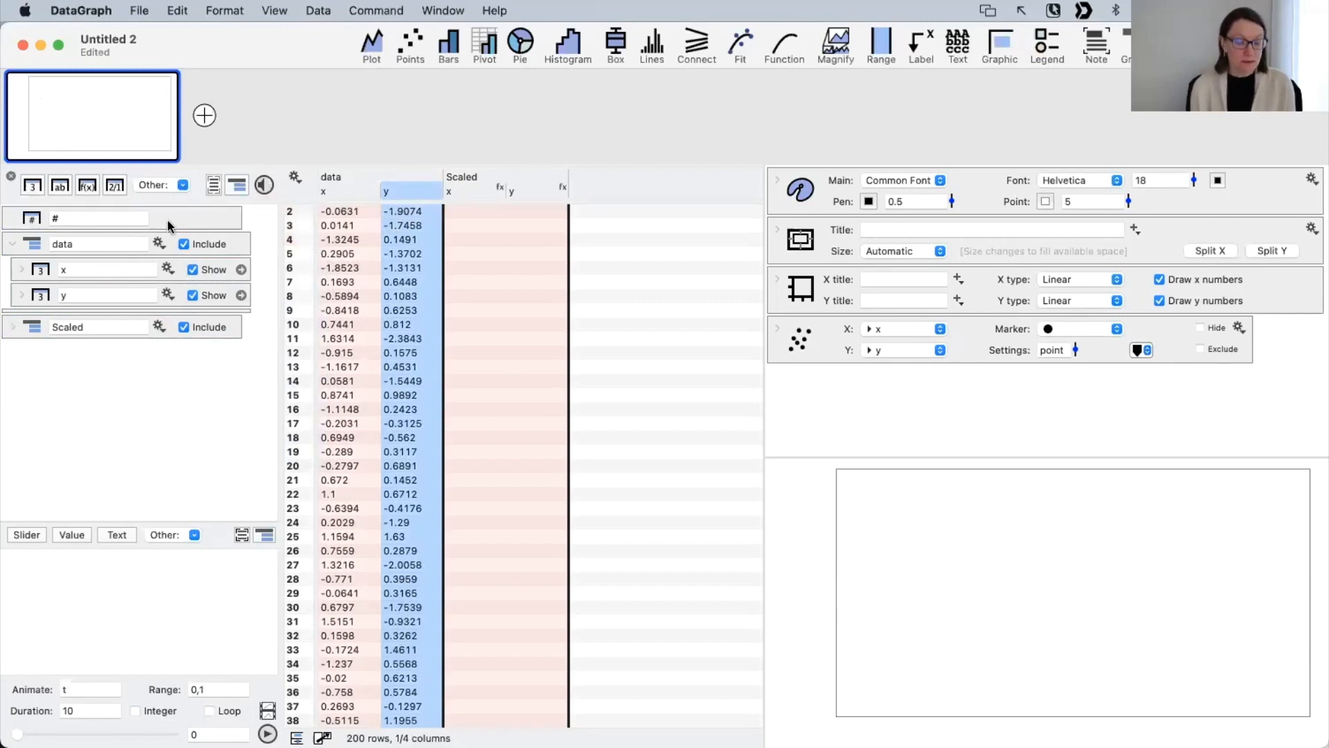
{"action": "key", "text": "shift+a"}
{"action": "mouse_move", "coordinate": [168, 210]}
{"action": "left_mouse_down"}
{"action": "mouse_move", "coordinate": [160, 234]}
{"action": "mouse_move", "coordinate": [174, 221]}
{"action": "left_mouse_up"}
{"action": "key", "text": "ctrl+a"}
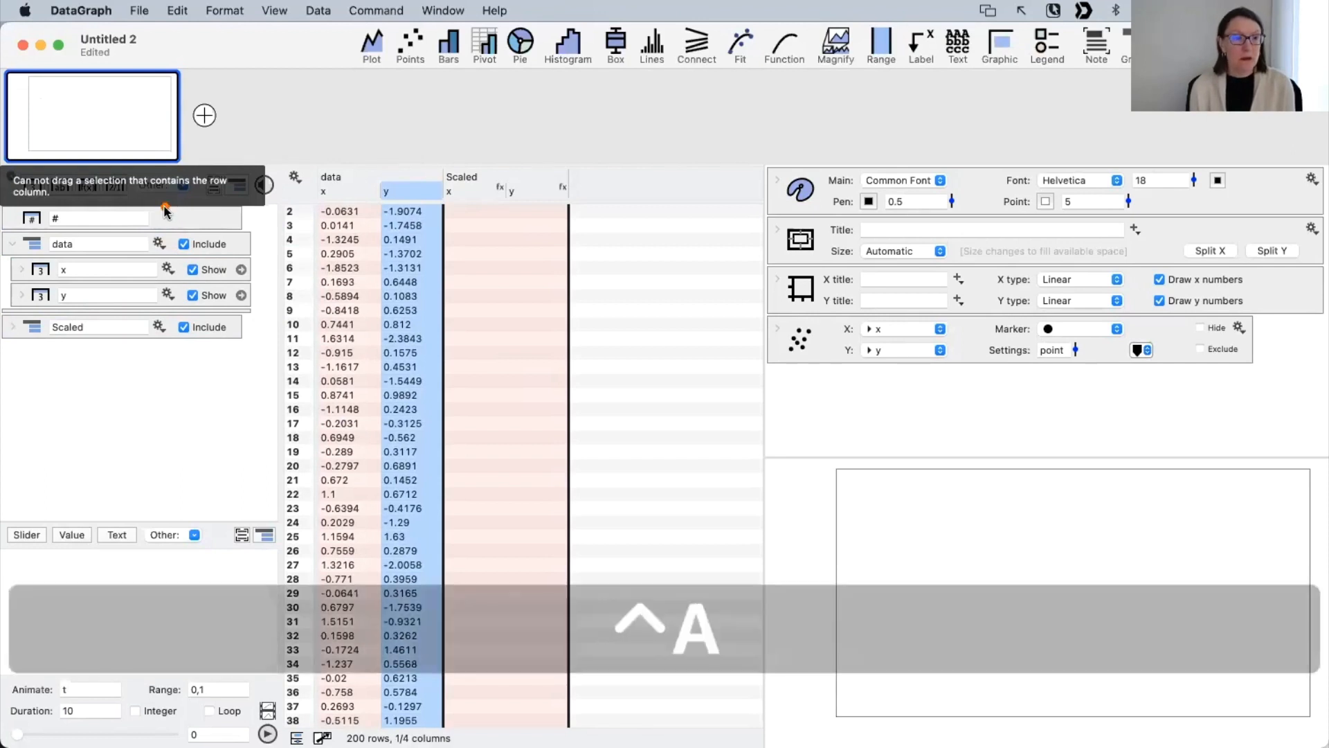
{"action": "left_click", "coordinate": [157, 244]}
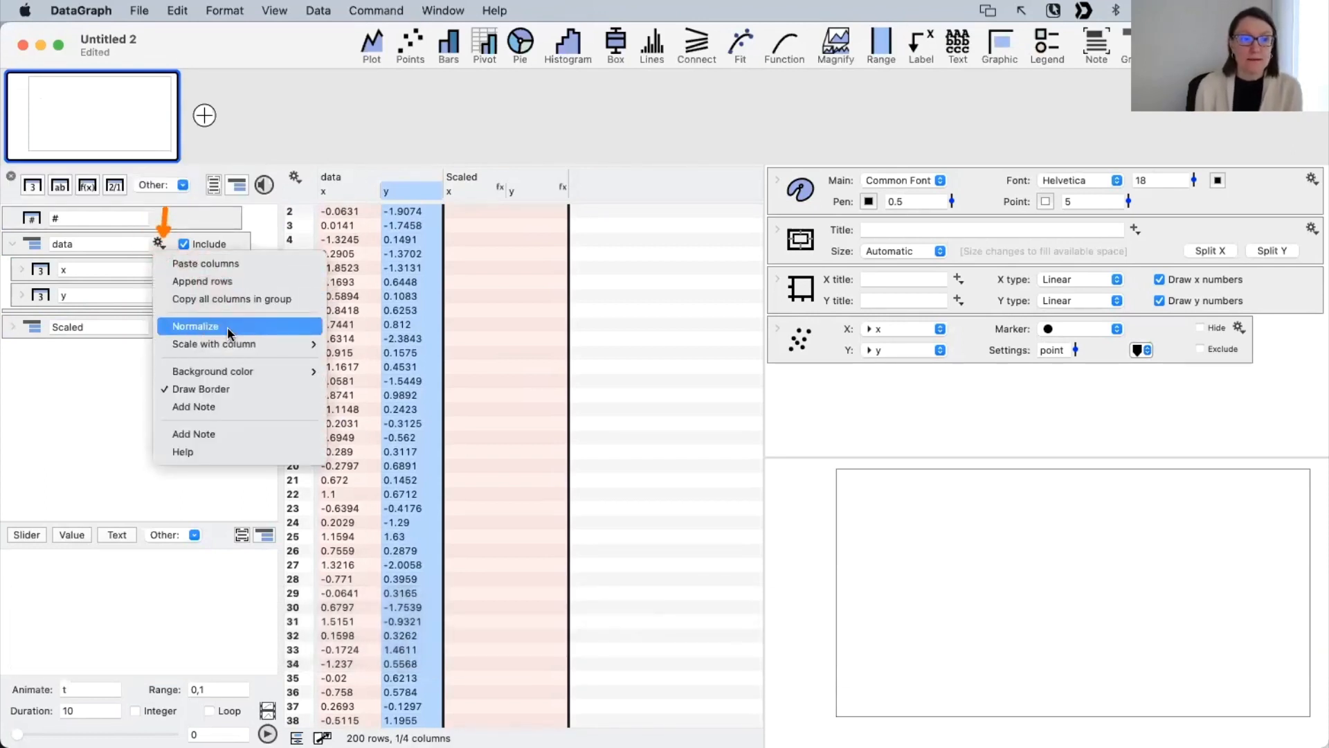
{"action": "left_click", "coordinate": [227, 326]}
{"action": "scroll", "coordinate": [489, 378], "scroll_direction": "up", "scroll_amount": 1}
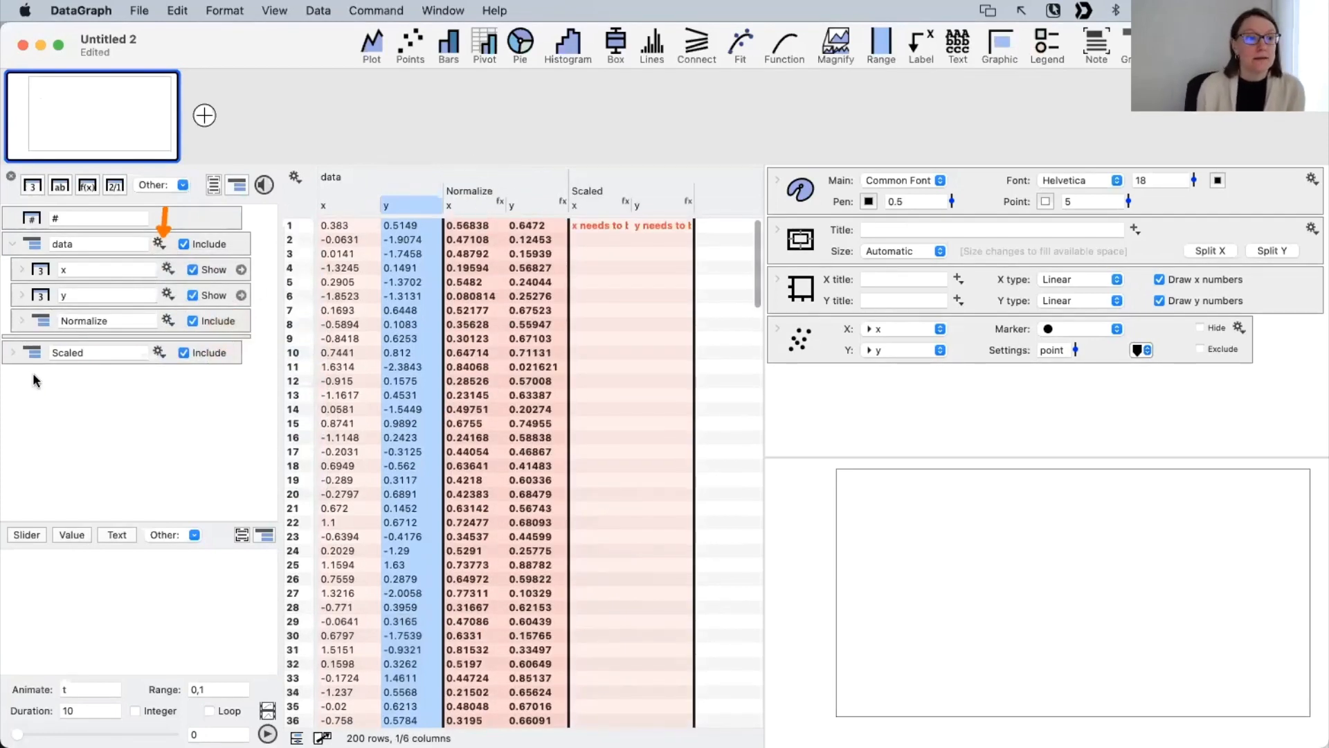
{"action": "left_click", "coordinate": [31, 354]}
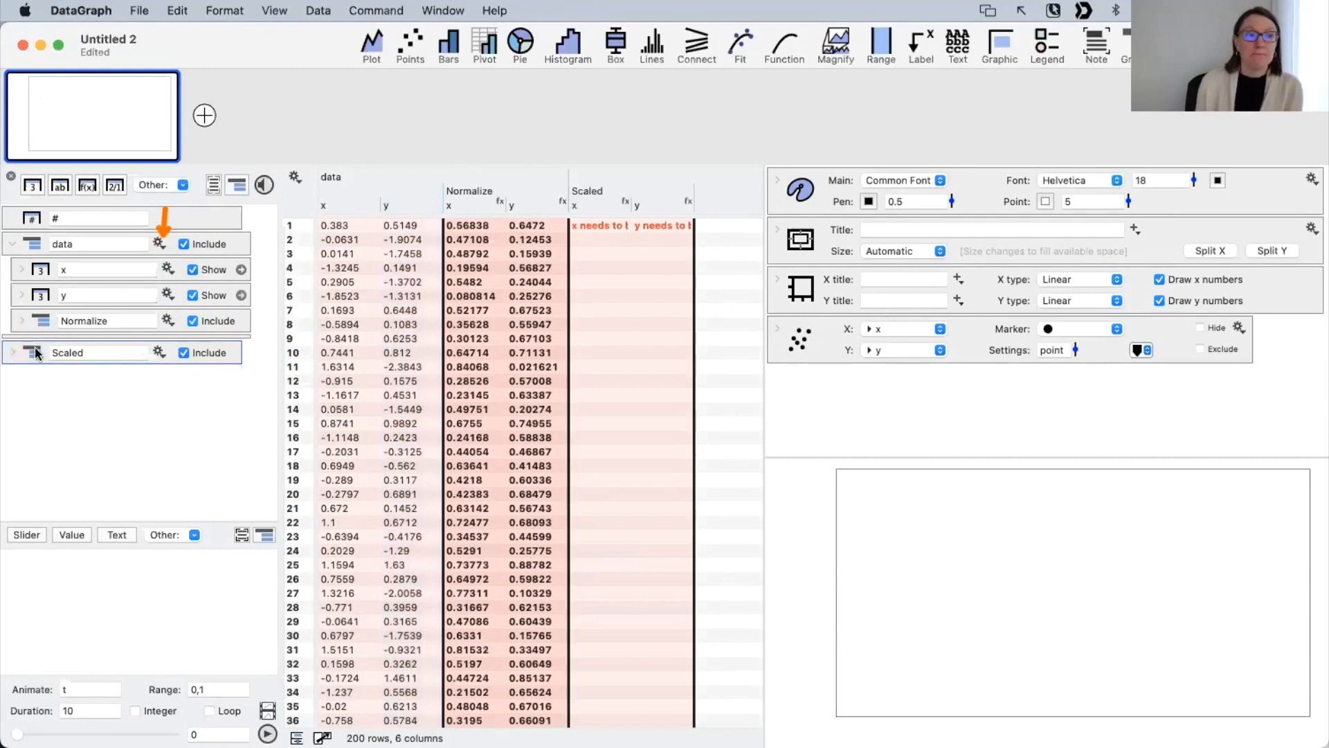
{"action": "left_click", "coordinate": [23, 322]}
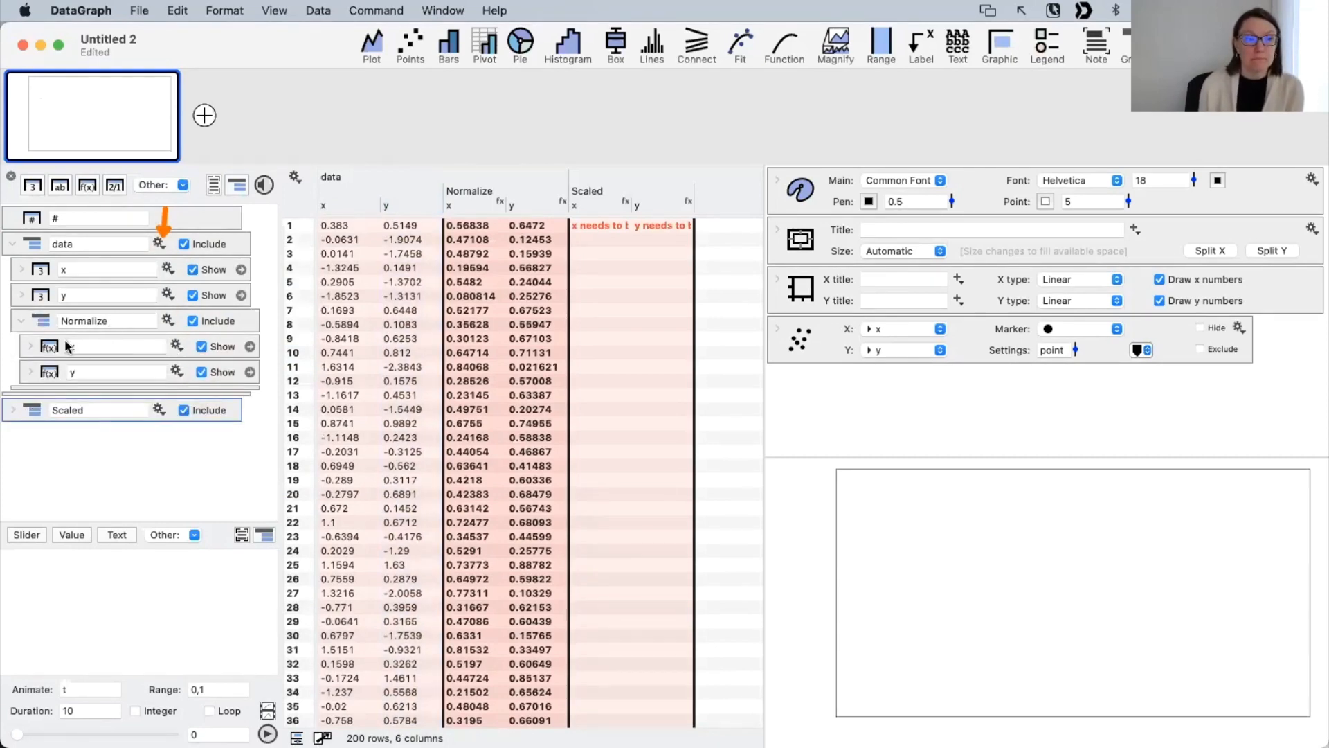
Step: Inspect the Normalize group's x and y columns and move the Scaled group inside the data group, below Normalize
{"action": "left_click", "coordinate": [42, 323]}
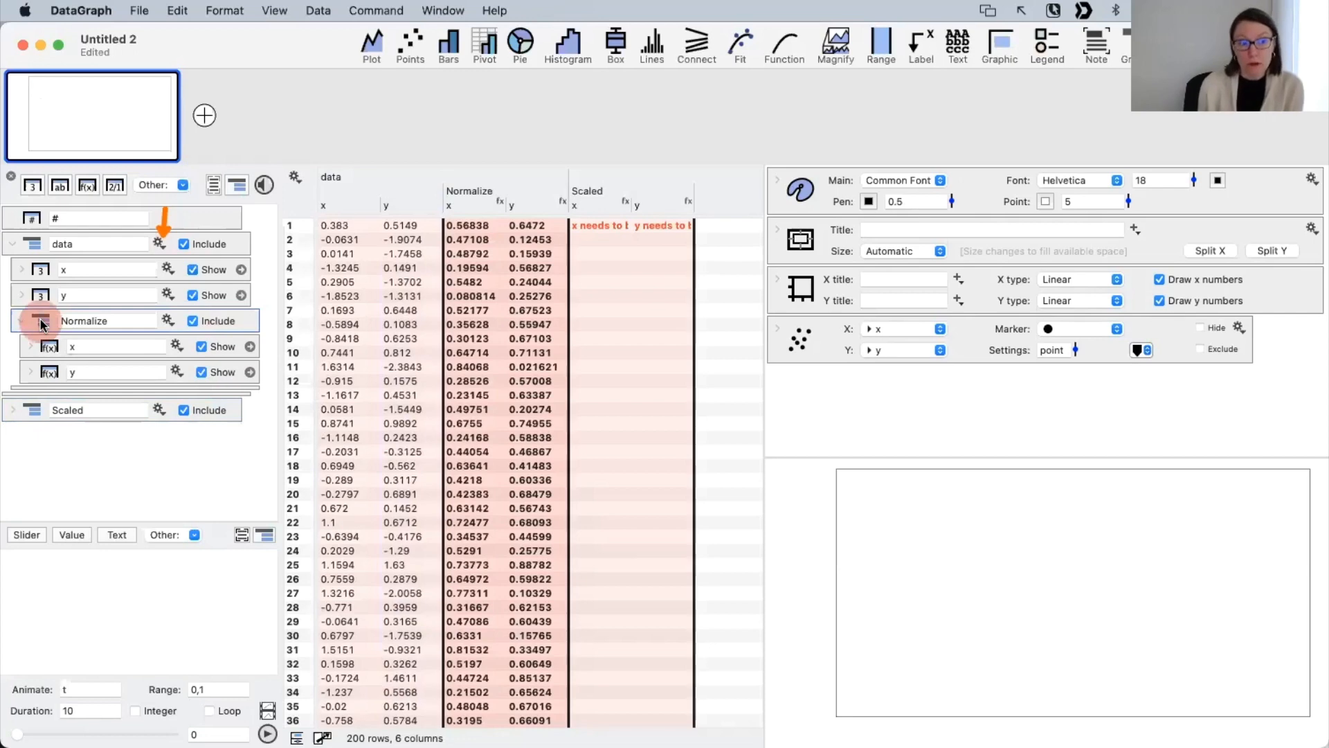
{"action": "left_click", "coordinate": [477, 203]}
{"action": "left_click", "coordinate": [536, 211]}
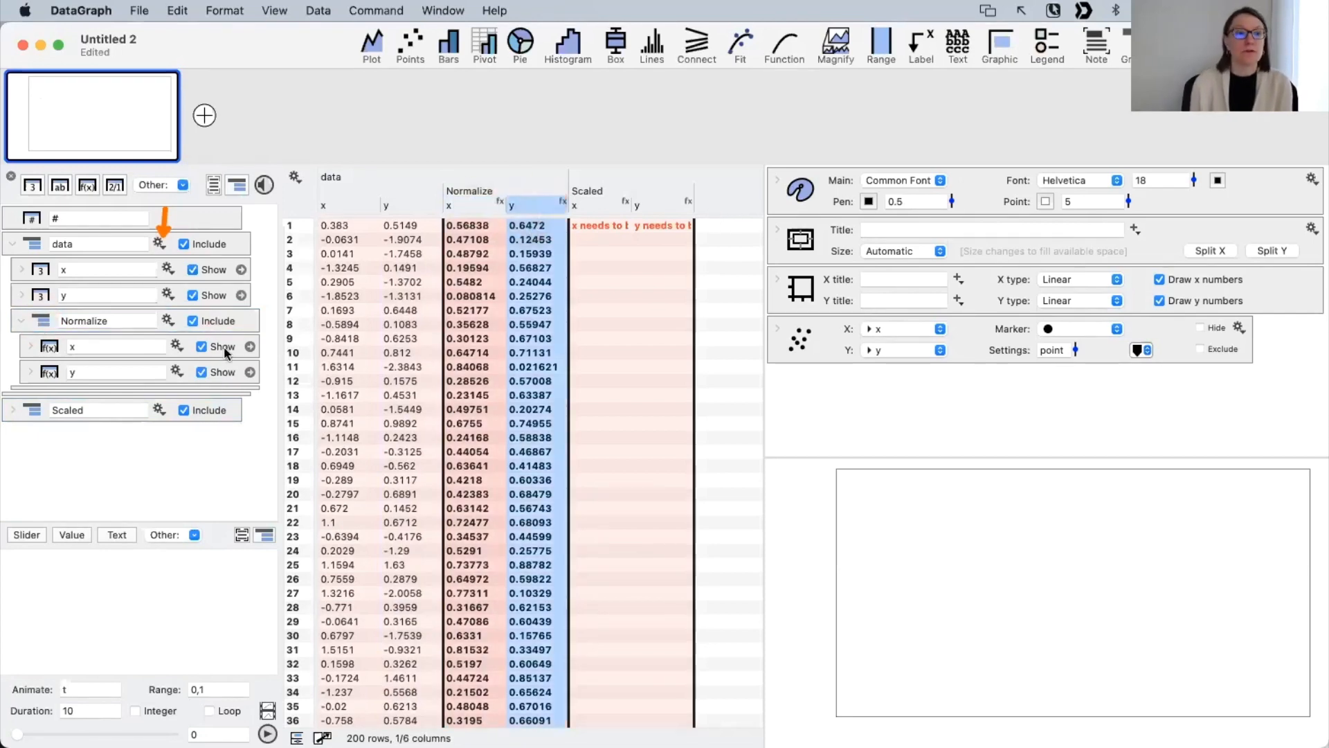
{"action": "mouse_move", "coordinate": [29, 409]}
{"action": "left_mouse_down"}
{"action": "mouse_move", "coordinate": [31, 380]}
{"action": "mouse_move", "coordinate": [31, 392]}
{"action": "left_mouse_up"}
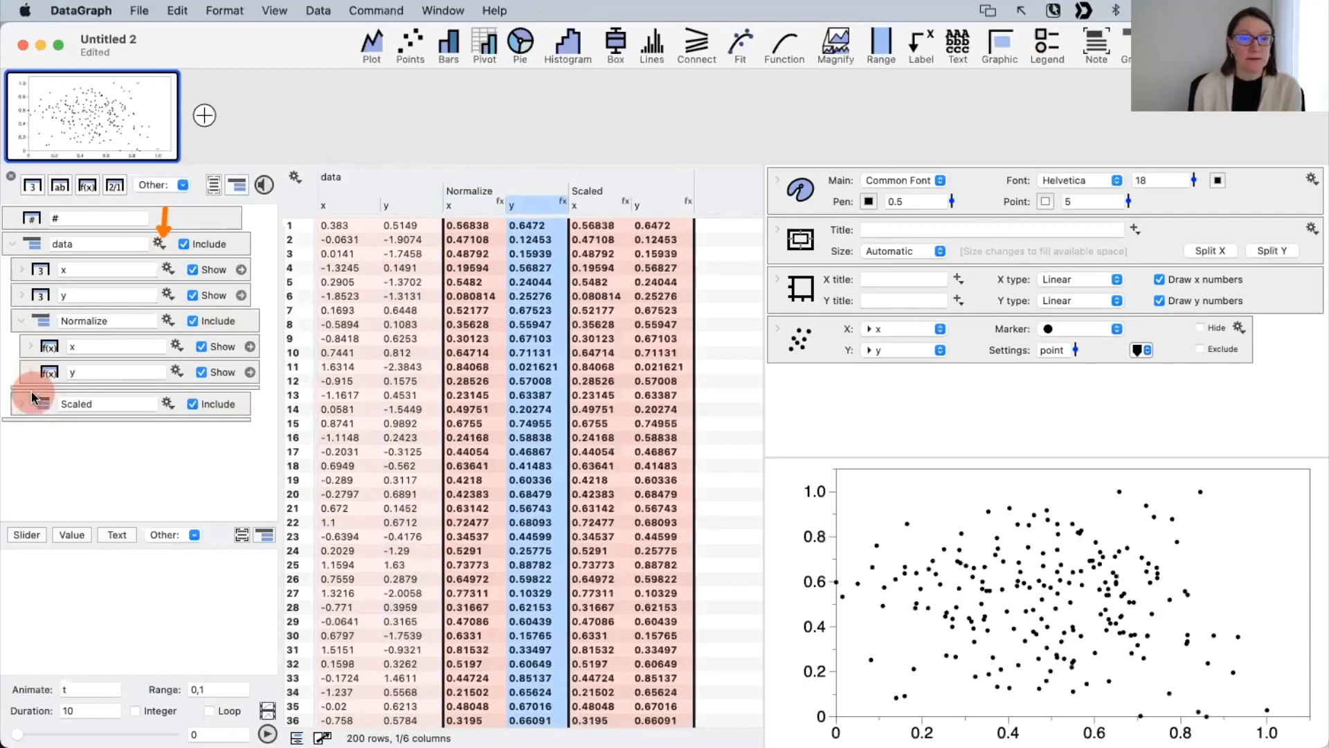
Step: Compare the Scaled group's x and y columns with the Normalize group's x and y columns in the table
{"action": "left_click", "coordinate": [598, 205]}
{"action": "left_click", "coordinate": [673, 202]}
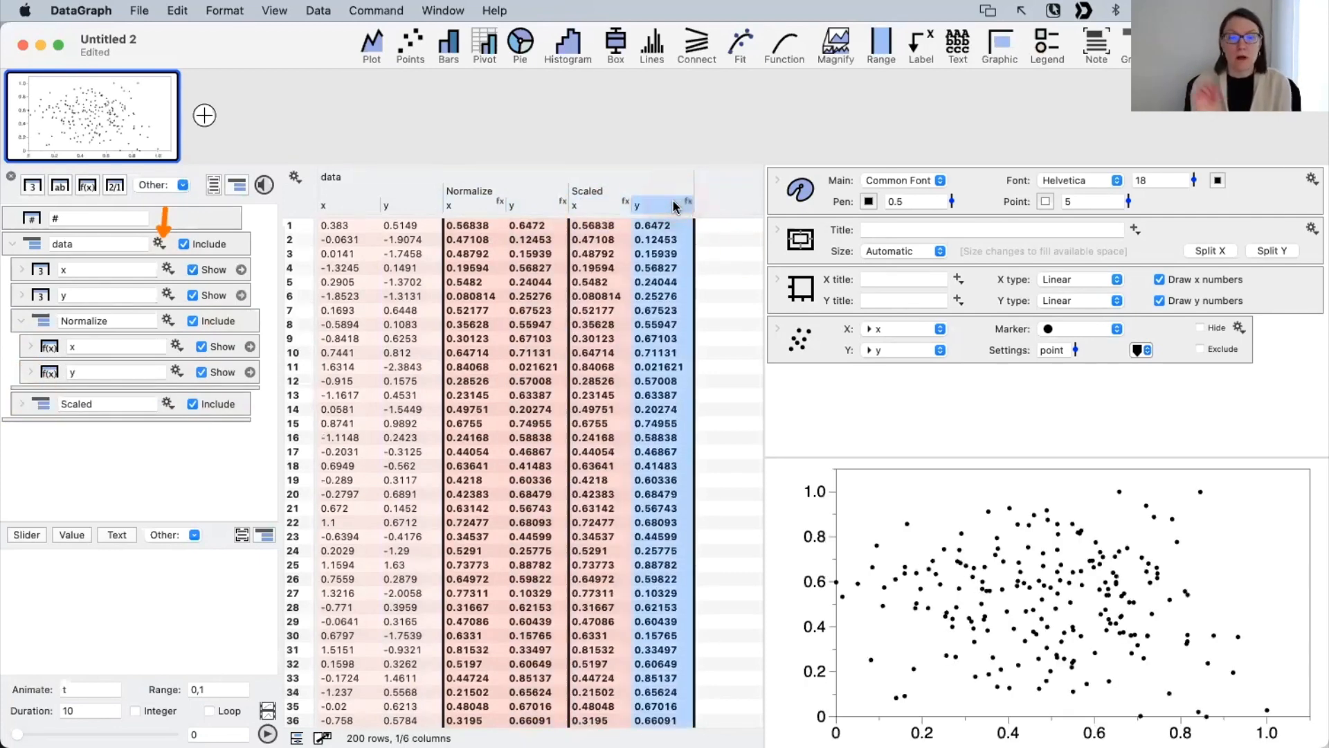
{"action": "left_click", "coordinate": [484, 205]}
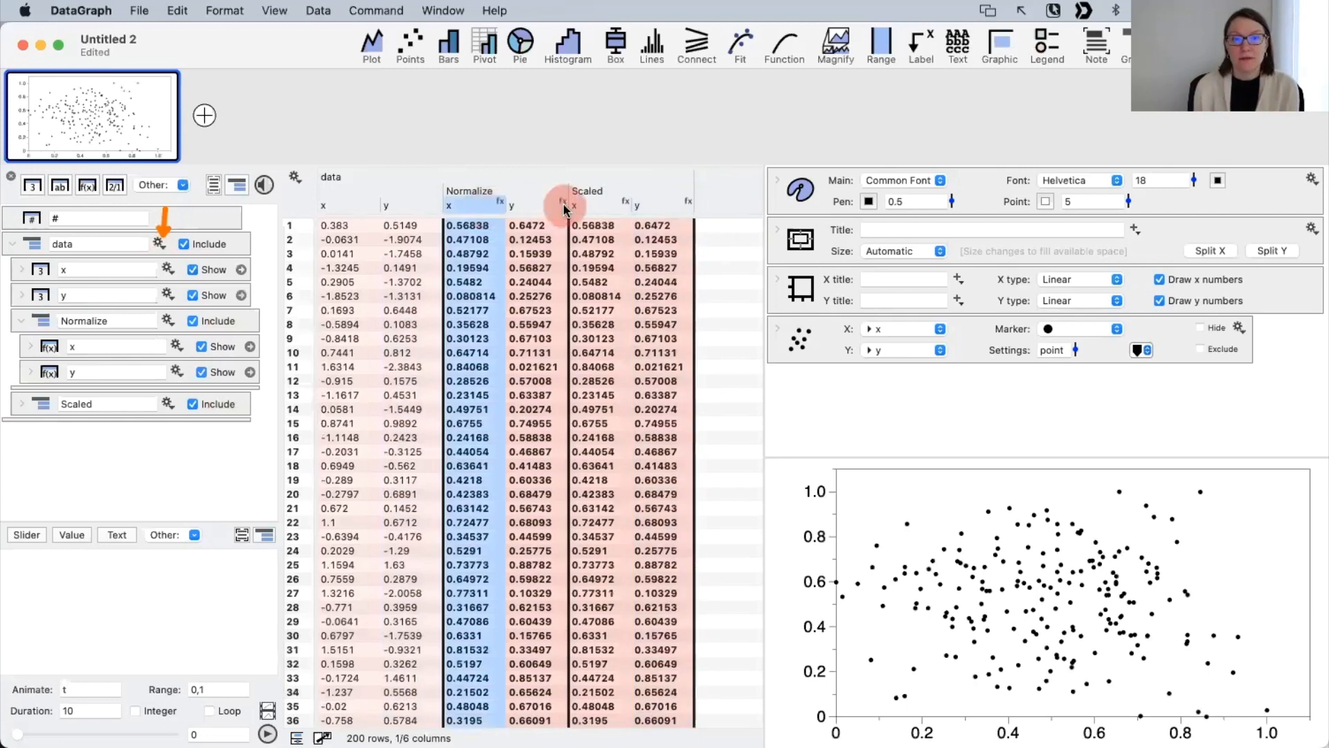
{"action": "left_click", "coordinate": [532, 208]}
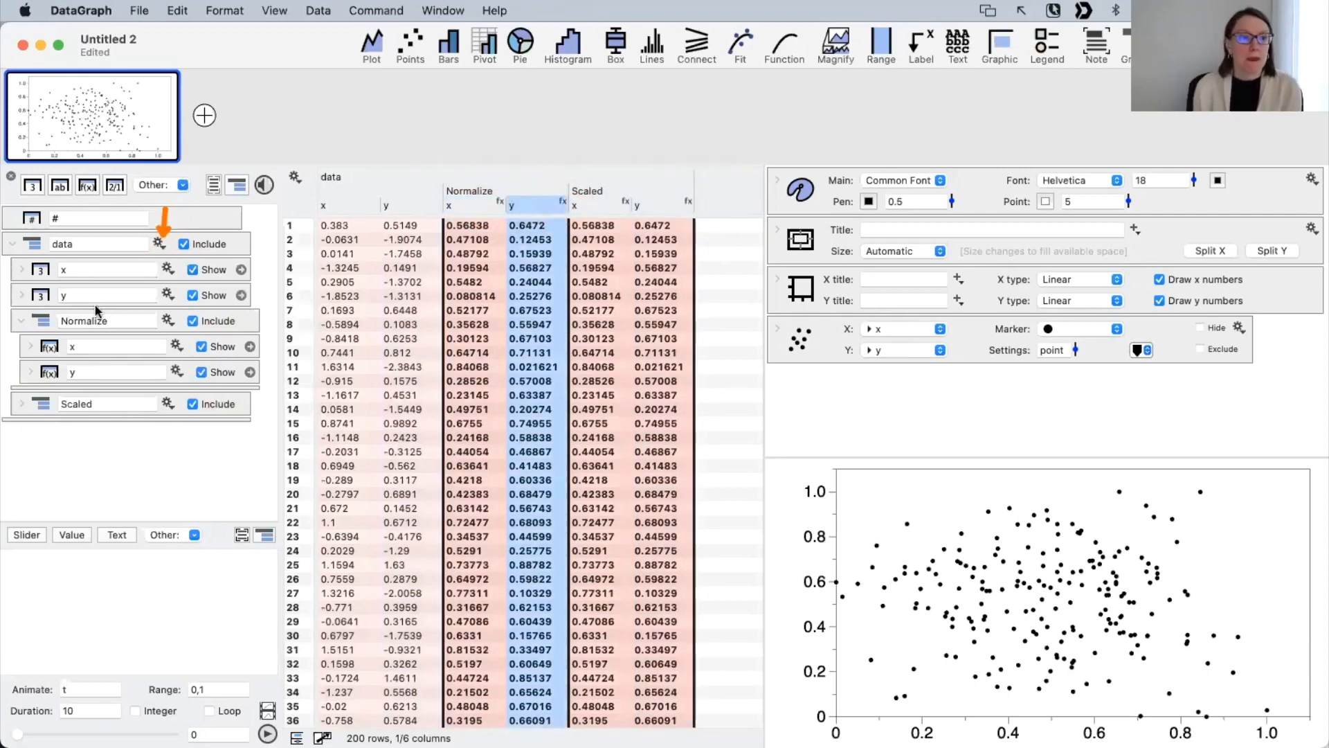
Step: Assign the Normalize group's x and y columns to the Points command and collapse the Normalize group
{"action": "left_click_drag", "start_coordinate": [41, 321], "coordinate": [812, 343]}
{"action": "left_click", "coordinate": [895, 331]}
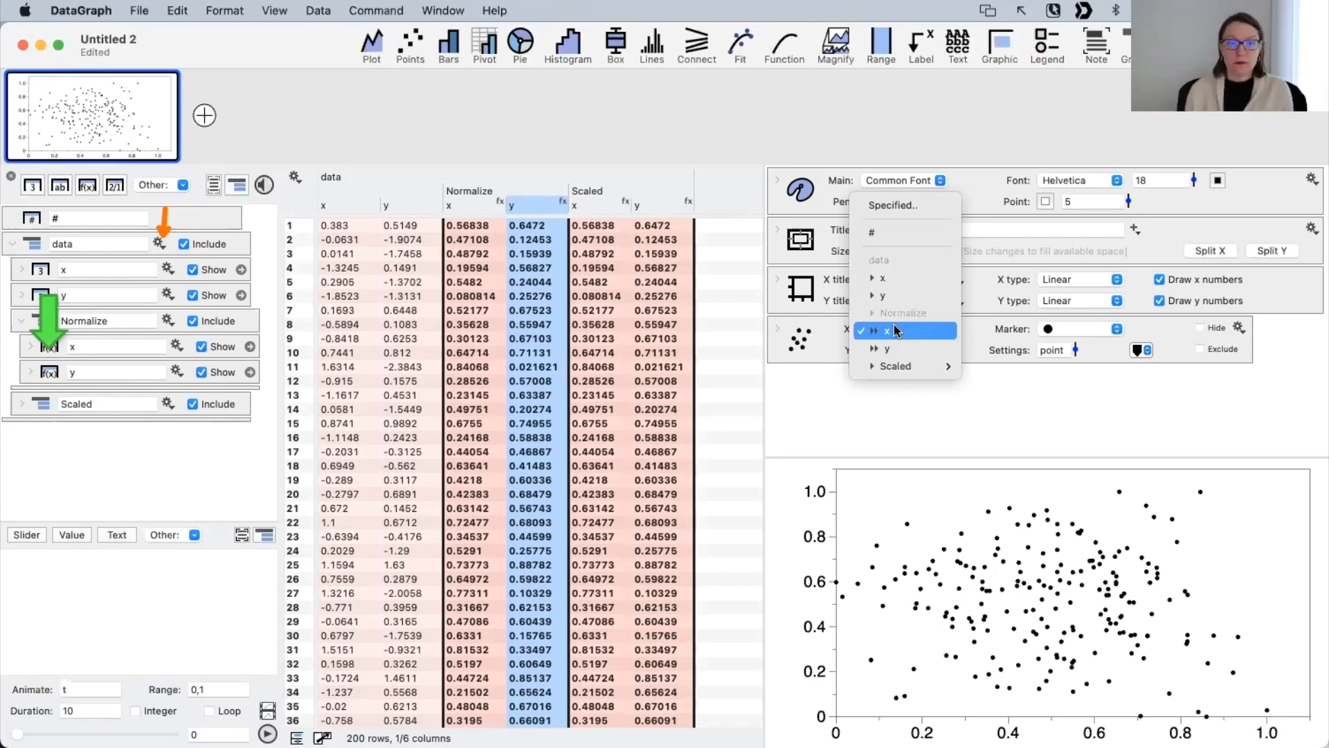
{"action": "left_click", "coordinate": [538, 312]}
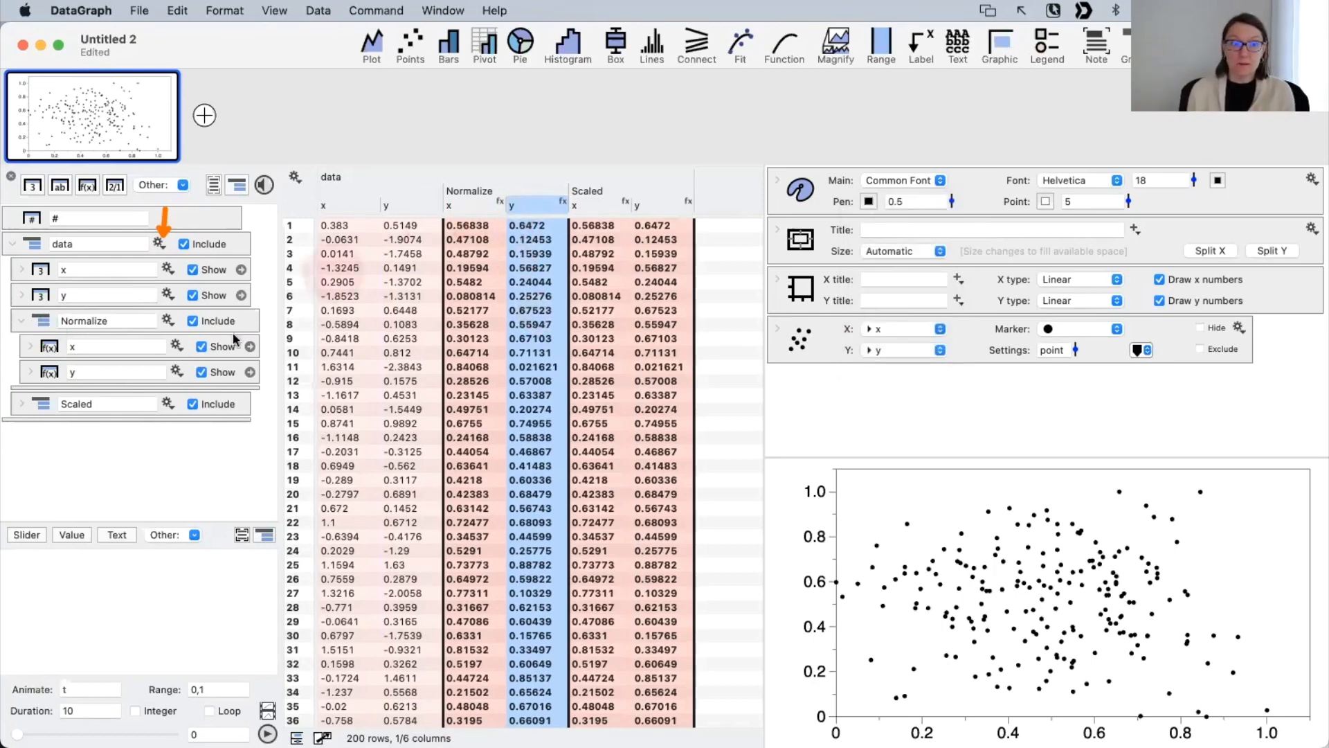
{"action": "left_click", "coordinate": [41, 322]}
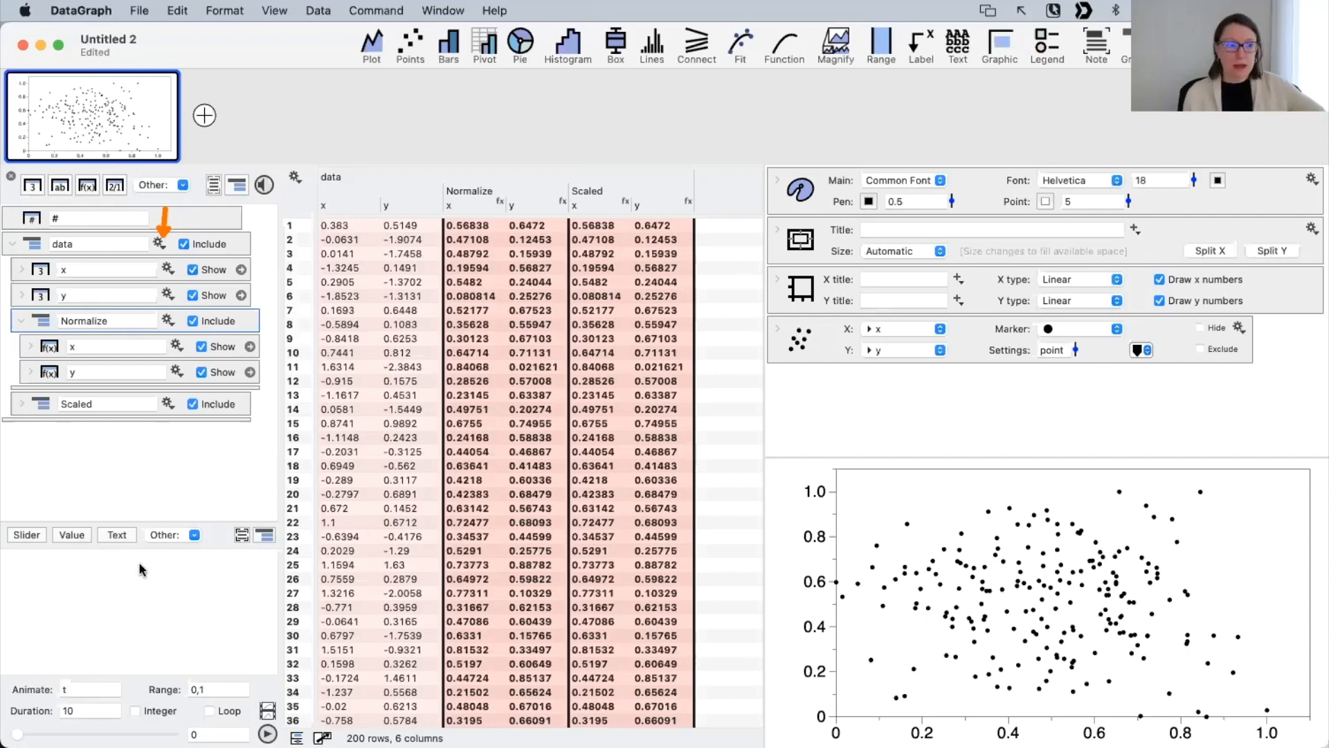
{"action": "left_click", "coordinate": [22, 320]}
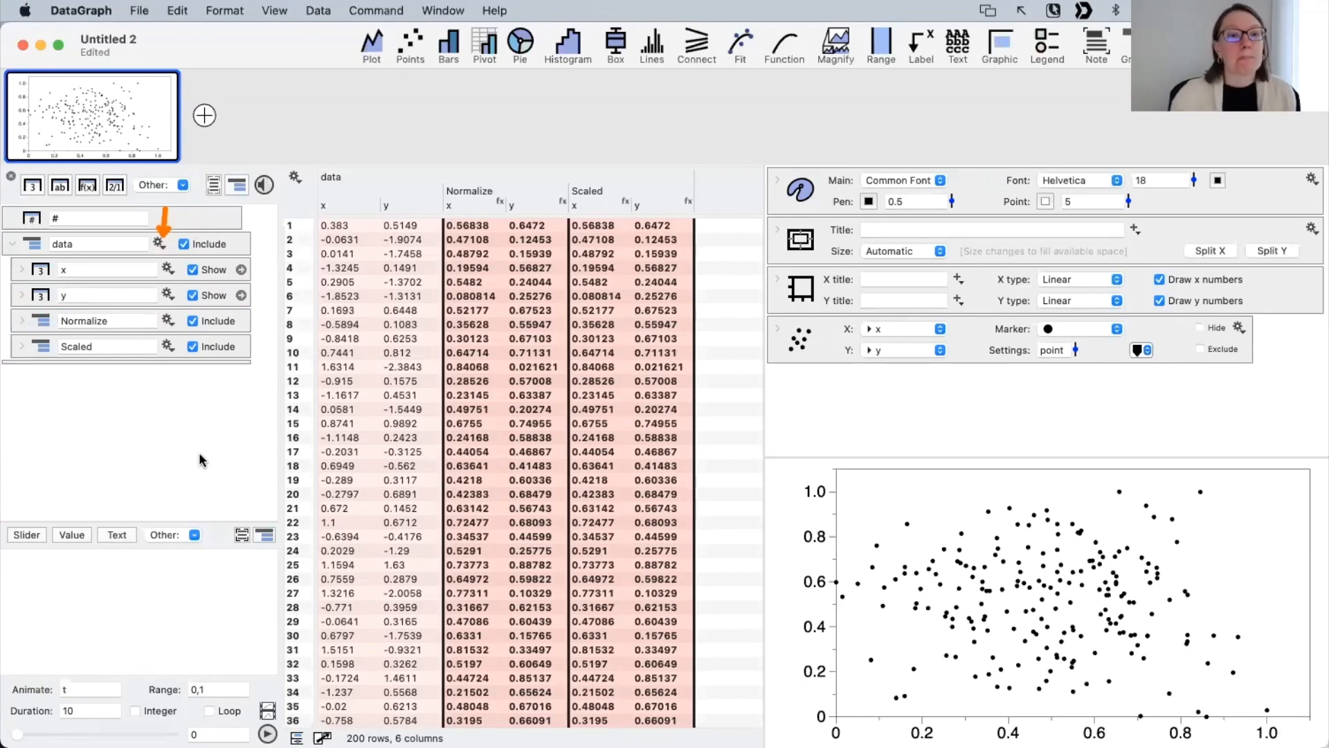
Step: Find the Simple Line Plot with Fill file in the online examples and open it
{"action": "left_click", "coordinate": [139, 12]}
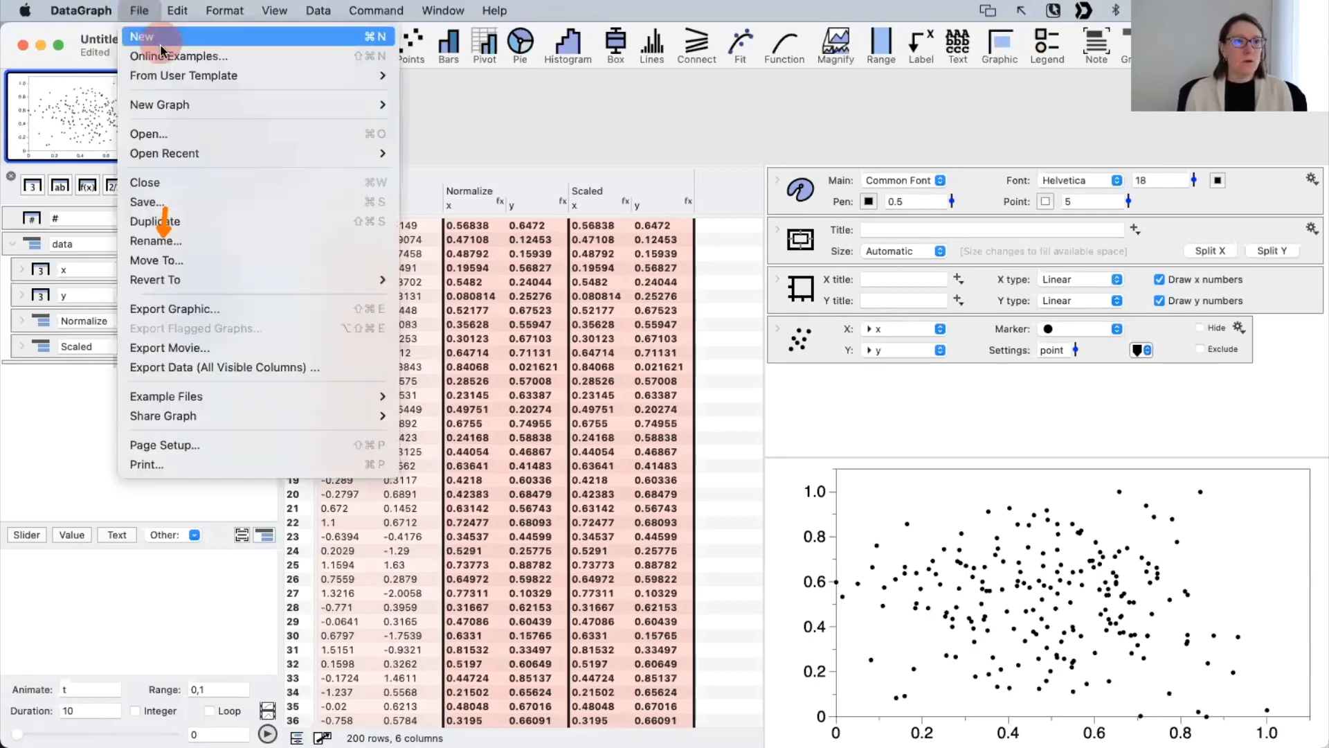
{"action": "left_click", "coordinate": [174, 53]}
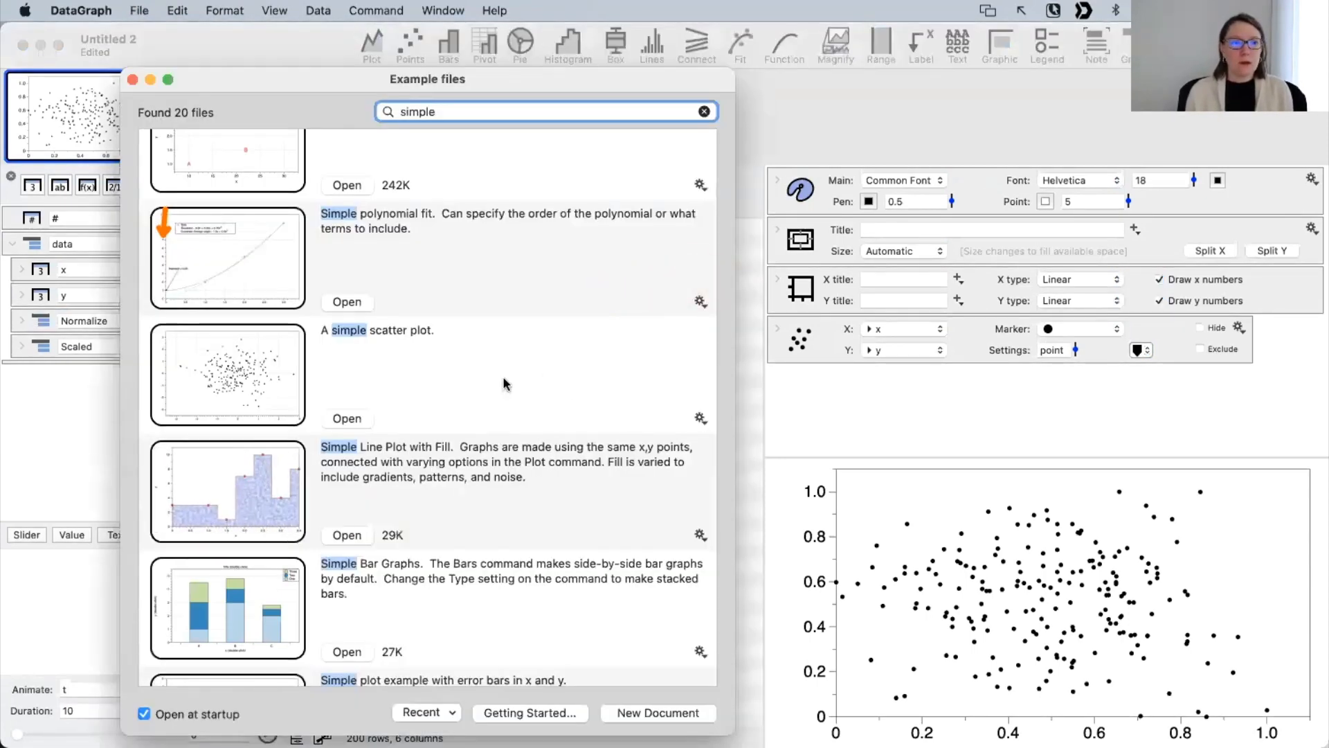
{"action": "scroll", "coordinate": [510, 400], "scroll_direction": "down", "scroll_amount": 5}
{"action": "scroll", "coordinate": [510, 399], "scroll_direction": "down", "scroll_amount": 4}
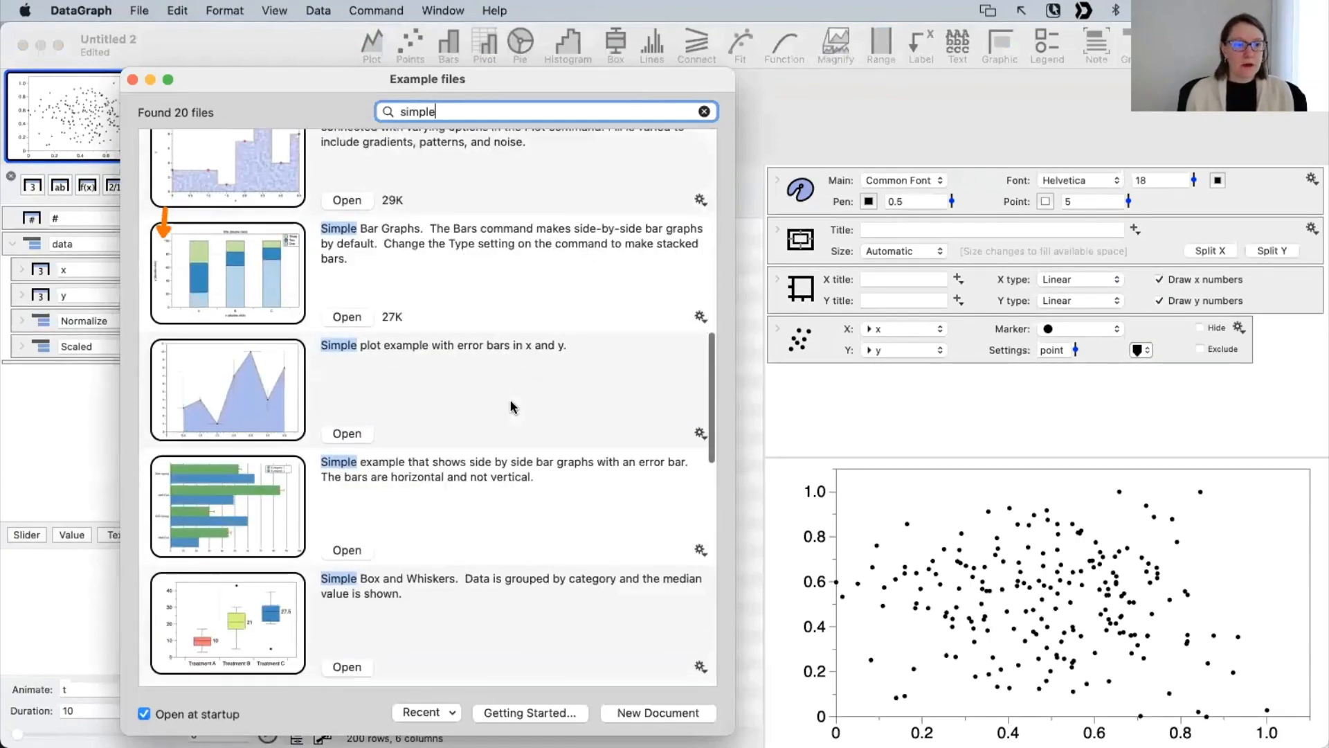
{"action": "scroll", "coordinate": [509, 399], "scroll_direction": "up", "scroll_amount": 4}
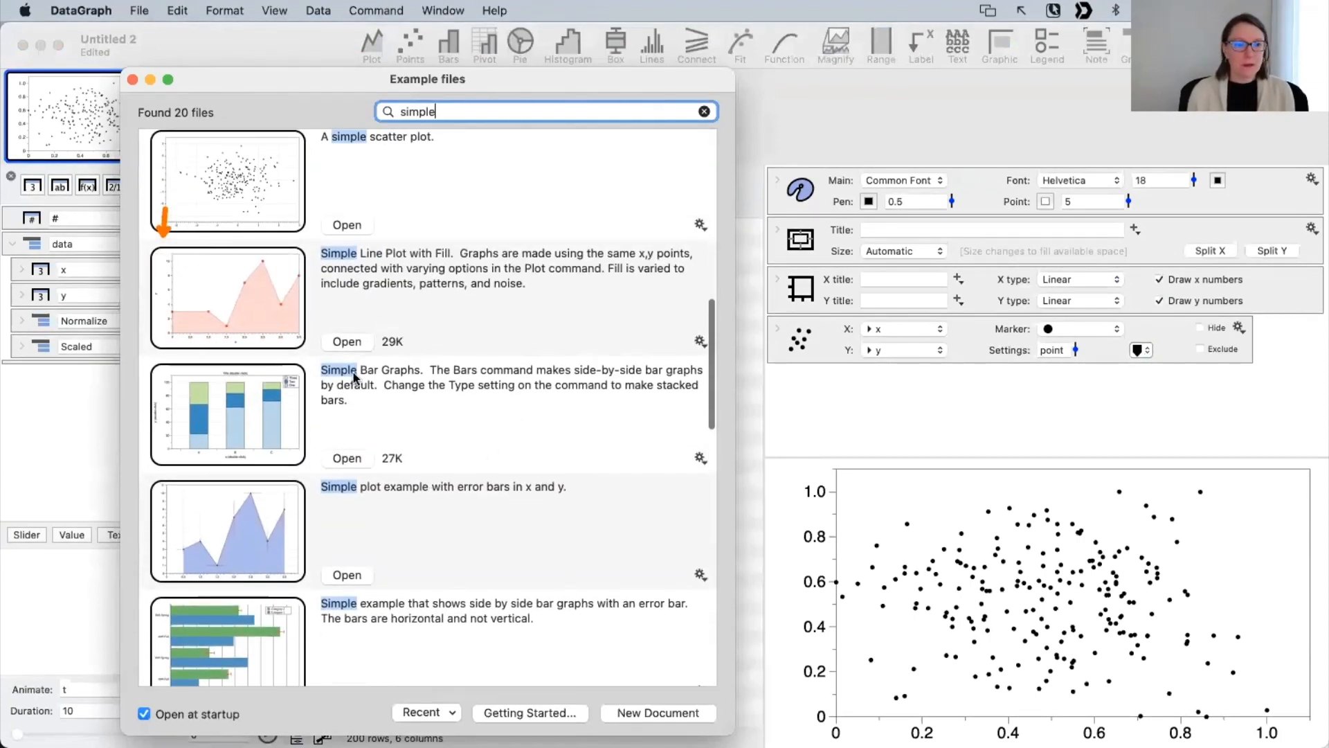
{"action": "left_click", "coordinate": [347, 341]}
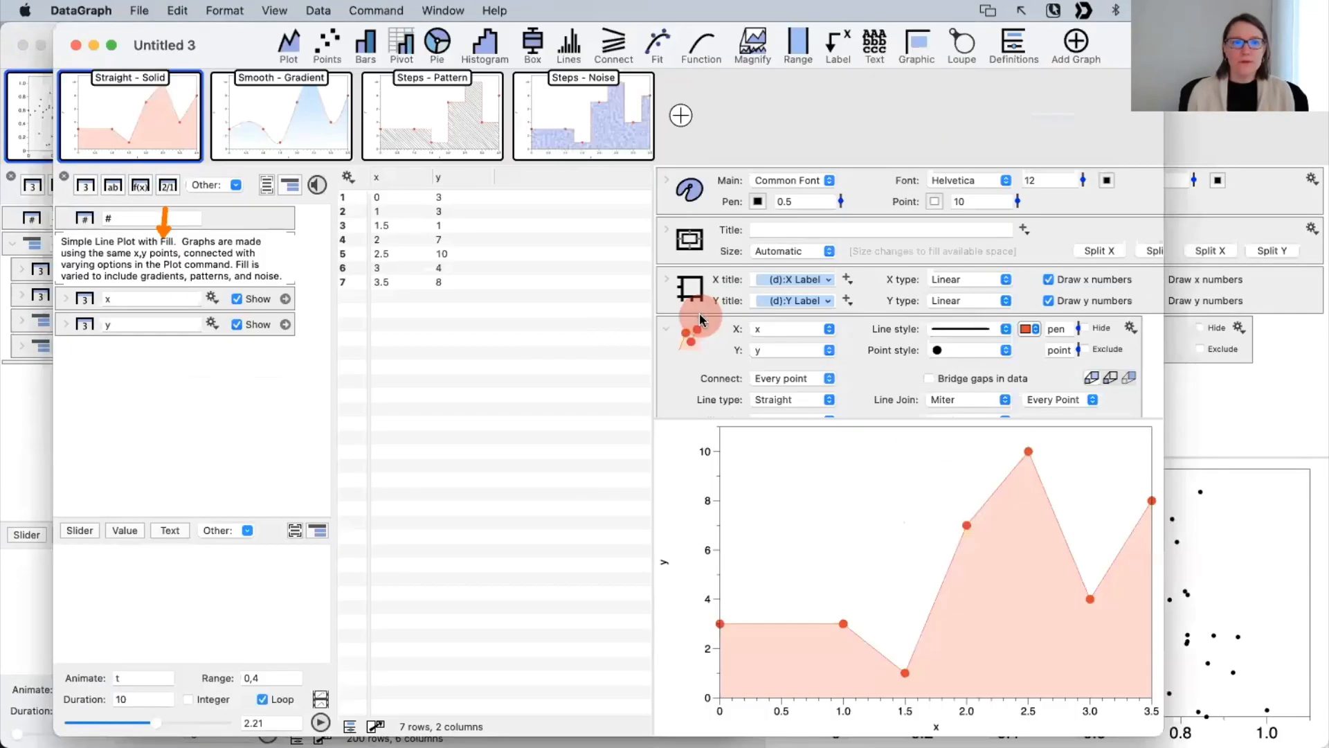
Step: Move the example window aside and copy its x and y columns
{"action": "left_click", "coordinate": [392, 178]}
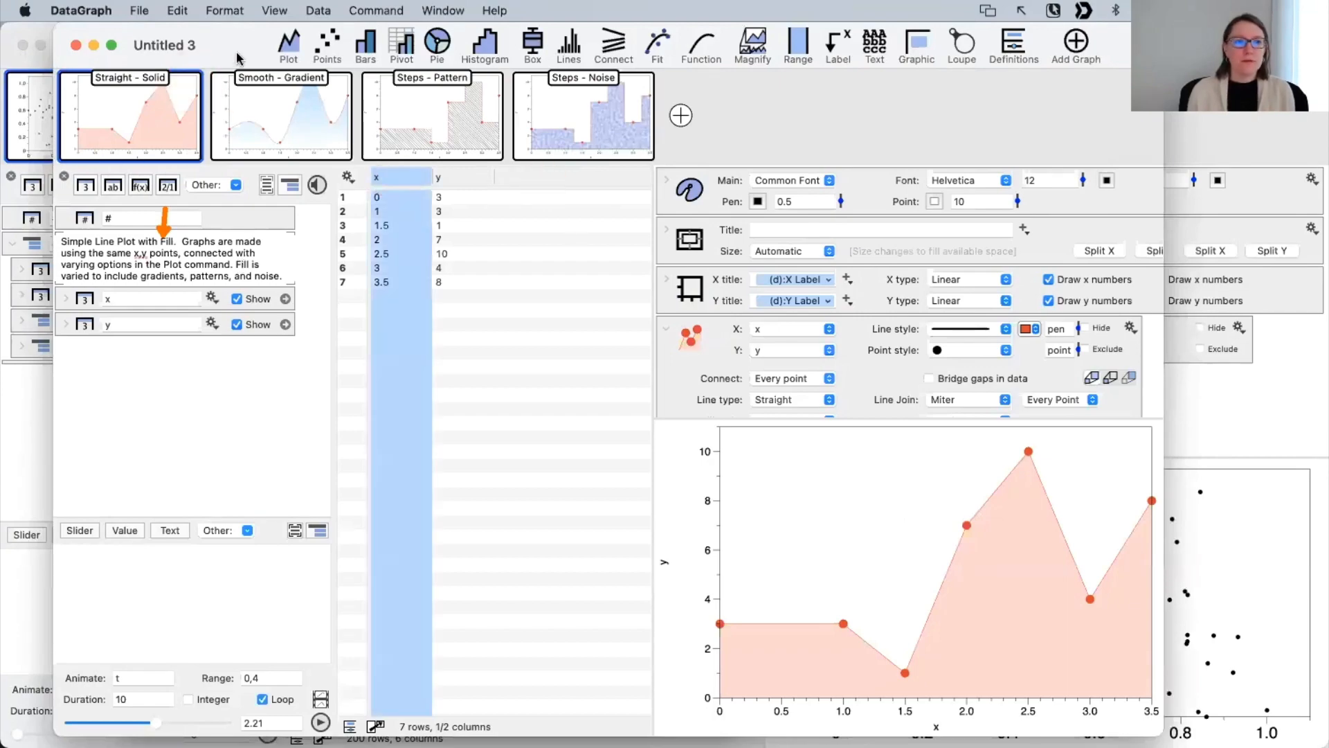
{"action": "left_click_drag", "start_coordinate": [238, 57], "coordinate": [649, 136]}
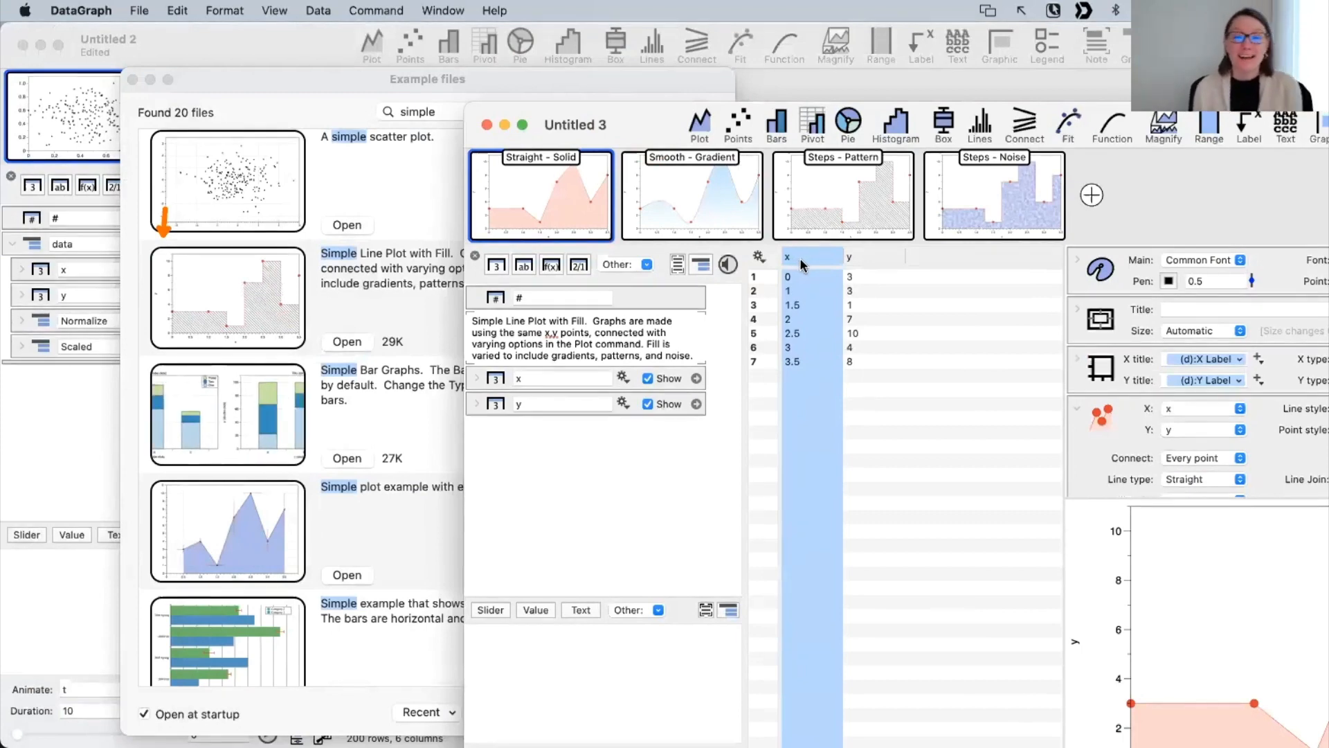
{"action": "left_click", "coordinate": [859, 257], "text": "shift"}
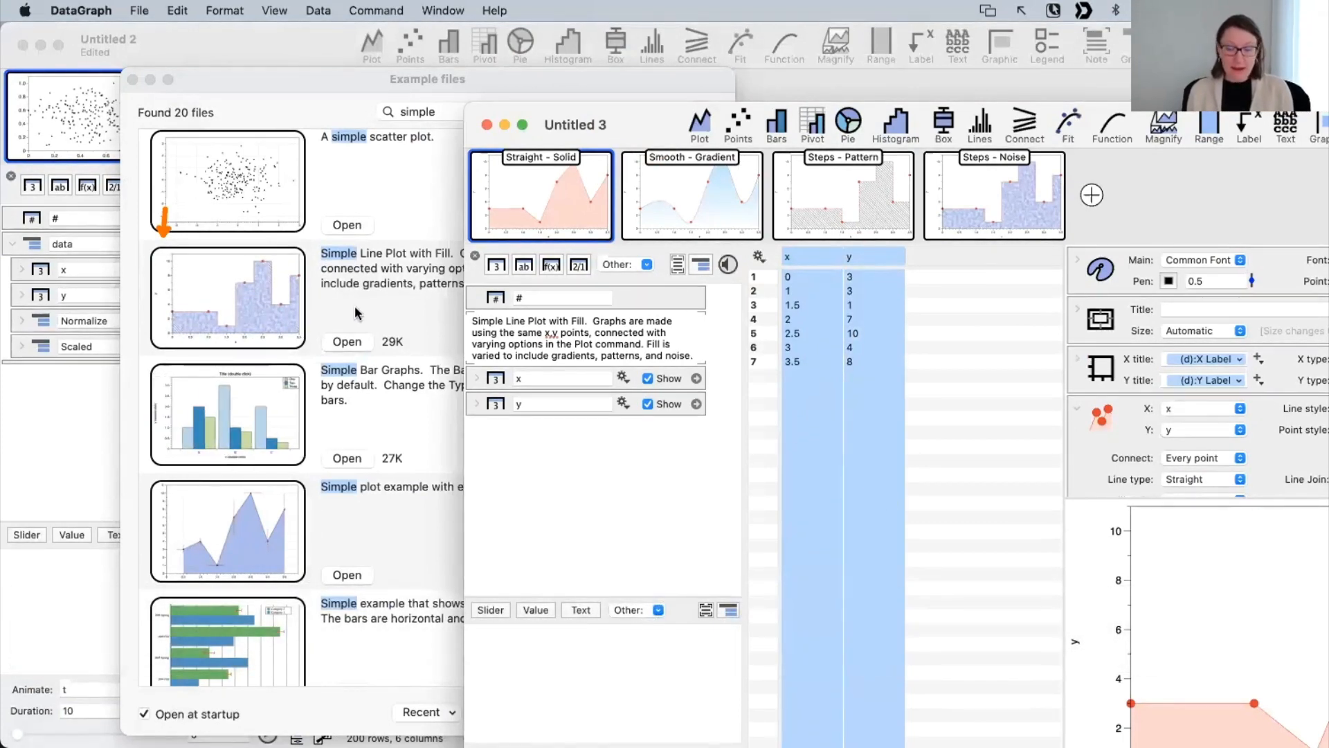
{"action": "key", "text": "super+c"}
Step: Return to the Untitled 2 document and paste the copied columns over the data group's x and y columns
{"action": "left_click", "coordinate": [46, 477]}
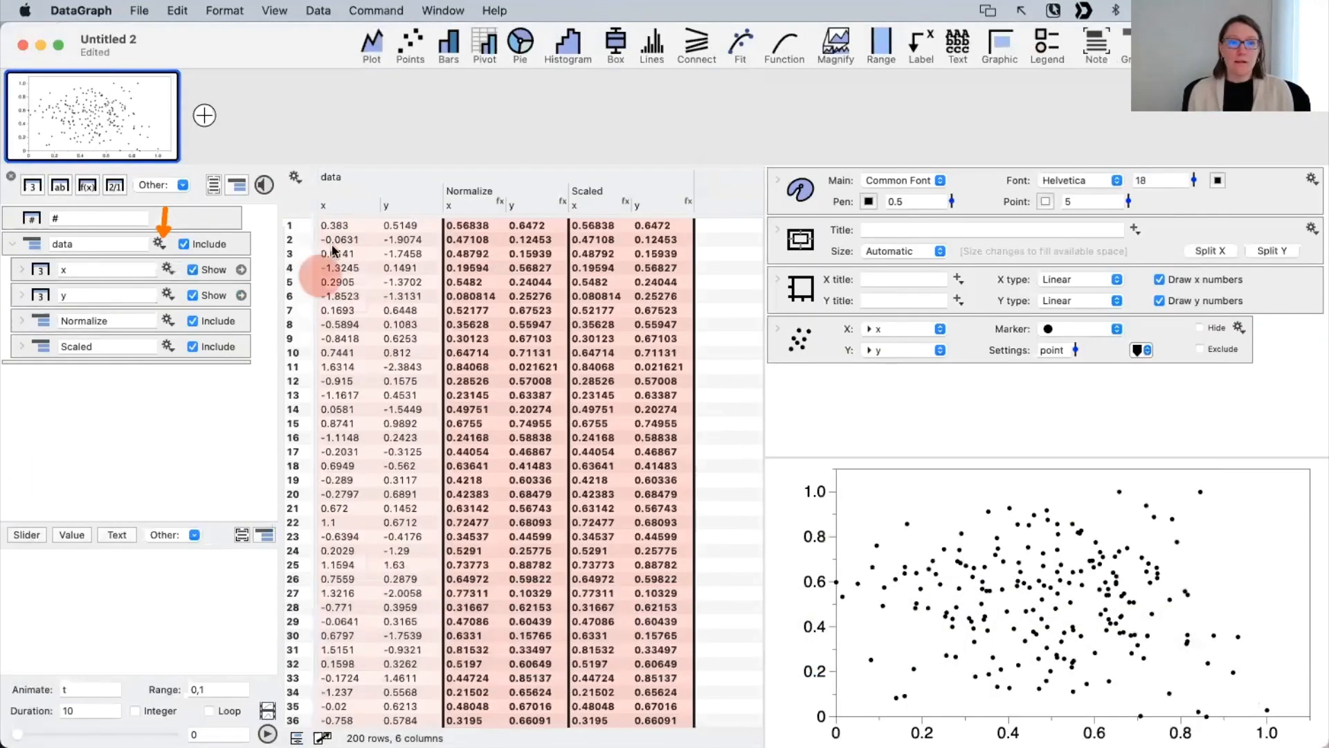
{"action": "left_click", "coordinate": [329, 206]}
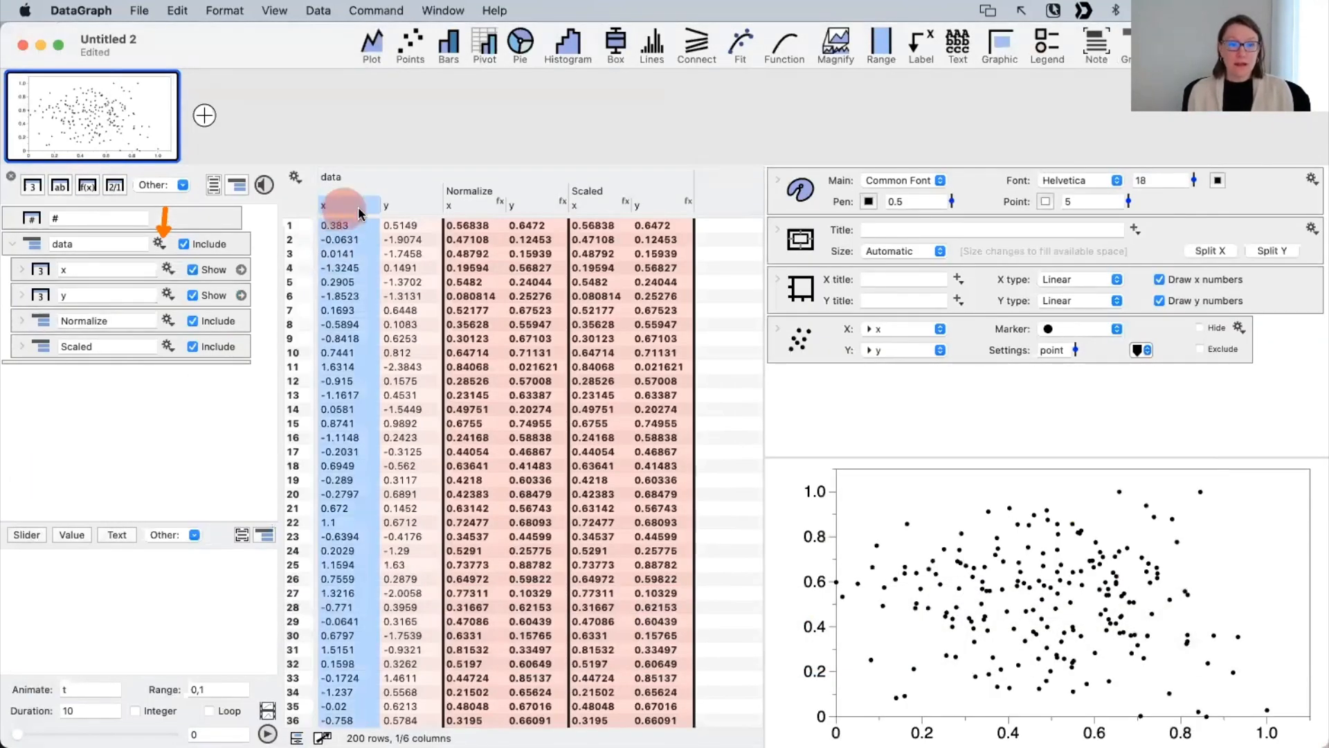
{"action": "left_click", "coordinate": [407, 208], "text": "shift"}
{"action": "key", "text": "super+v"}
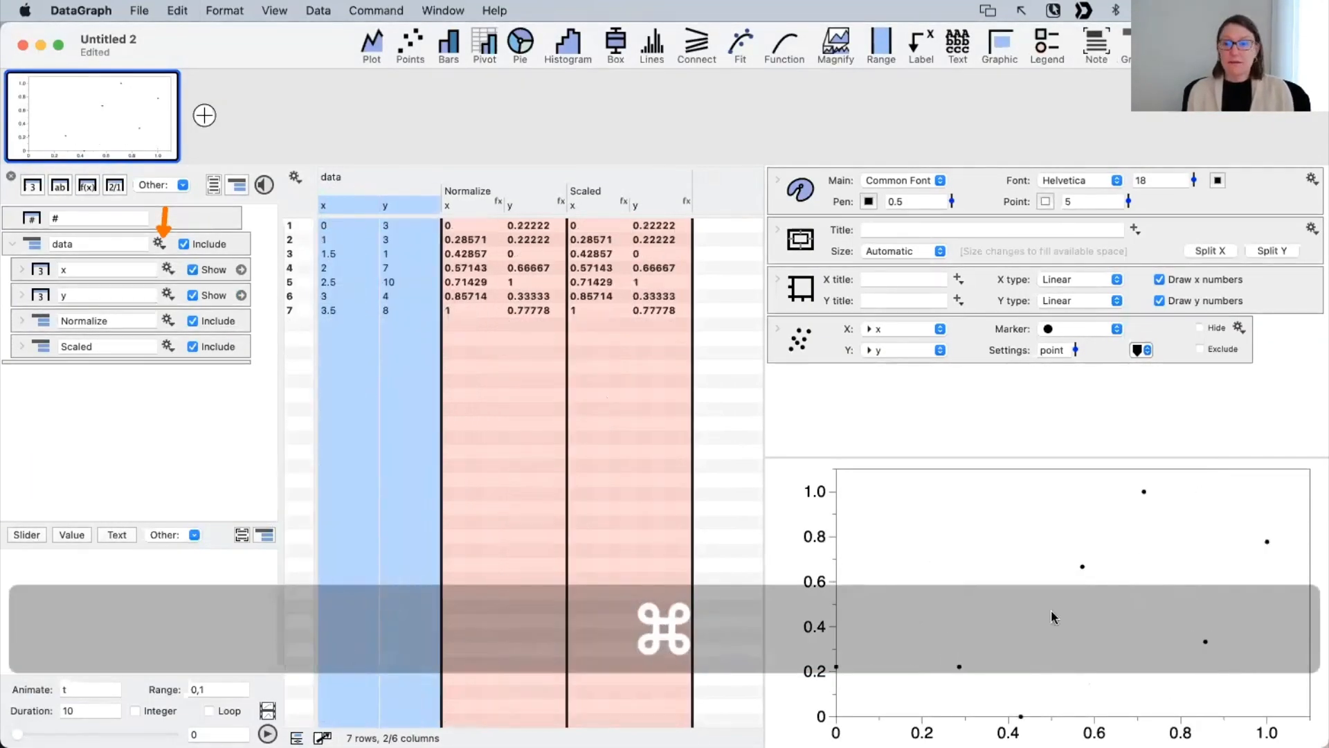
{"action": "left_click", "coordinate": [400, 407]}
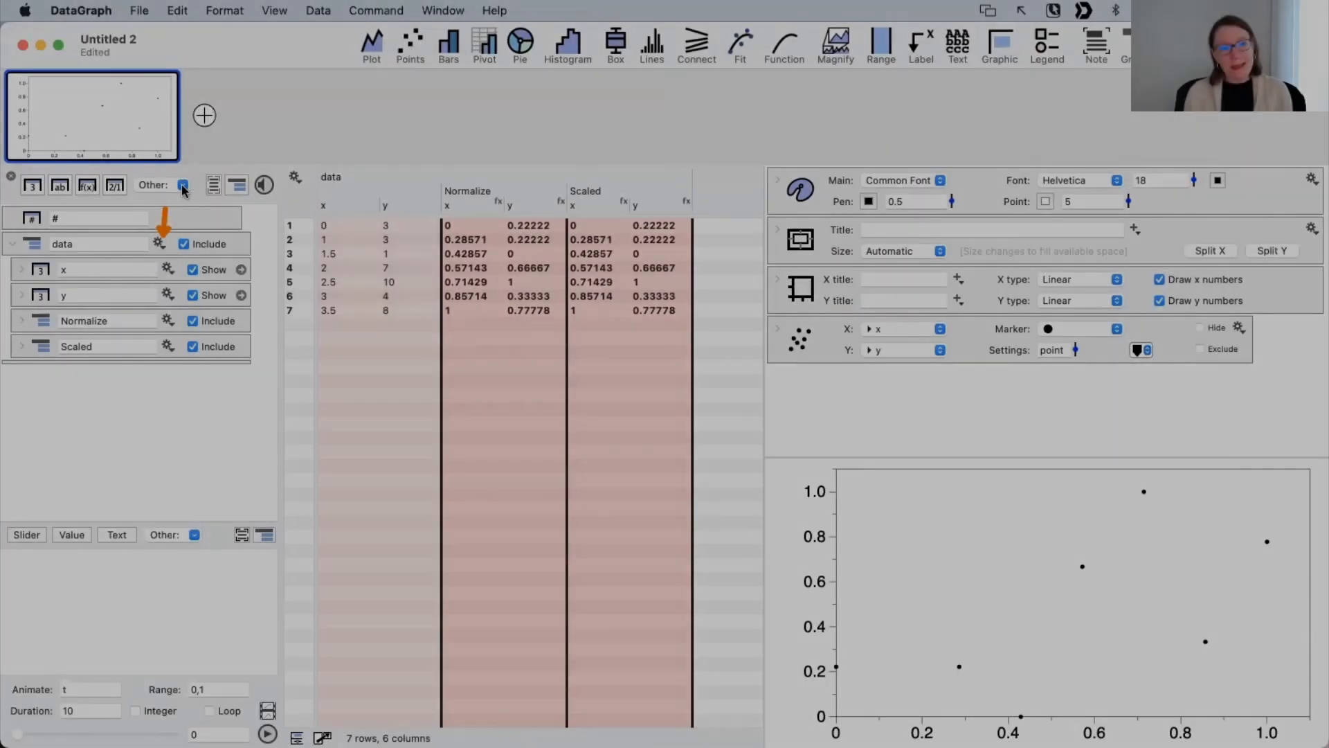
Step: Add a Redirect column to the data group and move the x and y number columns out, above the group
{"action": "left_click", "coordinate": [183, 187]}
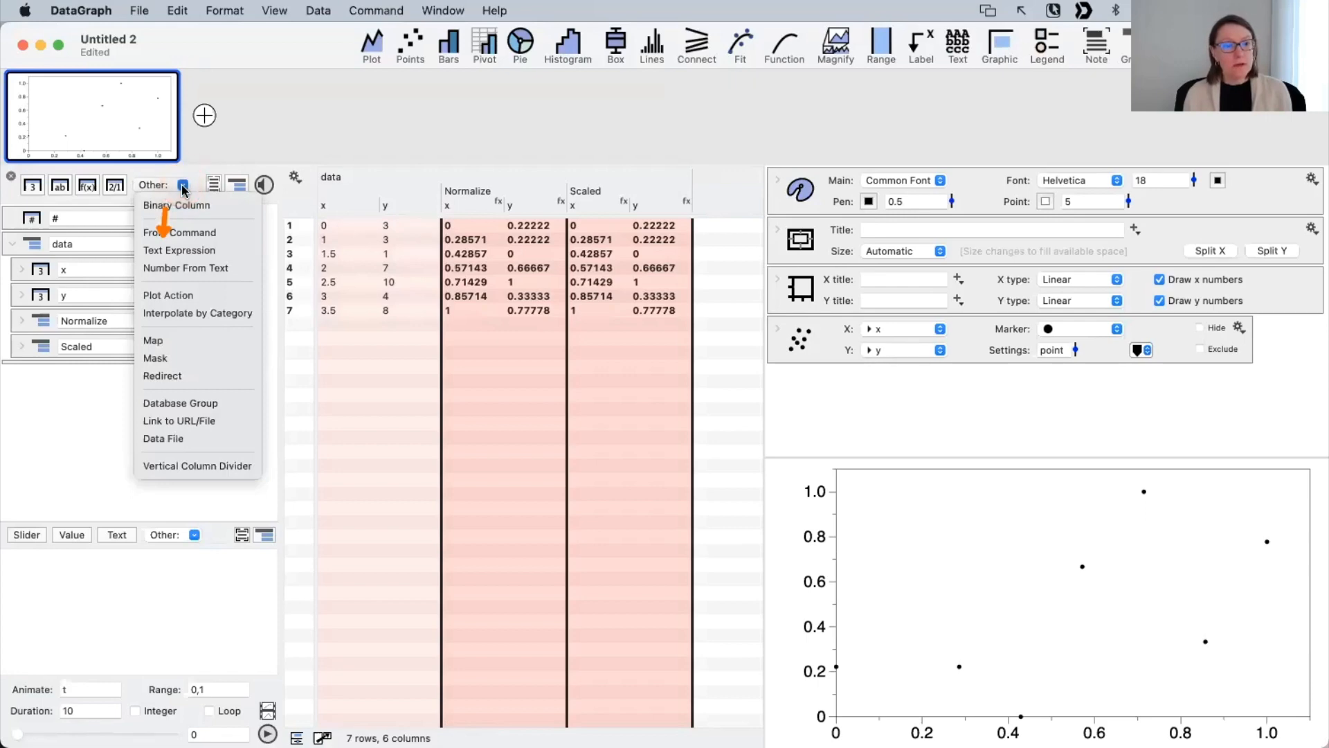
{"action": "left_click", "coordinate": [166, 376]}
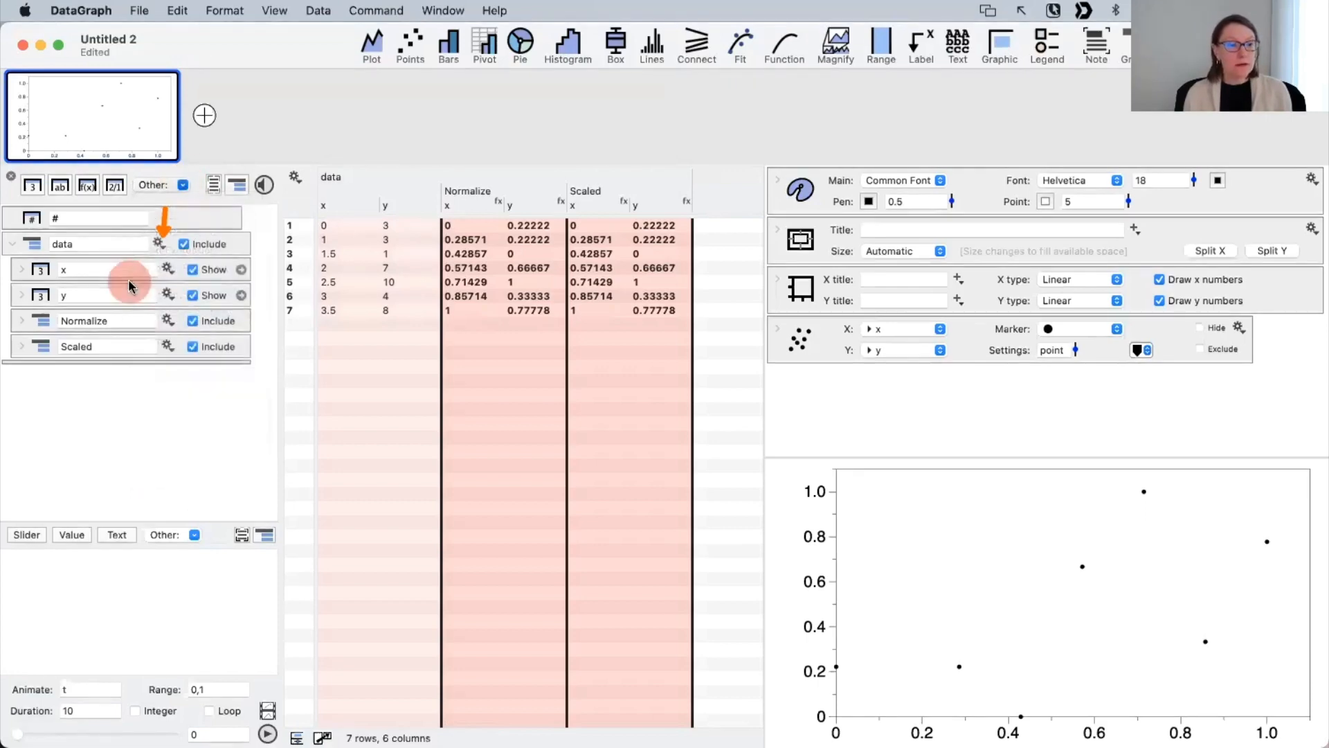
{"action": "left_click_drag", "start_coordinate": [31, 378], "coordinate": [35, 232]}
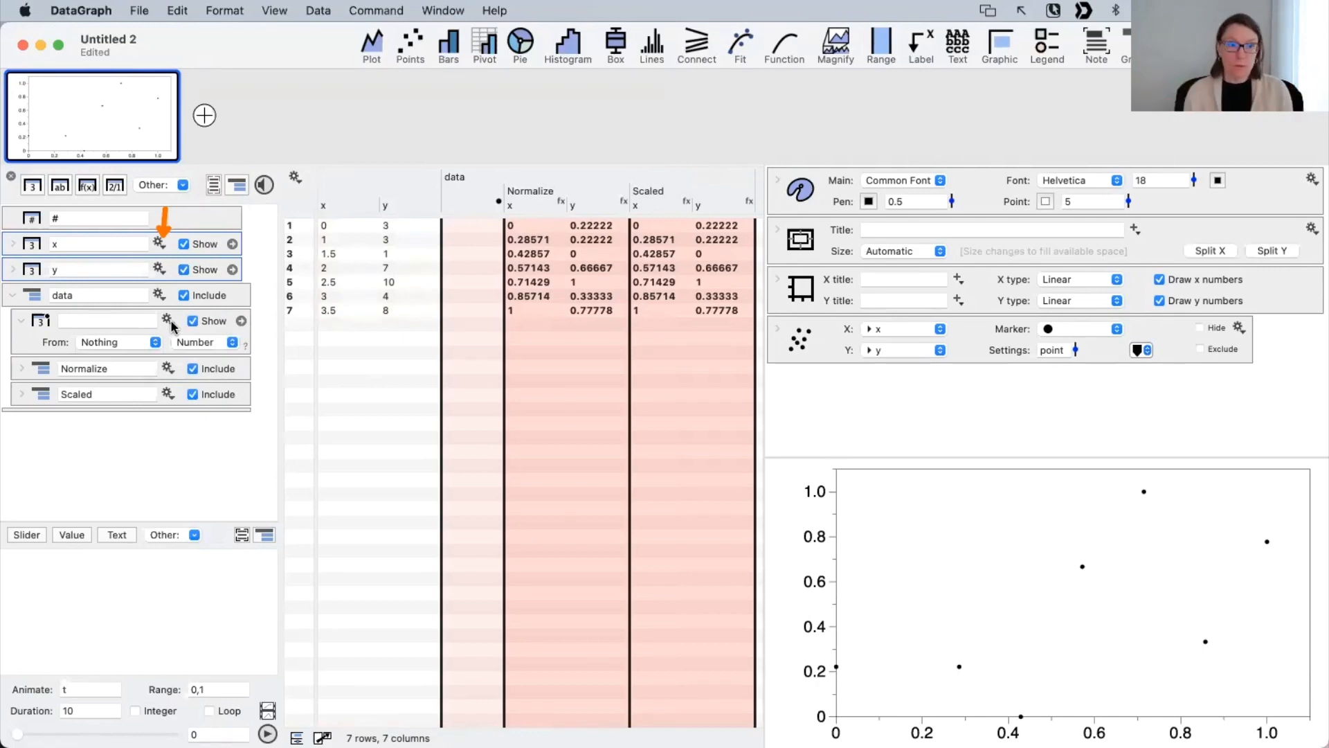
Step: Put the x and y number columns in a new group and name it Data
{"action": "left_click_drag", "start_coordinate": [256, 260], "coordinate": [210, 247]}
{"action": "left_click", "coordinate": [238, 184]}
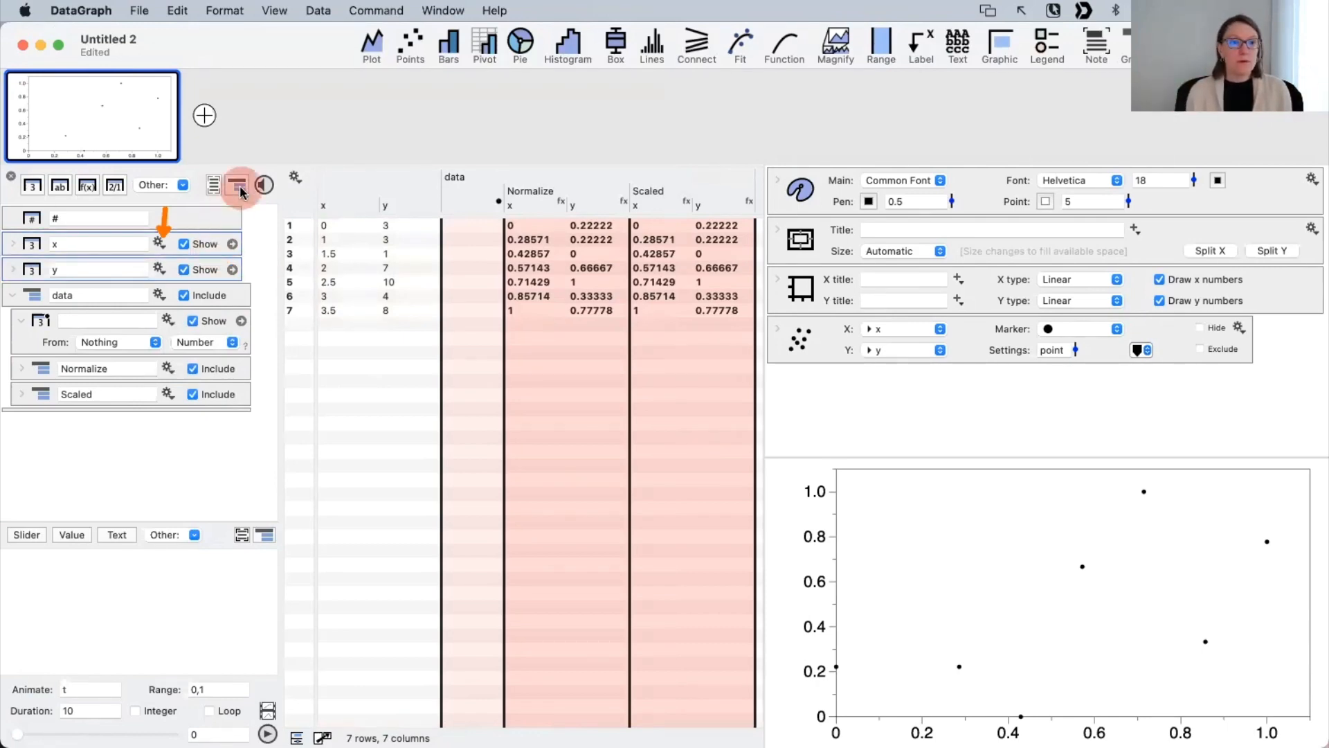
{"action": "type", "text": "Data"}
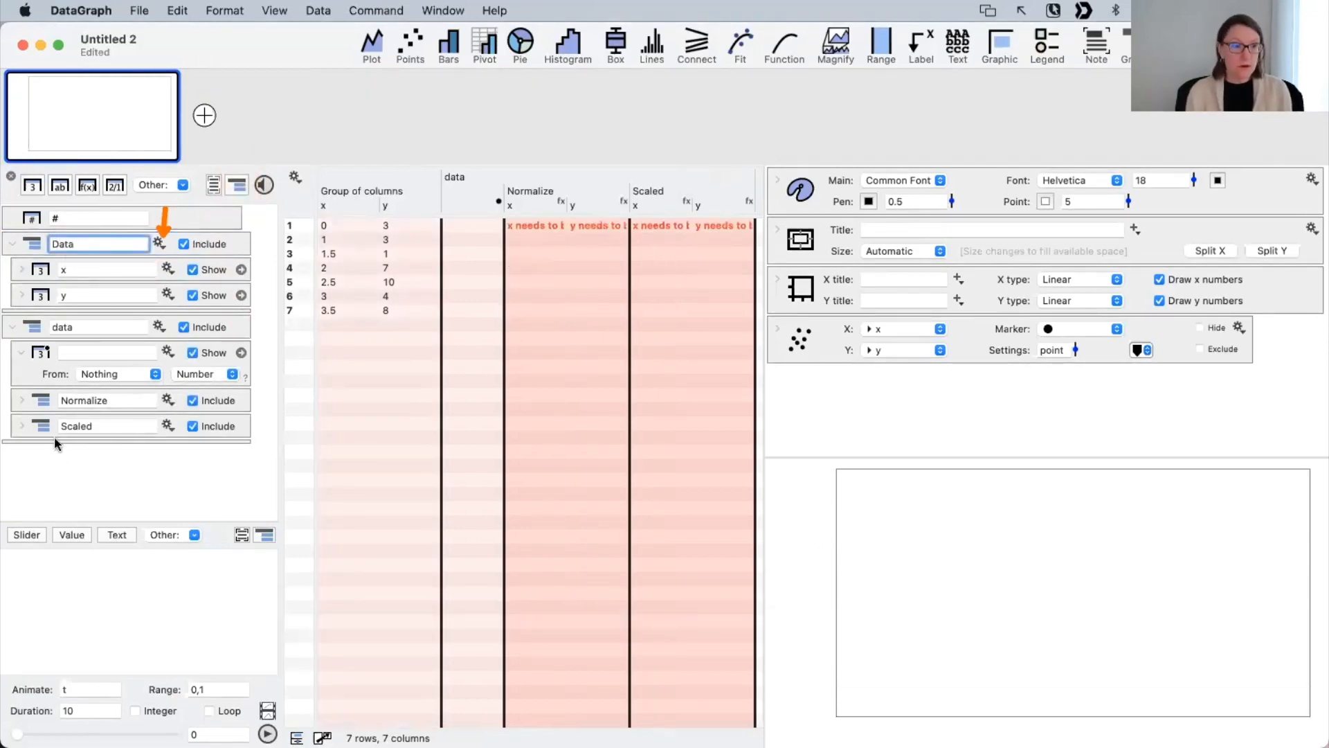
{"action": "left_click", "coordinate": [81, 495]}
{"action": "left_click", "coordinate": [262, 237]}
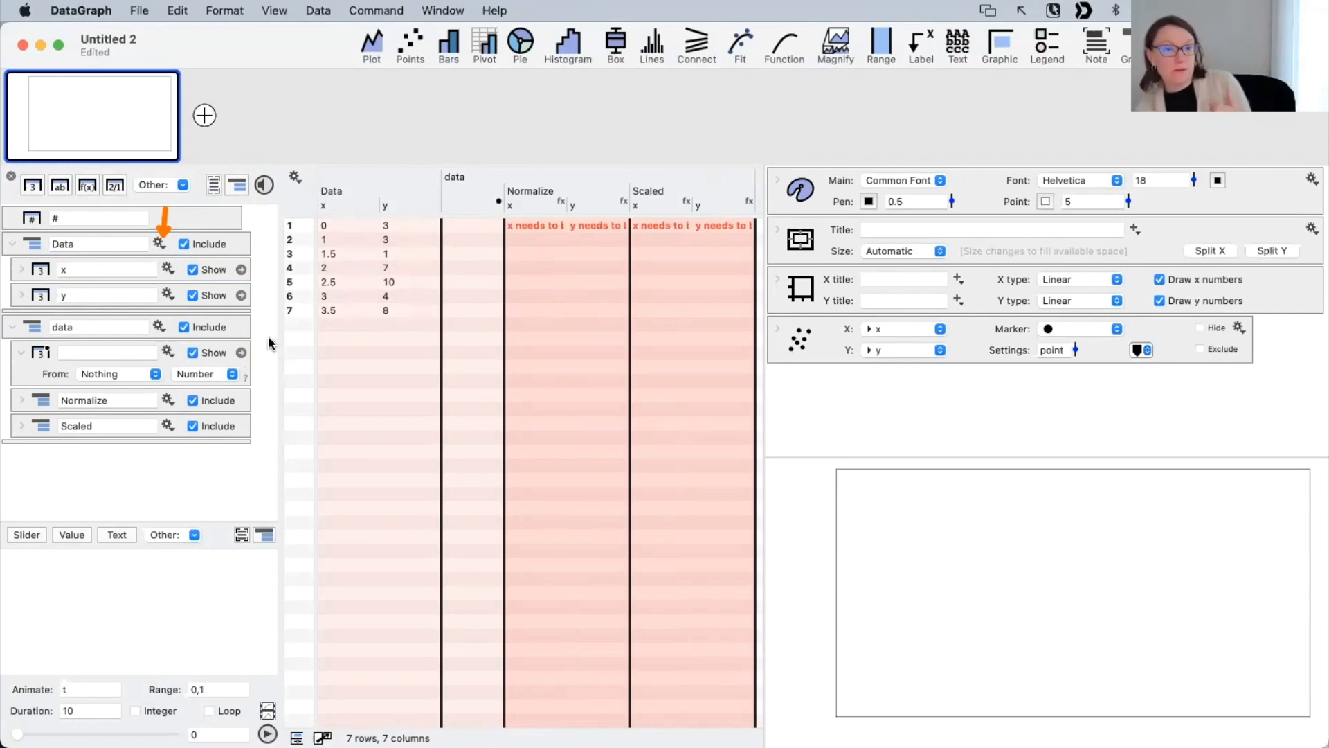
Step: Set the redirect column in the data group to take its values from the Data group's x, and name it x
{"action": "left_click", "coordinate": [34, 327]}
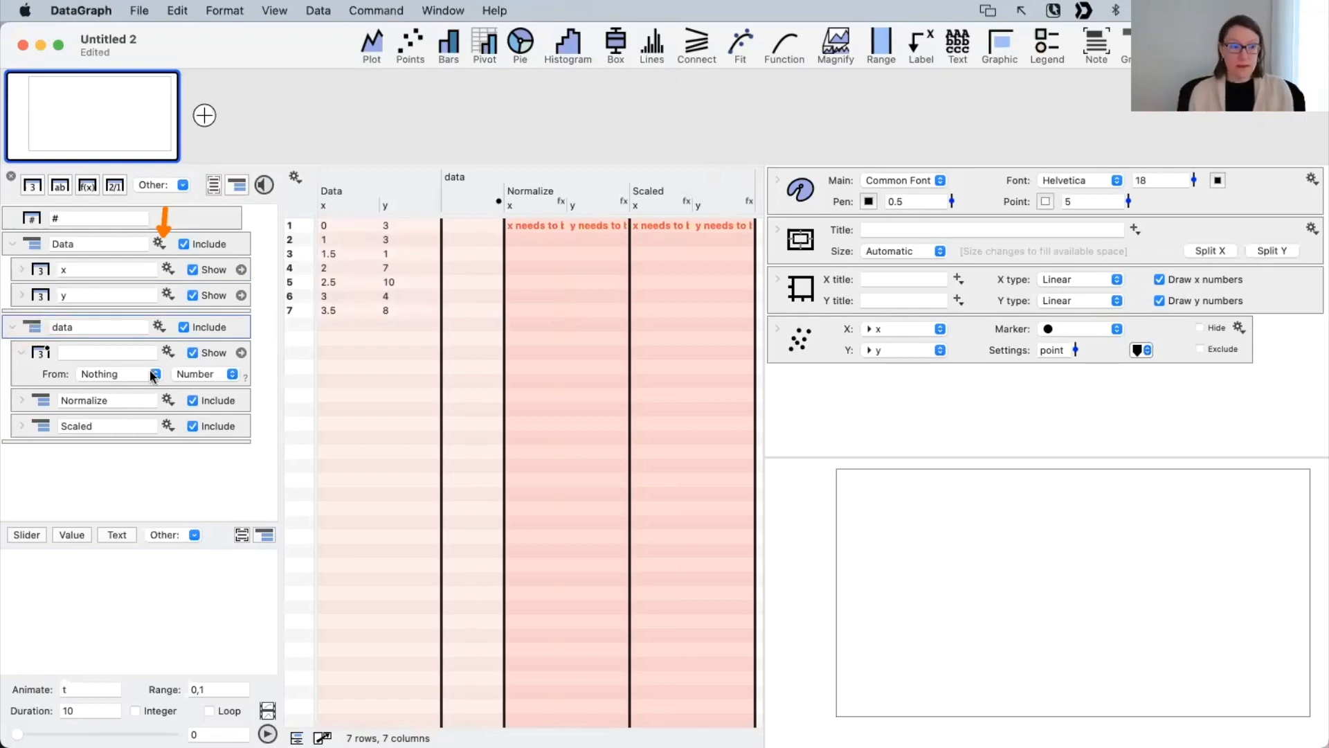
{"action": "left_click", "coordinate": [66, 356]}
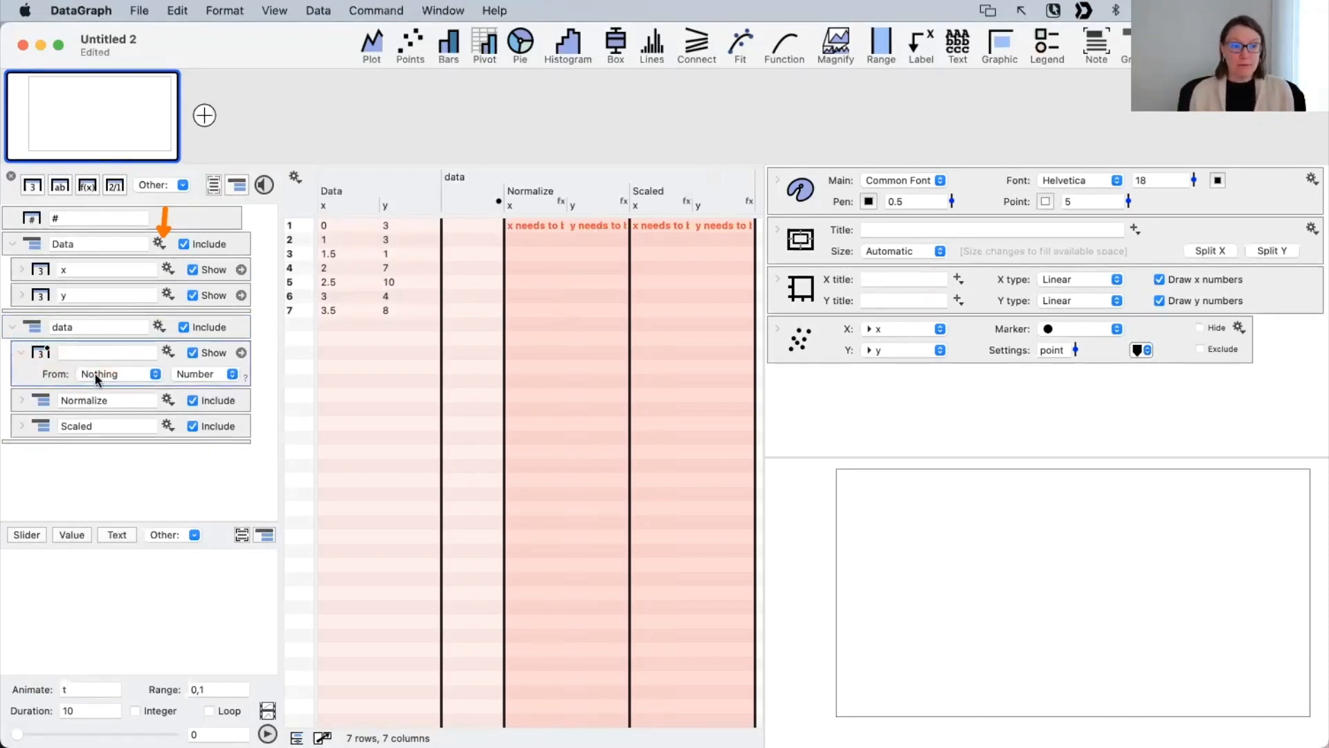
{"action": "left_click", "coordinate": [96, 374]}
{"action": "mouse_move", "coordinate": [99, 422]}
{"action": "left_click", "coordinate": [165, 415]}
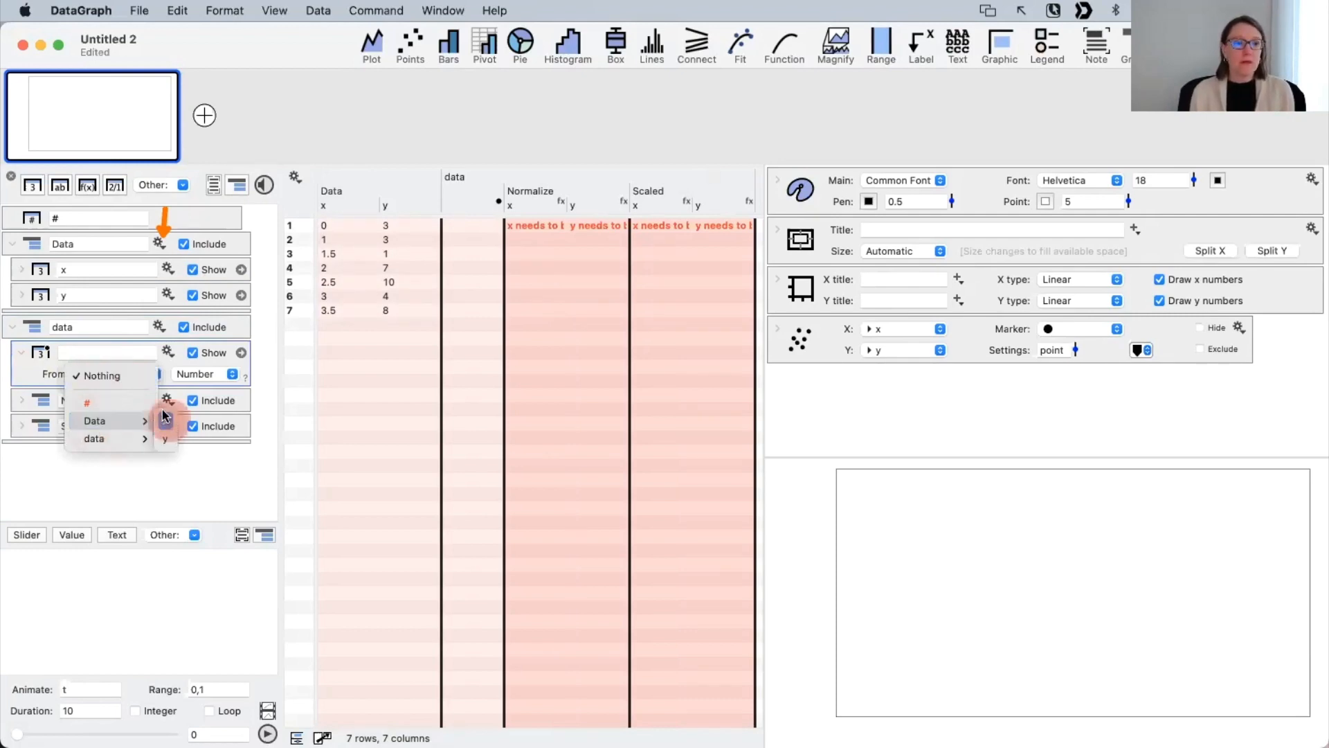
{"action": "left_click", "coordinate": [90, 352]}
{"action": "type", "text": "x"}
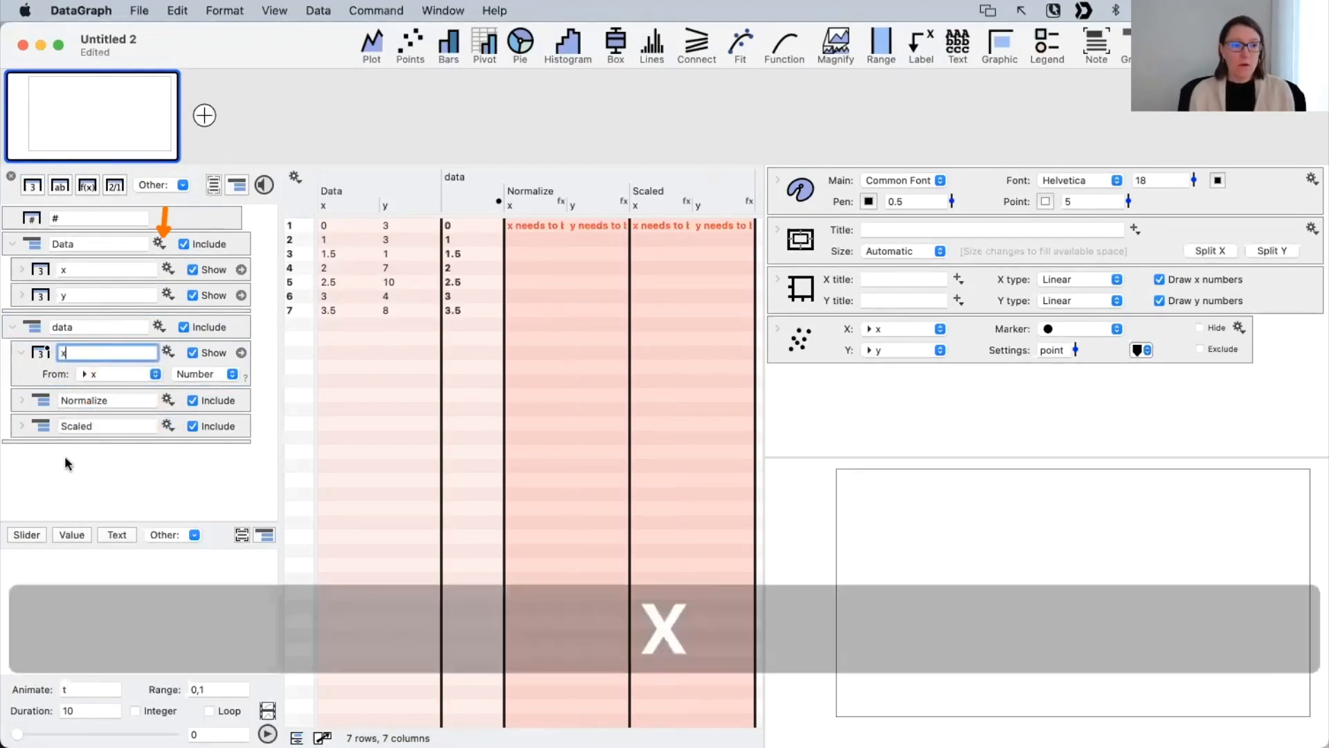
{"action": "left_click", "coordinate": [237, 372]}
Step: Duplicate the x redirect column, set the copy's source to the Data group's y, and name it y
{"action": "left_click", "coordinate": [36, 365]}
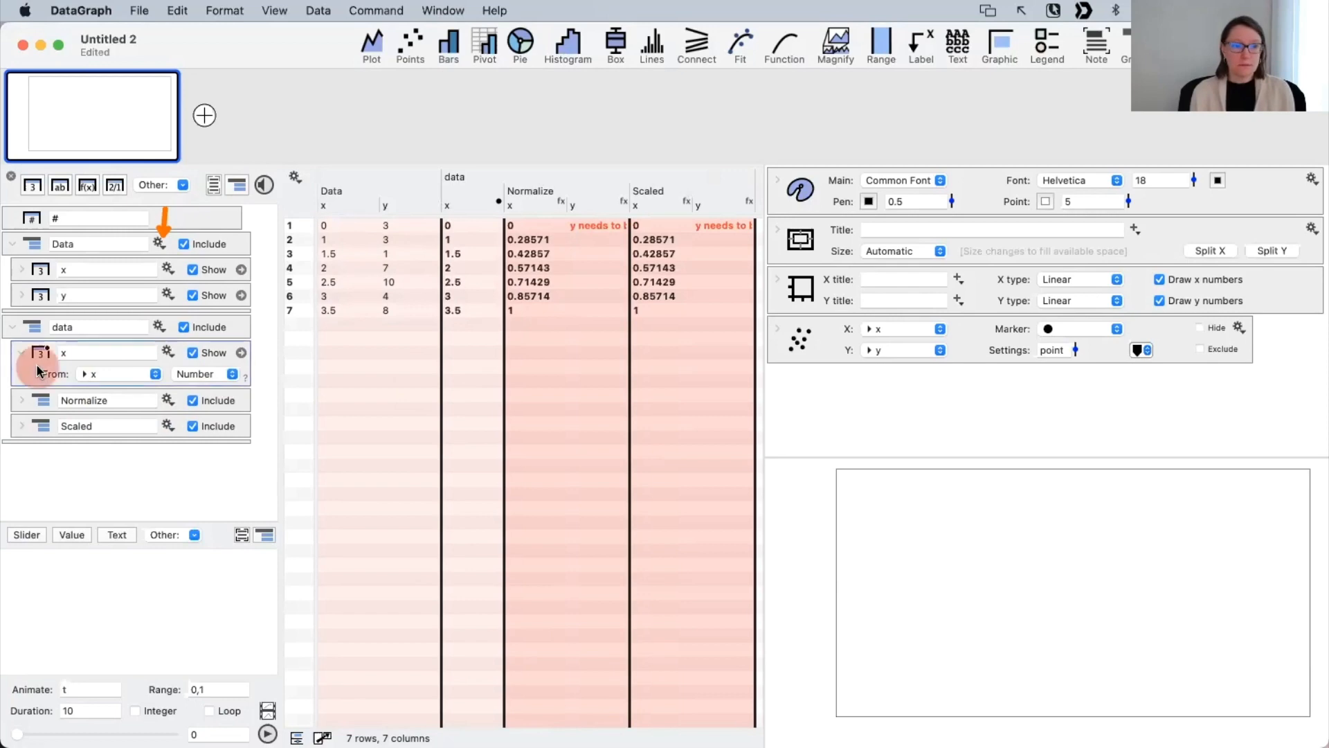
{"action": "left_click_drag", "start_coordinate": [37, 372], "coordinate": [29, 396]}
{"action": "left_click", "coordinate": [155, 420]}
{"action": "left_click", "coordinate": [124, 439]}
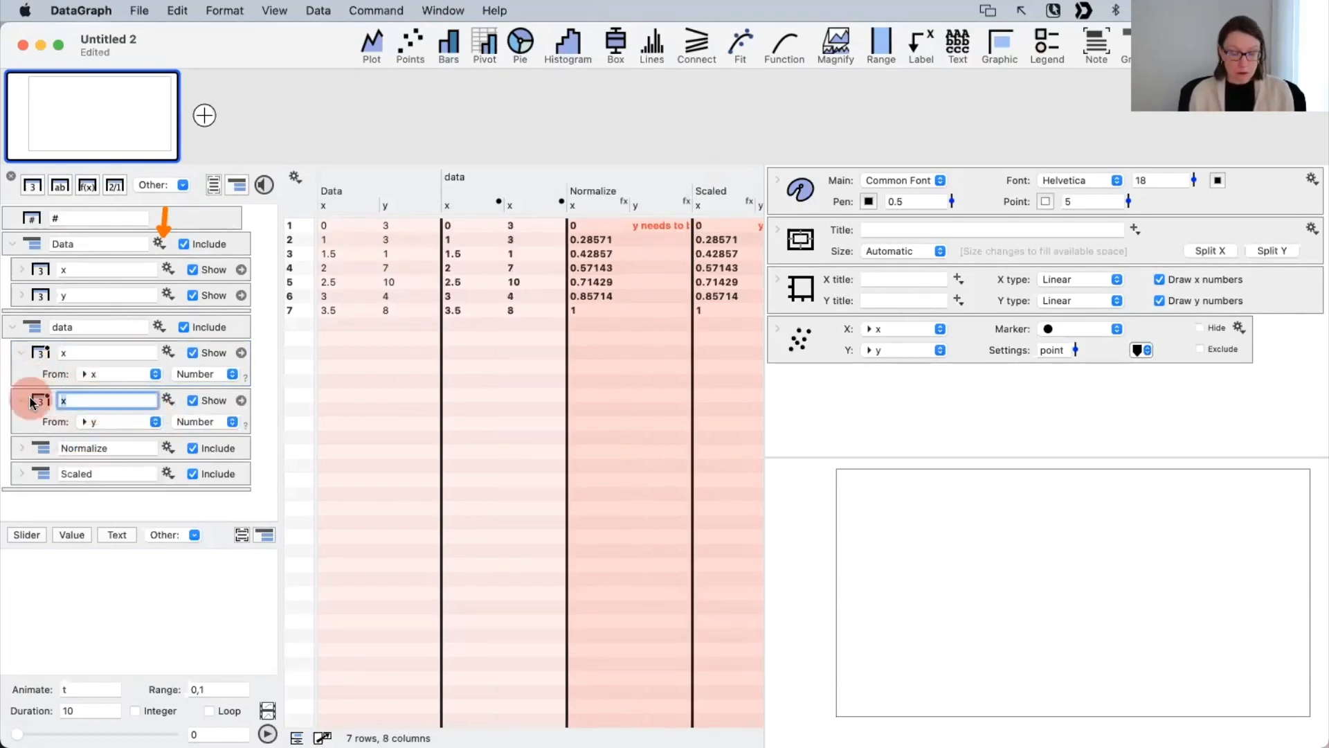
{"action": "type", "text": "y"}
{"action": "left_click", "coordinate": [84, 514]}
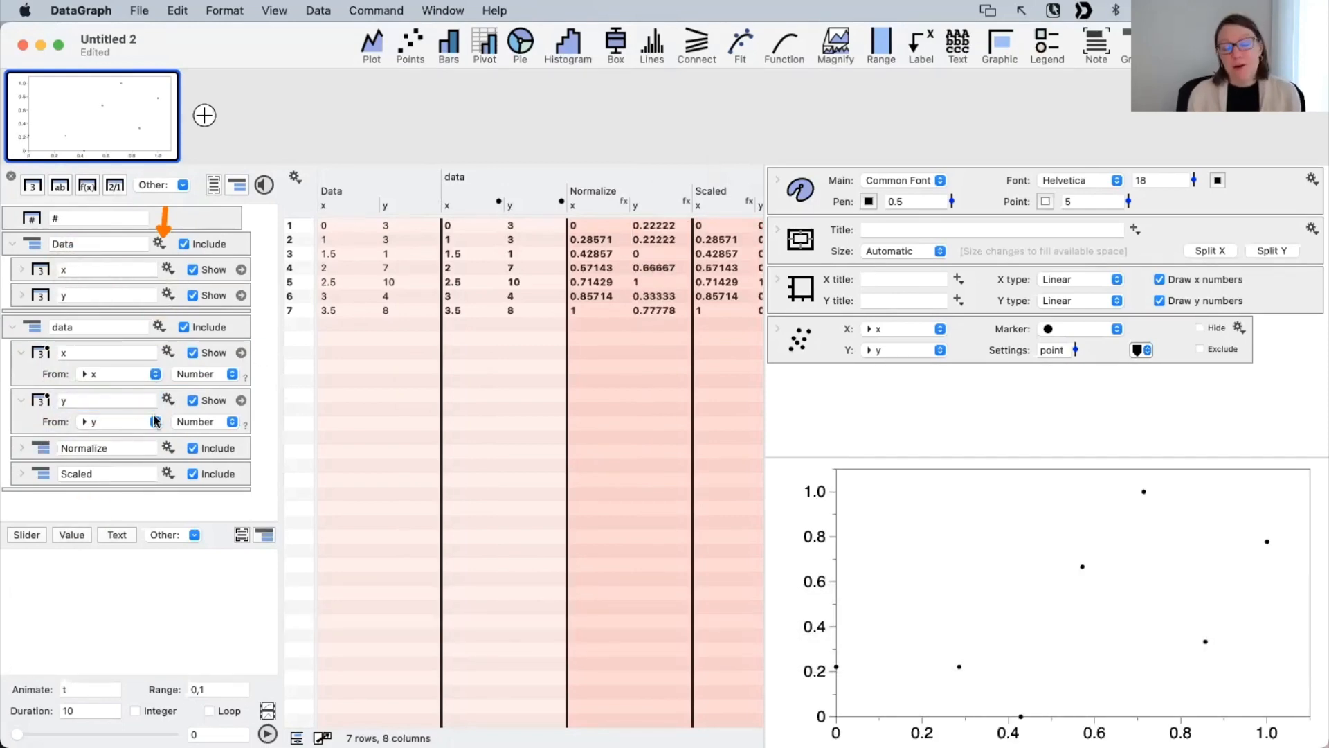
Step: Rename the Data group's x column to data1 and its y column to data2
{"action": "double_click", "coordinate": [72, 270]}
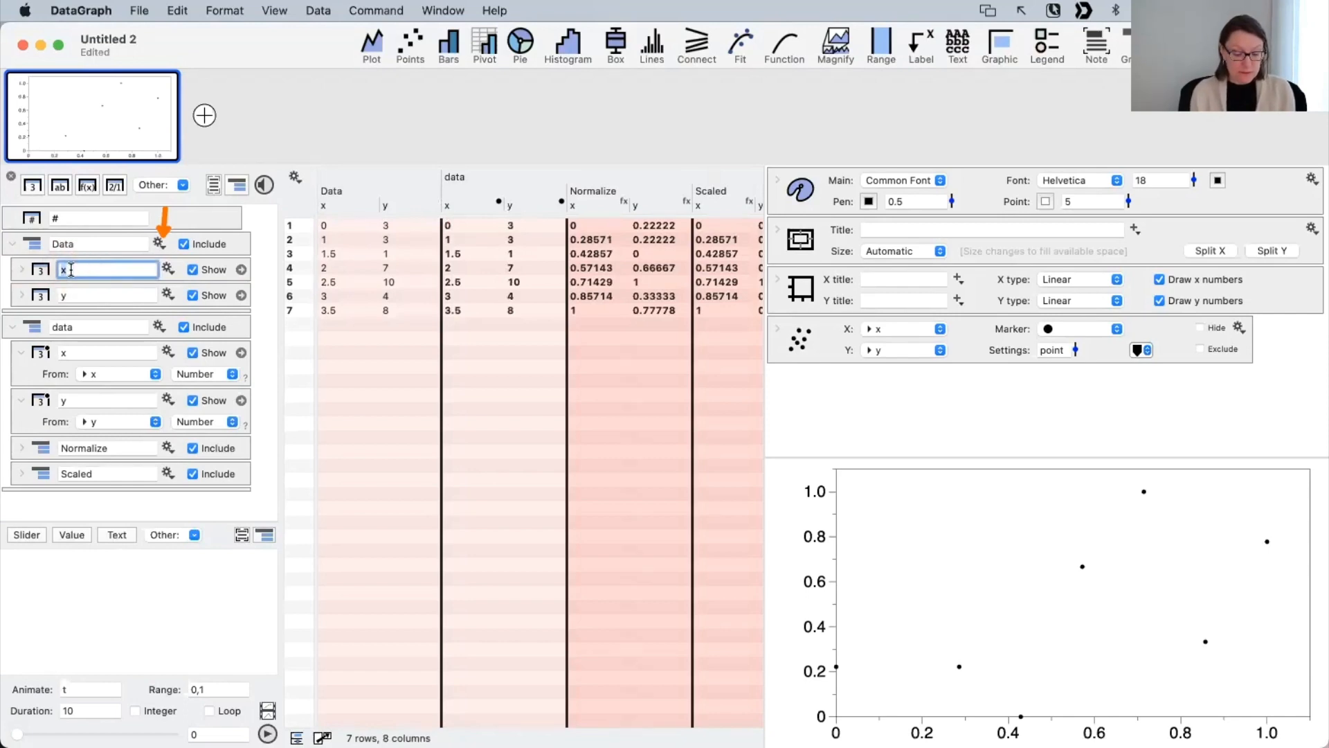
{"action": "type", "text": "data"}
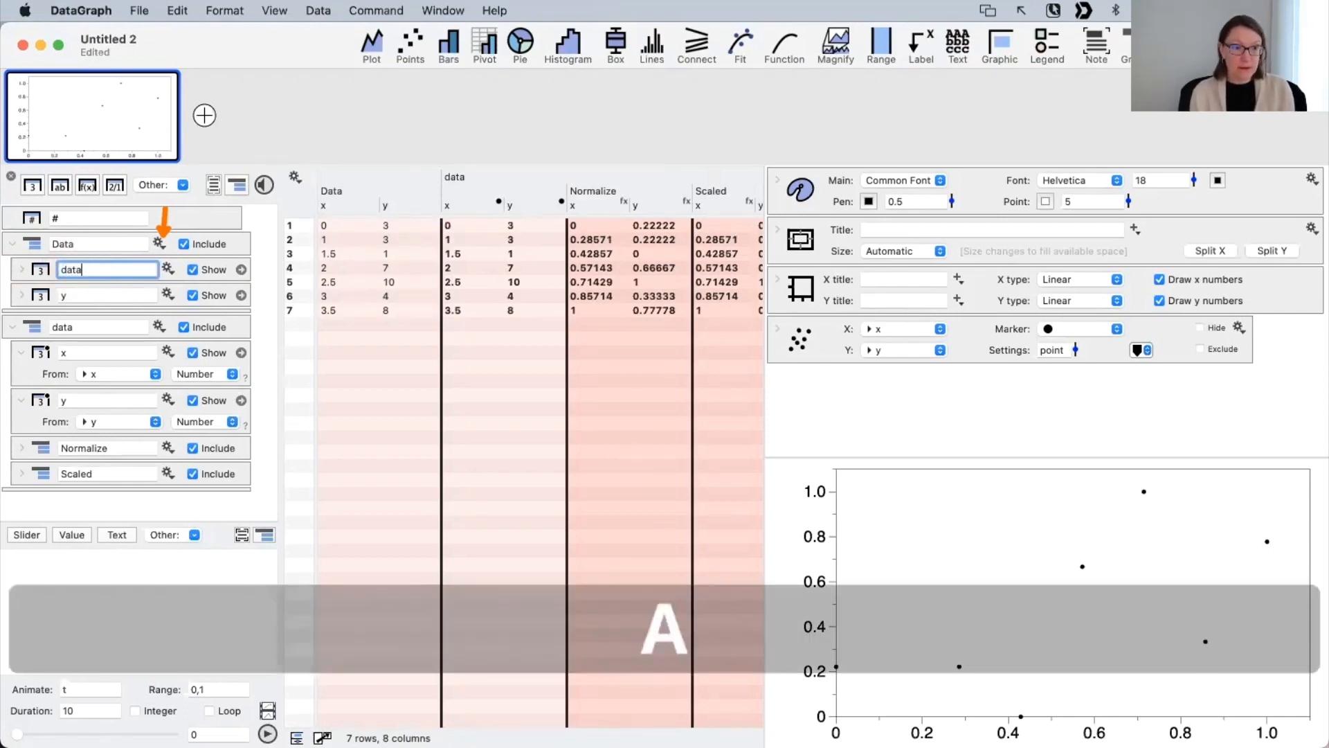
{"action": "type", "text": "1"}
{"action": "left_click_drag", "start_coordinate": [81, 291], "coordinate": [11, 291]}
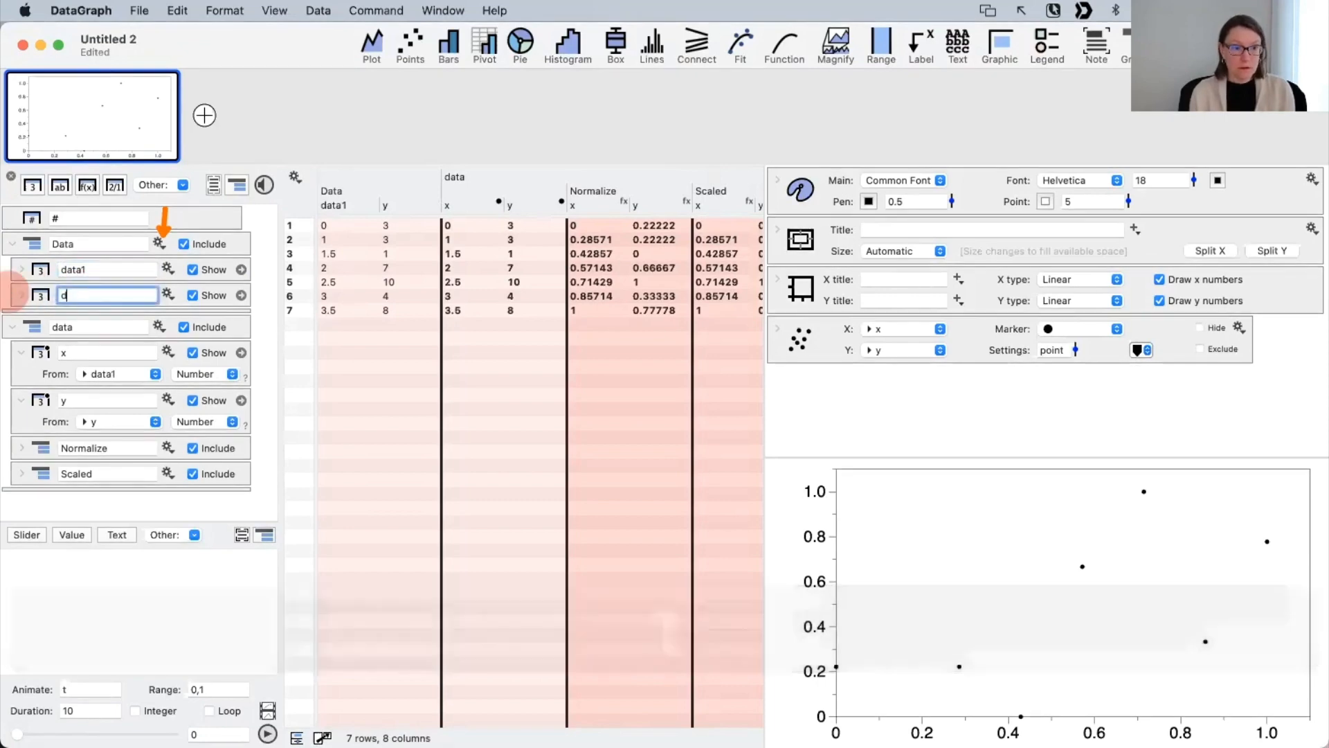
{"action": "type", "text": "data2"}
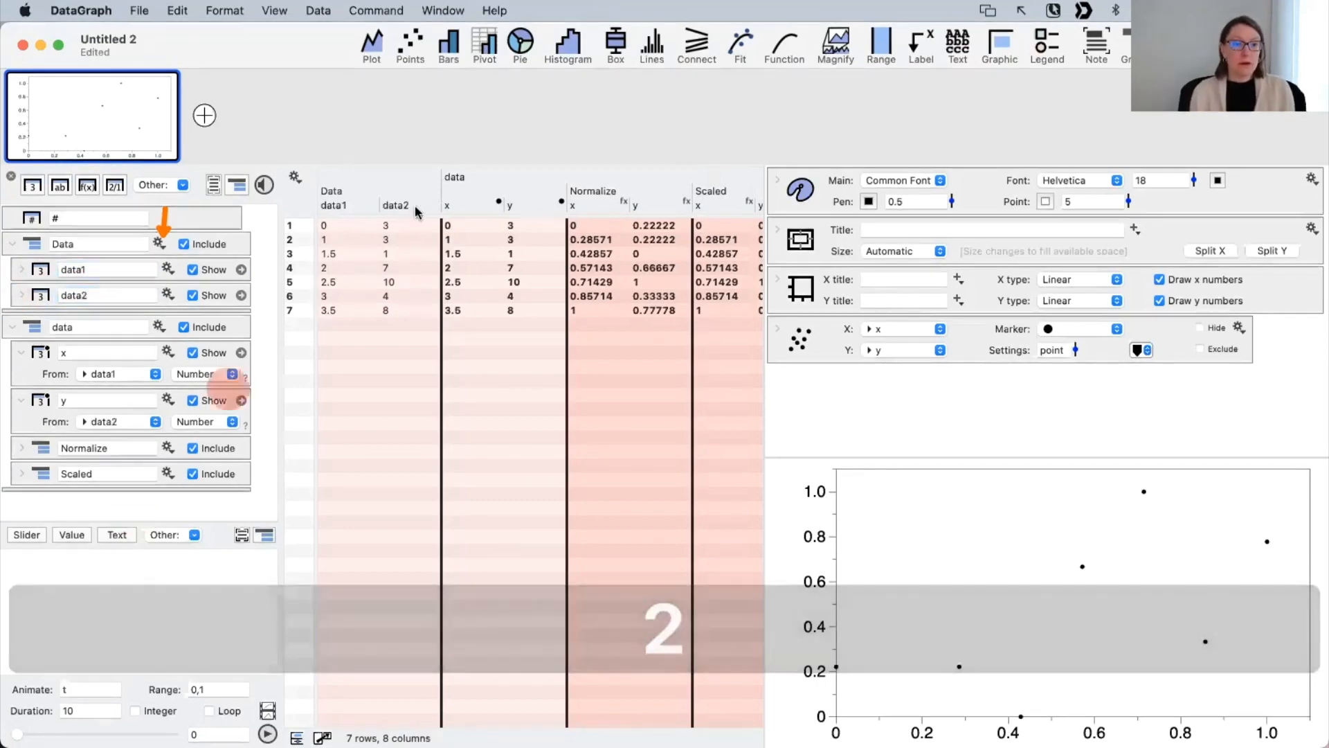
Step: Examine the data1 and data2 columns, the x and y redirect columns that use them, and the Normalize x and y columns
{"action": "left_click", "coordinate": [400, 206]}
{"action": "left_click", "coordinate": [400, 206], "text": "shift"}
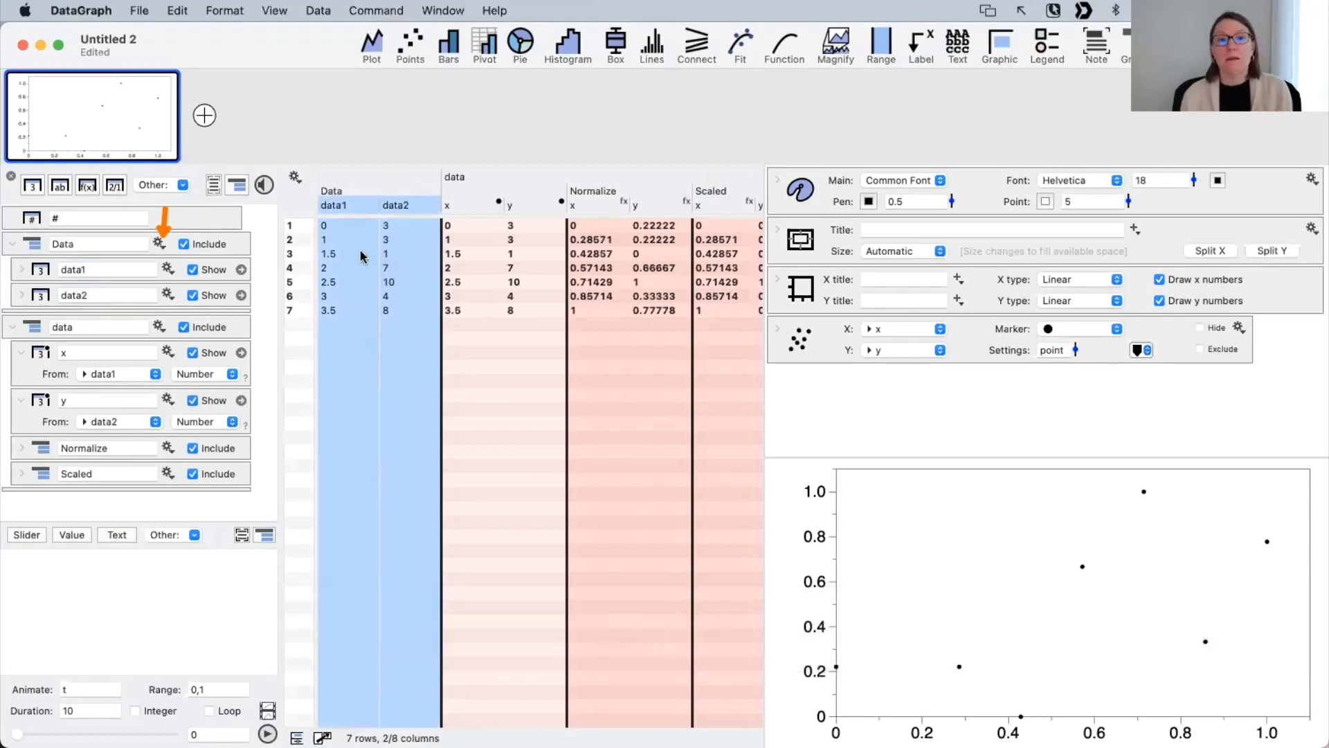
{"action": "left_click", "coordinate": [39, 362]}
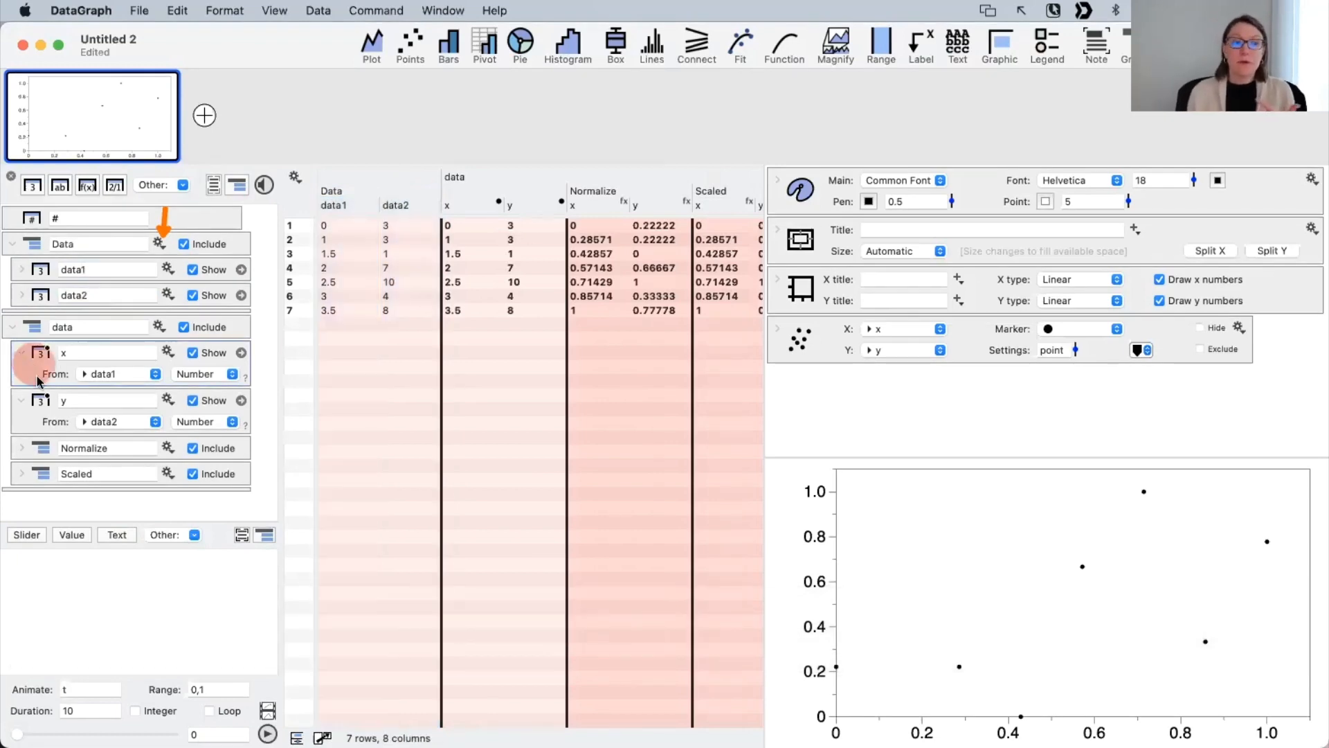
{"action": "left_click", "coordinate": [36, 424]}
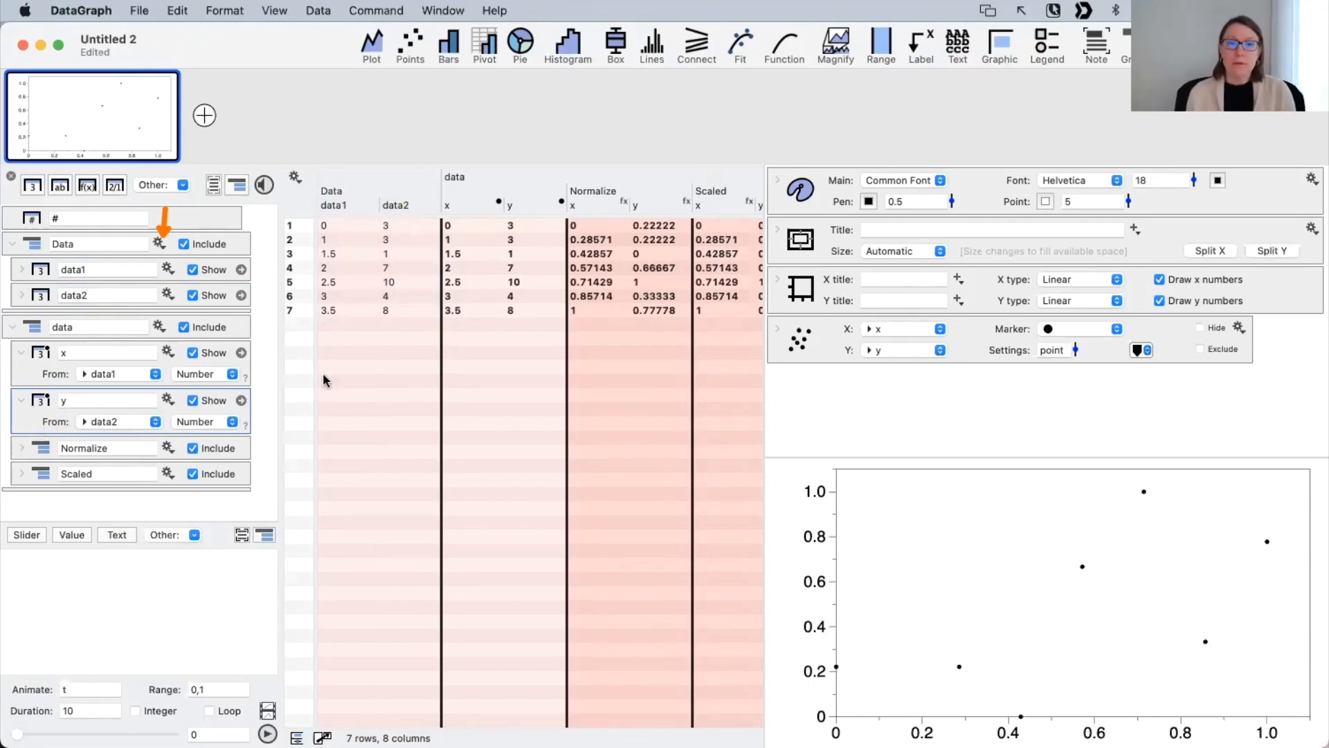
{"action": "scroll", "coordinate": [600, 351], "scroll_direction": "right", "scroll_amount": 2}
{"action": "left_click", "coordinate": [529, 207]}
{"action": "left_click", "coordinate": [623, 209]}
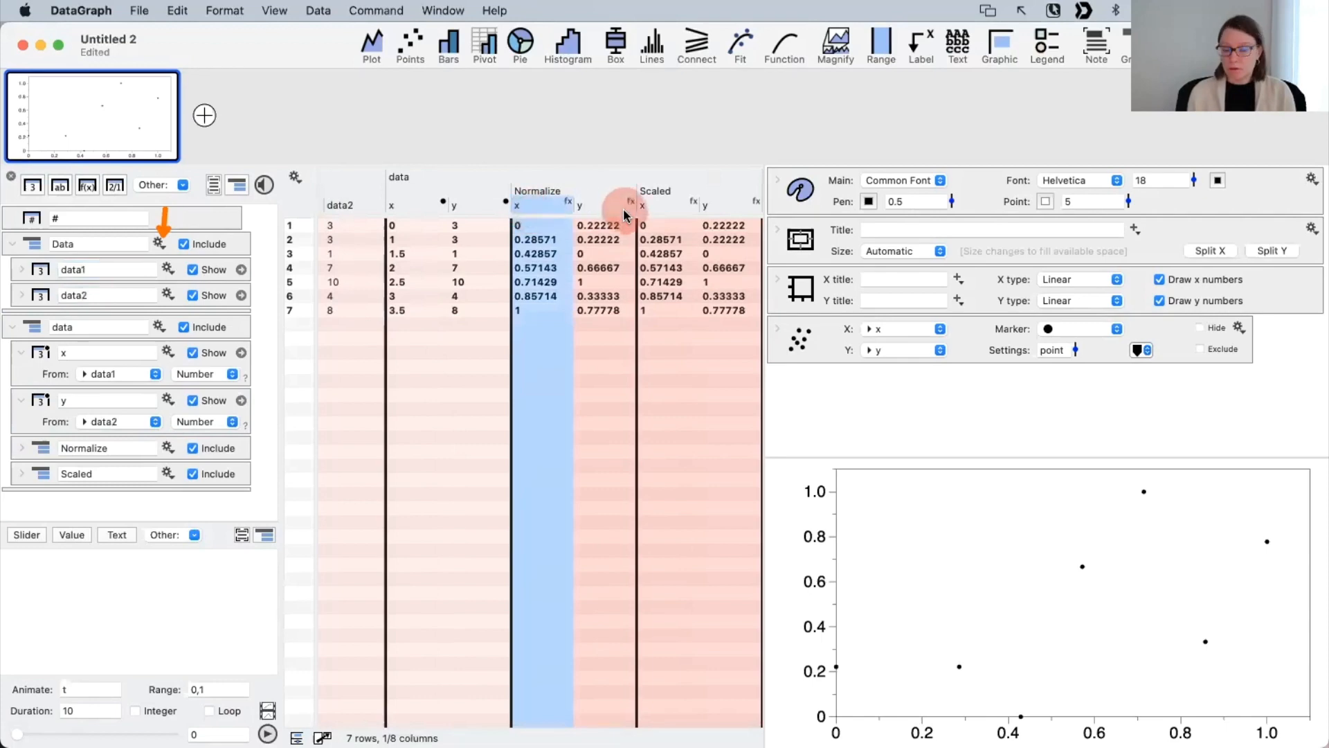
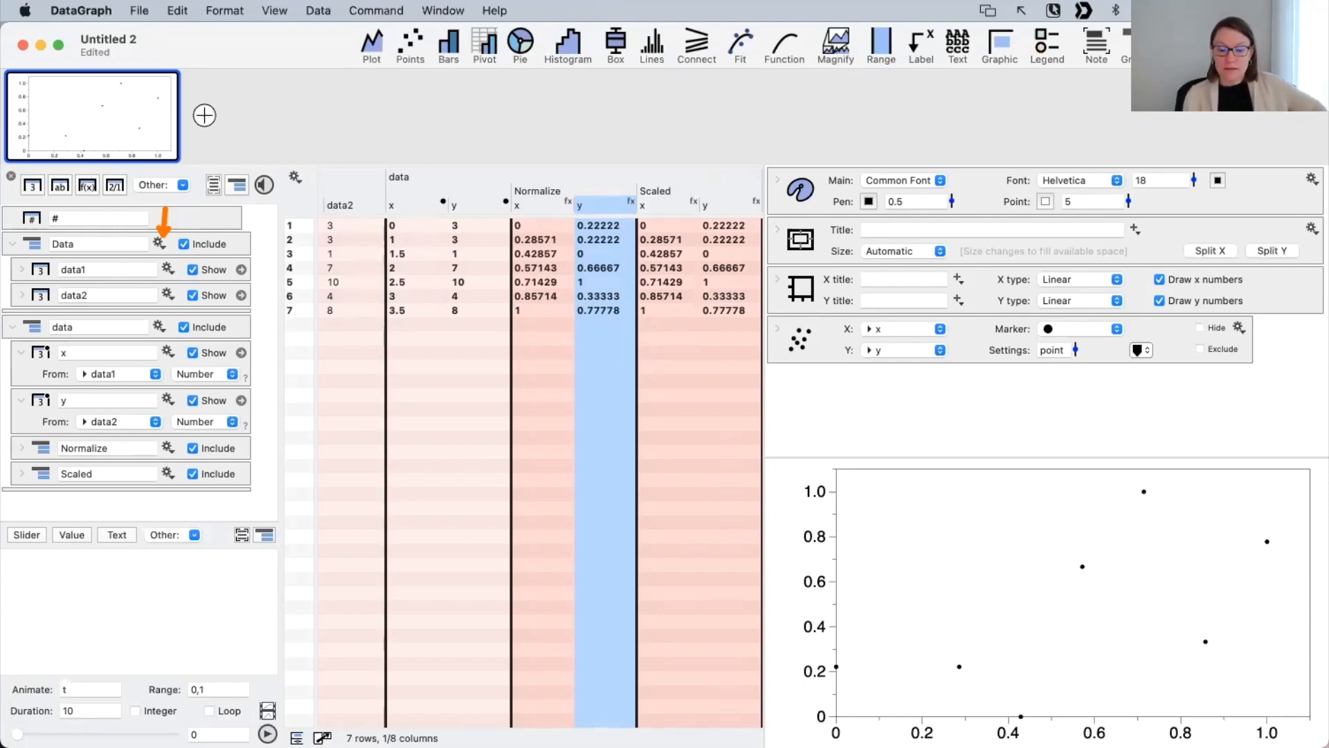
Step: Expand the Normalize group, check the formula of its x column, and widen the data table to show the Scaled columns fully
{"action": "left_click", "coordinate": [655, 429]}
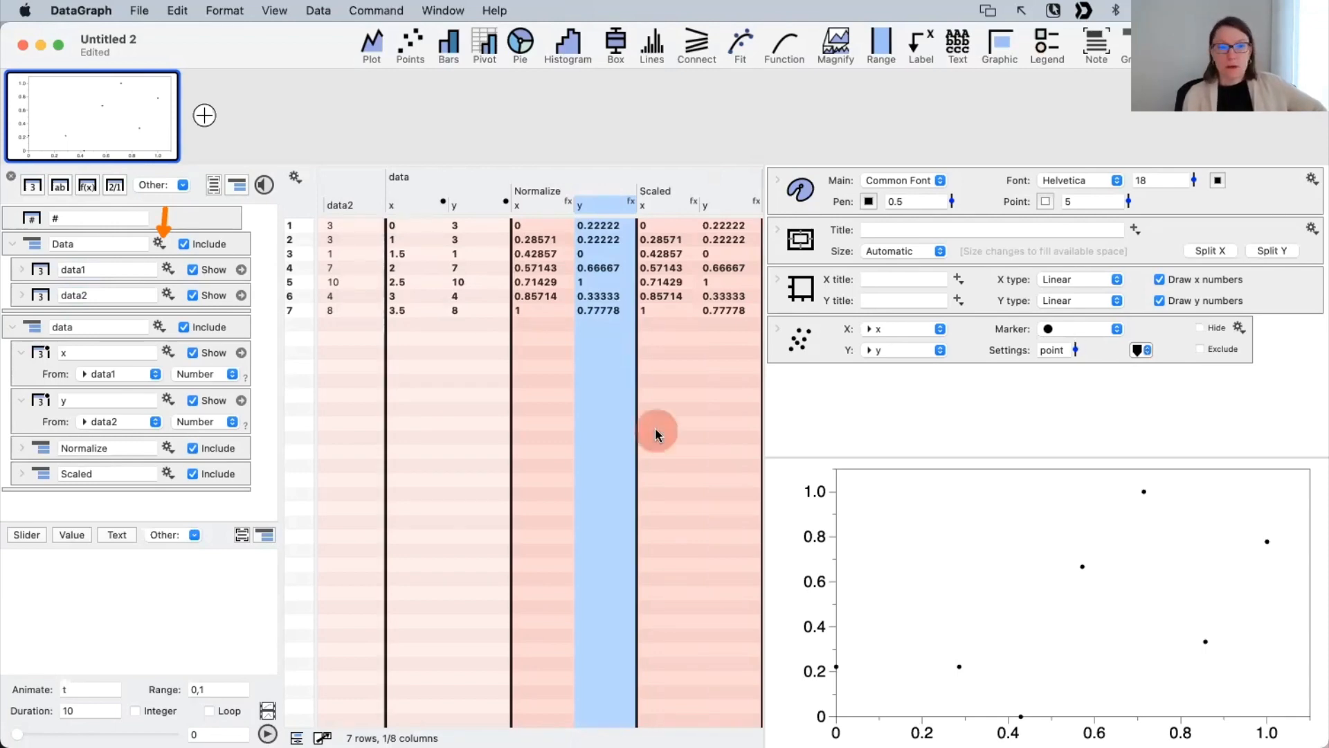
{"action": "left_click", "coordinate": [23, 452]}
{"action": "left_click", "coordinate": [29, 478]}
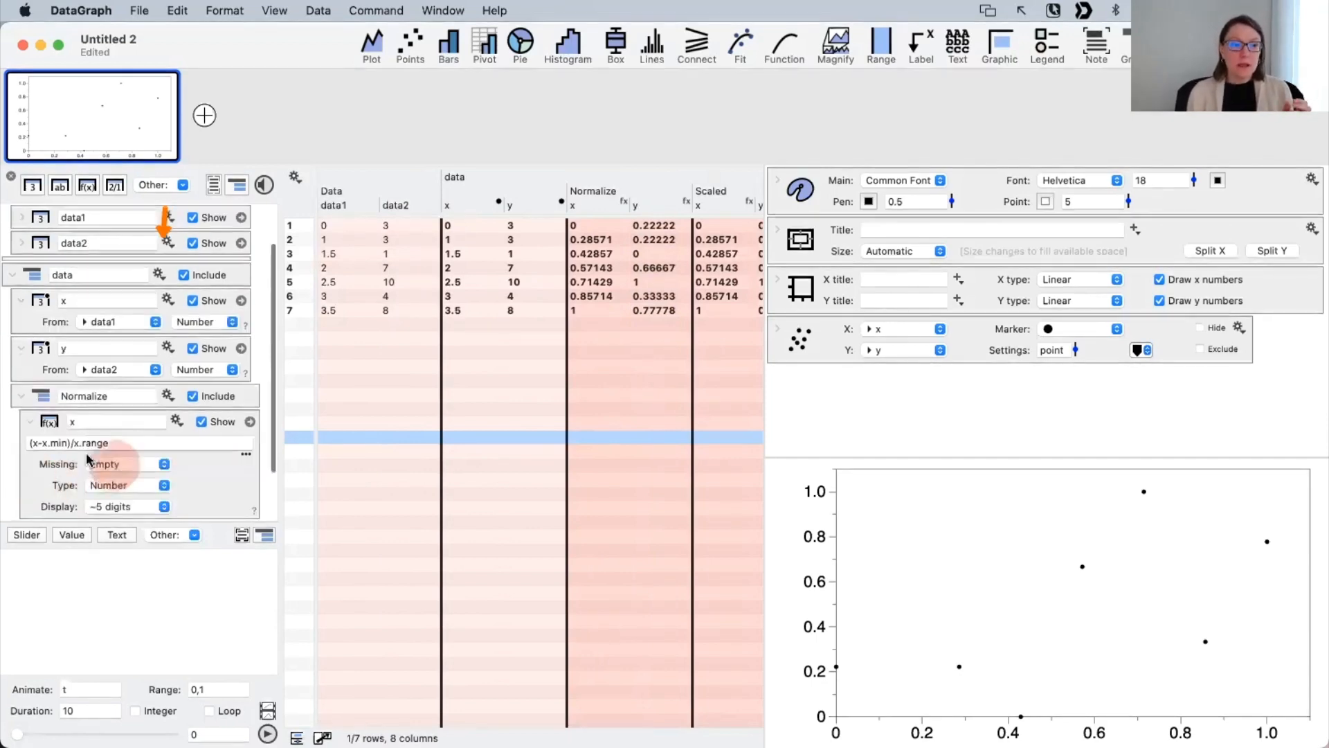
{"action": "left_click", "coordinate": [31, 443]}
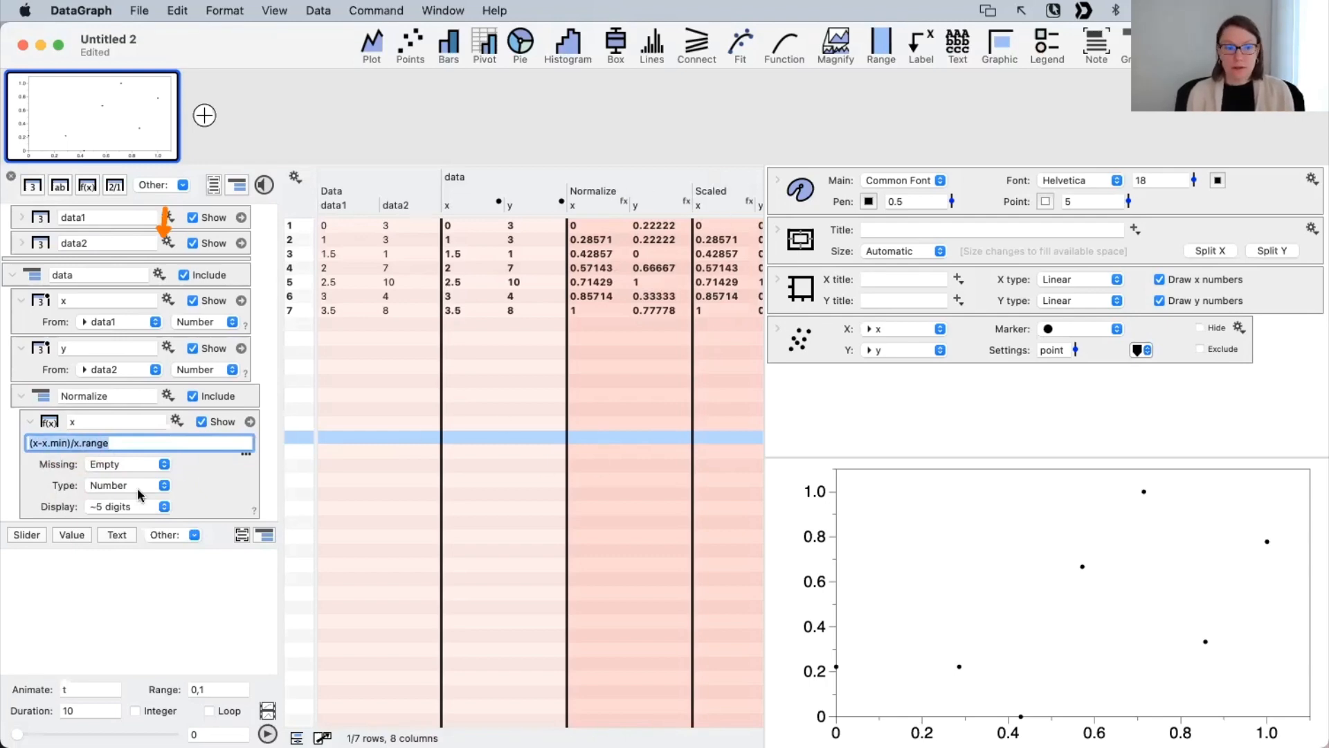
{"action": "left_click", "coordinate": [30, 422]}
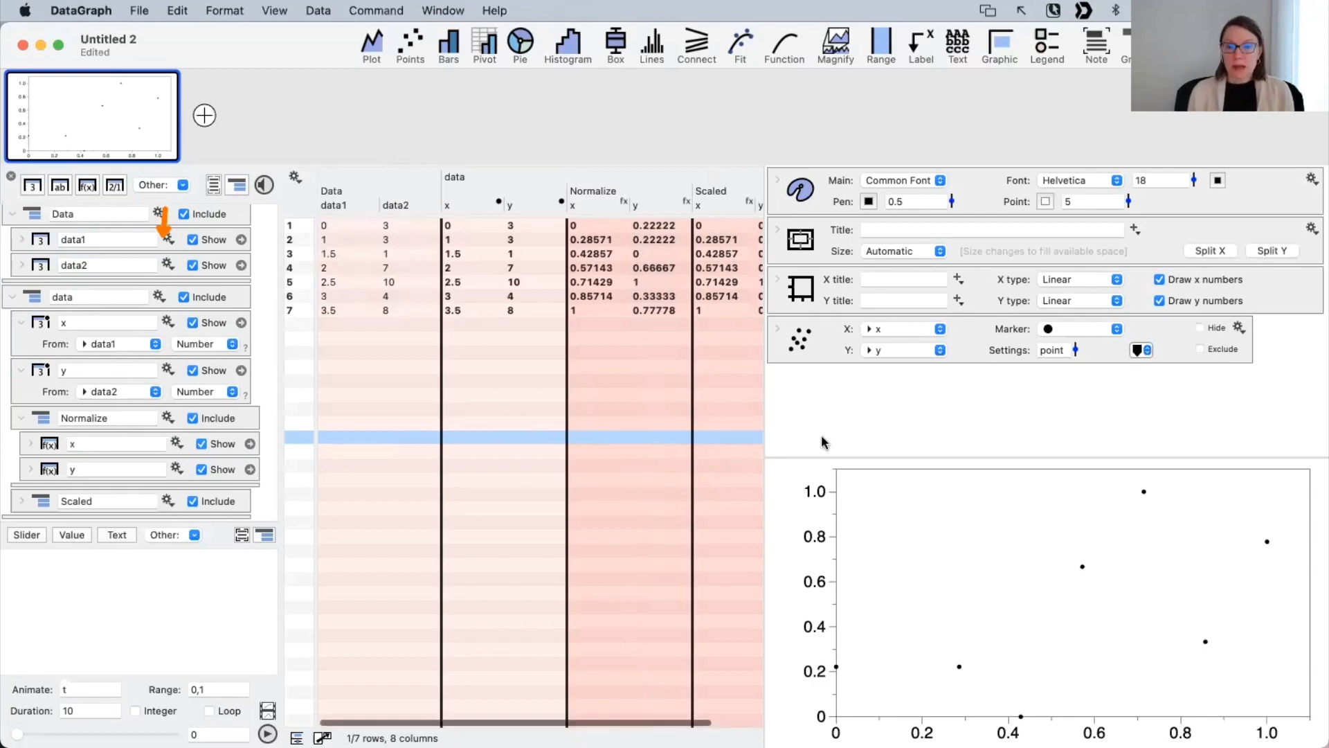
{"action": "left_click_drag", "start_coordinate": [766, 424], "coordinate": [836, 424]}
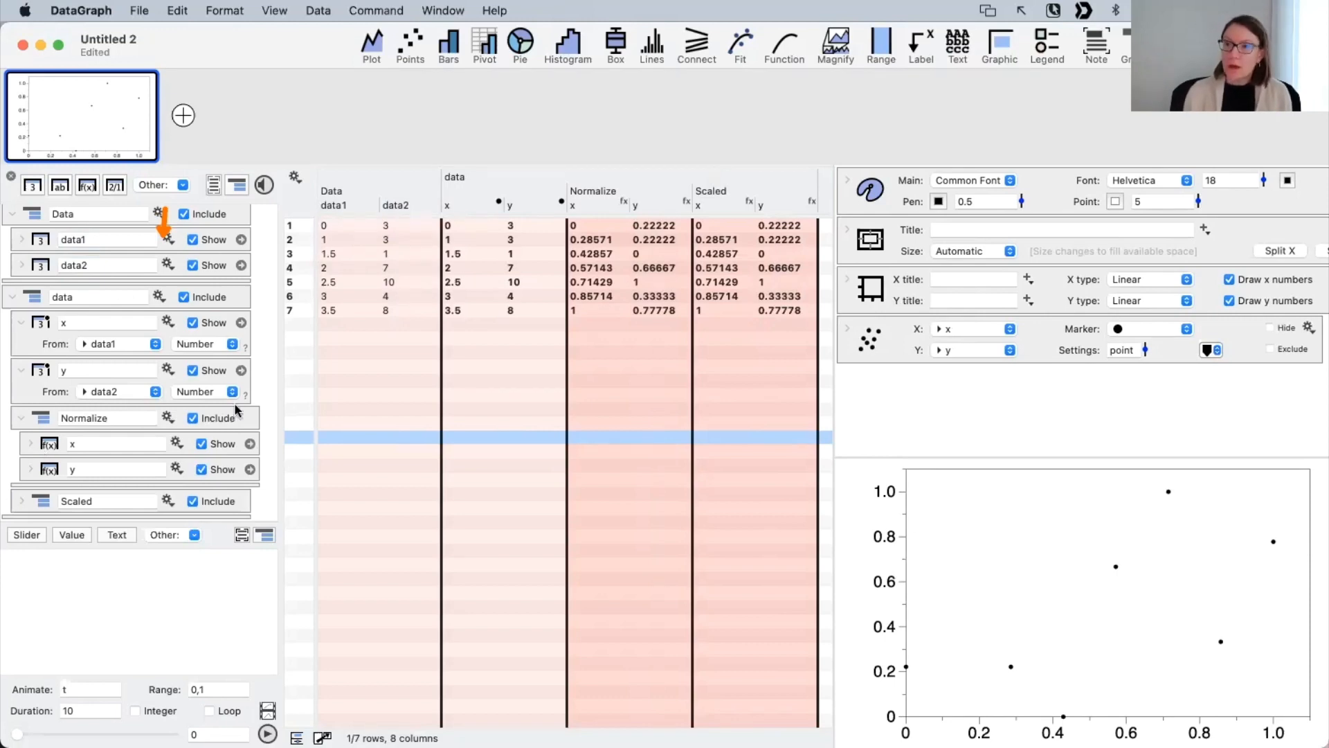
Step: Clear the search in the online examples, open the Layered Bar Graph example, and enlarge its window
{"action": "left_click", "coordinate": [140, 10]}
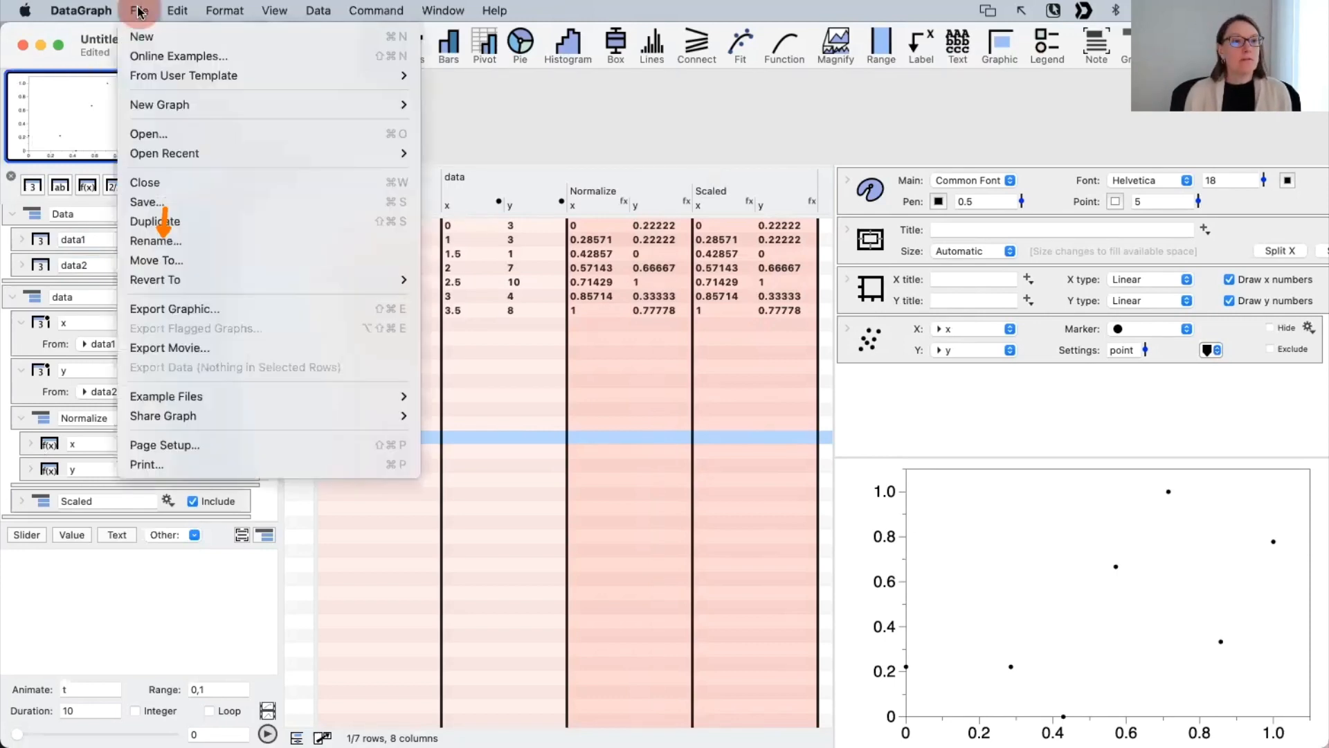
{"action": "key", "text": "Down"}
{"action": "key", "text": "Down"}
{"action": "key", "text": "Down"}
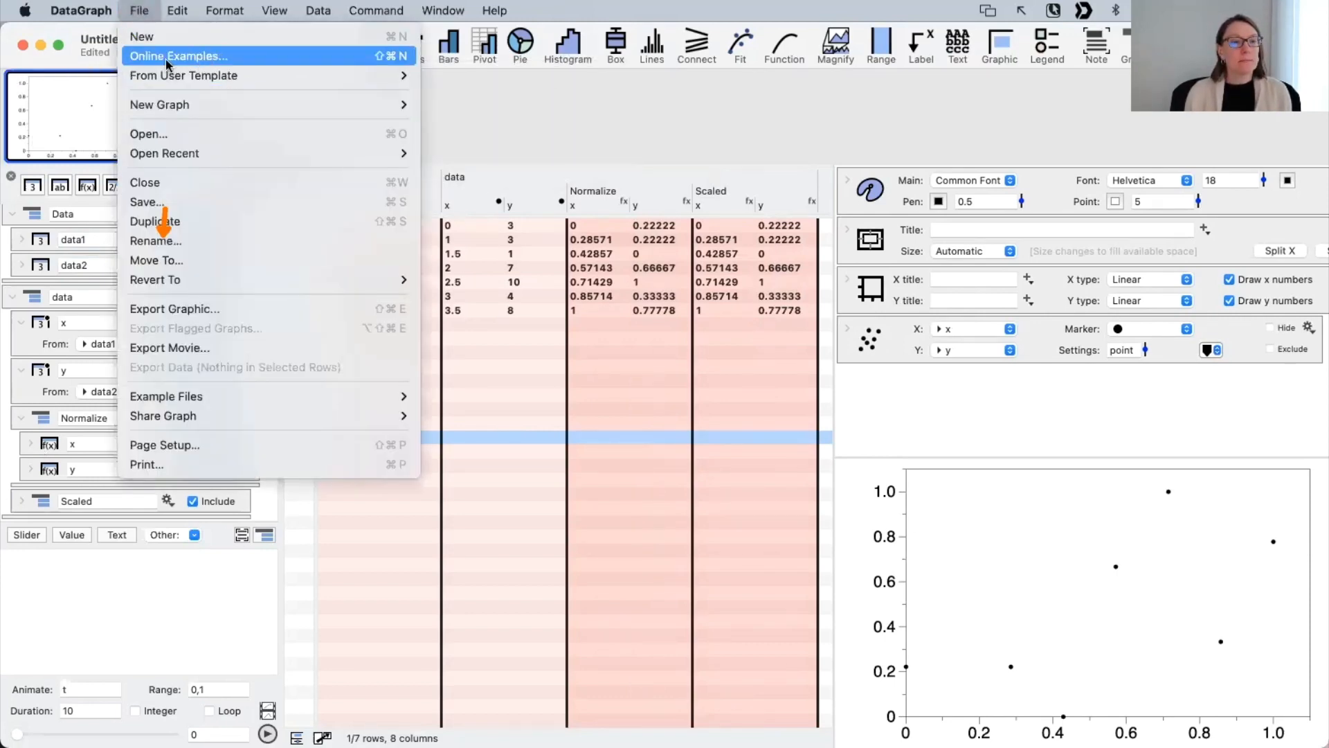
{"action": "left_click", "coordinate": [182, 56]}
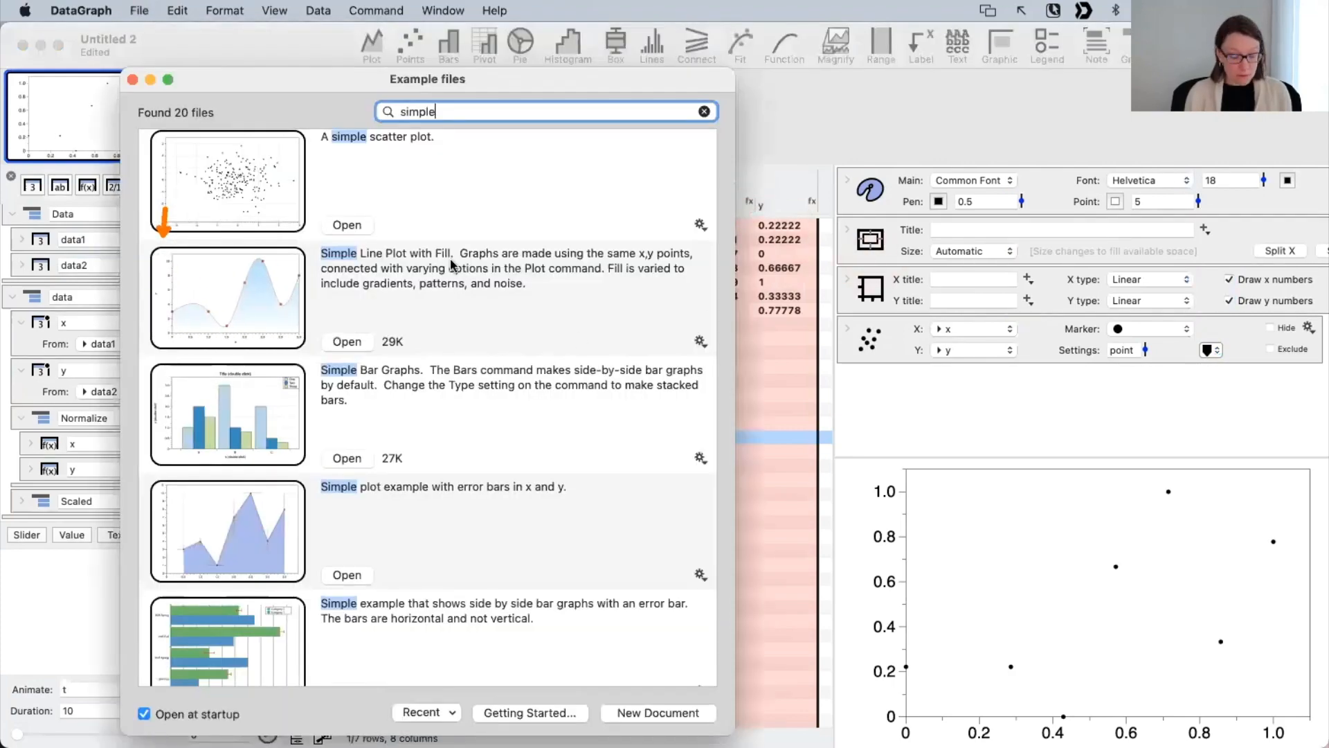
{"action": "key", "text": "super+BackSpace"}
{"action": "scroll", "coordinate": [500, 233], "scroll_direction": "up", "scroll_amount": 3}
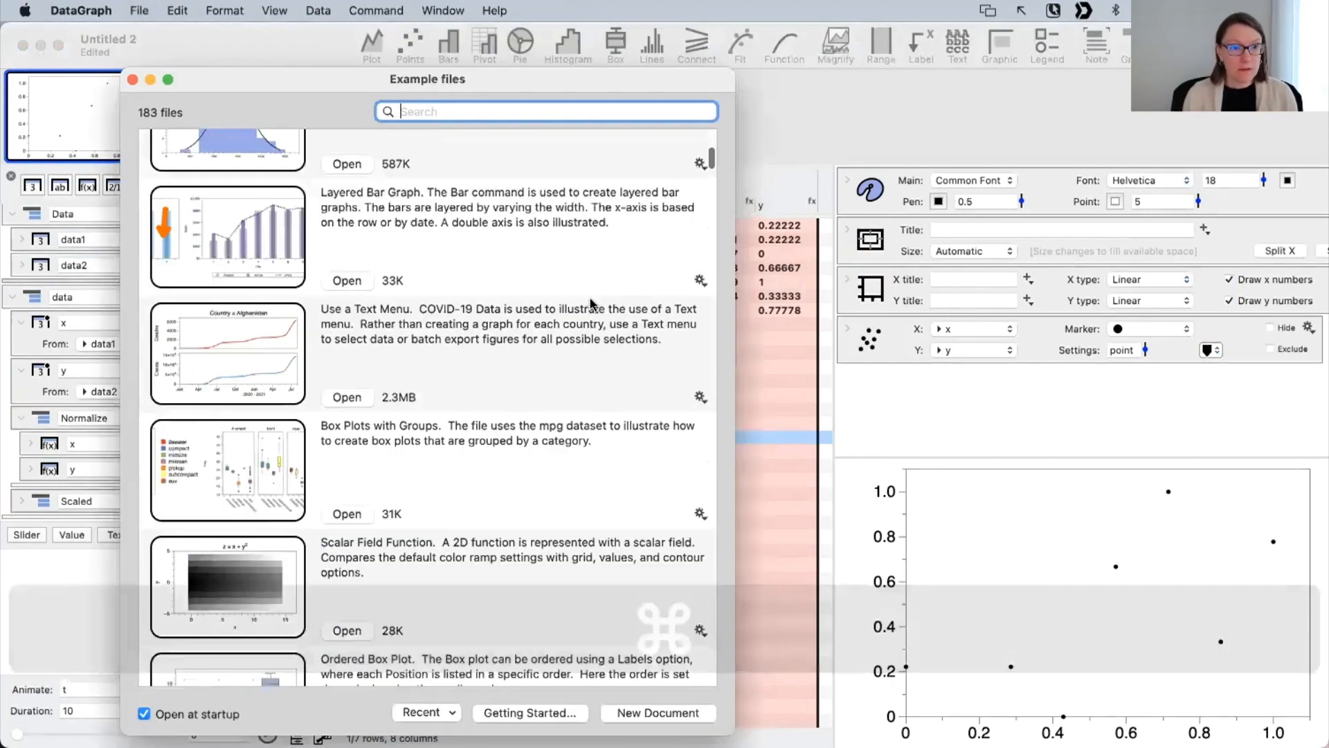
{"action": "scroll", "coordinate": [500, 233], "scroll_direction": "down", "scroll_amount": 3}
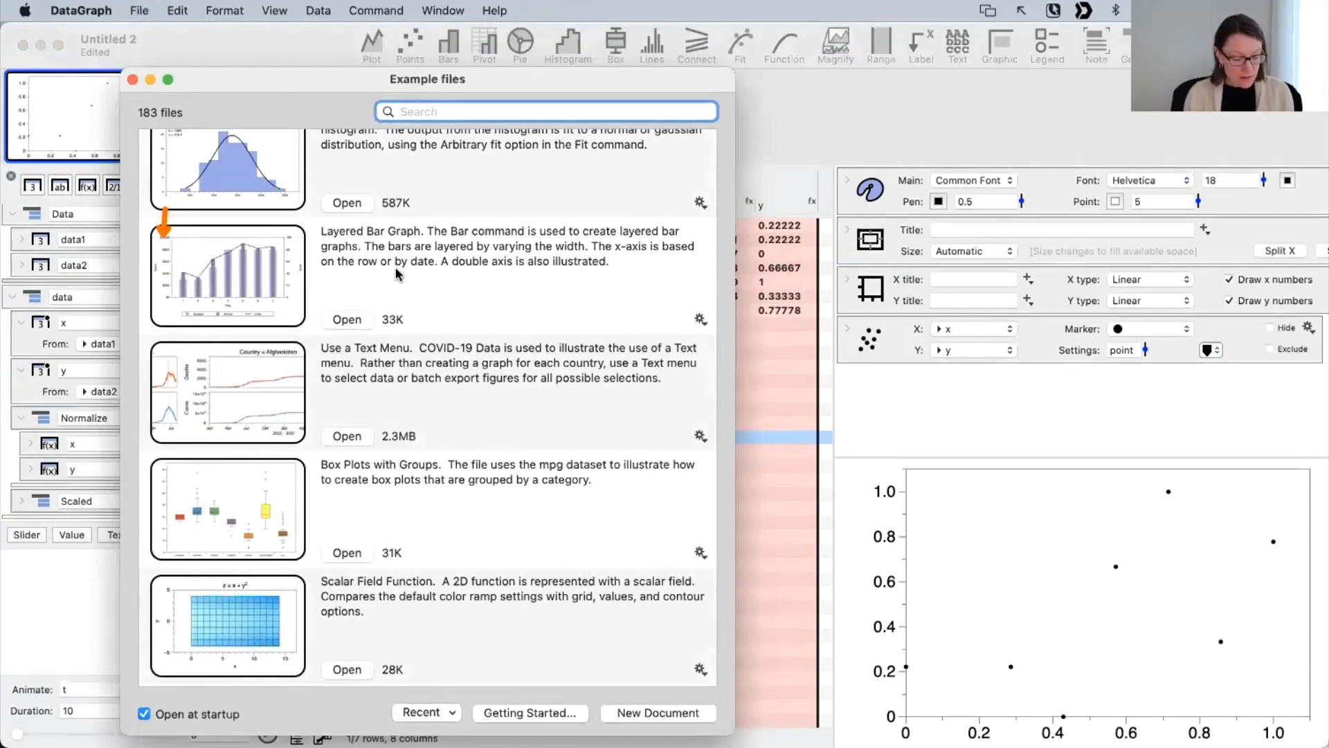
{"action": "key", "text": "ctrl"}
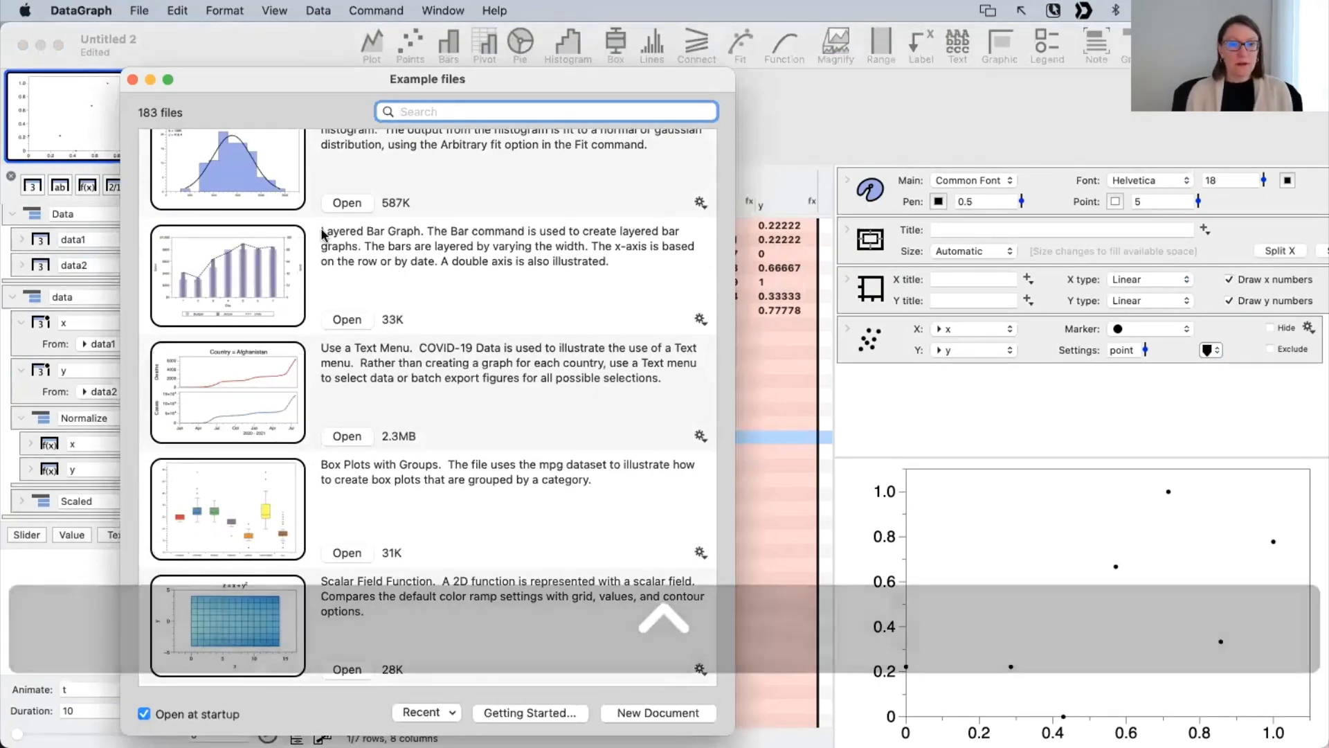
{"action": "left_click", "coordinate": [347, 319]}
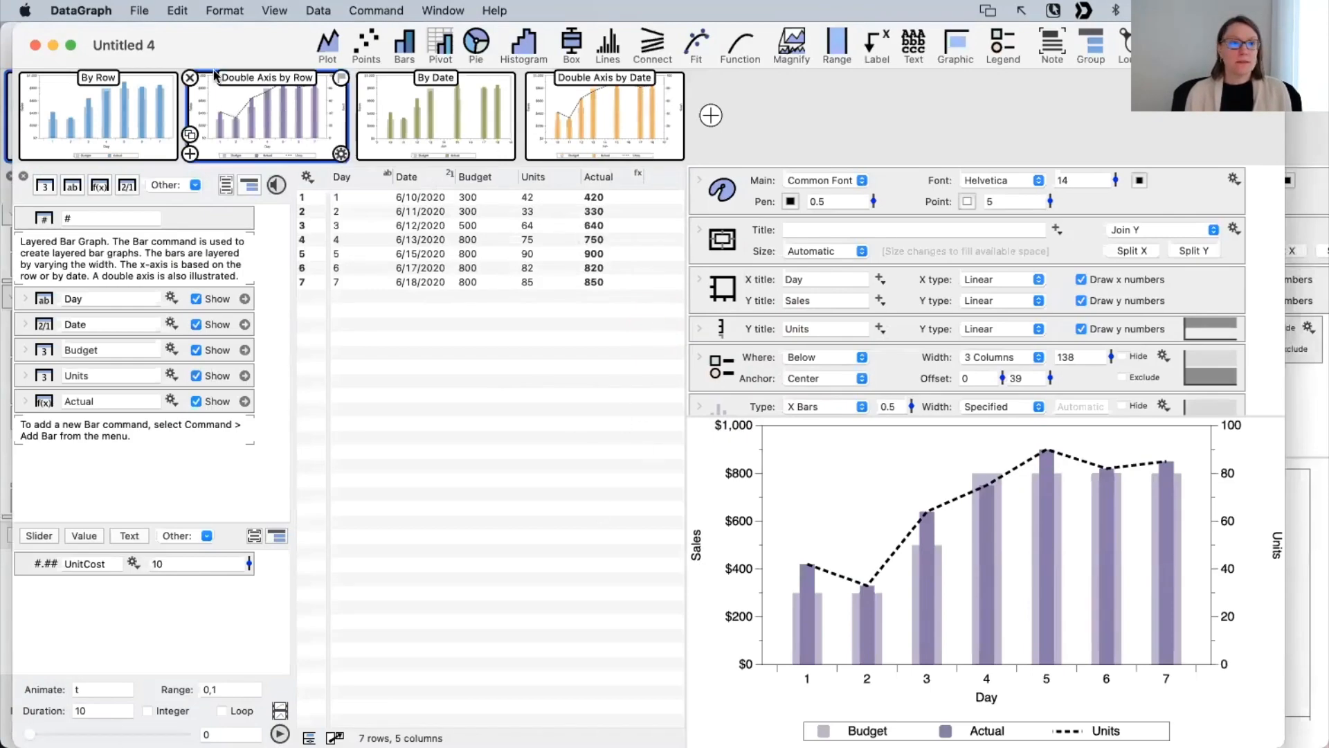
{"action": "double_click", "coordinate": [243, 54]}
Step: Search the online examples for "Bar", look through the matching files, and close the example browser
{"action": "left_click", "coordinate": [139, 10]}
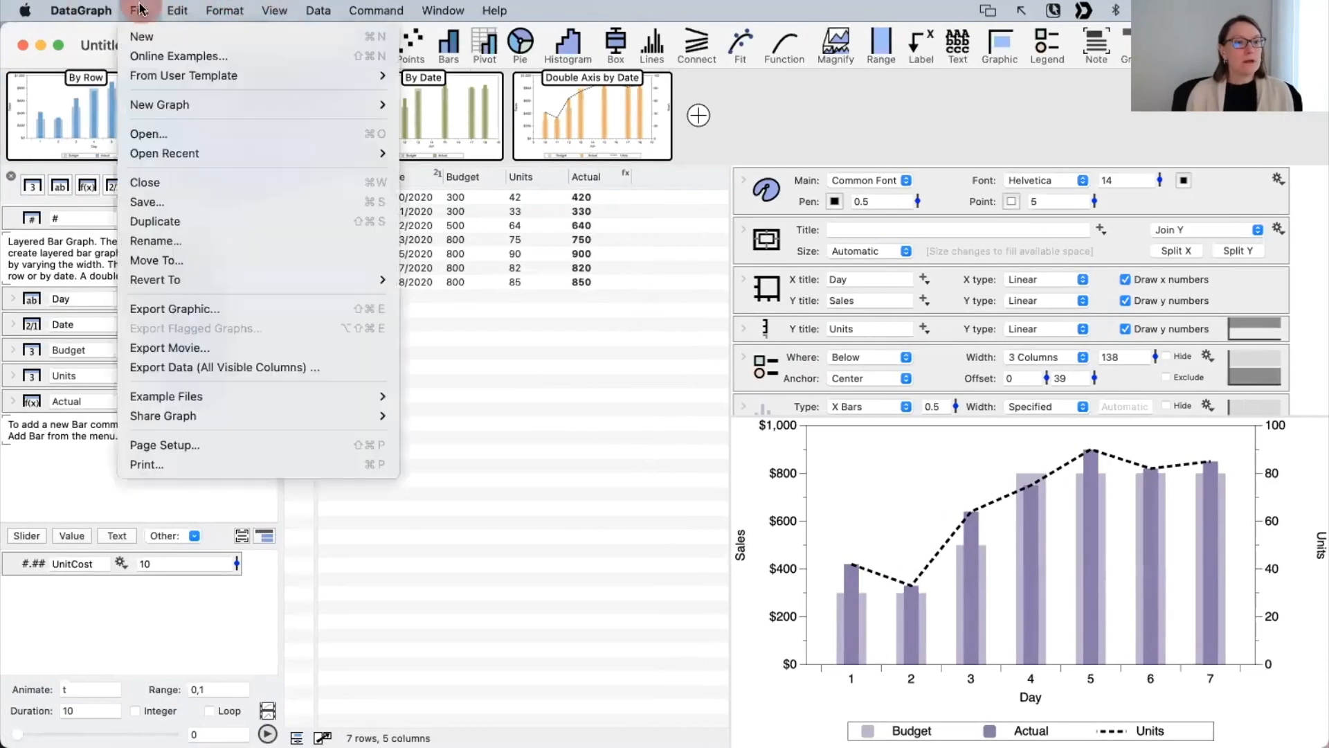
{"action": "left_click", "coordinate": [229, 57]}
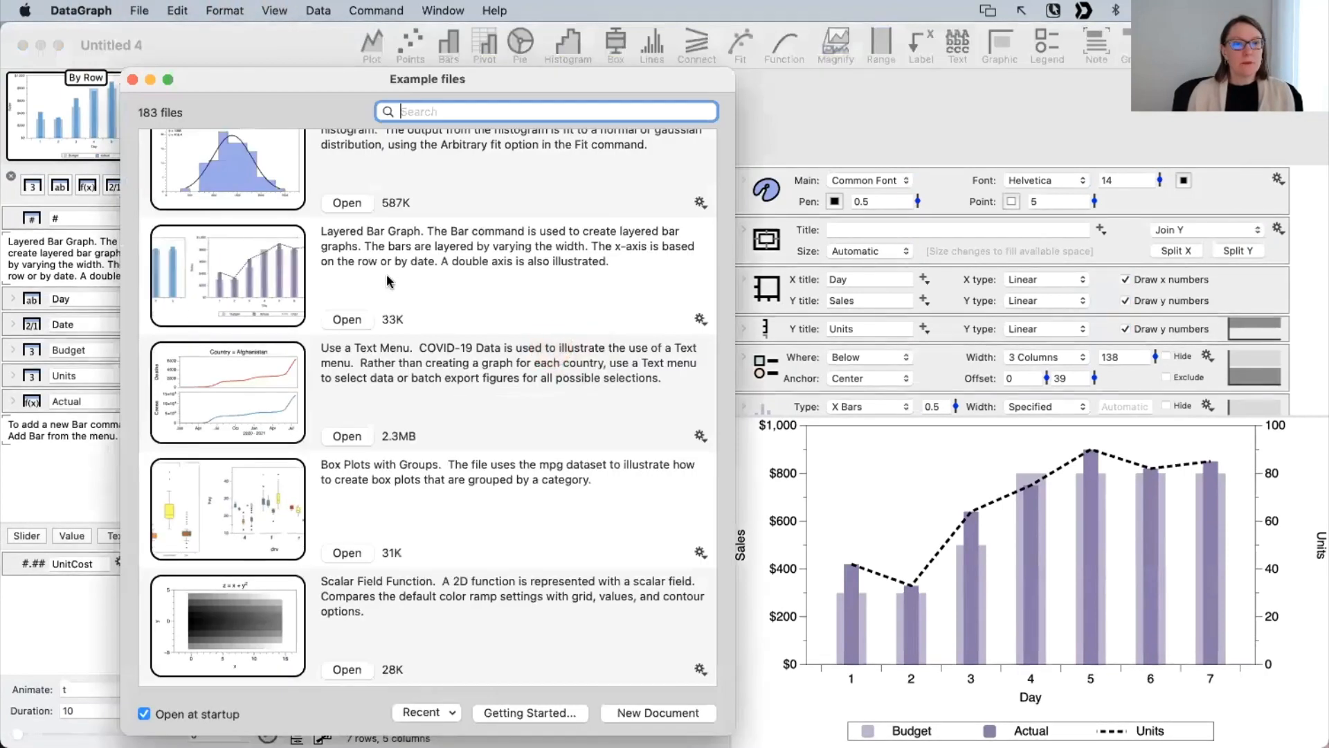
{"action": "scroll", "coordinate": [406, 284], "scroll_direction": "up", "scroll_amount": 5}
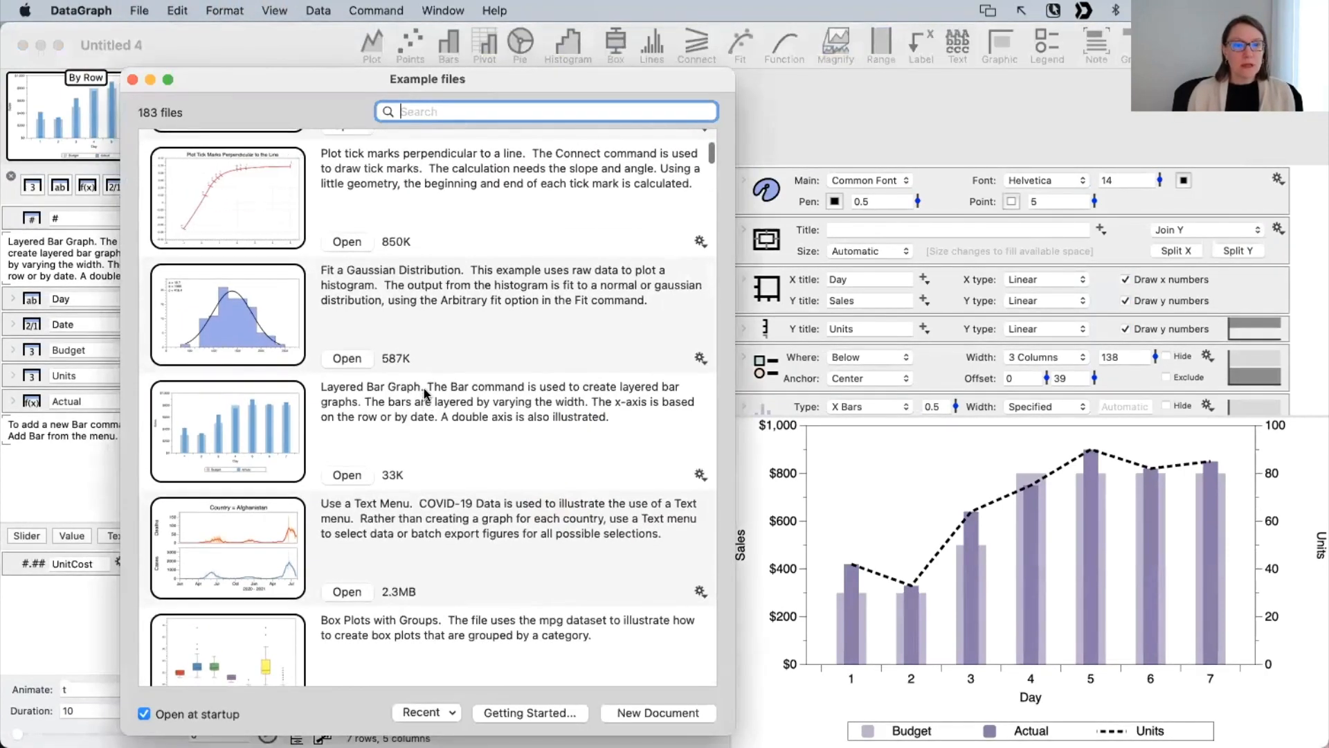
{"action": "left_click", "coordinate": [444, 110]}
{"action": "type", "text": "L"}
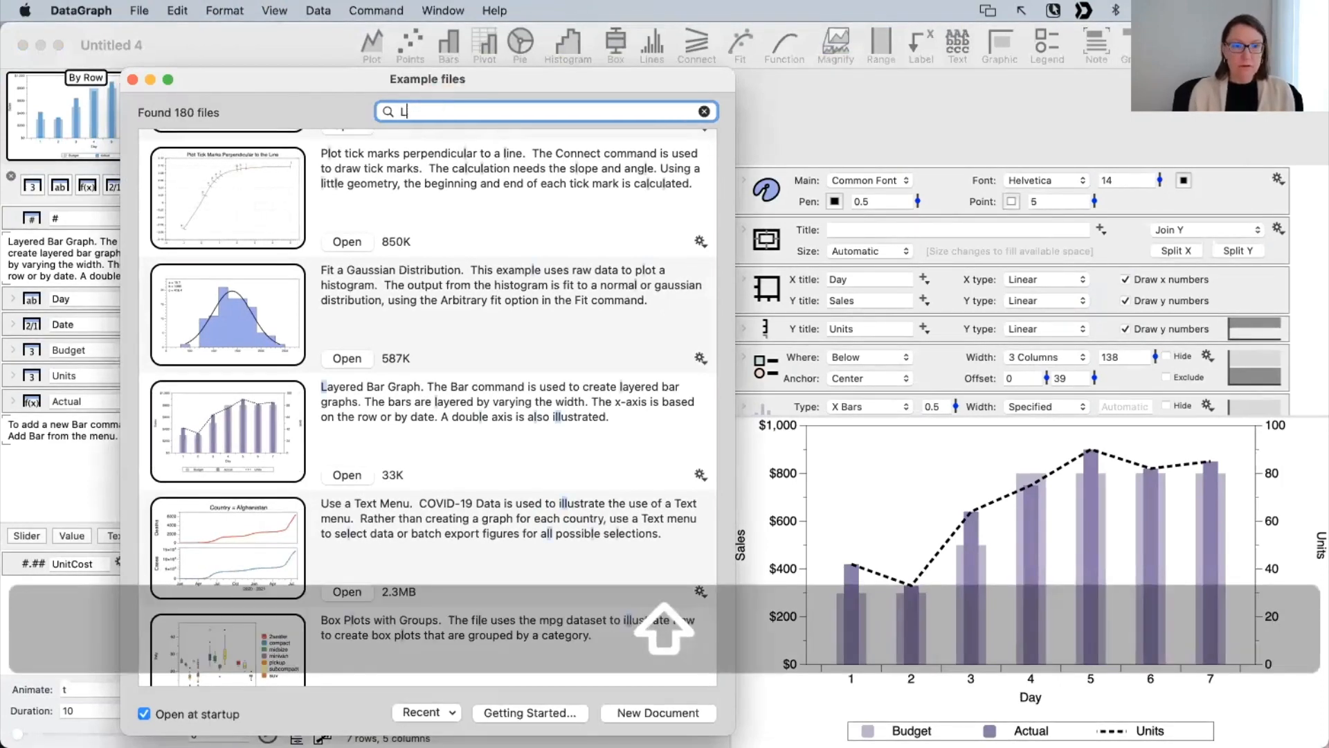
{"action": "key", "text": "BackSpace"}
{"action": "type", "text": "Bar"}
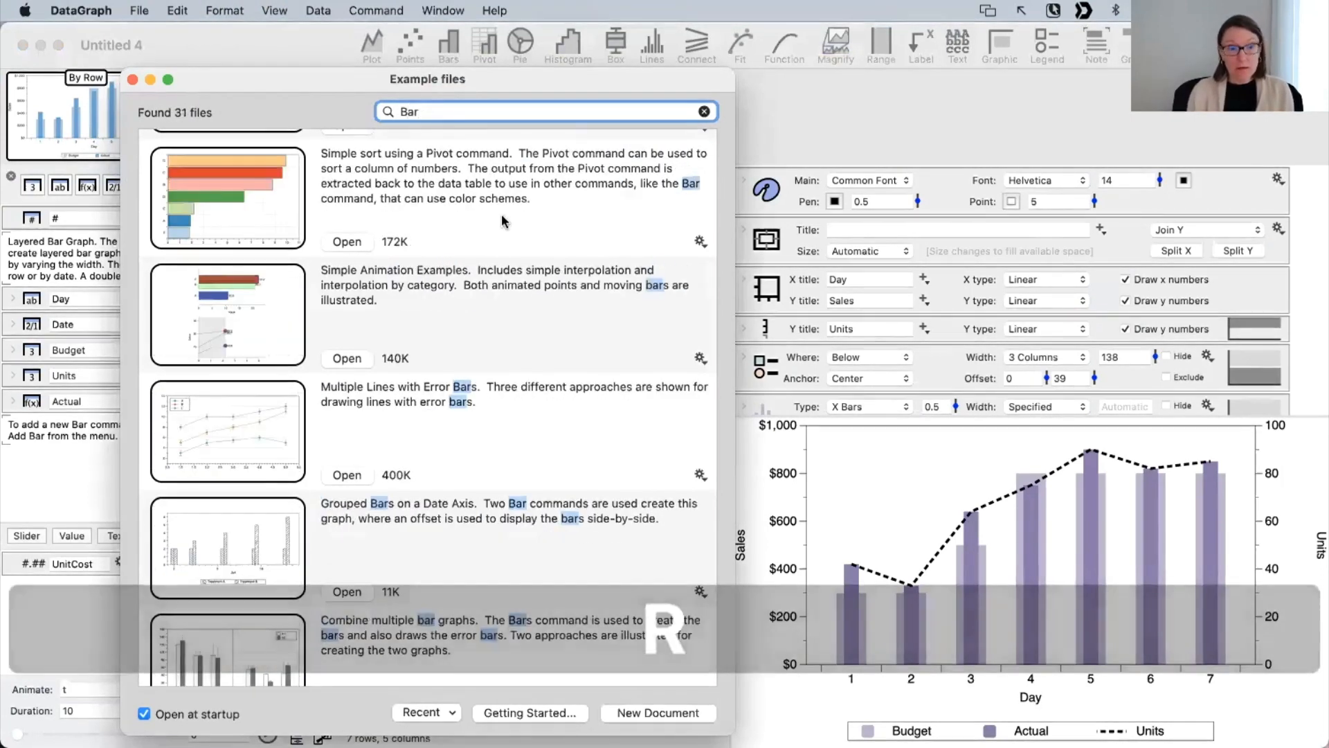
{"action": "scroll", "coordinate": [486, 394], "scroll_direction": "down", "scroll_amount": 15}
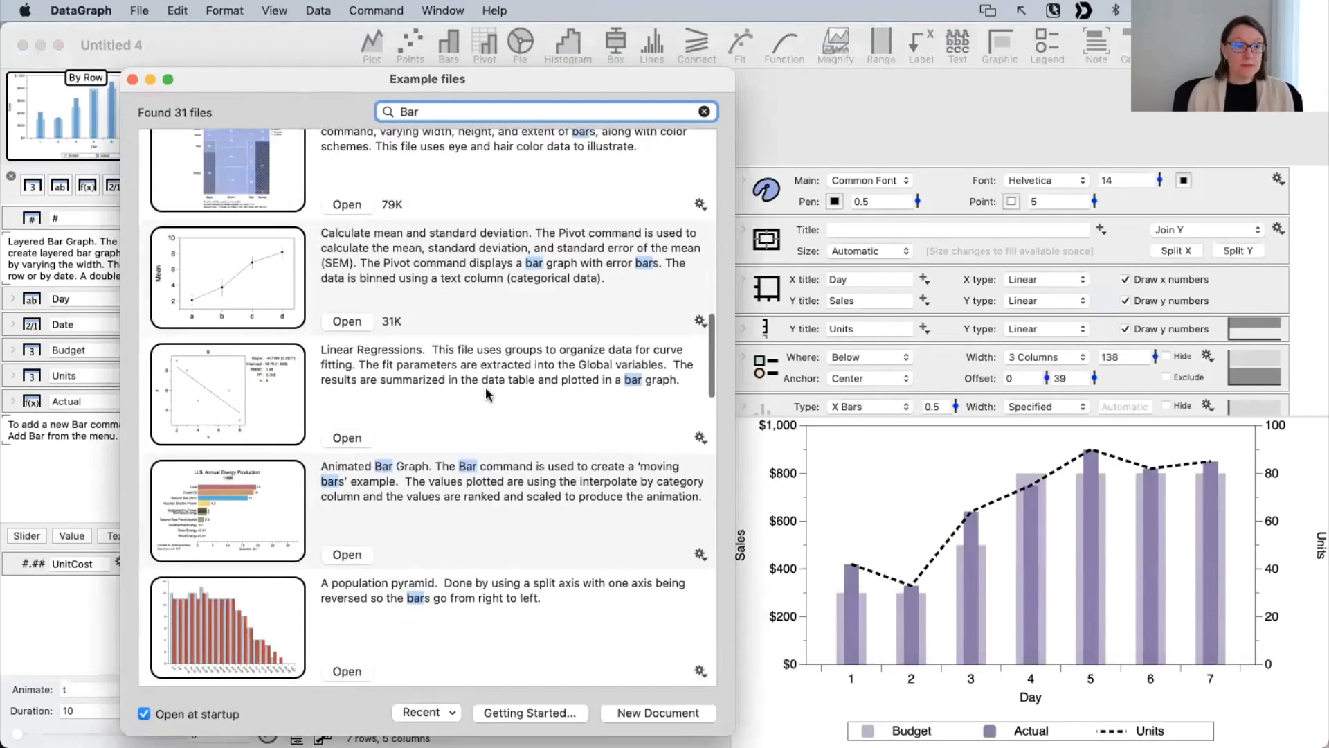
{"action": "scroll", "coordinate": [487, 394], "scroll_direction": "up", "scroll_amount": 20}
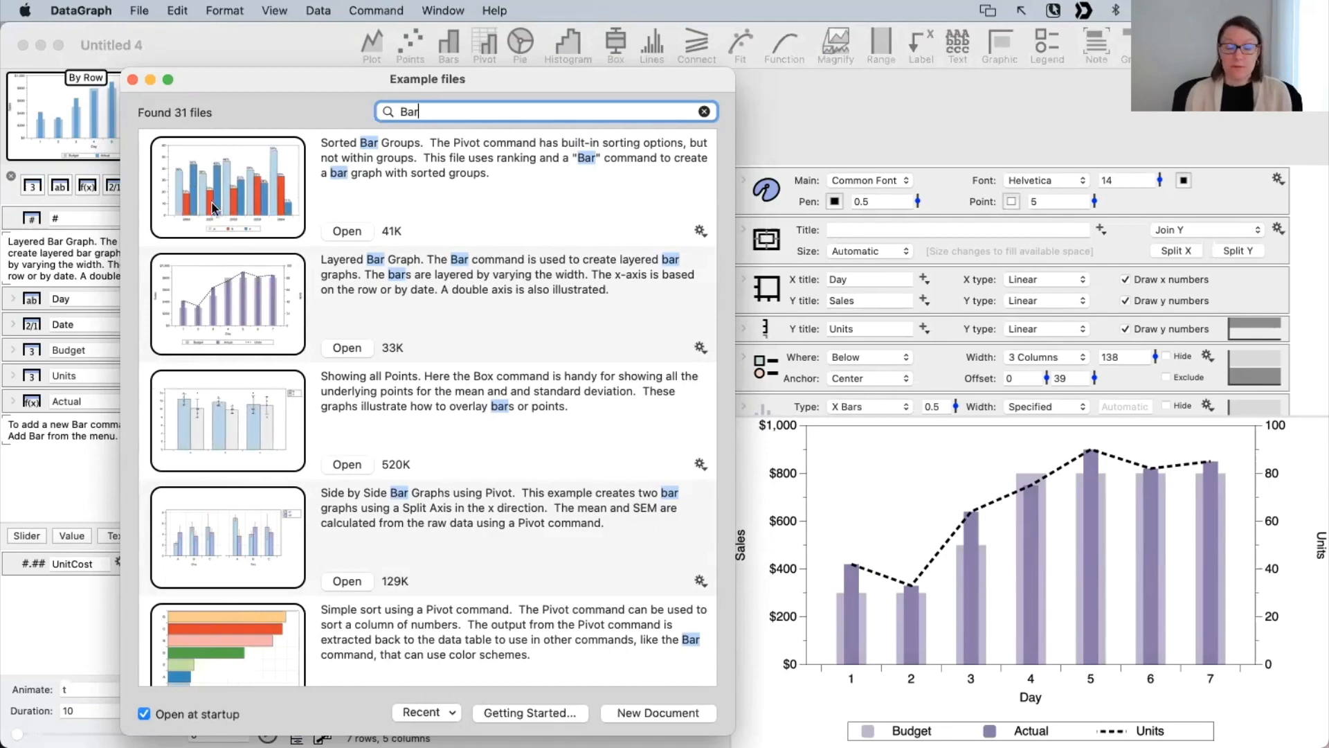
{"action": "left_click", "coordinate": [132, 79]}
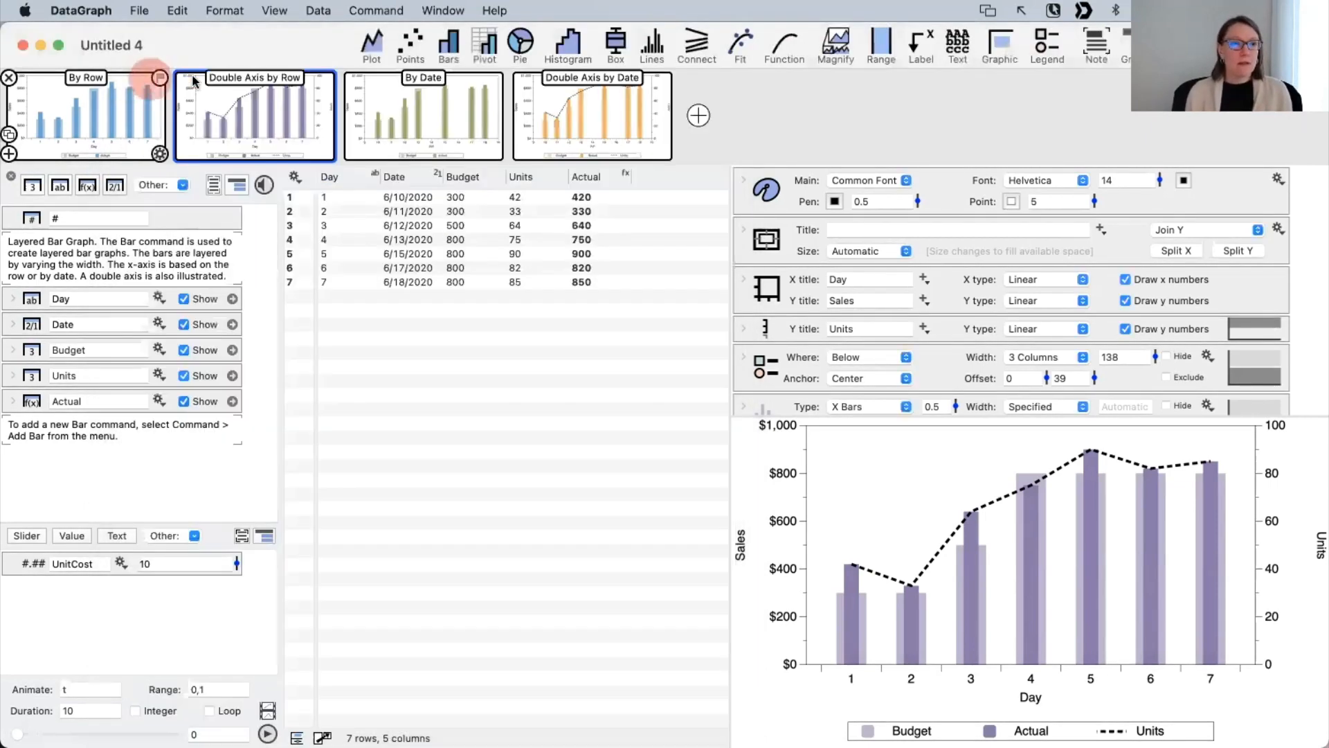
Step: Review the Double Axis by Row graph's drawing commands, then show the By Row graph and inspect its bar commands and the Day, Date and Budget columns
{"action": "left_click", "coordinate": [579, 494]}
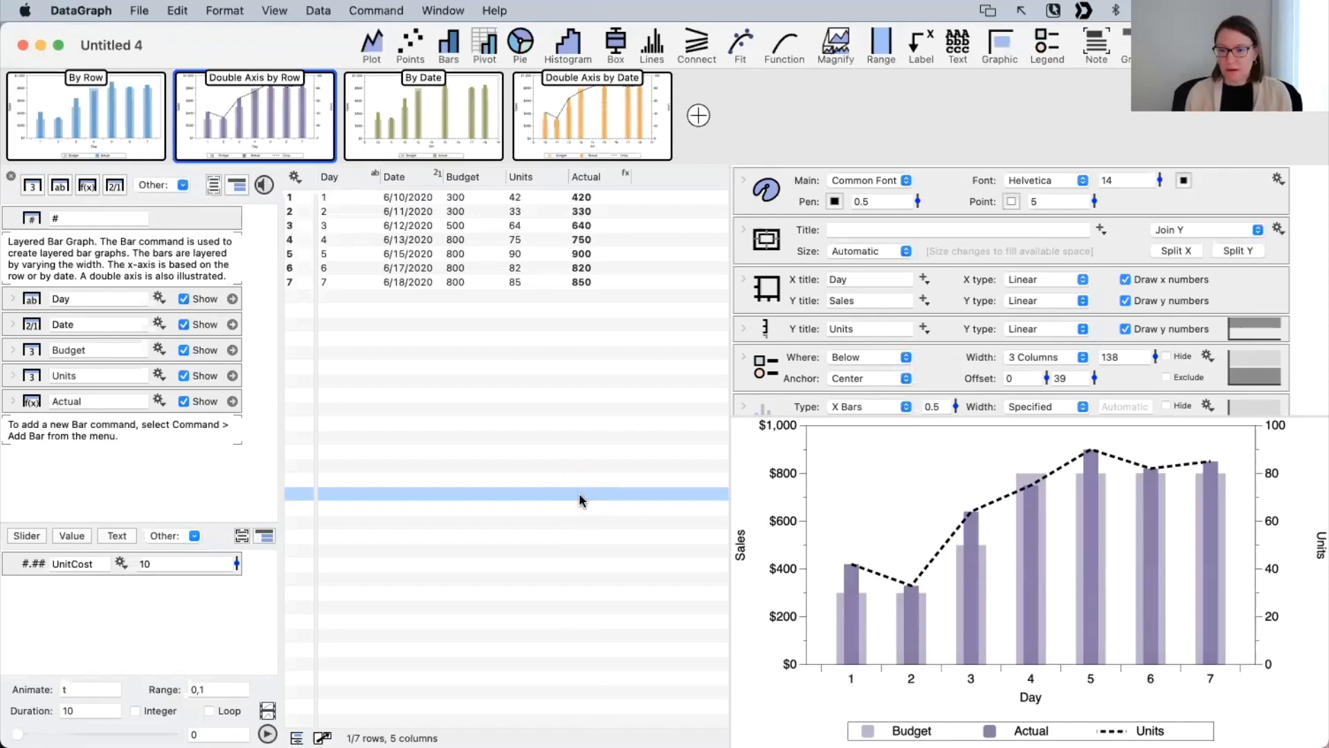
{"action": "scroll", "coordinate": [795, 332], "scroll_direction": "down", "scroll_amount": 4}
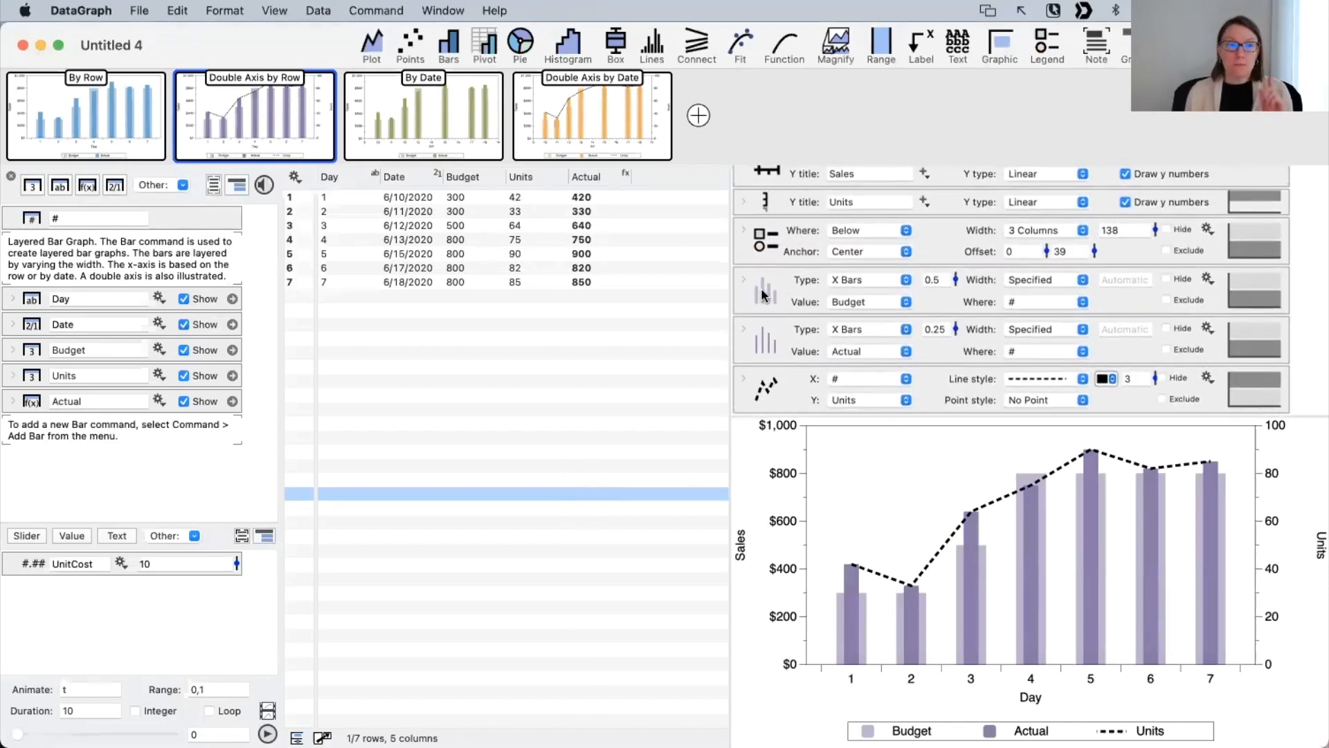
{"action": "left_click", "coordinate": [96, 111]}
{"action": "scroll", "coordinate": [783, 339], "scroll_direction": "down", "scroll_amount": 2}
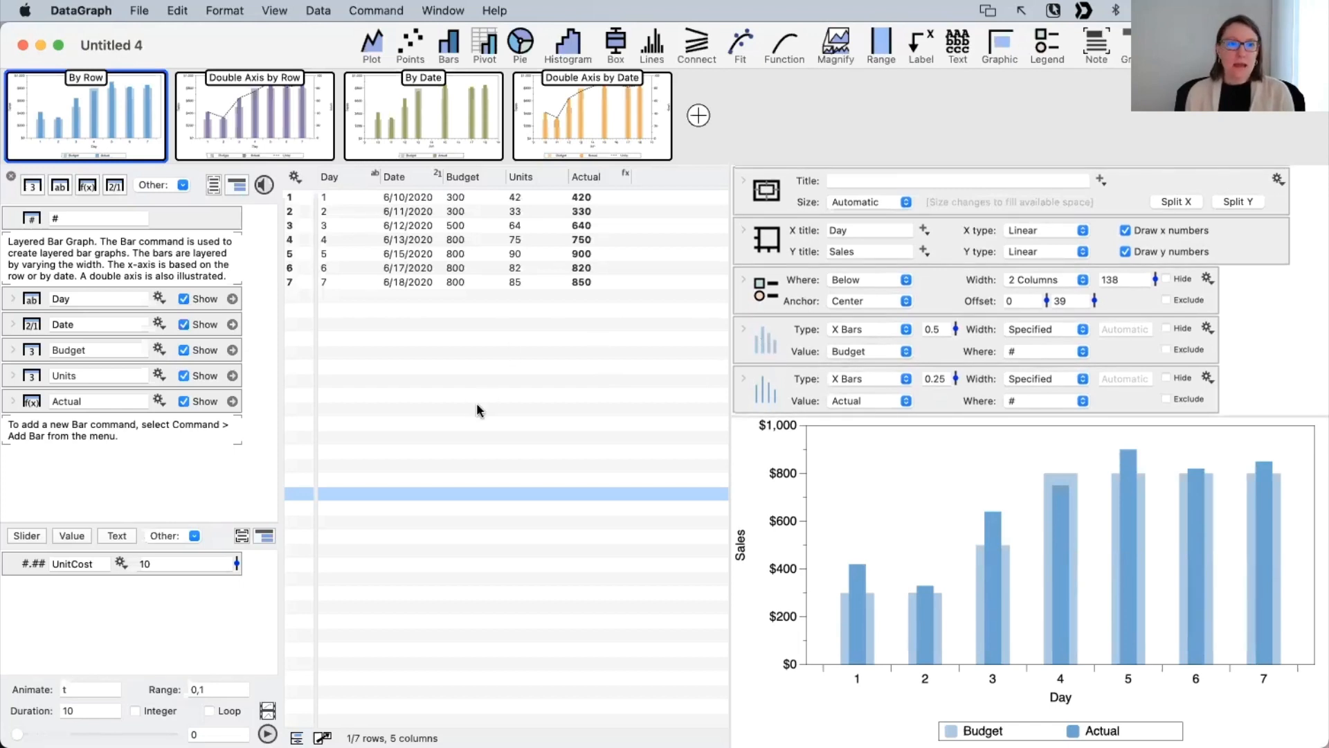
{"action": "left_click", "coordinate": [345, 179]}
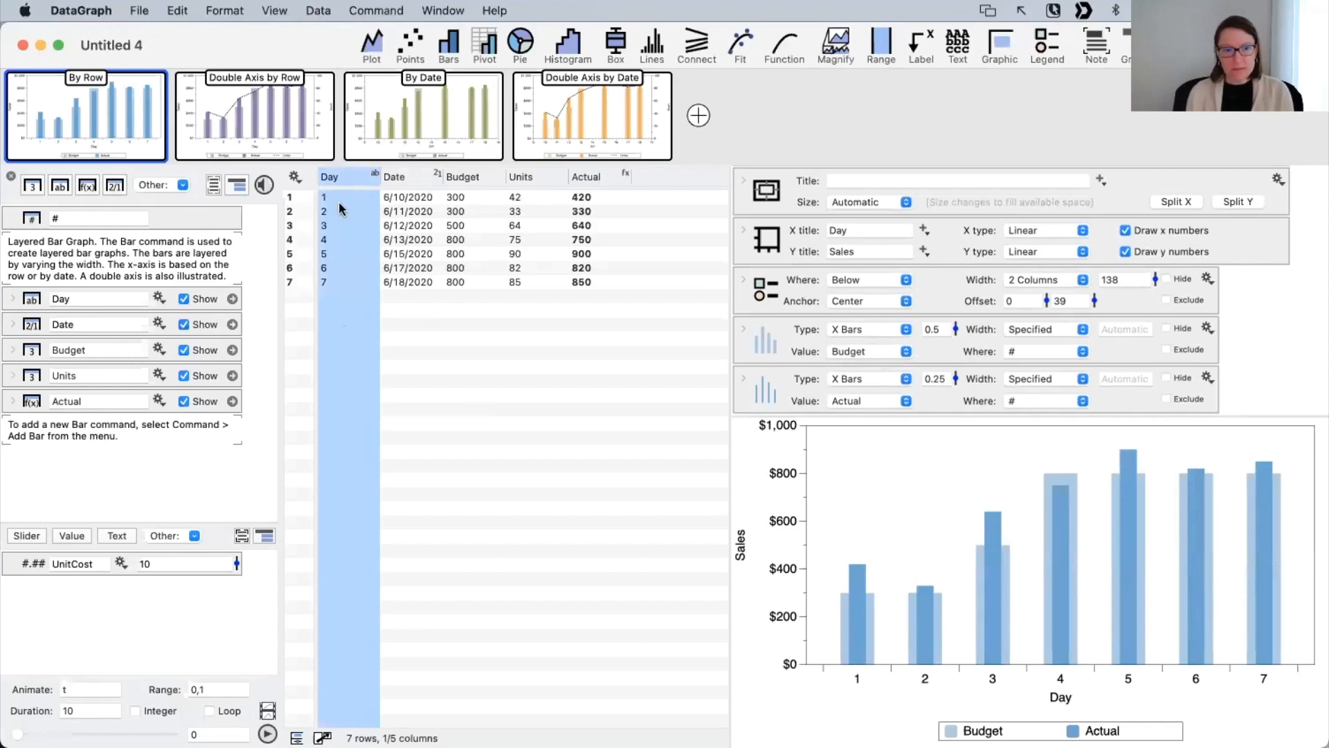
{"action": "left_click", "coordinate": [419, 181]}
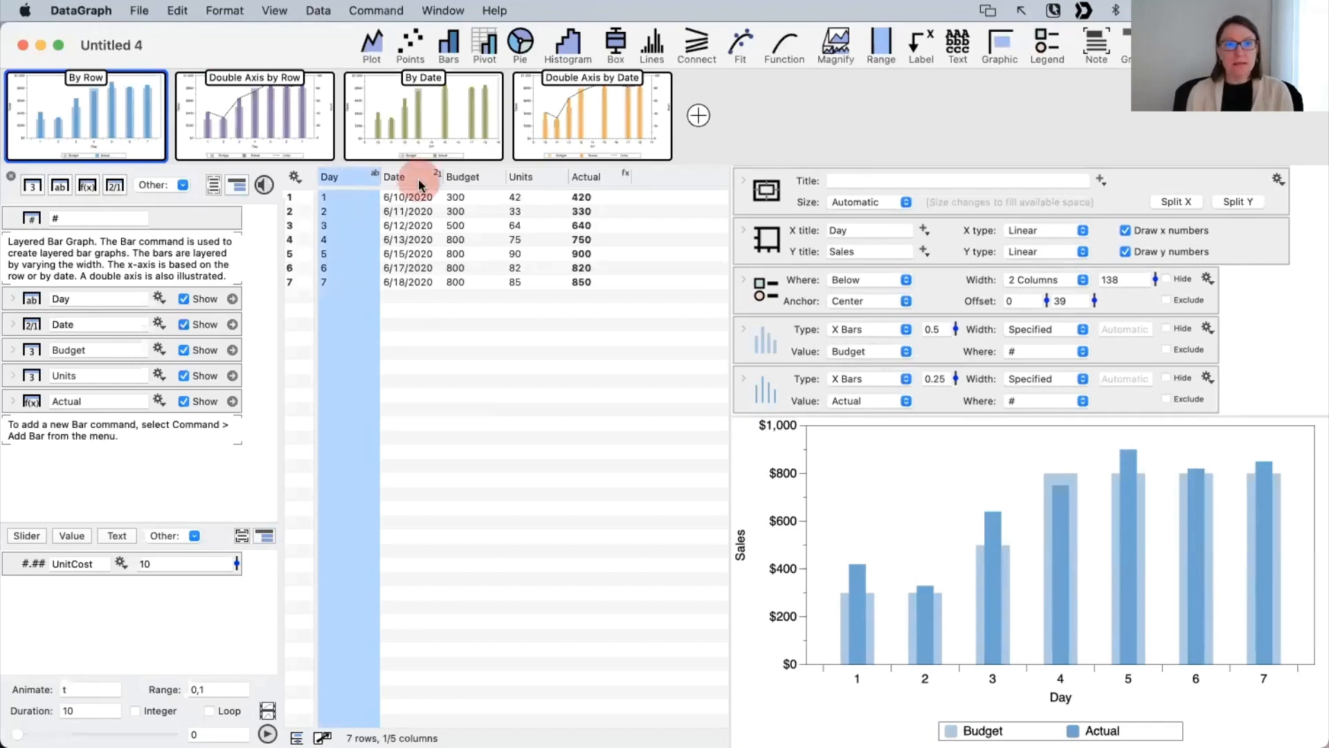
{"action": "left_click", "coordinate": [464, 178]}
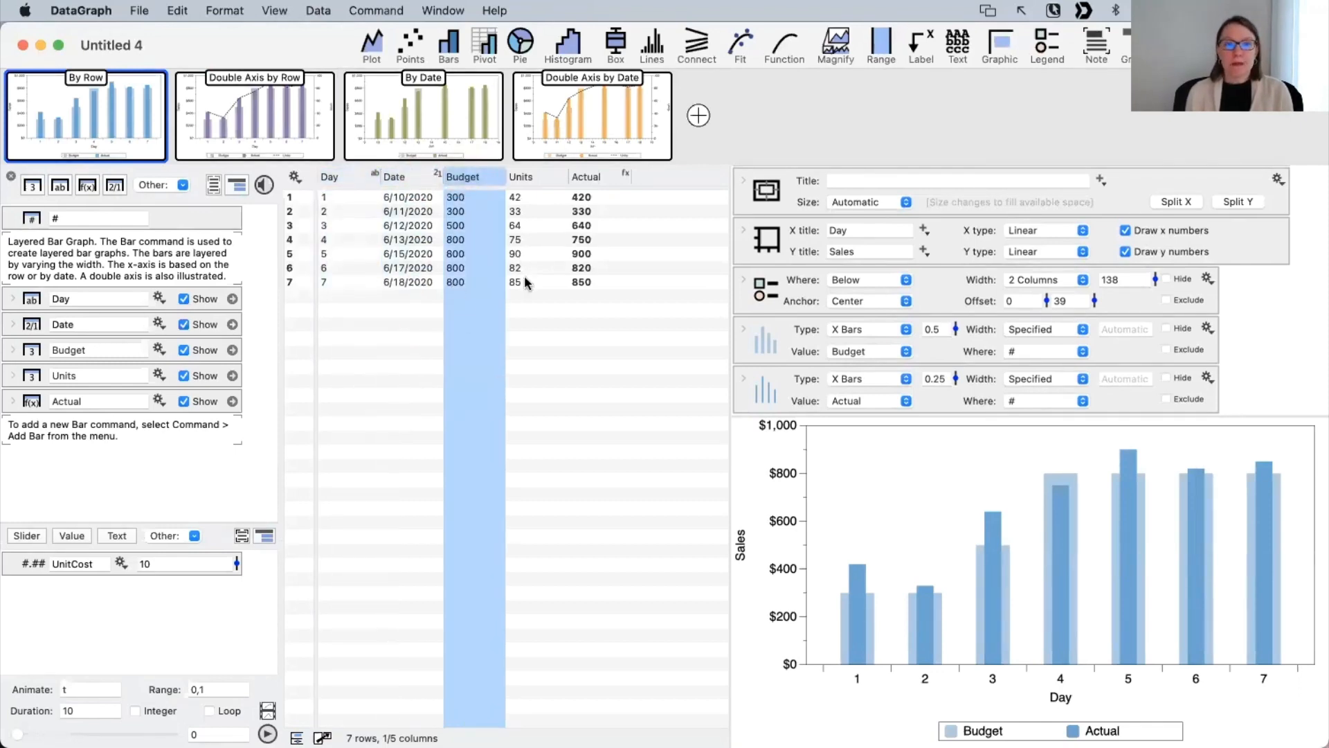
Step: Inspect the Units and Actual columns and compare them with the layered bars of the By Row graph
{"action": "left_click", "coordinate": [533, 178]}
{"action": "left_click", "coordinate": [600, 182]}
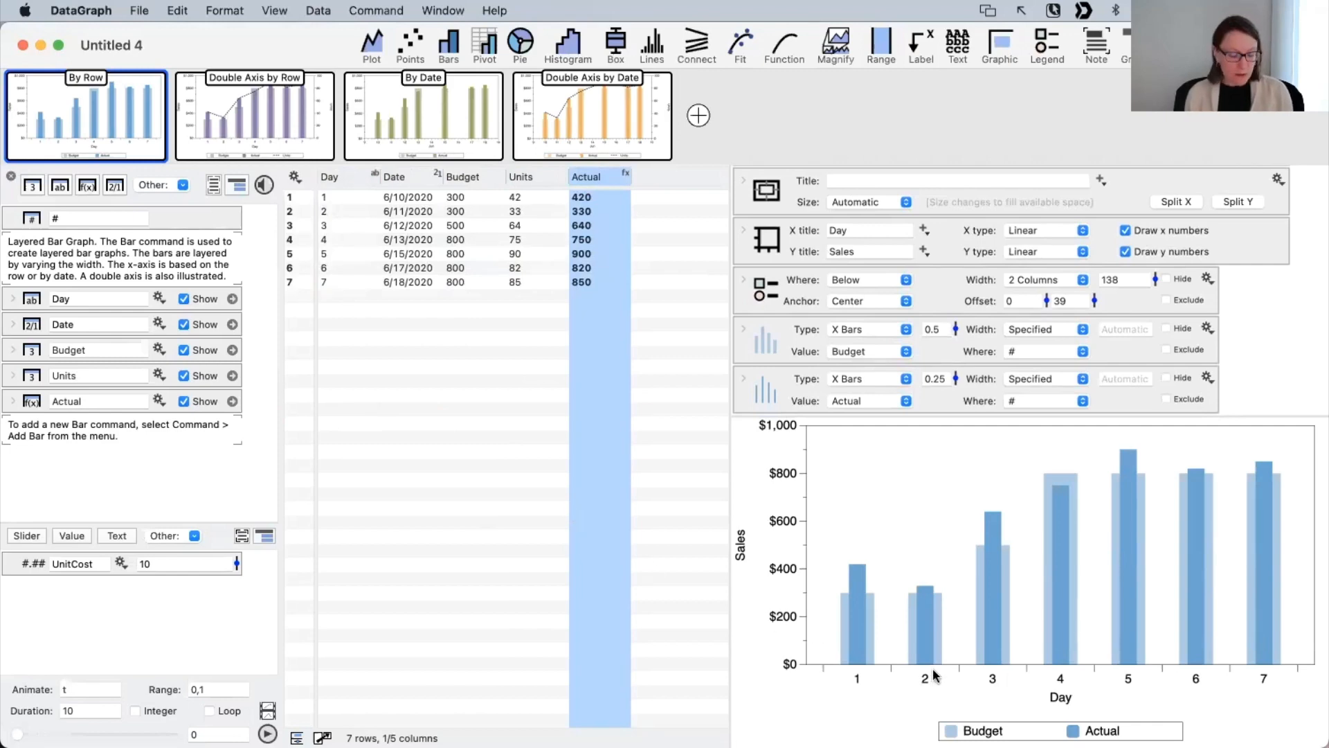
{"action": "key", "text": "ctrl+a"}
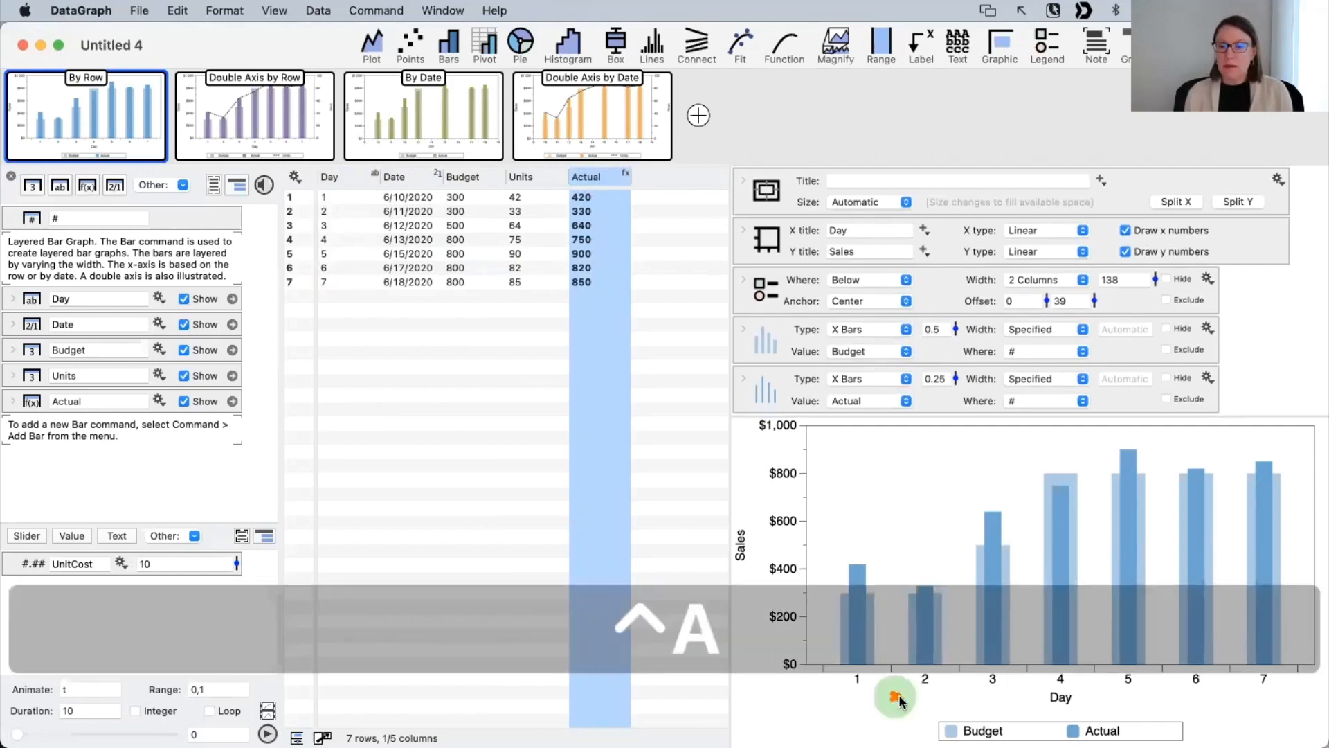
{"action": "mouse_move", "coordinate": [895, 695]}
{"action": "left_mouse_down"}
{"action": "mouse_move", "coordinate": [948, 720]}
{"action": "mouse_move", "coordinate": [1072, 727]}
{"action": "left_mouse_up"}
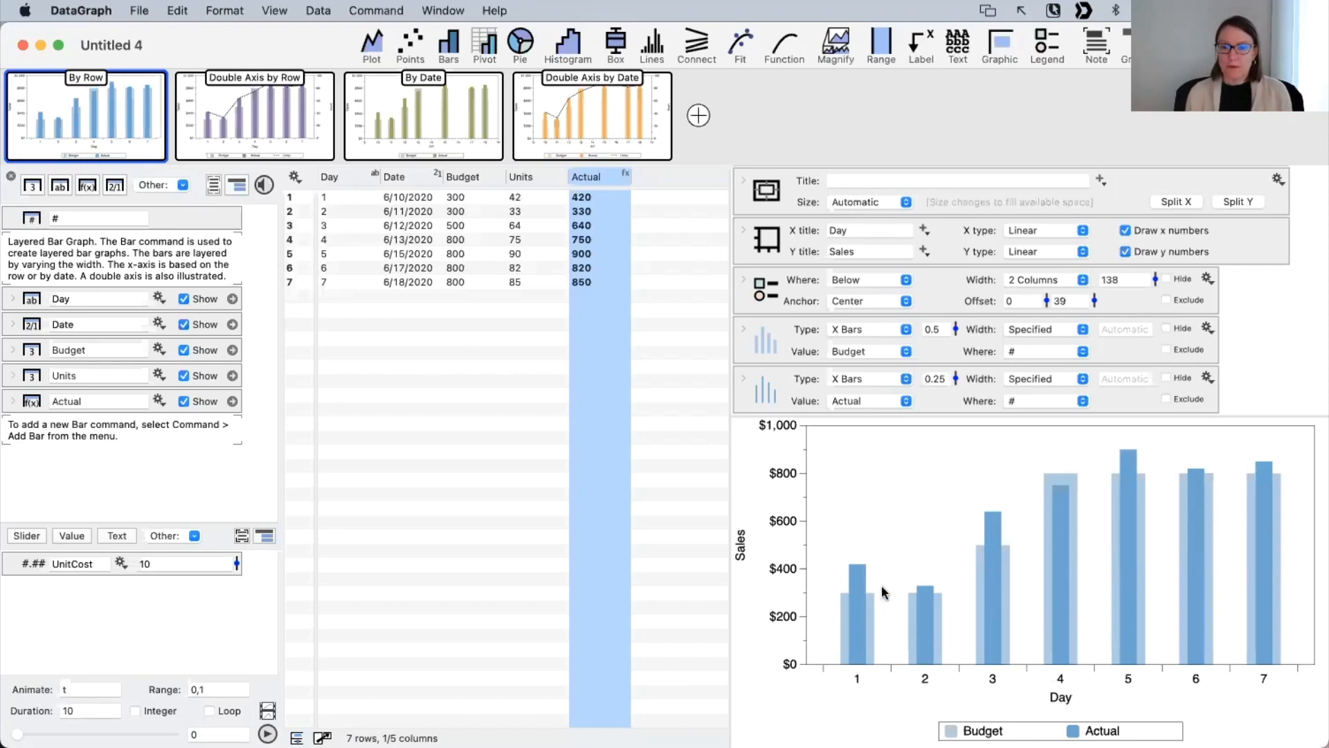
Step: Check the Budget bar command and set the width of the Actual bars to 0.15
{"action": "left_click", "coordinate": [780, 333]}
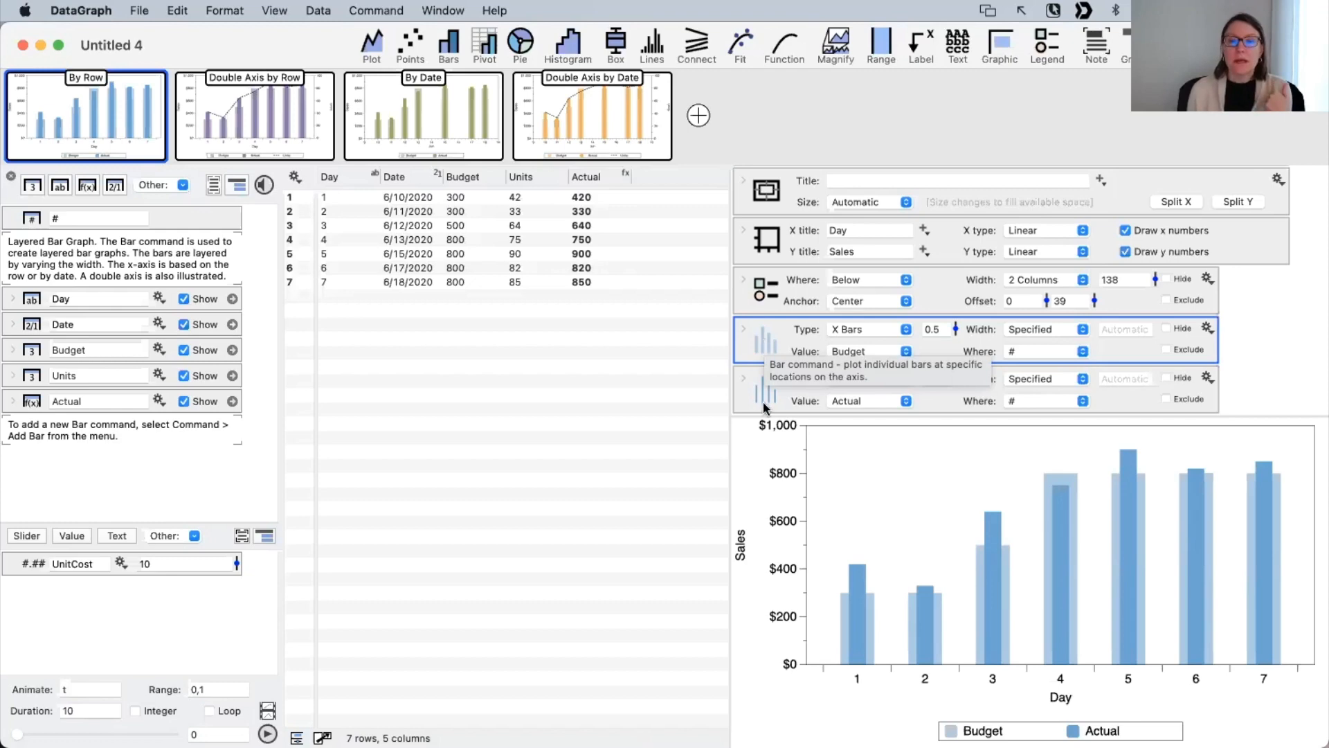
{"action": "scroll", "coordinate": [763, 395], "scroll_direction": "down", "scroll_amount": 1}
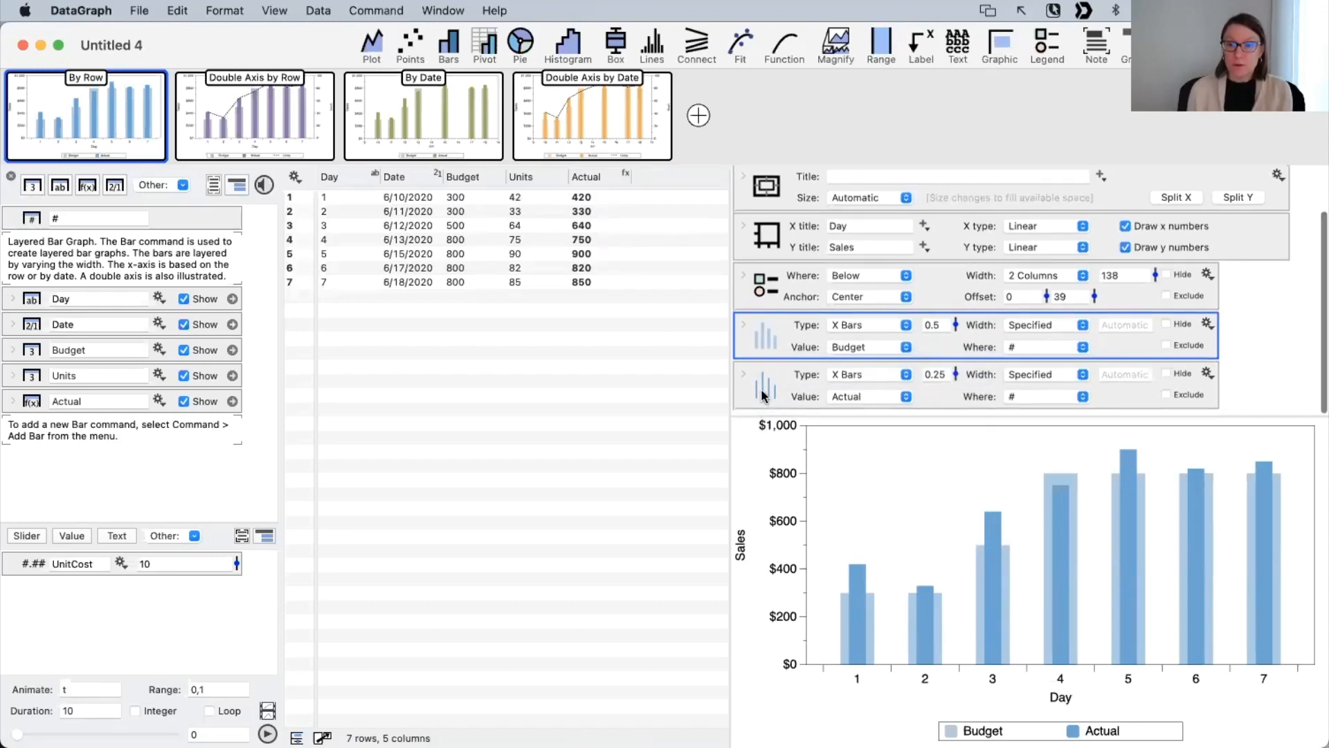
{"action": "scroll", "coordinate": [762, 395], "scroll_direction": "up", "scroll_amount": 1}
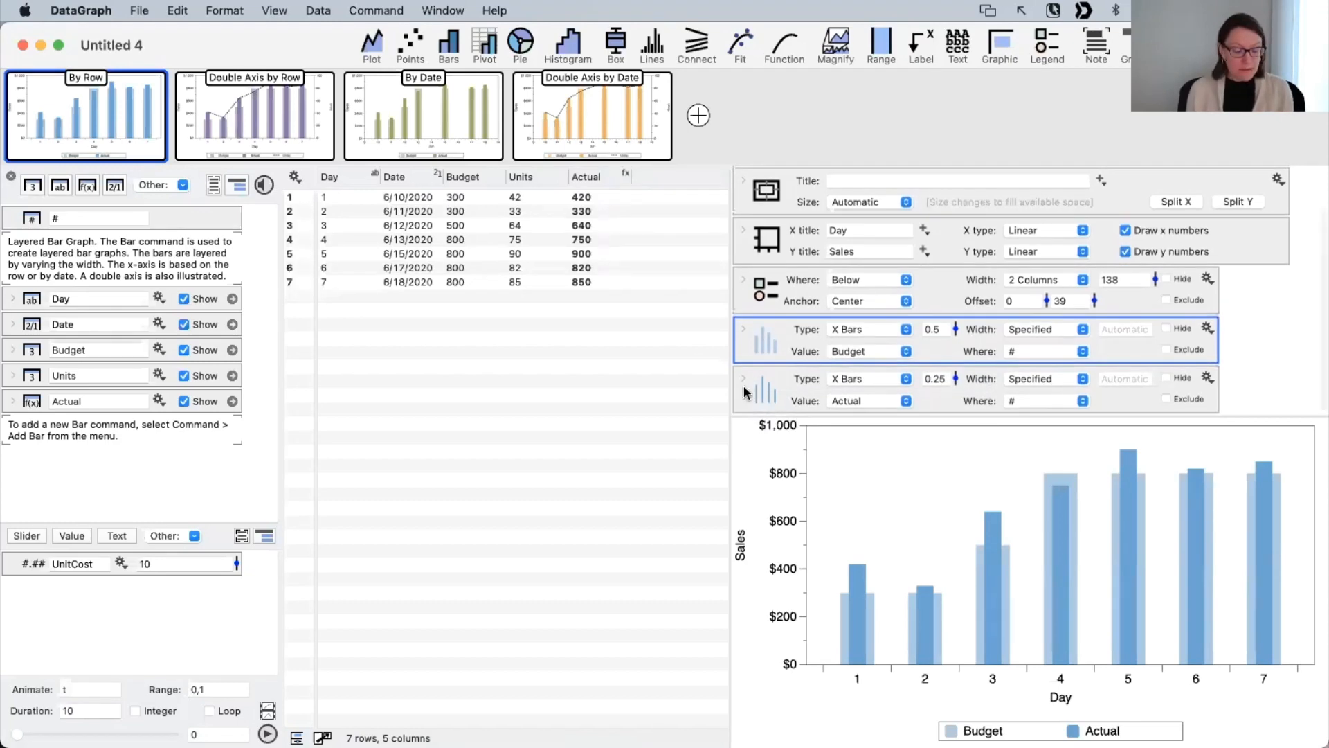
{"action": "key", "text": "ctrl+a"}
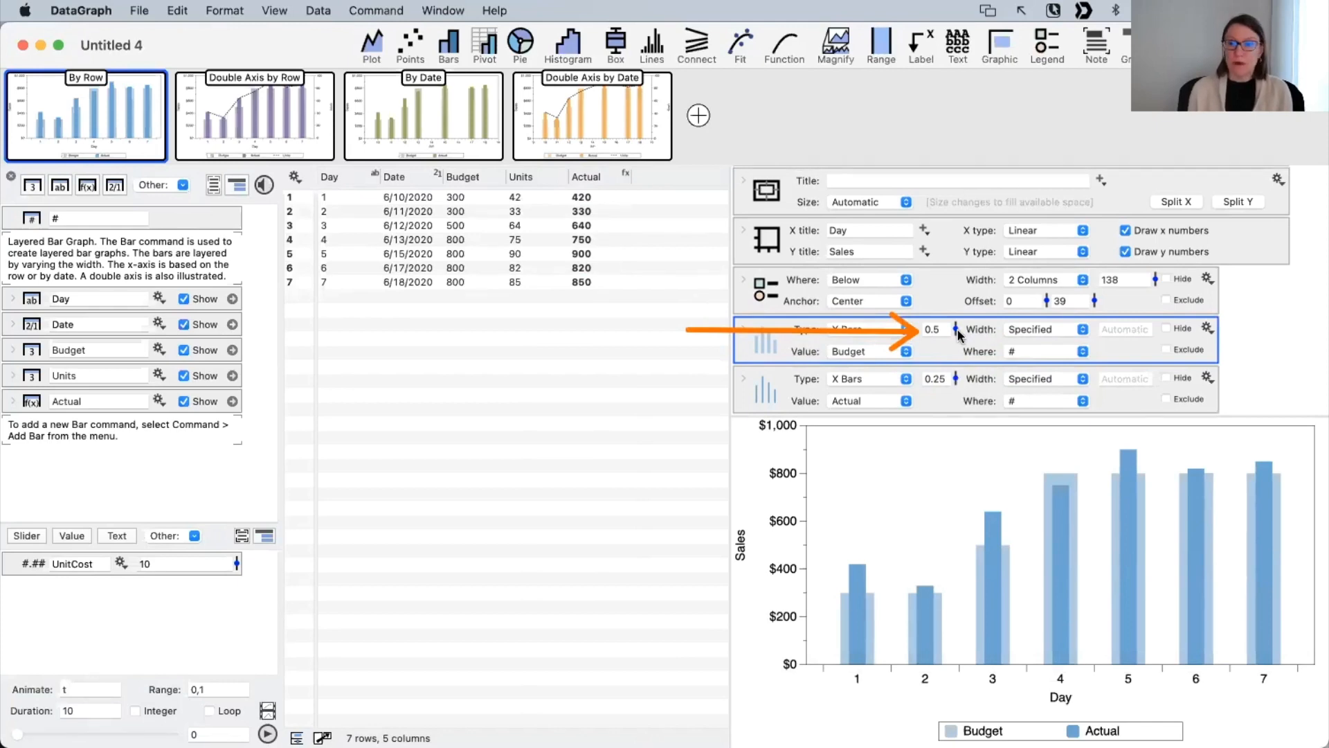
{"action": "mouse_move", "coordinate": [956, 329]}
{"action": "left_mouse_down"}
{"action": "mouse_move", "coordinate": [953, 291]}
{"action": "mouse_move", "coordinate": [955, 329]}
{"action": "left_mouse_up"}
{"action": "mouse_move", "coordinate": [955, 379]}
{"action": "left_mouse_down"}
{"action": "mouse_move", "coordinate": [953, 351]}
{"action": "mouse_move", "coordinate": [954, 388]}
{"action": "left_mouse_up"}
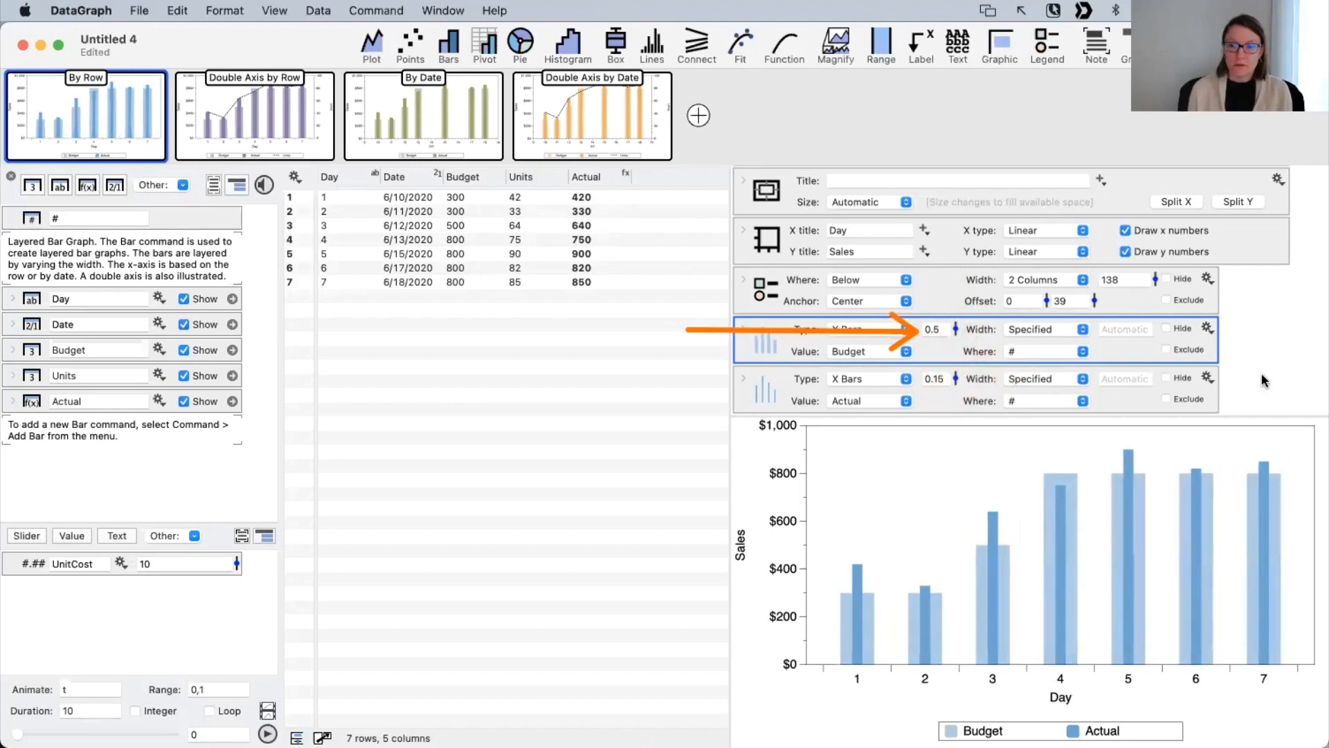
Step: Hide and redisplay the Budget bars, and do the same with the Actual bars
{"action": "key", "text": "ctrl+x"}
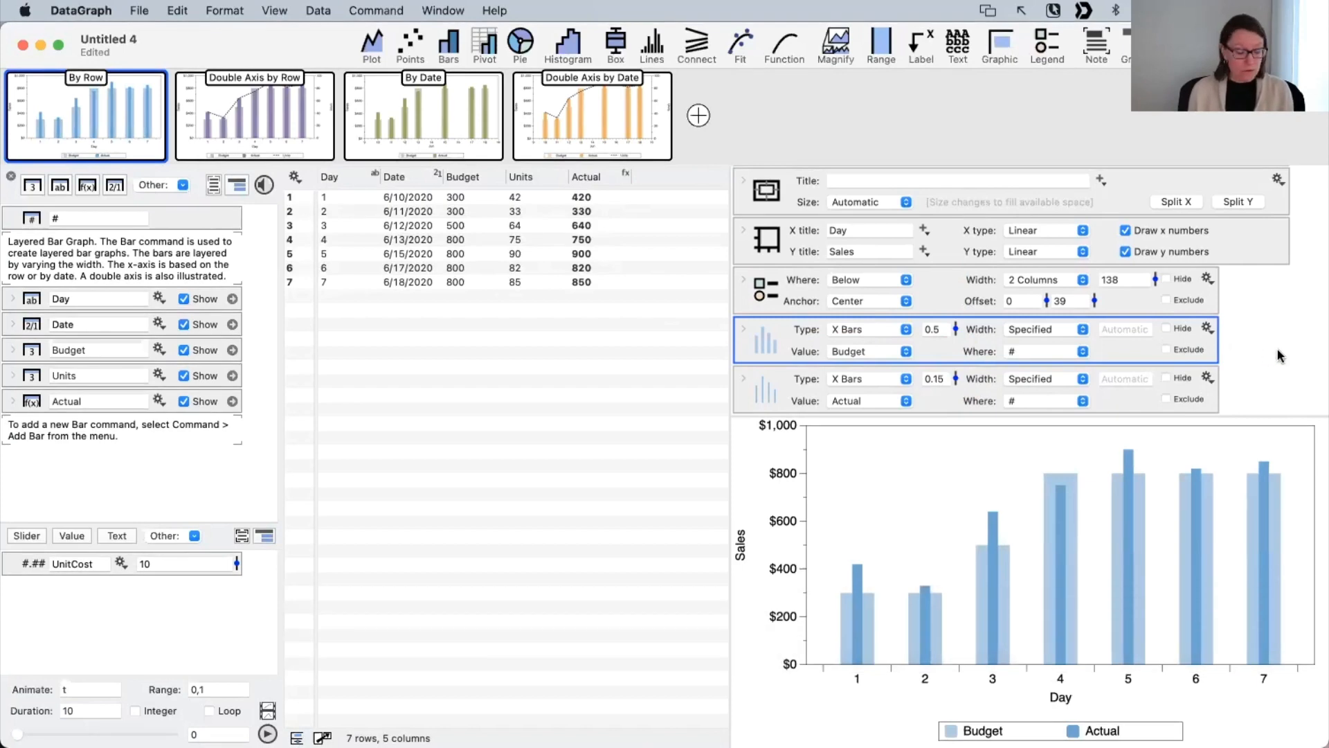
{"action": "key", "text": "ctrl"}
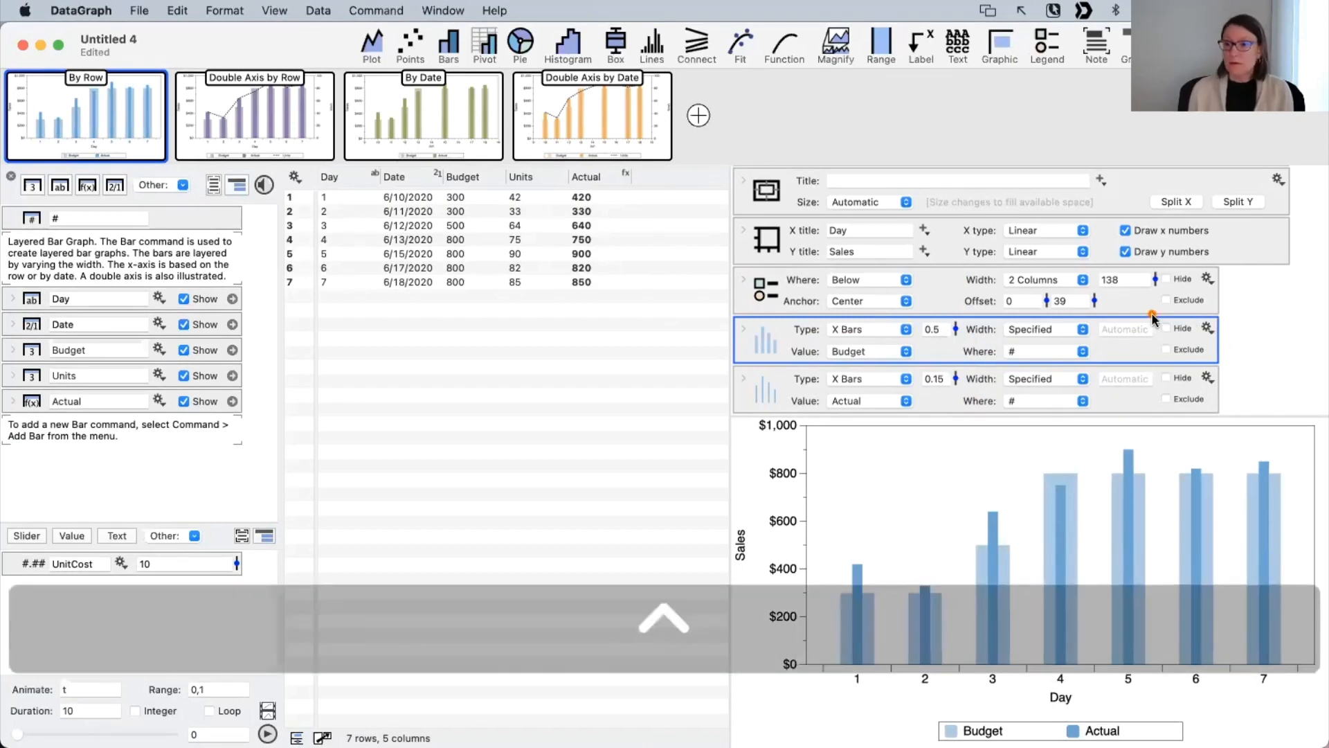
{"action": "key", "text": "ctrl+a"}
{"action": "mouse_move", "coordinate": [1153, 315]}
{"action": "left_mouse_down"}
{"action": "mouse_move", "coordinate": [1216, 393]}
{"action": "mouse_move", "coordinate": [1168, 322]}
{"action": "left_mouse_up"}
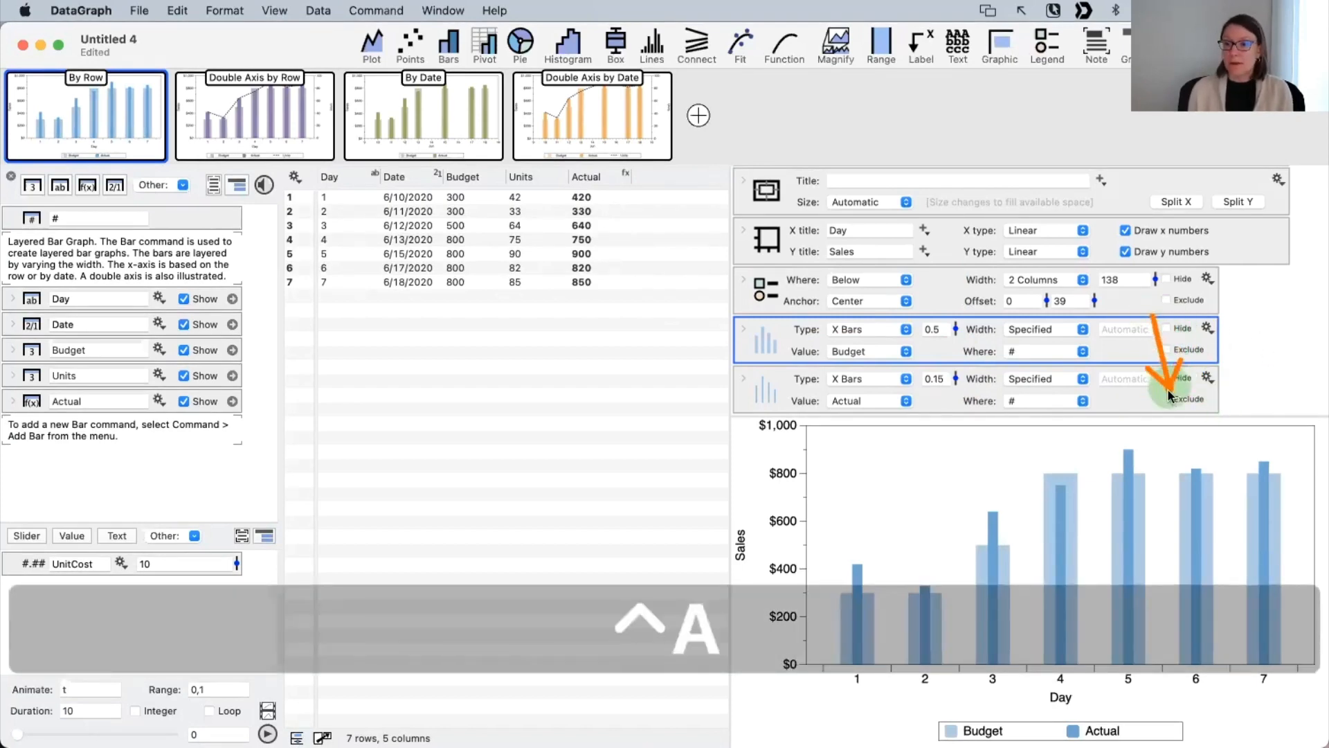
{"action": "left_click_drag", "start_coordinate": [1169, 389], "coordinate": [1170, 396]}
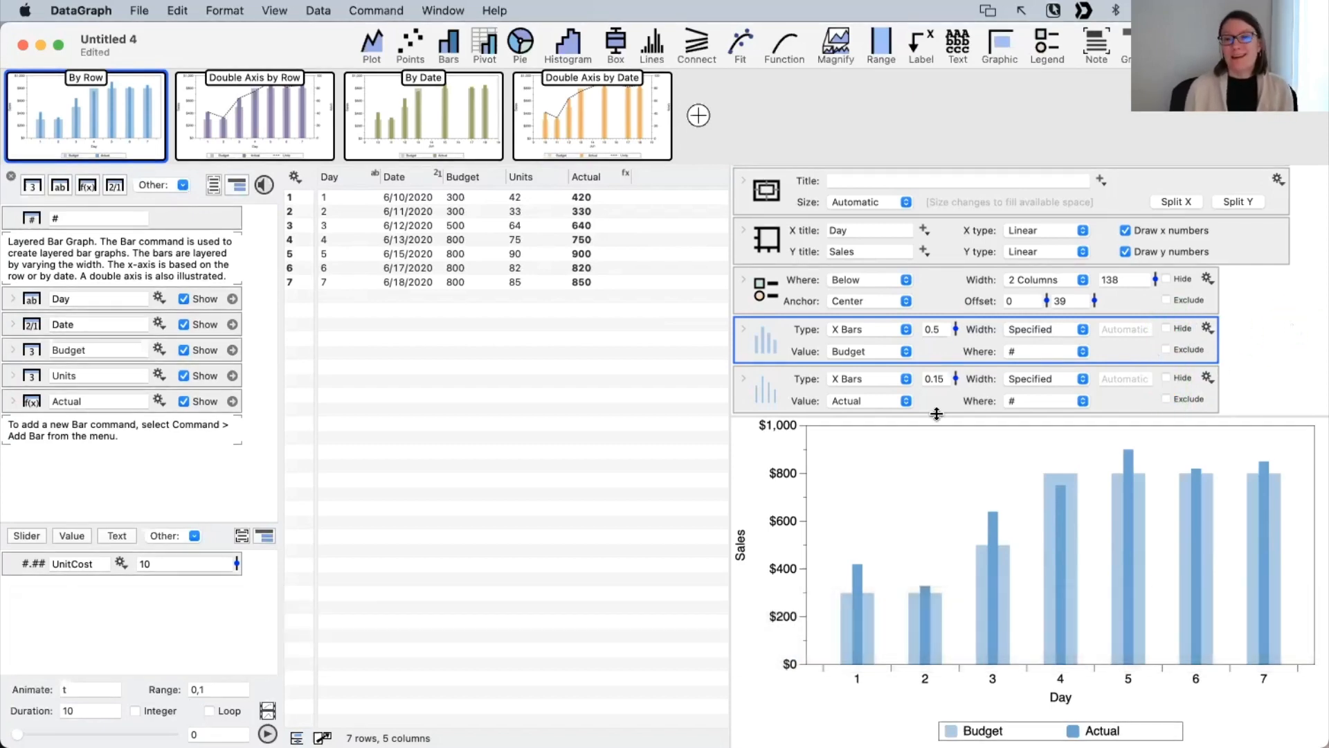
{"action": "left_click", "coordinate": [1176, 331]}
{"action": "left_click", "coordinate": [1174, 329]}
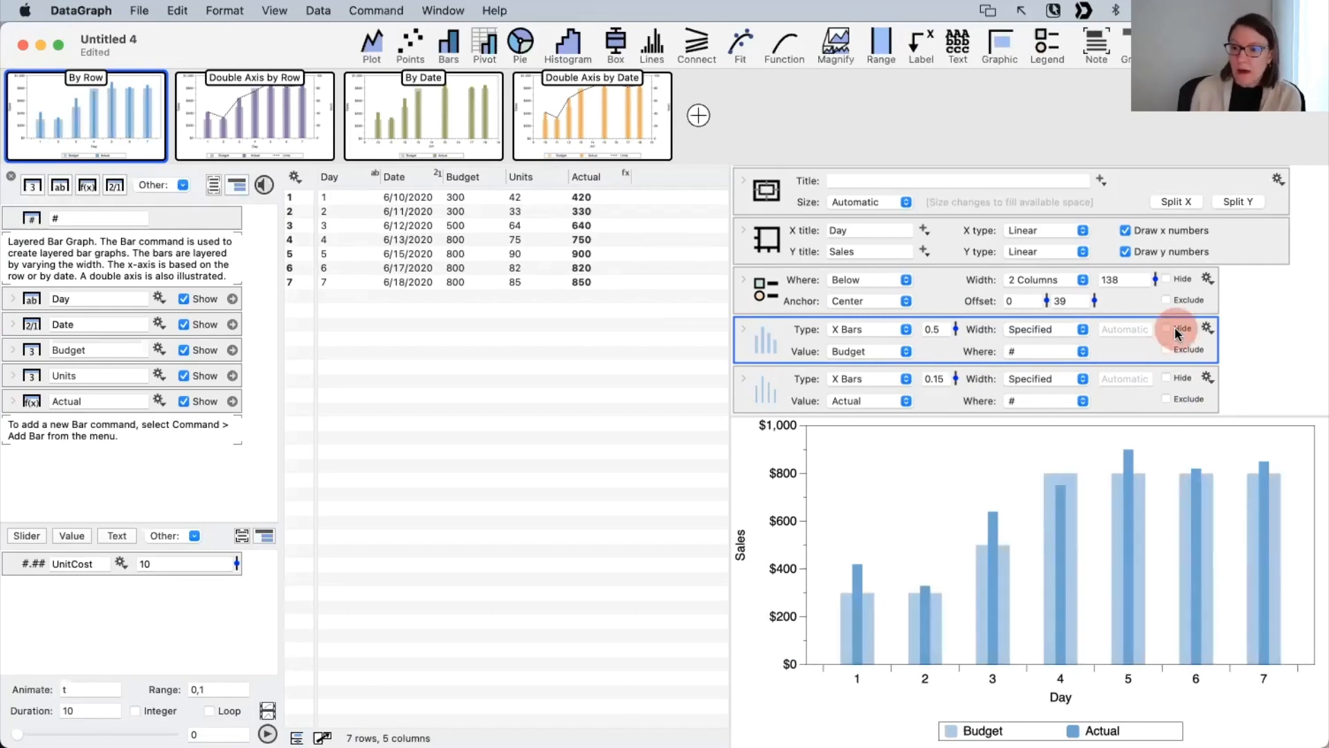
{"action": "left_click", "coordinate": [1169, 378]}
{"action": "left_click", "coordinate": [1169, 378]}
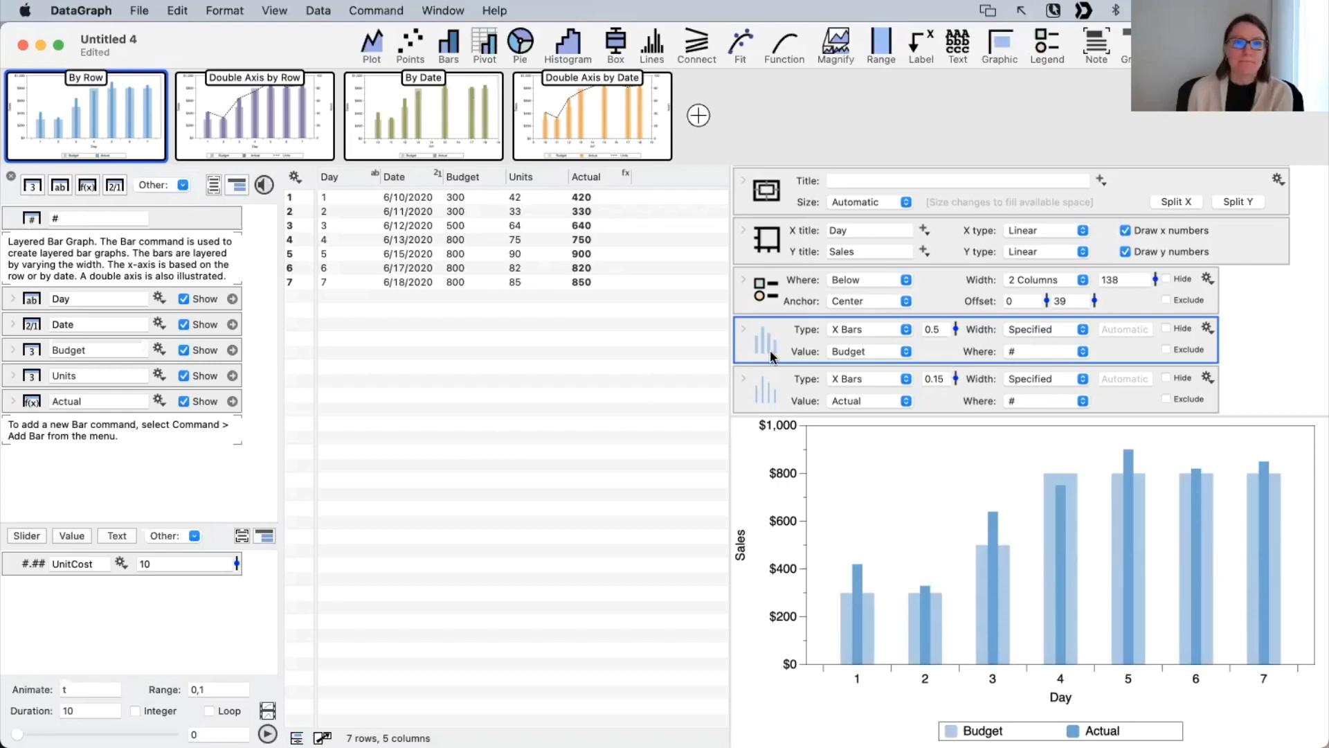
Step: Add a new blank graph to the file and look through the available drawing commands
{"action": "mouse_move", "coordinate": [633, 108]}
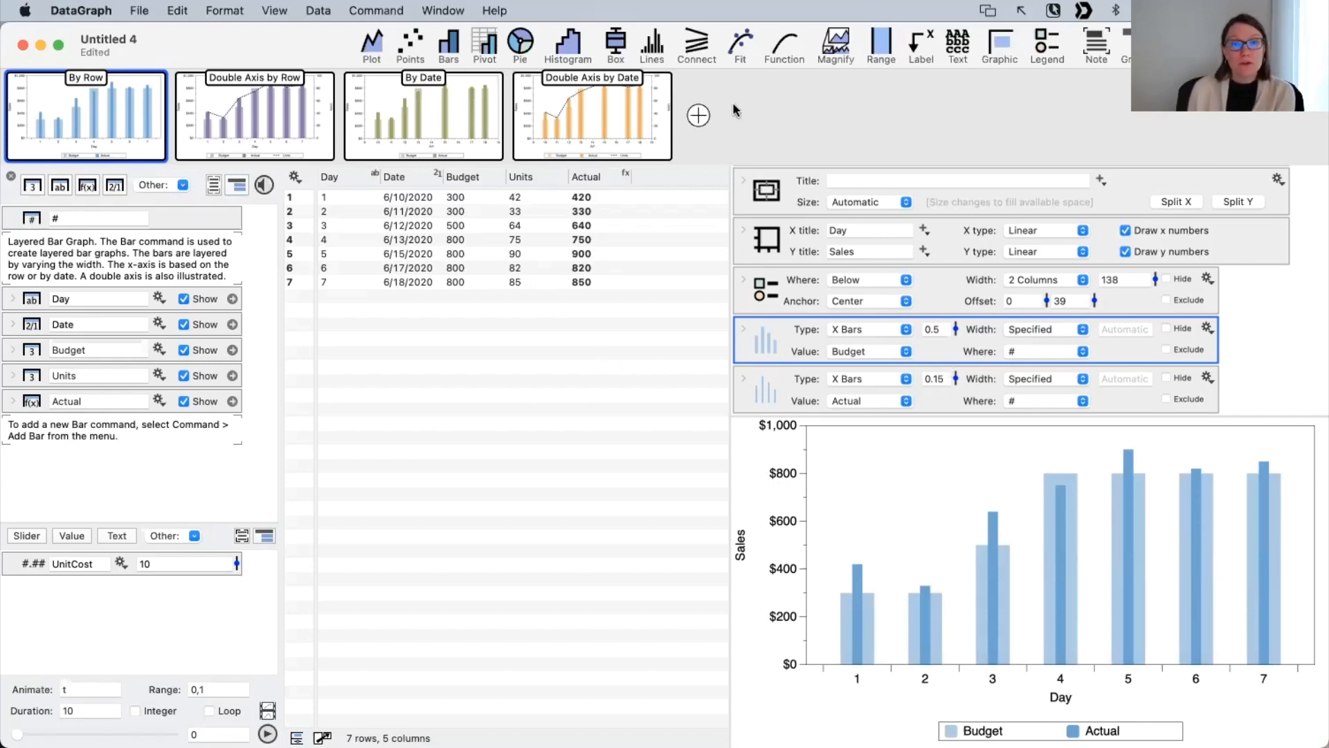
{"action": "left_click", "coordinate": [698, 116]}
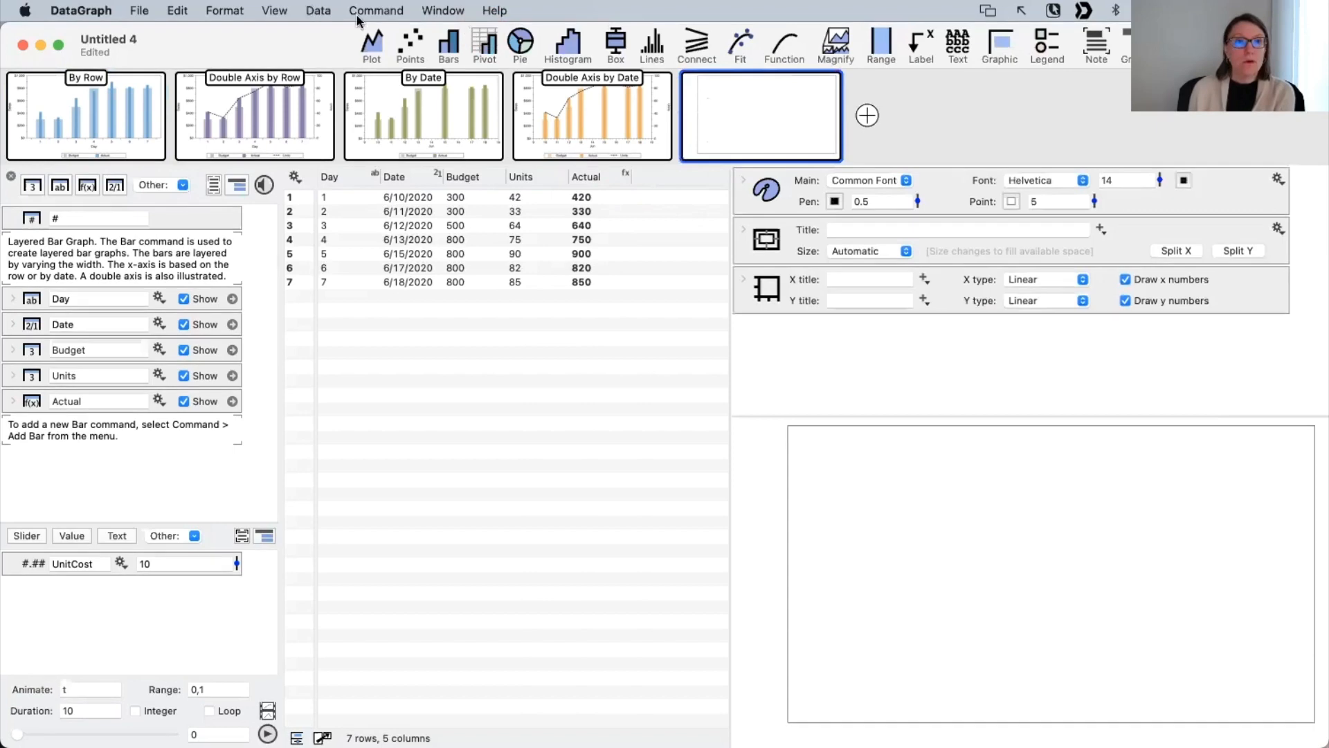
{"action": "left_click", "coordinate": [383, 9]}
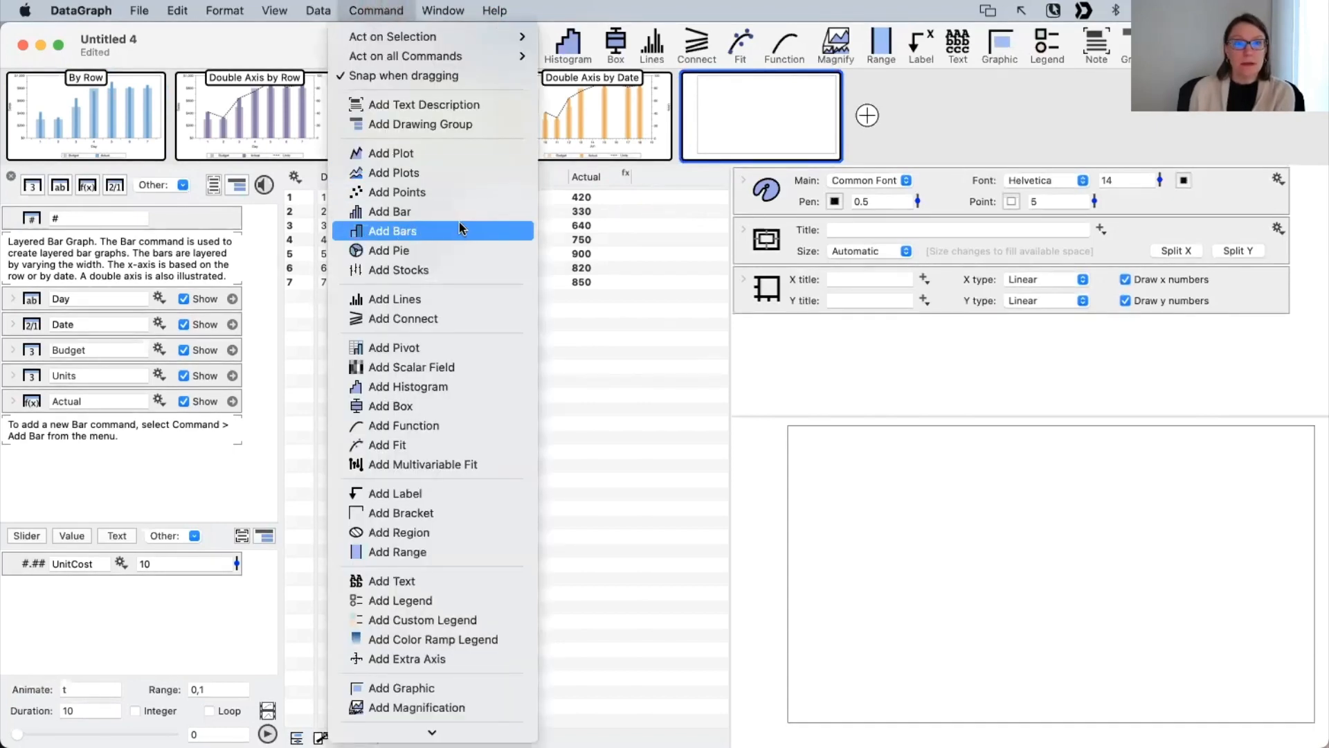
{"action": "left_click", "coordinate": [633, 306]}
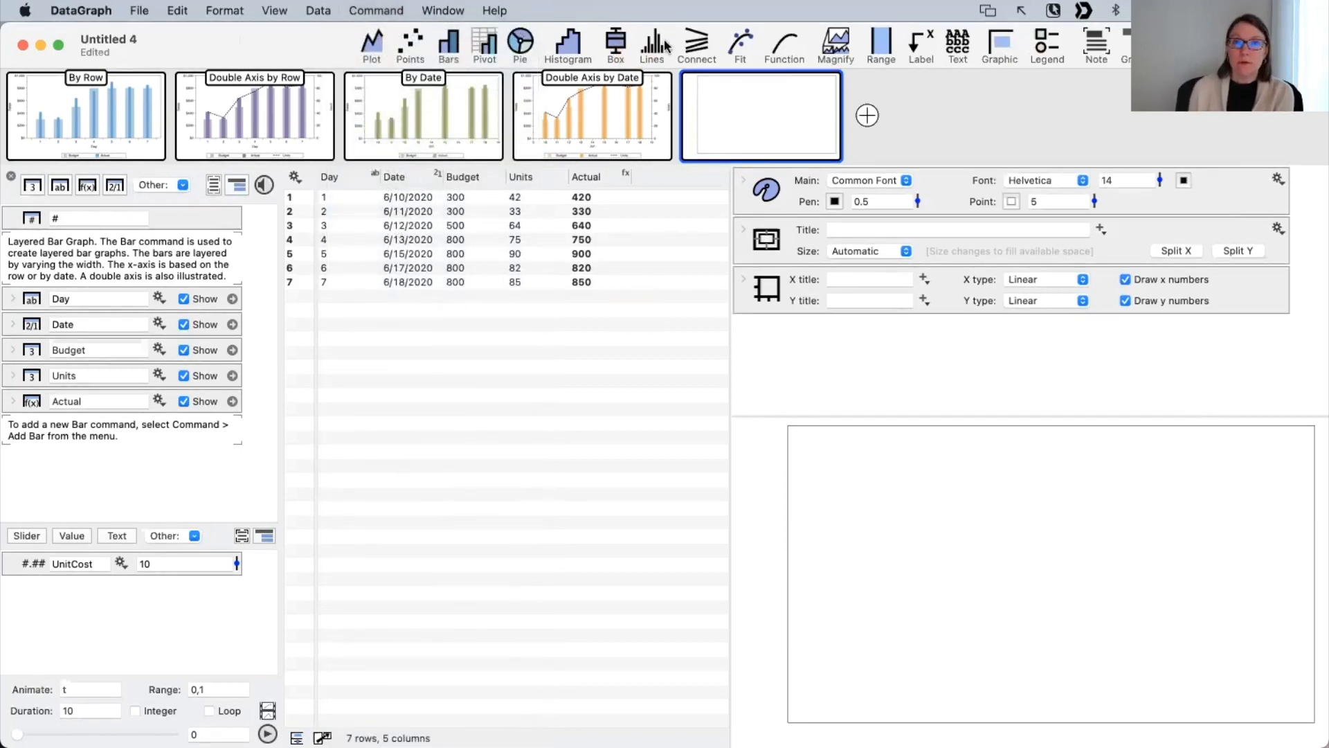
{"action": "mouse_move", "coordinate": [755, 102]}
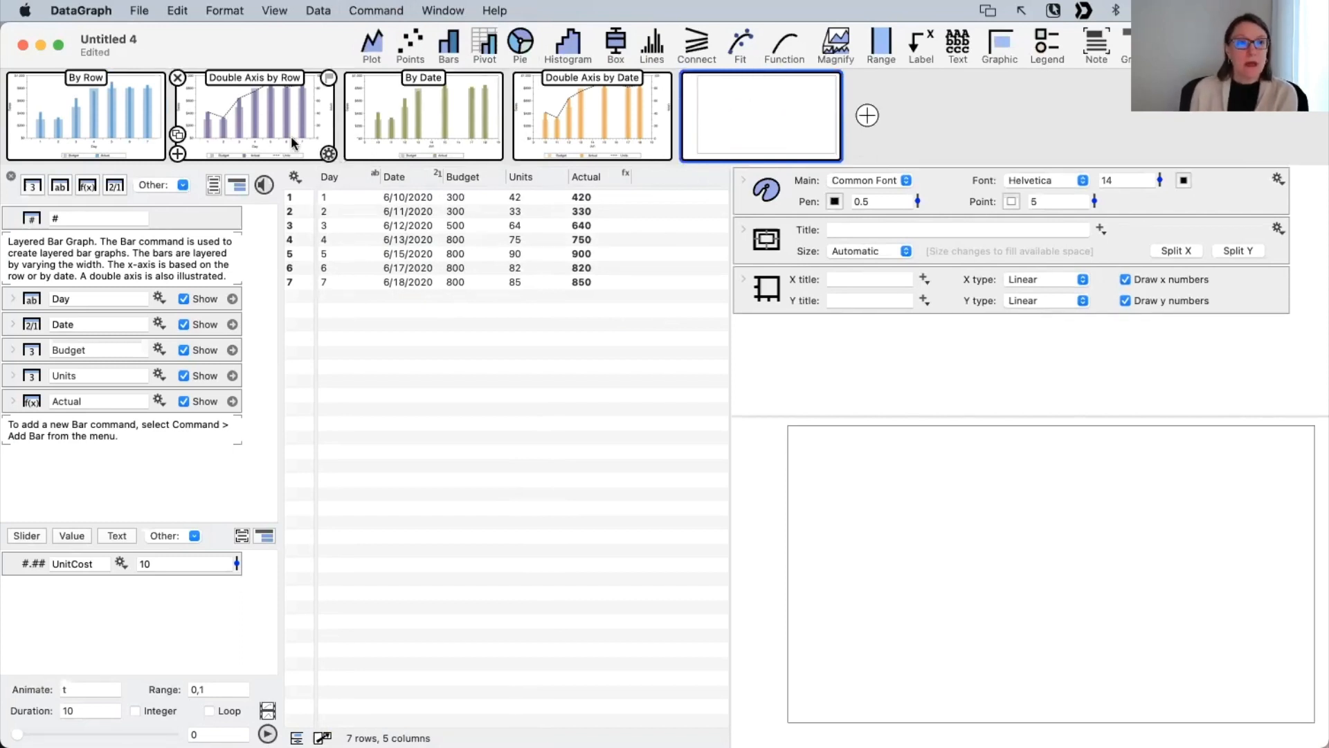
Step: Review the x axis of the By Row graph and compare it with the By Date graph
{"action": "left_click", "coordinate": [111, 124]}
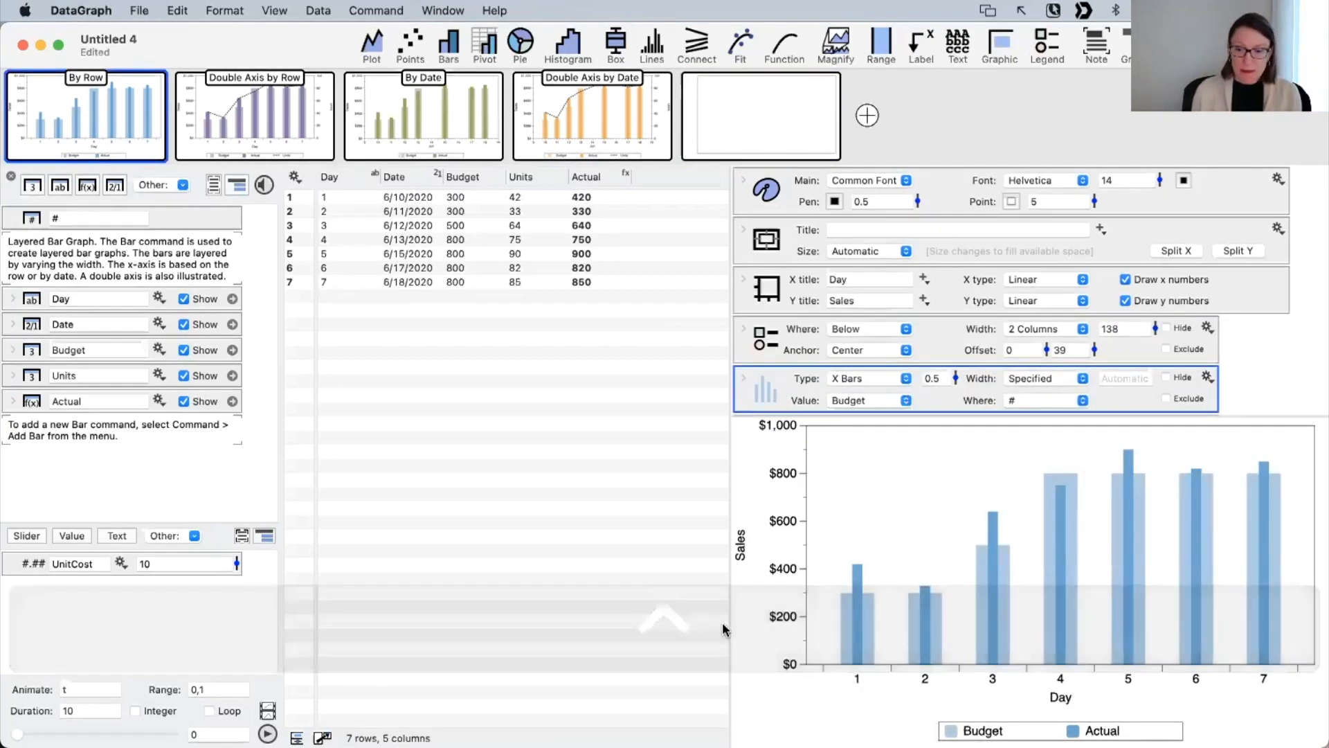
{"action": "left_click_drag", "start_coordinate": [791, 676], "coordinate": [886, 677]}
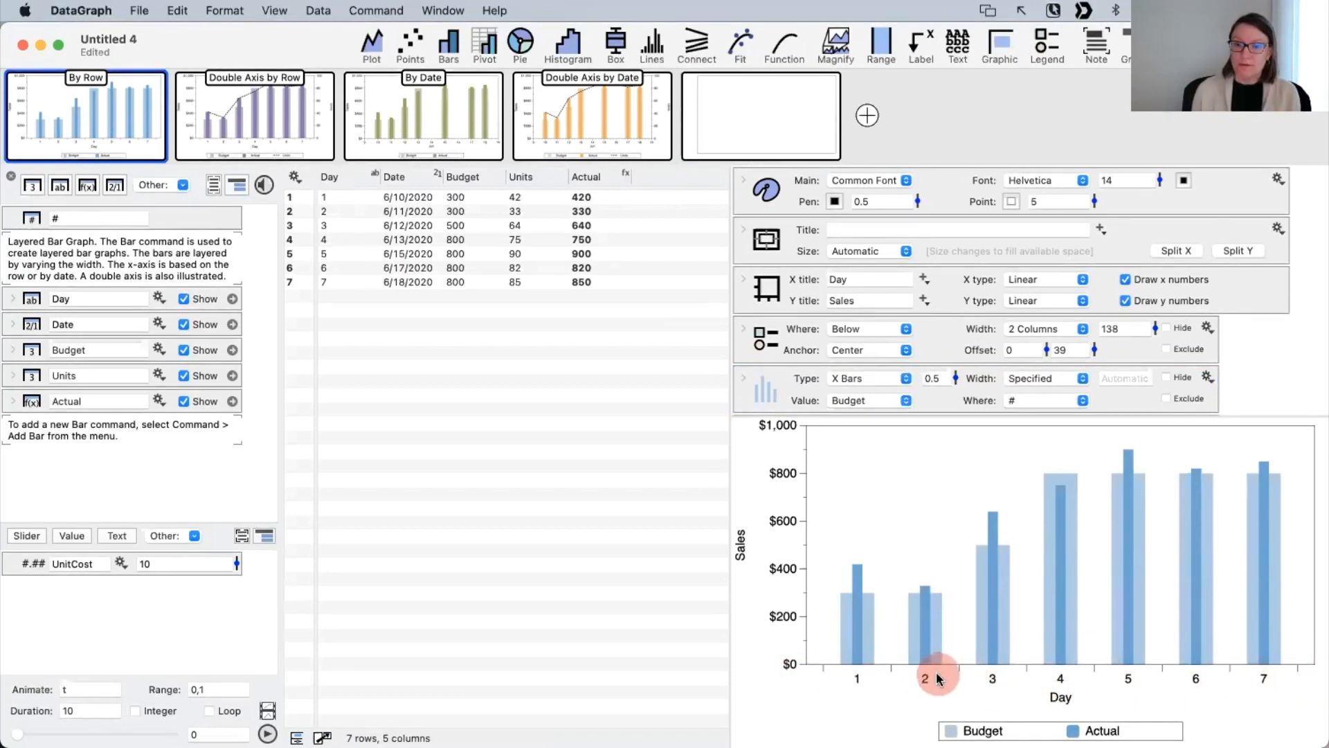
{"action": "left_click", "coordinate": [418, 123]}
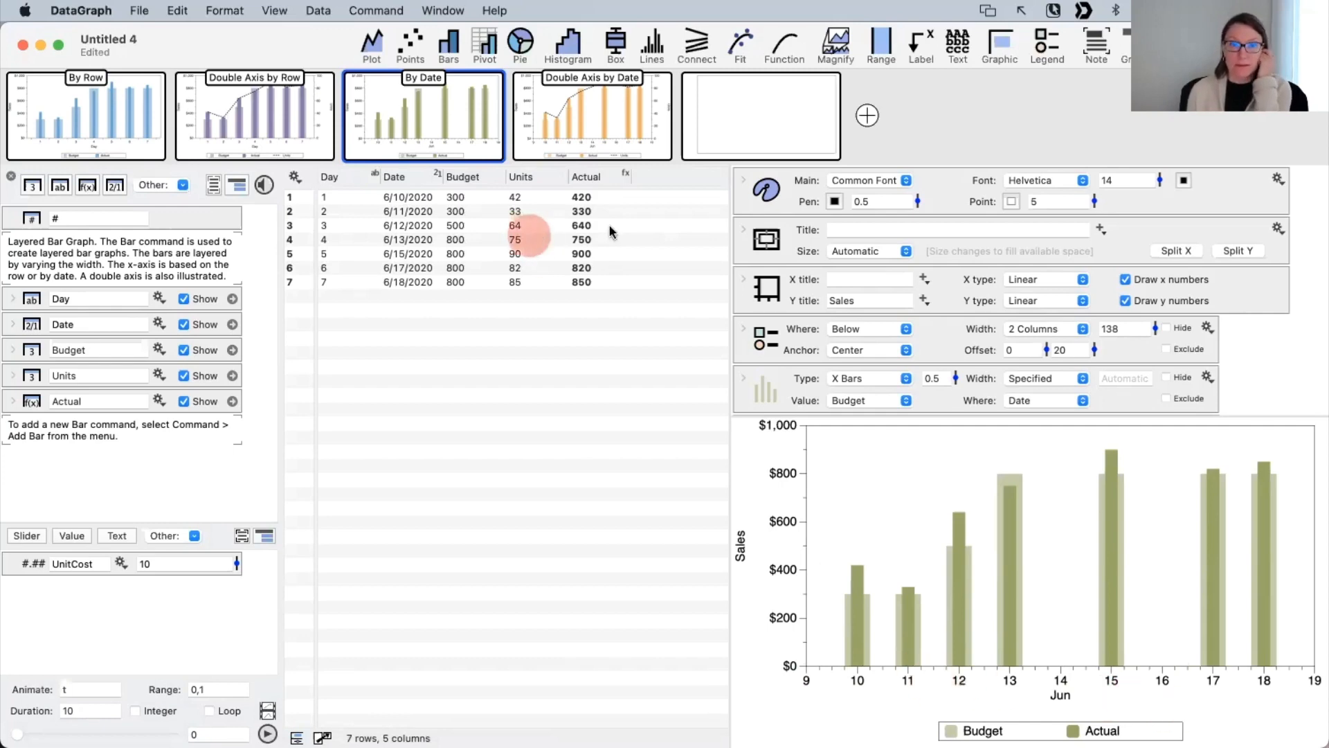
Step: Add a Bar command that plots the Budget column in the new blank graph
{"action": "left_click", "coordinate": [803, 121]}
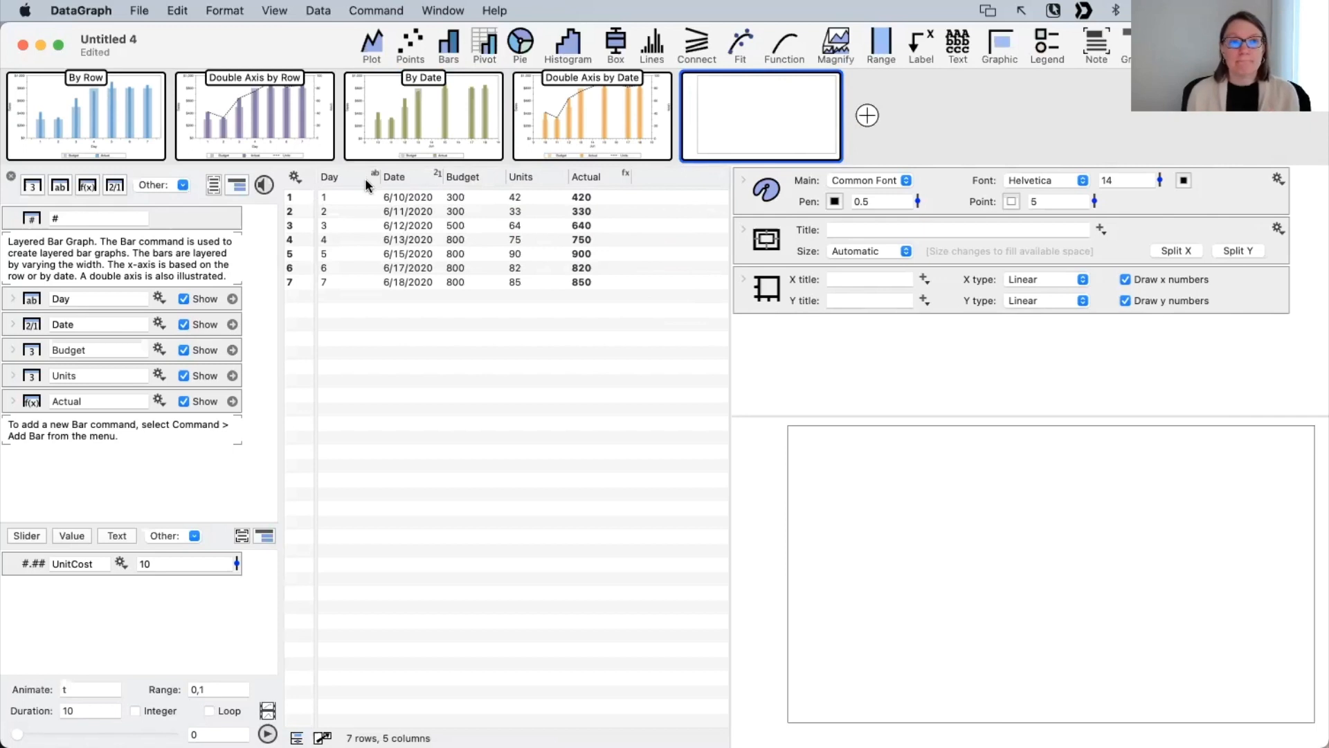
{"action": "left_click", "coordinate": [305, 198]}
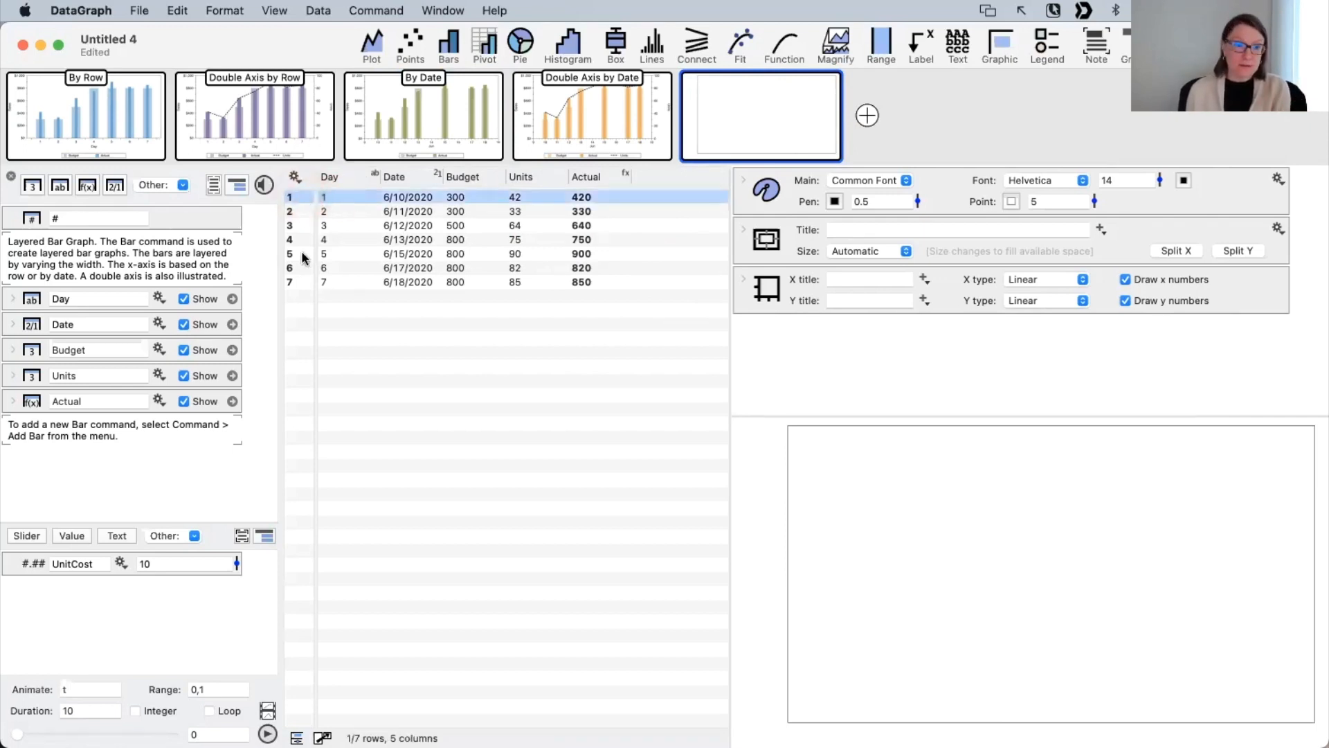
{"action": "left_click", "coordinate": [465, 179]}
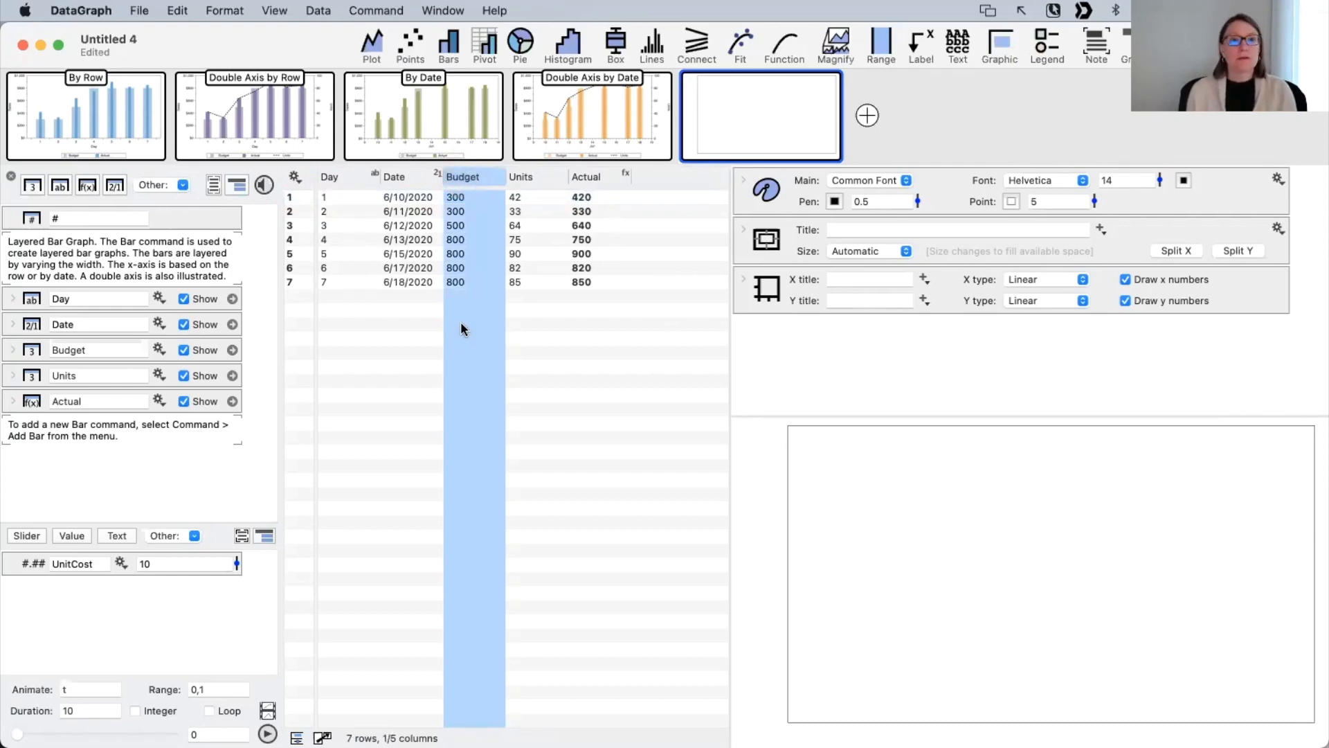
{"action": "left_click", "coordinate": [373, 11]}
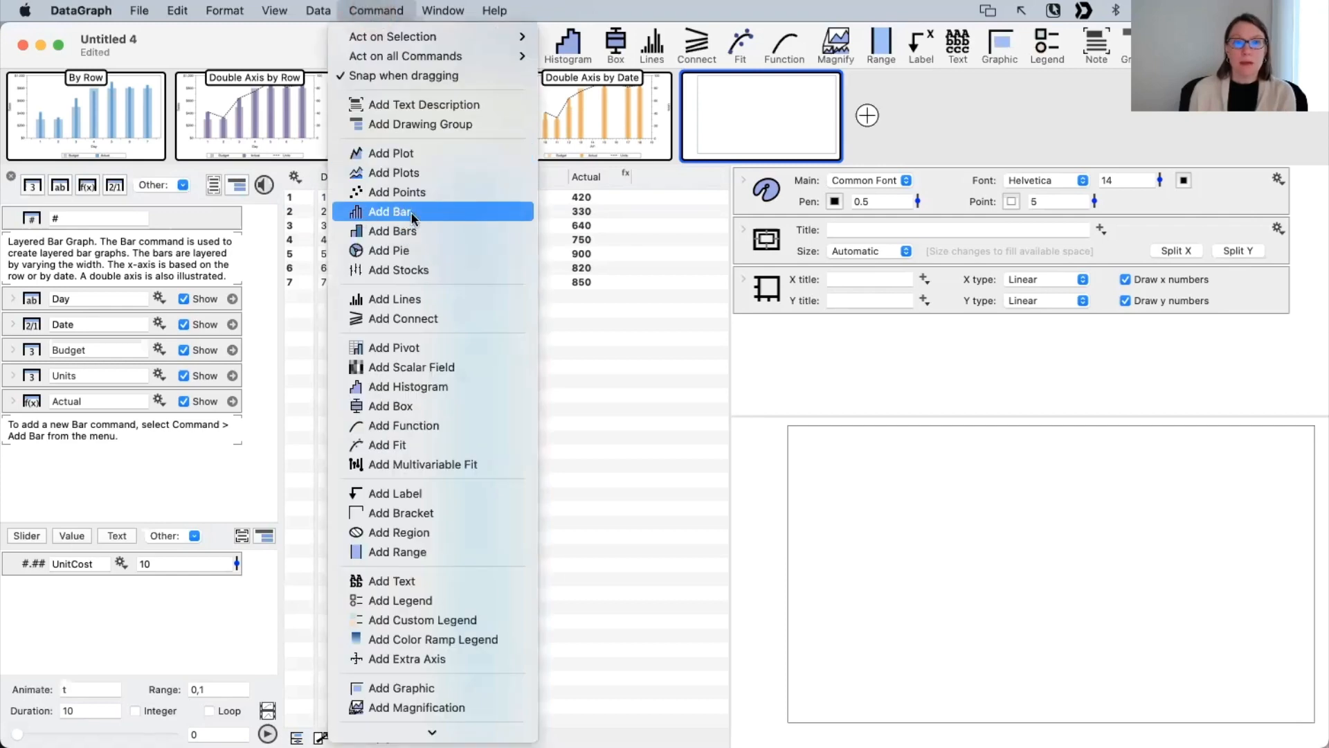
{"action": "left_click", "coordinate": [447, 213]}
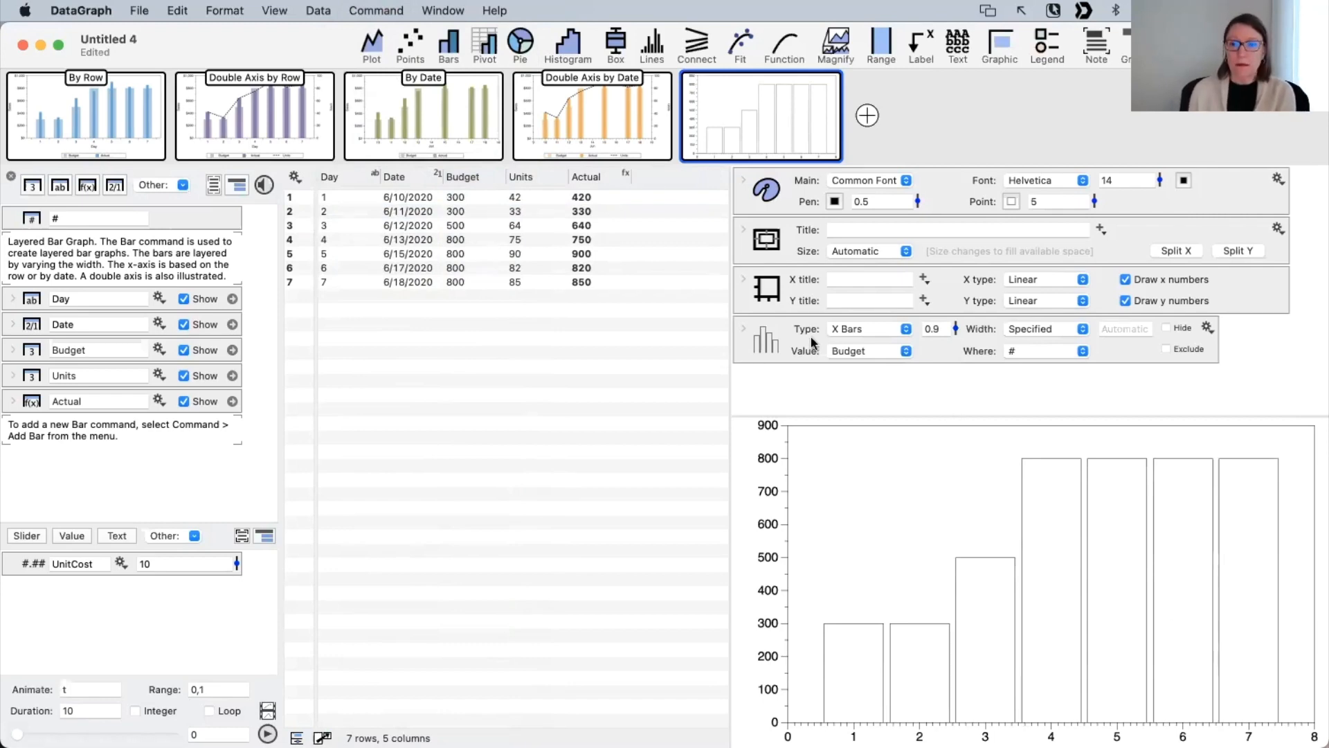
Step: Expand the new Budget bar command's settings and fill its bars with a solid color, Fill Color 1
{"action": "left_click", "coordinate": [742, 326]}
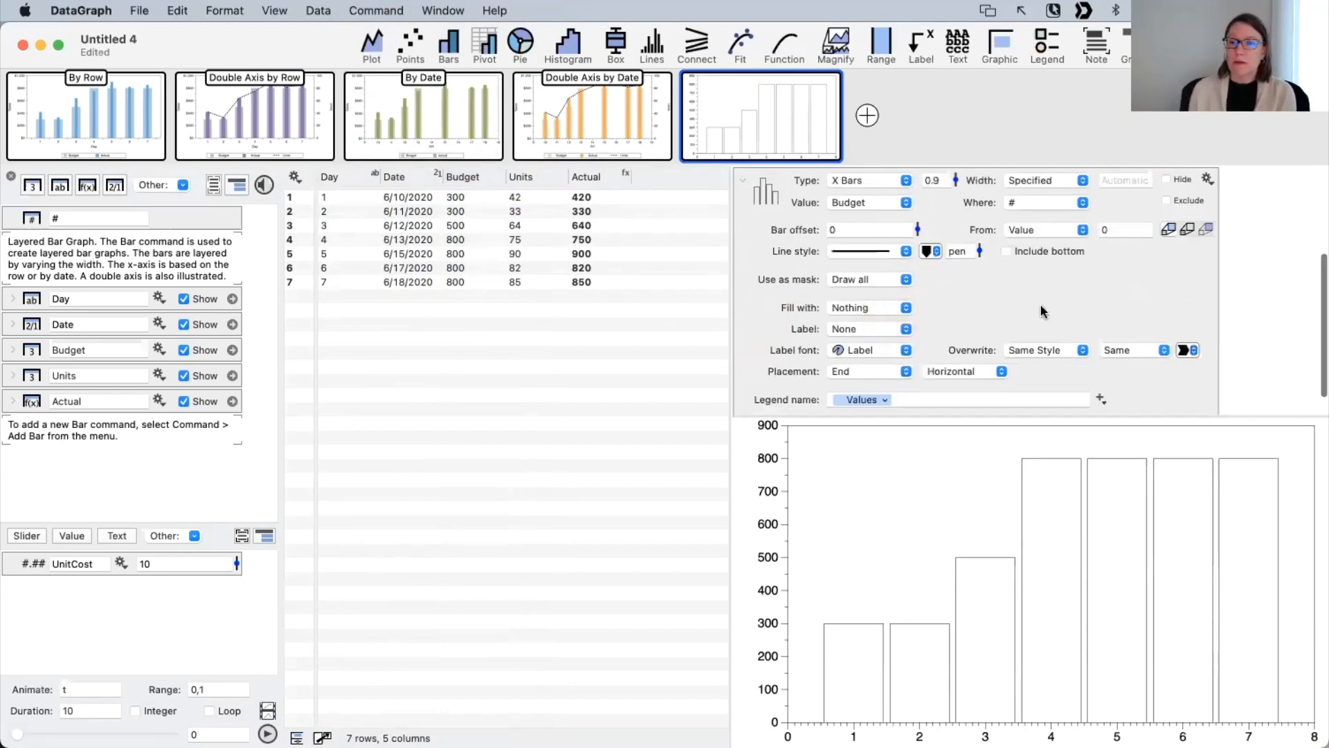
{"action": "scroll", "coordinate": [1045, 297], "scroll_direction": "up", "scroll_amount": 2}
{"action": "scroll", "coordinate": [1045, 296], "scroll_direction": "down", "scroll_amount": 2}
{"action": "left_click", "coordinate": [886, 312]}
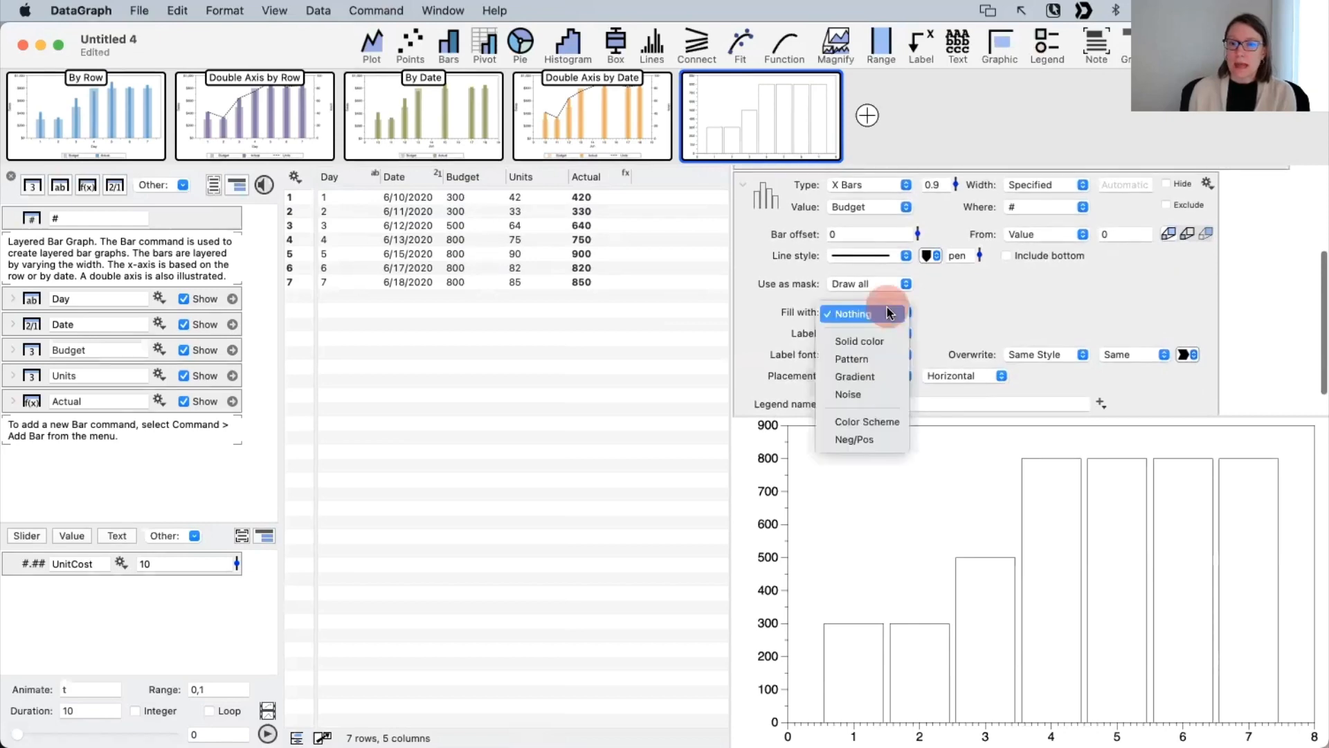
{"action": "left_click", "coordinate": [859, 342]}
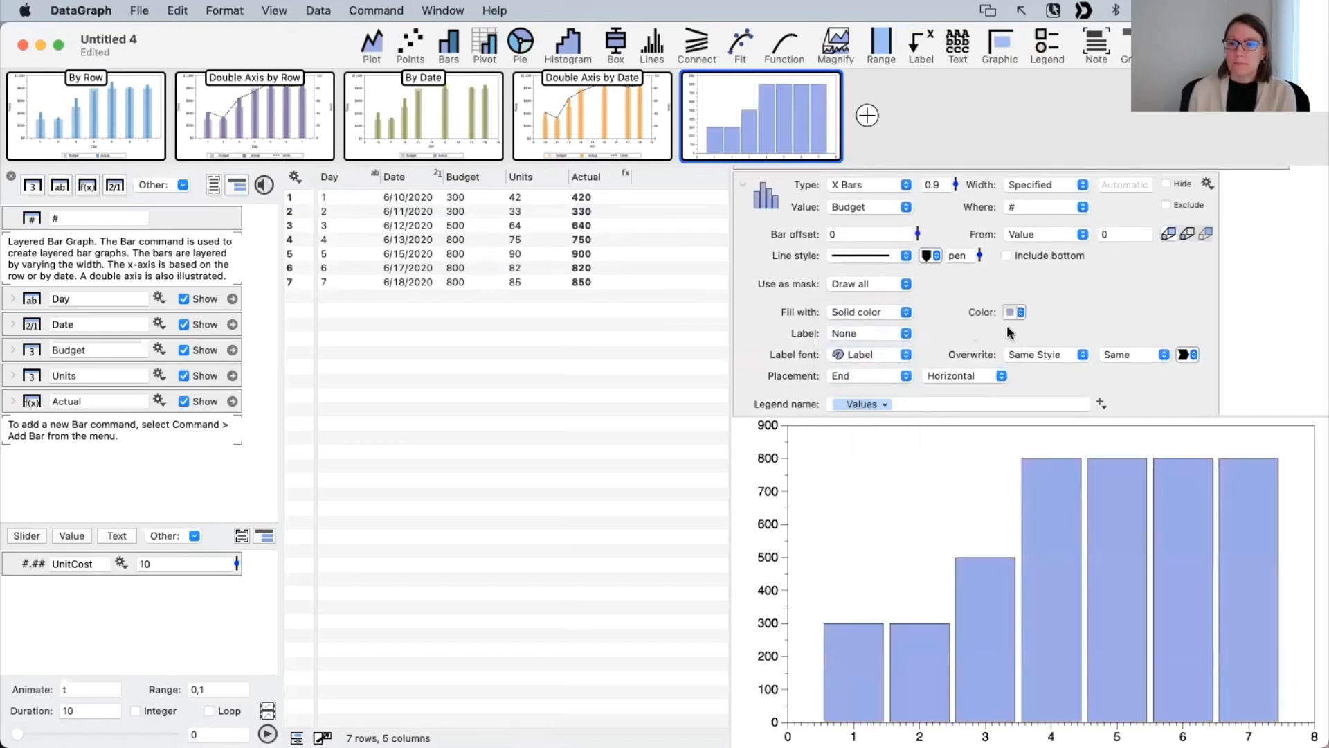
{"action": "left_click", "coordinate": [1013, 313]}
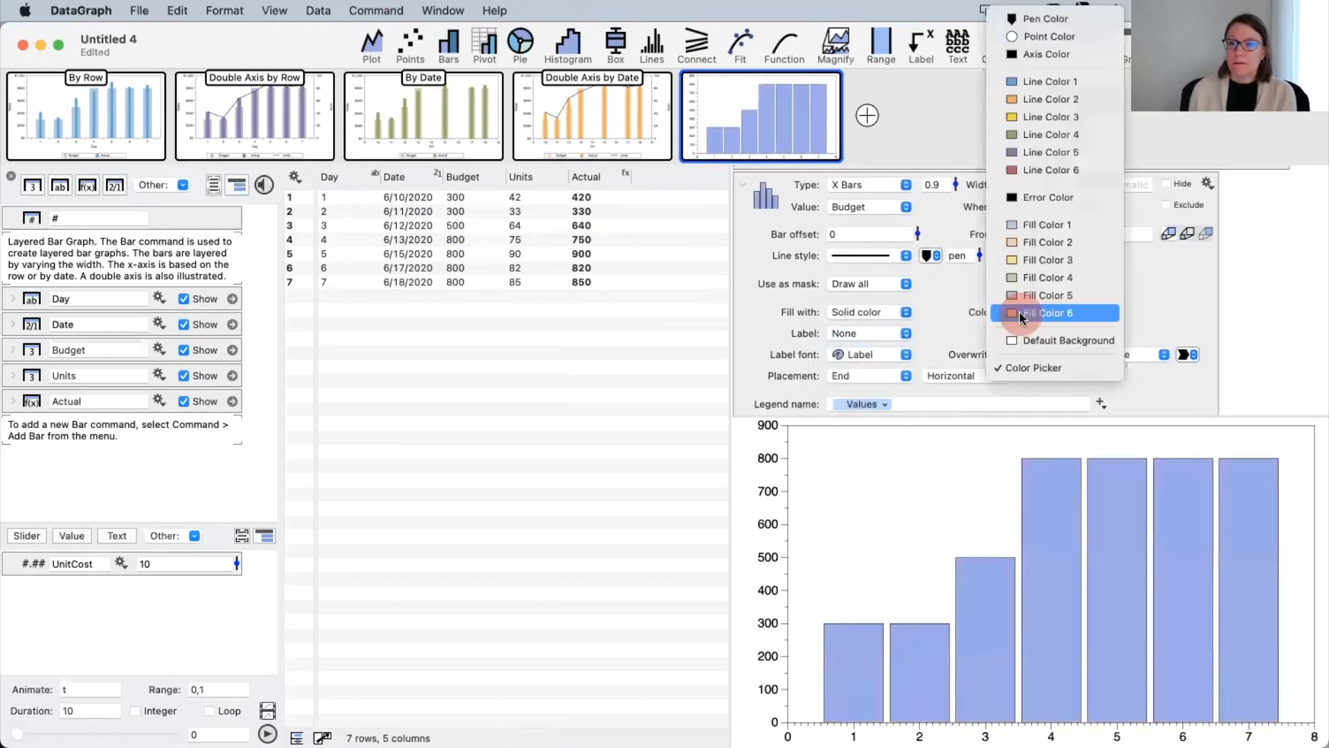
{"action": "left_click", "coordinate": [1028, 224]}
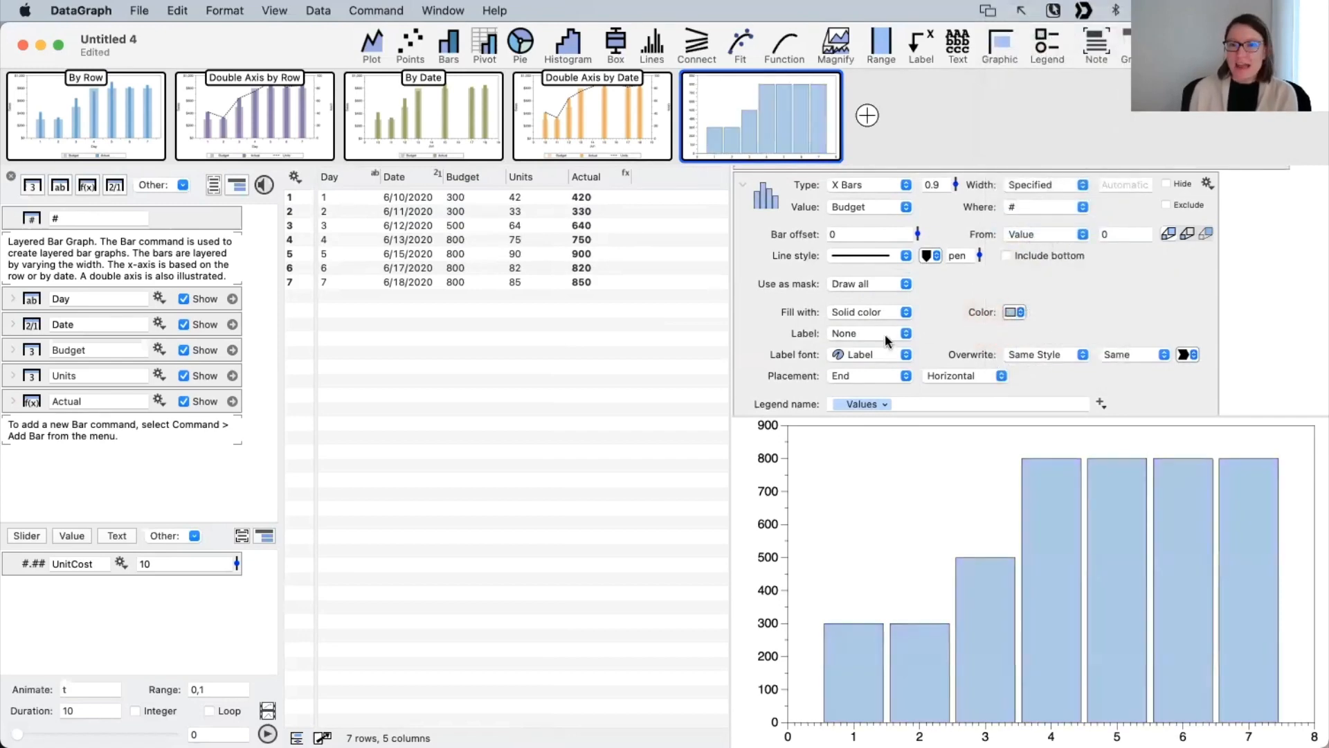
Step: Remove the outline of the Budget bars with No Line and set their width to 0.45
{"action": "left_click", "coordinate": [868, 257]}
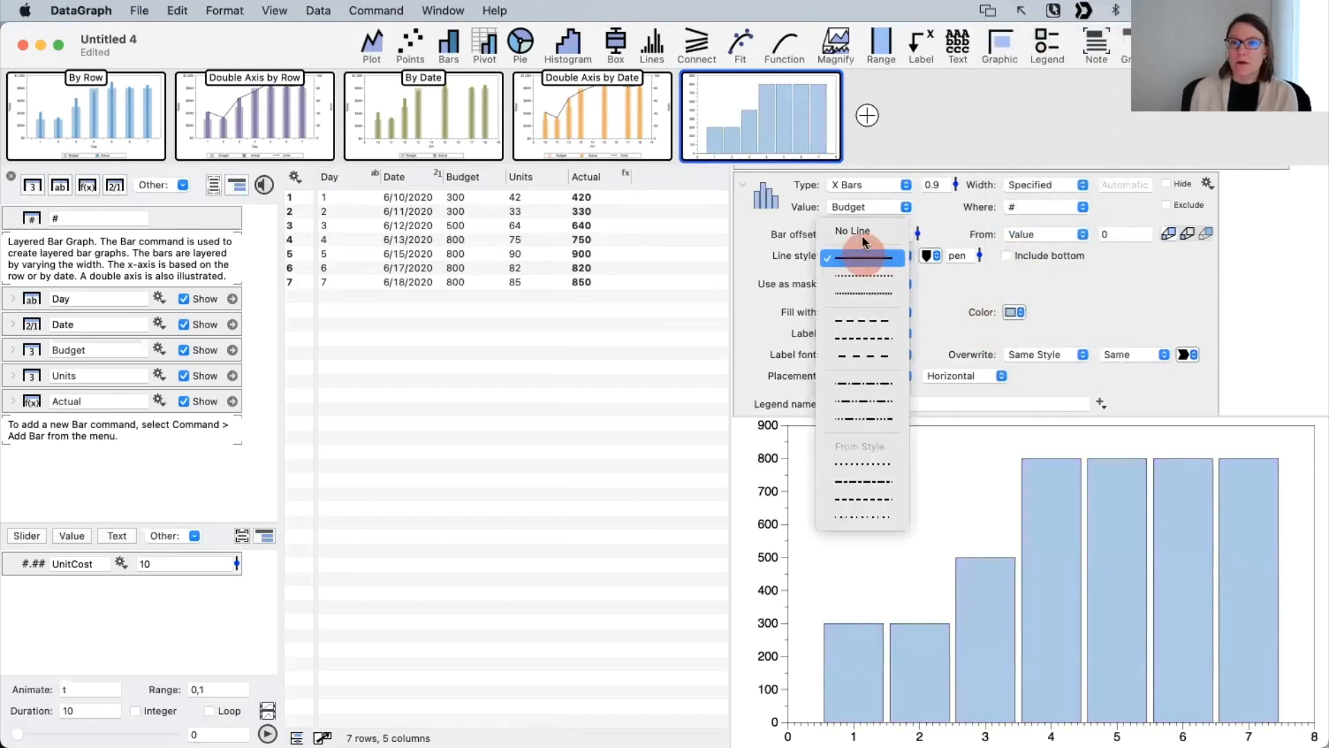
{"action": "left_click", "coordinate": [862, 231]}
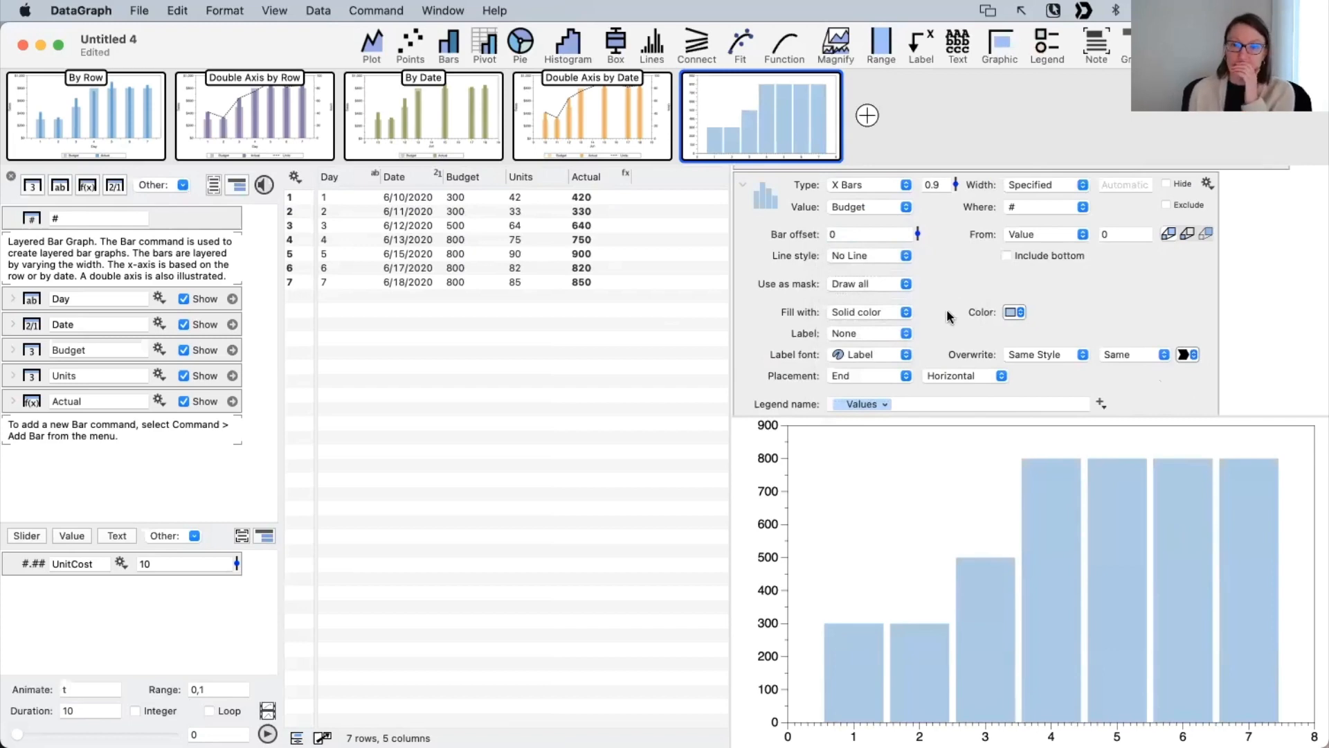
{"action": "left_click_drag", "start_coordinate": [956, 183], "coordinate": [956, 227]}
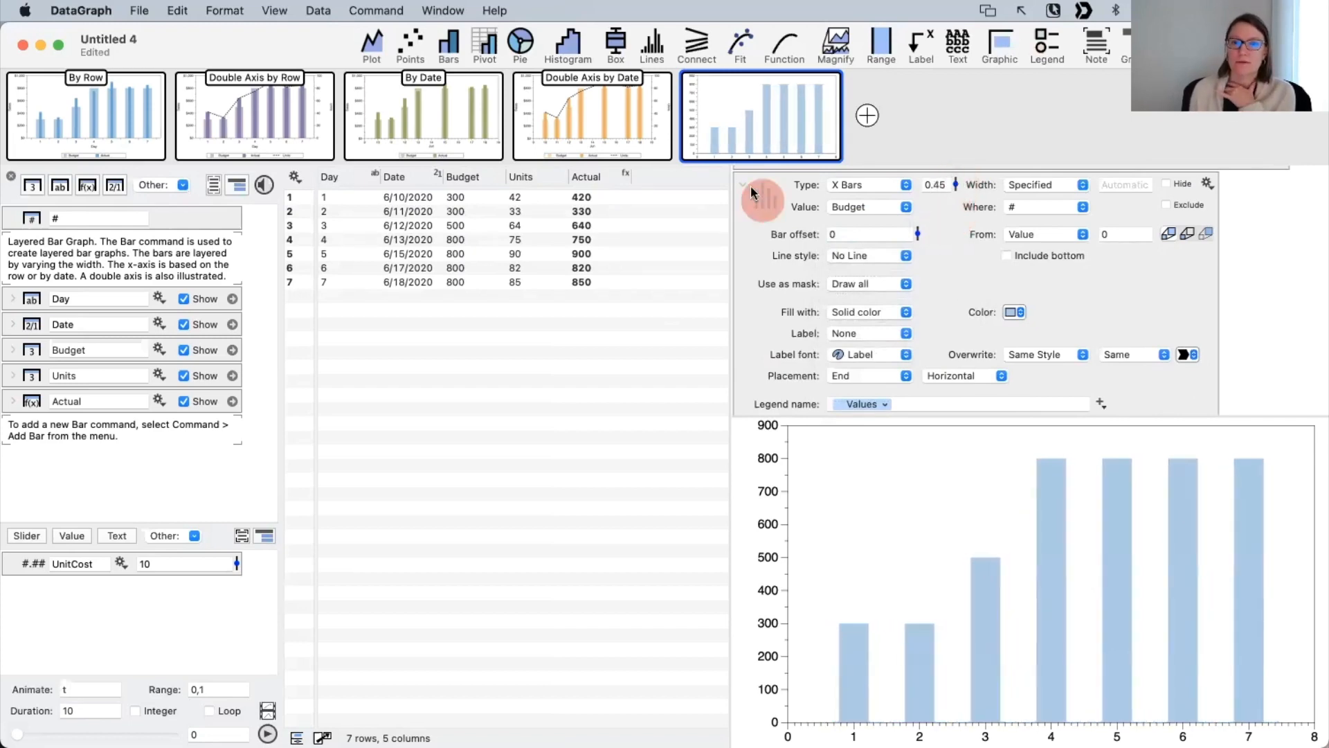
Step: Collapse the Budget bar command, duplicate it, and make the copy plot the Actual column
{"action": "left_click", "coordinate": [742, 182]}
{"action": "left_click", "coordinate": [775, 334]}
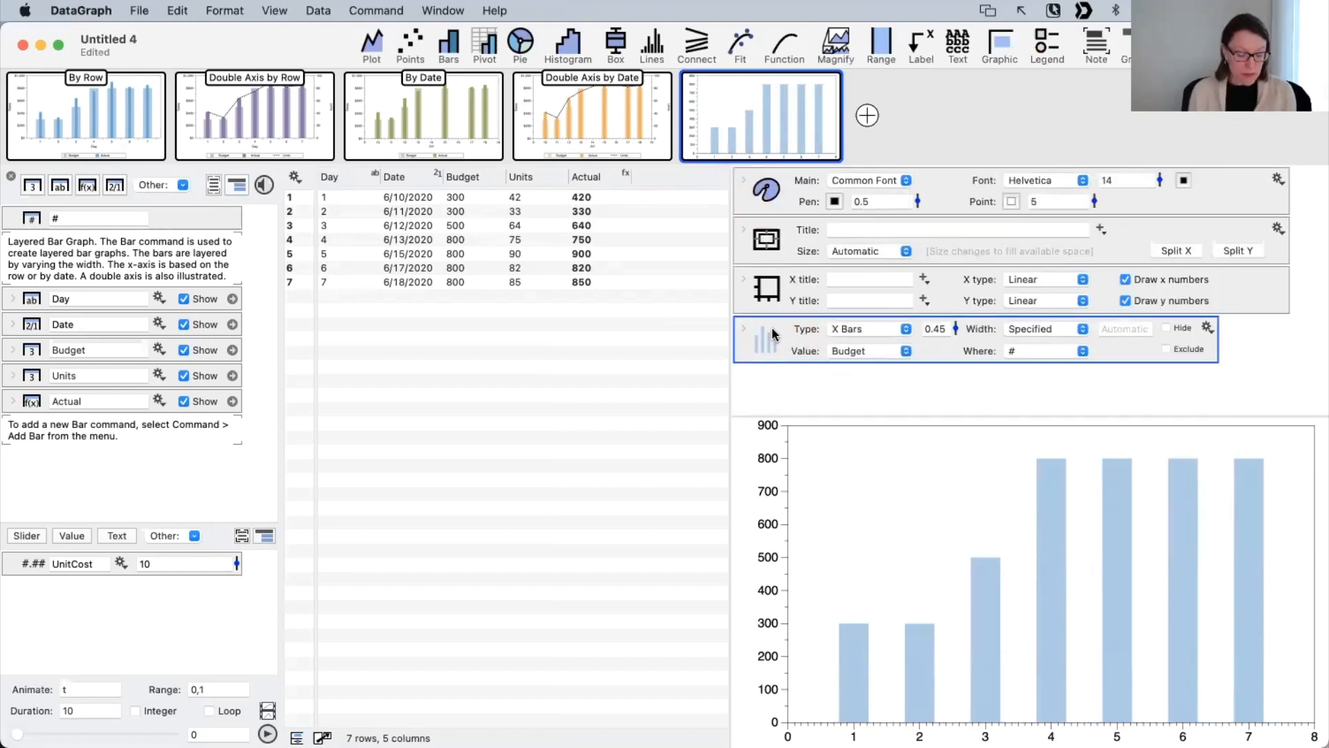
{"action": "left_click_drag", "start_coordinate": [771, 329], "coordinate": [779, 381]}
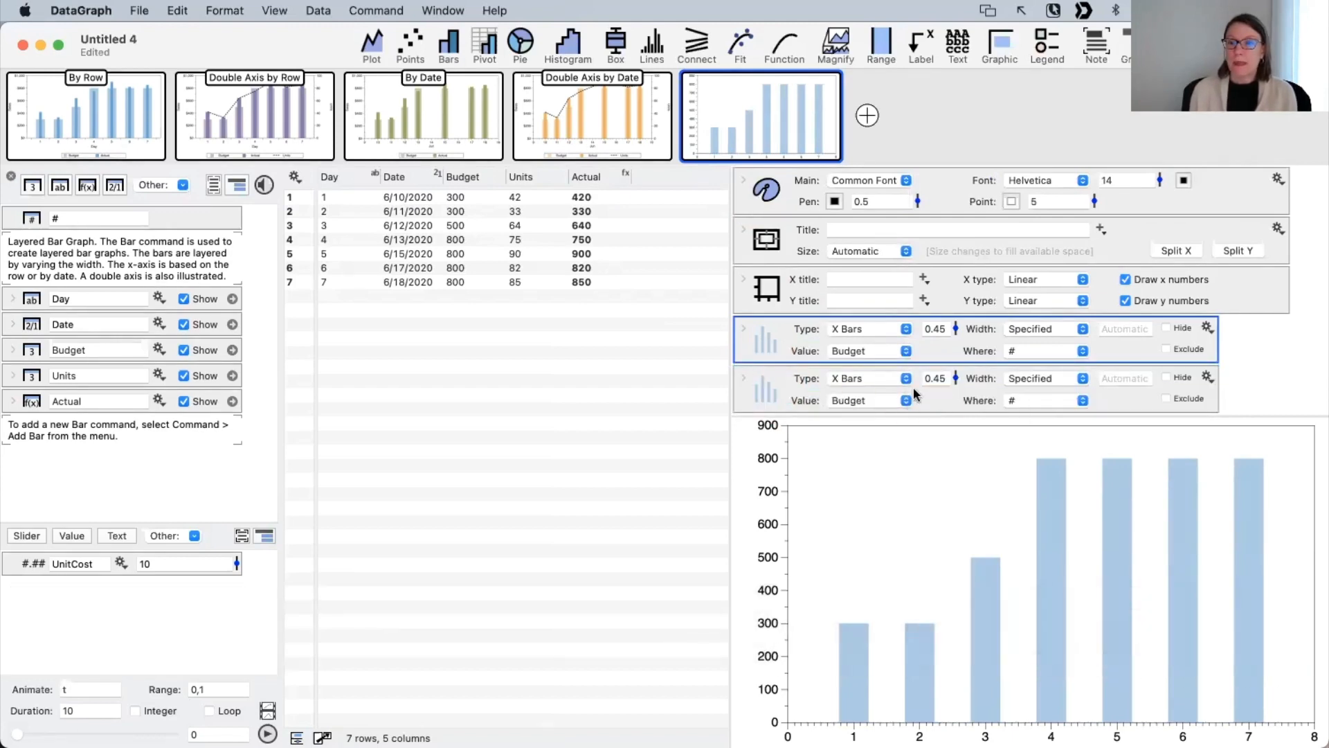
{"action": "left_click", "coordinate": [856, 400]}
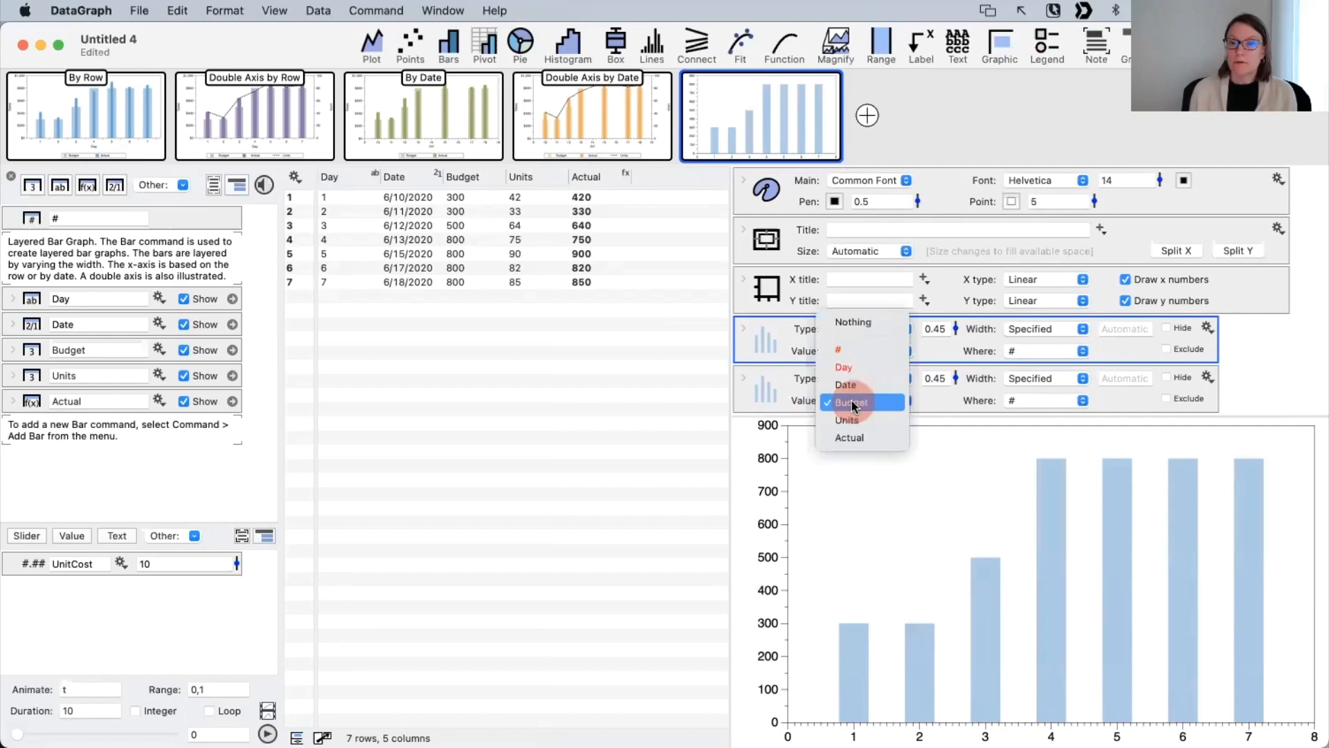
{"action": "left_click", "coordinate": [852, 436]}
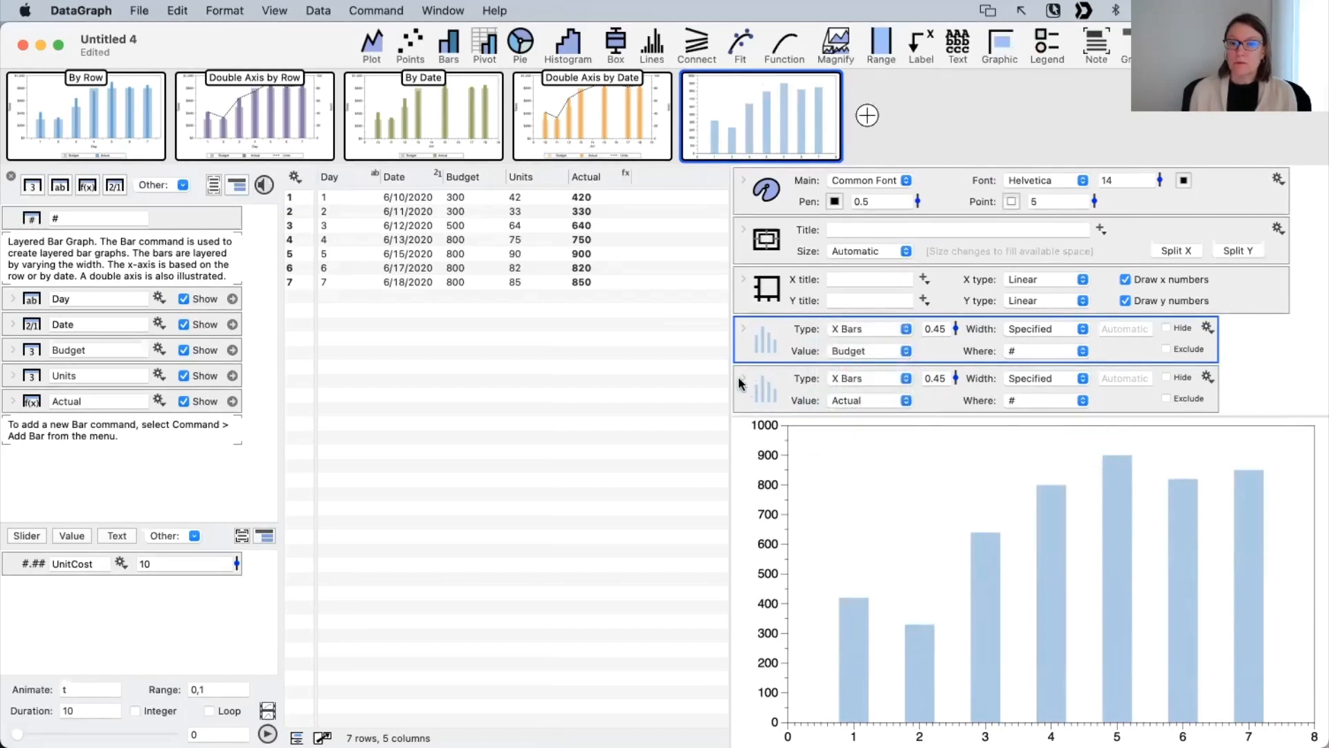
Step: Move the expanded Actual bar command above the Budget command and set the Actual bar width to 0.2
{"action": "left_click", "coordinate": [765, 378]}
{"action": "scroll", "coordinate": [787, 235], "scroll_direction": "up", "scroll_amount": 3}
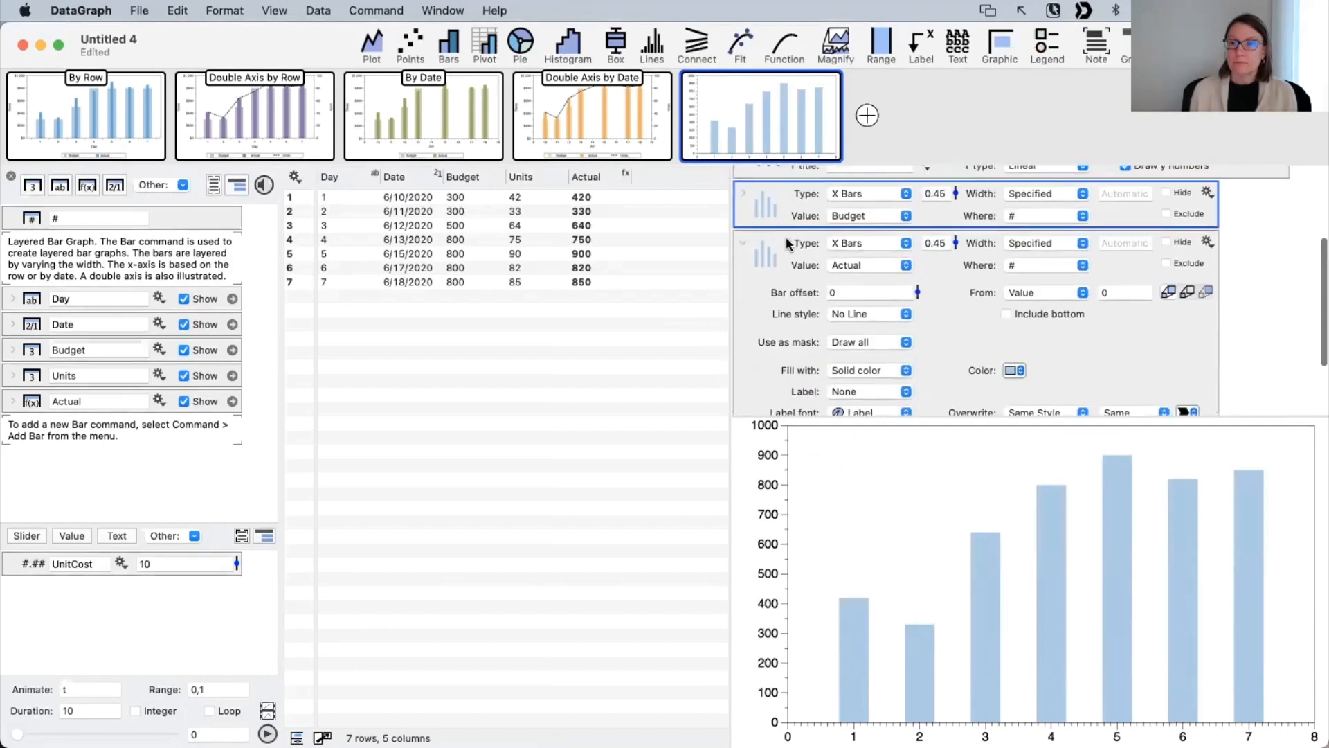
{"action": "left_click", "coordinate": [773, 295]}
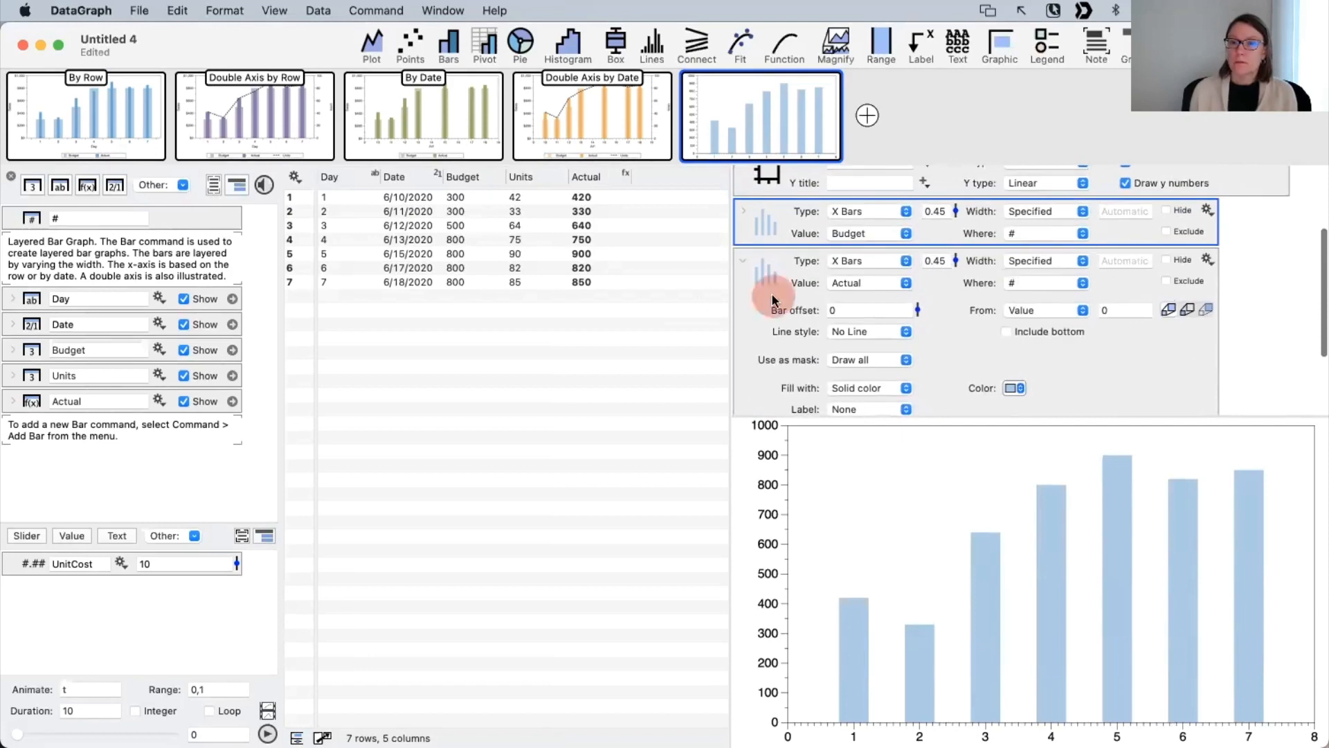
{"action": "left_click_drag", "start_coordinate": [757, 212], "coordinate": [904, 248]}
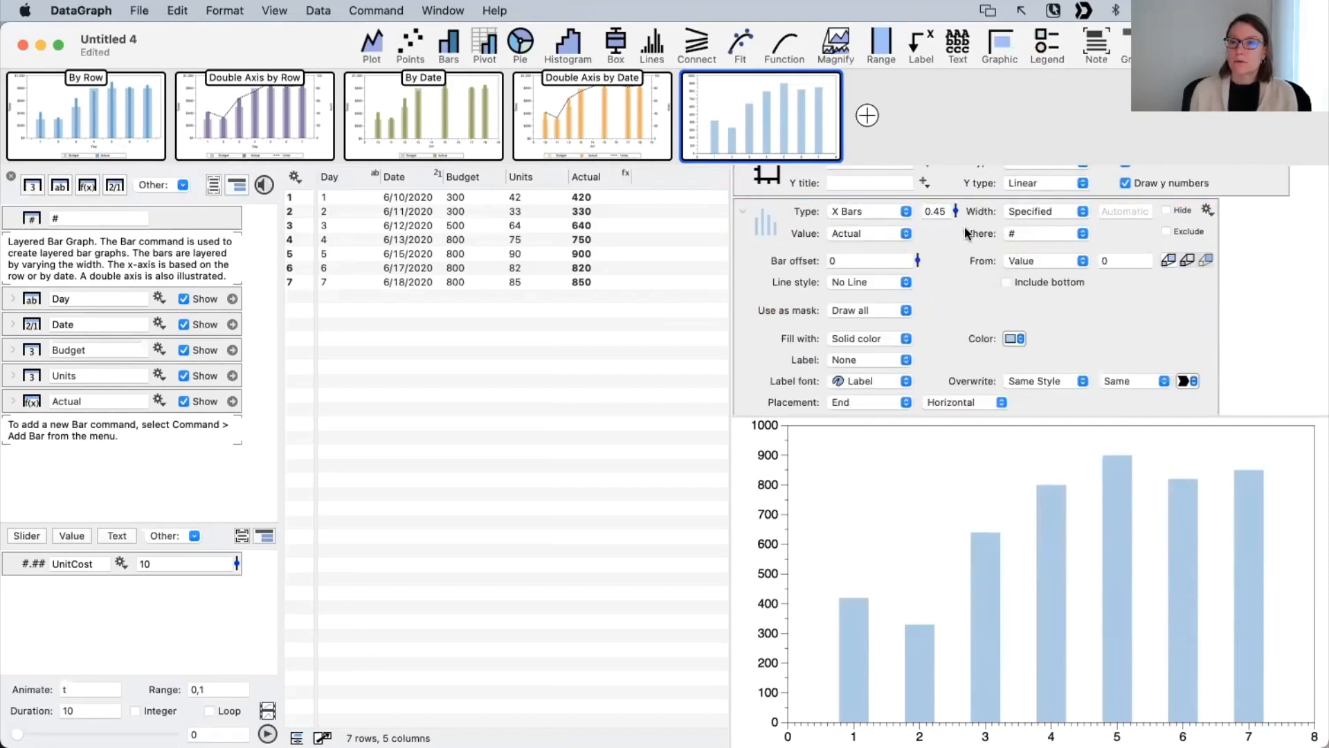
{"action": "left_click_drag", "start_coordinate": [955, 211], "coordinate": [956, 234]}
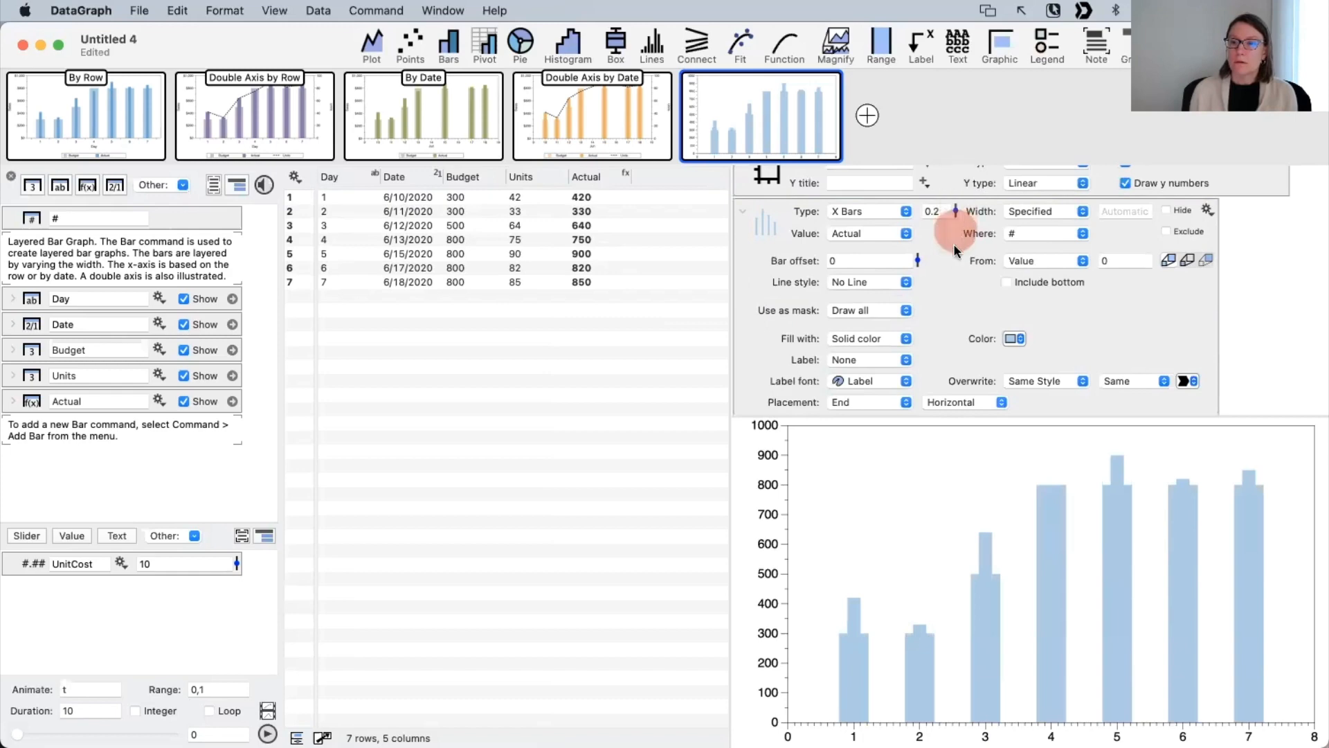
Step: Fill the Actual bars with Line Color 1 and move their collapsed command below Budget so they draw in front
{"action": "scroll", "coordinate": [955, 249], "scroll_direction": "down", "scroll_amount": 1}
{"action": "left_click", "coordinate": [1015, 319]}
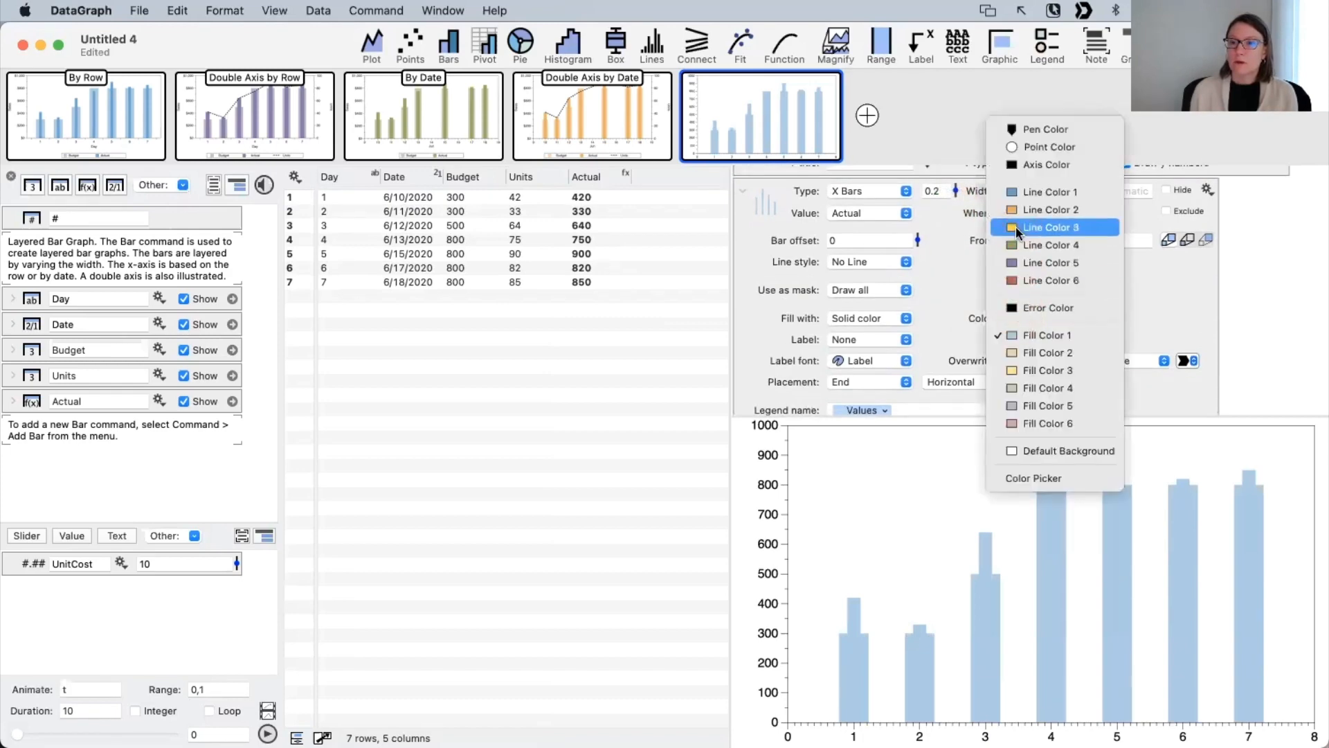
{"action": "left_click", "coordinate": [1013, 192]}
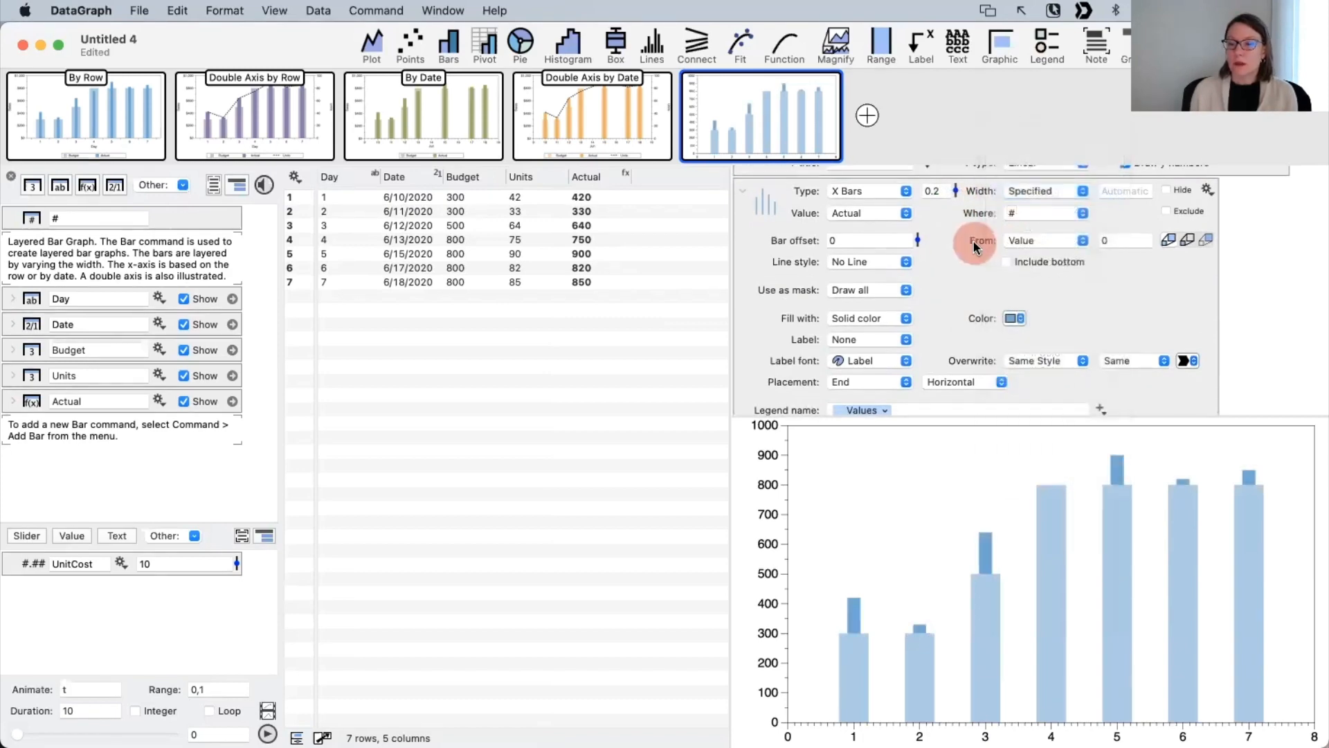
{"action": "left_click", "coordinate": [741, 187]}
{"action": "left_click_drag", "start_coordinate": [756, 343], "coordinate": [759, 400]}
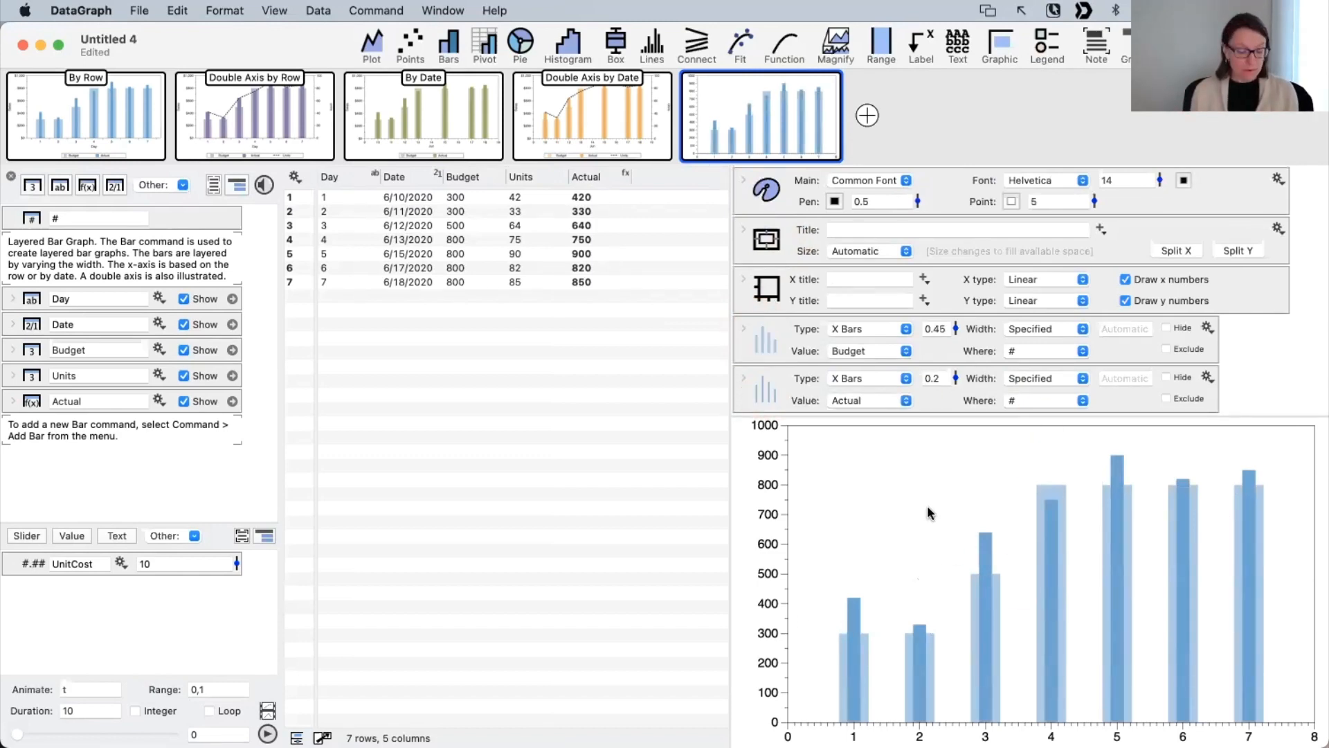
{"action": "key", "text": "ctrl"}
{"action": "key", "text": "ctrl+a"}
{"action": "left_click_drag", "start_coordinate": [927, 351], "coordinate": [962, 350]}
{"action": "key", "text": "ctrl+a"}
{"action": "left_click_drag", "start_coordinate": [928, 405], "coordinate": [953, 405]}
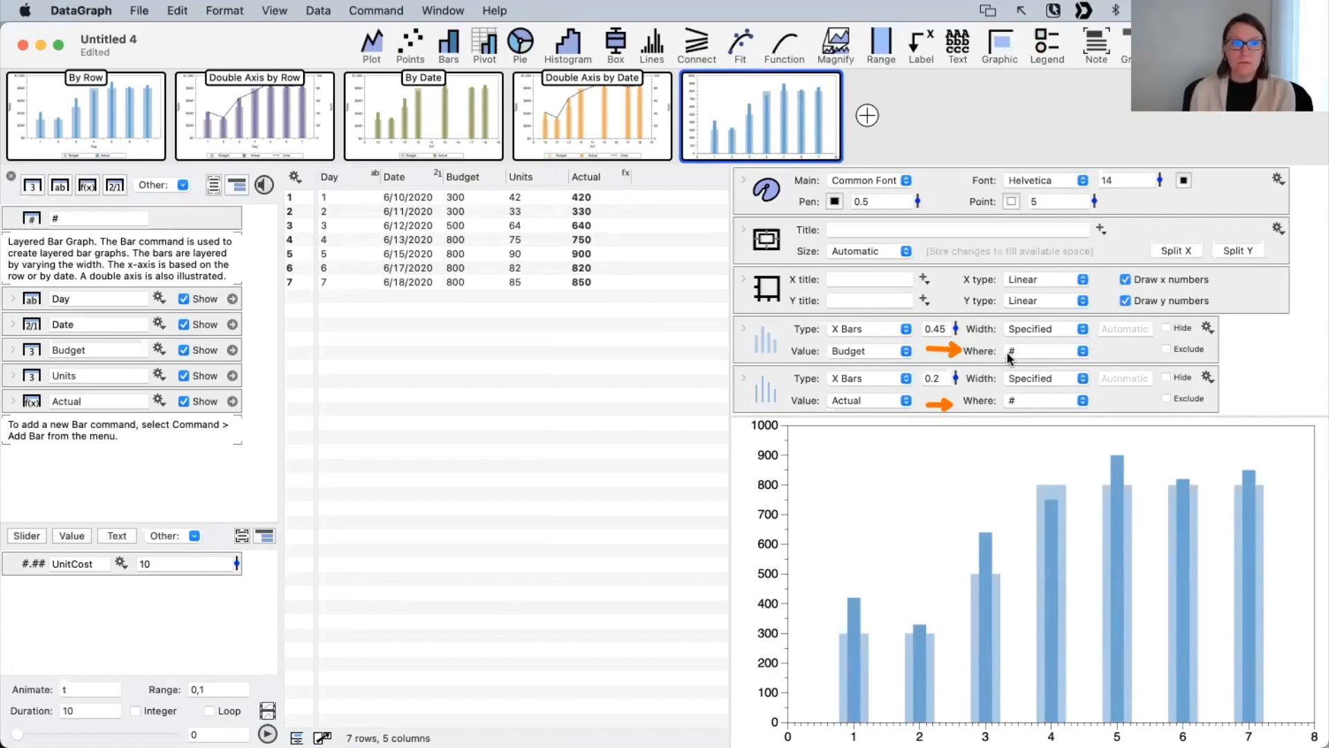
Step: Examine the Where settings of the Budget and Actual bar commands in the By Date graph
{"action": "mouse_move", "coordinate": [253, 104]}
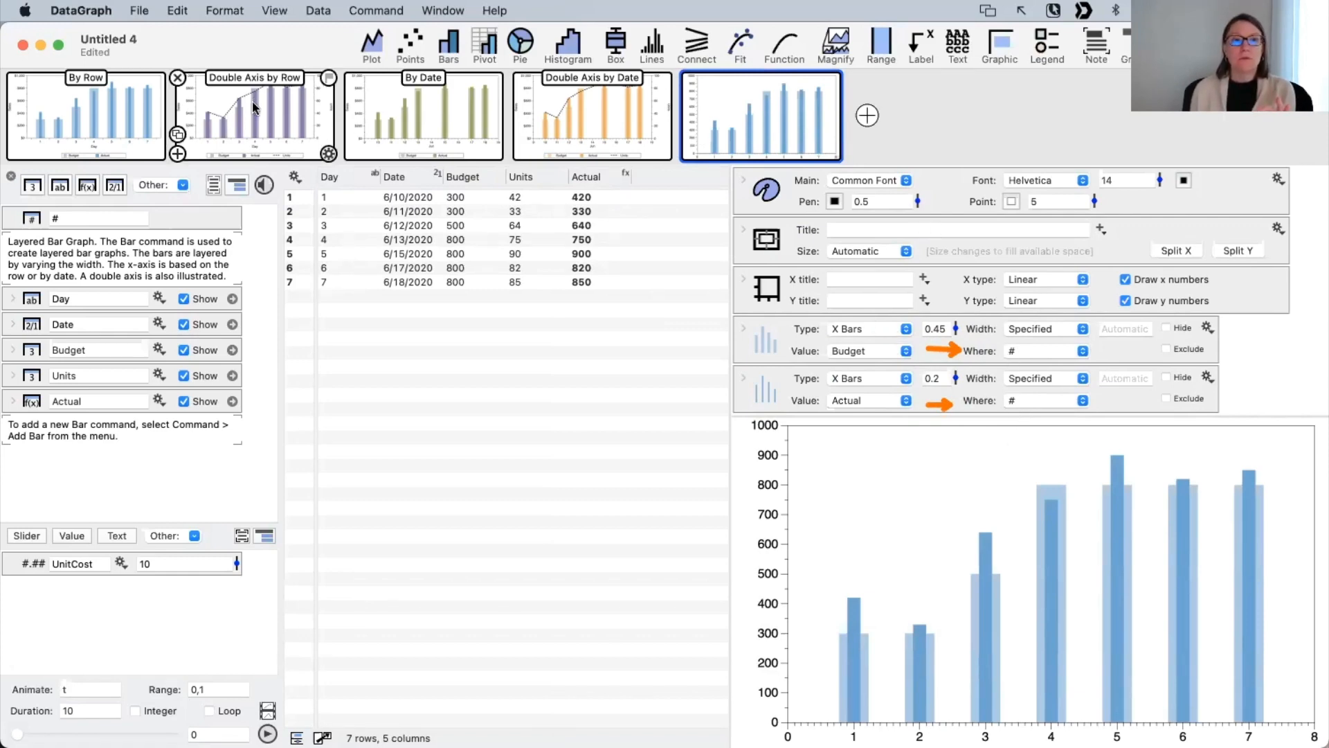
{"action": "left_click", "coordinate": [457, 117]}
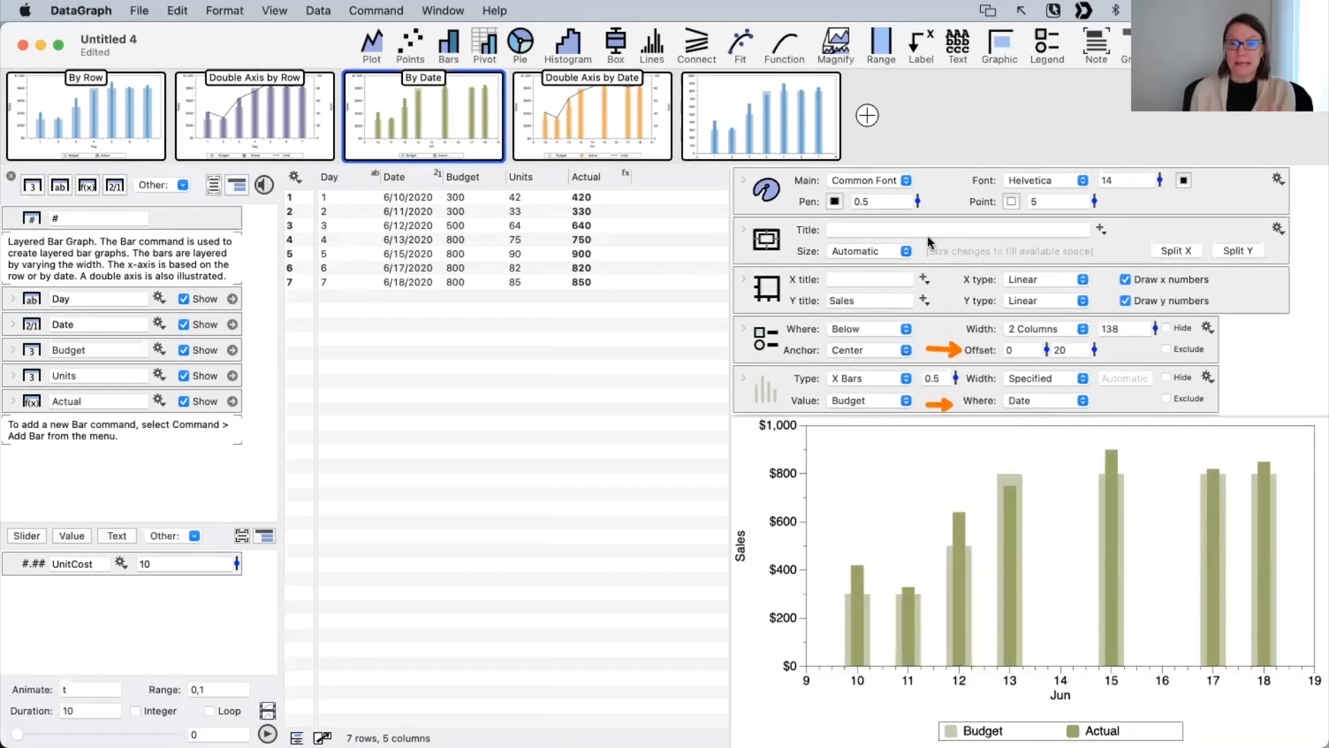
{"action": "scroll", "coordinate": [842, 345], "scroll_direction": "down", "scroll_amount": 3}
{"action": "scroll", "coordinate": [843, 351], "scroll_direction": "down", "scroll_amount": 1}
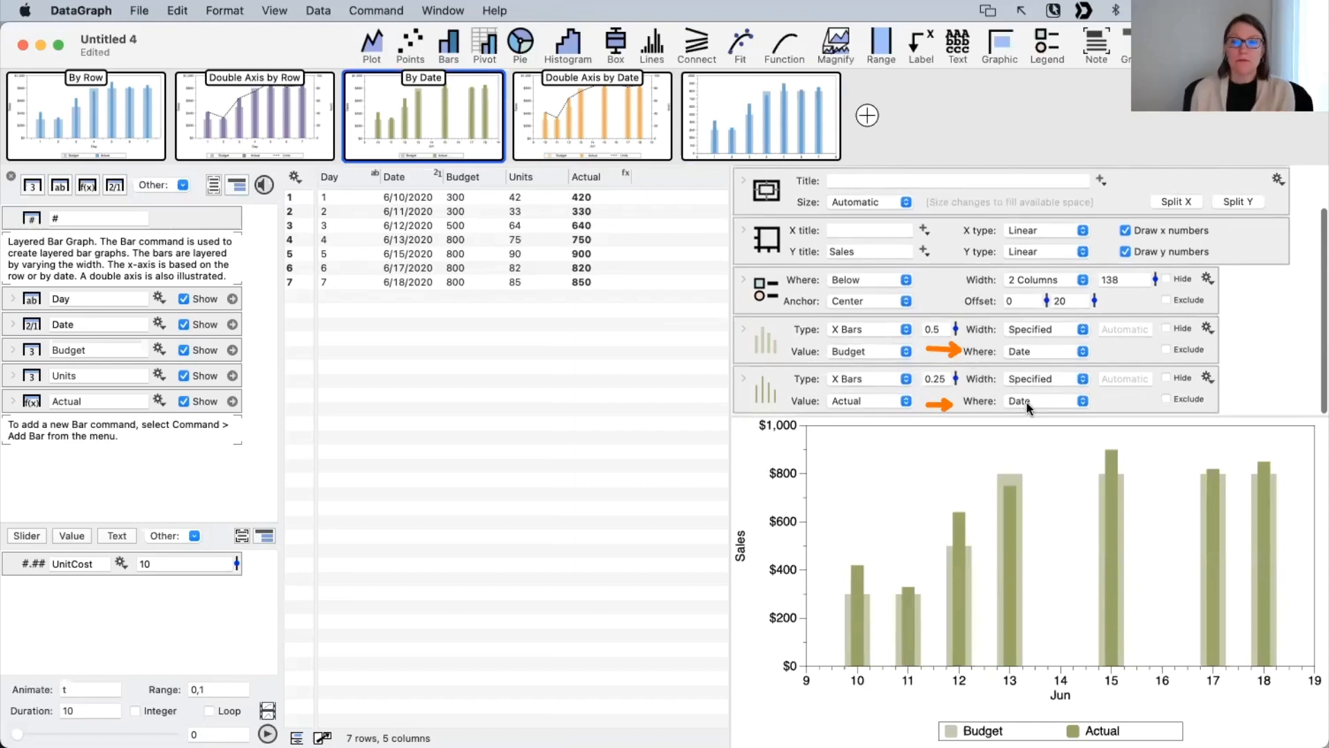
{"action": "mouse_move", "coordinate": [792, 143]}
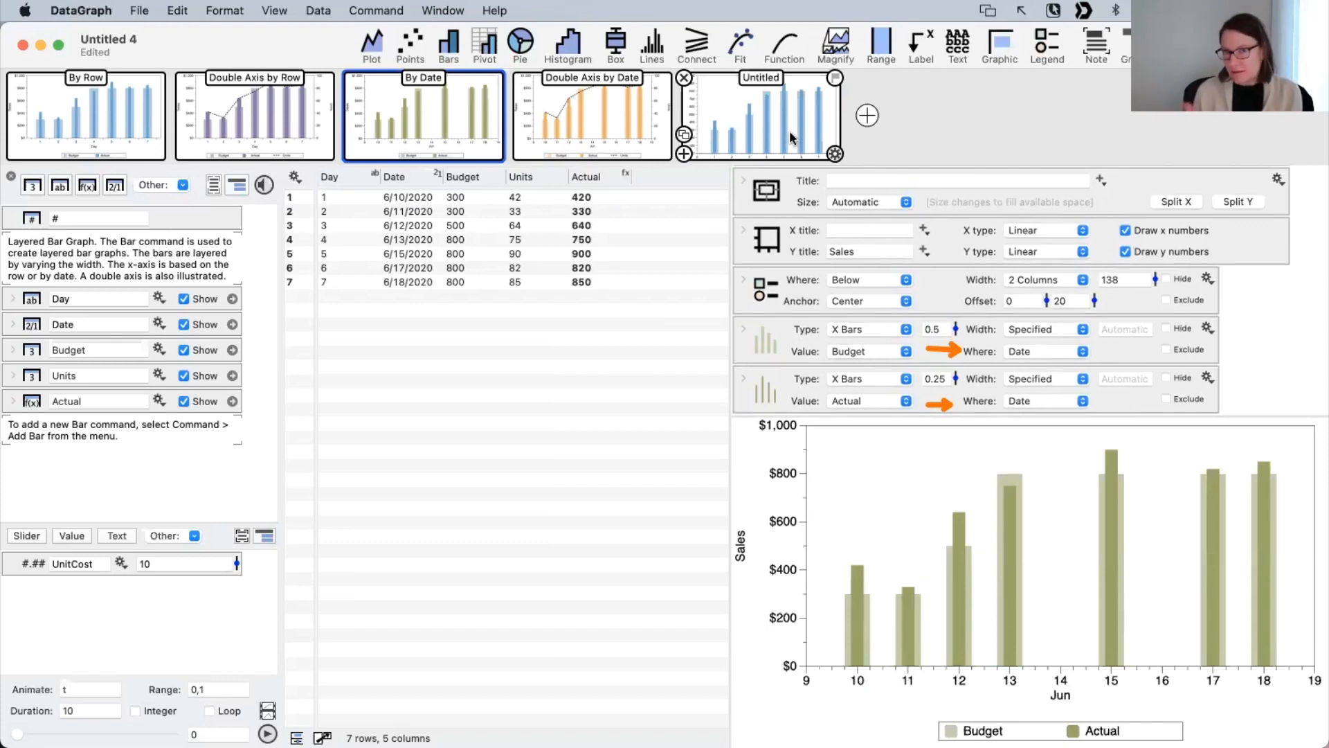
Step: Return to the untitled layered graph and set Where to Date for both the Budget and Actual bar commands
{"action": "left_click", "coordinate": [790, 137]}
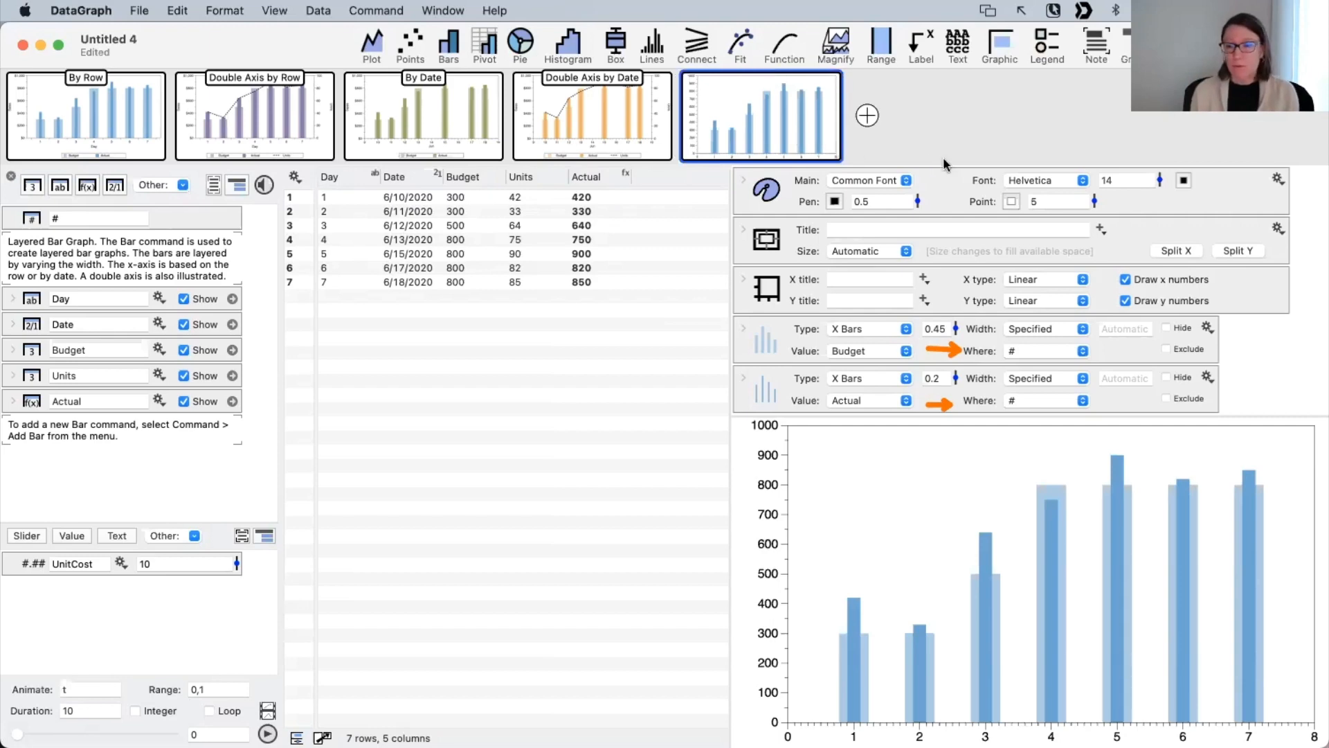
{"action": "left_click", "coordinate": [1057, 352]}
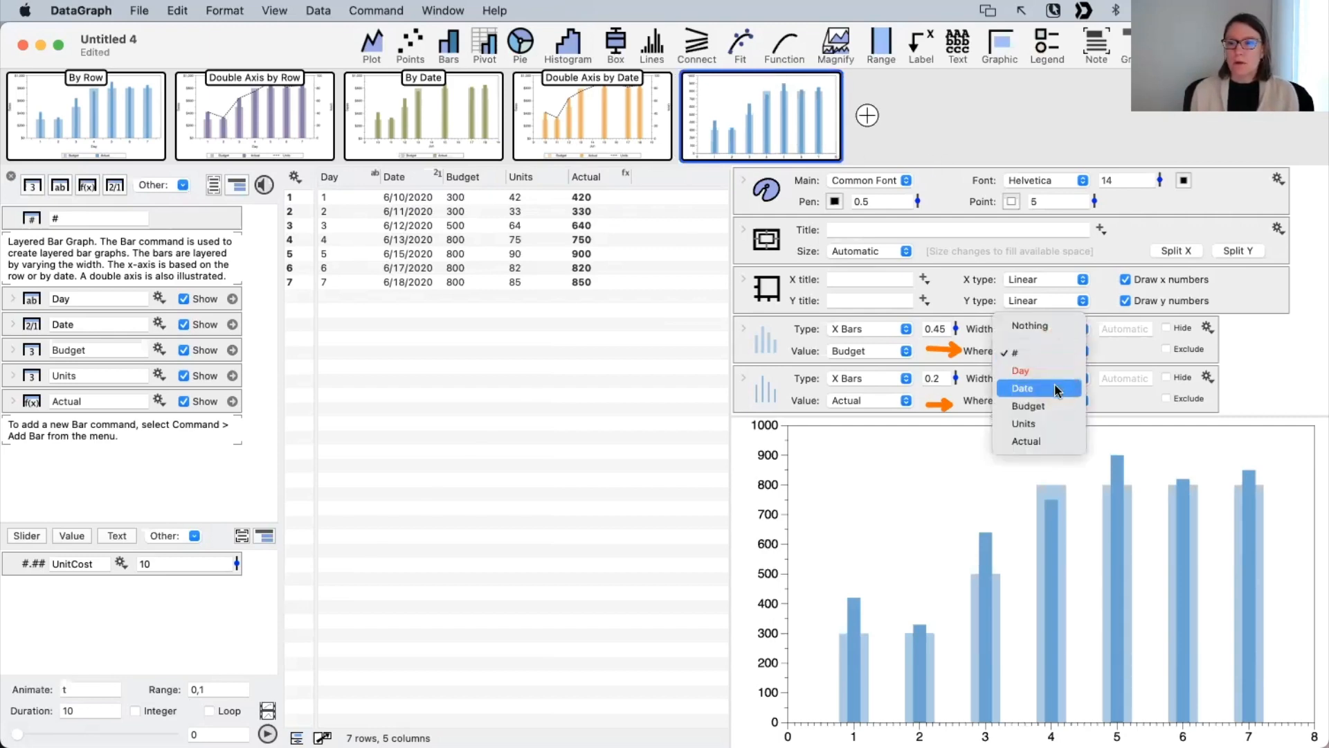
{"action": "left_click", "coordinate": [1054, 385]}
{"action": "left_click", "coordinate": [1054, 401]}
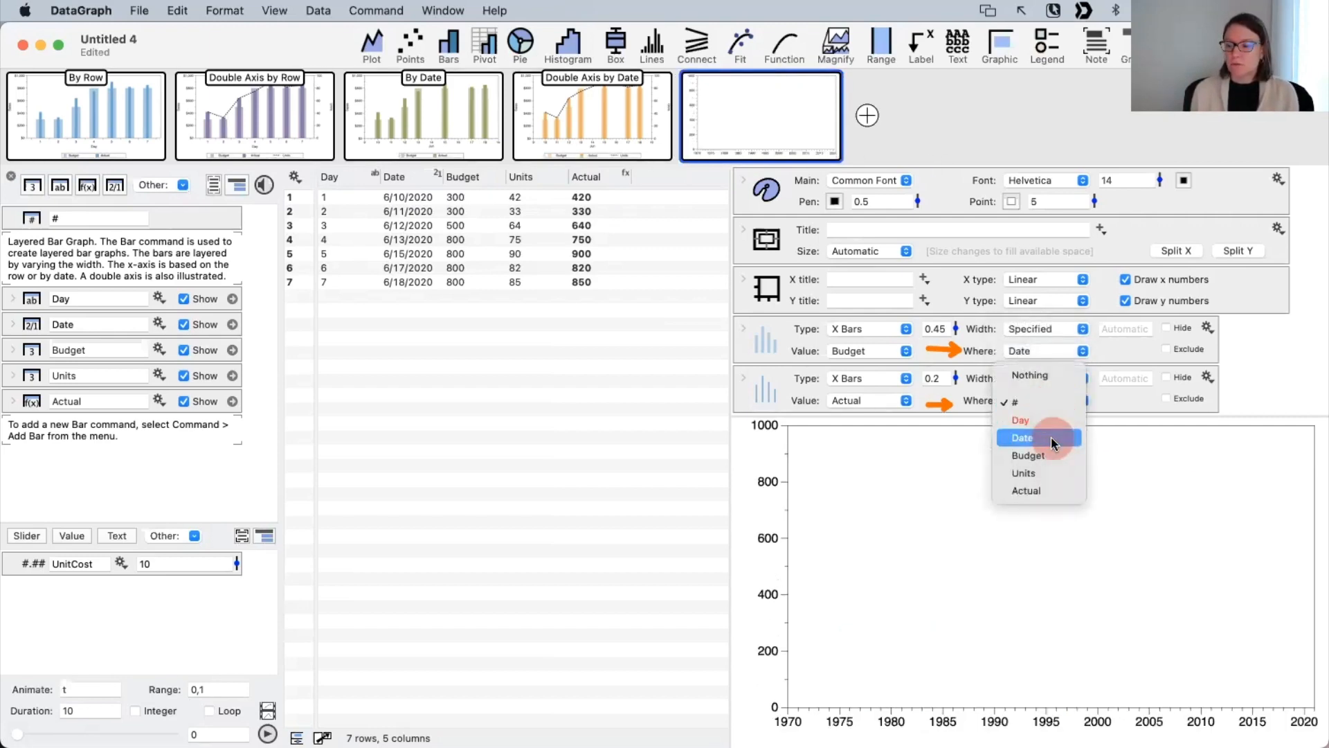
{"action": "left_click", "coordinate": [1051, 437]}
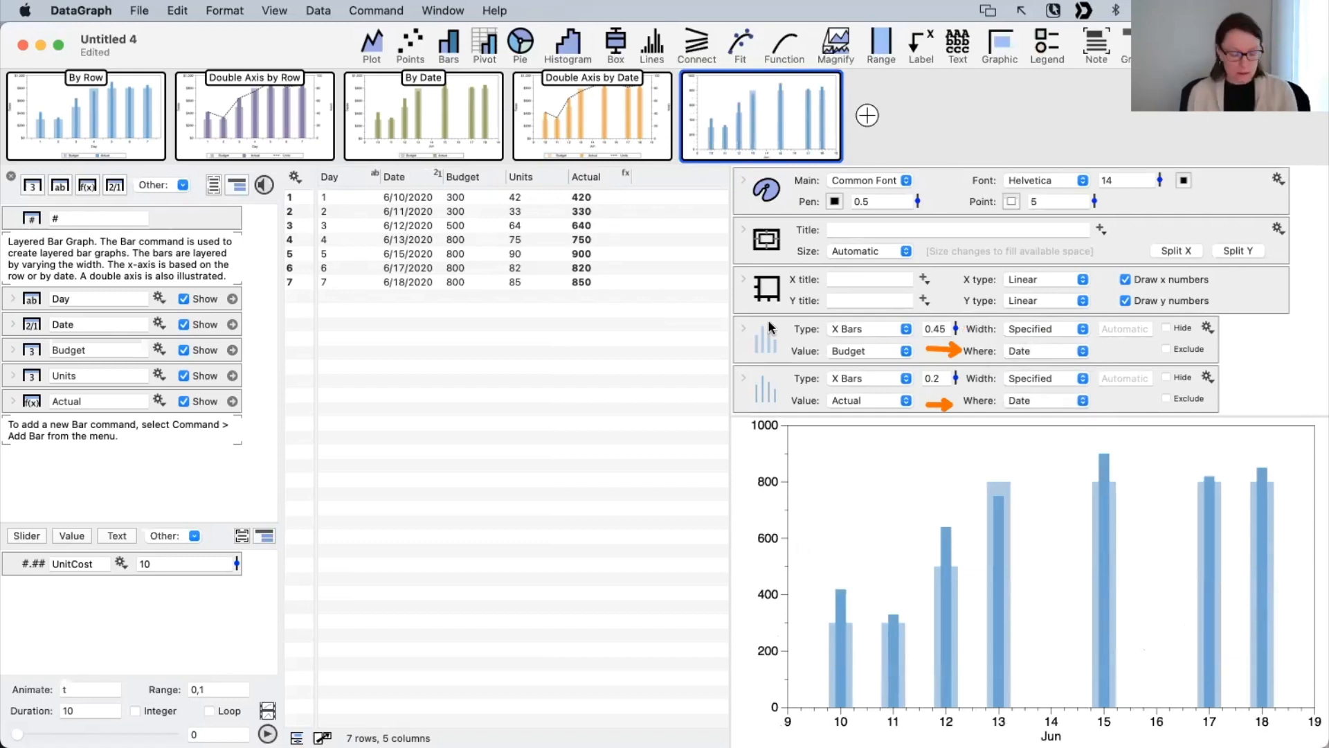
{"action": "key", "text": "ctrl+x"}
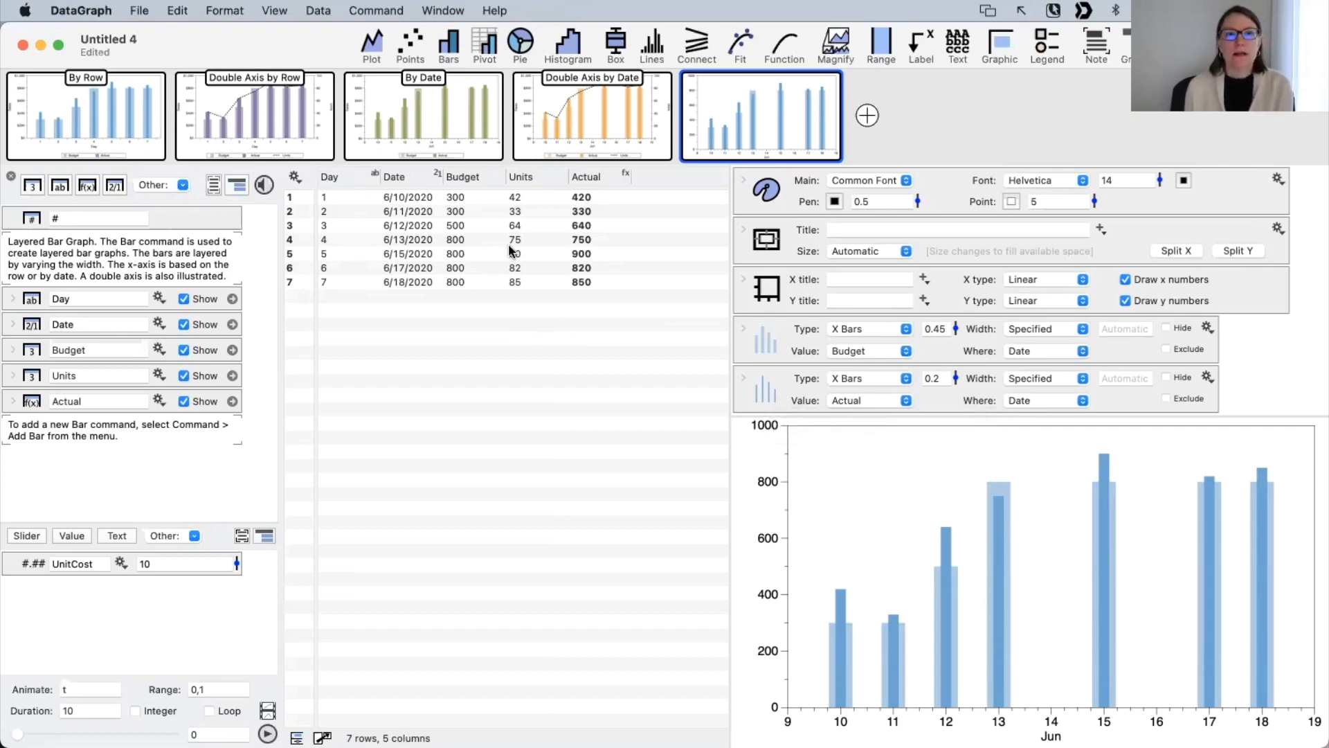
Step: Create another blank graph and add a Bars command that plots the Budget and Actual columns together
{"action": "left_click", "coordinate": [871, 103]}
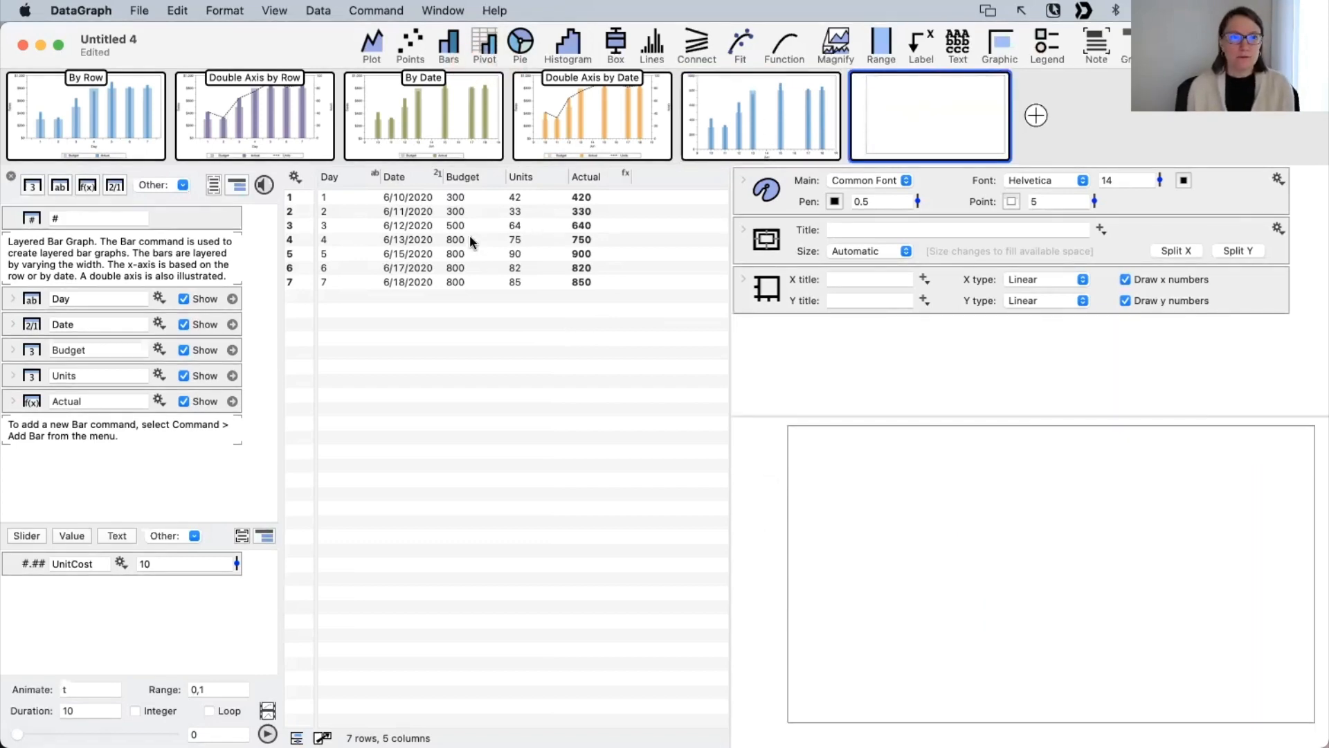
{"action": "left_click", "coordinate": [472, 176]}
{"action": "left_click", "coordinate": [601, 173], "text": "super"}
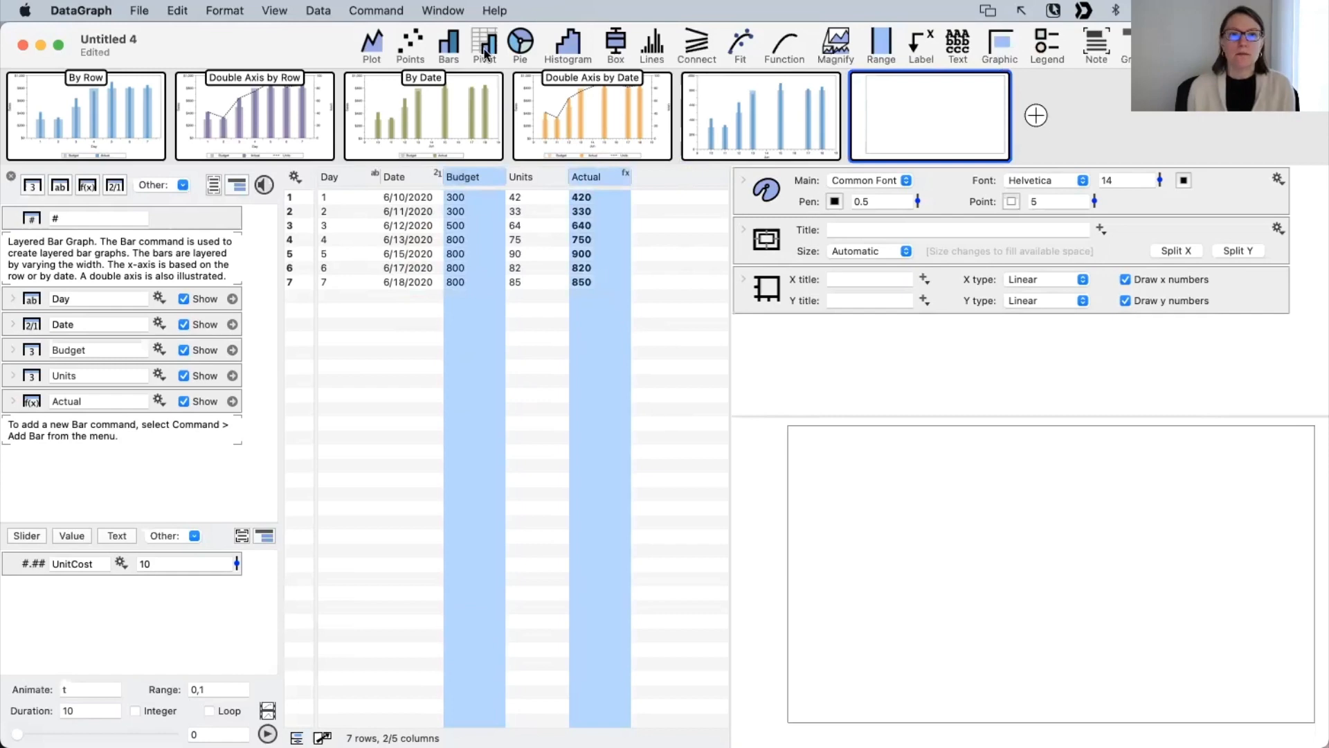
{"action": "left_click", "coordinate": [449, 47]}
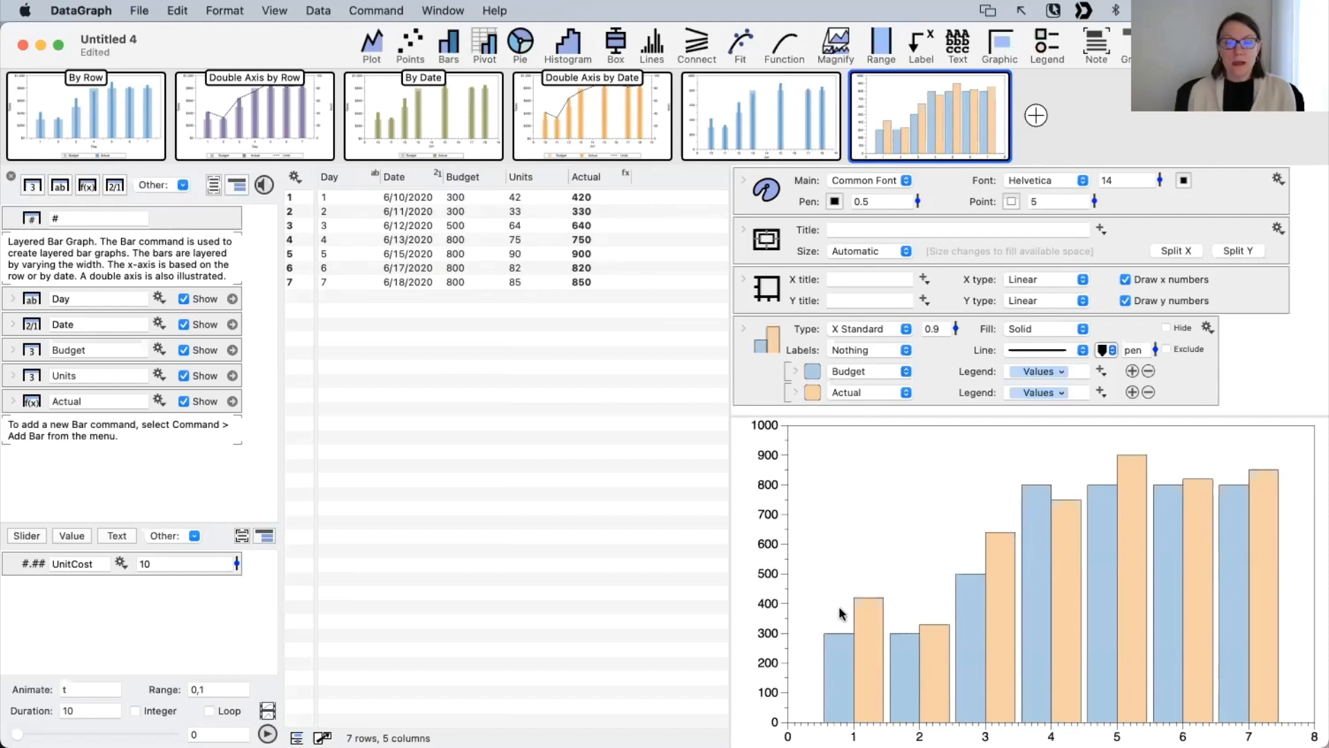
Step: Label the grouped bars with the Day column, and switch their labels to the Date column
{"action": "left_click", "coordinate": [324, 210]}
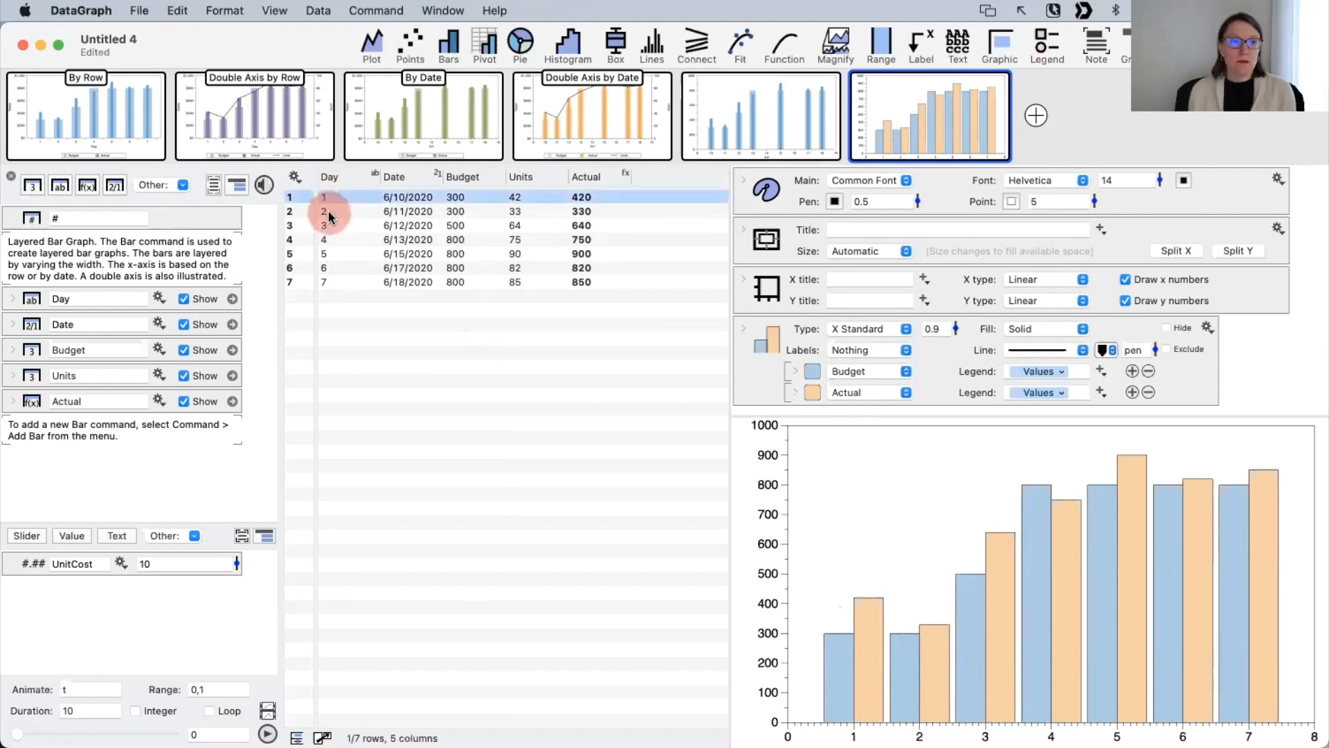
{"action": "left_click", "coordinate": [329, 243]}
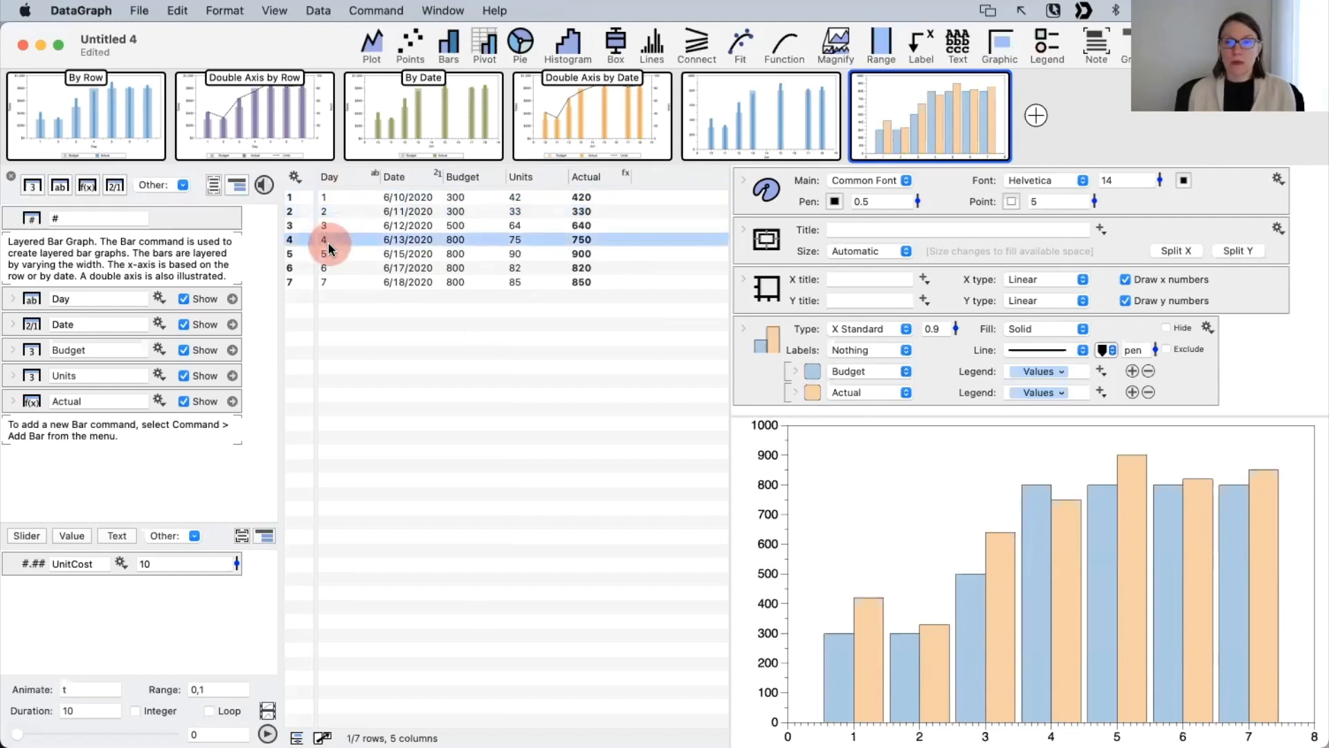
{"action": "left_click", "coordinate": [866, 349]}
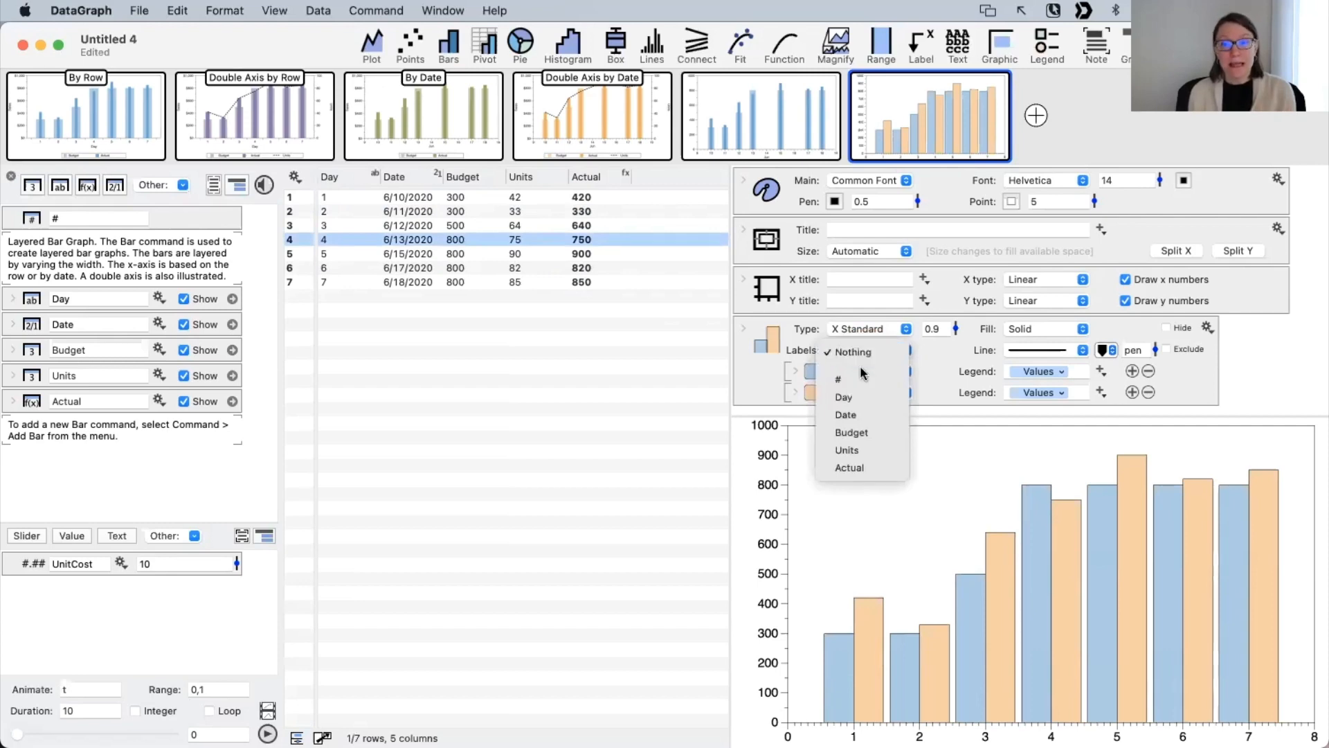
{"action": "left_click", "coordinate": [858, 397]}
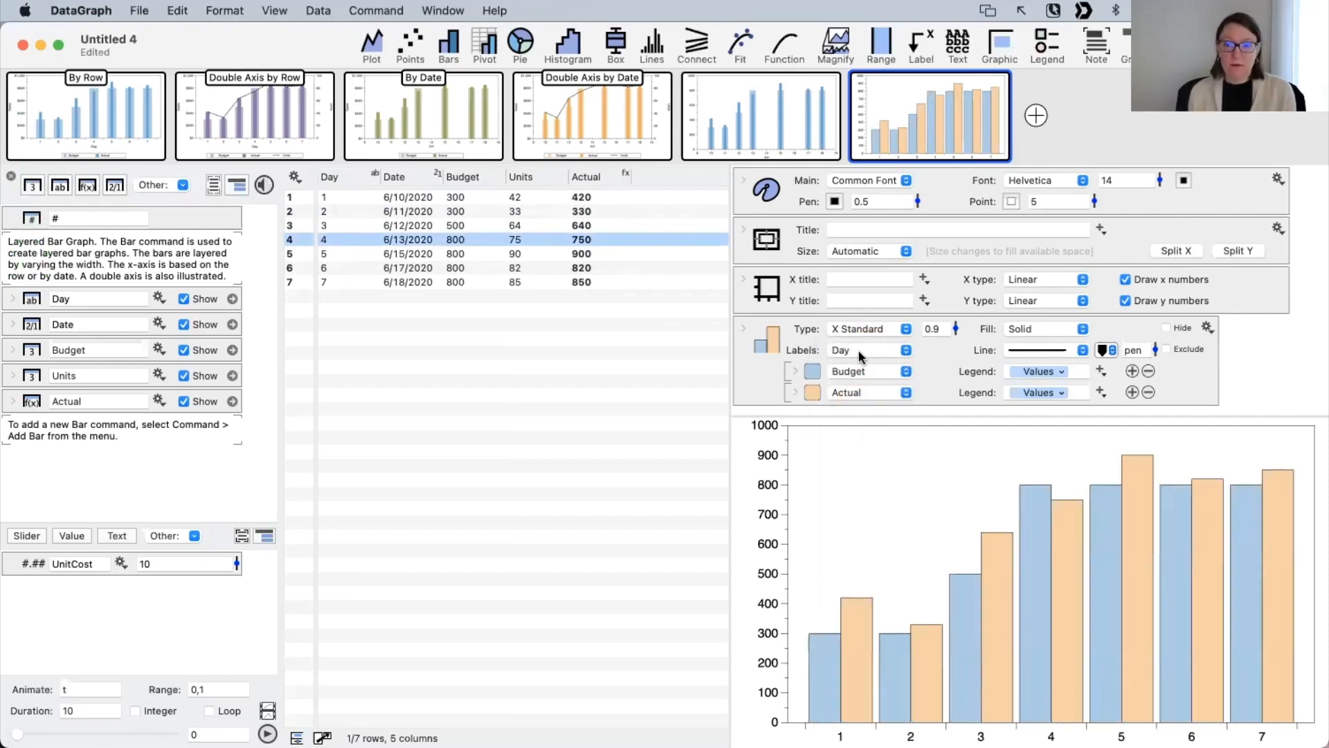
{"action": "left_click", "coordinate": [860, 352]}
{"action": "left_click", "coordinate": [857, 364]}
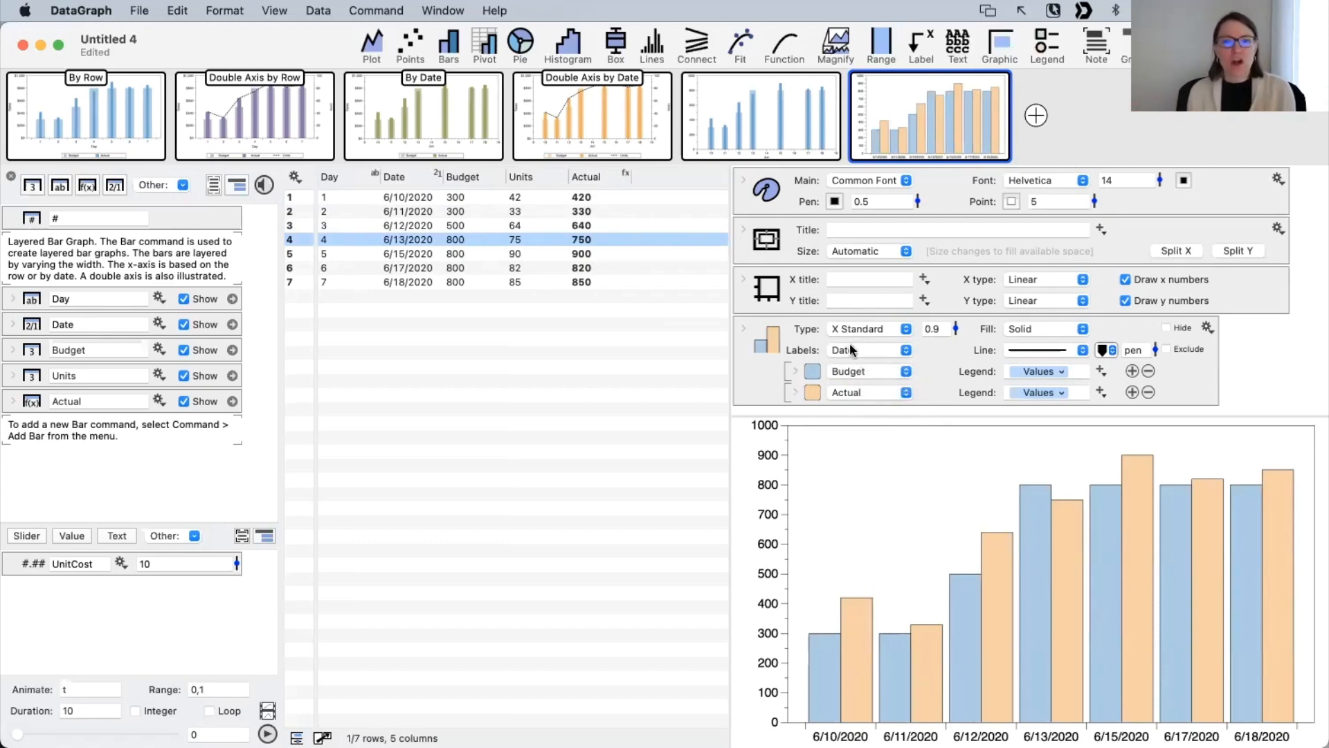
{"action": "key", "text": "ctrl+a"}
{"action": "left_click_drag", "start_coordinate": [713, 356], "coordinate": [777, 348]}
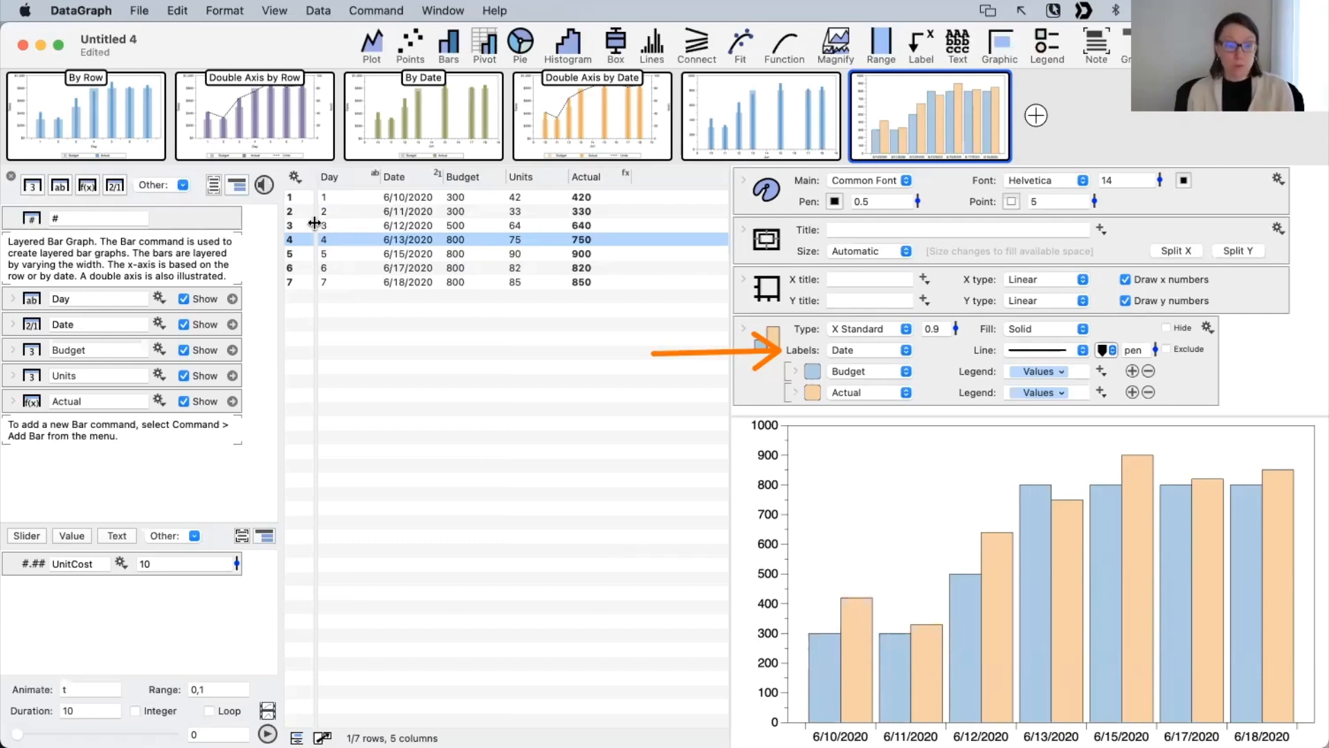
{"action": "key", "text": "ctrl+z"}
{"action": "mouse_move", "coordinate": [277, 181]}
{"action": "left_mouse_down"}
{"action": "mouse_move", "coordinate": [318, 256]}
{"action": "mouse_move", "coordinate": [319, 299]}
{"action": "left_mouse_up"}
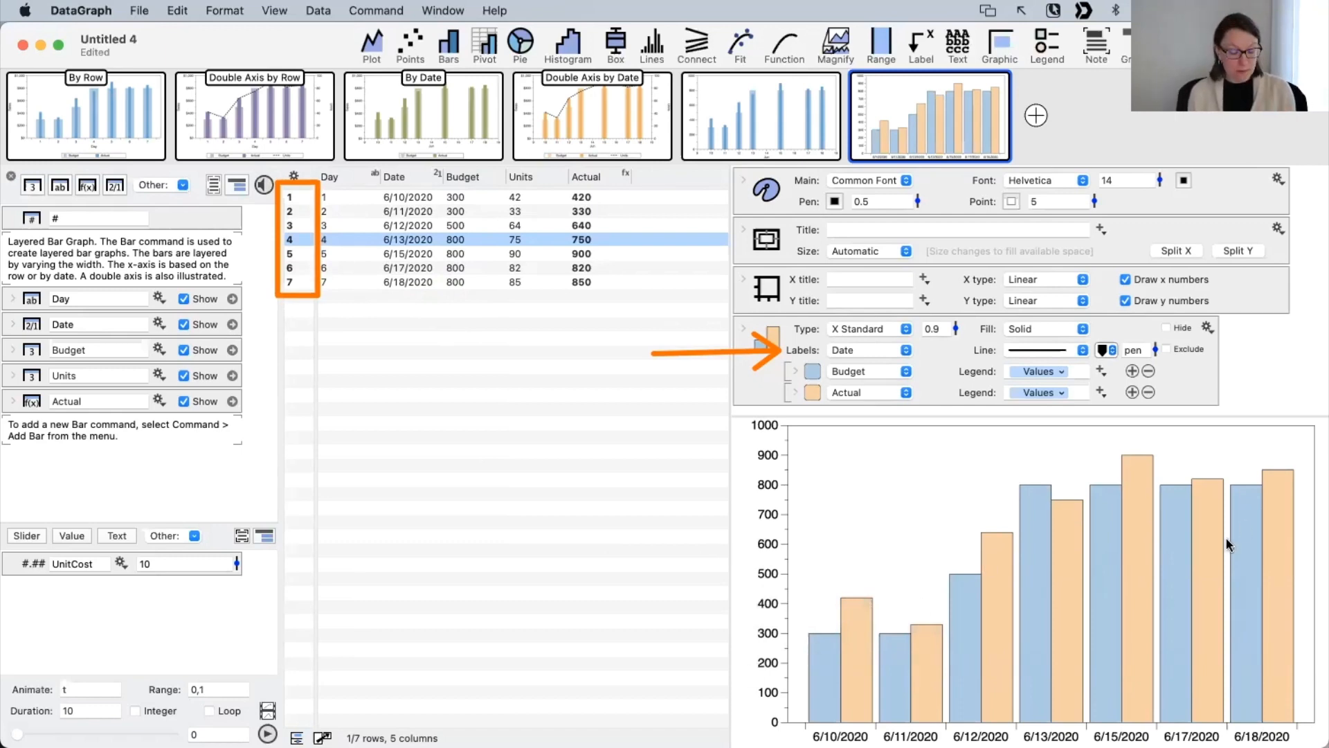
{"action": "key", "text": "ctrl+x"}
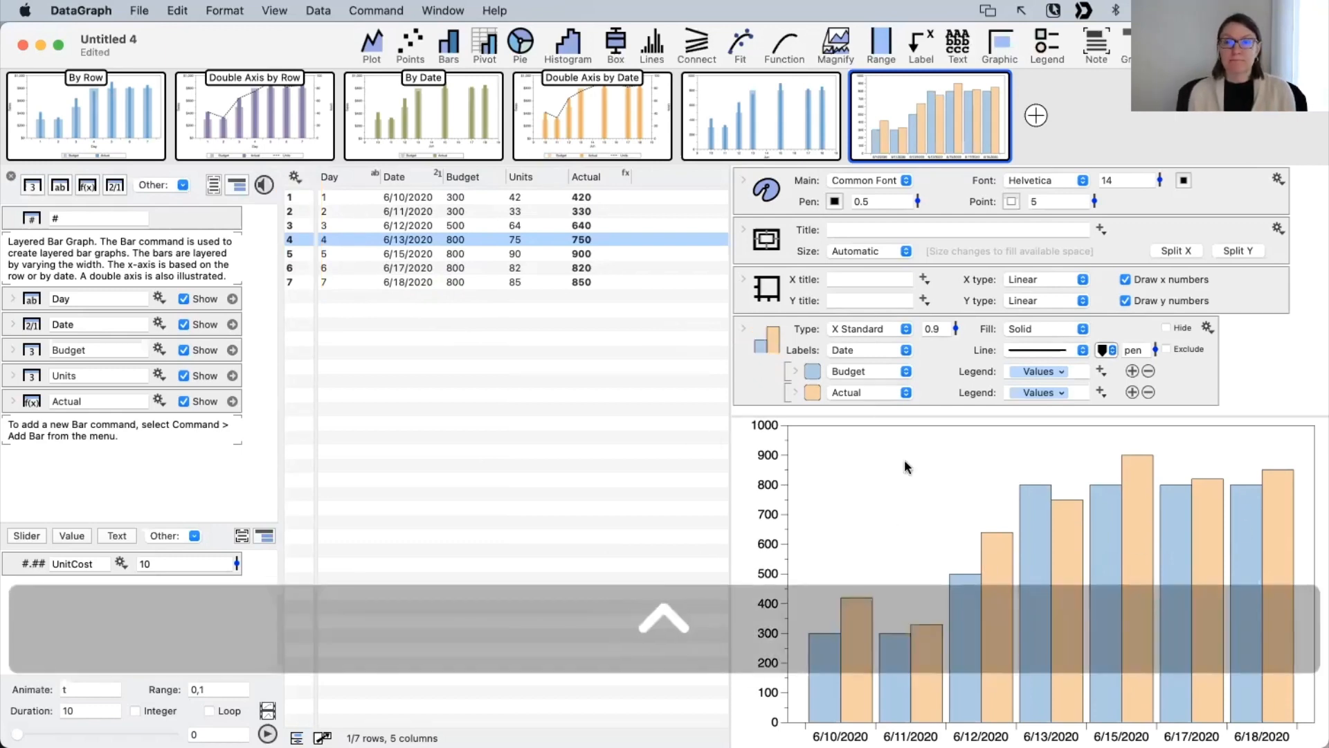
Step: Label the grouped bars with the Day column, and switch their labels to the row number (#)
{"action": "left_click", "coordinate": [852, 351]}
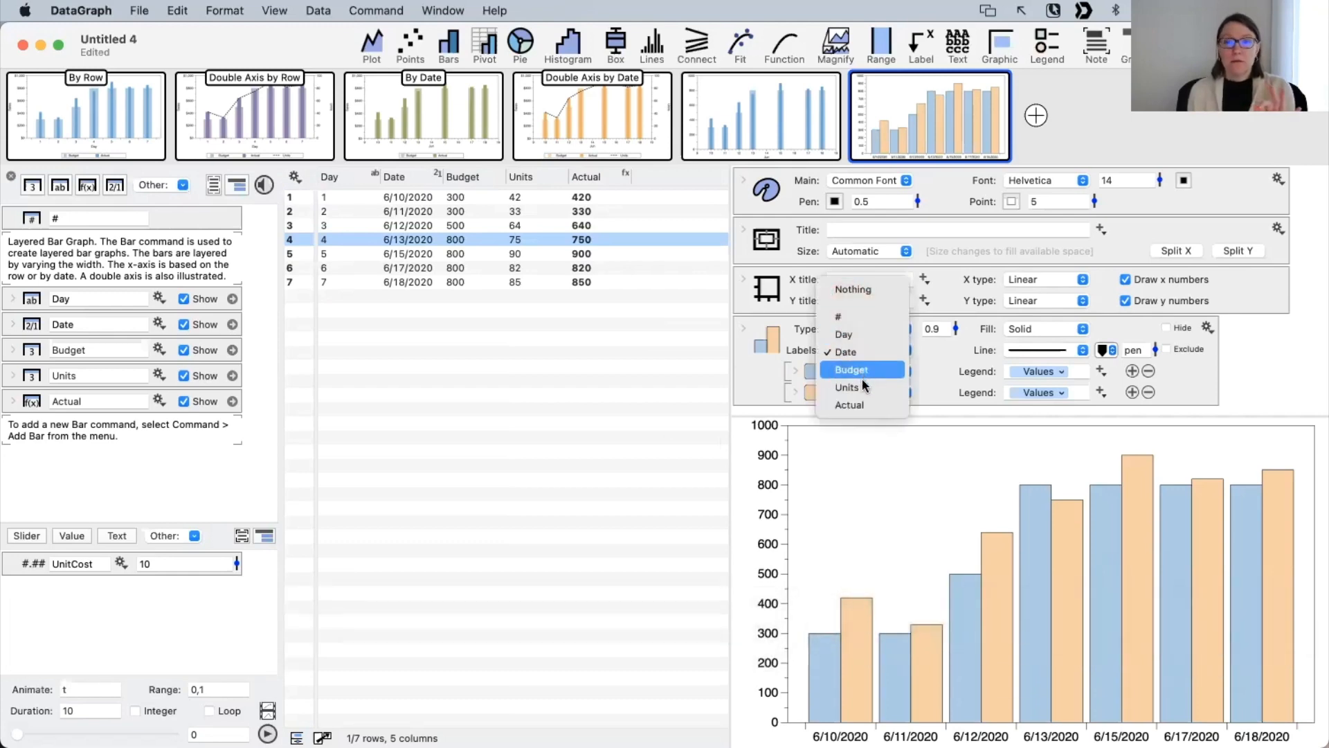
{"action": "left_click", "coordinate": [859, 334]}
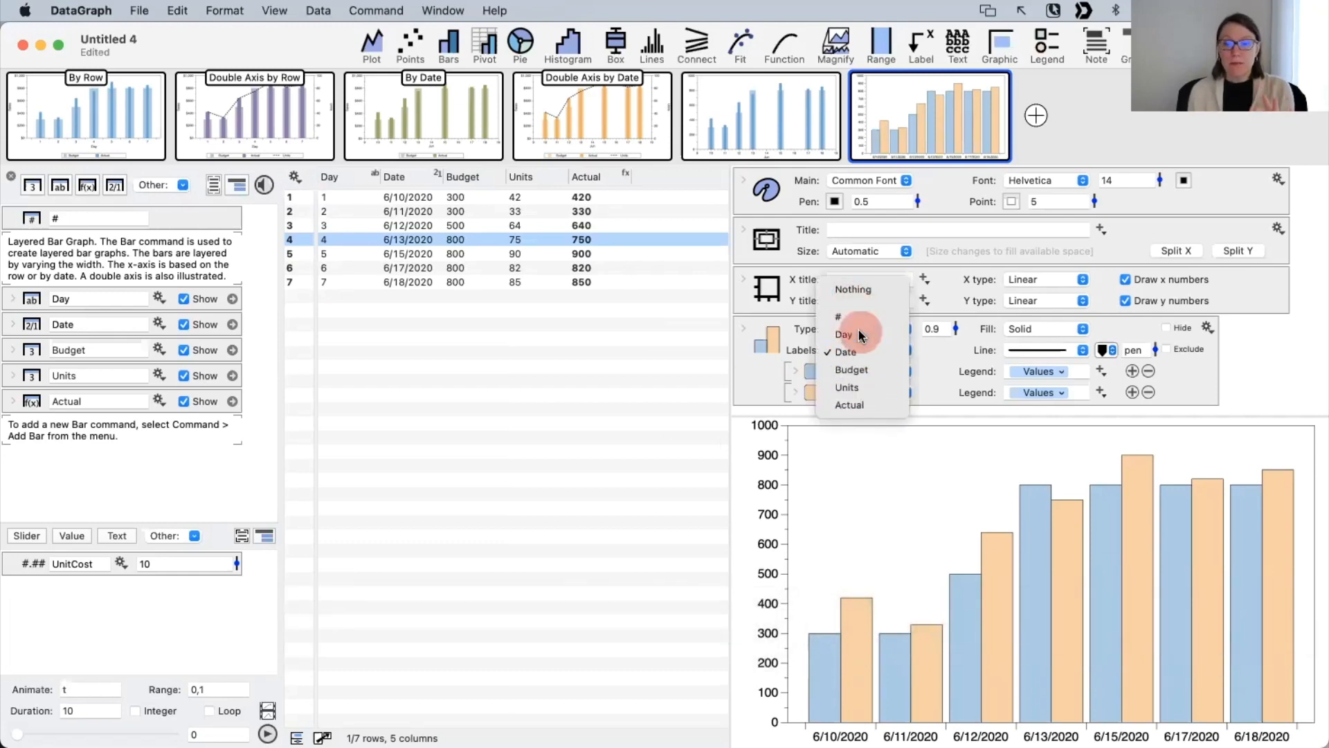
{"action": "left_click", "coordinate": [853, 349]}
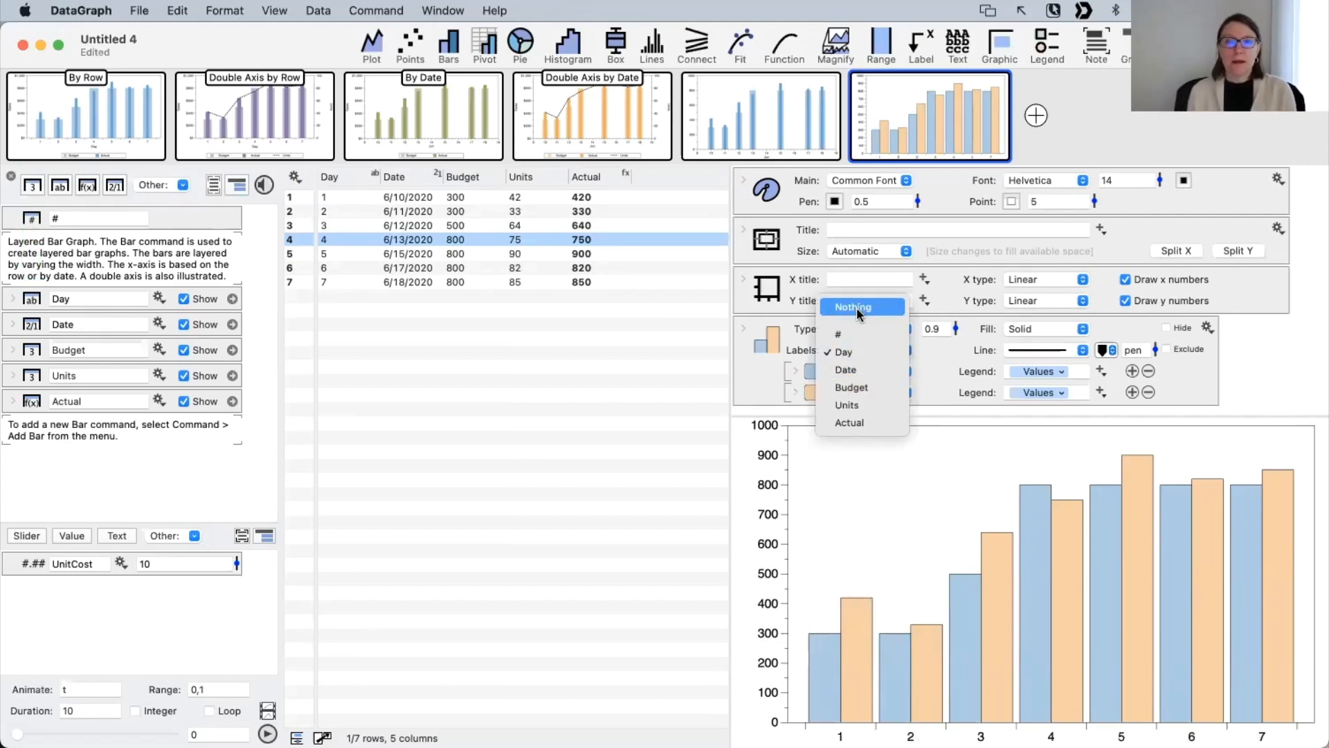
{"action": "left_click", "coordinate": [844, 336]}
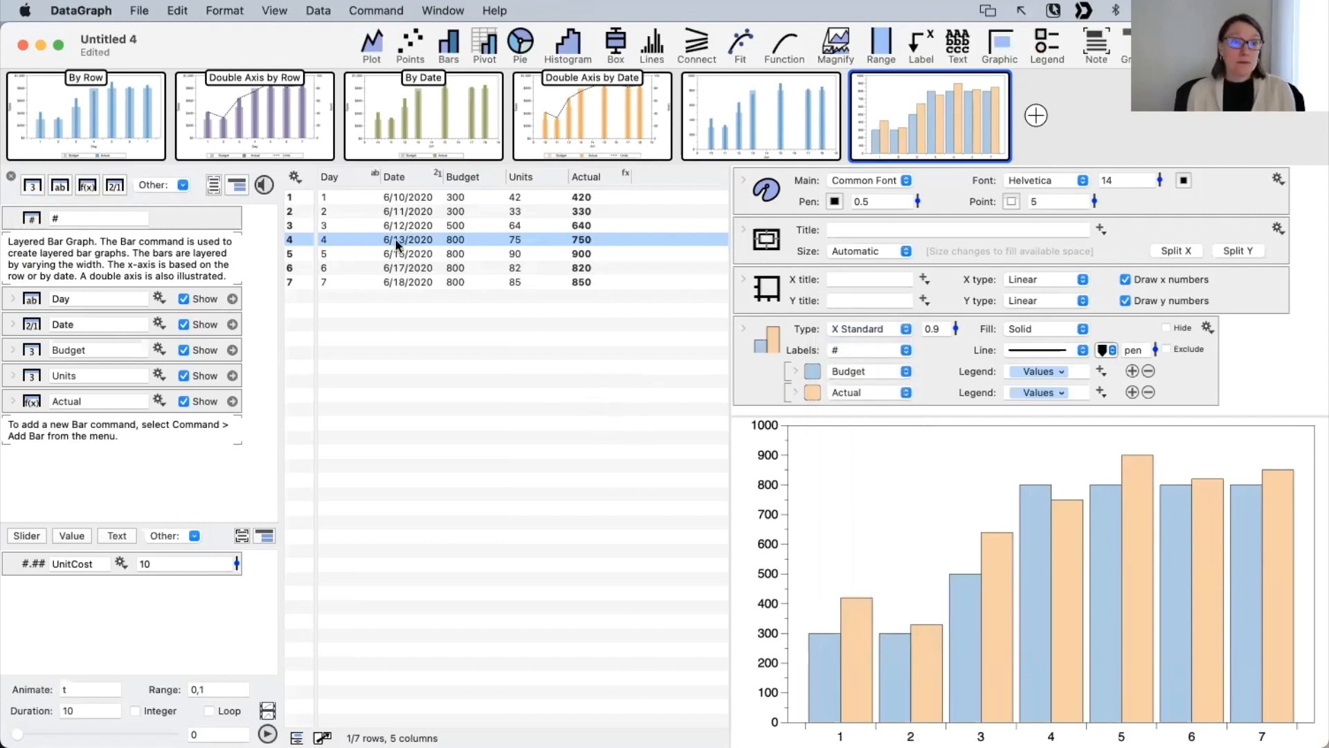
Step: Move the data rows for days 3 to 5 below the others, into rows 9 to 11 with blank rows above them
{"action": "left_click", "coordinate": [333, 225]}
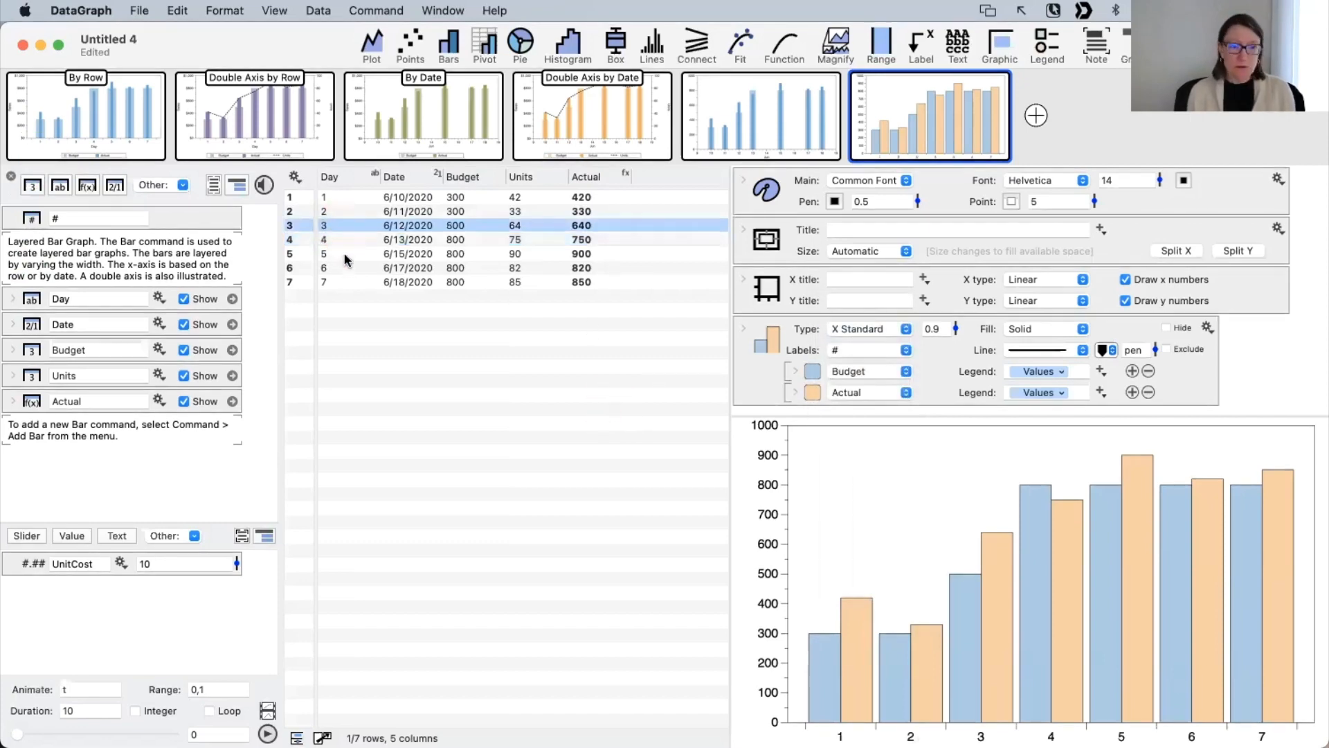
{"action": "left_click", "coordinate": [342, 254], "text": "shift"}
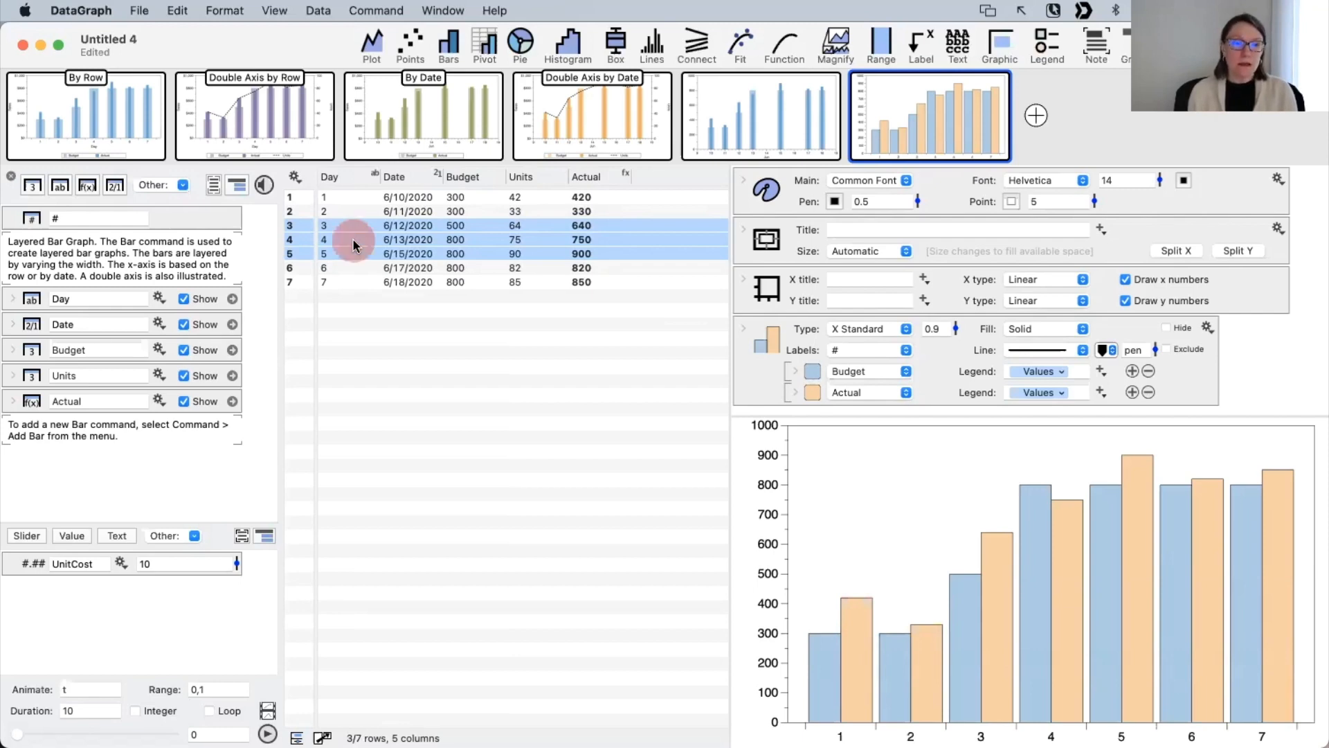
{"action": "left_click_drag", "start_coordinate": [351, 238], "coordinate": [367, 338]}
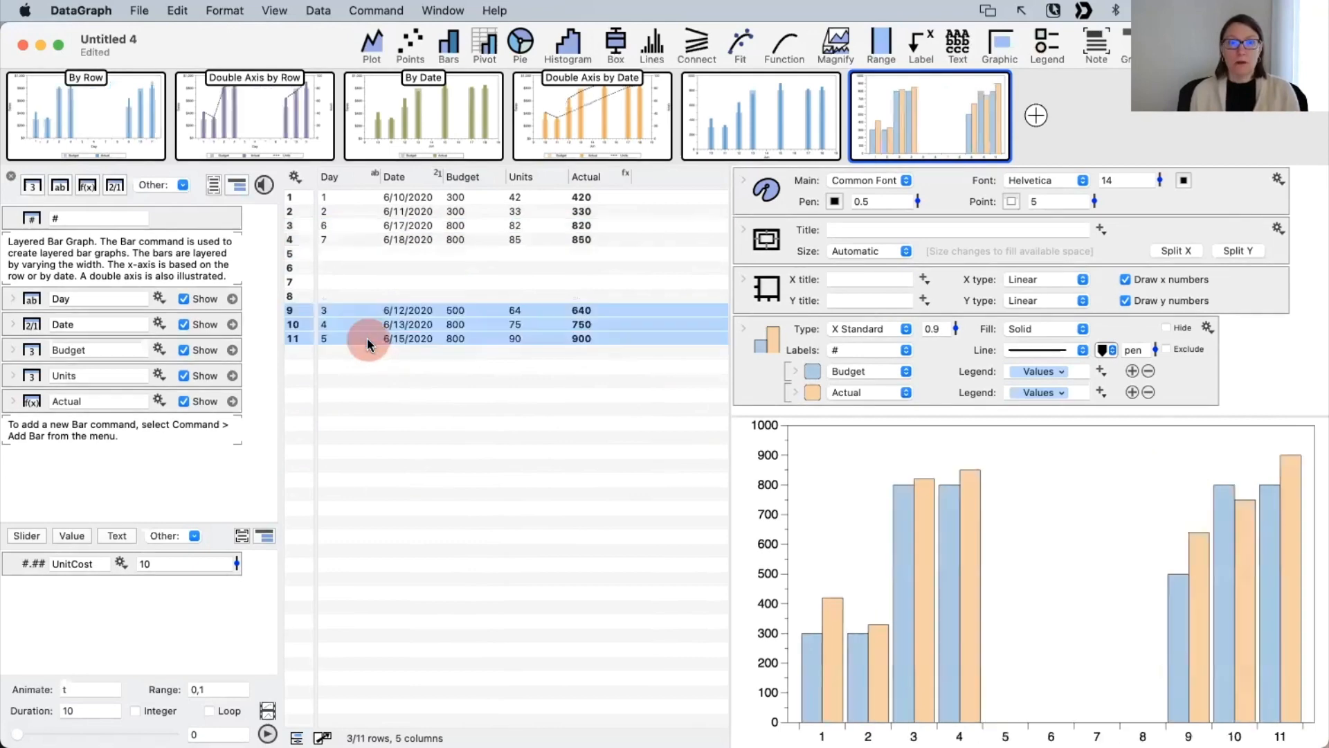
{"action": "left_click", "coordinate": [563, 469]}
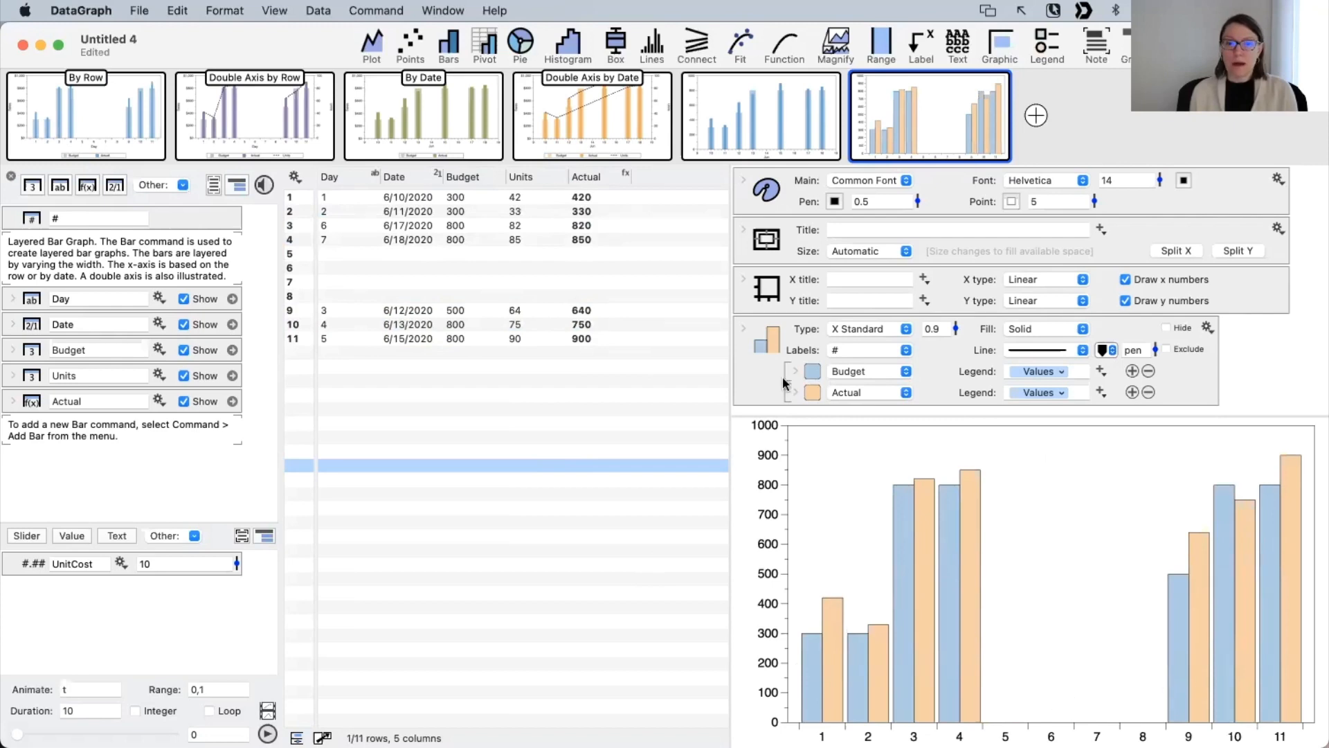
Step: Compare the data in rows 9, 10 and 11 with the positions of their grouped bars on the x-axis
{"action": "left_click", "coordinate": [349, 313]}
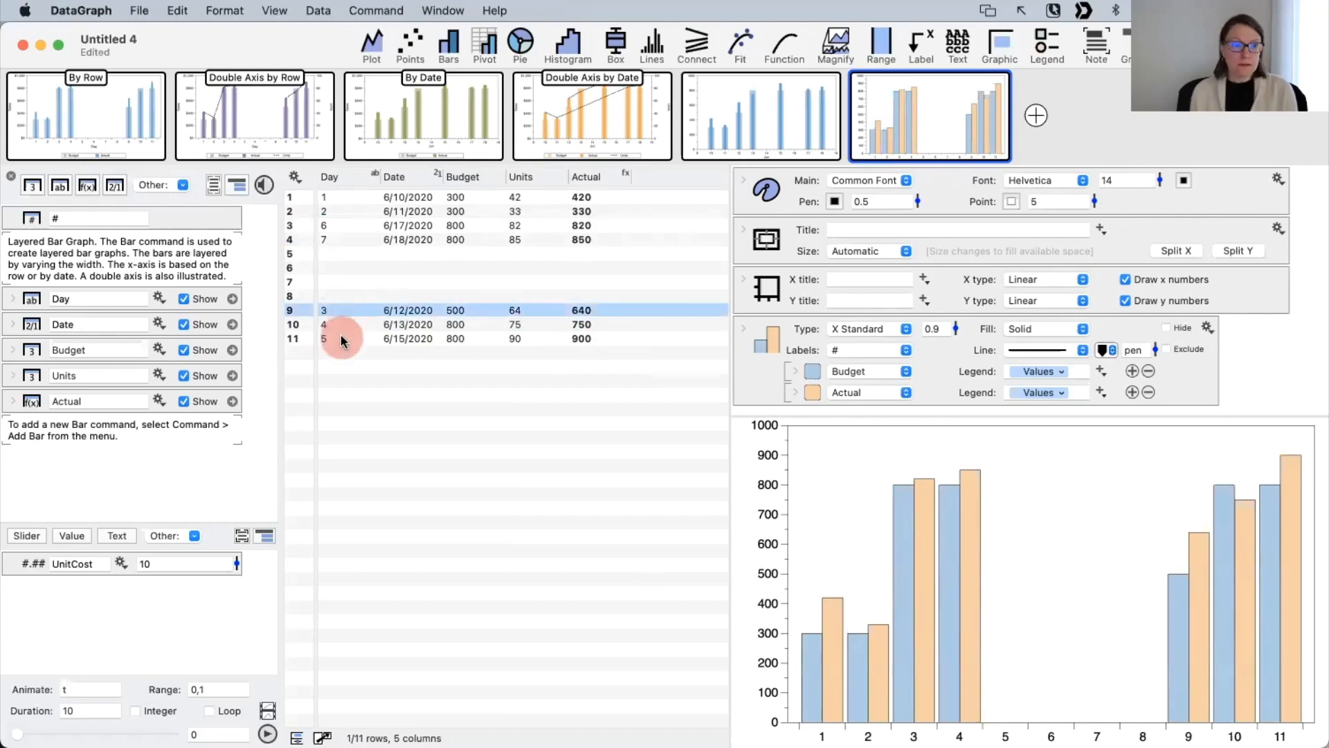
{"action": "left_click", "coordinate": [294, 324]}
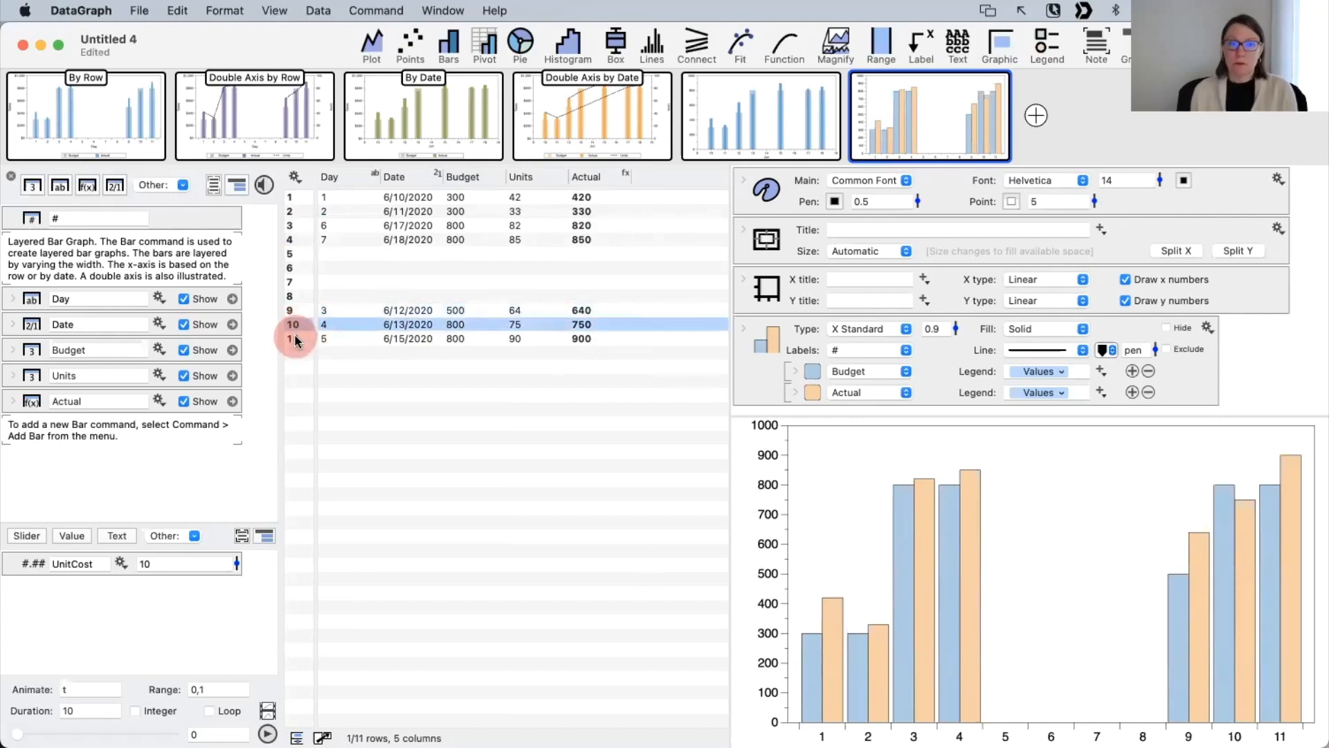
{"action": "left_click", "coordinate": [293, 338]}
{"action": "left_click", "coordinate": [1034, 506]}
{"action": "left_click", "coordinate": [1189, 727]}
{"action": "left_click", "coordinate": [1242, 725]}
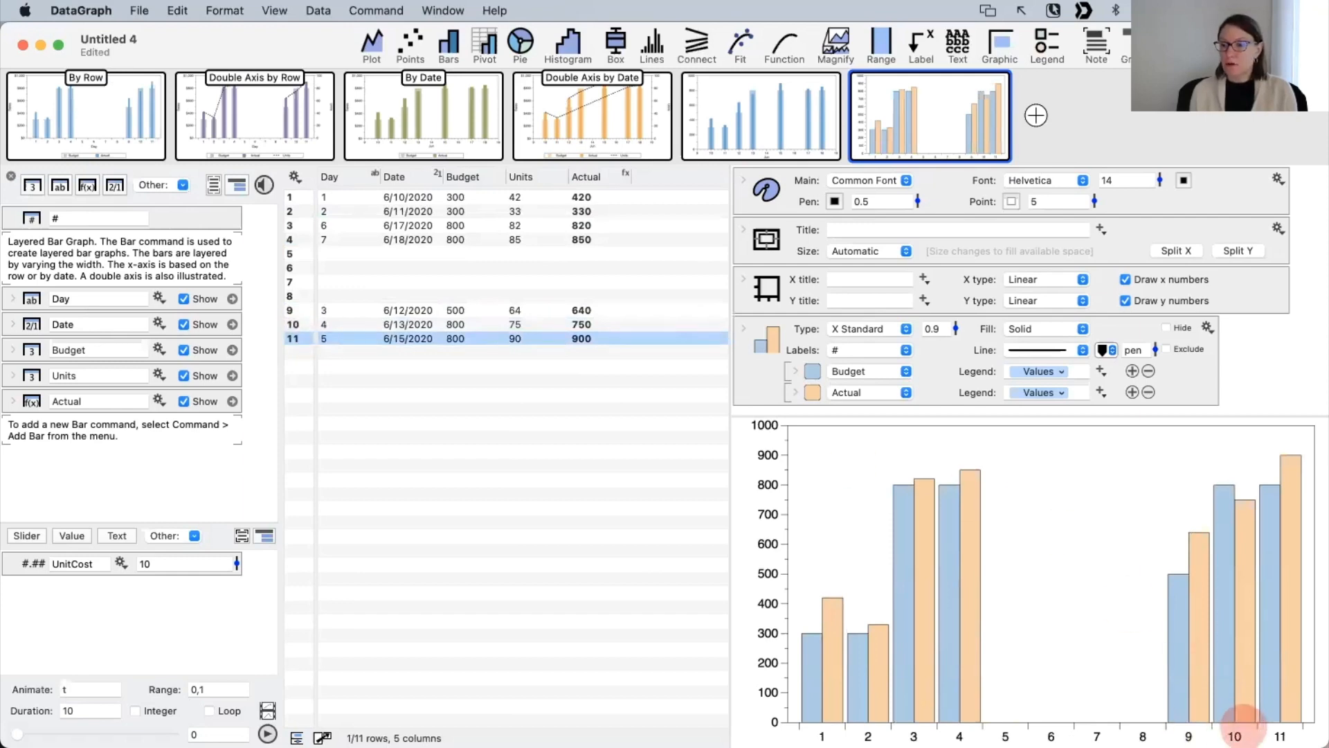
{"action": "left_click", "coordinate": [1280, 728]}
{"action": "left_click", "coordinate": [1152, 427]}
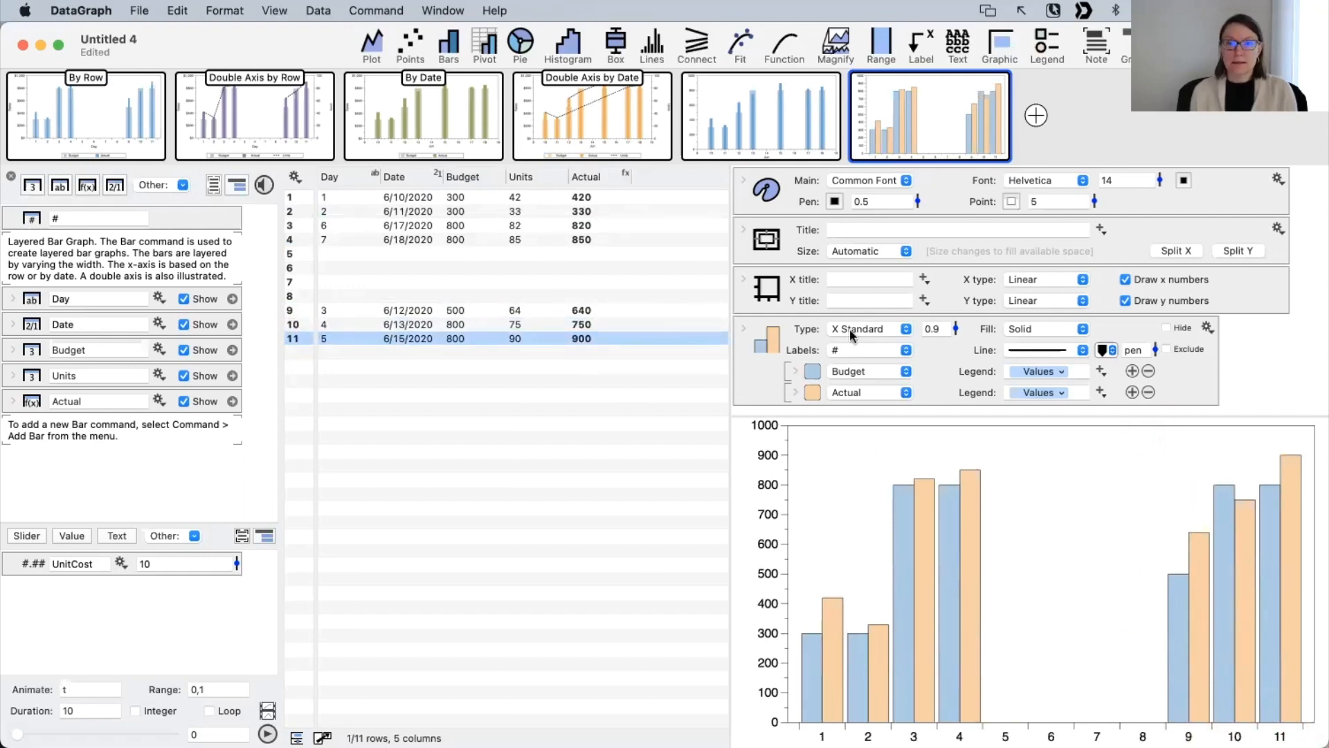
Step: Move the three rows for days 3 to 5 back between the rows for days 2 and 6
{"action": "left_click", "coordinate": [405, 310]}
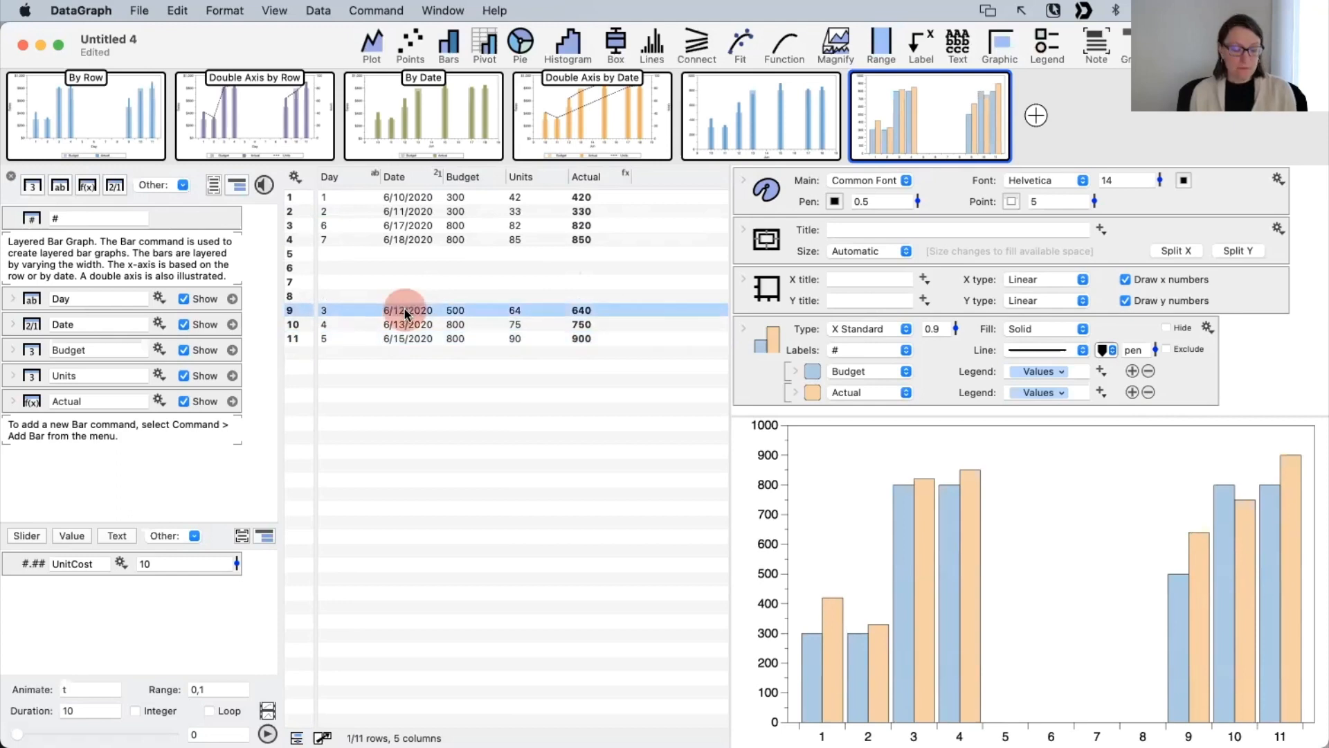
{"action": "left_click", "coordinate": [403, 333], "text": "shift"}
{"action": "left_click_drag", "start_coordinate": [403, 333], "coordinate": [438, 220]}
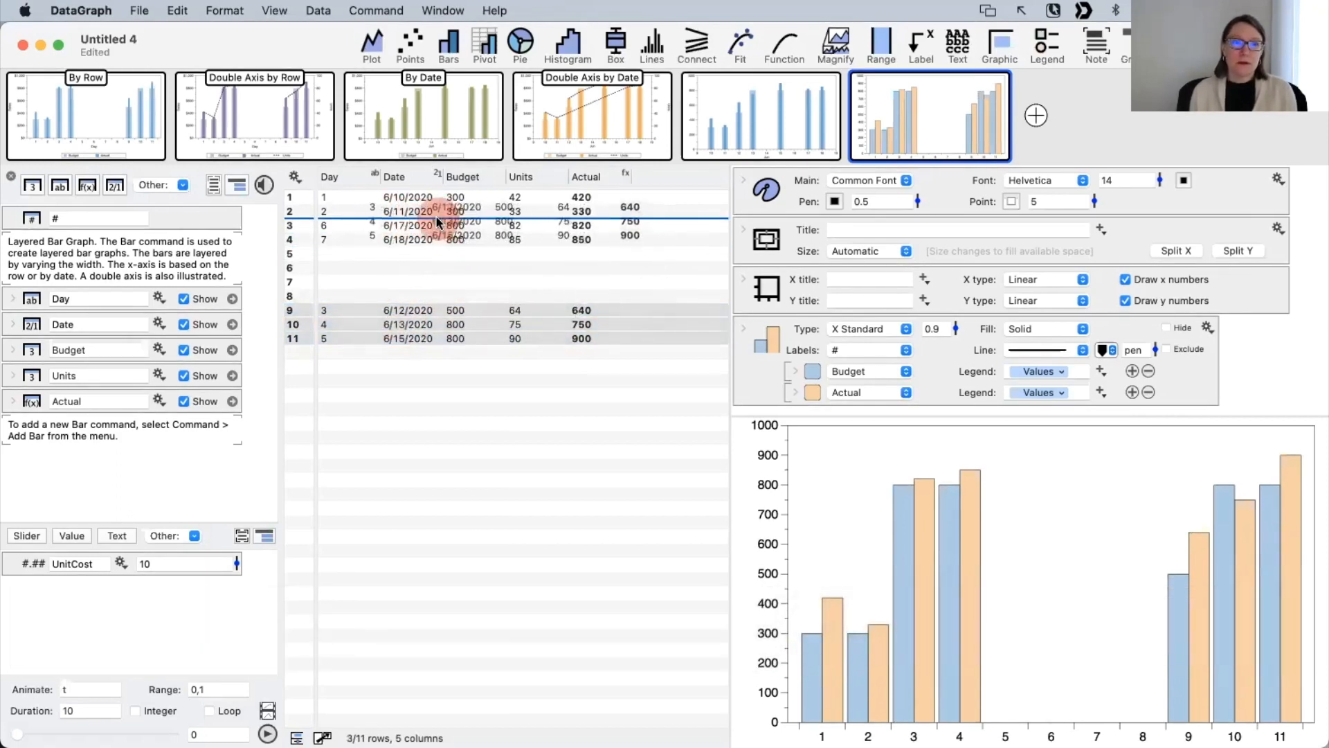
{"action": "left_click", "coordinate": [447, 447]}
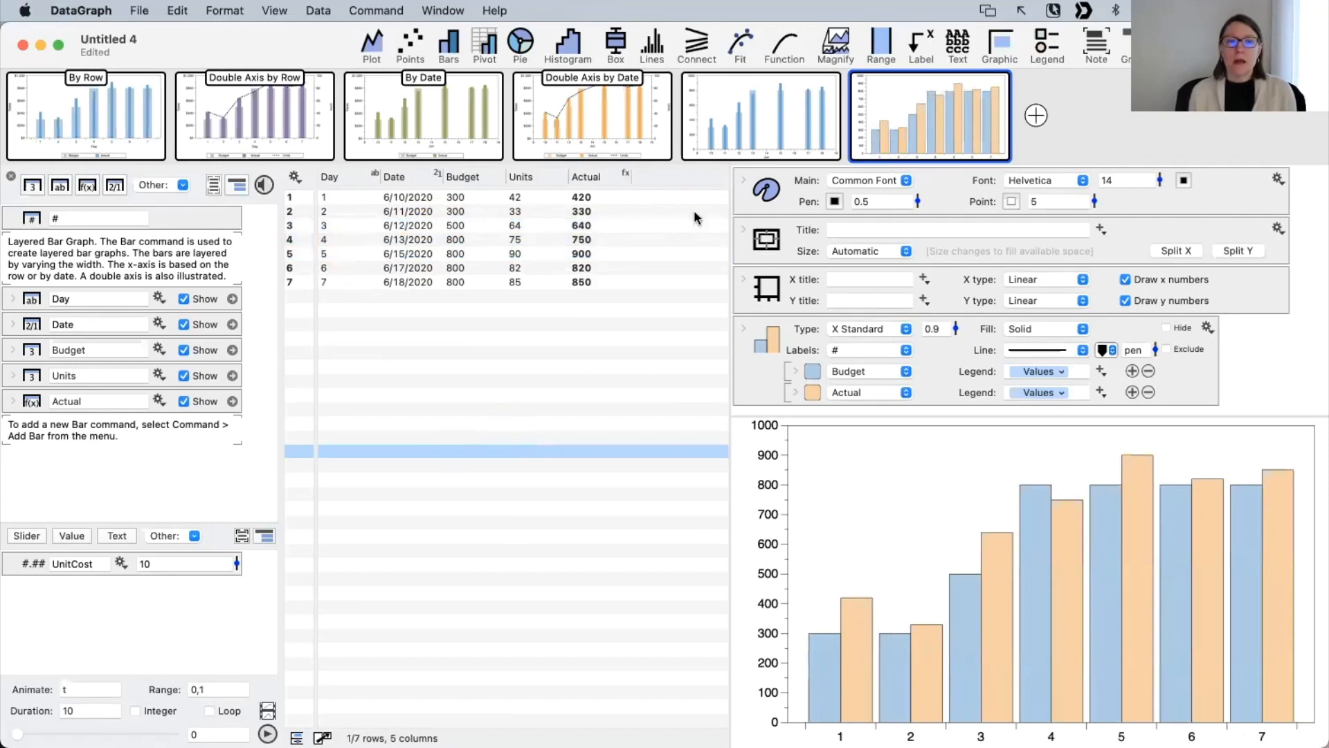
Step: In the untitled layered by-date graph, try moving the rows for days 2 to 5 down to rows 10 to 13, and undo the move
{"action": "left_click", "coordinate": [786, 127]}
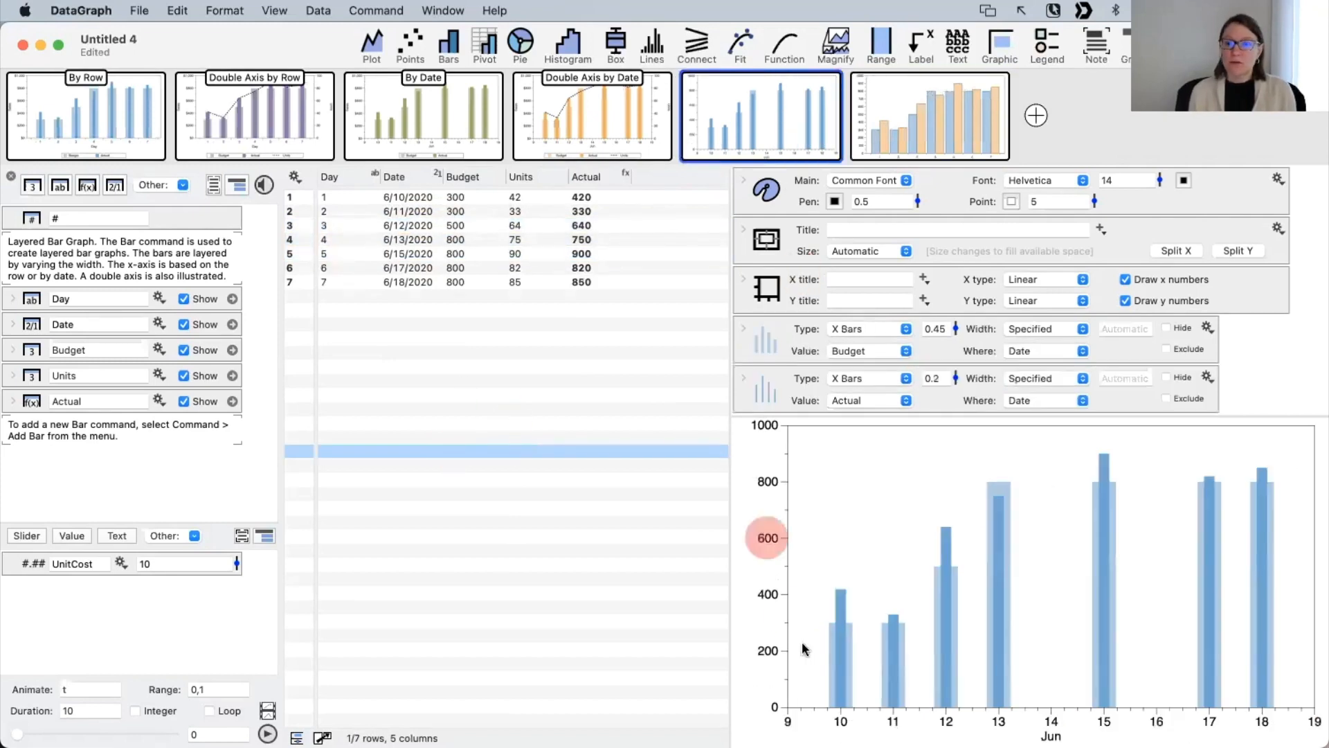
{"action": "left_click", "coordinate": [408, 212]}
{"action": "left_click", "coordinate": [388, 254], "text": "shift"}
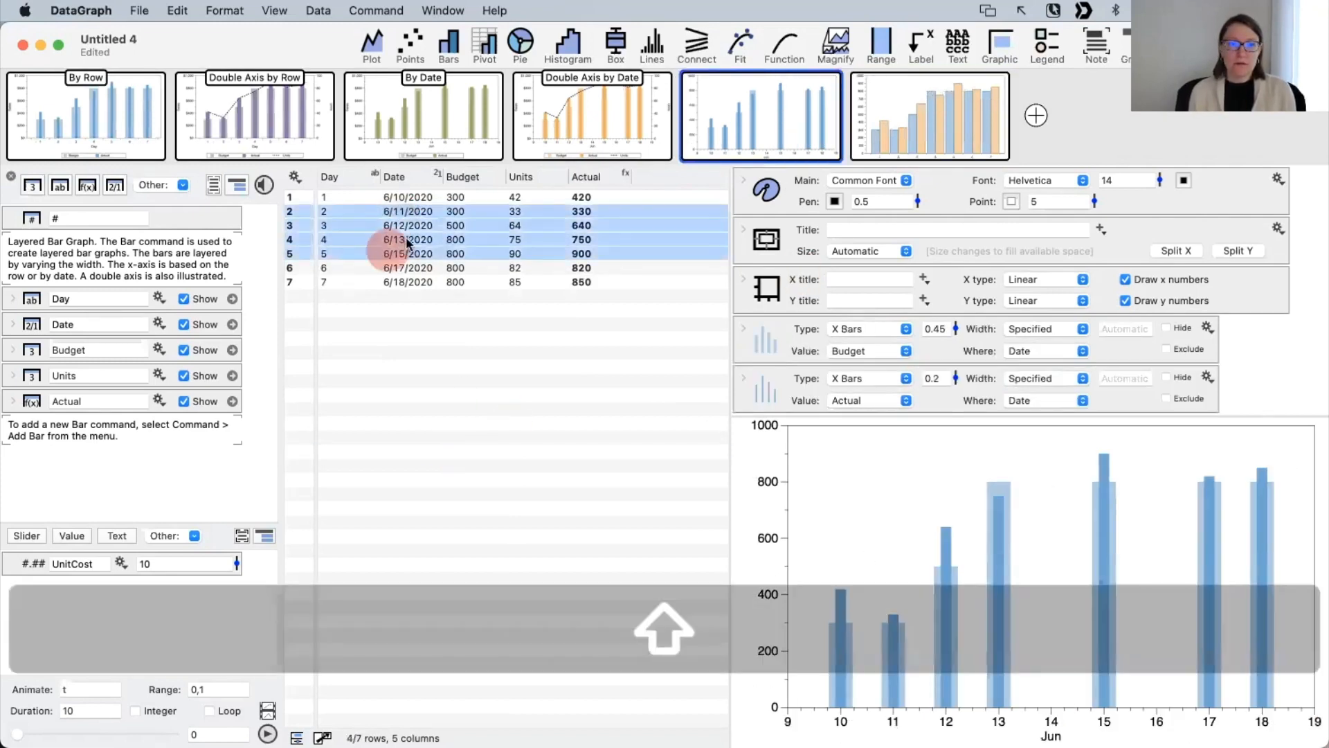
{"action": "left_click_drag", "start_coordinate": [374, 239], "coordinate": [414, 372]}
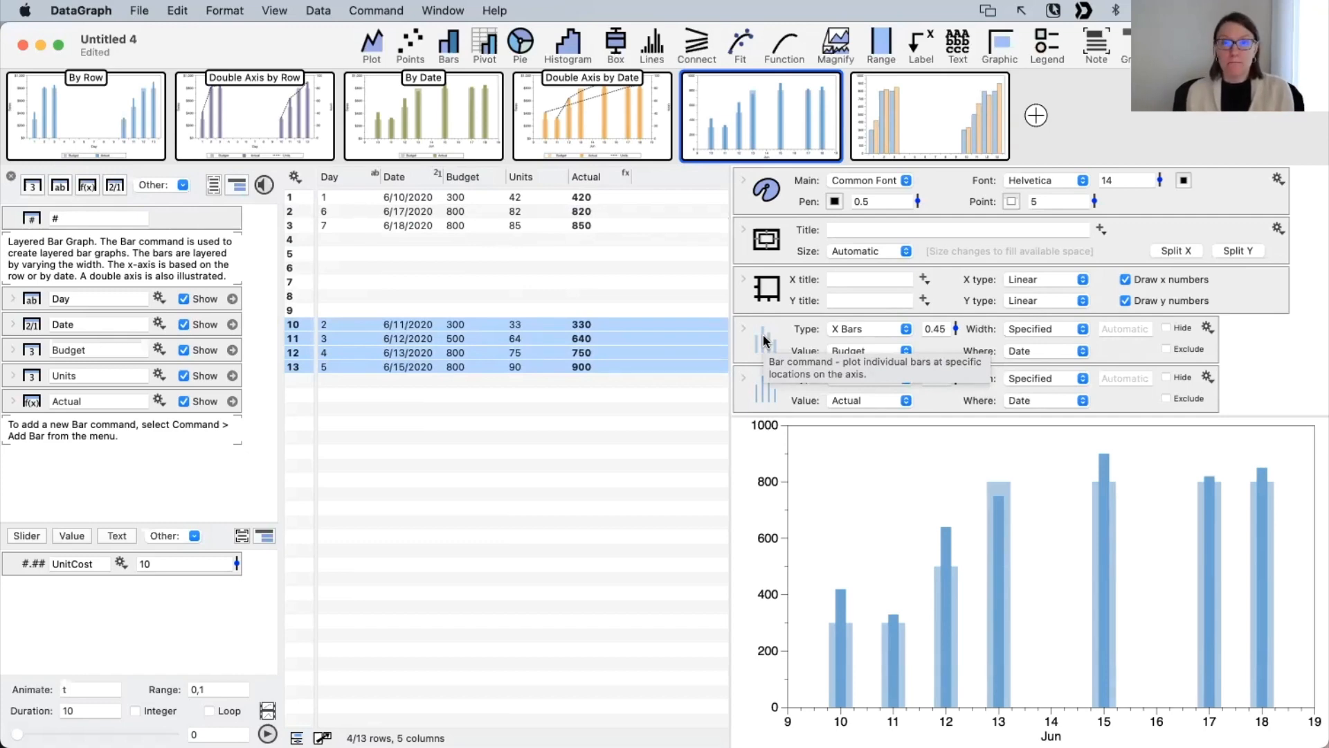
{"action": "left_click", "coordinate": [583, 438]}
{"action": "key", "text": "super+z"}
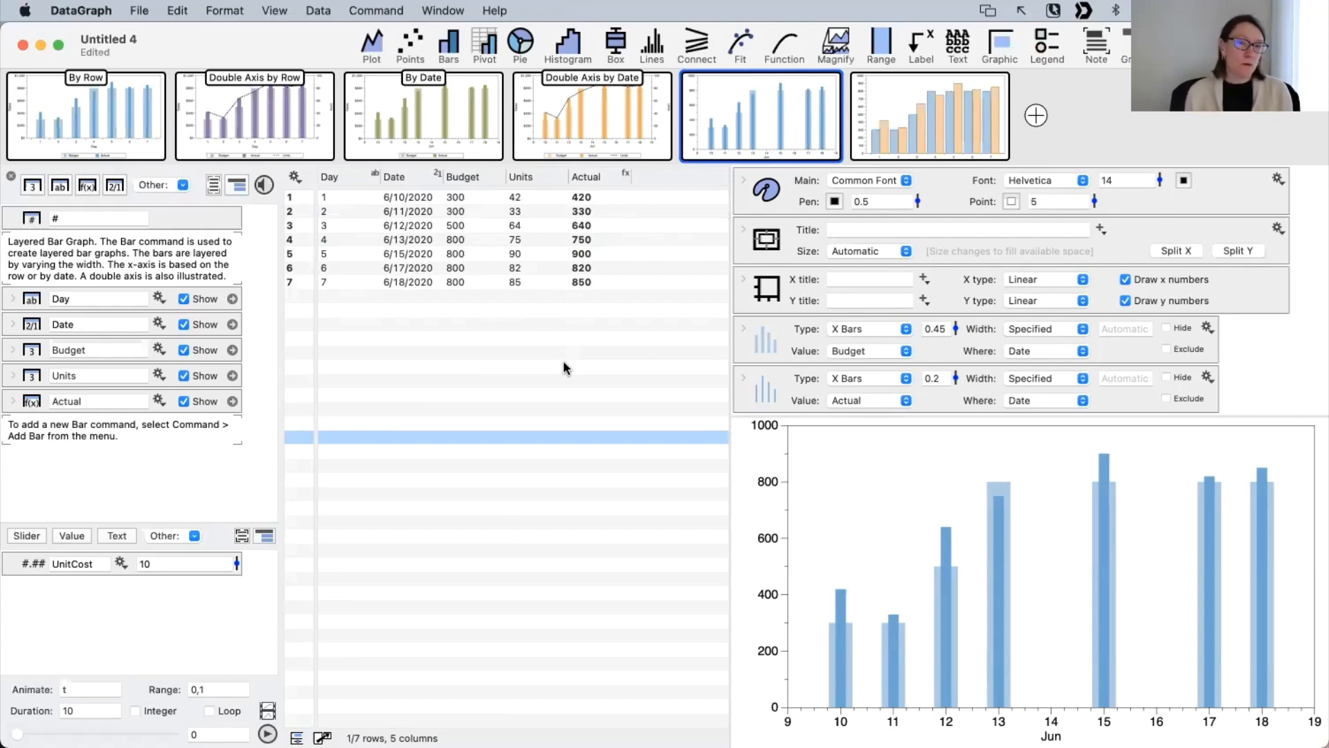
Step: Examine the Units line command in the Double Axis by Date graph and the bar commands in the By Row graph
{"action": "mouse_move", "coordinate": [620, 130]}
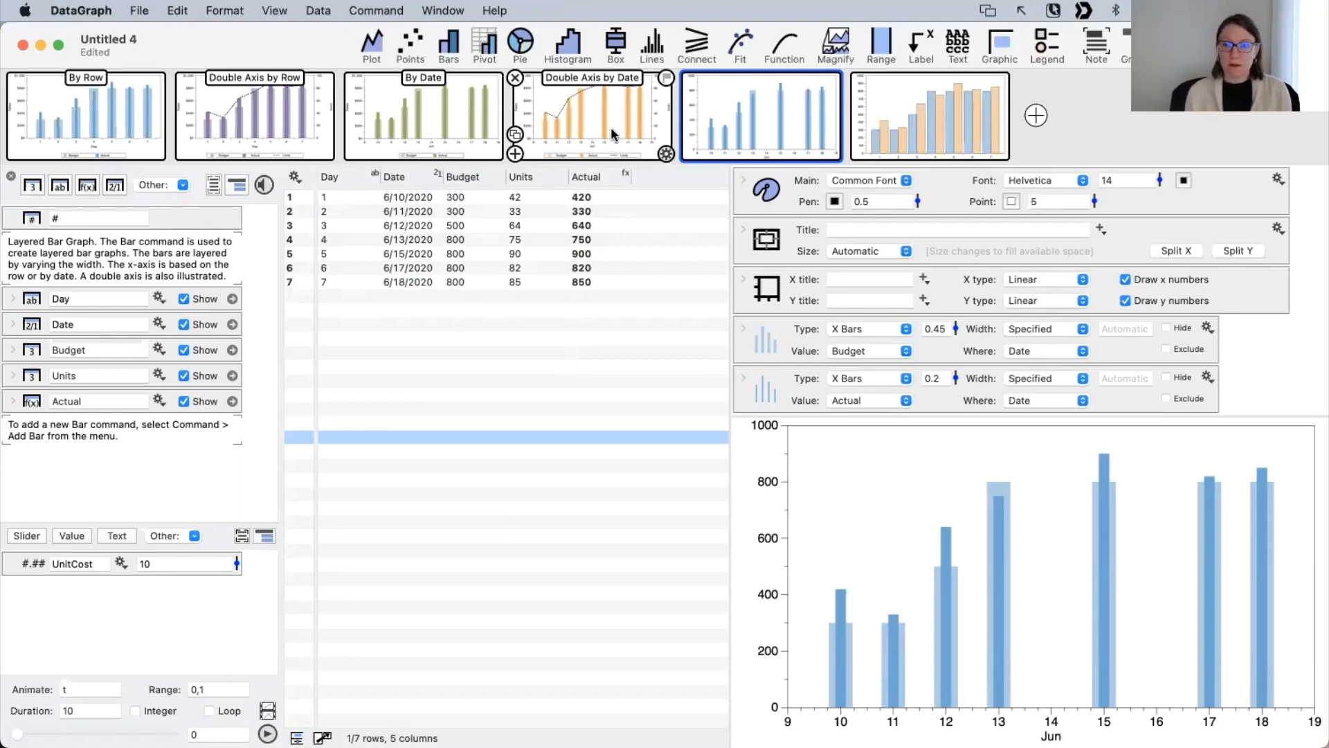
{"action": "left_click", "coordinate": [611, 124]}
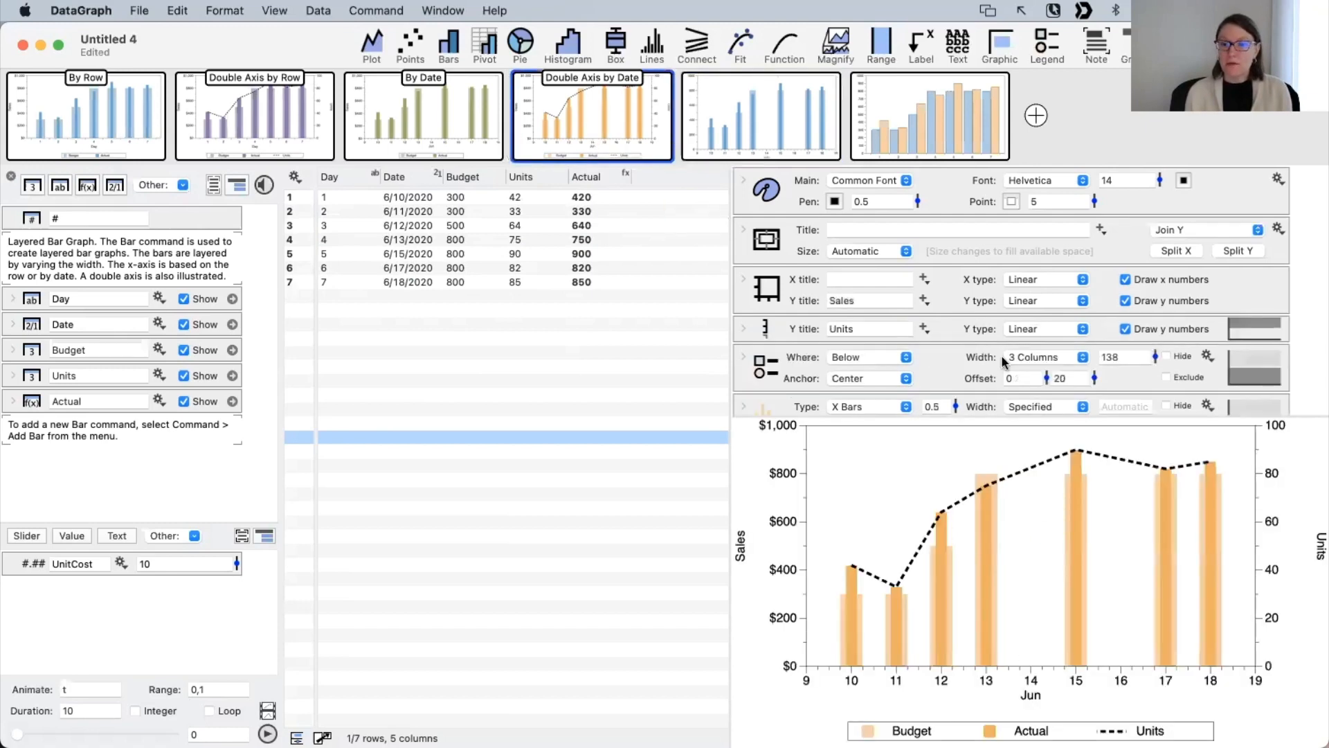
{"action": "scroll", "coordinate": [1001, 355], "scroll_direction": "down", "scroll_amount": 3}
{"action": "scroll", "coordinate": [1001, 354], "scroll_direction": "down", "scroll_amount": 1}
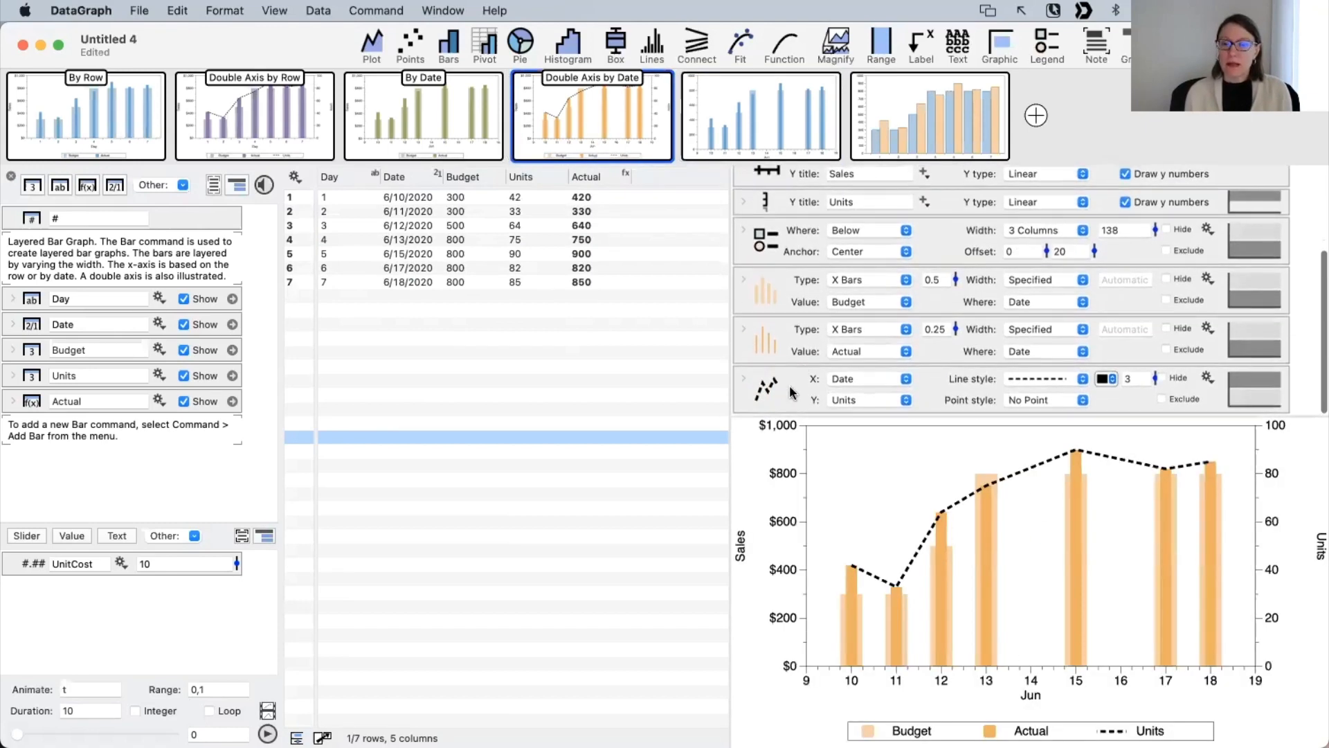
{"action": "left_click", "coordinate": [1006, 467]}
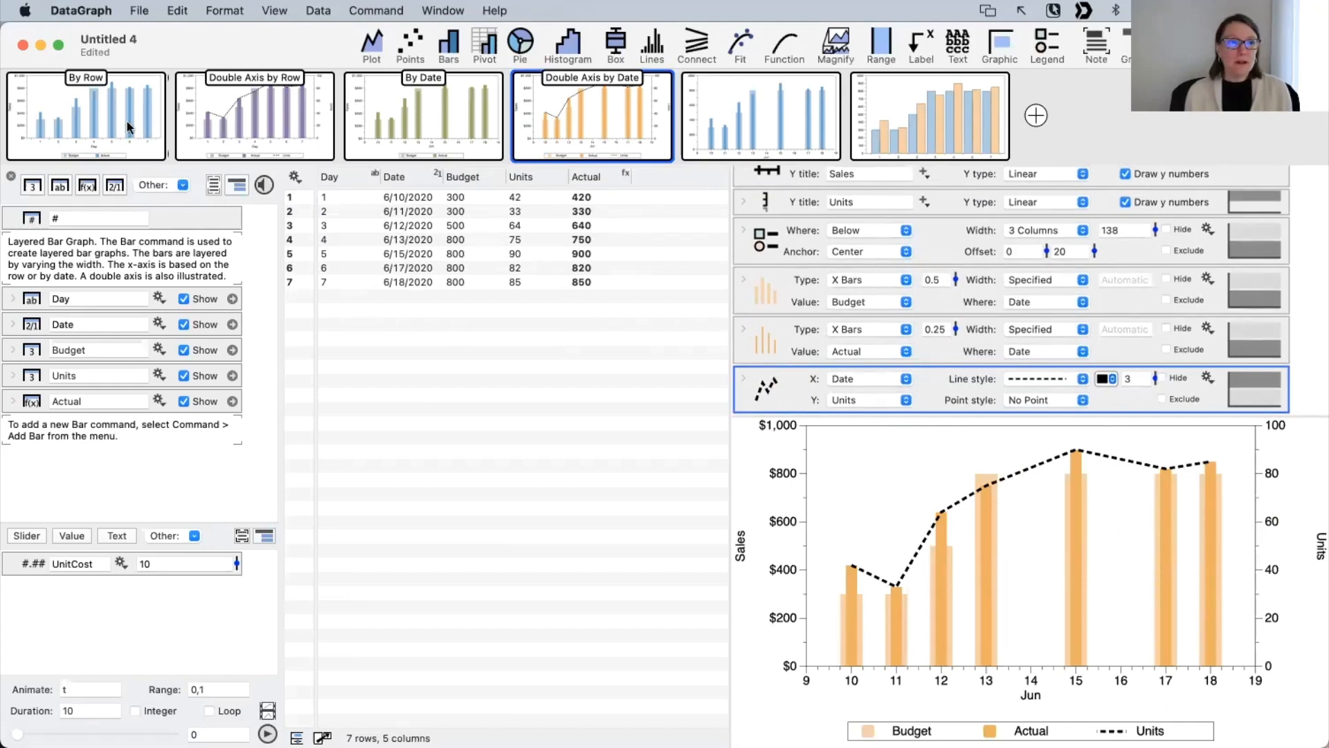
{"action": "mouse_move", "coordinate": [116, 123]}
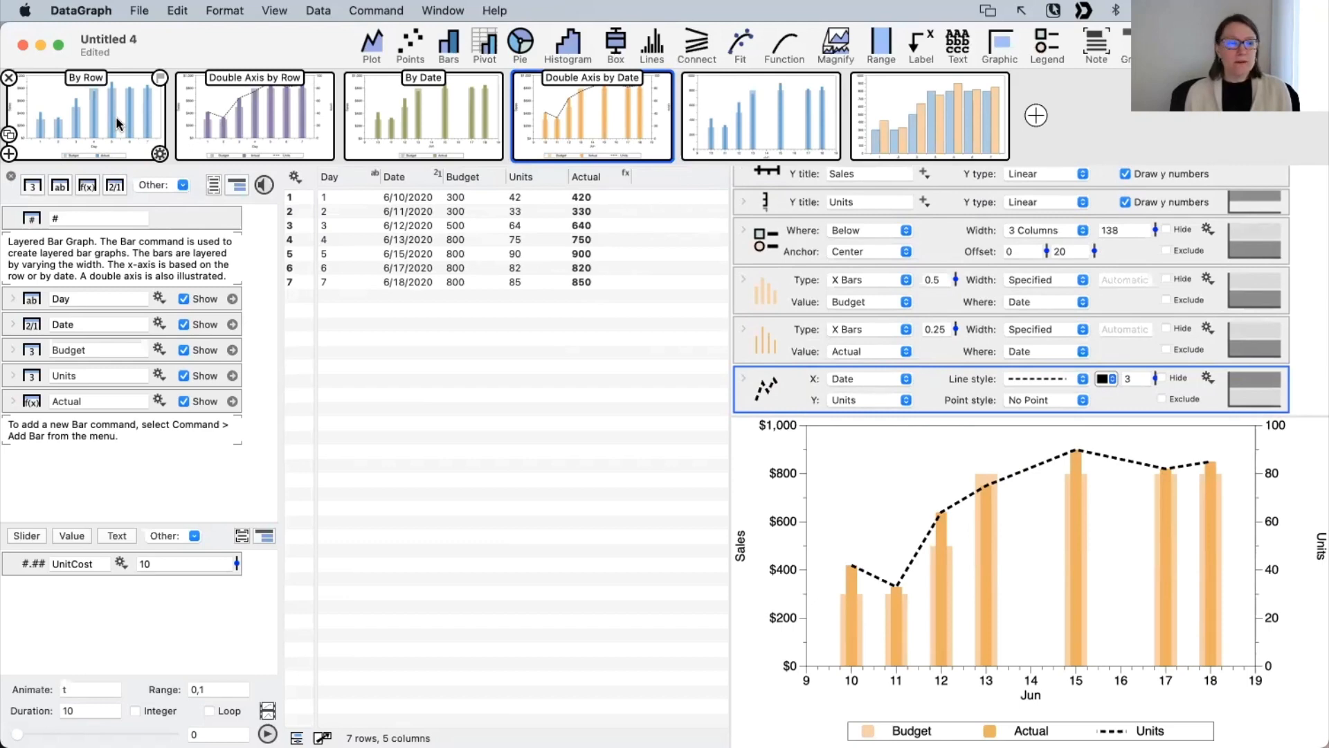
{"action": "left_click", "coordinate": [117, 123]}
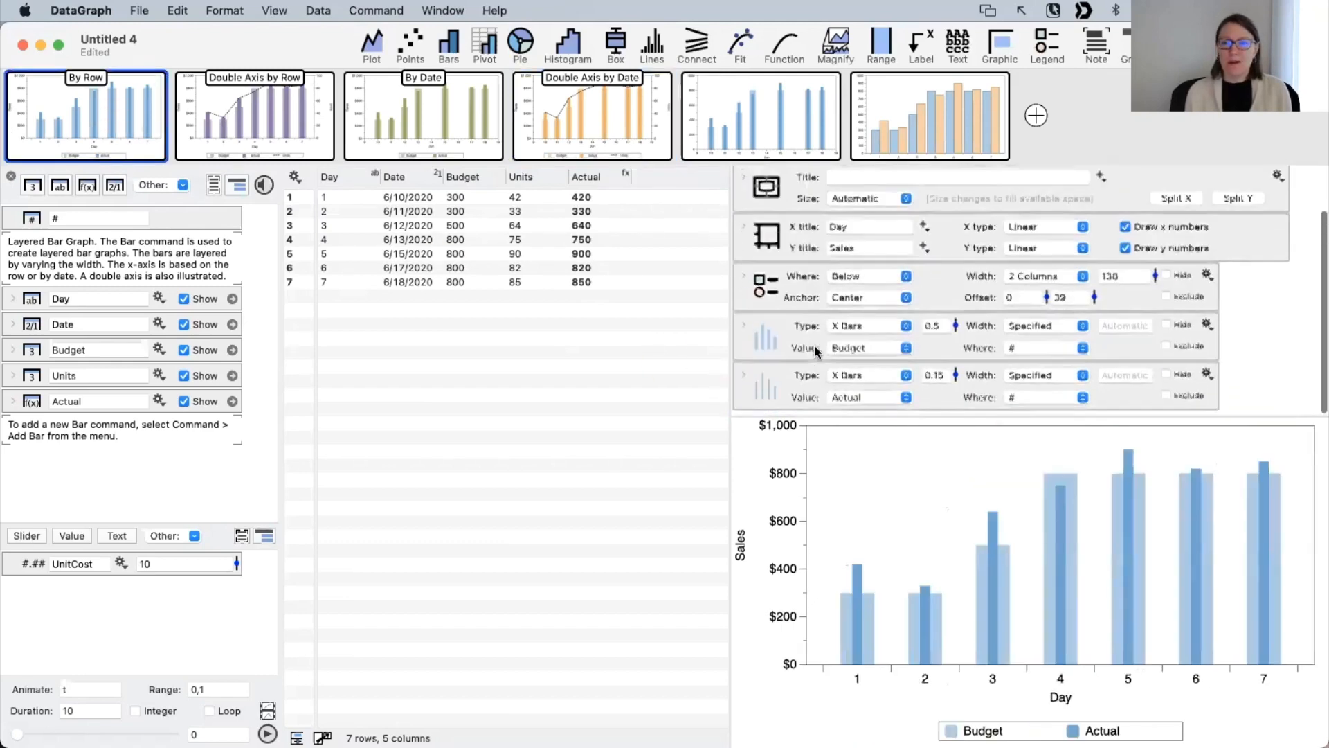
{"action": "left_click", "coordinate": [765, 396]}
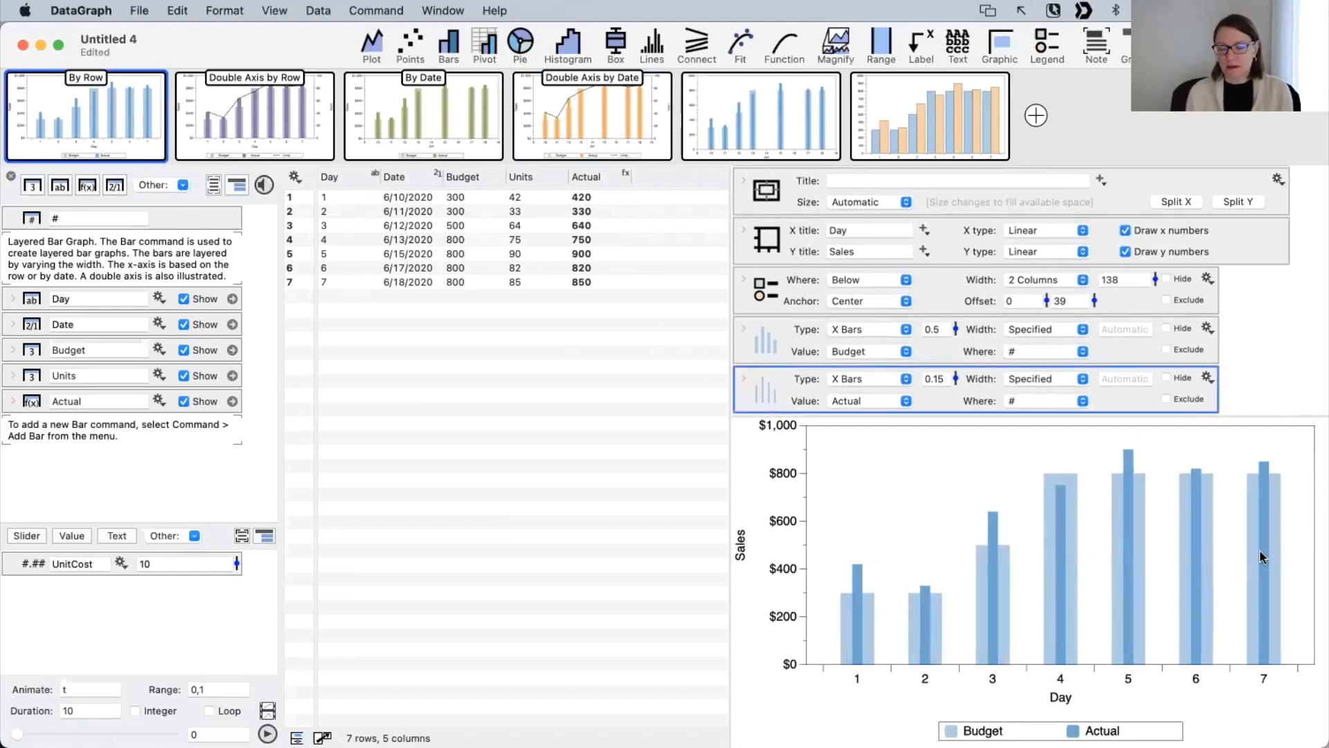
Step: Copy the dashed Units line command from the Double Axis by Row graph into the By Row graph and open that graph
{"action": "left_click", "coordinate": [280, 113]}
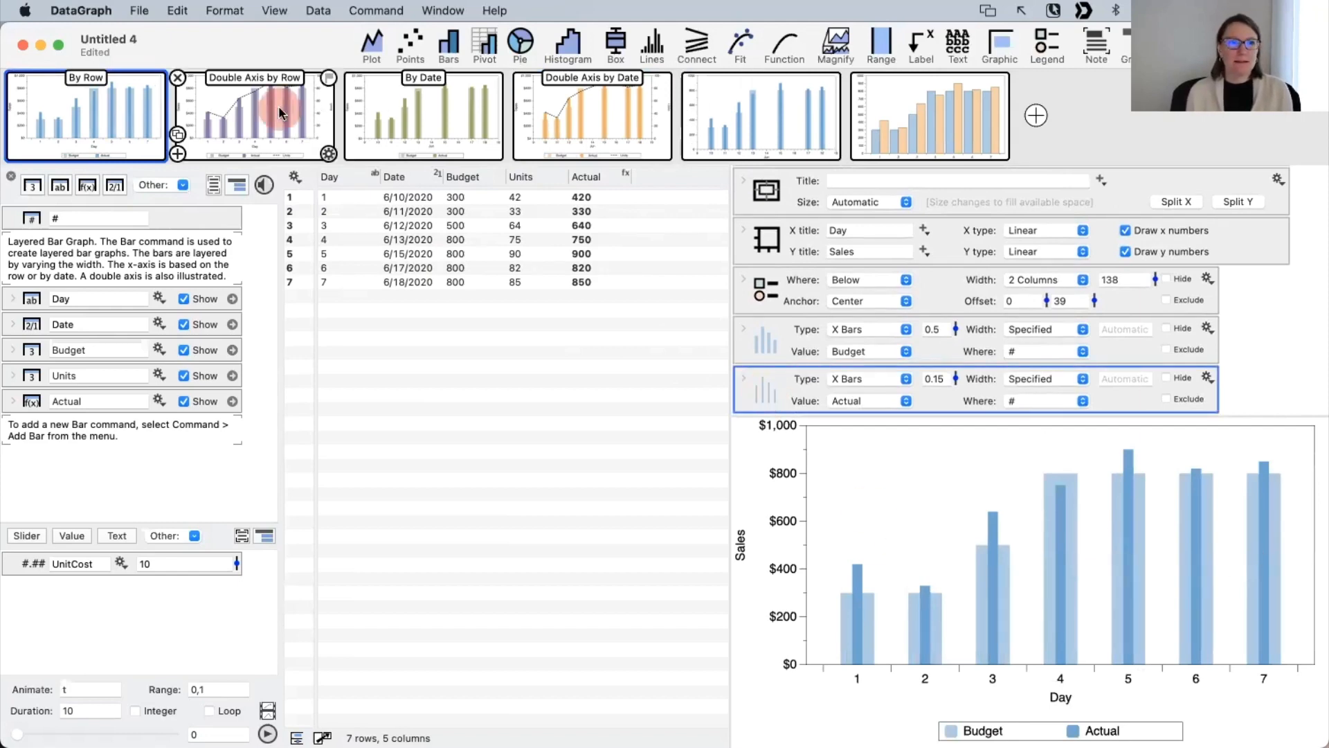
{"action": "scroll", "coordinate": [881, 313], "scroll_direction": "down", "scroll_amount": 5}
{"action": "left_click", "coordinate": [774, 394]}
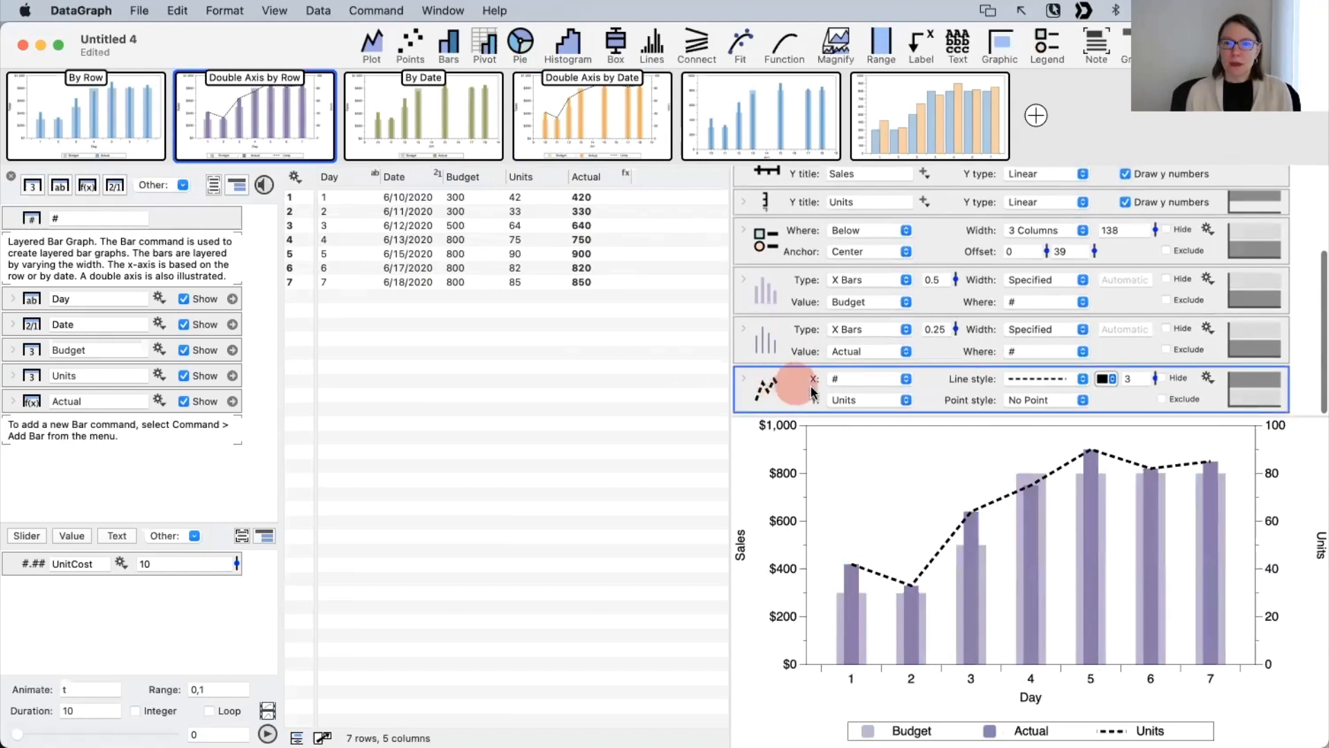
{"action": "left_click_drag", "start_coordinate": [790, 395], "coordinate": [81, 112]}
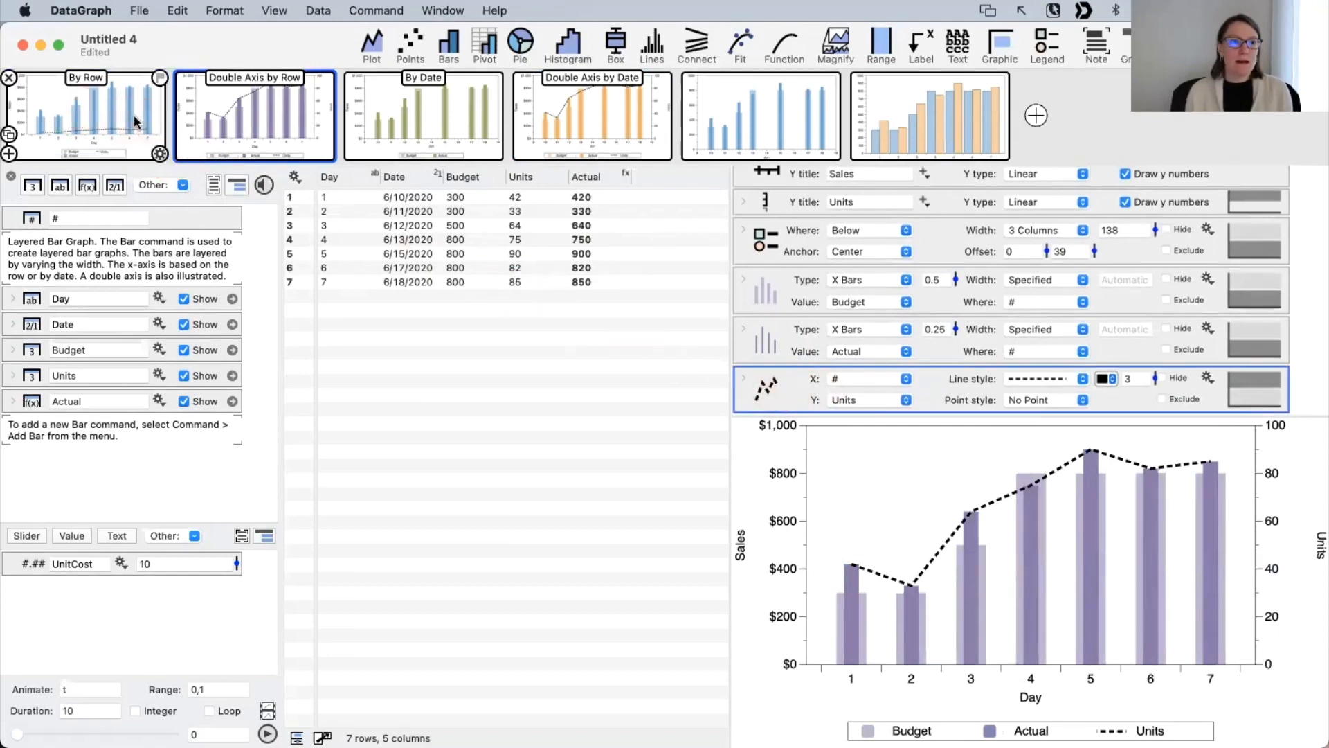
{"action": "left_click", "coordinate": [863, 490]}
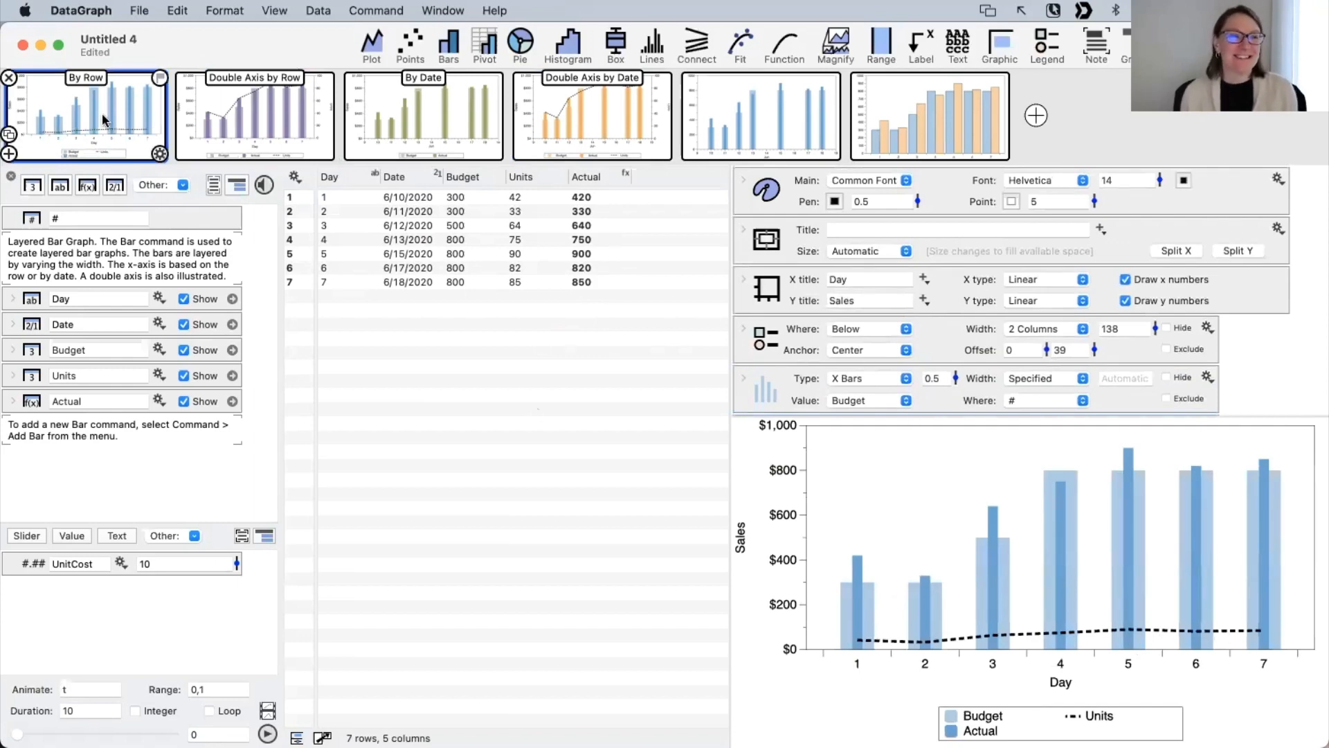
Step: Delete the copied Units line command from the By Row graph
{"action": "scroll", "coordinate": [789, 384], "scroll_direction": "down", "scroll_amount": 3}
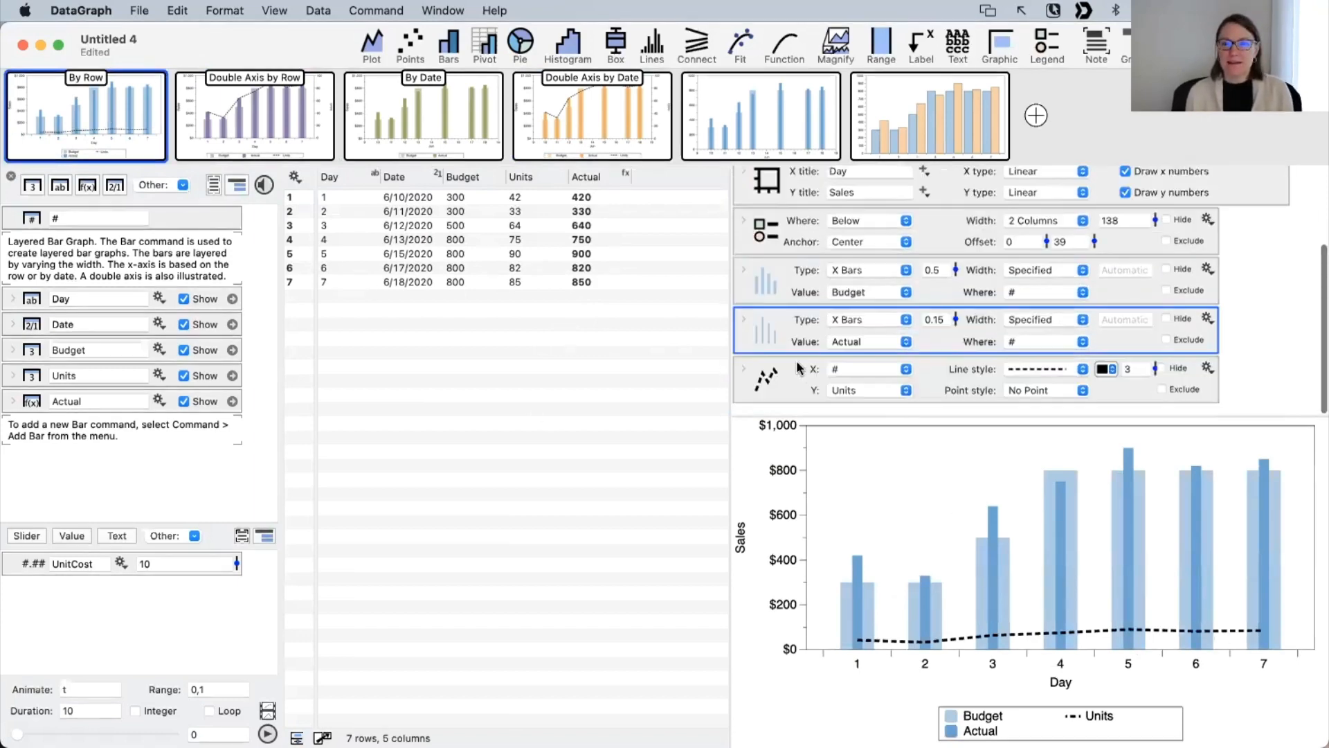
{"action": "left_click", "coordinate": [788, 404]}
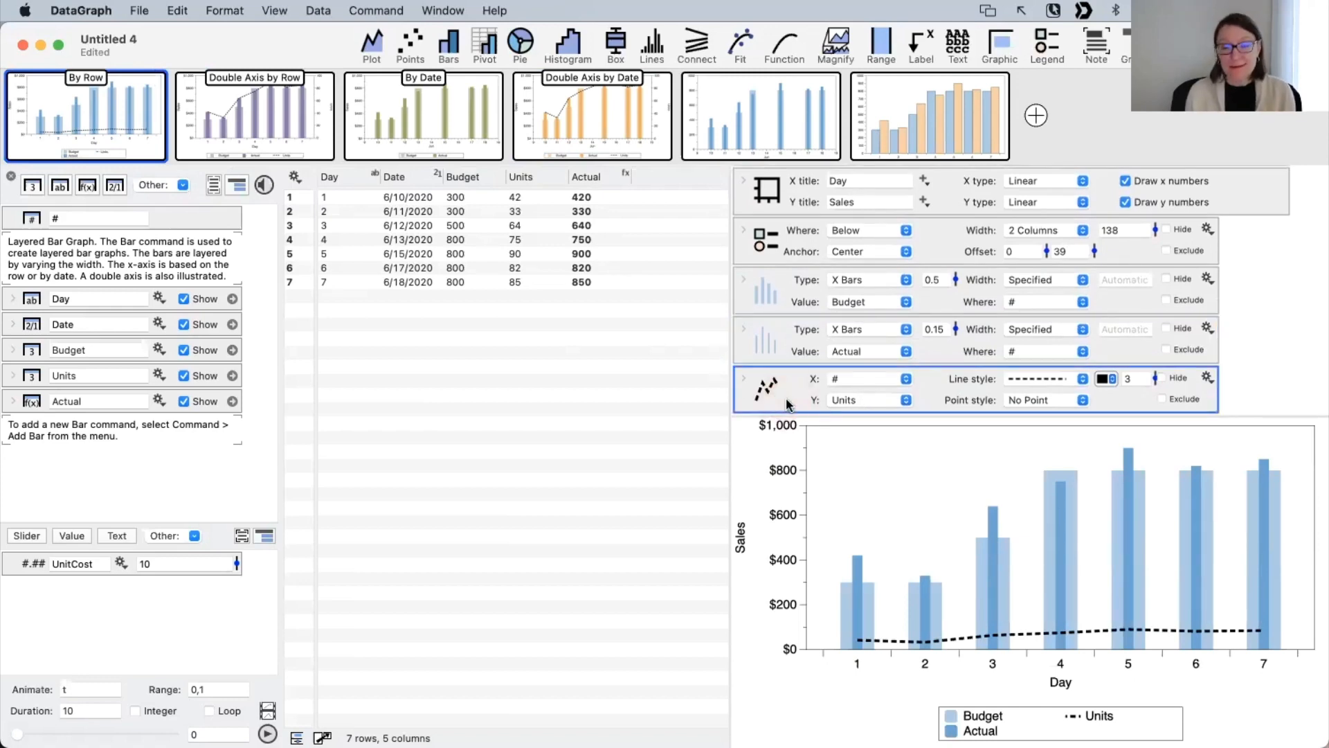
{"action": "key", "text": "BackSpace"}
Step: Review the Double Axis by Row commands, and split the Y axis of the untitled layered by-date graph
{"action": "left_click", "coordinate": [305, 134]}
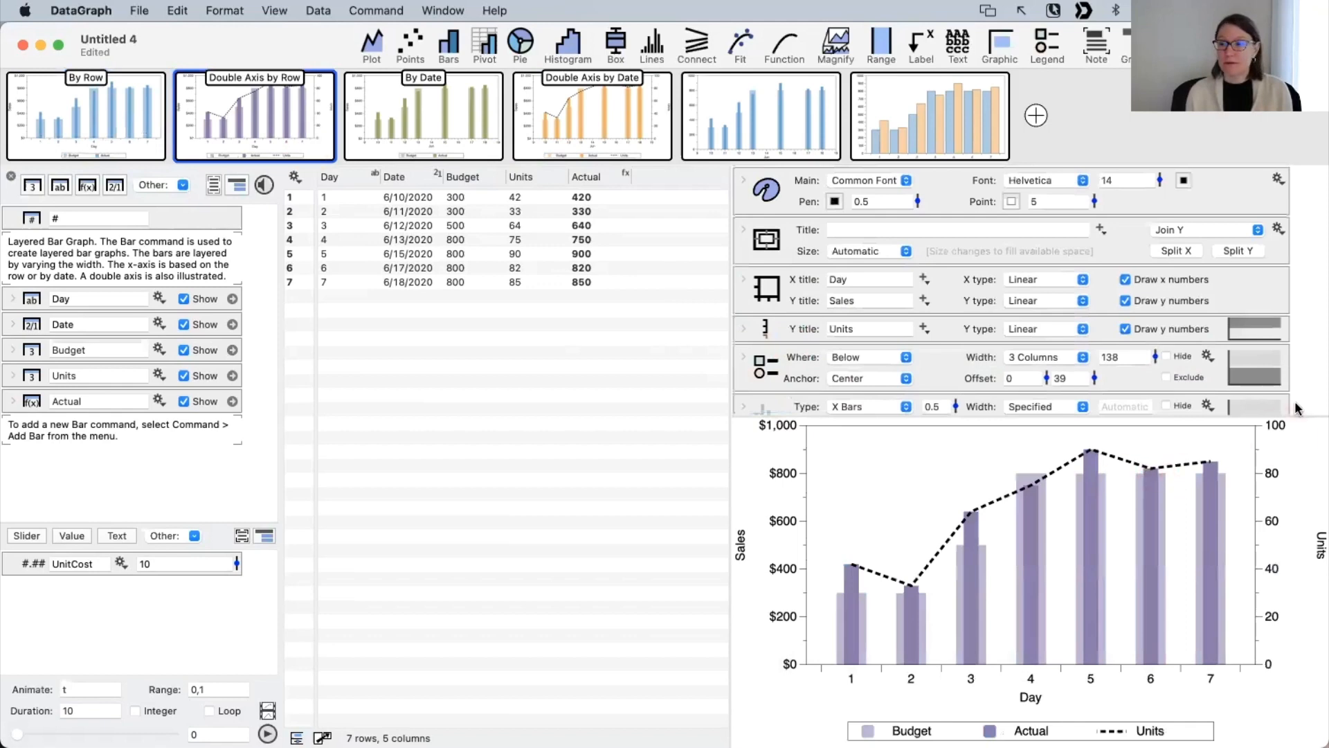
{"action": "scroll", "coordinate": [1116, 374], "scroll_direction": "down", "scroll_amount": 5}
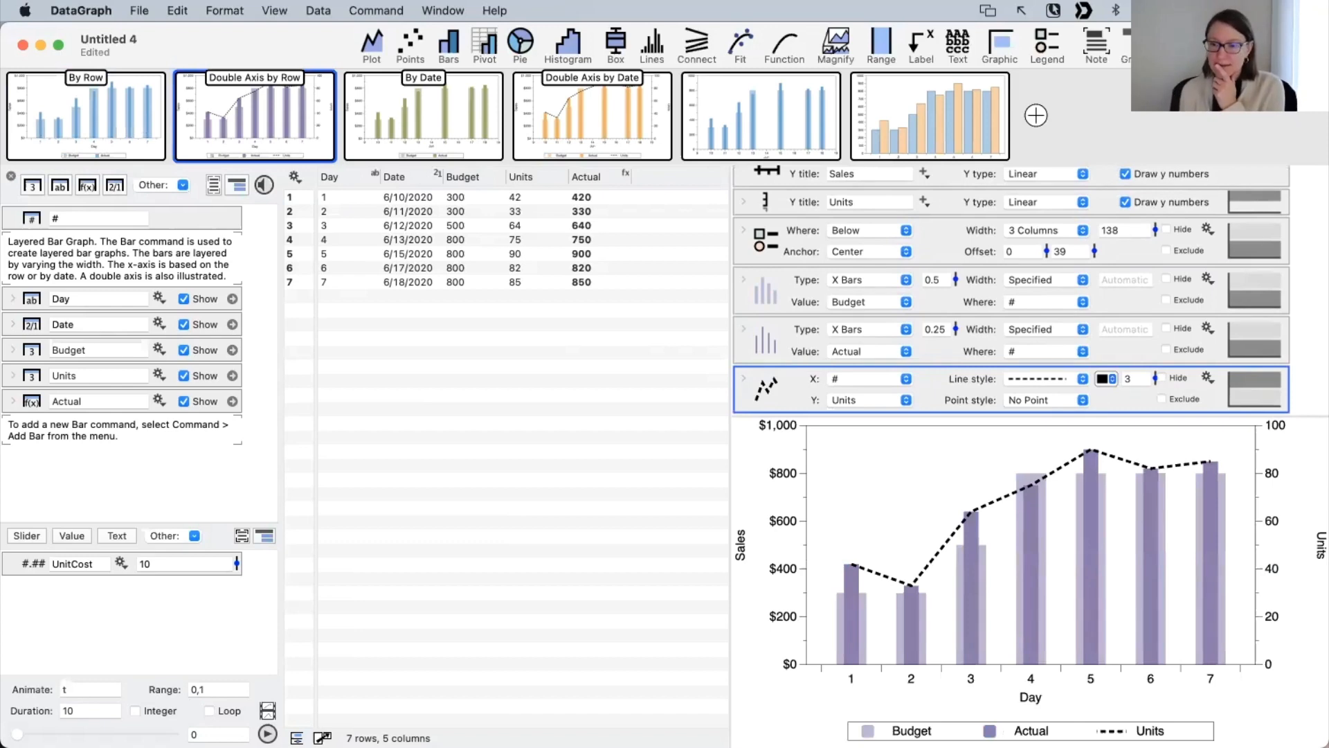
{"action": "left_click", "coordinate": [783, 98]}
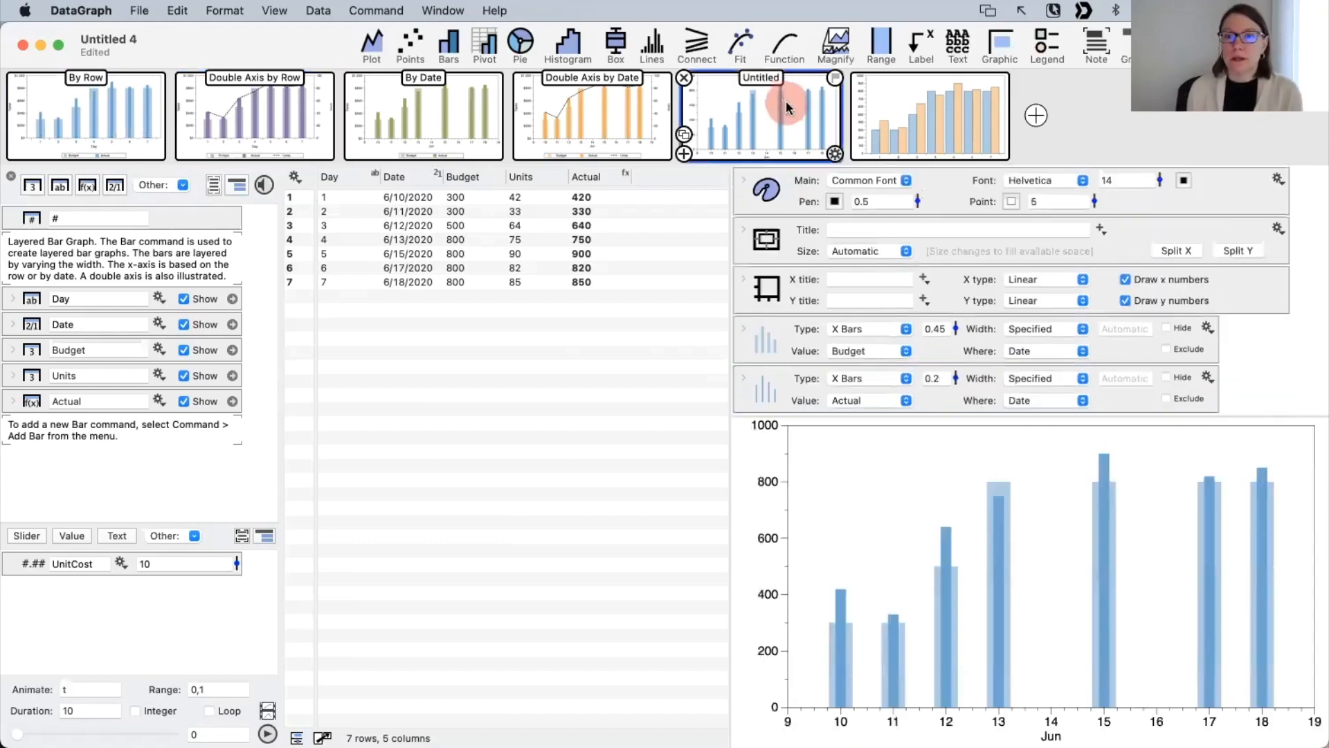
{"action": "left_click", "coordinate": [1248, 250]}
{"action": "scroll", "coordinate": [999, 338], "scroll_direction": "down", "scroll_amount": 4}
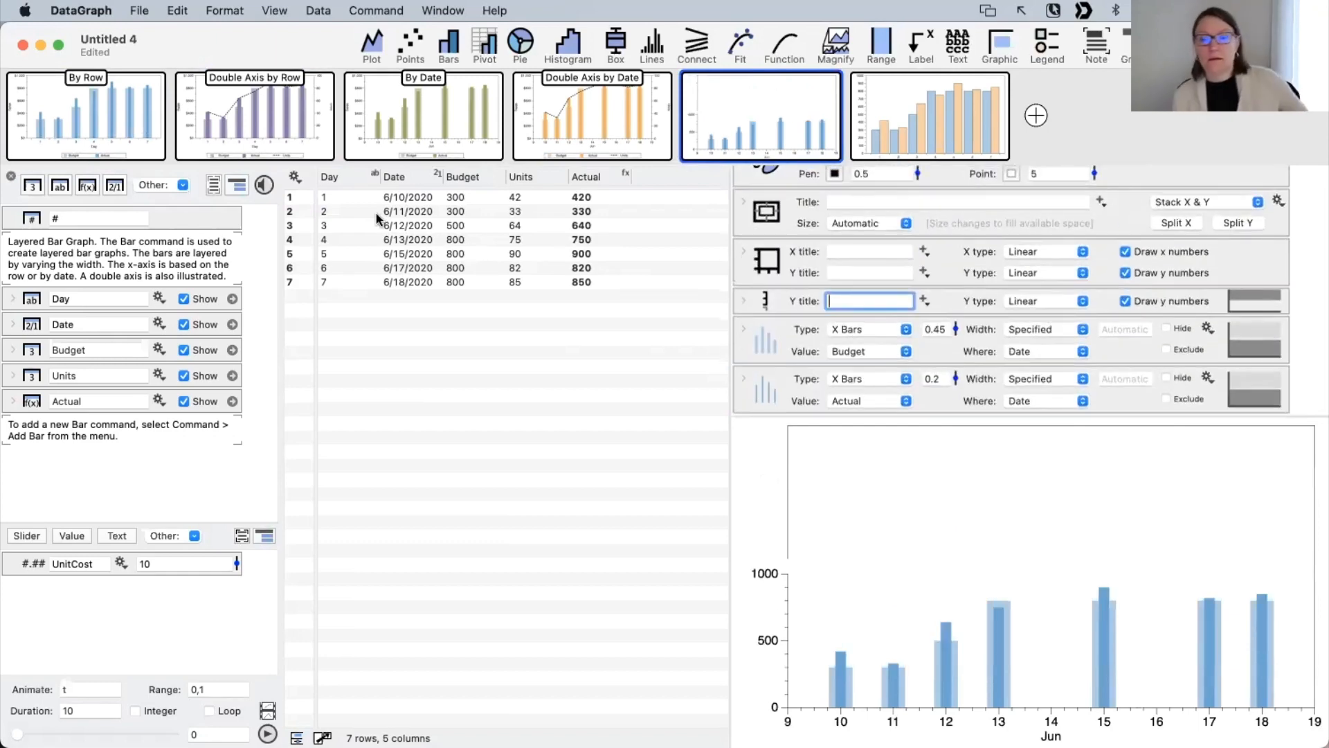
Step: Add a Plot command of Units against Date and assign it to the upper Y axis
{"action": "left_click", "coordinate": [419, 181]}
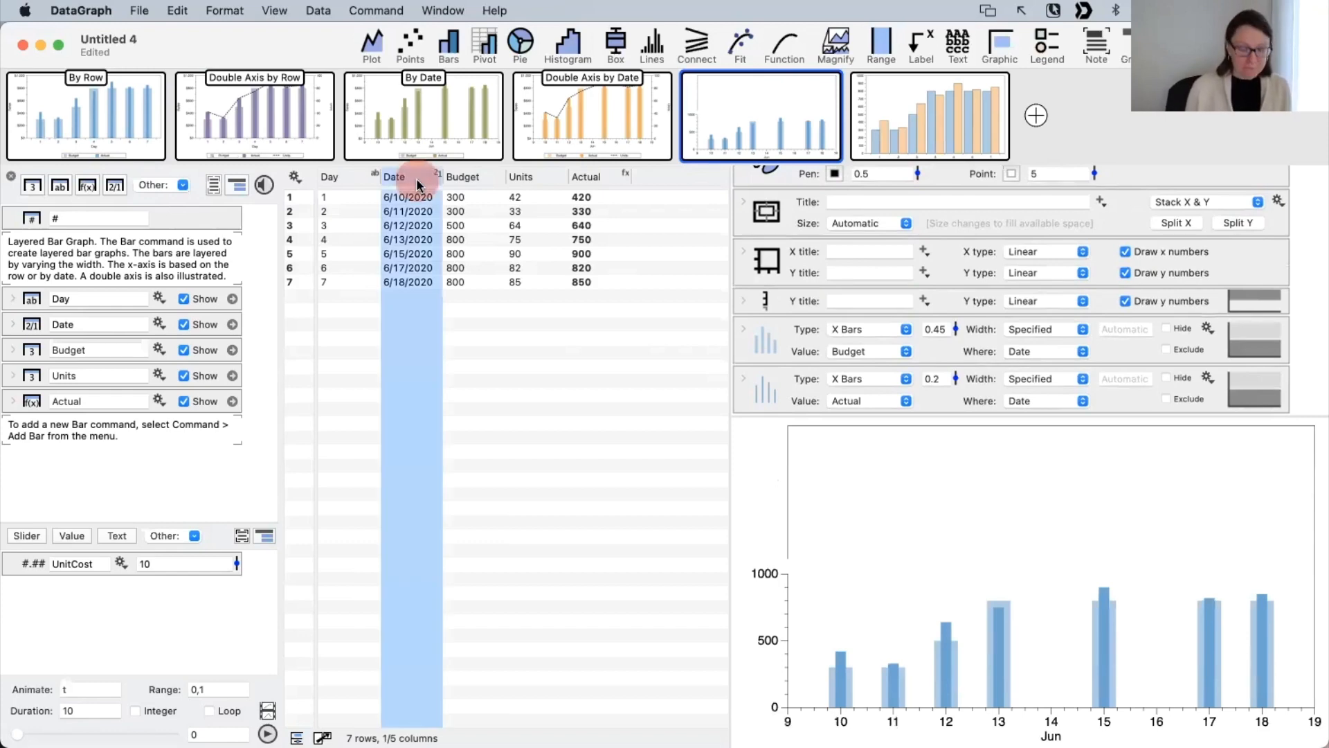
{"action": "left_click", "coordinate": [530, 178], "text": "super"}
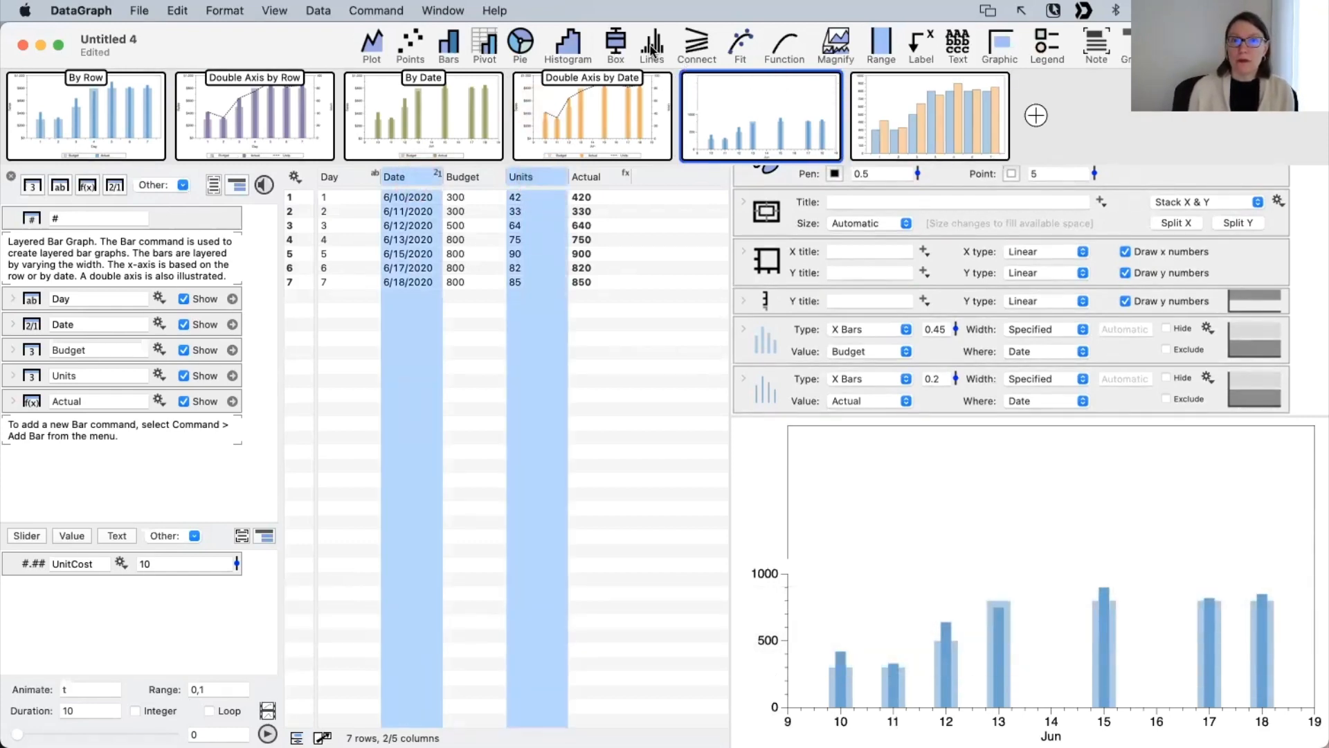
{"action": "left_click", "coordinate": [372, 52]}
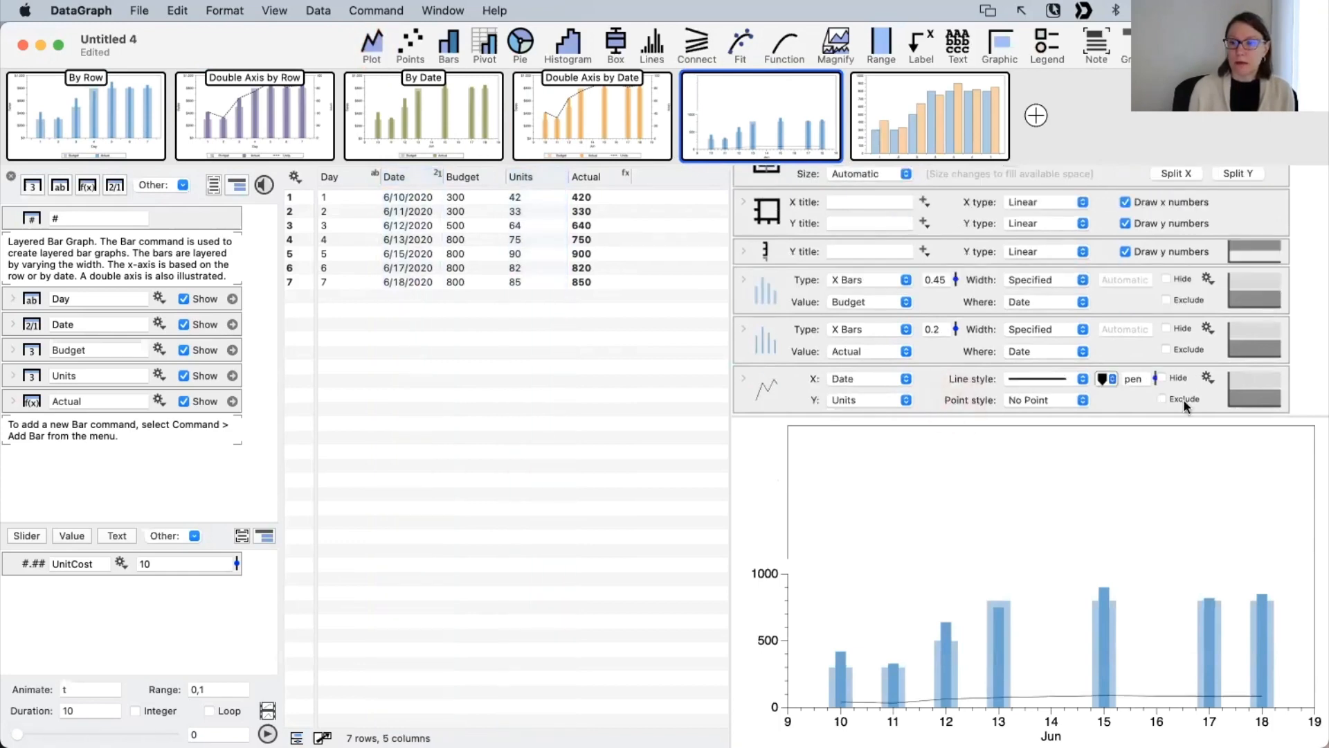
{"action": "left_click", "coordinate": [1243, 380]}
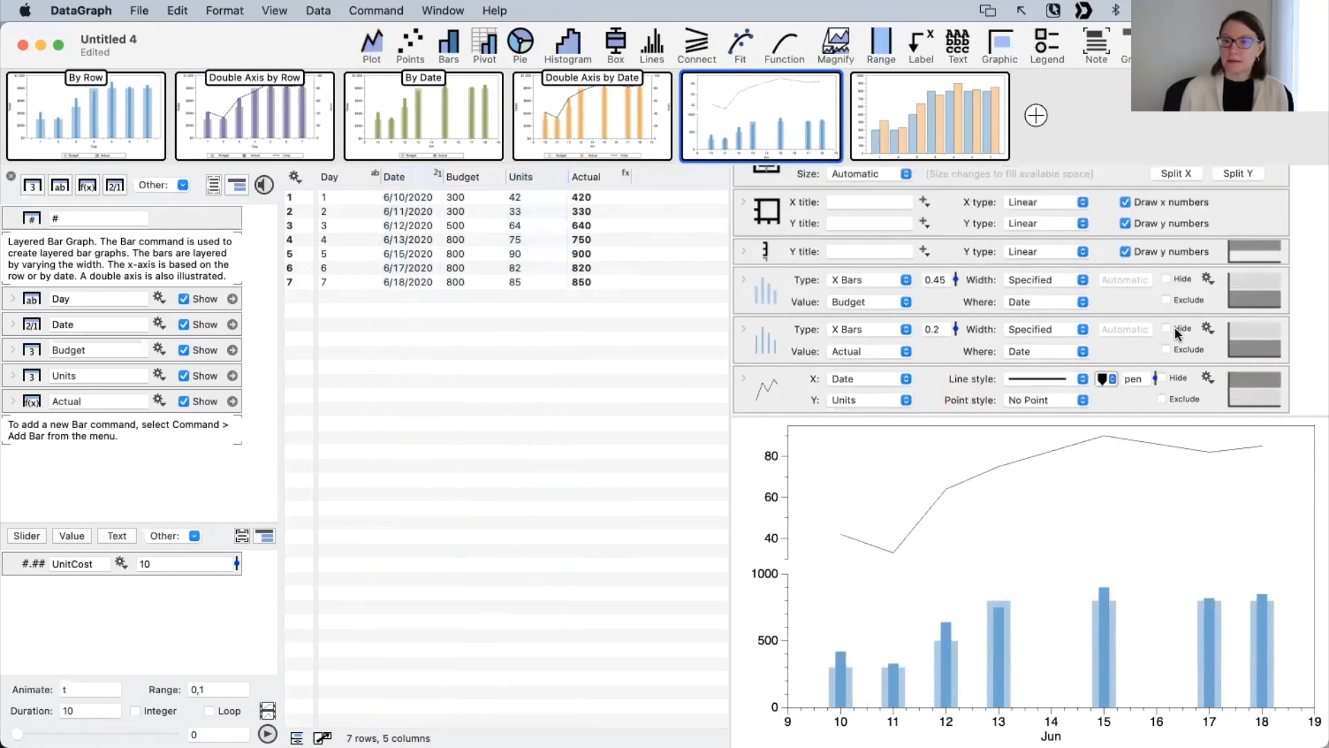
Step: Join the Y axes so the Units line overlays the bars, and set its line width to 2
{"action": "scroll", "coordinate": [1175, 220], "scroll_direction": "up", "scroll_amount": 3}
{"action": "left_click", "coordinate": [1213, 230]}
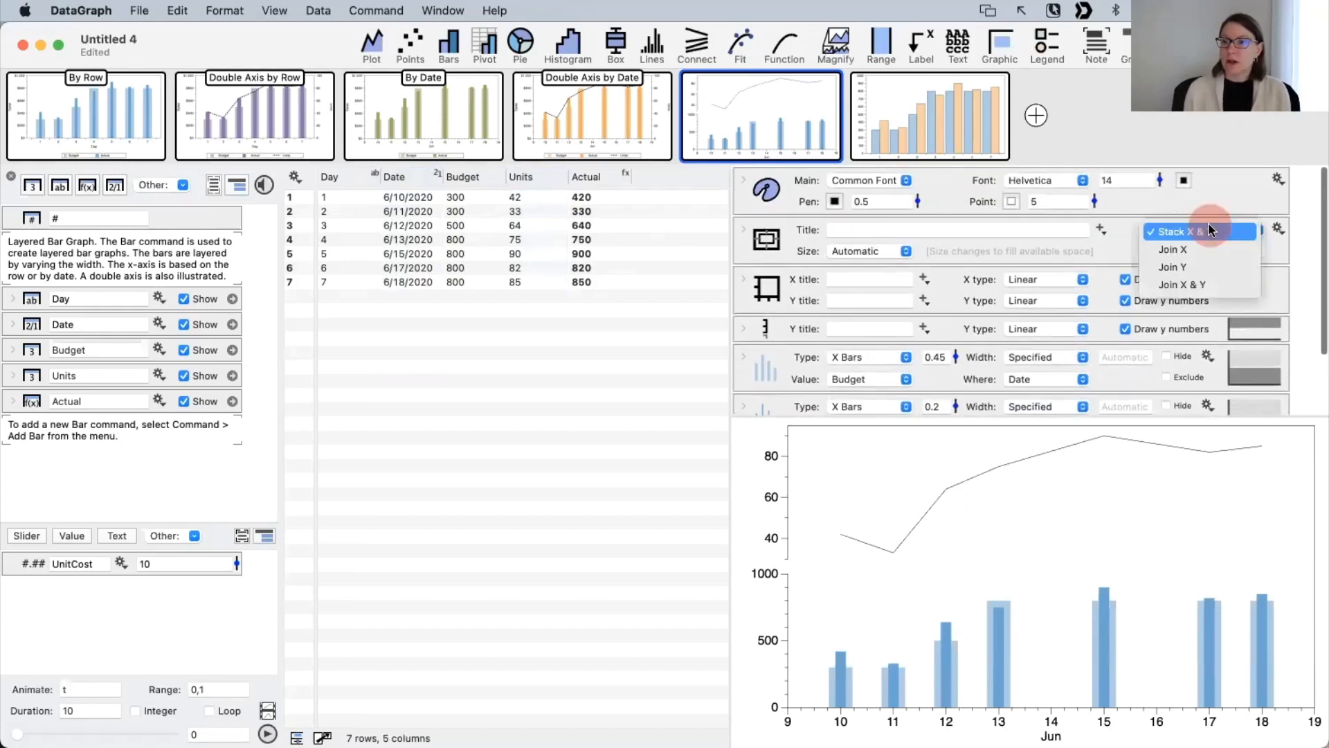
{"action": "left_click", "coordinate": [1203, 267]}
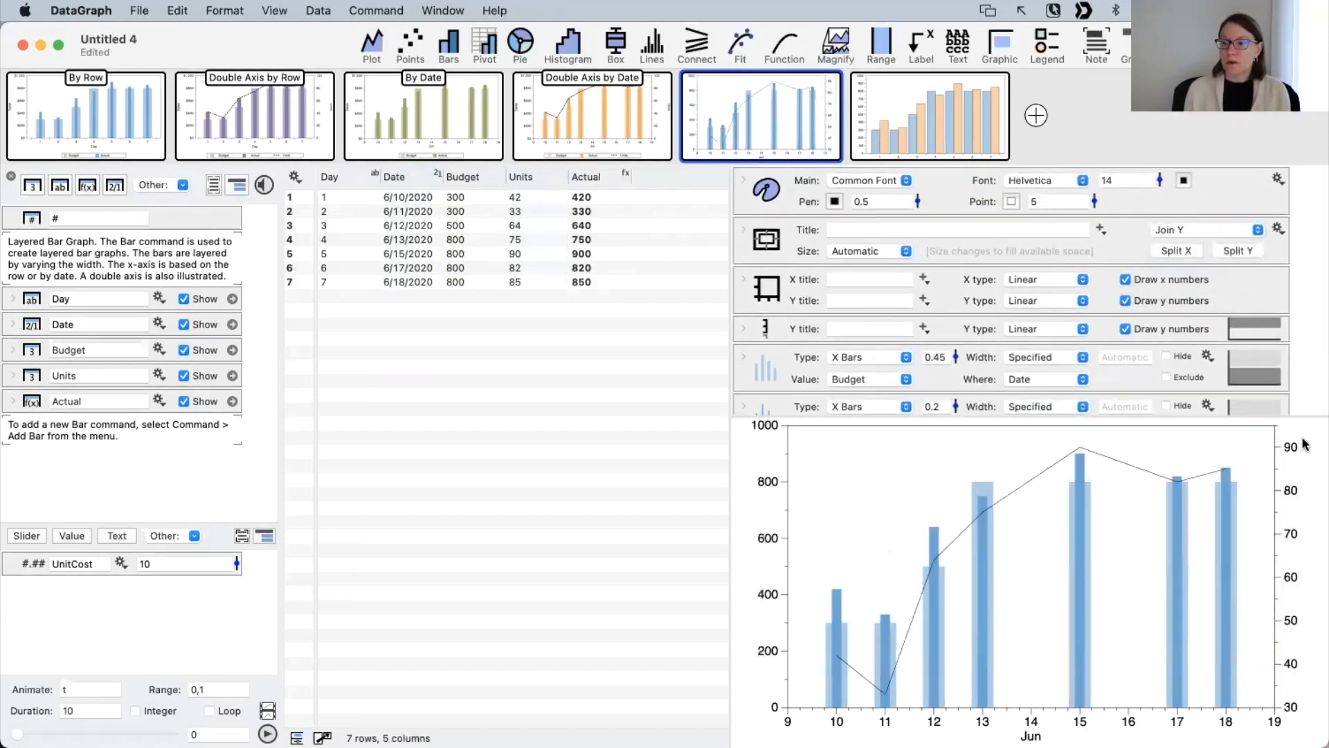
{"action": "scroll", "coordinate": [945, 319], "scroll_direction": "down", "scroll_amount": 3}
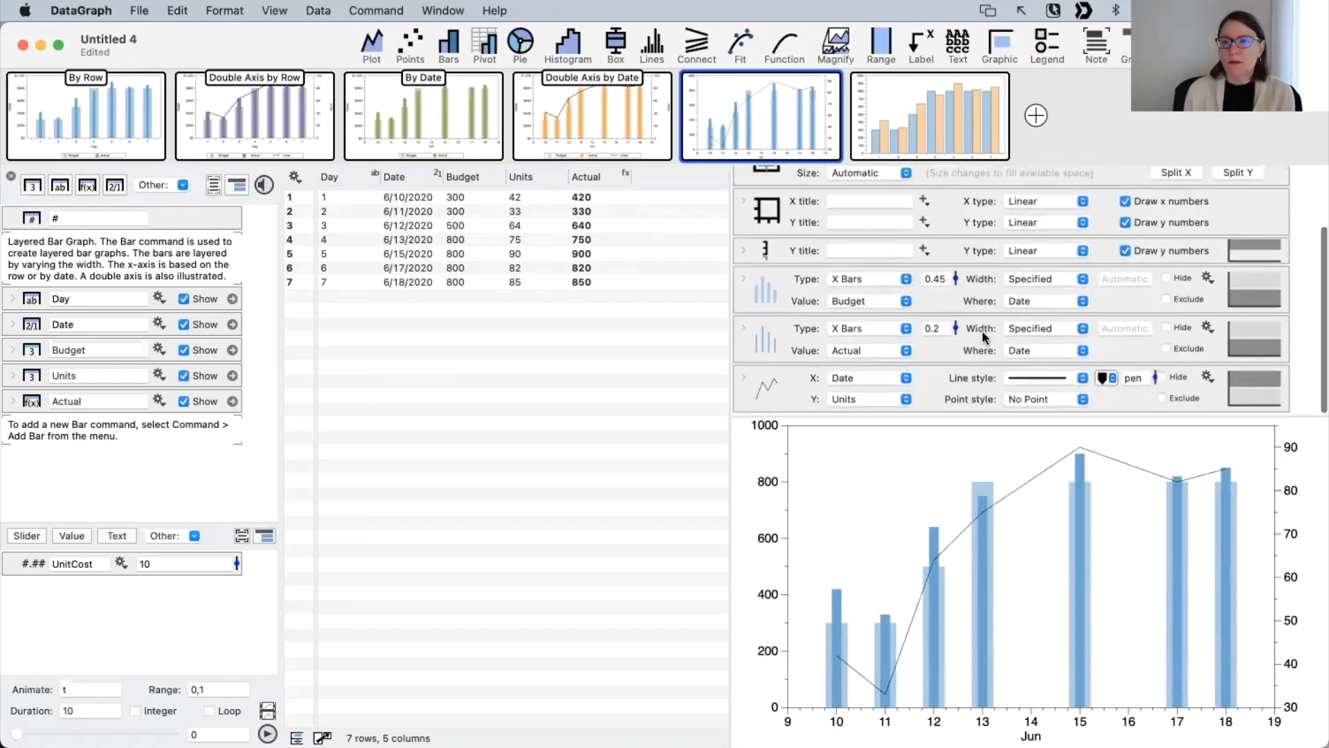
{"action": "left_click_drag", "start_coordinate": [1154, 378], "coordinate": [1155, 367]}
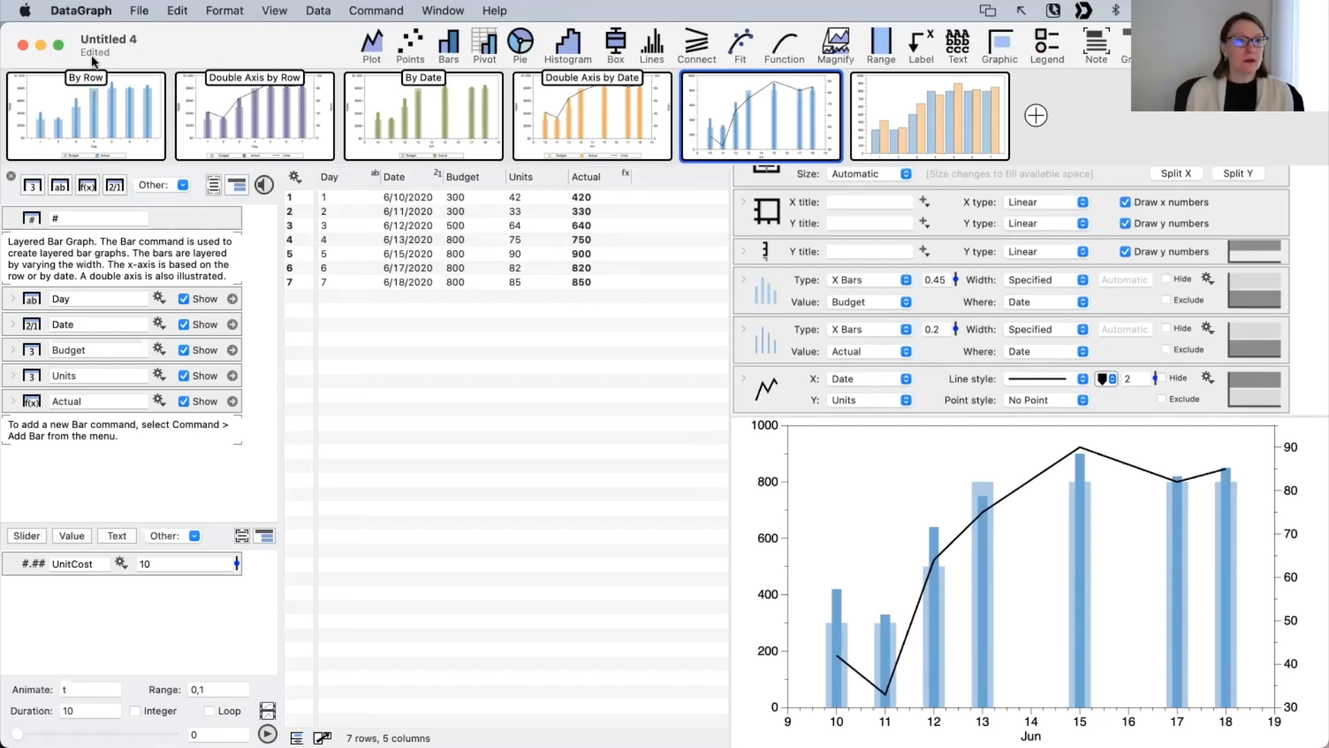
Step: Open the online example files, search for "win", and look through the listed examples for a wind rose
{"action": "left_click", "coordinate": [139, 10]}
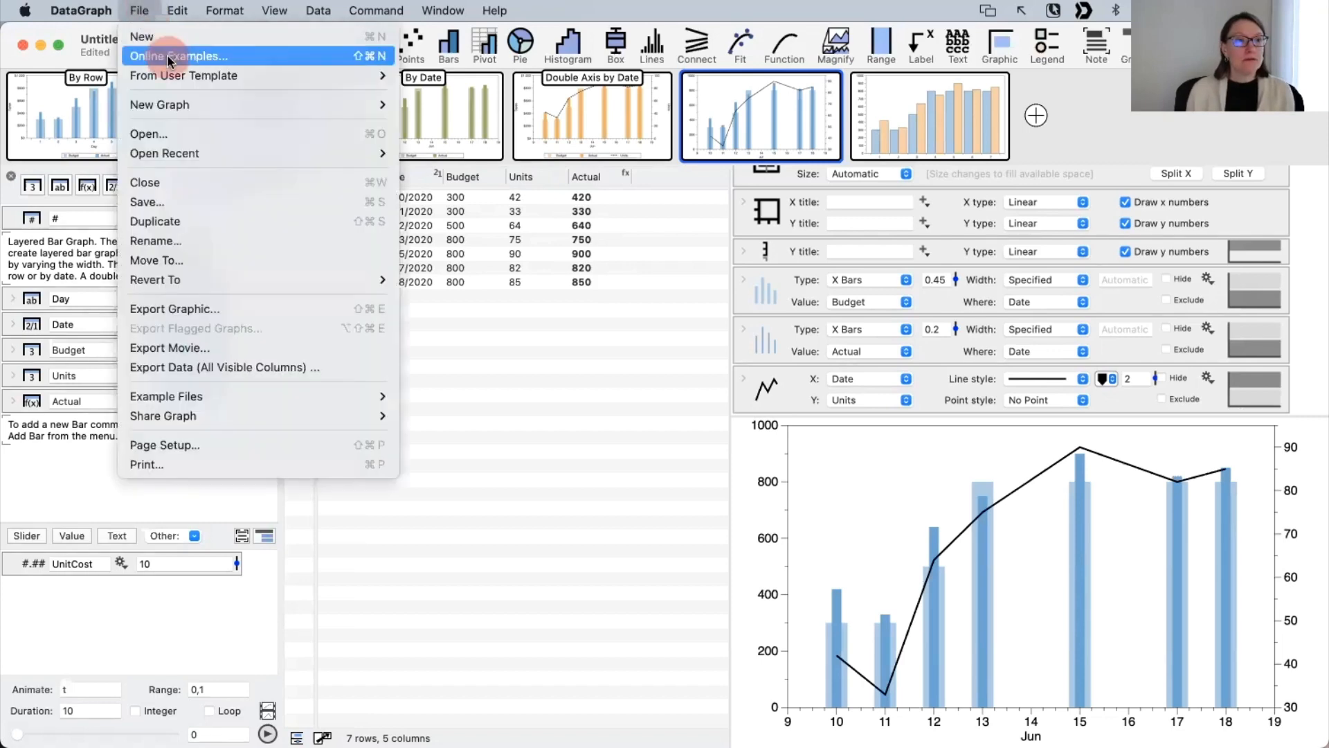
{"action": "left_click", "coordinate": [170, 57]}
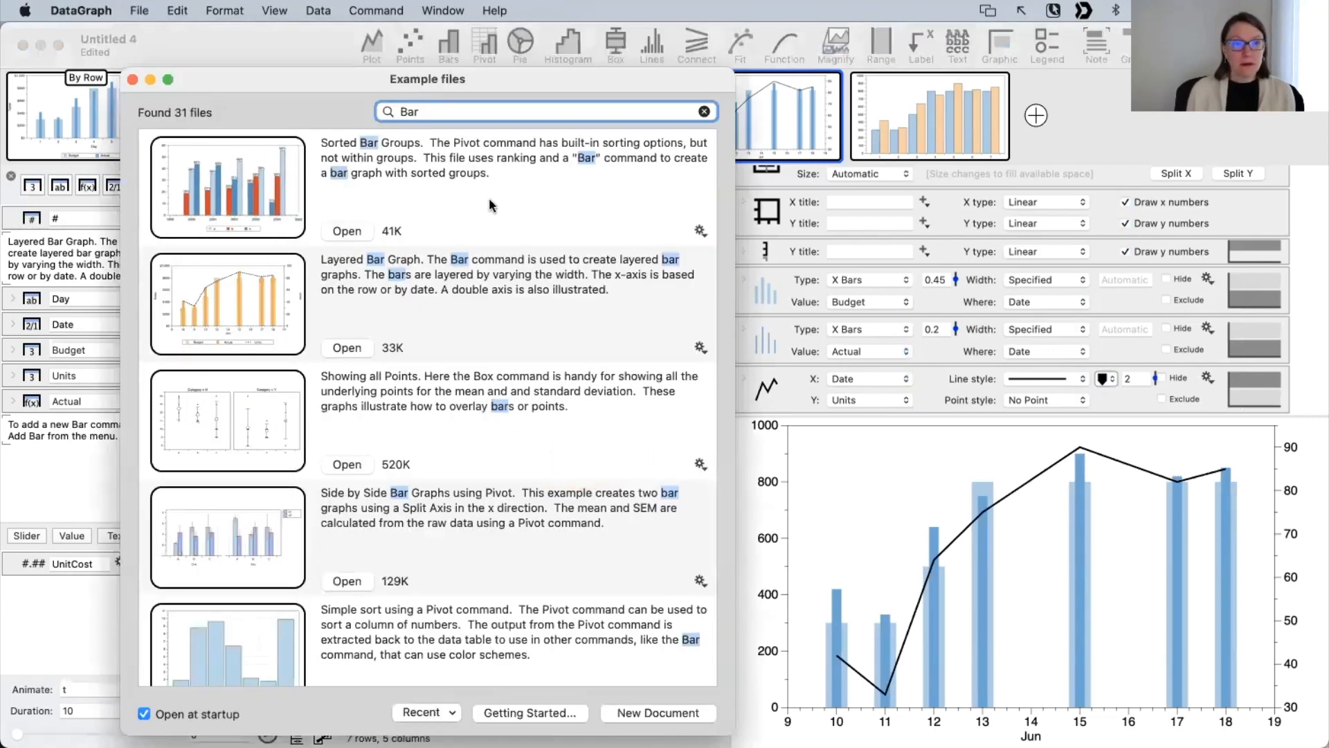
{"action": "left_click_drag", "start_coordinate": [433, 112], "coordinate": [353, 109]}
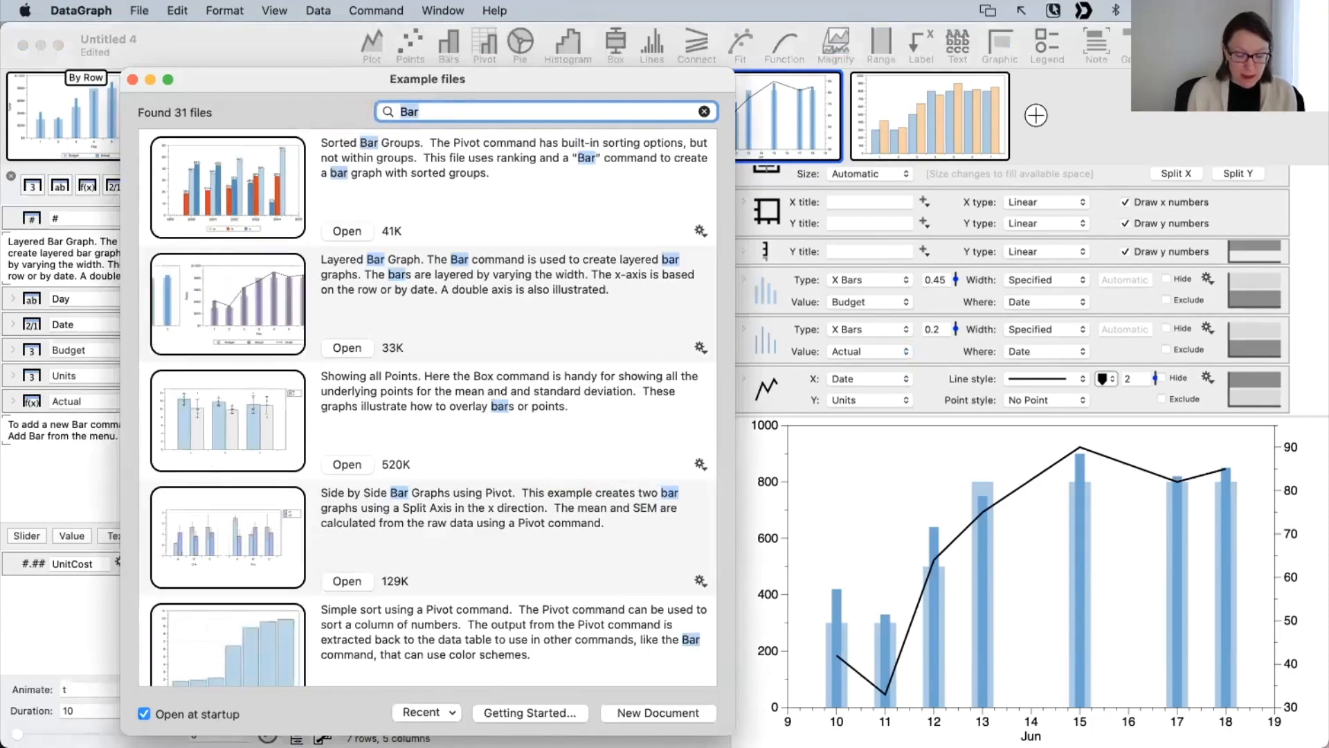
{"action": "type", "text": "win"}
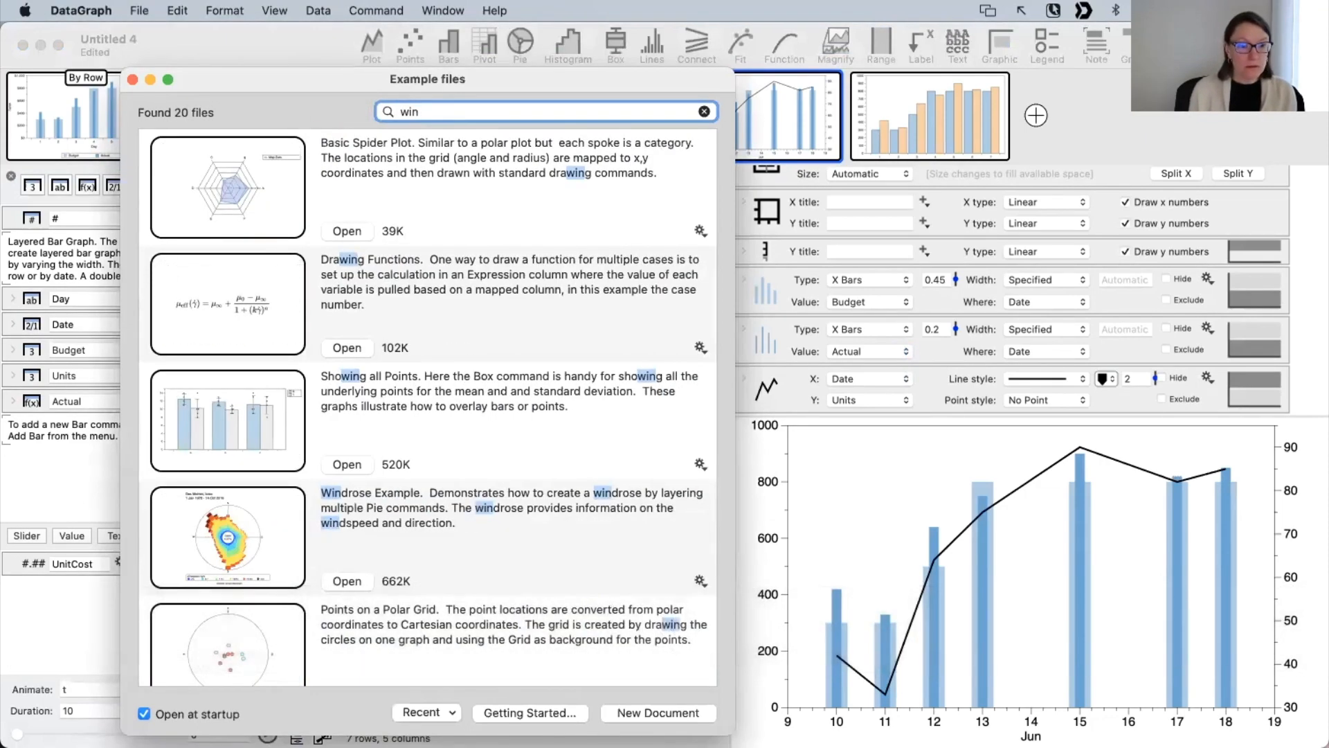
{"action": "scroll", "coordinate": [416, 470], "scroll_direction": "down", "scroll_amount": 5}
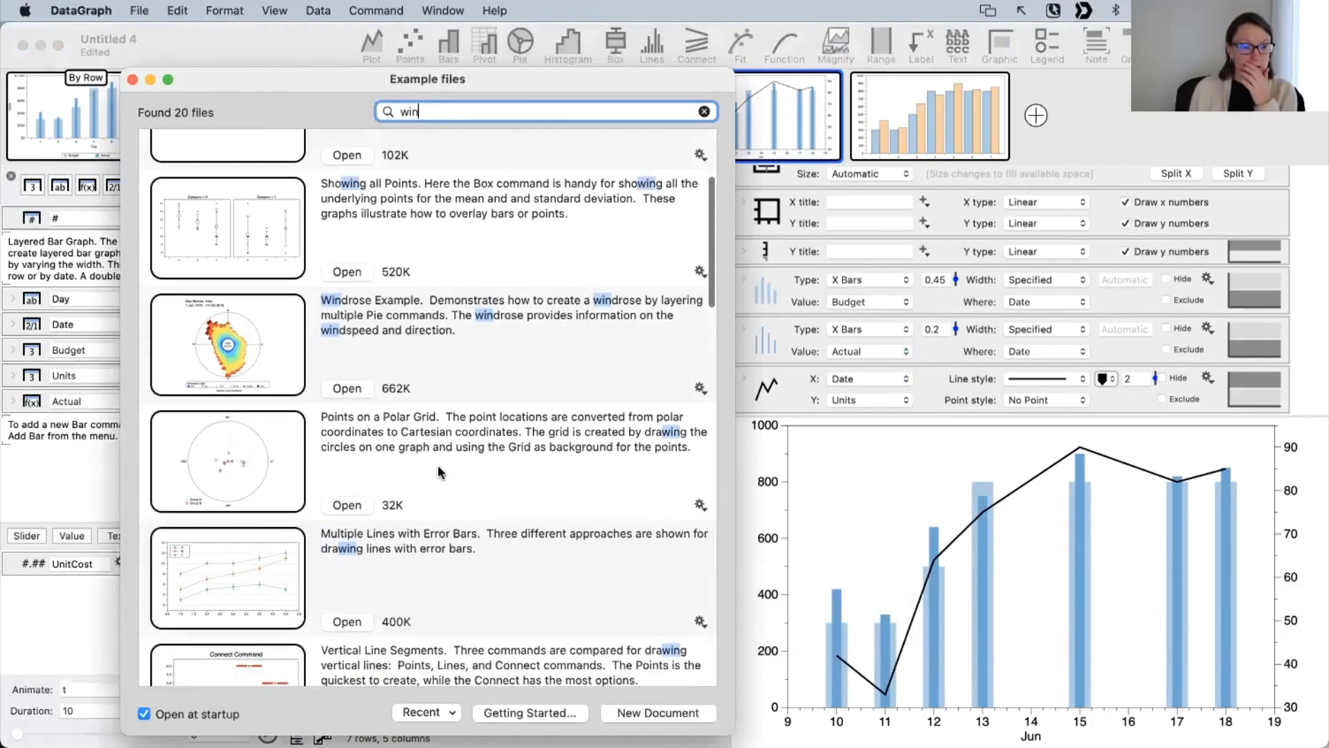
{"action": "scroll", "coordinate": [438, 473], "scroll_direction": "down", "scroll_amount": 2}
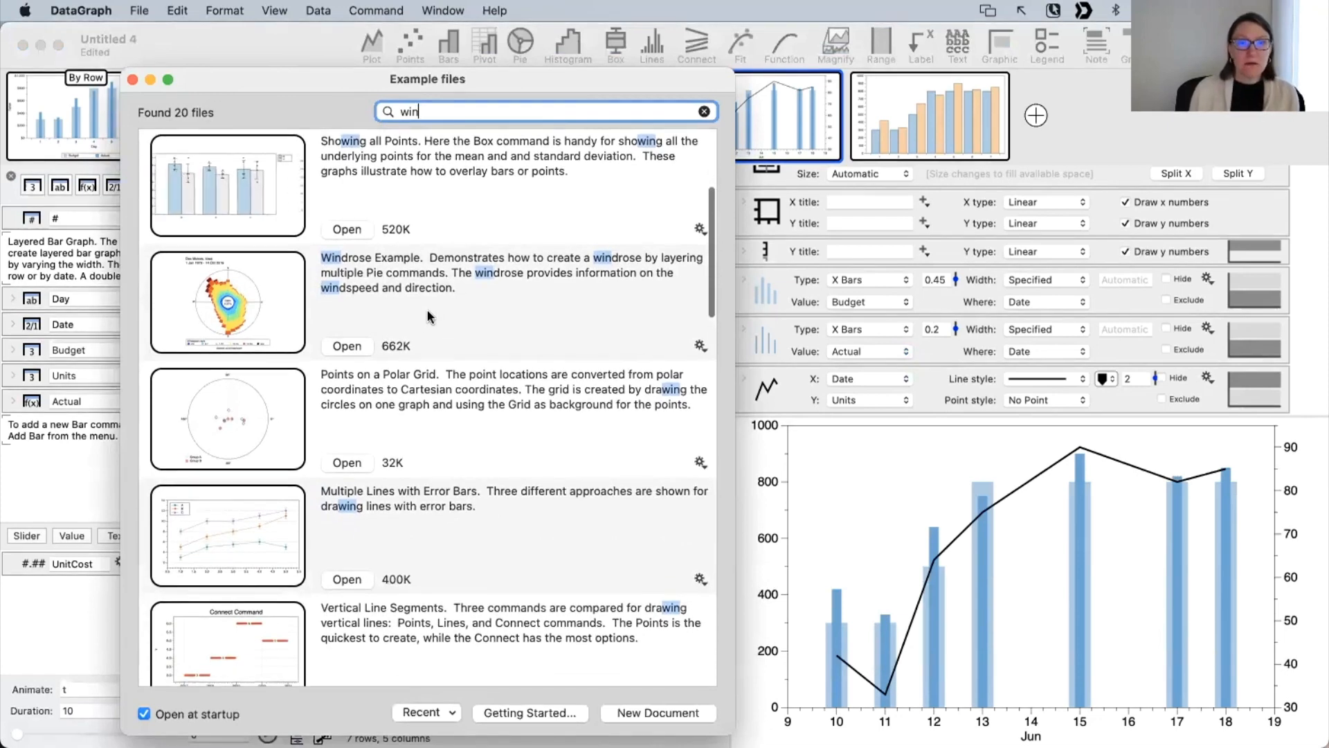
{"action": "scroll", "coordinate": [426, 309], "scroll_direction": "up", "scroll_amount": 3}
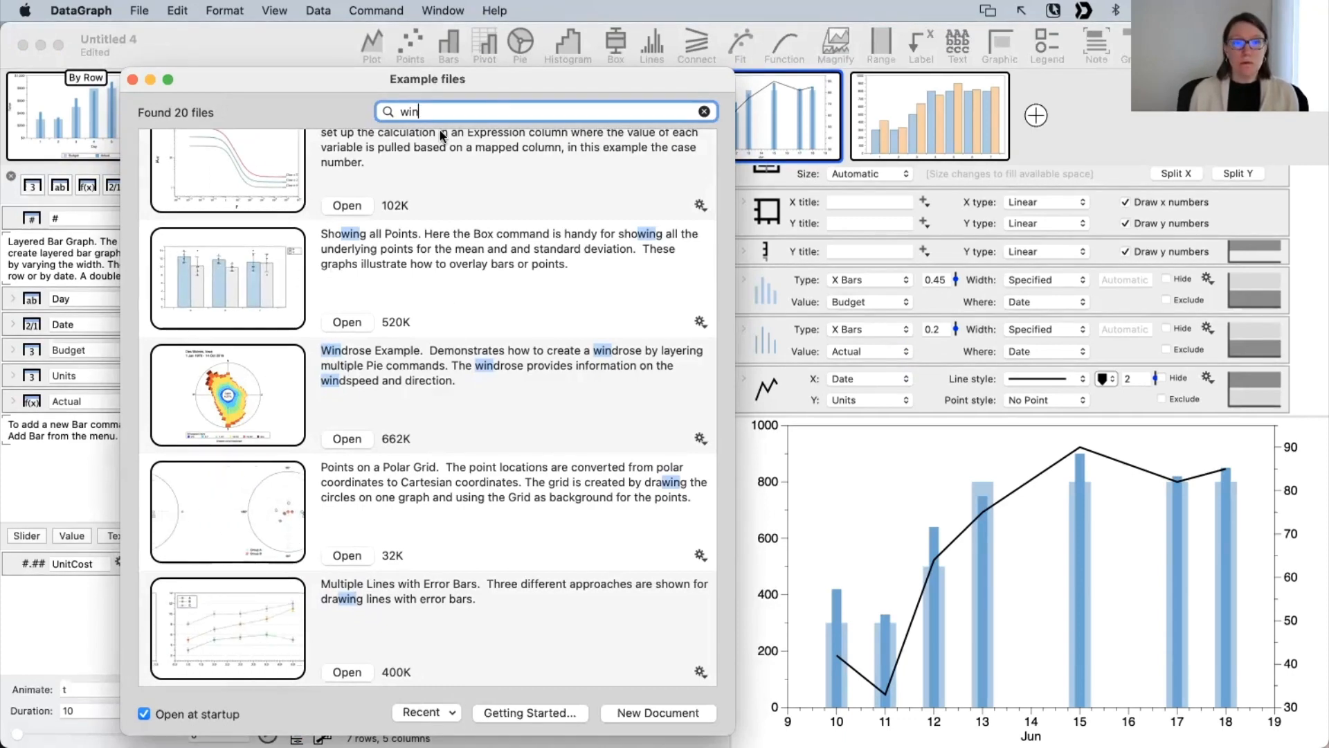
Step: Search the example files for "rose" and open the Windrose Example
{"action": "double_click", "coordinate": [408, 111]}
{"action": "type", "text": "rose"}
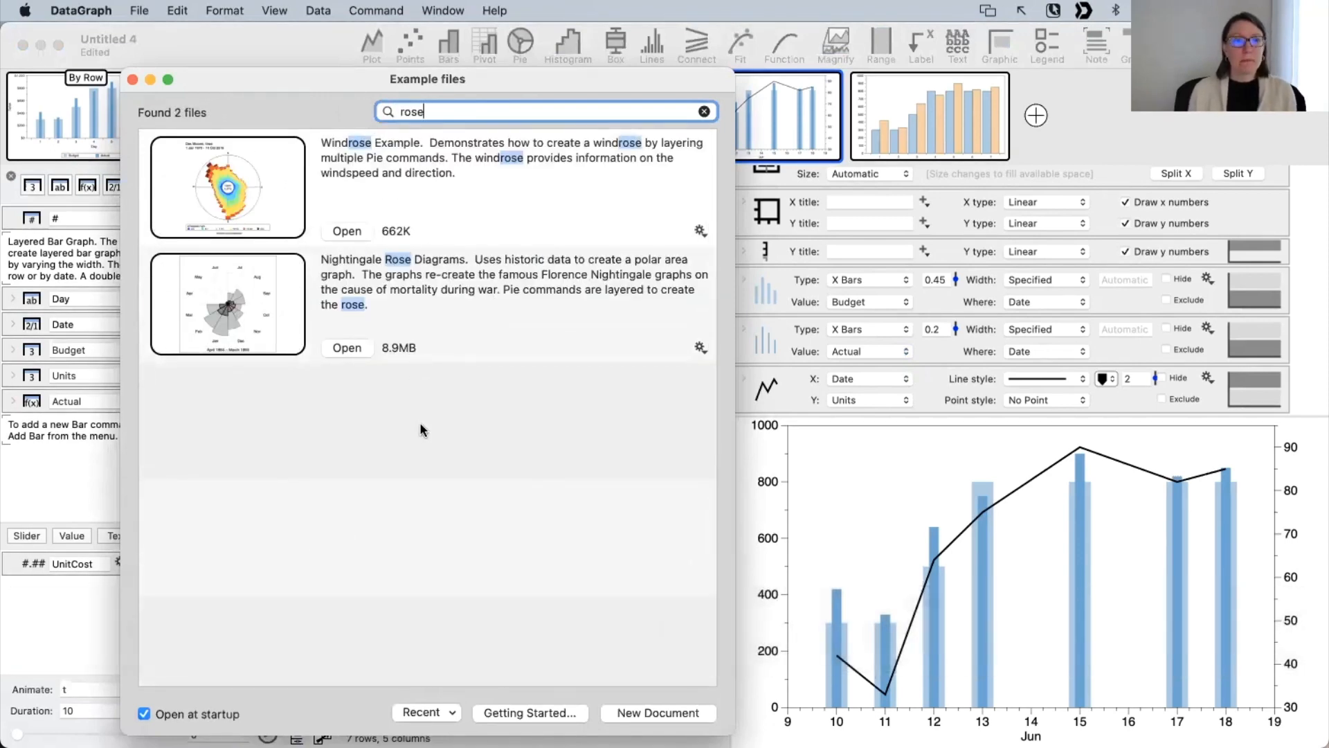
{"action": "left_click", "coordinate": [419, 422]}
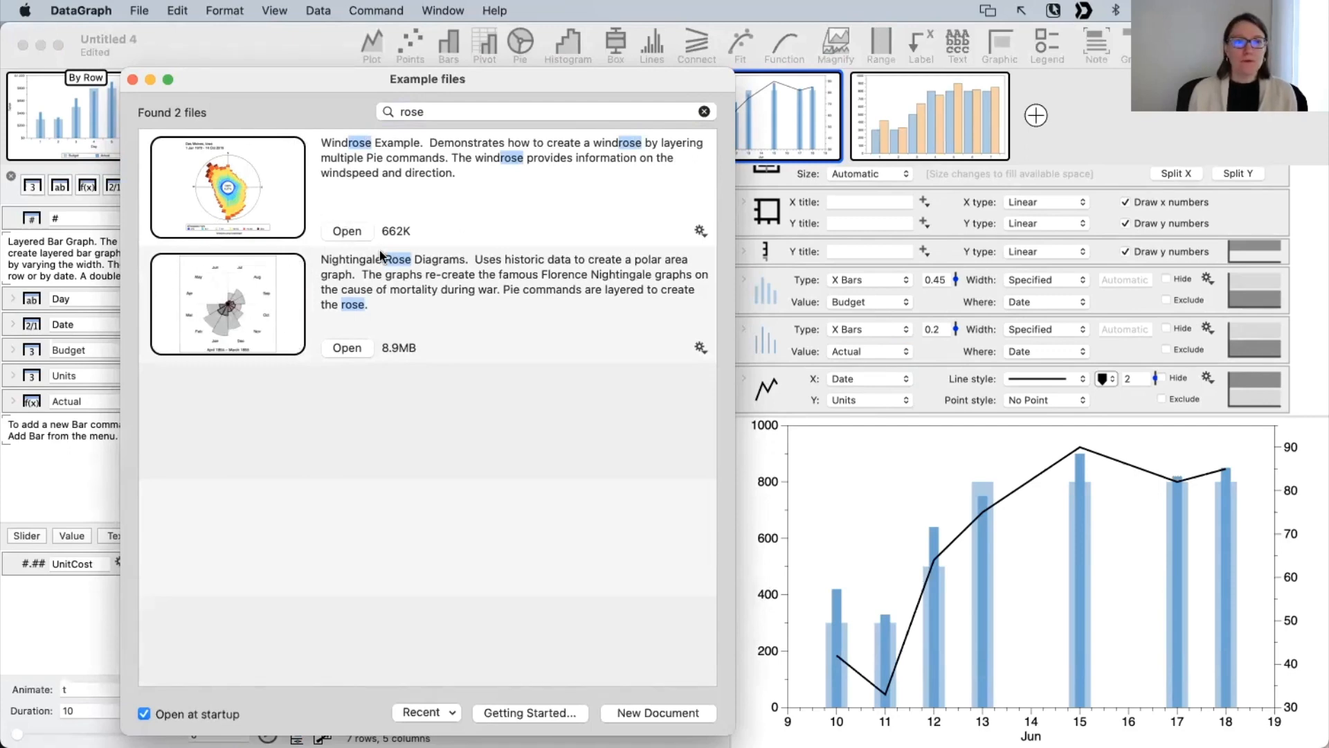
{"action": "left_click", "coordinate": [351, 230]}
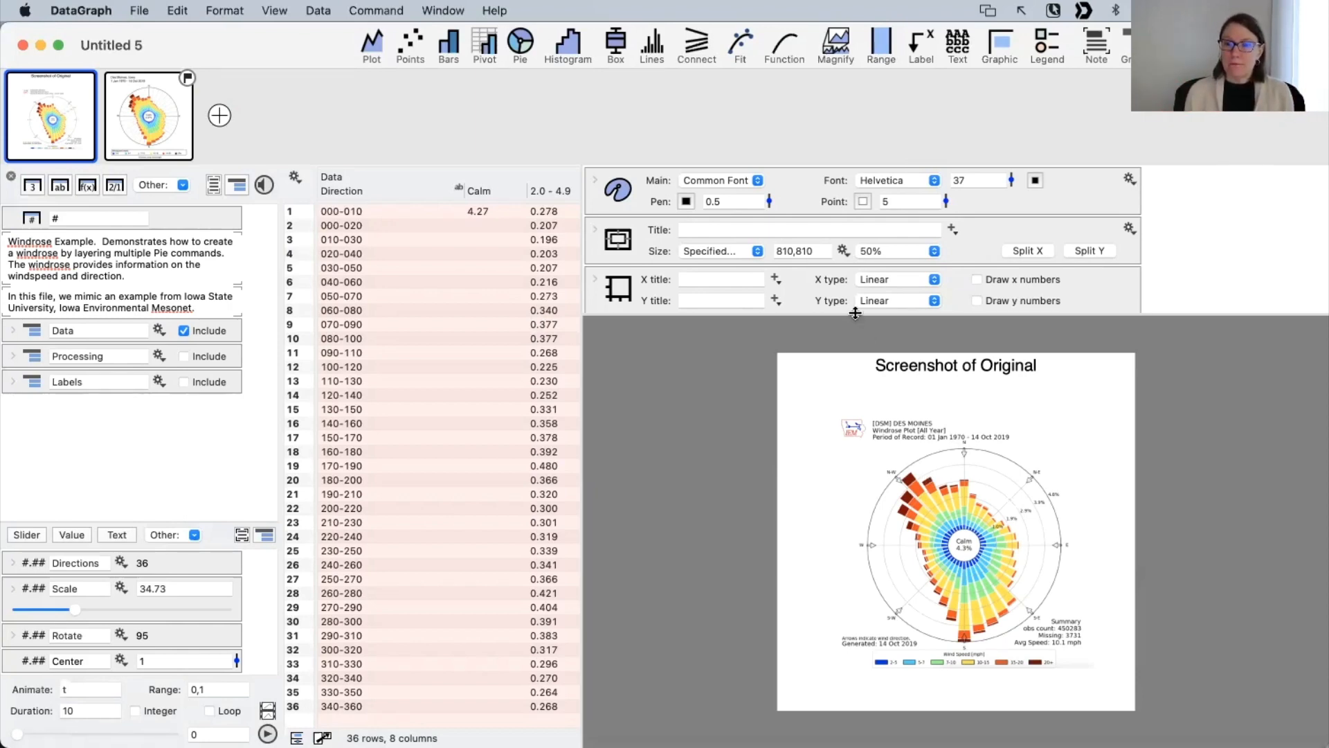
Step: Examine the original screenshot graph and the recreated Des Moines wind rose along with their command lists
{"action": "left_click_drag", "start_coordinate": [856, 313], "coordinate": [849, 125]}
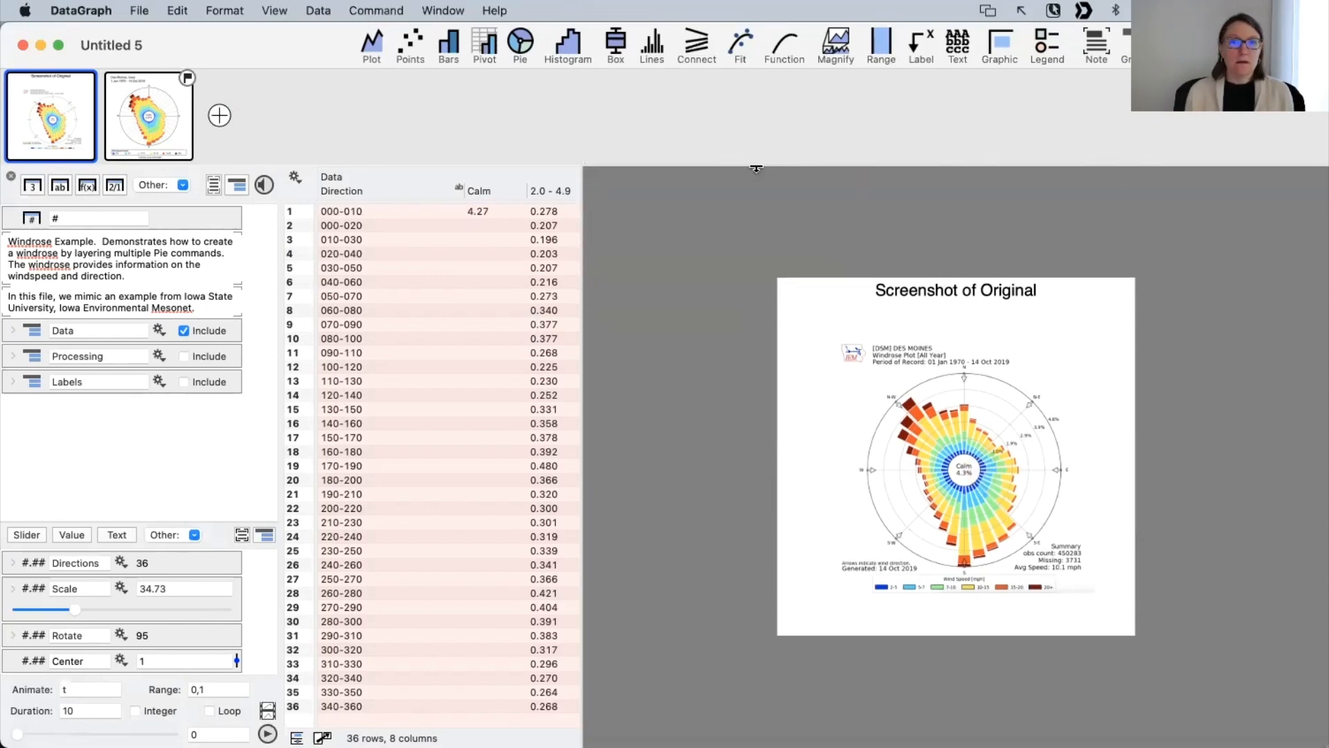
{"action": "left_click_drag", "start_coordinate": [756, 168], "coordinate": [777, 309]}
{"action": "scroll", "coordinate": [747, 199], "scroll_direction": "down", "scroll_amount": 3}
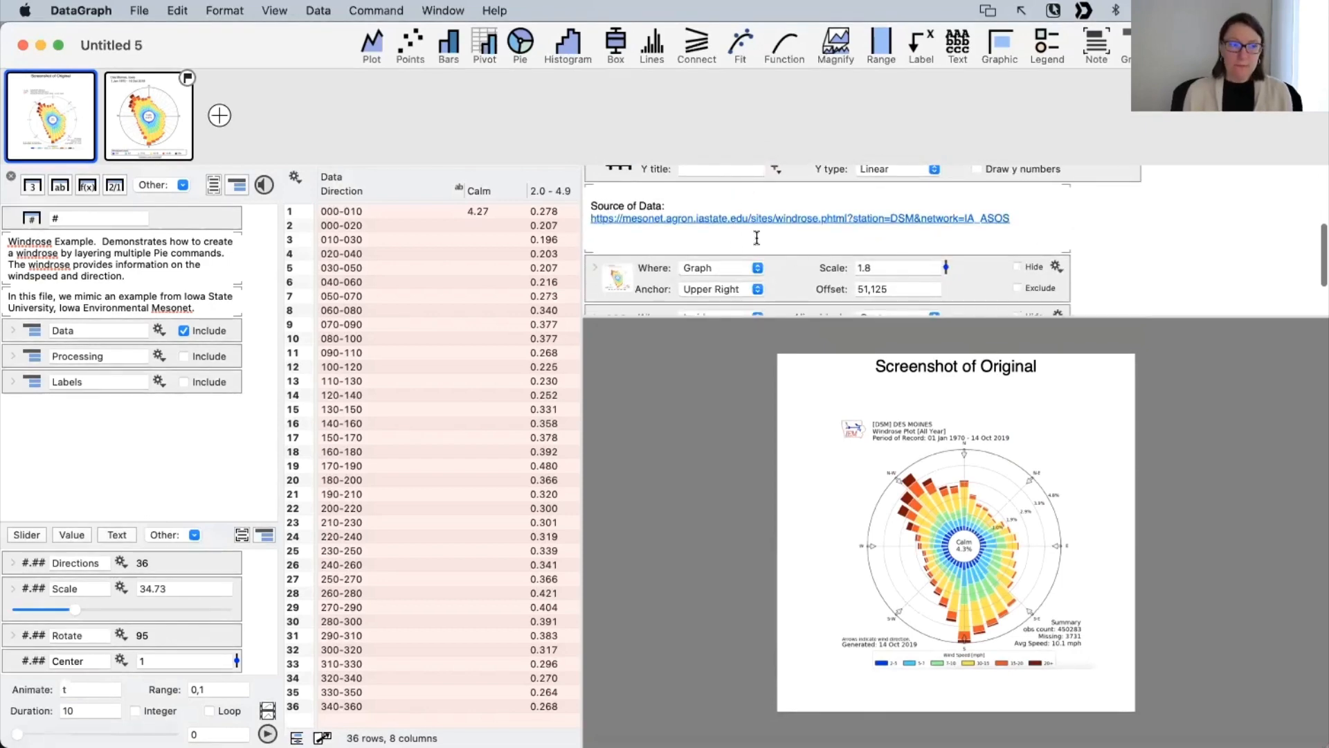
{"action": "left_click", "coordinate": [167, 121]}
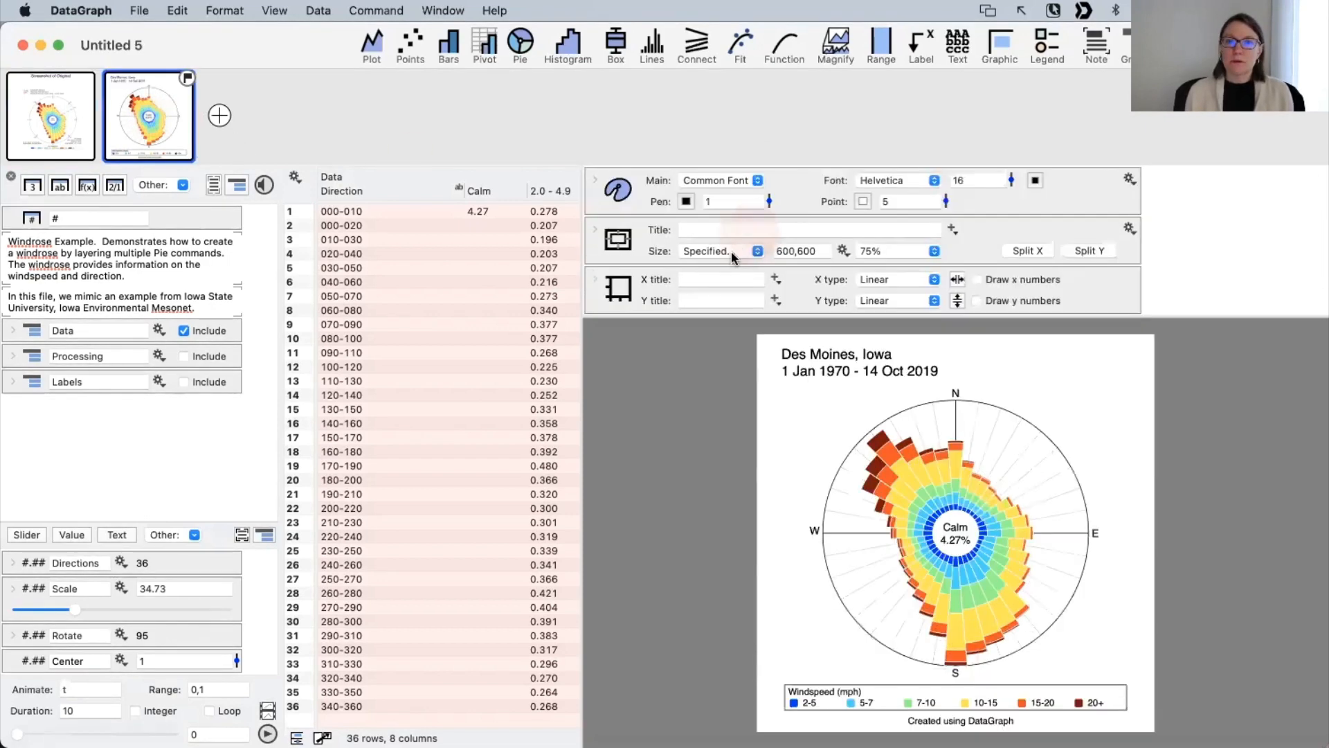
{"action": "scroll", "coordinate": [733, 253], "scroll_direction": "down", "scroll_amount": 5}
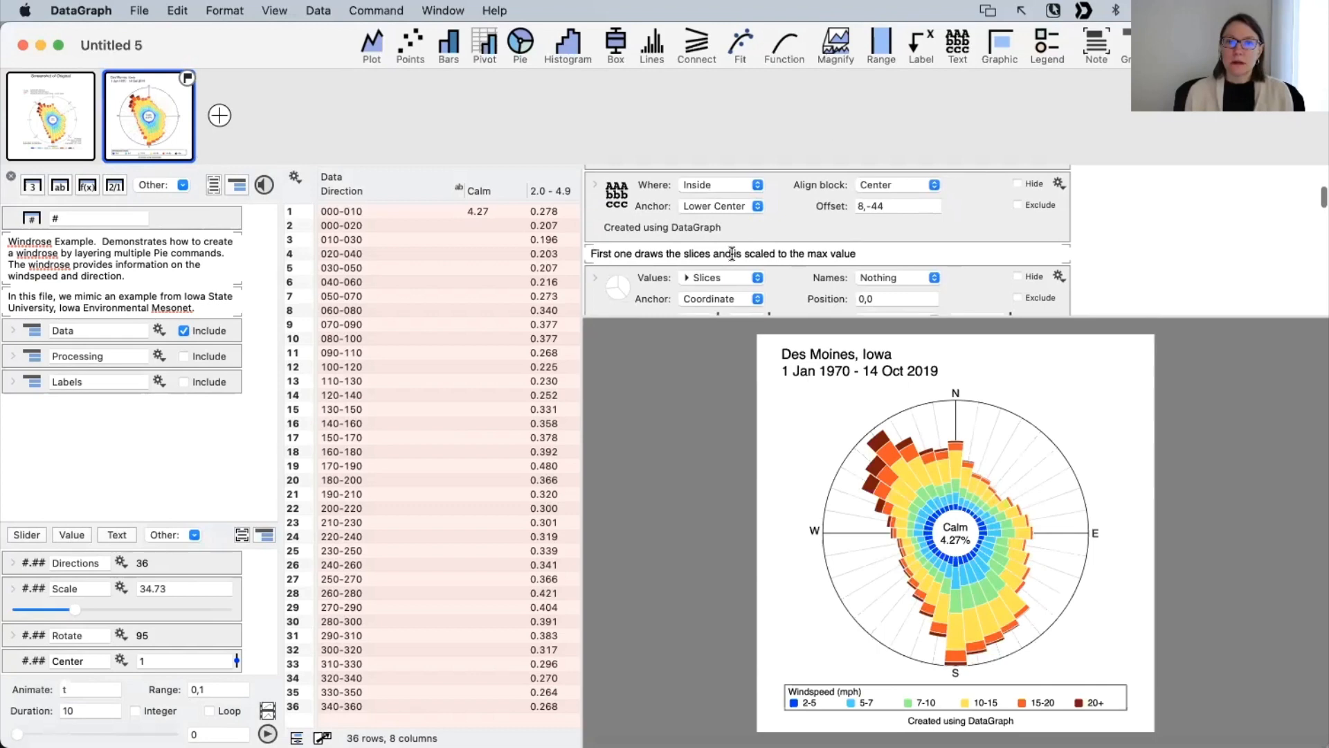
Step: Return to the original screenshot graph and open its mesonet.agron.iastate.edu data source link in Safari
{"action": "left_click", "coordinate": [52, 114]}
{"action": "scroll", "coordinate": [921, 242], "scroll_direction": "down", "scroll_amount": 3}
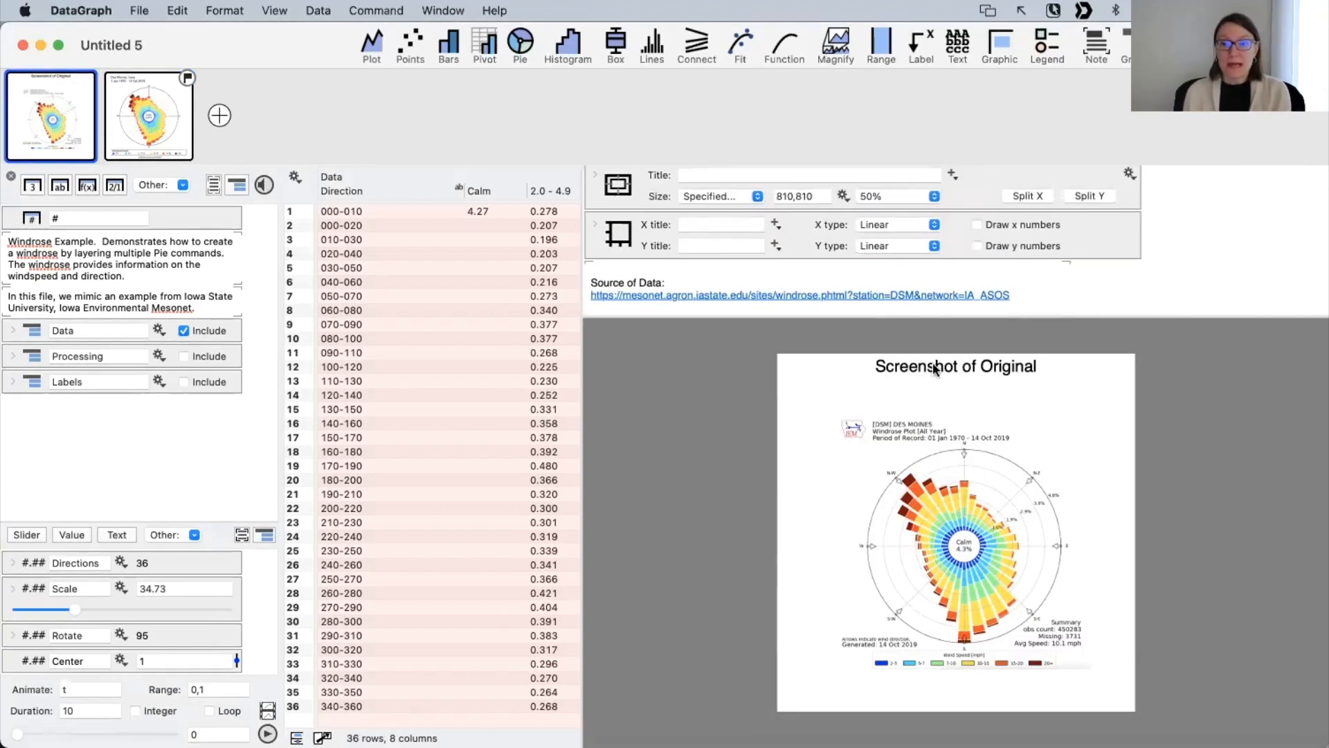
{"action": "mouse_move", "coordinate": [824, 369]}
{"action": "left_mouse_down"}
{"action": "mouse_move", "coordinate": [1077, 362]}
{"action": "mouse_move", "coordinate": [840, 442]}
{"action": "mouse_move", "coordinate": [844, 429]}
{"action": "left_mouse_up"}
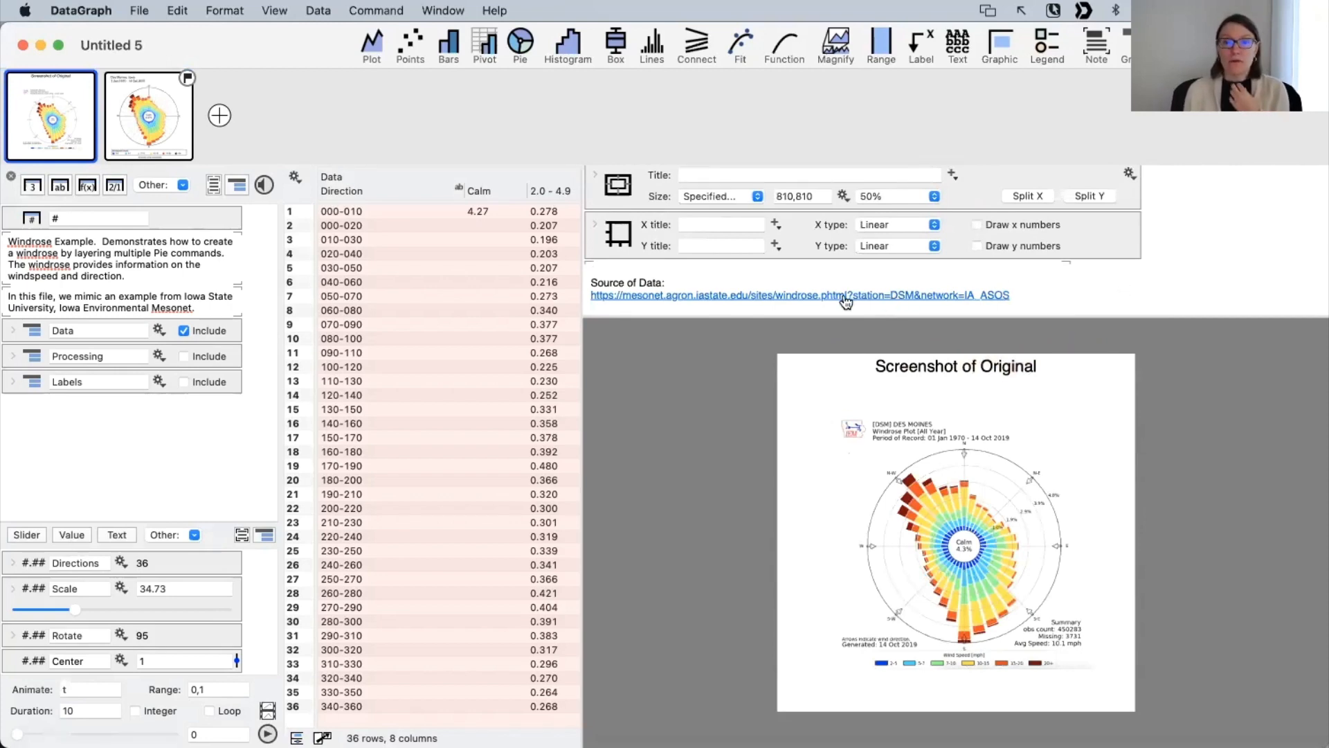
{"action": "left_click", "coordinate": [645, 297]}
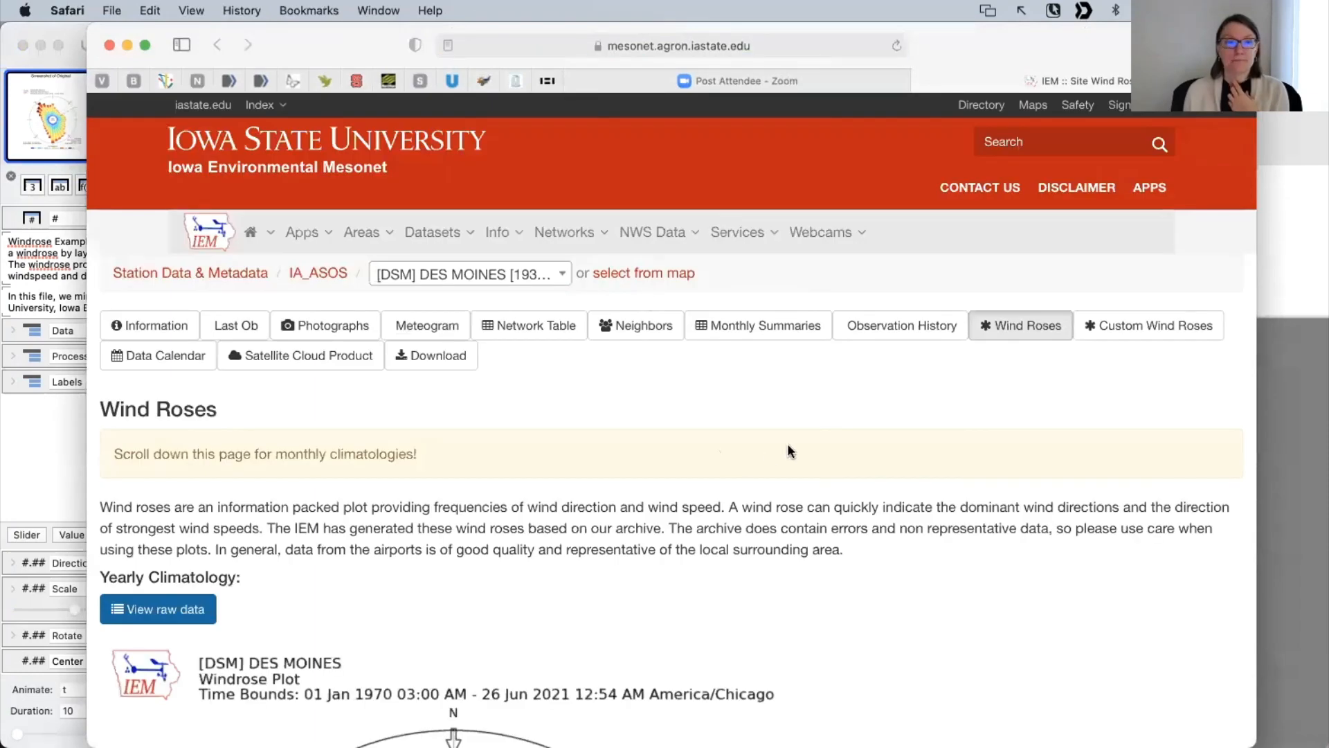
Step: Examine the yearly climatology wind rose for Des Moines on the Wind Roses page
{"action": "scroll", "coordinate": [789, 450], "scroll_direction": "down", "scroll_amount": 1}
{"action": "scroll", "coordinate": [796, 459], "scroll_direction": "down", "scroll_amount": 5}
{"action": "scroll", "coordinate": [979, 546], "scroll_direction": "down", "scroll_amount": 3}
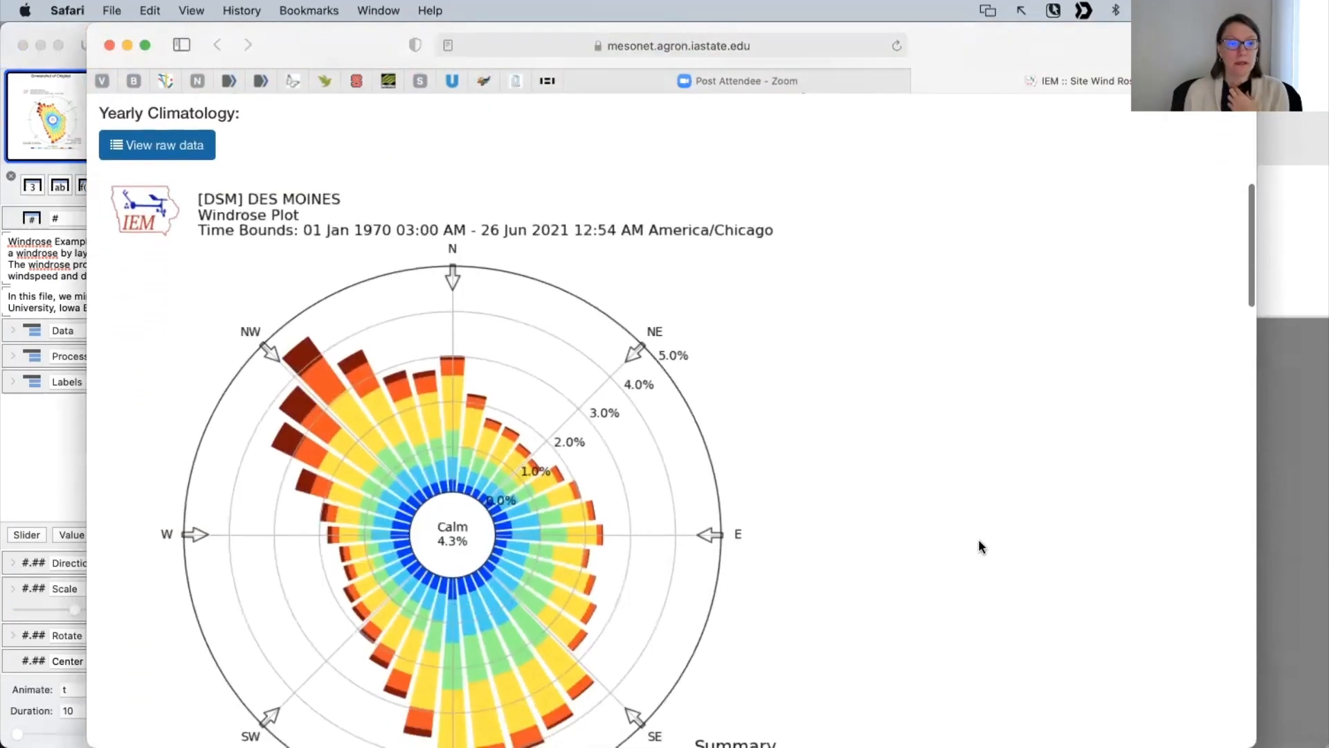
{"action": "scroll", "coordinate": [859, 601], "scroll_direction": "down", "scroll_amount": 3}
{"action": "scroll", "coordinate": [859, 601], "scroll_direction": "up", "scroll_amount": 2}
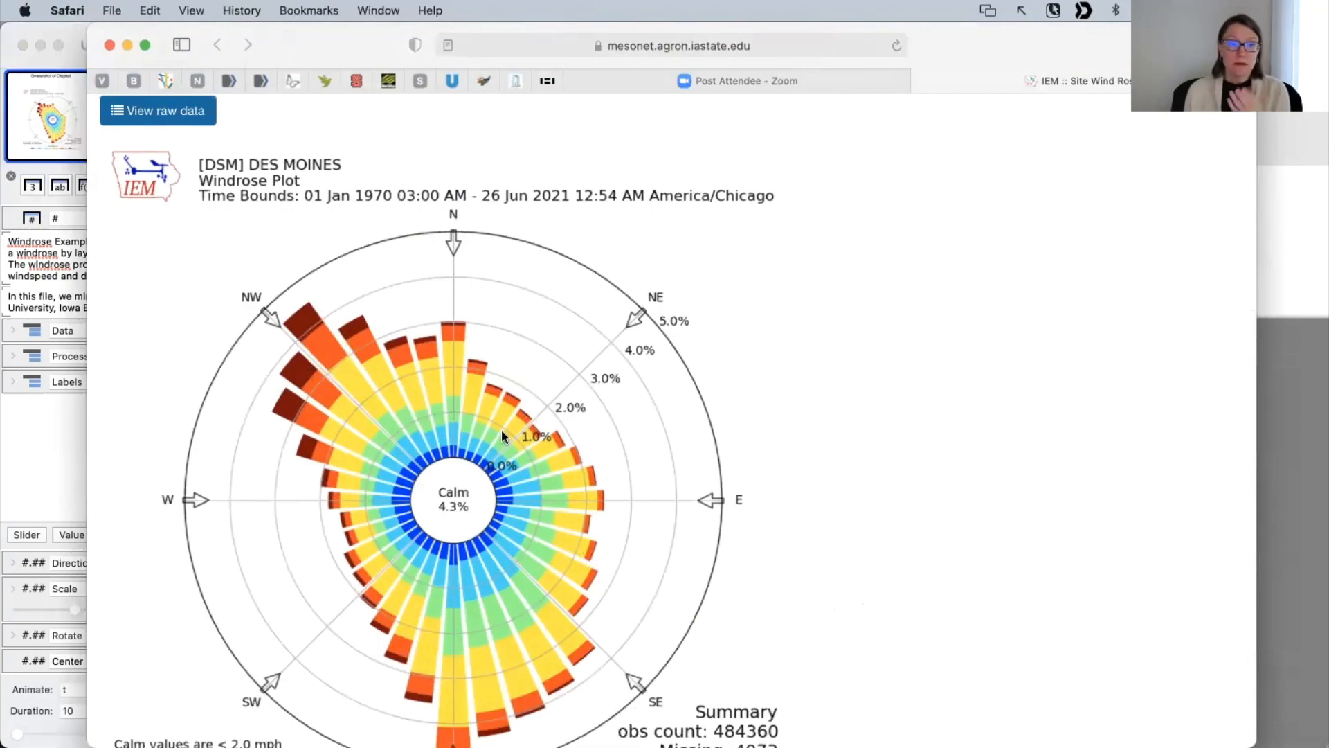
{"action": "key", "text": "super+shift+backslash"}
{"action": "left_click", "coordinate": [266, 639]}
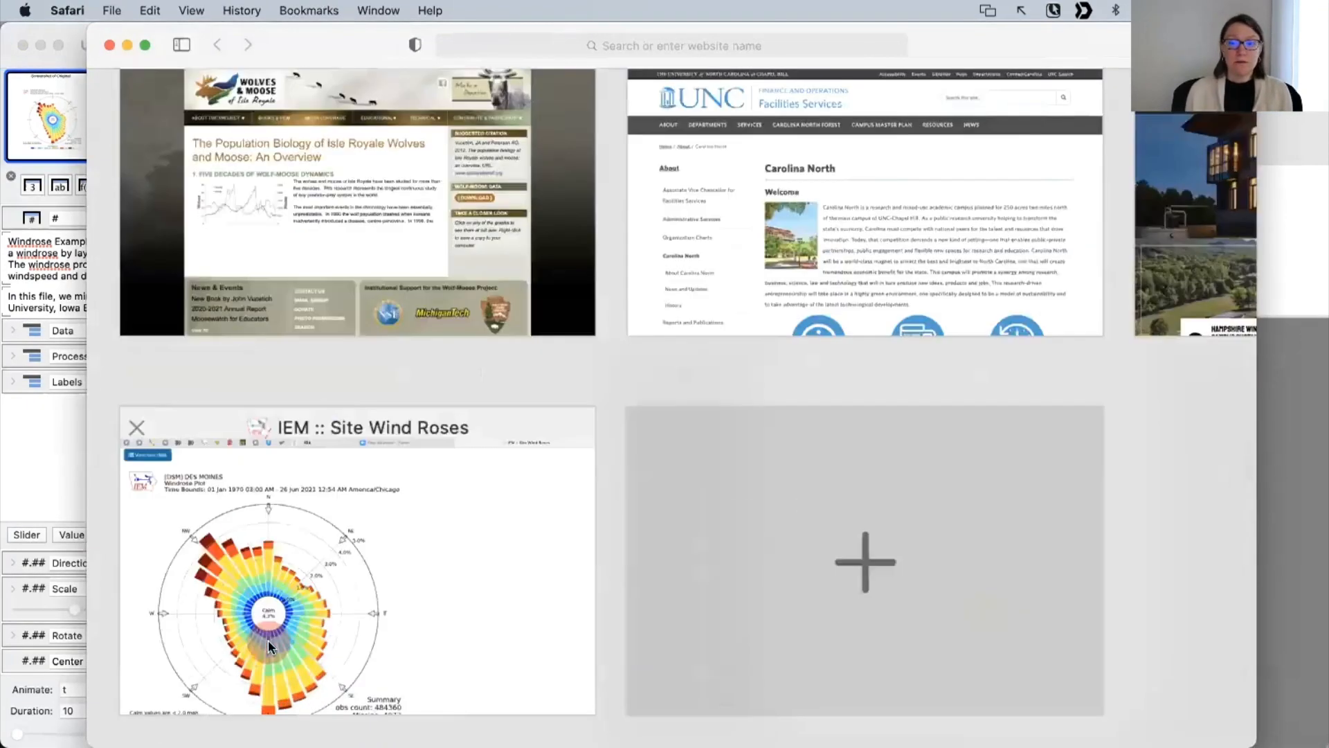
{"action": "scroll", "coordinate": [665, 550], "scroll_direction": "down", "scroll_amount": 1}
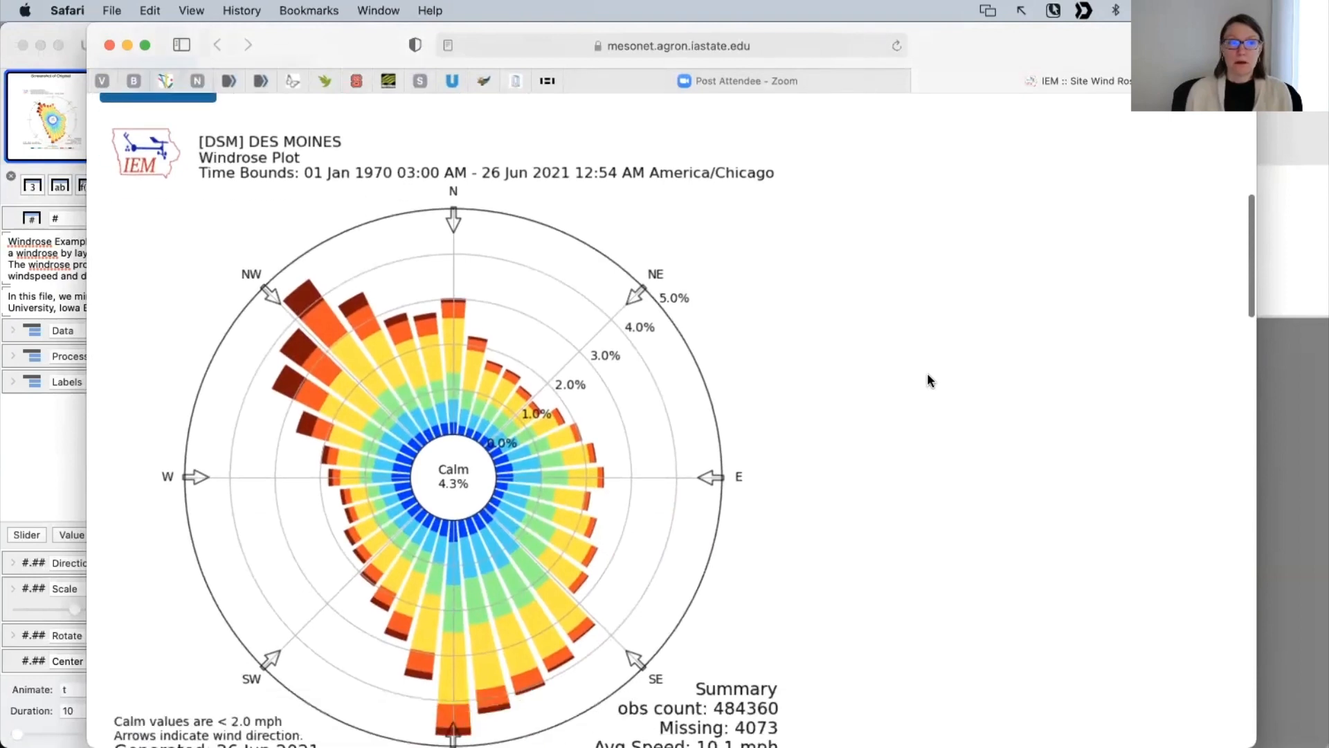
Step: Bring the whole Des Moines wind rose plot into view and capture a screenshot of it to the clipboard
{"action": "scroll", "coordinate": [928, 375], "scroll_direction": "down", "scroll_amount": 1}
{"action": "left_click_drag", "start_coordinate": [992, 39], "coordinate": [1055, 44]}
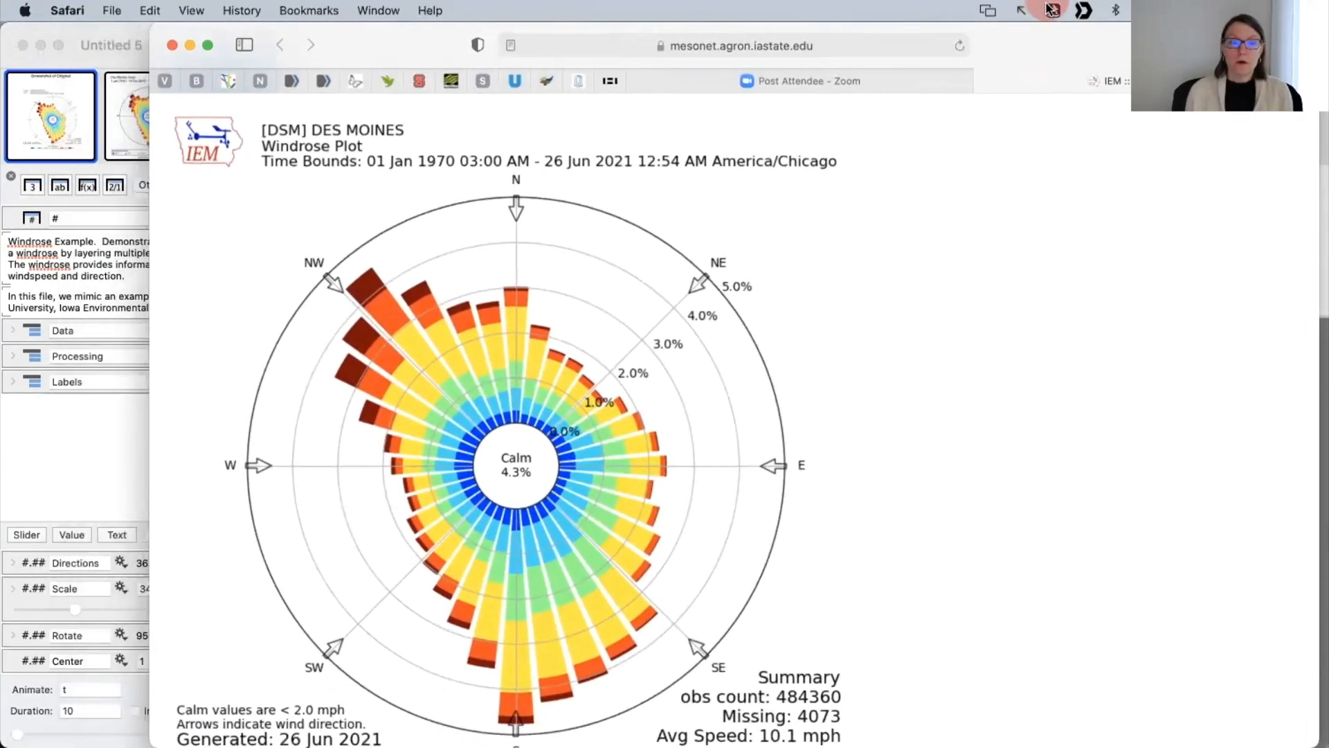
{"action": "scroll", "coordinate": [915, 336], "scroll_direction": "down", "scroll_amount": 1}
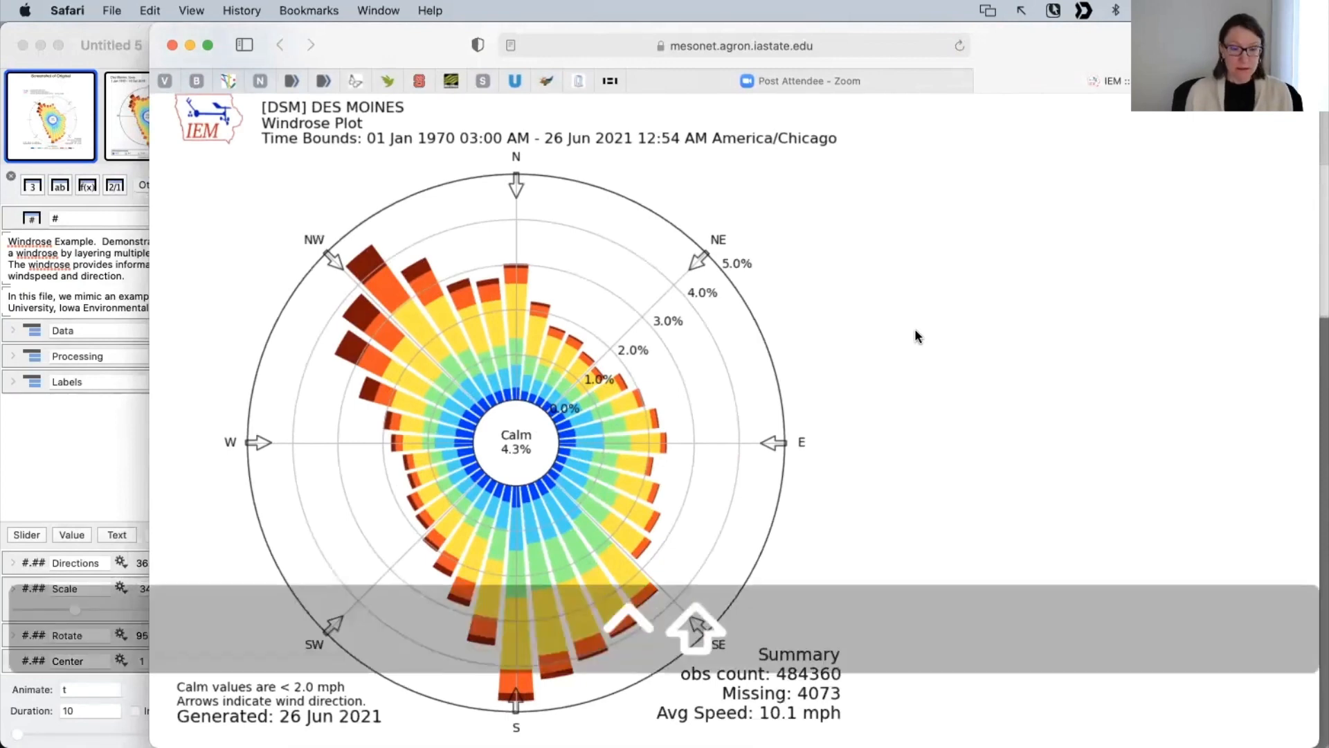
{"action": "key", "text": "ctrl+shift+super+4"}
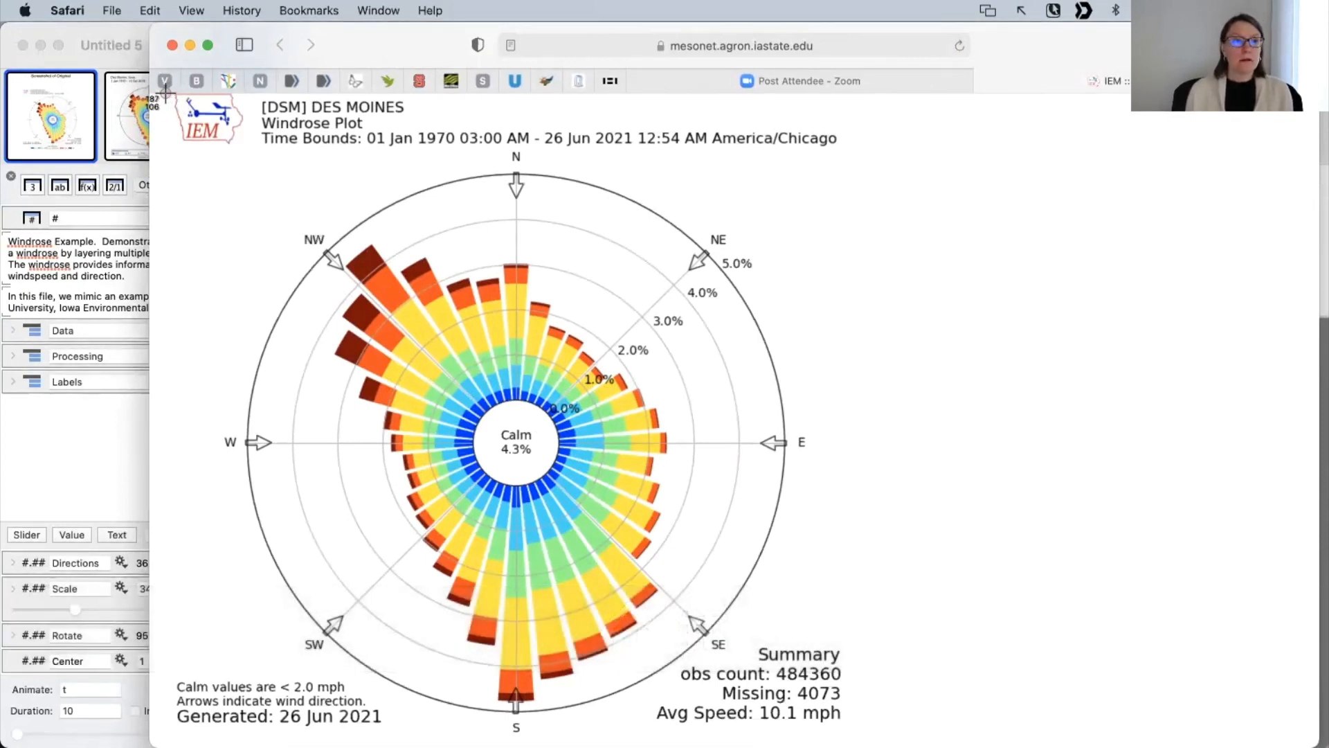
{"action": "left_click_drag", "start_coordinate": [165, 92], "coordinate": [890, 732]}
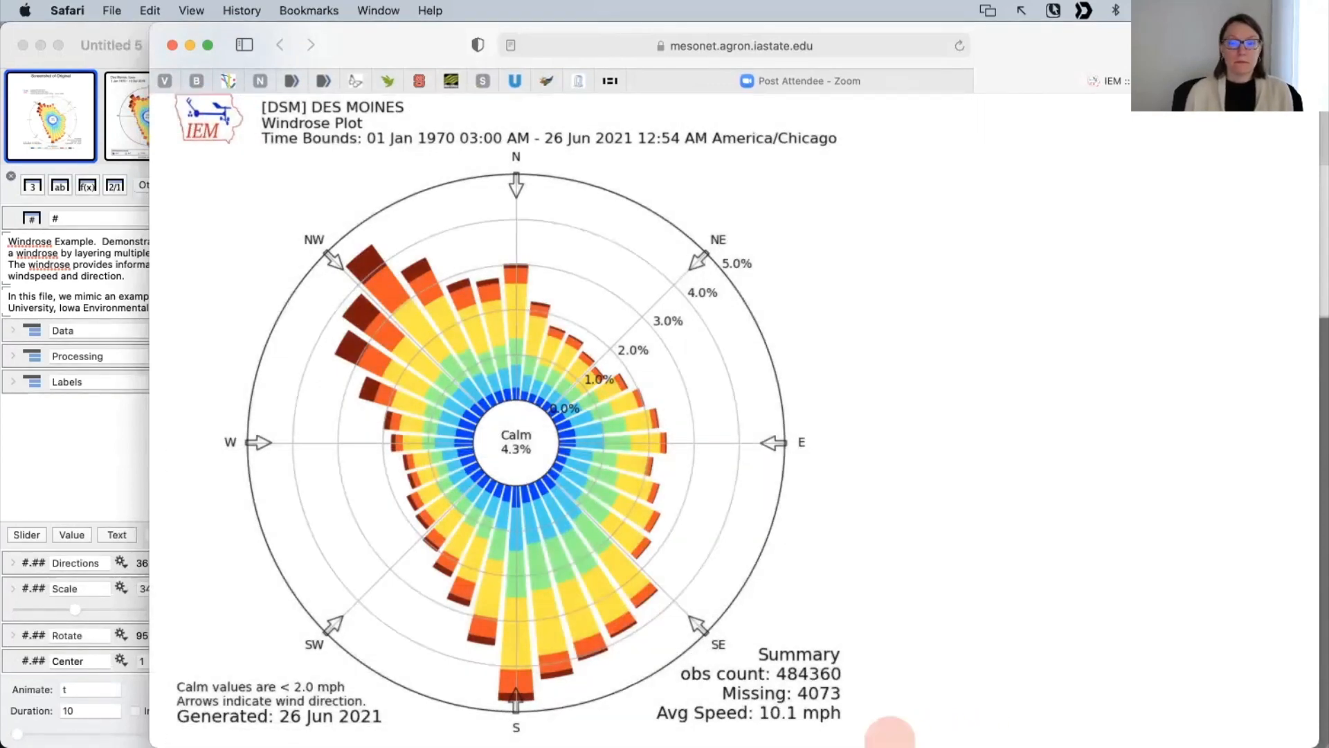
Step: Switch back to DataGraph and add a new graph of the For Composition type to the windrose file
{"action": "left_click", "coordinate": [70, 453]}
{"action": "left_click", "coordinate": [237, 268]}
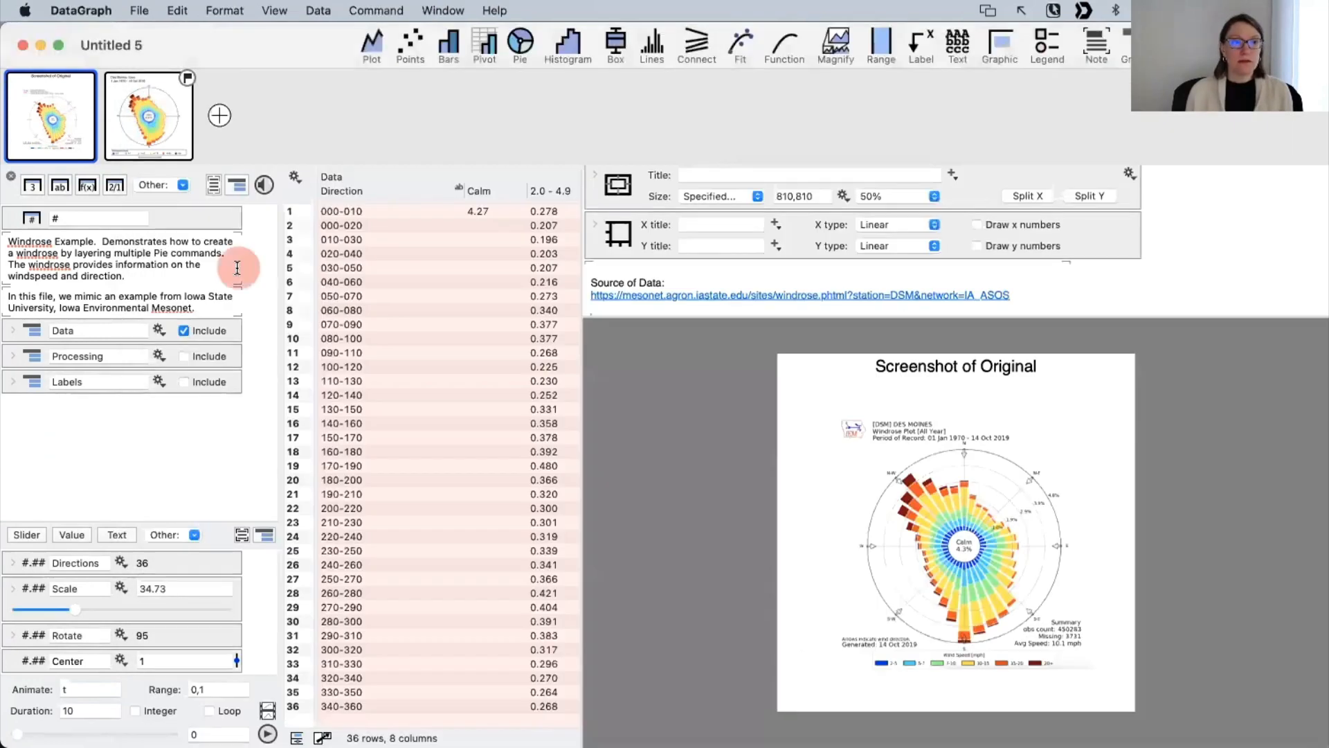
{"action": "left_click", "coordinate": [139, 10]}
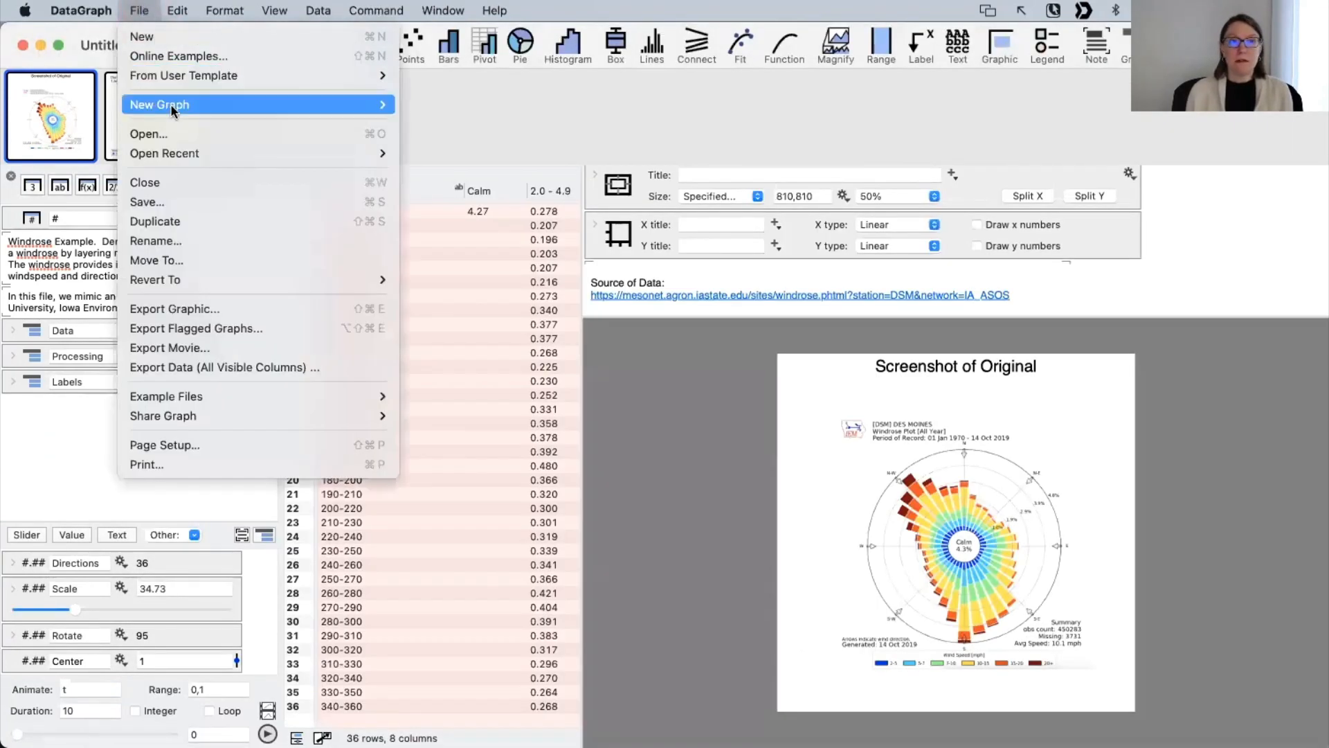
{"action": "mouse_move", "coordinate": [194, 104]}
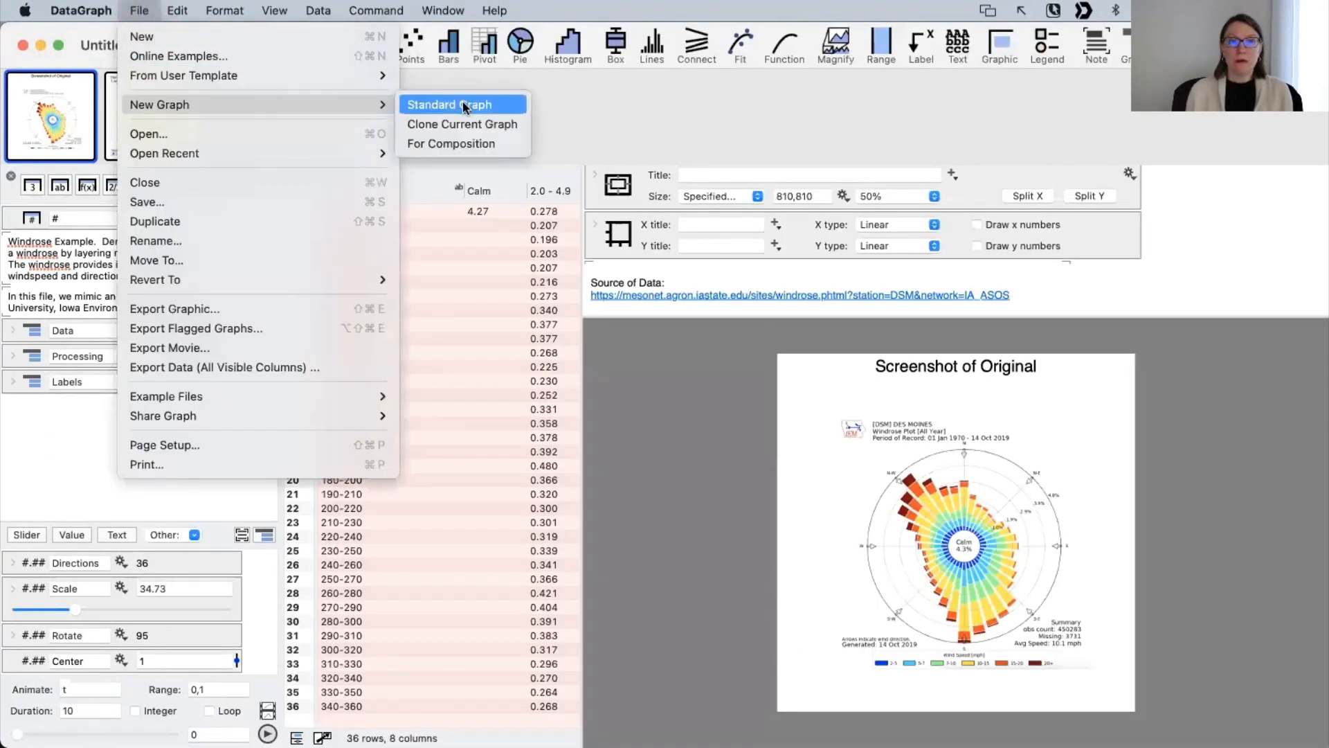
{"action": "left_click", "coordinate": [454, 144]}
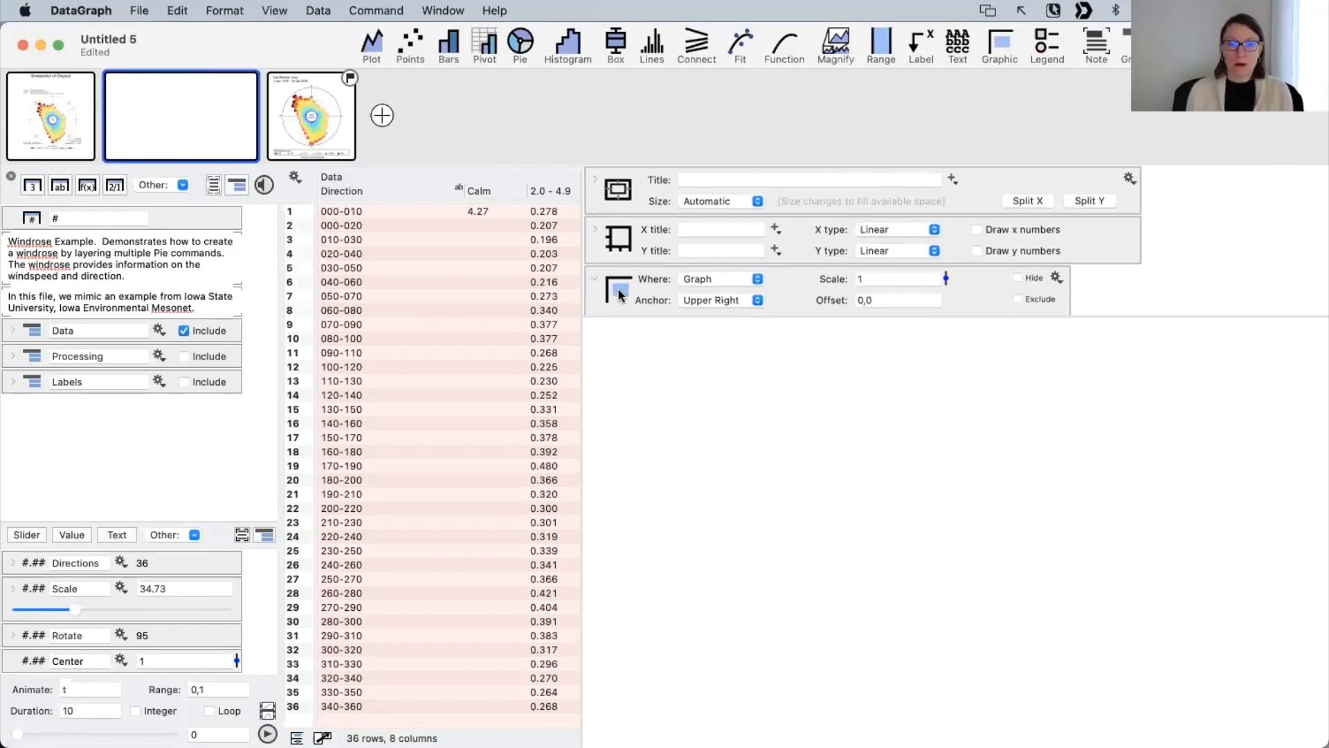
Step: Paste the captured wind rose image into the new graph's Graphic command
{"action": "scroll", "coordinate": [620, 288], "scroll_direction": "up", "scroll_amount": 3}
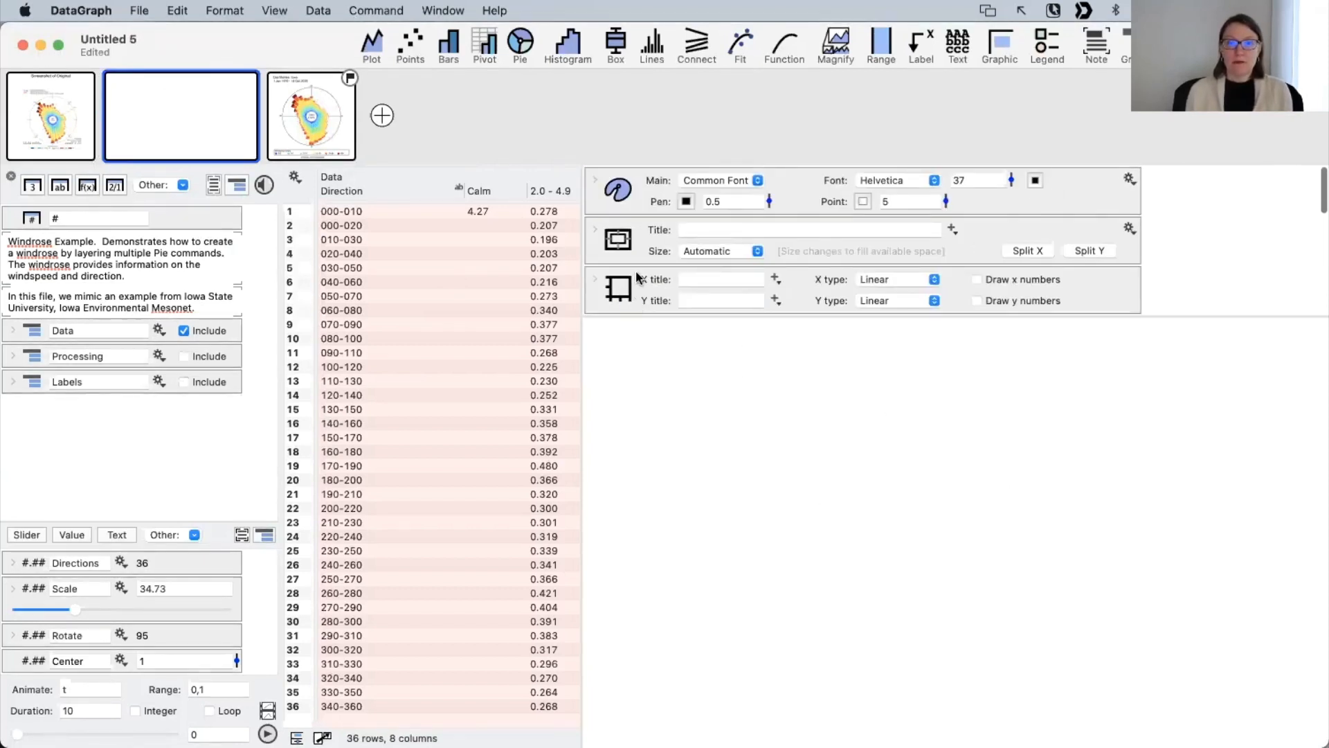
{"action": "scroll", "coordinate": [636, 270], "scroll_direction": "down", "scroll_amount": 2}
{"action": "left_click", "coordinate": [625, 266]}
{"action": "key", "text": "super+v"}
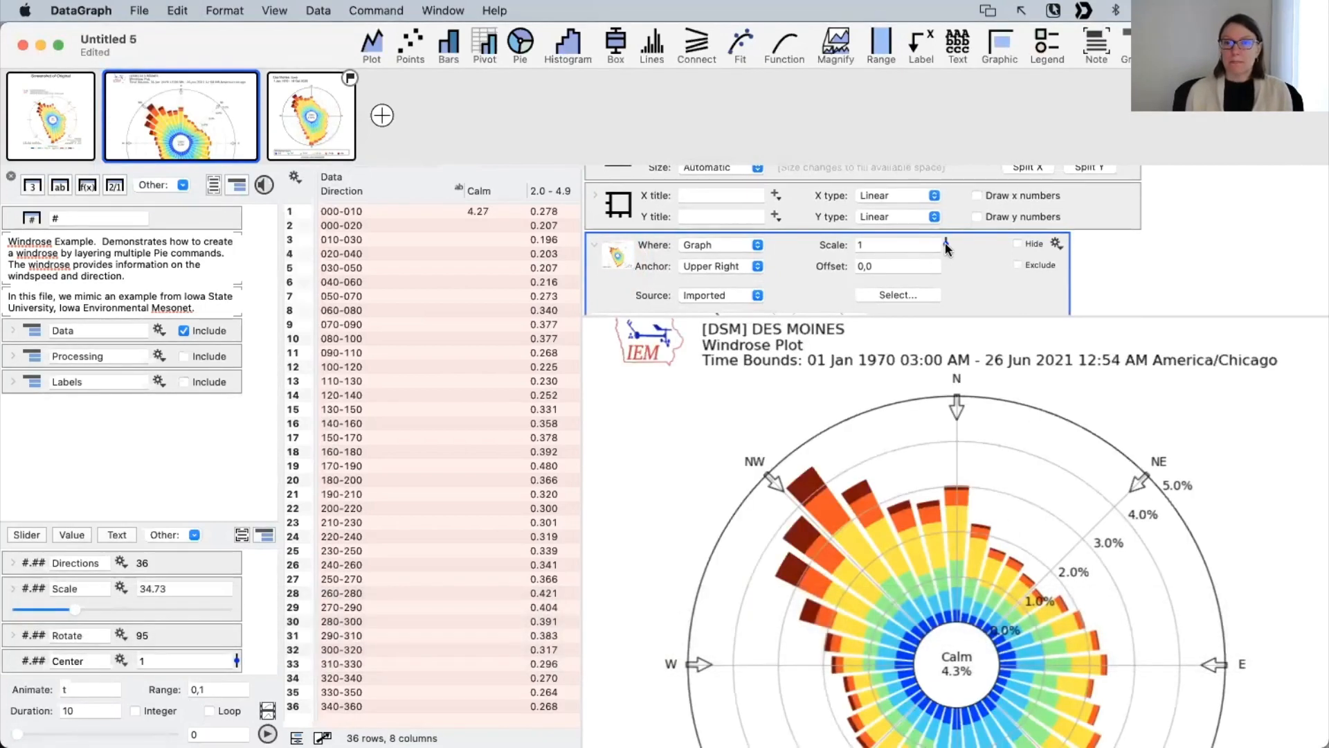
Step: Set the imported wind rose graphic's scale to 0.5, anchor it at Center, and collapse its settings
{"action": "left_click_drag", "start_coordinate": [947, 248], "coordinate": [947, 268]}
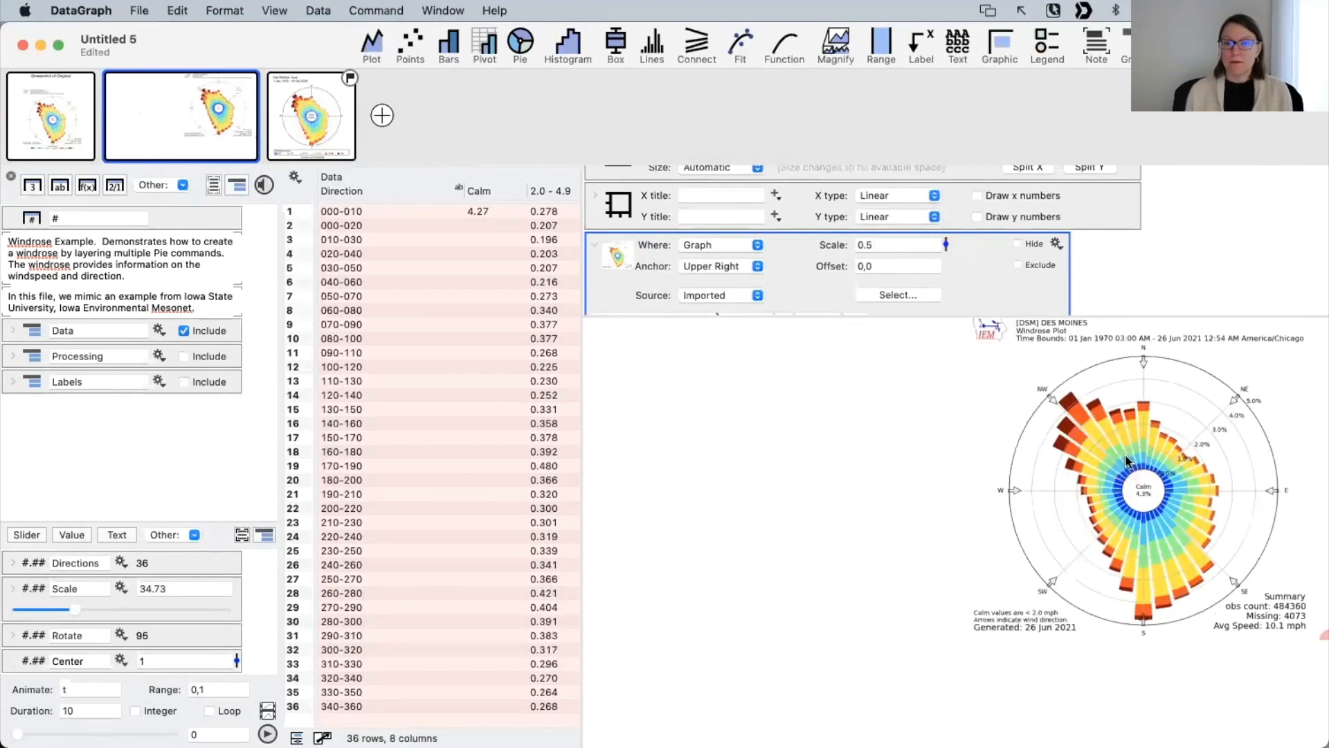
{"action": "left_click", "coordinate": [714, 266]}
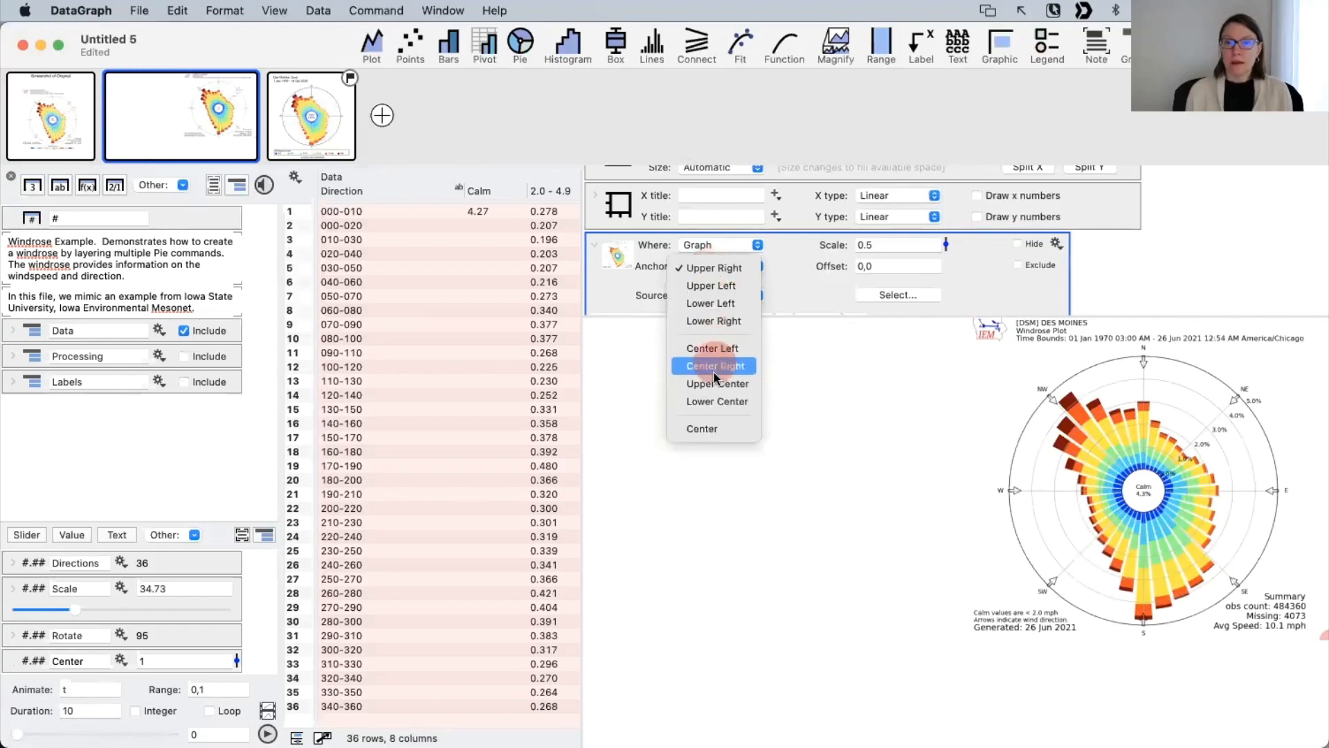
{"action": "left_click", "coordinate": [716, 427]}
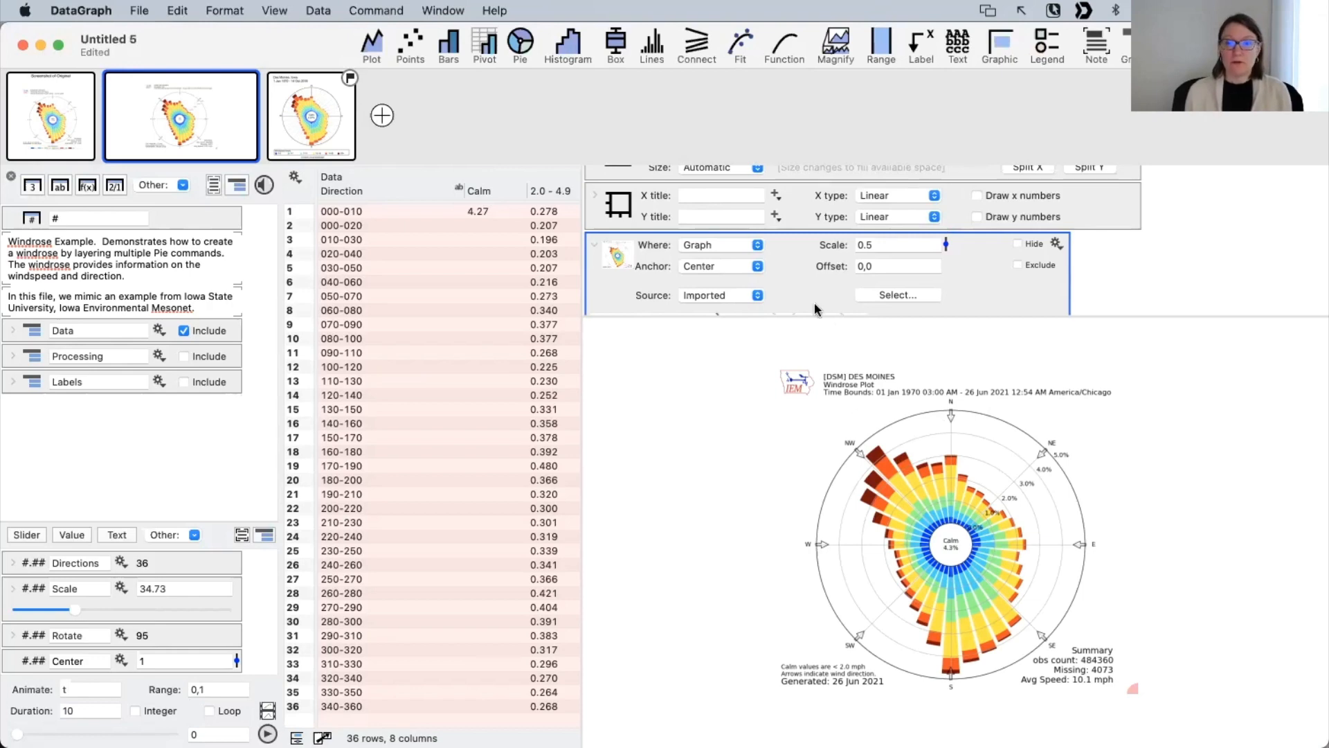
{"action": "mouse_move", "coordinate": [813, 317]}
{"action": "left_mouse_down"}
{"action": "mouse_move", "coordinate": [816, 199]}
{"action": "mouse_move", "coordinate": [801, 324]}
{"action": "left_mouse_up"}
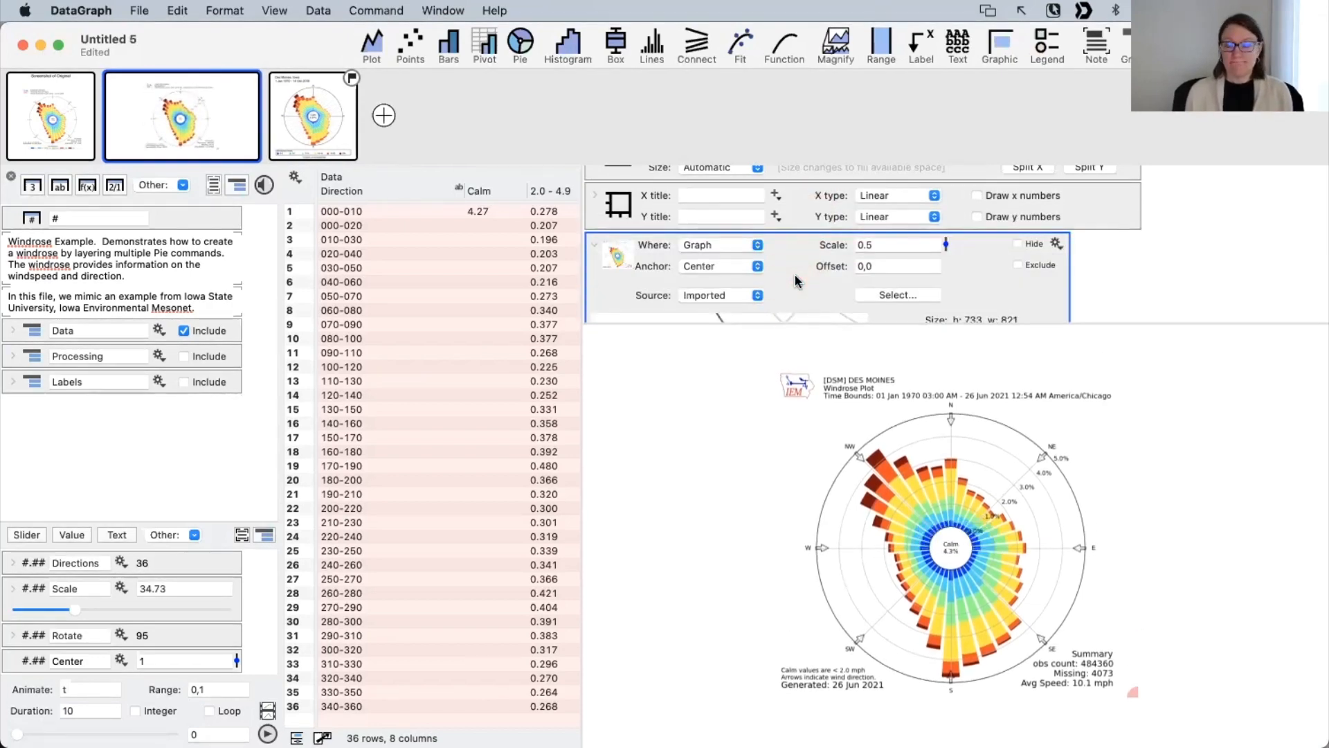
{"action": "left_click", "coordinate": [597, 245]}
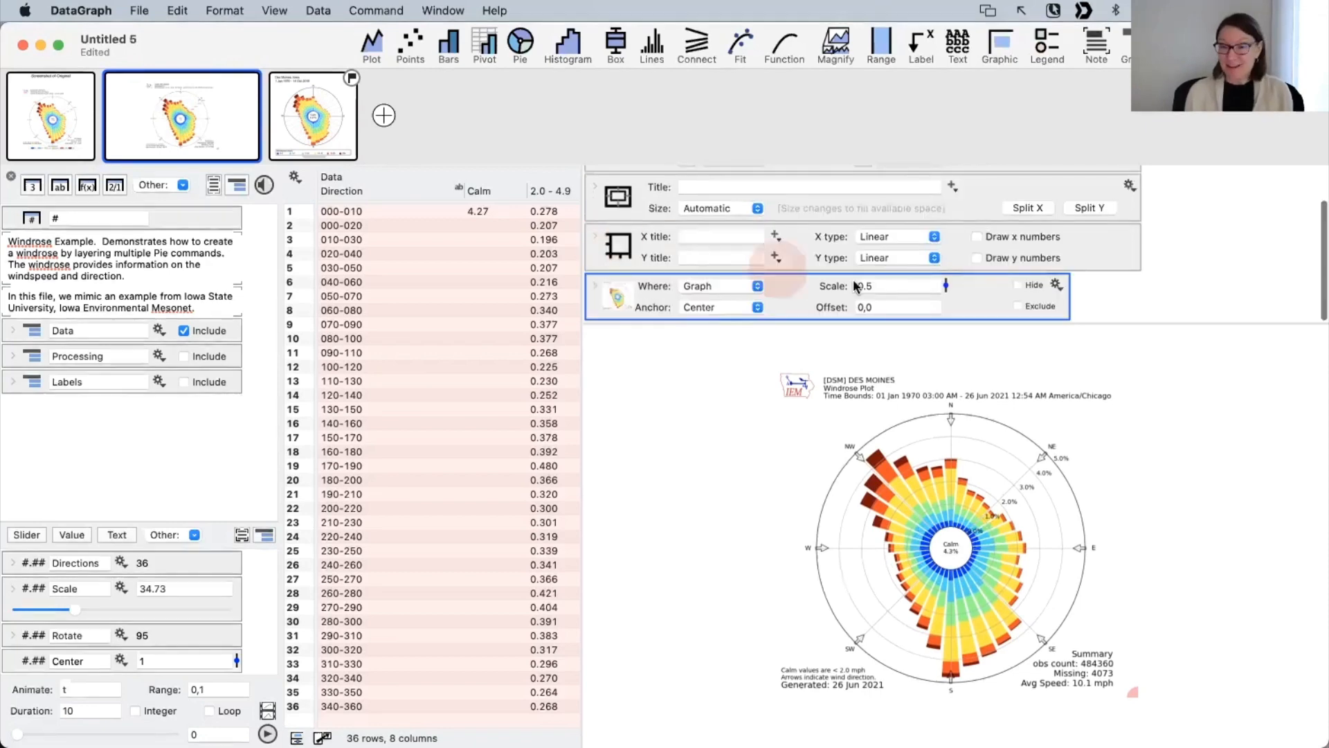
Step: Check the size settings of the Screenshot of Original graph and change the new composition graph's size mode to Specified
{"action": "left_click", "coordinate": [58, 126]}
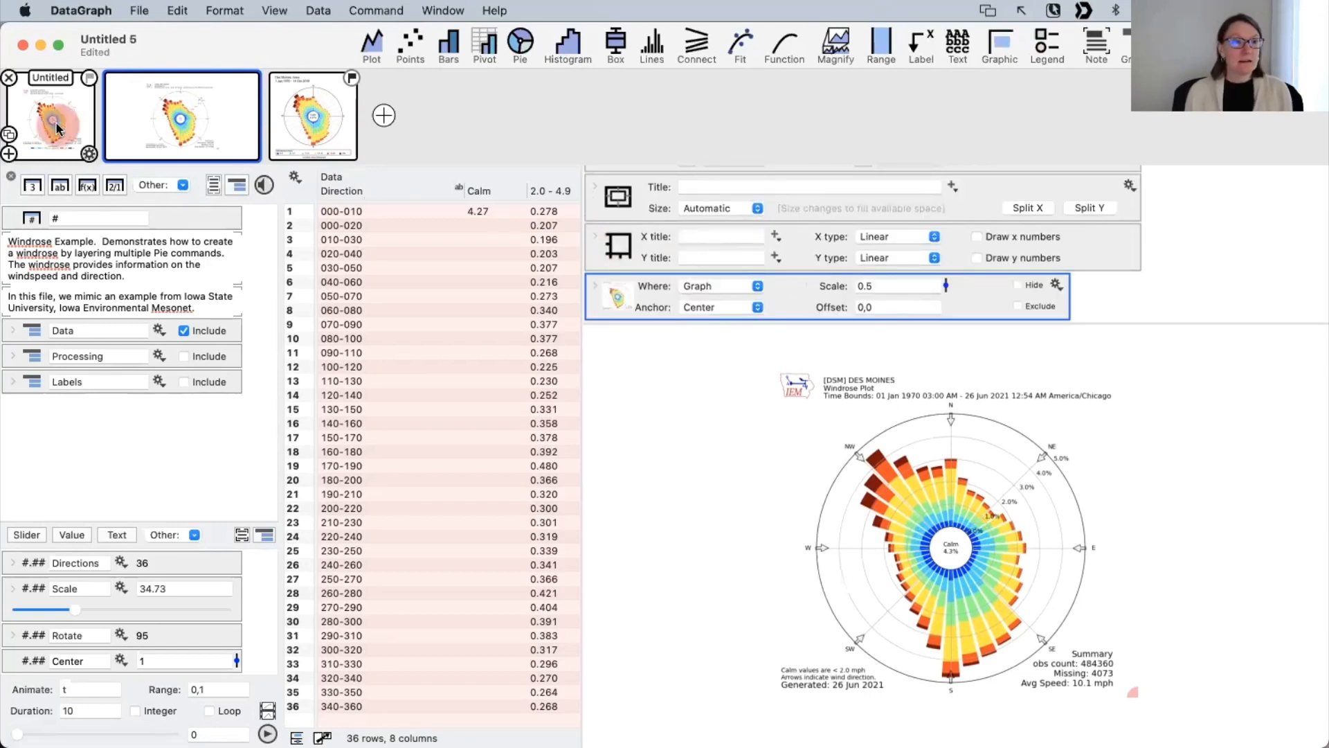
{"action": "scroll", "coordinate": [837, 247], "scroll_direction": "down", "scroll_amount": 5}
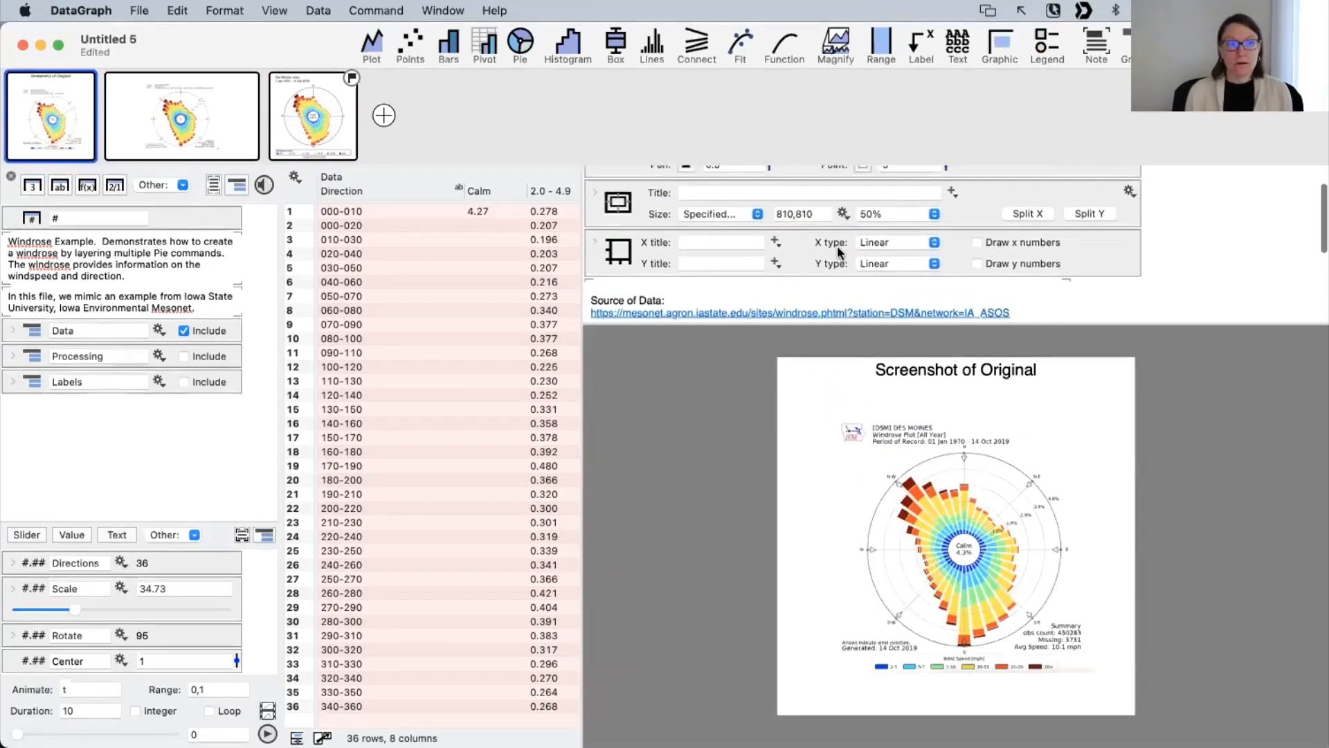
{"action": "scroll", "coordinate": [837, 245], "scroll_direction": "up", "scroll_amount": 5}
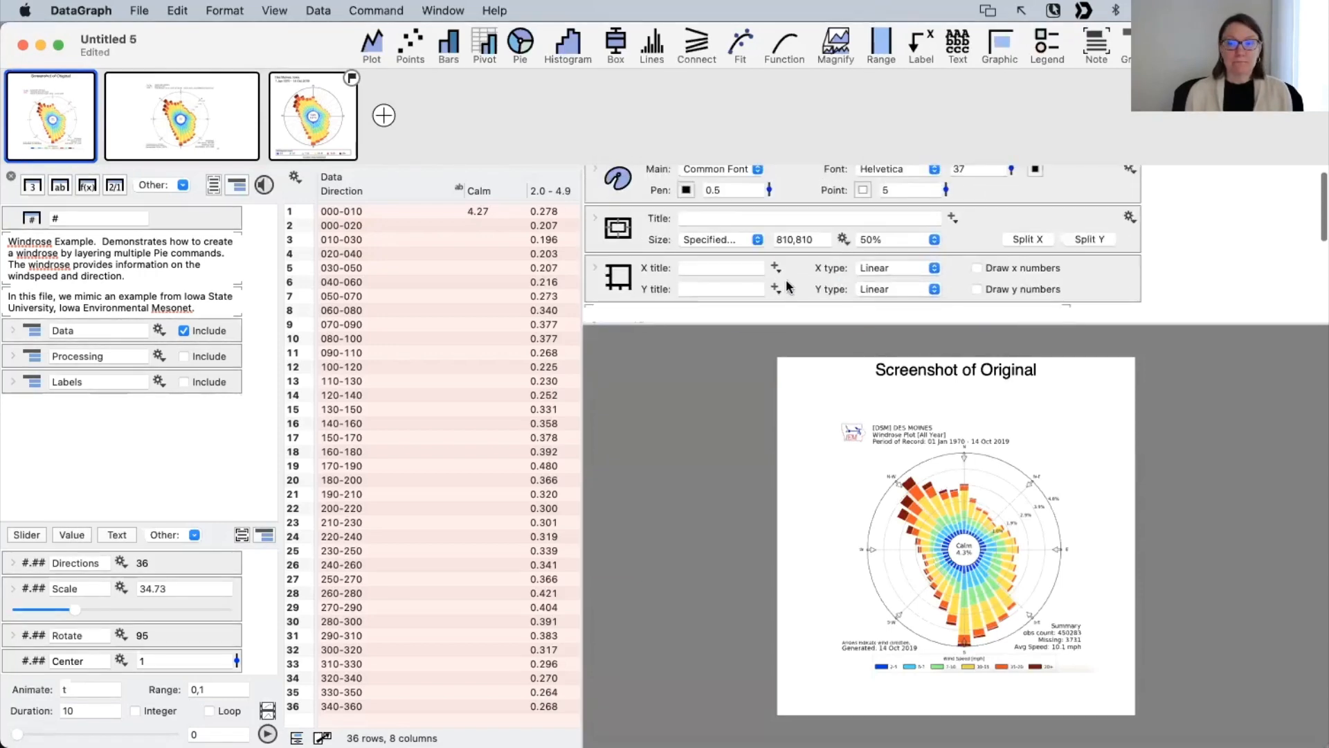
{"action": "left_click", "coordinate": [181, 116]}
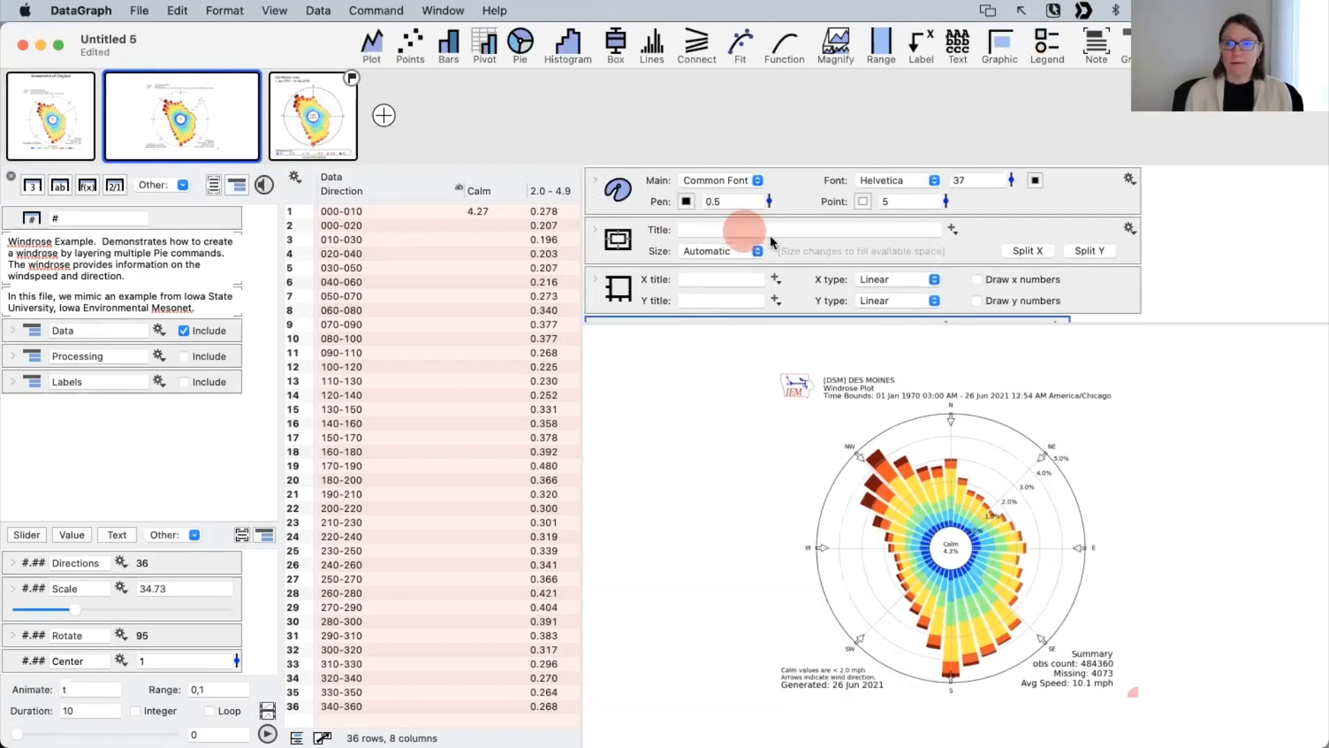
{"action": "left_click", "coordinate": [734, 250]}
{"action": "left_click", "coordinate": [713, 271]}
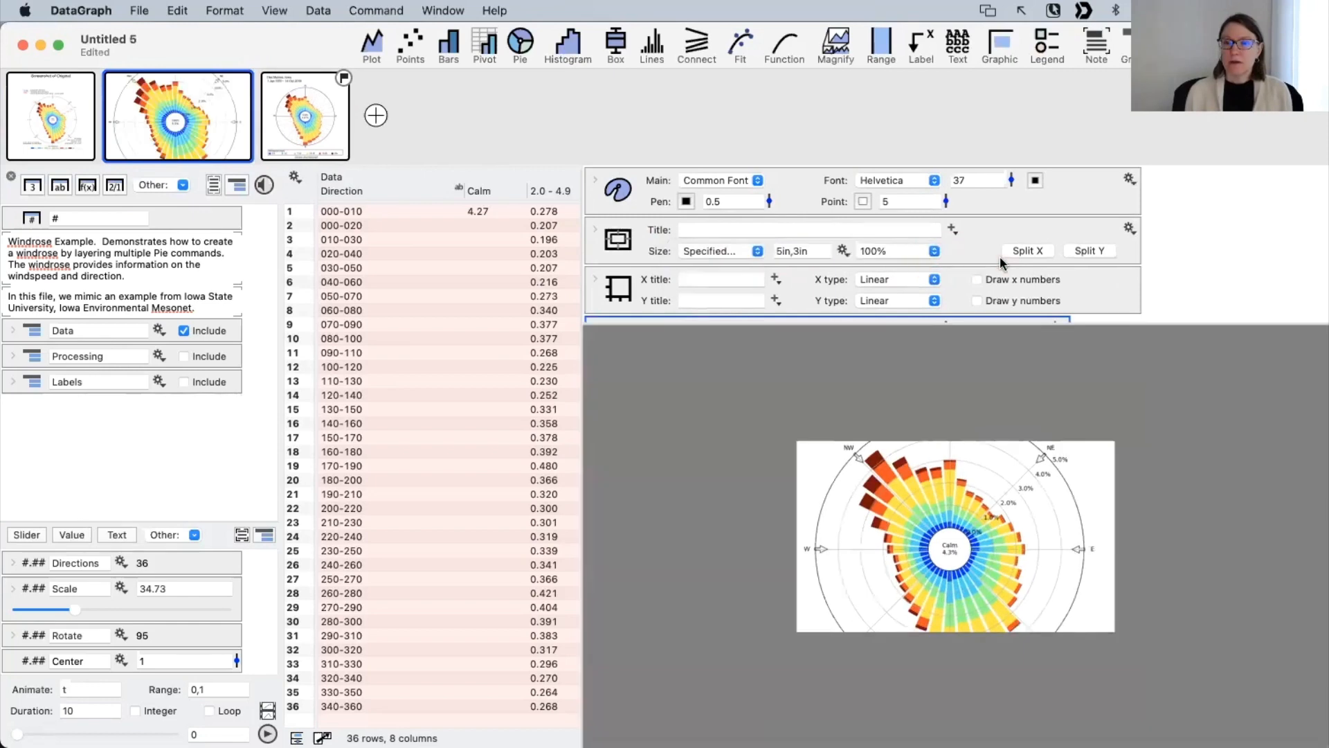
Step: Check the imported image's pixel size, then set the composition graph's size to 800,800 and its display zoom to 50%
{"action": "scroll", "coordinate": [1000, 256], "scroll_direction": "down", "scroll_amount": 2}
{"action": "left_click", "coordinate": [597, 286]}
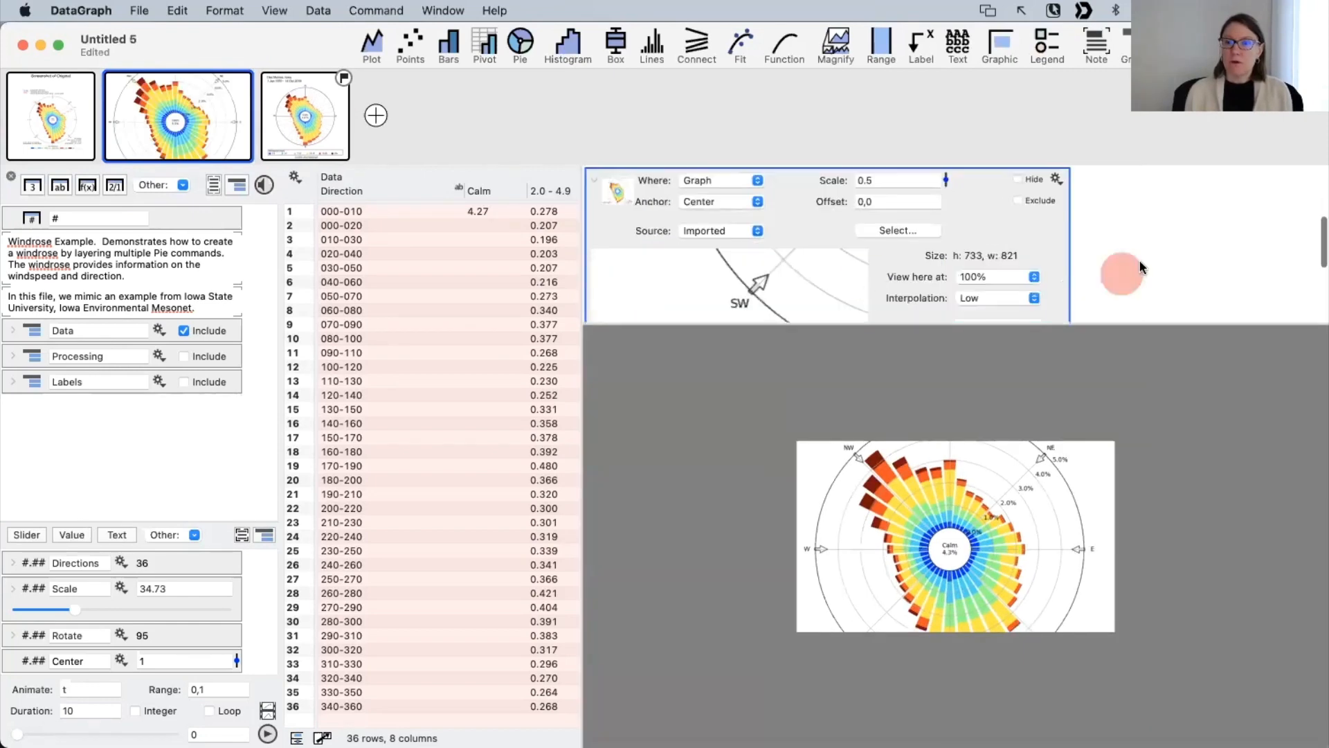
{"action": "key", "text": "ctrl+a"}
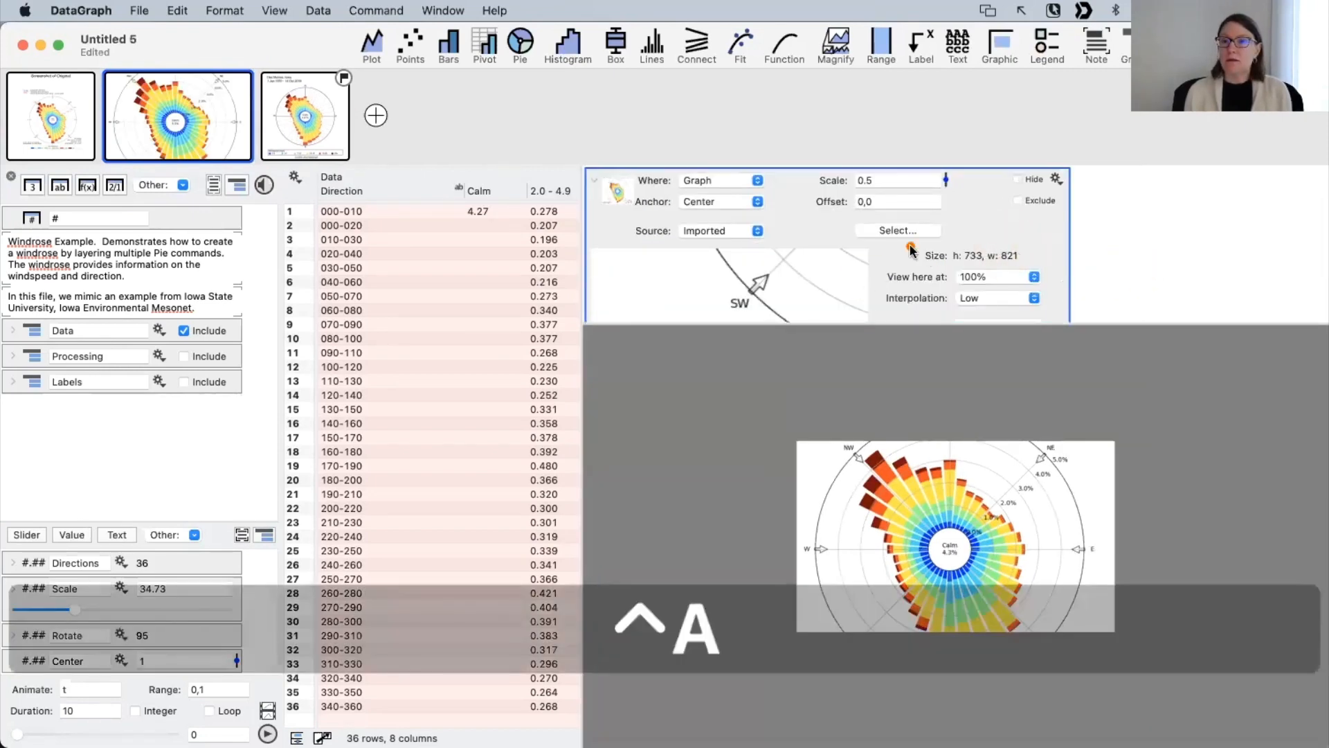
{"action": "mouse_move", "coordinate": [909, 245]}
{"action": "left_mouse_down"}
{"action": "mouse_move", "coordinate": [993, 255]}
{"action": "mouse_move", "coordinate": [925, 251]}
{"action": "mouse_move", "coordinate": [978, 254]}
{"action": "mouse_move", "coordinate": [948, 250]}
{"action": "left_mouse_up"}
{"action": "scroll", "coordinate": [873, 254], "scroll_direction": "up", "scroll_amount": 4}
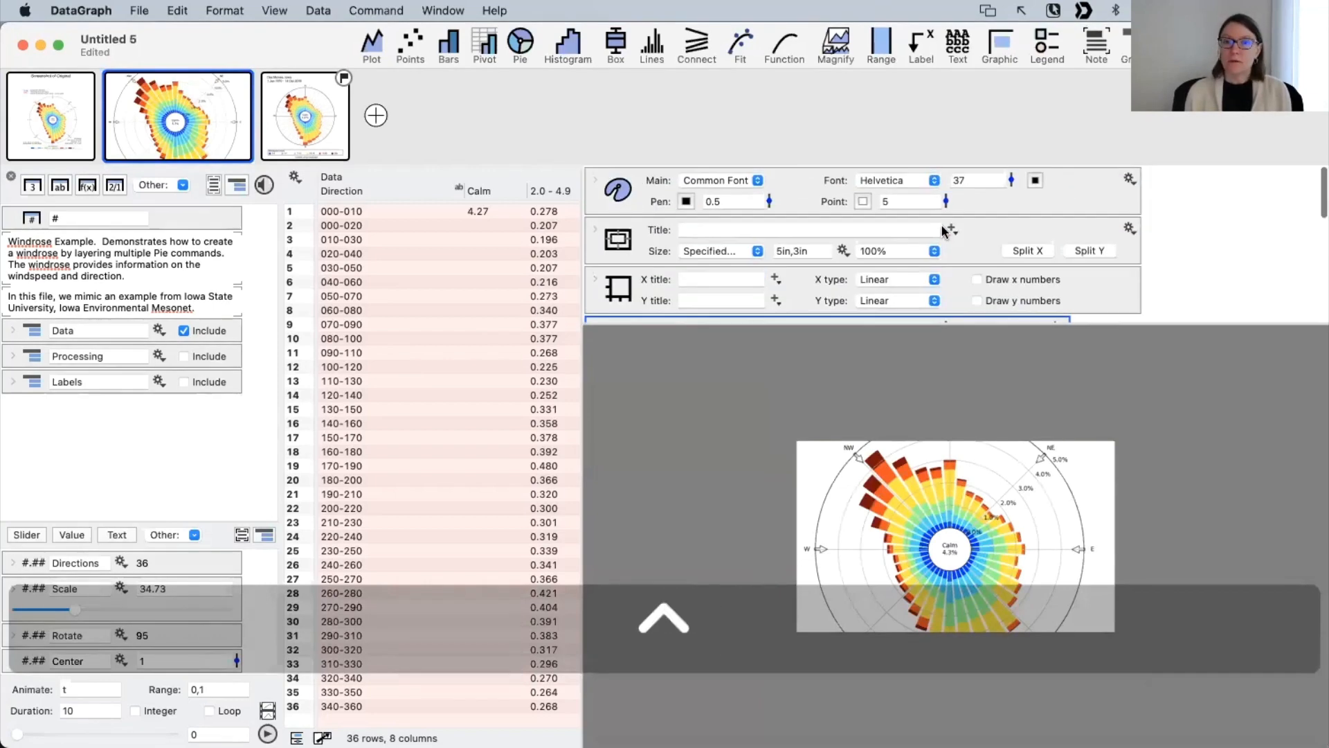
{"action": "triple_click", "coordinate": [804, 251]}
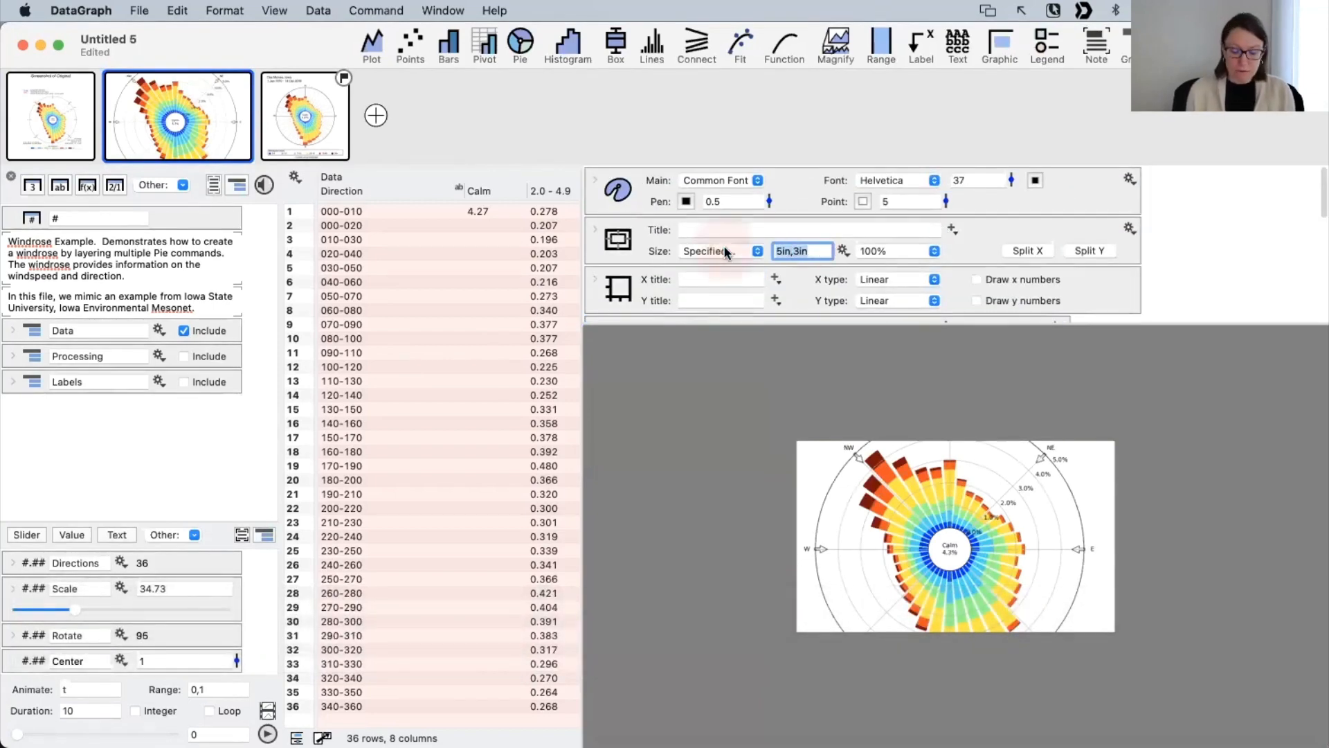
{"action": "type", "text": "800,800"}
{"action": "key", "text": "Return"}
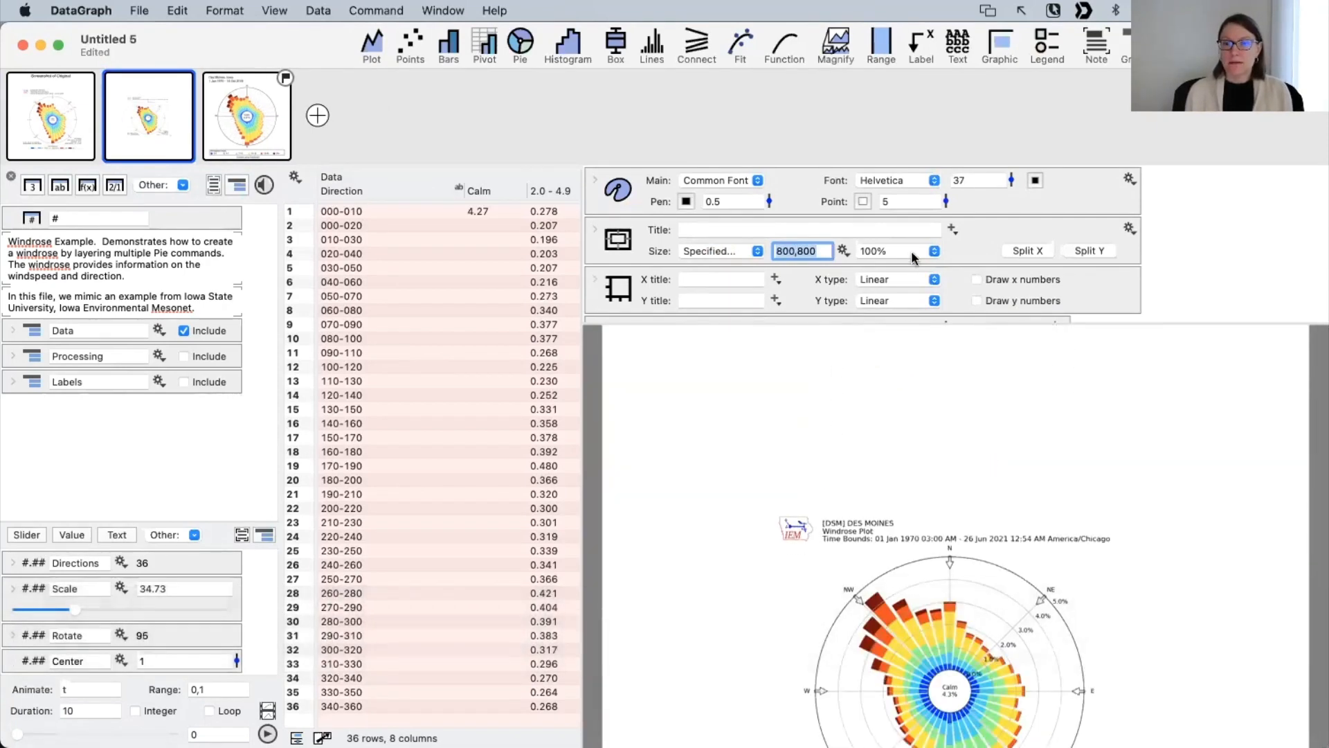
{"action": "left_click_drag", "start_coordinate": [911, 251], "coordinate": [904, 208]}
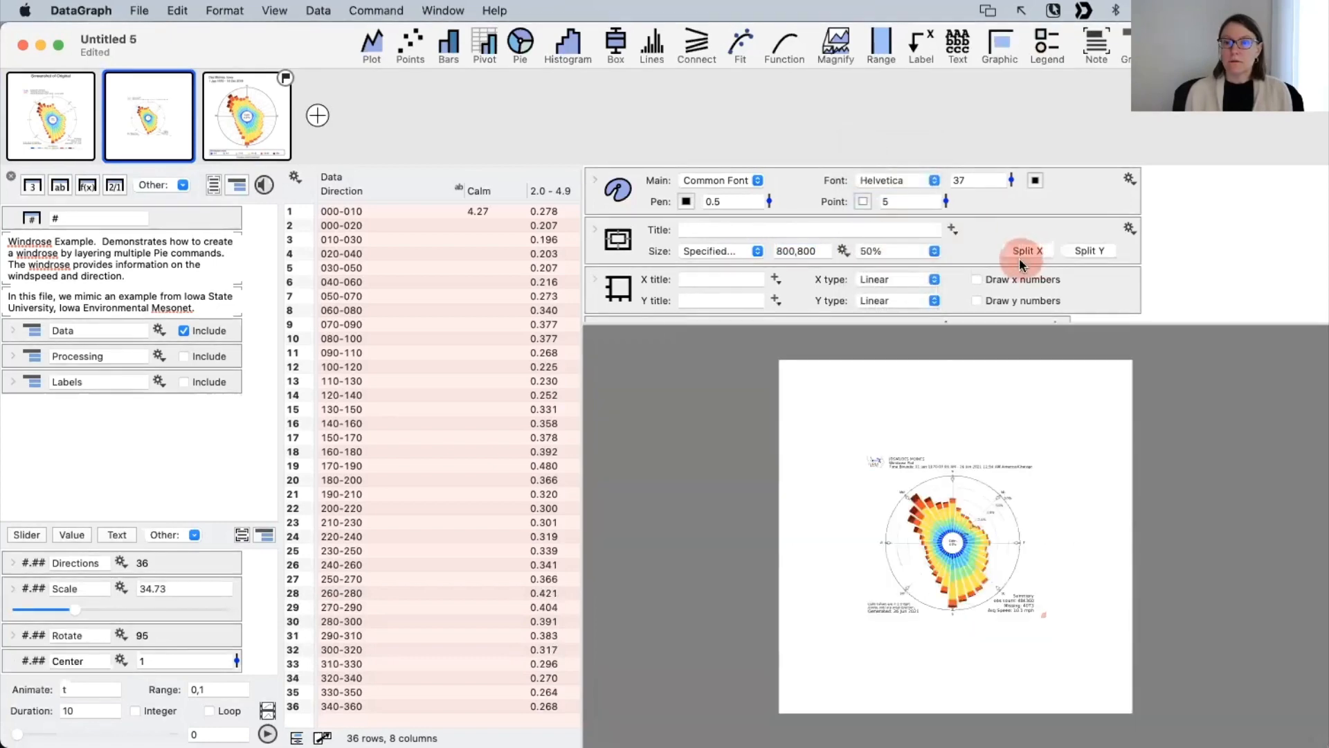
Step: Set the imported wind rose graphic's scale to 1
{"action": "scroll", "coordinate": [962, 282], "scroll_direction": "down", "scroll_amount": 3}
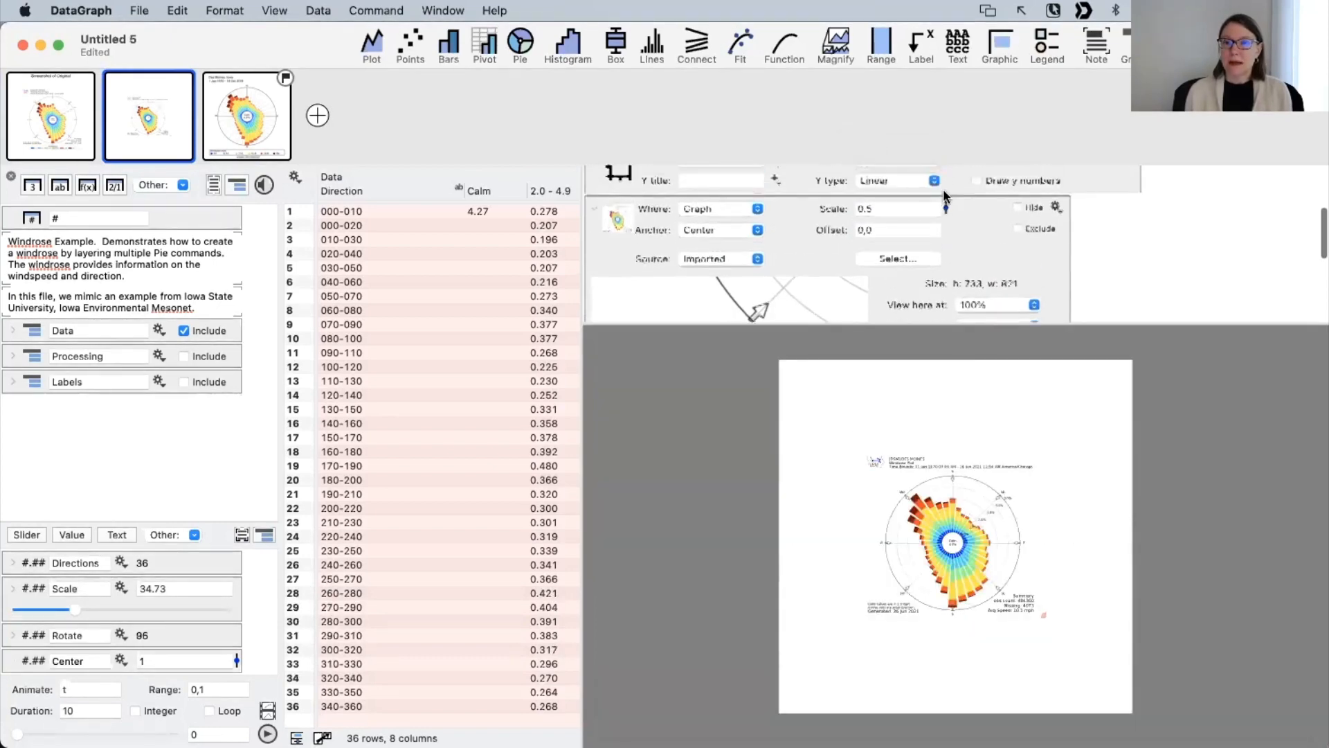
{"action": "double_click", "coordinate": [871, 228]}
{"action": "type", "text": "1"}
{"action": "key", "text": "Return"}
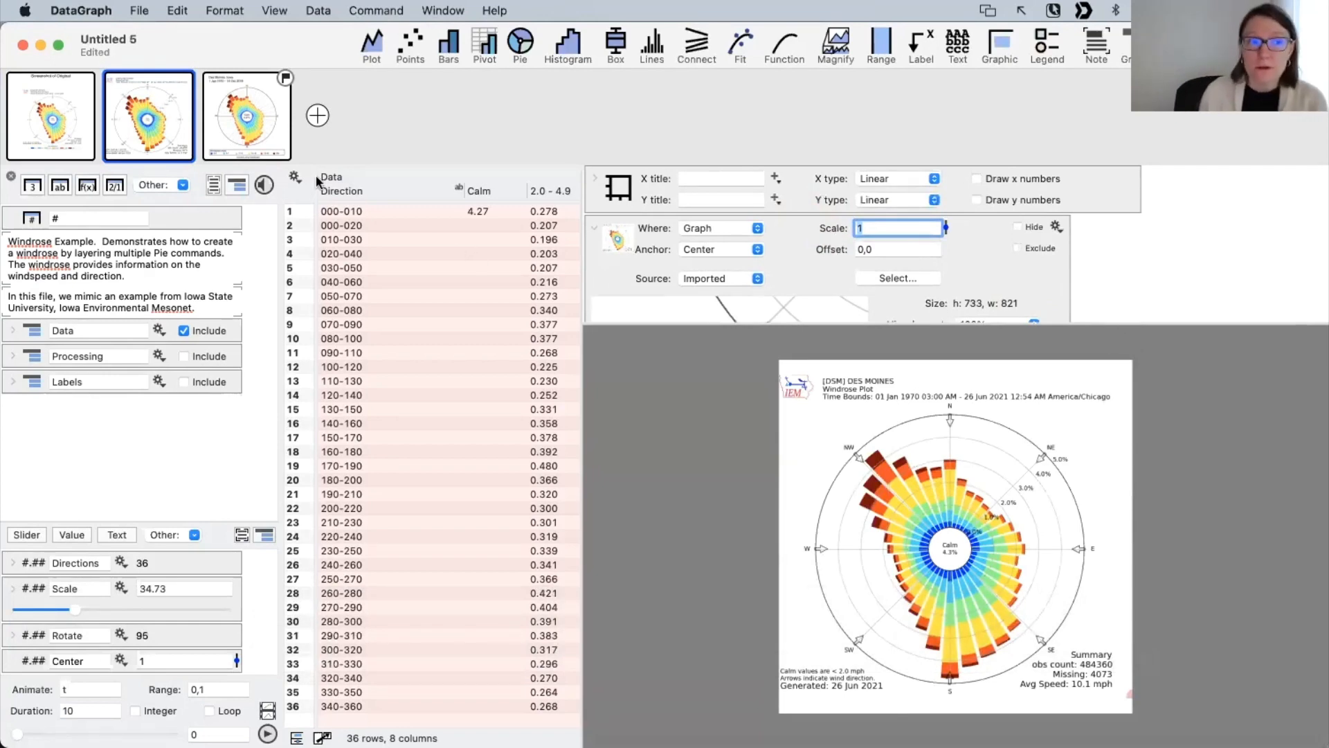
Step: From the finished Des Moines wind rose graph, hide the Data group's columns in the data table and add a new blank graph
{"action": "left_click", "coordinate": [136, 104]}
{"action": "left_click", "coordinate": [285, 113]}
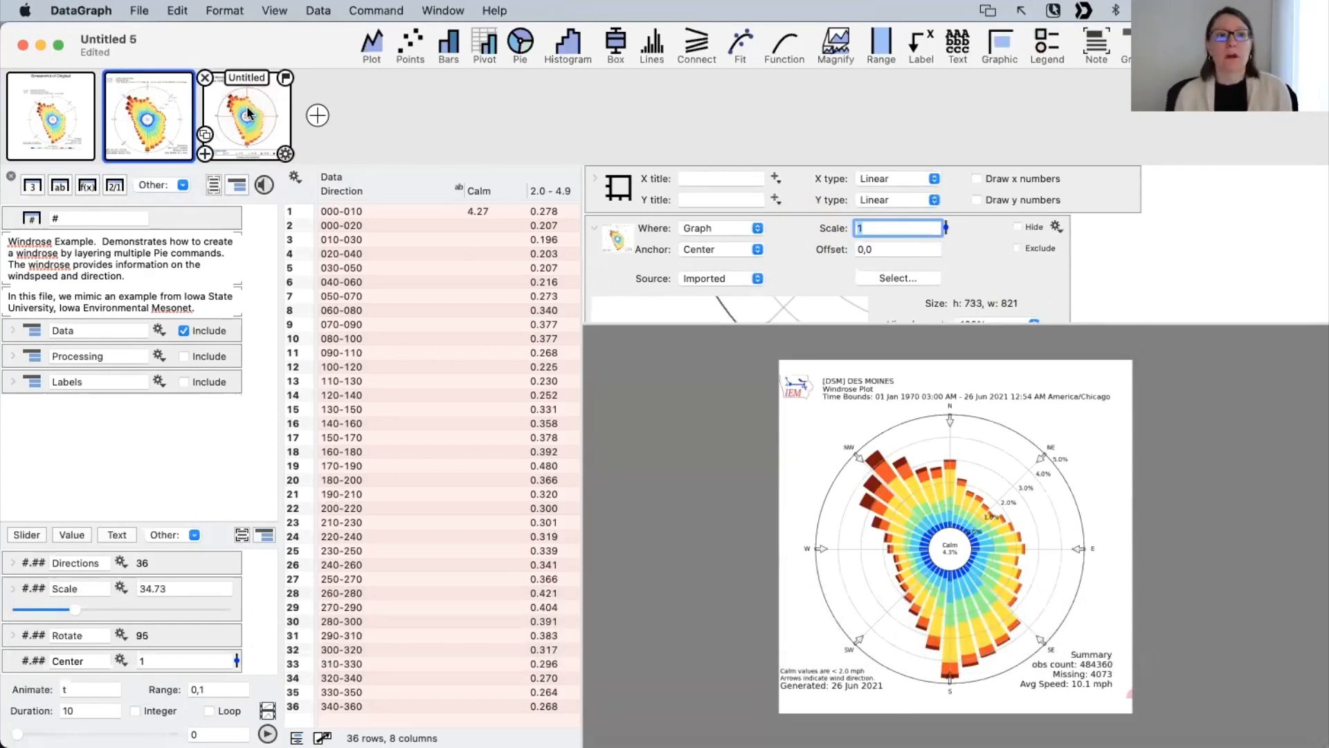
{"action": "left_click", "coordinate": [248, 108]}
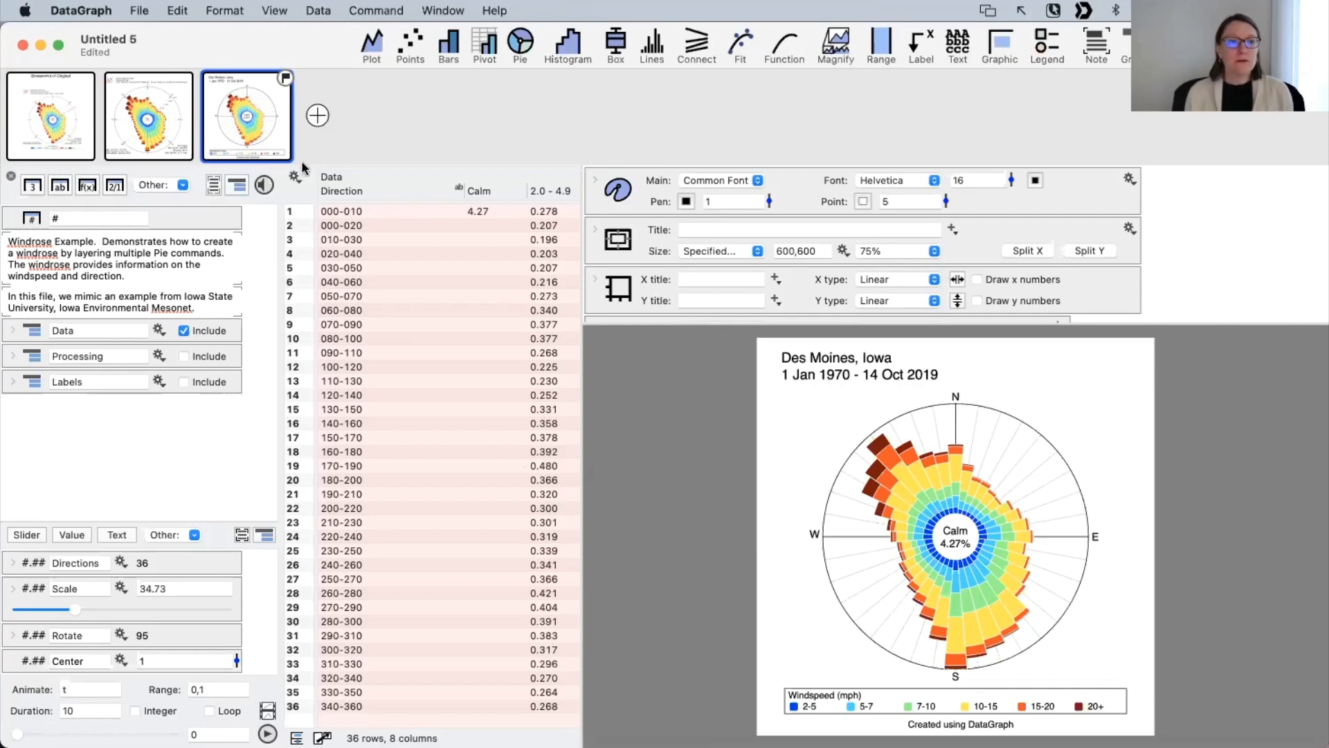
{"action": "left_click", "coordinate": [207, 333]}
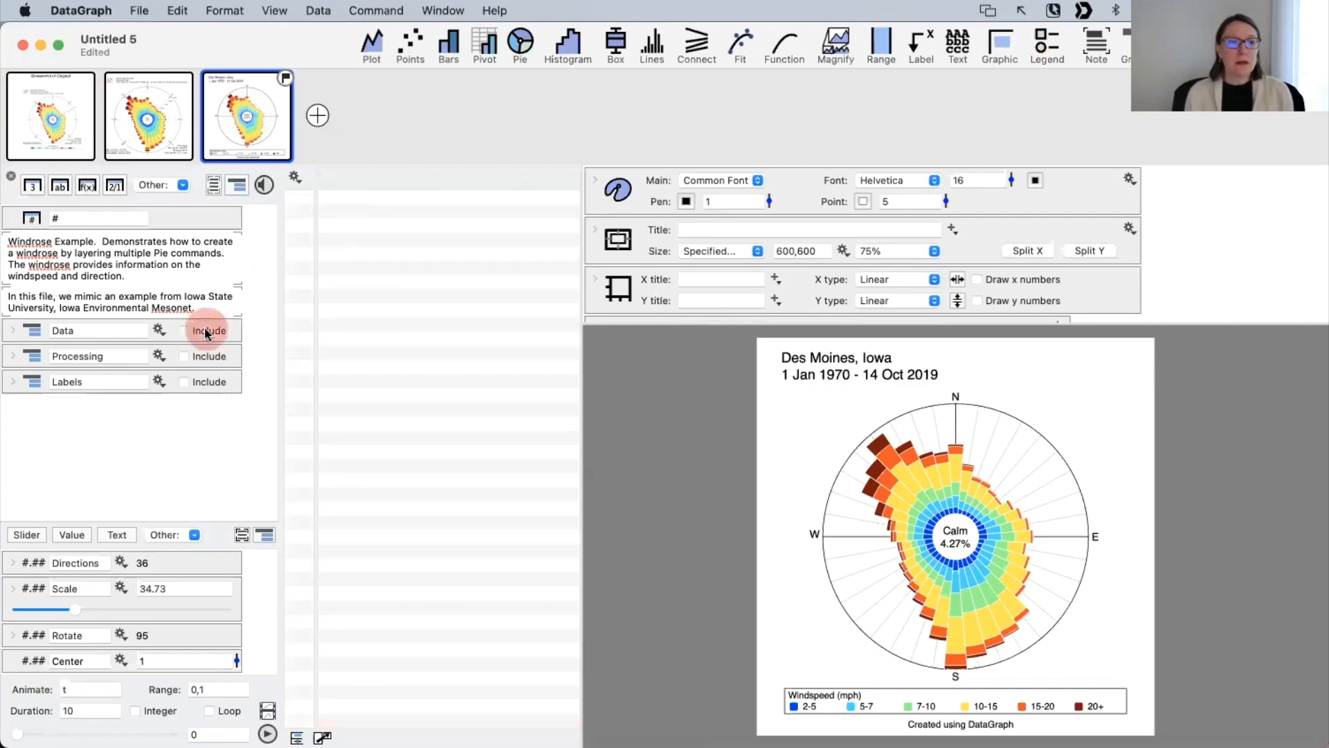
{"action": "left_click", "coordinate": [317, 116]}
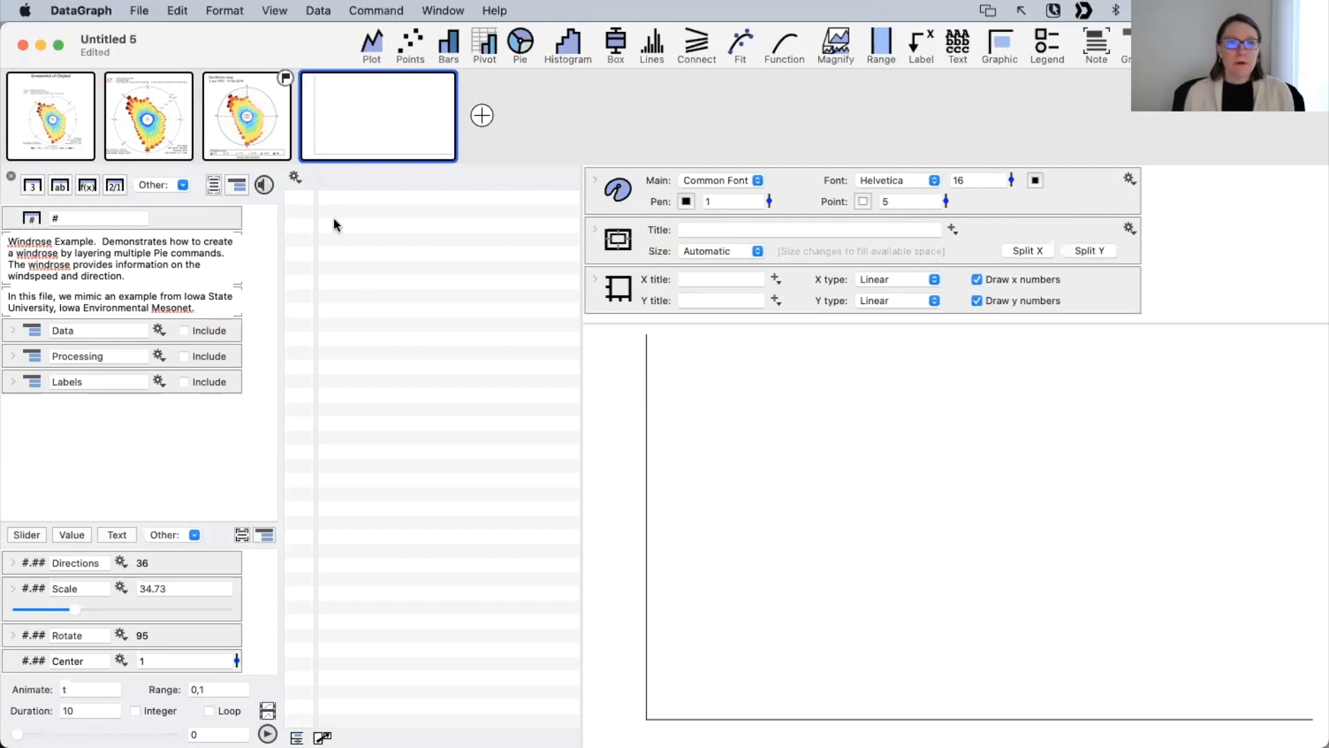
Step: Add a number column named slice to the data table
{"action": "left_click", "coordinate": [31, 185]}
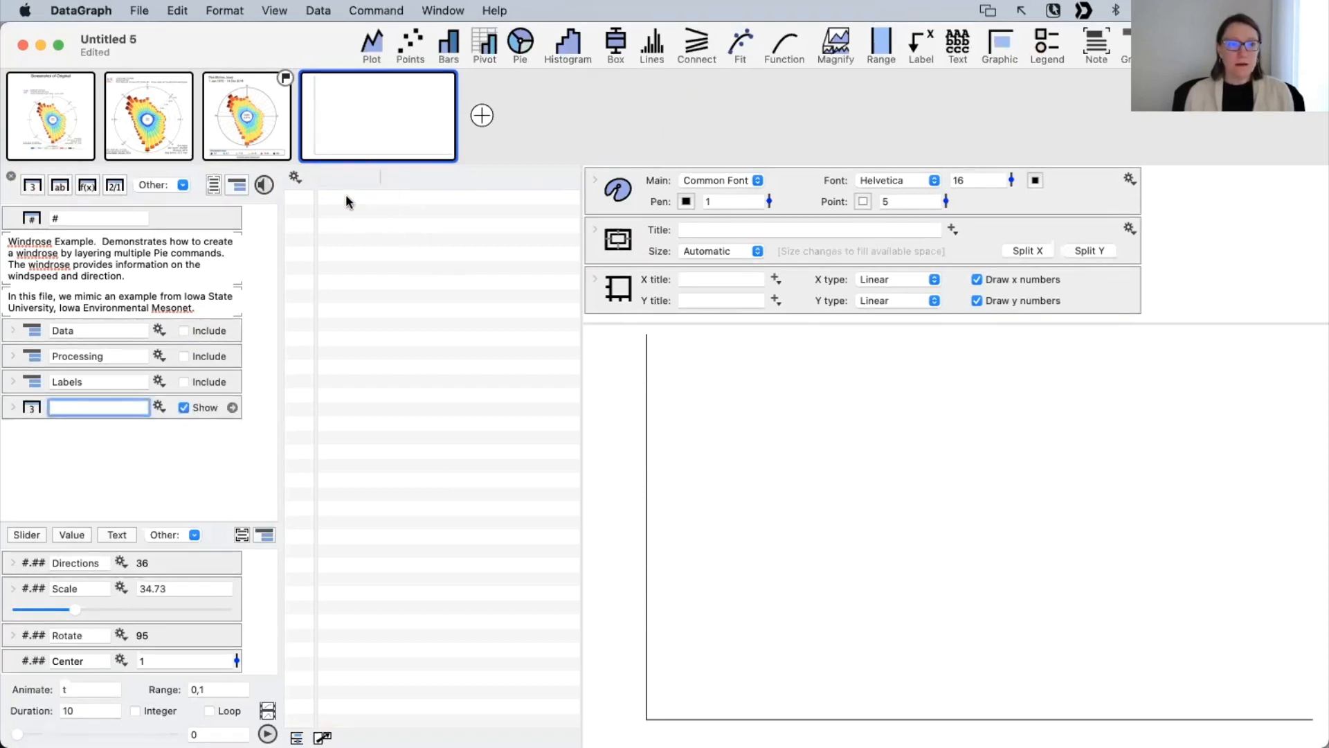
{"action": "left_click", "coordinate": [374, 196]}
{"action": "left_click", "coordinate": [349, 175]}
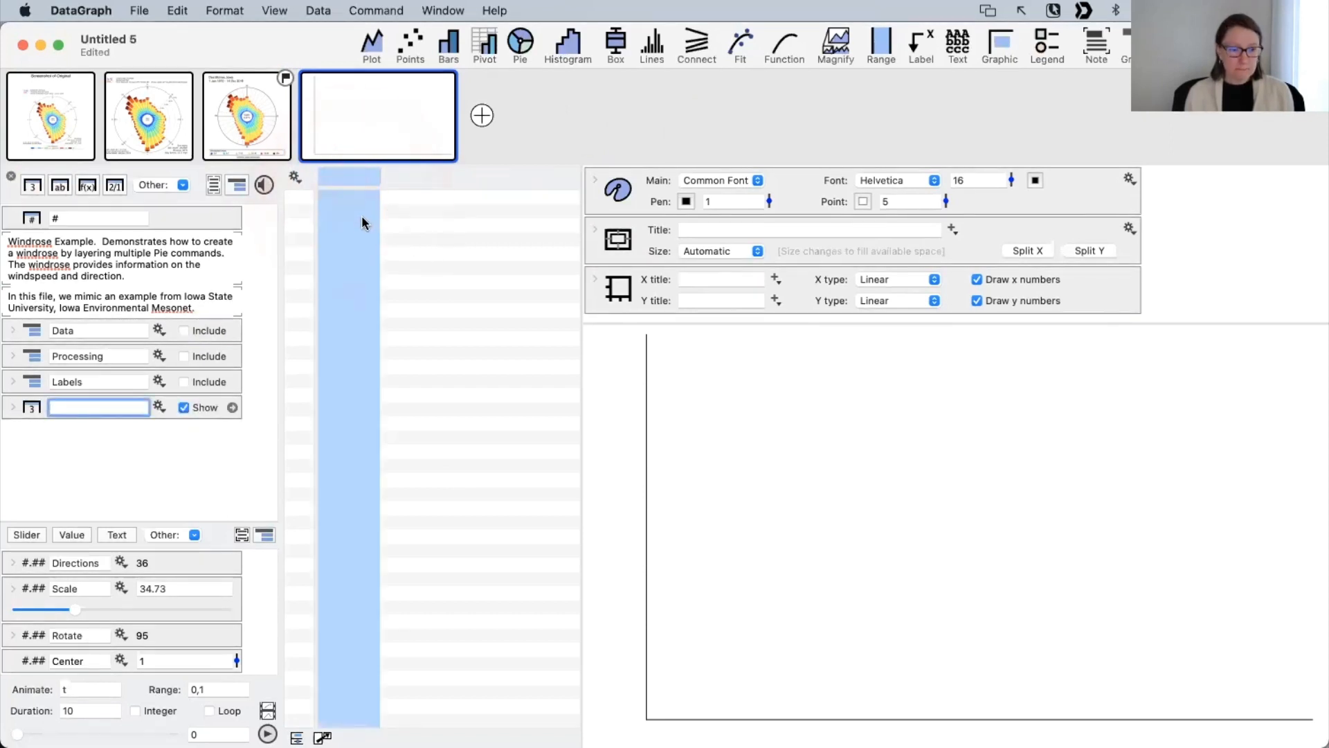
{"action": "type", "text": "slice"}
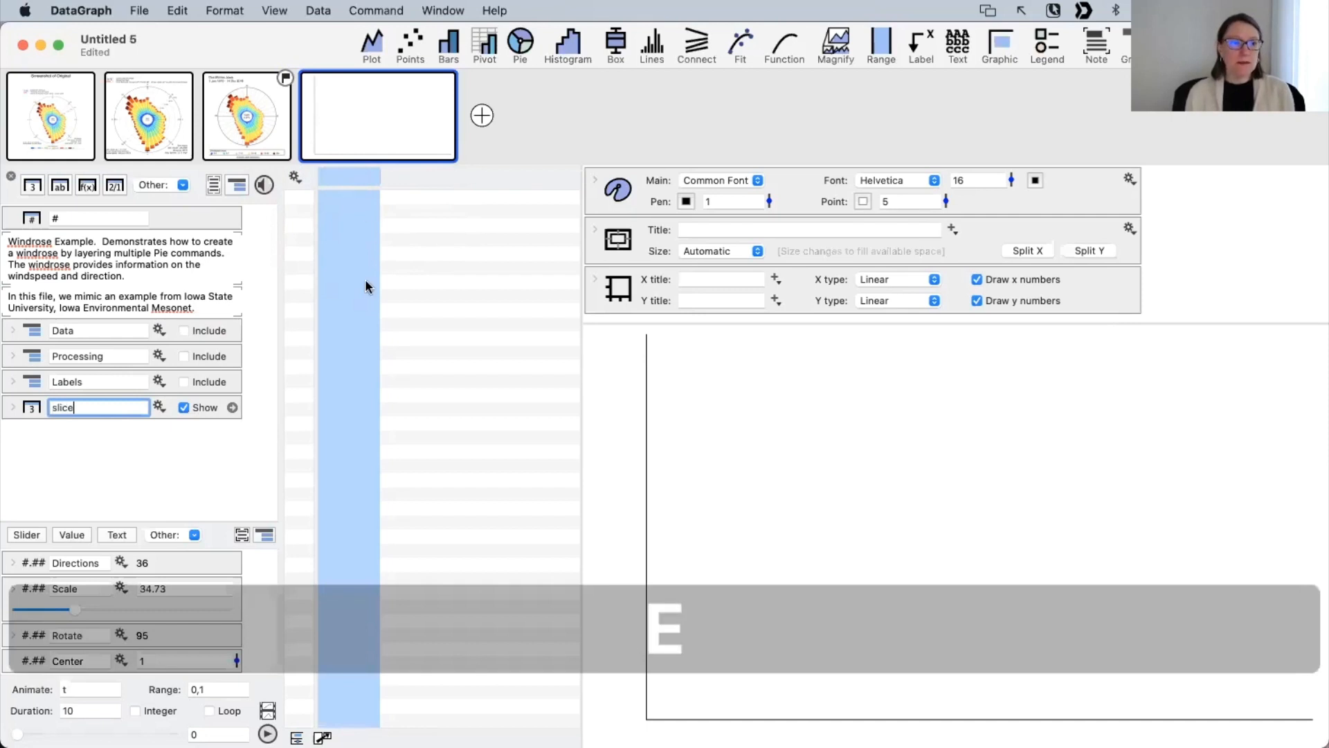
{"action": "left_click", "coordinate": [365, 280]}
Step: Fill the first ten rows of the slice column with the value 1 for the new blank graph
{"action": "left_click", "coordinate": [262, 129]}
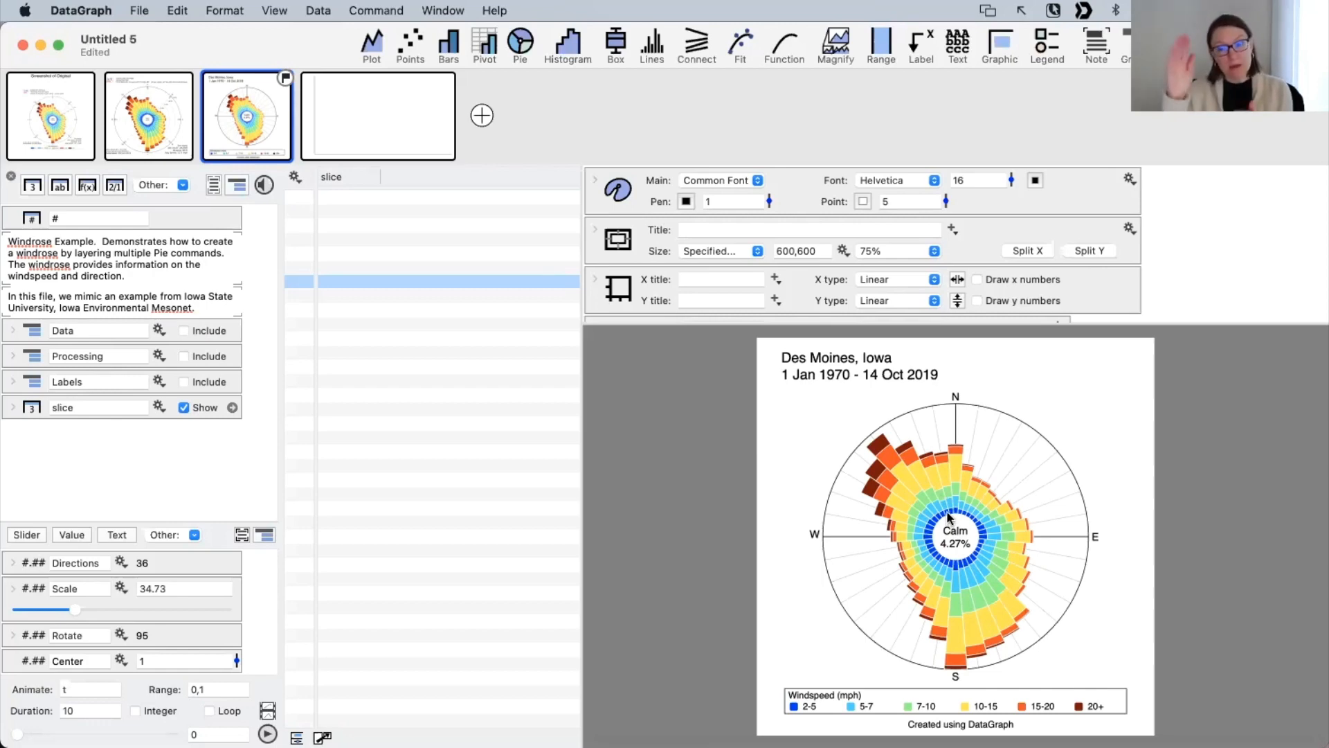
{"action": "left_click", "coordinate": [374, 104]}
{"action": "left_click", "coordinate": [358, 199]}
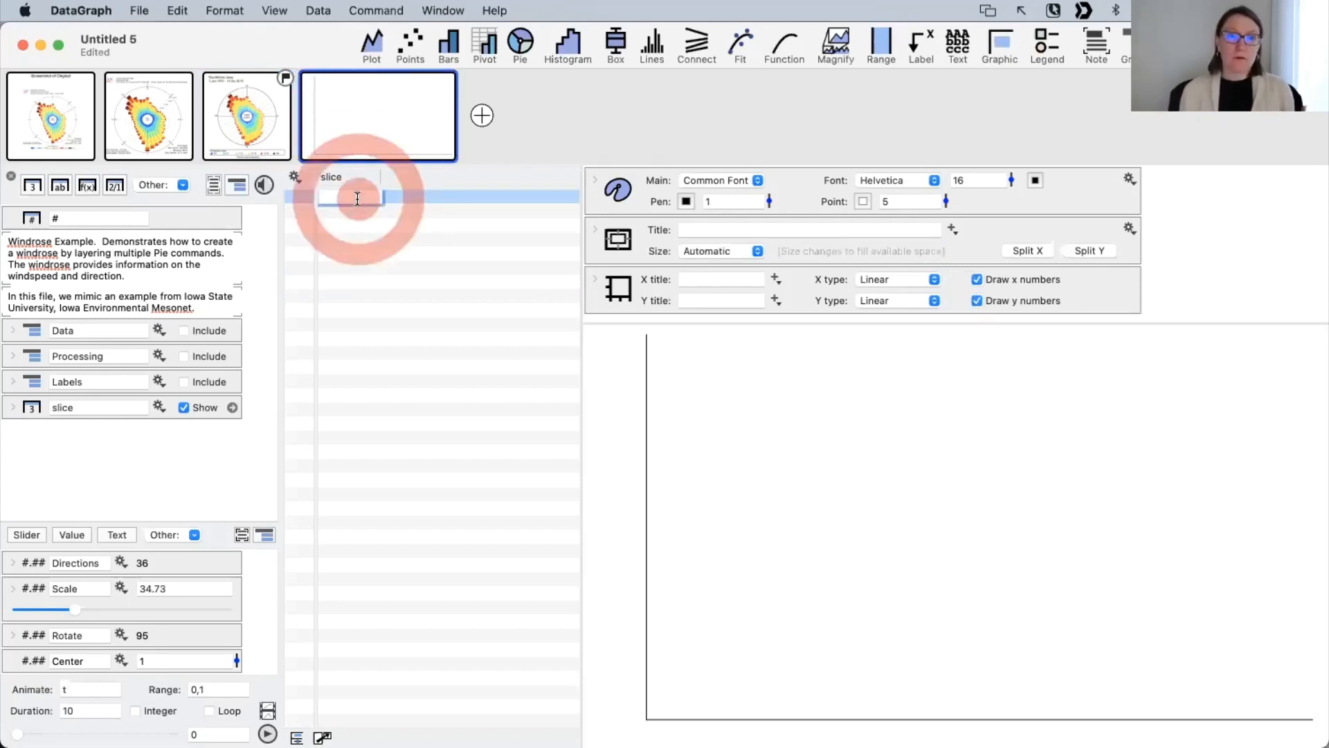
{"action": "type", "text": "1"}
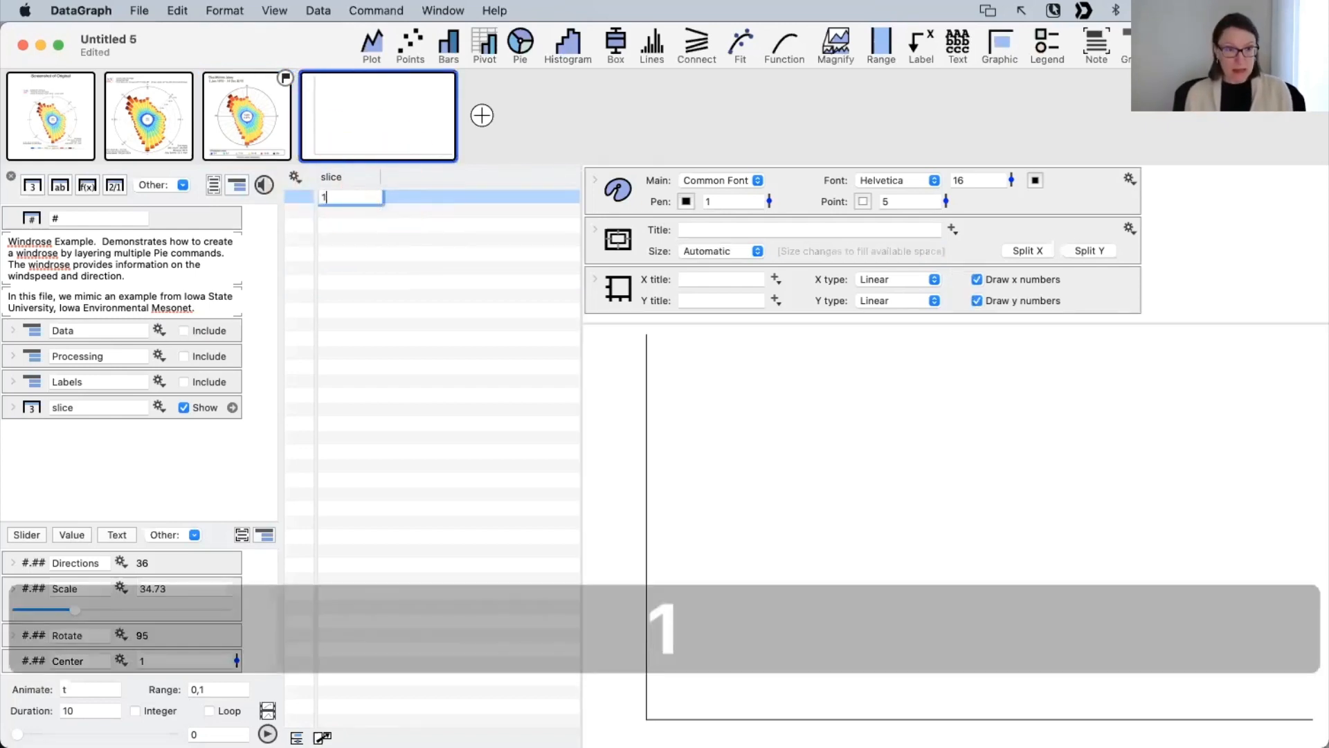
{"action": "type", "text": " 1 1 1 1 1 1 1 1 1 "}
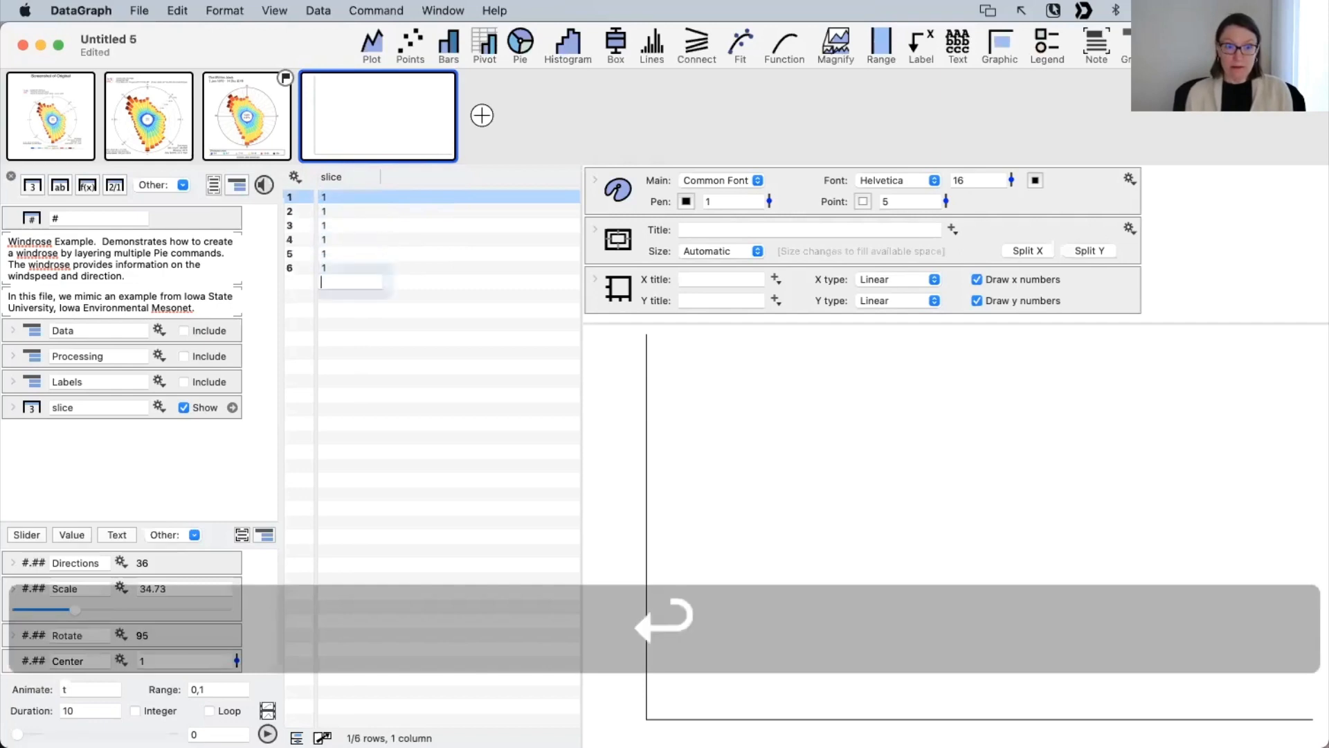
{"action": "type", "text": "1"}
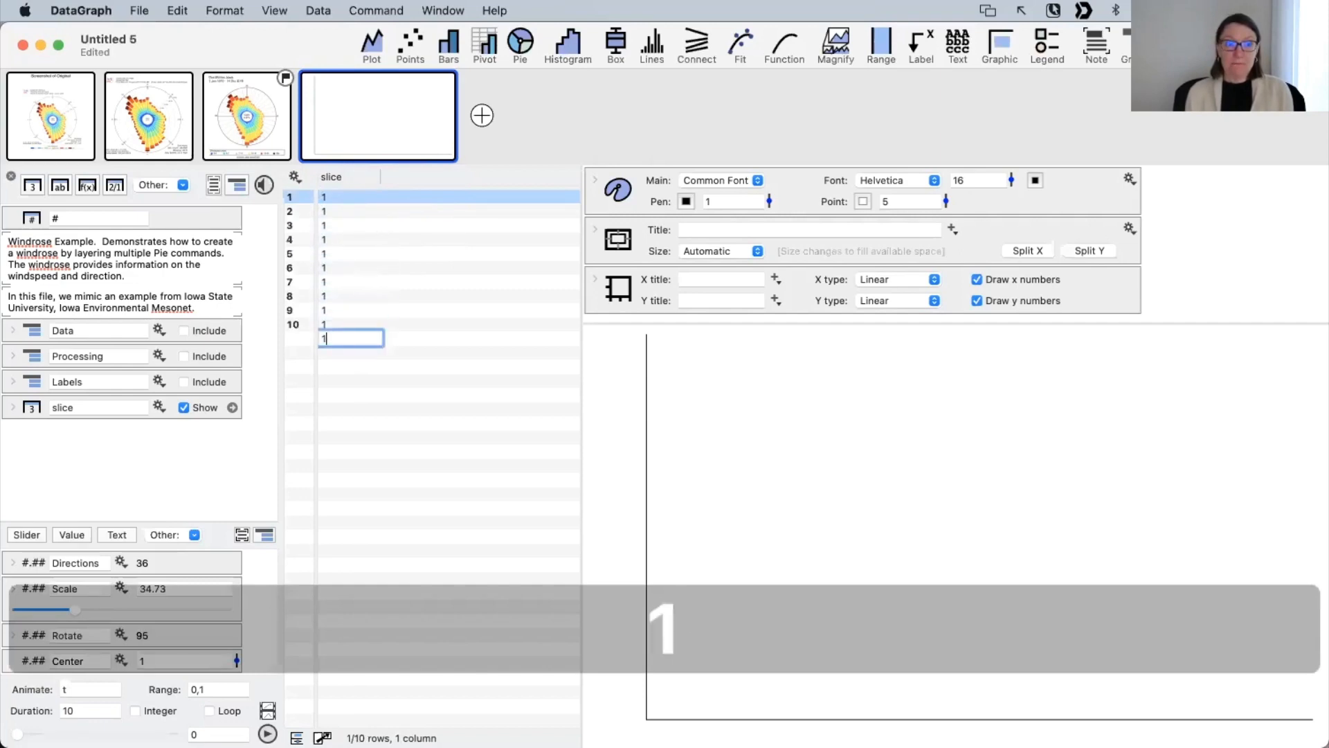
{"action": "key", "text": "BackSpace"}
{"action": "left_click", "coordinate": [371, 363]}
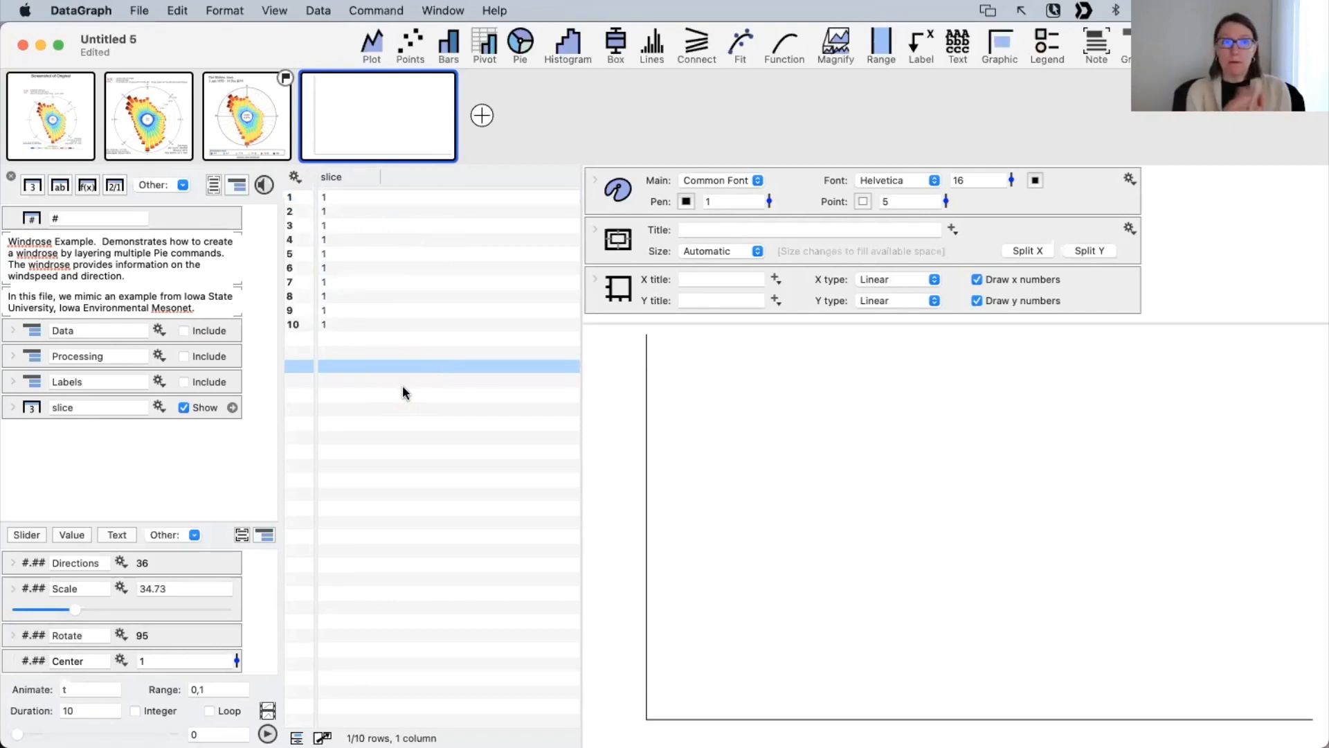
Step: Create a Pie command in the new graph from the slice column
{"action": "left_click", "coordinate": [335, 177]}
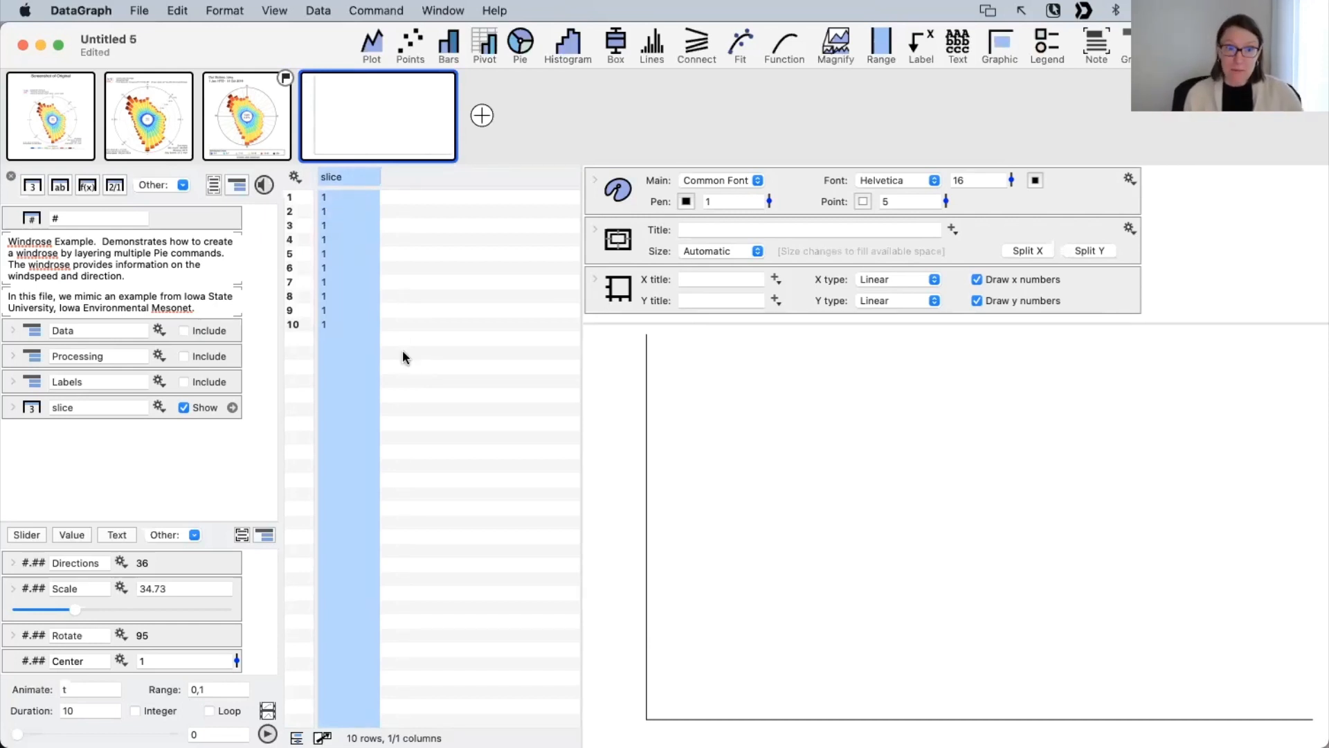
{"action": "left_click", "coordinate": [334, 324]}
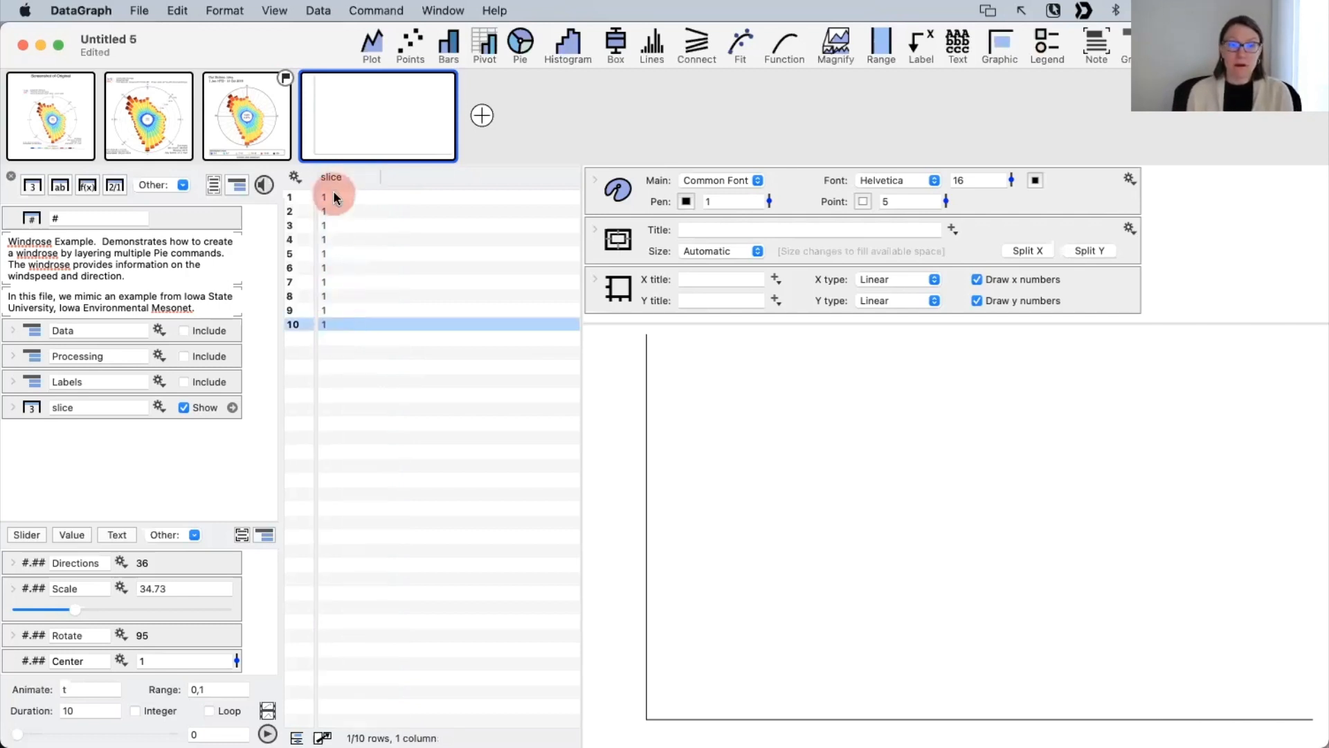
{"action": "left_click", "coordinate": [331, 198]}
{"action": "left_click", "coordinate": [339, 177]}
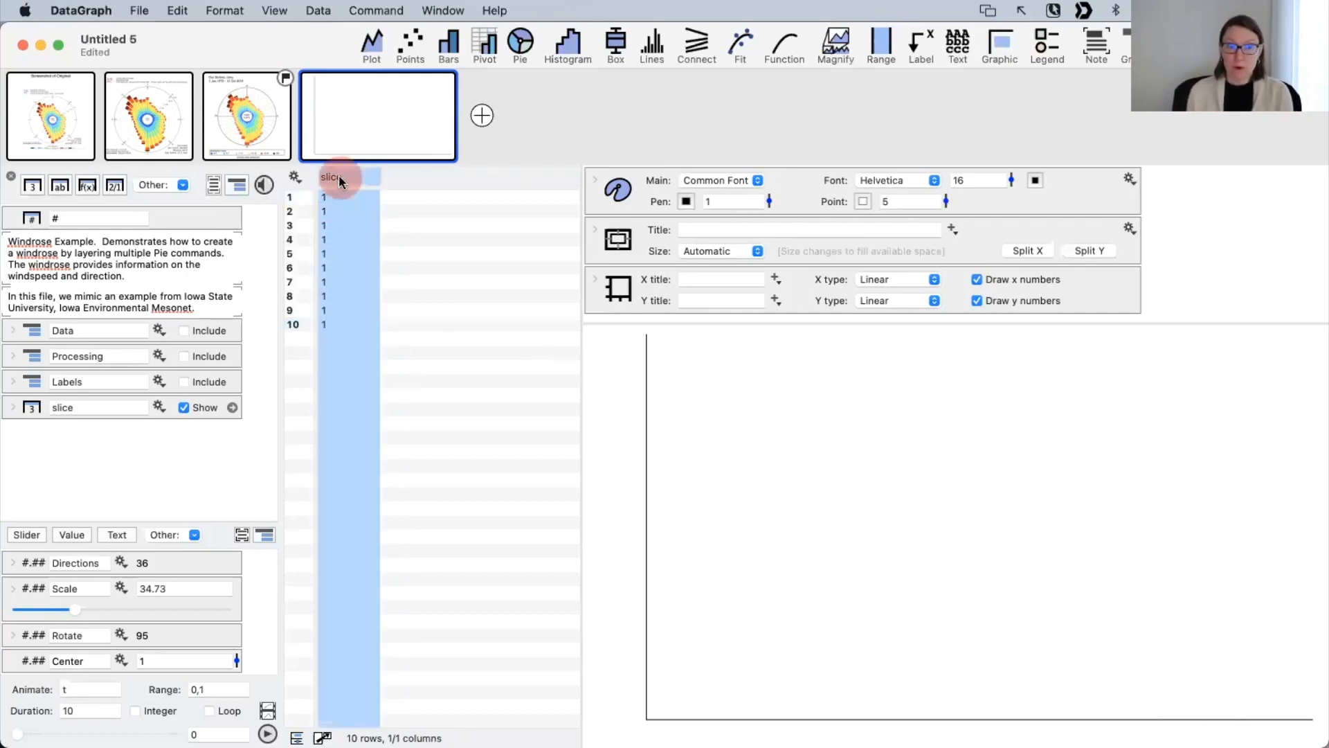
{"action": "left_click", "coordinate": [521, 43]}
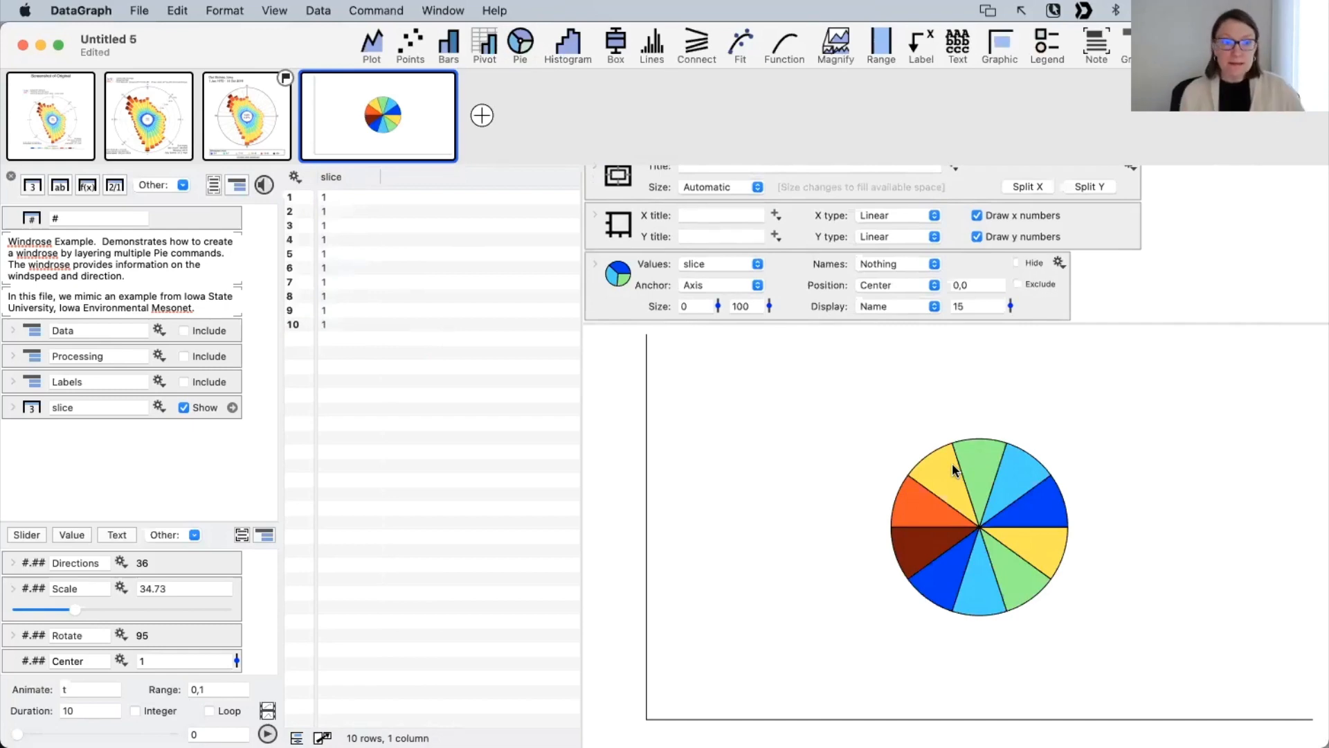
Step: Extend the slice column with the value 1 from row 11 through row 21
{"action": "left_click", "coordinate": [323, 338]}
{"action": "type", "text": "1 1 1 1 1 1 1 1"}
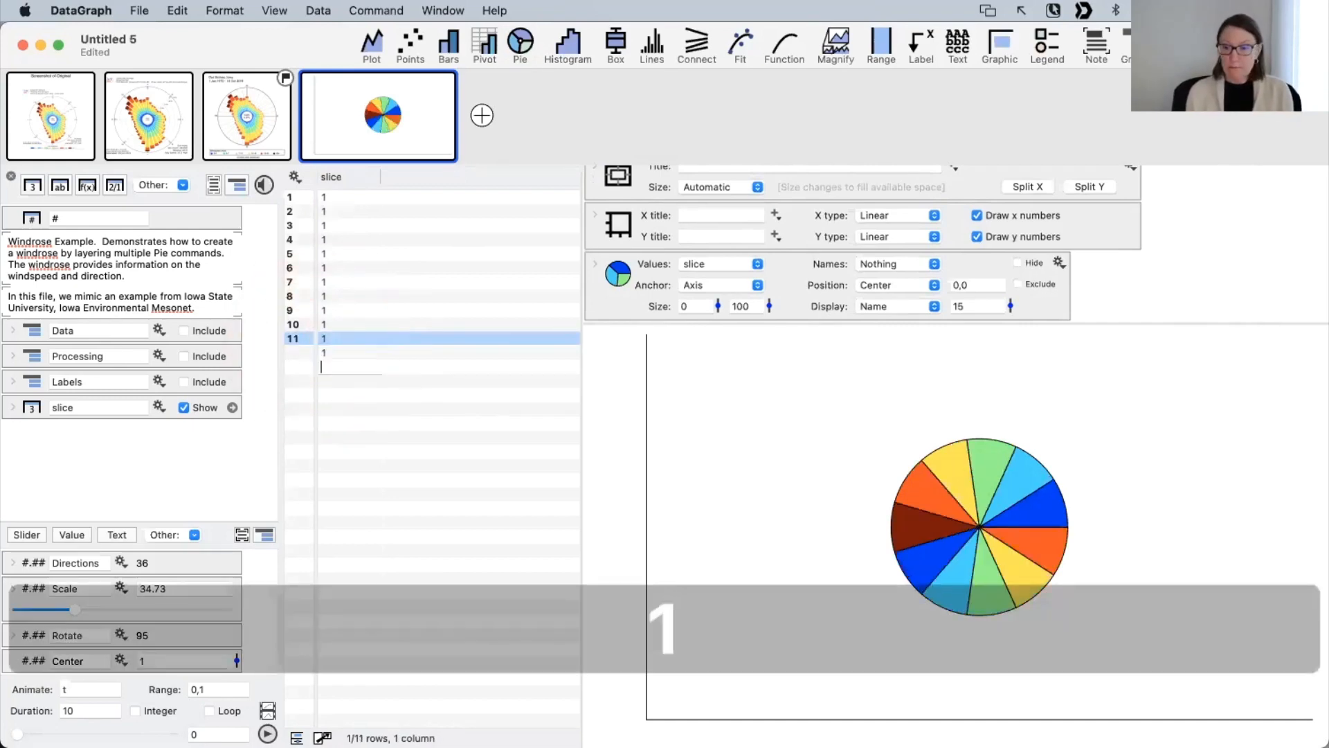
{"action": "key", "text": "Return"}
{"action": "type", "text": "1"}
{"action": "key", "text": "Return"}
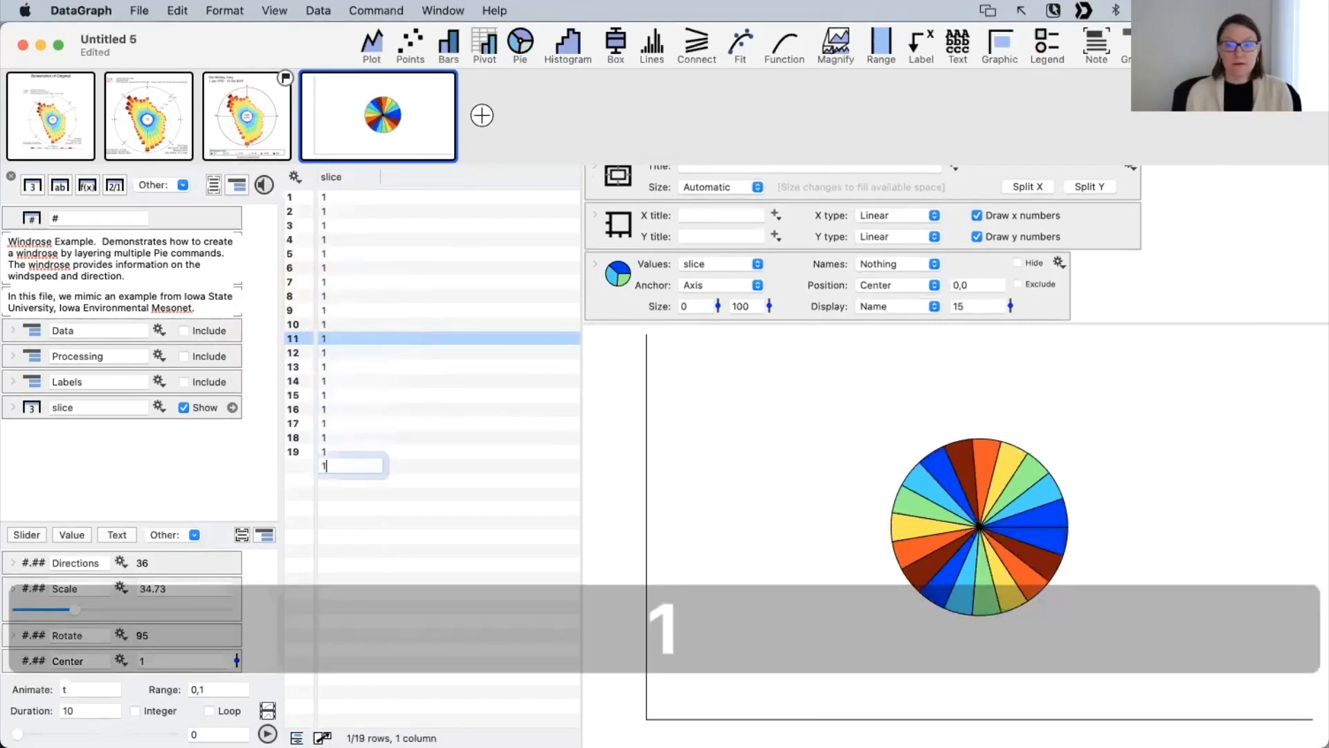
{"action": "type", "text": "1"}
{"action": "key", "text": "Return"}
{"action": "type", "text": "1"}
{"action": "key", "text": "Return"}
{"action": "left_click", "coordinate": [393, 521]}
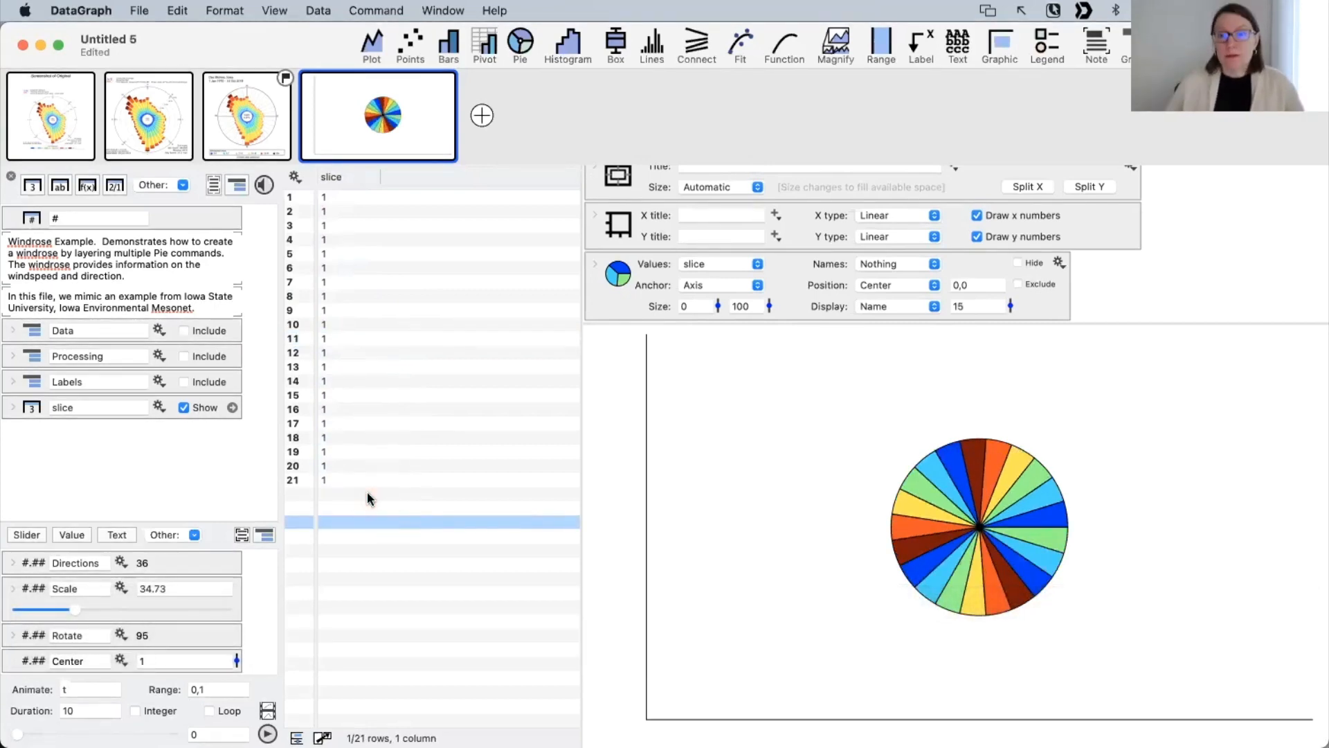
Step: Expand the Pie command's detailed settings and enlarge the command area until the color options show
{"action": "left_click", "coordinate": [592, 263]}
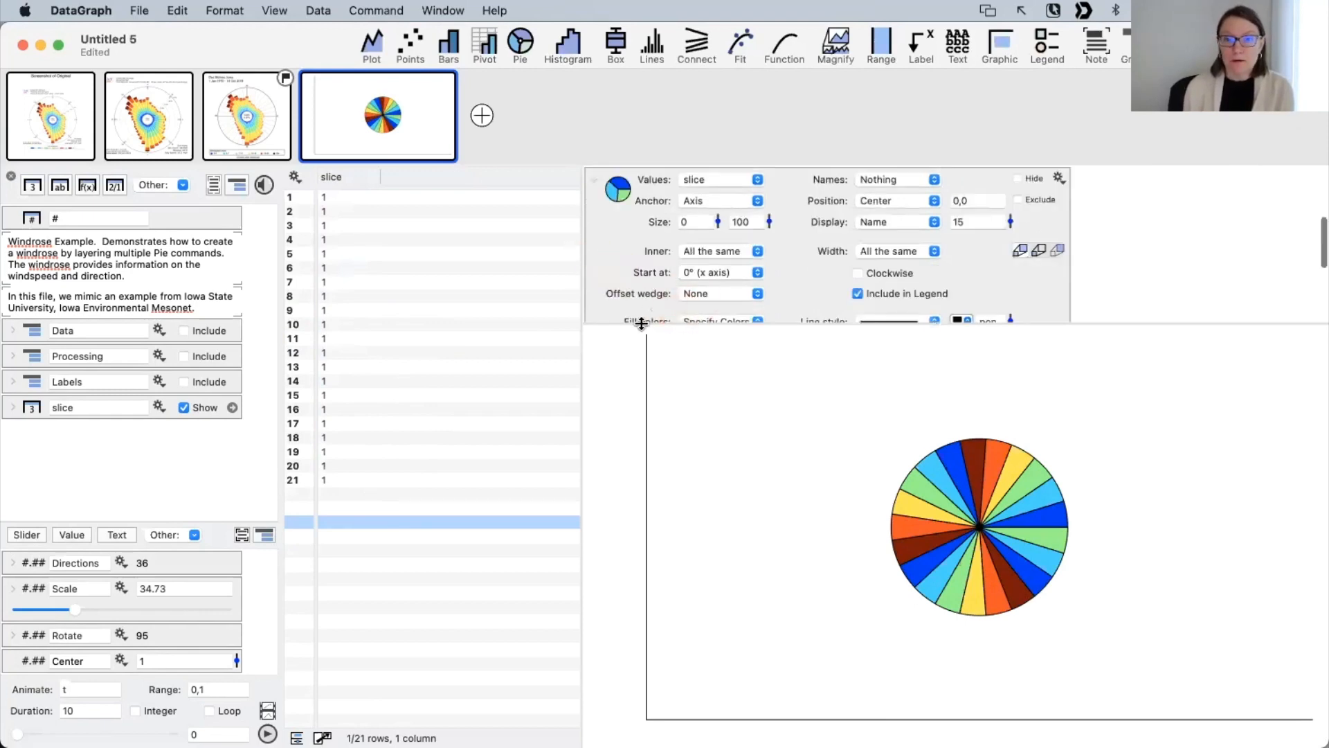
{"action": "left_click_drag", "start_coordinate": [642, 324], "coordinate": [657, 422]}
{"action": "scroll", "coordinate": [671, 294], "scroll_direction": "up", "scroll_amount": 3}
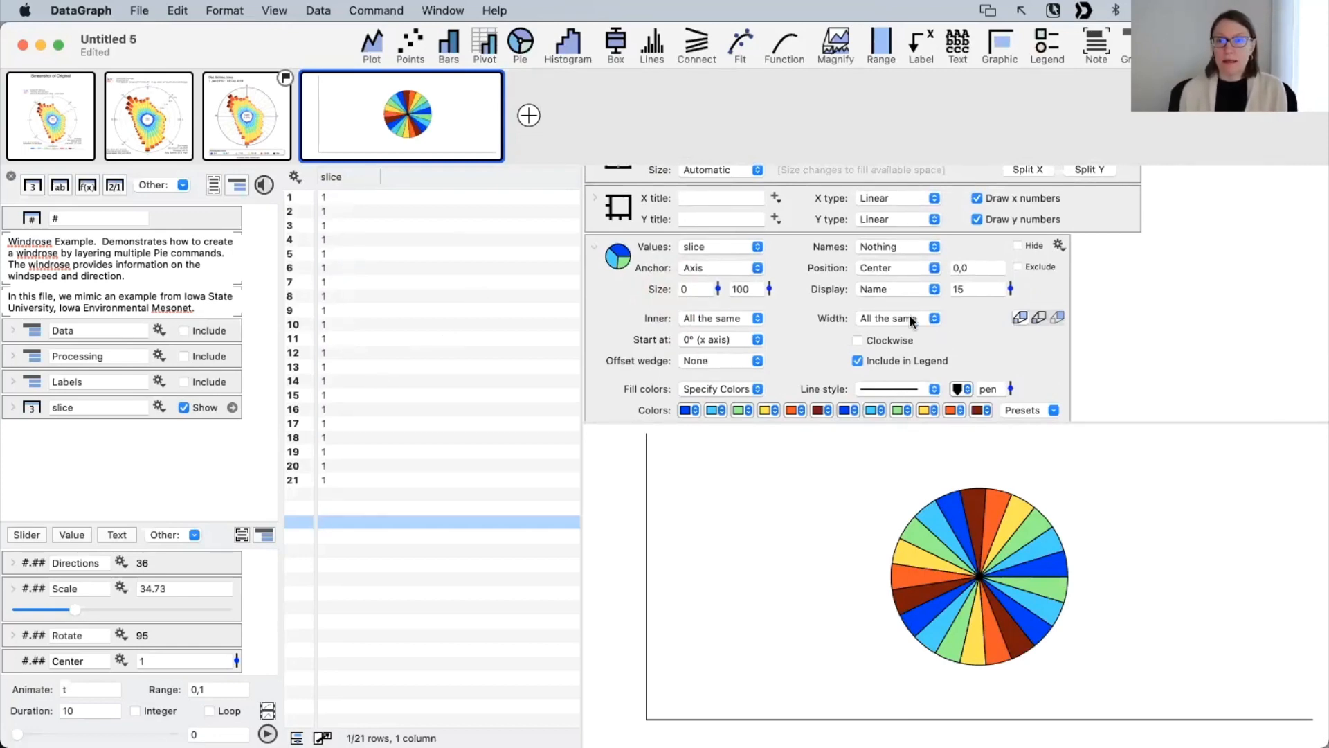
Step: Add one expression column after the slice column, delete the extra duplicate, and enlarge the column list area
{"action": "left_click", "coordinate": [32, 409]}
{"action": "left_click", "coordinate": [89, 186]}
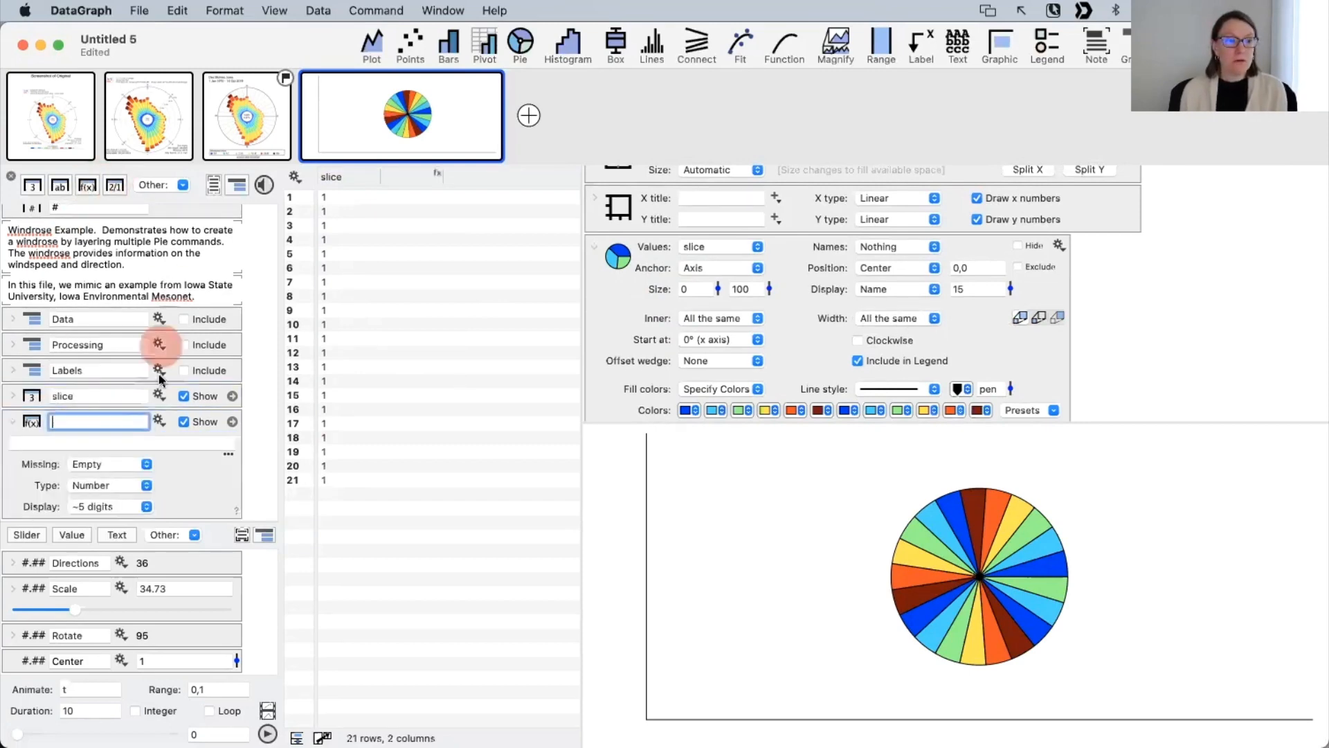
{"action": "left_click", "coordinate": [86, 186]}
{"action": "left_click", "coordinate": [29, 421]}
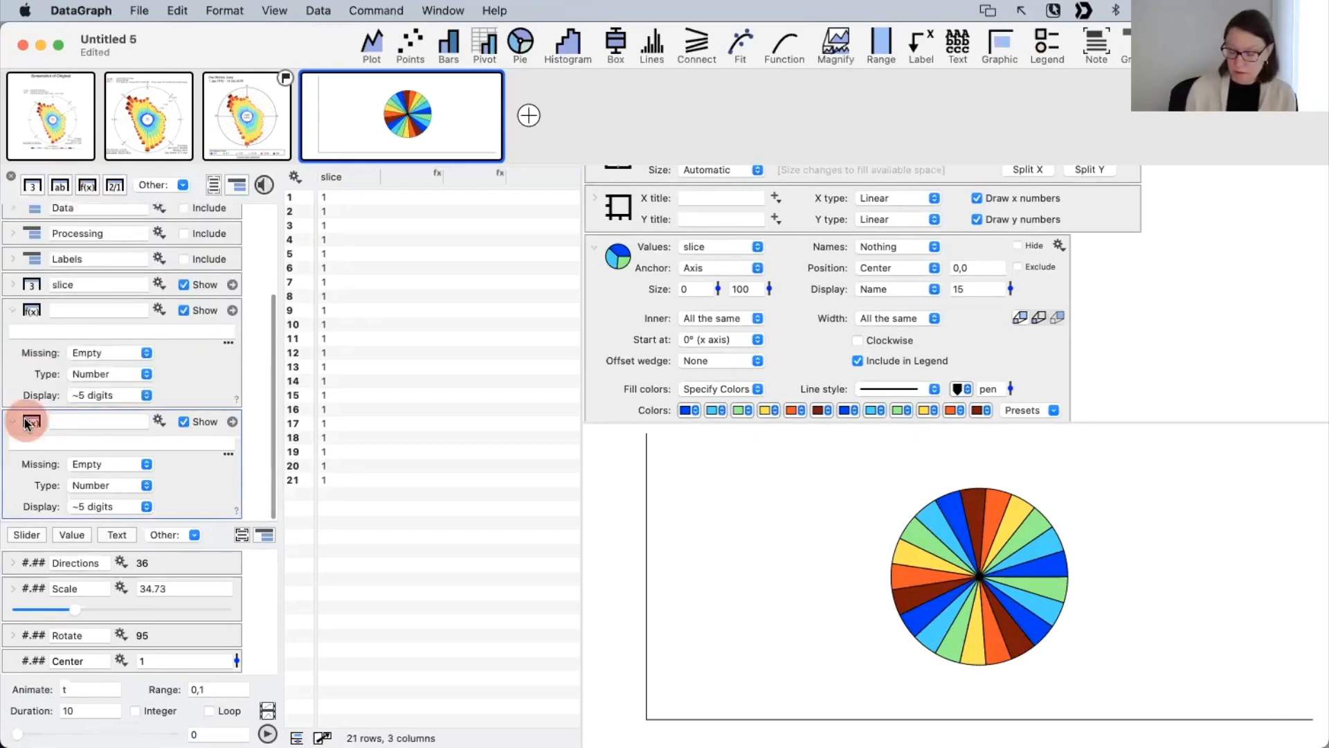
{"action": "key", "text": "BackSpace"}
{"action": "left_click", "coordinate": [35, 479]}
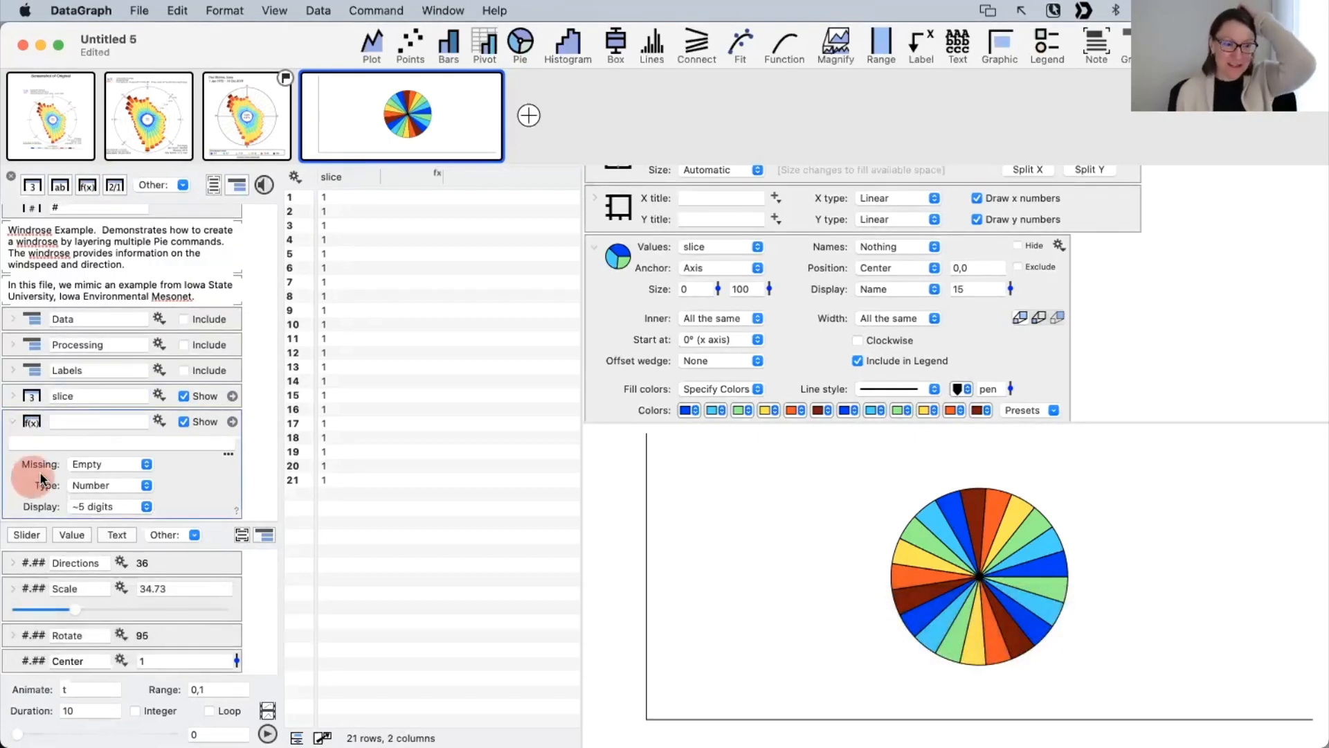
{"action": "left_click_drag", "start_coordinate": [90, 518], "coordinate": [150, 635]}
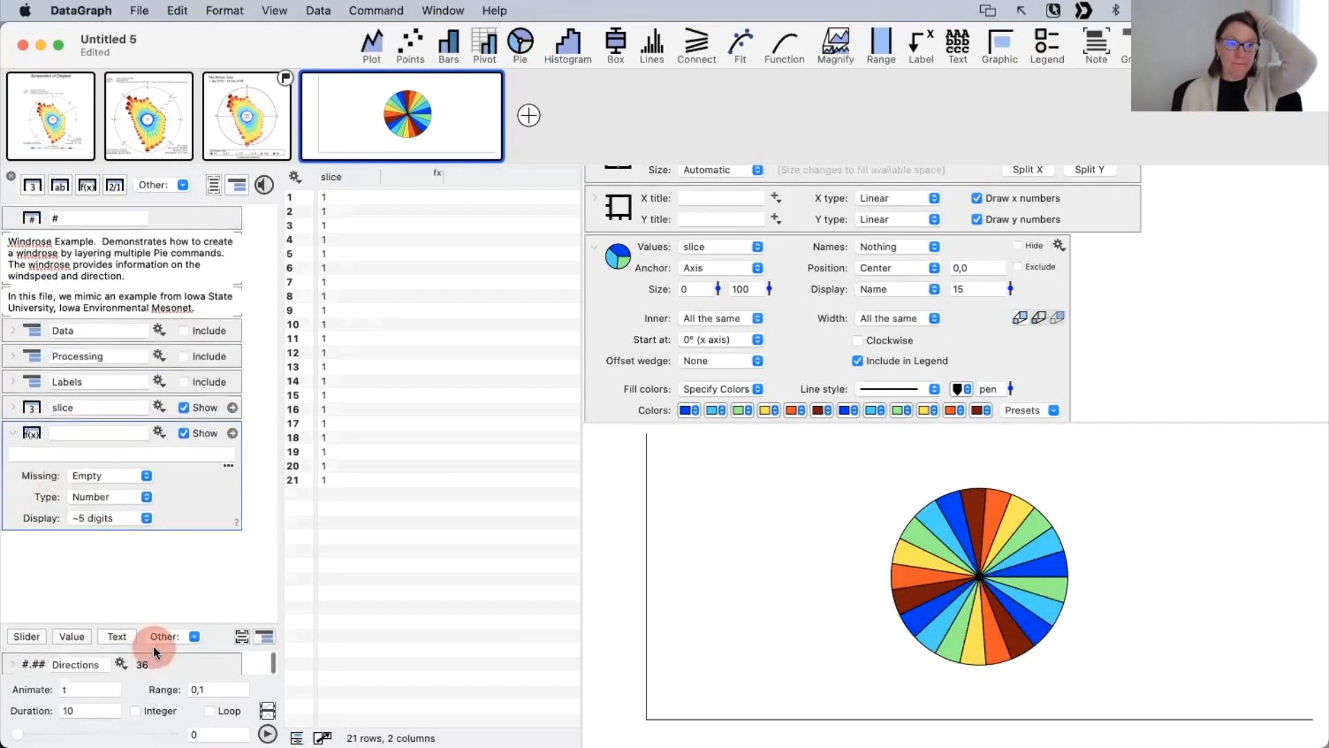
Step: Define the new expression column as the row number # with 21 rows
{"action": "left_click", "coordinate": [147, 414]}
{"action": "left_click", "coordinate": [41, 453]}
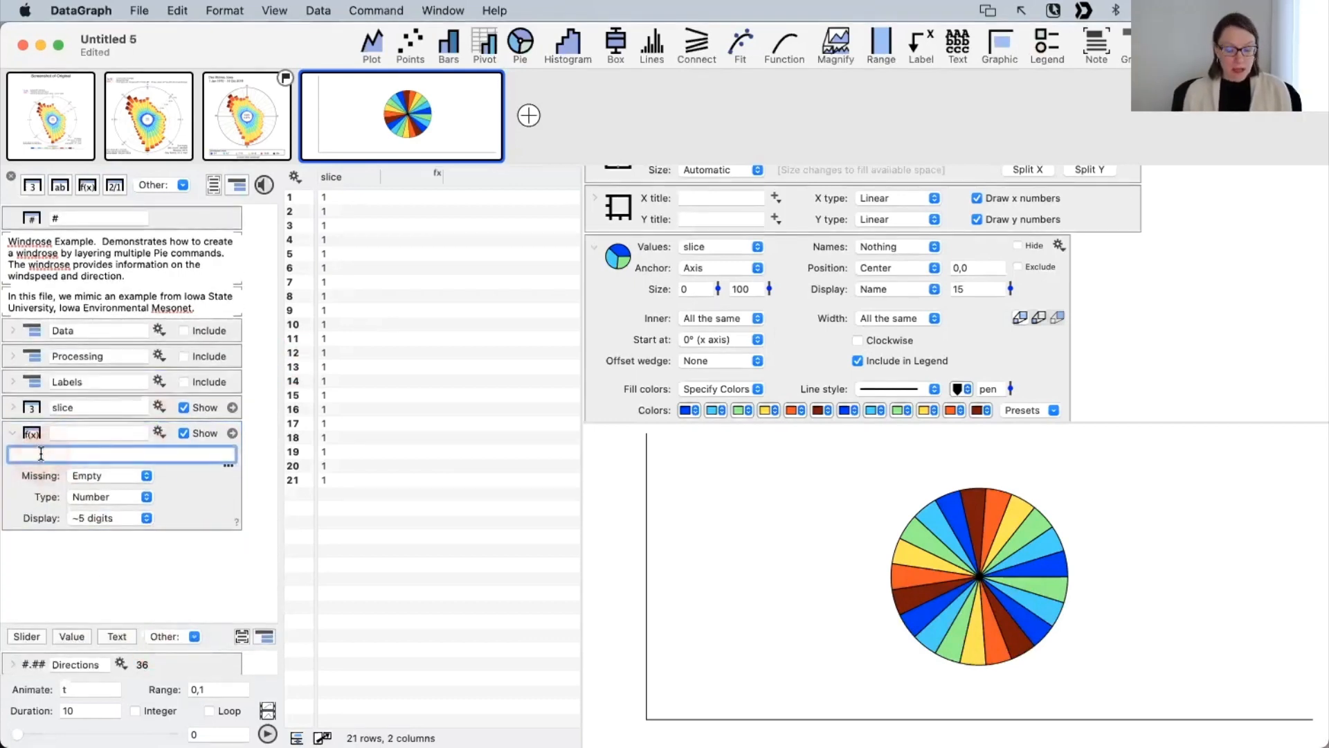
{"action": "type", "text": "#"}
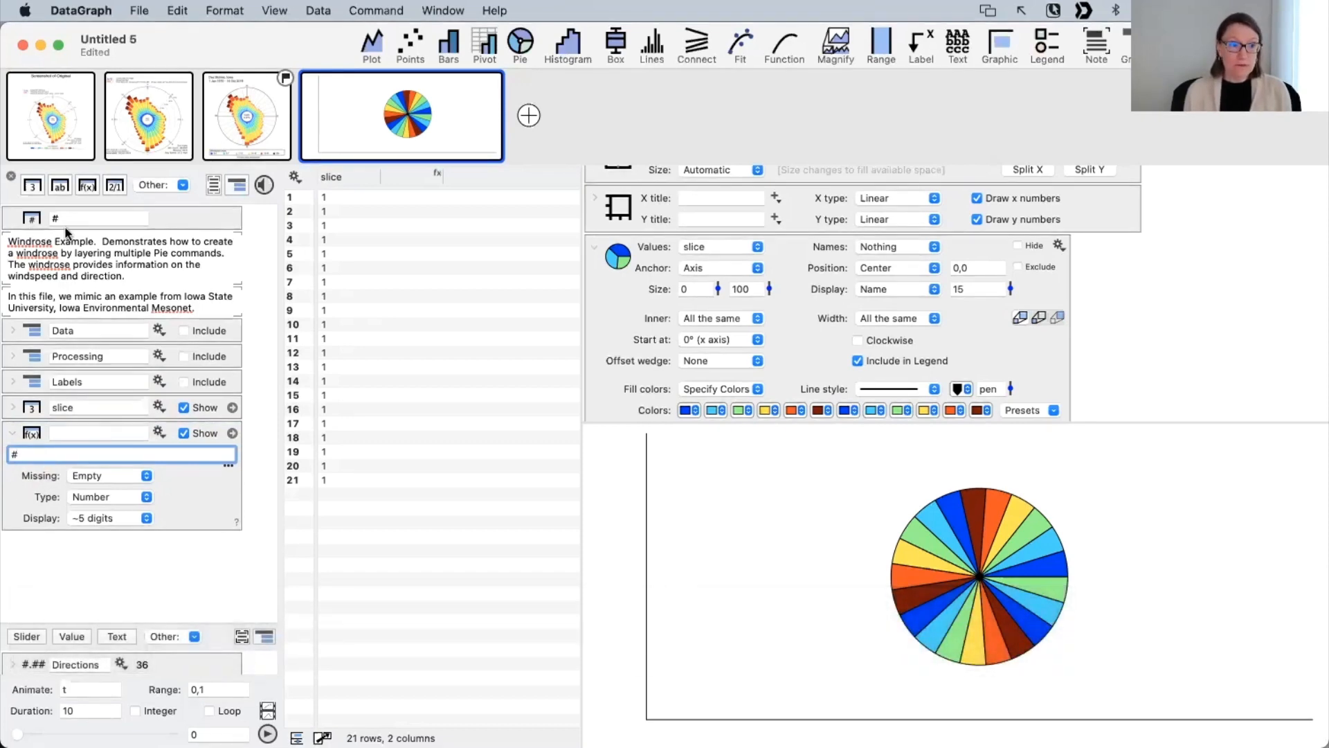
{"action": "left_click", "coordinate": [66, 218]}
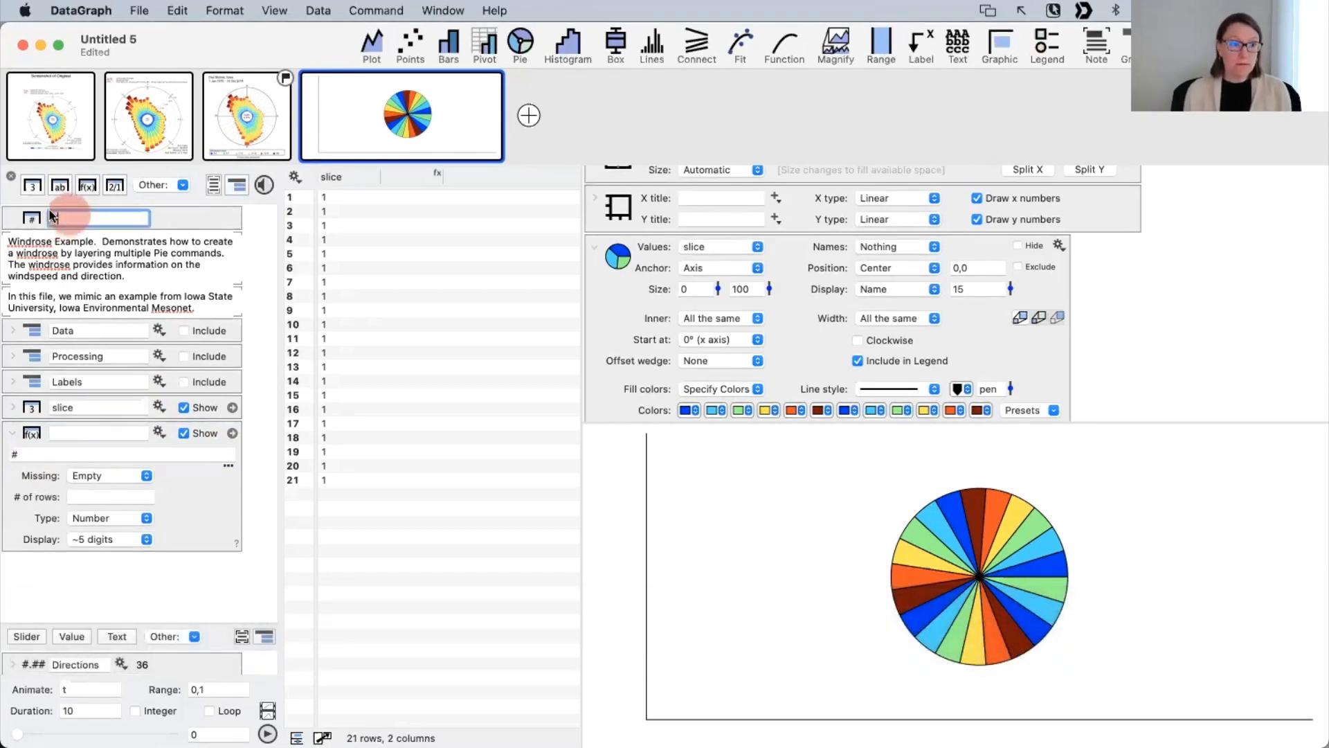
{"action": "left_click", "coordinate": [29, 454]}
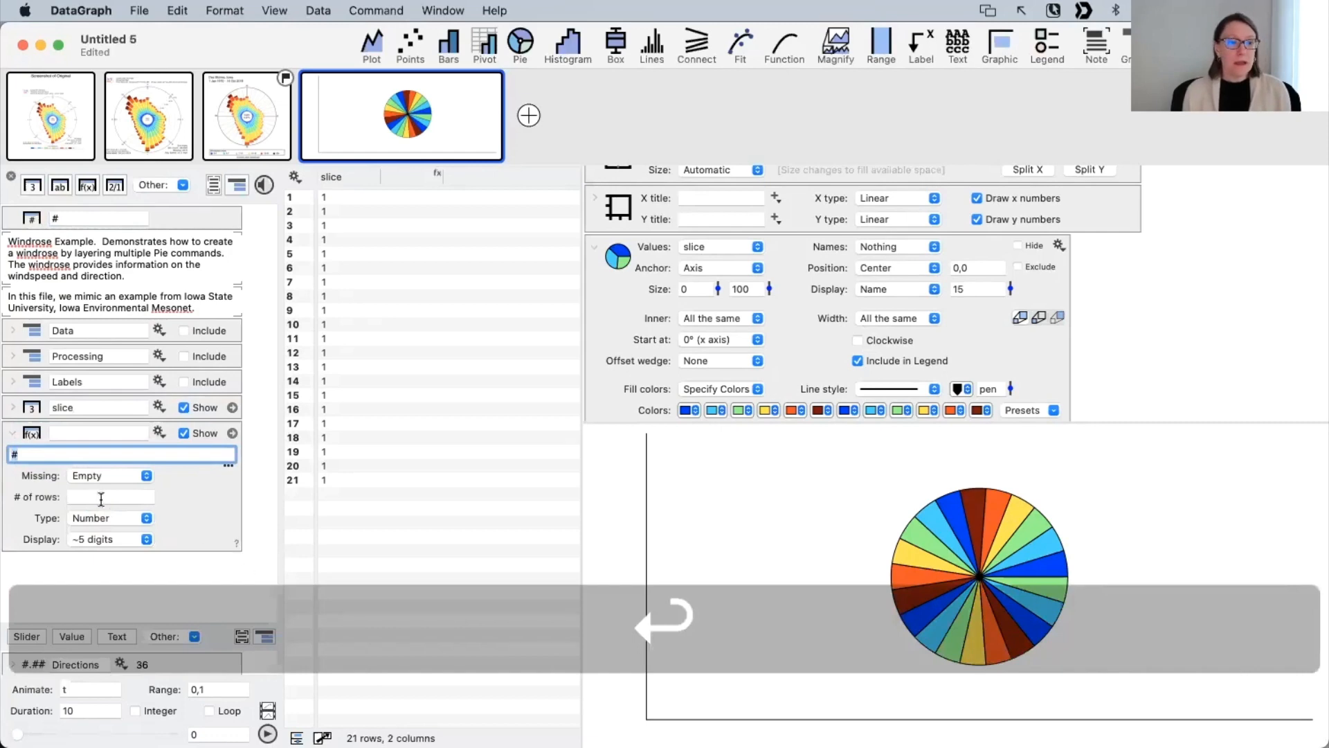
{"action": "left_click", "coordinate": [99, 494]}
{"action": "type", "text": "21"}
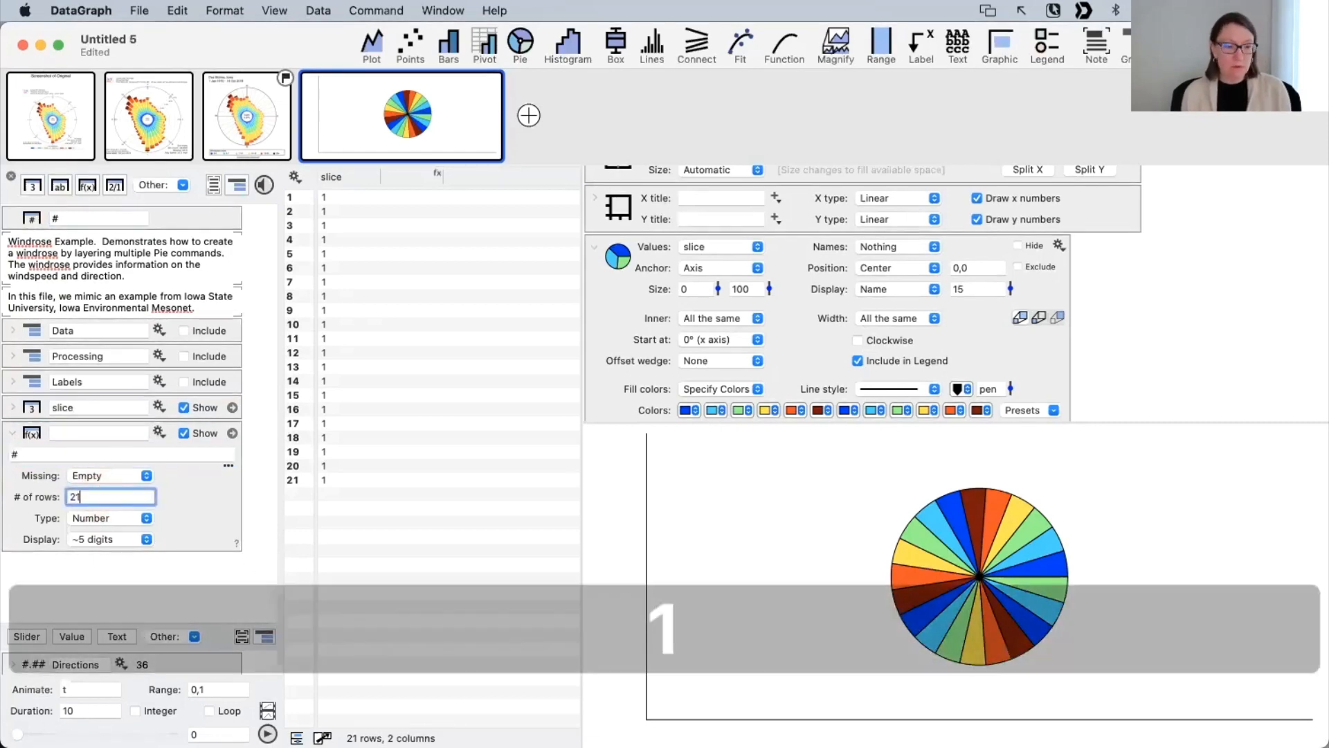
{"action": "left_click", "coordinate": [441, 451]}
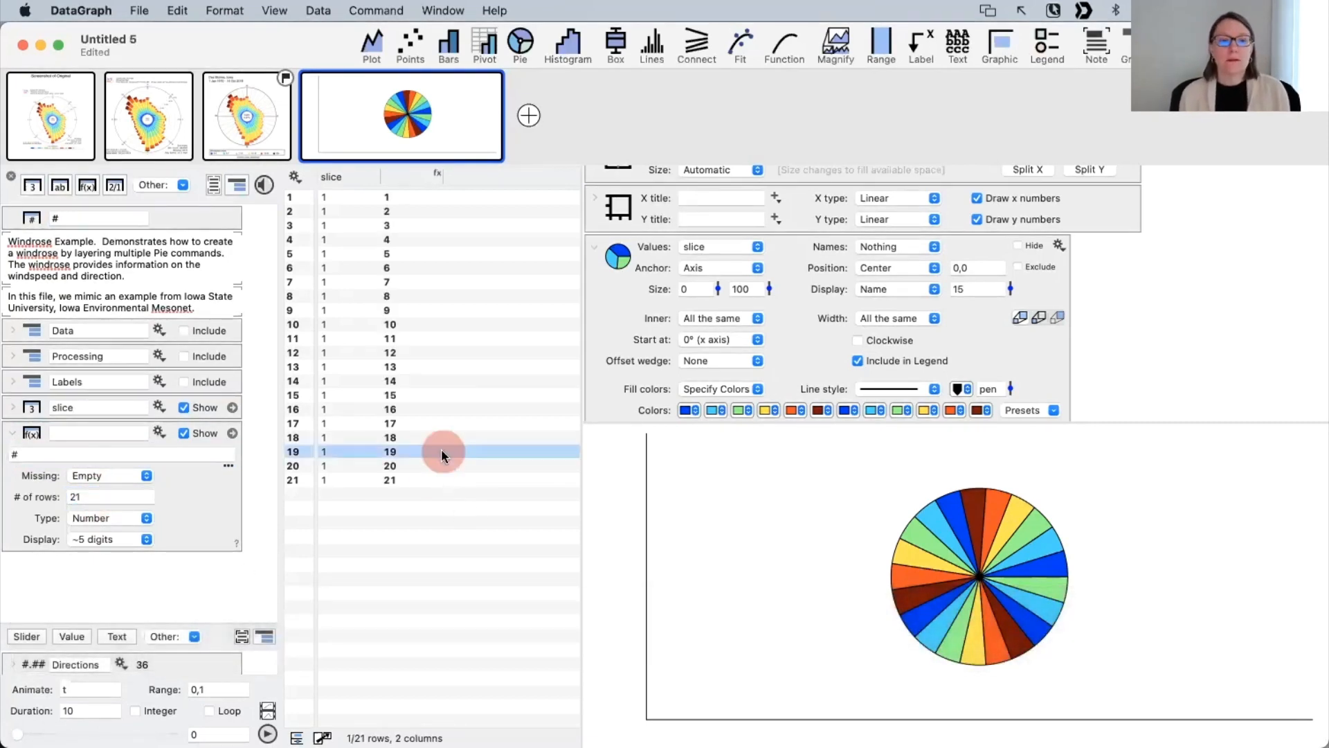
Step: Name the expression column w and use it as the Width of the pie's wedges
{"action": "left_click", "coordinate": [417, 477]}
{"action": "left_click", "coordinate": [405, 178]}
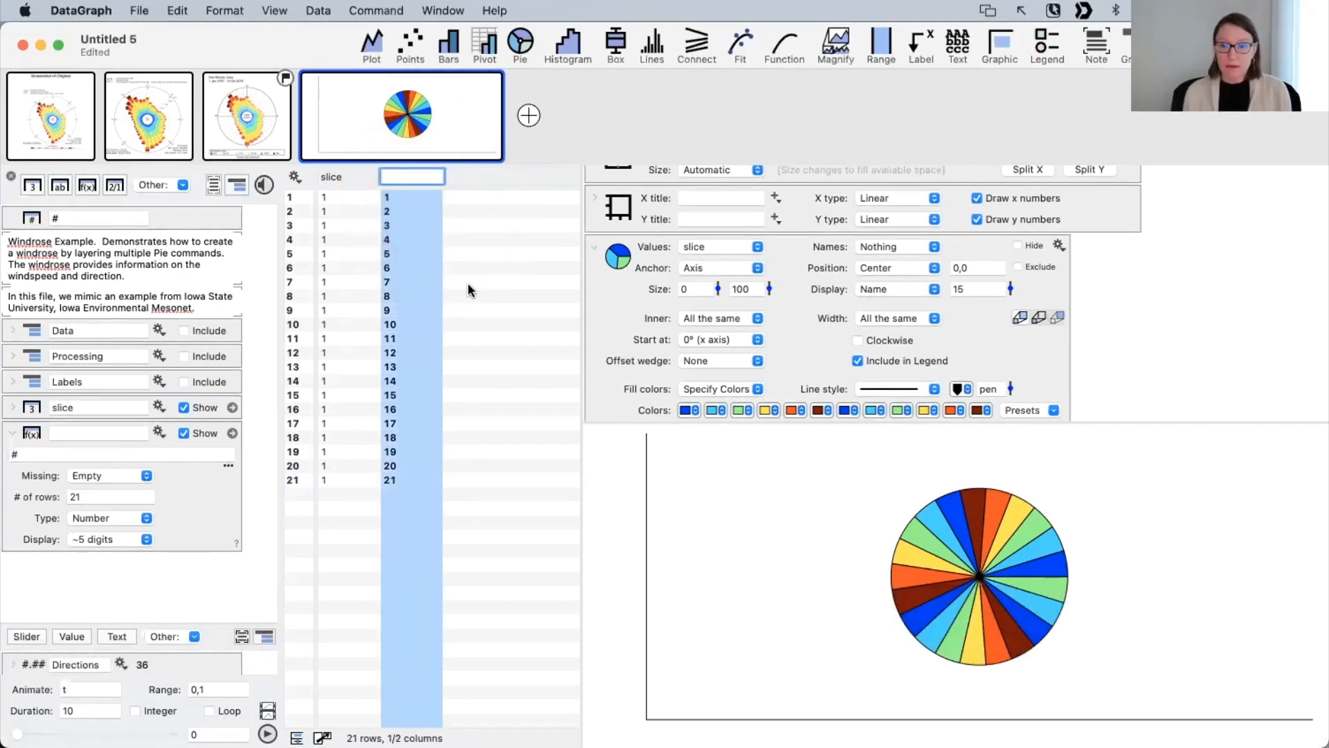
{"action": "left_click", "coordinate": [894, 315]}
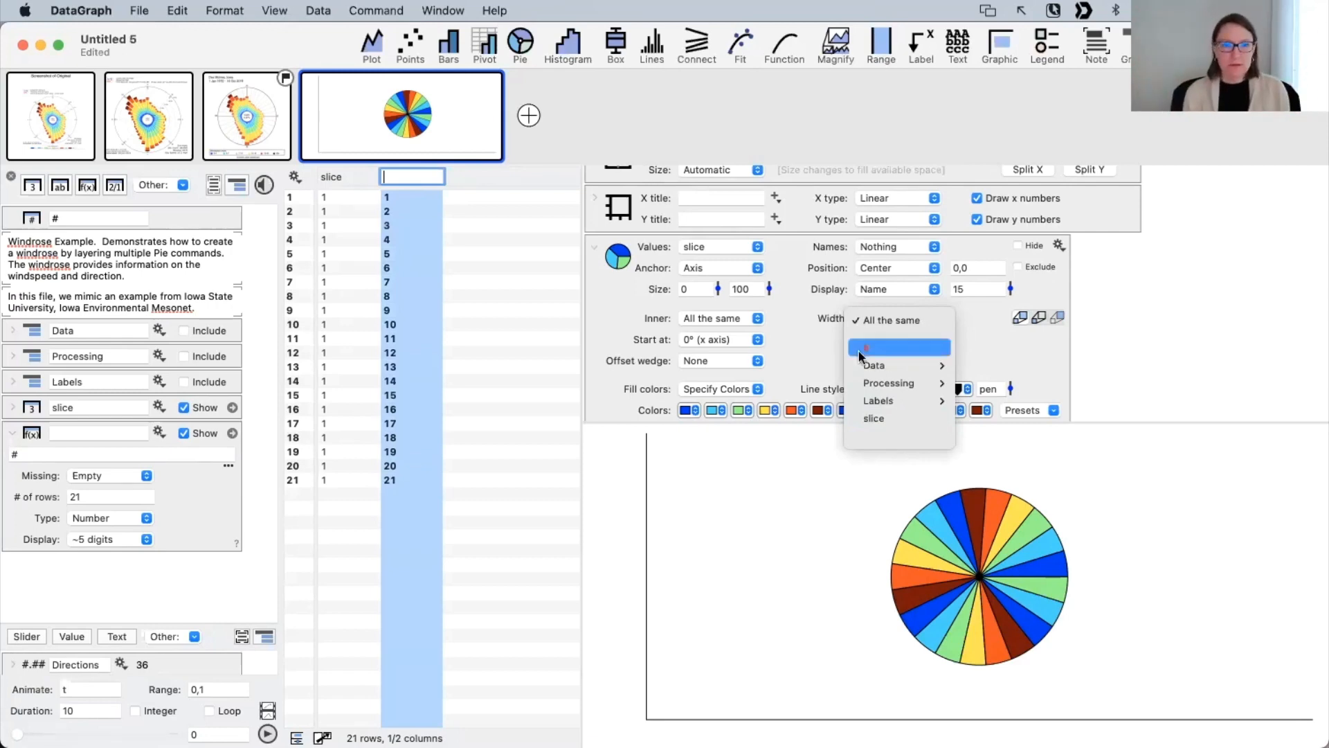
{"action": "left_click", "coordinate": [403, 178]}
{"action": "key", "text": "w"}
{"action": "left_click", "coordinate": [422, 241]}
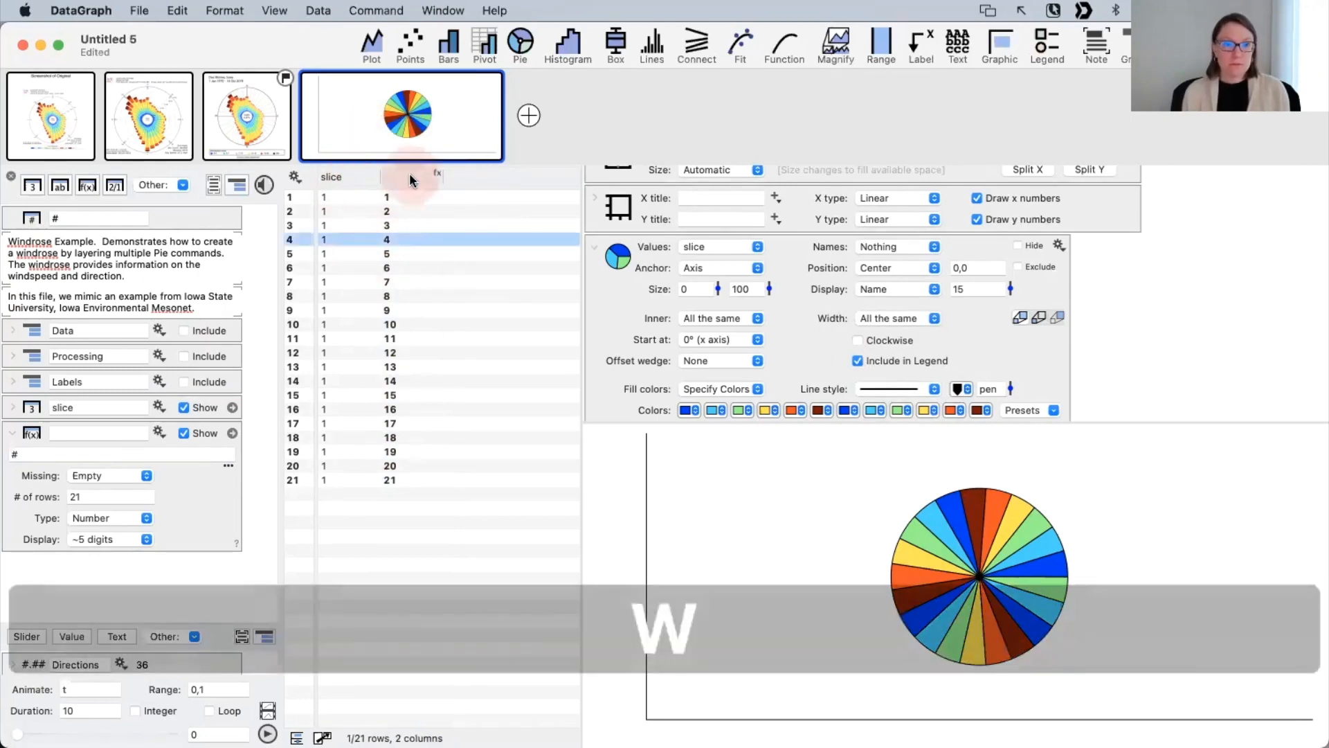
{"action": "left_click", "coordinate": [409, 180]}
{"action": "type", "text": "w"}
{"action": "left_click", "coordinate": [423, 282]}
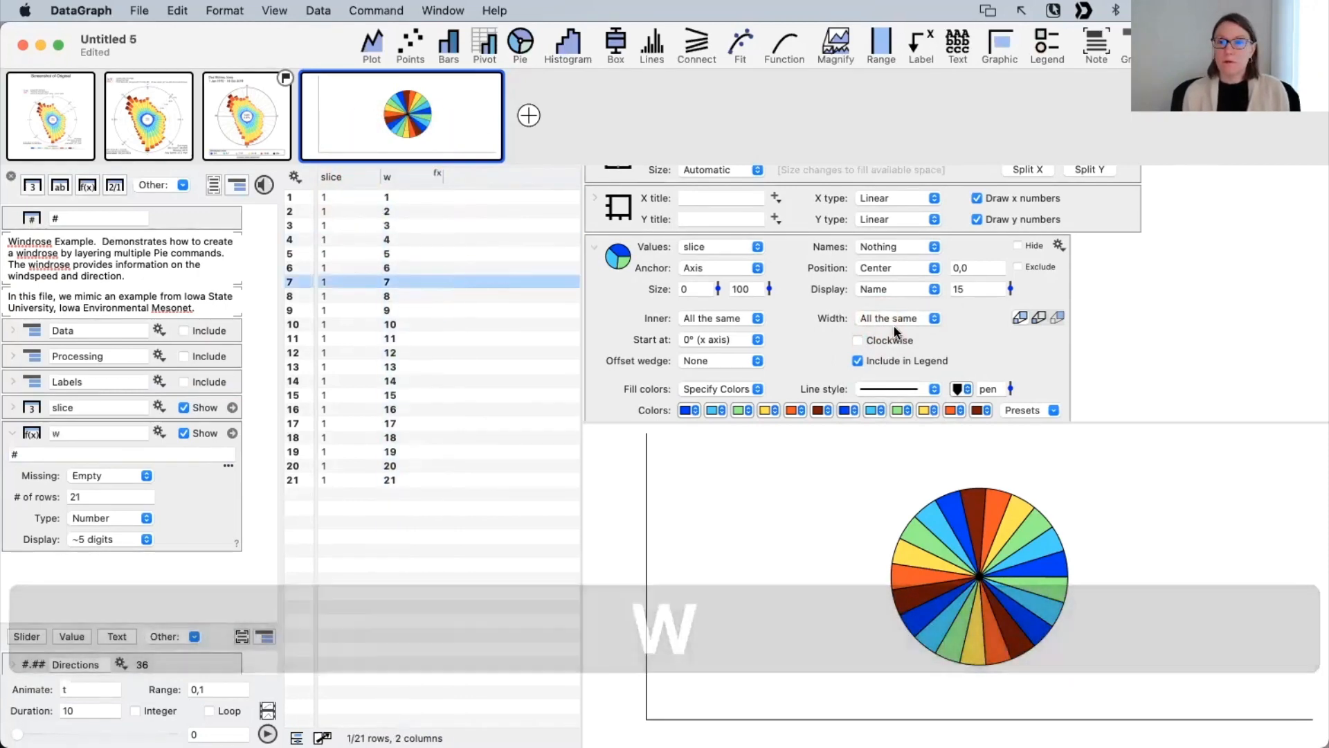
{"action": "left_click", "coordinate": [894, 327]}
{"action": "left_click", "coordinate": [888, 436]}
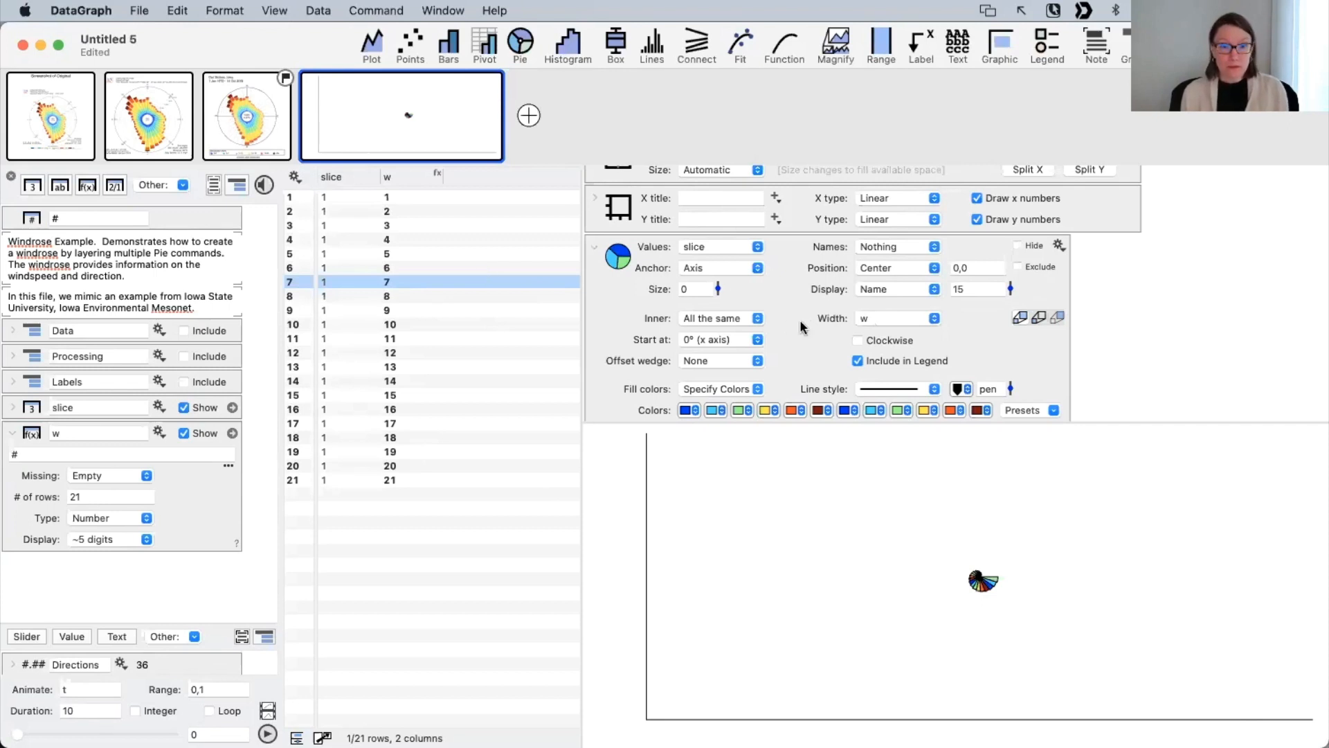
Step: Scale up the wedge widths by changing column w's expression to #*10
{"action": "left_click", "coordinate": [411, 178]}
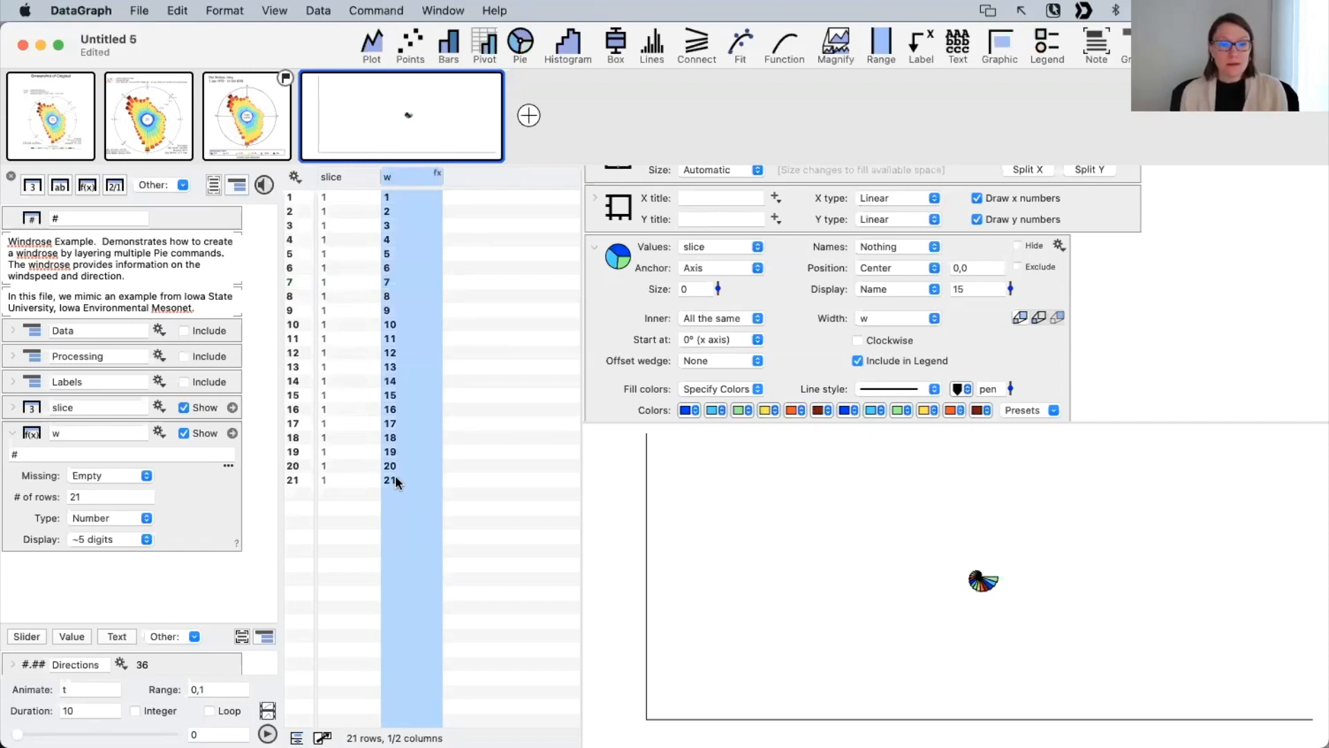
{"action": "left_click", "coordinate": [47, 455]}
{"action": "type", "text": "*10"}
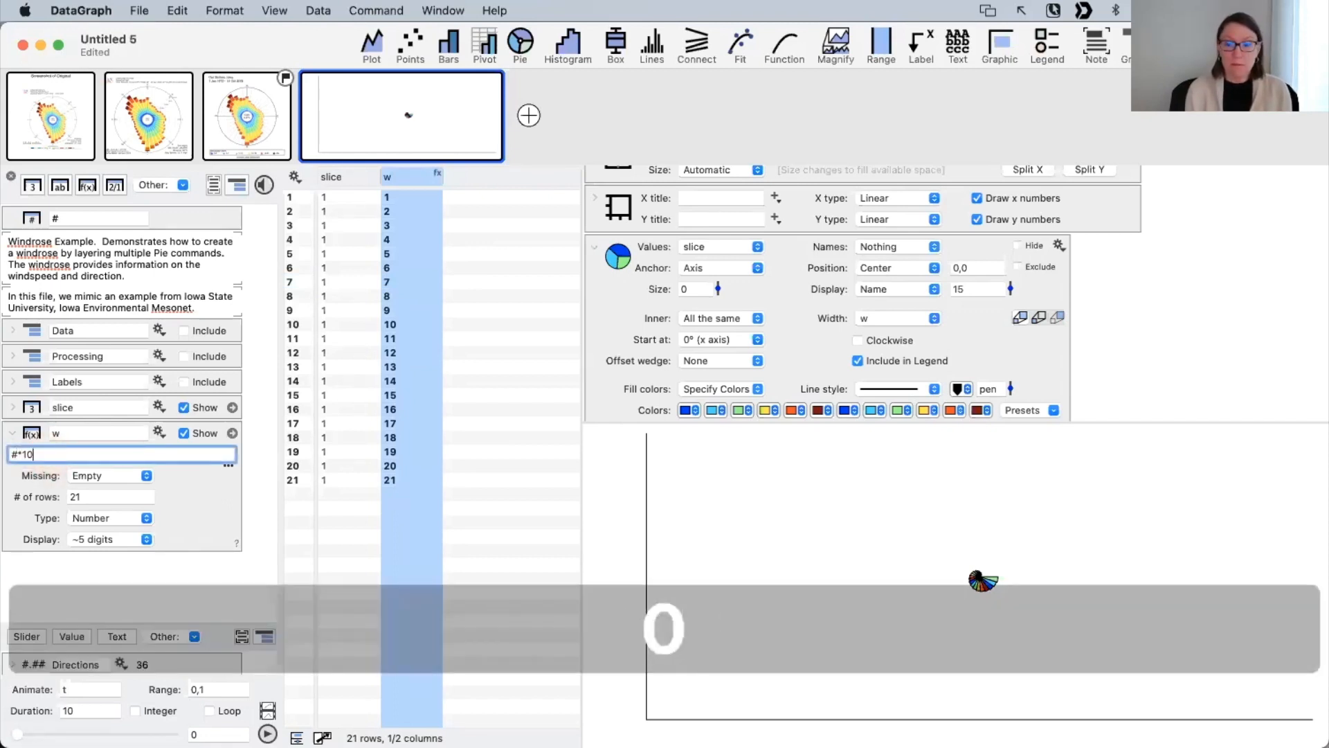
{"action": "key", "text": "Return"}
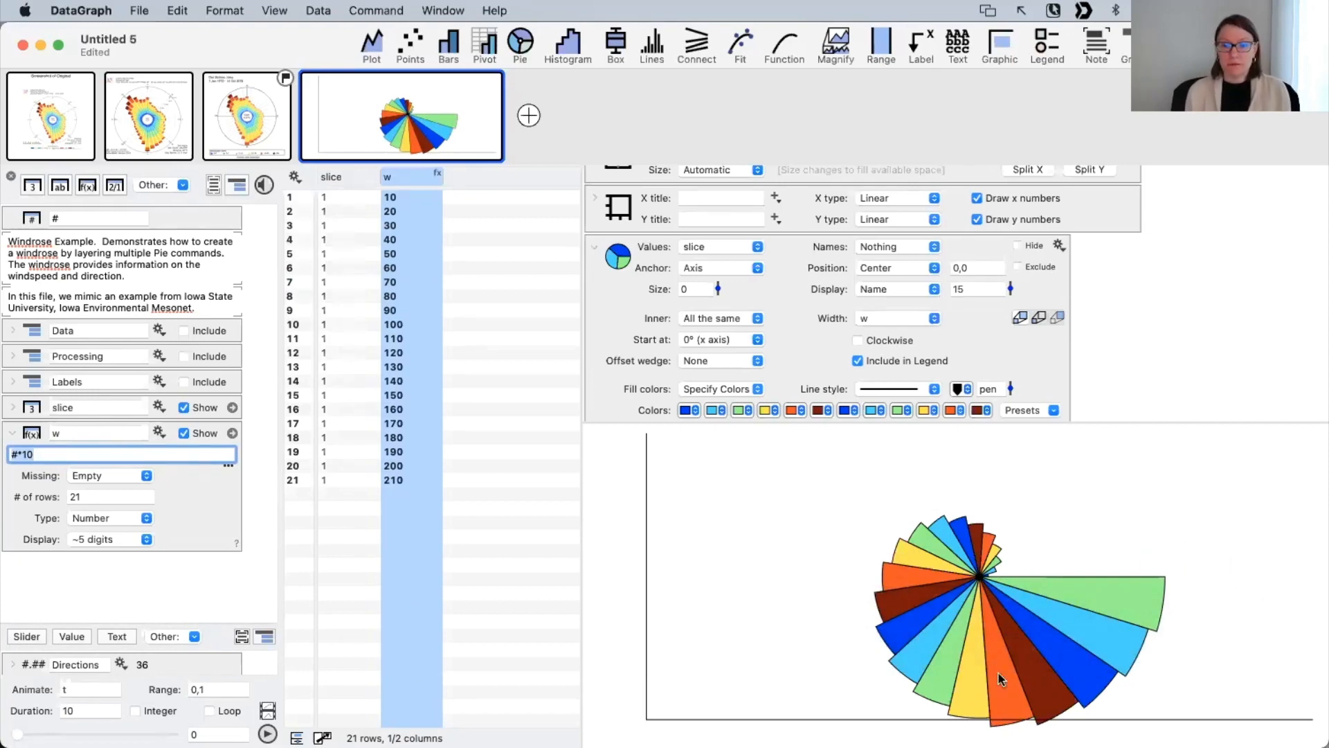
Step: Switch the pie's fill to a constant color, trying Line Color 1 and then choosing the blue Fill Color 1
{"action": "scroll", "coordinate": [782, 305], "scroll_direction": "down", "scroll_amount": 3}
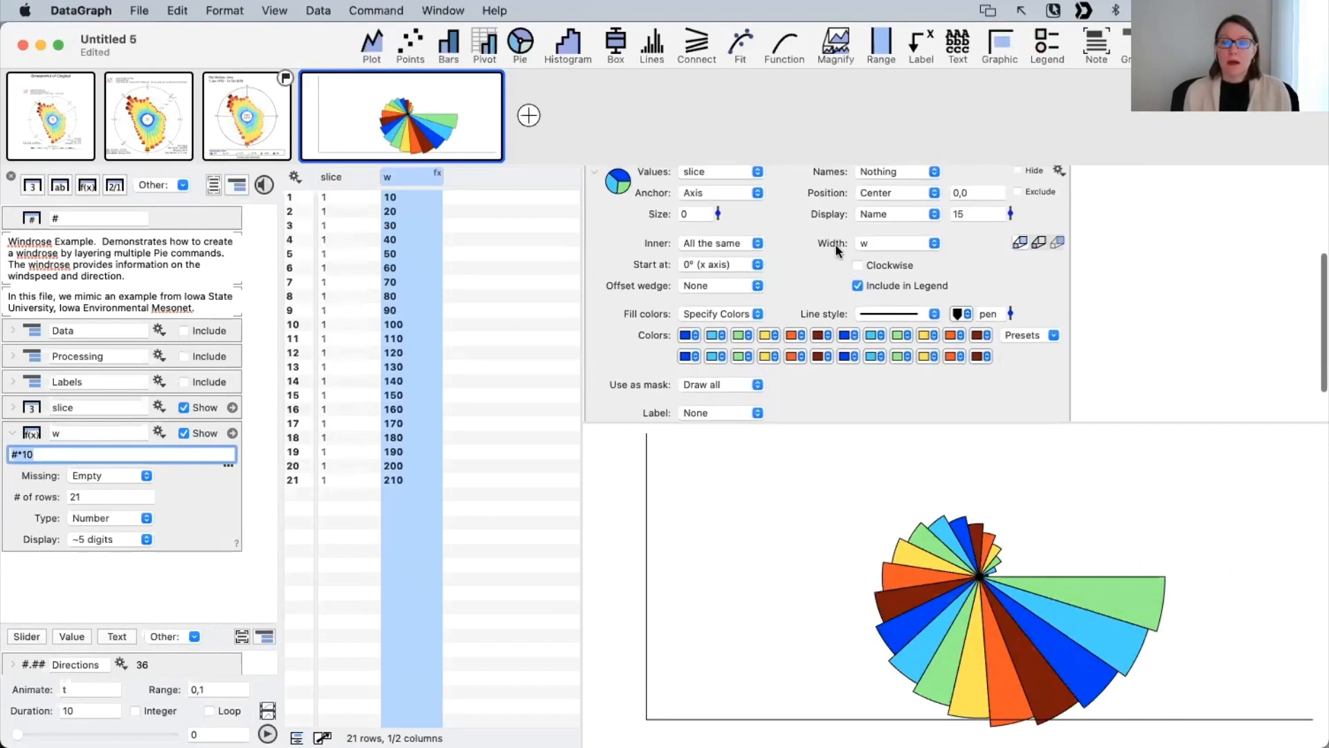
{"action": "left_click", "coordinate": [730, 311]}
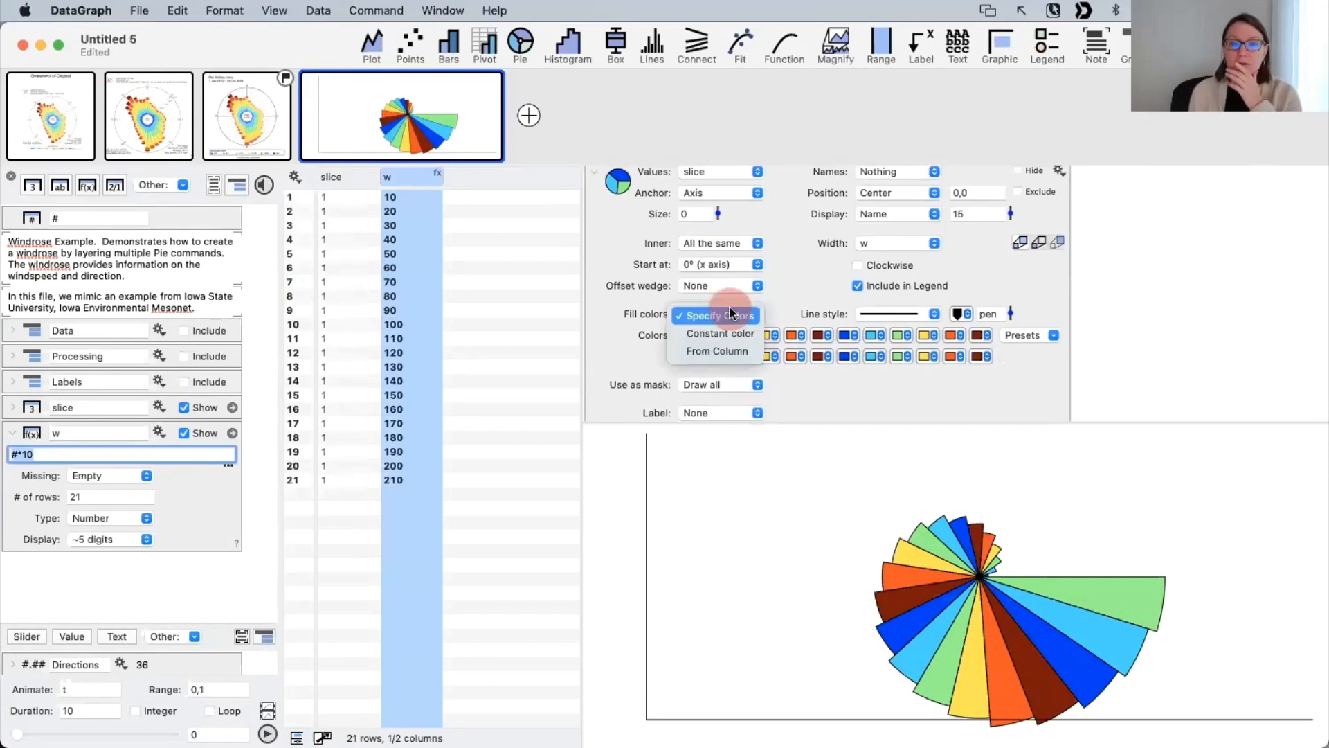
{"action": "left_click", "coordinate": [728, 332]}
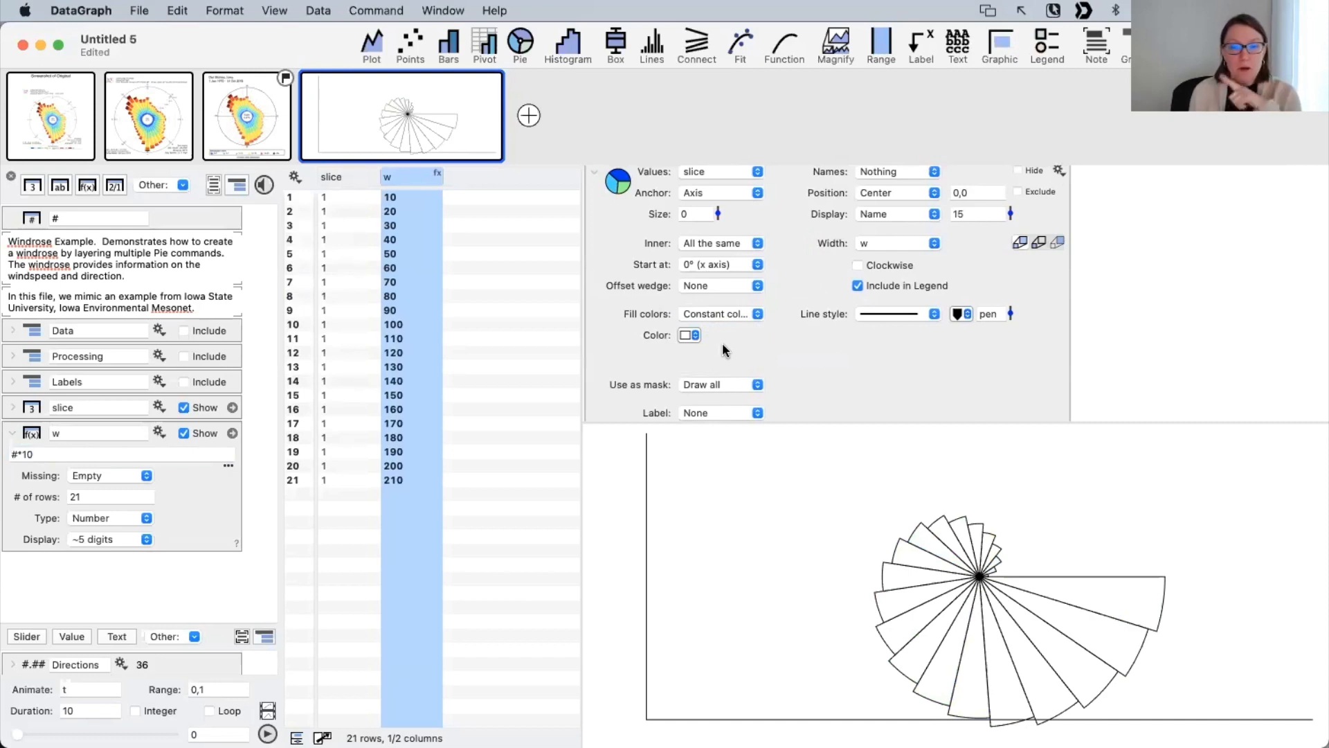
{"action": "left_click", "coordinate": [690, 335]}
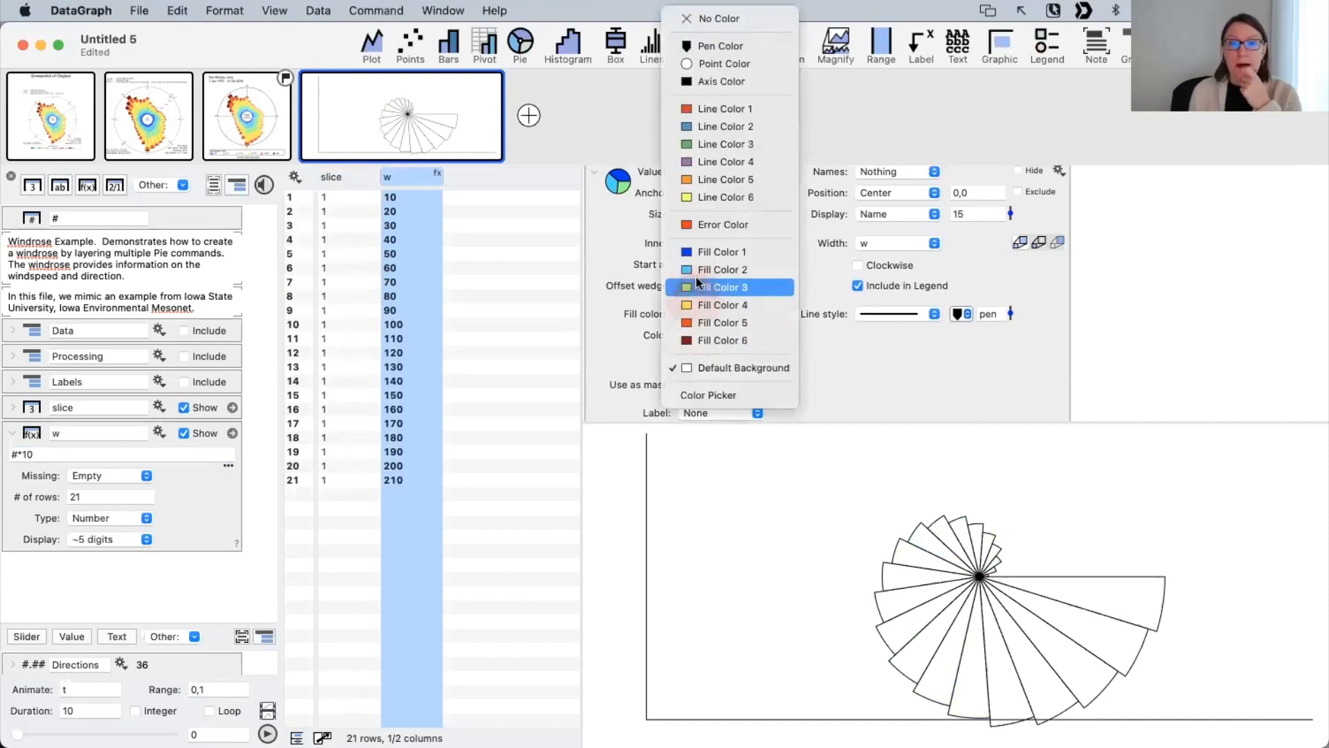
{"action": "left_click", "coordinate": [707, 109]}
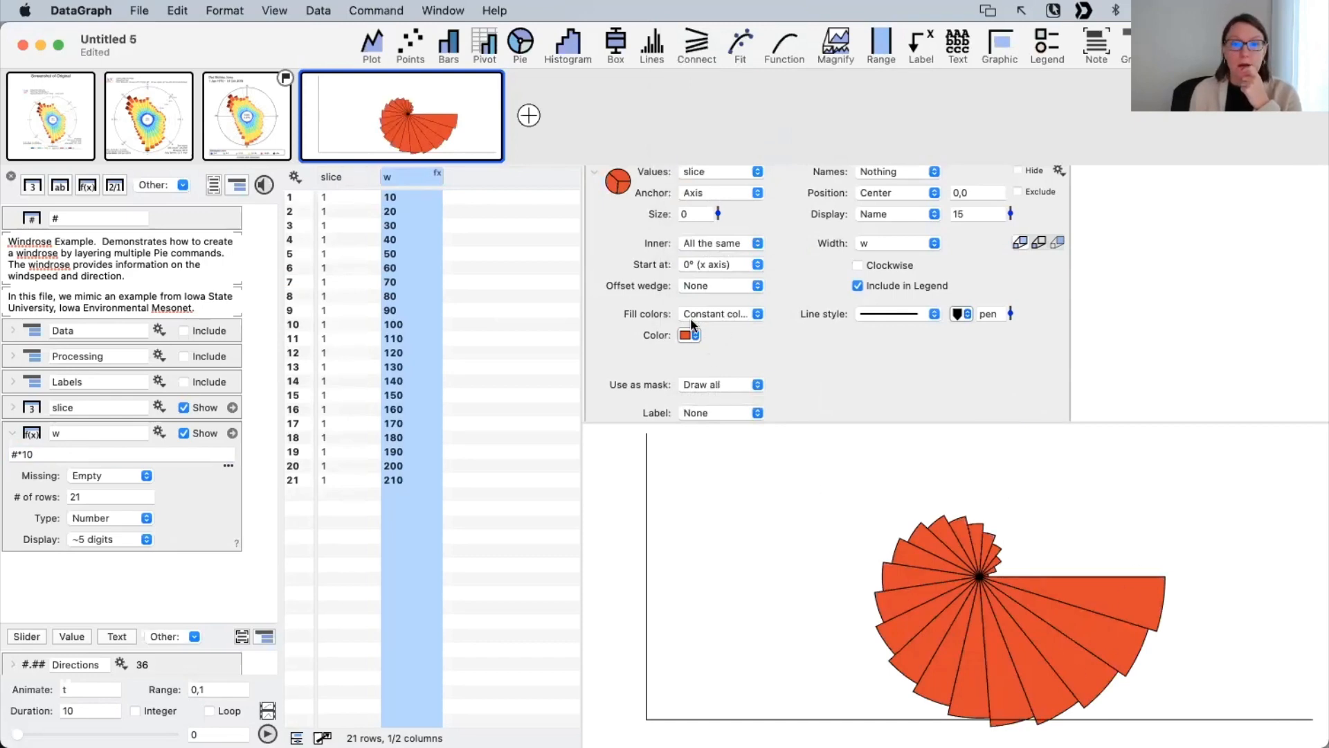
{"action": "left_click", "coordinate": [695, 337]}
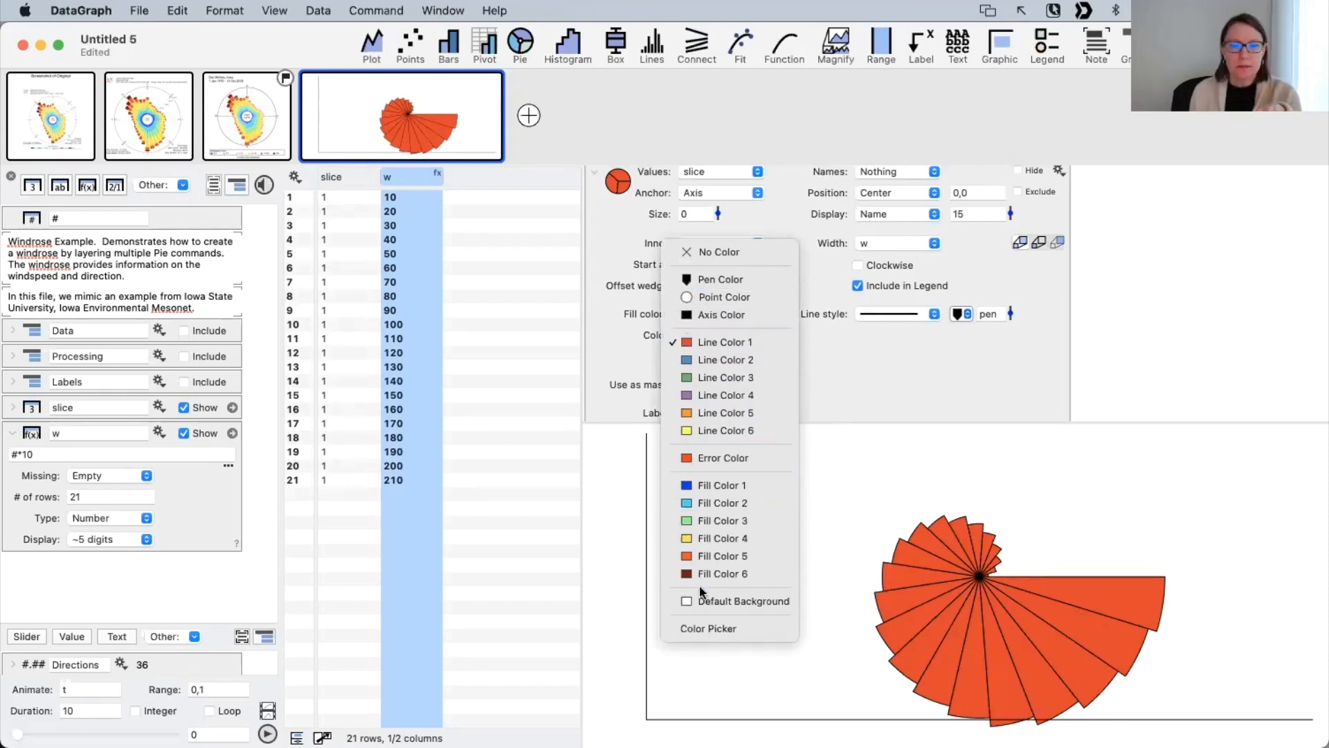
{"action": "left_click", "coordinate": [911, 509]}
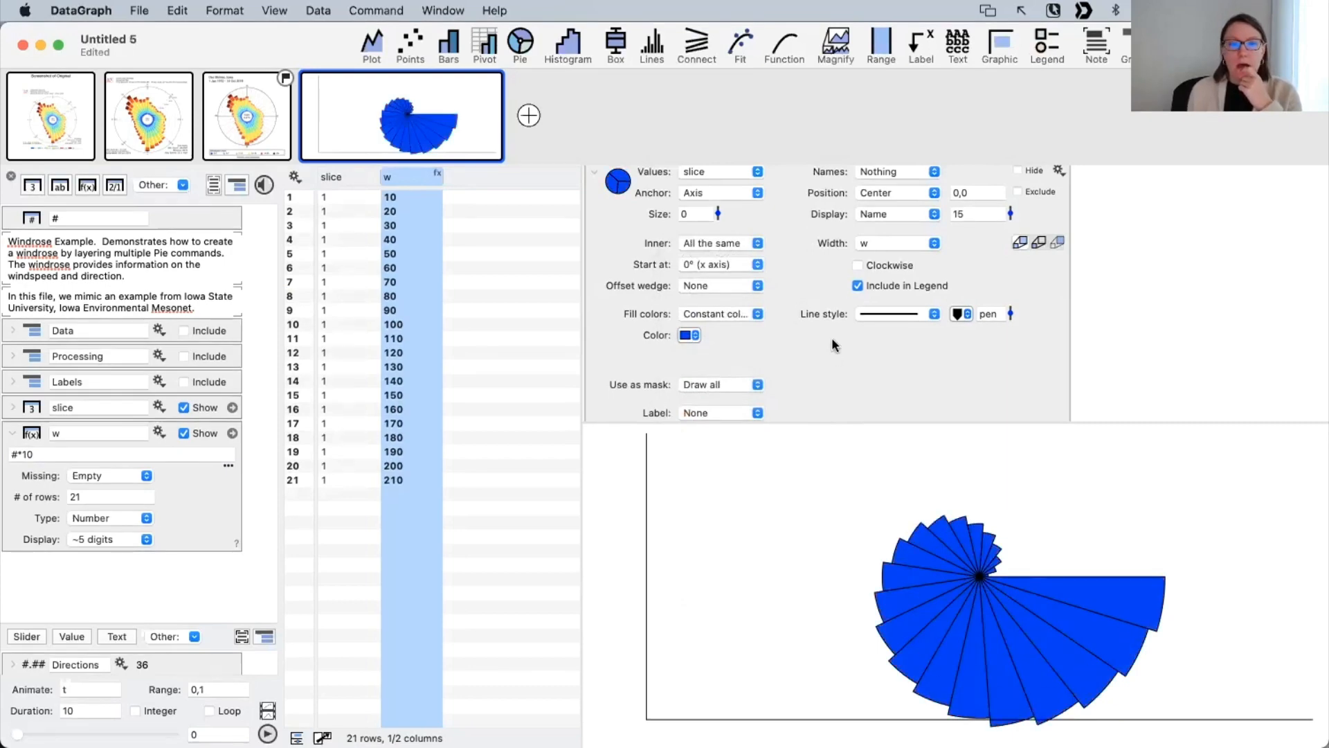
Step: Expand the graph's style settings and open the first fill color of the Color Menu in the color picker
{"action": "scroll", "coordinate": [820, 318], "scroll_direction": "up", "scroll_amount": 5}
{"action": "left_click", "coordinate": [590, 179]}
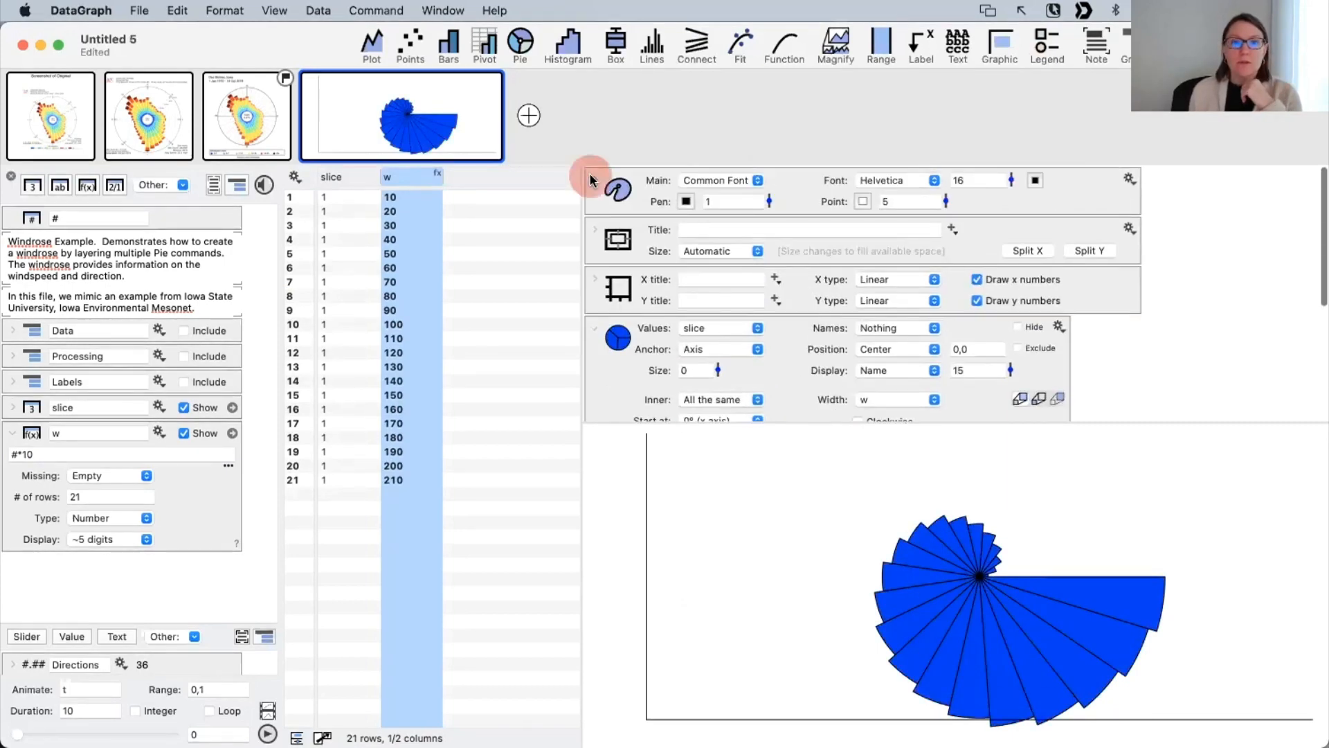
{"action": "scroll", "coordinate": [621, 285], "scroll_direction": "down", "scroll_amount": 1}
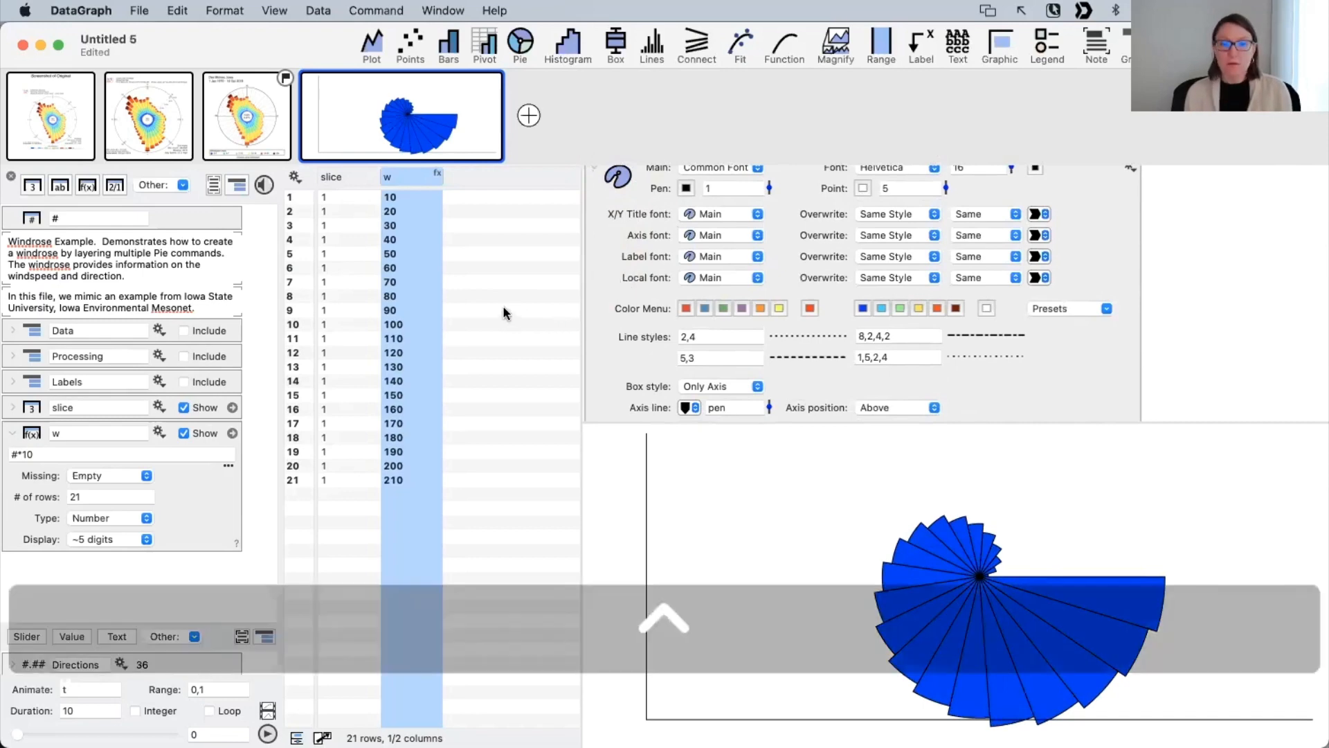
{"action": "key", "text": "ctrl+a"}
{"action": "left_click_drag", "start_coordinate": [503, 306], "coordinate": [633, 309]}
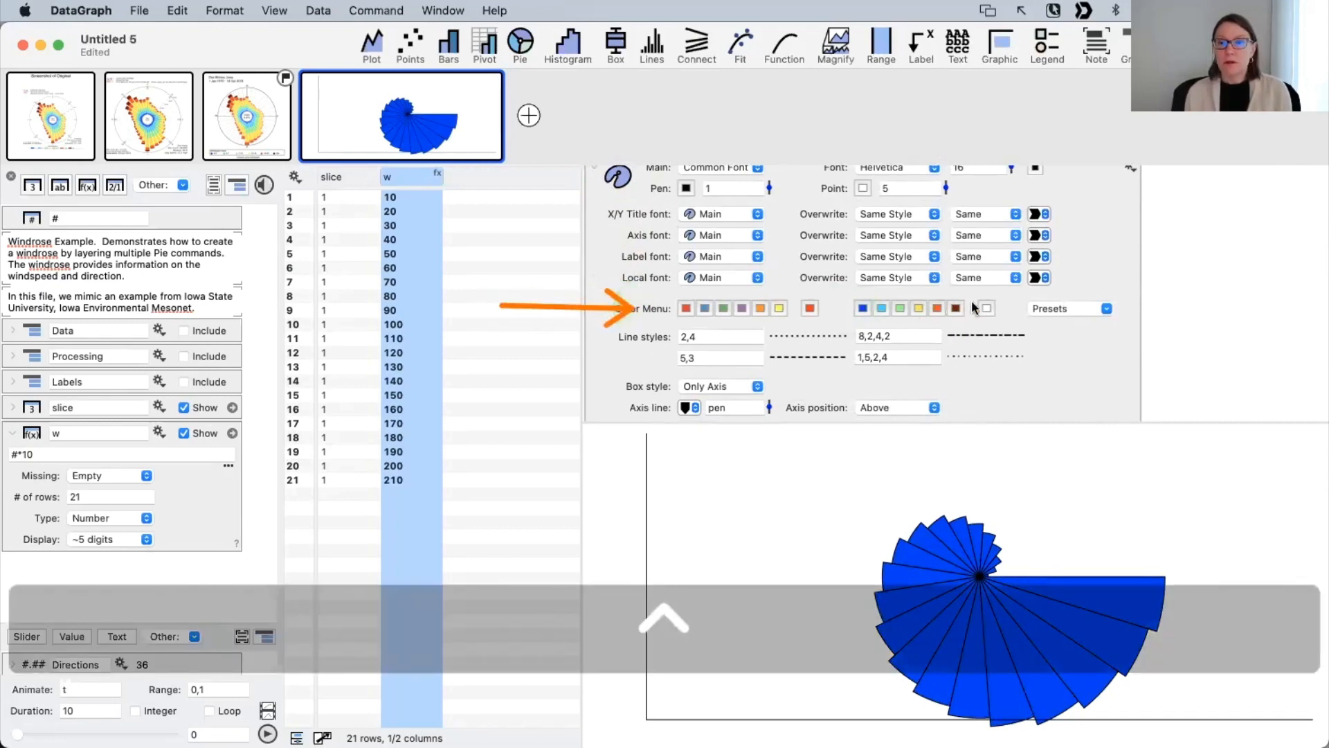
{"action": "left_click", "coordinate": [864, 309]}
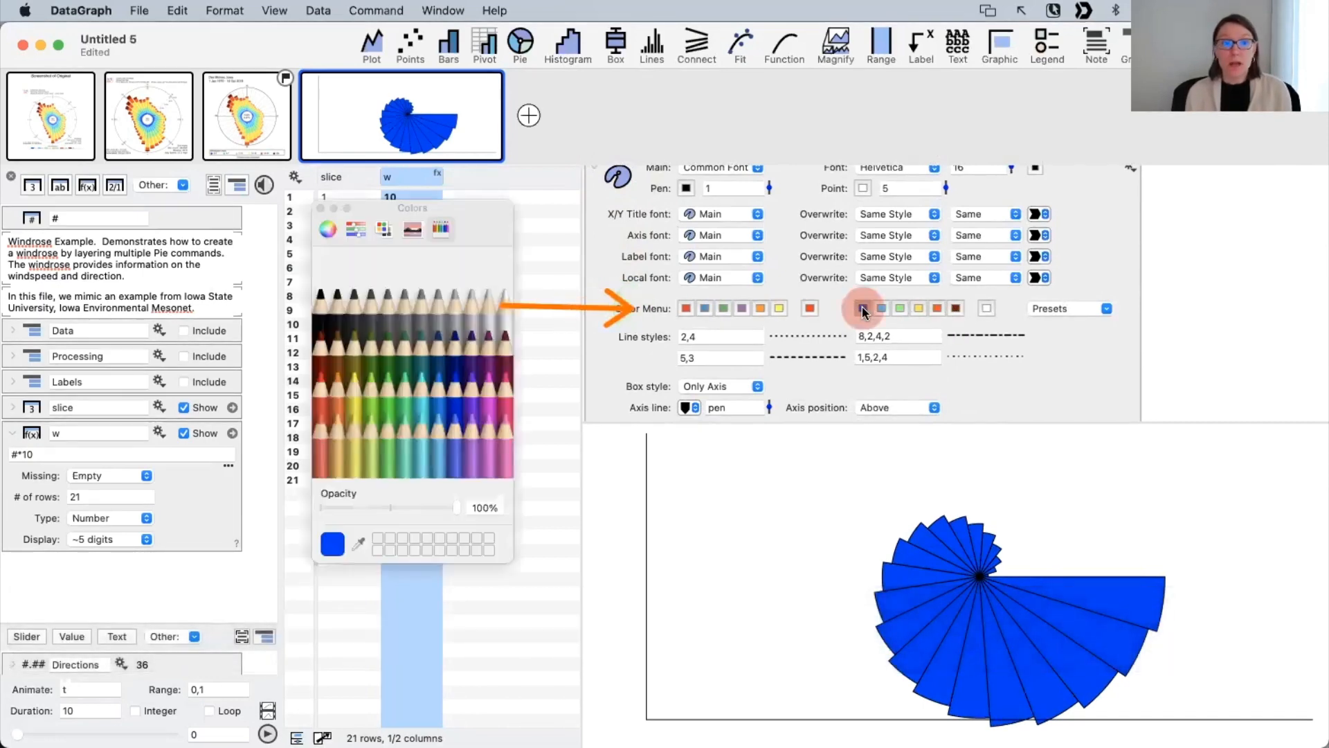
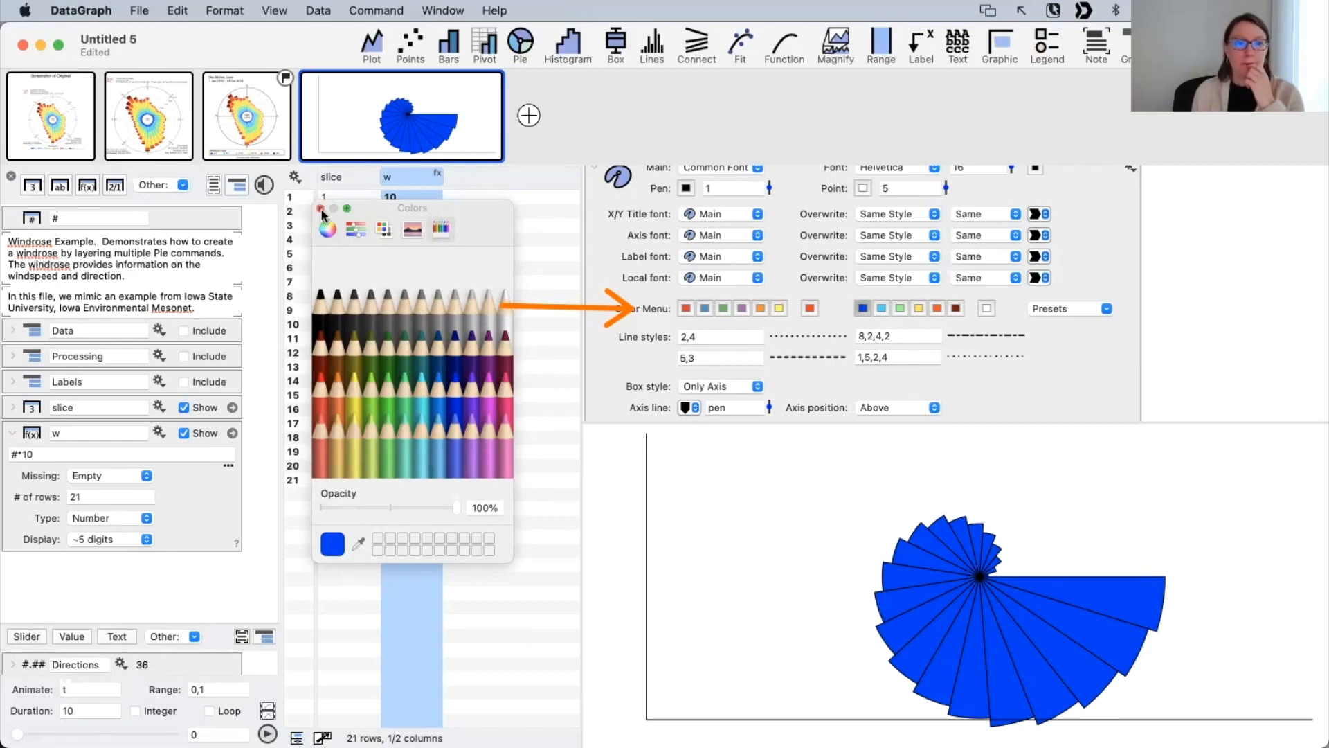
Step: Close the color picker, switch to the first wind rose graph and open the first fill color of its Color Menu
{"action": "left_click", "coordinate": [321, 209]}
{"action": "left_click", "coordinate": [69, 128]}
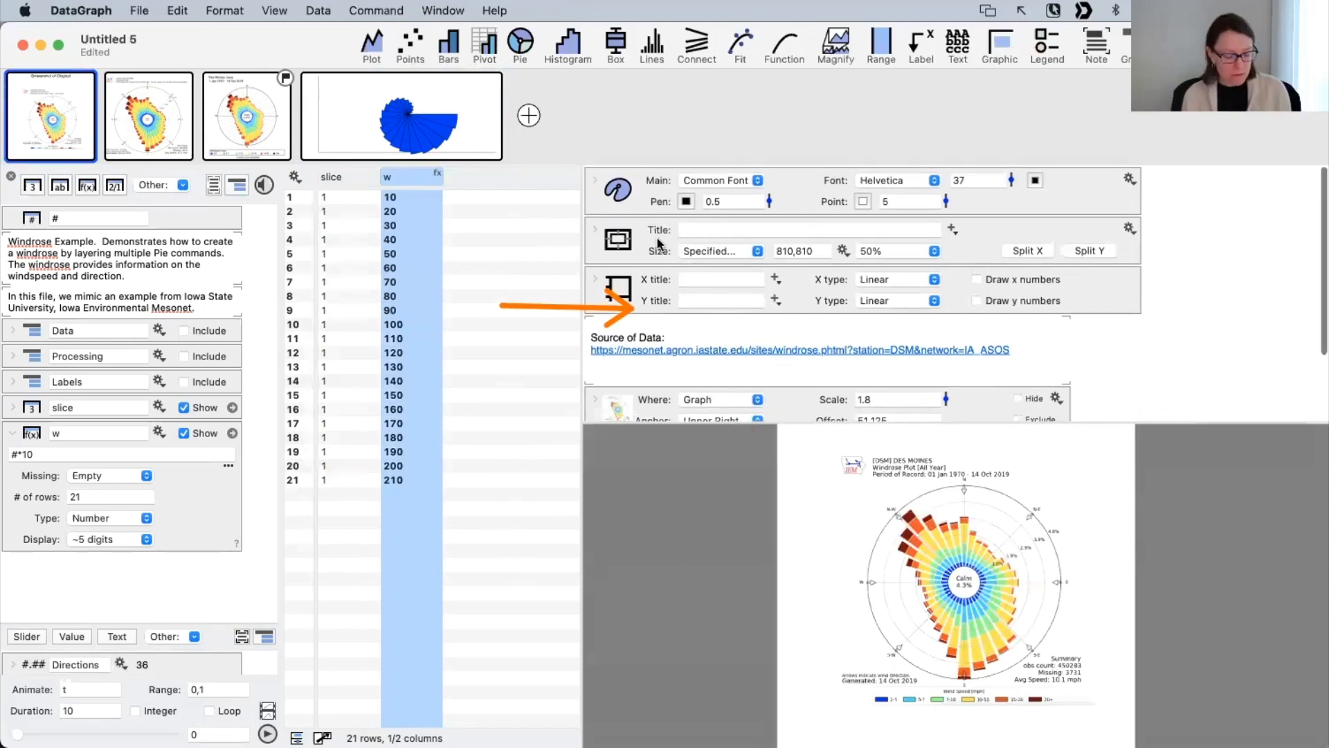
{"action": "key", "text": "ctrl+x"}
{"action": "left_click", "coordinate": [596, 185]}
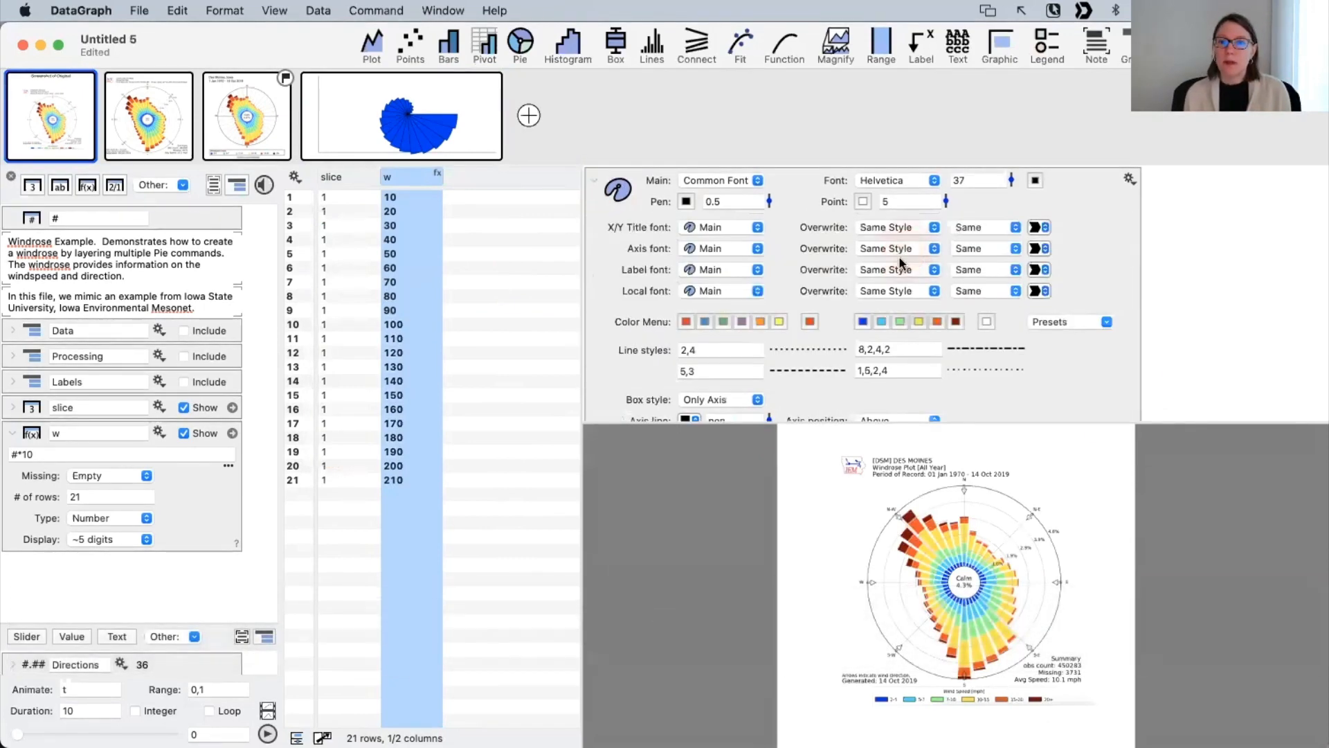
{"action": "left_click", "coordinate": [863, 322]}
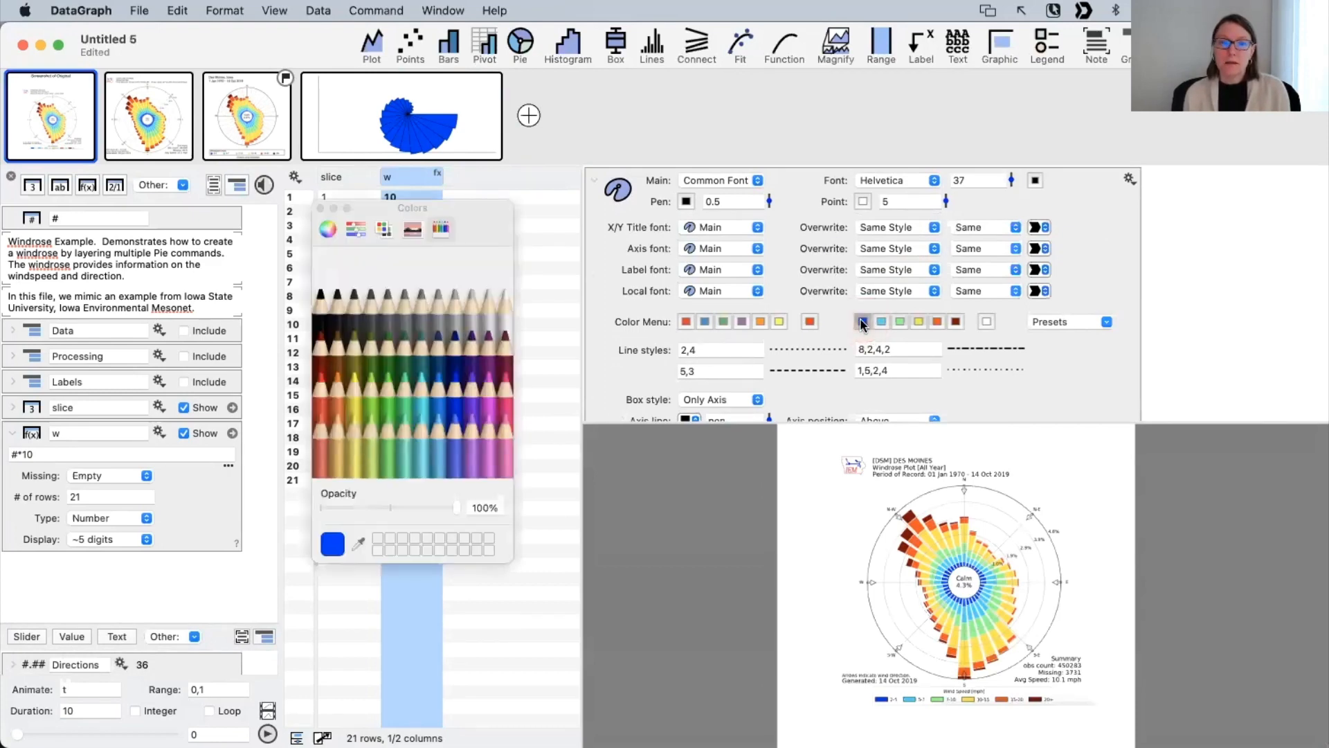
Step: Sample the light blue from the wind rose with the eyedropper as the first fill color of the Color Menu
{"action": "left_click_drag", "start_coordinate": [472, 231], "coordinate": [506, 208]}
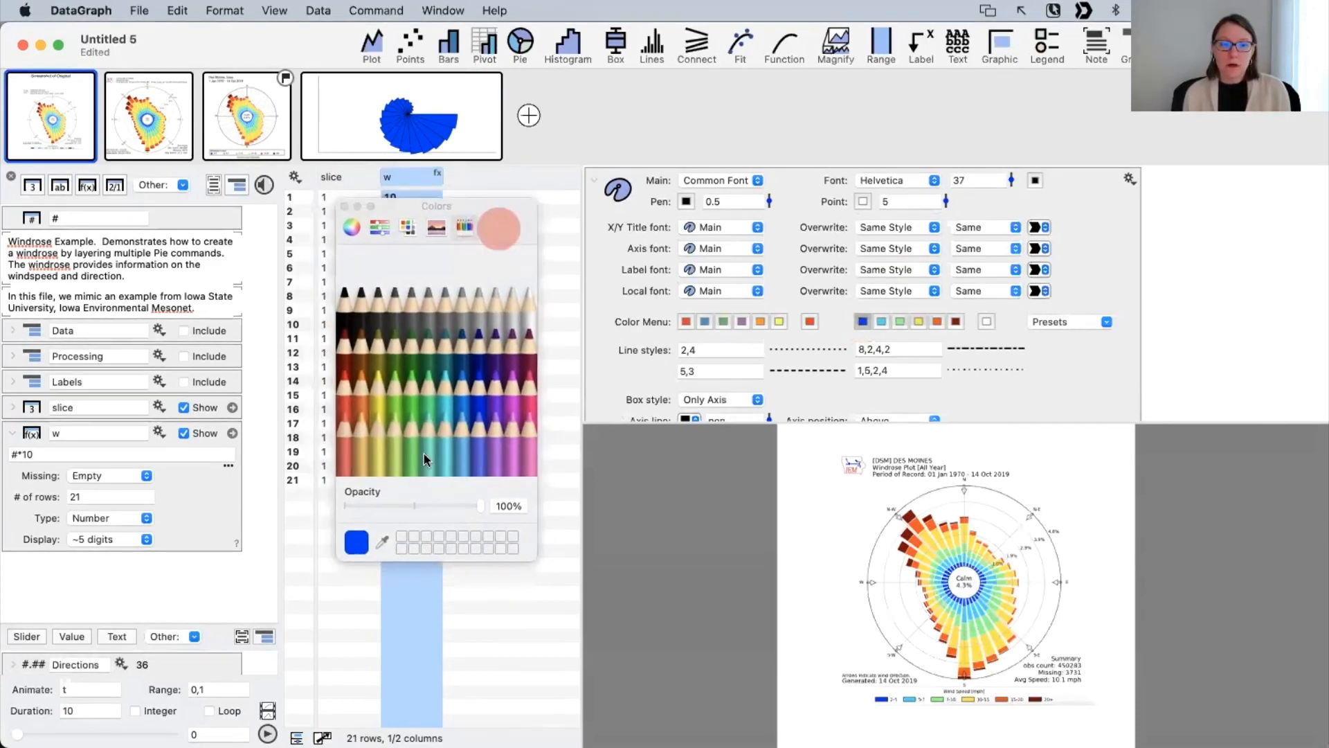
{"action": "key", "text": "ctrl+a"}
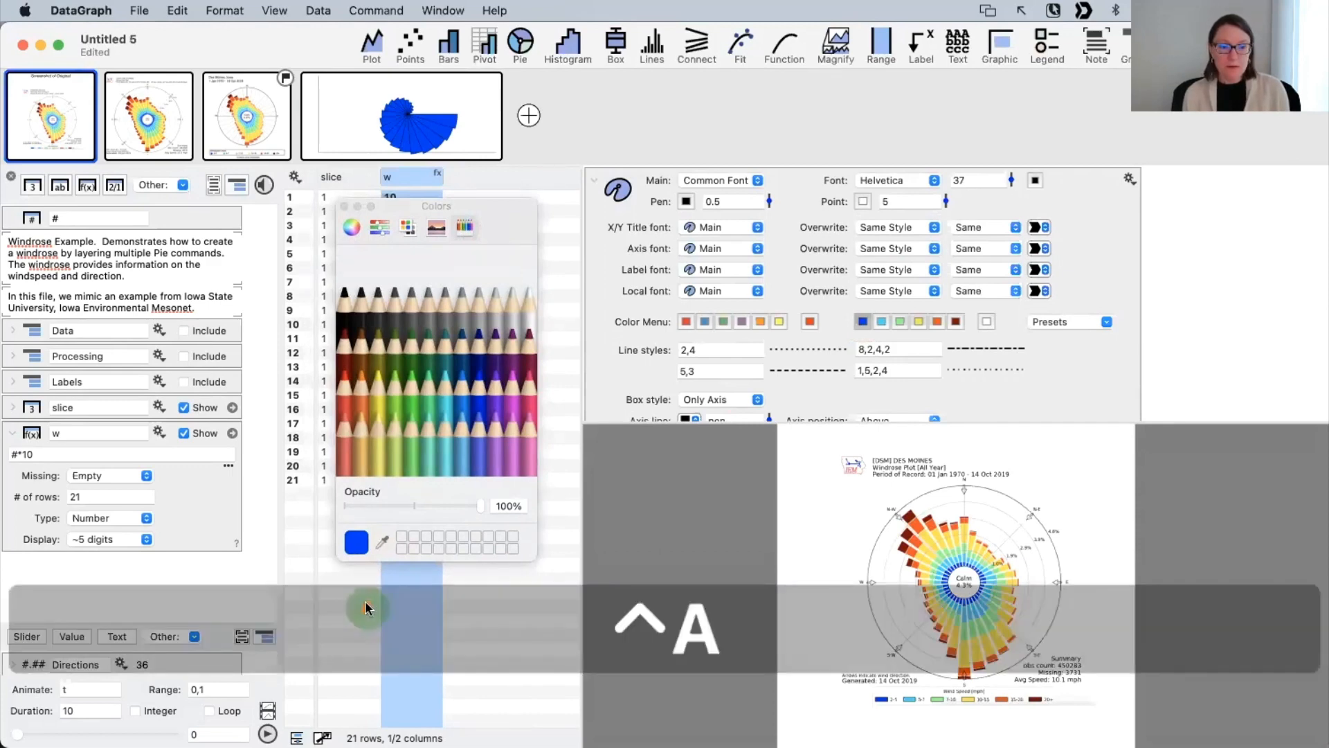
{"action": "left_click_drag", "start_coordinate": [368, 610], "coordinate": [371, 562]}
{"action": "left_click", "coordinate": [382, 546]}
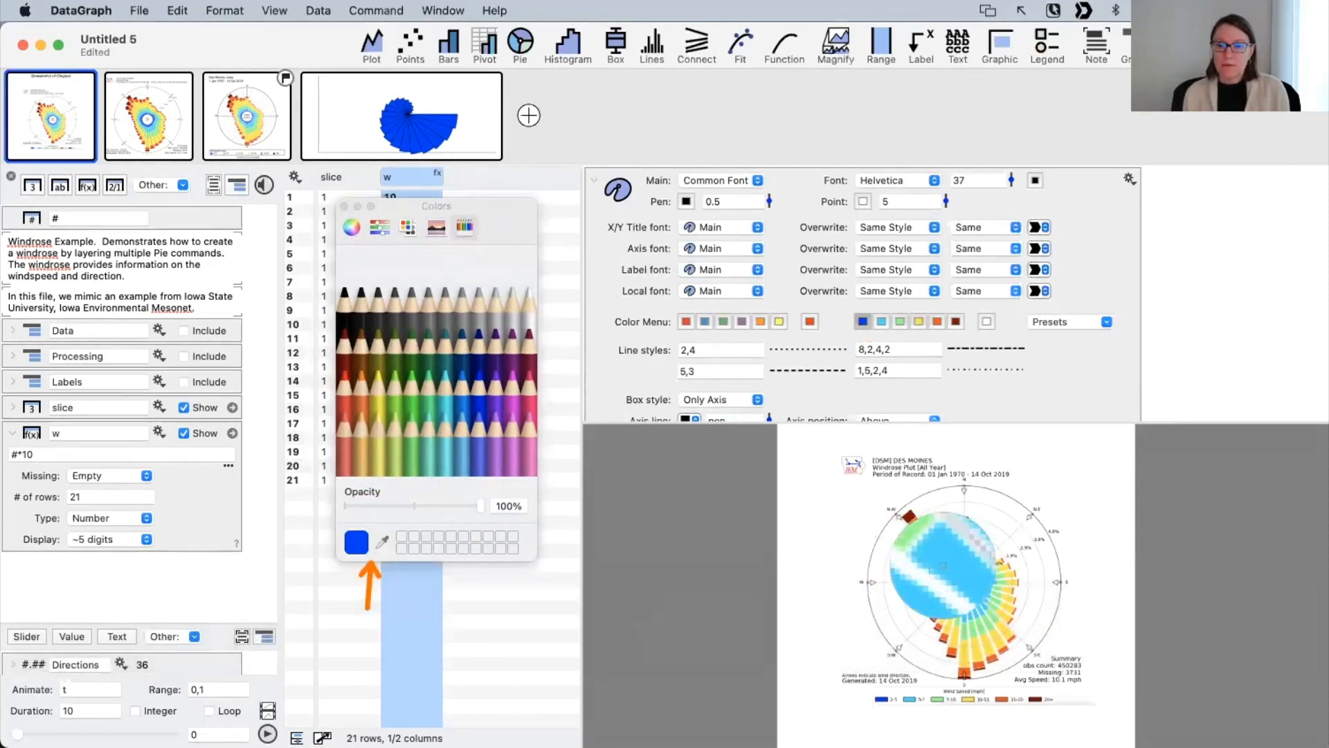
{"action": "left_click", "coordinate": [942, 567]}
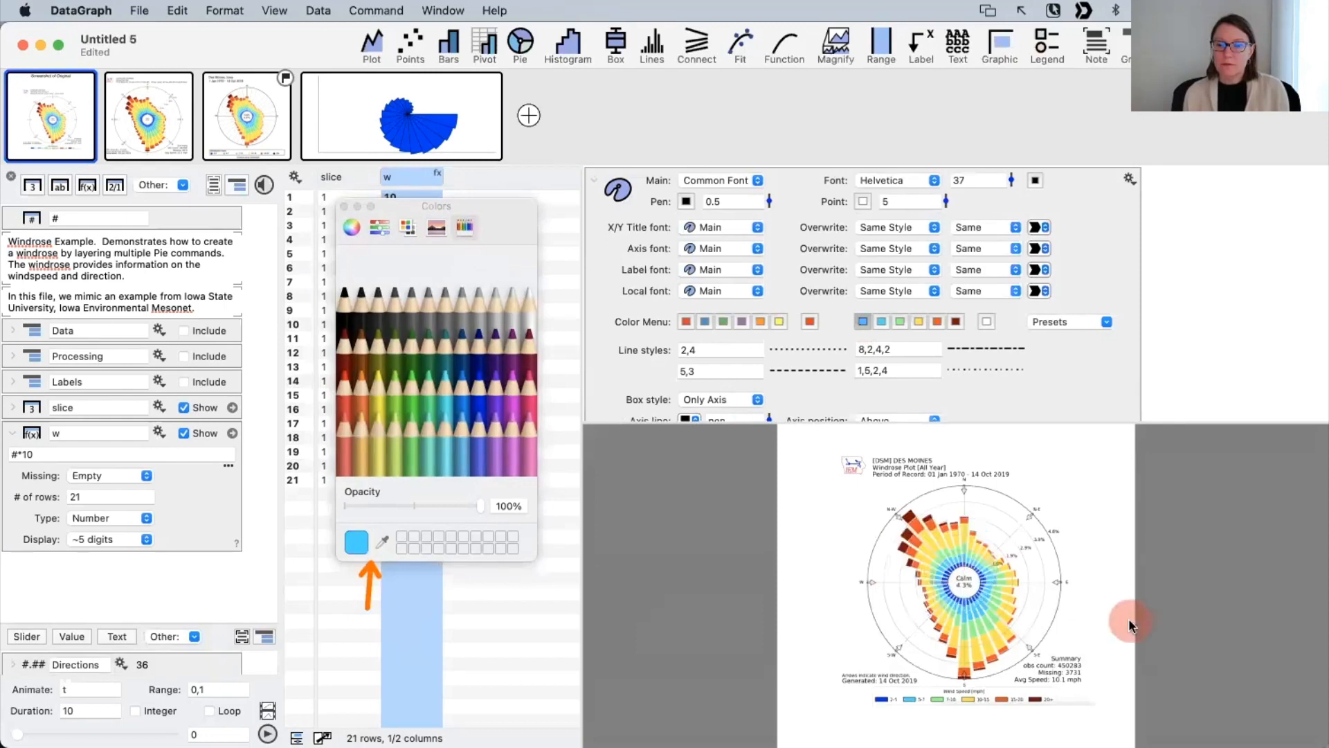
{"action": "key", "text": "Return"}
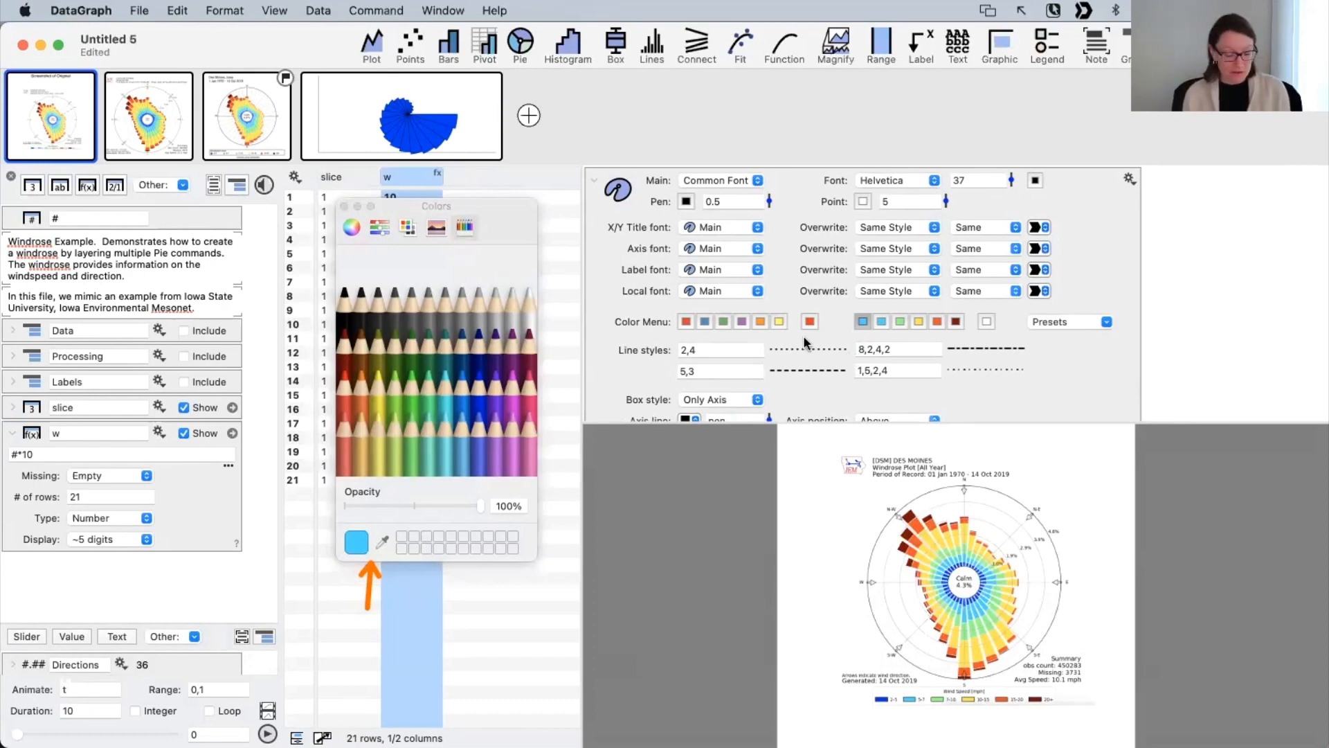
Step: Undo the sampled fill color, close the color picker and collapse the graph's style settings
{"action": "key", "text": "ctrl+z"}
{"action": "key", "text": "ctrl+x"}
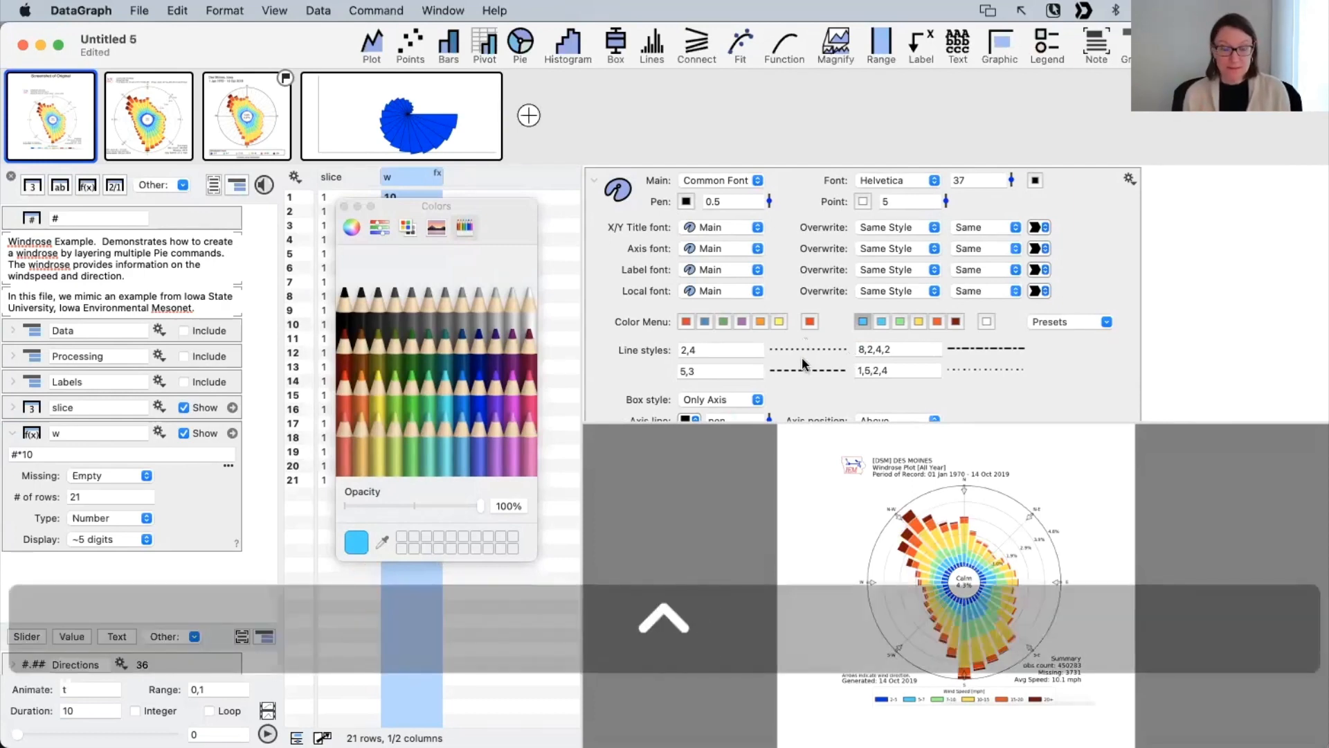
{"action": "key", "text": "super+z"}
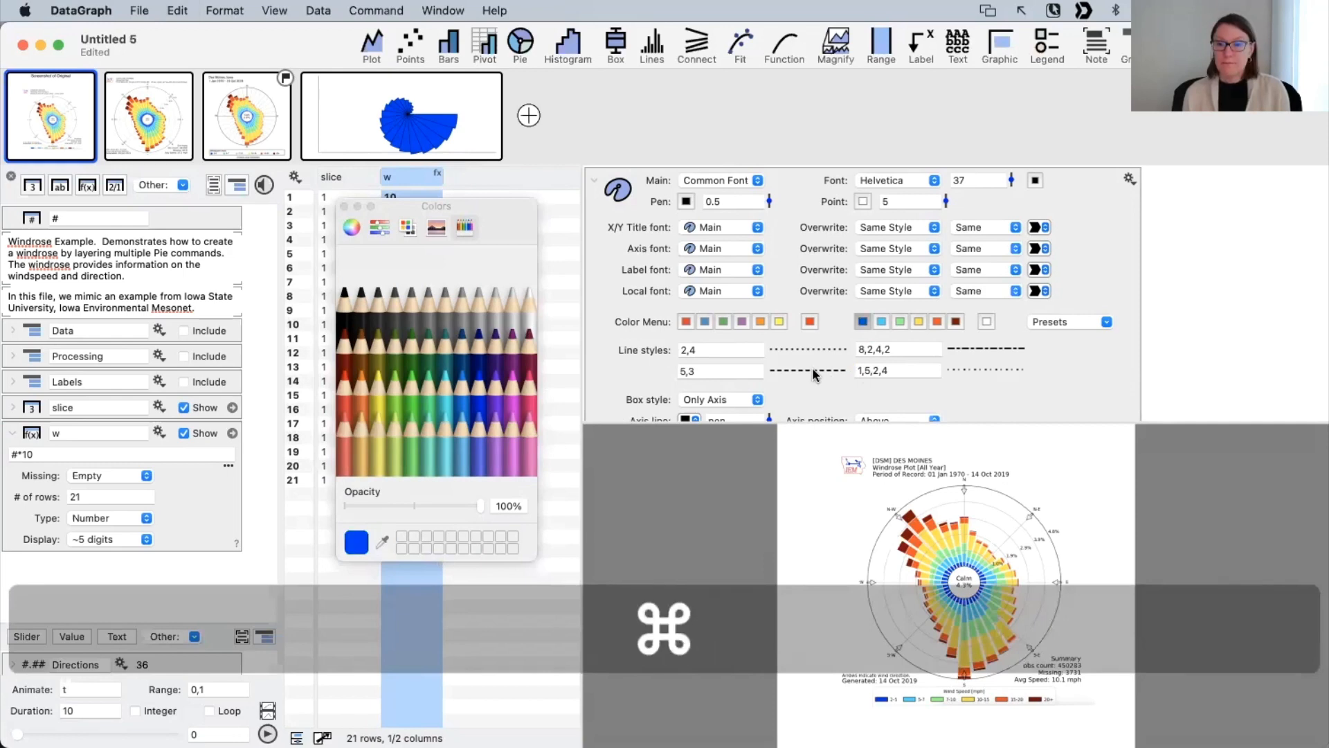
{"action": "left_click", "coordinate": [512, 254]}
{"action": "left_click", "coordinate": [344, 206]}
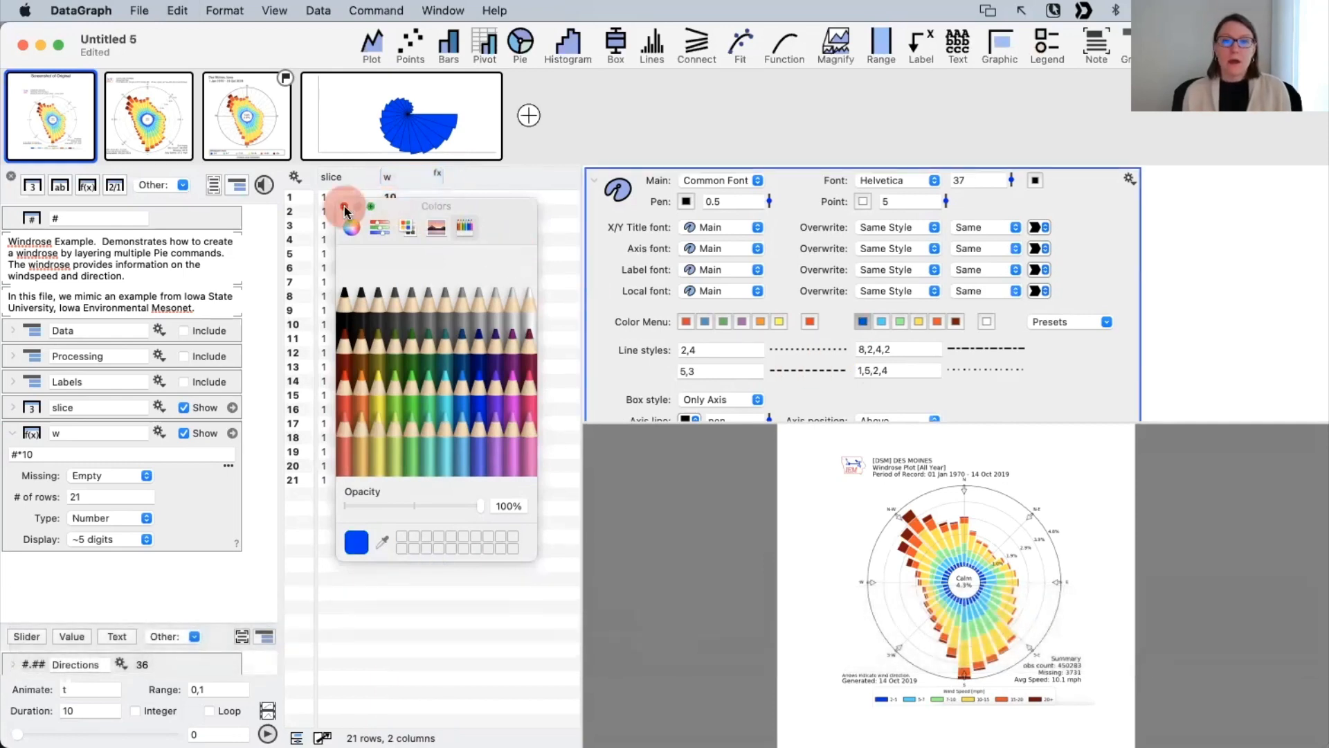
{"action": "left_click", "coordinate": [805, 306]}
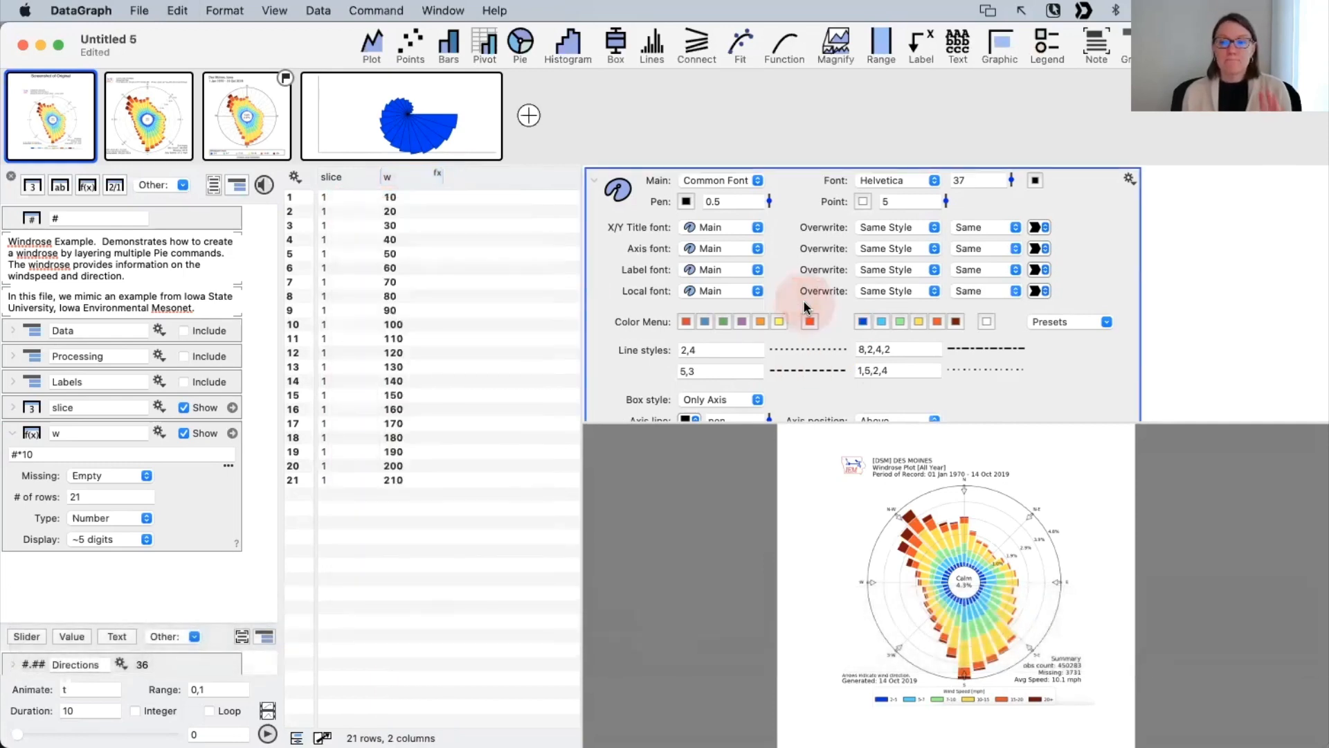
{"action": "left_click", "coordinate": [593, 180]}
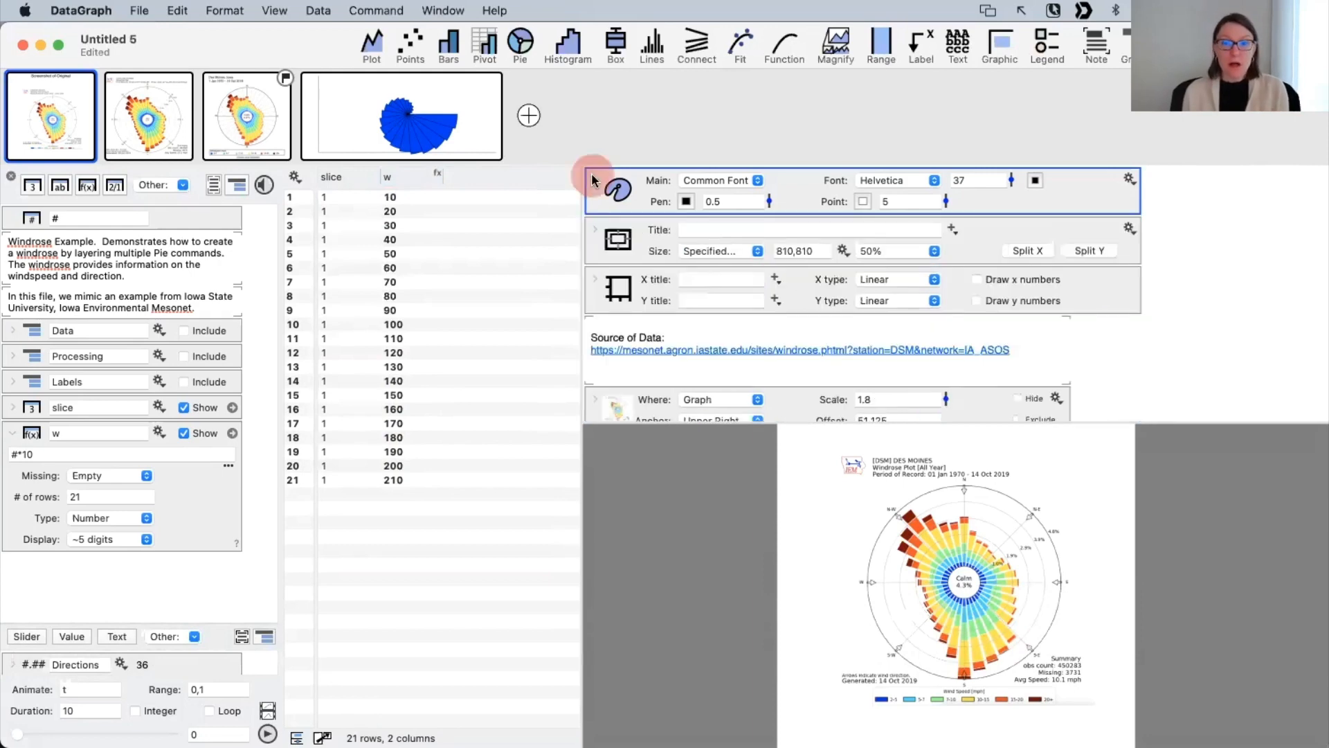
Step: Try setting the first graph's style for every graph, check the third wind rose graph, and undo the change
{"action": "left_click", "coordinate": [625, 196]}
{"action": "left_click", "coordinate": [1130, 180]}
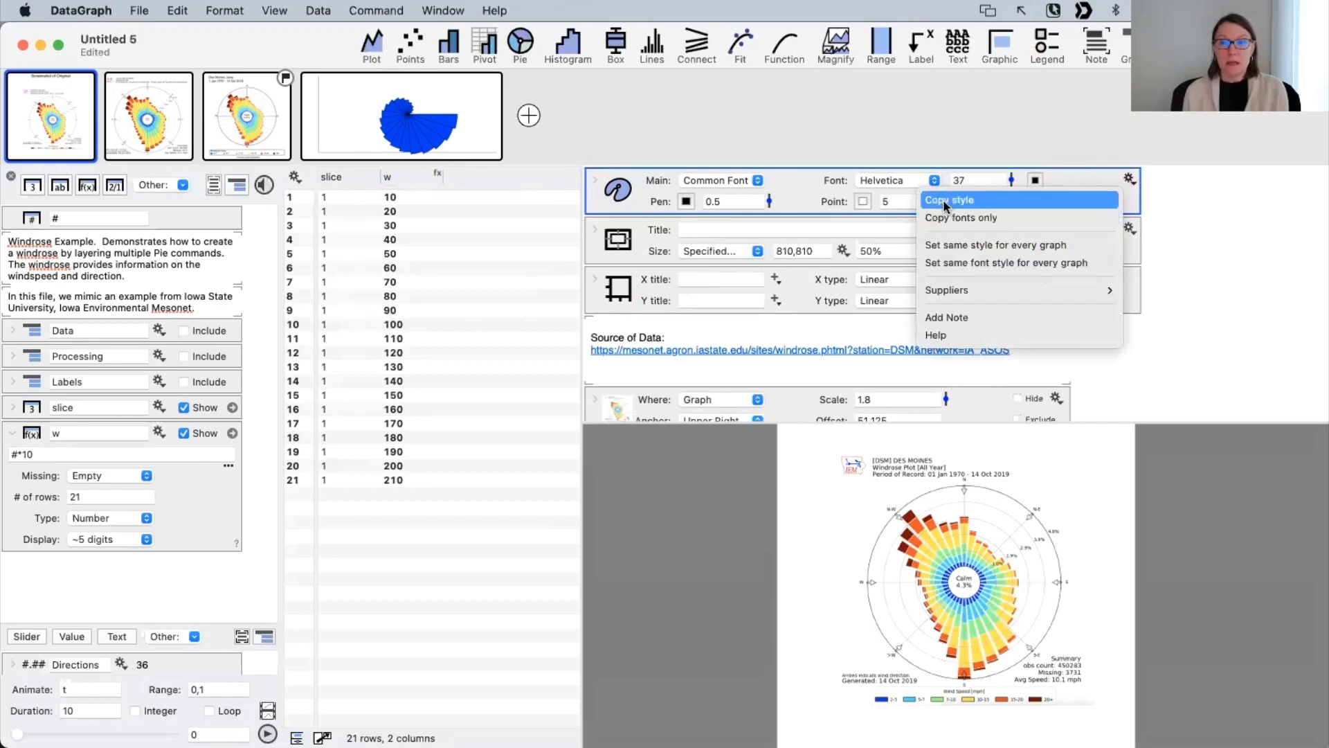
{"action": "left_click", "coordinate": [1032, 244]}
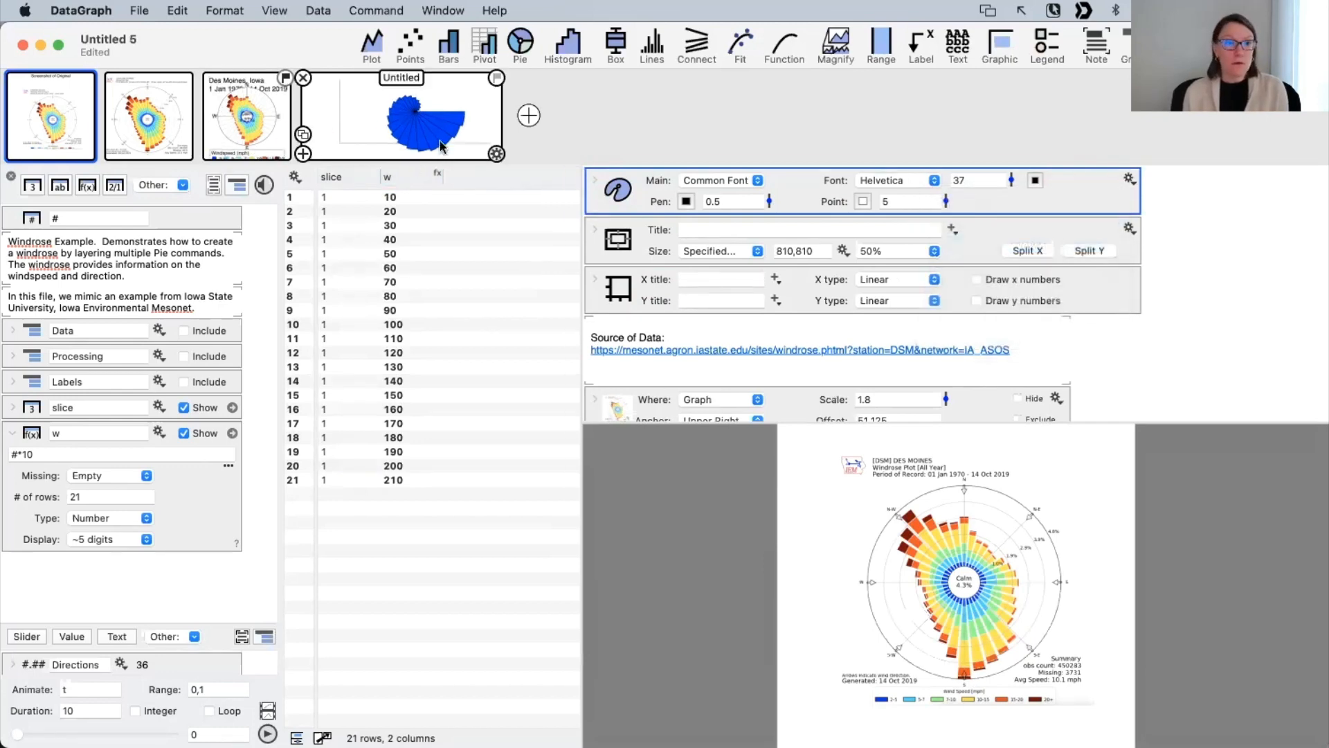
{"action": "left_click", "coordinate": [262, 125]}
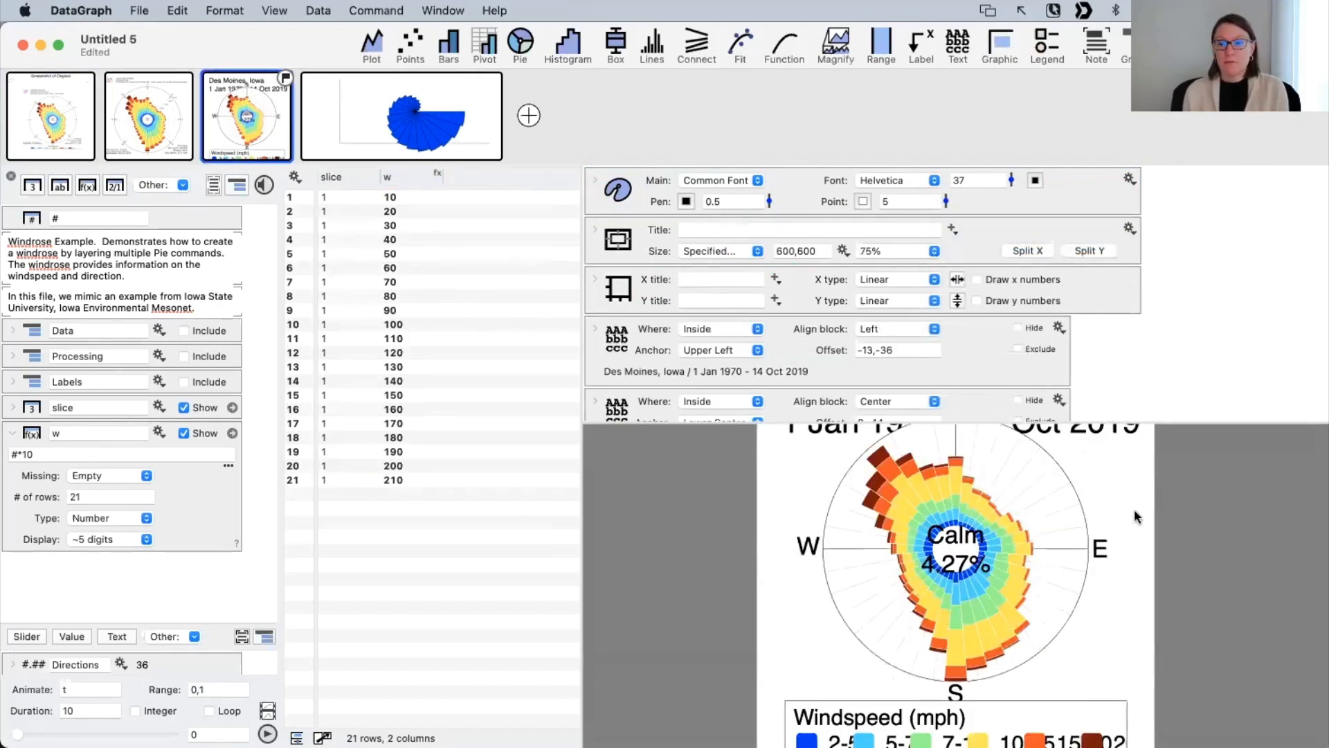
{"action": "key", "text": "super+z"}
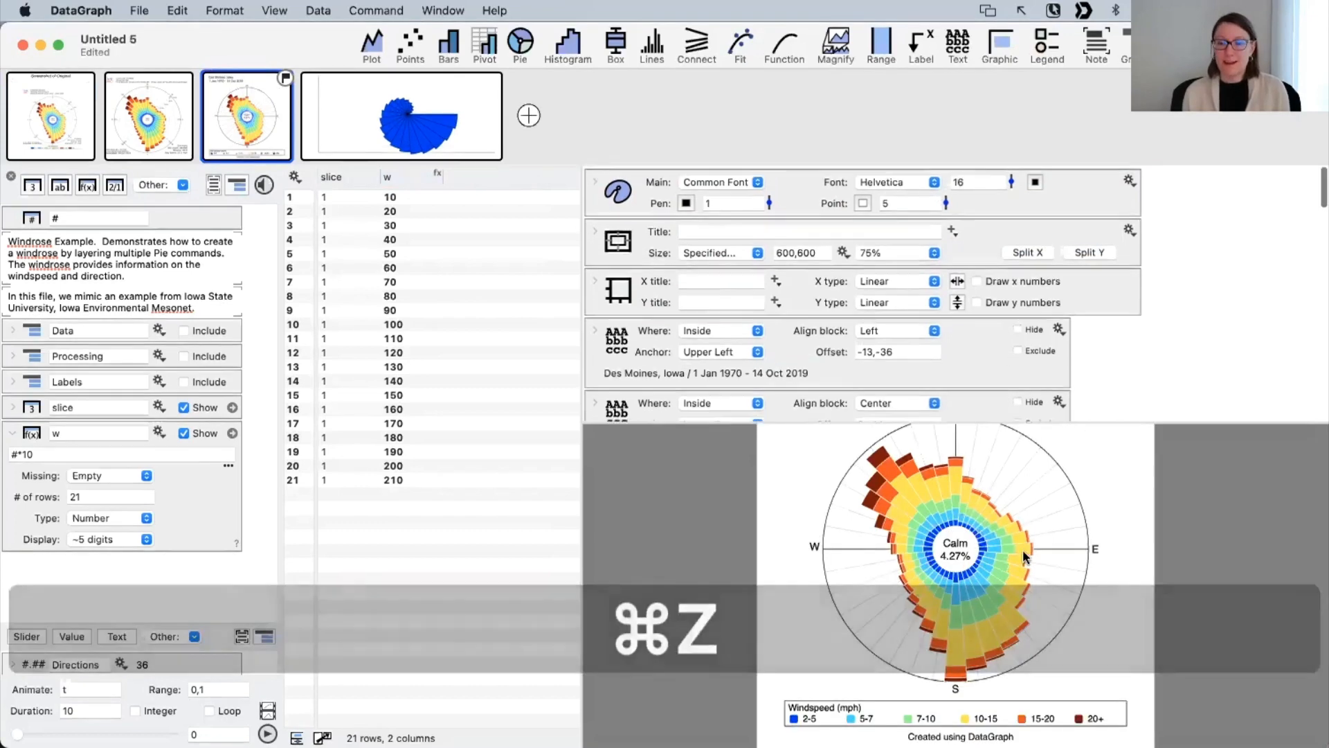
Step: Return to the blue pie graph and try 2*10 as the expression of column w
{"action": "left_click", "coordinate": [451, 129]}
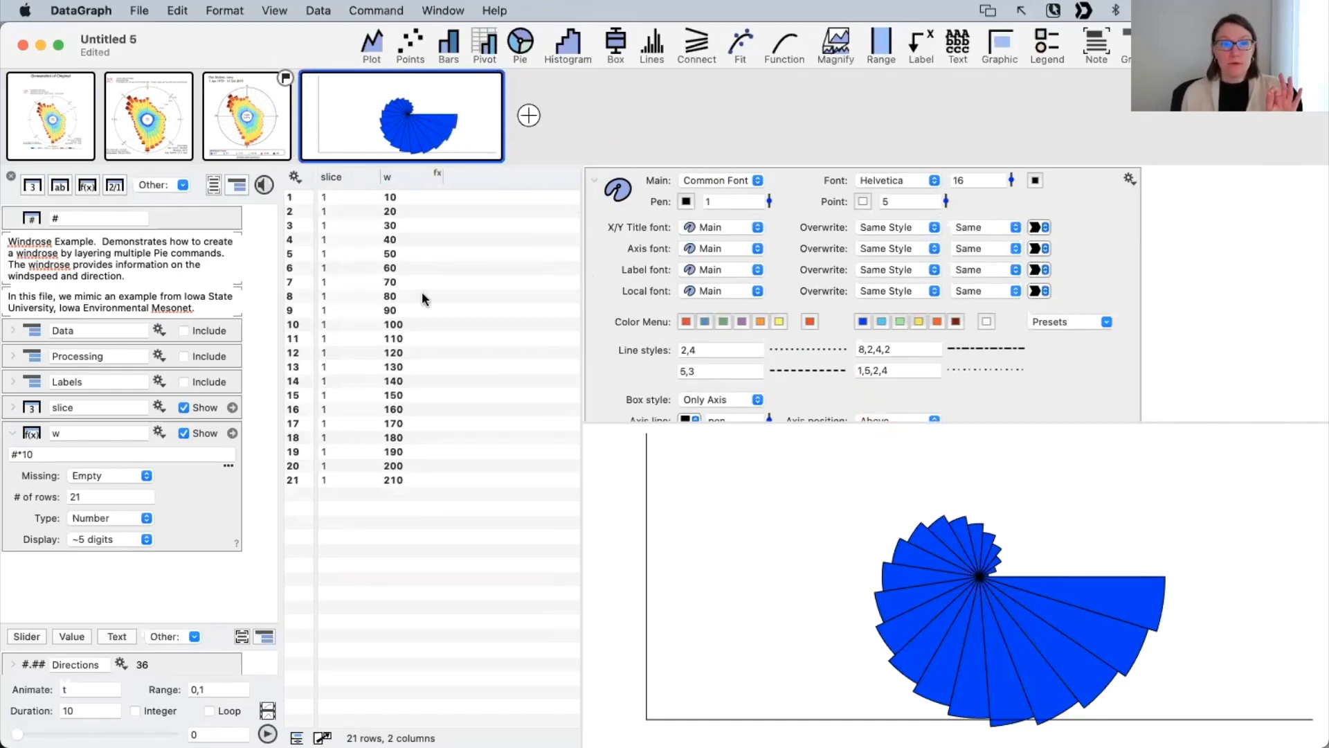
{"action": "left_click", "coordinate": [17, 455]}
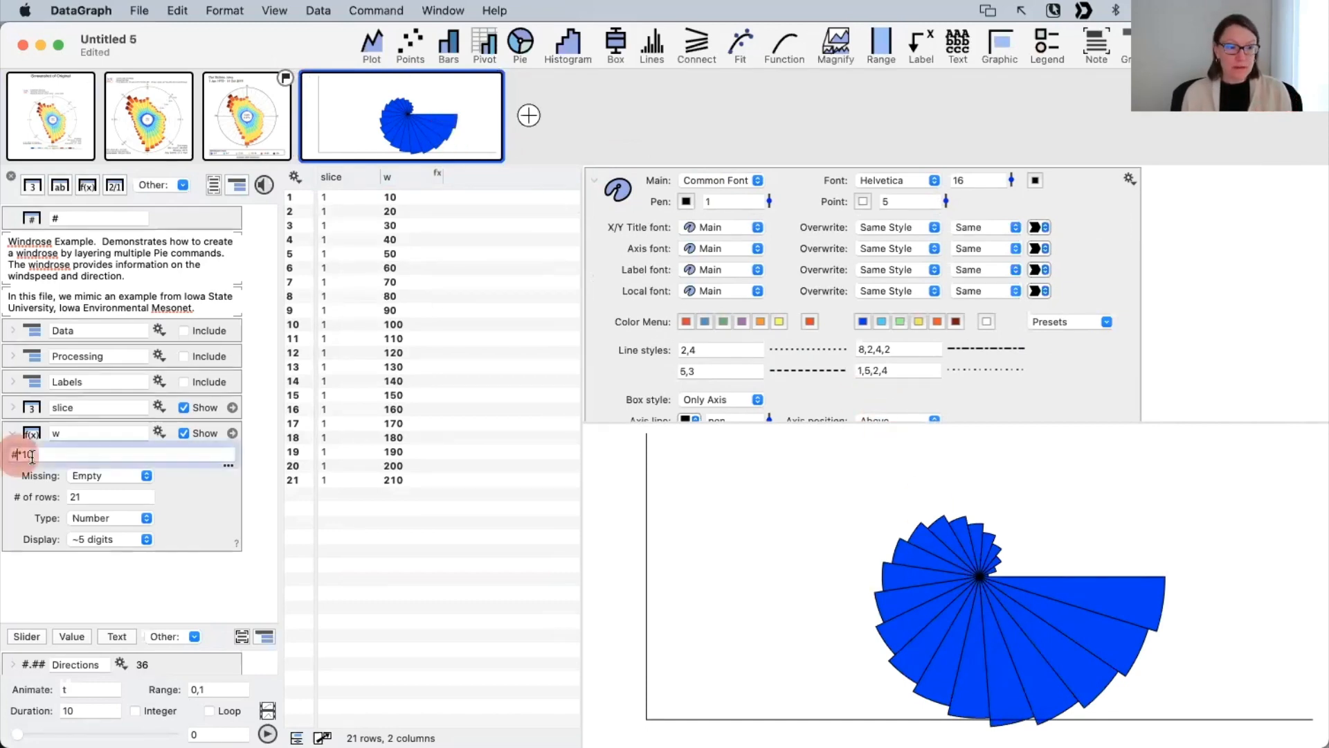
{"action": "type", "text": "2"}
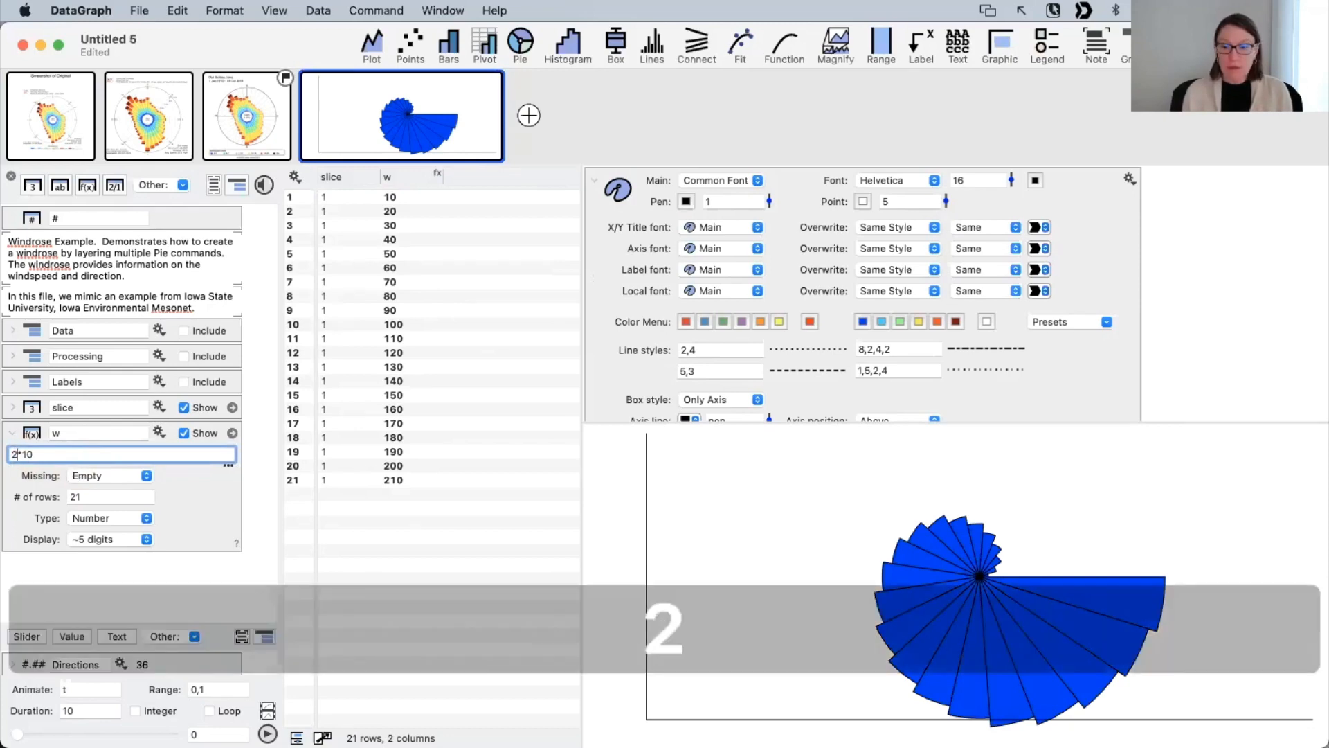
{"action": "key", "text": "Return"}
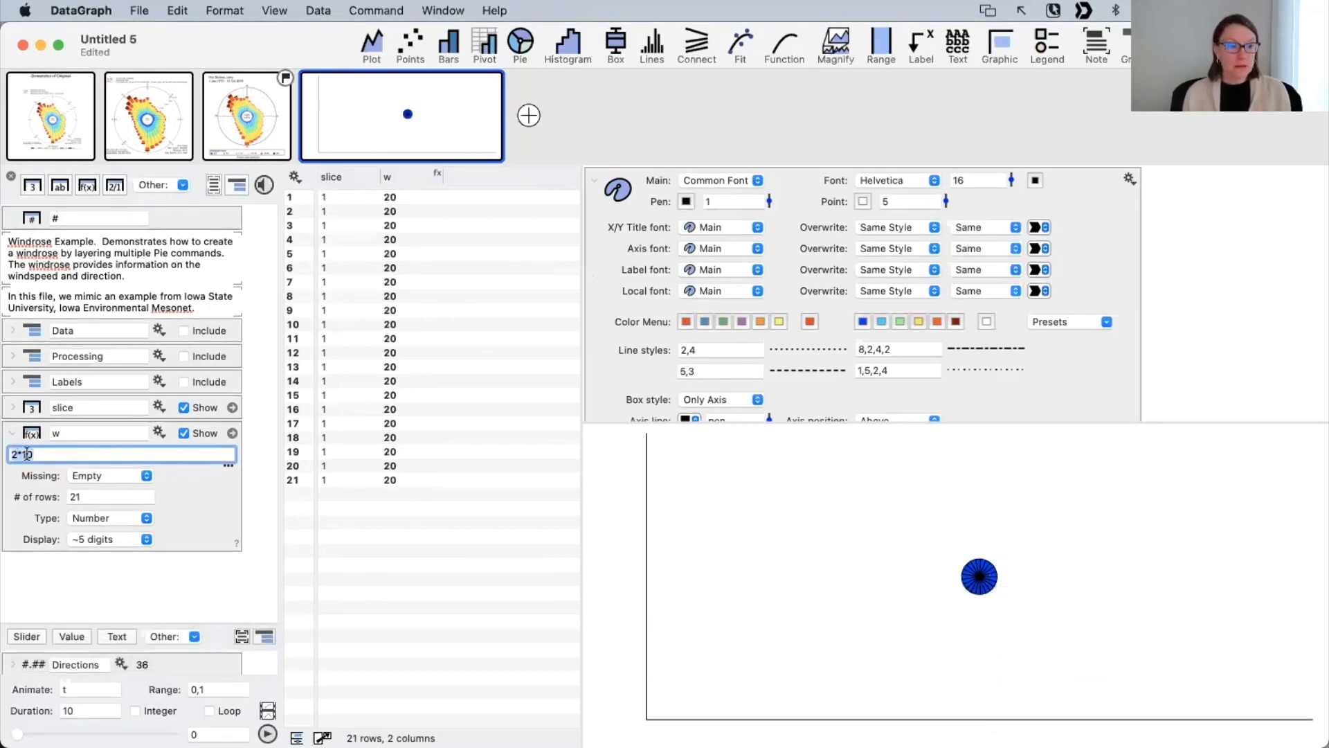
Step: Halve the growing wedge widths by changing column w's expression to #/2*10
{"action": "left_click", "coordinate": [18, 454]}
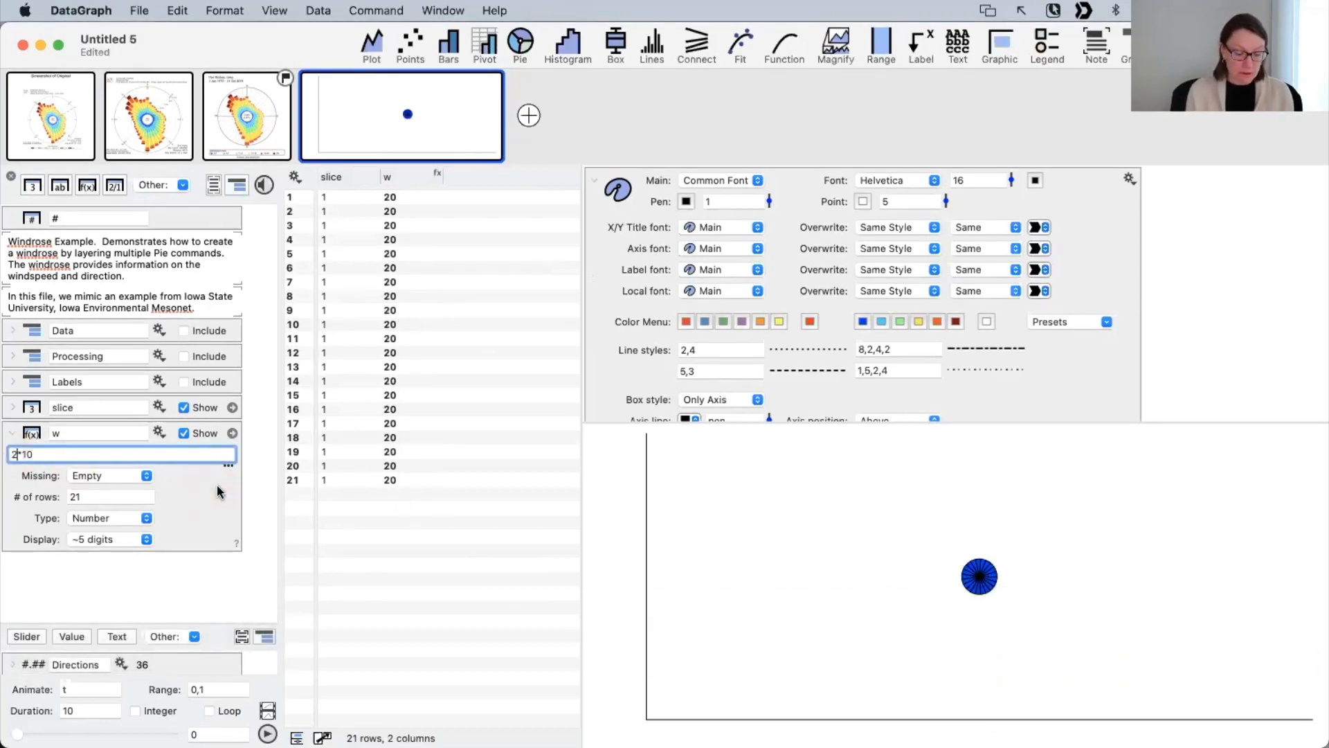
{"action": "key", "text": "shift"}
{"action": "type", "text": "*"}
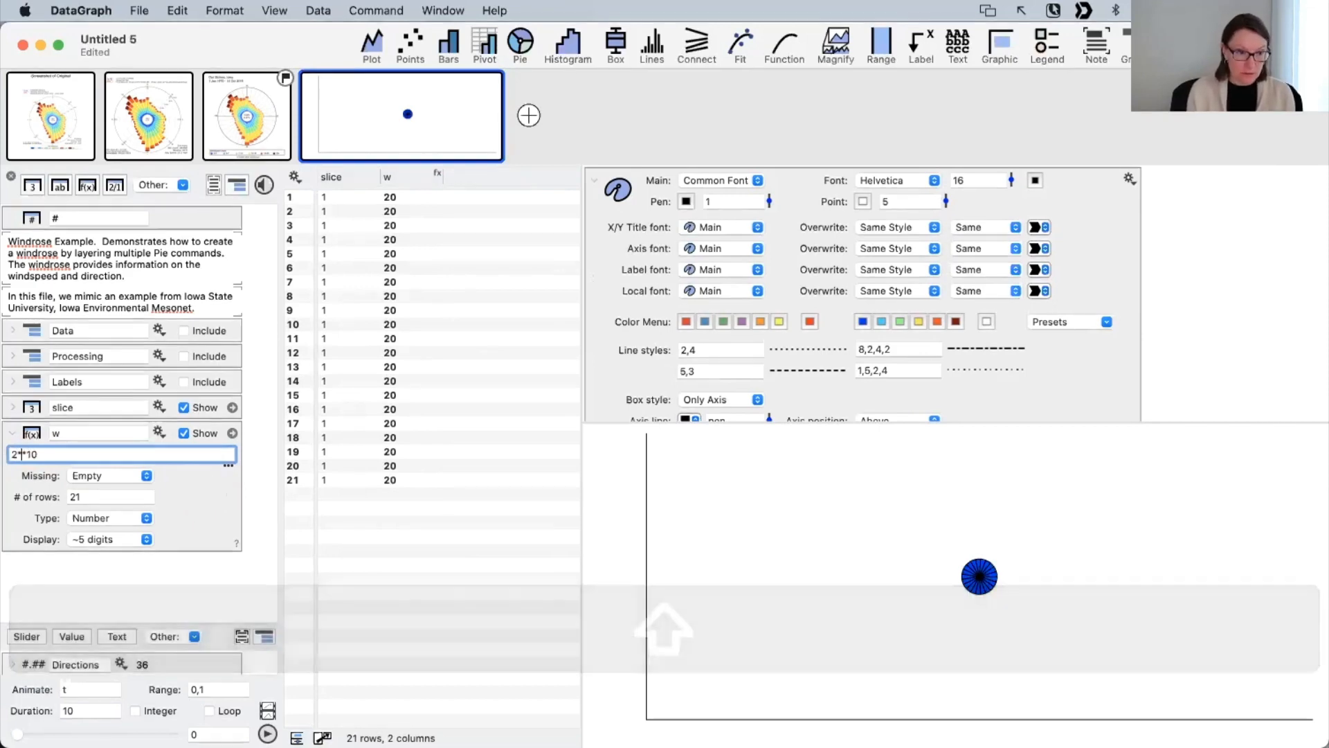
{"action": "key", "text": "BackSpace"}
{"action": "key", "text": "BackSpace"}
{"action": "key", "text": "BackSpace"}
{"action": "type", "text": "#"}
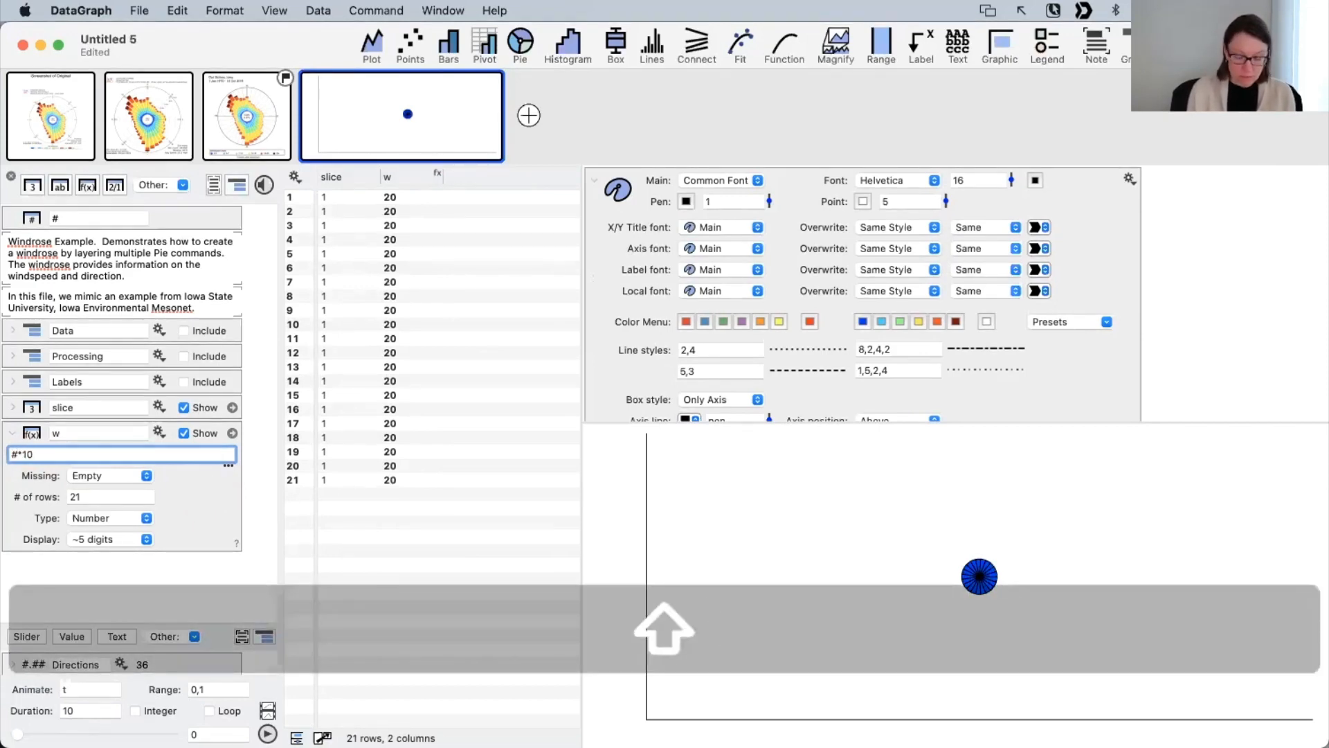
{"action": "type", "text": "/2"}
{"action": "key", "text": "Return"}
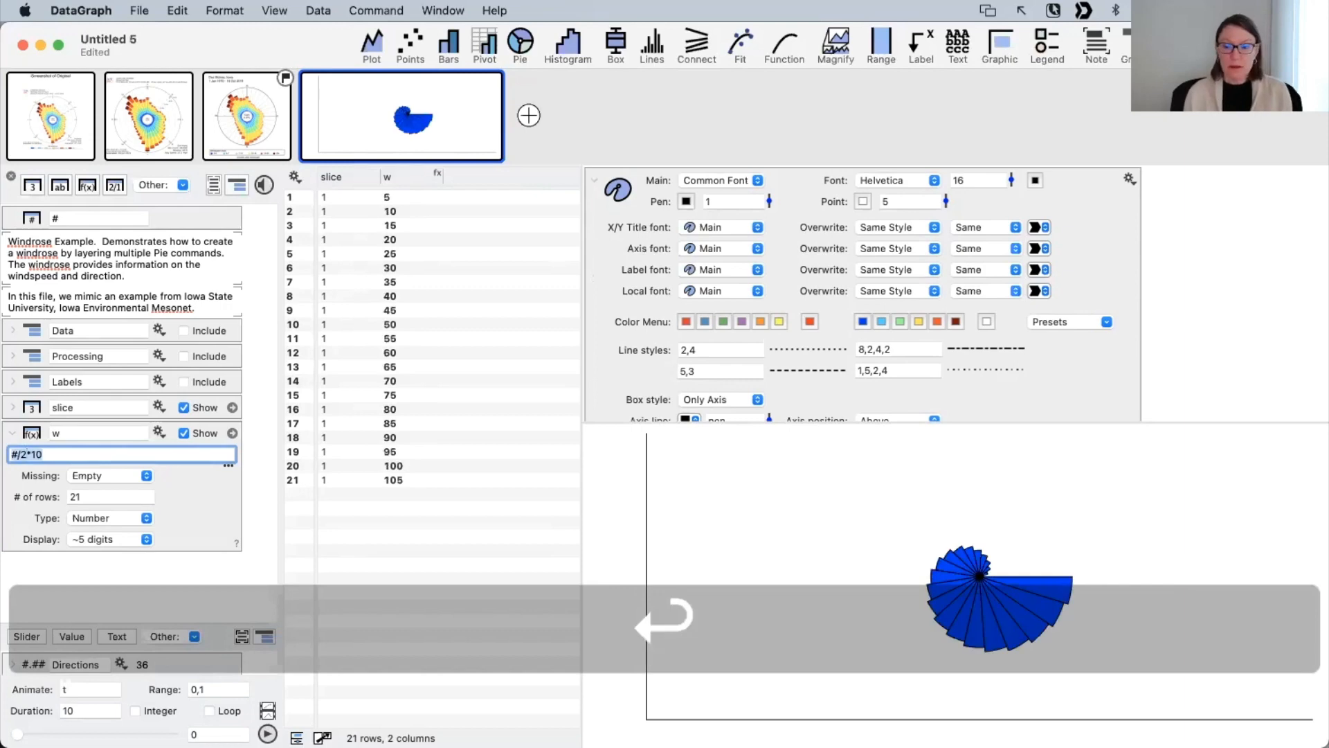
{"action": "left_click", "coordinate": [201, 516]}
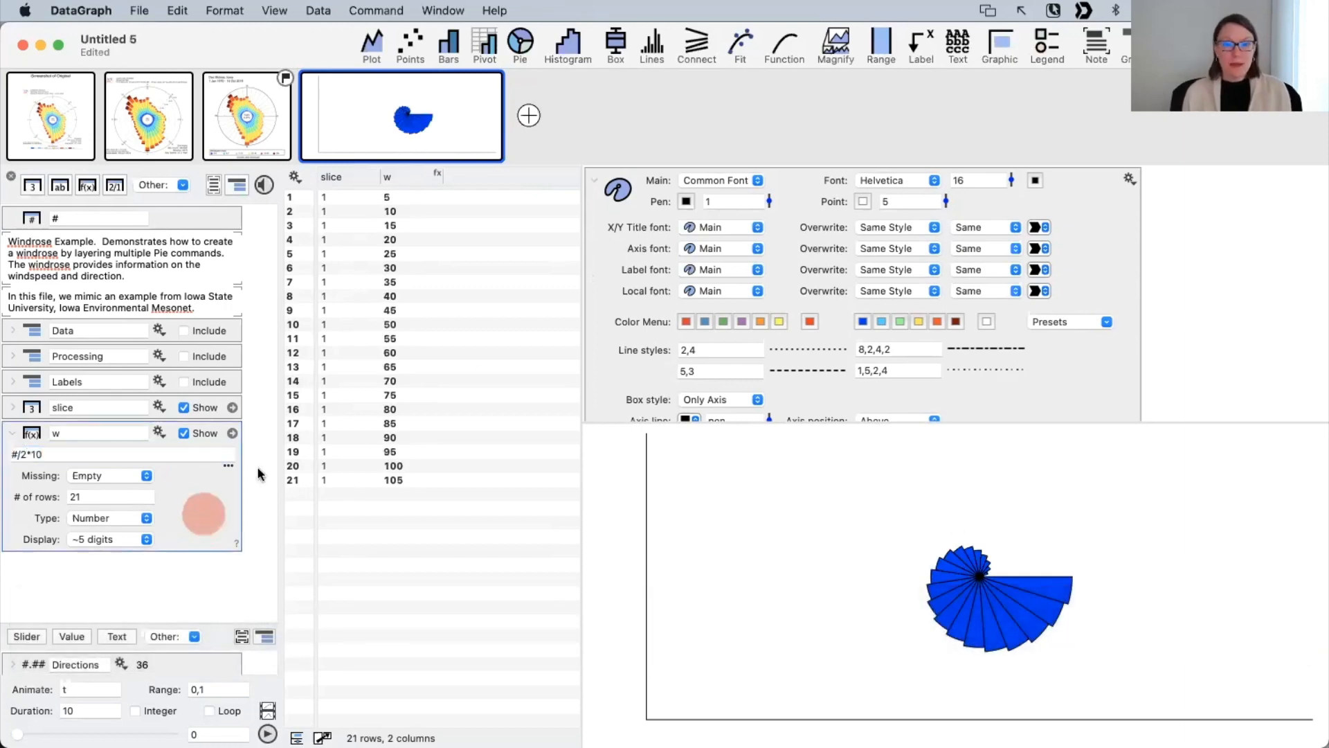
Step: Collapse the style and pie settings and duplicate the pie command directly below the original
{"action": "left_click", "coordinate": [594, 179]}
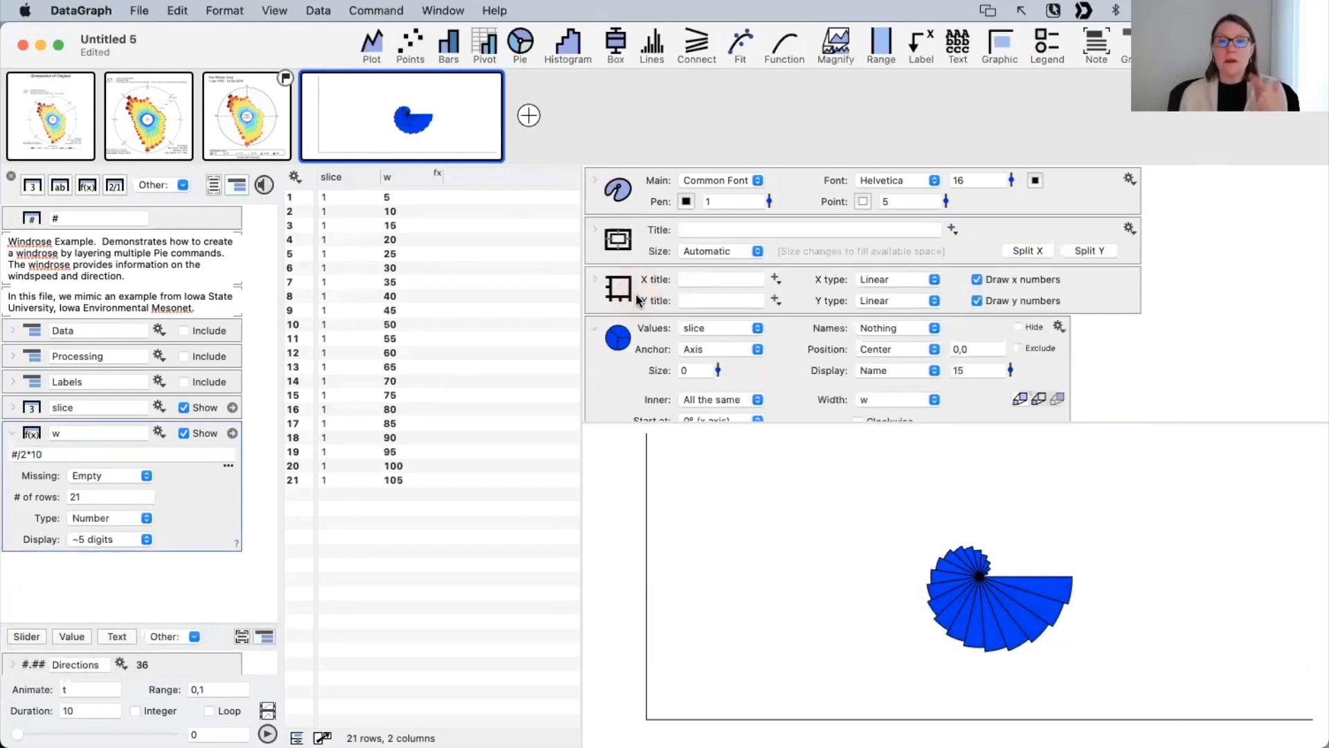
{"action": "left_click", "coordinate": [601, 344]}
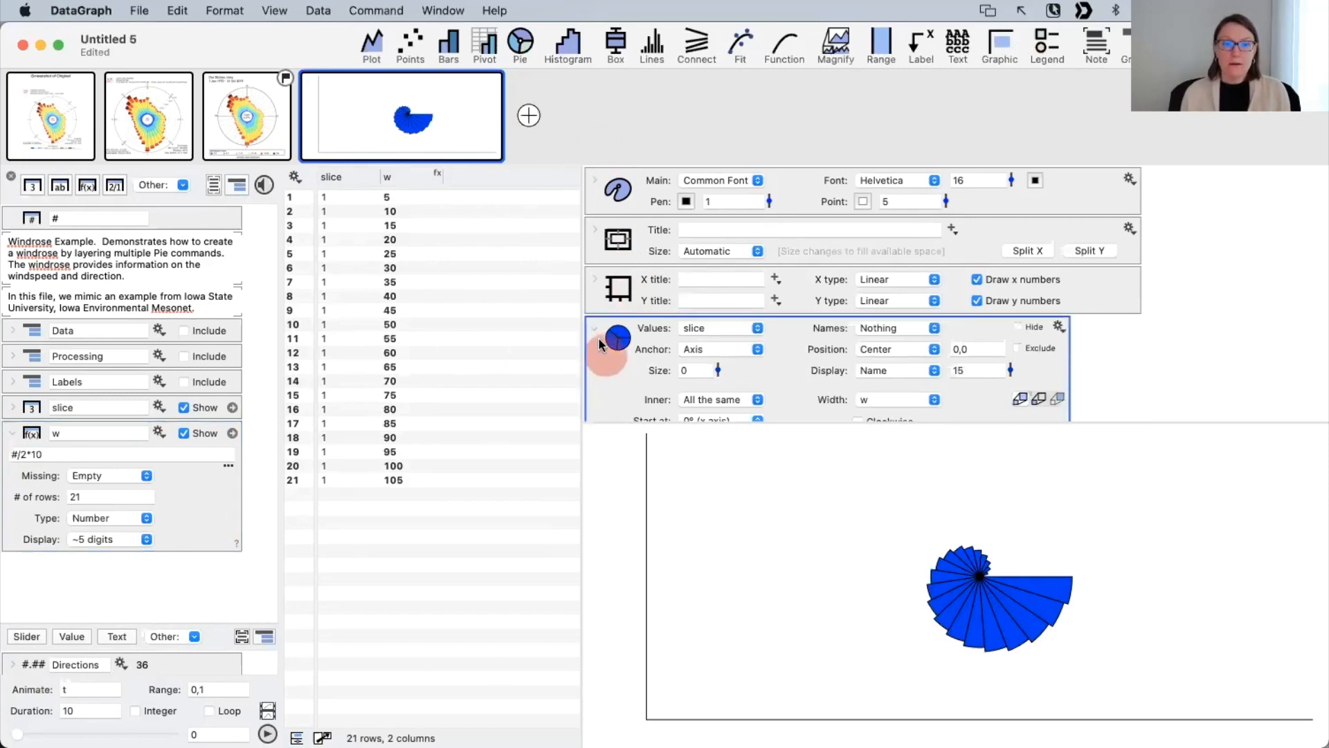
{"action": "left_click", "coordinate": [594, 330]}
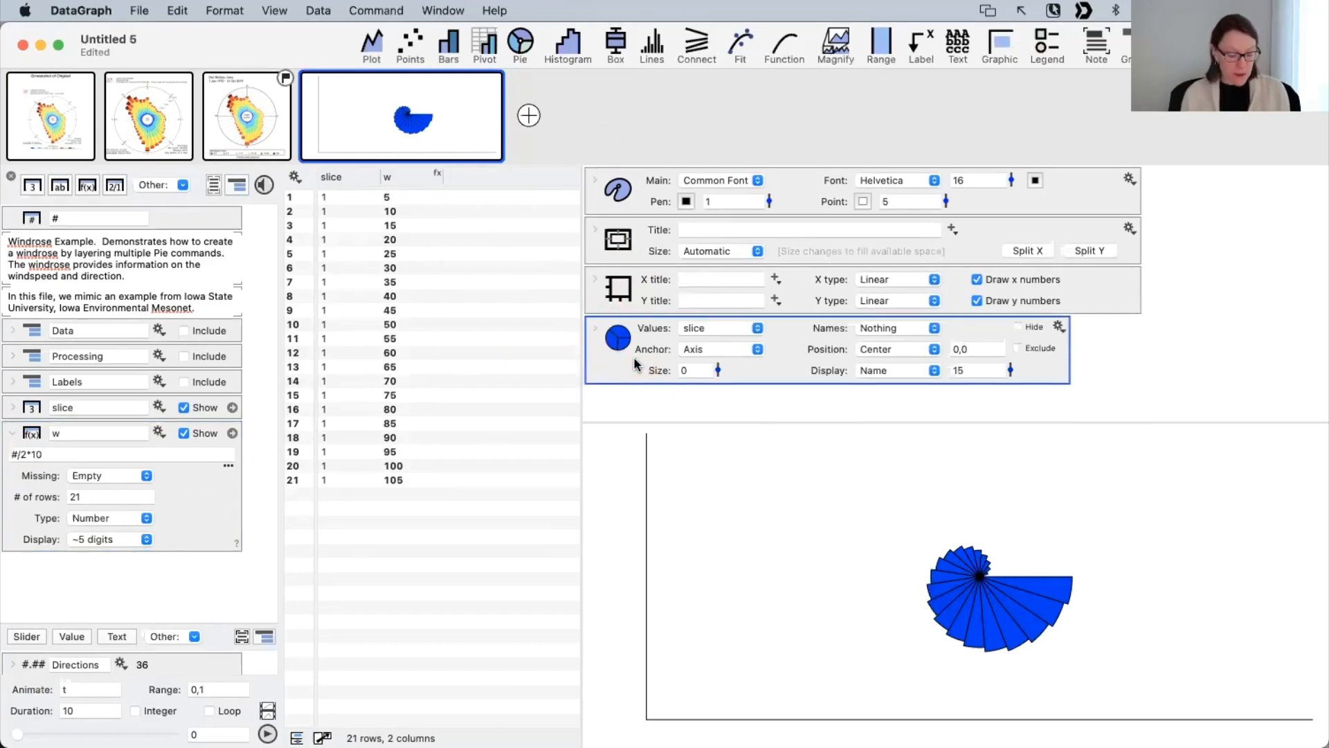
{"action": "left_click_drag", "start_coordinate": [624, 357], "coordinate": [635, 407]}
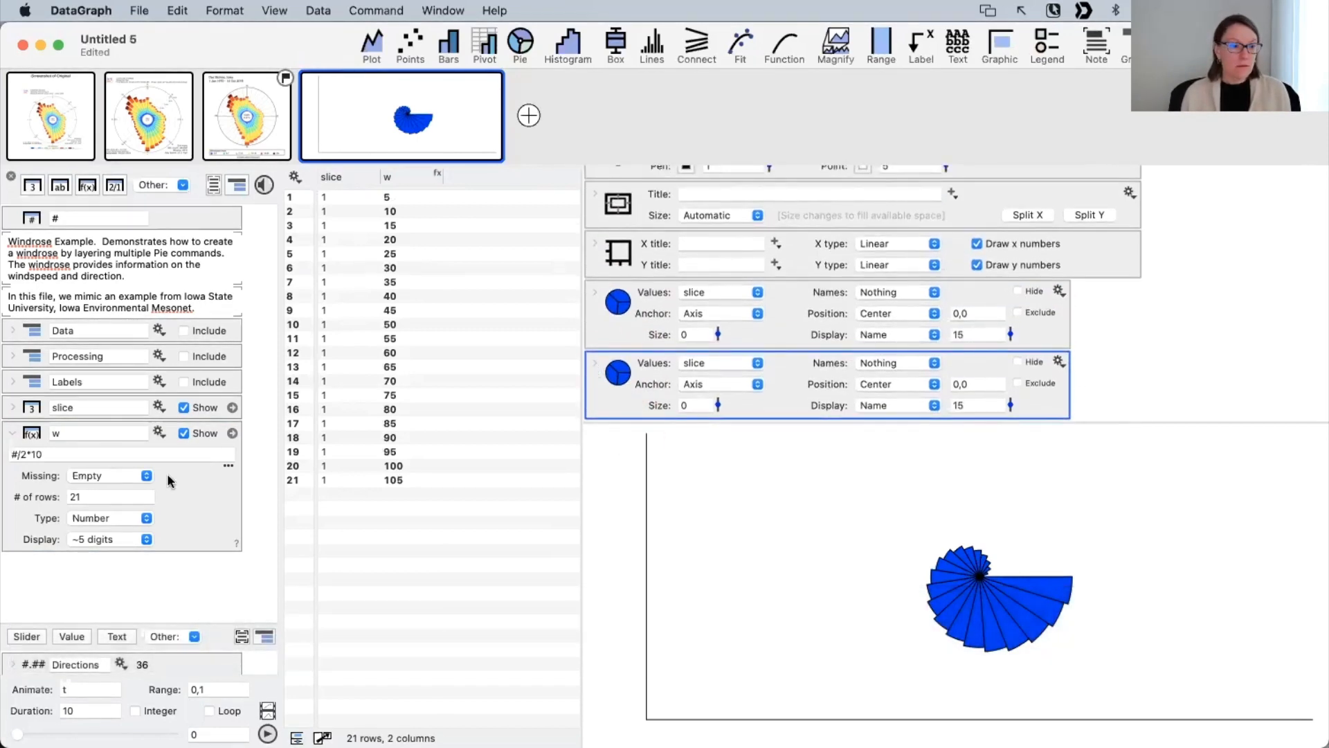
Step: Duplicate the expression column w and name the copy w2
{"action": "left_click", "coordinate": [35, 434]}
{"action": "key", "text": "super+c"}
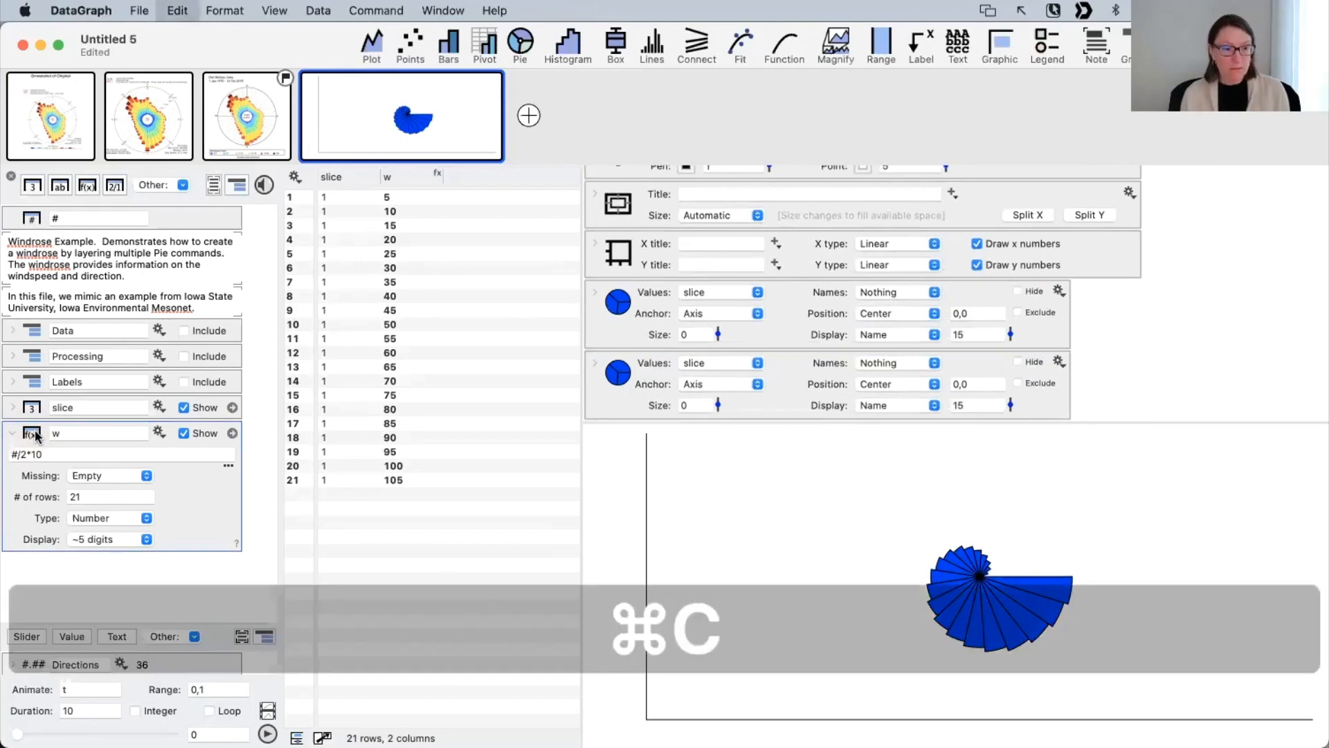
{"action": "key", "text": "super+v"}
{"action": "left_click", "coordinate": [462, 176]}
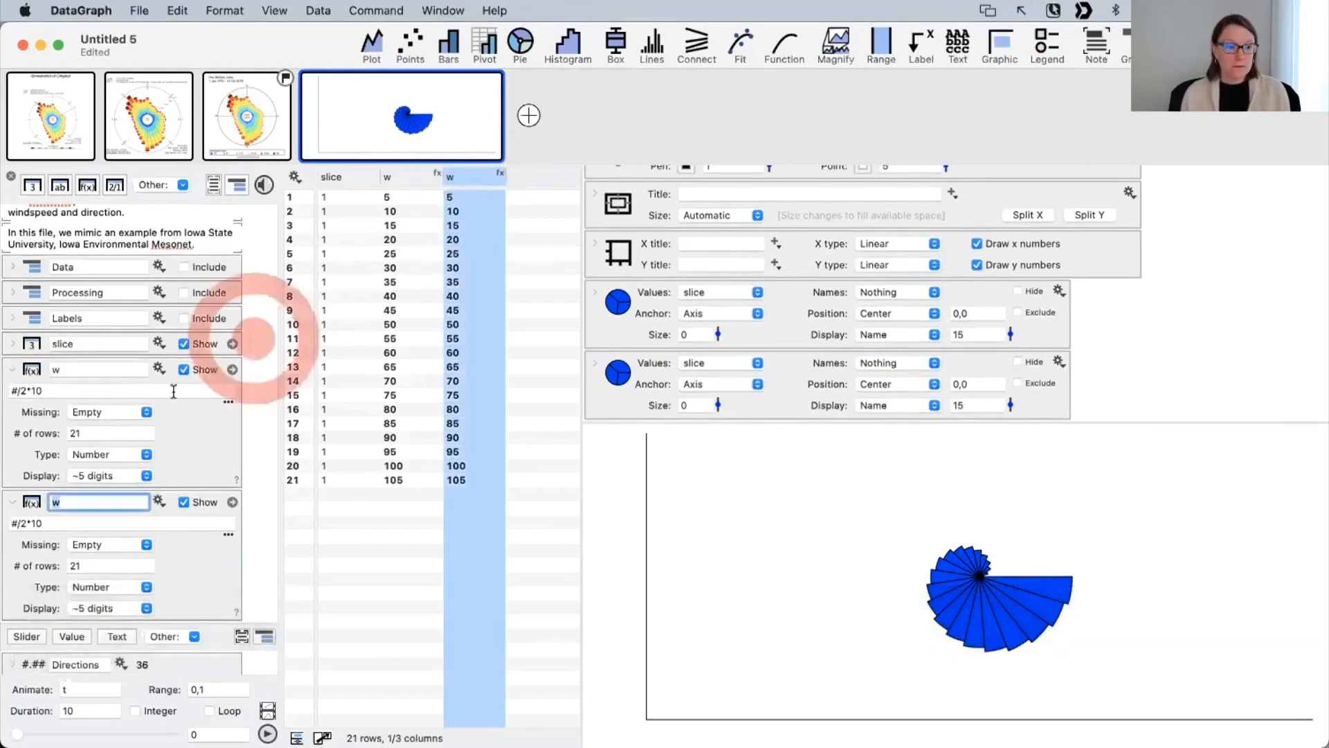
{"action": "type", "text": "w"}
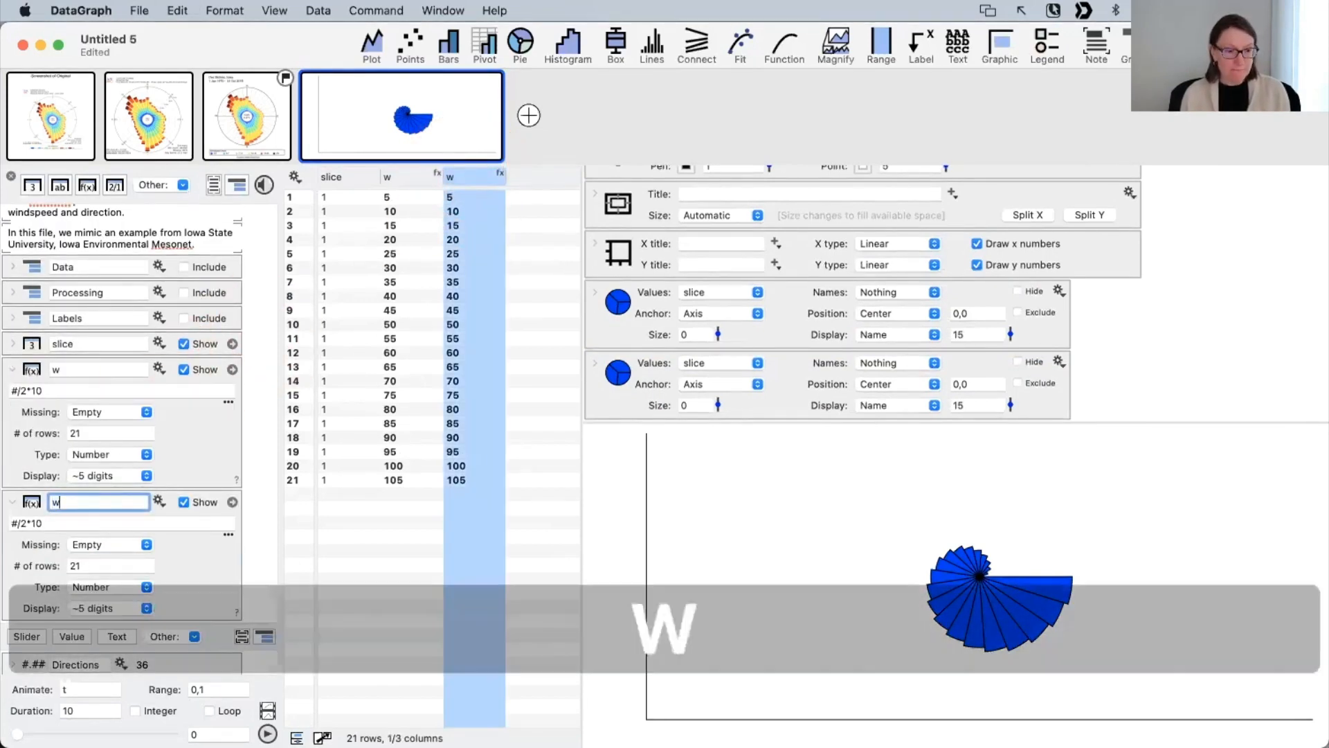
{"action": "type", "text": "2"}
{"action": "left_click", "coordinate": [205, 595]}
Step: Change column w2's expression to #/2*15
{"action": "left_click", "coordinate": [115, 517]}
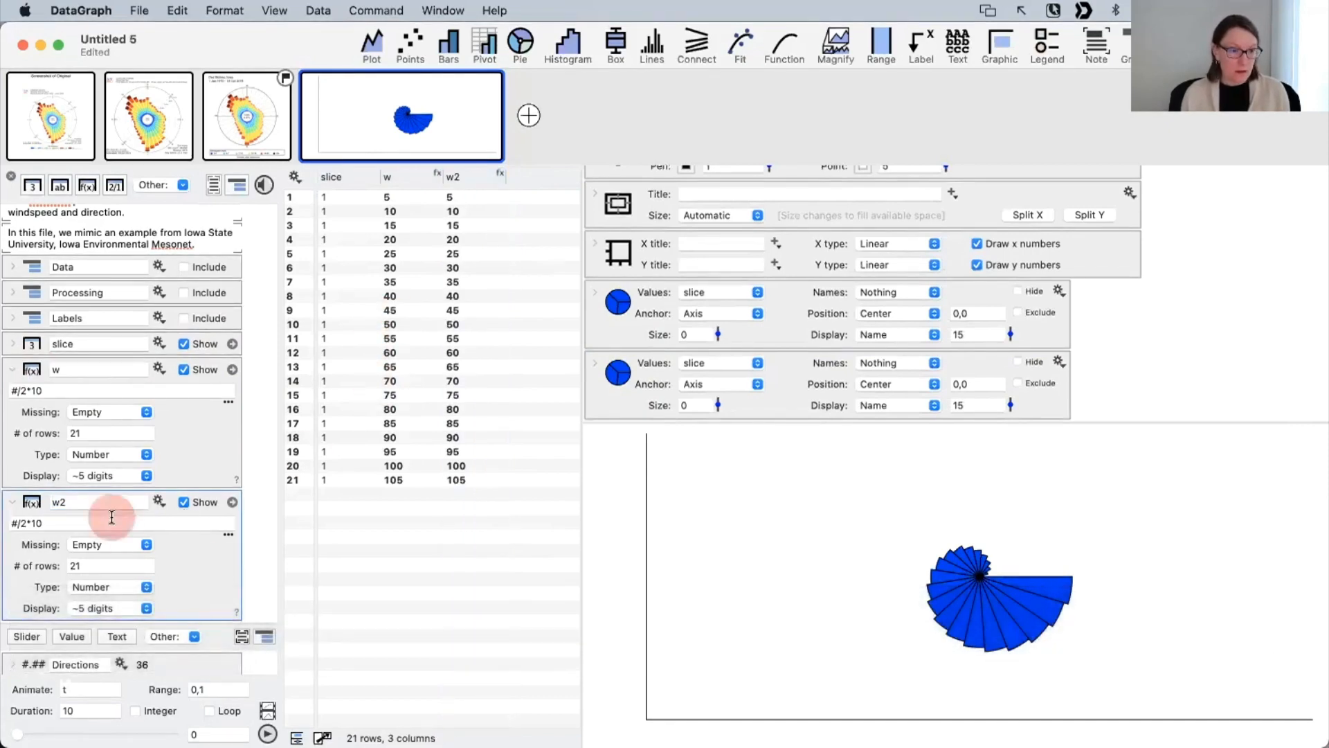
{"action": "left_click", "coordinate": [29, 522]}
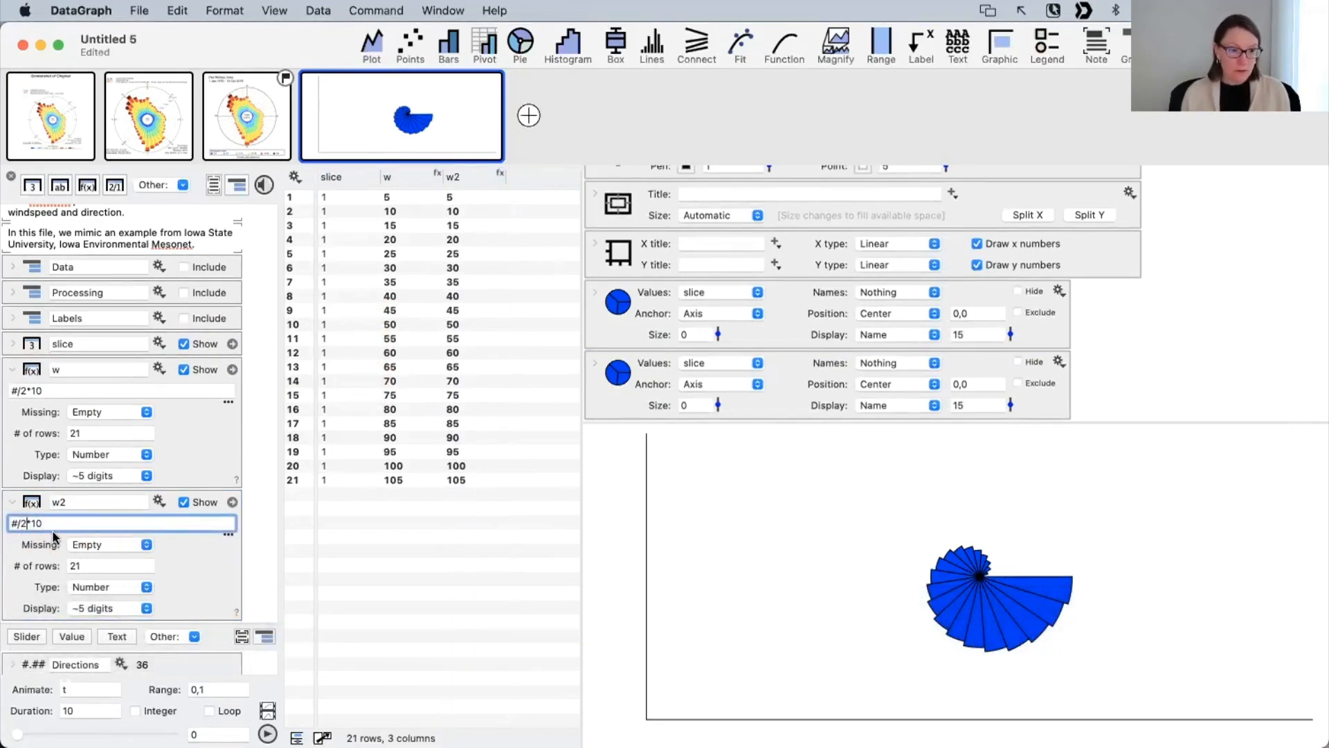
{"action": "key", "text": "Right"}
{"action": "key", "text": "Right"}
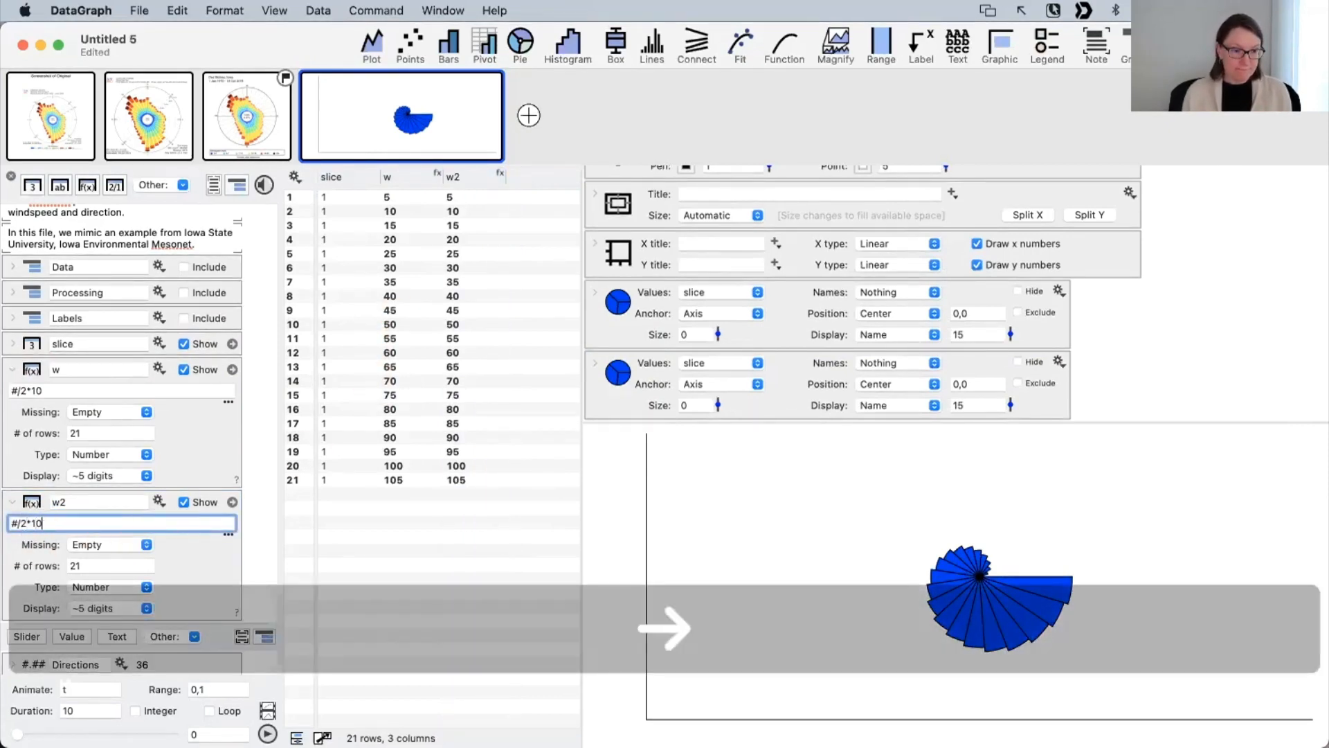
{"action": "key", "text": "BackSpace"}
{"action": "key", "text": "BackSpace"}
{"action": "type", "text": "14"}
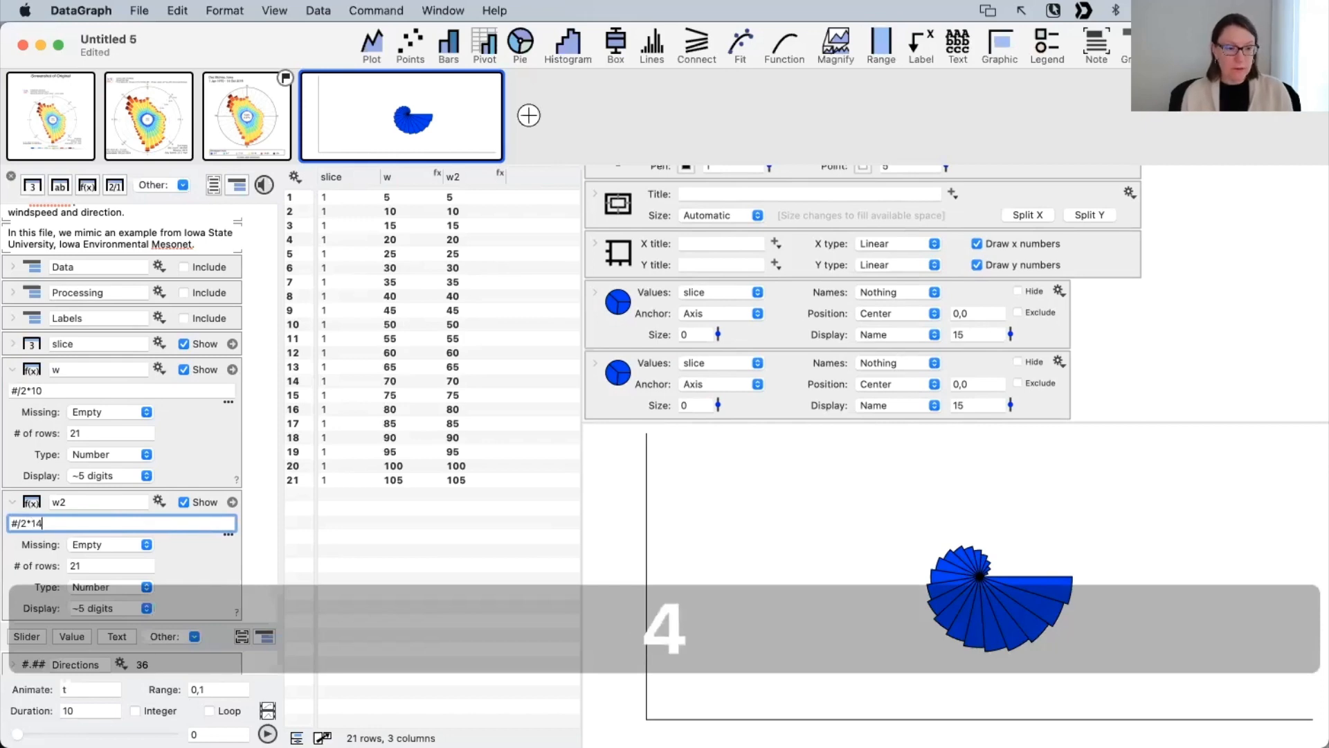
{"action": "key", "text": "BackSpace"}
{"action": "type", "text": "5"}
{"action": "key", "text": "Return"}
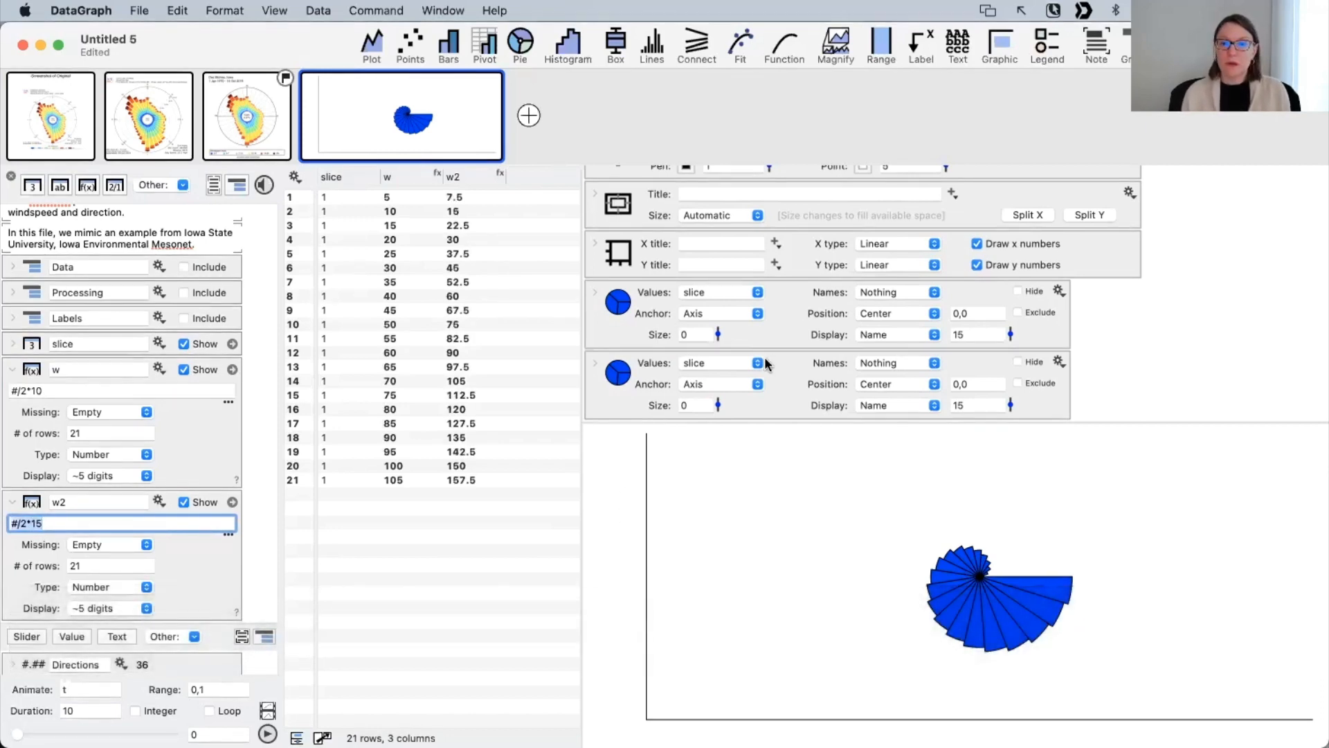
{"action": "left_click", "coordinate": [594, 367]}
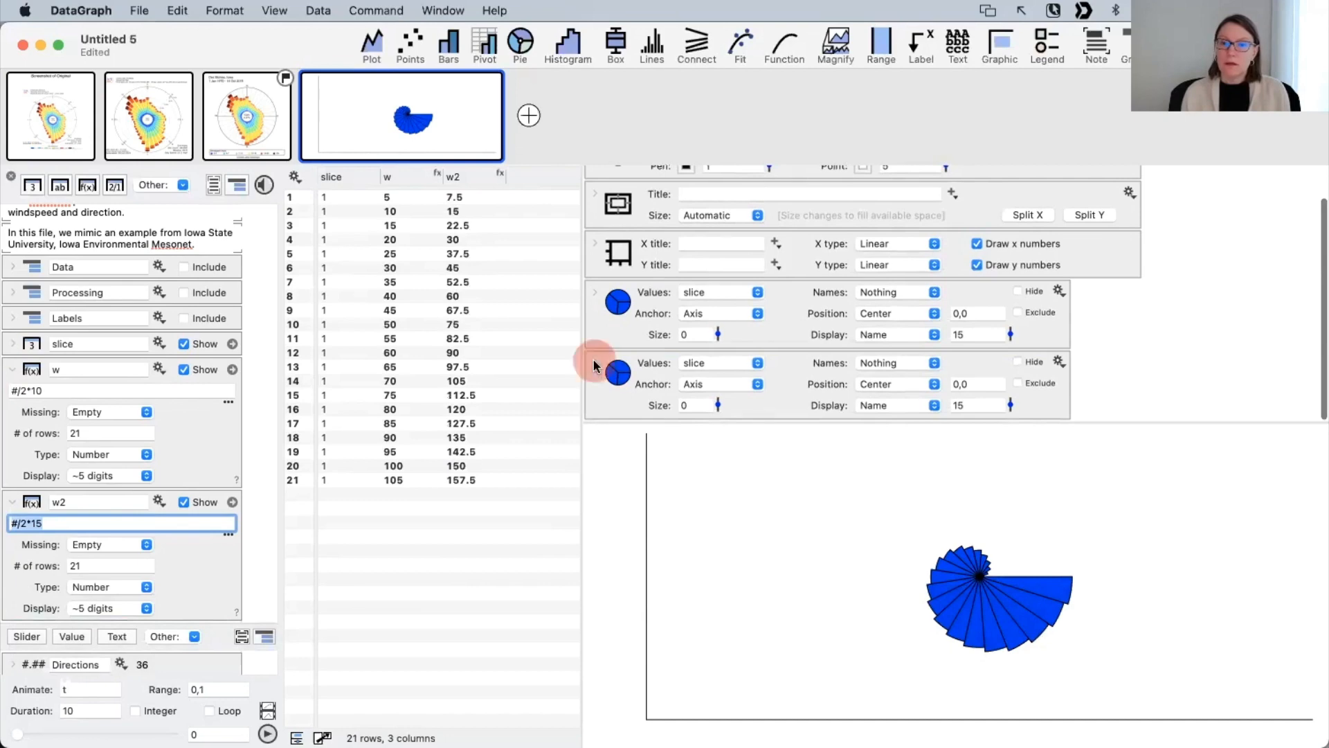
{"action": "left_click", "coordinate": [1008, 322]}
{"action": "scroll", "coordinate": [625, 275], "scroll_direction": "up", "scroll_amount": 3}
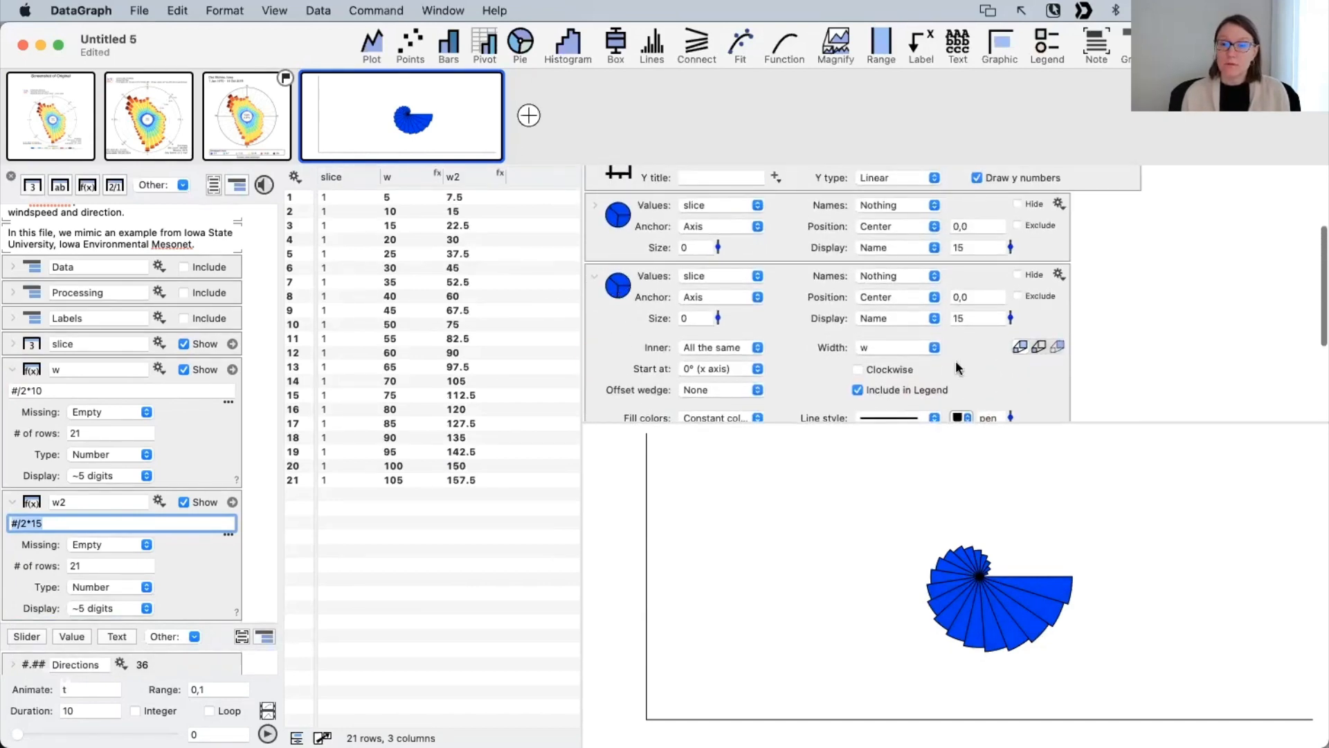
{"action": "left_click", "coordinate": [594, 276]}
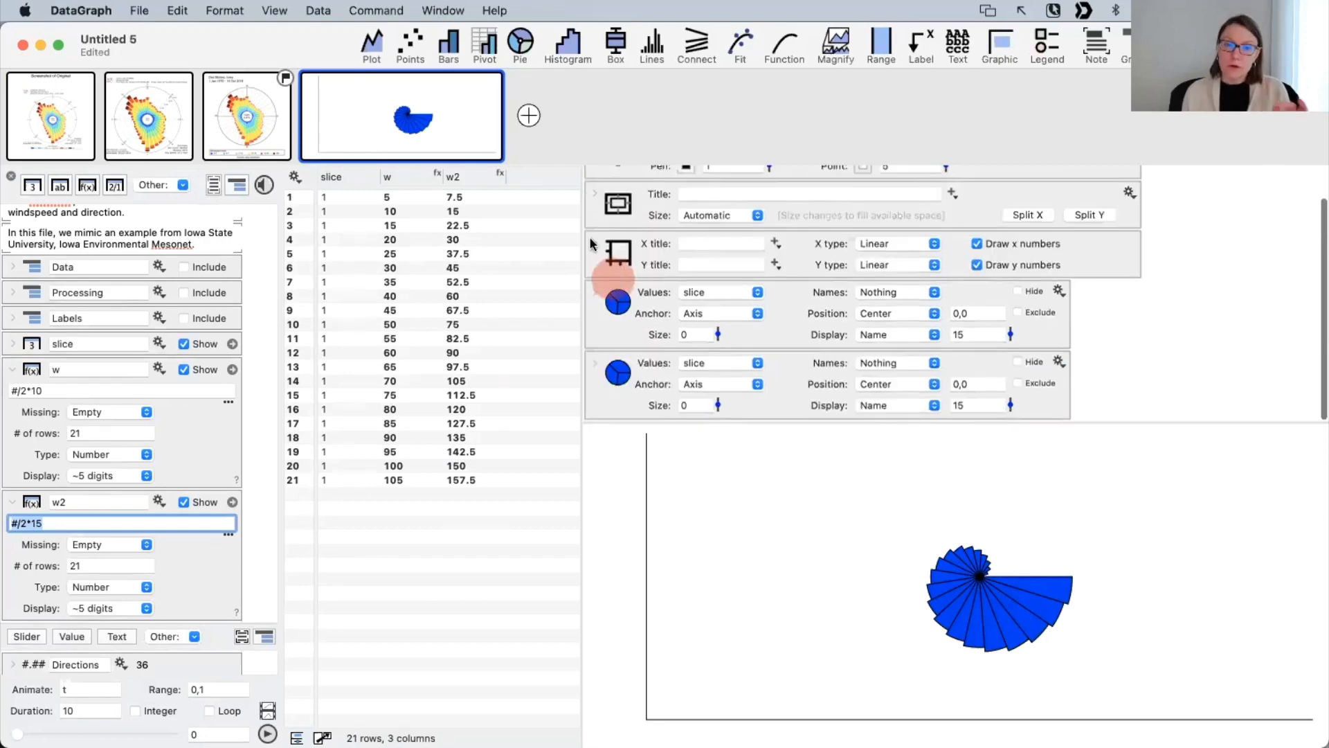
Step: Set the first pie command's width to column w2 and its color to Fill Color 2
{"action": "left_click", "coordinate": [592, 289]}
{"action": "left_click", "coordinate": [594, 291]}
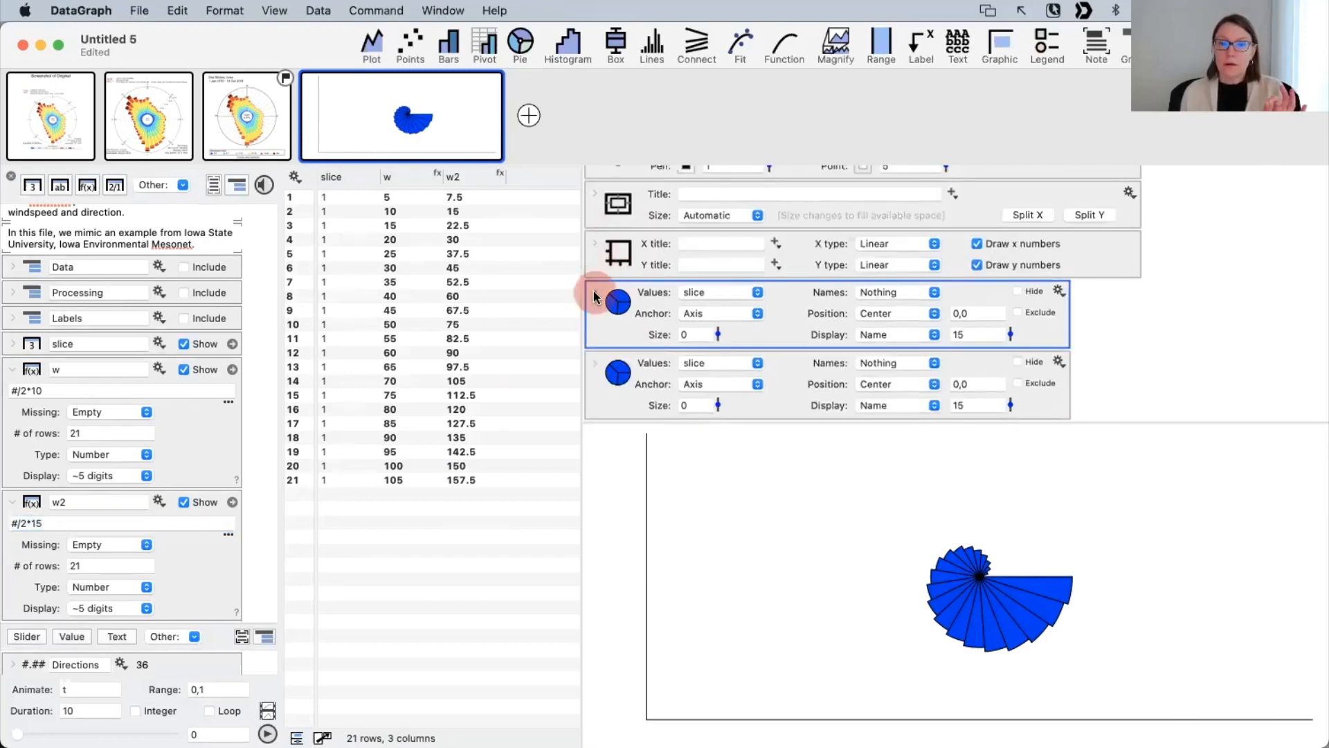
{"action": "left_click", "coordinate": [837, 292]}
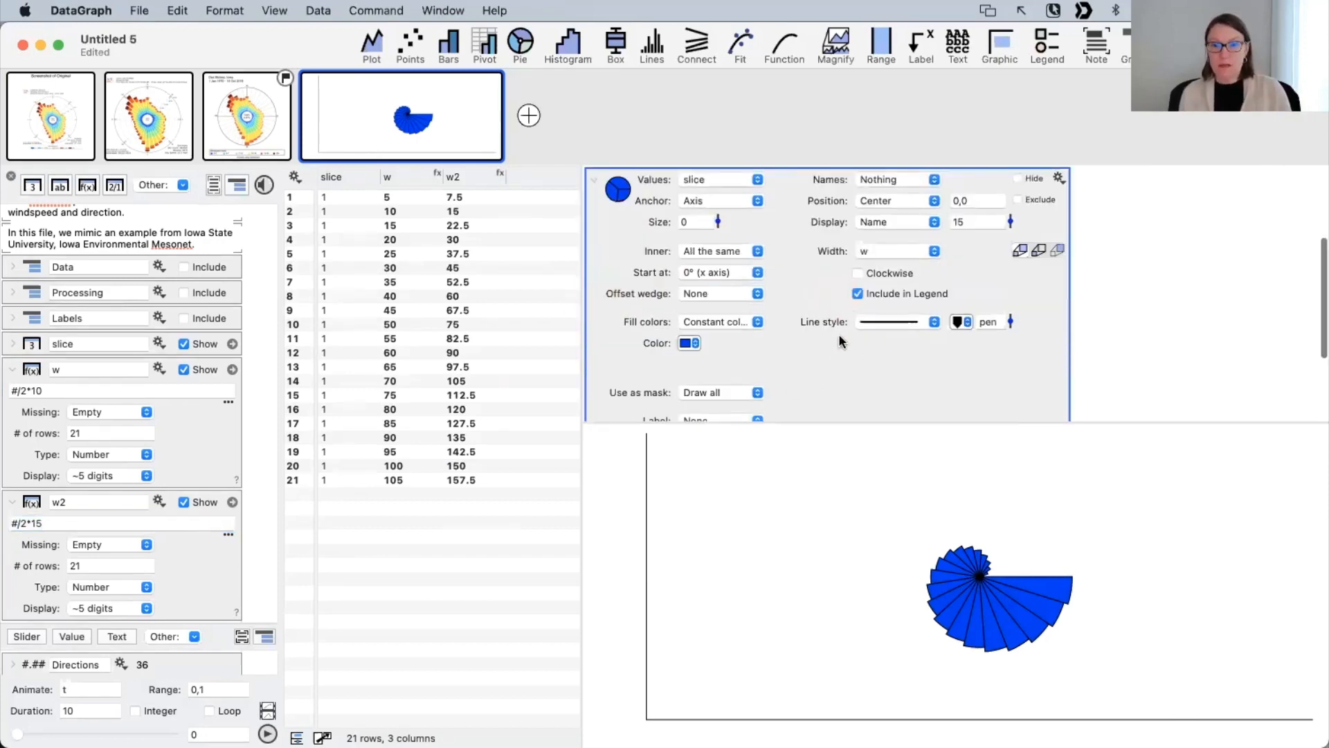
{"action": "left_click", "coordinate": [887, 251]}
{"action": "left_click", "coordinate": [883, 270]}
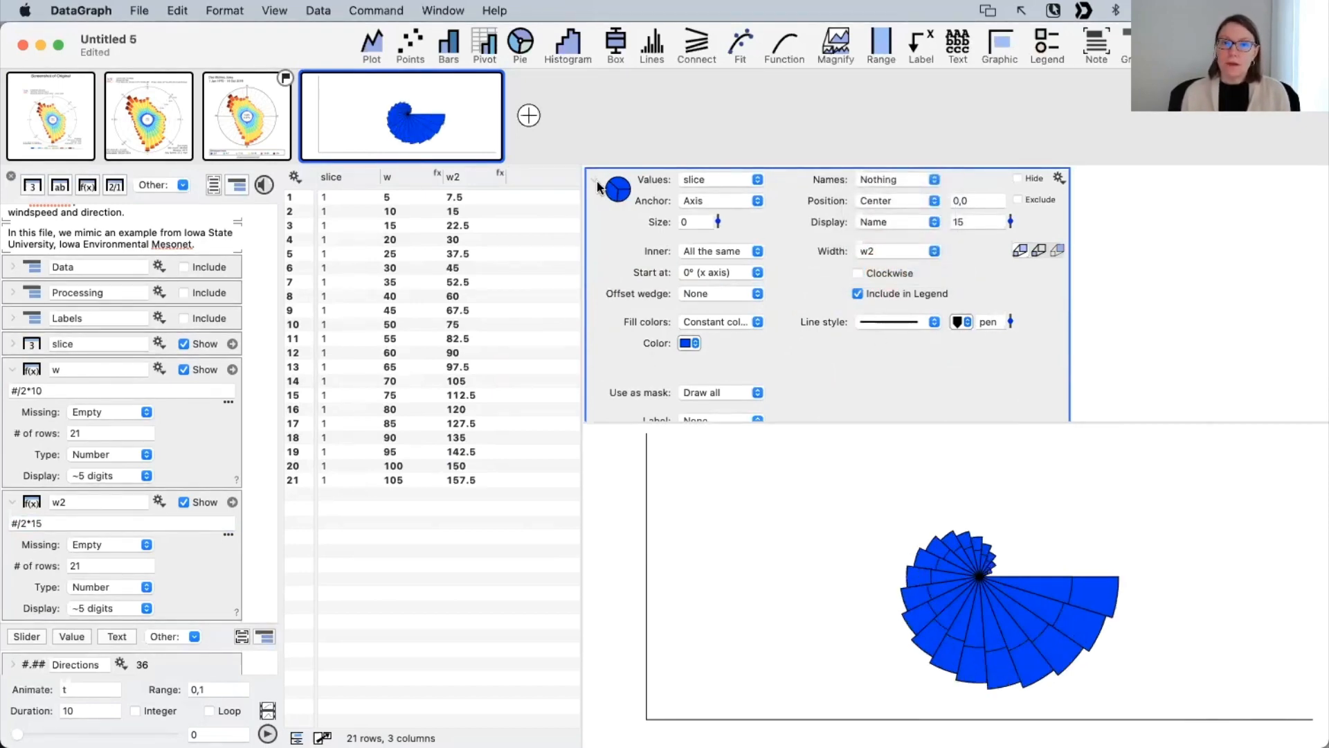
{"action": "left_click", "coordinate": [697, 344]}
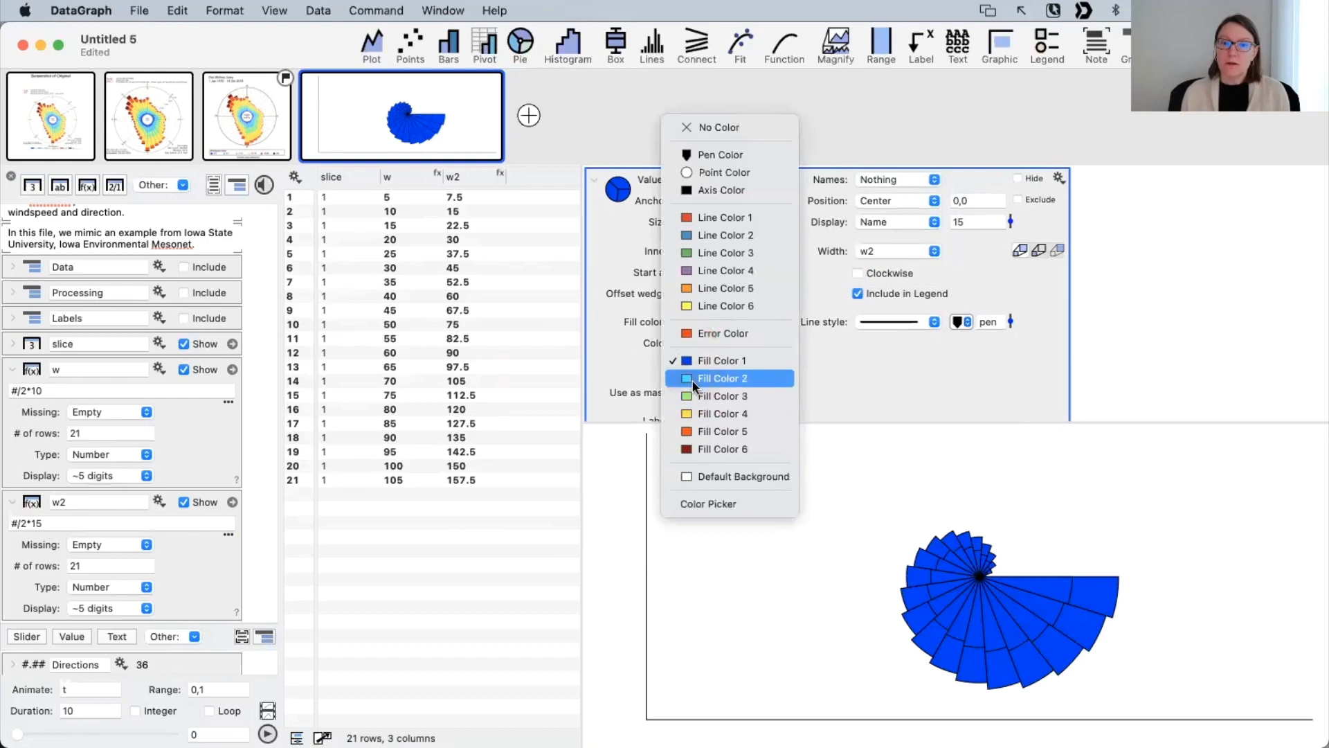
{"action": "left_click", "coordinate": [847, 388]}
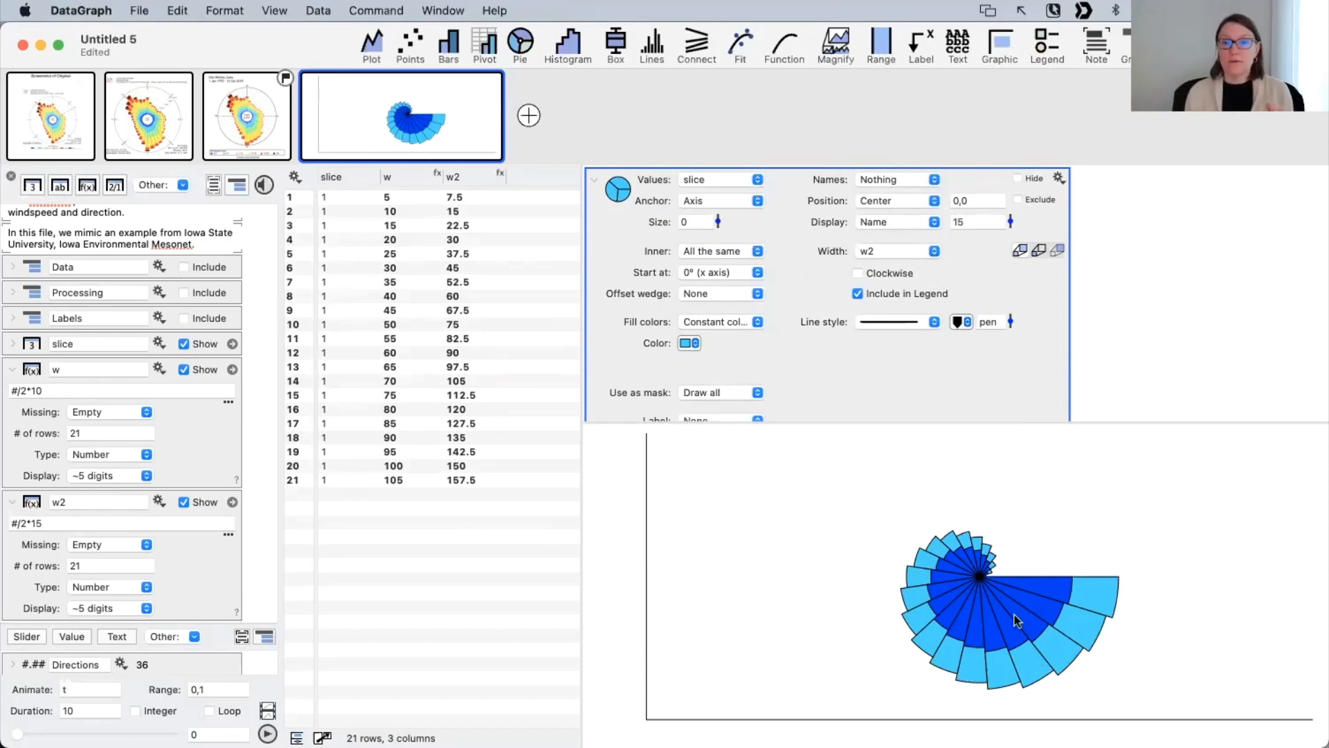
Step: Try No Line as the light blue pie's line style, and restore the solid line
{"action": "left_click", "coordinate": [888, 321]}
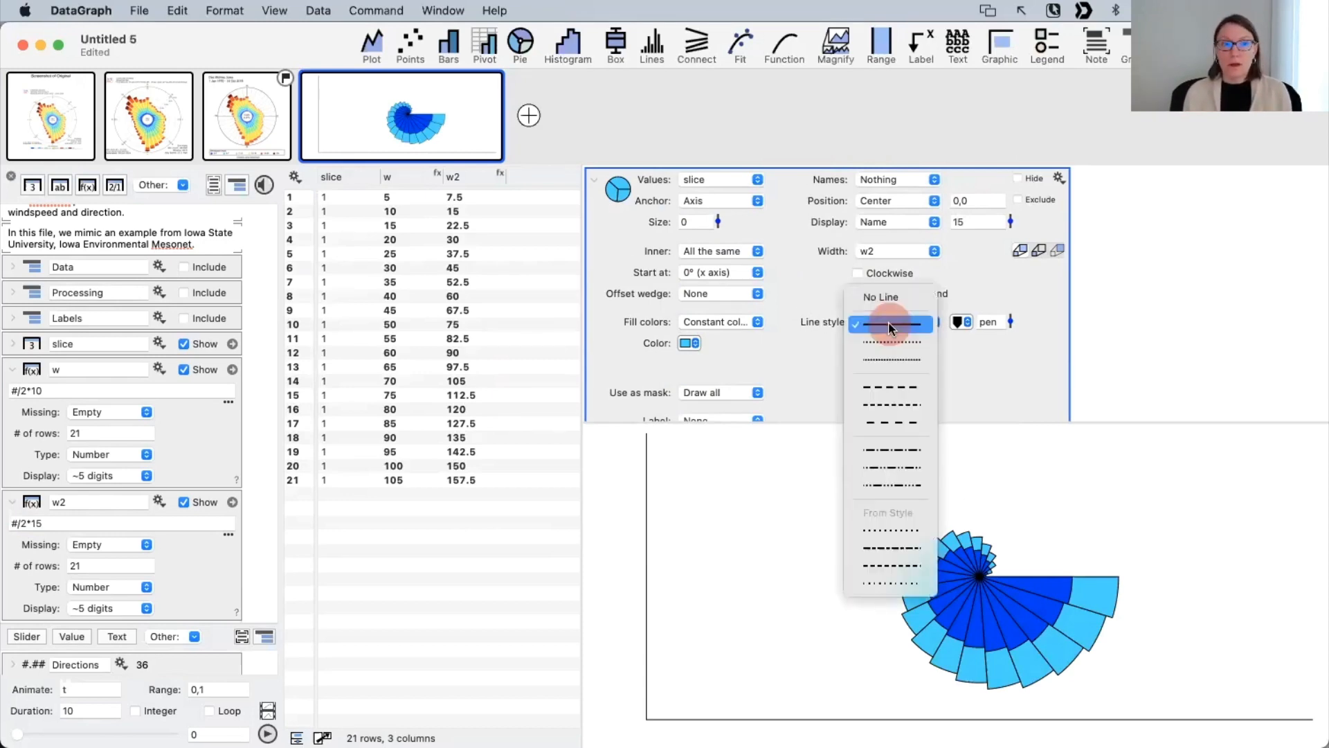
{"action": "left_click", "coordinate": [884, 301]}
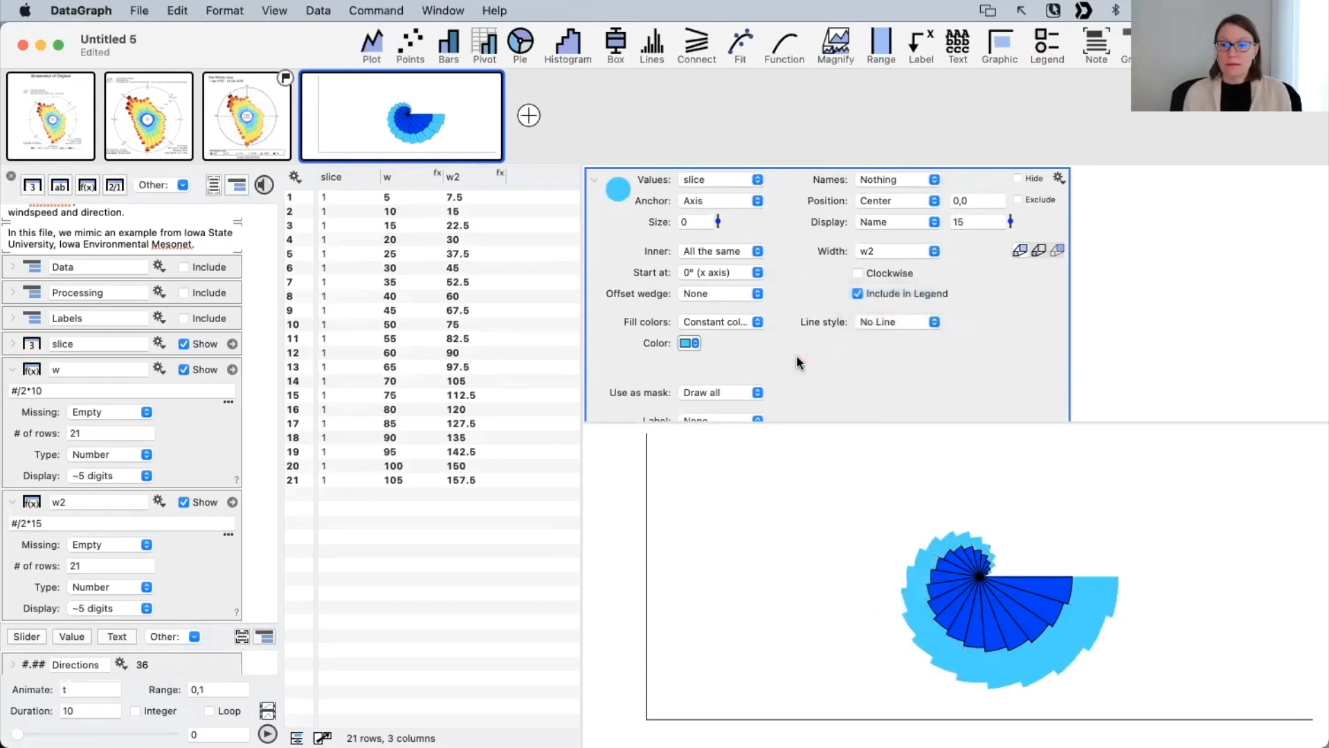
{"action": "left_click", "coordinate": [903, 313]}
{"action": "left_click", "coordinate": [893, 349]}
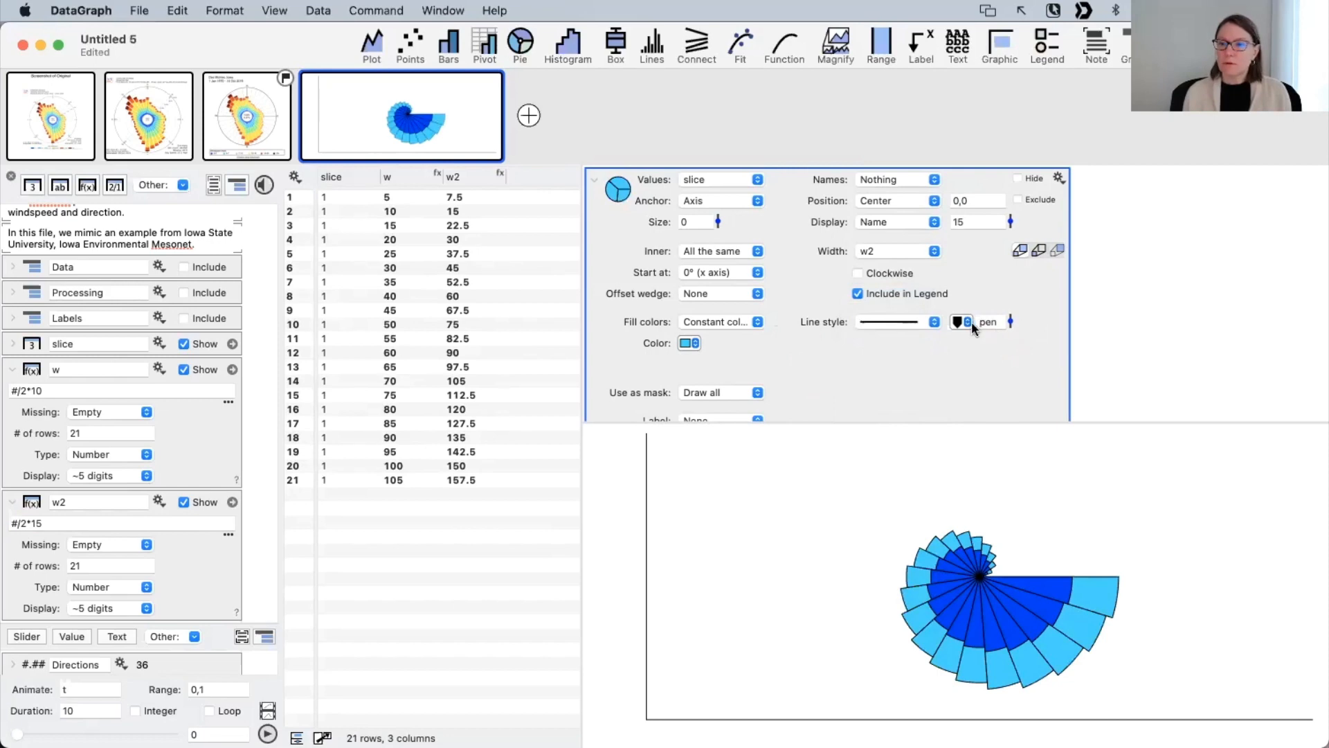
Step: Set the line color of both the light blue and dark blue pies to Point Color and collapse their settings
{"action": "left_click", "coordinate": [968, 319]}
{"action": "left_click", "coordinate": [962, 341]}
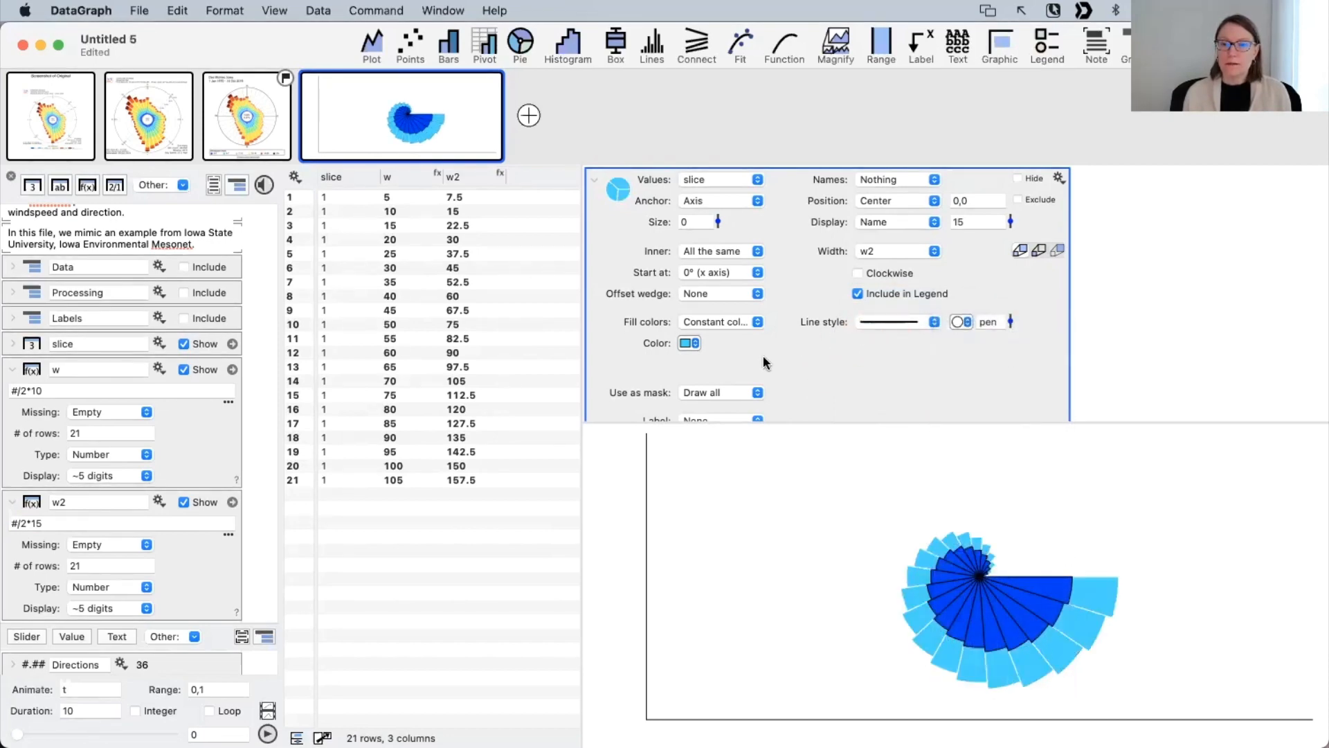
{"action": "scroll", "coordinate": [763, 355], "scroll_direction": "down", "scroll_amount": 2}
{"action": "scroll", "coordinate": [745, 276], "scroll_direction": "up", "scroll_amount": 3}
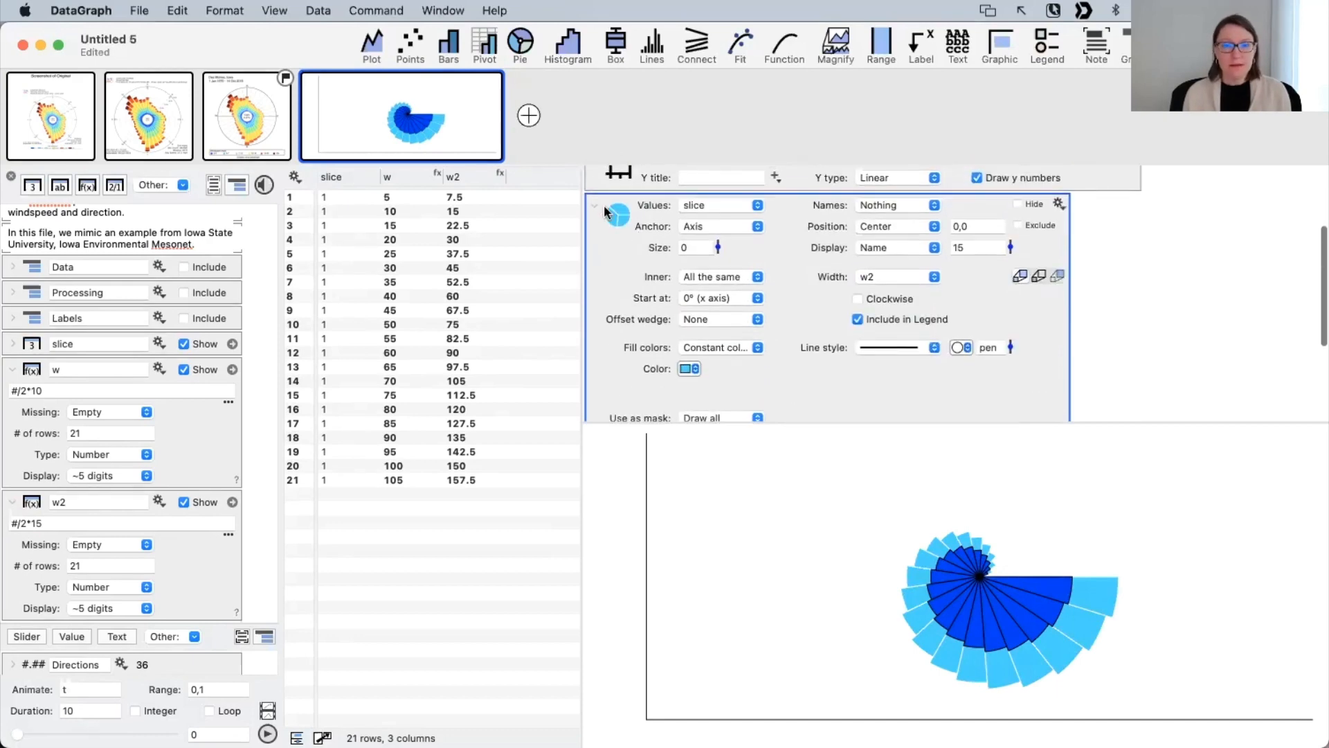
{"action": "left_click", "coordinate": [592, 208]}
{"action": "left_click", "coordinate": [595, 360]}
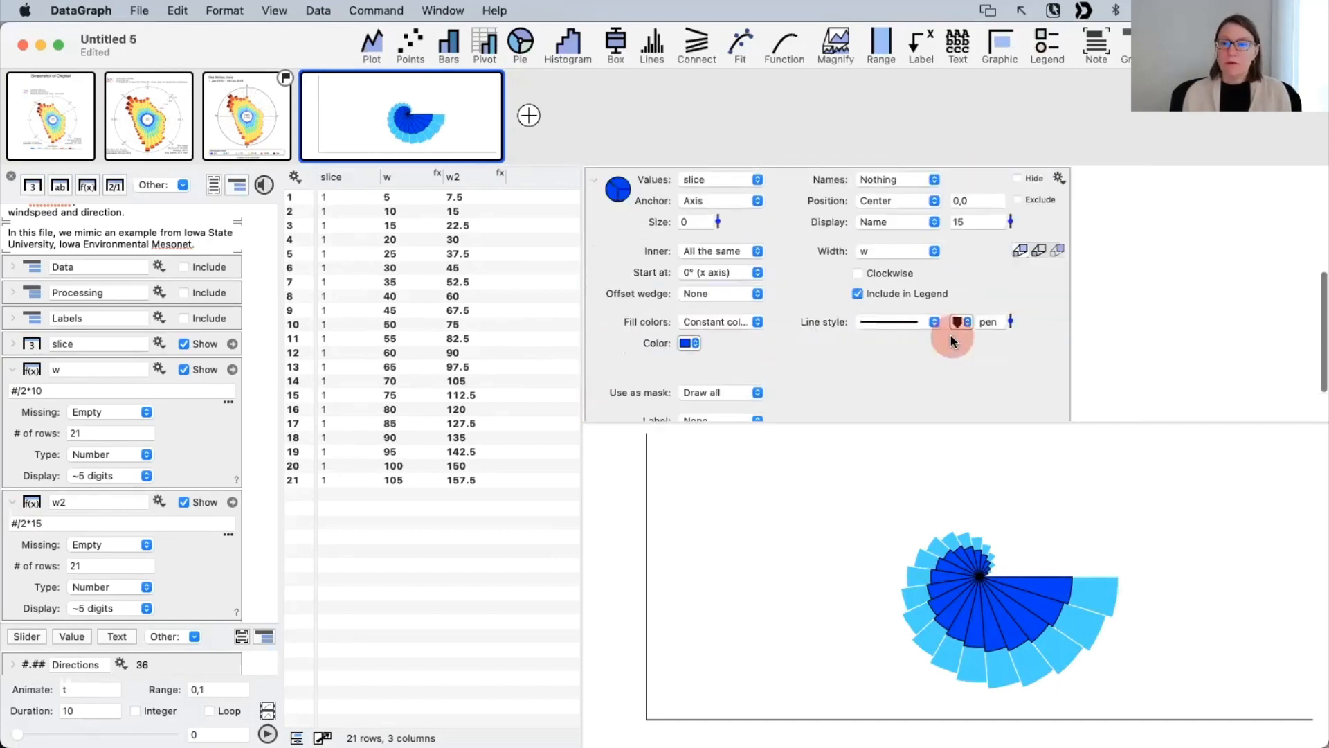
{"action": "left_click", "coordinate": [965, 322]}
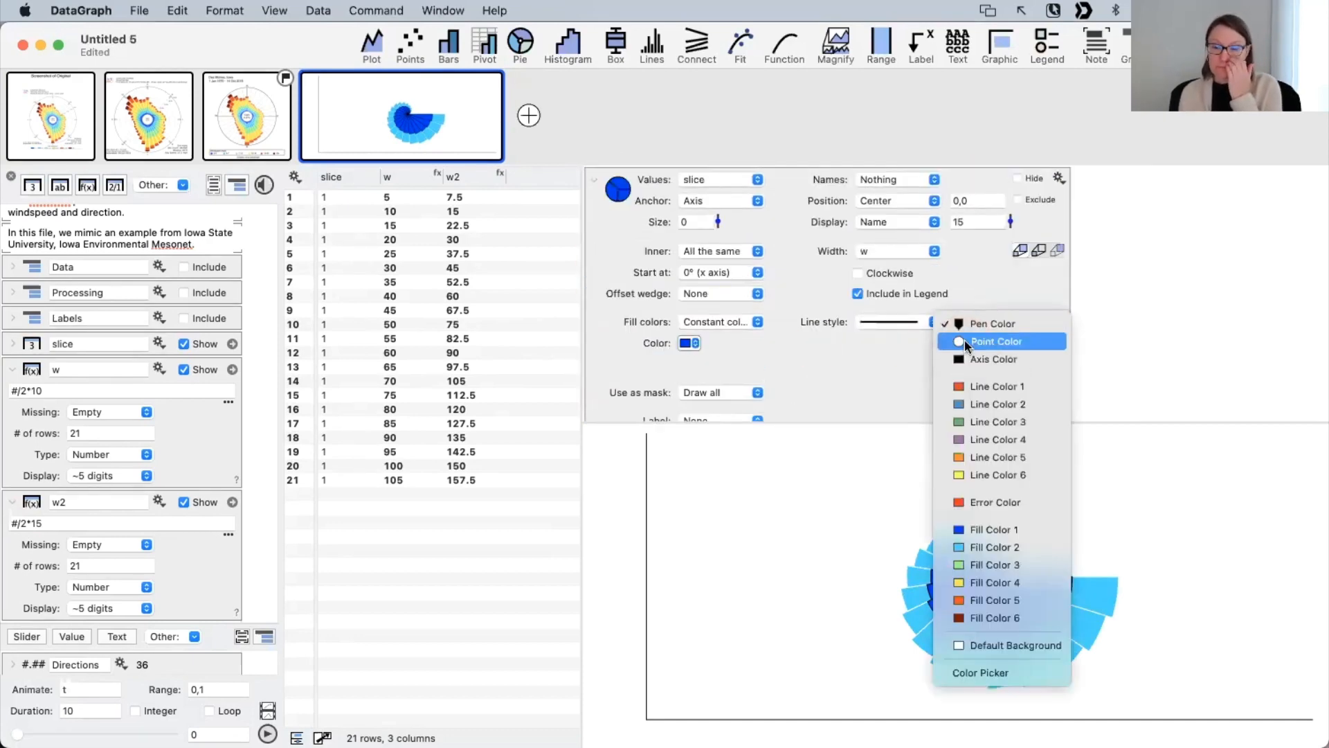
{"action": "left_click", "coordinate": [965, 339]}
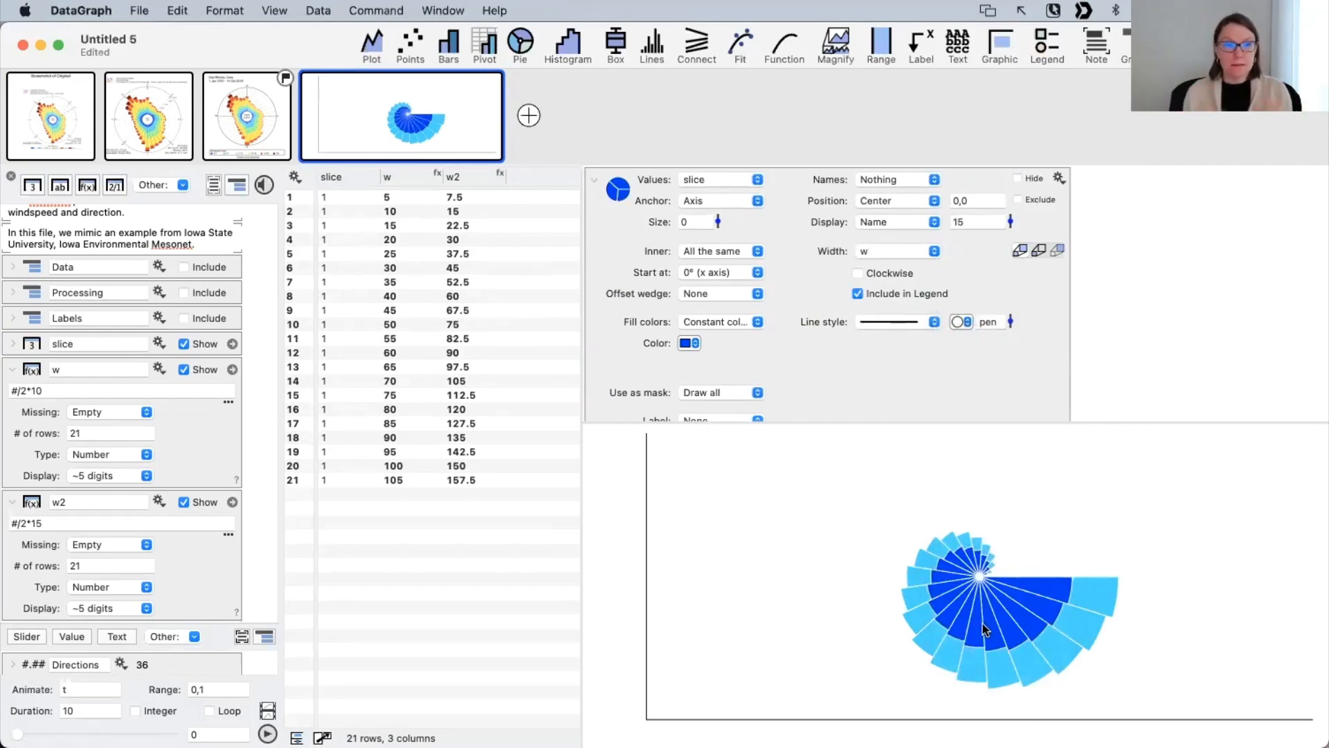
{"action": "left_click", "coordinate": [594, 180]}
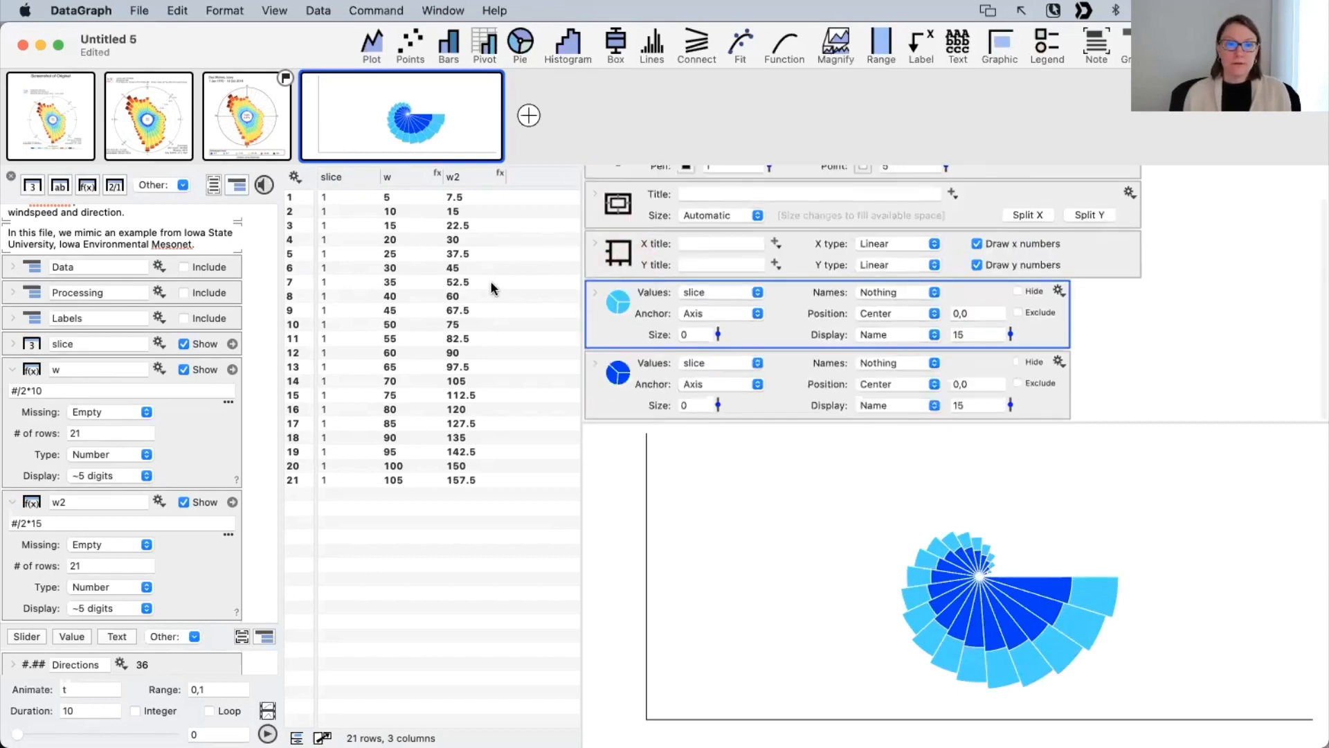
Step: Return to the finished windrose graph, hide columns slice and w from the table, and collapse the w and w2 settings
{"action": "mouse_move", "coordinate": [419, 122]}
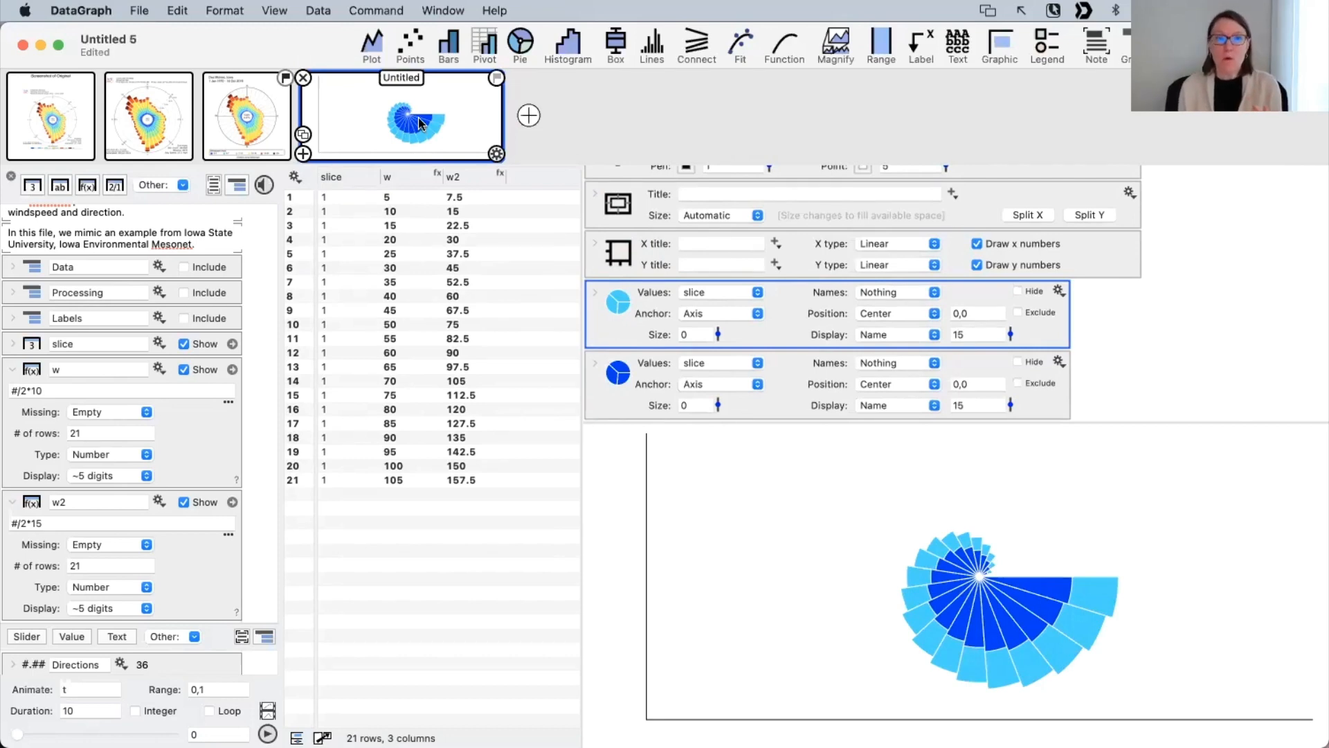
{"action": "left_click", "coordinate": [246, 116]}
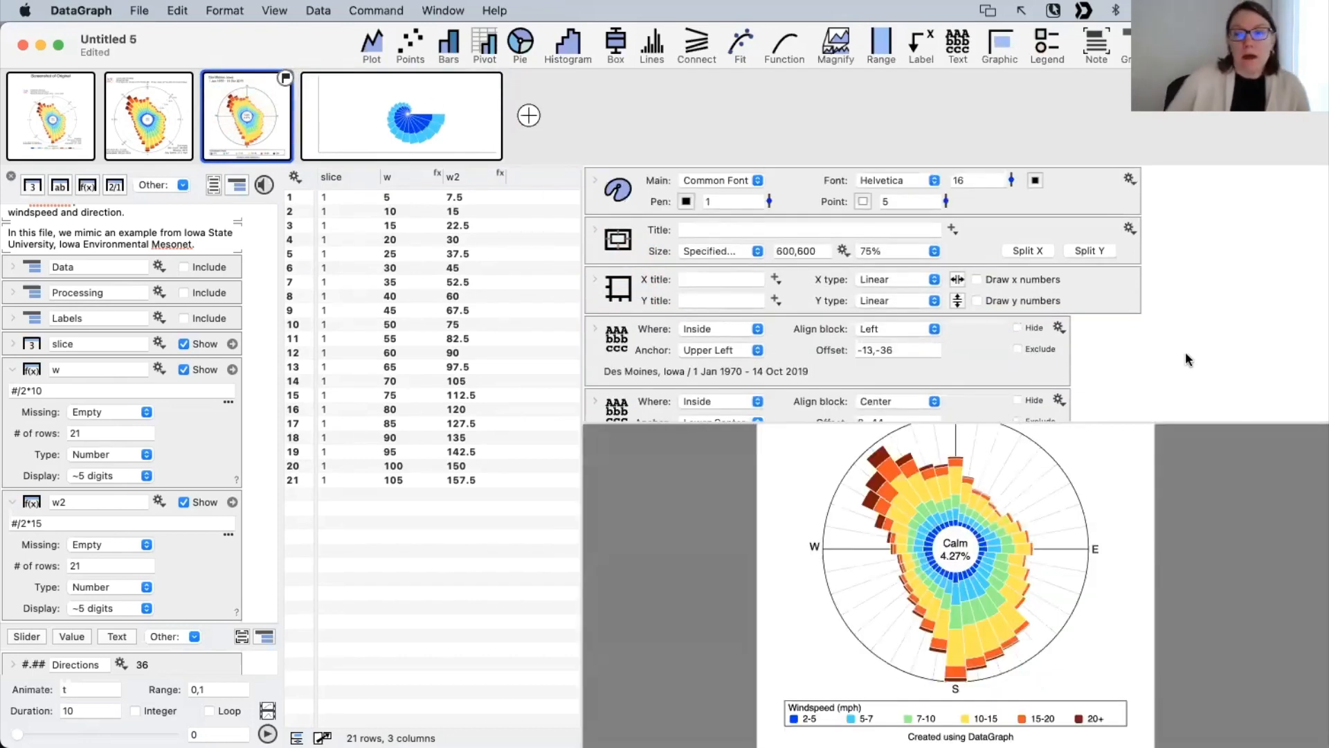
{"action": "left_click", "coordinate": [208, 344]}
{"action": "left_click", "coordinate": [199, 370]}
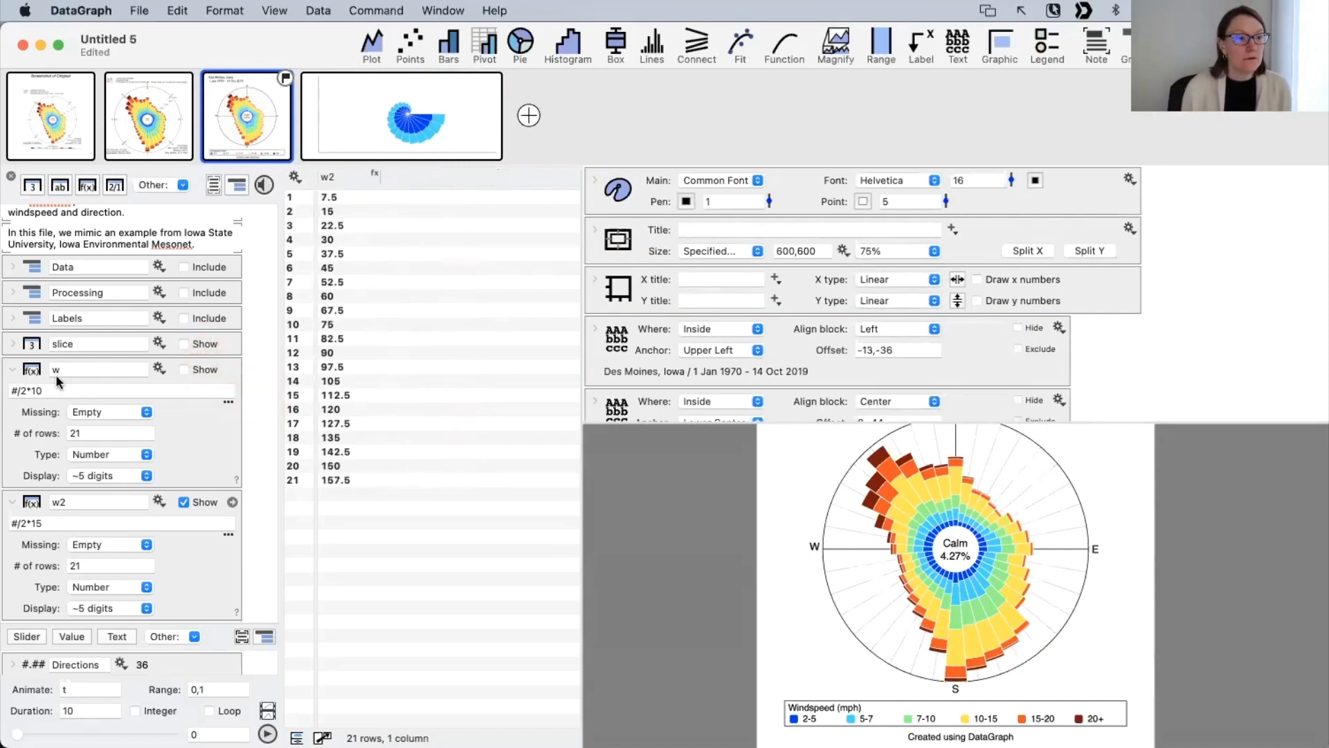
{"action": "left_click", "coordinate": [12, 369]}
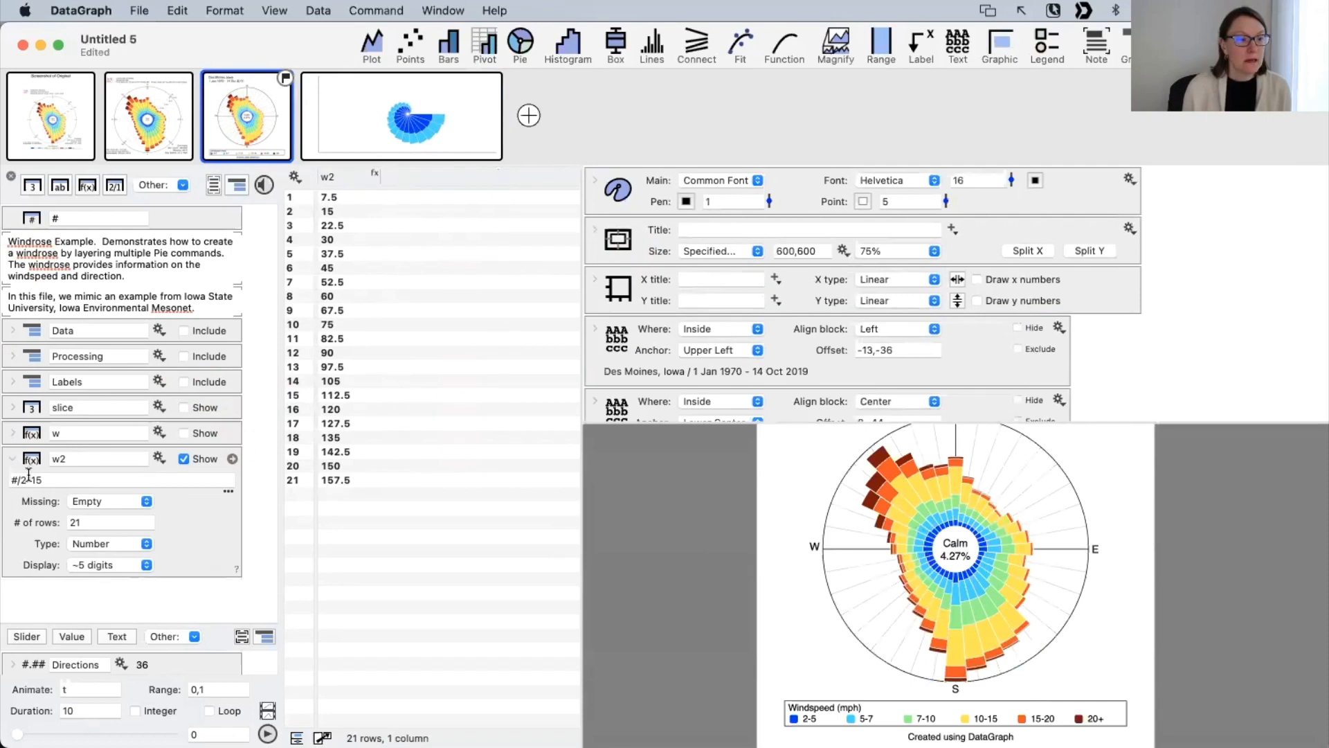
{"action": "left_click", "coordinate": [13, 458]}
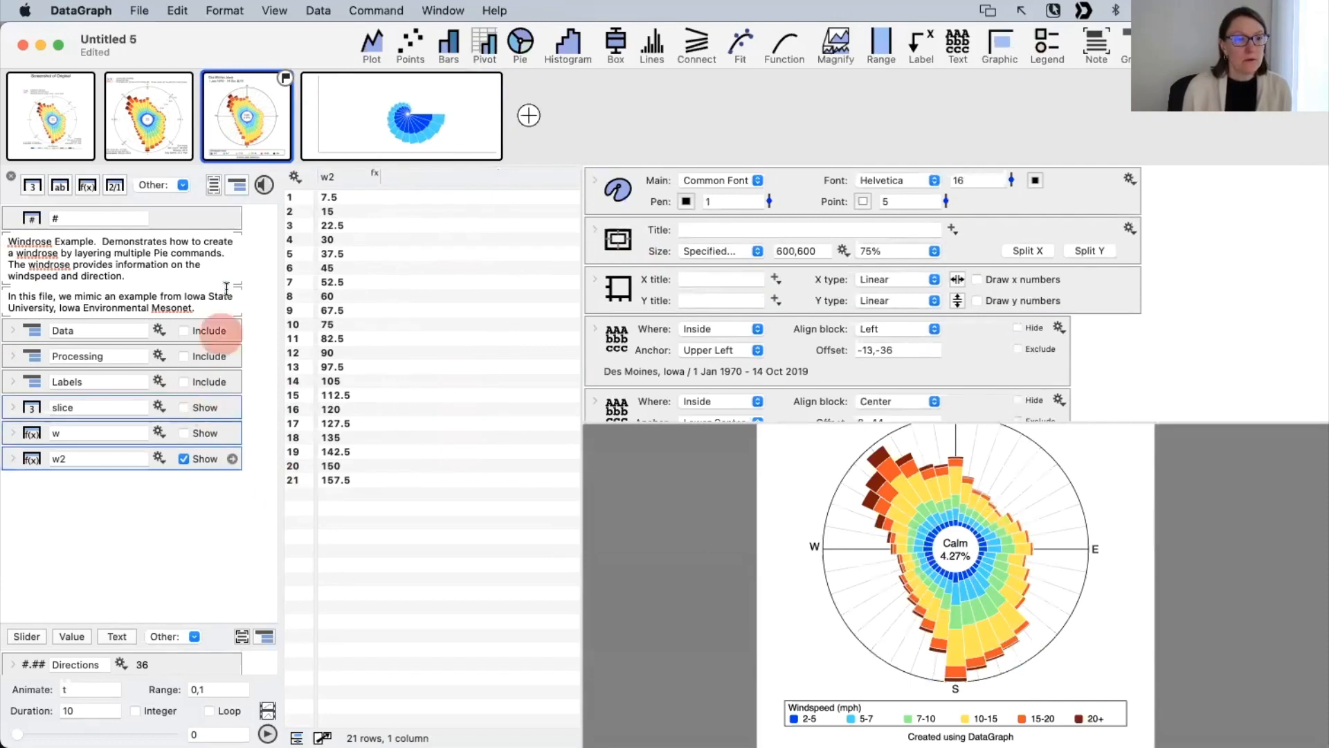
Step: Group columns slice, w and w2 under the name new, and exclude the collapsed group from the table
{"action": "left_click", "coordinate": [234, 187]}
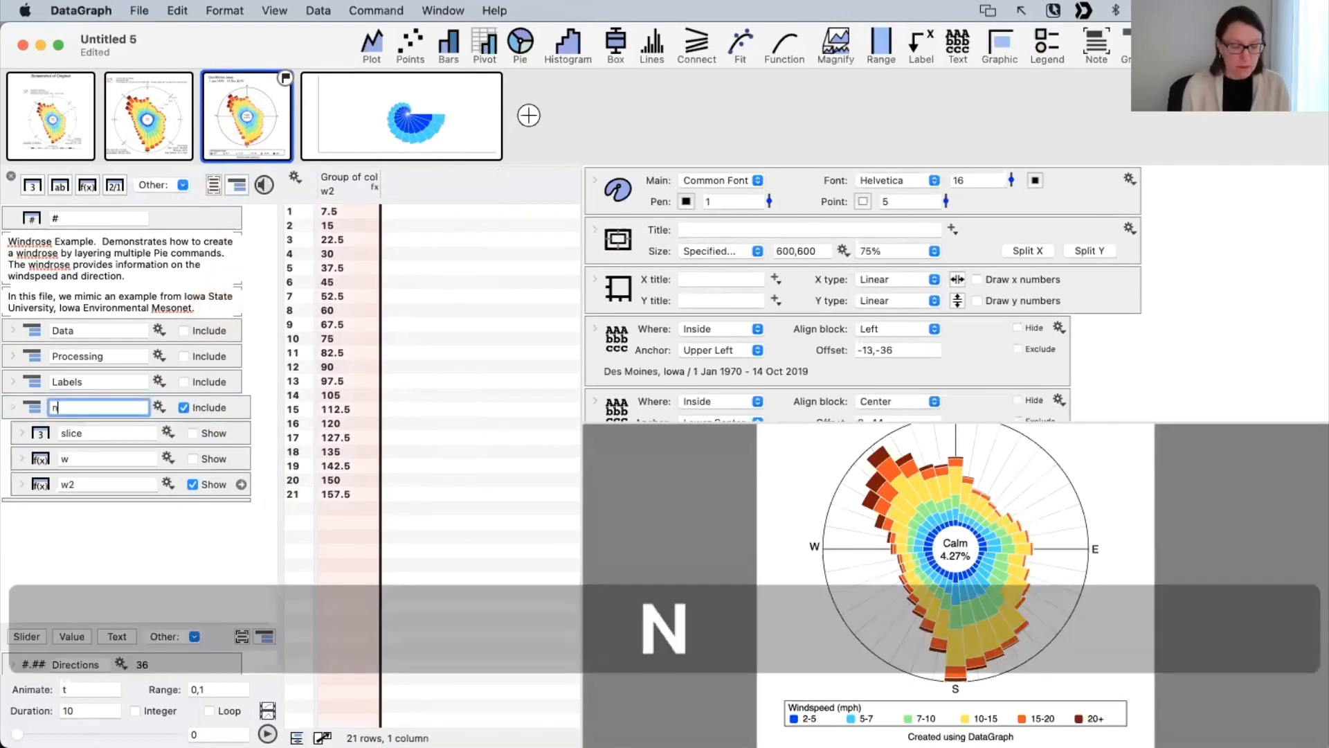
{"action": "type", "text": "new"}
{"action": "left_click", "coordinate": [184, 408]}
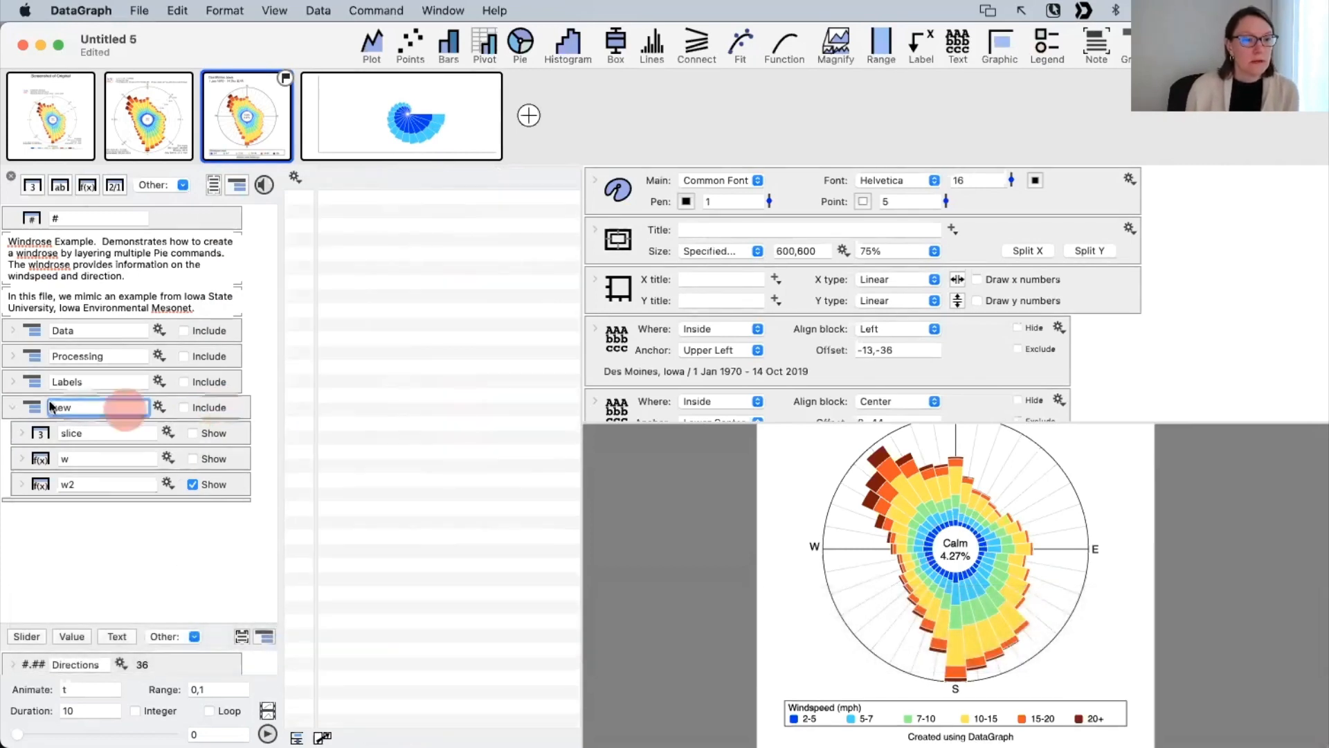
{"action": "left_click", "coordinate": [13, 408]}
Step: Include the Data group in the table and widen the table to show all of its wind speed columns
{"action": "left_click", "coordinate": [184, 331]}
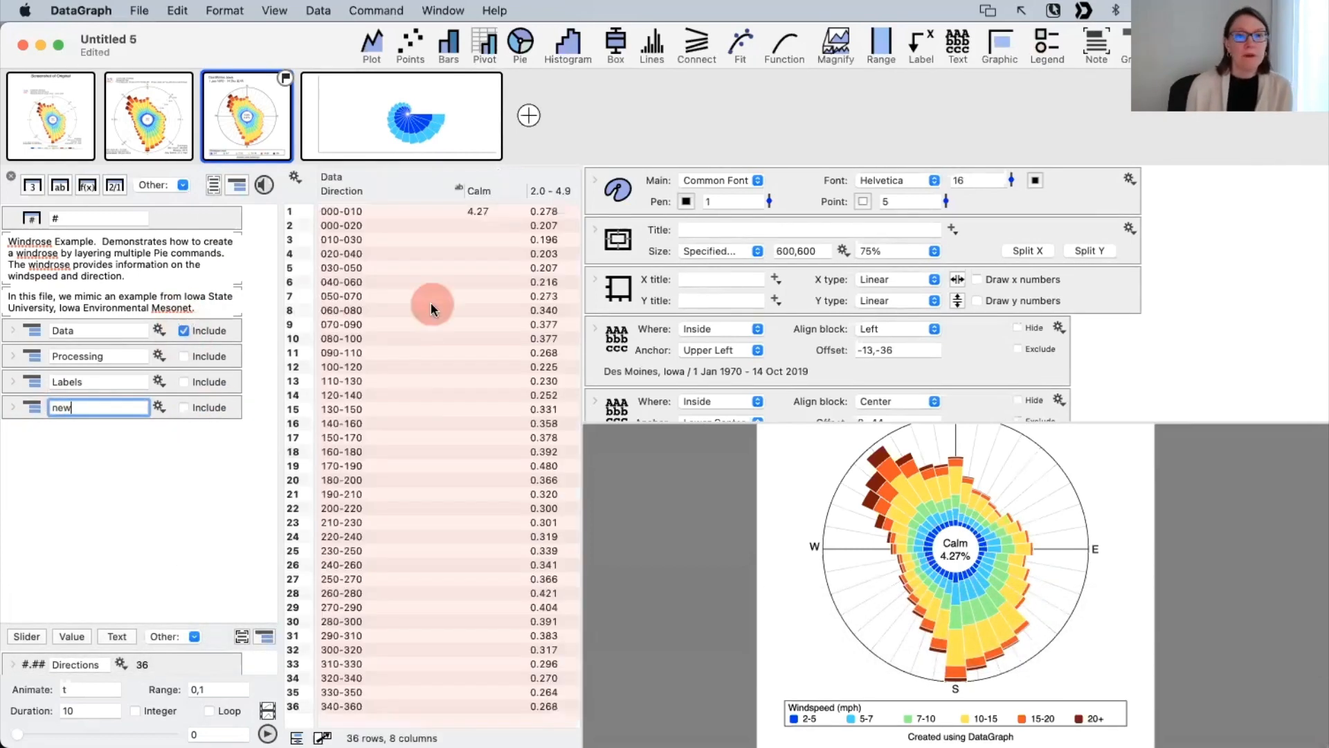
{"action": "left_click_drag", "start_coordinate": [581, 307], "coordinate": [945, 279]}
{"action": "scroll", "coordinate": [749, 533], "scroll_direction": "down", "scroll_amount": 3}
{"action": "scroll", "coordinate": [748, 526], "scroll_direction": "up", "scroll_amount": 3}
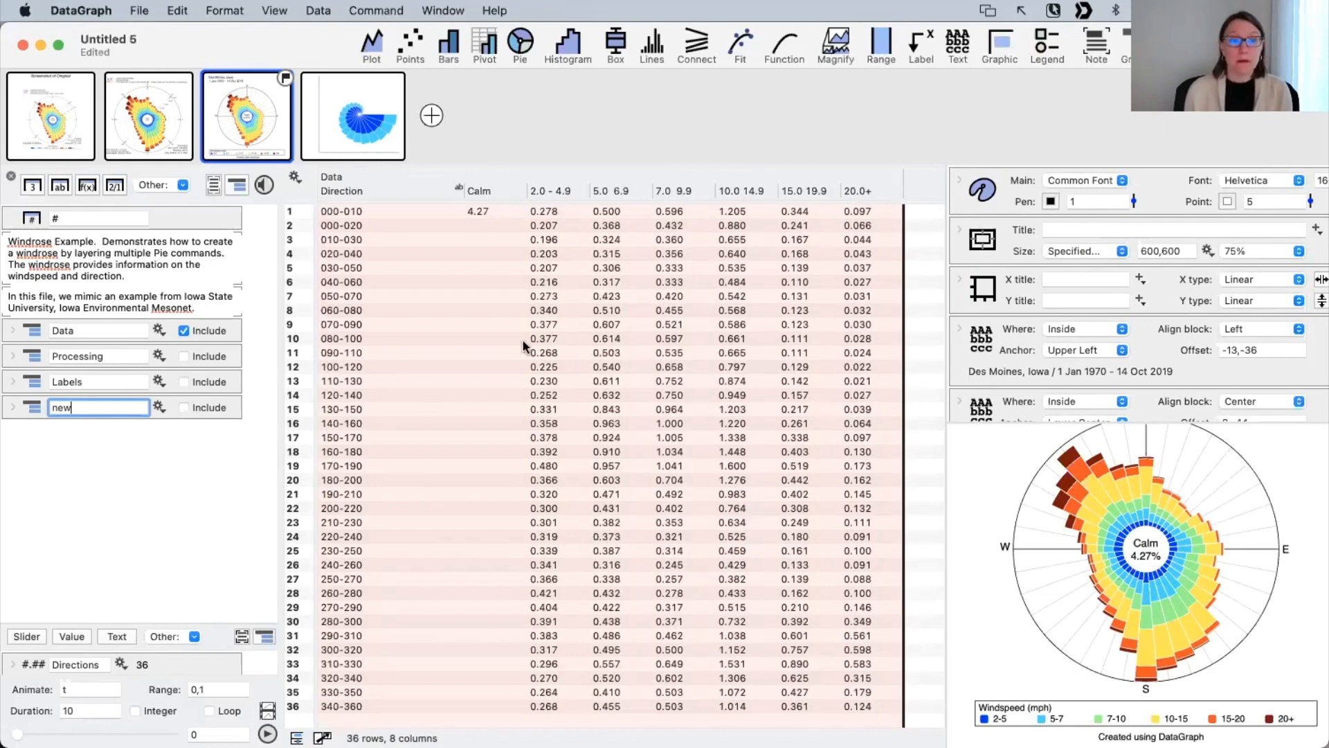
Step: Examine the finished windrose's commands and the two graphs that hold the original reference windrose images
{"action": "mouse_move", "coordinate": [269, 122]}
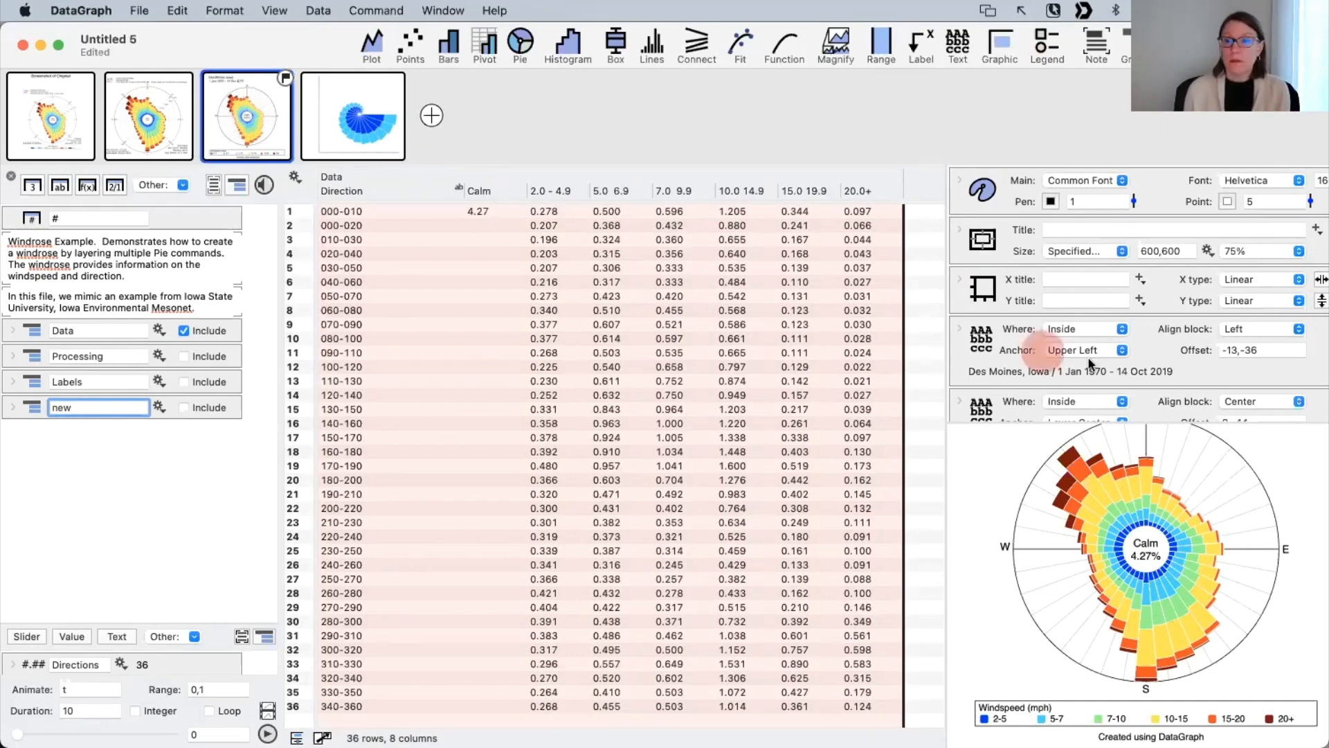
{"action": "scroll", "coordinate": [1069, 326], "scroll_direction": "down", "scroll_amount": 4}
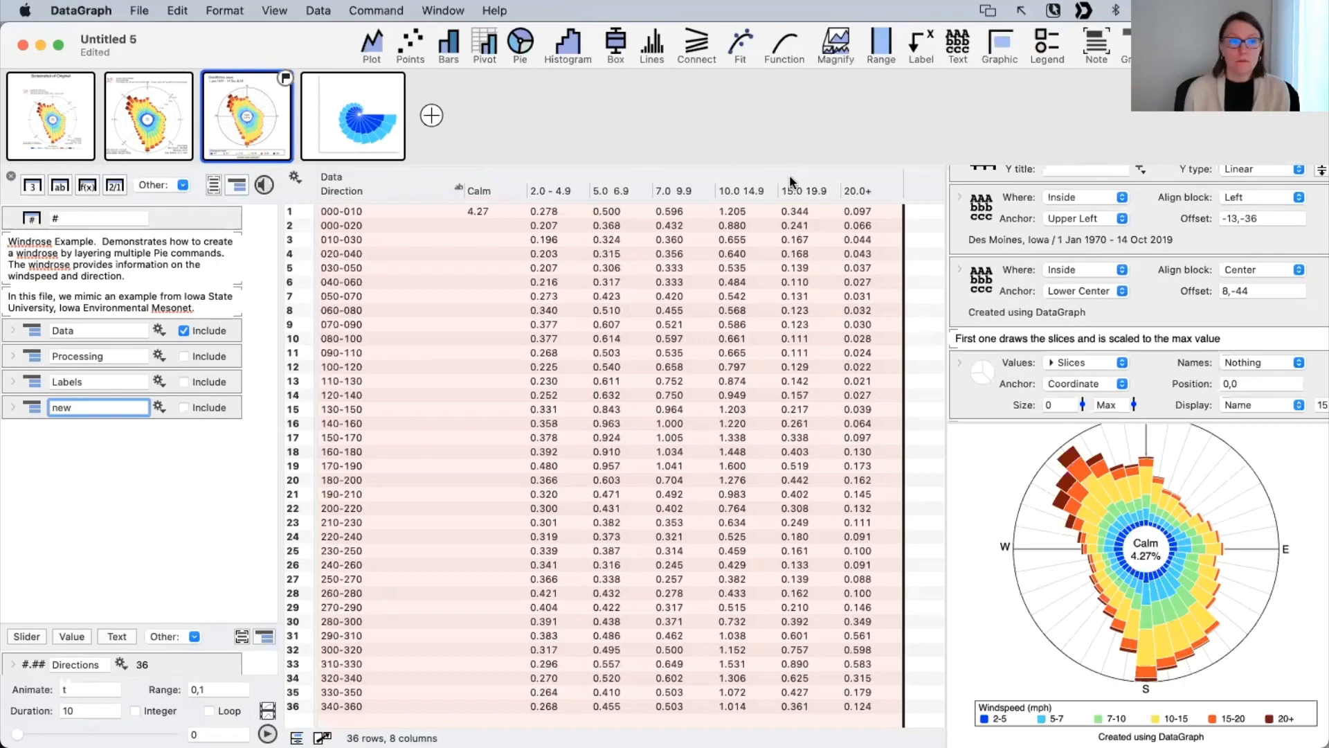
{"action": "left_click", "coordinate": [177, 94]}
{"action": "scroll", "coordinate": [1079, 315], "scroll_direction": "up", "scroll_amount": 2}
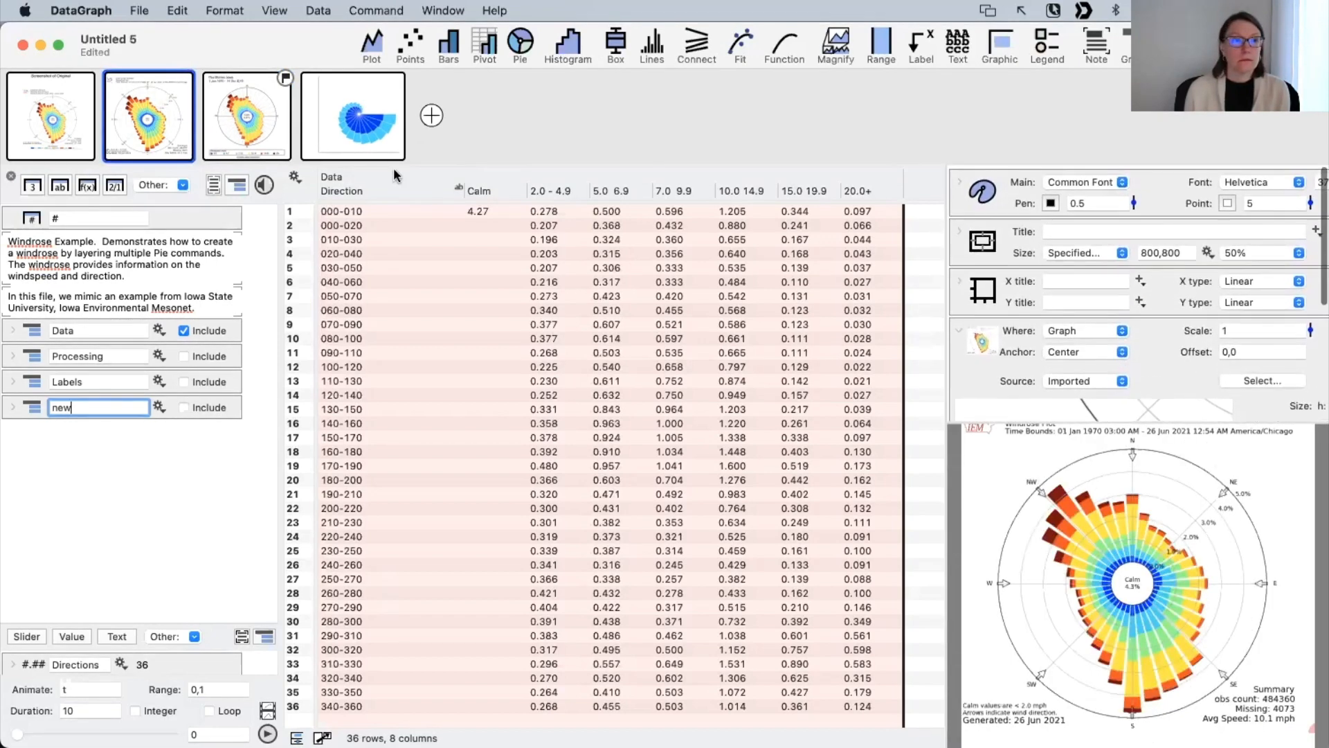
{"action": "left_click", "coordinate": [59, 134]}
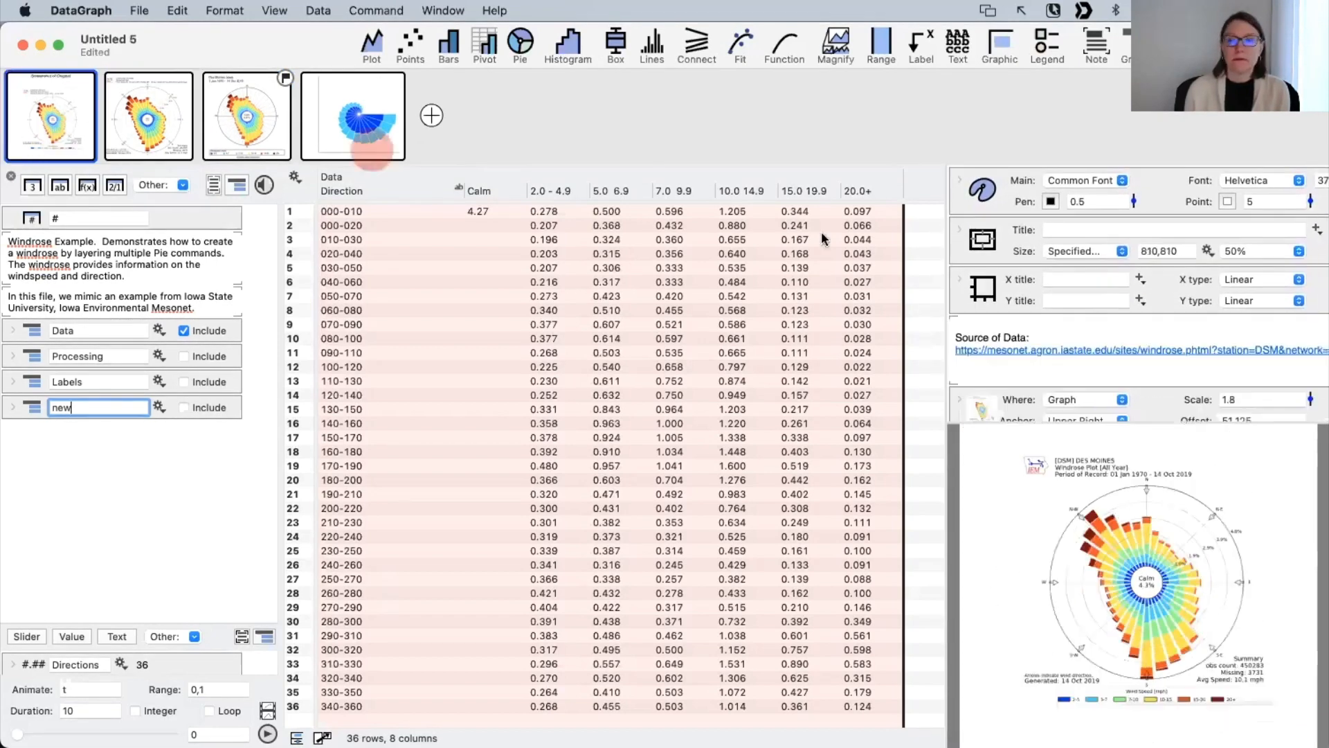
Step: Open the graph's source-of-data link in Safari and review the site's yearly and monthly windrose plots
{"action": "left_click", "coordinate": [1086, 354]}
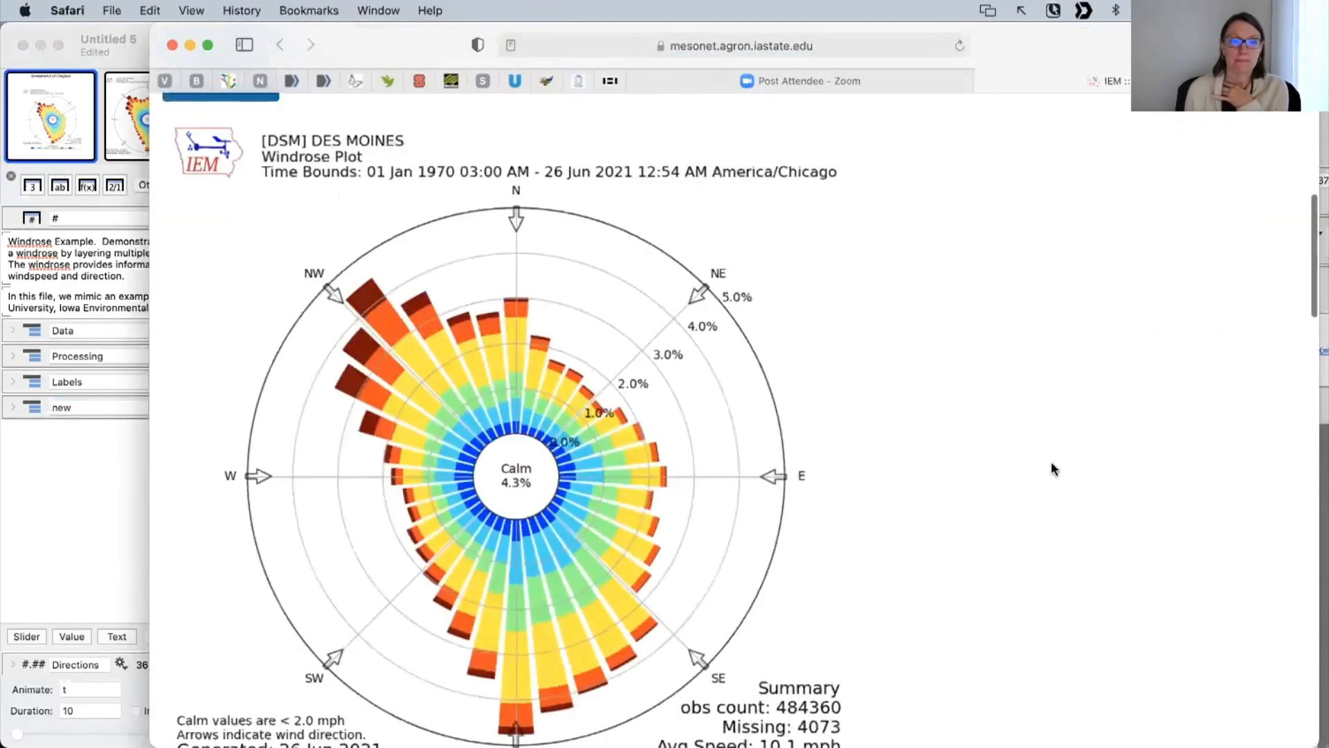
{"action": "scroll", "coordinate": [1051, 461], "scroll_direction": "down", "scroll_amount": 5}
{"action": "scroll", "coordinate": [443, 424], "scroll_direction": "down", "scroll_amount": 4}
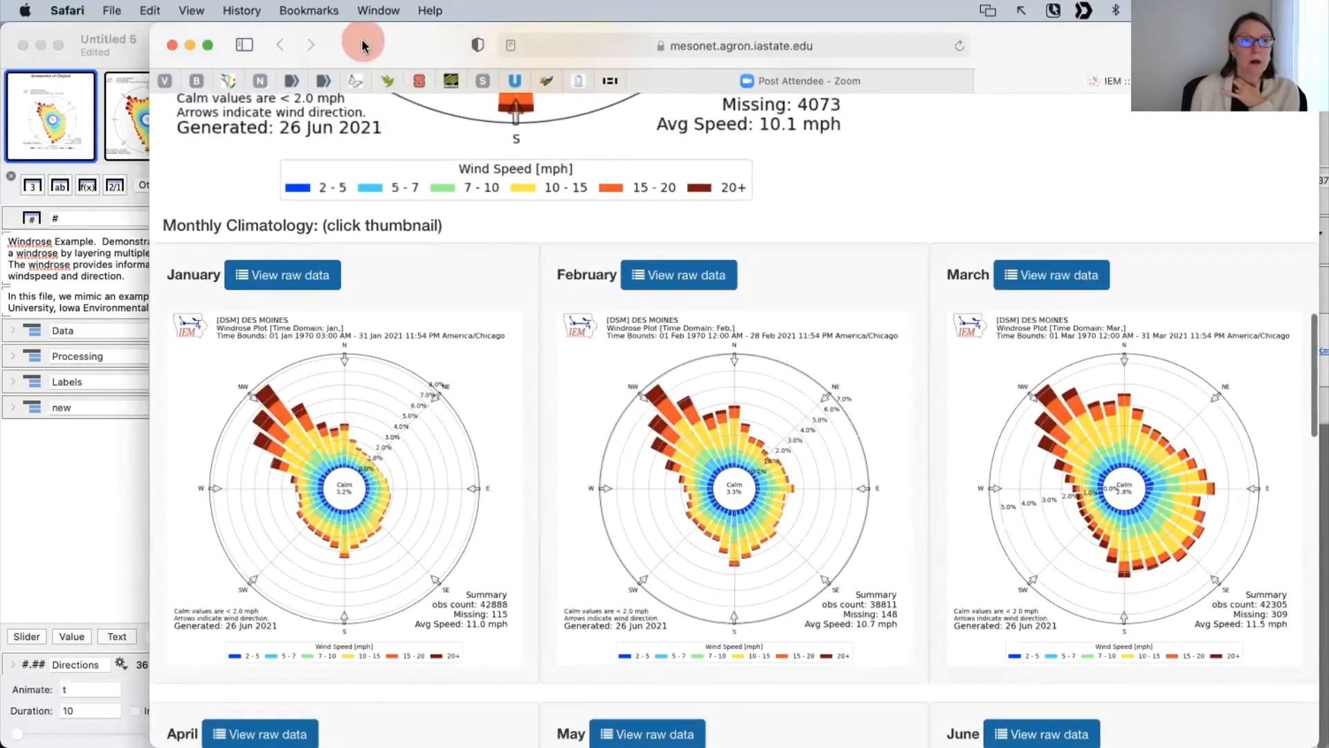
{"action": "left_click_drag", "start_coordinate": [365, 39], "coordinate": [440, 116]}
{"action": "scroll", "coordinate": [530, 315], "scroll_direction": "up", "scroll_amount": 12}
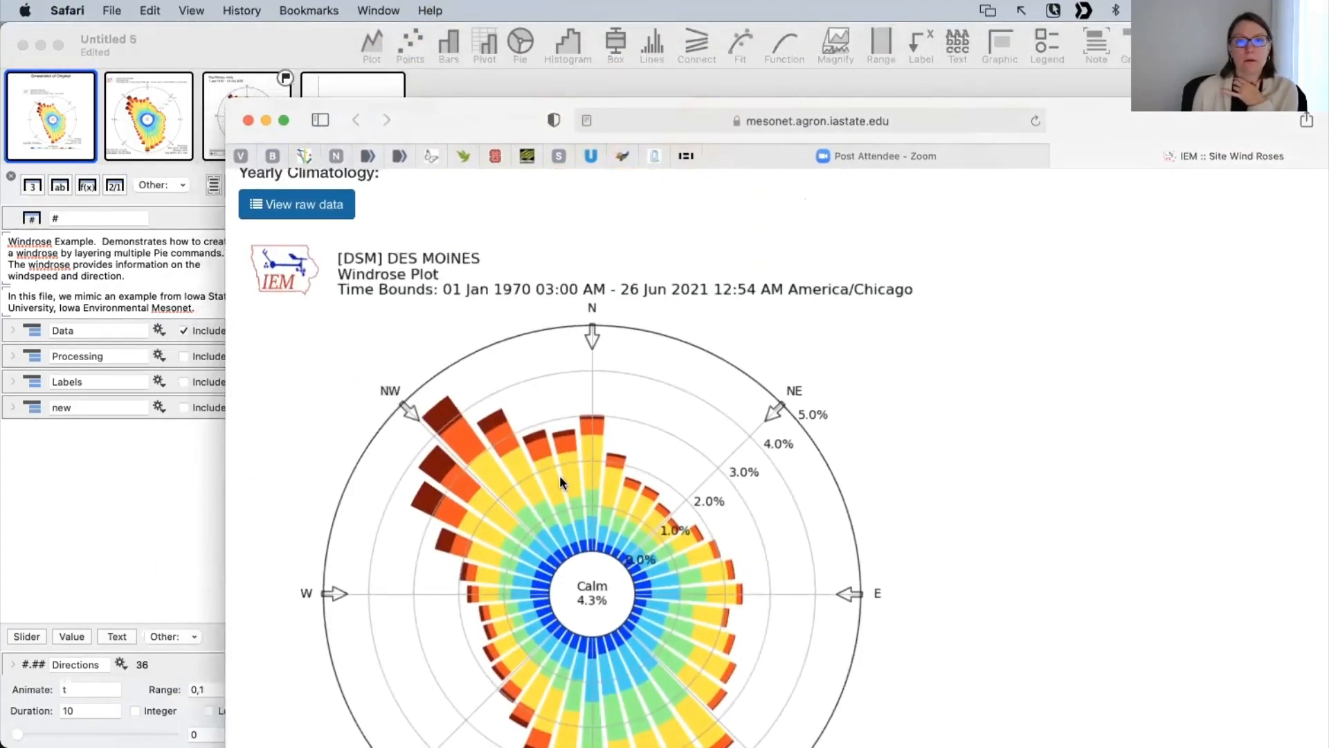
{"action": "scroll", "coordinate": [648, 520], "scroll_direction": "down", "scroll_amount": 10}
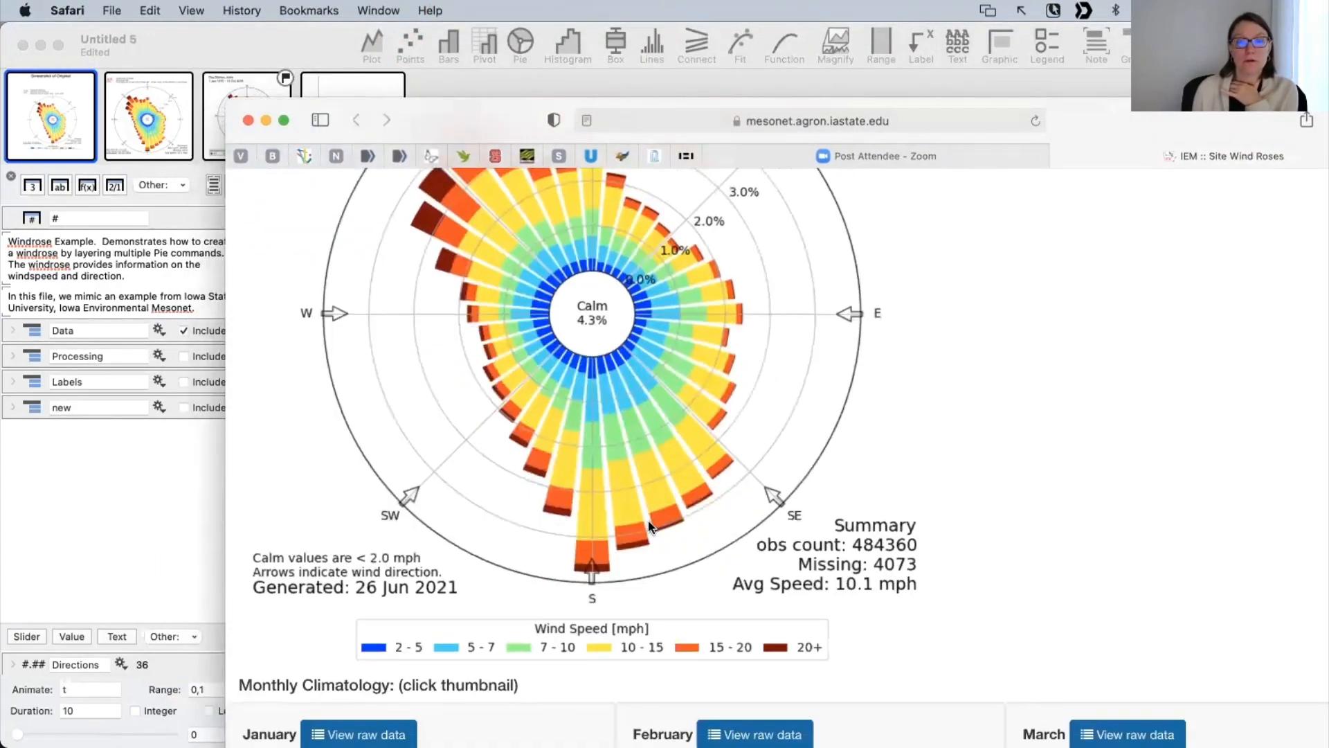
{"action": "scroll", "coordinate": [610, 565], "scroll_direction": "down", "scroll_amount": 2}
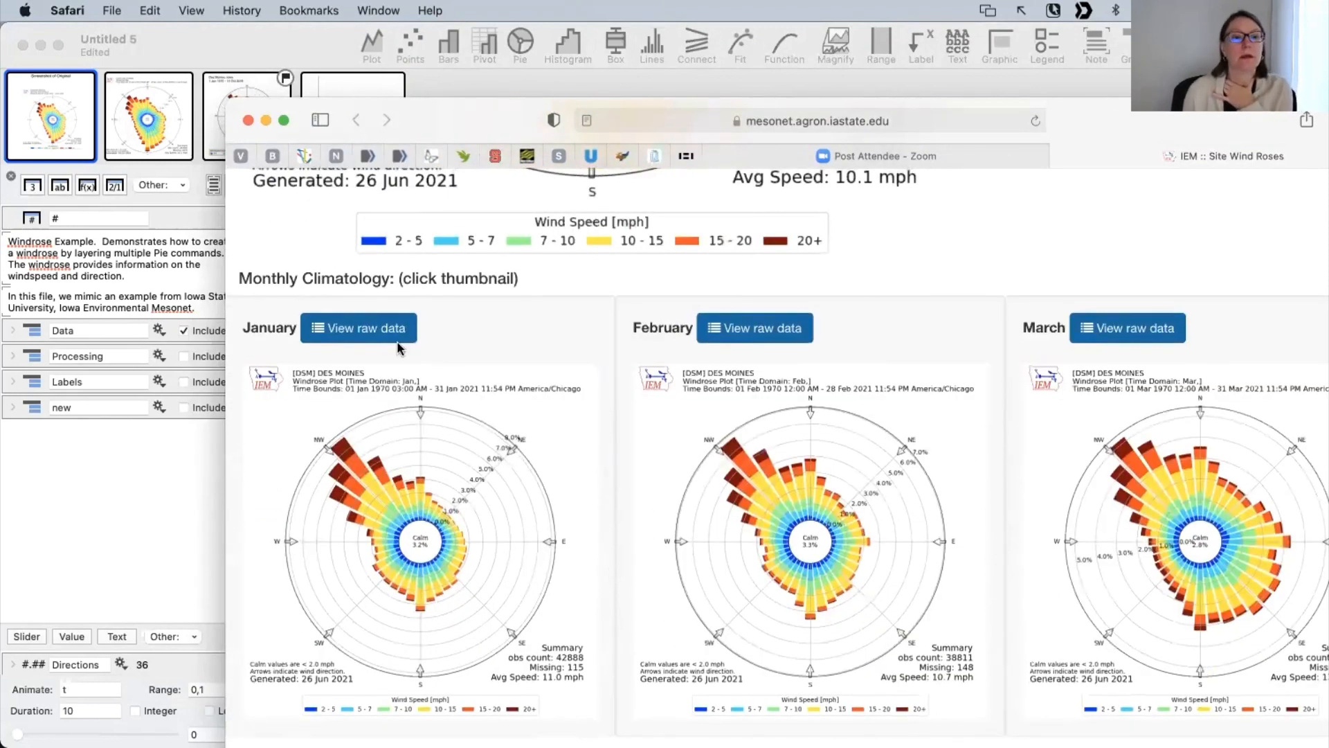
Step: Open January's raw windrose data and copy the whole table from the Direction header row through the 345-354 row
{"action": "left_click", "coordinate": [363, 333]}
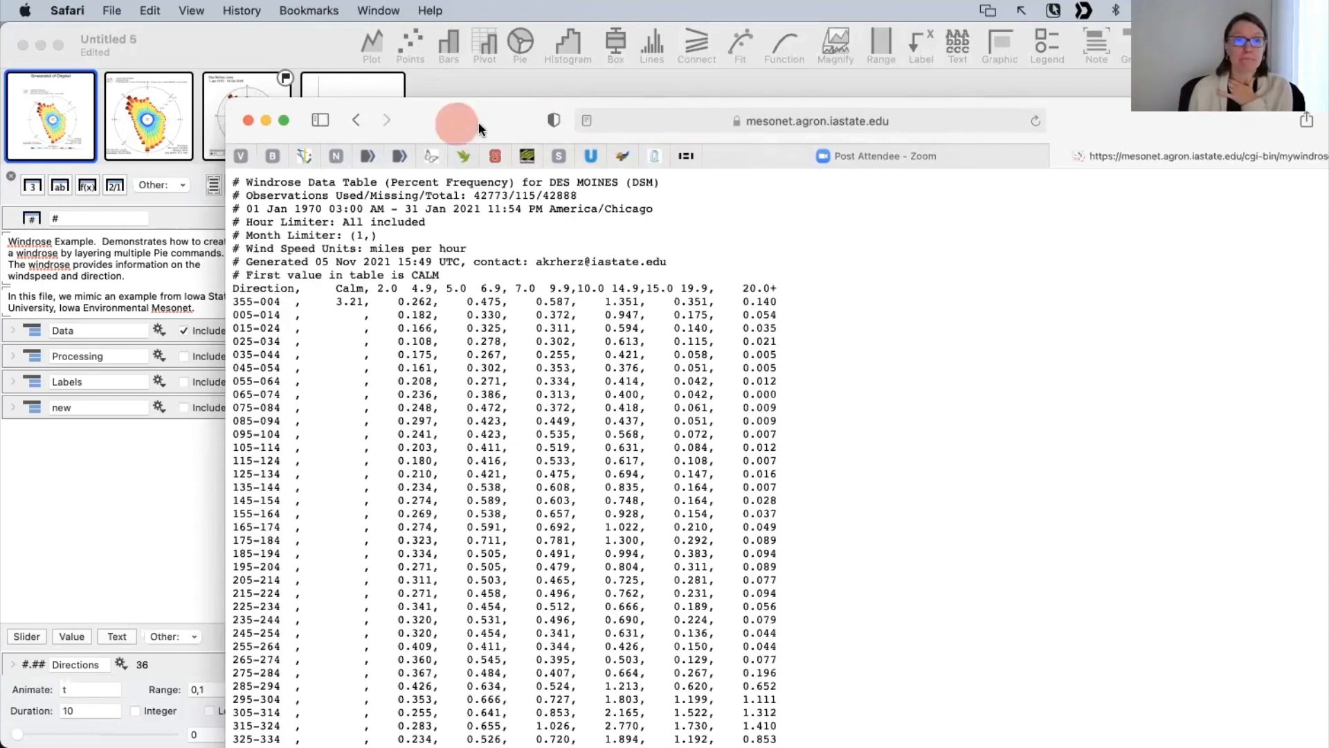
{"action": "left_click_drag", "start_coordinate": [479, 122], "coordinate": [916, 47]}
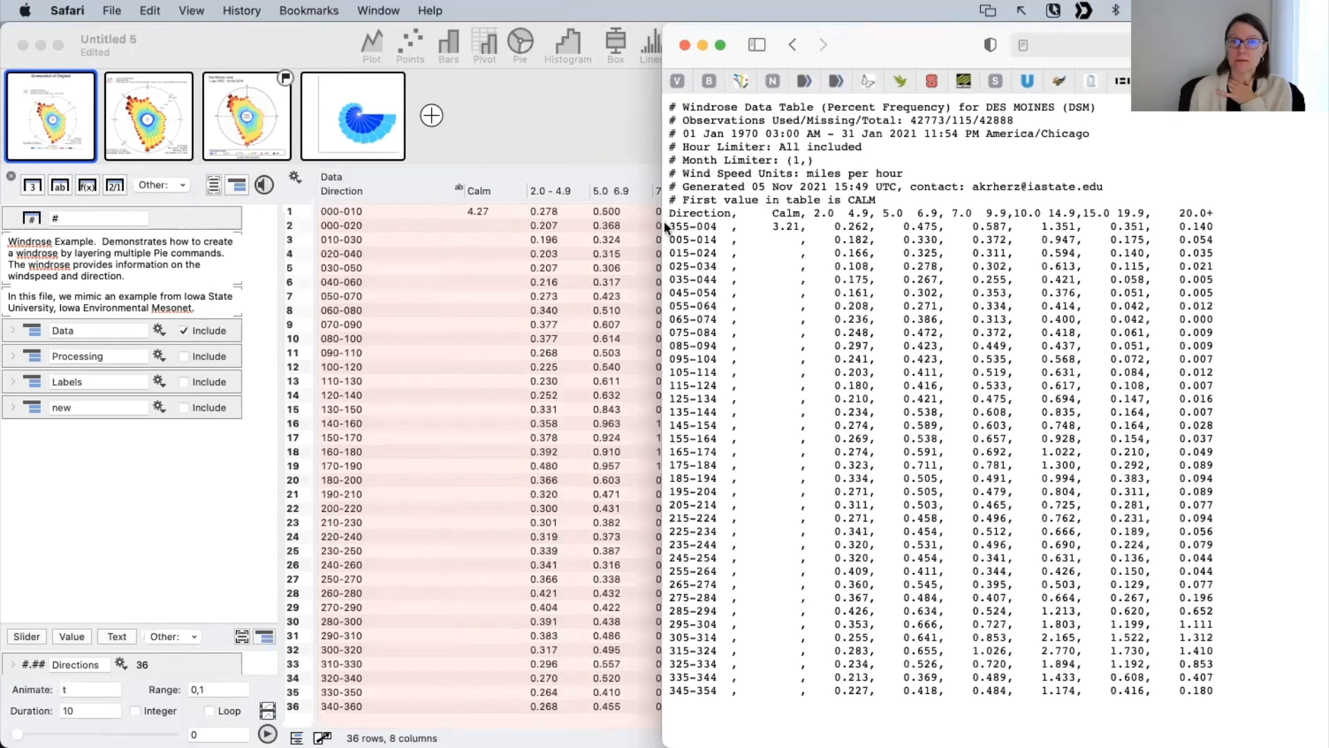
{"action": "left_click_drag", "start_coordinate": [670, 215], "coordinate": [1143, 732]}
{"action": "scroll", "coordinate": [980, 345], "scroll_direction": "up", "scroll_amount": 1}
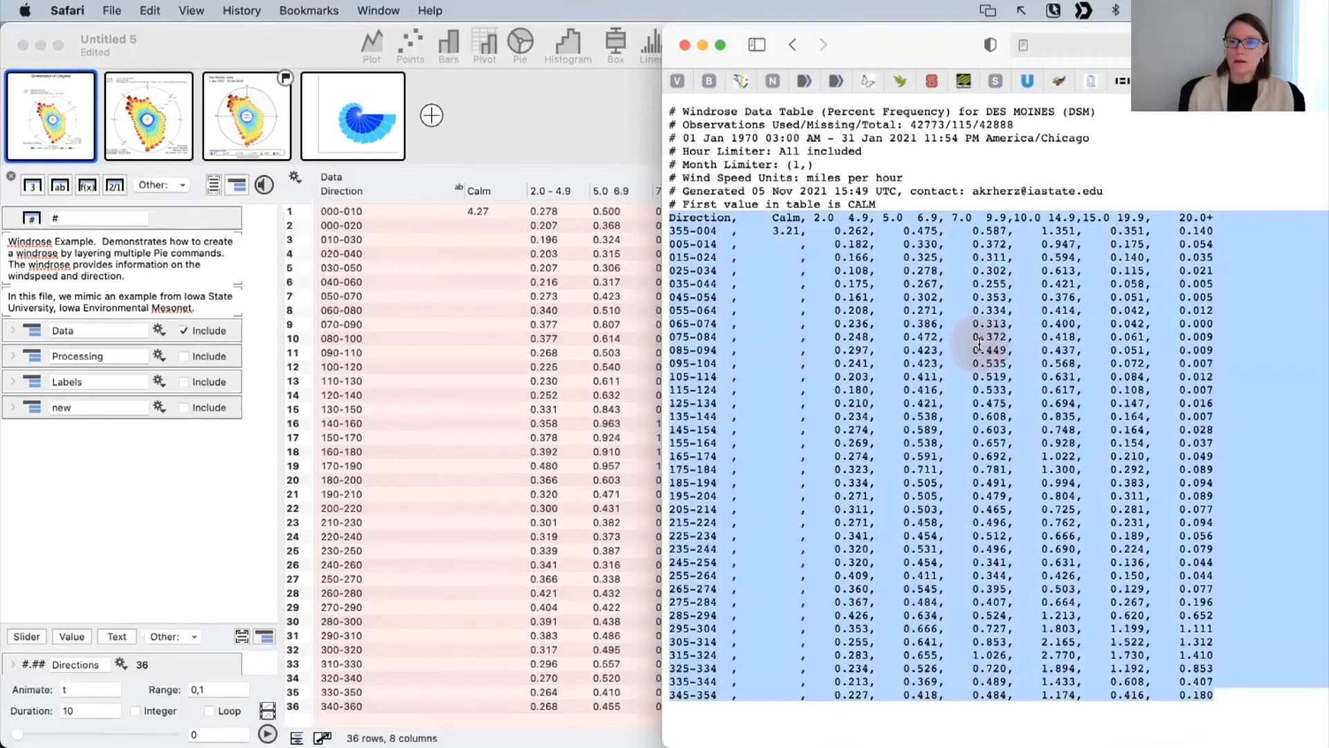
{"action": "key", "text": "super+c"}
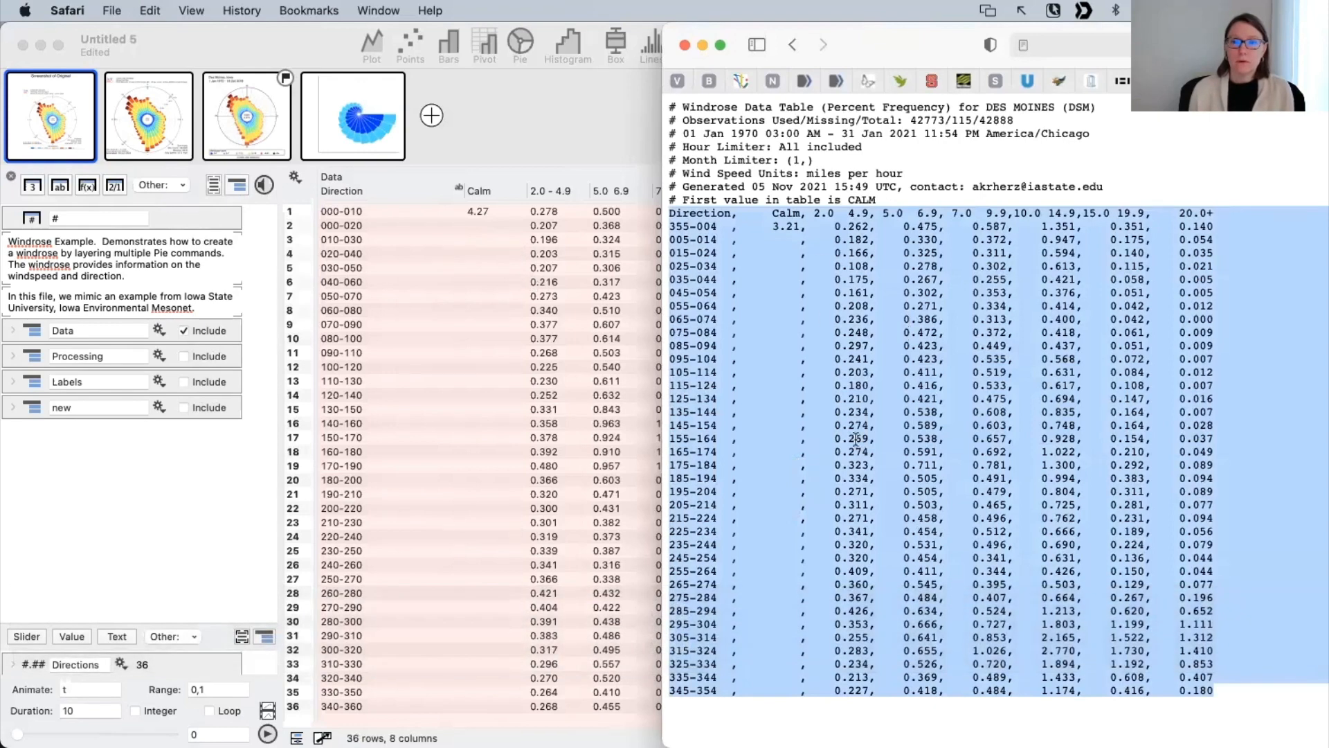
Step: Switch back to DataGraph, select all 36 rows of the Data group, and paste the copied January table over them
{"action": "left_click", "coordinate": [412, 216]}
{"action": "left_click", "coordinate": [430, 210]}
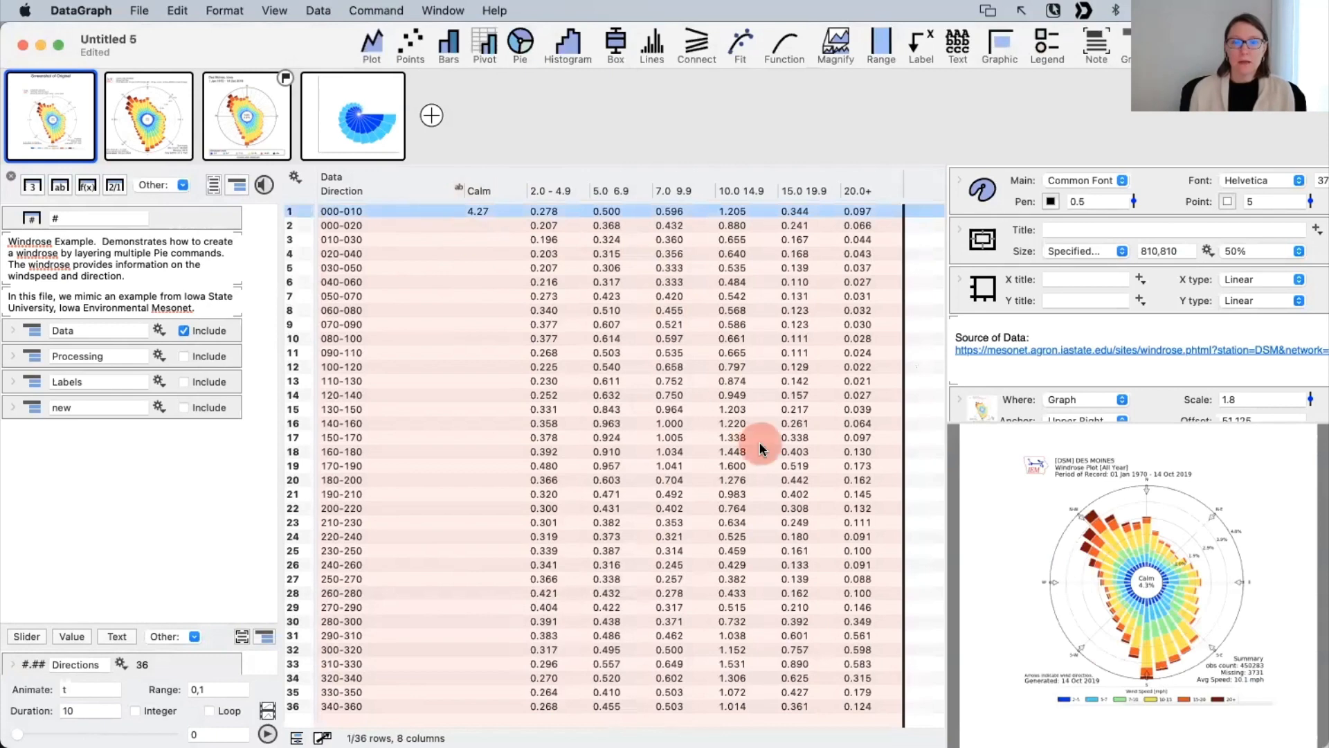
{"action": "scroll", "coordinate": [550, 558], "scroll_direction": "down", "scroll_amount": 3}
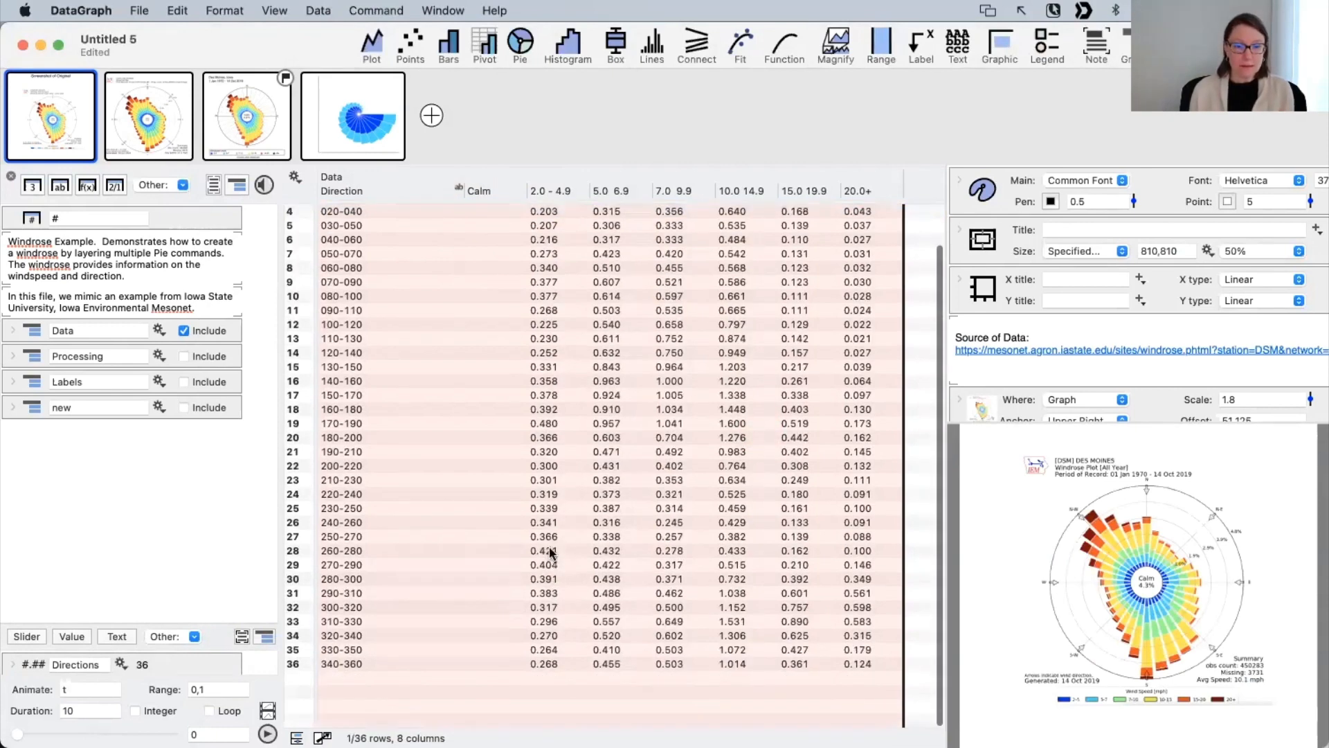
{"action": "scroll", "coordinate": [551, 552], "scroll_direction": "up", "scroll_amount": 3}
{"action": "left_click", "coordinate": [464, 705], "text": "shift"}
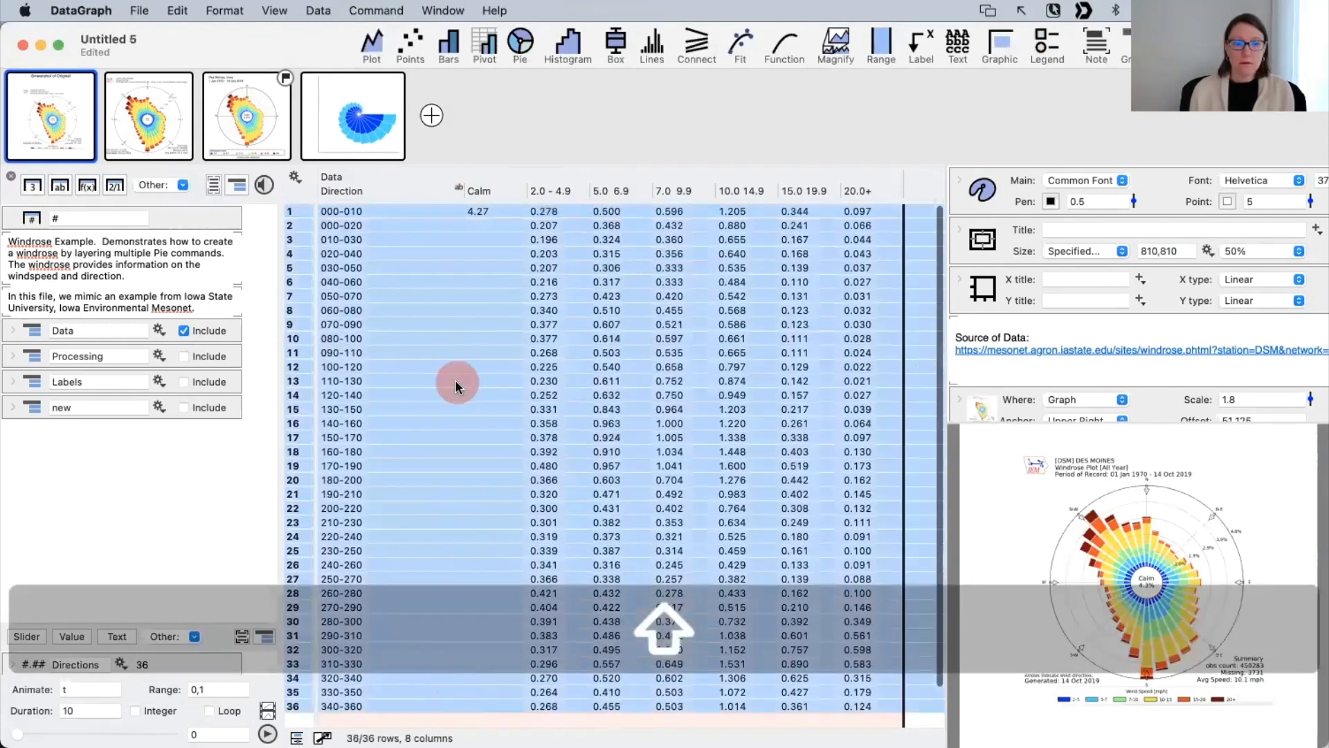
{"action": "scroll", "coordinate": [458, 386], "scroll_direction": "down", "scroll_amount": 3}
{"action": "scroll", "coordinate": [460, 385], "scroll_direction": "up", "scroll_amount": 3}
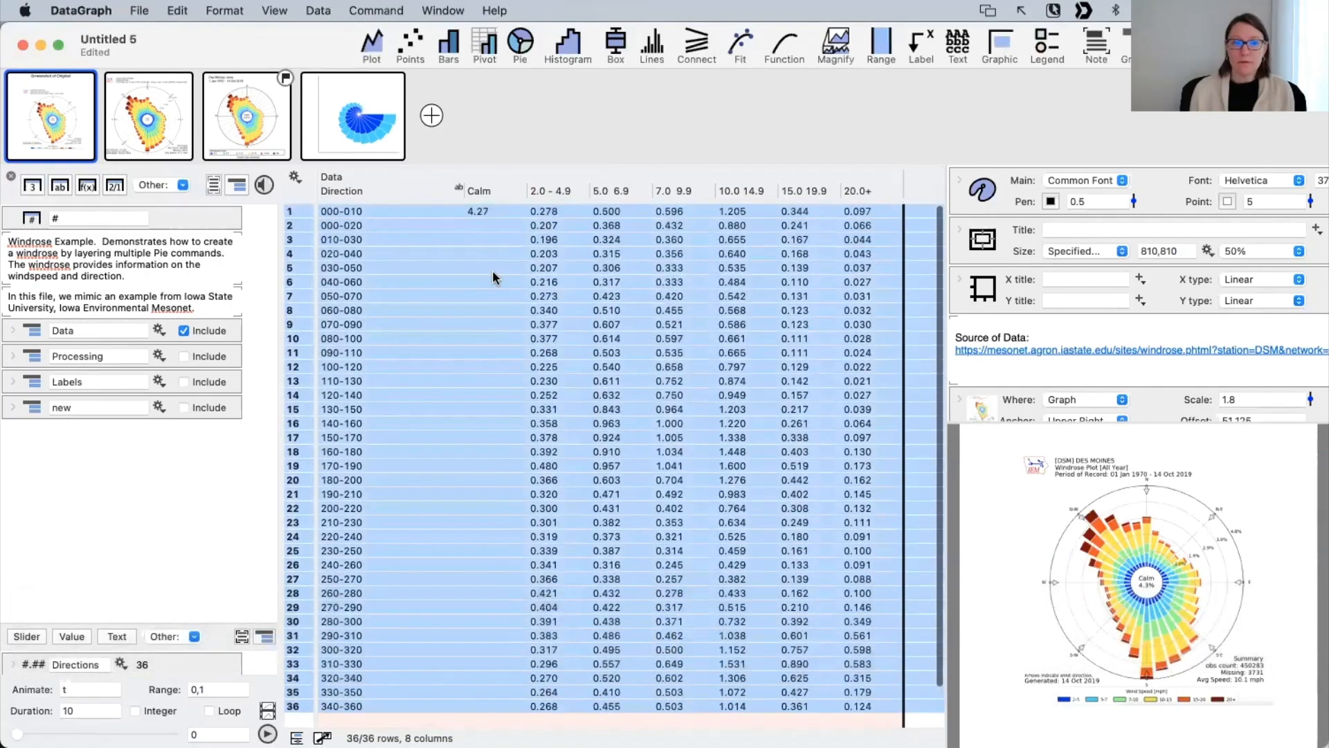
{"action": "key", "text": "super"}
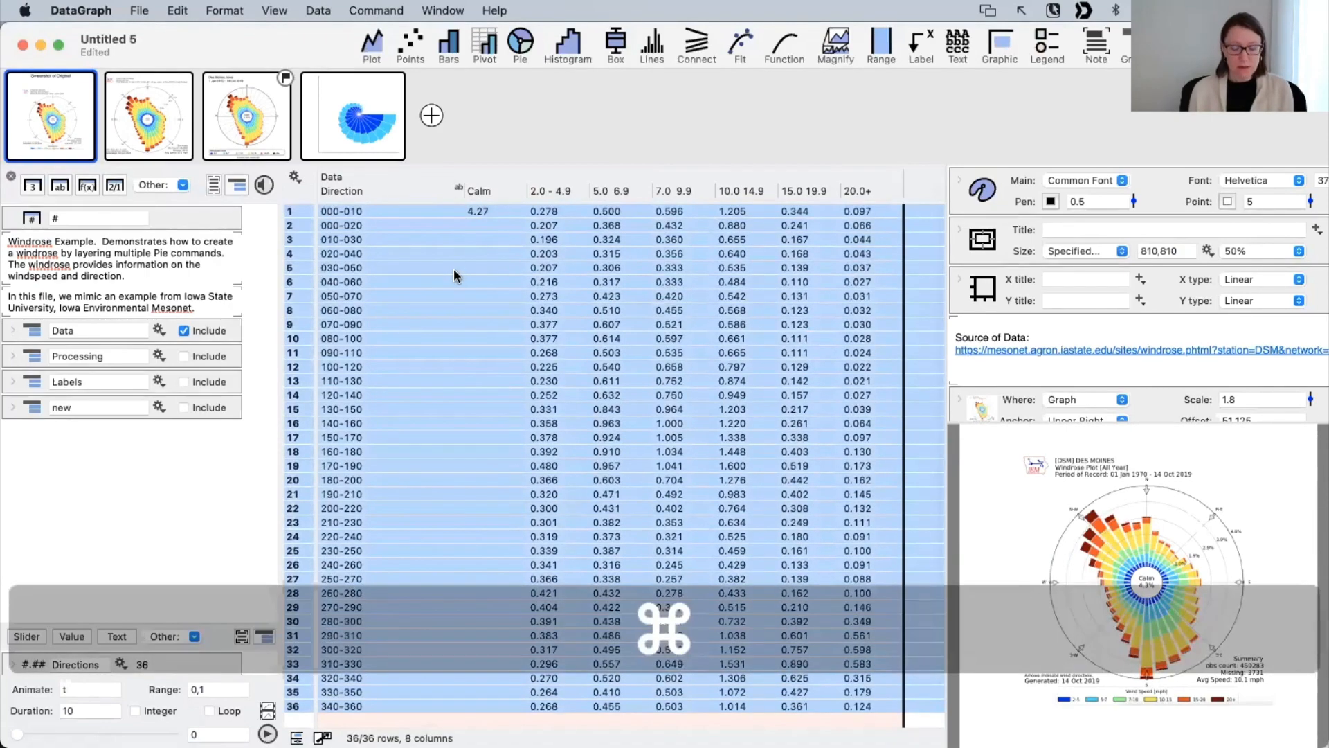
{"action": "key", "text": "super+v"}
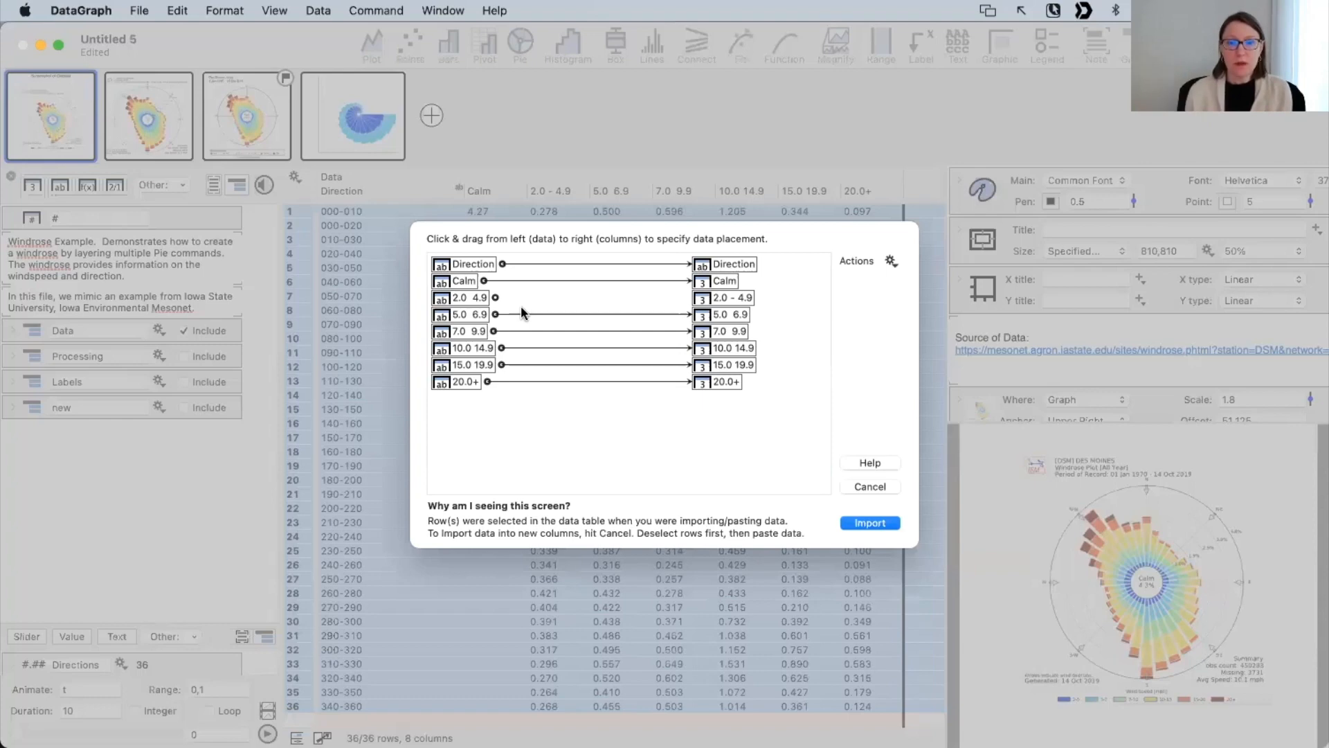
Step: Map the pasted 2.0 4.9 data to the 2.0 - 4.9 column and import the data into the existing columns
{"action": "left_click", "coordinate": [497, 299]}
{"action": "left_click_drag", "start_coordinate": [497, 298], "coordinate": [691, 297]}
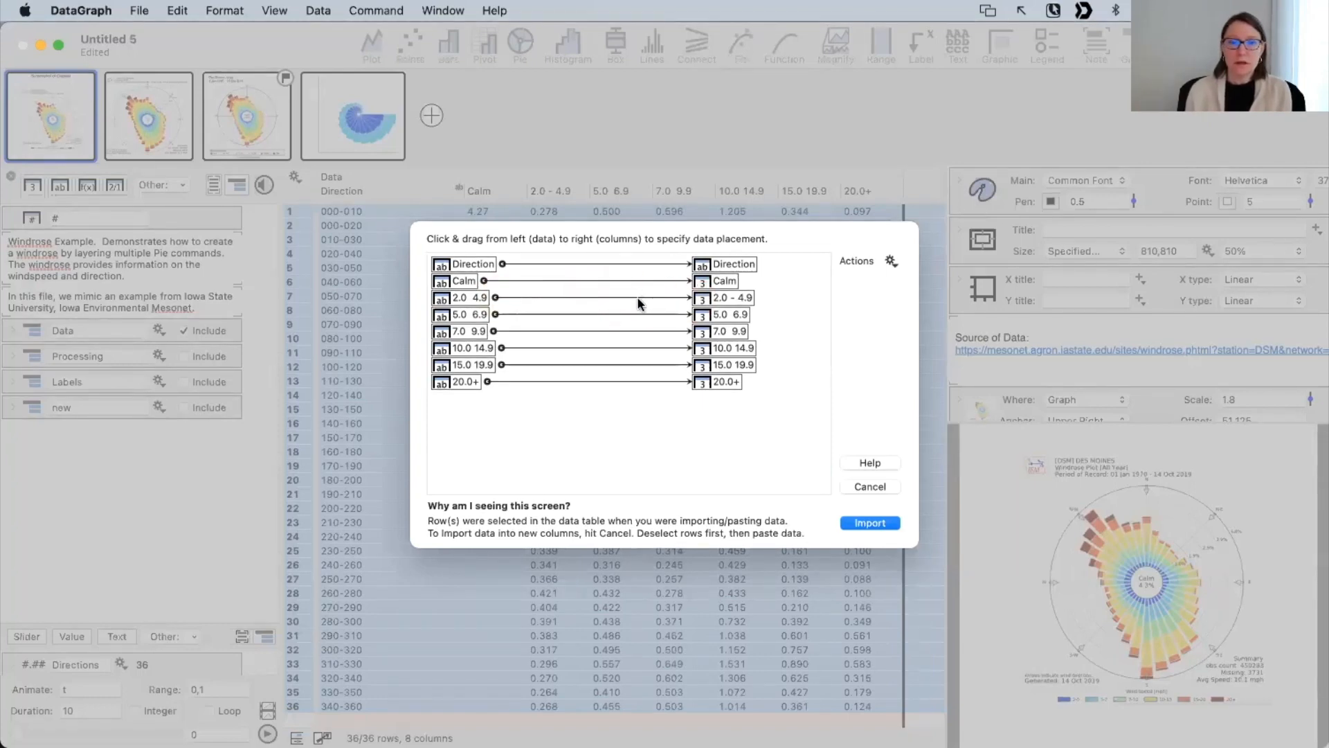
{"action": "left_click_drag", "start_coordinate": [495, 297], "coordinate": [691, 297]}
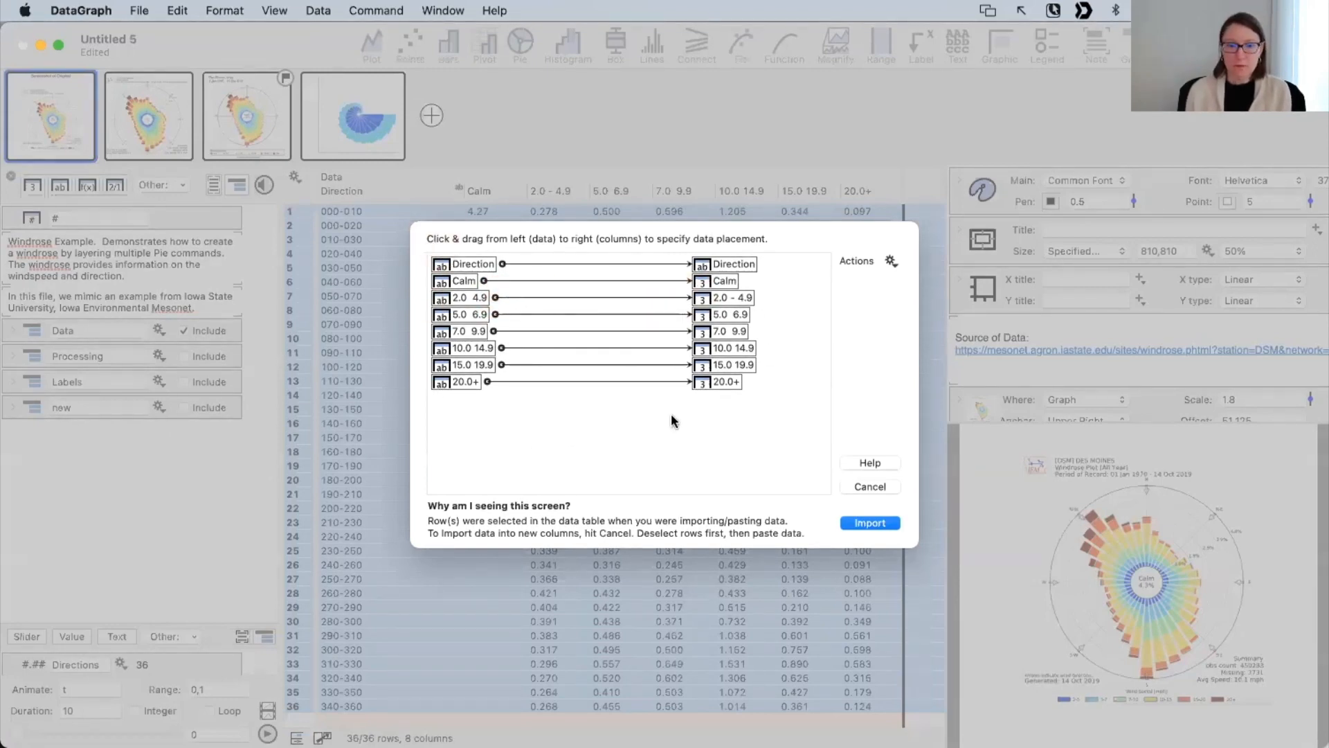
{"action": "left_click", "coordinate": [869, 523]}
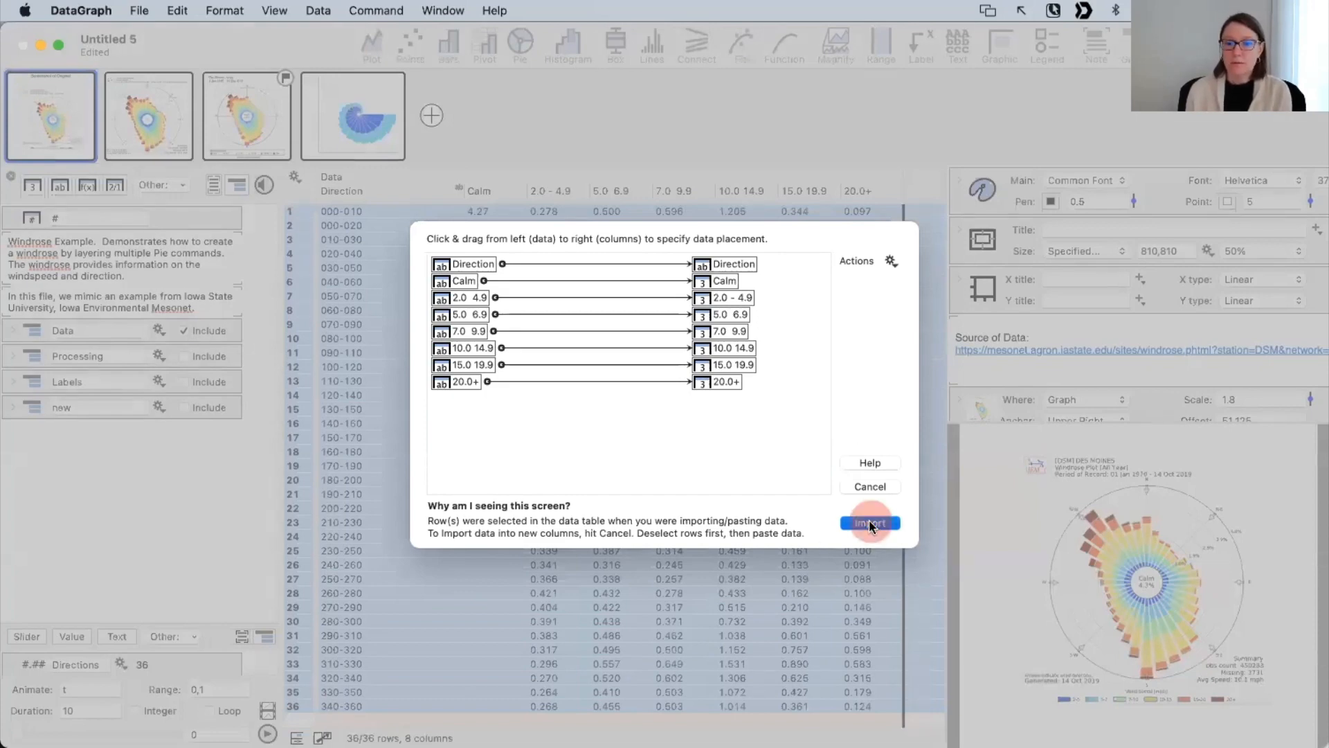
{"action": "scroll", "coordinate": [736, 484], "scroll_direction": "down", "scroll_amount": 3}
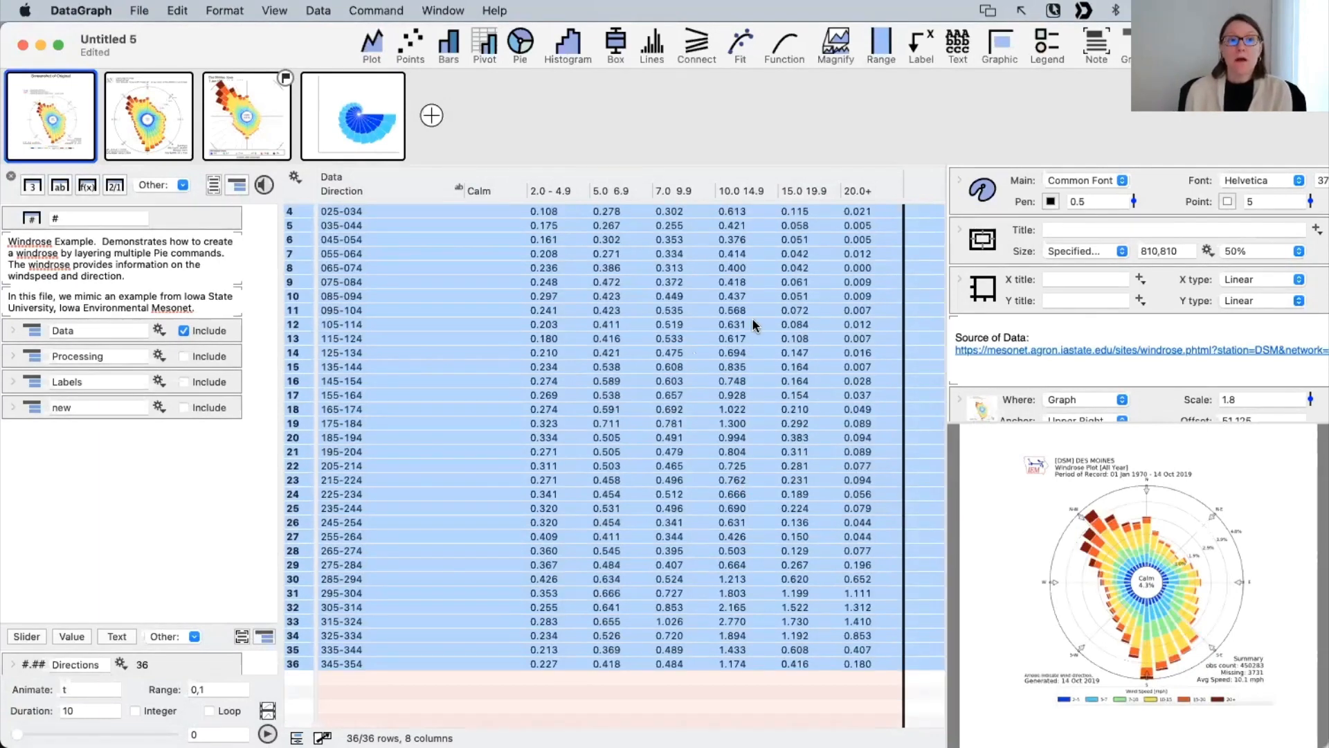
Step: Show the third graph in an enlarged pane and reduce the Scale variable to 25.44 so the windrose fits
{"action": "left_click", "coordinate": [250, 115]}
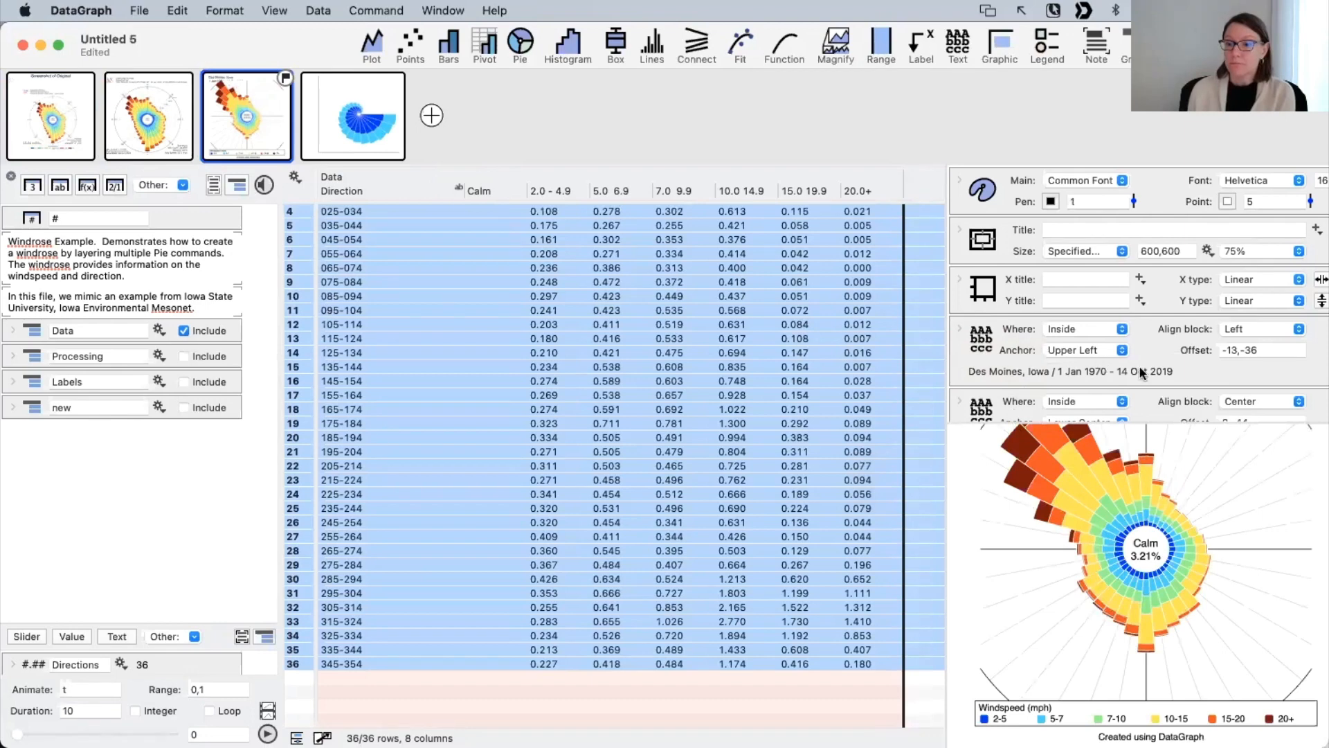
{"action": "scroll", "coordinate": [1143, 374], "scroll_direction": "down", "scroll_amount": 4}
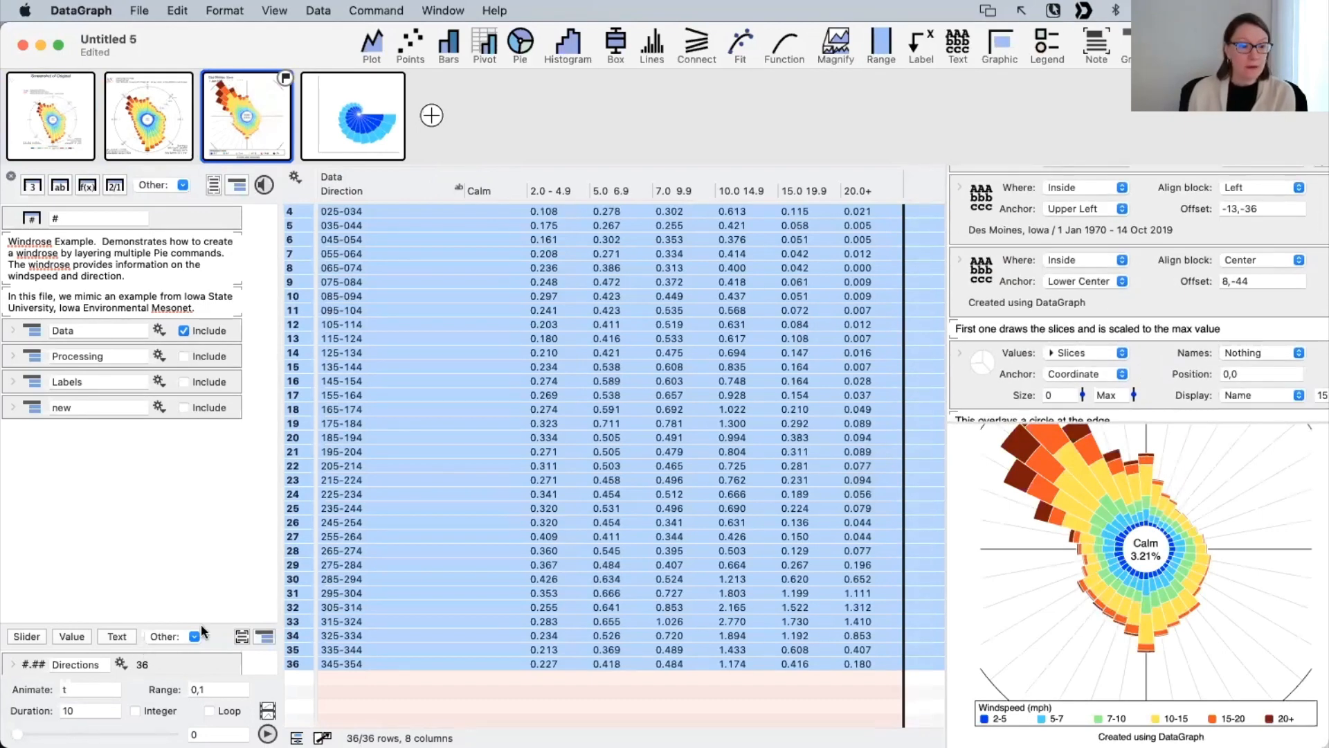
{"action": "left_click_drag", "start_coordinate": [201, 623], "coordinate": [193, 482]}
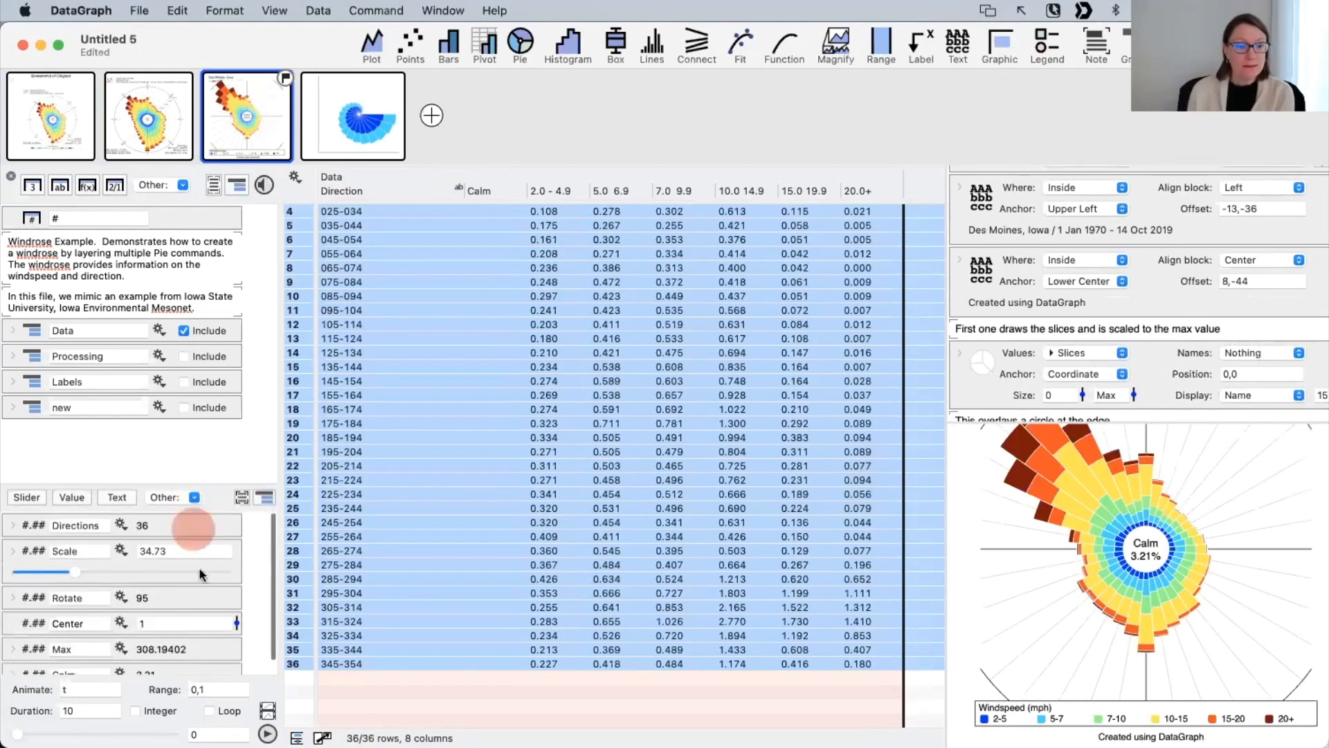
{"action": "left_click_drag", "start_coordinate": [76, 572], "coordinate": [48, 572]}
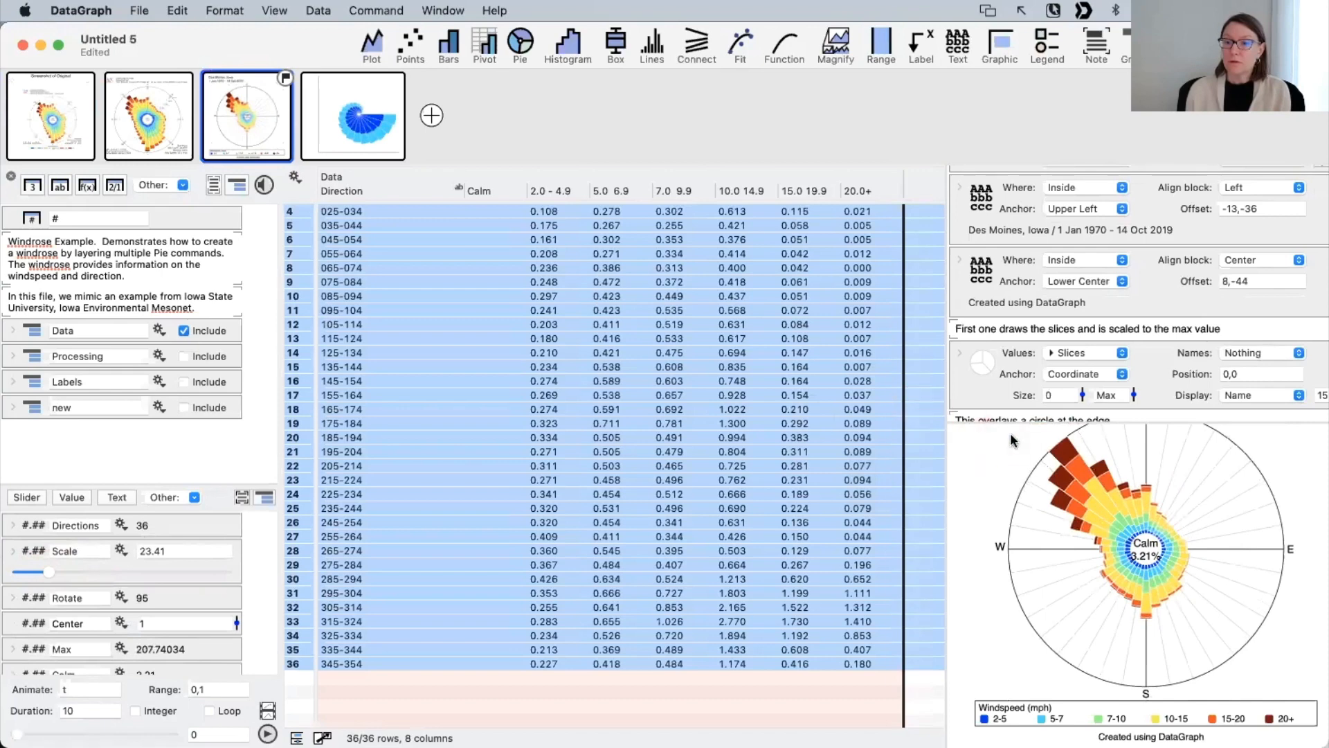
{"action": "left_click_drag", "start_coordinate": [1007, 419], "coordinate": [990, 277]}
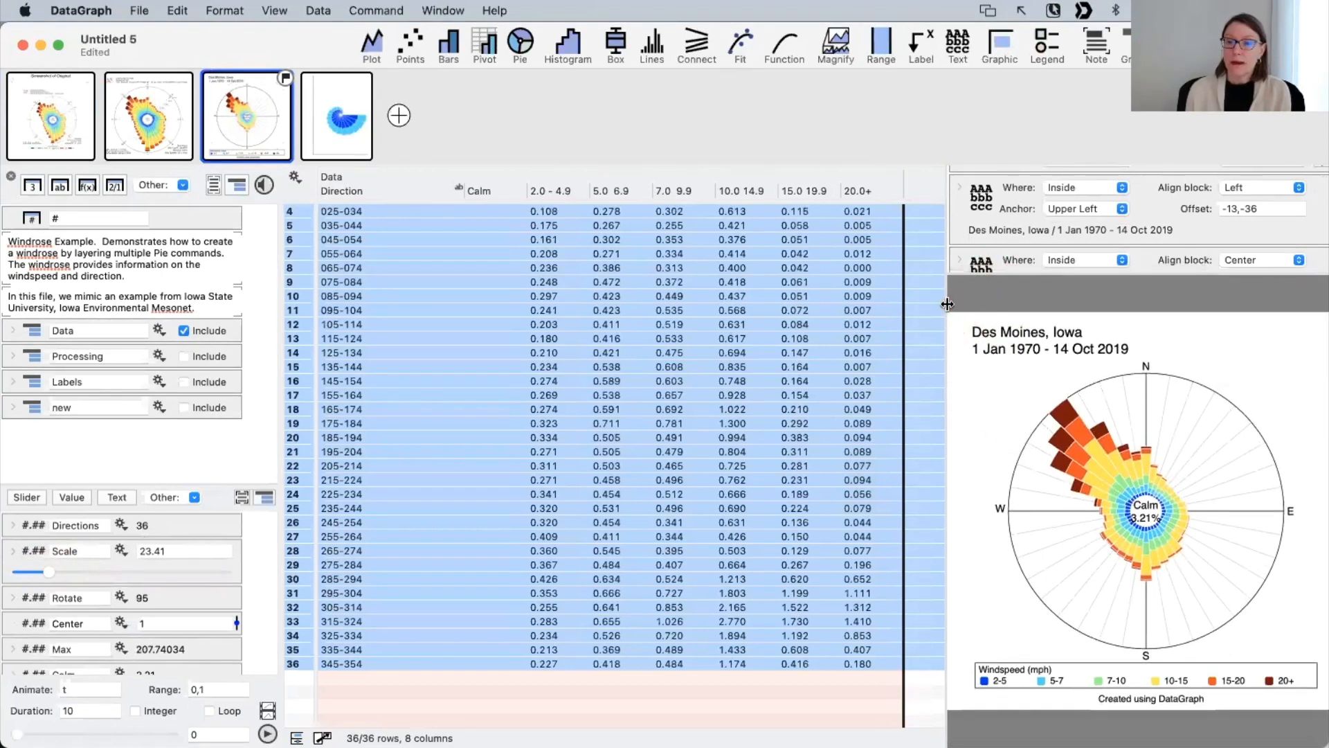
{"action": "left_click_drag", "start_coordinate": [947, 318], "coordinate": [817, 300]}
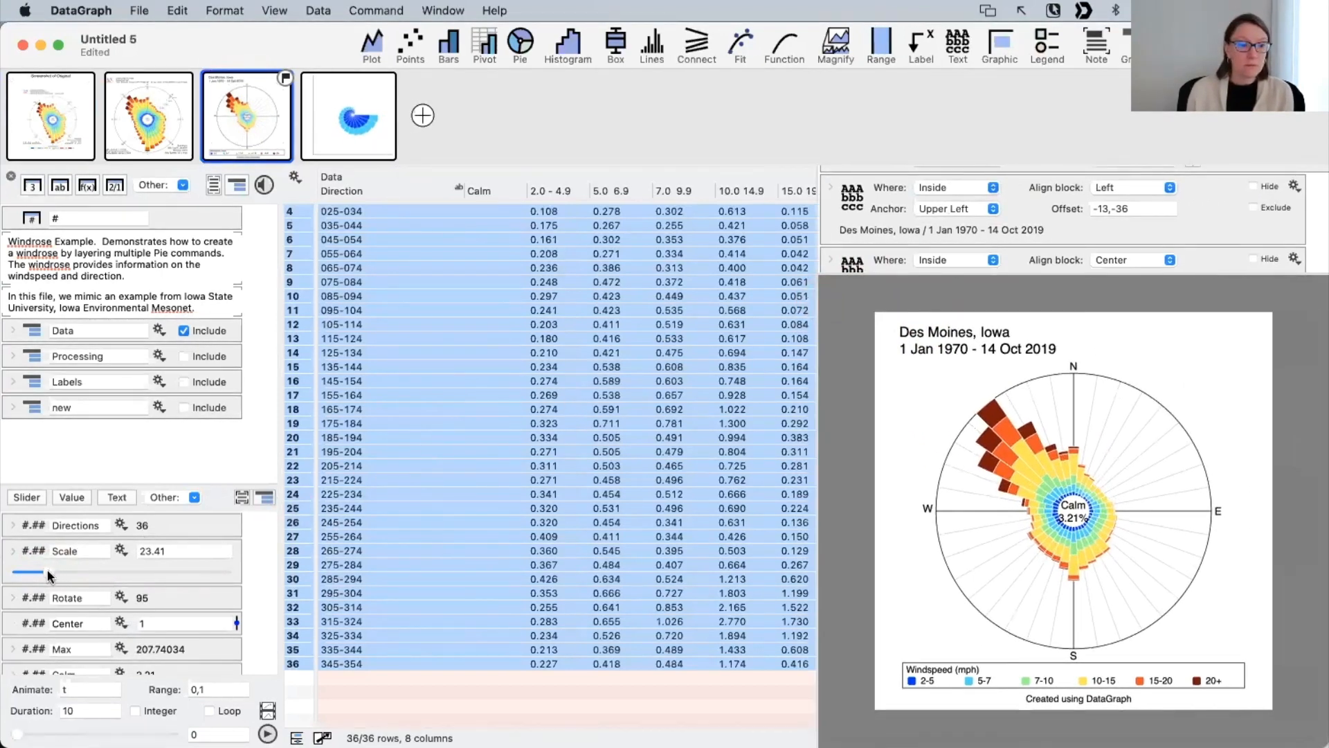
{"action": "mouse_move", "coordinate": [48, 571]}
{"action": "left_mouse_down"}
{"action": "mouse_move", "coordinate": [36, 569]}
{"action": "mouse_move", "coordinate": [51, 567]}
{"action": "left_mouse_up"}
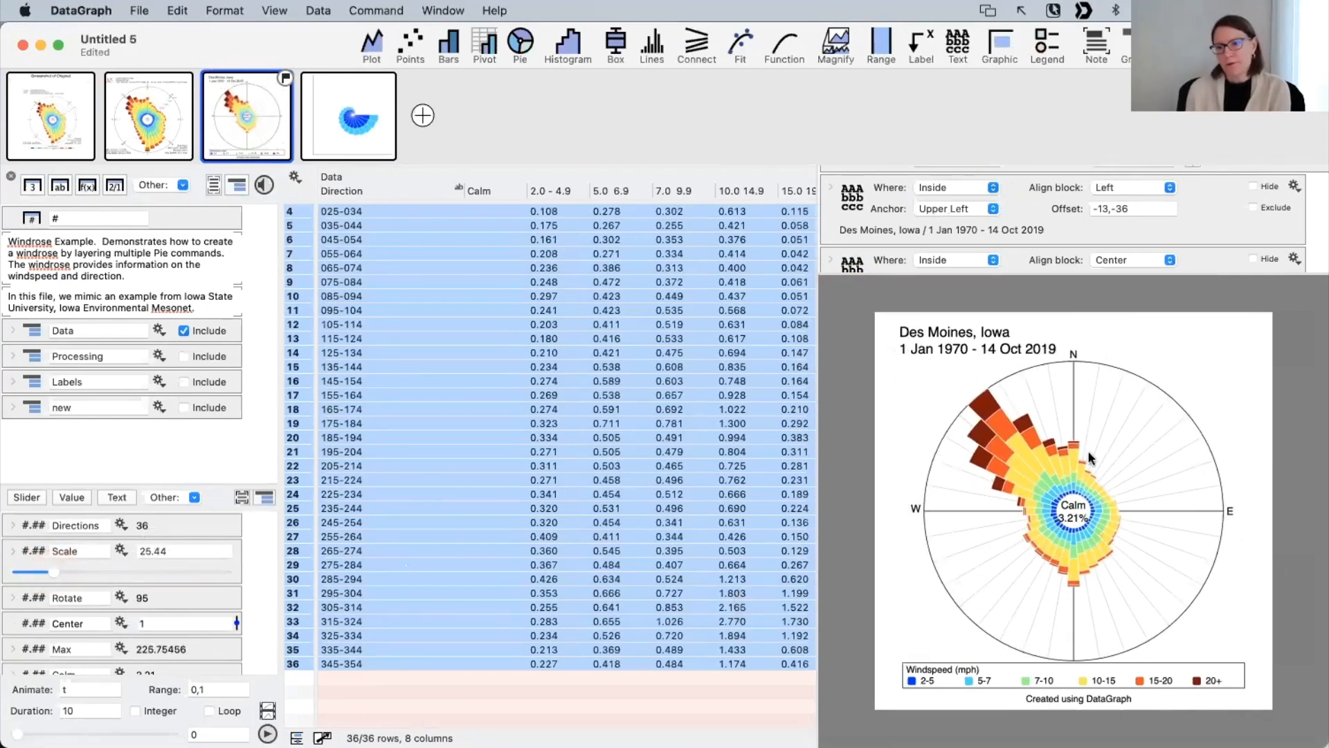
Step: Exclude the Data group from the table, then expand the Processing group and include its columns instead
{"action": "scroll", "coordinate": [201, 614], "scroll_direction": "down", "scroll_amount": 2}
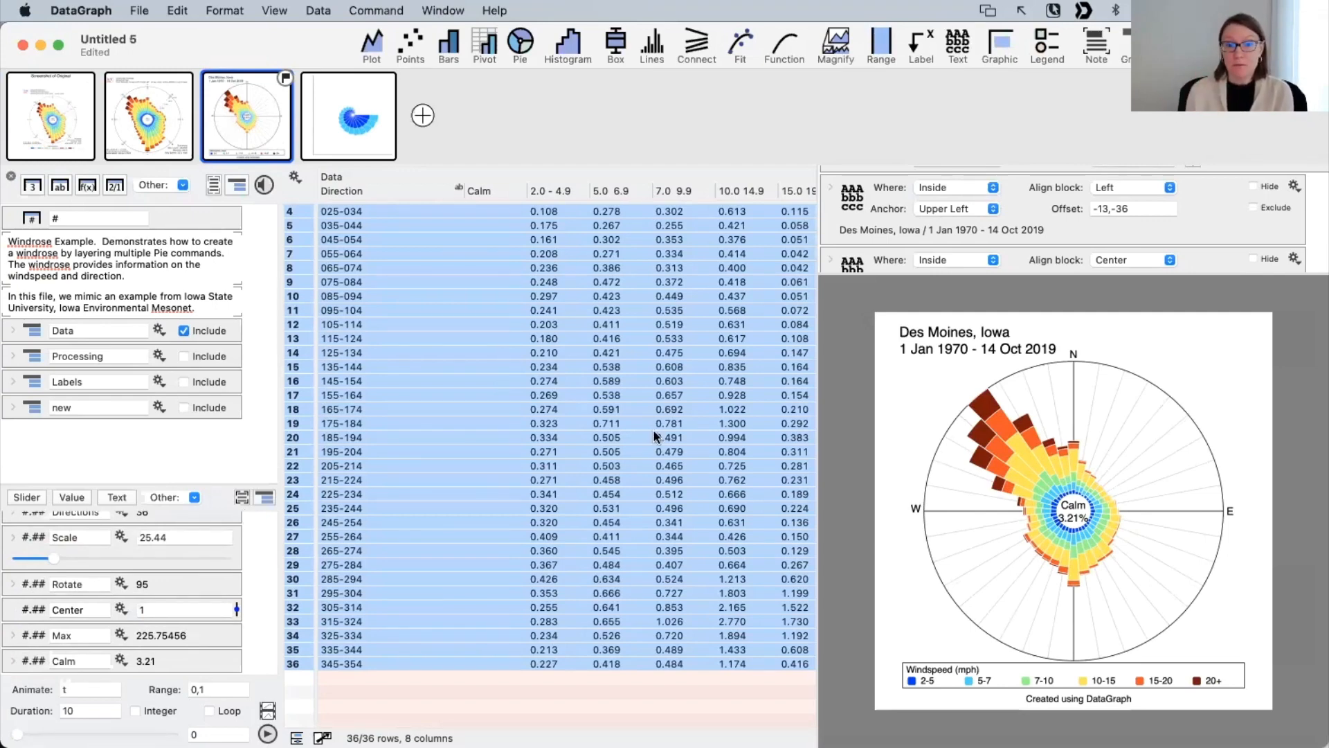
{"action": "scroll", "coordinate": [647, 439], "scroll_direction": "up", "scroll_amount": 2}
{"action": "scroll", "coordinate": [579, 367], "scroll_direction": "right", "scroll_amount": 3}
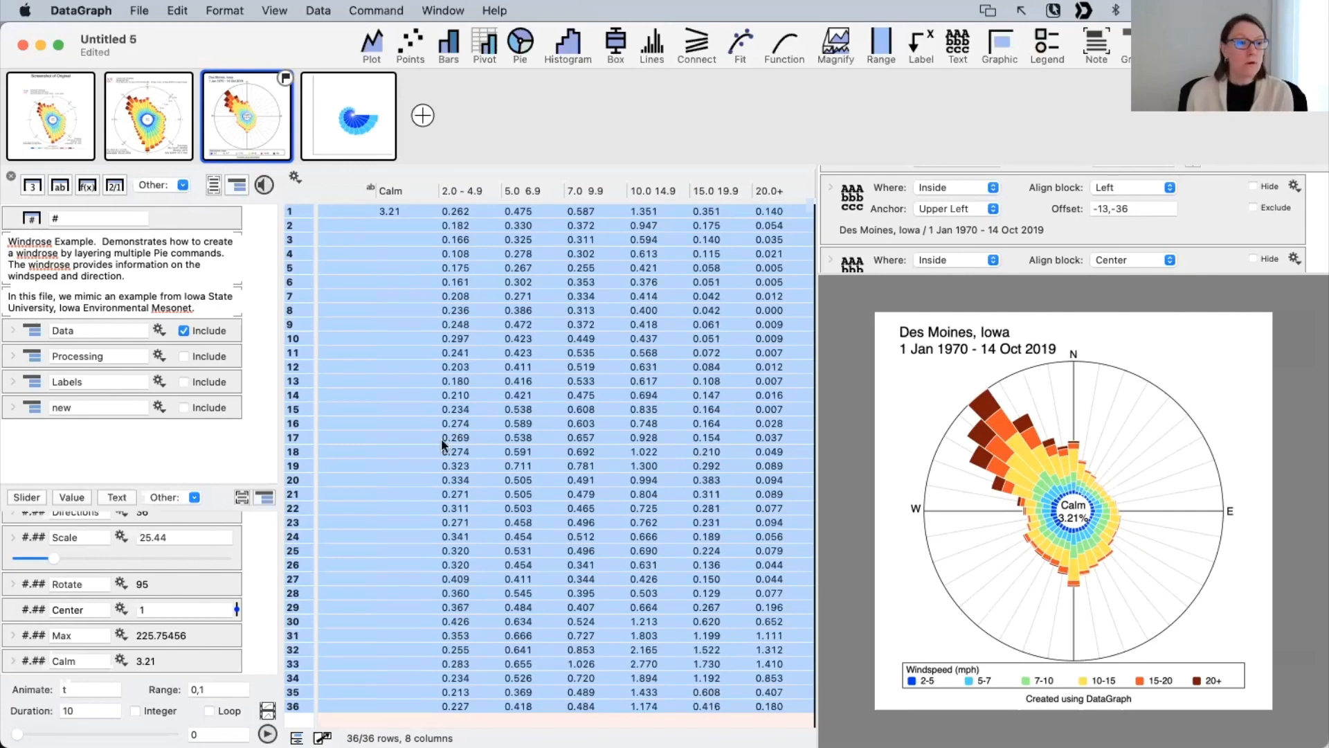
{"action": "left_click", "coordinate": [201, 330]}
{"action": "left_click", "coordinate": [13, 356]}
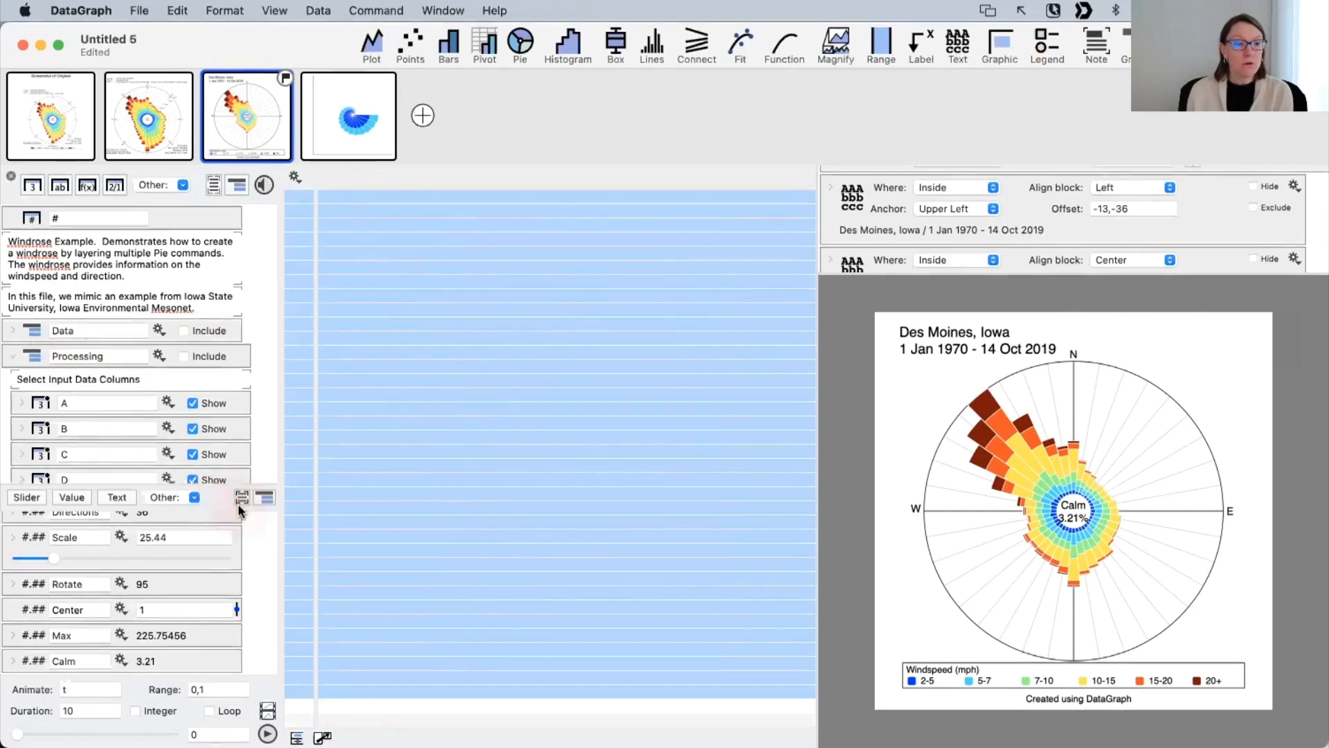
{"action": "left_click_drag", "start_coordinate": [221, 491], "coordinate": [207, 692]}
{"action": "scroll", "coordinate": [126, 380], "scroll_direction": "down", "scroll_amount": 2}
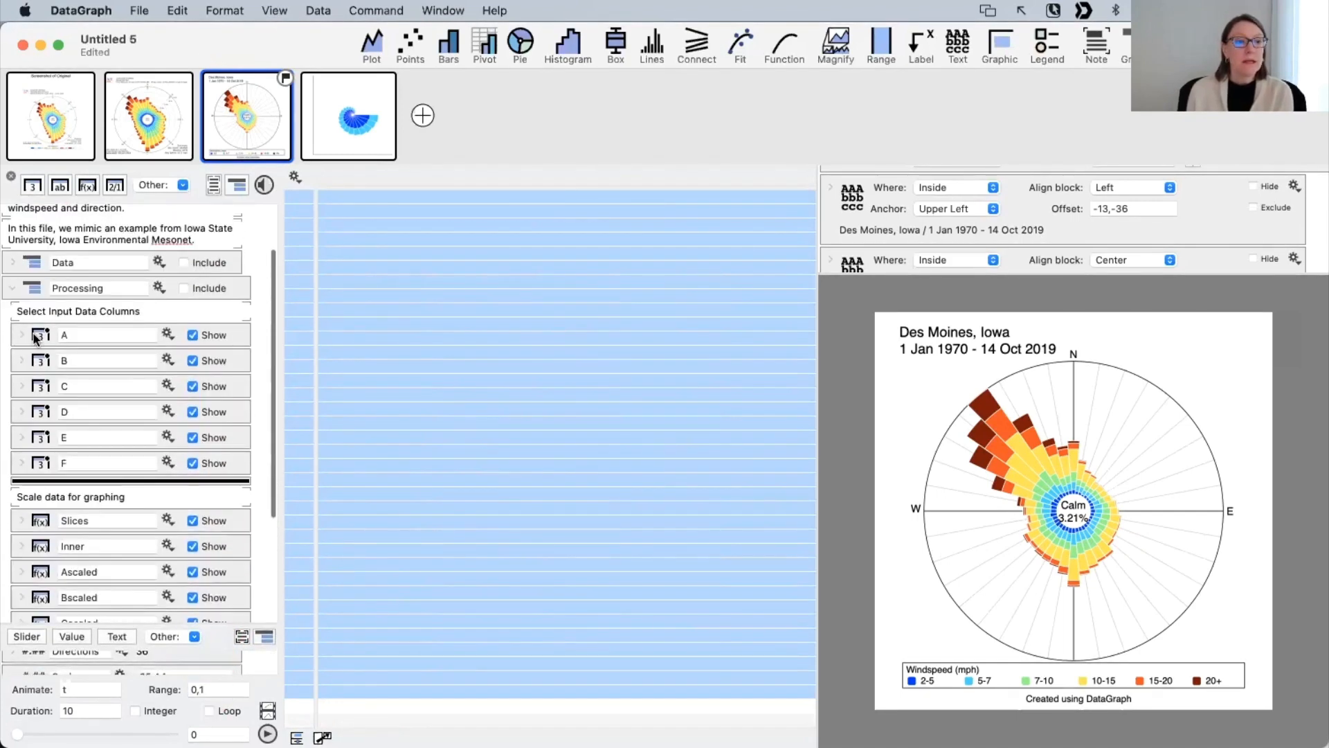
{"action": "mouse_move", "coordinate": [38, 337]}
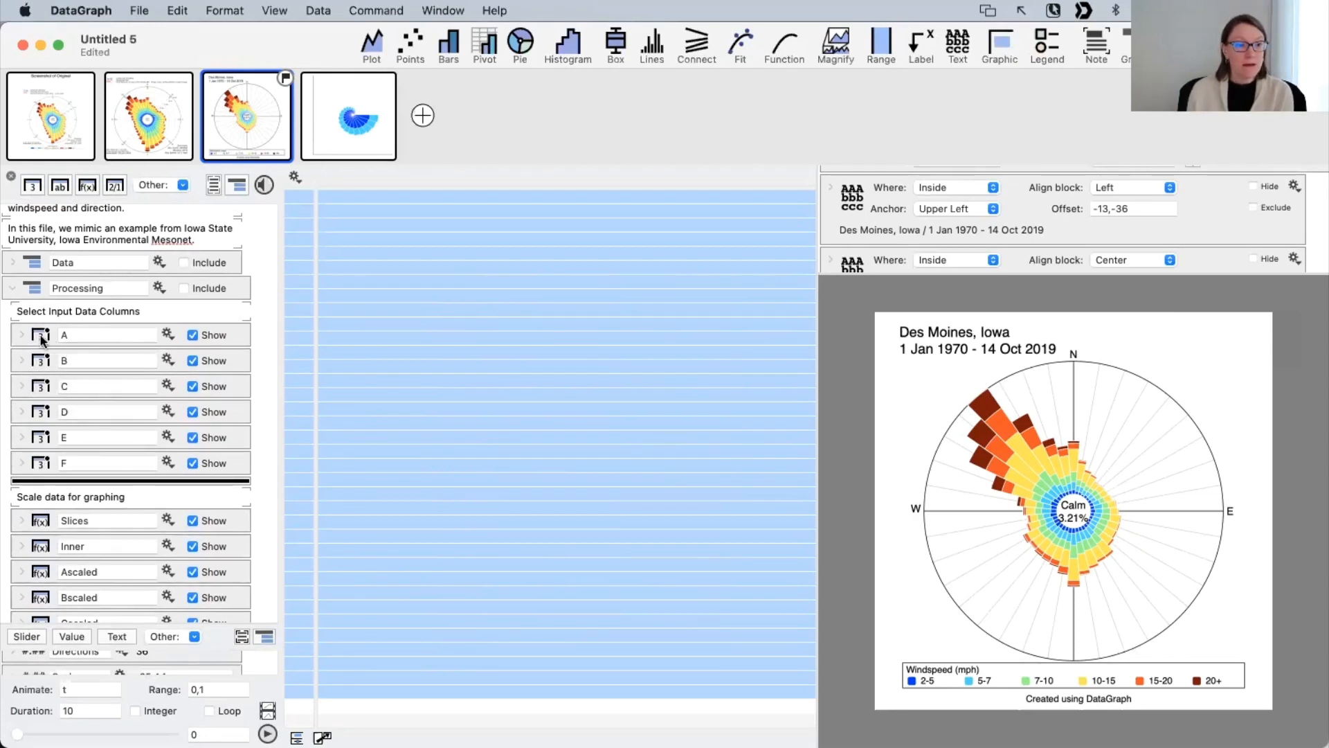
{"action": "left_click", "coordinate": [40, 337]}
{"action": "left_click", "coordinate": [184, 288]}
{"action": "left_click", "coordinate": [488, 338]}
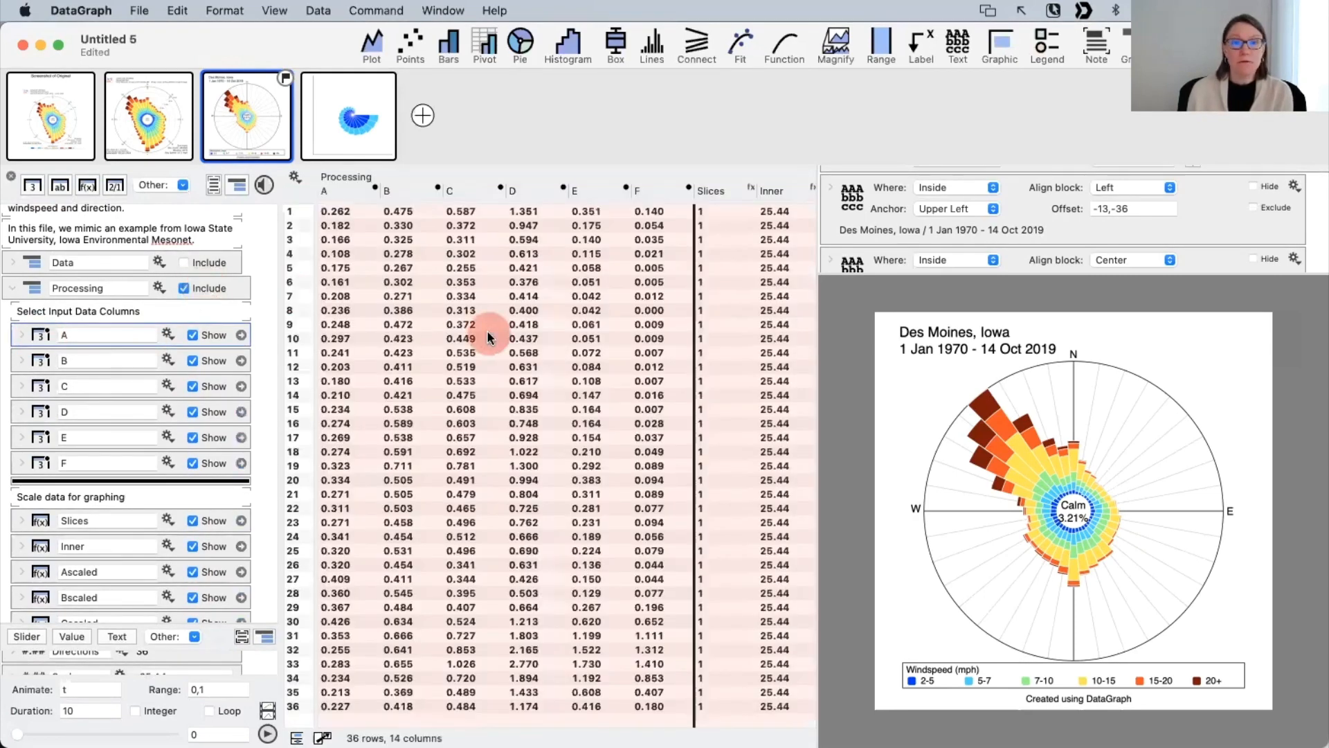
Step: Highlight column A in the Processing group and check which Data column it takes its values from, keeping 2.0 - 4.9
{"action": "left_click", "coordinate": [350, 191]}
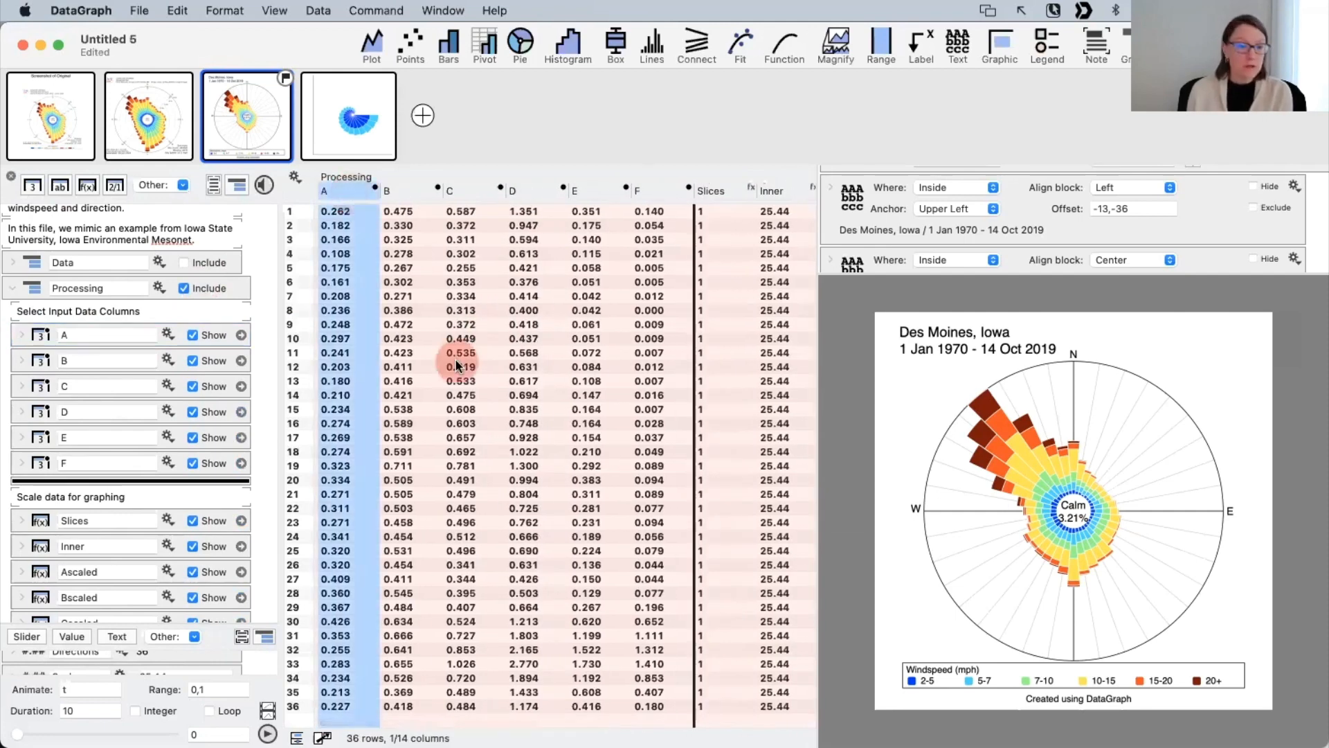
{"action": "scroll", "coordinate": [472, 370], "scroll_direction": "down", "scroll_amount": 2}
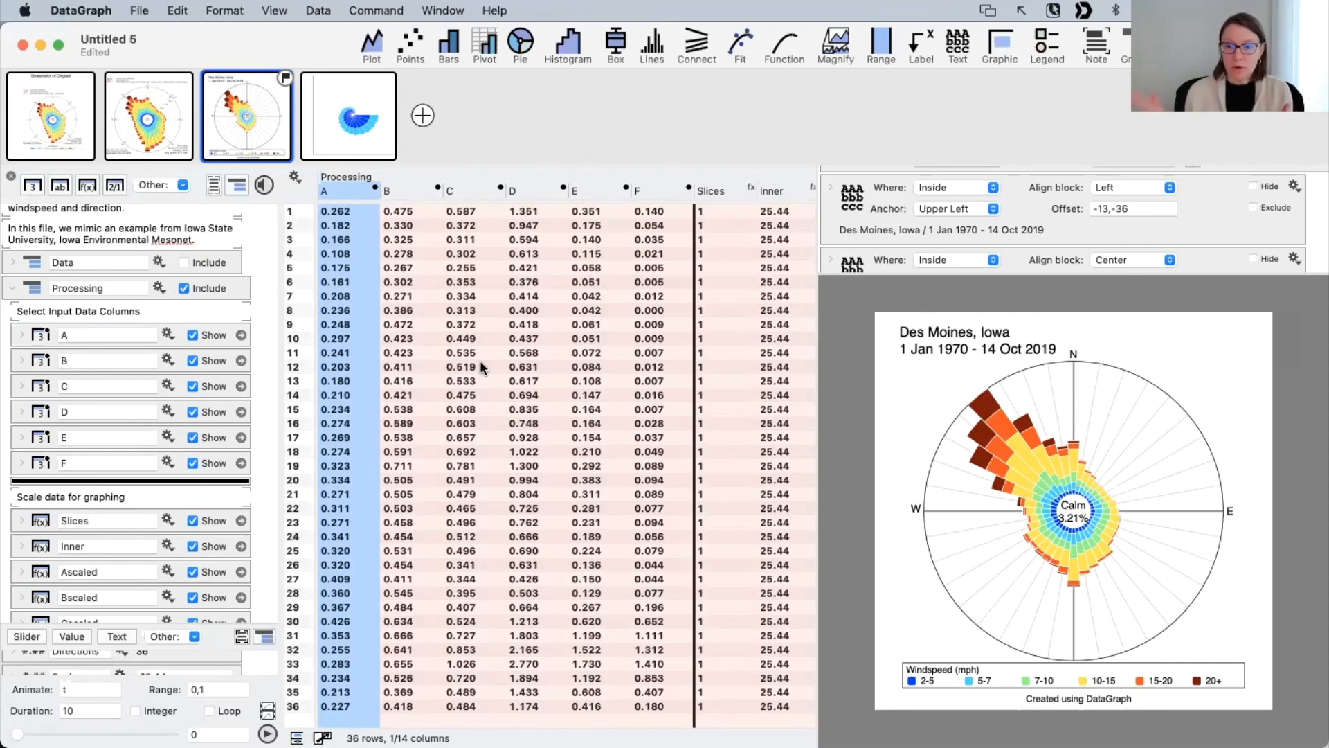
{"action": "left_click", "coordinate": [23, 338]}
{"action": "left_click", "coordinate": [121, 357]}
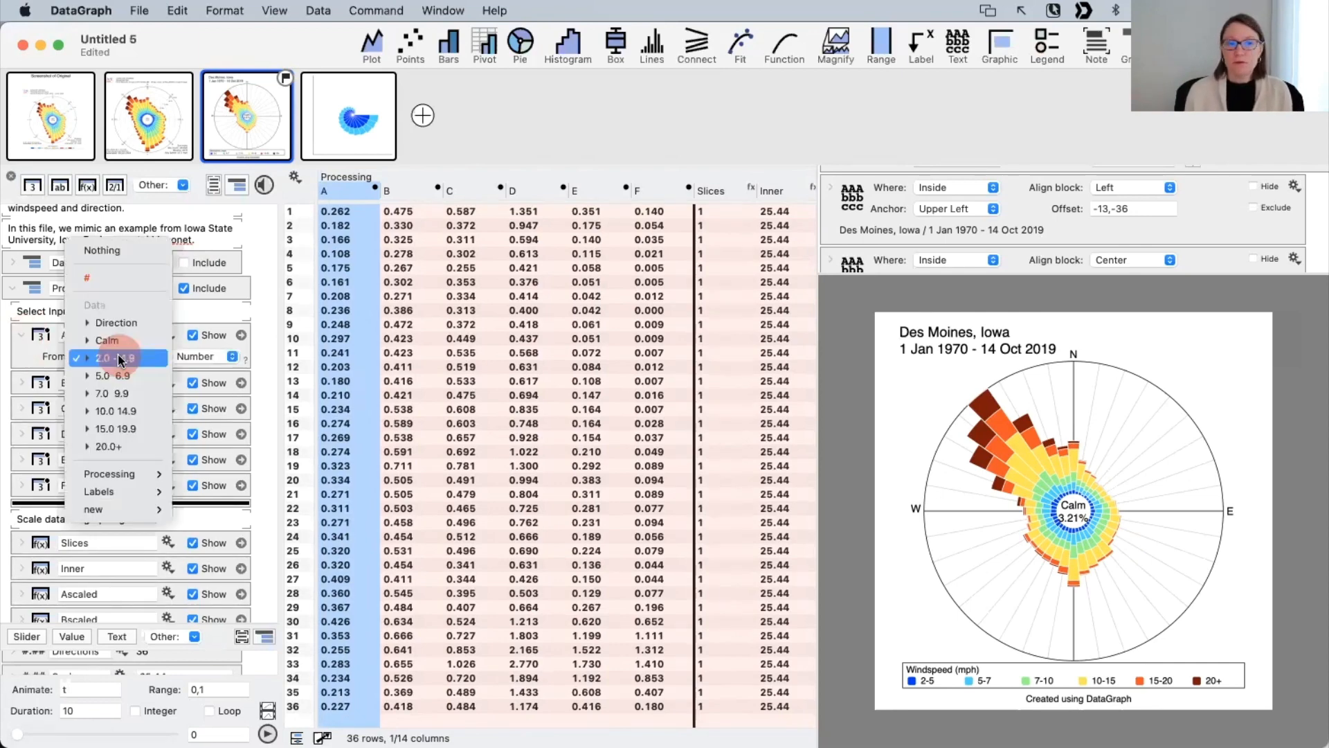
{"action": "left_click", "coordinate": [76, 358]}
{"action": "left_click", "coordinate": [22, 335]}
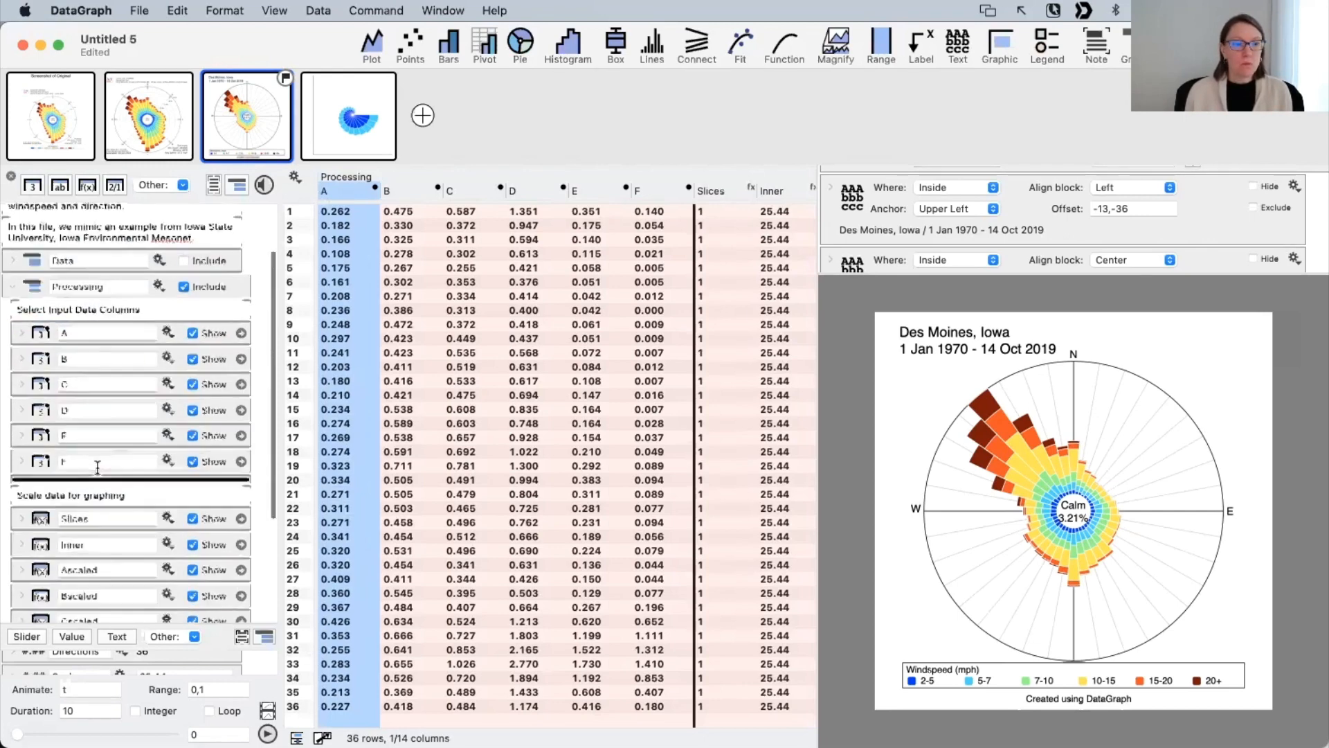
Step: Locate the remaining input columns B through F of the Processing group in the data table one after another
{"action": "scroll", "coordinate": [97, 468], "scroll_direction": "down", "scroll_amount": 3}
{"action": "scroll", "coordinate": [217, 276], "scroll_direction": "up", "scroll_amount": 3}
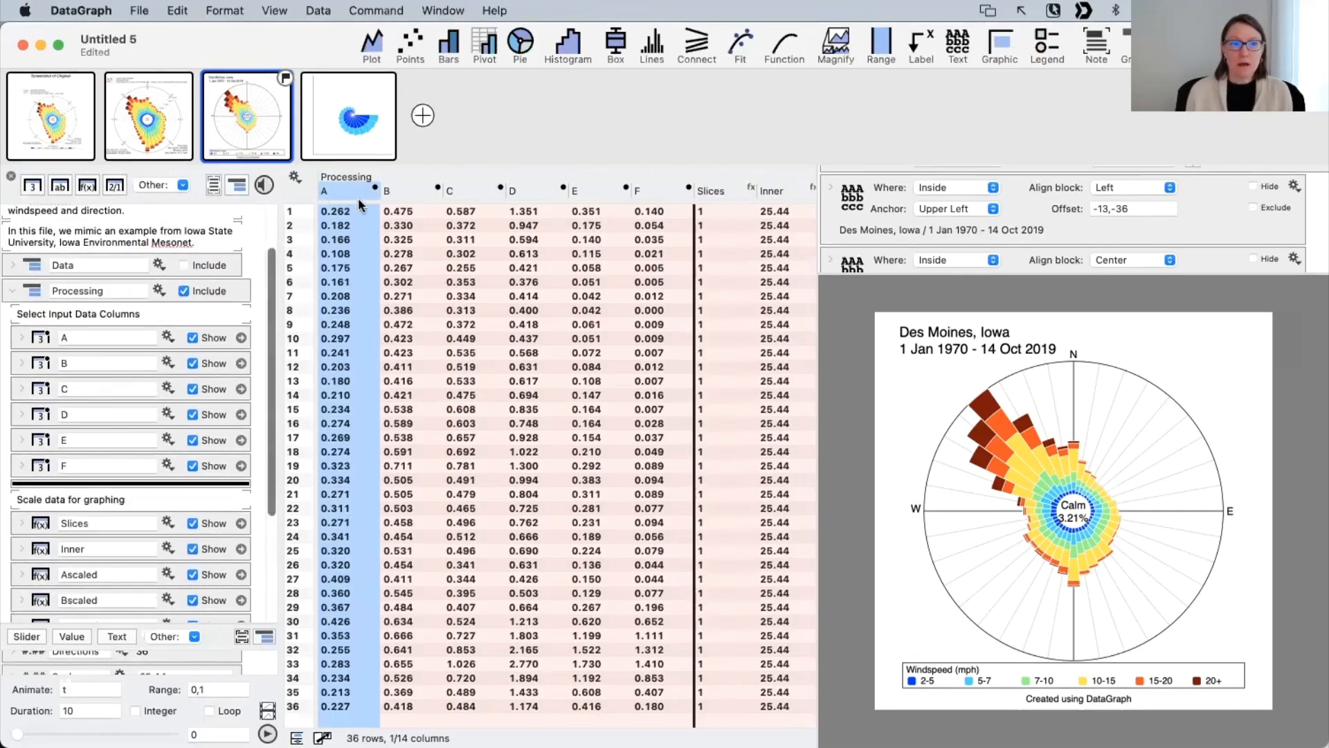
{"action": "left_click", "coordinate": [36, 337]}
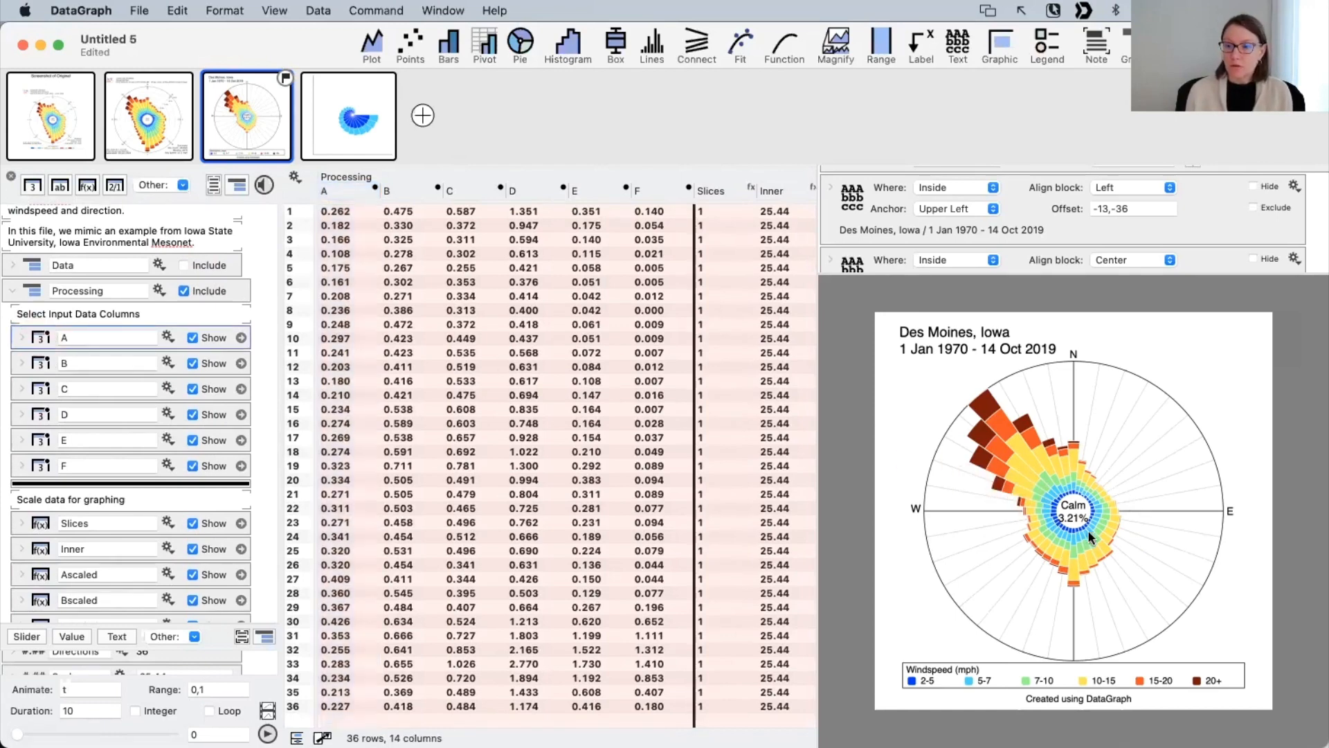
{"action": "left_click", "coordinate": [241, 364]}
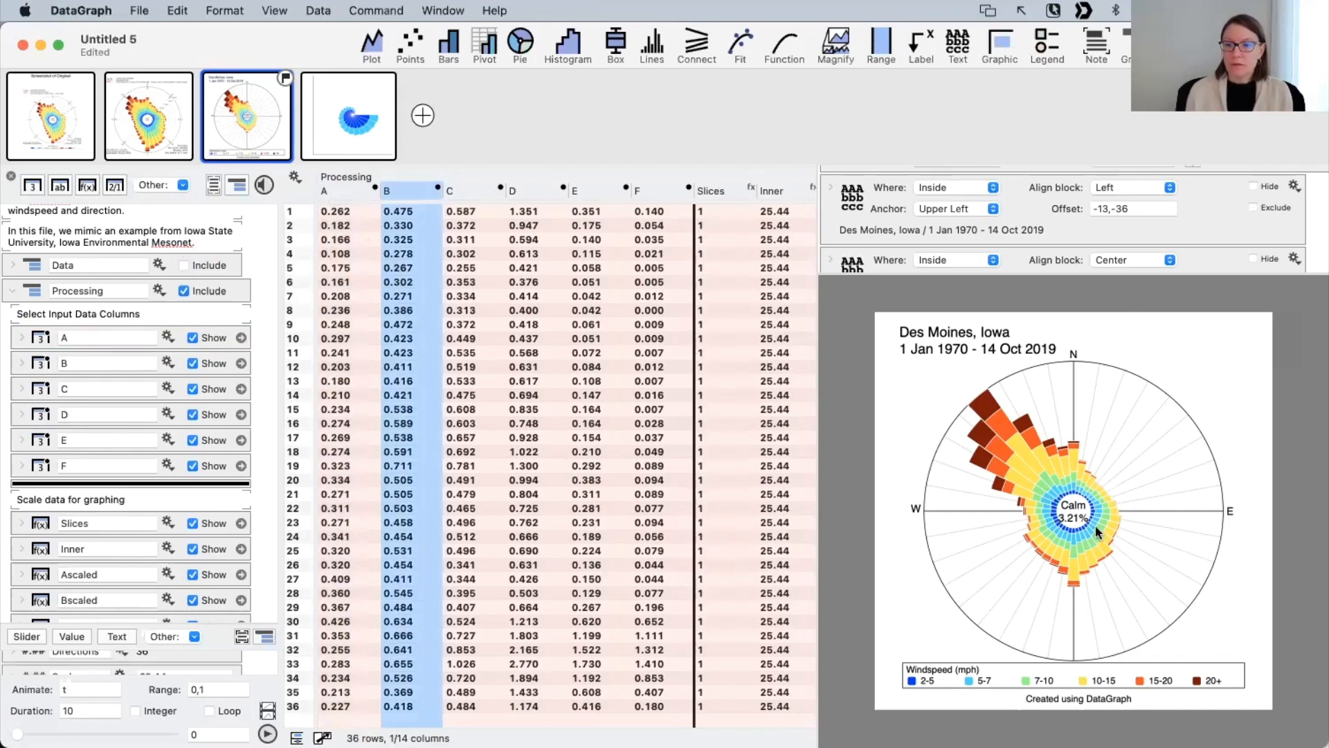
{"action": "left_click", "coordinate": [242, 390]}
{"action": "left_click", "coordinate": [240, 412]}
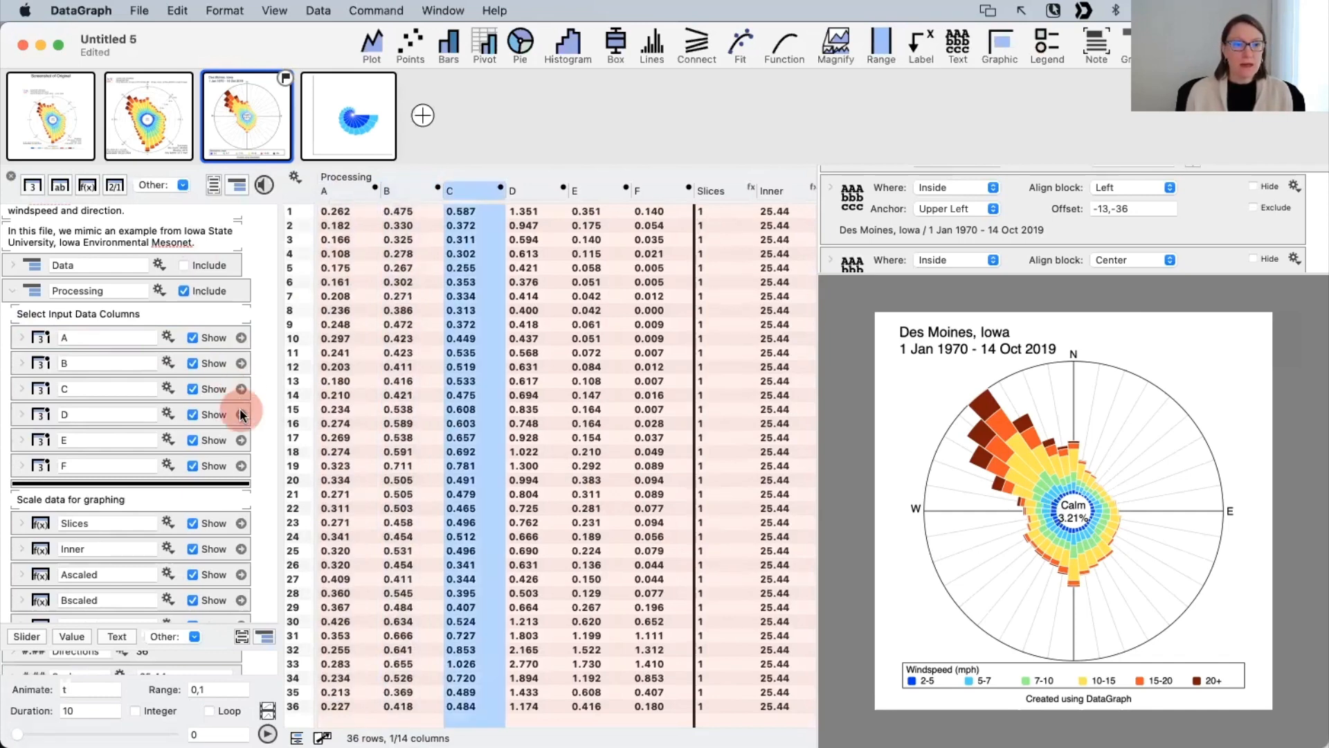
{"action": "left_click", "coordinate": [240, 439]}
{"action": "left_click", "coordinate": [242, 466]}
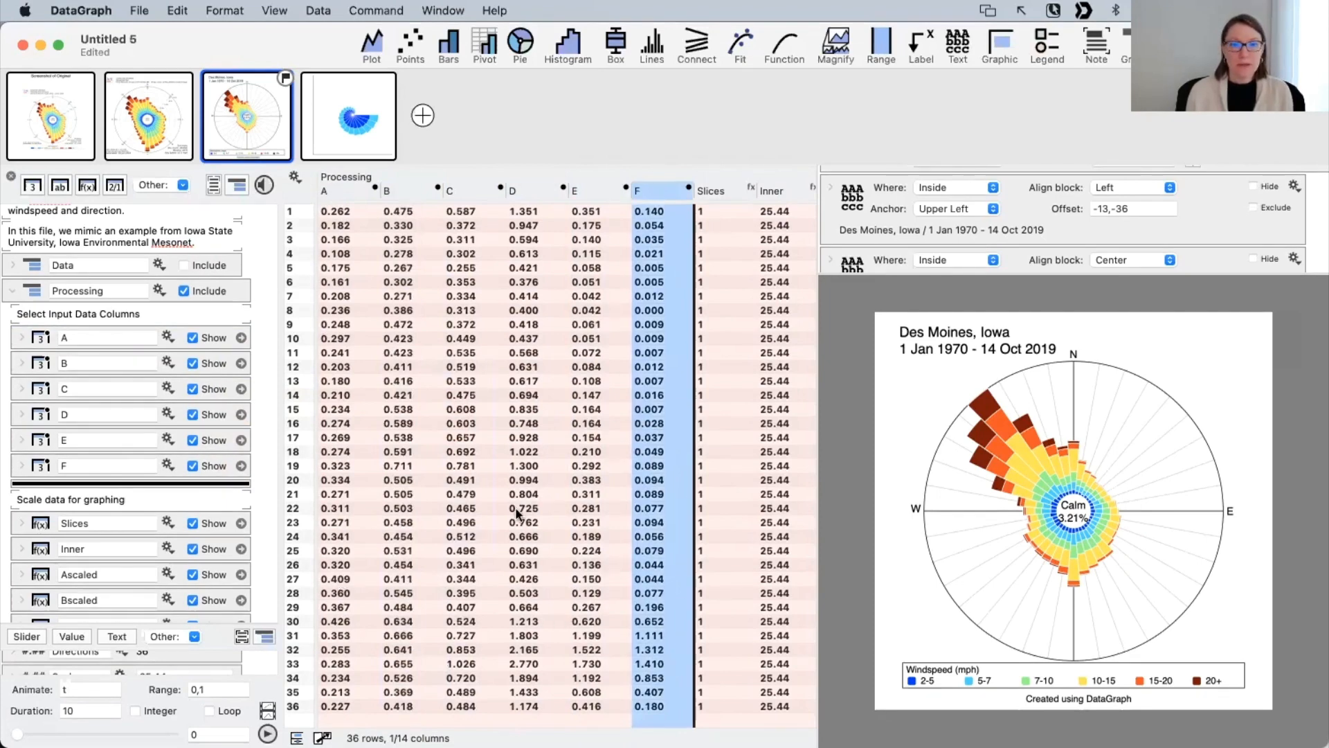
Step: Locate the Slices column in the table and expand its definition to examine its expression and number-of-rows setting
{"action": "scroll", "coordinate": [485, 506], "scroll_direction": "down", "scroll_amount": 2}
{"action": "scroll", "coordinate": [270, 439], "scroll_direction": "down", "scroll_amount": 3}
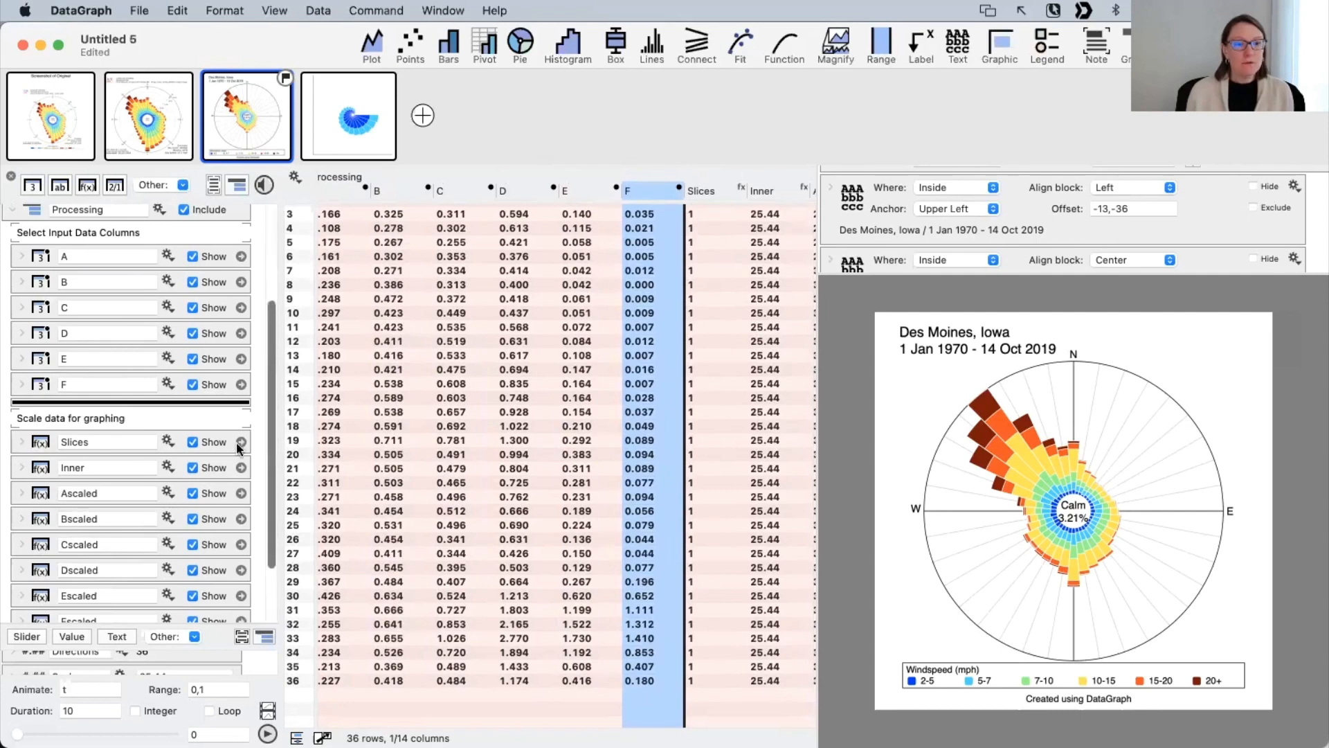
{"action": "scroll", "coordinate": [356, 249], "scroll_direction": "up", "scroll_amount": 2}
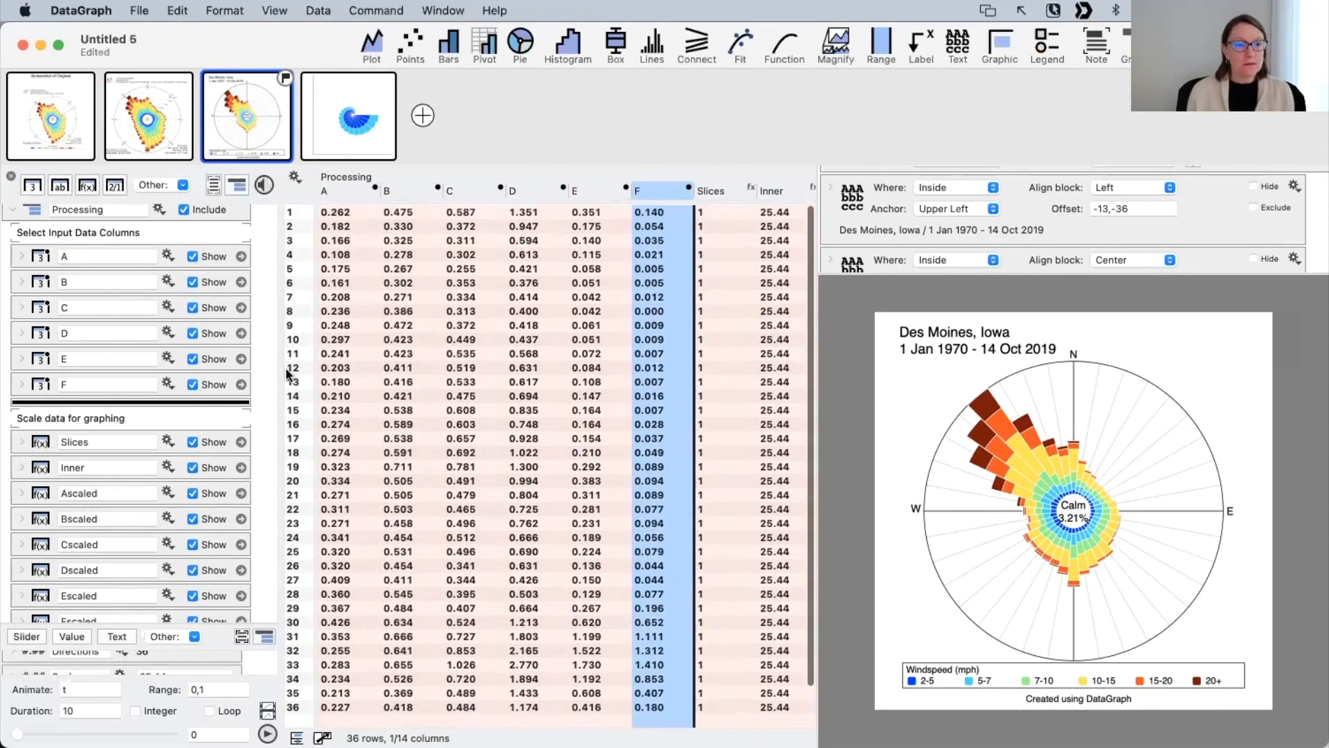
{"action": "left_click", "coordinate": [241, 442]}
{"action": "scroll", "coordinate": [596, 334], "scroll_direction": "right", "scroll_amount": 2}
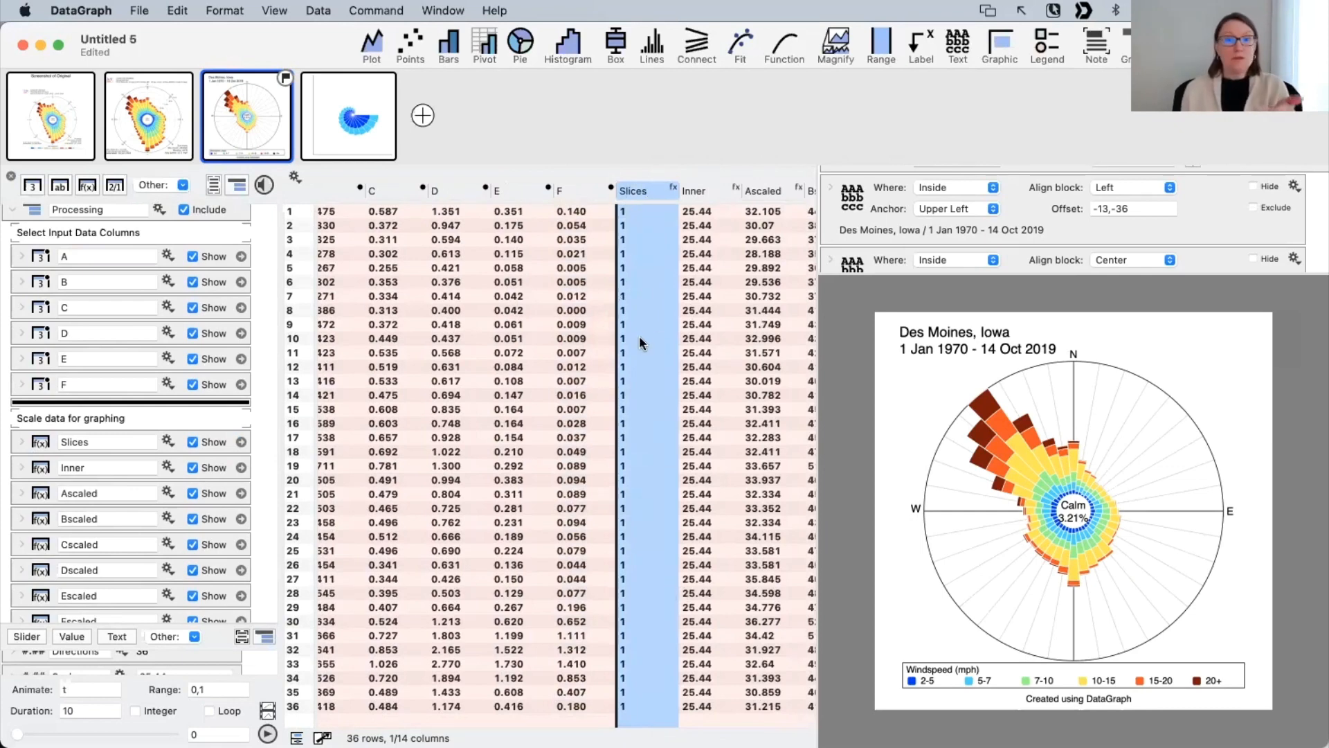
{"action": "left_click", "coordinate": [641, 191]}
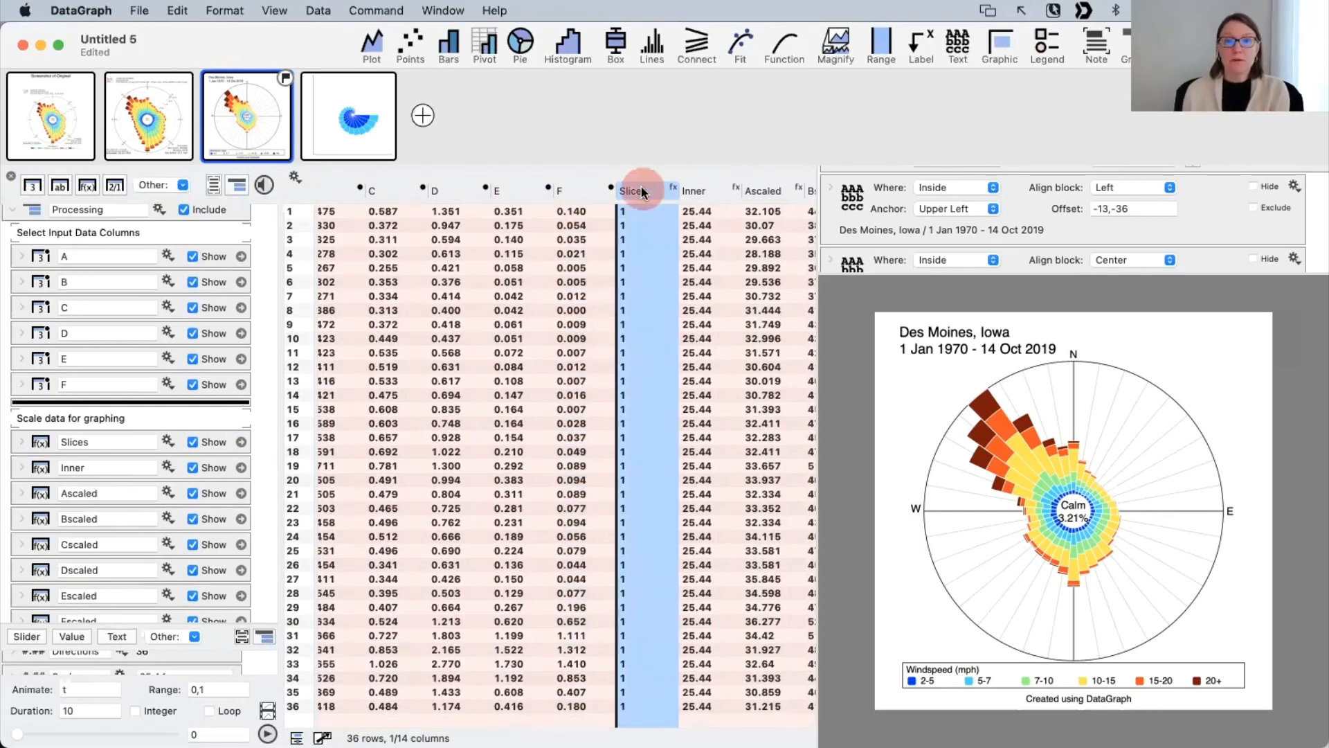
{"action": "left_click", "coordinate": [21, 442]}
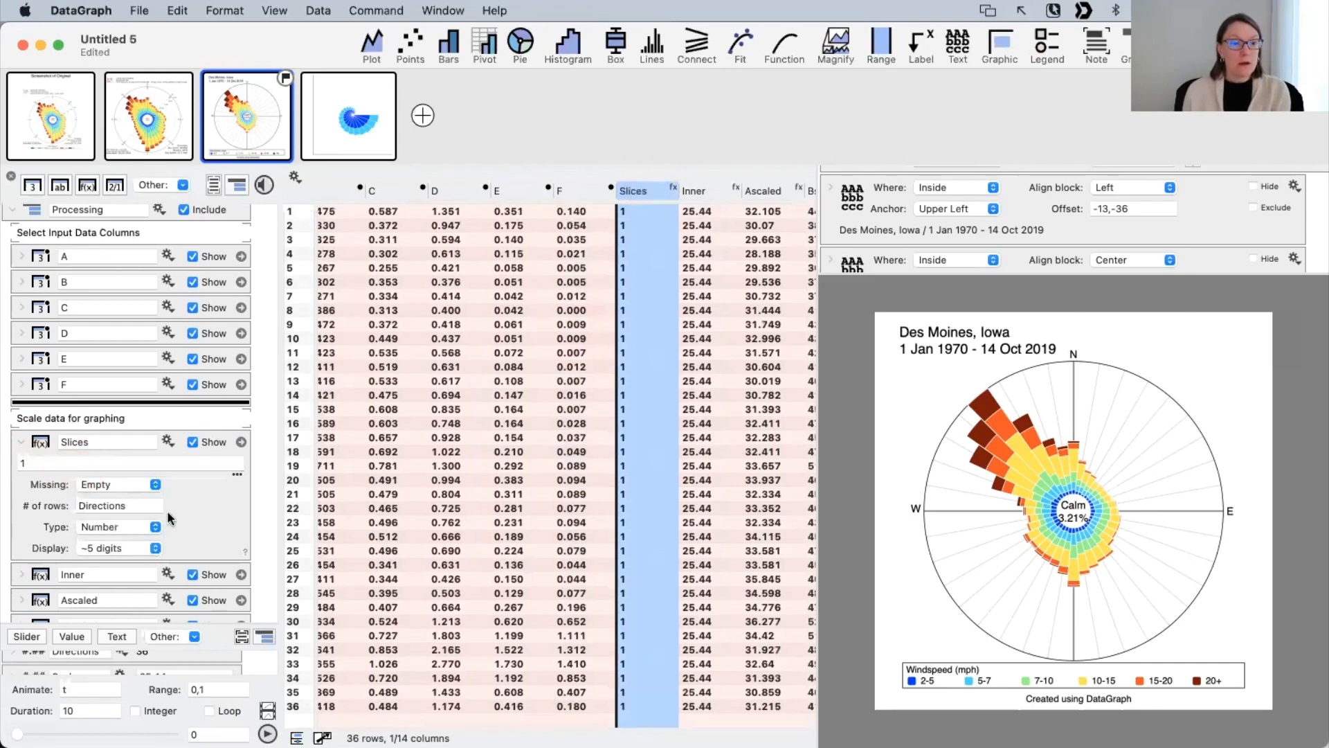
{"action": "left_click_drag", "start_coordinate": [154, 504], "coordinate": [37, 503]}
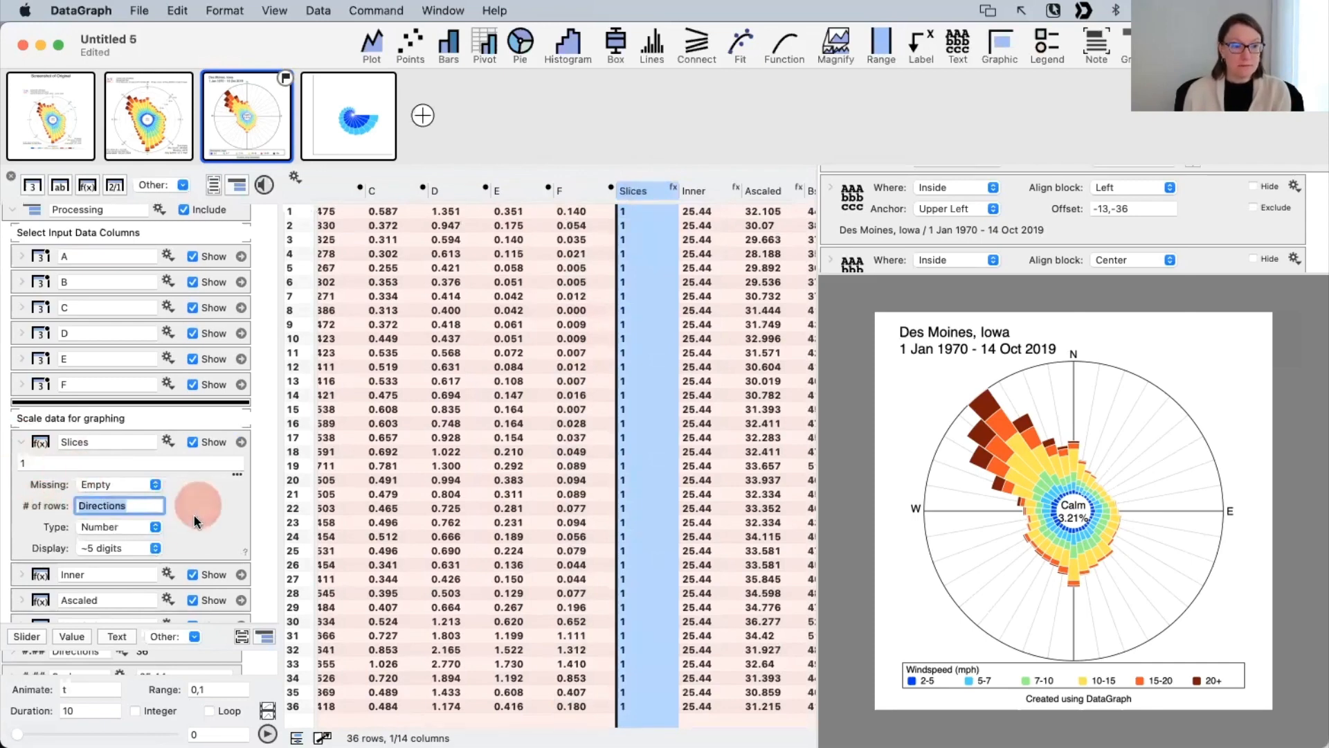
Step: Temporarily enlarge the variables area to examine the Directions variable that sets the number of rows for Slices
{"action": "scroll", "coordinate": [196, 523], "scroll_direction": "down", "scroll_amount": 3}
{"action": "scroll", "coordinate": [196, 523], "scroll_direction": "down", "scroll_amount": 2}
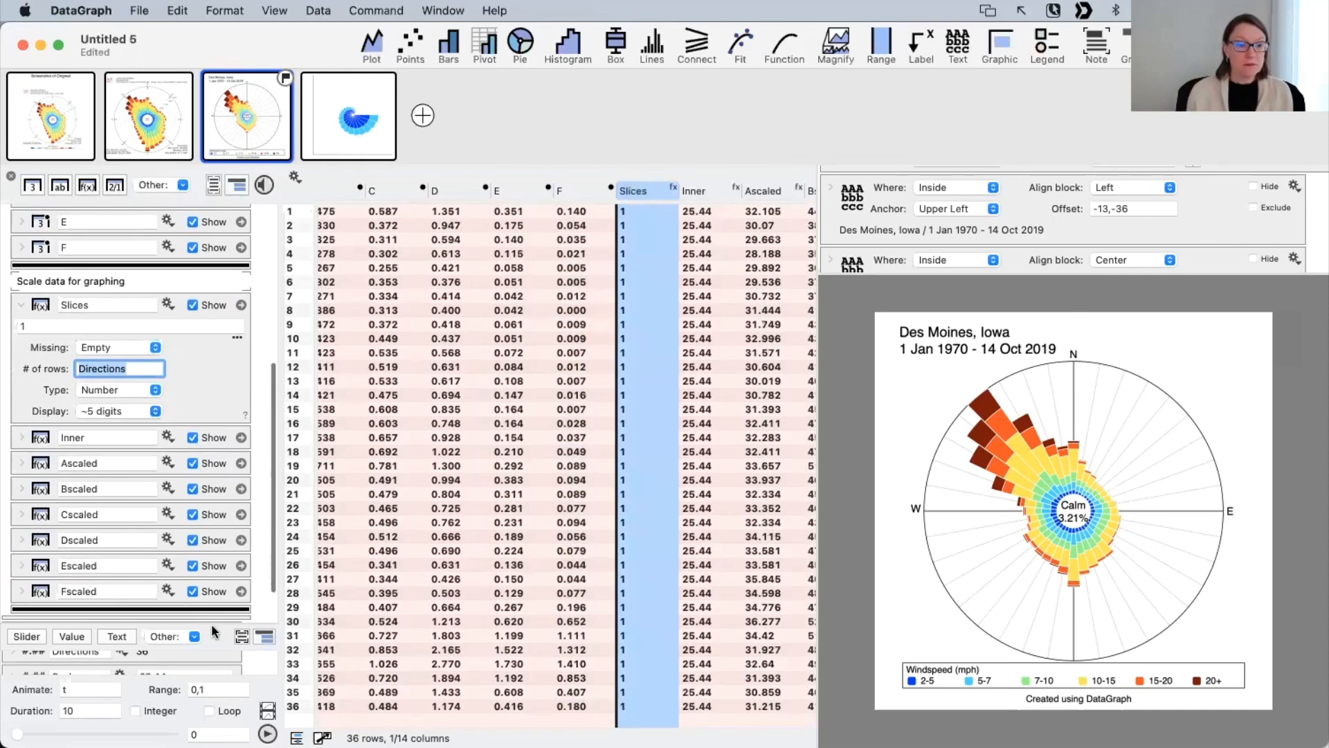
{"action": "left_click_drag", "start_coordinate": [211, 628], "coordinate": [205, 479]}
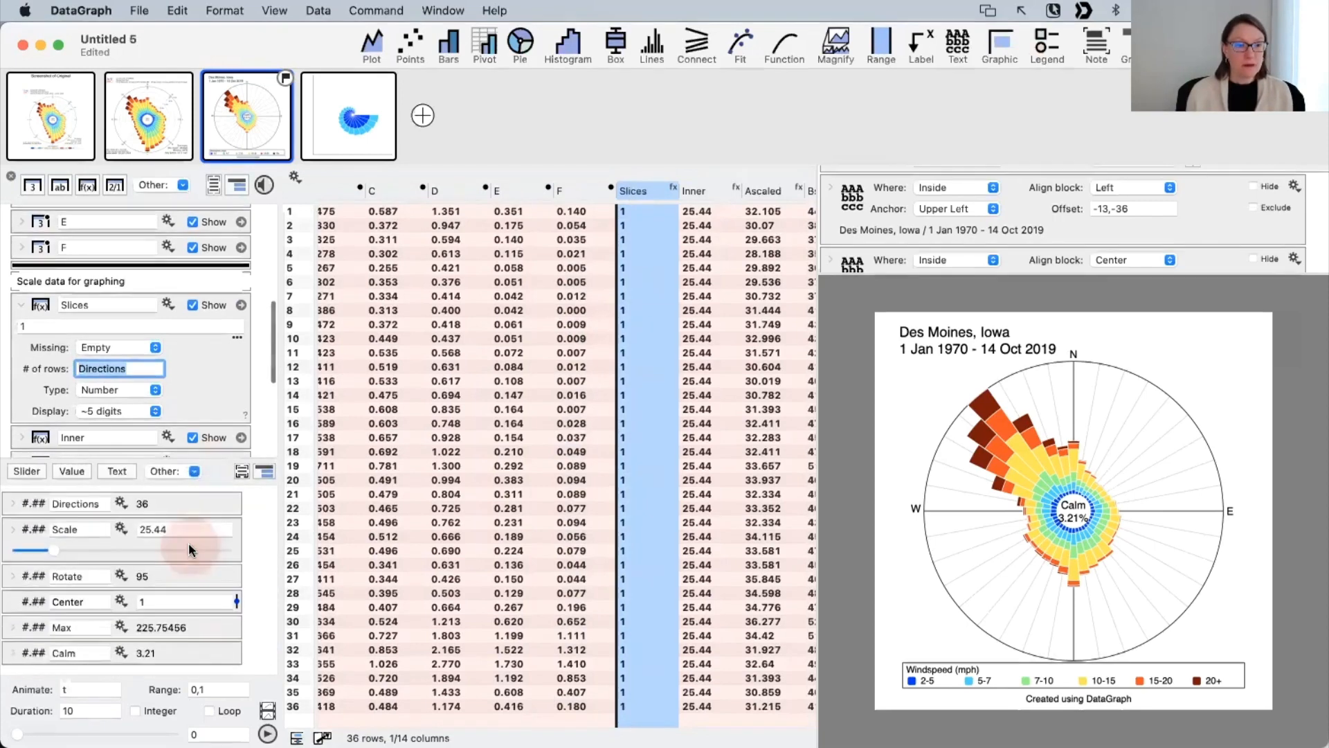
{"action": "double_click", "coordinate": [105, 495]}
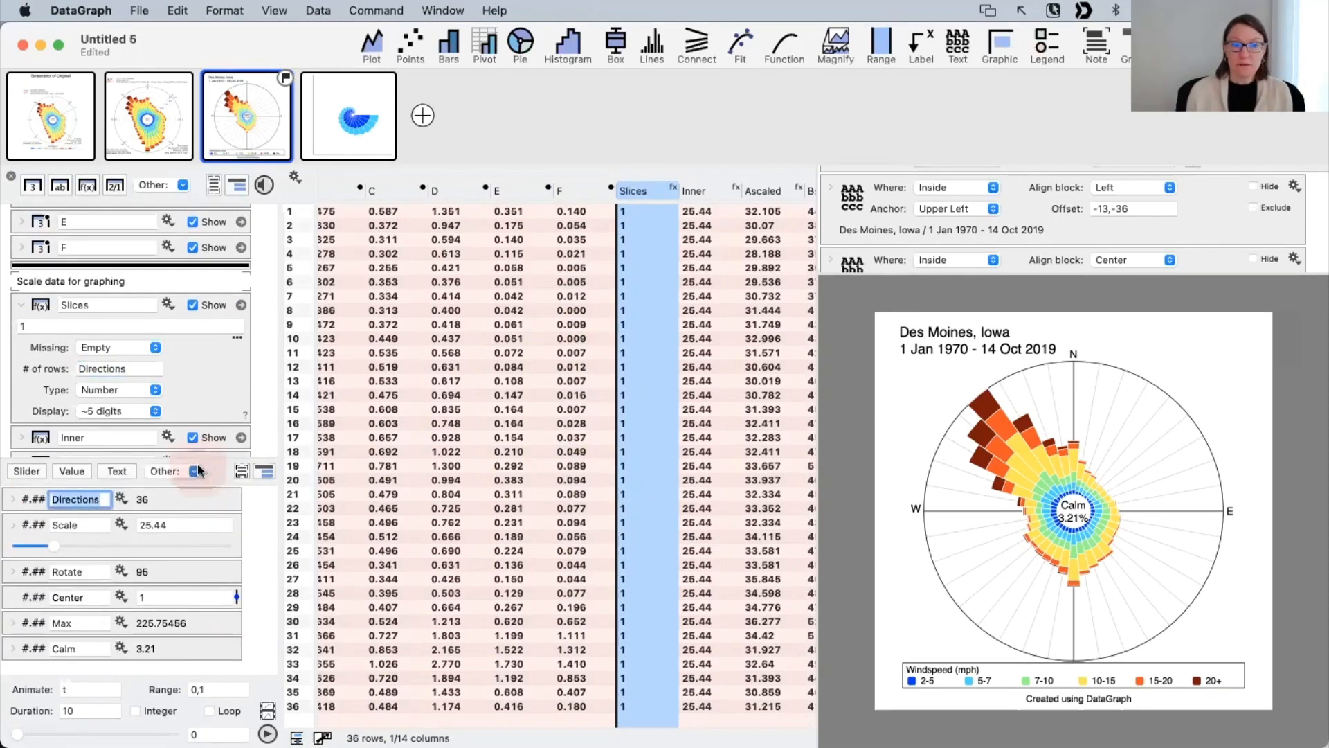
{"action": "left_click_drag", "start_coordinate": [208, 459], "coordinate": [236, 618]}
{"action": "double_click", "coordinate": [128, 369]}
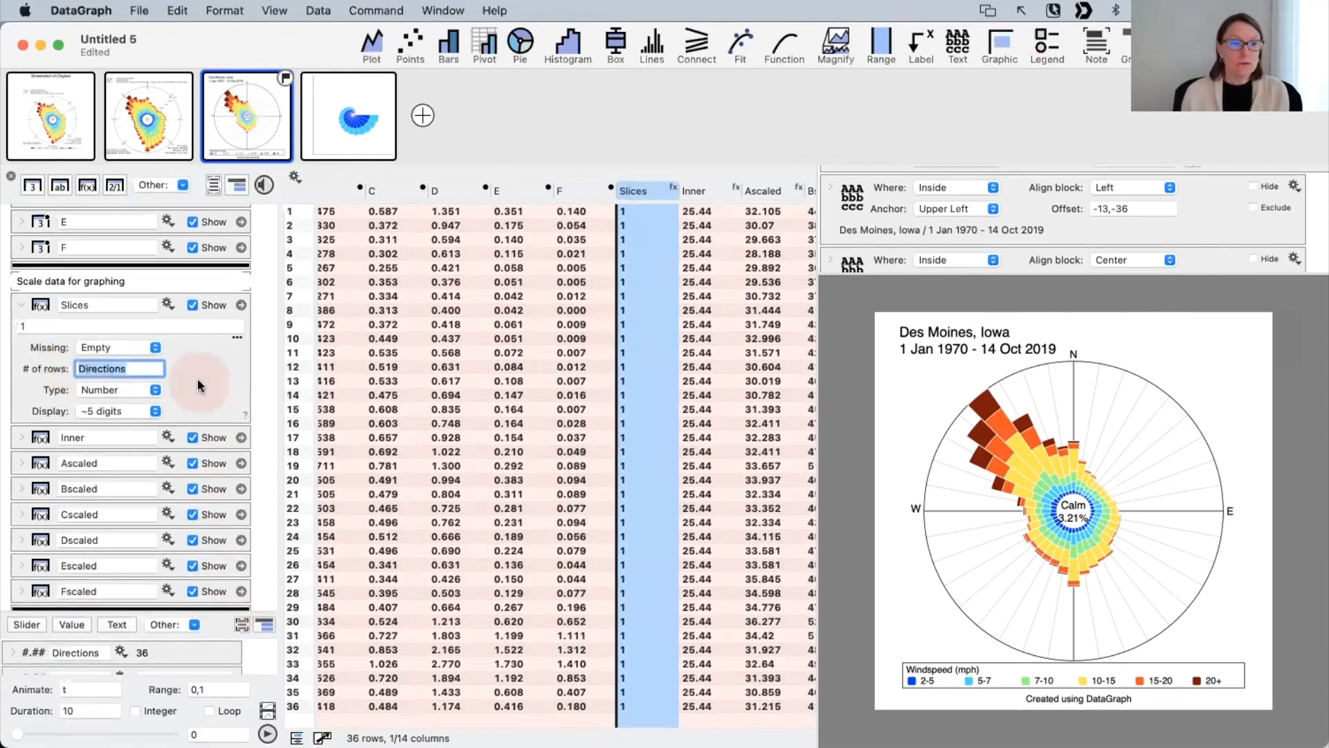
{"action": "scroll", "coordinate": [199, 380], "scroll_direction": "down", "scroll_amount": 2}
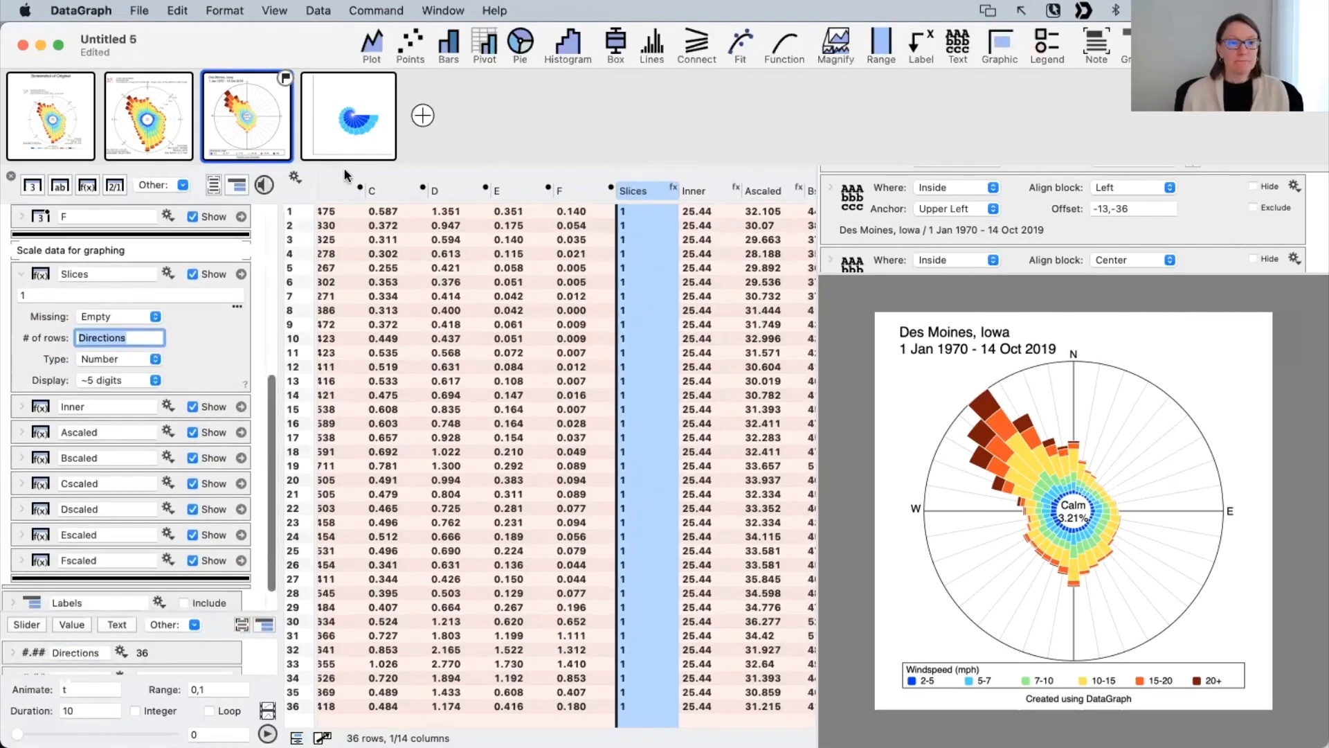
Step: Show the fourth graph, enlarge its command area, and expand the first pie command to examine its slice and width settings
{"action": "left_click", "coordinate": [336, 111]}
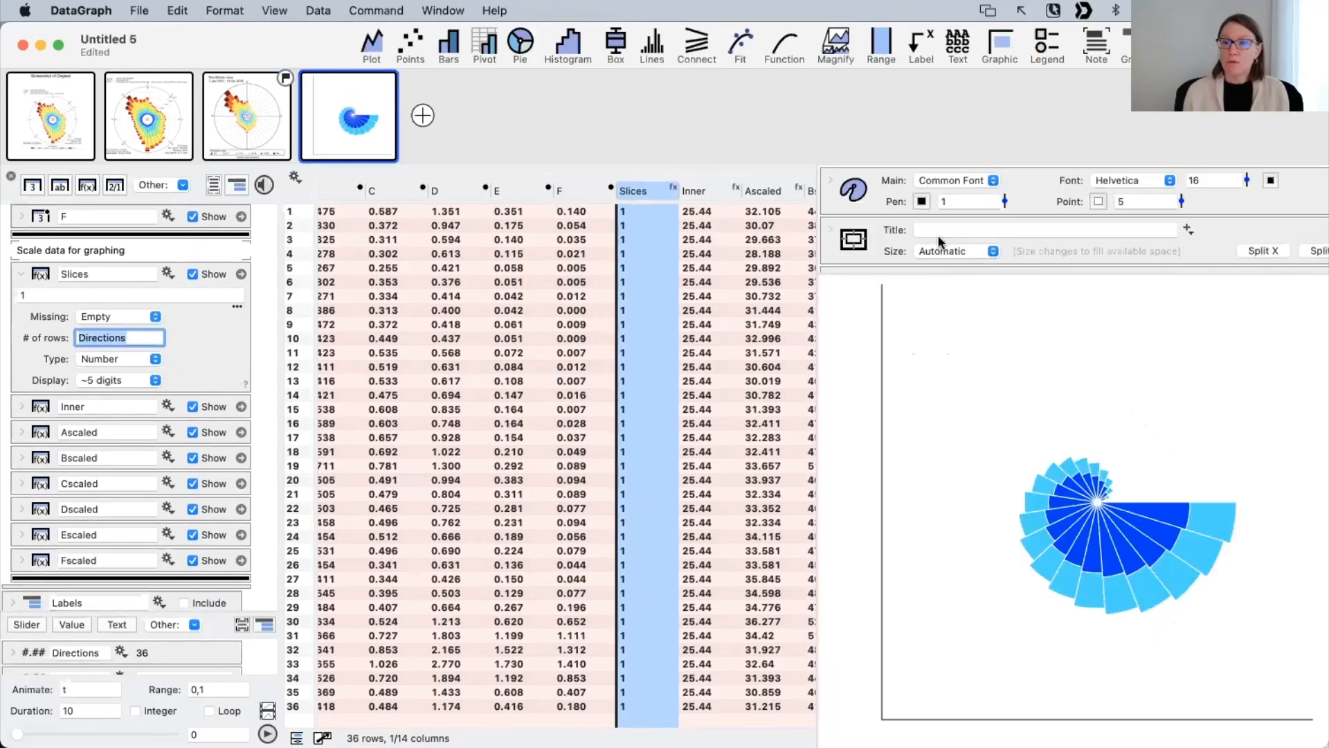
{"action": "scroll", "coordinate": [939, 243], "scroll_direction": "down", "scroll_amount": 4}
{"action": "left_click_drag", "start_coordinate": [934, 274], "coordinate": [965, 402]}
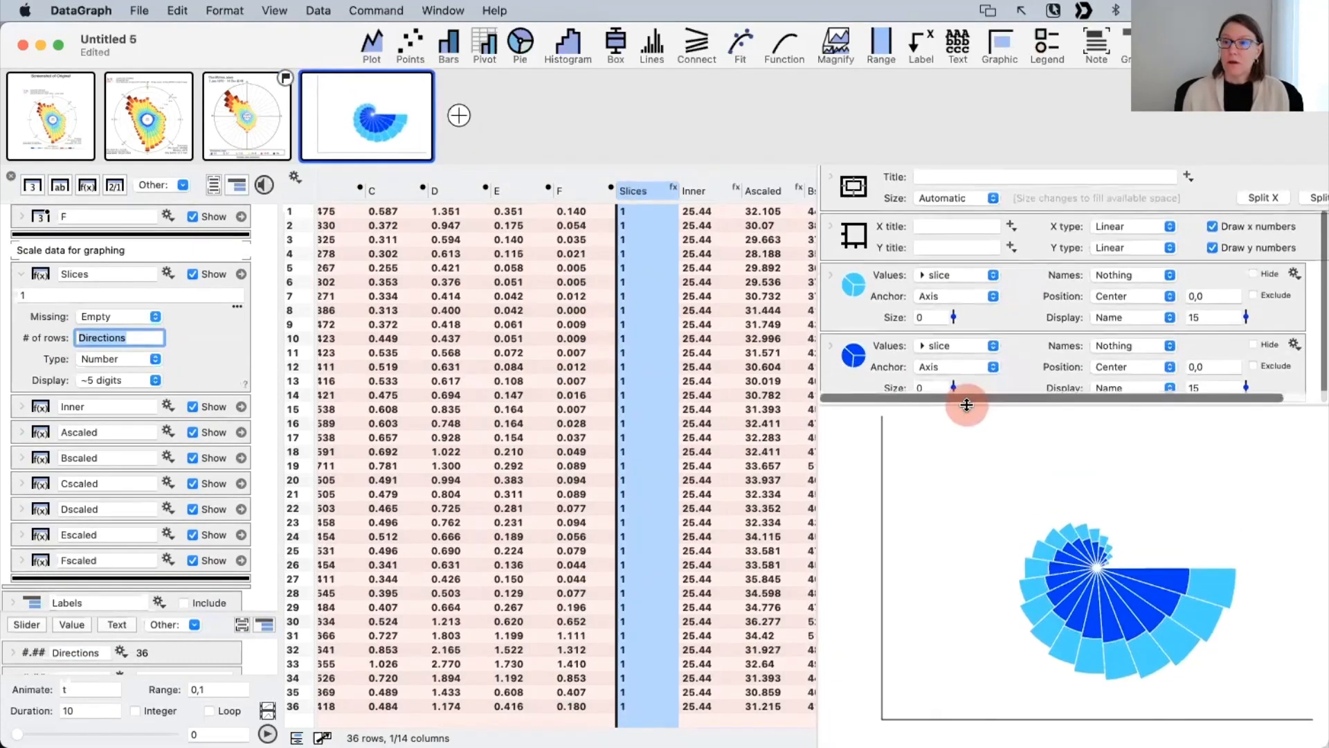
{"action": "scroll", "coordinate": [999, 313], "scroll_direction": "up", "scroll_amount": 1}
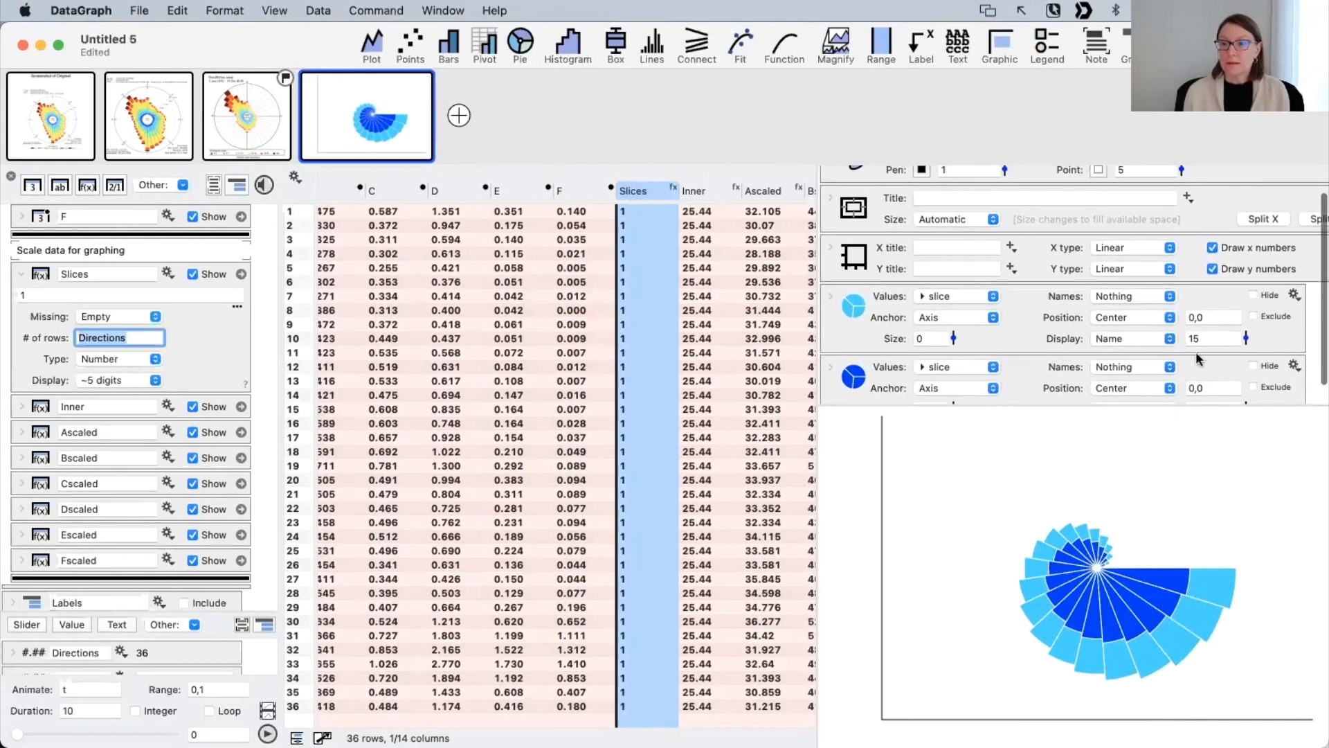
{"action": "left_click", "coordinate": [830, 297]}
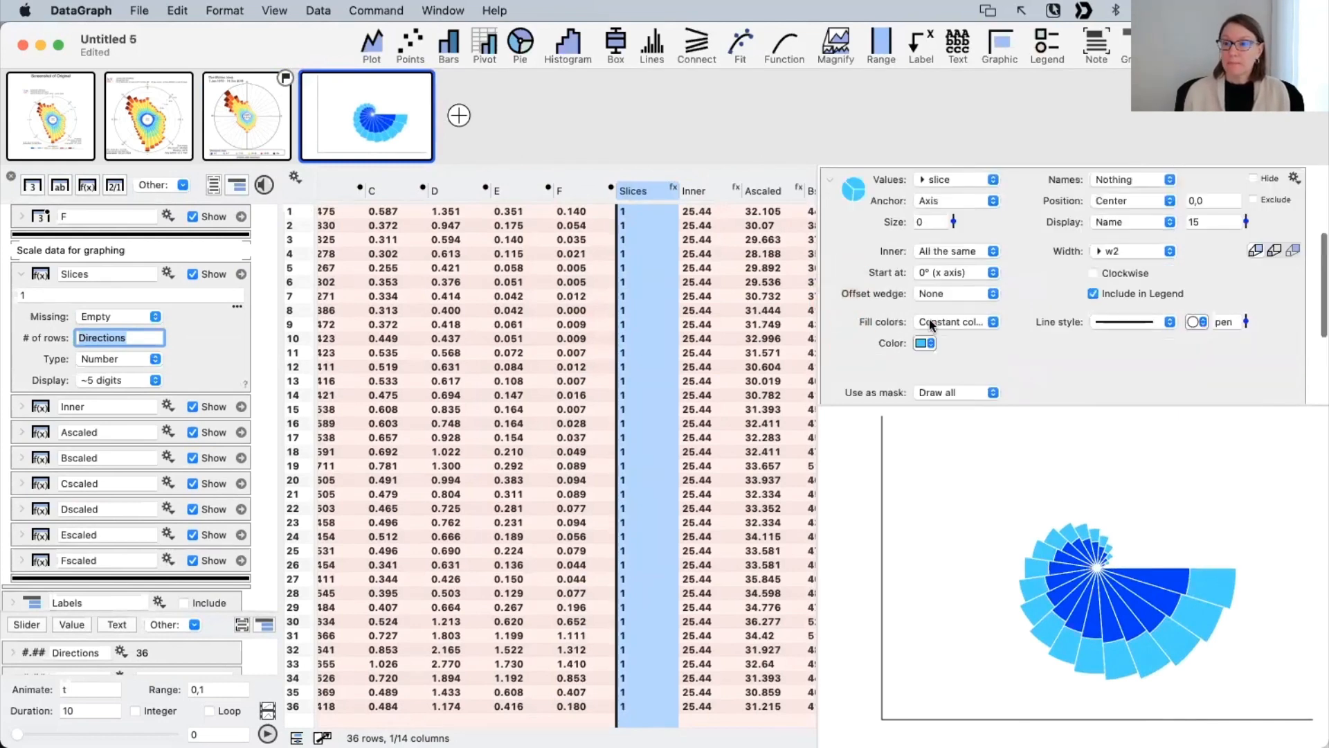
{"action": "scroll", "coordinate": [1177, 280], "scroll_direction": "up", "scroll_amount": 2}
{"action": "scroll", "coordinate": [862, 299], "scroll_direction": "down", "scroll_amount": 3}
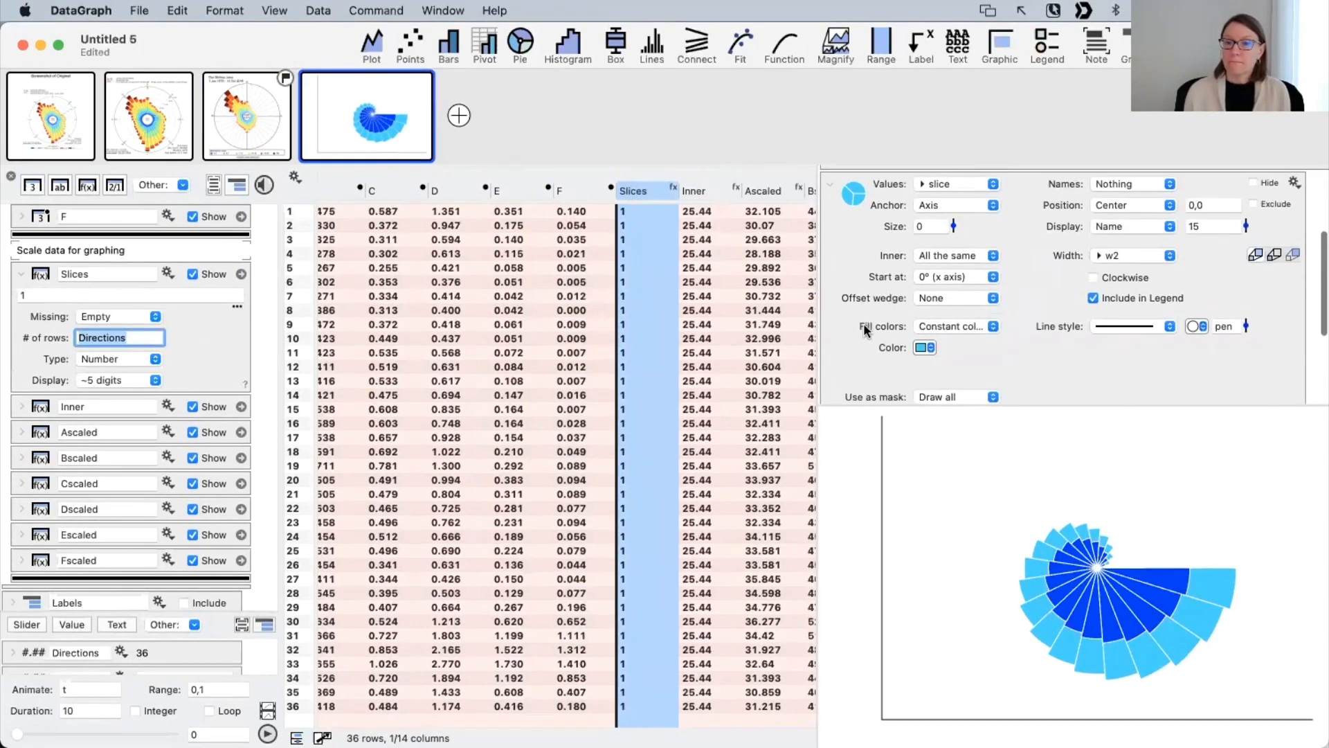
{"action": "scroll", "coordinate": [862, 299], "scroll_direction": "up", "scroll_amount": 1}
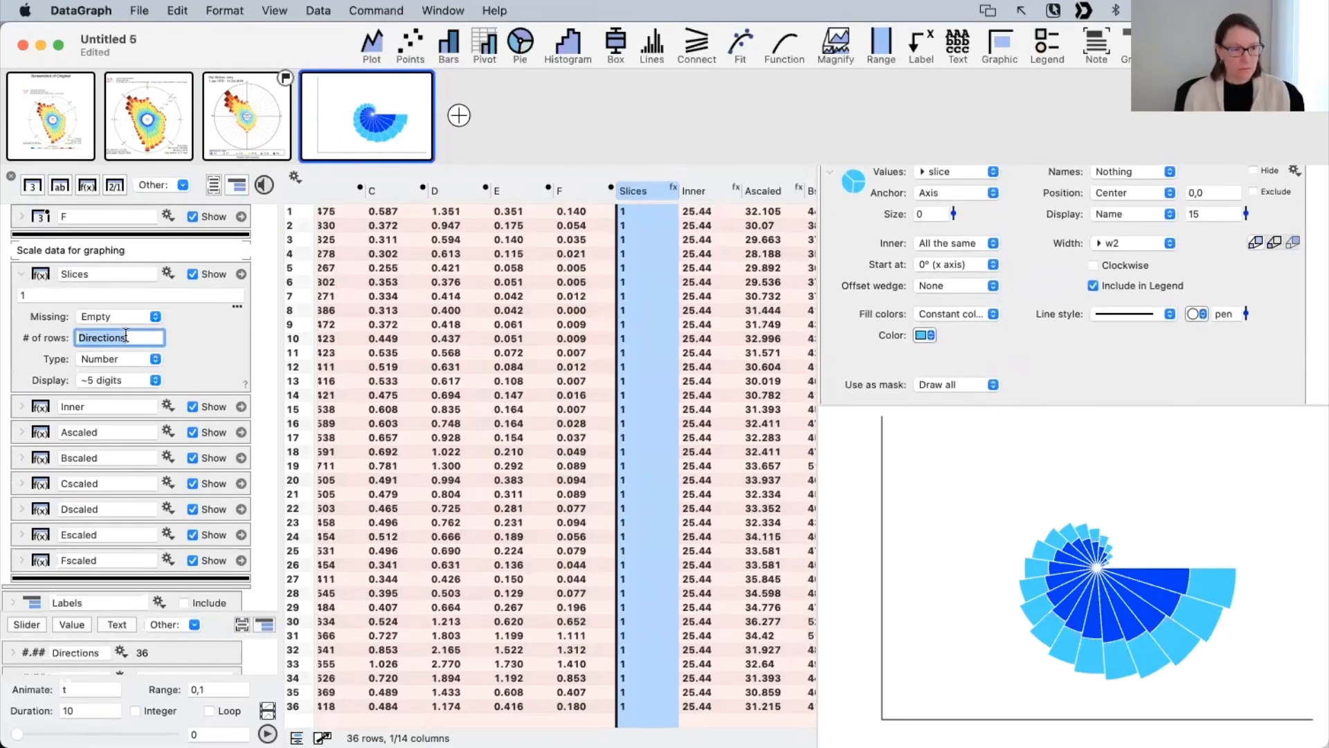
Step: Collapse the Slices definition, then expand the new group and its slice column and set slice to show
{"action": "left_click", "coordinate": [19, 277]}
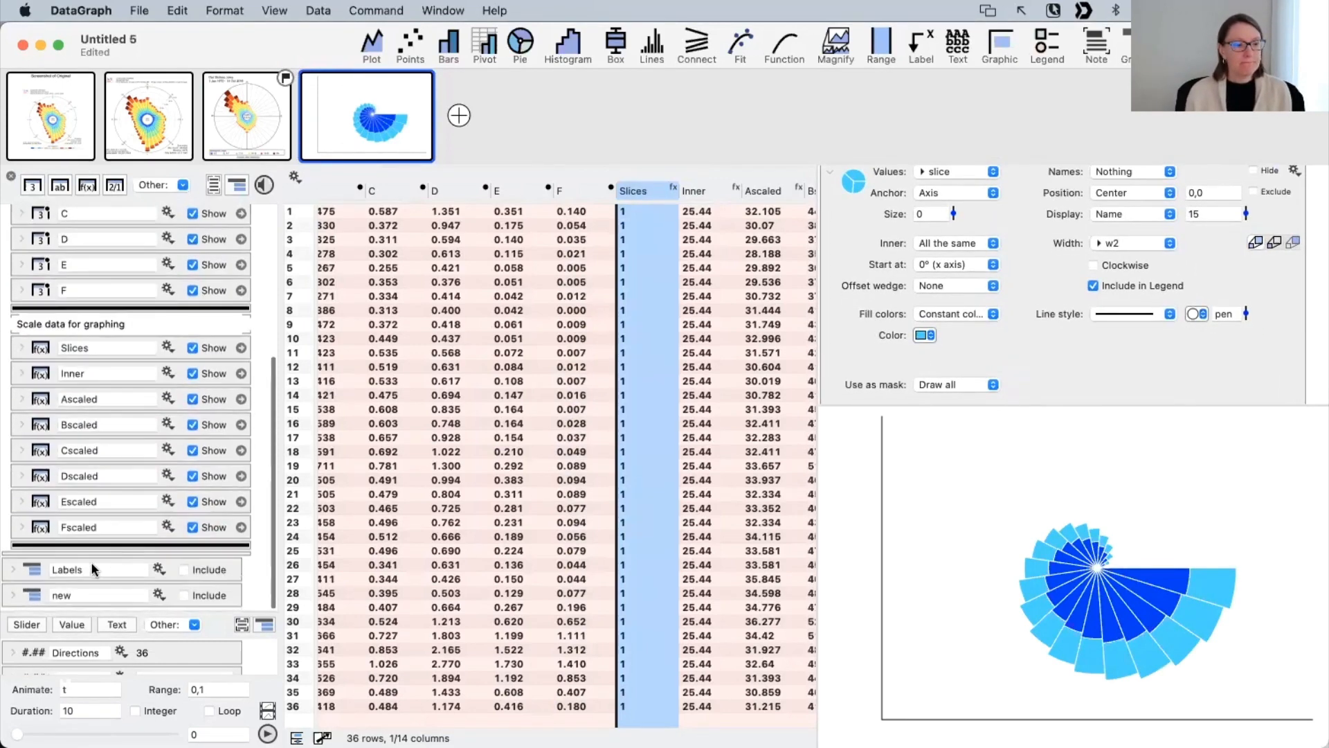
{"action": "left_click", "coordinate": [13, 597]}
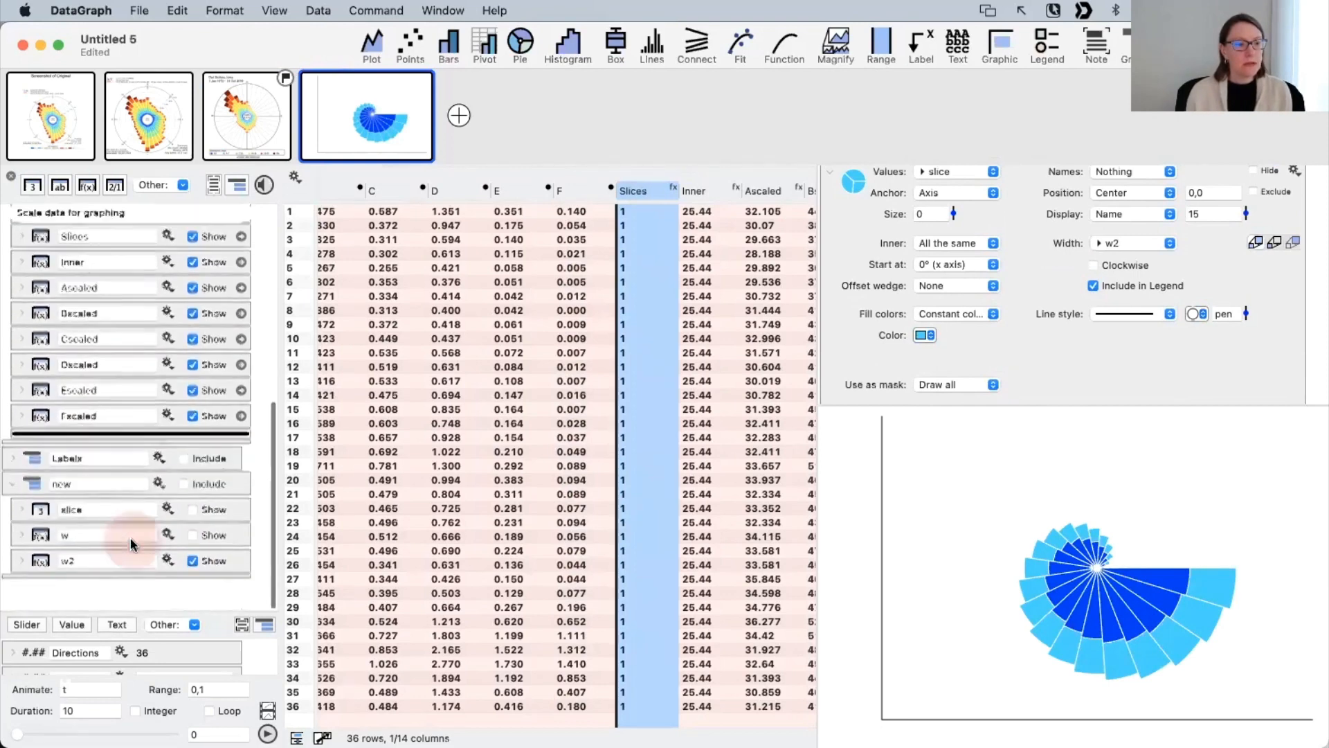
{"action": "left_click", "coordinate": [22, 540]}
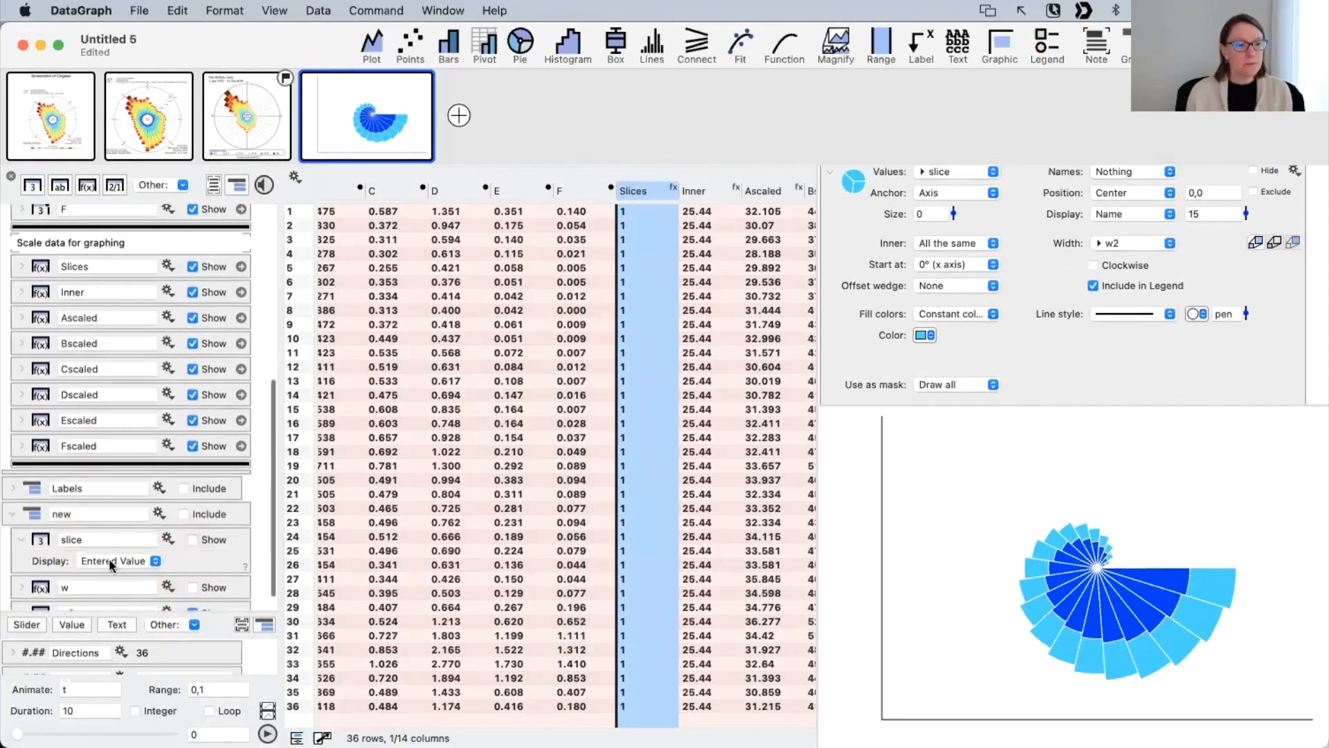
{"action": "left_click", "coordinate": [208, 543]}
{"action": "scroll", "coordinate": [654, 386], "scroll_direction": "right", "scroll_amount": 6}
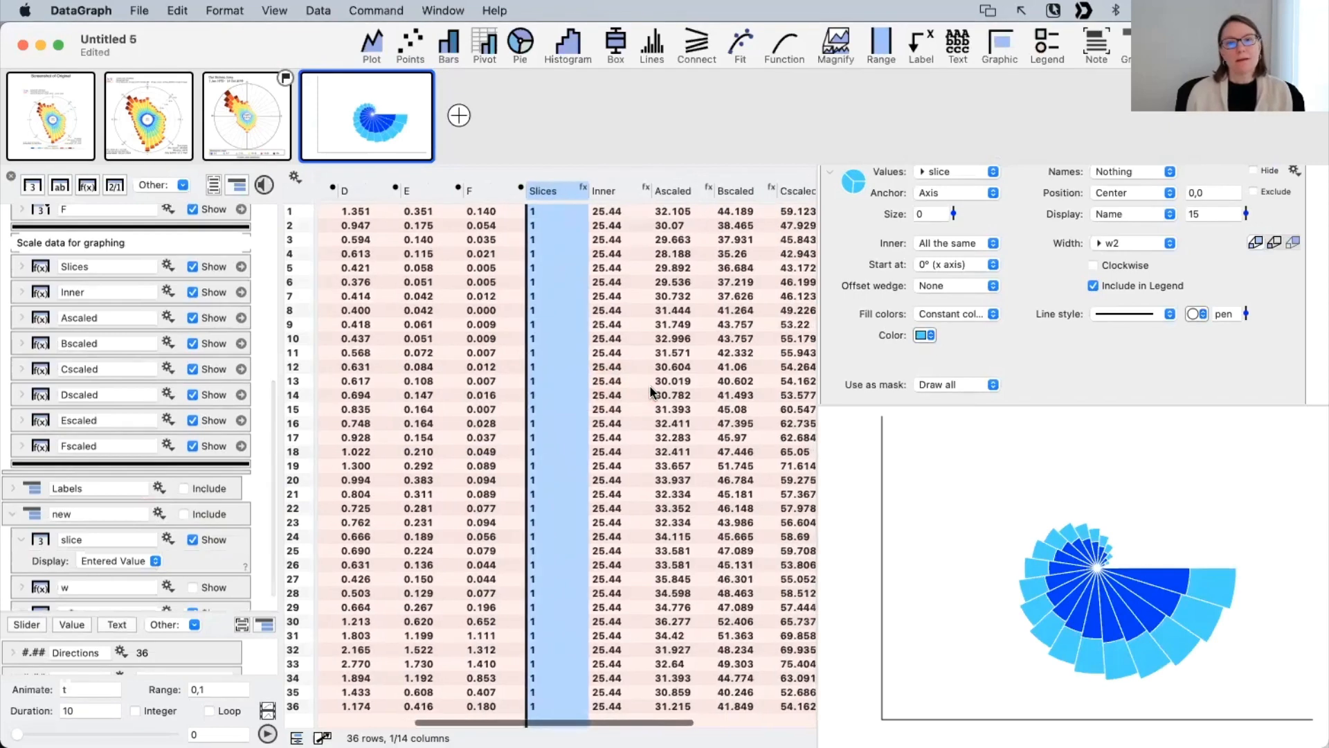
Step: Add an expression column to the new group and copy the existing slice column's name into its expression
{"action": "left_click", "coordinate": [28, 520]}
{"action": "left_click", "coordinate": [86, 186]}
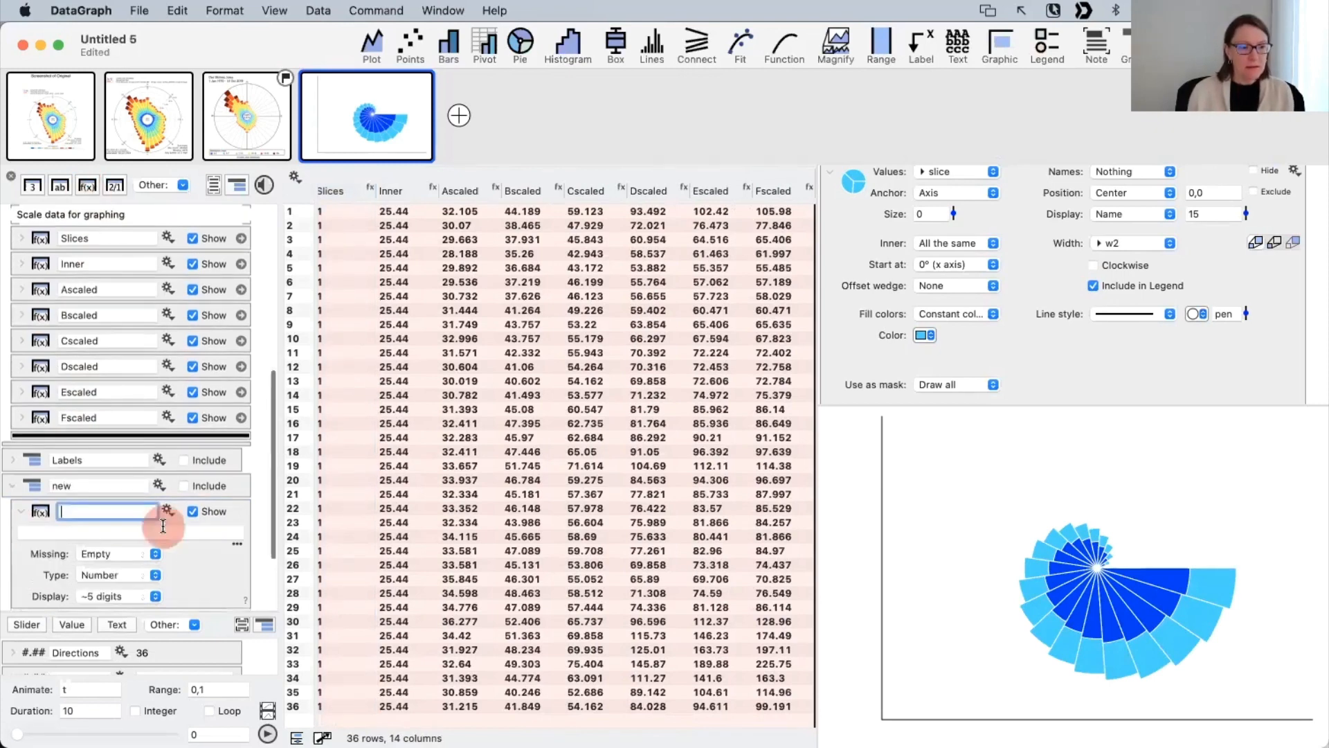
{"action": "scroll", "coordinate": [156, 547], "scroll_direction": "down", "scroll_amount": 3}
{"action": "left_click", "coordinate": [40, 532]}
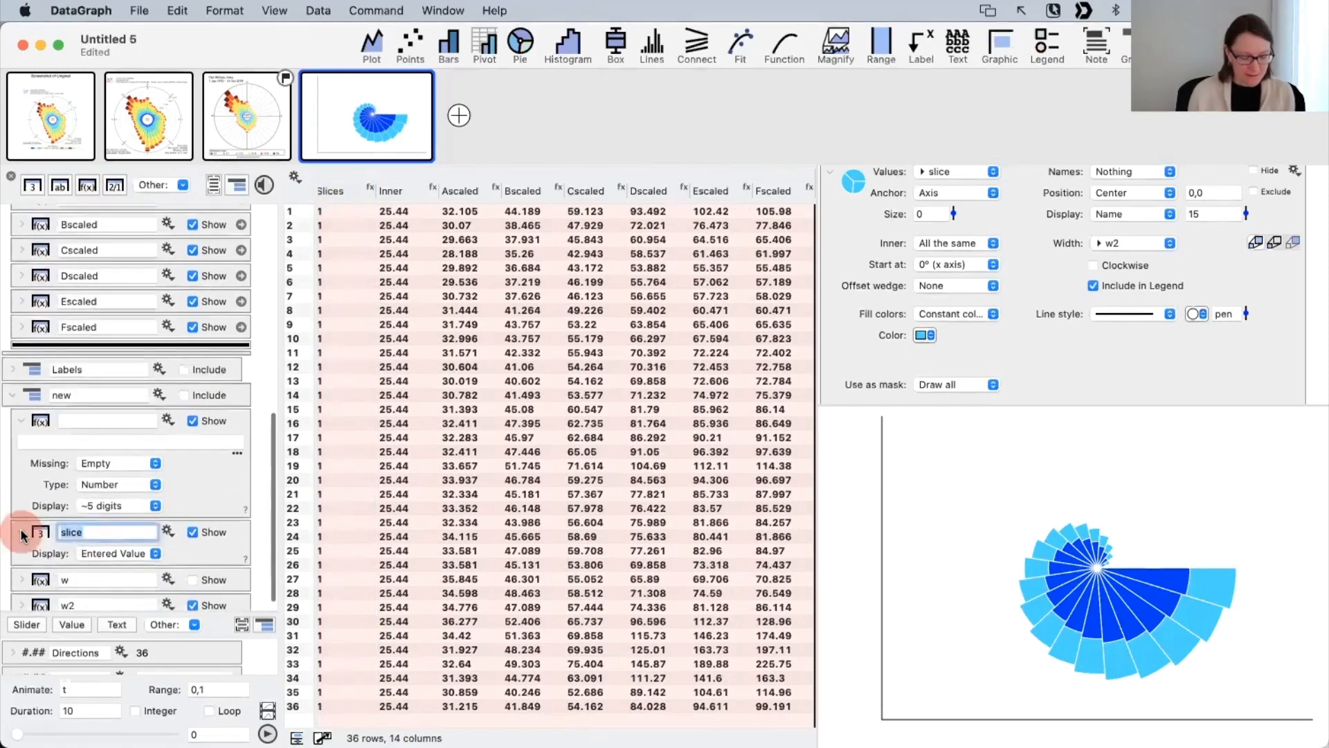
{"action": "key", "text": "super+c"}
{"action": "key", "text": "super+v"}
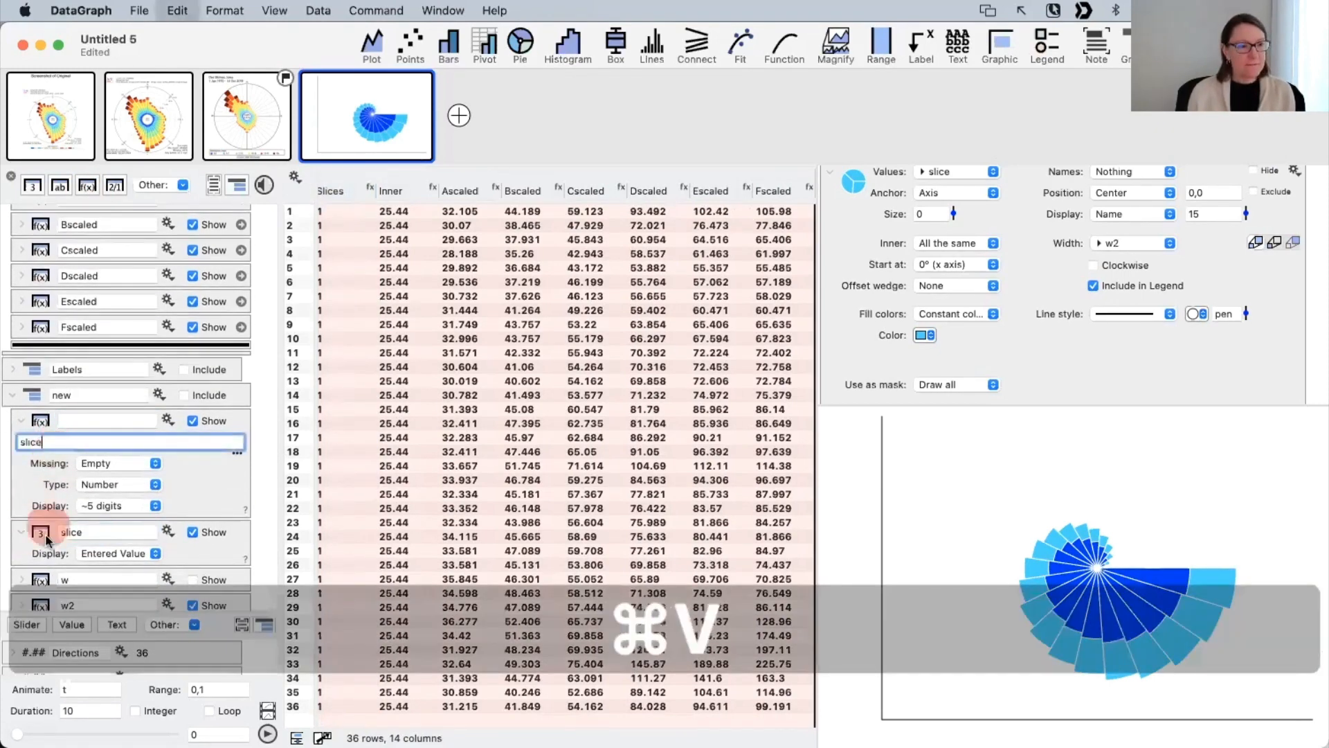
Step: Name the added expression column slice and set its expression to 1
{"action": "left_click", "coordinate": [45, 489]}
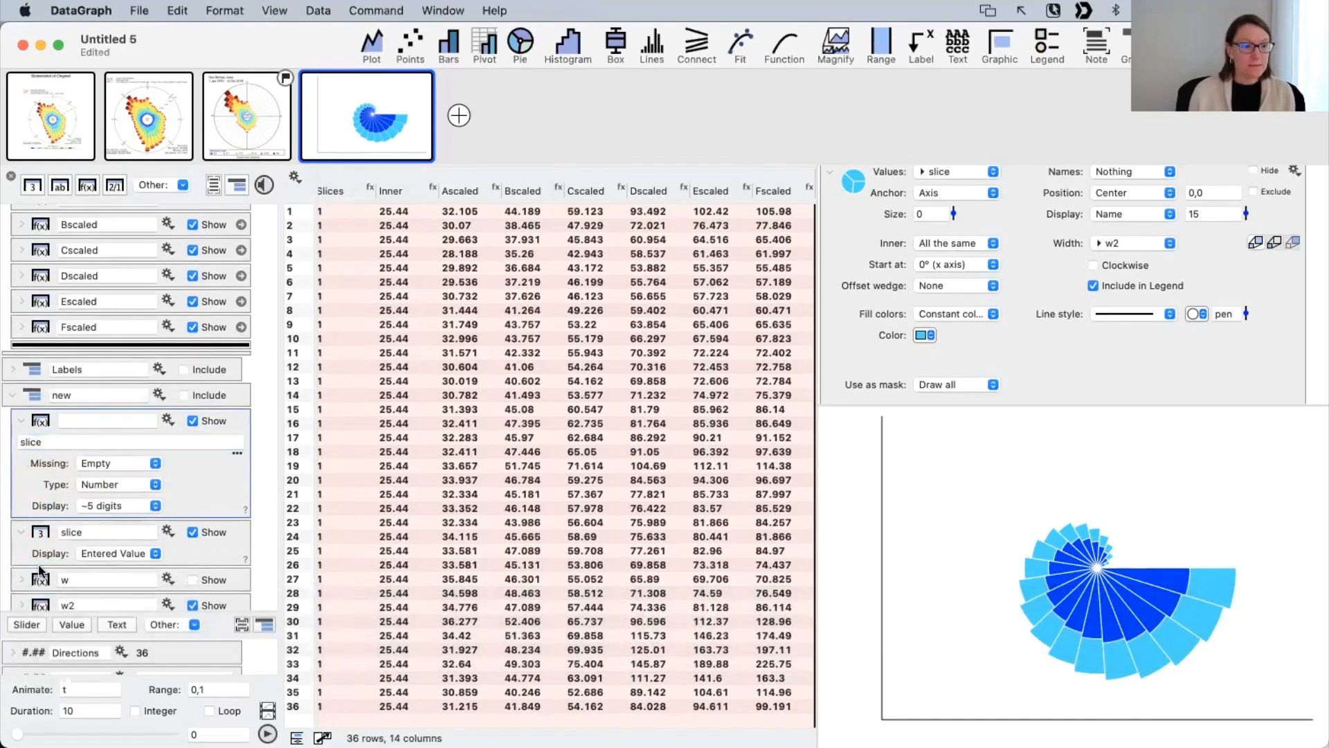
{"action": "left_click", "coordinate": [40, 542]}
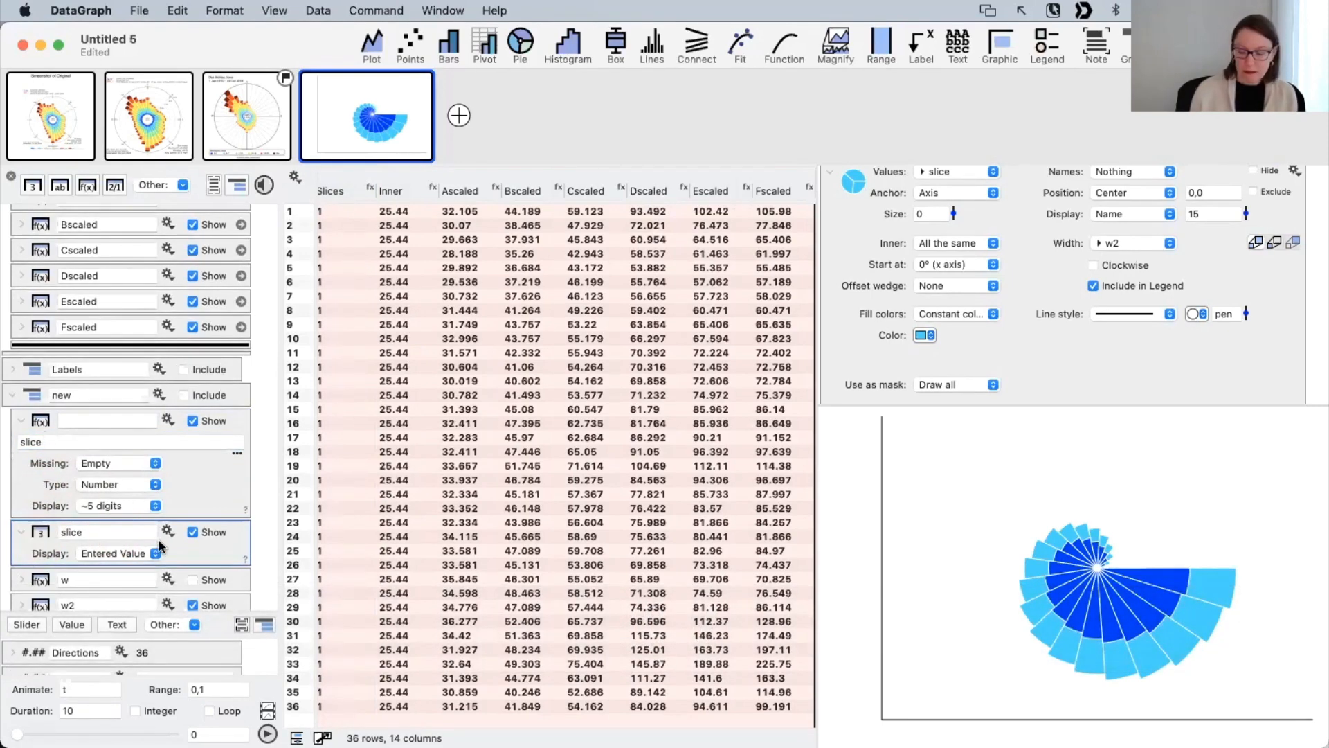
{"action": "left_click", "coordinate": [93, 420]}
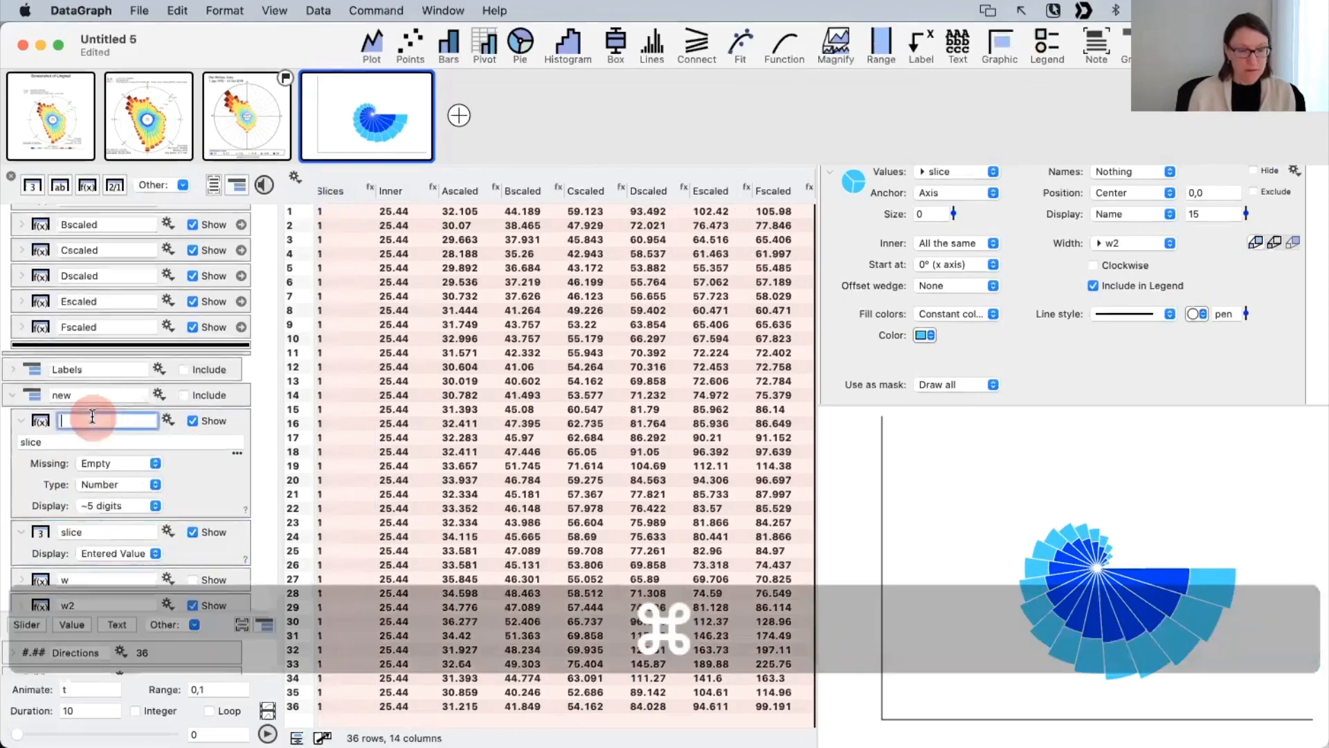
{"action": "key", "text": "cmd+v"}
{"action": "left_click", "coordinate": [10, 440]}
{"action": "type", "text": "1"}
{"action": "key", "text": "Return"}
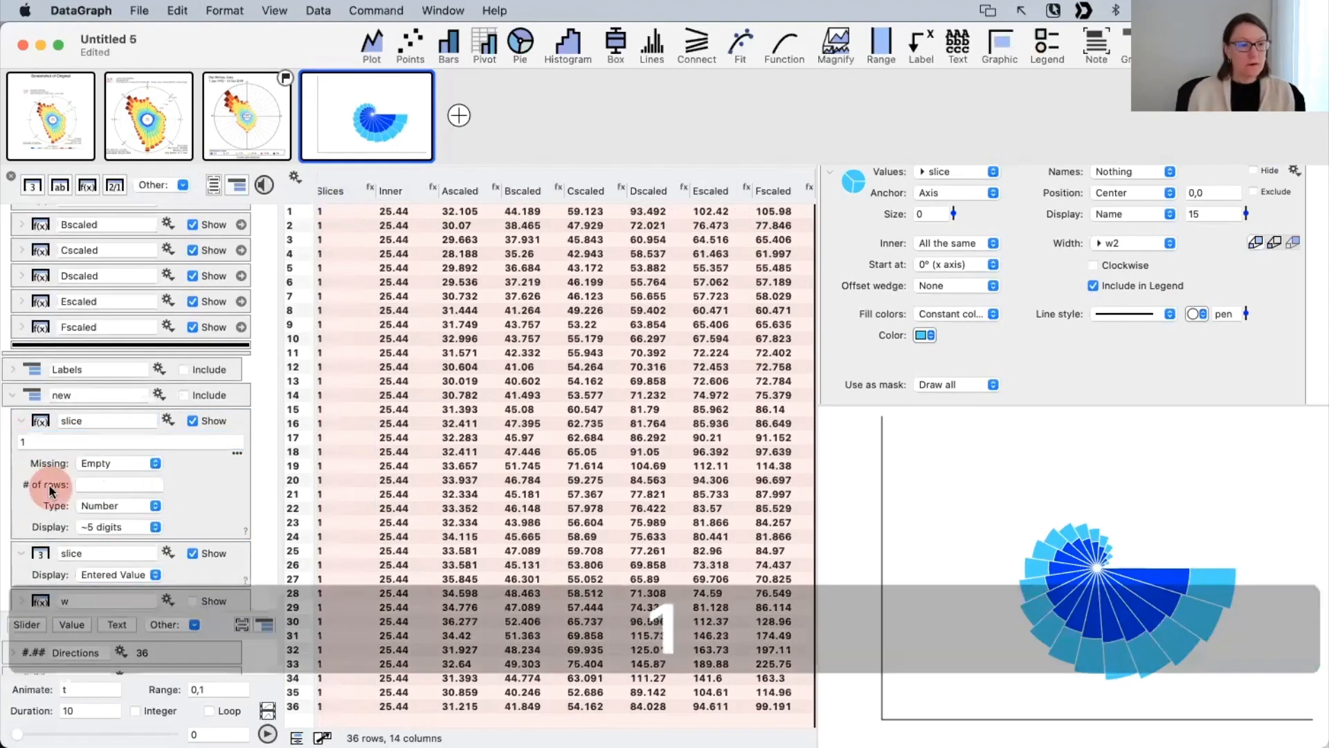
Step: Set the slice expression's number of rows to the Directions variable
{"action": "left_click", "coordinate": [117, 483]}
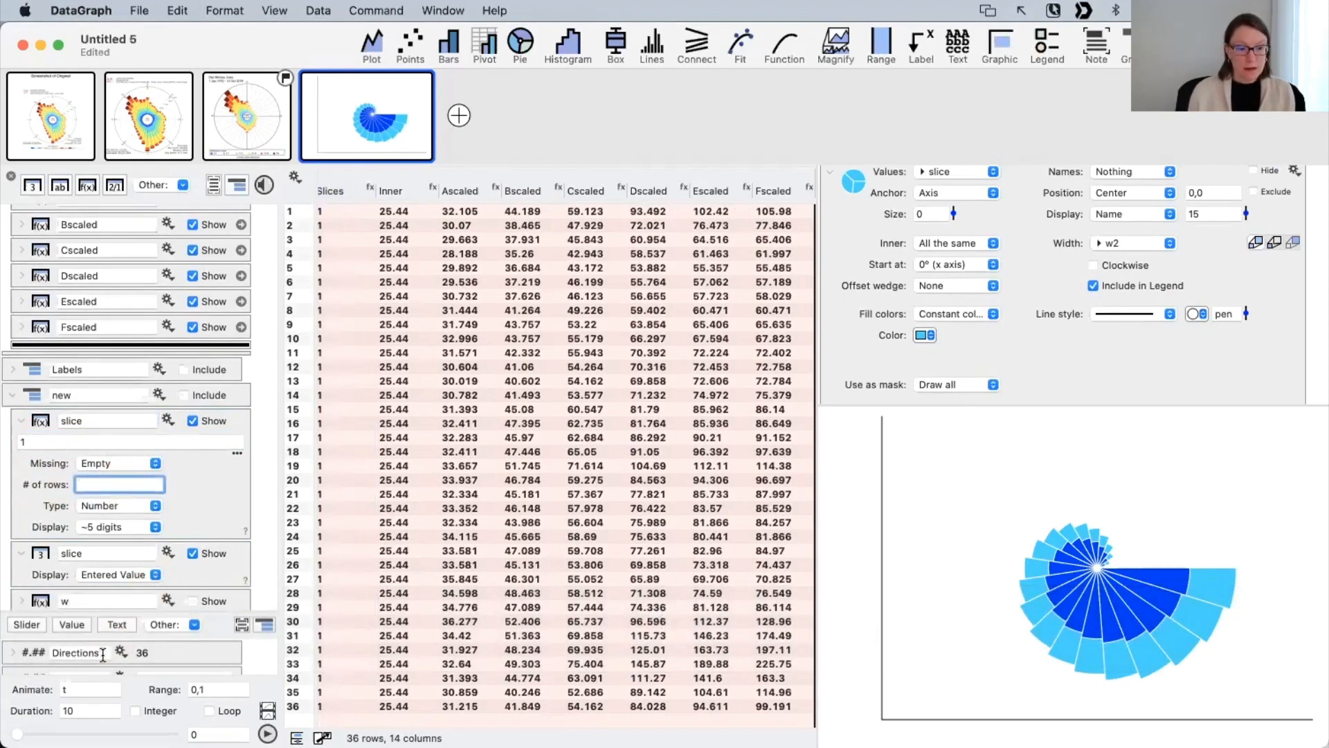
{"action": "double_click", "coordinate": [76, 652]}
{"action": "key", "text": "cmd+c"}
{"action": "key", "text": "cmd+v"}
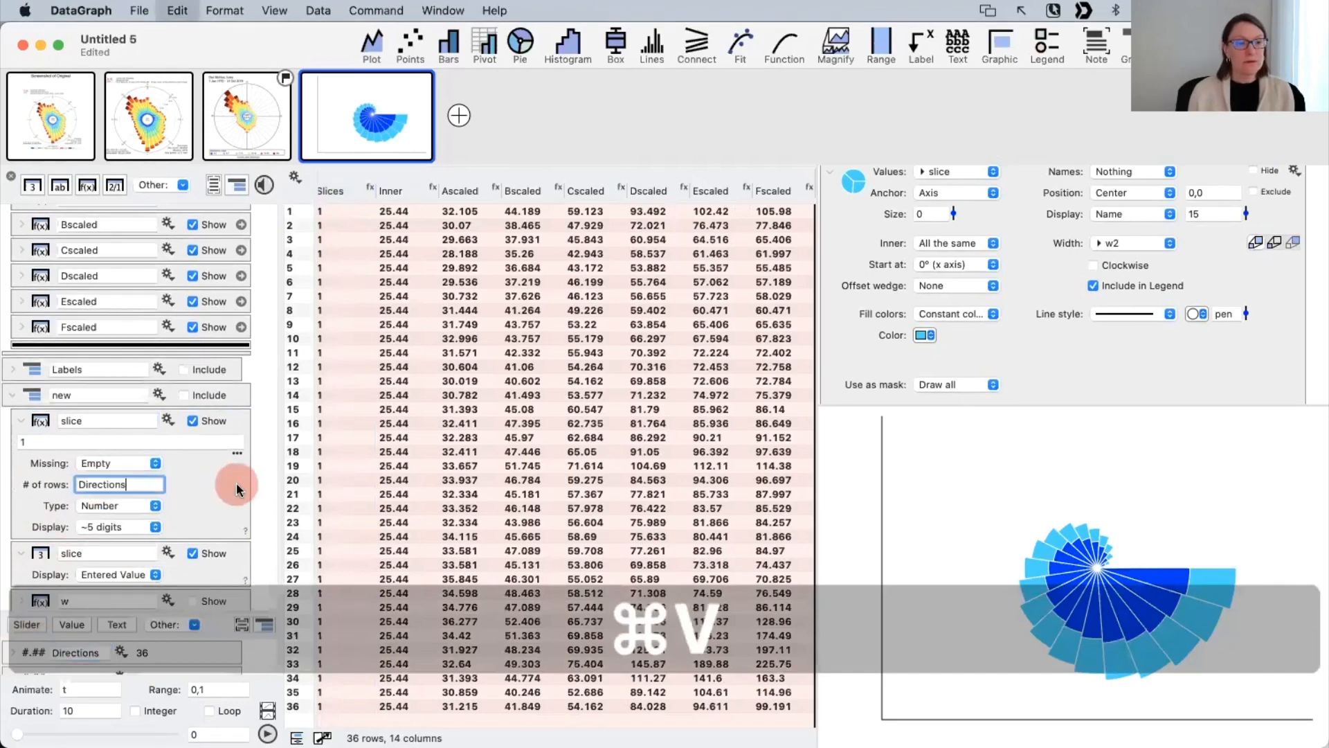
Step: Delete the old entered-value slice column from the new group
{"action": "left_click", "coordinate": [36, 565]}
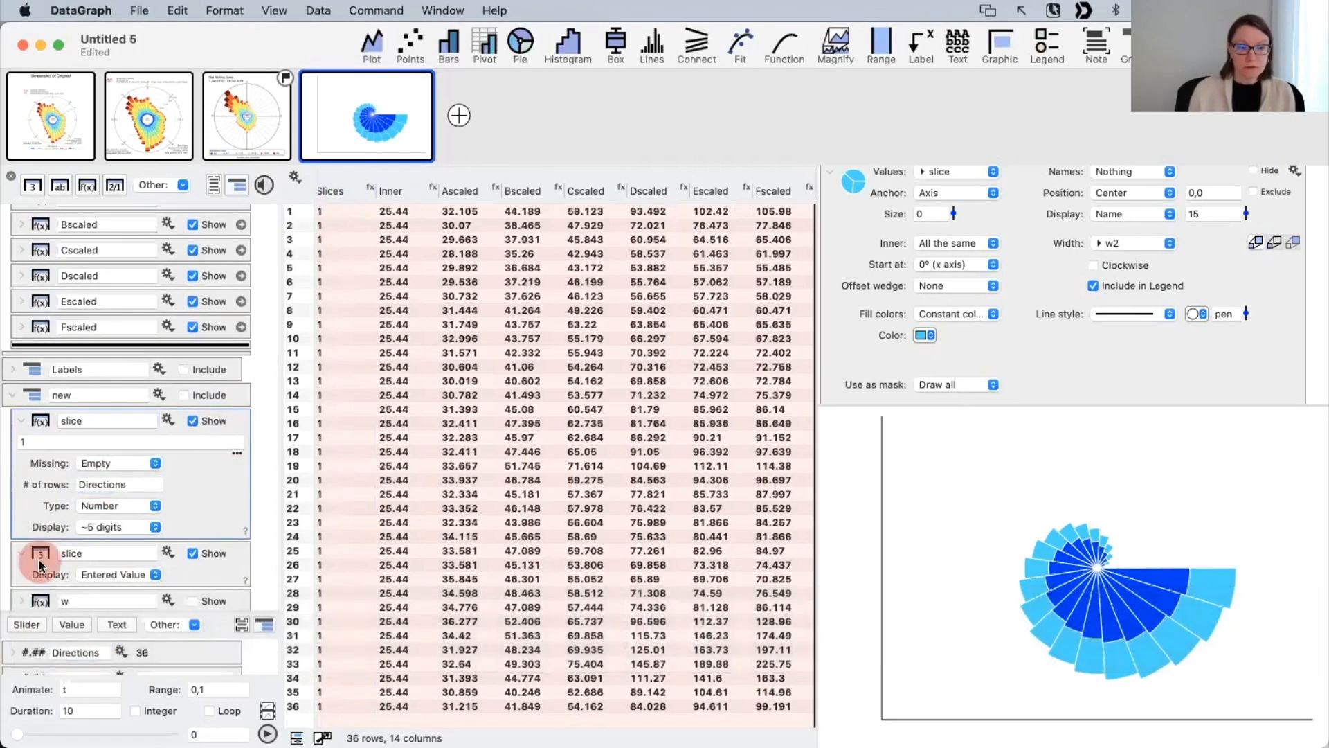
{"action": "key", "text": "BackSpace"}
{"action": "left_click", "coordinate": [211, 516]}
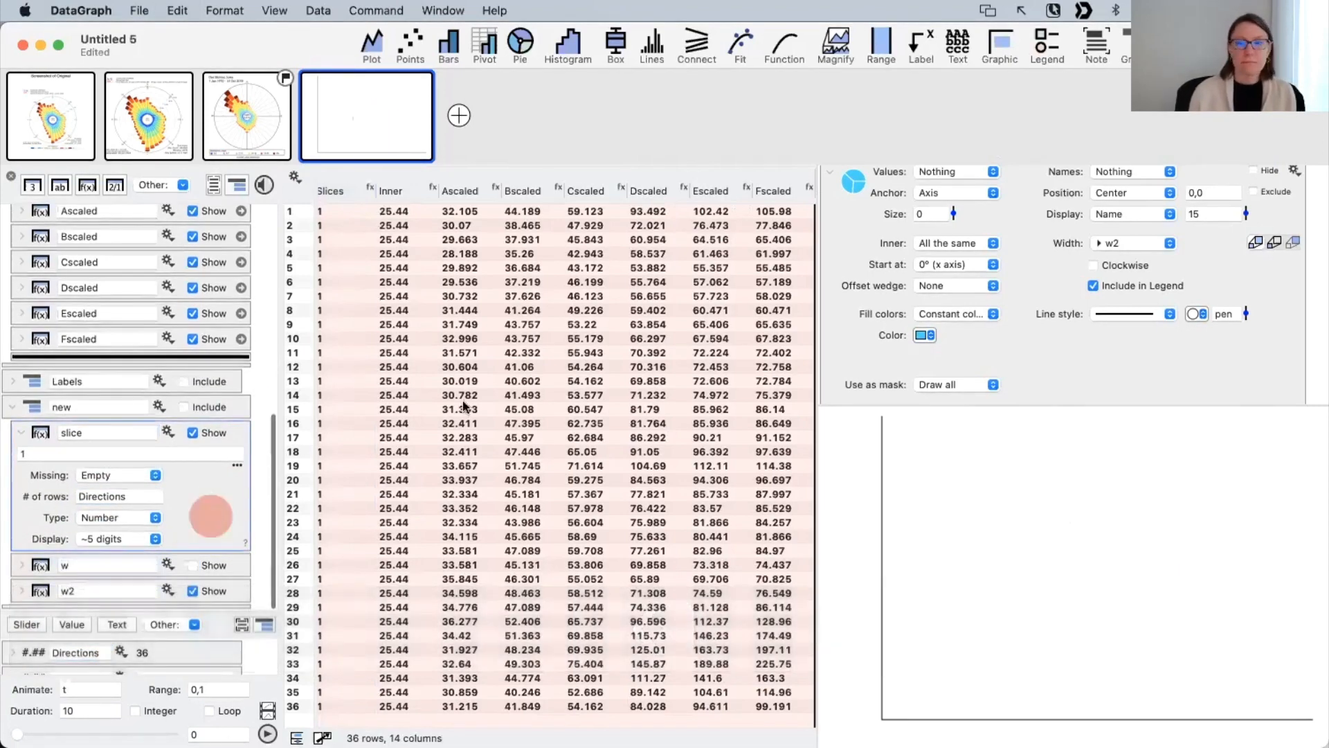
Step: Set the light blue pie command's values to the slice column from the new group
{"action": "left_click", "coordinate": [888, 291]}
{"action": "scroll", "coordinate": [969, 200], "scroll_direction": "up", "scroll_amount": 3}
{"action": "left_click", "coordinate": [957, 234]}
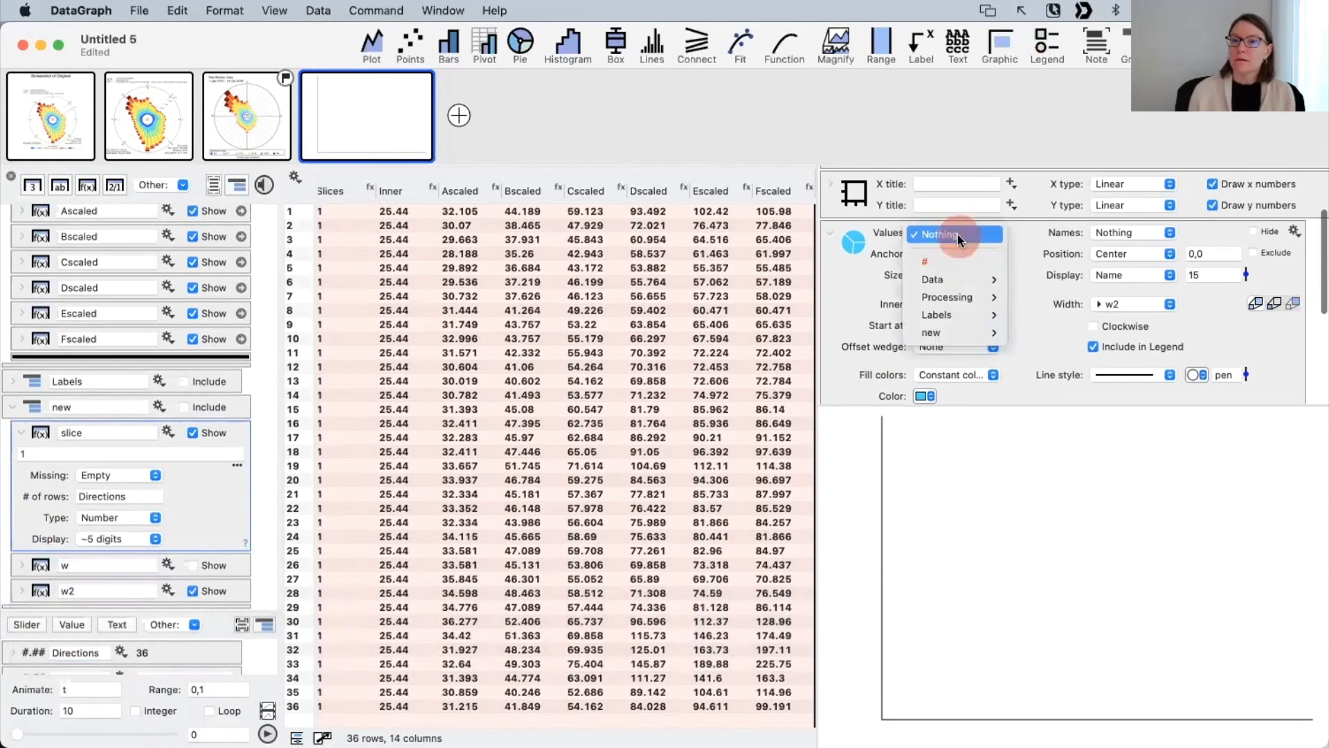
{"action": "mouse_move", "coordinate": [950, 331]}
{"action": "left_click", "coordinate": [1021, 332]}
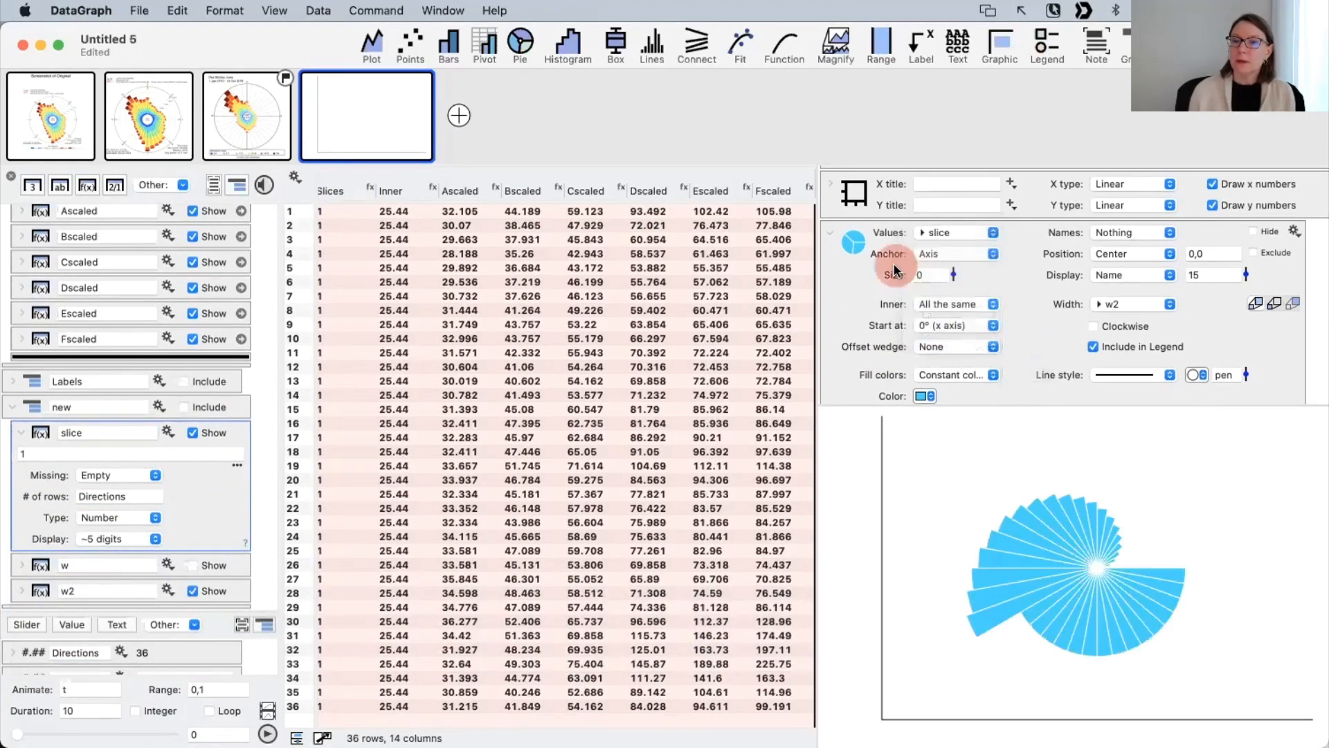
Step: Collapse the light blue pie command and set the dark blue pie's values to slice from the new group
{"action": "left_click", "coordinate": [831, 233]}
{"action": "left_click", "coordinate": [958, 346]}
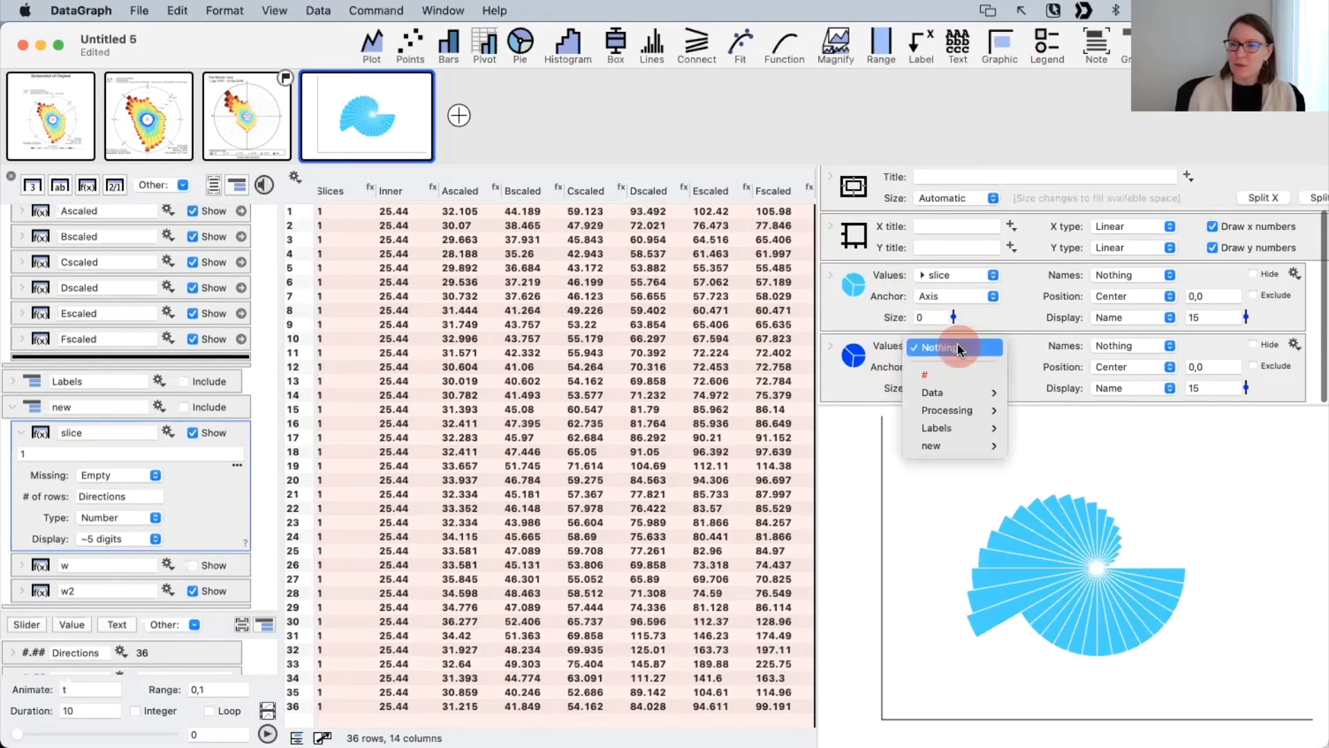
{"action": "mouse_move", "coordinate": [958, 447]}
{"action": "left_click", "coordinate": [1020, 446]}
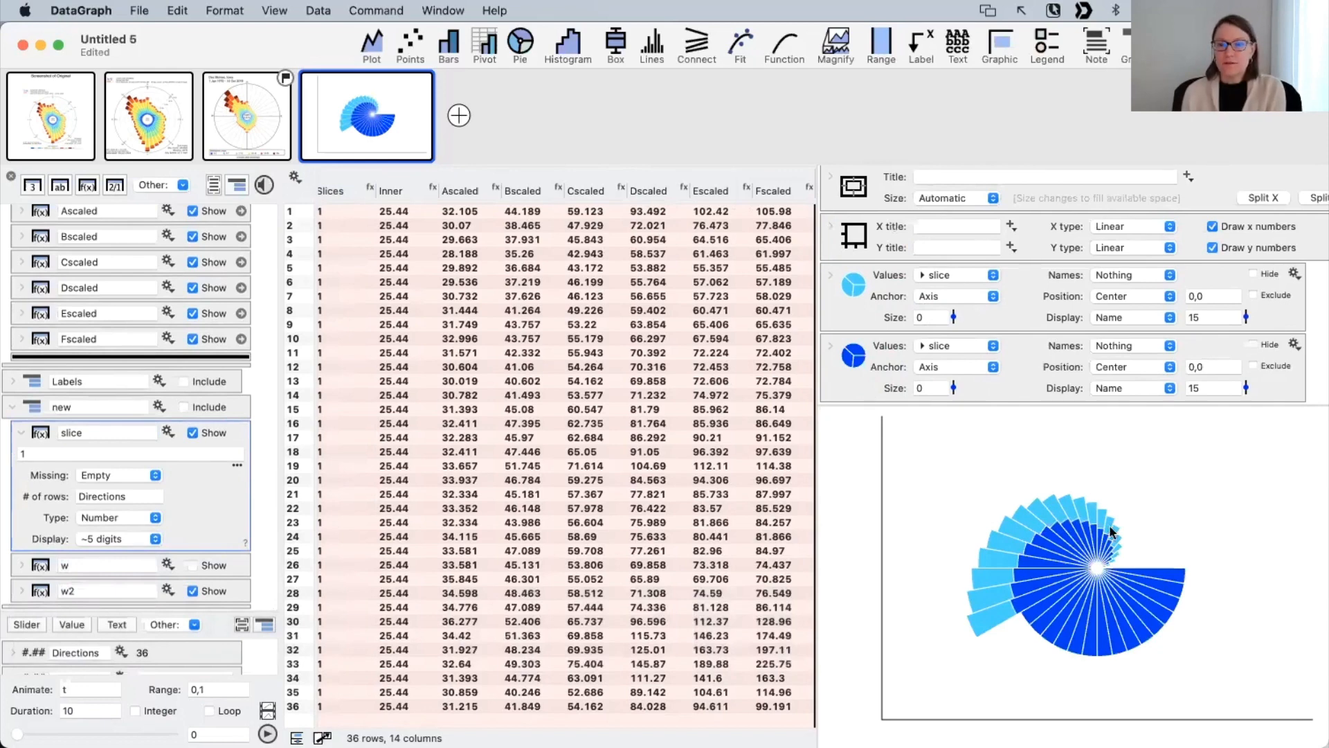
Step: Collapse the slice definition and the new group, and select the Inner column in the data table
{"action": "left_click", "coordinate": [21, 433]}
{"action": "left_click", "coordinate": [13, 512]}
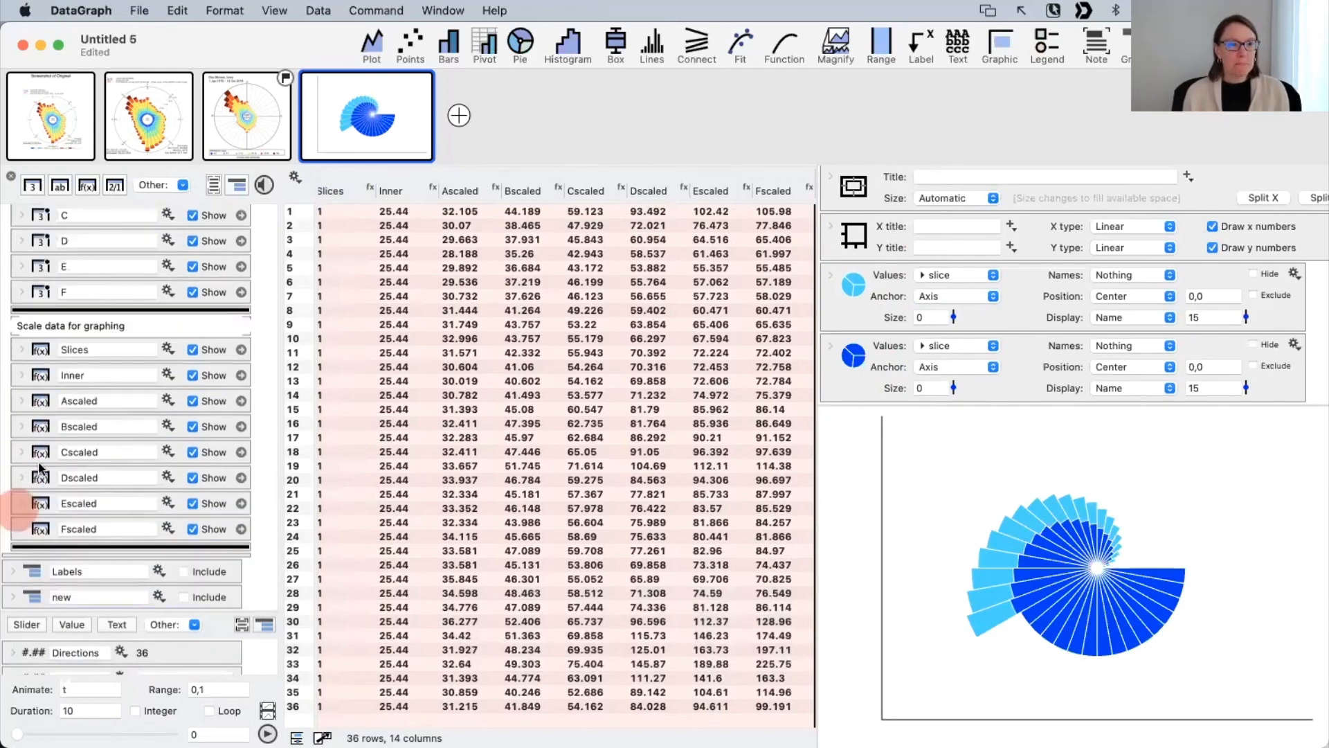
{"action": "left_click", "coordinate": [236, 124]}
{"action": "scroll", "coordinate": [616, 263], "scroll_direction": "left", "scroll_amount": 3}
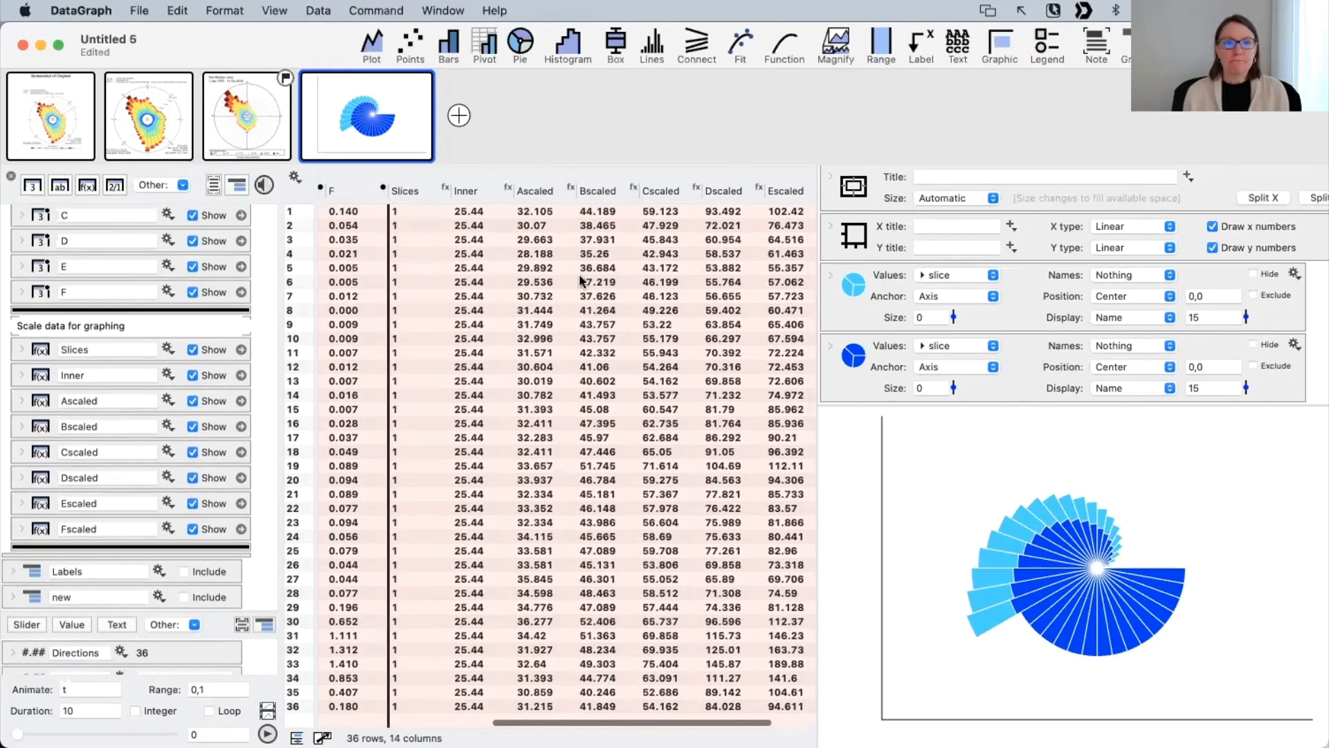
{"action": "left_click", "coordinate": [489, 190]}
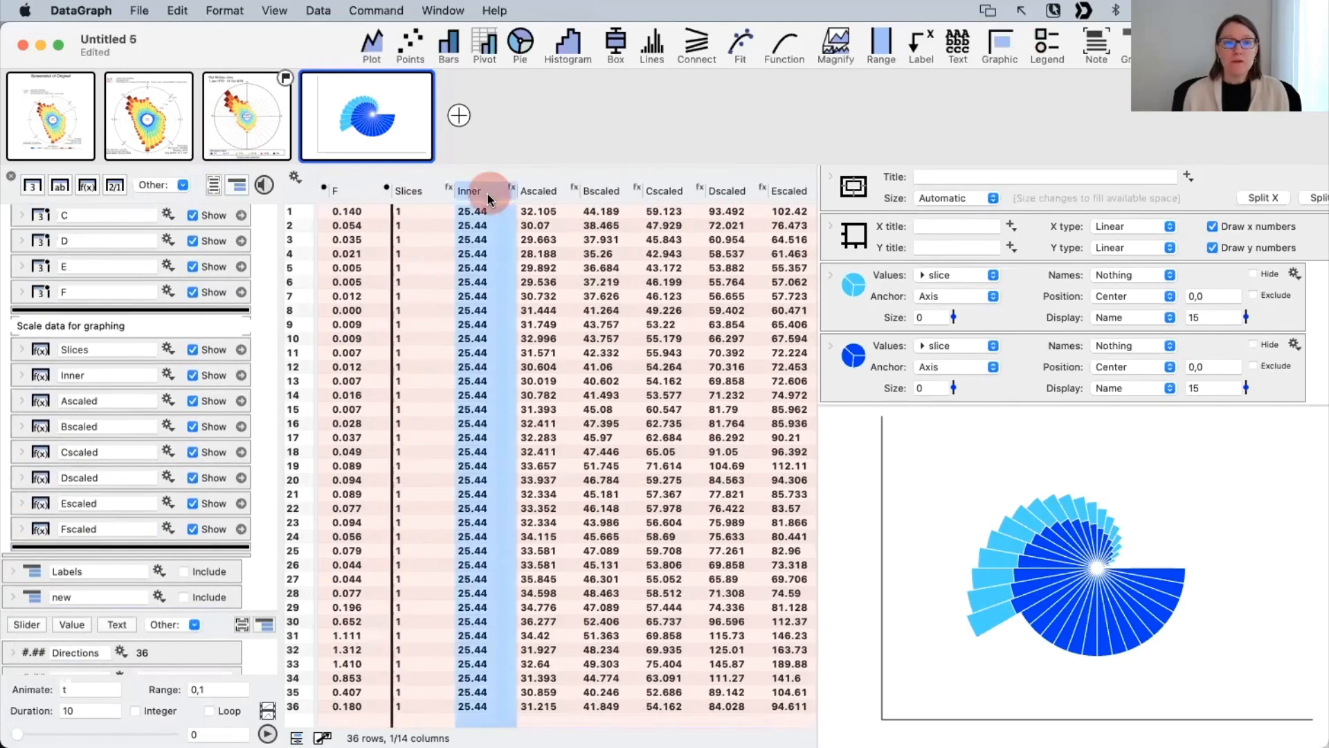
Step: Show the third graph, then expand the Ascaled column's definition to examine each term of its scaling expression
{"action": "left_click", "coordinate": [242, 107]}
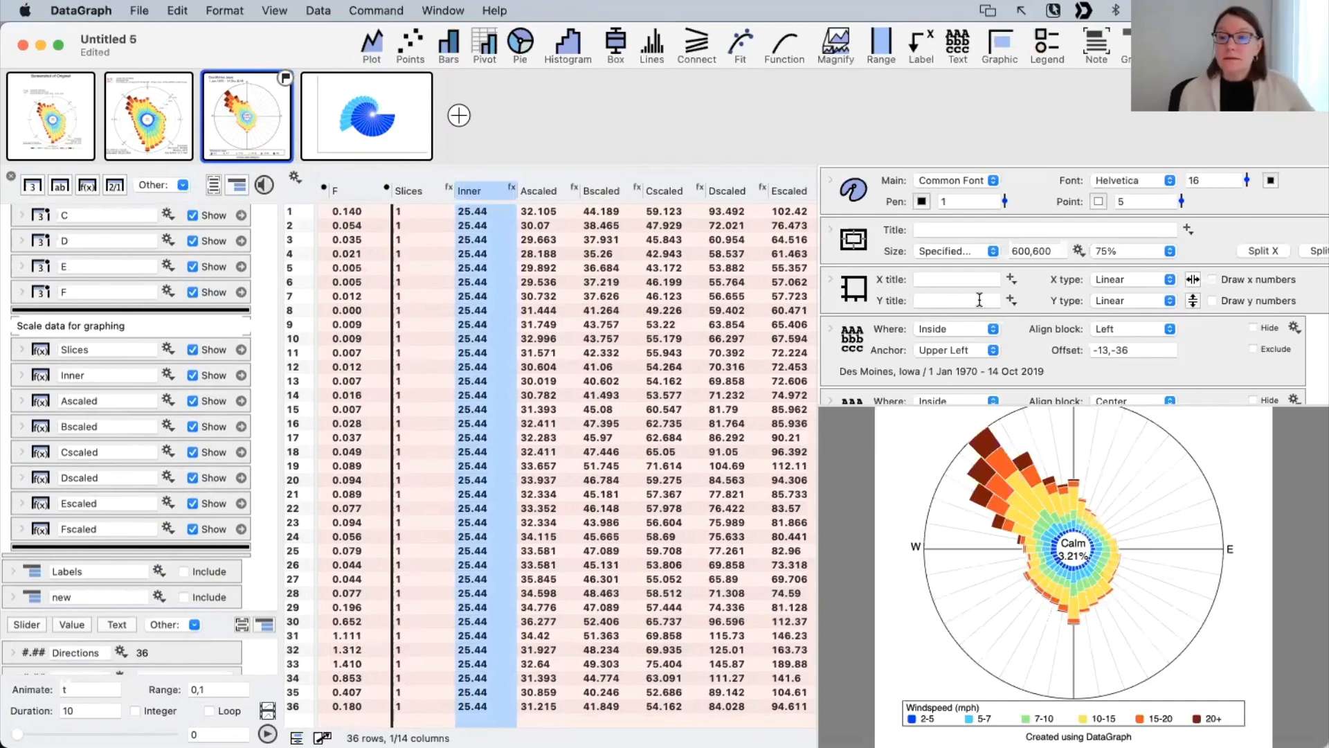
{"action": "scroll", "coordinate": [943, 342], "scroll_direction": "down", "scroll_amount": 3}
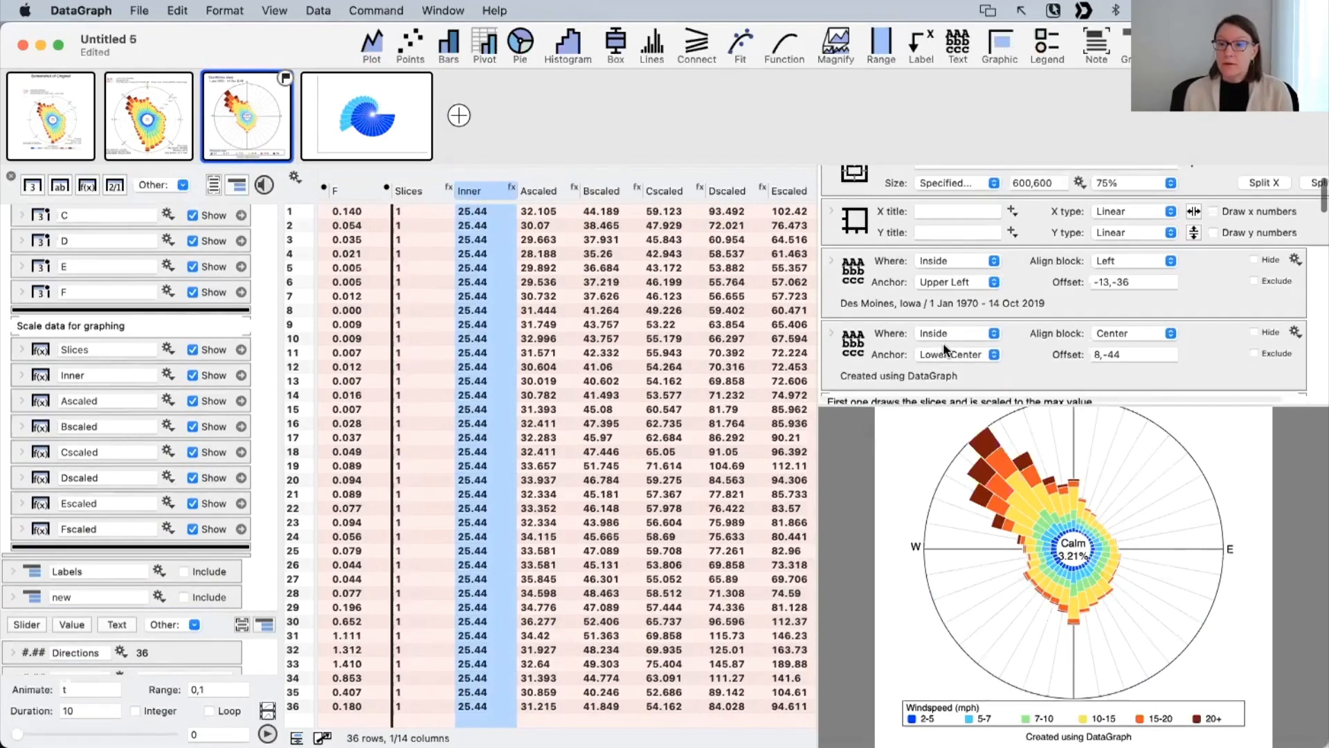
{"action": "left_click", "coordinate": [564, 194]}
{"action": "scroll", "coordinate": [202, 506], "scroll_direction": "down", "scroll_amount": 2}
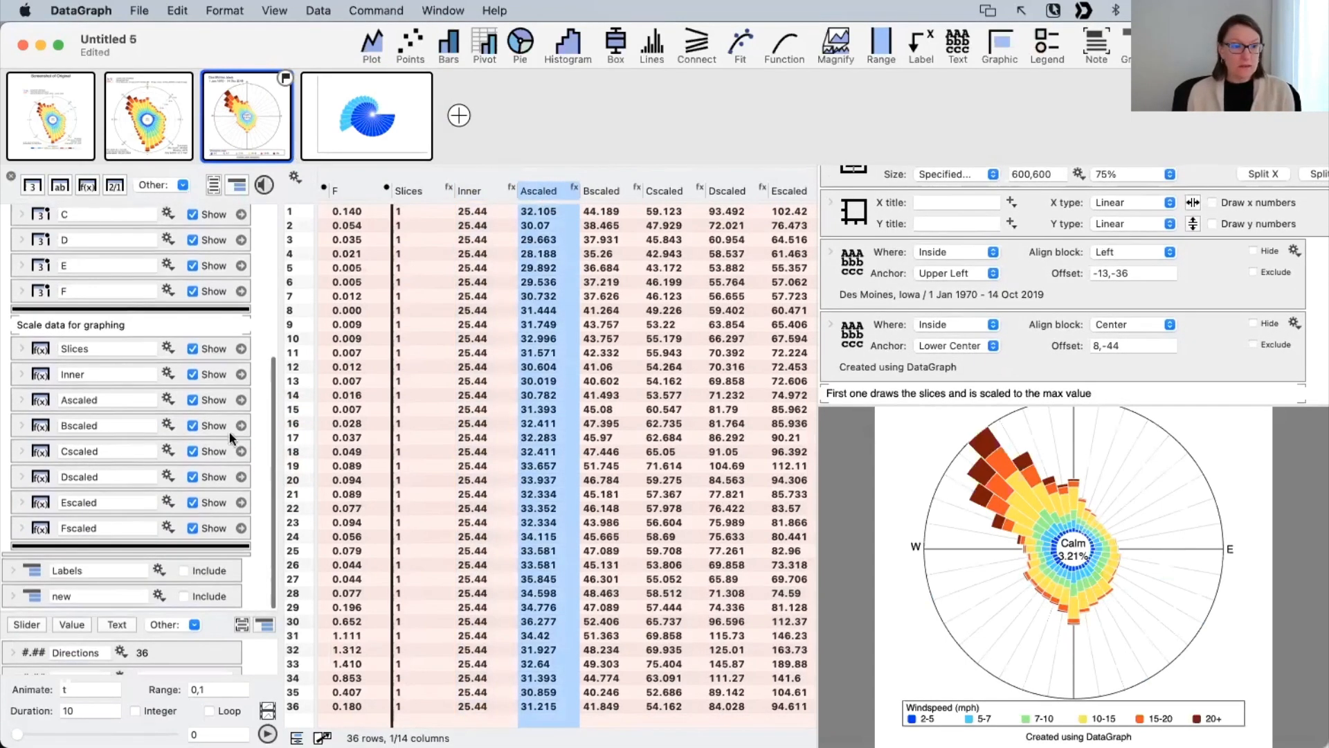
{"action": "left_click", "coordinate": [21, 401]}
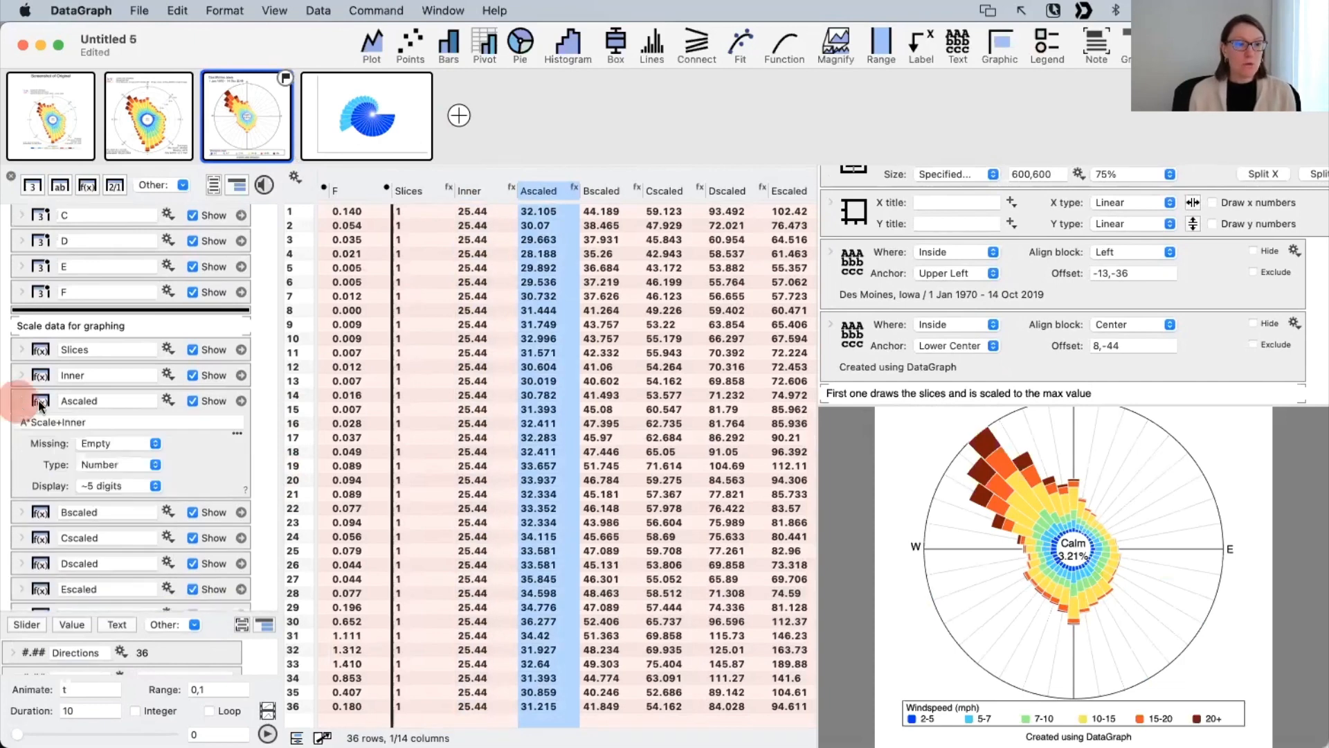
{"action": "left_click", "coordinate": [10, 424]}
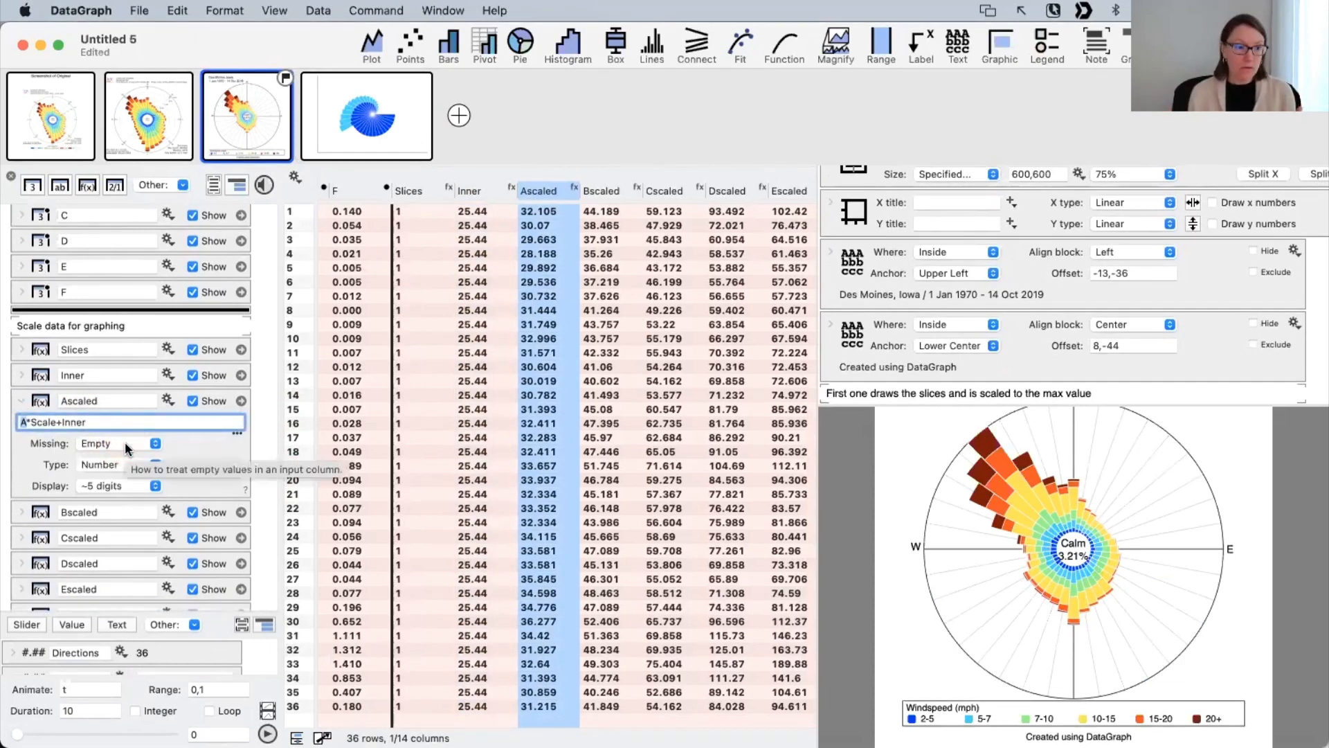
{"action": "double_click", "coordinate": [44, 421]}
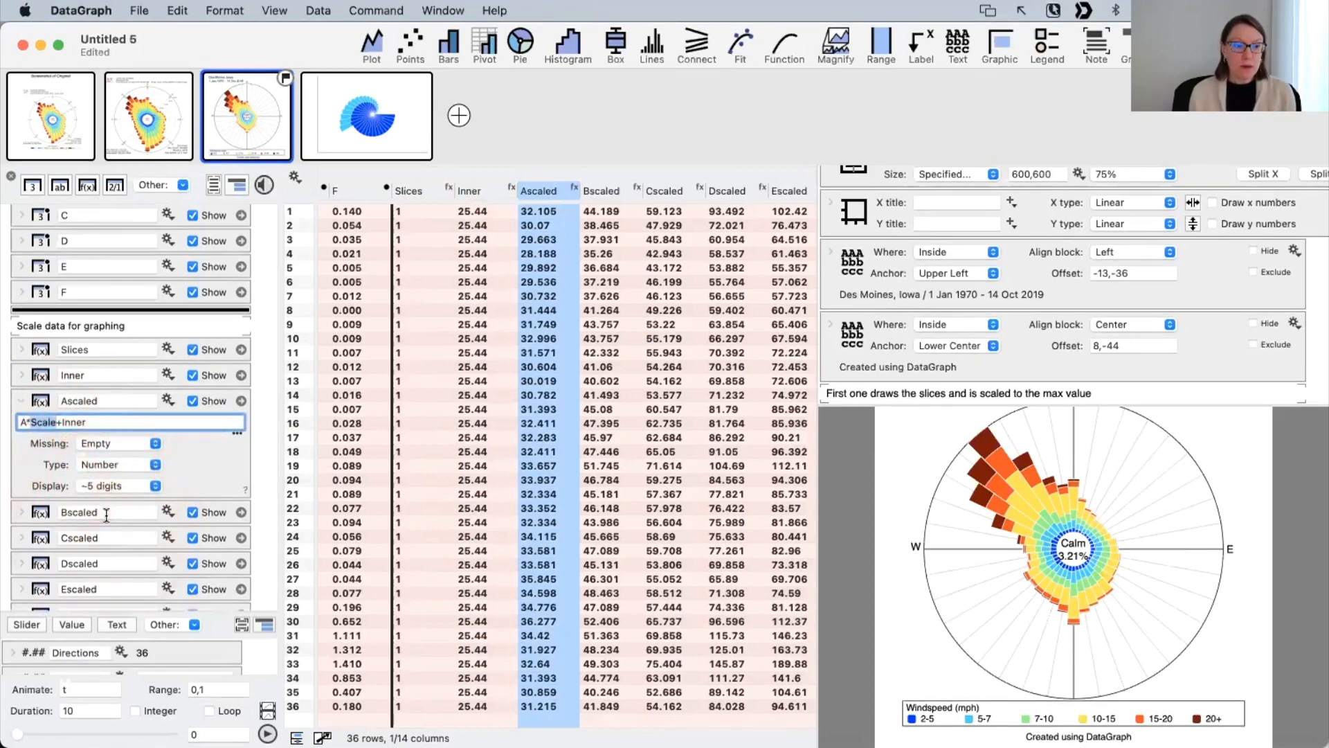
{"action": "double_click", "coordinate": [74, 421]}
Step: Select the Inner column, enlarge the variables area, and lower the Scale variable to 22.85
{"action": "left_click", "coordinate": [476, 185]}
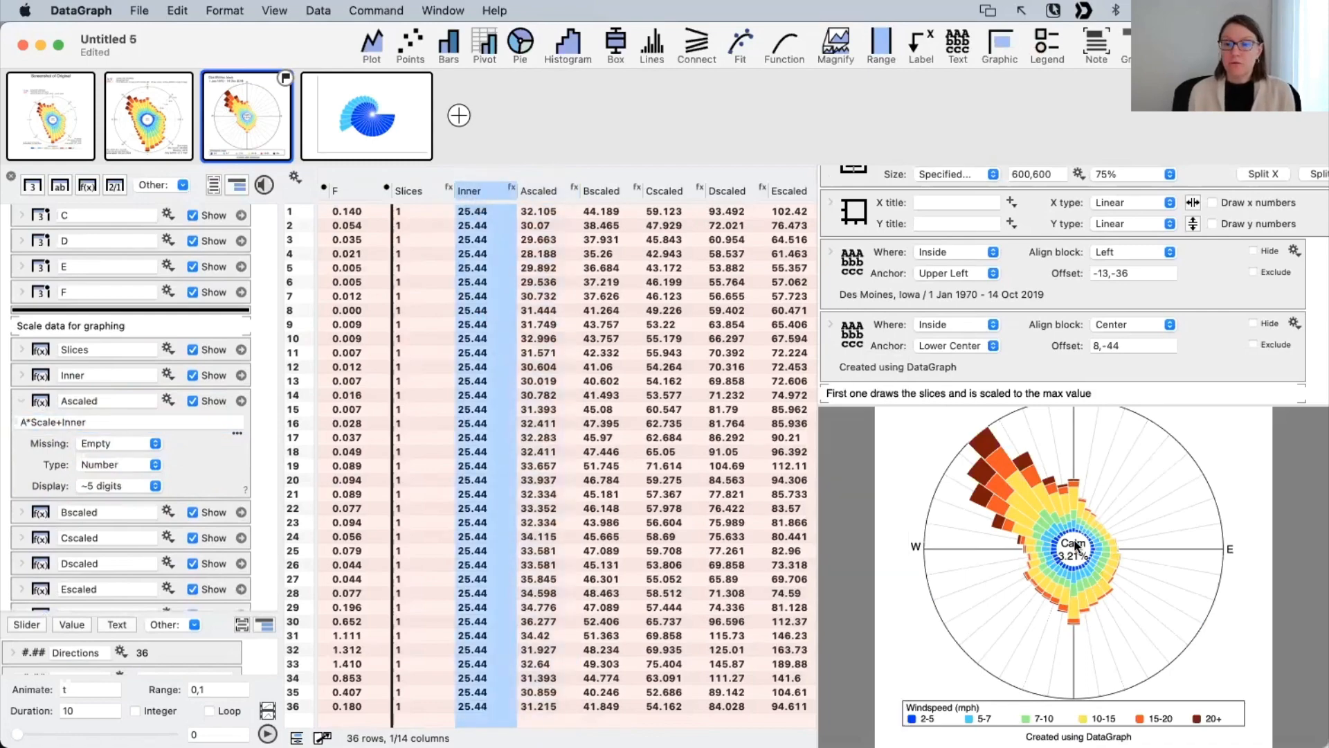
{"action": "scroll", "coordinate": [554, 450], "scroll_direction": "down", "scroll_amount": 3}
{"action": "scroll", "coordinate": [223, 535], "scroll_direction": "down", "scroll_amount": 3}
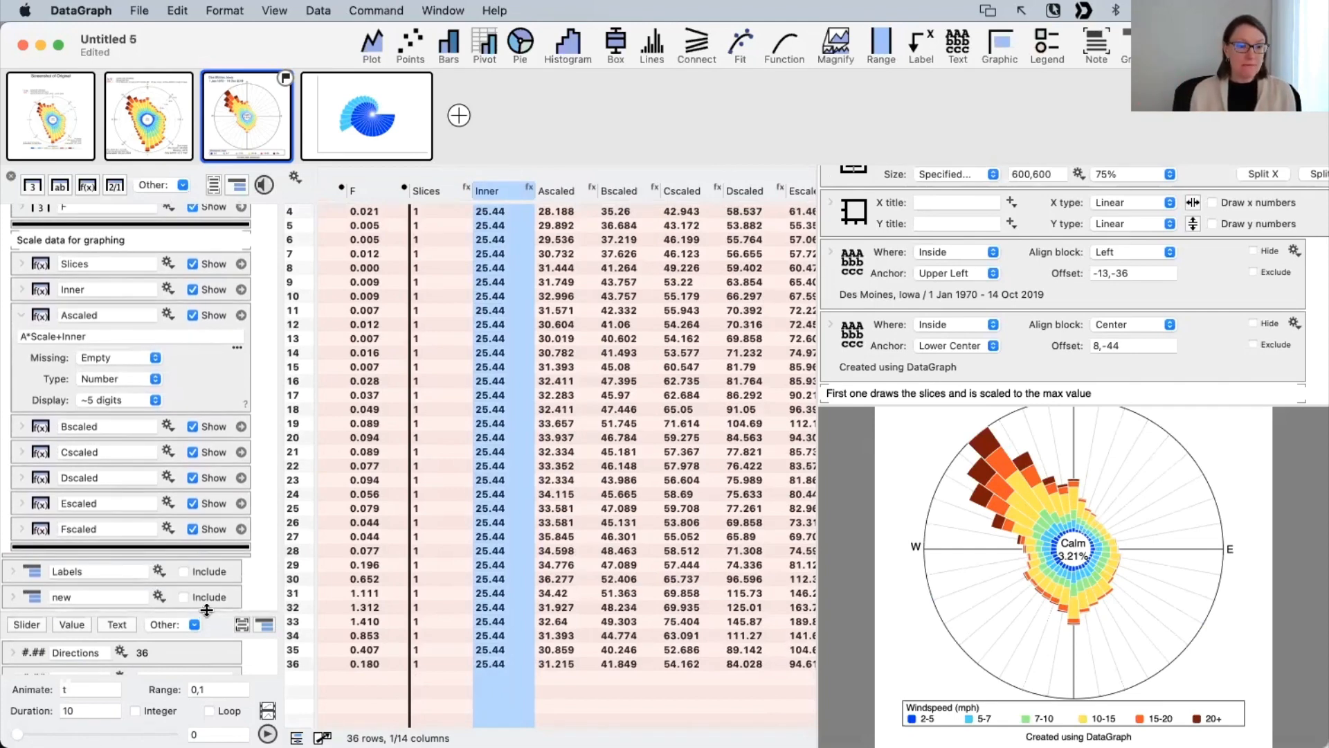
{"action": "left_click_drag", "start_coordinate": [207, 618], "coordinate": [198, 383]}
{"action": "mouse_move", "coordinate": [54, 475]}
{"action": "left_mouse_down"}
{"action": "mouse_move", "coordinate": [44, 469]}
{"action": "mouse_move", "coordinate": [109, 475]}
{"action": "mouse_move", "coordinate": [35, 475]}
{"action": "mouse_move", "coordinate": [47, 475]}
{"action": "left_mouse_up"}
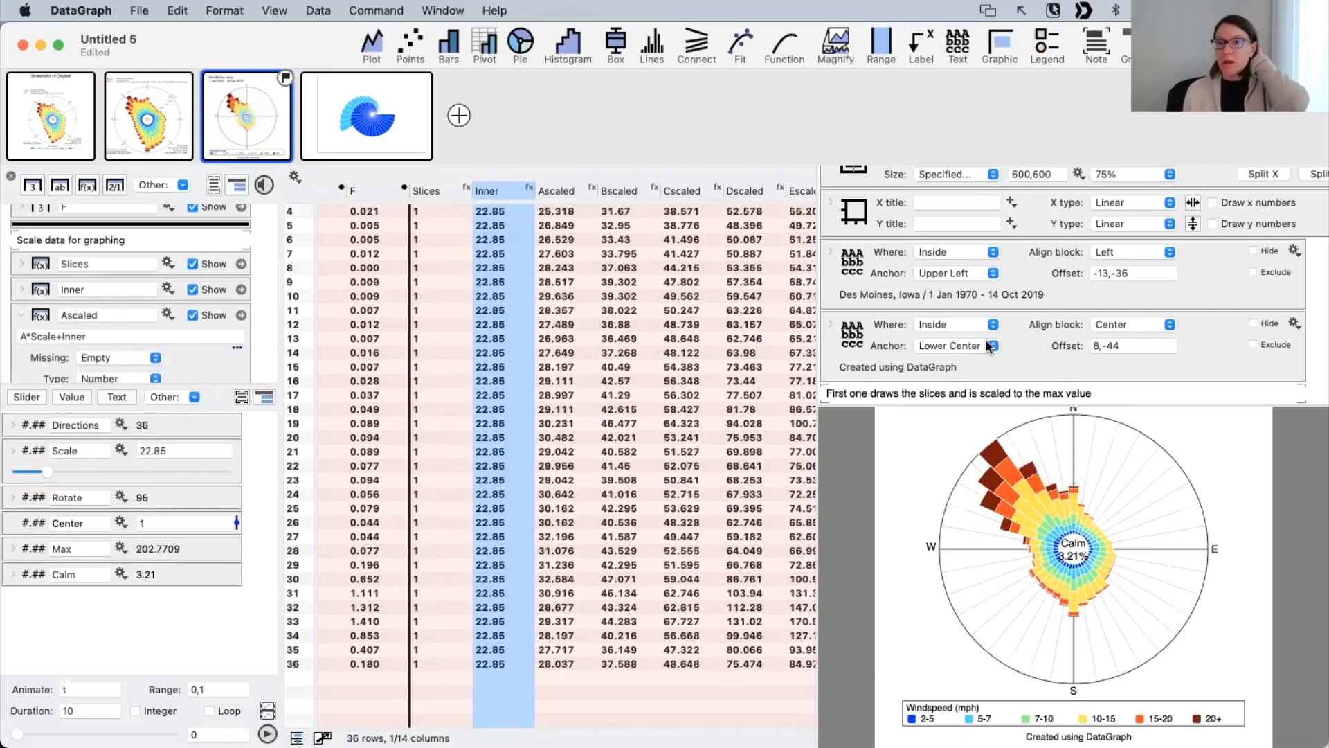
Step: Swap the positions of the data table and command list, and hide the column definitions to make room for the commands
{"action": "scroll", "coordinate": [989, 346], "scroll_direction": "down", "scroll_amount": 10}
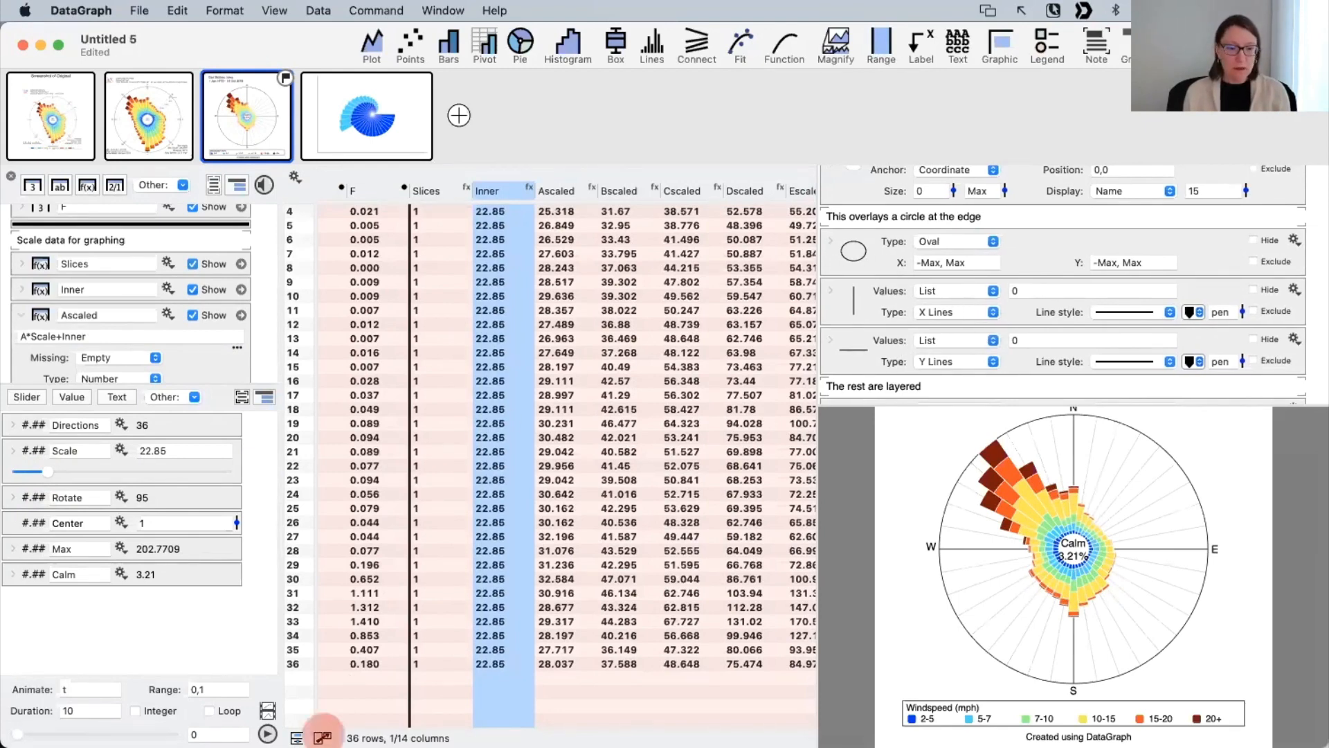
{"action": "left_click", "coordinate": [323, 738]}
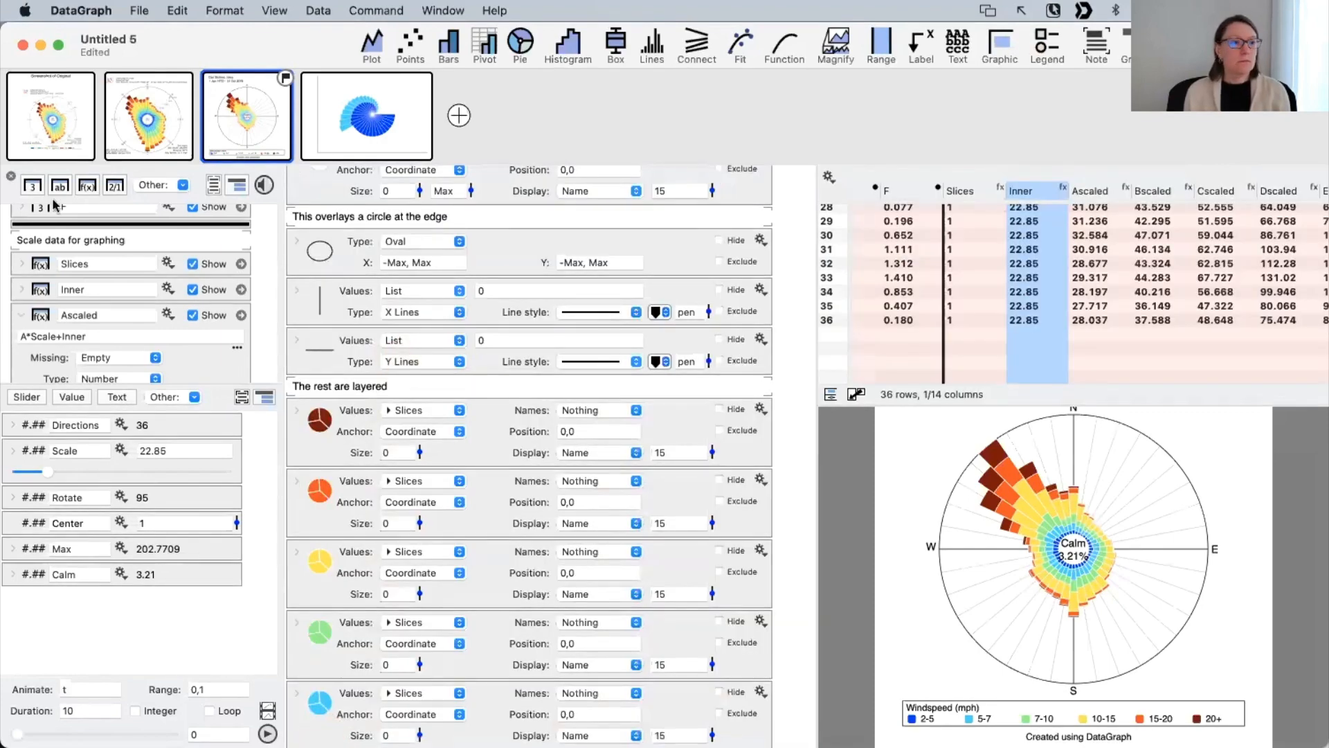
{"action": "left_click", "coordinate": [11, 176]}
{"action": "scroll", "coordinate": [569, 461], "scroll_direction": "down", "scroll_amount": 2}
{"action": "scroll", "coordinate": [570, 461], "scroll_direction": "up", "scroll_amount": 5}
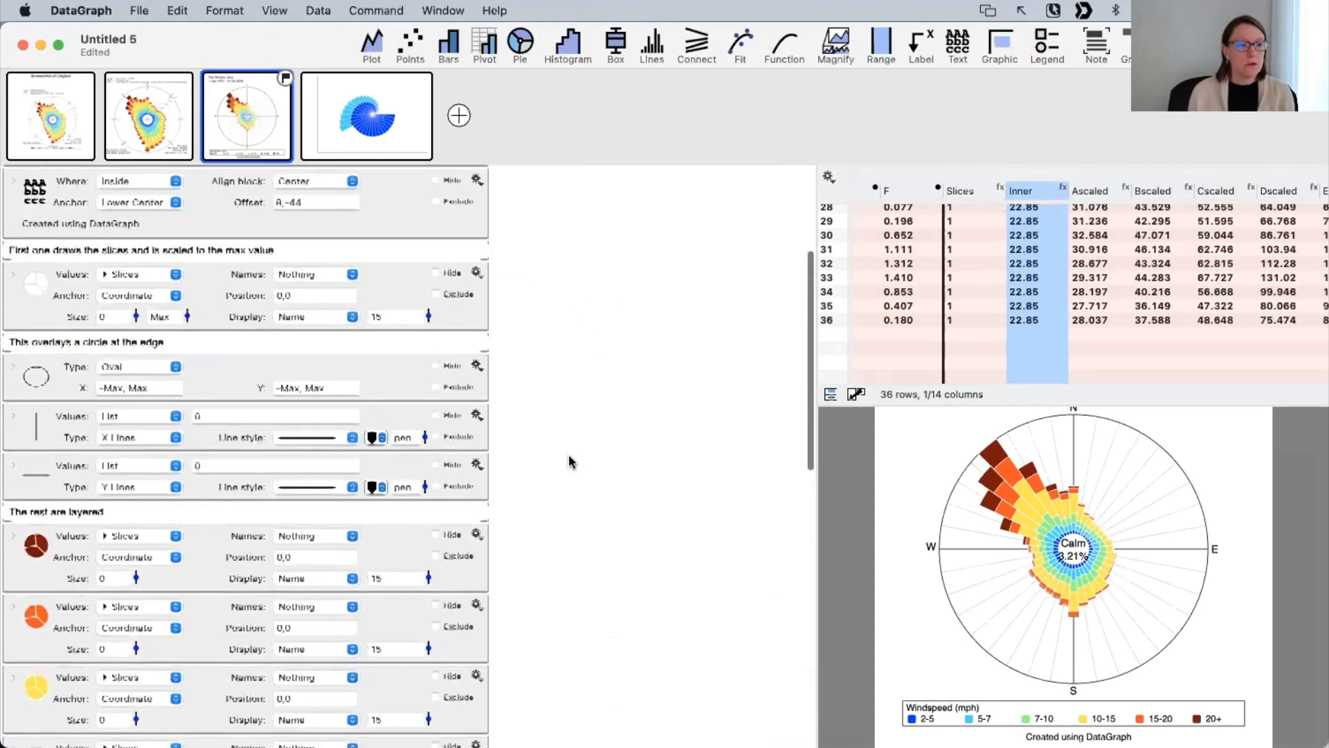
{"action": "scroll", "coordinate": [569, 461], "scroll_direction": "down", "scroll_amount": 7}
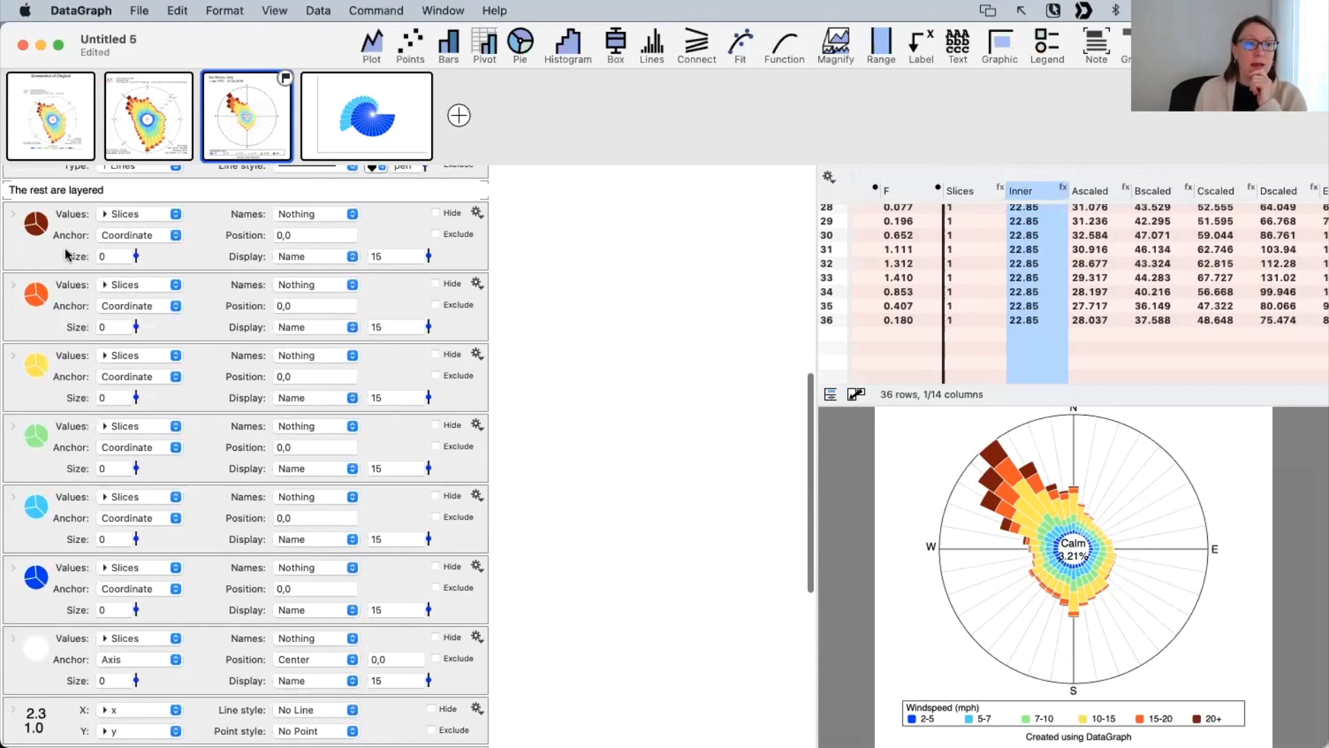
Step: Select the layered pie commands in turn from dark red to dark blue to examine how the wind rose is stacked
{"action": "left_click", "coordinate": [63, 256]}
{"action": "left_click", "coordinate": [61, 315]}
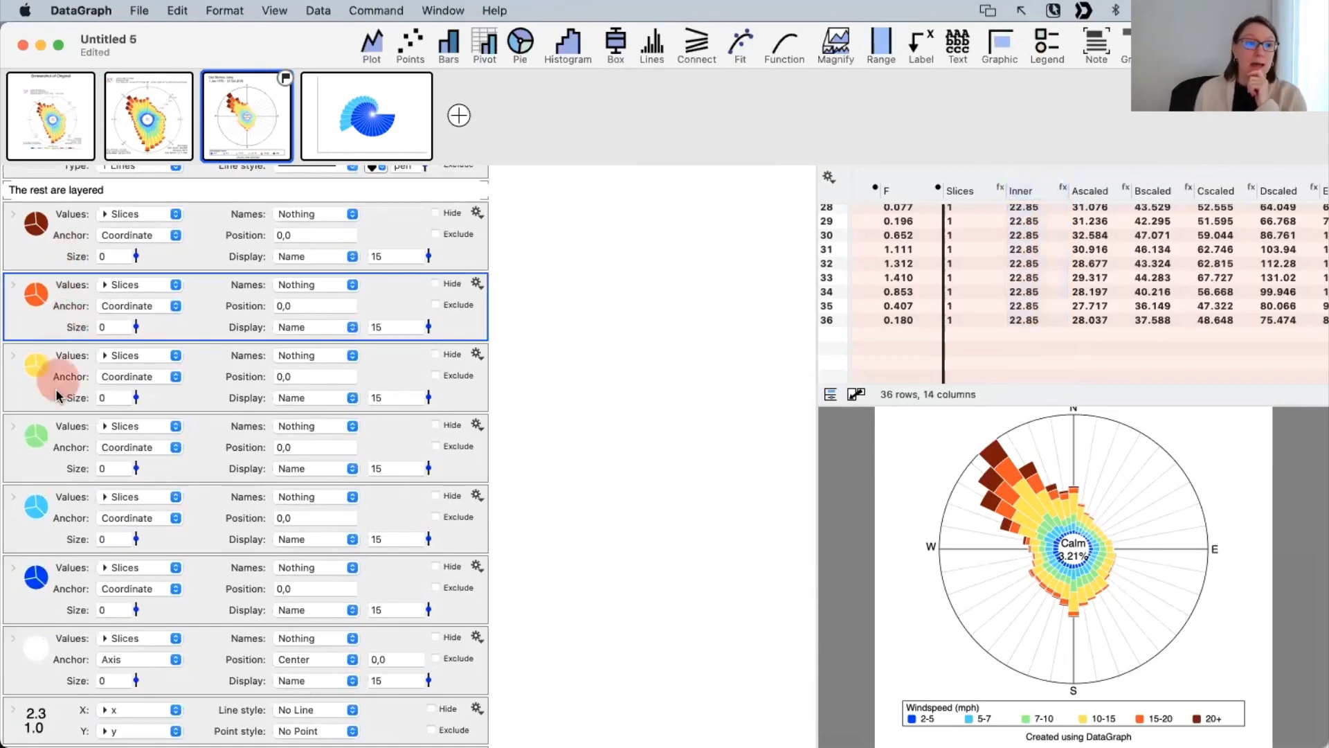
{"action": "left_click", "coordinate": [58, 399]}
{"action": "left_click", "coordinate": [47, 450]}
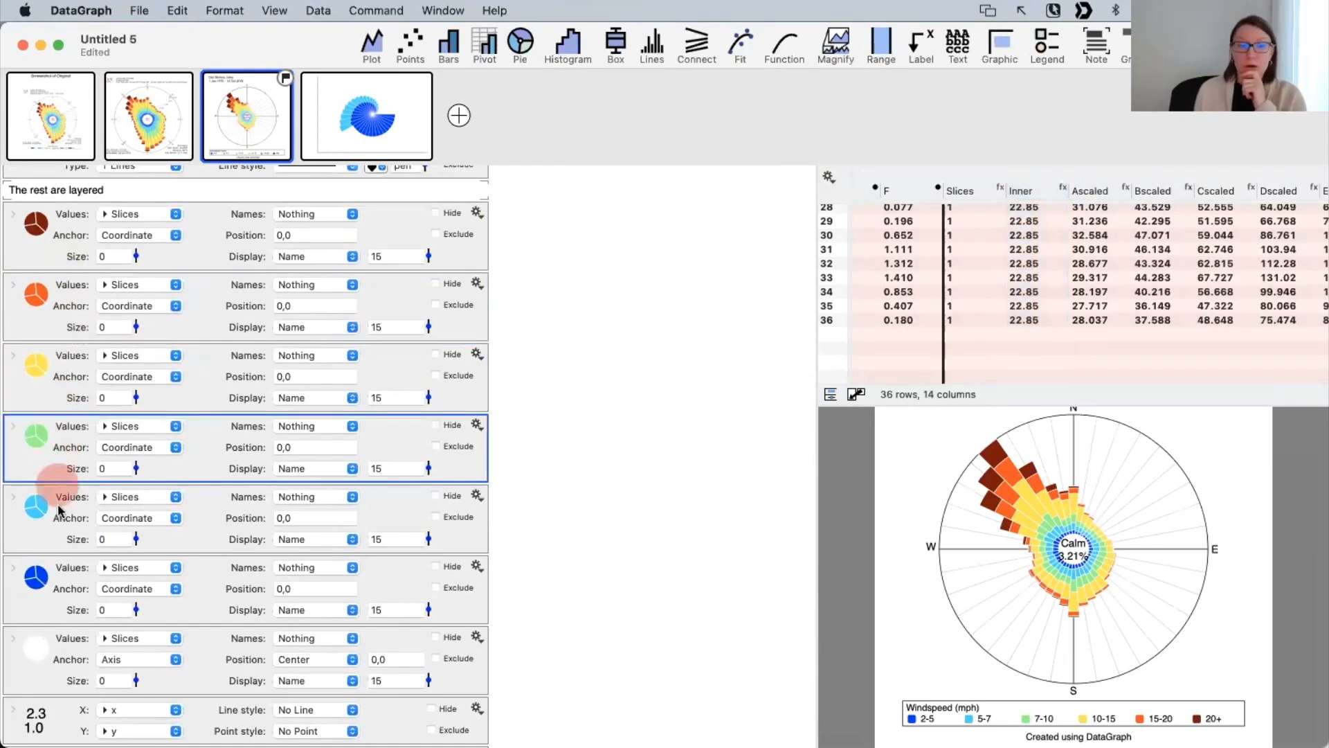
{"action": "left_click", "coordinate": [59, 511]}
{"action": "left_click", "coordinate": [62, 595]}
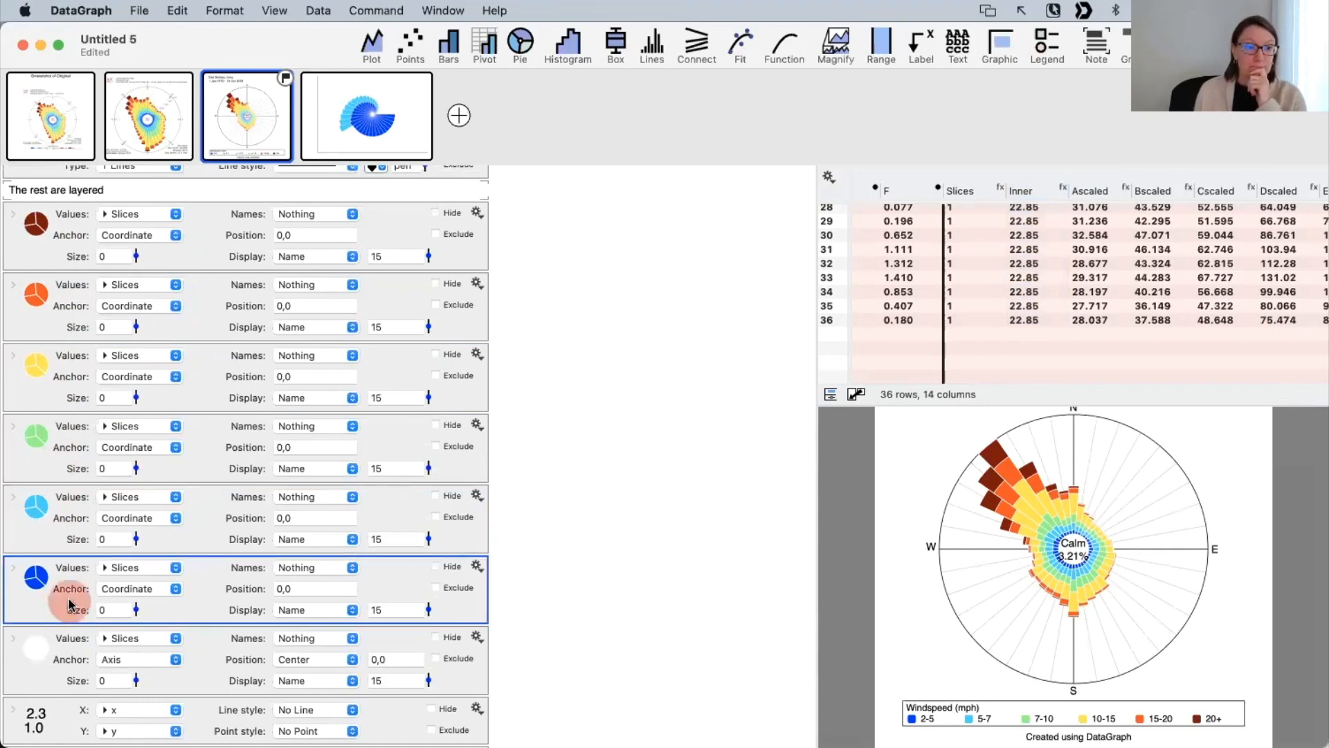
{"action": "scroll", "coordinate": [194, 331], "scroll_direction": "up", "scroll_amount": 3}
{"action": "scroll", "coordinate": [194, 331], "scroll_direction": "down", "scroll_amount": 5}
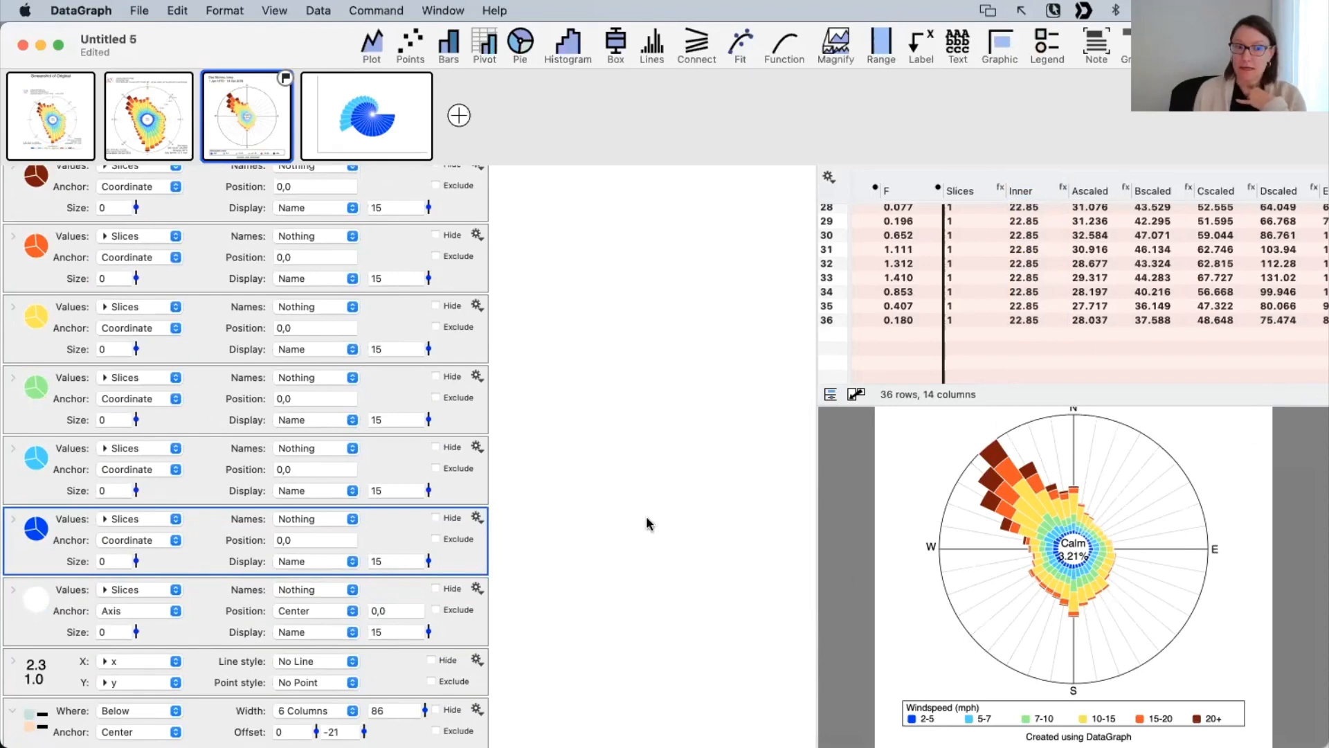
Step: Show the fourth graph and duplicate its light blue and dark blue pie commands
{"action": "scroll", "coordinate": [56, 299], "scroll_direction": "up", "scroll_amount": 3}
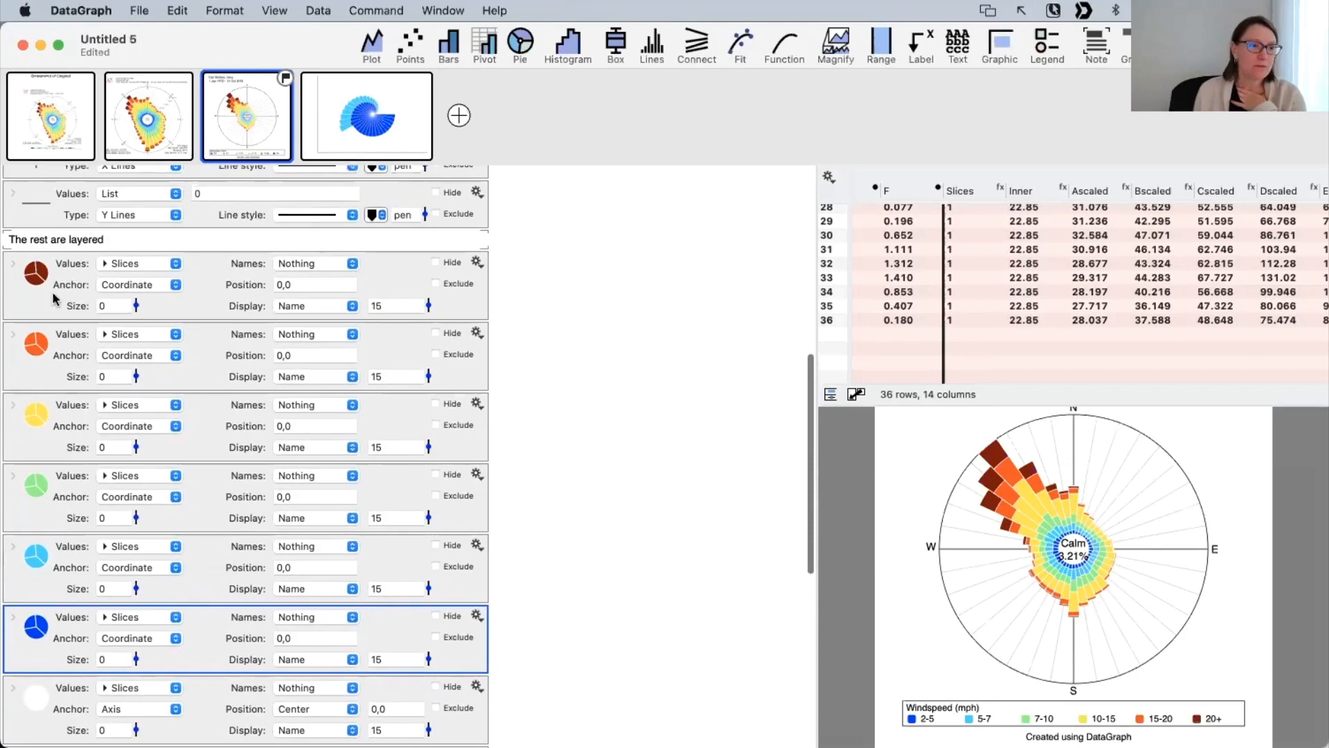
{"action": "left_click", "coordinate": [54, 305]}
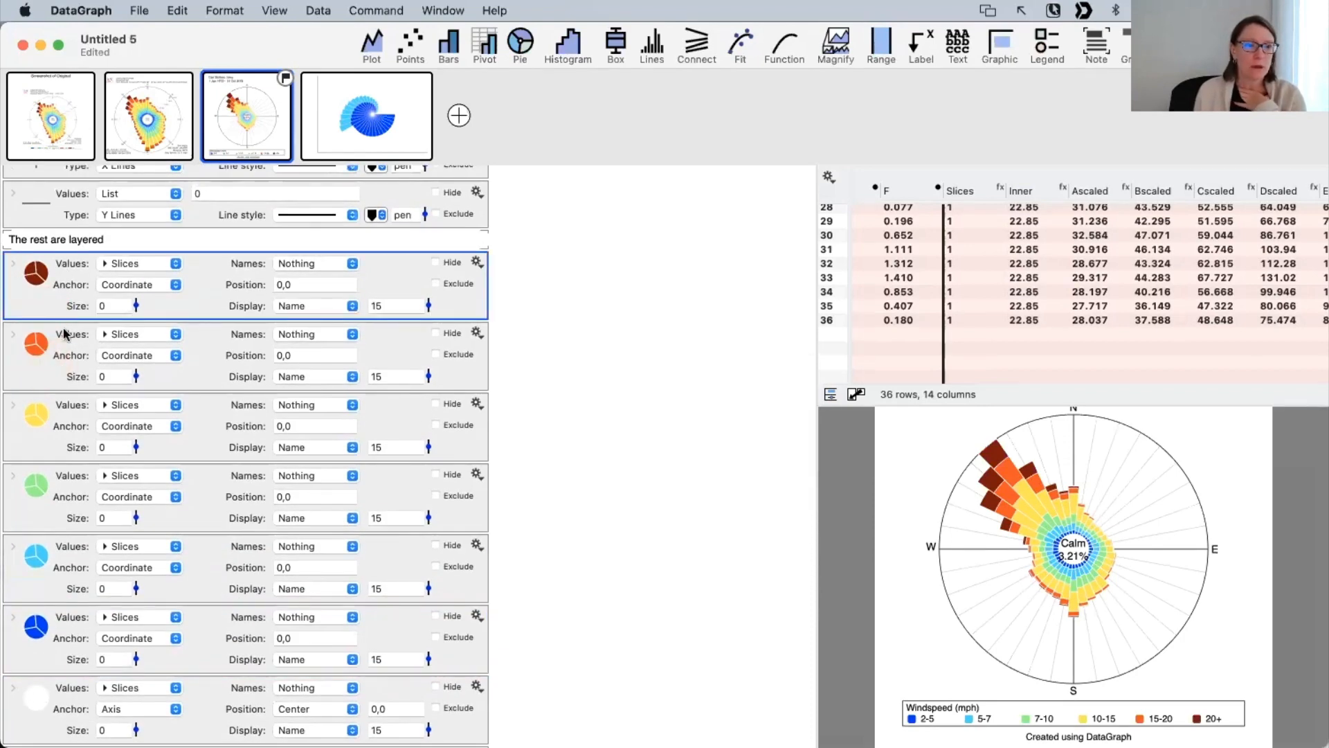
{"action": "left_click", "coordinate": [365, 128]}
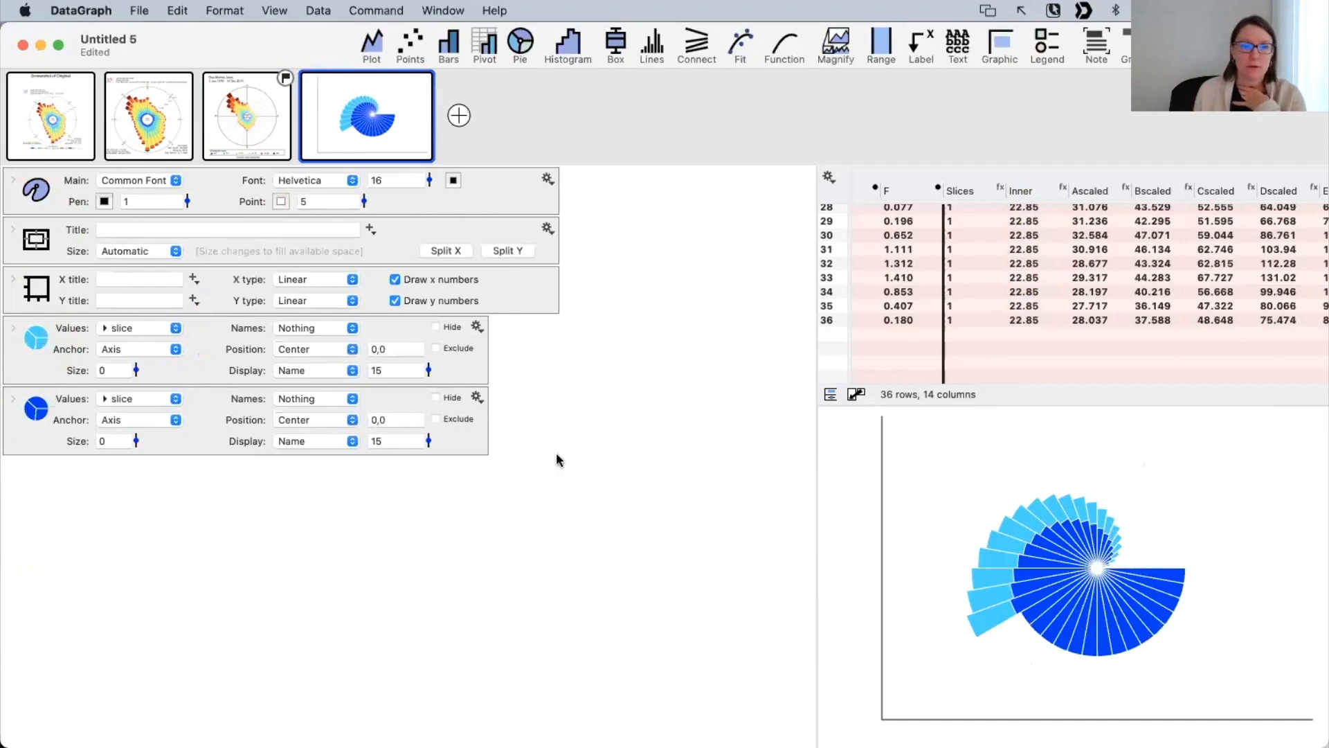
{"action": "left_click_drag", "start_coordinate": [499, 422], "coordinate": [323, 390]}
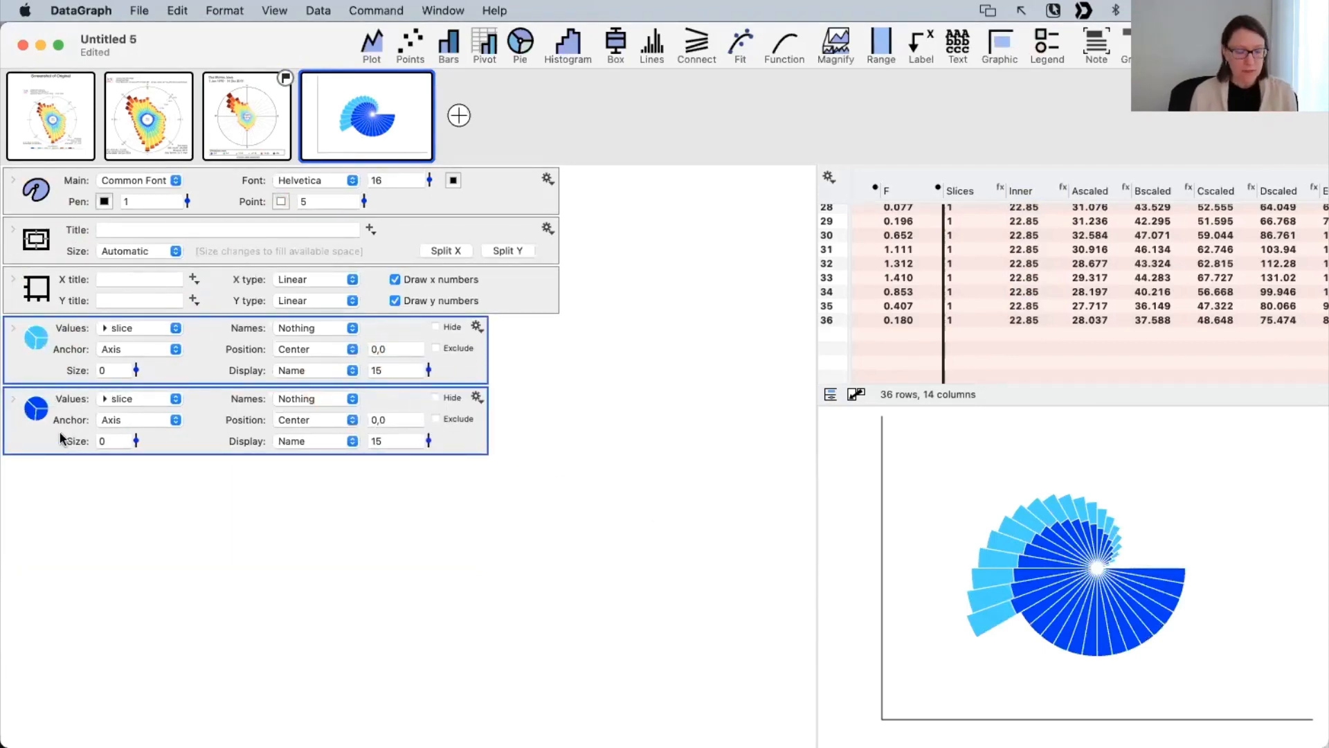
{"action": "left_click_drag", "start_coordinate": [60, 431], "coordinate": [54, 503]}
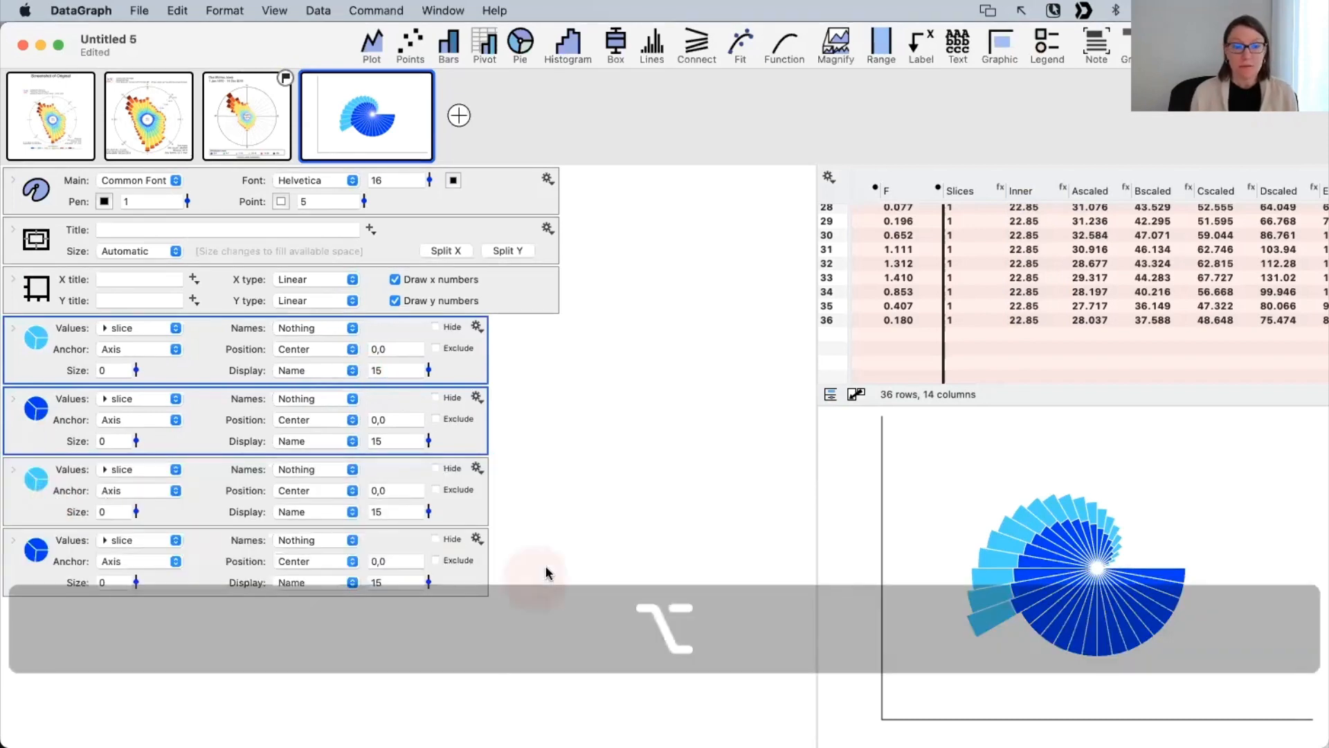
{"action": "left_click", "coordinate": [550, 429]}
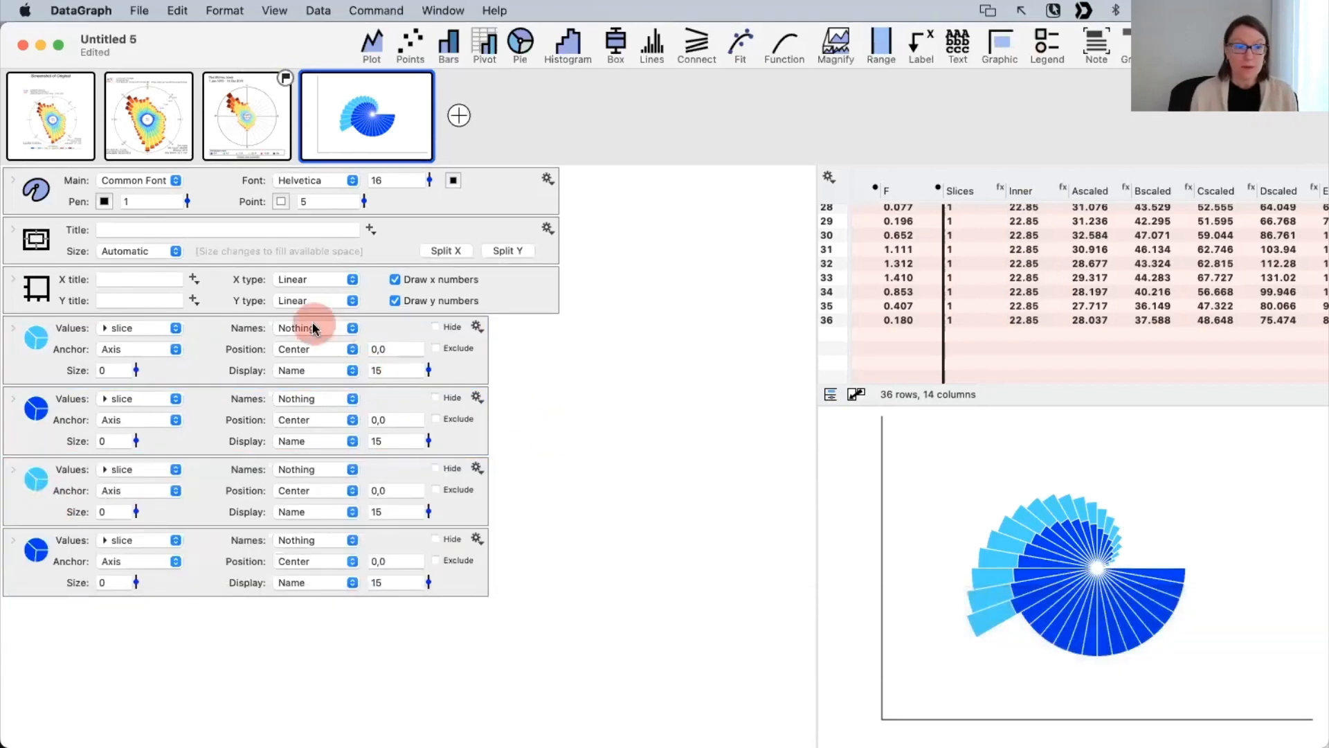
Step: Return to the third graph to review its layered pie commands beside the finished wind rose
{"action": "left_click", "coordinate": [248, 111]}
{"action": "scroll", "coordinate": [207, 527], "scroll_direction": "down", "scroll_amount": 10}
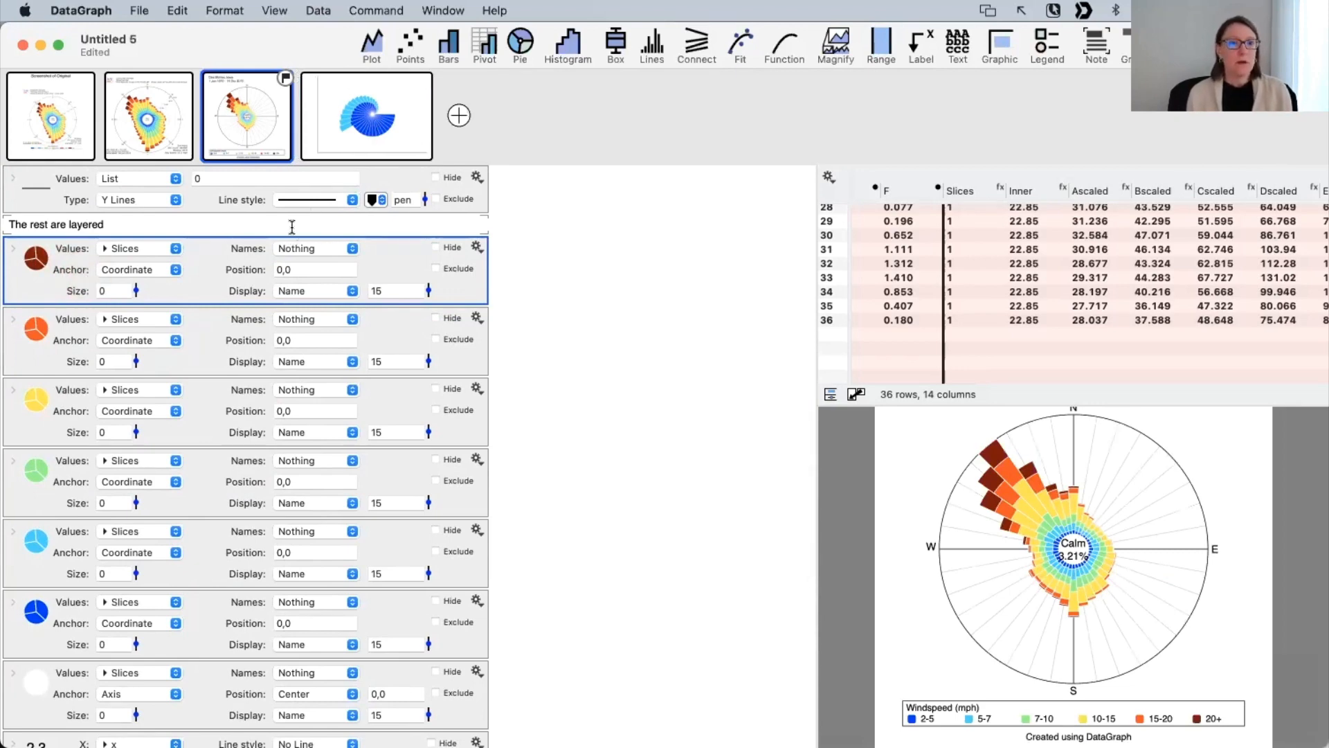
{"action": "mouse_move", "coordinate": [252, 113]}
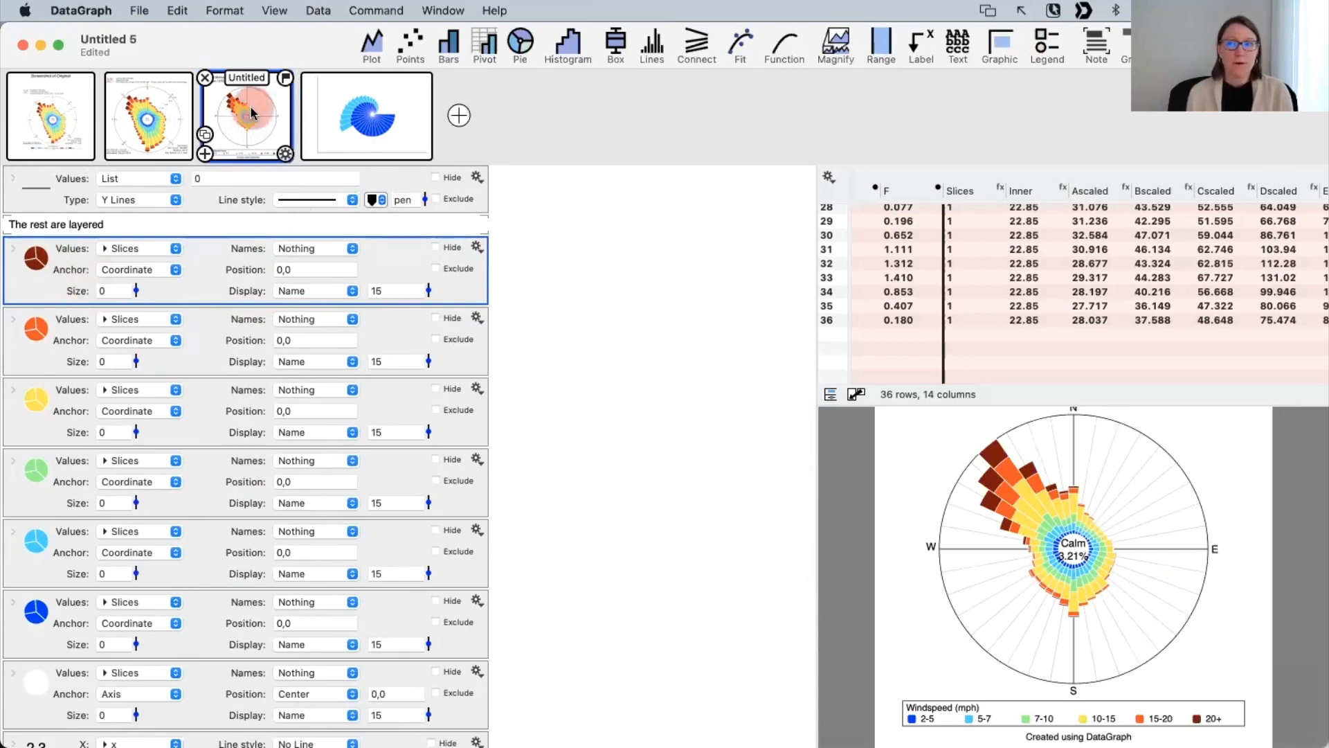
{"action": "left_click", "coordinate": [749, 397]}
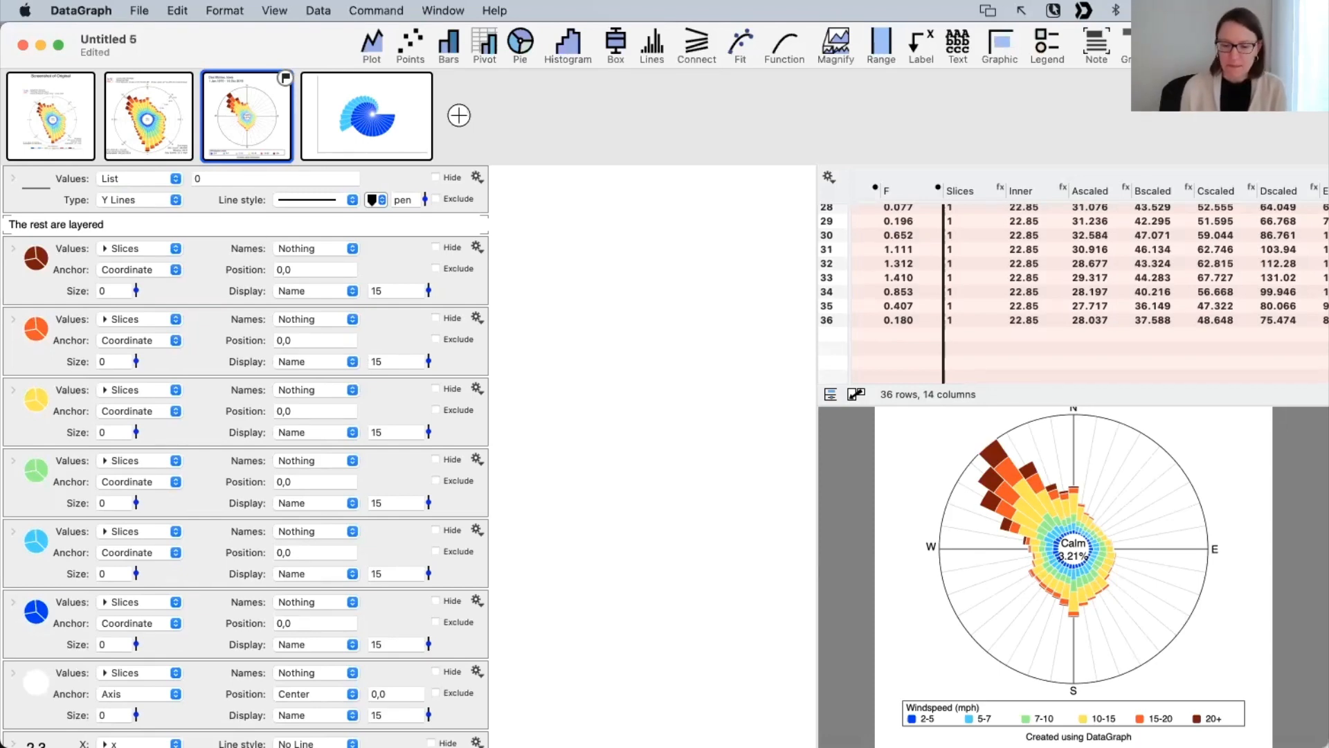
Step: Create a new blank document
{"action": "left_click", "coordinate": [138, 10]}
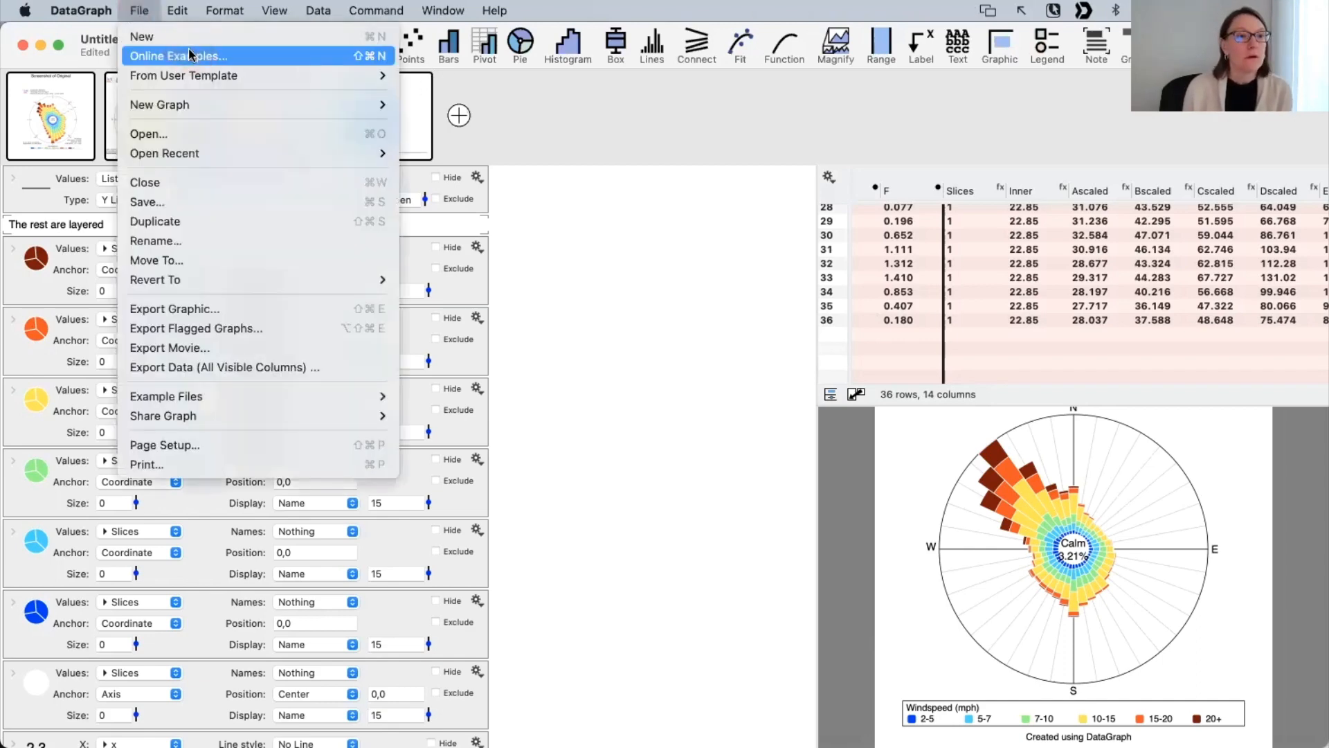
{"action": "left_click", "coordinate": [600, 408]}
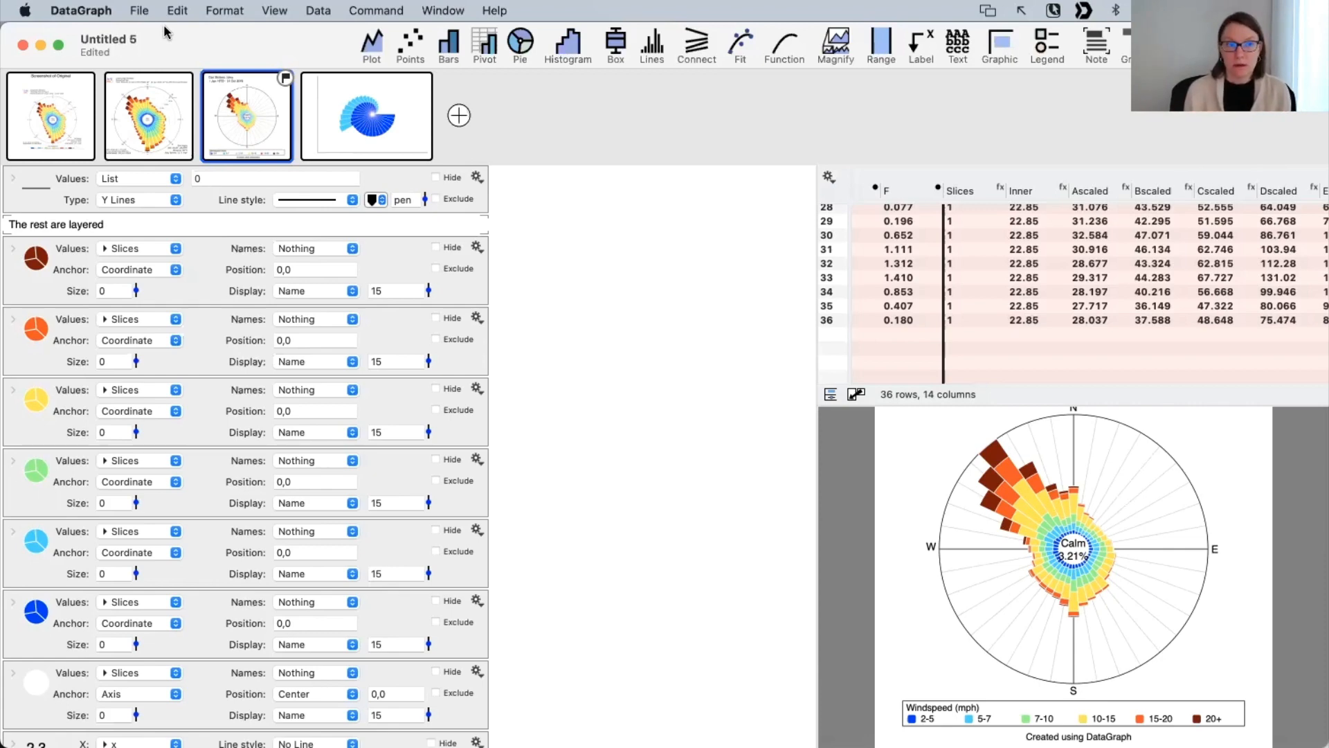
{"action": "left_click", "coordinate": [140, 11]}
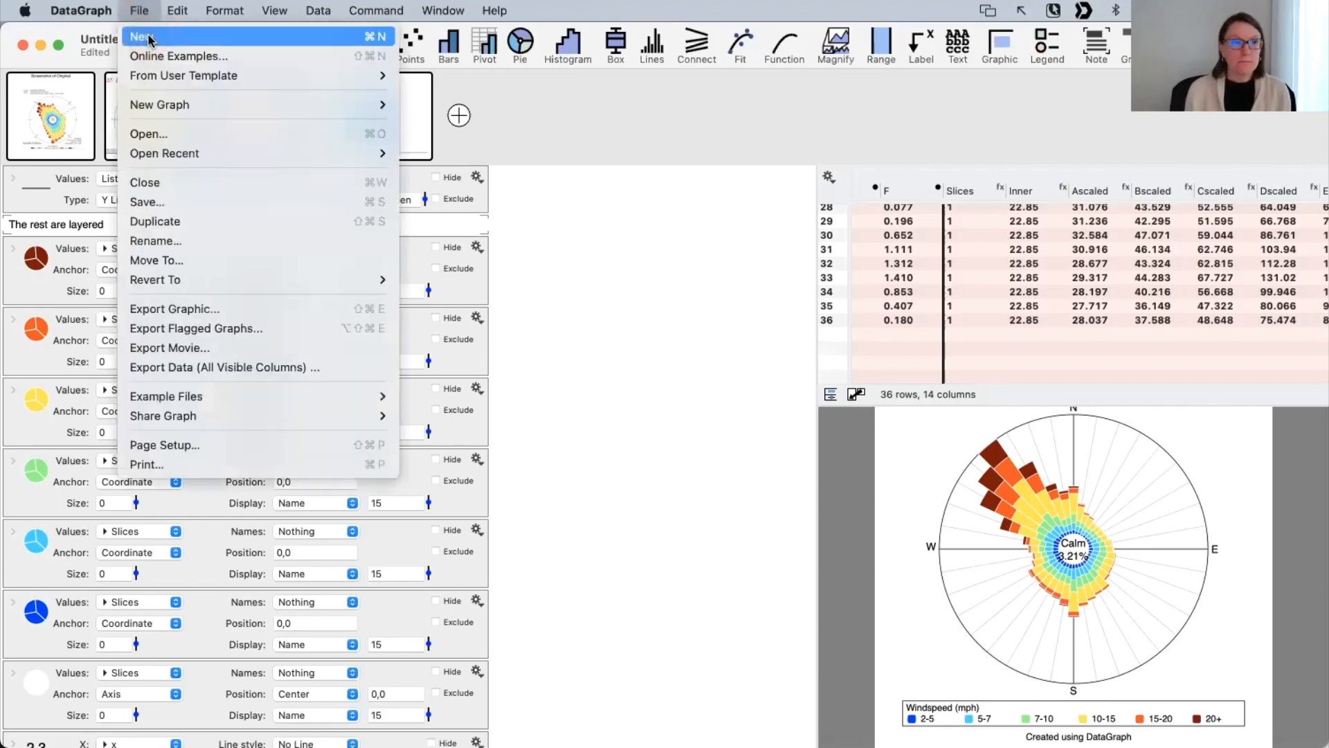
{"action": "left_click", "coordinate": [150, 38]}
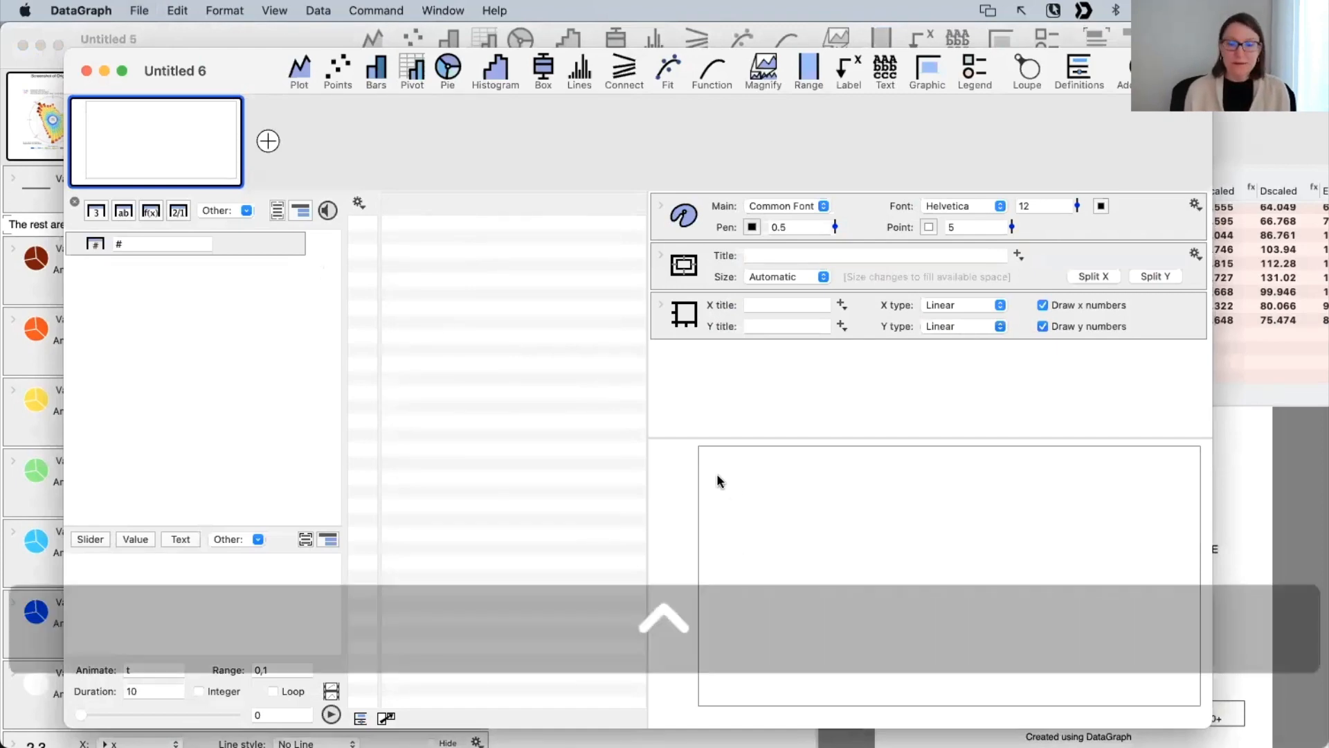
{"action": "key", "text": "ctrl+a"}
{"action": "mouse_move", "coordinate": [697, 445]}
{"action": "left_mouse_down"}
{"action": "mouse_move", "coordinate": [803, 497]}
{"action": "mouse_move", "coordinate": [711, 485]}
{"action": "mouse_move", "coordinate": [698, 703]}
{"action": "left_mouse_up"}
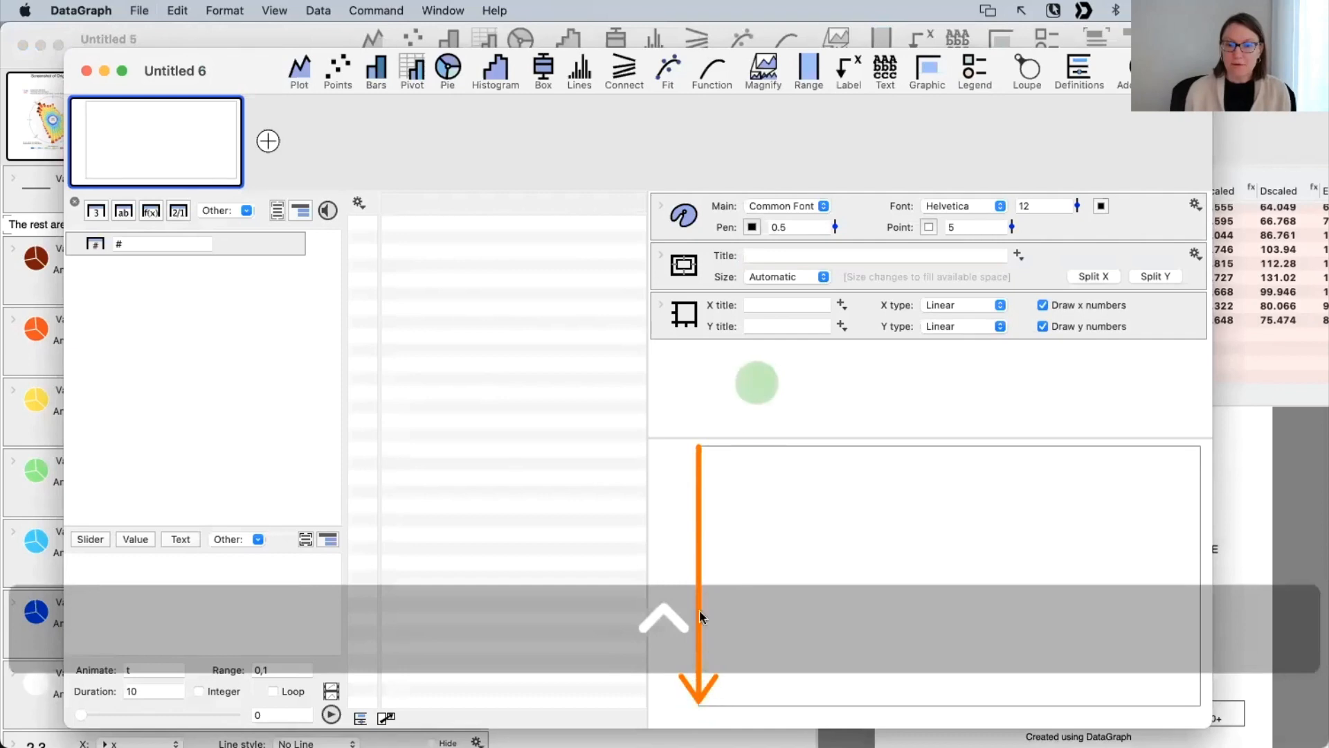
{"action": "key", "text": "ctrl"}
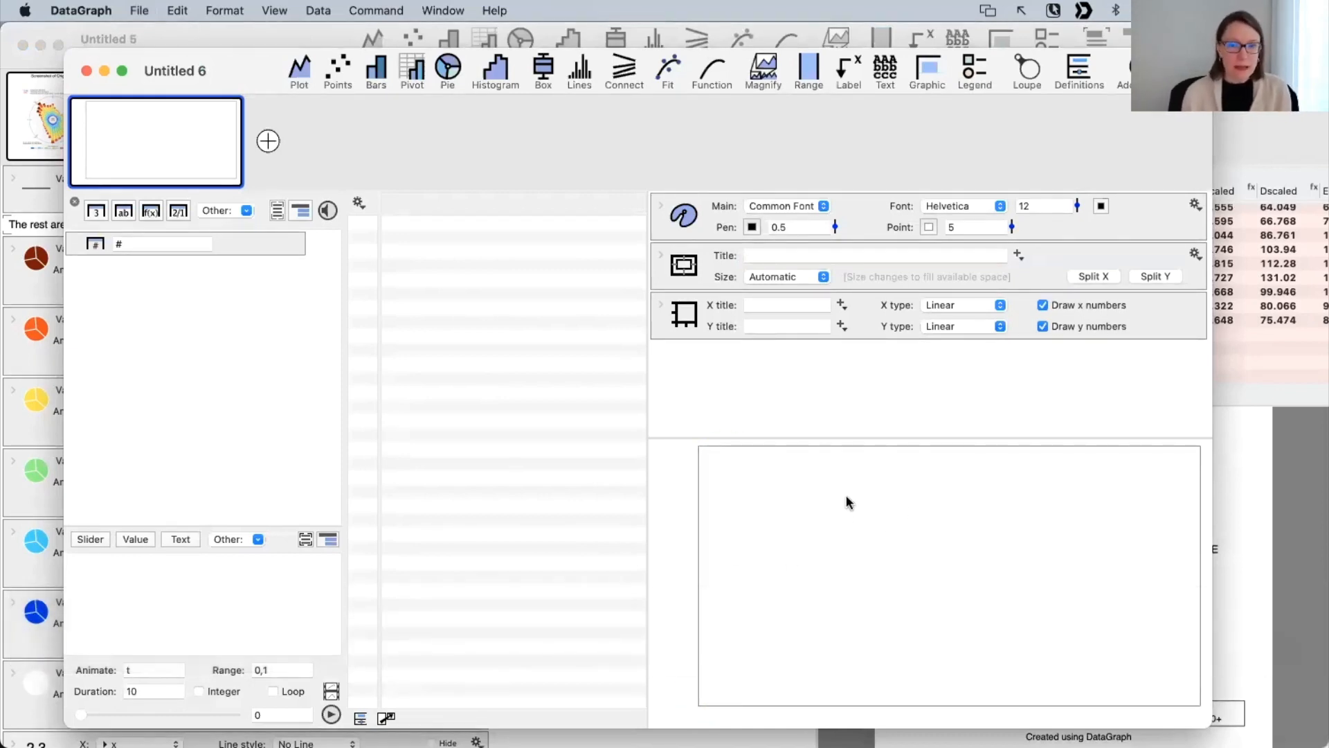
Step: Expand the graph's style settings and set the box style to Only Axis
{"action": "left_click", "coordinate": [661, 206]}
{"action": "scroll", "coordinate": [728, 358], "scroll_direction": "down", "scroll_amount": 3}
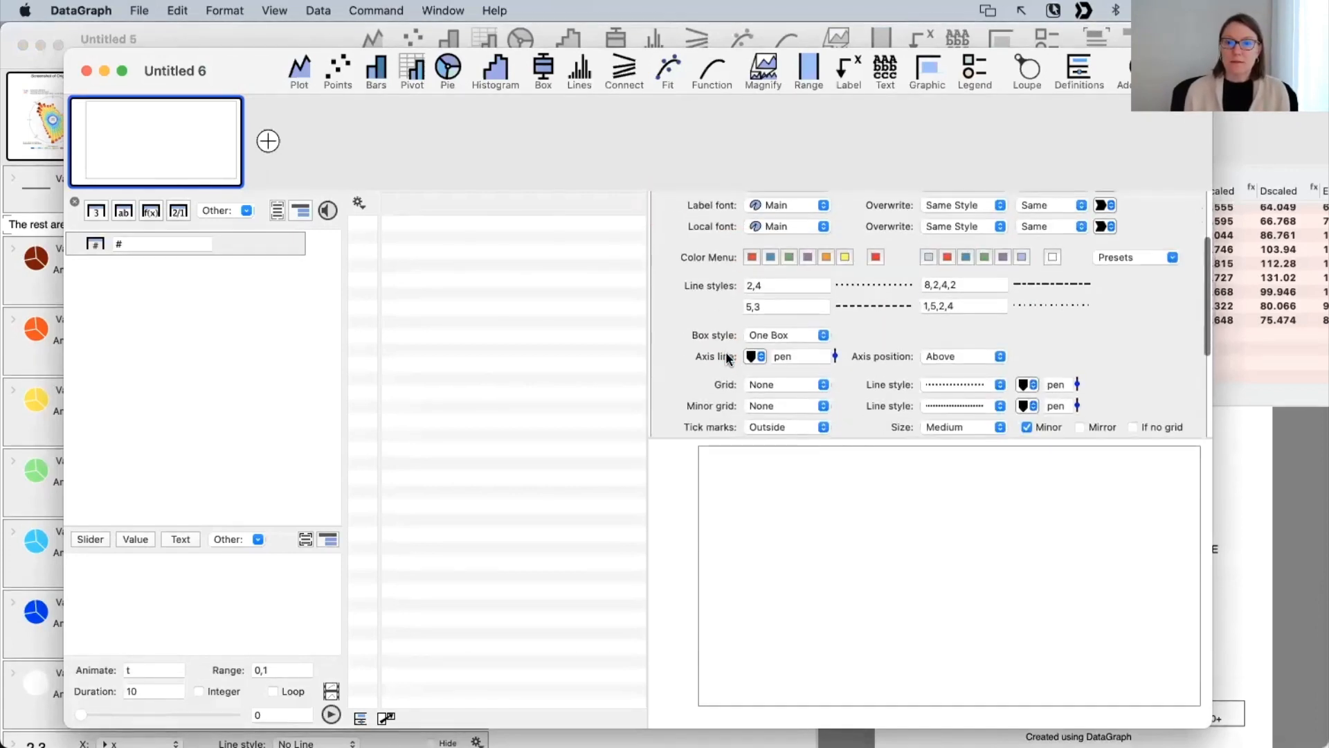
{"action": "left_click", "coordinate": [795, 334]}
{"action": "left_click", "coordinate": [794, 353]}
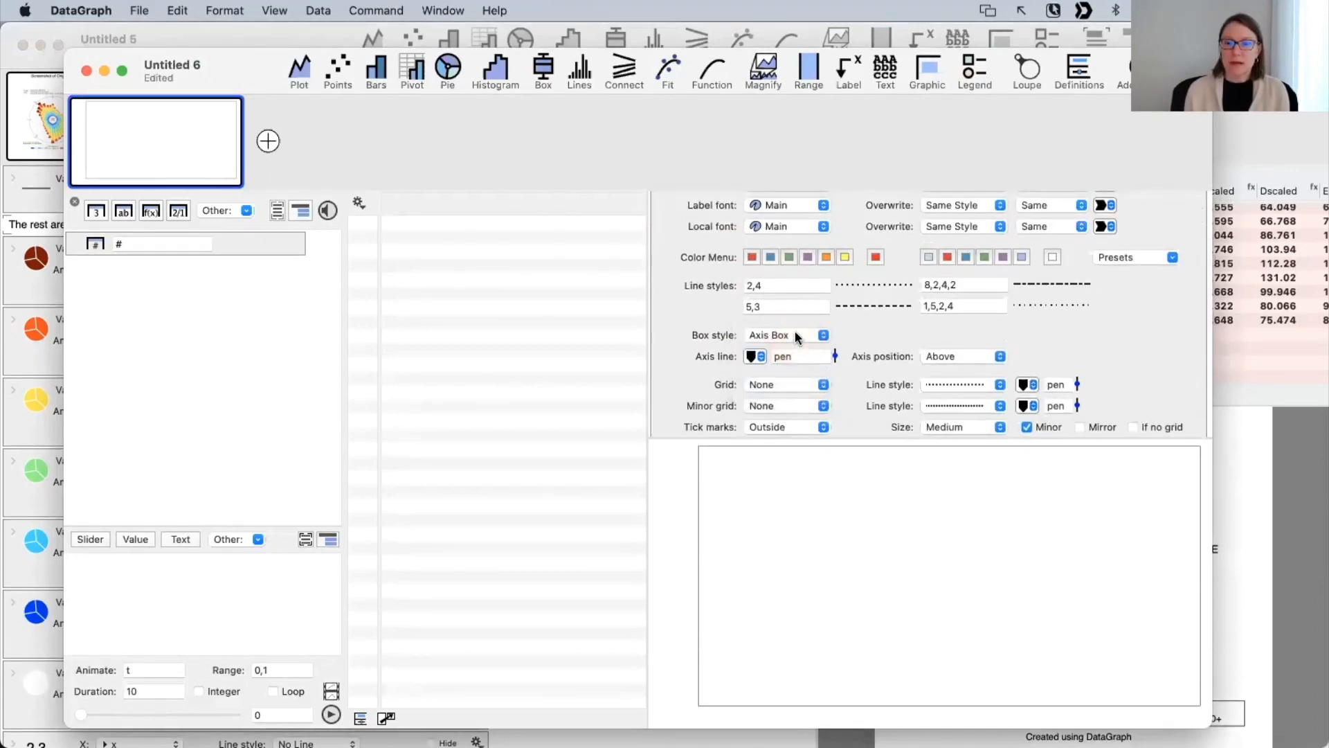
{"action": "left_click", "coordinate": [795, 334]}
{"action": "left_click", "coordinate": [790, 351]}
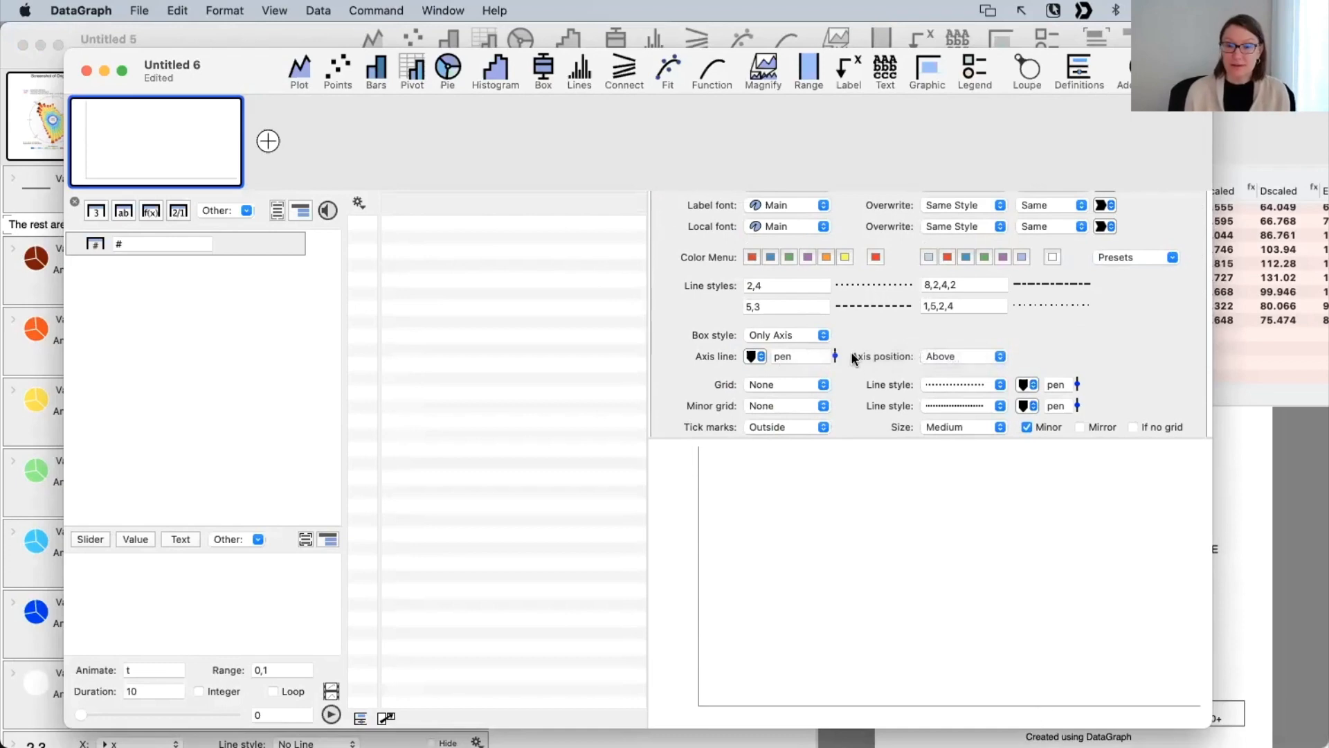
Step: Thicken the graph's axis lines by setting the main pen width to 4
{"action": "scroll", "coordinate": [853, 357], "scroll_direction": "up", "scroll_amount": 3}
{"action": "left_click_drag", "start_coordinate": [836, 227], "coordinate": [836, 199]}
{"action": "scroll", "coordinate": [791, 414], "scroll_direction": "down", "scroll_amount": 6}
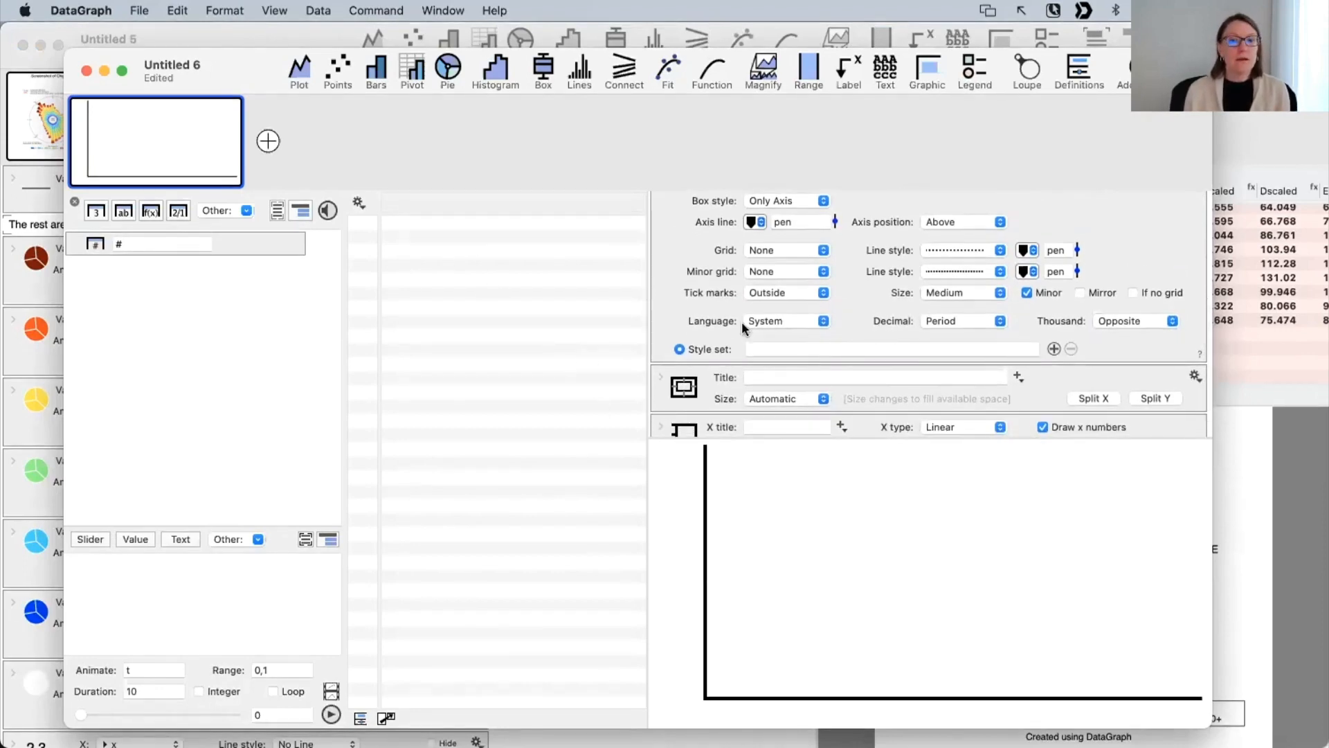
{"action": "scroll", "coordinate": [777, 297], "scroll_direction": "up", "scroll_amount": 3}
{"action": "scroll", "coordinate": [680, 308], "scroll_direction": "up", "scroll_amount": 2}
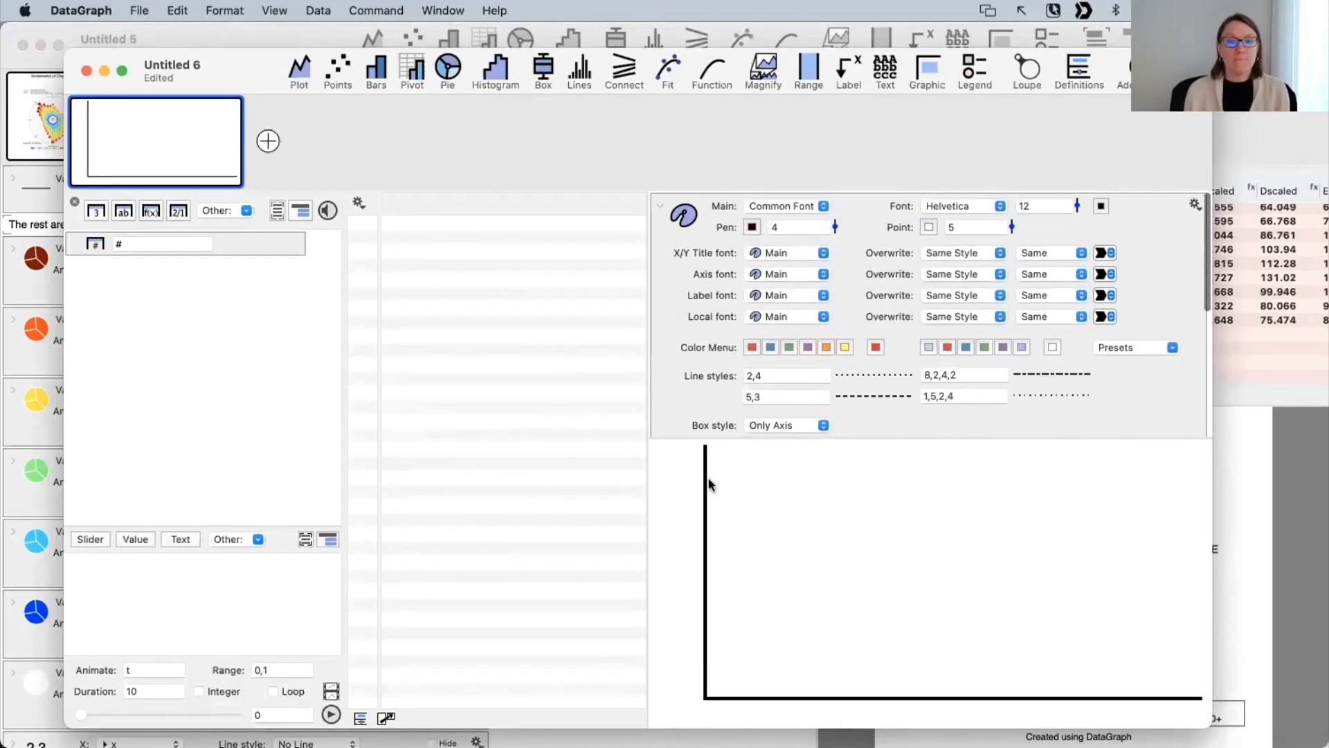
Step: Add a second graph to the document using the For Composition type
{"action": "left_click", "coordinate": [142, 12]}
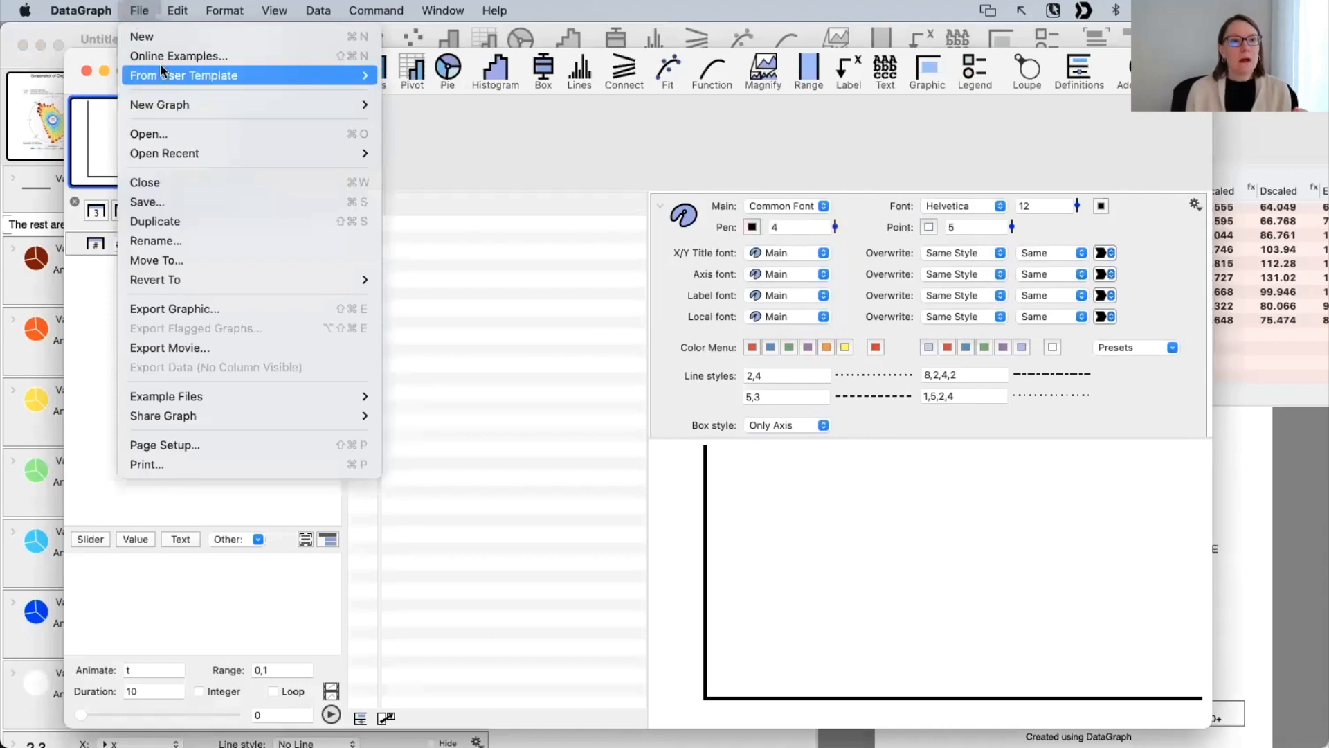
{"action": "mouse_move", "coordinate": [161, 74]}
{"action": "left_click", "coordinate": [494, 196]}
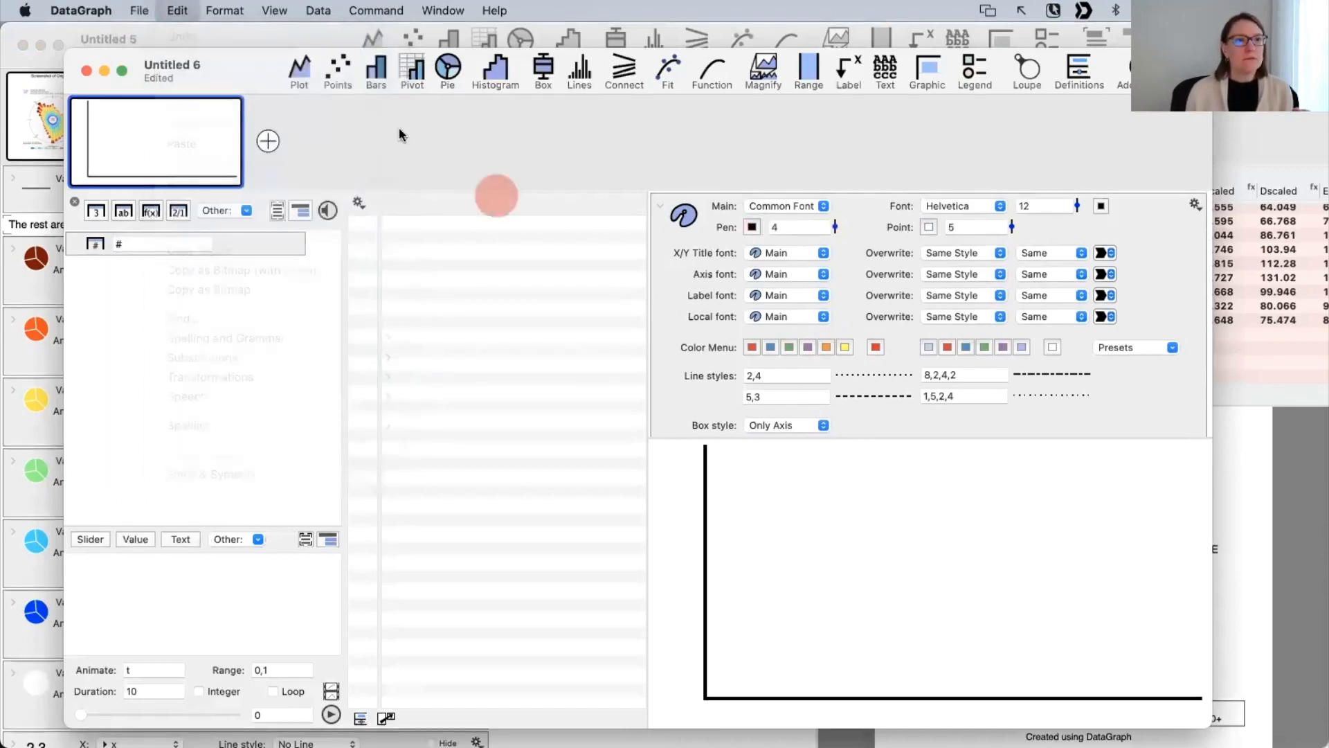
{"action": "left_click", "coordinate": [229, 71]}
{"action": "left_click", "coordinate": [139, 12]}
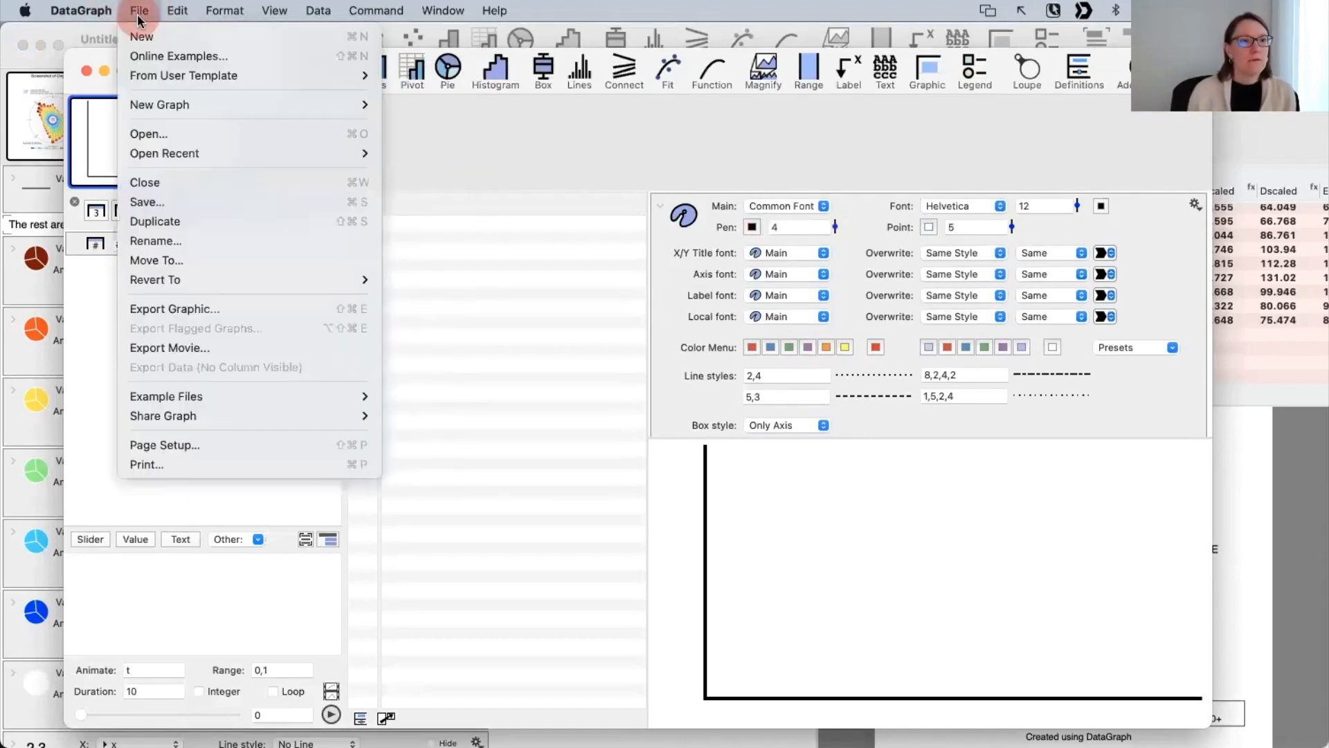
{"action": "mouse_move", "coordinate": [186, 104]}
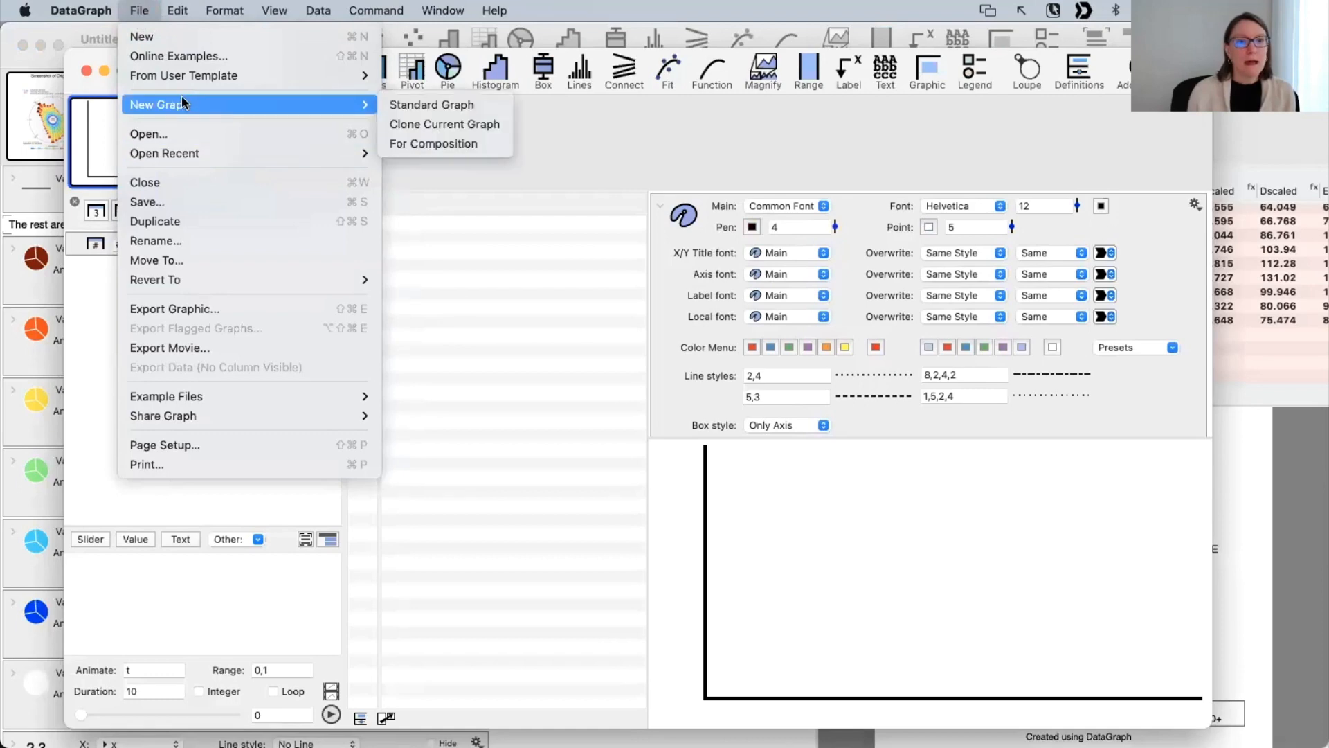
{"action": "left_click", "coordinate": [446, 148]}
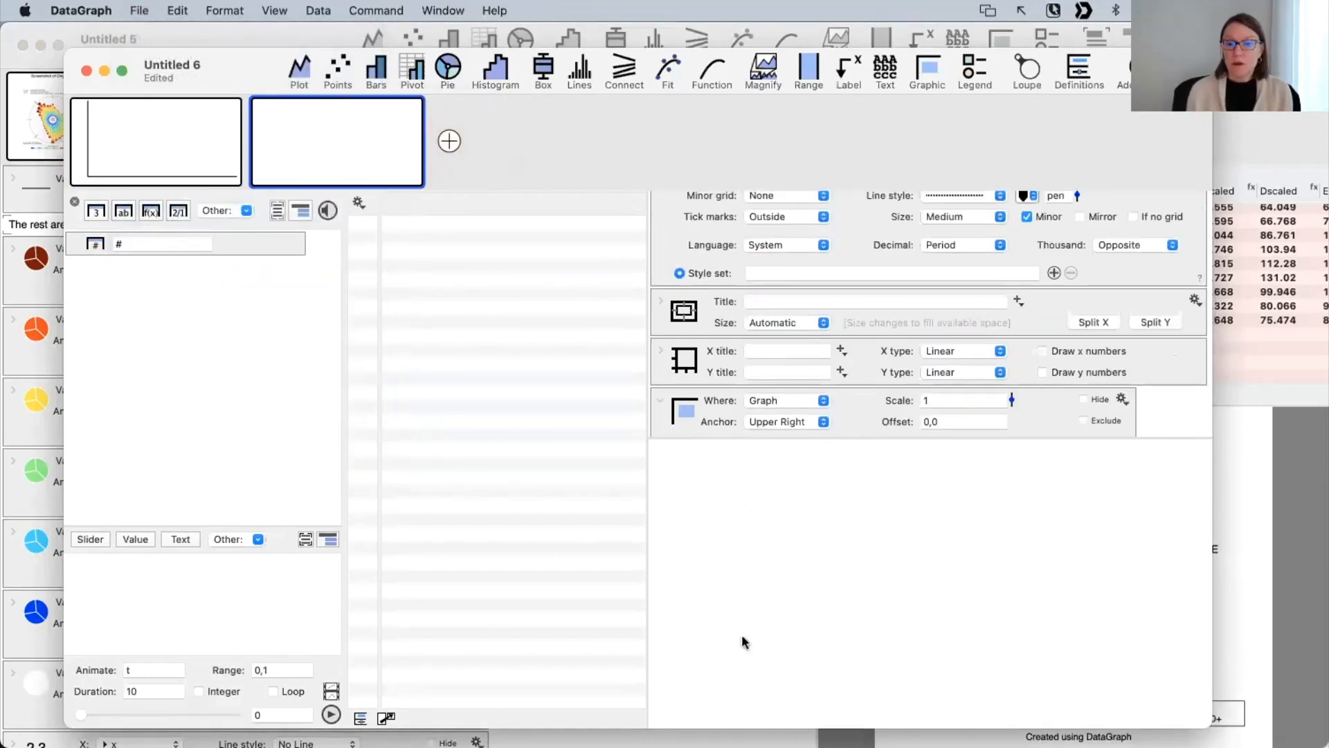
Step: Examine the composition graph's graphic command together with its axis and style settings
{"action": "left_click", "coordinate": [693, 401]}
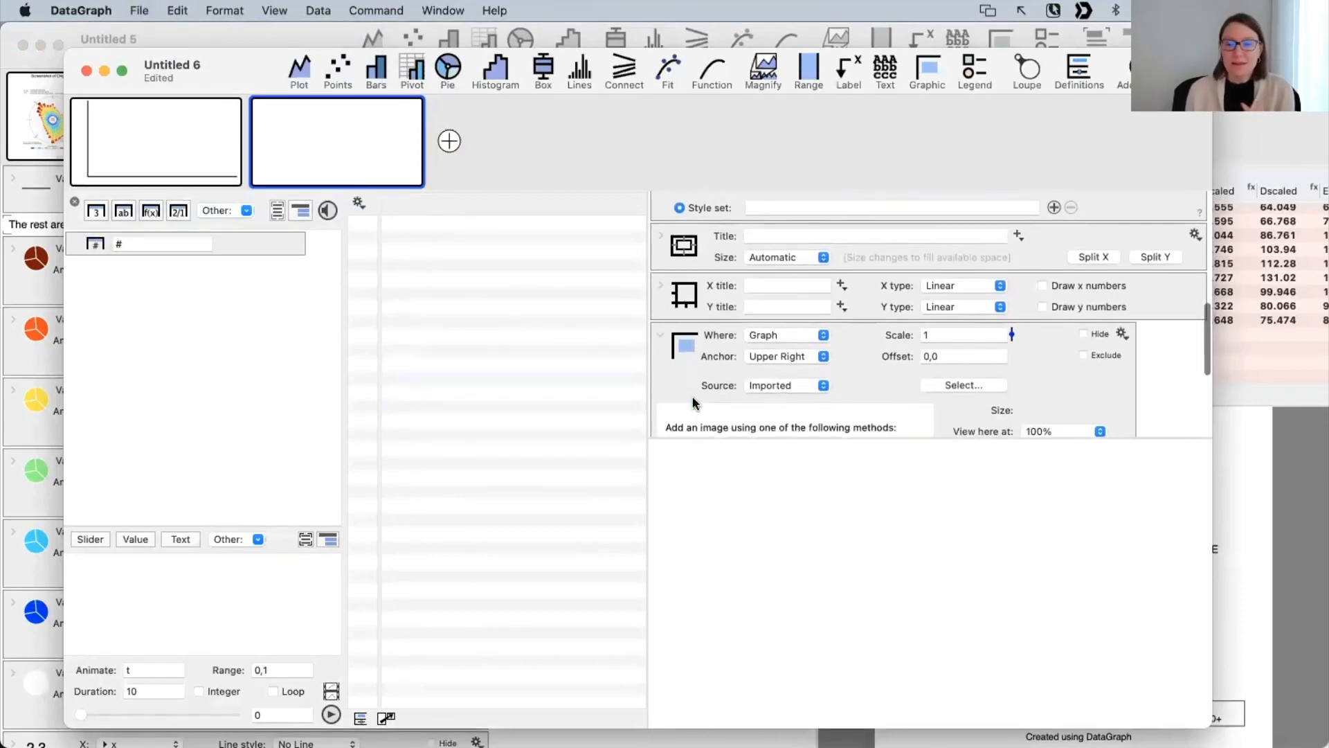
{"action": "scroll", "coordinate": [692, 397], "scroll_direction": "up", "scroll_amount": 3}
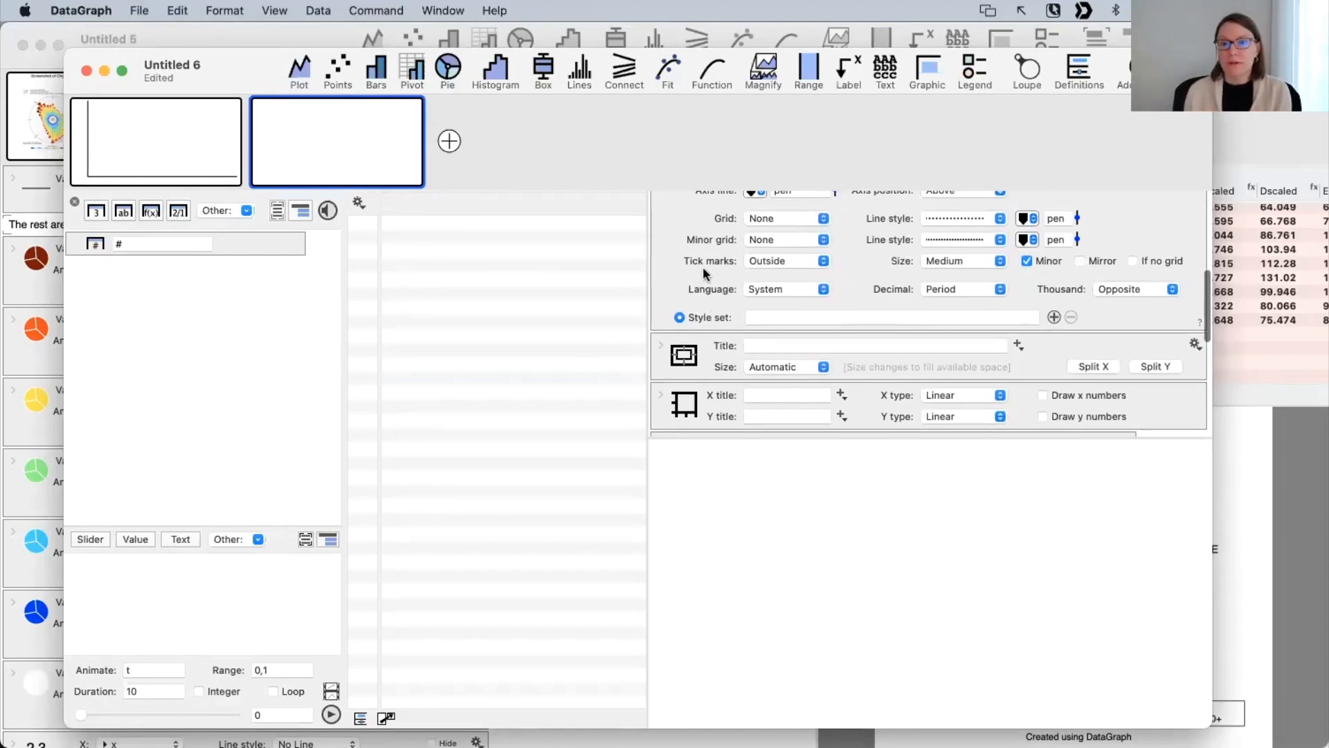
{"action": "scroll", "coordinate": [703, 267], "scroll_direction": "up", "scroll_amount": 3}
Step: Return to the first graph, collapse its style settings, and enlarge the document window to fill the screen
{"action": "left_click", "coordinate": [169, 144]}
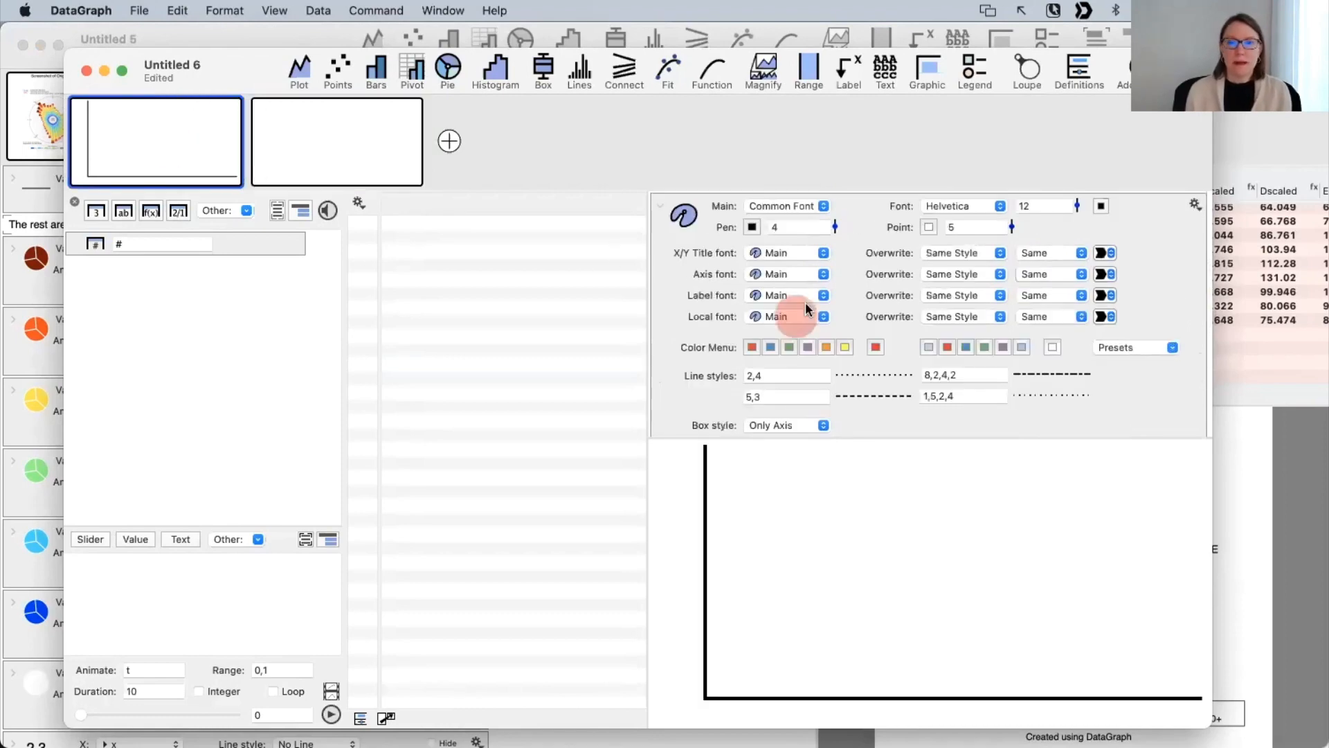
{"action": "left_click", "coordinate": [662, 207]}
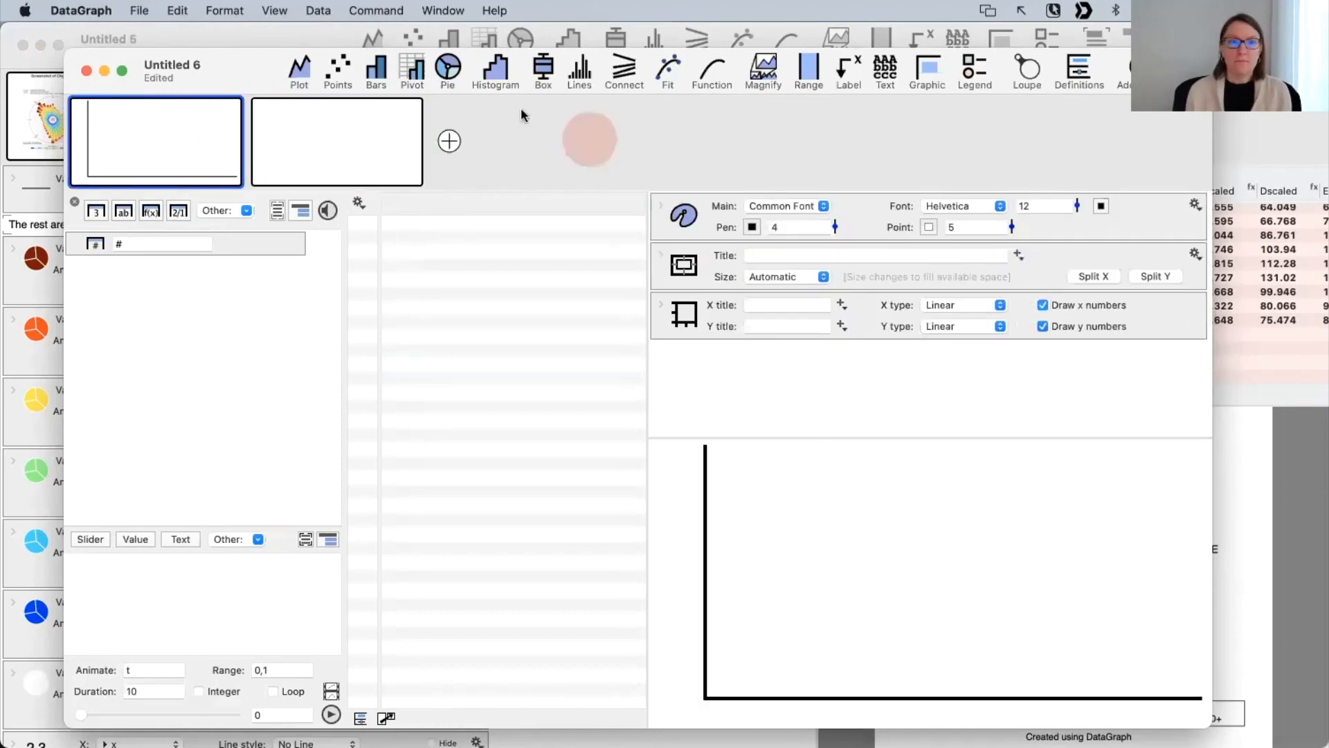
{"action": "double_click", "coordinate": [258, 74]}
{"action": "left_click", "coordinate": [941, 316]}
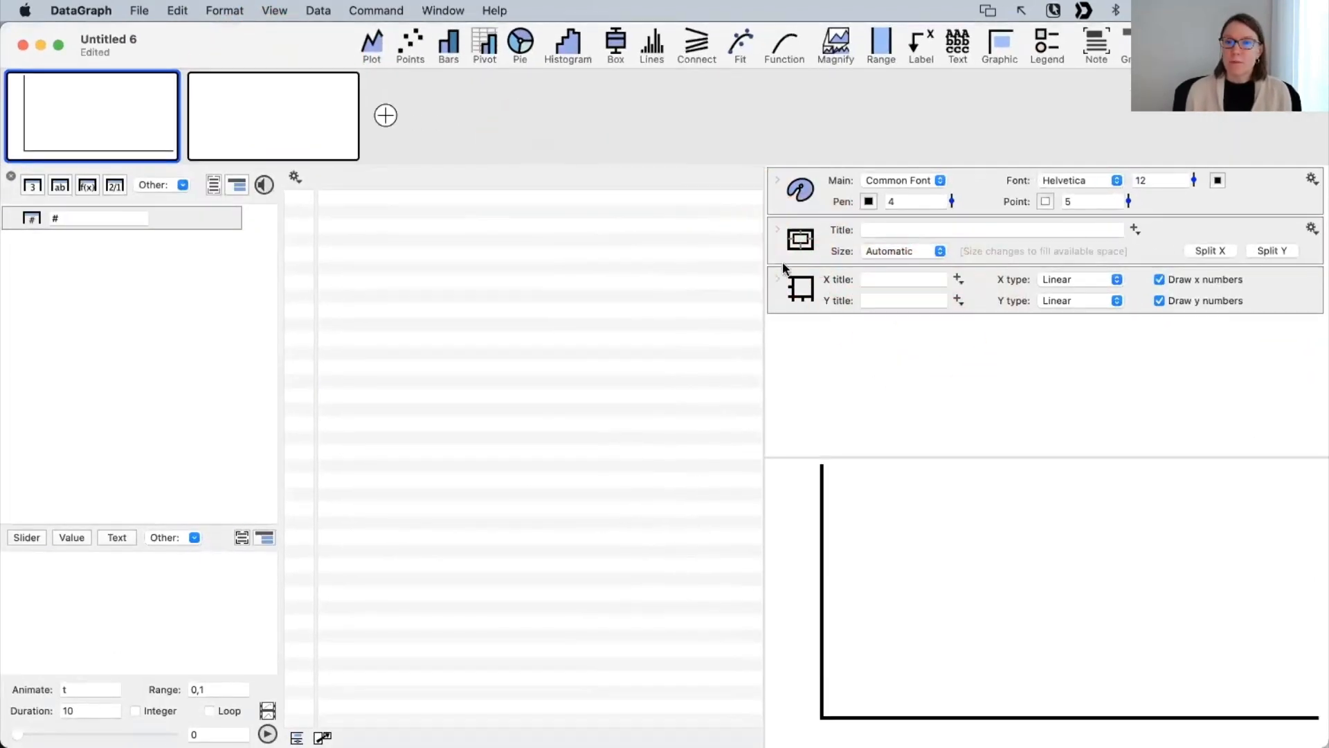
Step: Expand the first graph's canvas settings and set the margins below, on left, above and on right to 0
{"action": "left_click", "coordinate": [777, 237]}
{"action": "scroll", "coordinate": [1036, 365], "scroll_direction": "down", "scroll_amount": 1}
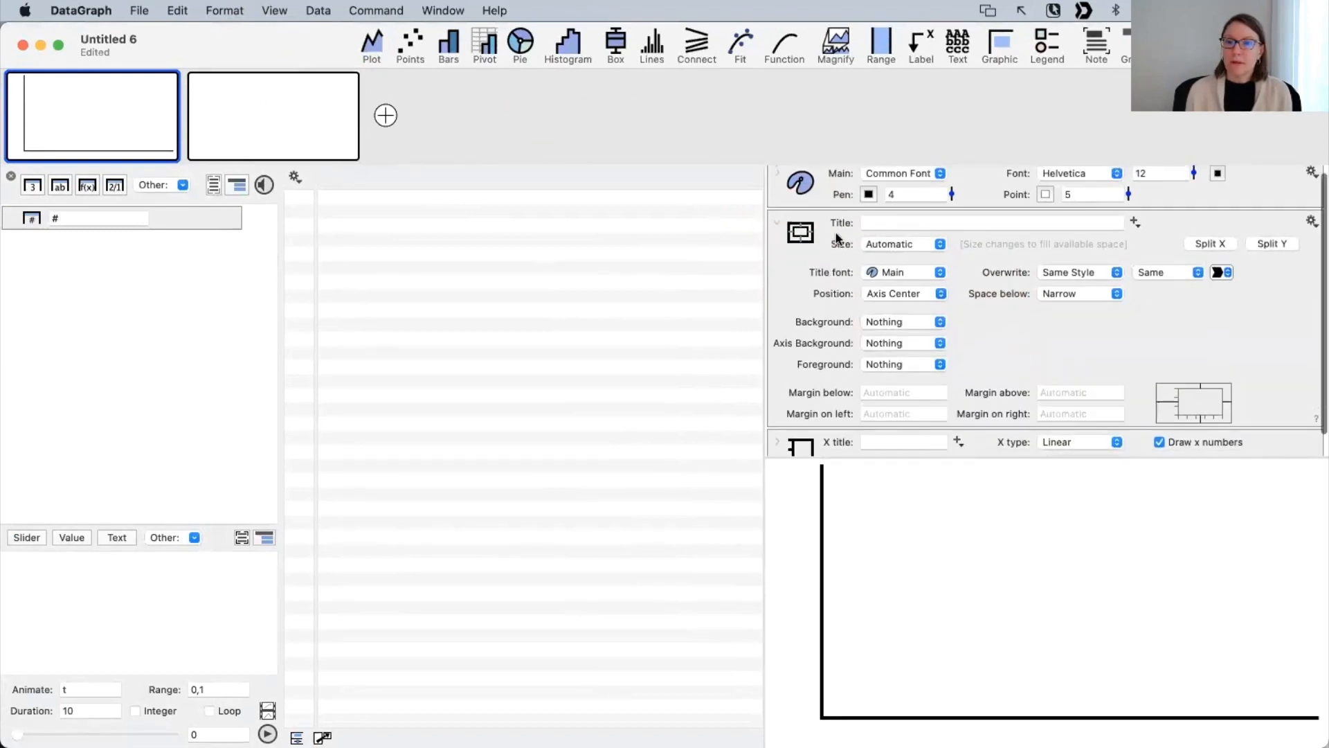
{"action": "left_click", "coordinate": [801, 233]}
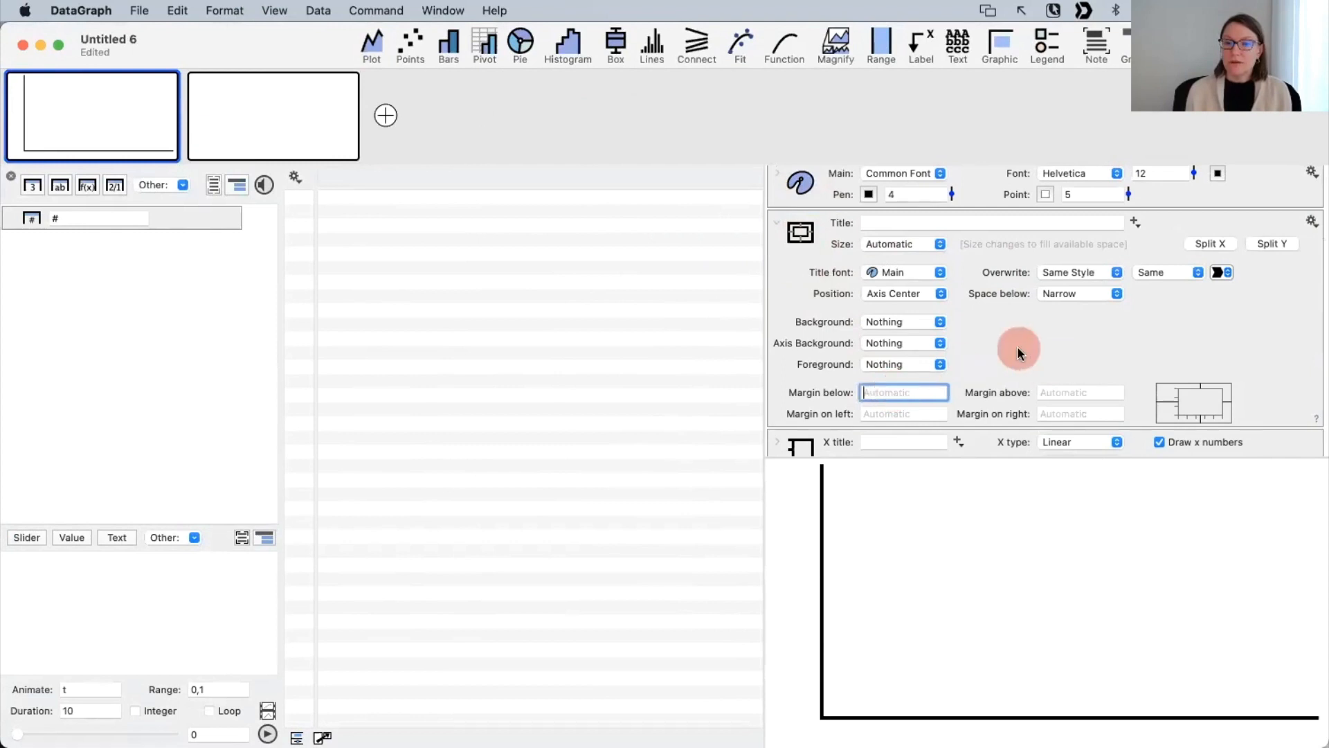
{"action": "scroll", "coordinate": [1018, 346], "scroll_direction": "down", "scroll_amount": 1}
{"action": "type", "text": "0"}
{"action": "left_click", "coordinate": [934, 392]}
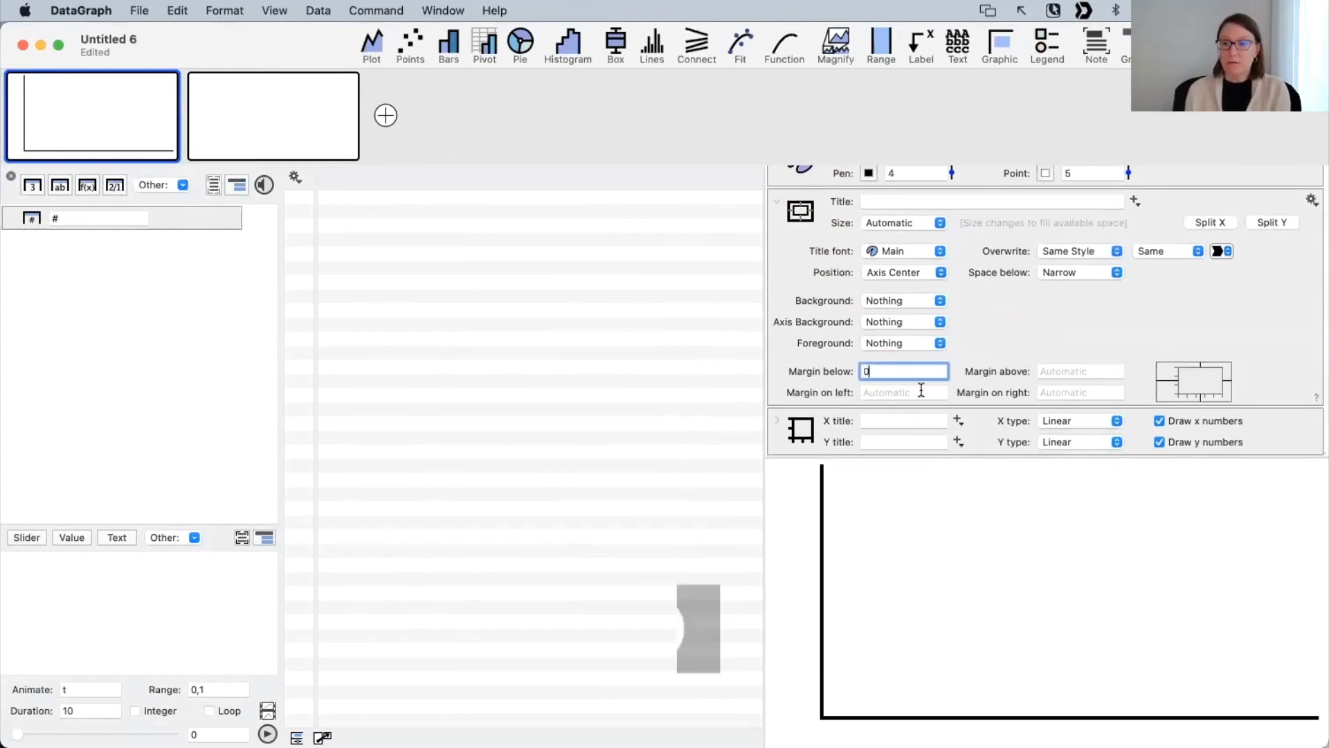
{"action": "type", "text": "0"}
{"action": "left_click", "coordinate": [1072, 374]}
{"action": "type", "text": "0"}
{"action": "left_click", "coordinate": [1067, 394]}
{"action": "type", "text": "0"}
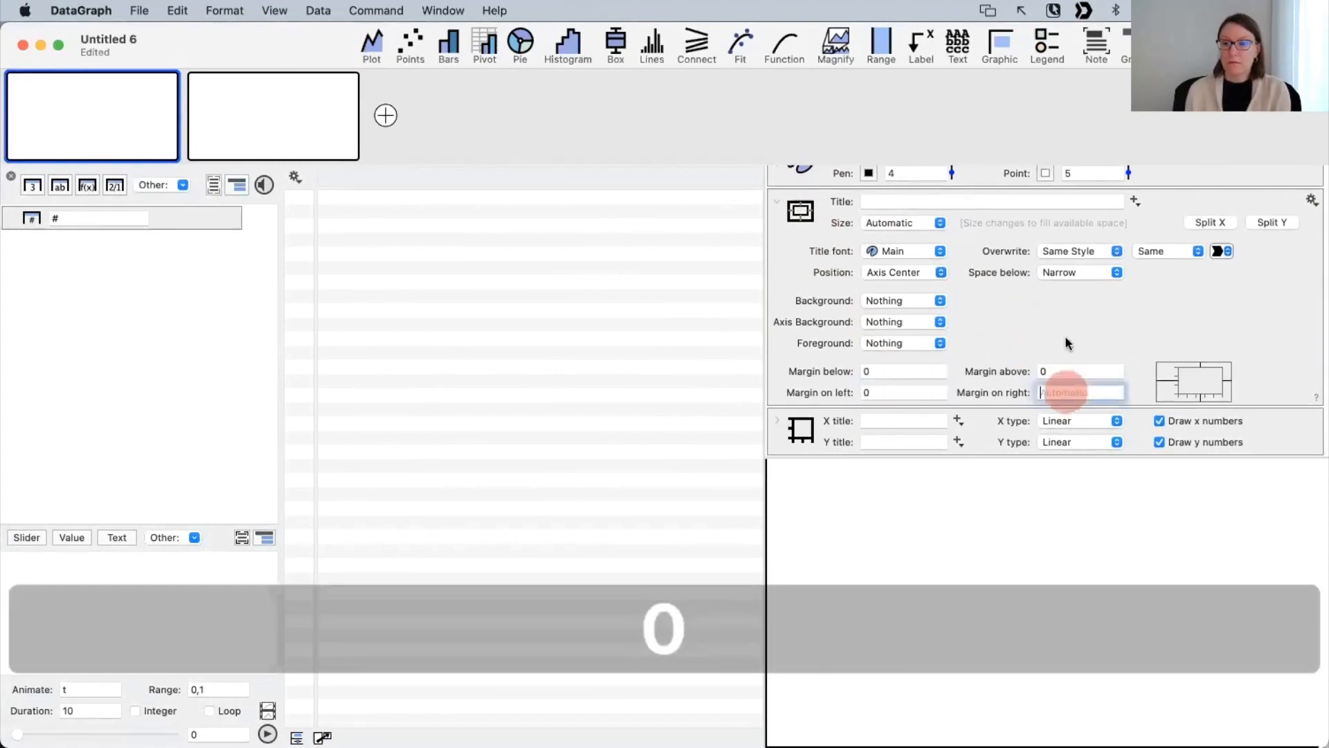
{"action": "left_click", "coordinate": [1065, 309]}
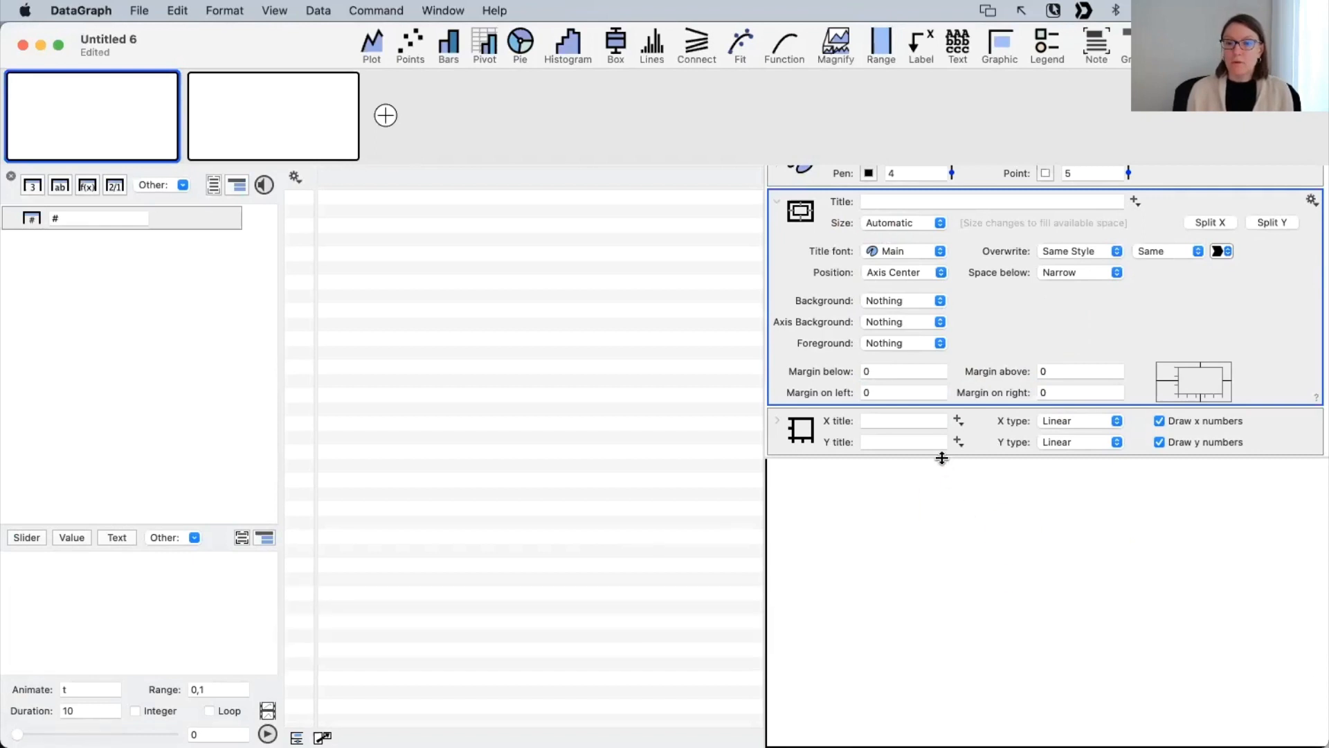
Step: Turn off the x and y number drawing for the first graph's axes
{"action": "left_click_drag", "start_coordinate": [941, 459], "coordinate": [943, 303]}
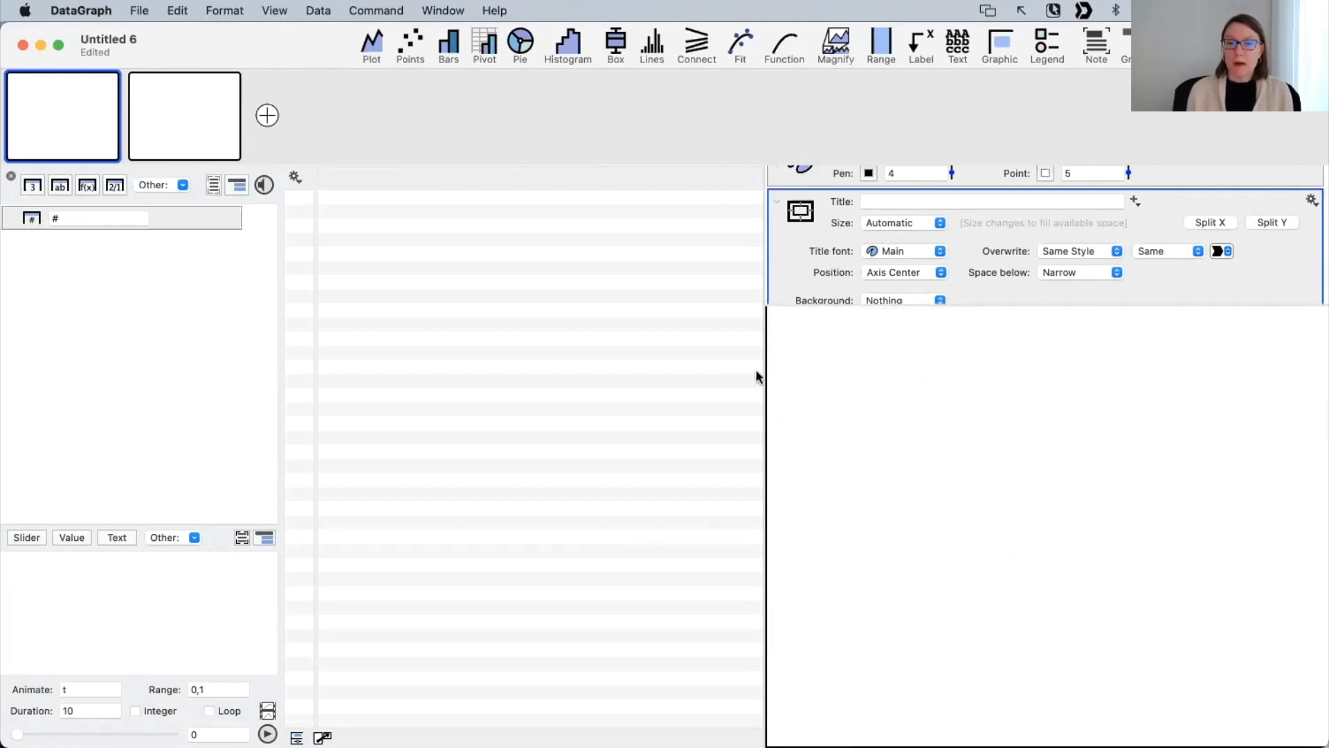
{"action": "left_click_drag", "start_coordinate": [764, 373], "coordinate": [596, 372]}
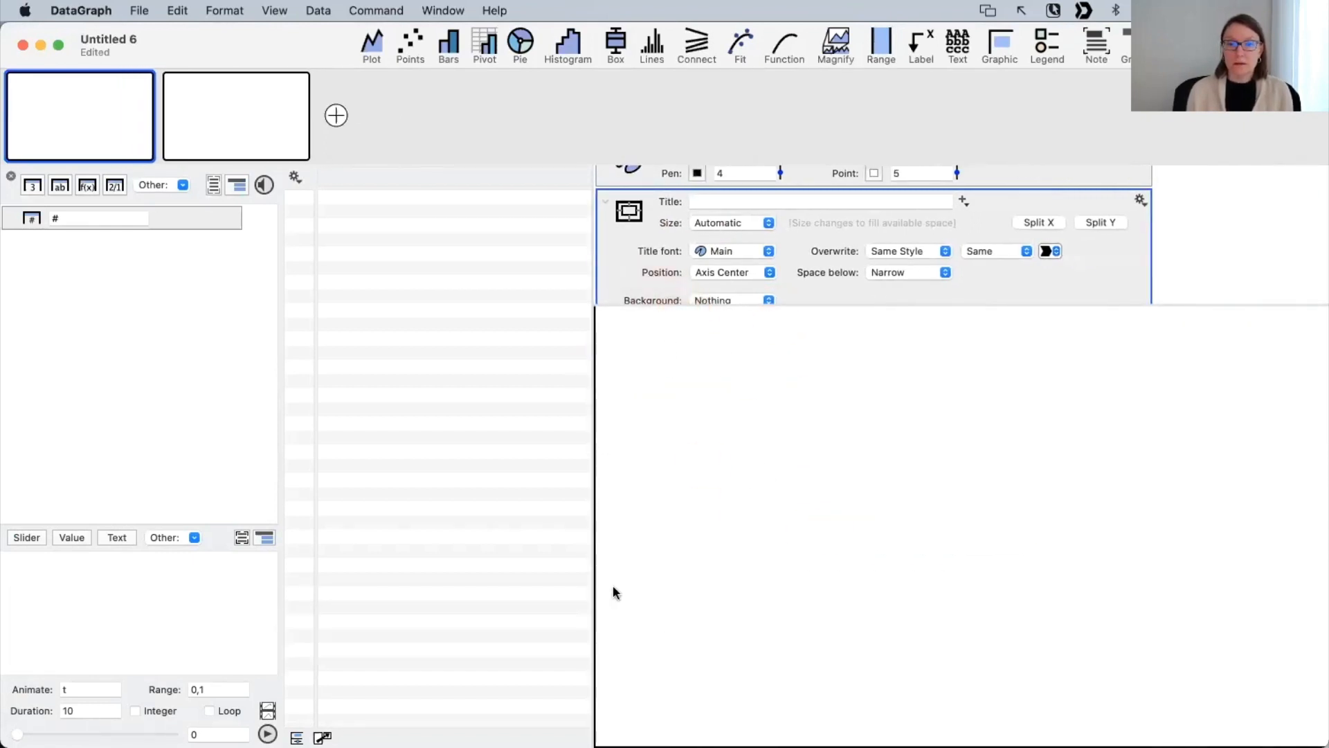
{"action": "left_click", "coordinate": [968, 310]}
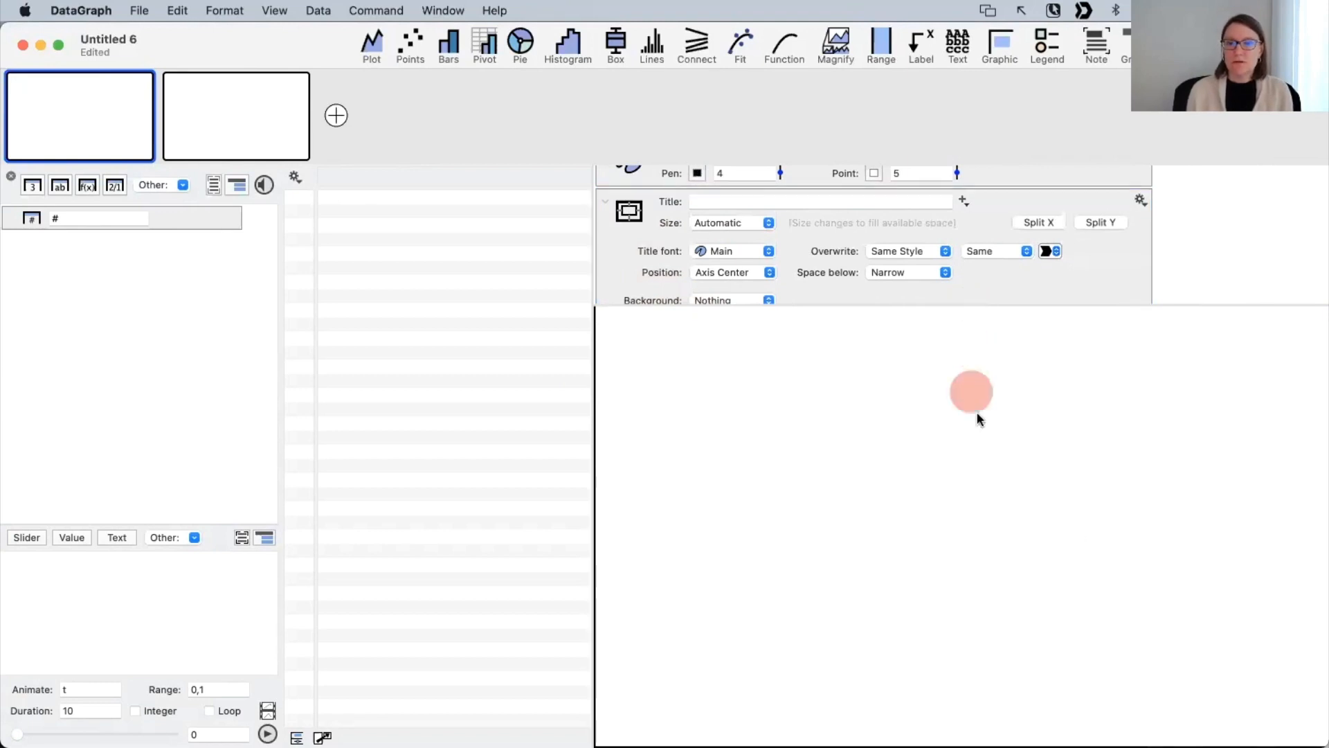
{"action": "left_click_drag", "start_coordinate": [974, 303], "coordinate": [986, 451]}
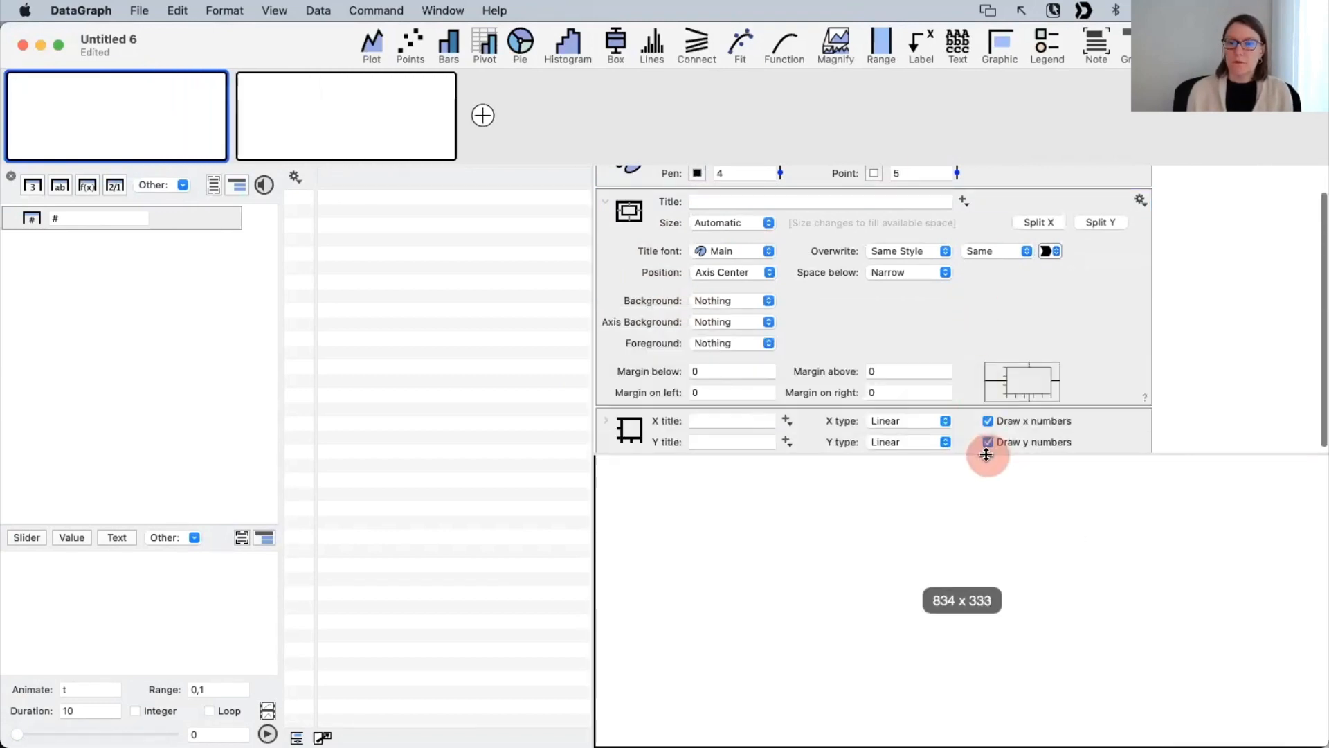
{"action": "left_click", "coordinate": [1001, 320]}
{"action": "scroll", "coordinate": [1016, 339], "scroll_direction": "down", "scroll_amount": 2}
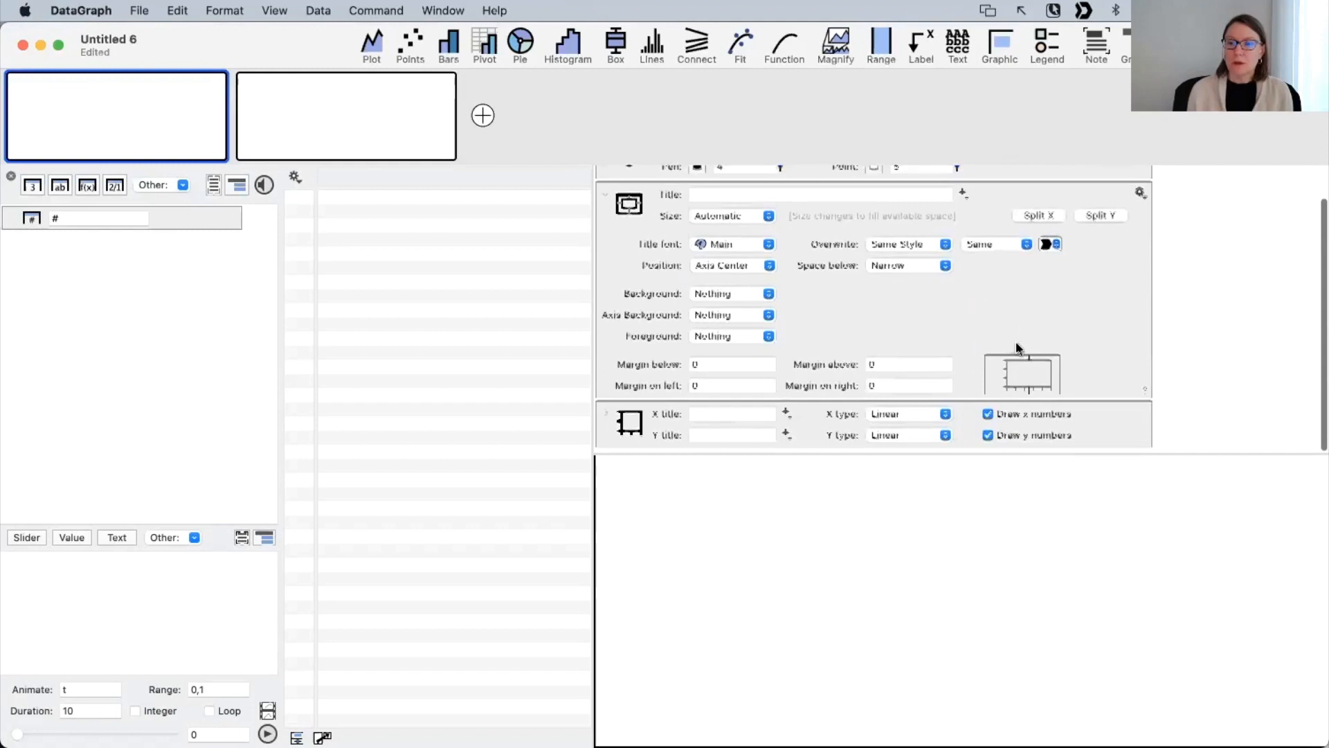
{"action": "left_click", "coordinate": [988, 416]}
{"action": "left_click", "coordinate": [991, 438]}
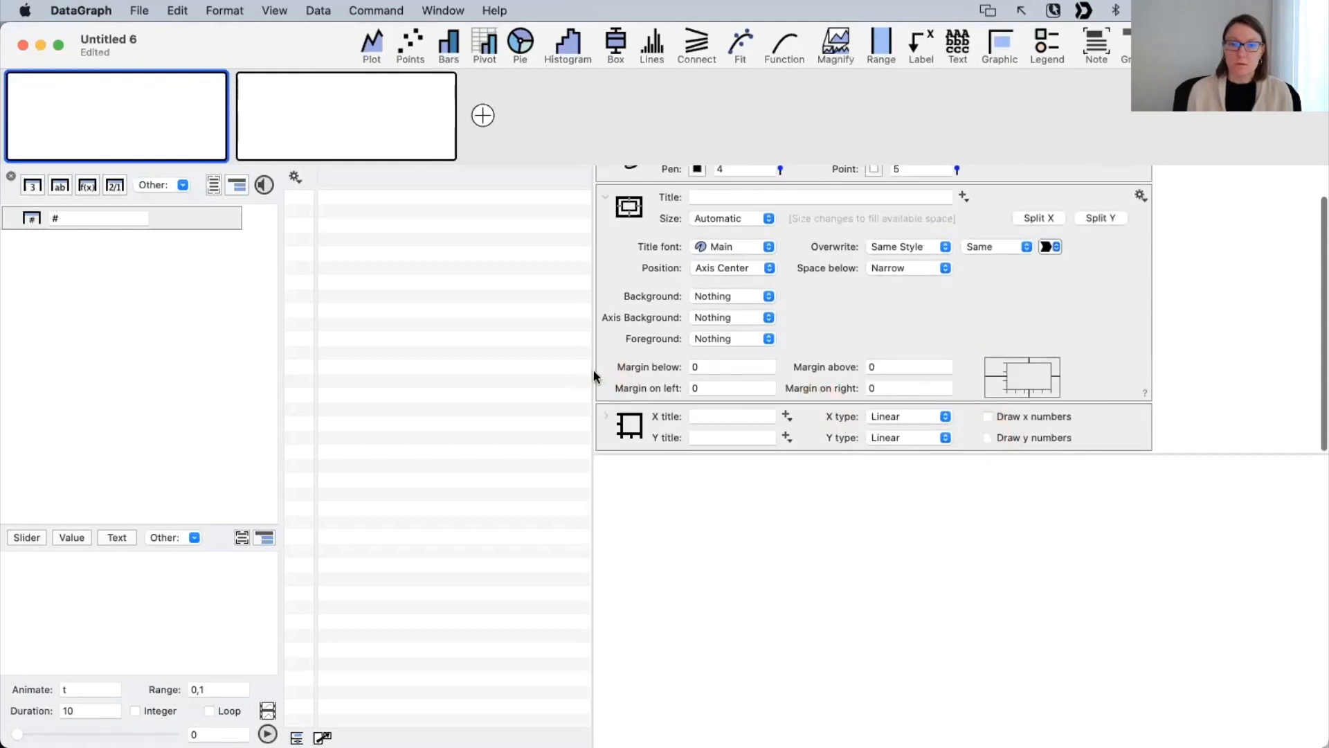
Step: Capture part of the toolbar to the clipboard, paste it into the first graph, and move the image to offset 159,74
{"action": "left_click_drag", "start_coordinate": [592, 372], "coordinate": [739, 365]}
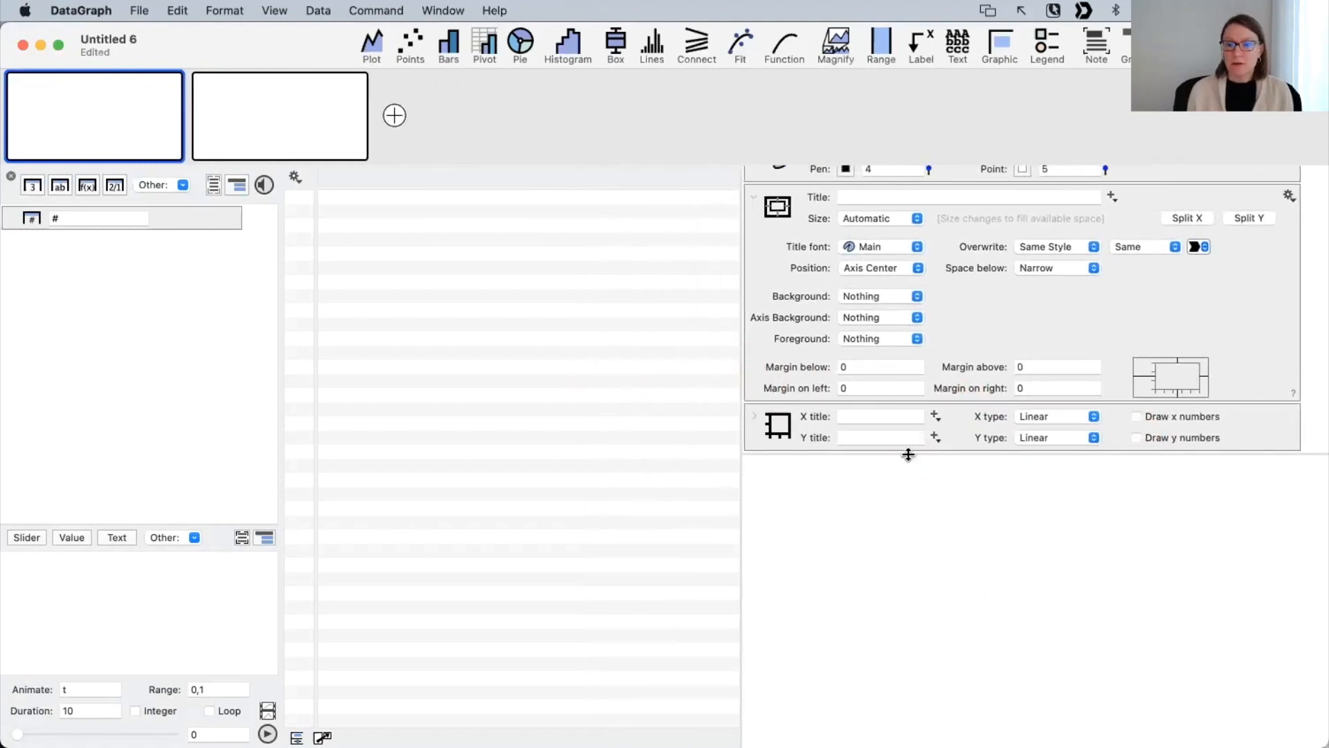
{"action": "left_click_drag", "start_coordinate": [909, 453], "coordinate": [937, 495]}
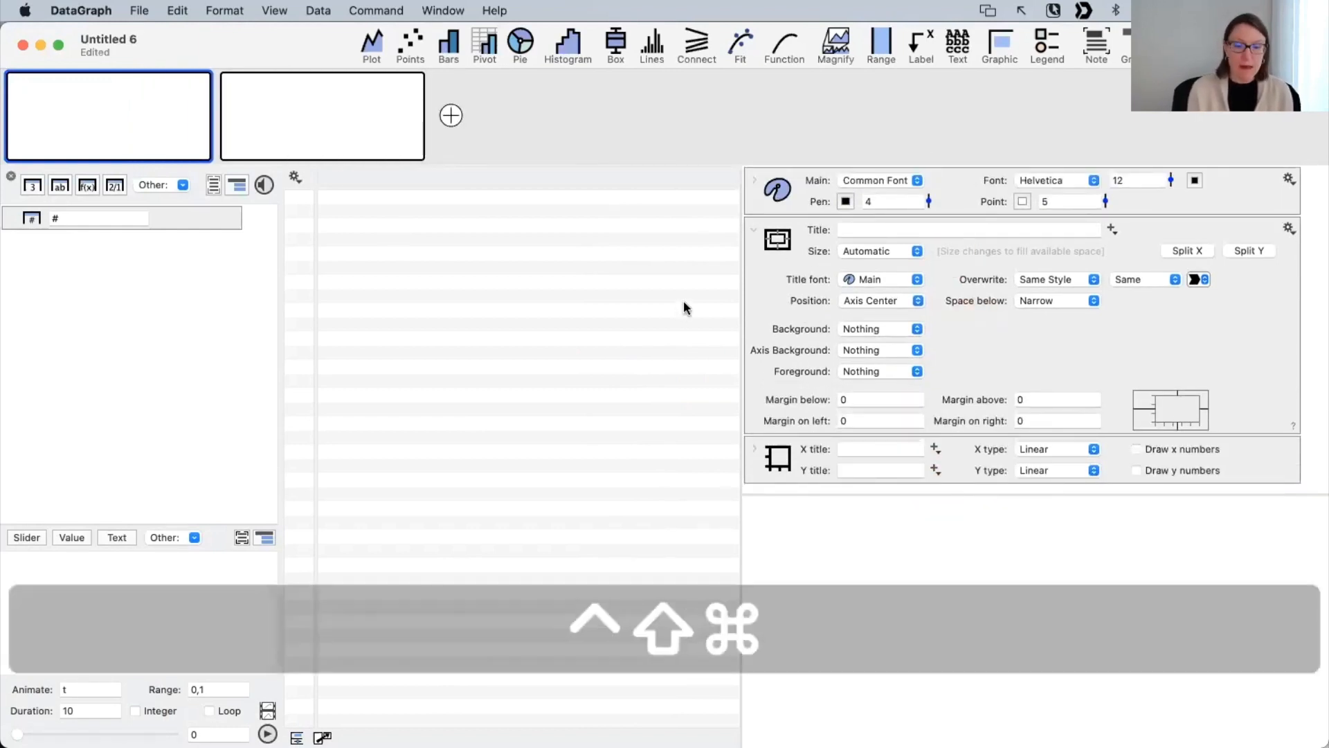
{"action": "key", "text": "ctrl+shift+super+4"}
{"action": "left_click_drag", "start_coordinate": [425, 24], "coordinate": [686, 130]}
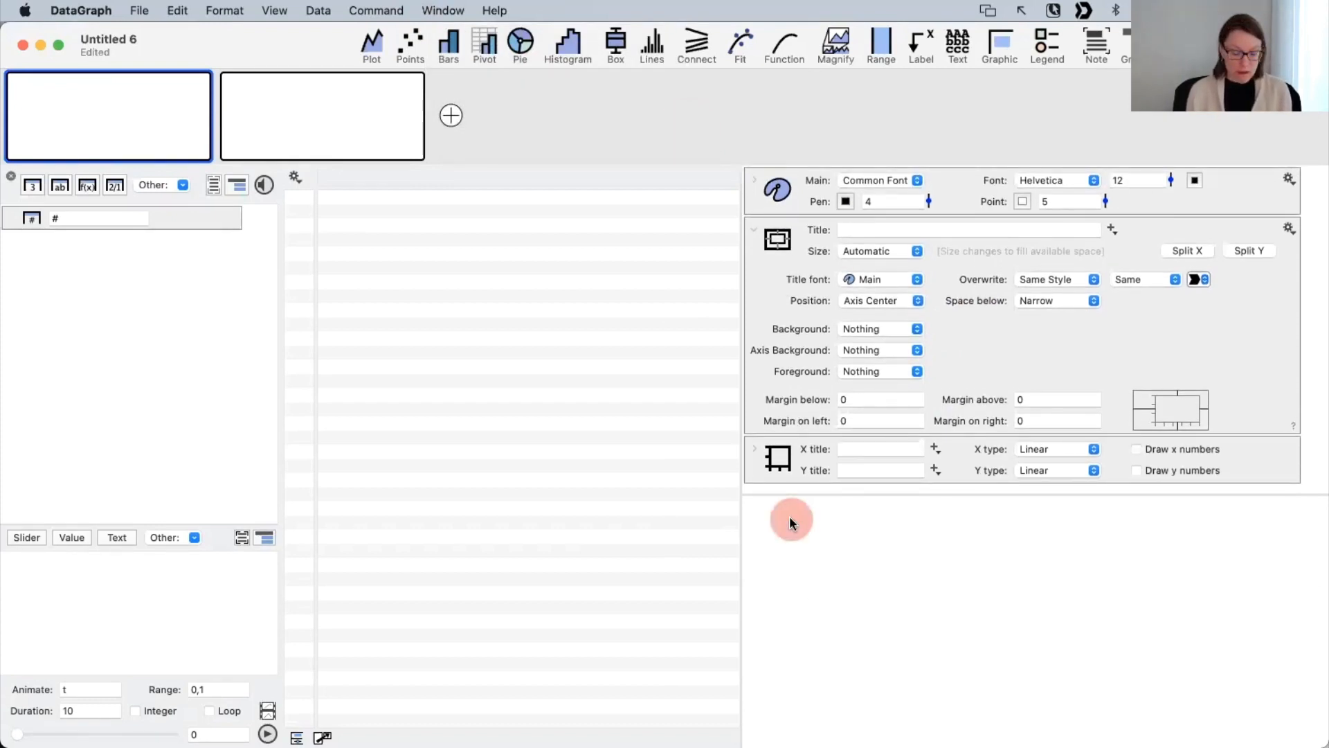
{"action": "key", "text": "super+v"}
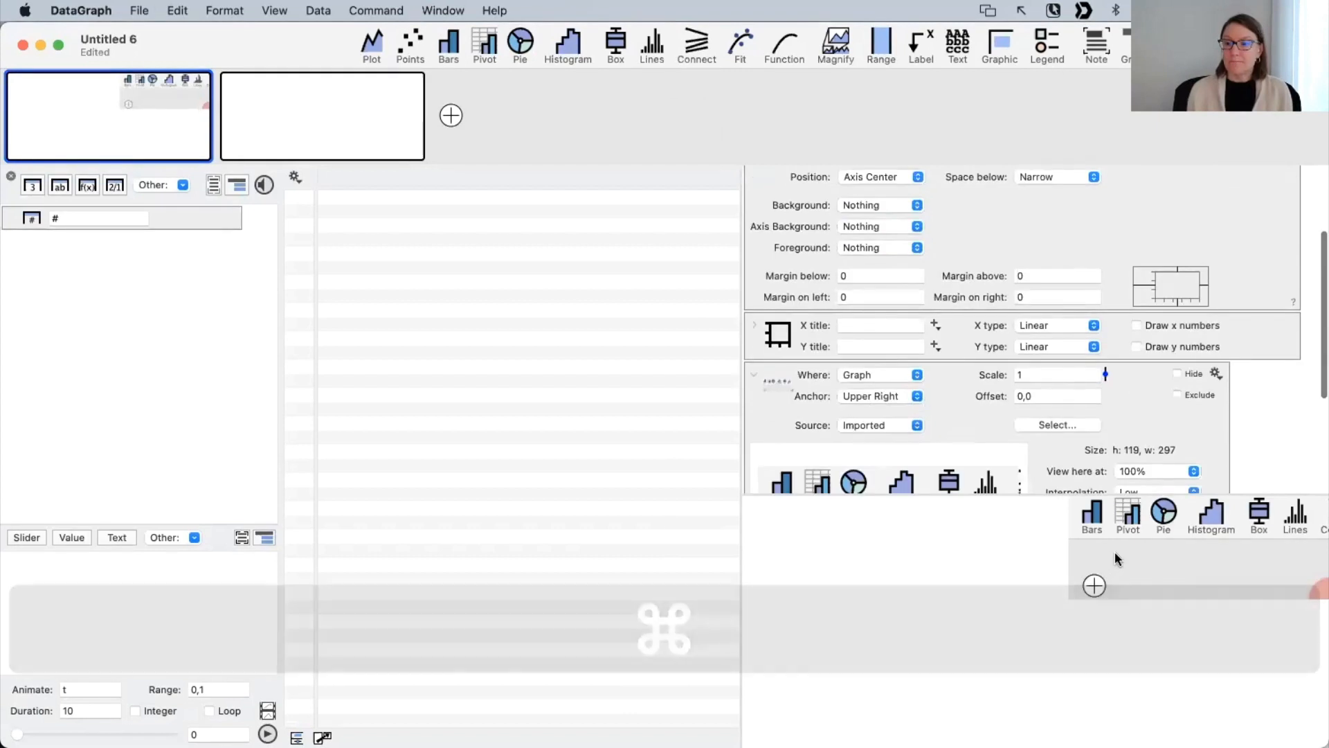
{"action": "left_click_drag", "start_coordinate": [1114, 552], "coordinate": [970, 620]}
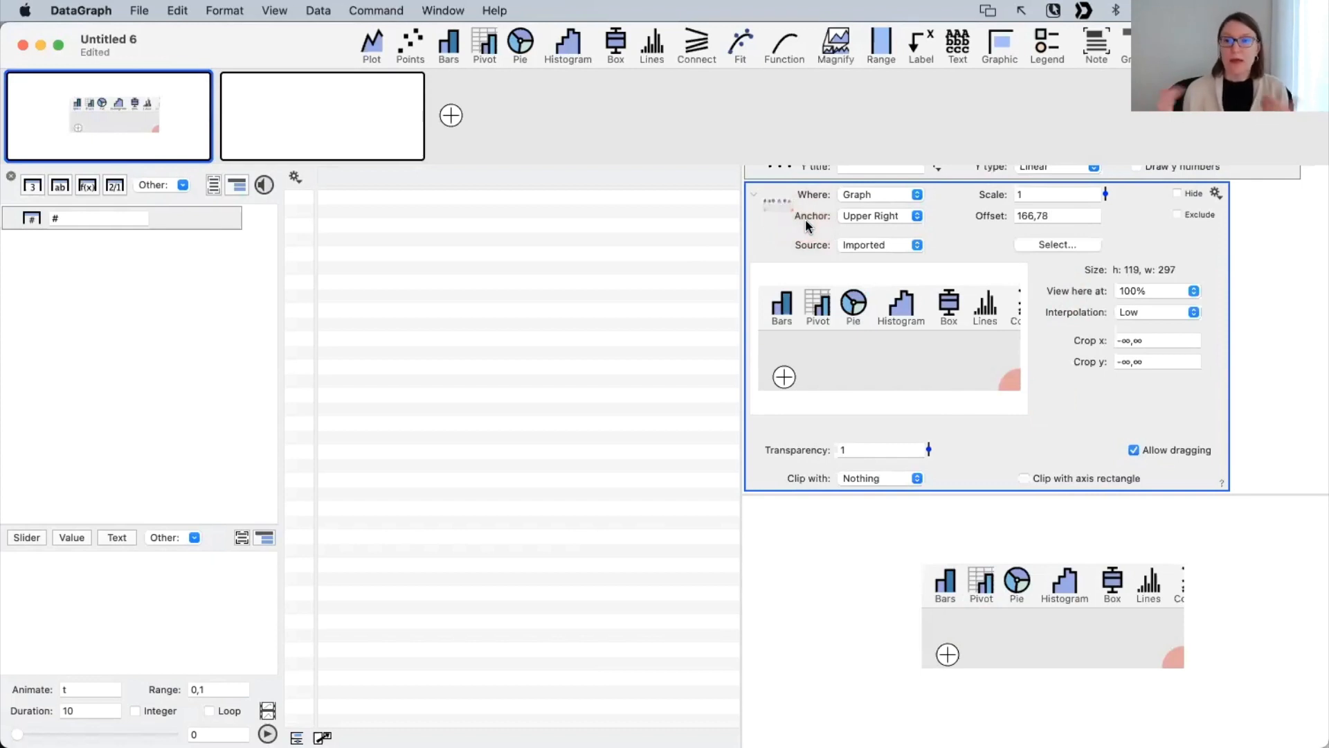
{"action": "left_click_drag", "start_coordinate": [1044, 606], "coordinate": [1051, 602]}
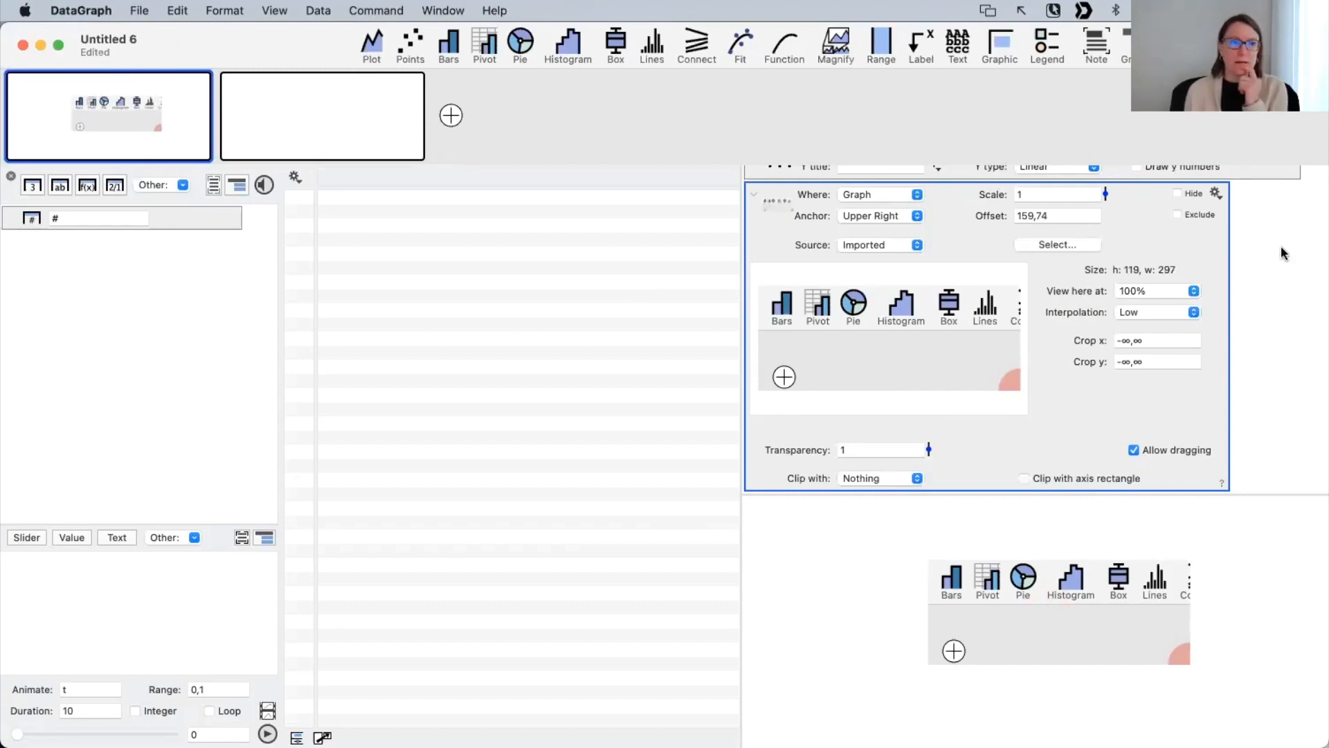
Step: Open the Nightingale Rose Diagrams file from the online examples
{"action": "left_click", "coordinate": [139, 10]}
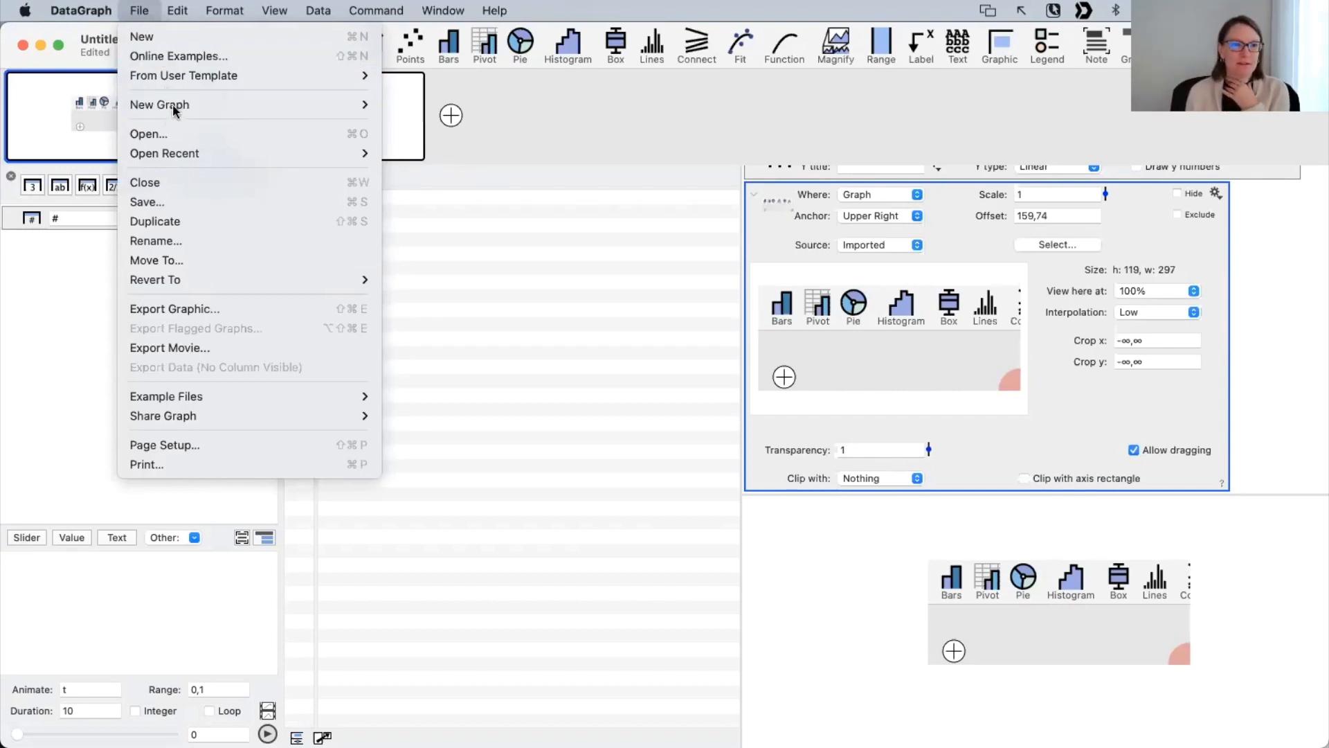
{"action": "mouse_move", "coordinate": [176, 106]}
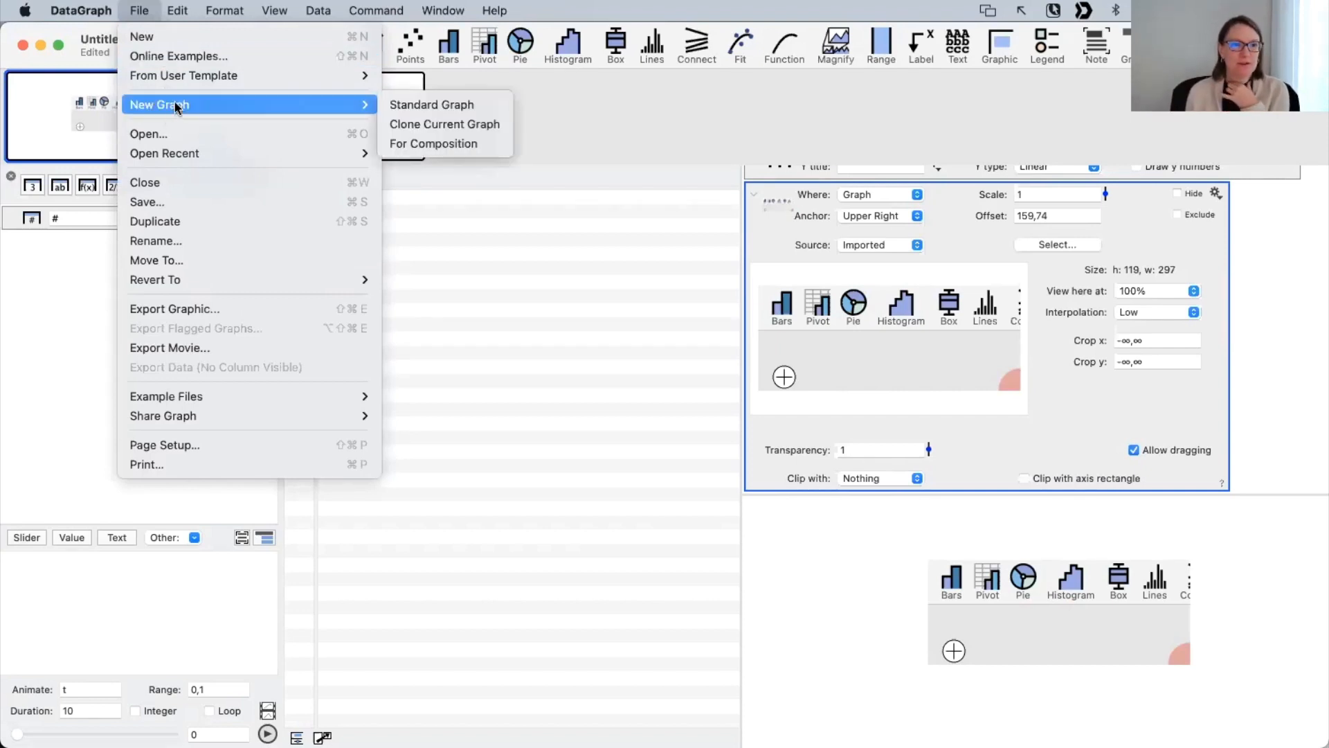
{"action": "left_click", "coordinate": [182, 59]}
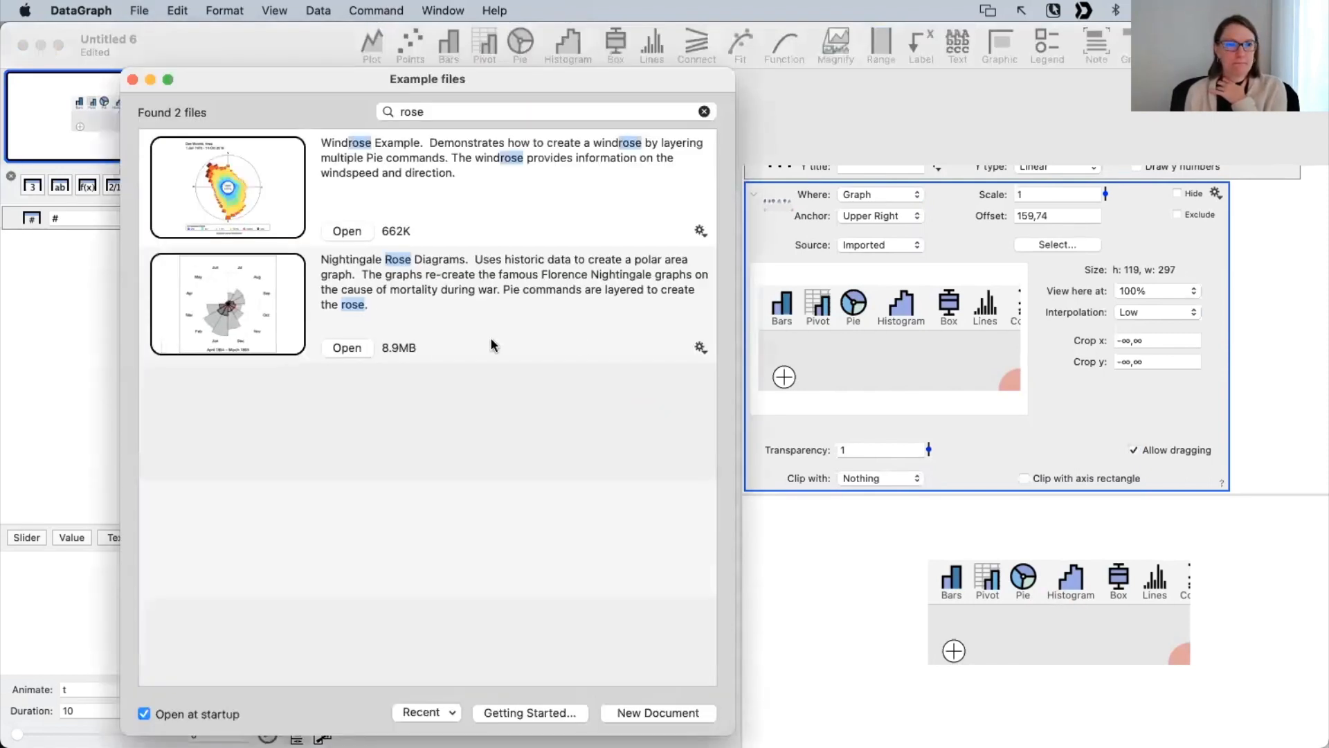
{"action": "left_click", "coordinate": [347, 348]}
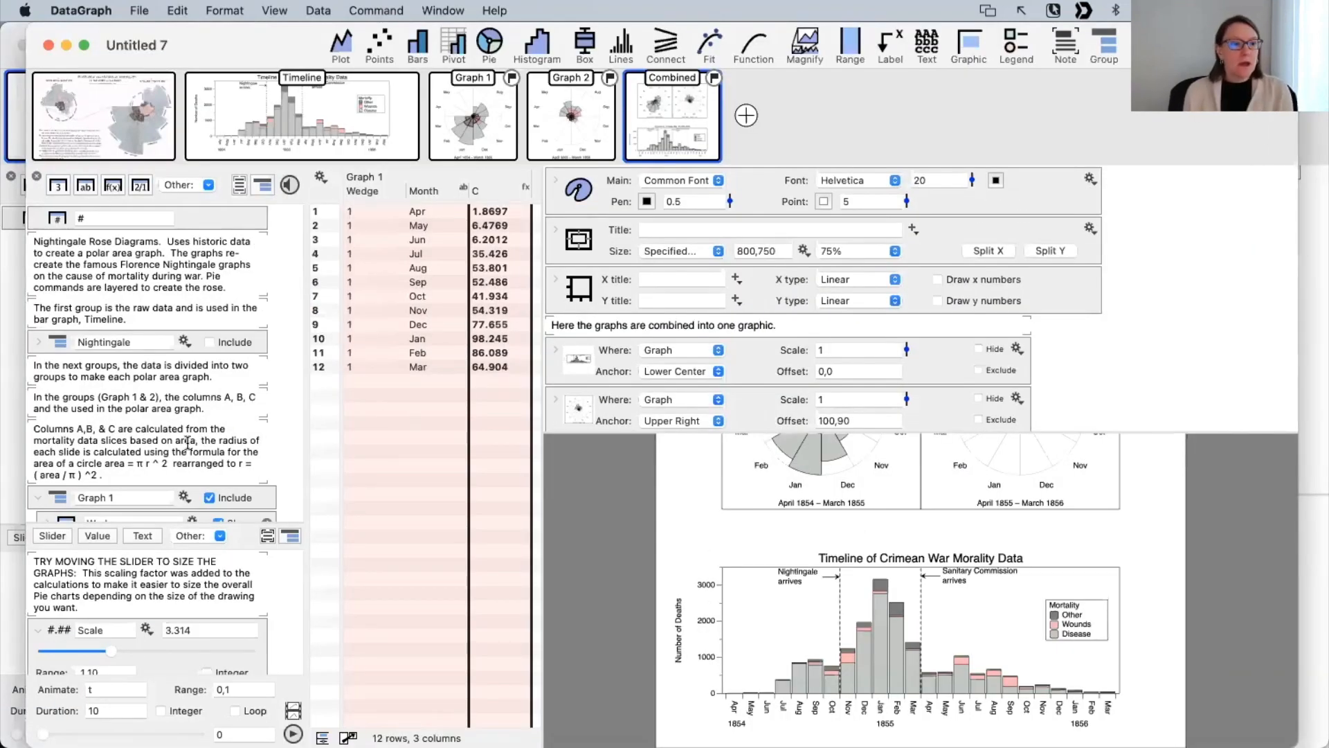
Step: Examine the notes, the Graph 1 columns and the A, B and C calculations in the Nightingale data list
{"action": "scroll", "coordinate": [225, 449], "scroll_direction": "down", "scroll_amount": 10}
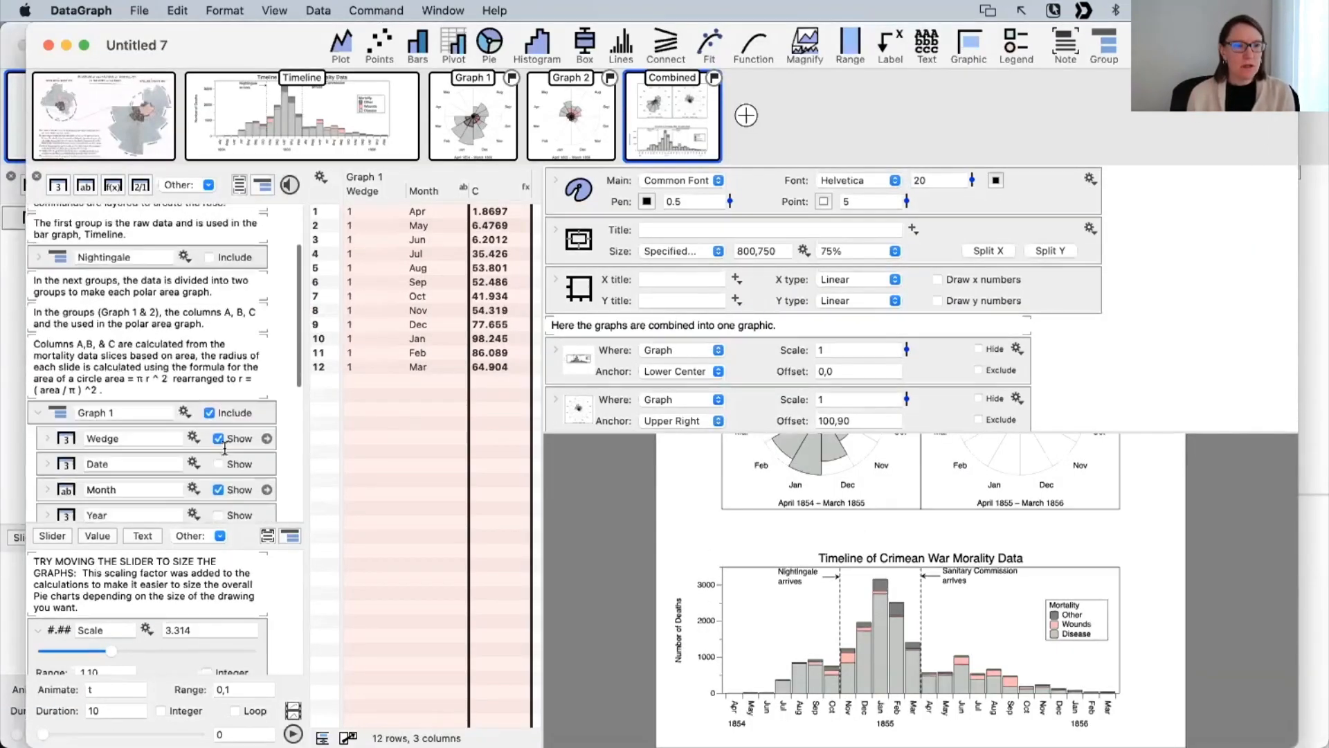
{"action": "scroll", "coordinate": [225, 449], "scroll_direction": "down", "scroll_amount": 2}
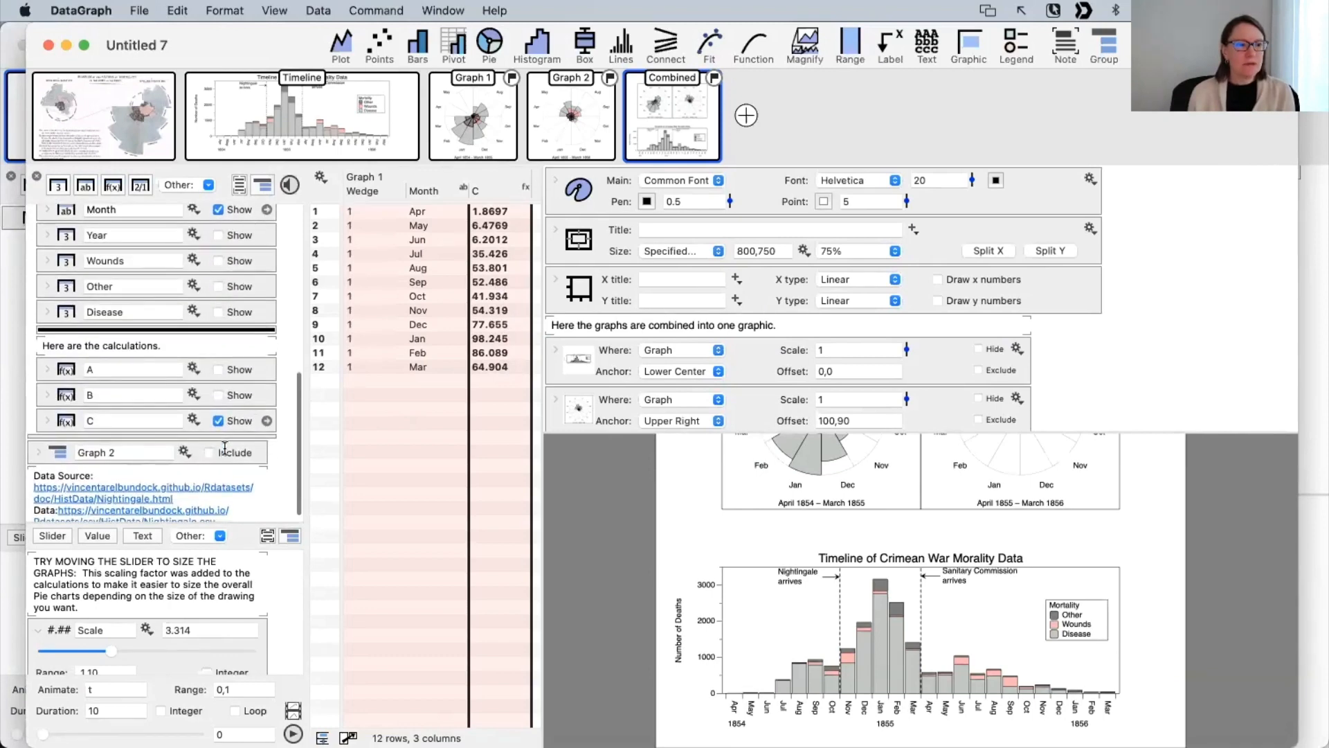
{"action": "scroll", "coordinate": [207, 310], "scroll_direction": "up", "scroll_amount": 8}
{"action": "scroll", "coordinate": [207, 311], "scroll_direction": "up", "scroll_amount": 3}
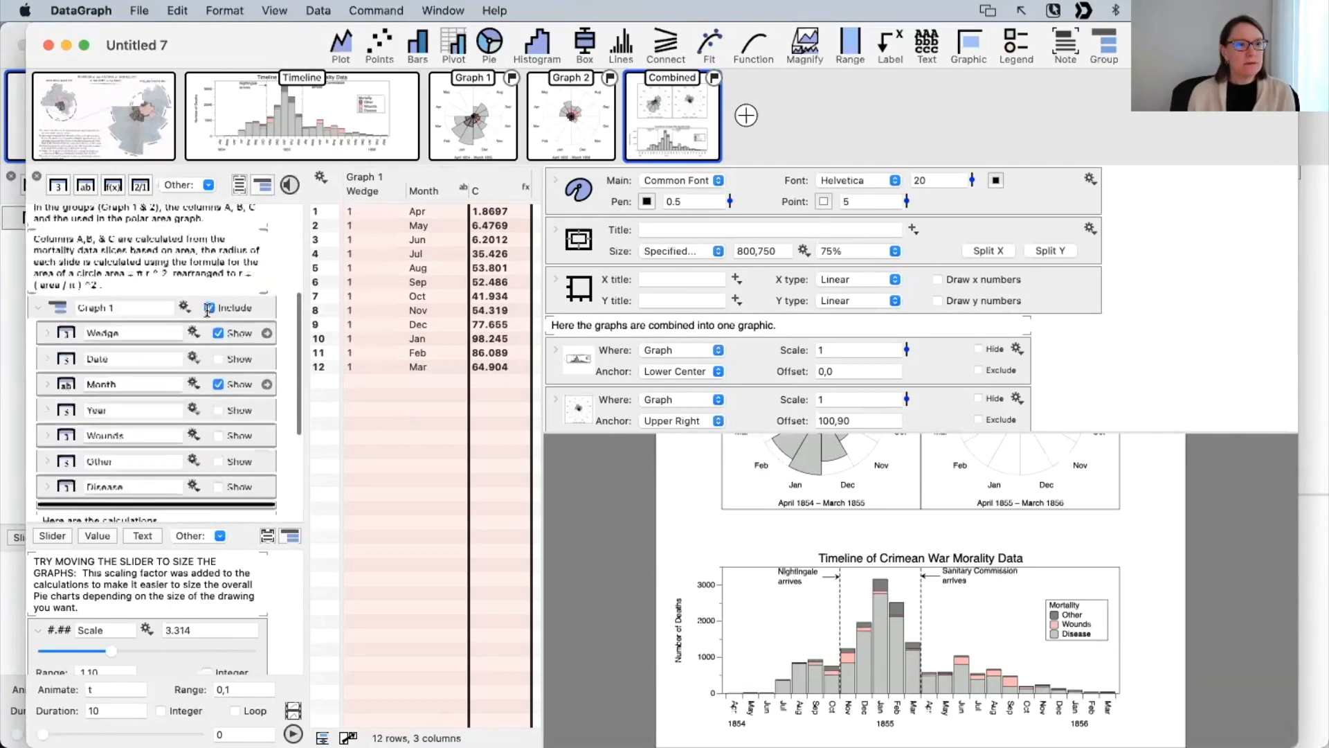
{"action": "scroll", "coordinate": [207, 310], "scroll_direction": "down", "scroll_amount": 5}
{"action": "scroll", "coordinate": [192, 421], "scroll_direction": "up", "scroll_amount": 5}
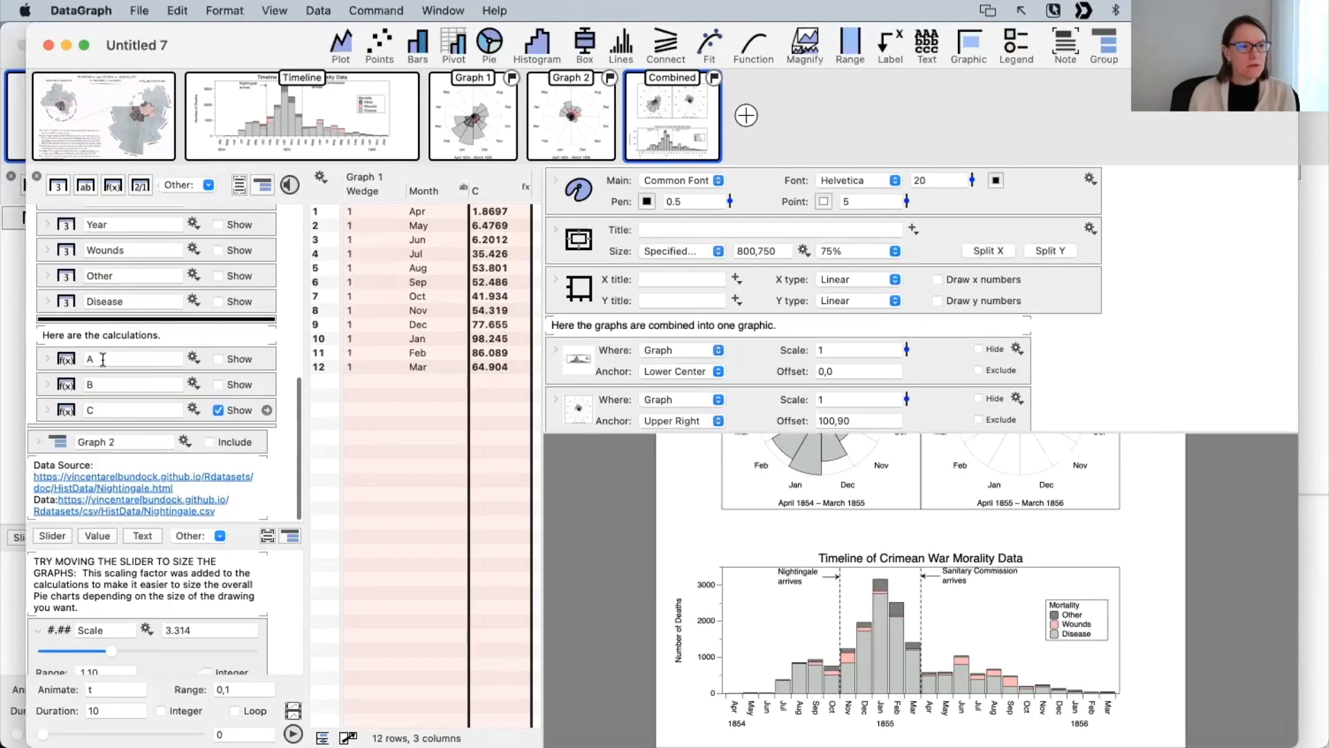
{"action": "scroll", "coordinate": [125, 312], "scroll_direction": "down", "scroll_amount": 3}
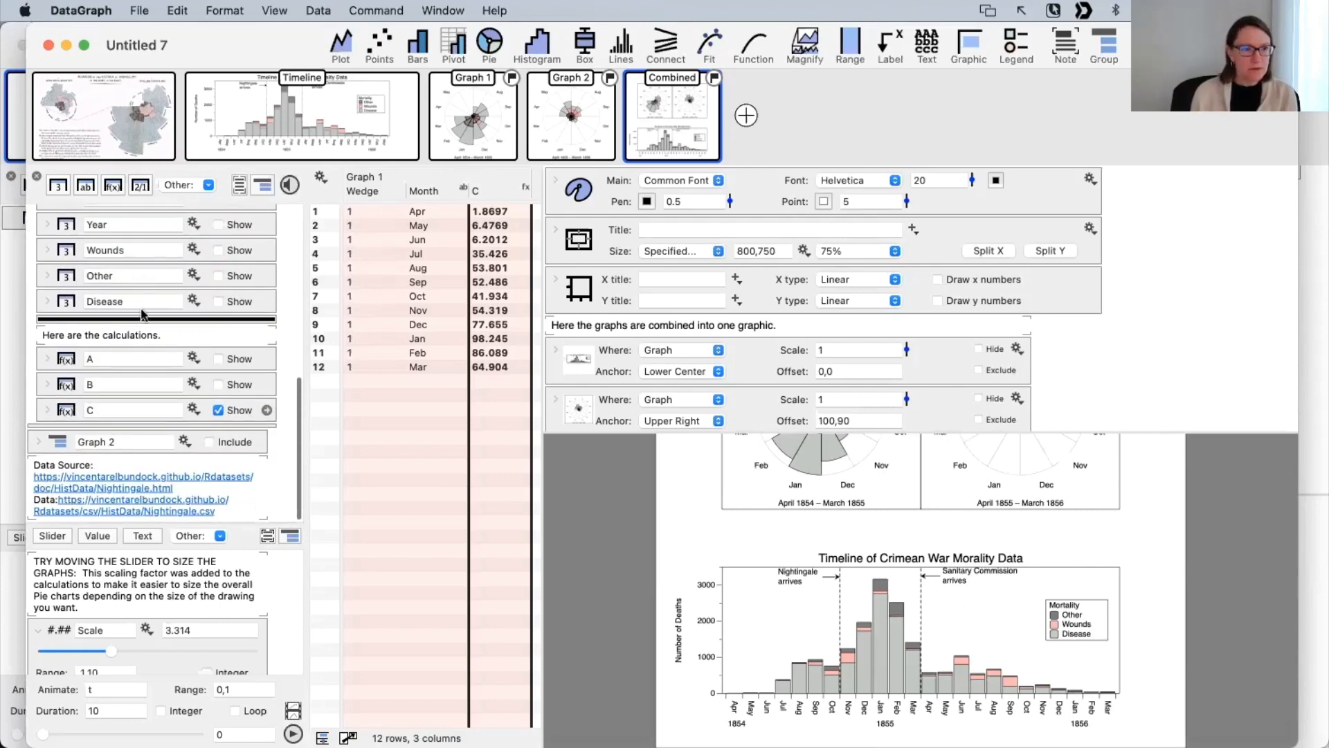
{"action": "scroll", "coordinate": [142, 308], "scroll_direction": "up", "scroll_amount": 4}
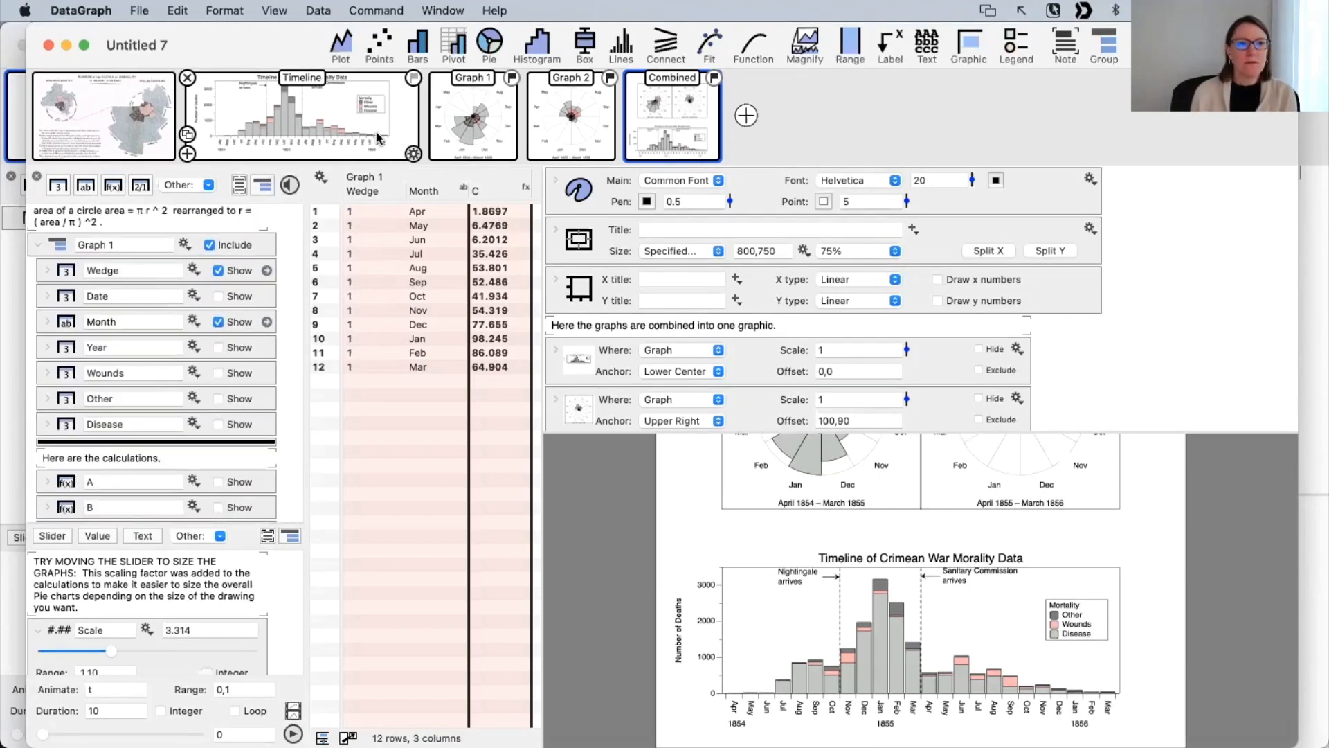
Step: Show Graph 1 and examine the layered Pie commands that build its polar area chart
{"action": "mouse_move", "coordinate": [550, 133]}
{"action": "left_click", "coordinate": [454, 118]}
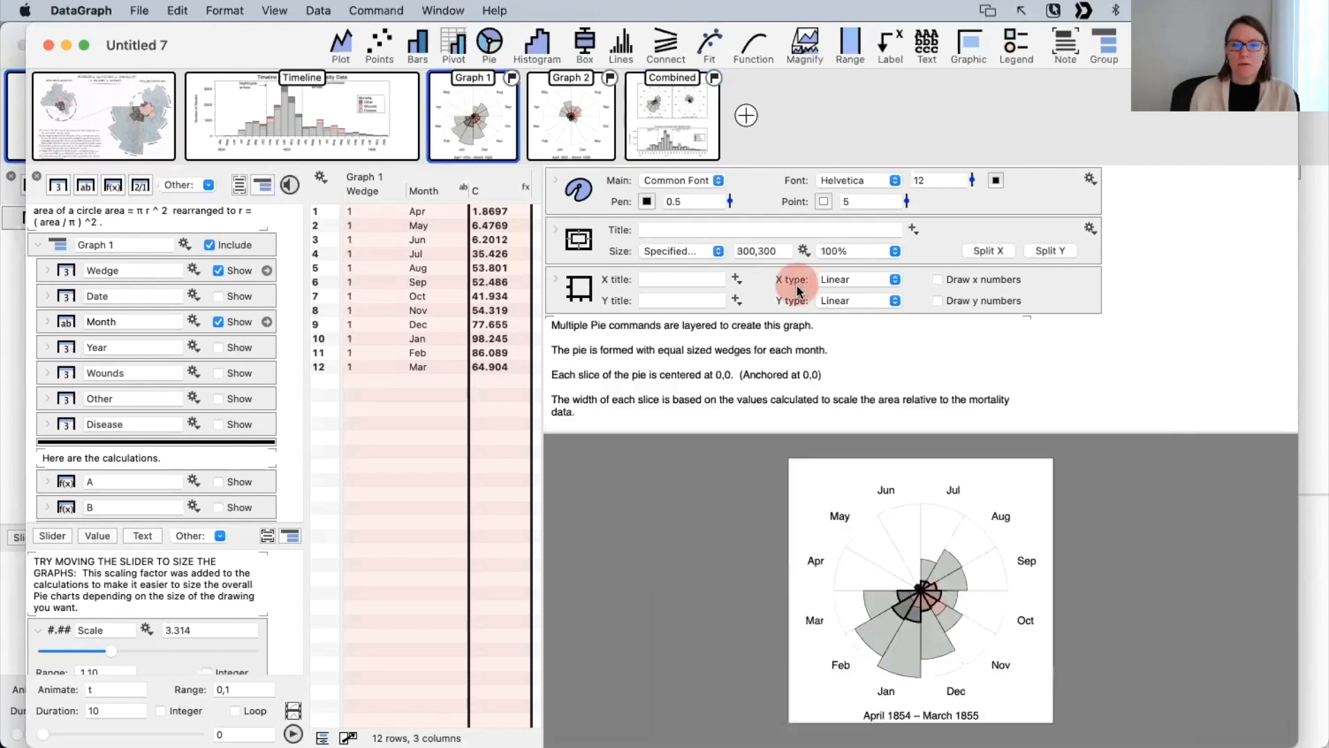
{"action": "scroll", "coordinate": [783, 333], "scroll_direction": "down", "scroll_amount": 5}
{"action": "scroll", "coordinate": [783, 355], "scroll_direction": "down", "scroll_amount": 5}
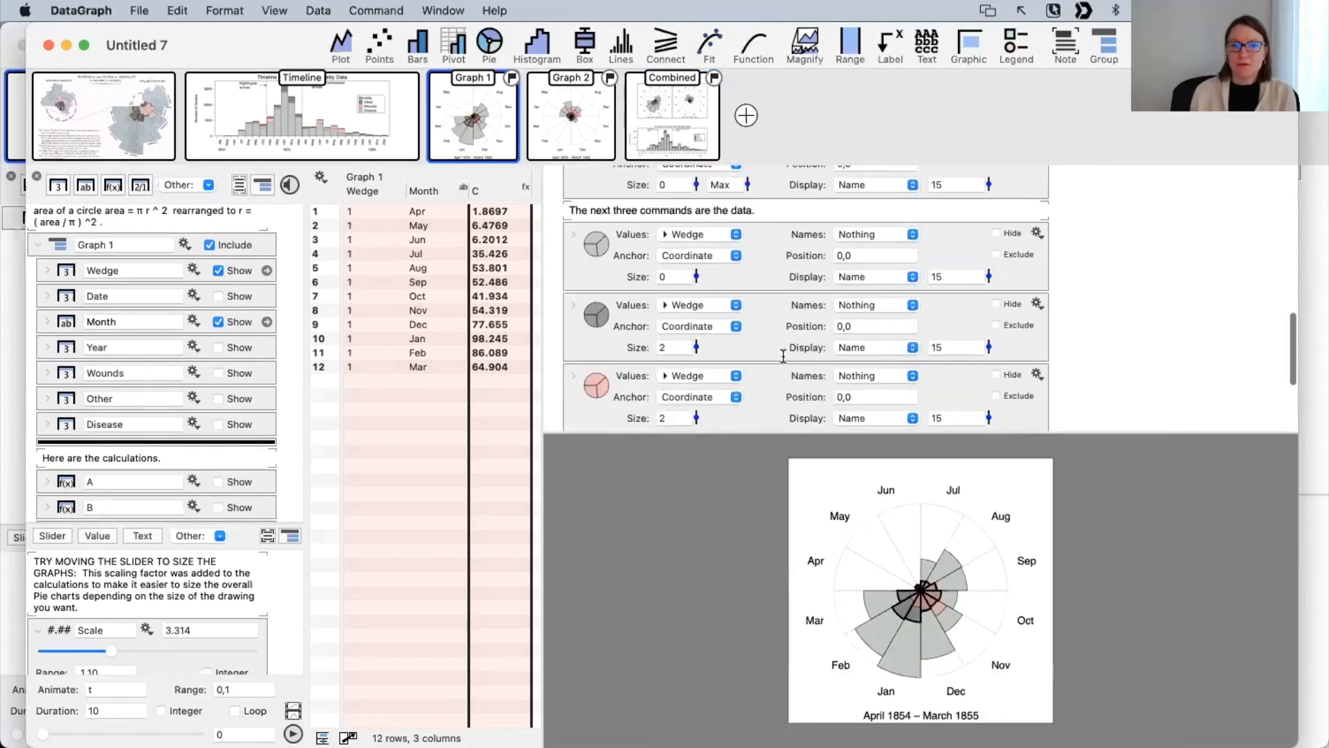
{"action": "scroll", "coordinate": [783, 356], "scroll_direction": "up", "scroll_amount": 1}
{"action": "left_click", "coordinate": [630, 321]}
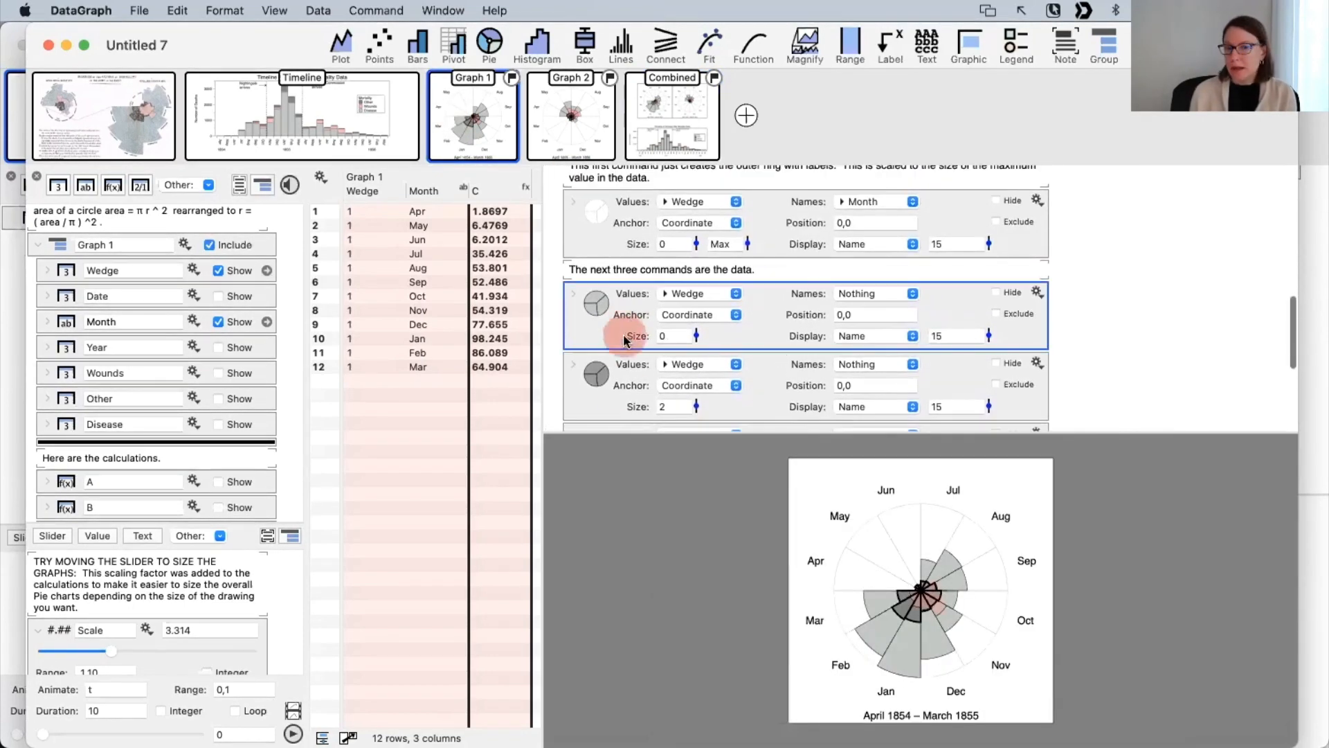
{"action": "left_click", "coordinate": [621, 395]}
{"action": "scroll", "coordinate": [717, 385], "scroll_direction": "down", "scroll_amount": 3}
{"action": "left_click", "coordinate": [720, 383]}
{"action": "left_click", "coordinate": [602, 341]}
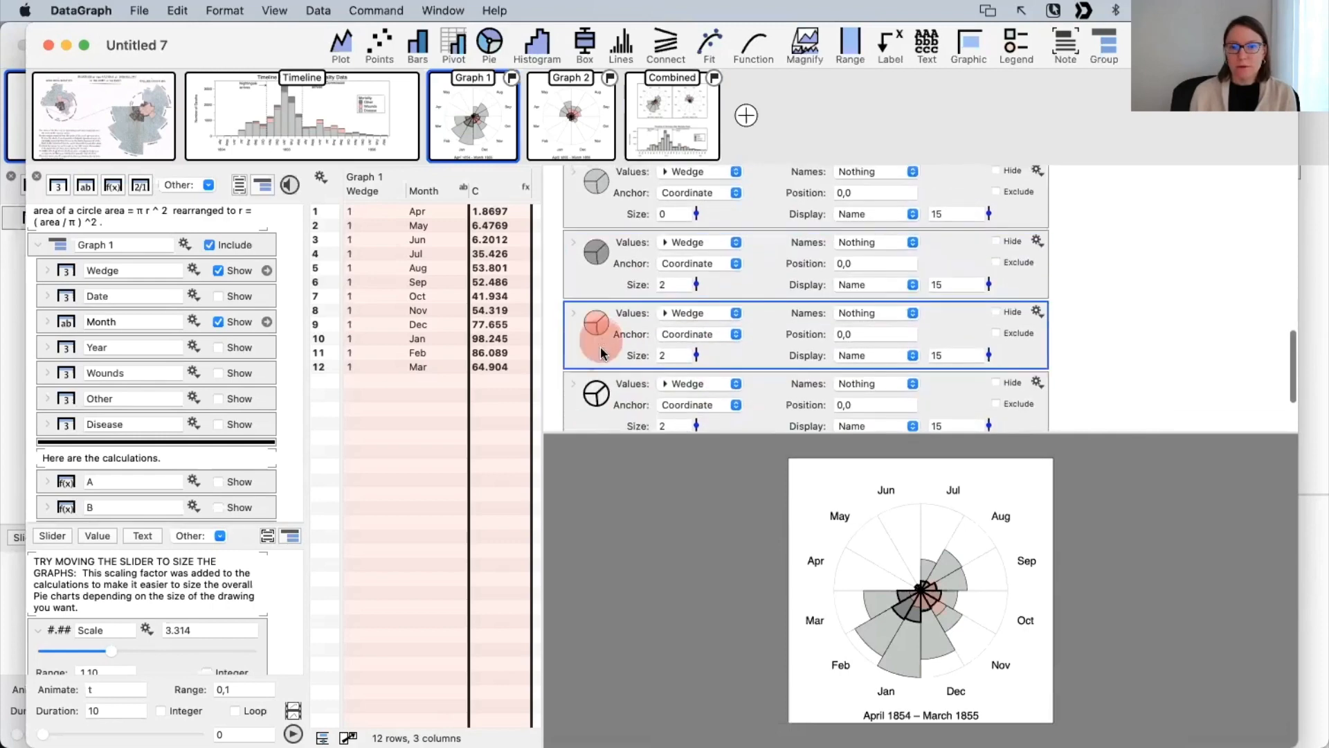
{"action": "scroll", "coordinate": [806, 358], "scroll_direction": "down", "scroll_amount": 2}
{"action": "scroll", "coordinate": [805, 358], "scroll_direction": "up", "scroll_amount": 5}
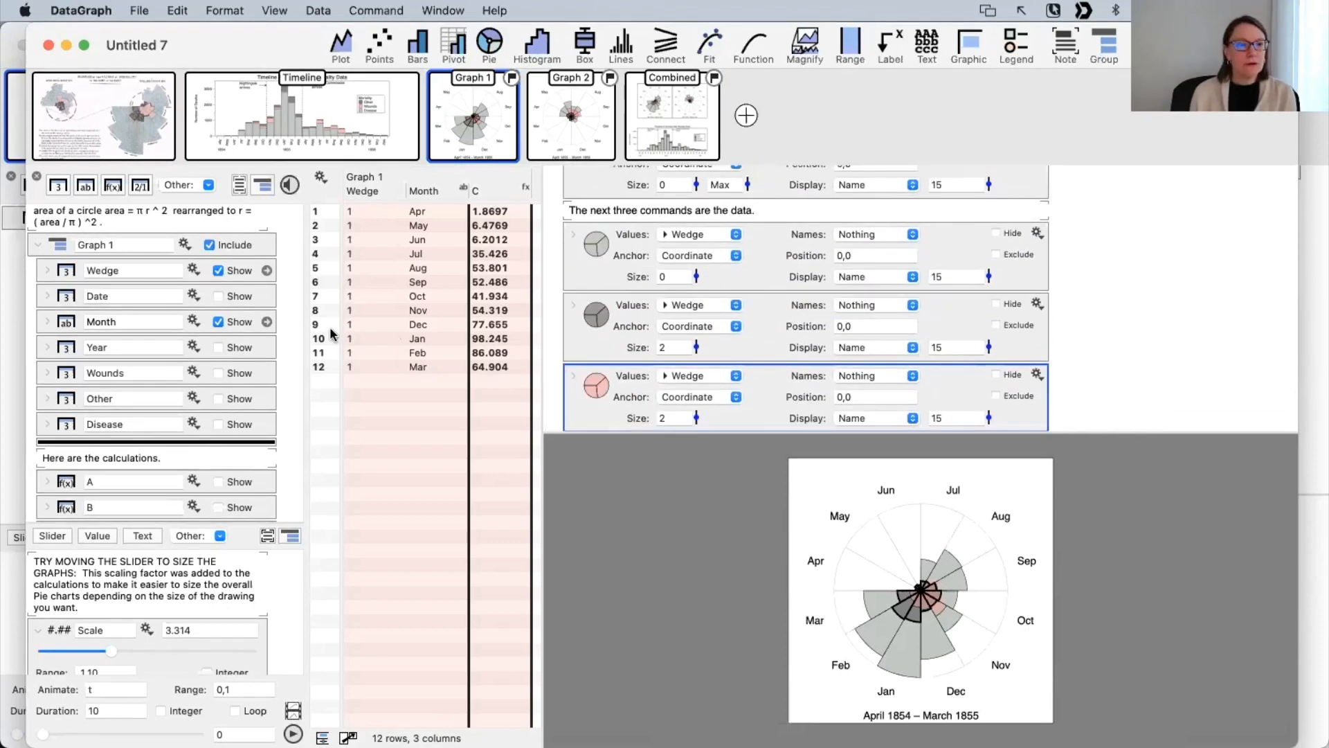
Step: Select the Wedge column to point it out, and lower the Scale variable to 2.749
{"action": "left_click", "coordinate": [367, 193]}
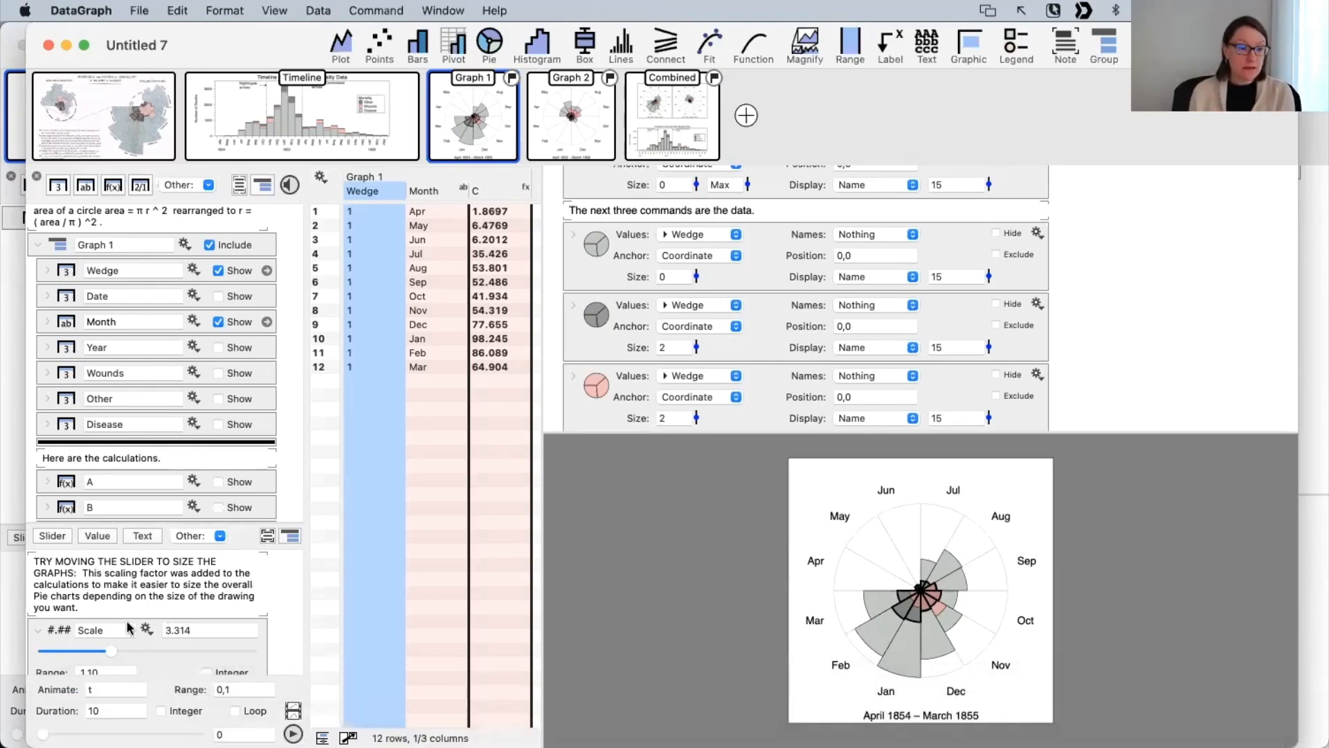
{"action": "mouse_move", "coordinate": [115, 655]}
{"action": "left_mouse_down"}
{"action": "mouse_move", "coordinate": [90, 654]}
{"action": "mouse_move", "coordinate": [169, 654]}
{"action": "mouse_move", "coordinate": [38, 654]}
{"action": "mouse_move", "coordinate": [98, 653]}
{"action": "left_mouse_up"}
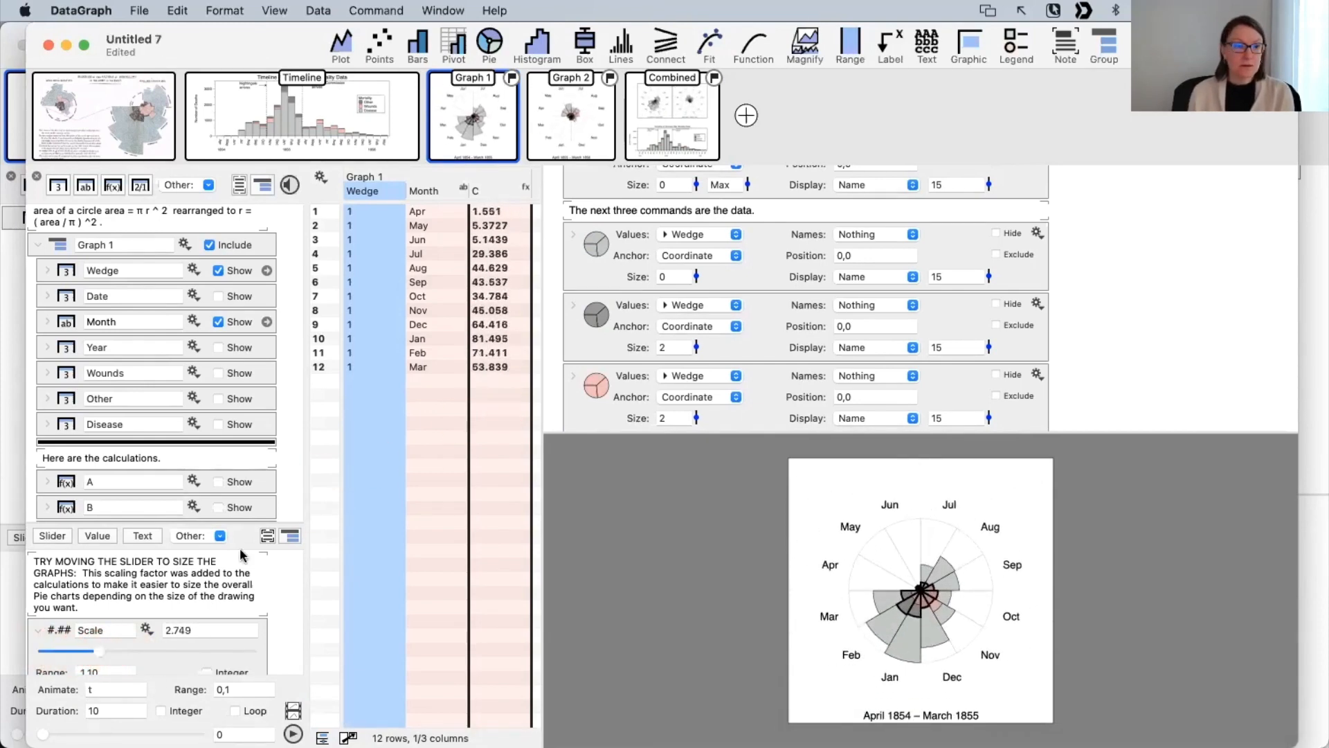
Step: Expand calculation column A to inspect how its formula uses the Scale variable, and collapse it again
{"action": "scroll", "coordinate": [258, 405], "scroll_direction": "down", "scroll_amount": 5}
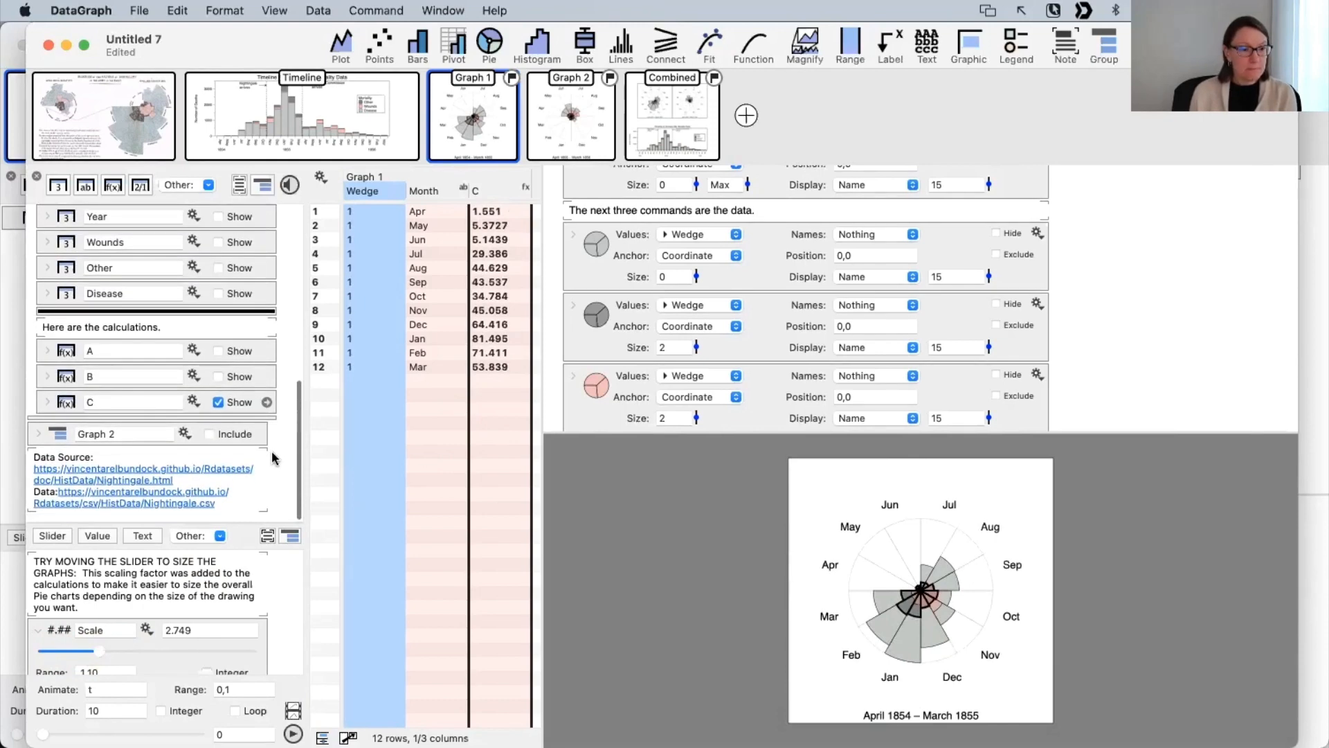
{"action": "left_click", "coordinate": [48, 358]}
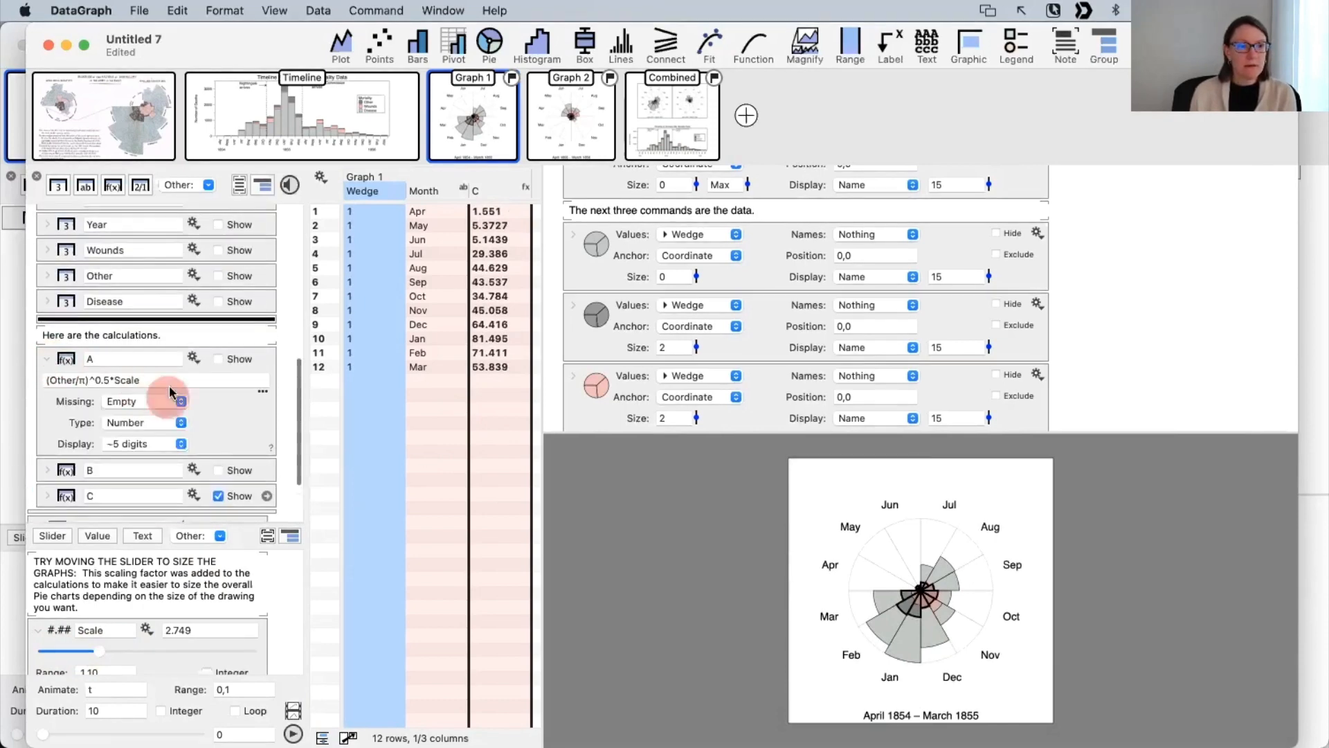
{"action": "left_click", "coordinate": [47, 359]}
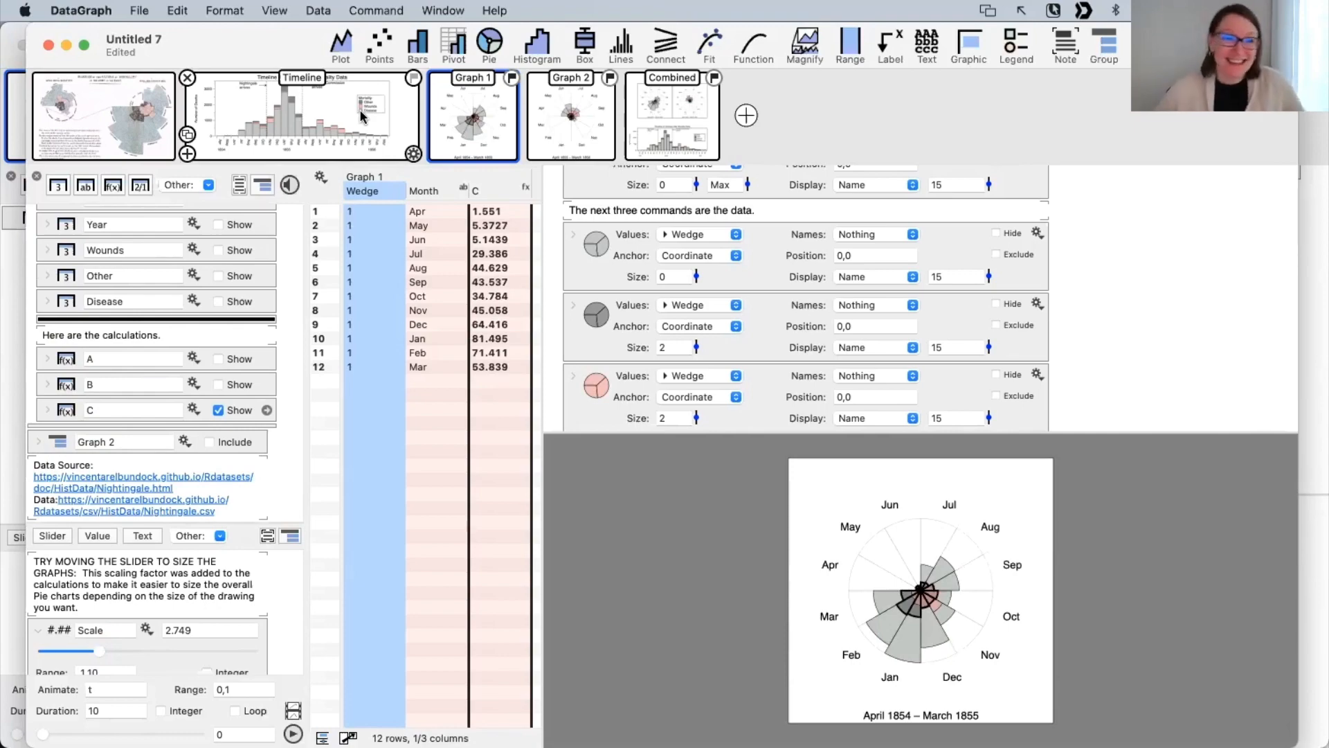
Step: Close the Nightingale example document without saving it
{"action": "left_click", "coordinate": [49, 44]}
{"action": "left_click", "coordinate": [564, 506]}
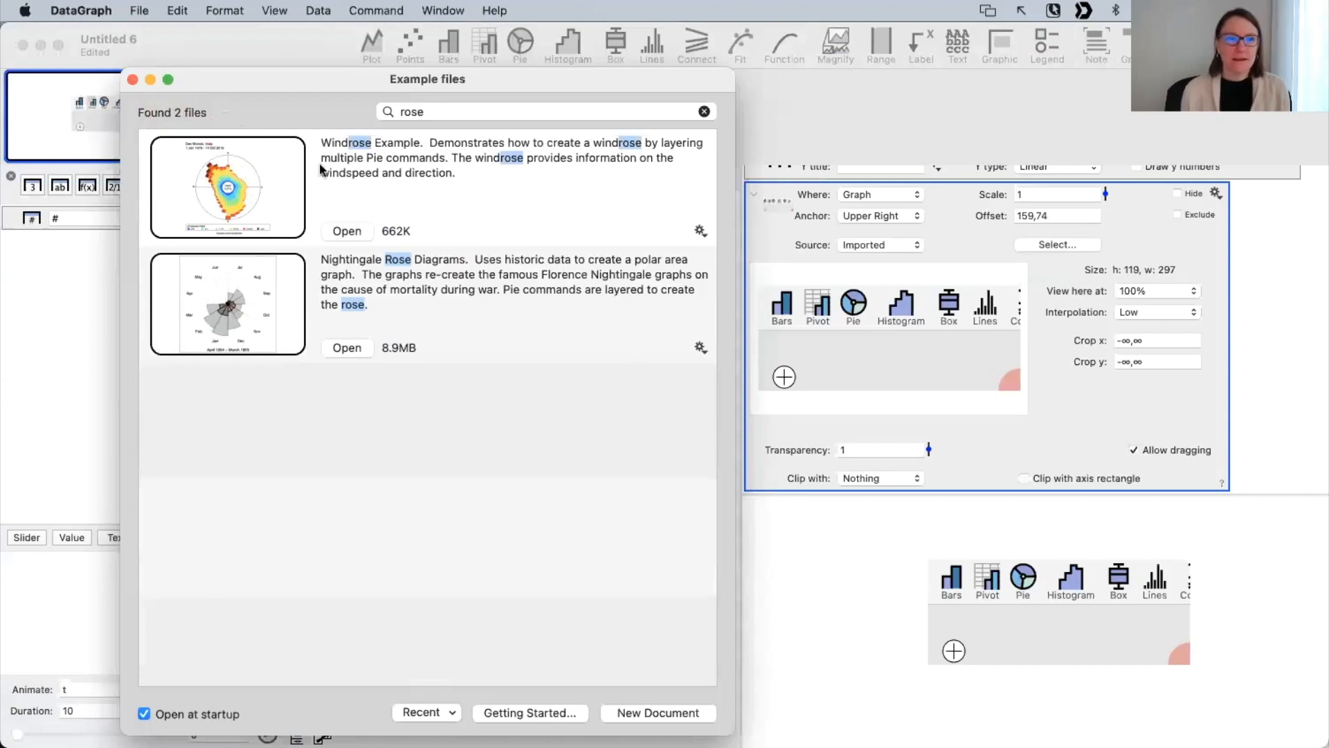
Step: Open the user templates folder in Finder and reposition its window so that the template files are in view
{"action": "left_click", "coordinate": [141, 11]}
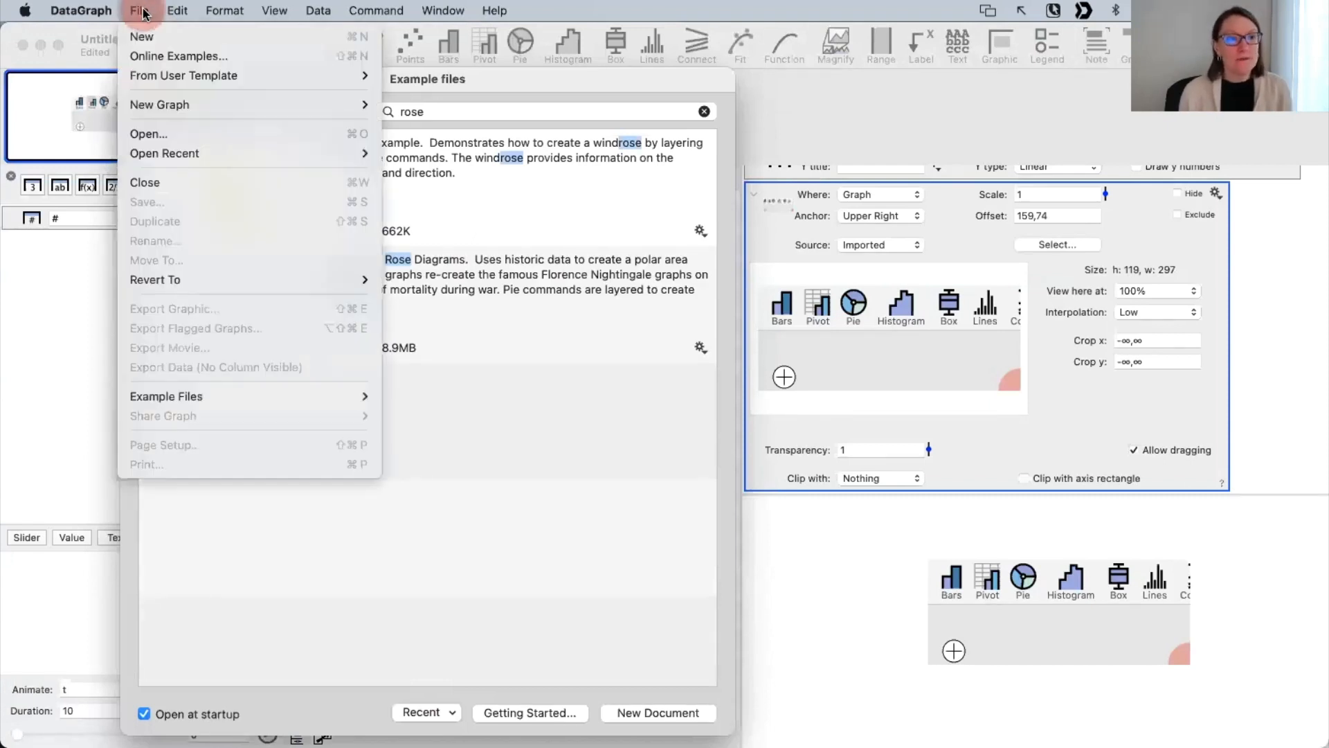
{"action": "mouse_move", "coordinate": [171, 78]}
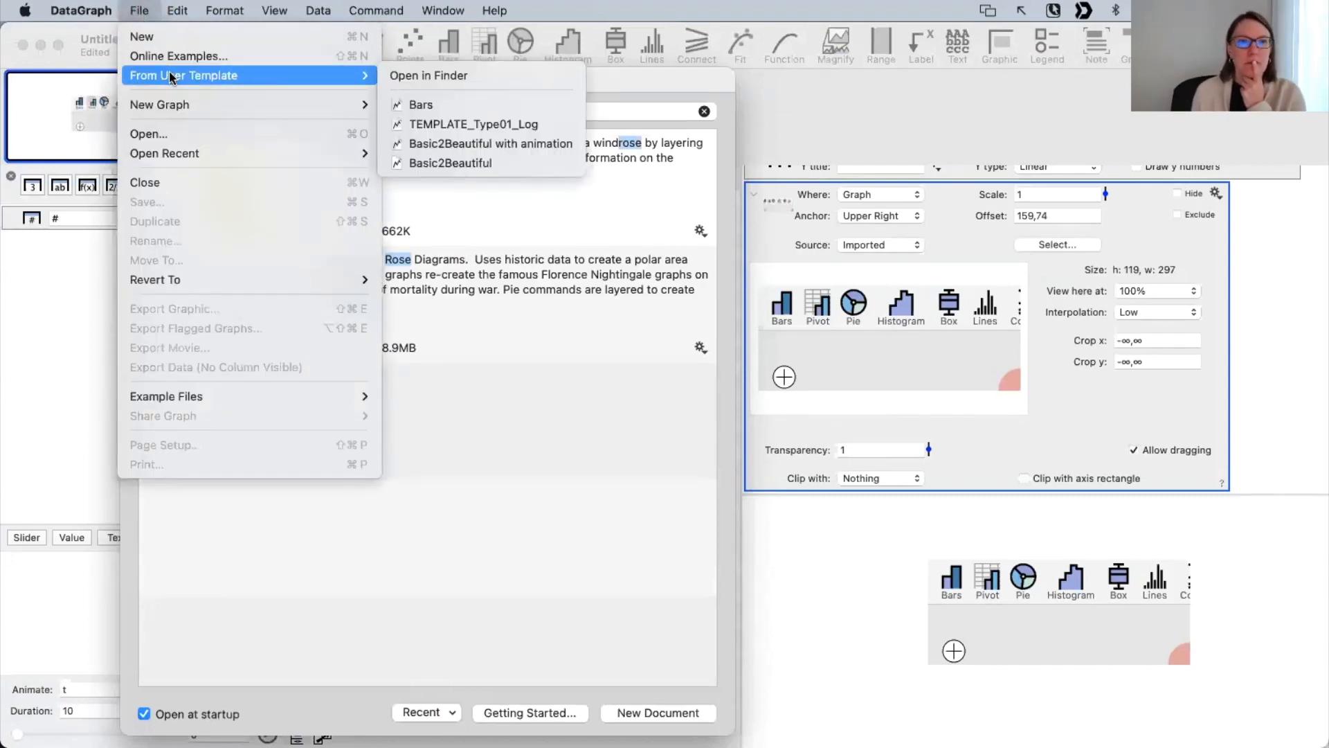
{"action": "mouse_move", "coordinate": [437, 128]}
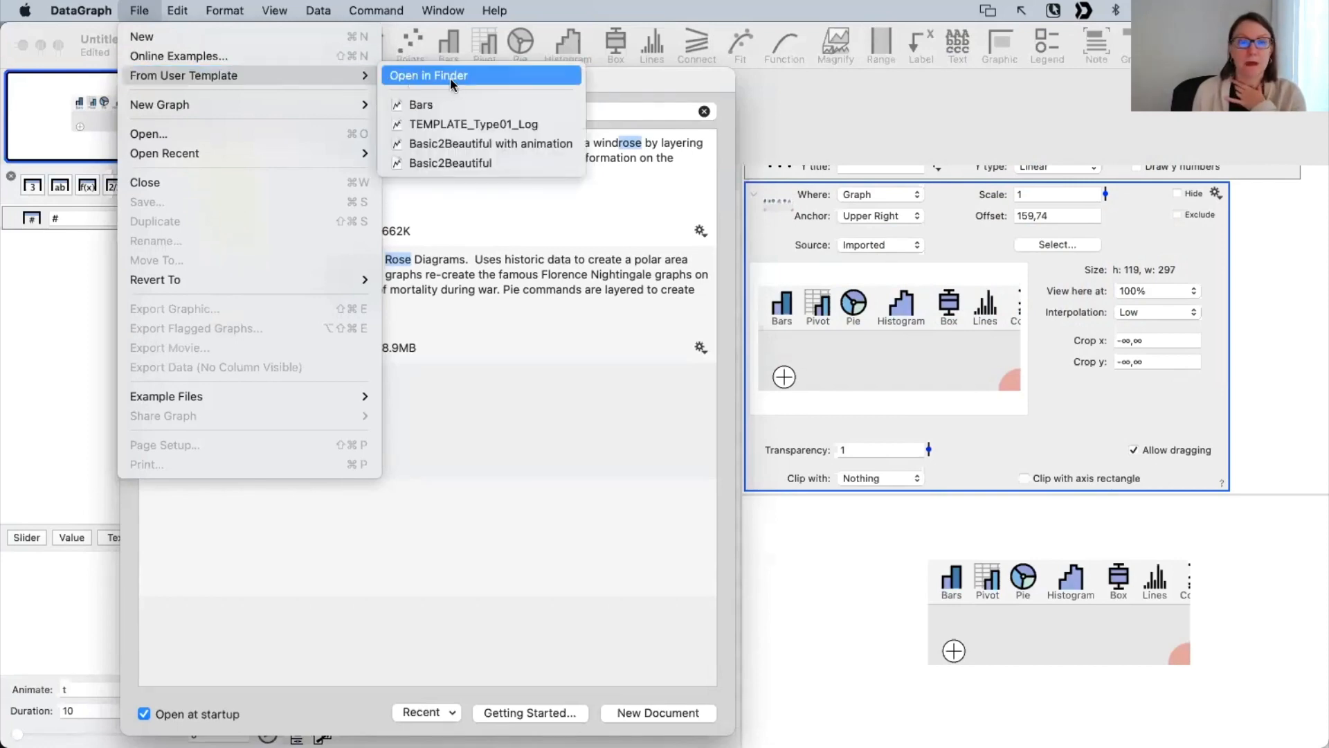
{"action": "left_click", "coordinate": [441, 78]}
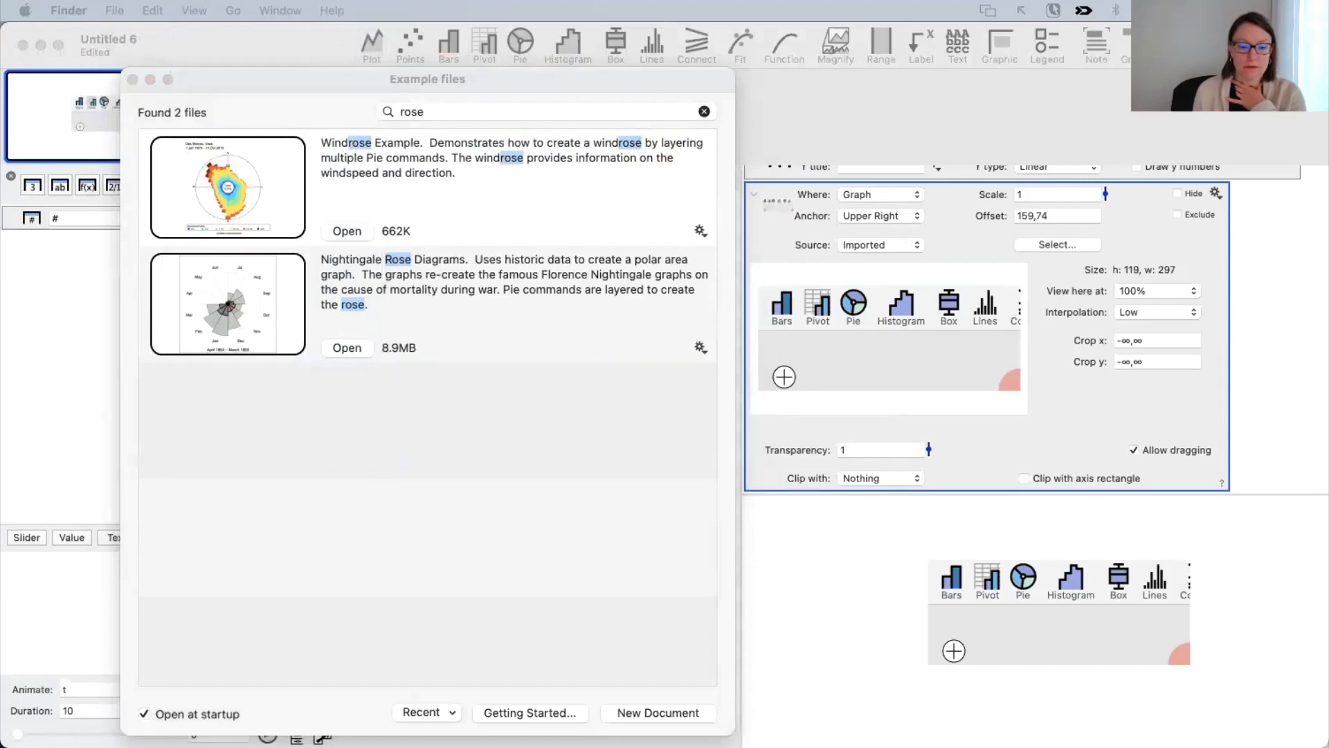
{"action": "left_click_drag", "start_coordinate": [1328, 136], "coordinate": [640, 208]}
{"action": "scroll", "coordinate": [795, 430], "scroll_direction": "right", "scroll_amount": 3}
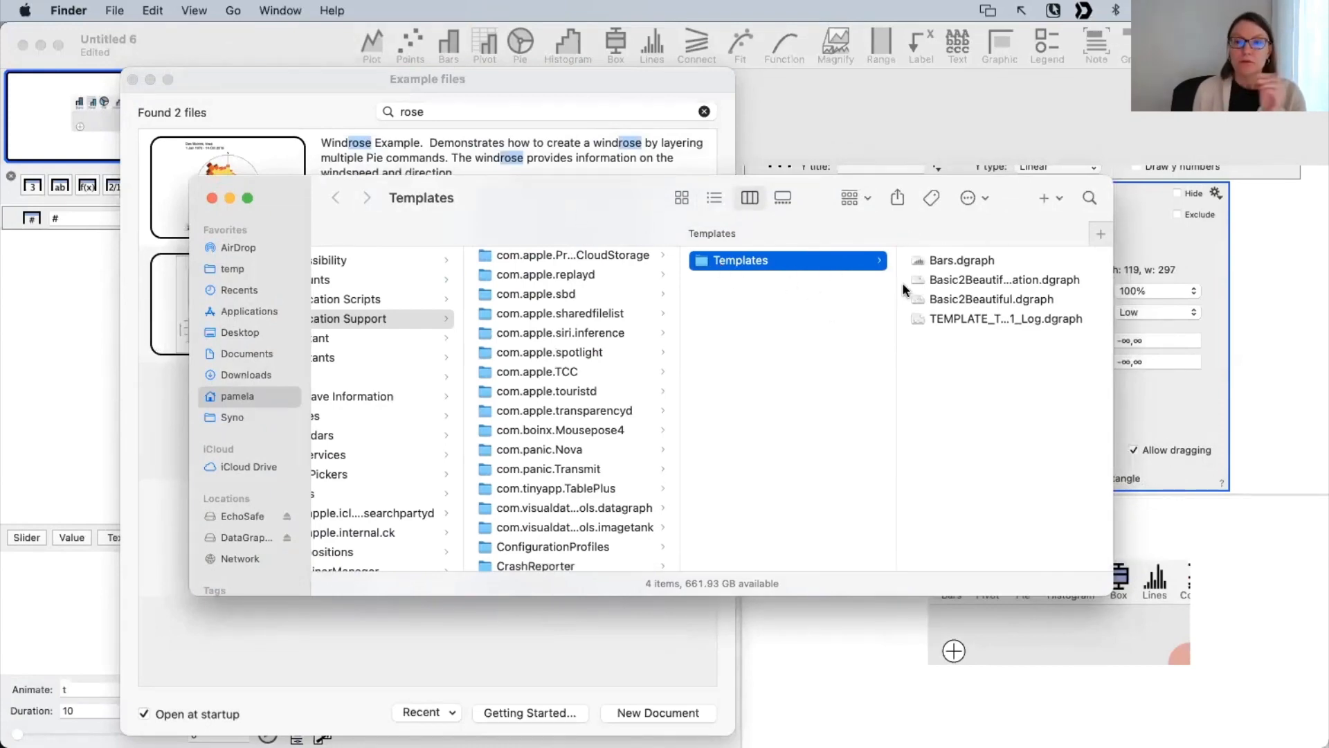
{"action": "left_click_drag", "start_coordinate": [565, 197], "coordinate": [378, 185]}
{"action": "left_click_drag", "start_coordinate": [815, 335], "coordinate": [834, 241]}
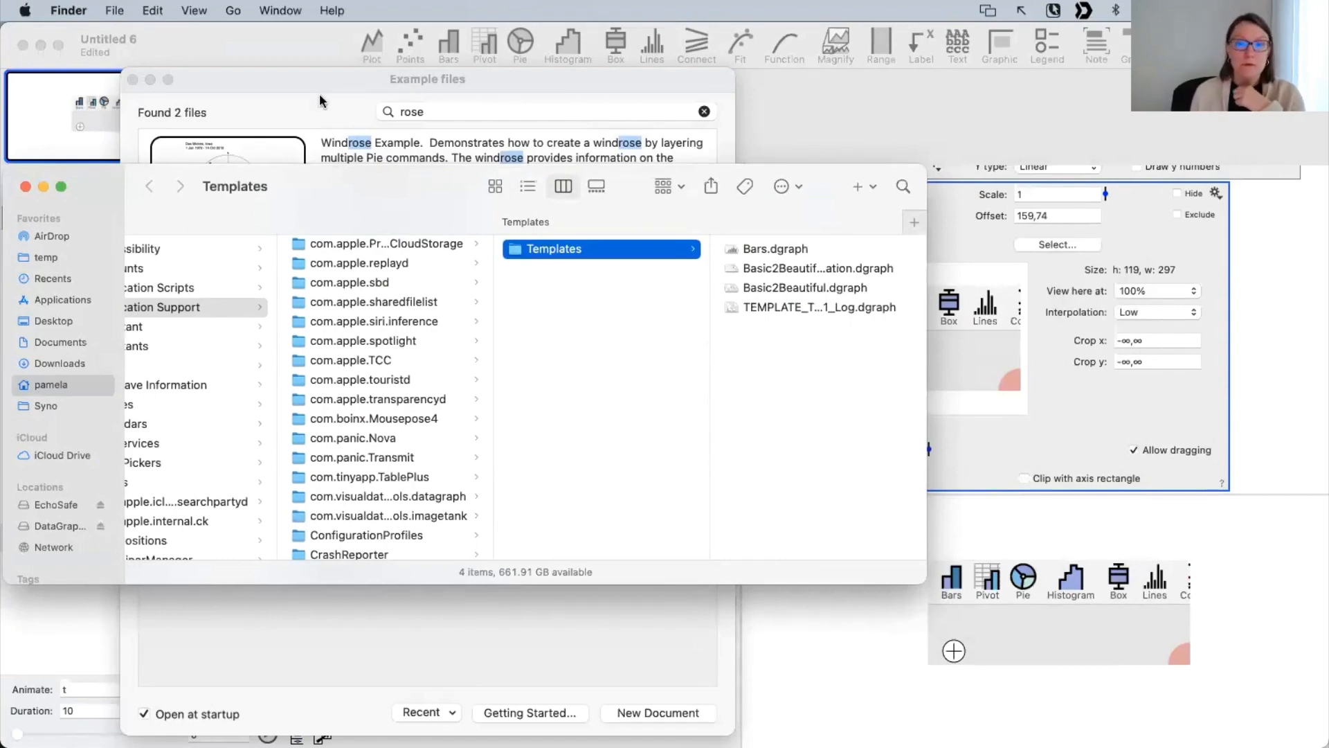
Step: Preview the Bars.dgraph template in the Templates folder and move the Finder window lower on the screen
{"action": "left_click", "coordinate": [768, 250]}
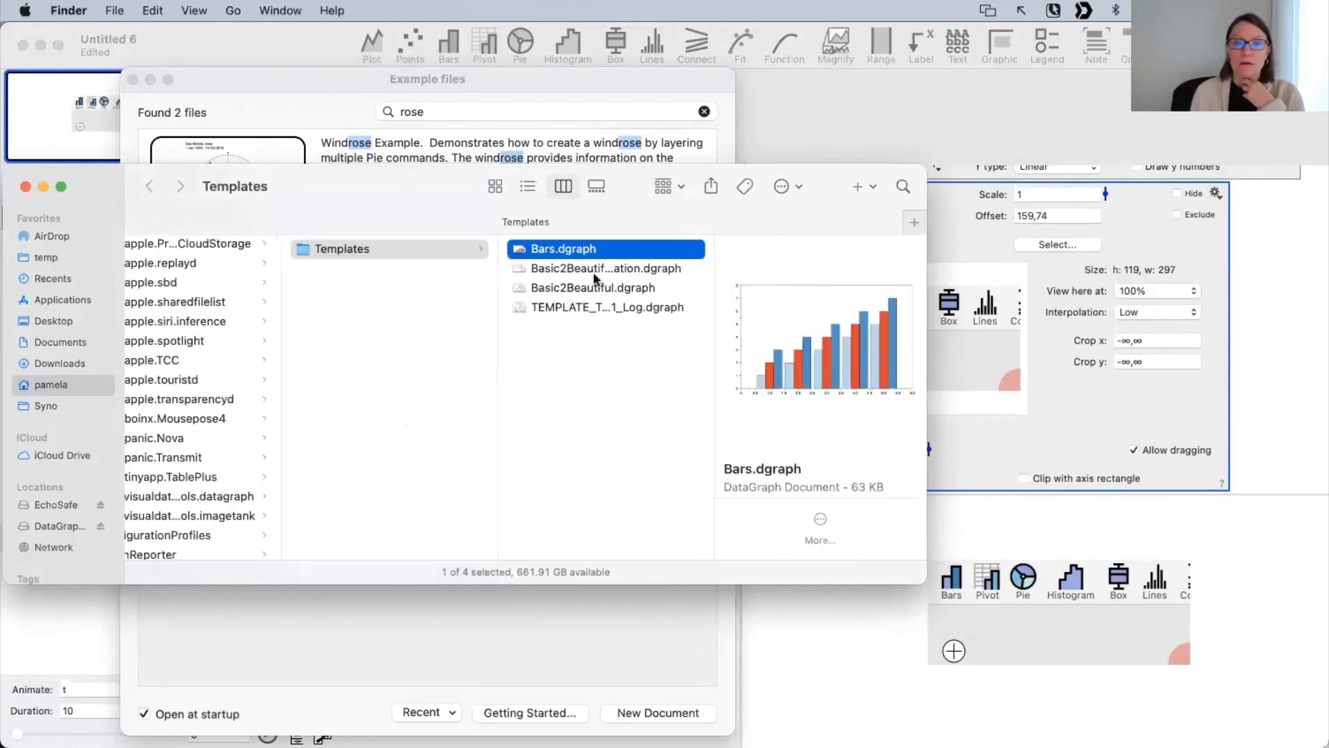
{"action": "left_click", "coordinate": [124, 12]}
{"action": "mouse_move", "coordinate": [152, 10]}
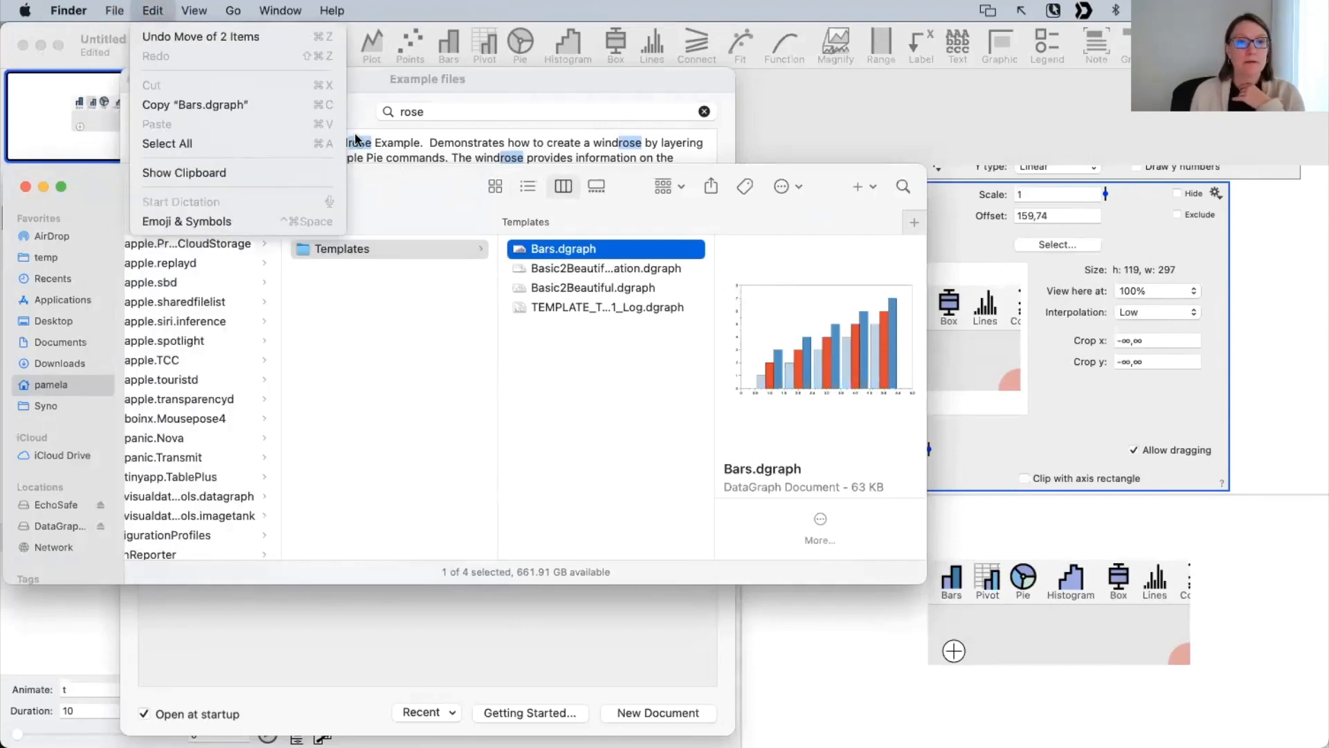
{"action": "left_click_drag", "start_coordinate": [402, 206], "coordinate": [518, 371]}
Step: Switch back to DataGraph, show the list of user templates available for a new document, and dismiss it without choosing one
{"action": "left_click", "coordinate": [234, 88]}
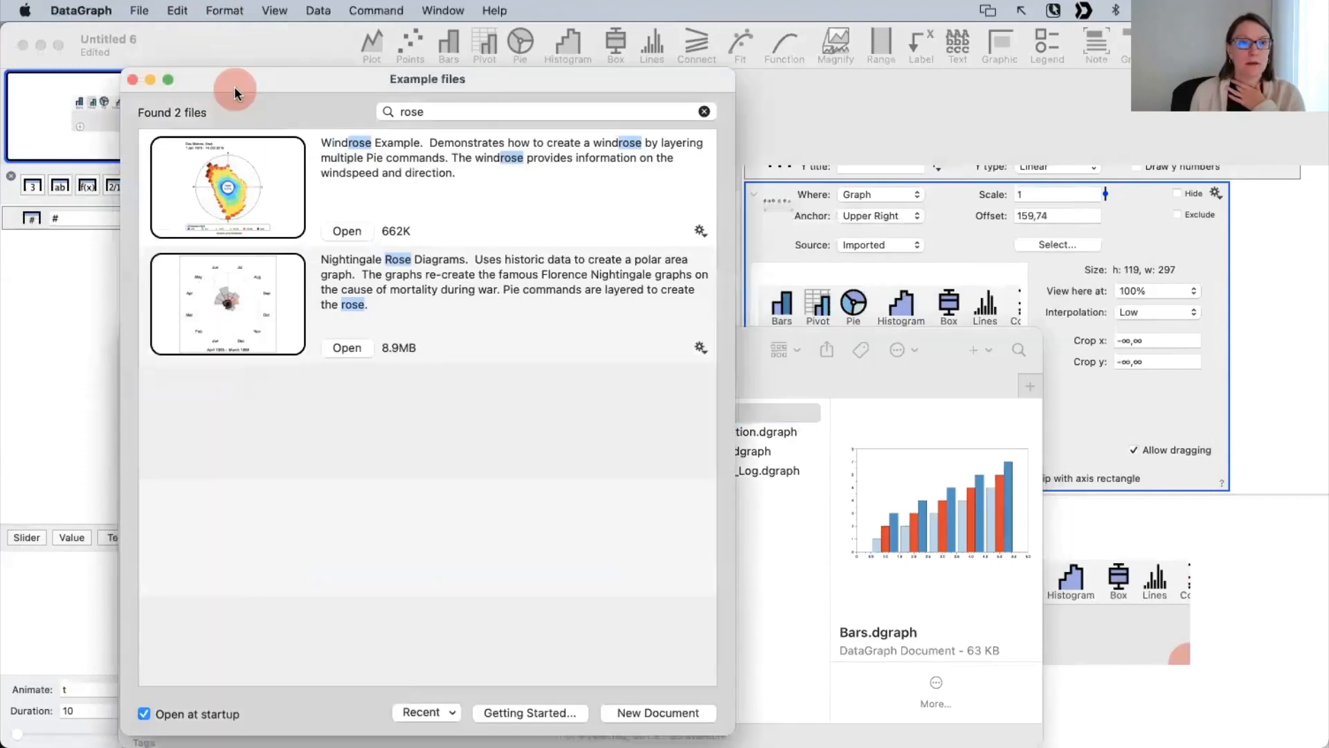
{"action": "left_click", "coordinate": [141, 11]}
{"action": "mouse_move", "coordinate": [509, 125]}
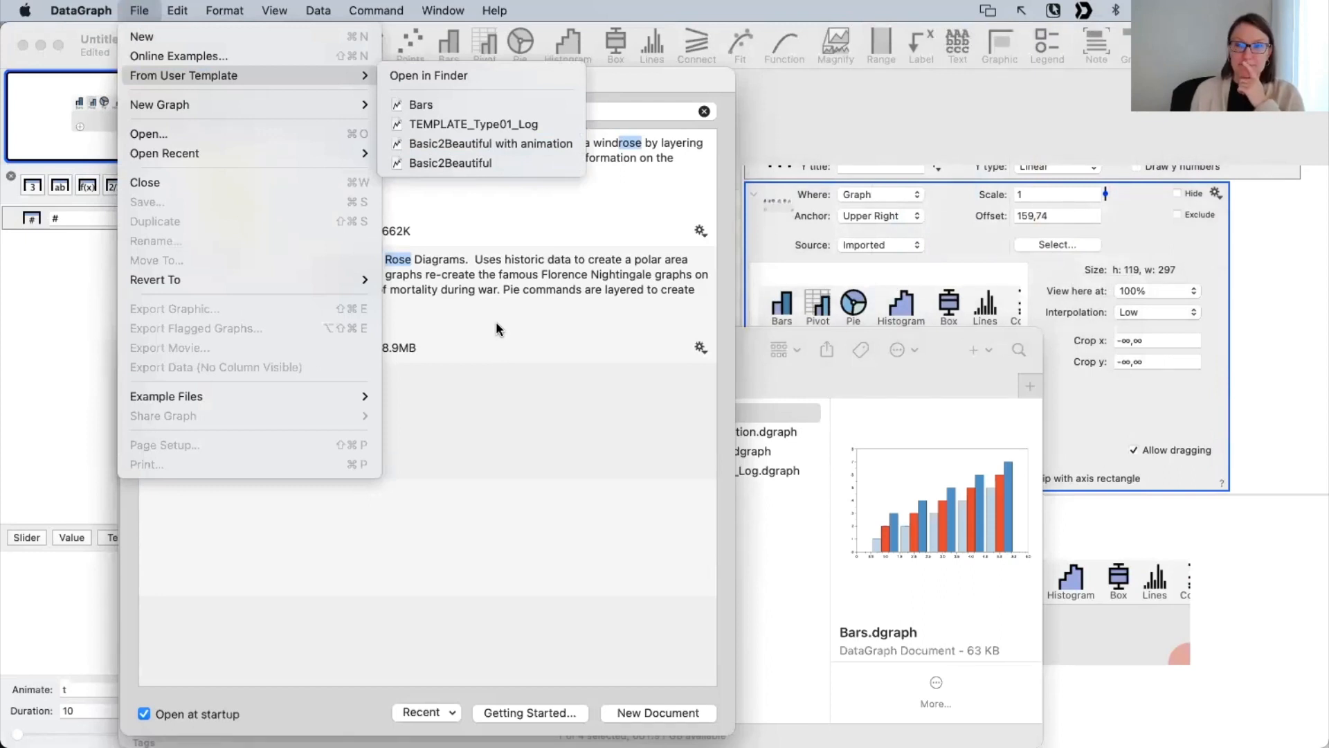
{"action": "left_click", "coordinate": [493, 320]}
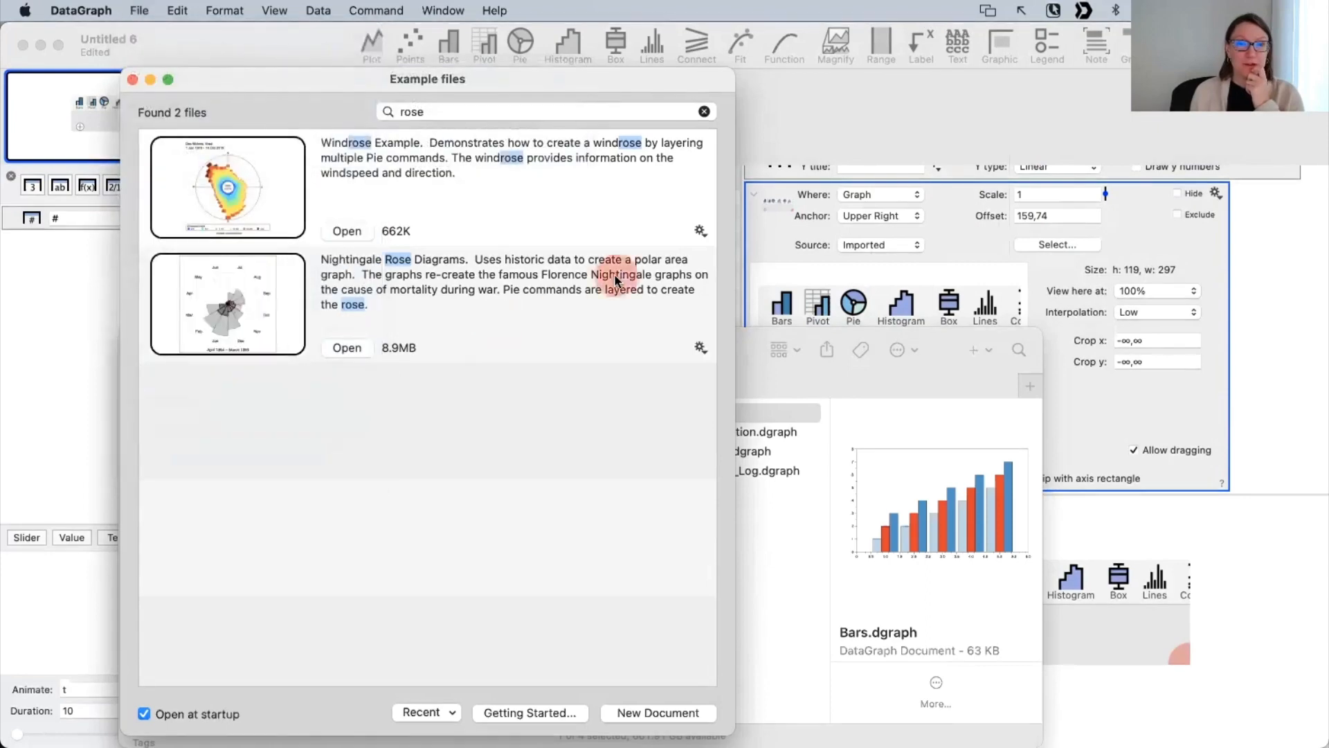
Step: Clear the "rose" search from the example files, and move the Templates Finder window over beside the Example files window
{"action": "left_click_drag", "start_coordinate": [440, 112], "coordinate": [318, 113]}
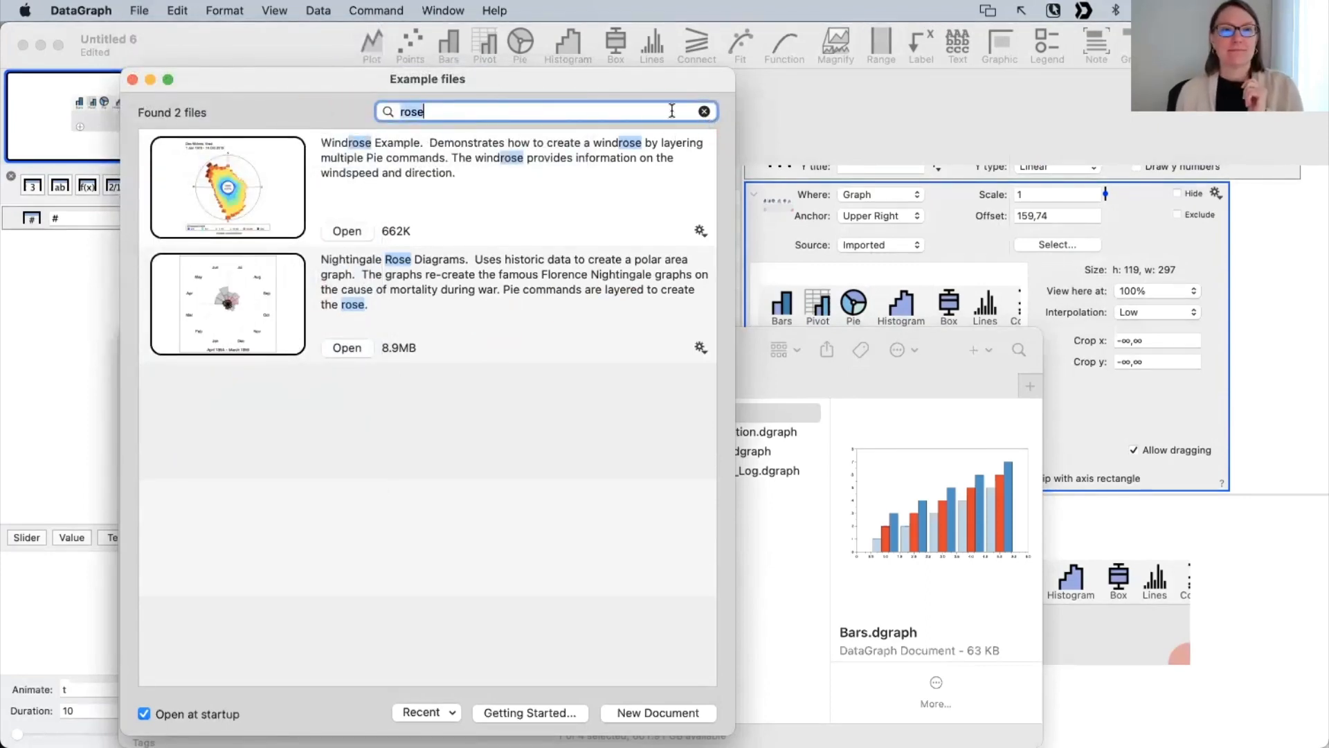
{"action": "left_click", "coordinate": [704, 112]}
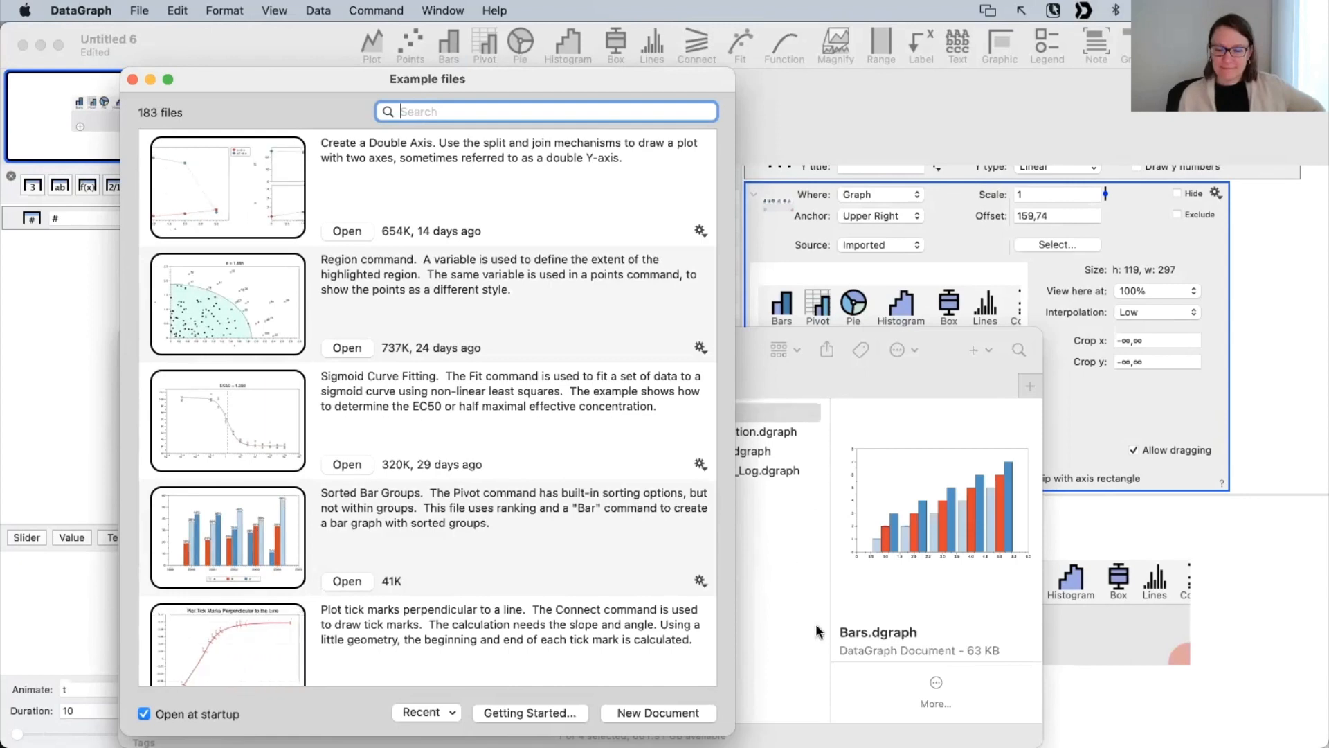
{"action": "left_click", "coordinate": [860, 352]}
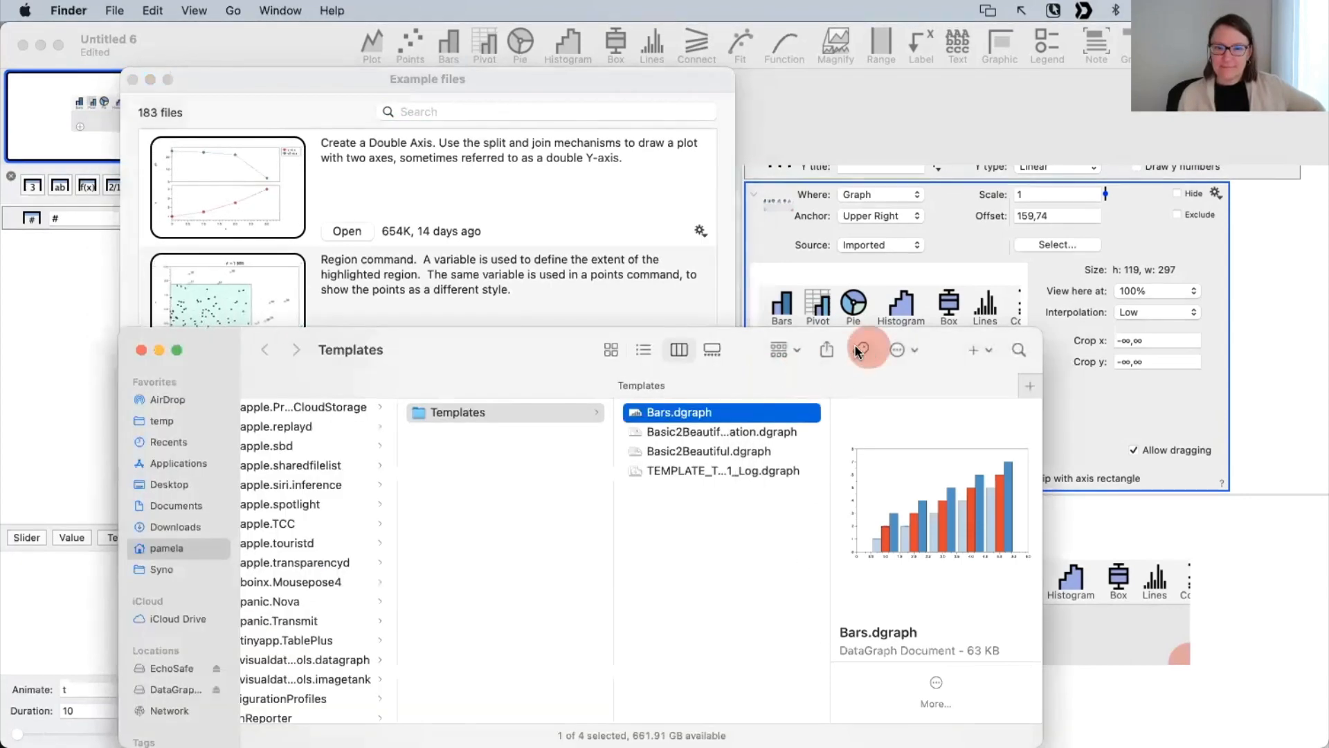
{"action": "left_click_drag", "start_coordinate": [457, 351], "coordinate": [576, 244]}
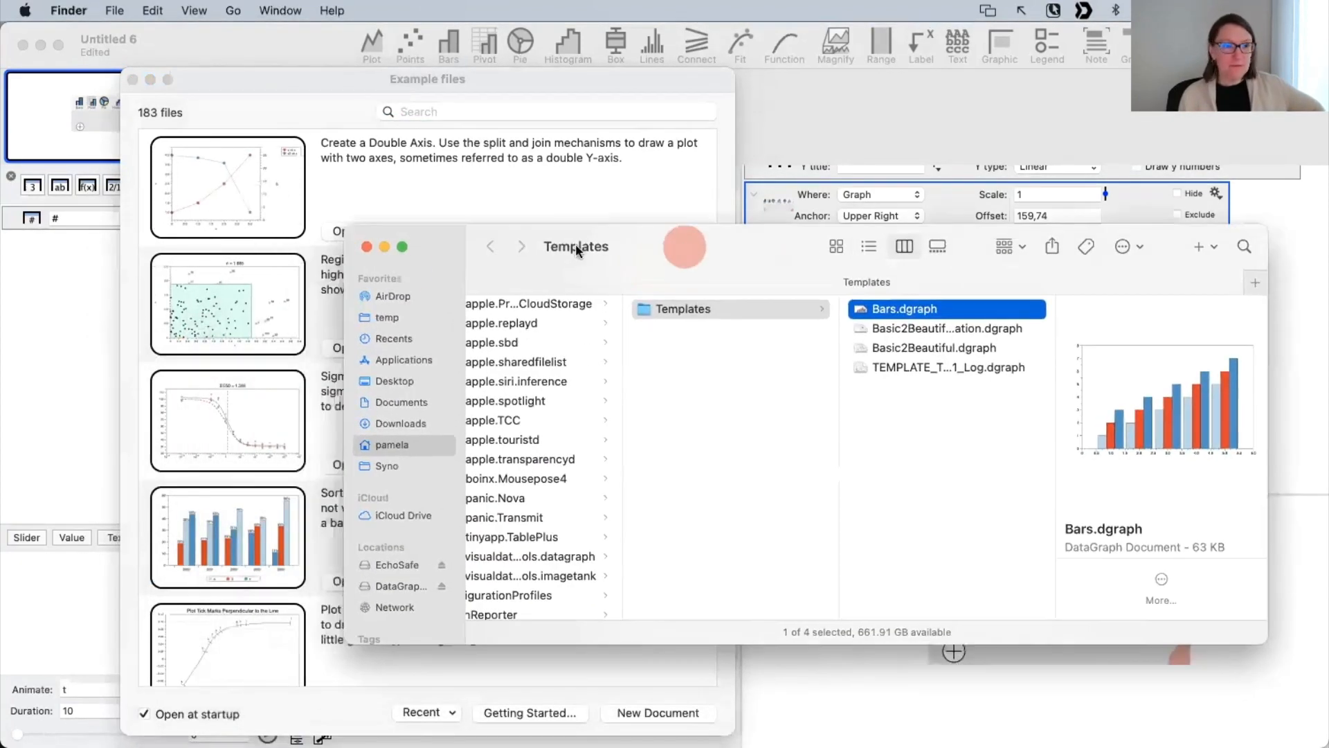
{"action": "left_click", "coordinate": [173, 532]}
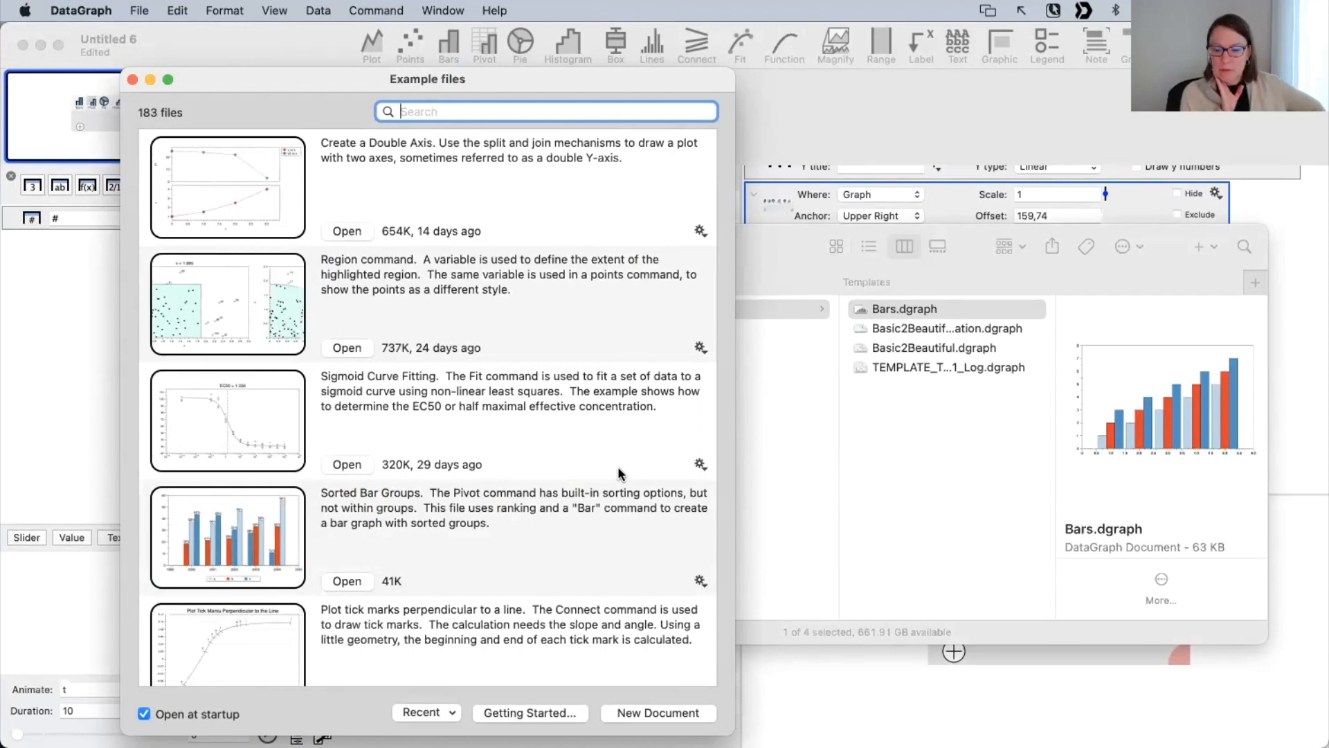
Step: Browse the full list of example files and examine their previews and descriptions
{"action": "scroll", "coordinate": [579, 538], "scroll_direction": "down", "scroll_amount": 5}
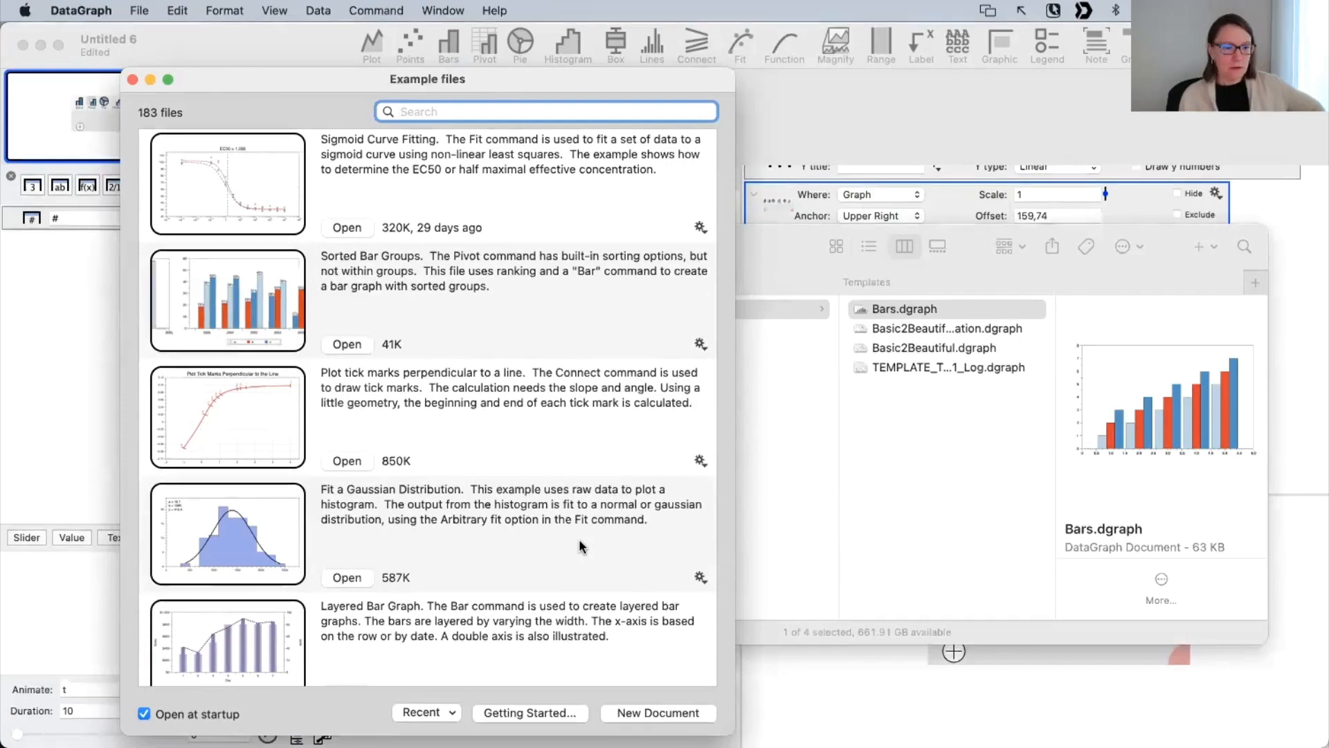
{"action": "scroll", "coordinate": [579, 539], "scroll_direction": "down", "scroll_amount": 5}
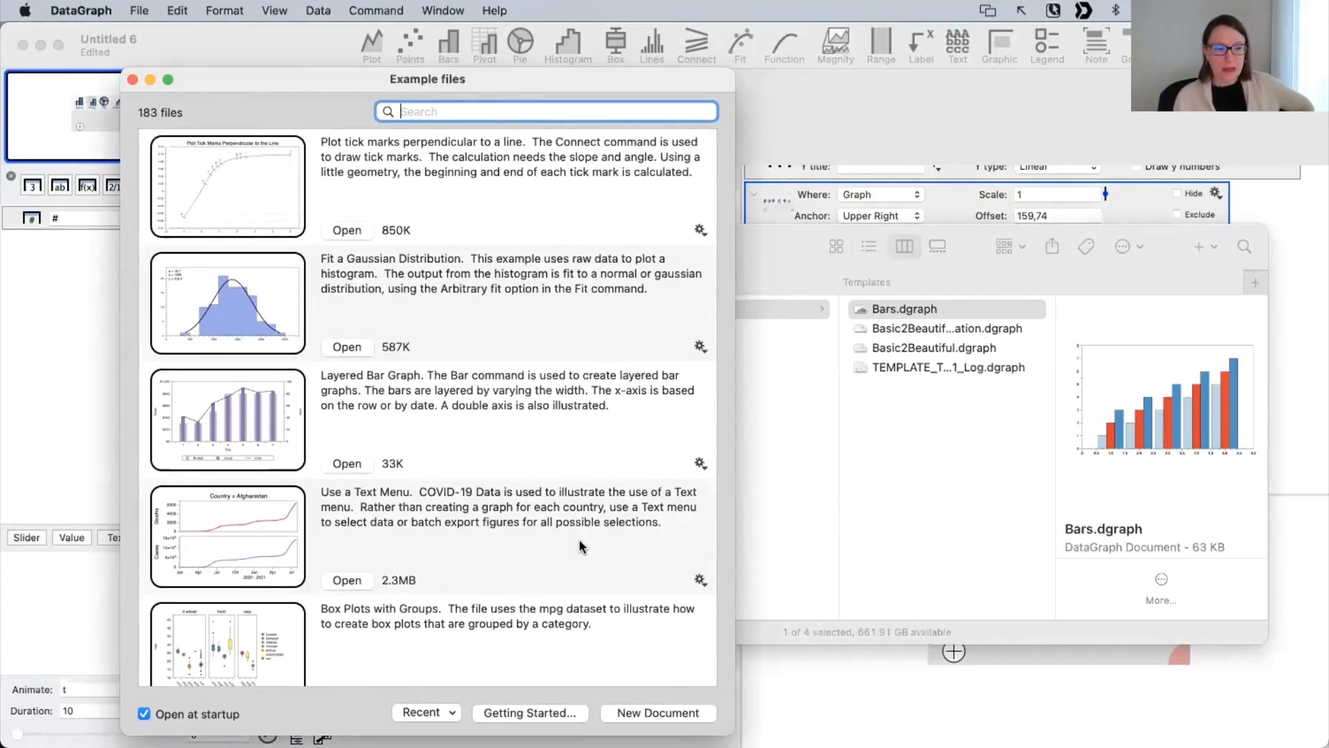
{"action": "scroll", "coordinate": [579, 546], "scroll_direction": "down", "scroll_amount": 4}
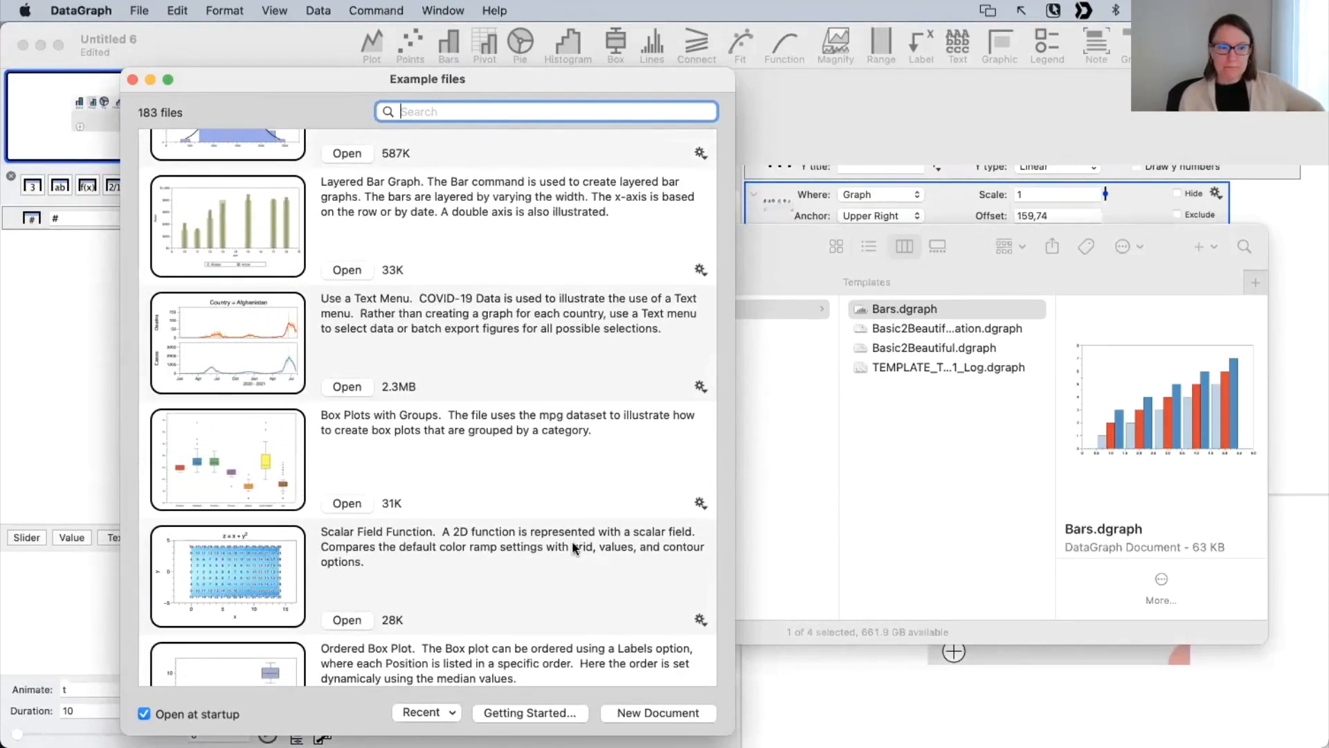
{"action": "scroll", "coordinate": [547, 554], "scroll_direction": "down", "scroll_amount": 4}
{"action": "scroll", "coordinate": [518, 568], "scroll_direction": "down", "scroll_amount": 1}
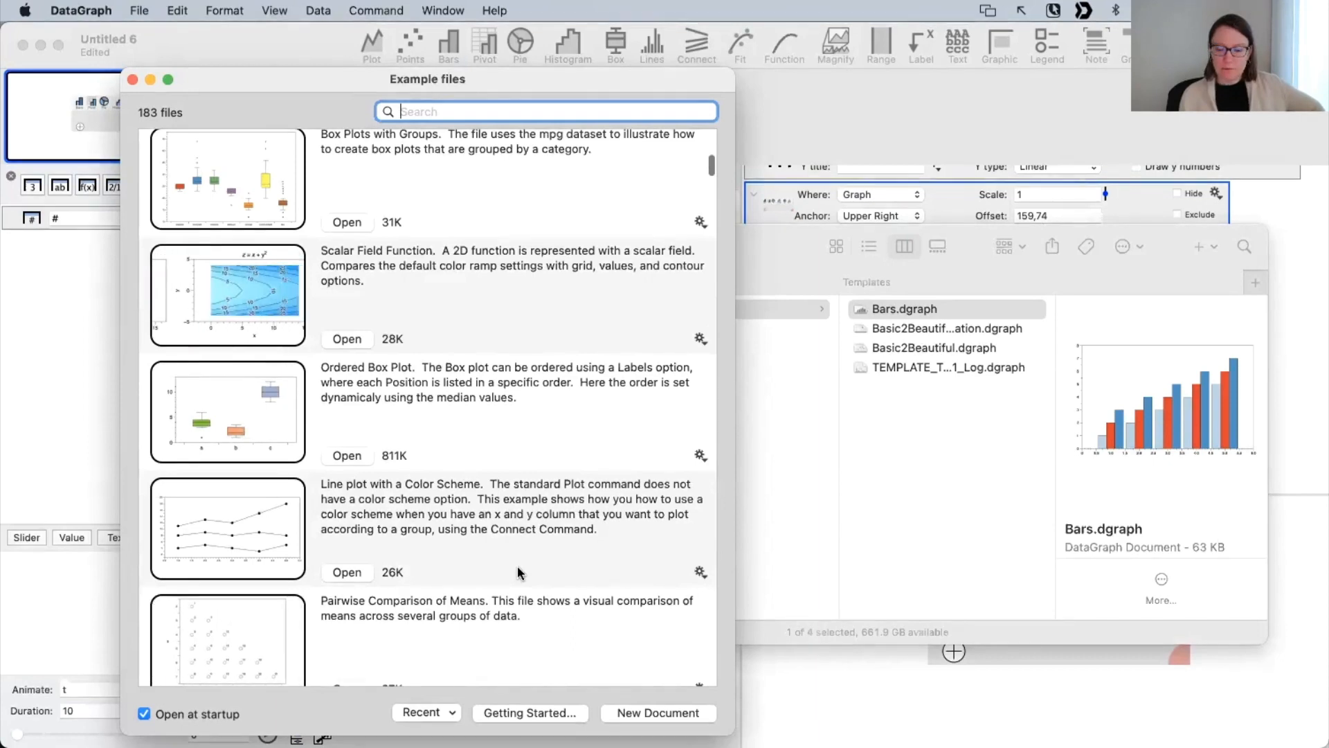
{"action": "scroll", "coordinate": [551, 417], "scroll_direction": "up", "scroll_amount": 4}
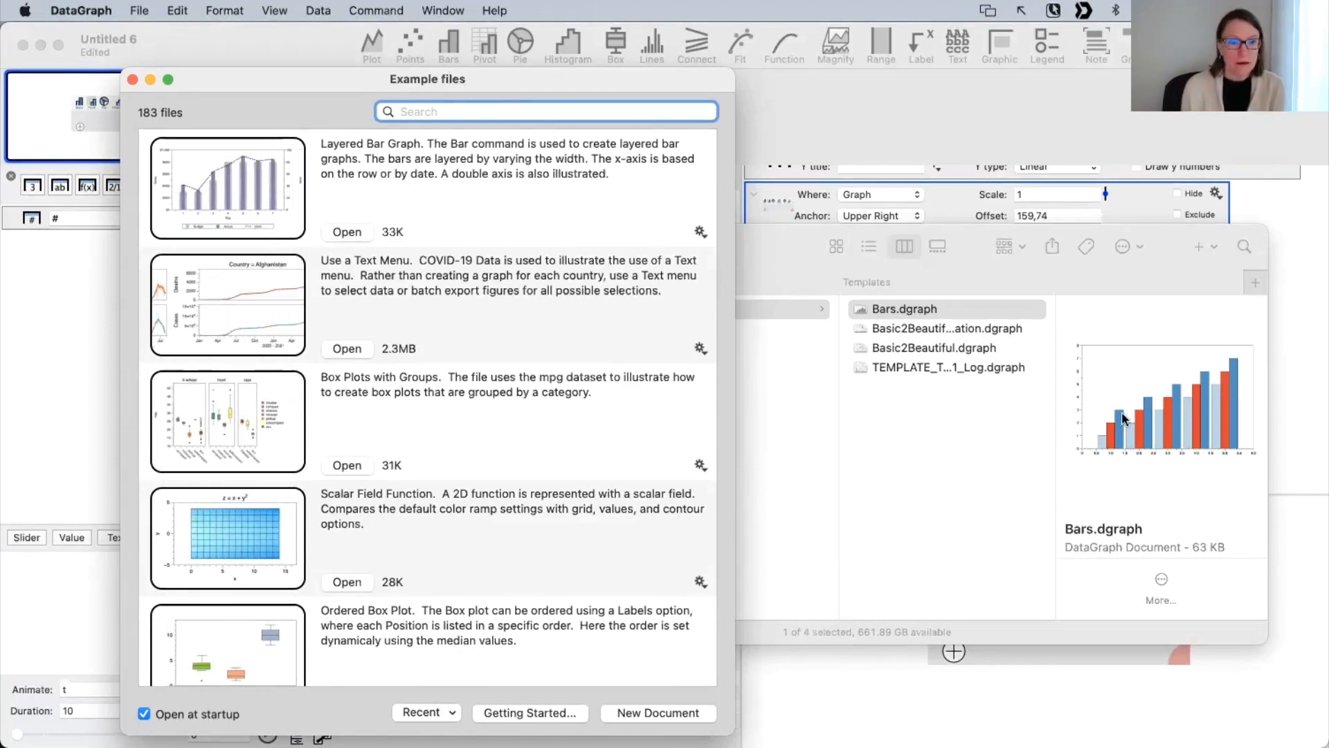
{"action": "scroll", "coordinate": [455, 566], "scroll_direction": "down", "scroll_amount": 10}
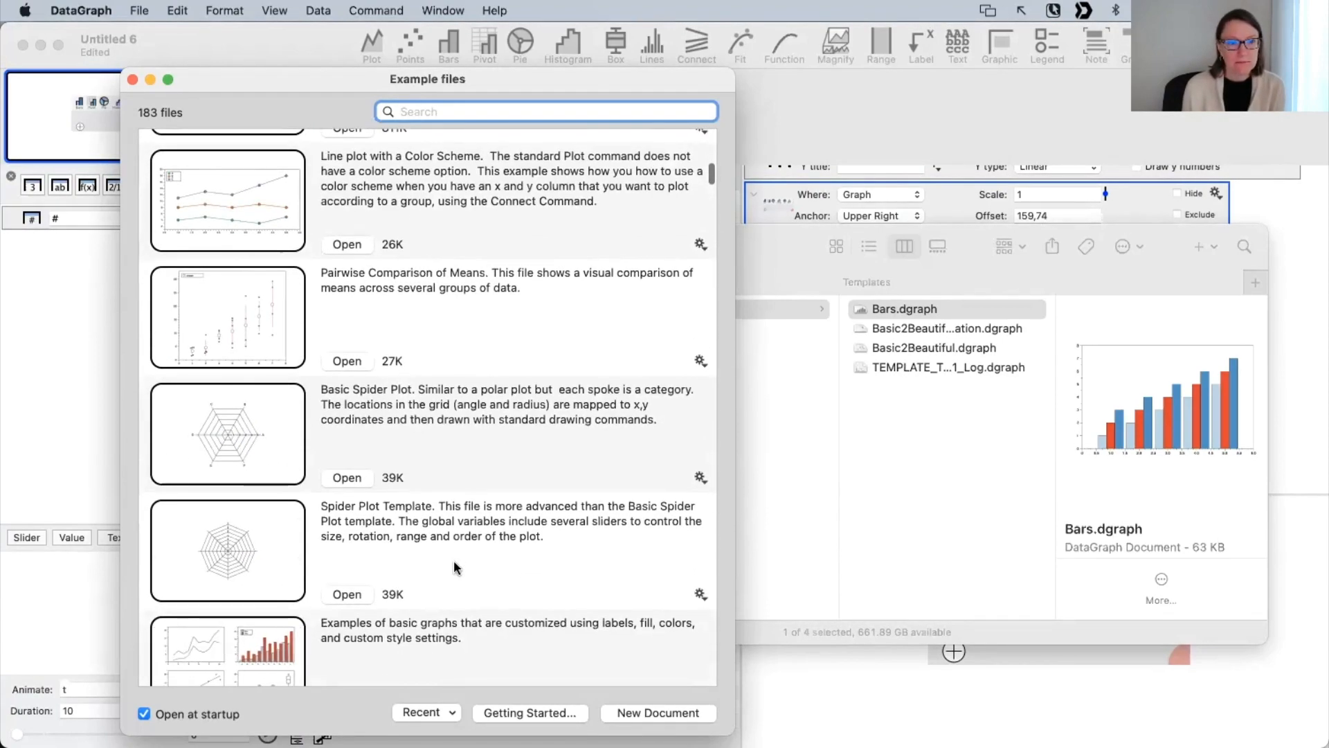
{"action": "scroll", "coordinate": [455, 566], "scroll_direction": "down", "scroll_amount": 10}
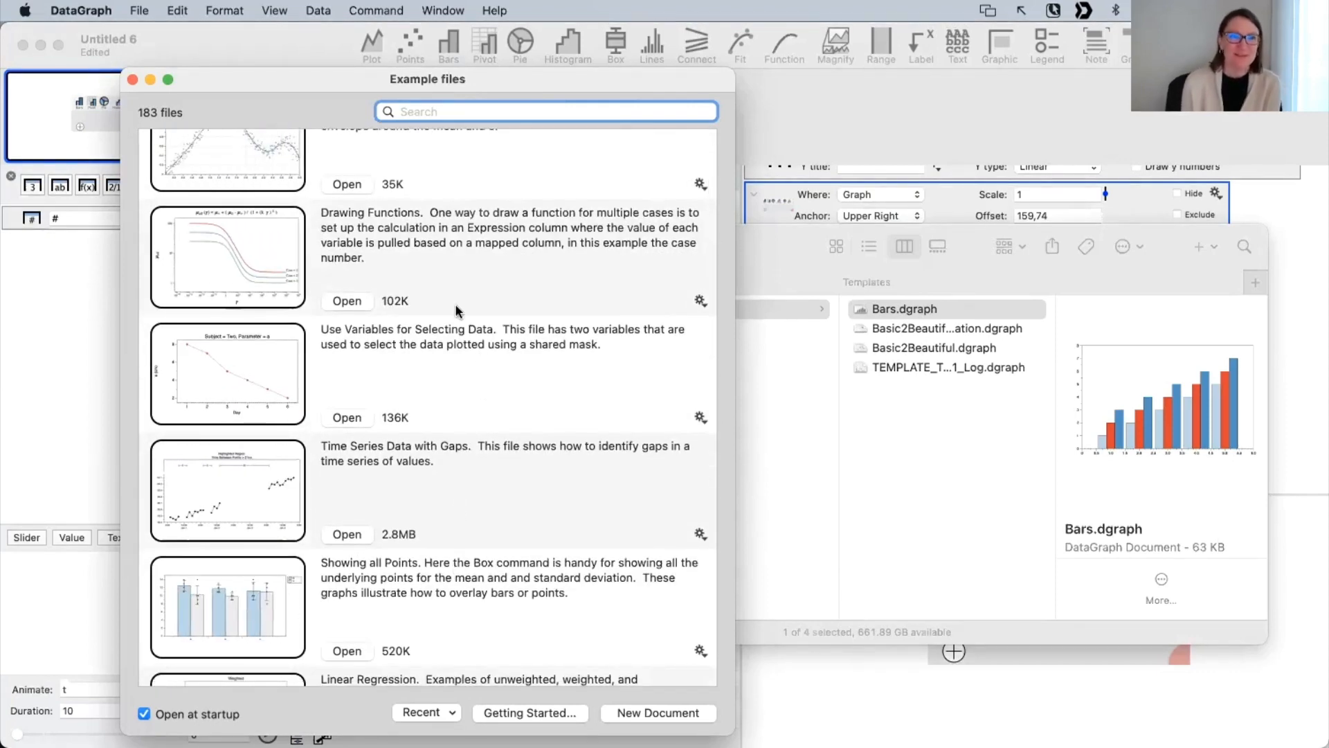
{"action": "left_click", "coordinate": [408, 111]}
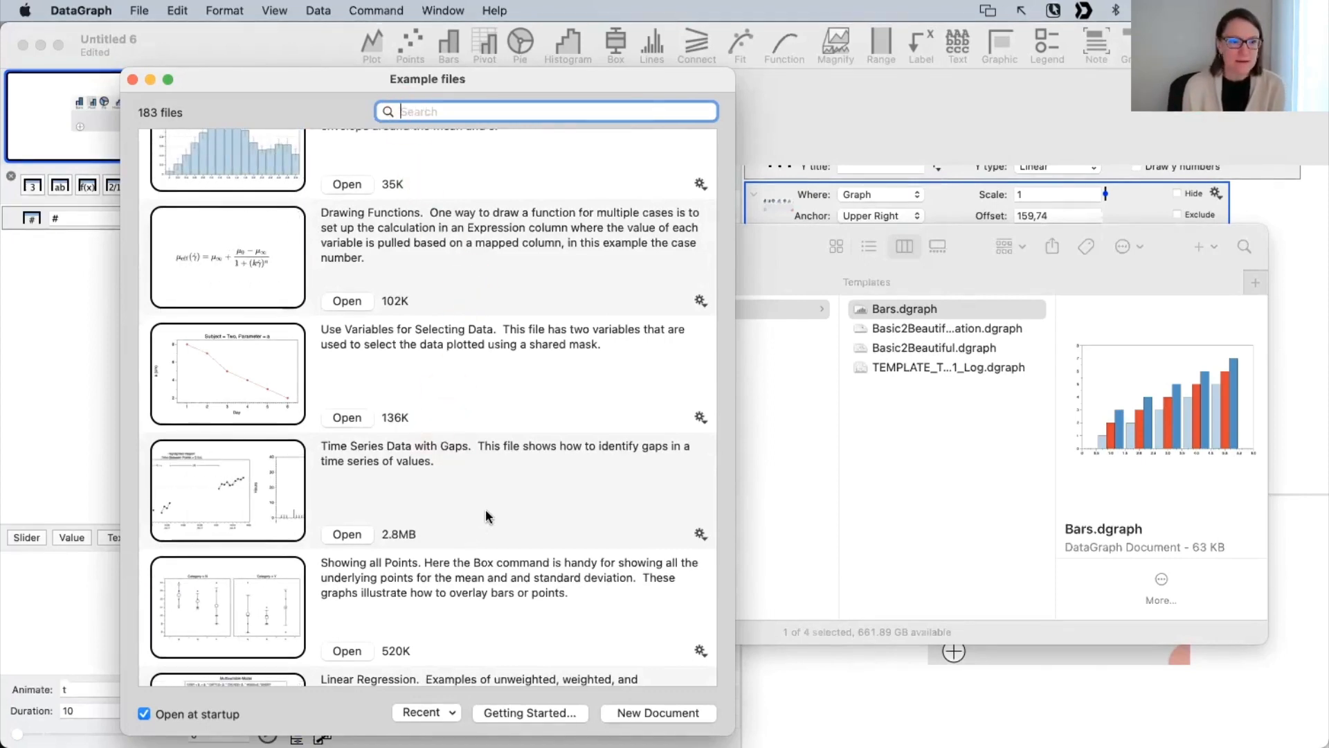
{"action": "scroll", "coordinate": [484, 509], "scroll_direction": "down", "scroll_amount": 3}
{"action": "scroll", "coordinate": [485, 509], "scroll_direction": "up", "scroll_amount": 4}
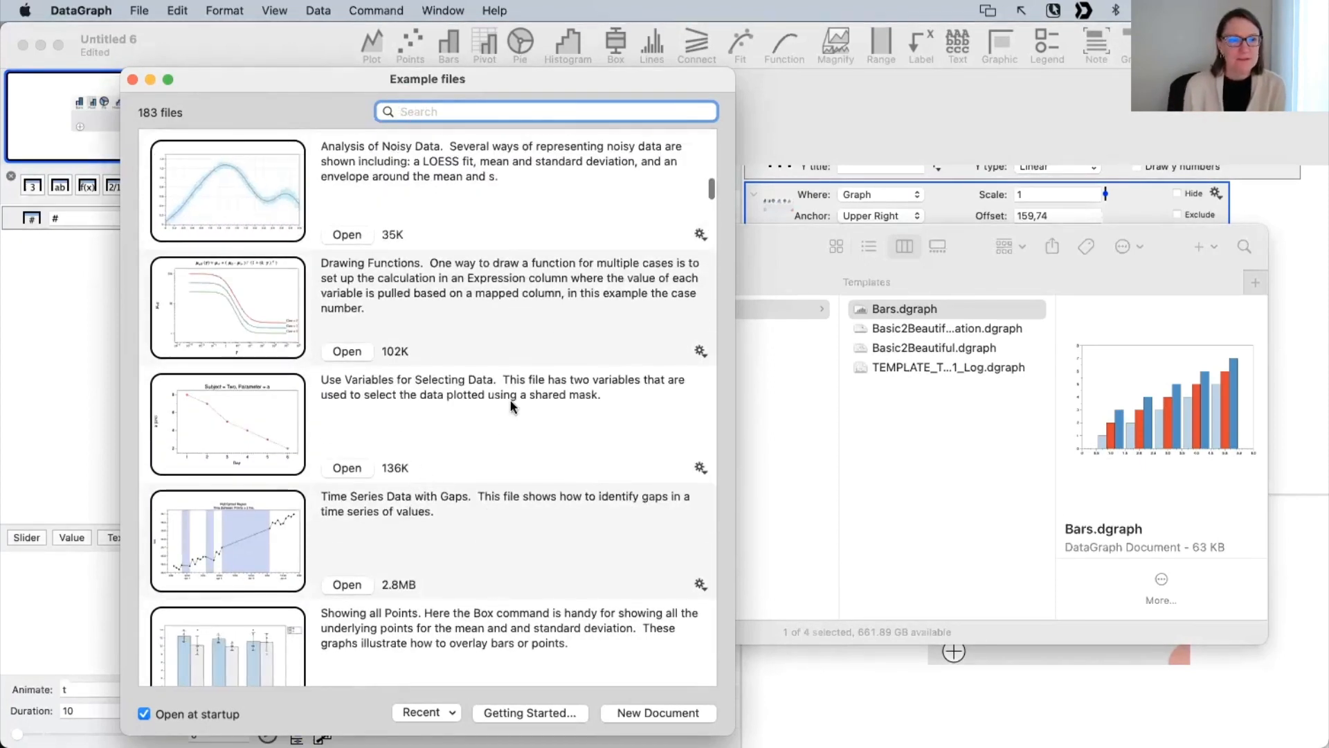
{"action": "scroll", "coordinate": [510, 402], "scroll_direction": "up", "scroll_amount": 3}
{"action": "scroll", "coordinate": [510, 402], "scroll_direction": "down", "scroll_amount": 5}
{"action": "scroll", "coordinate": [487, 480], "scroll_direction": "down", "scroll_amount": 8}
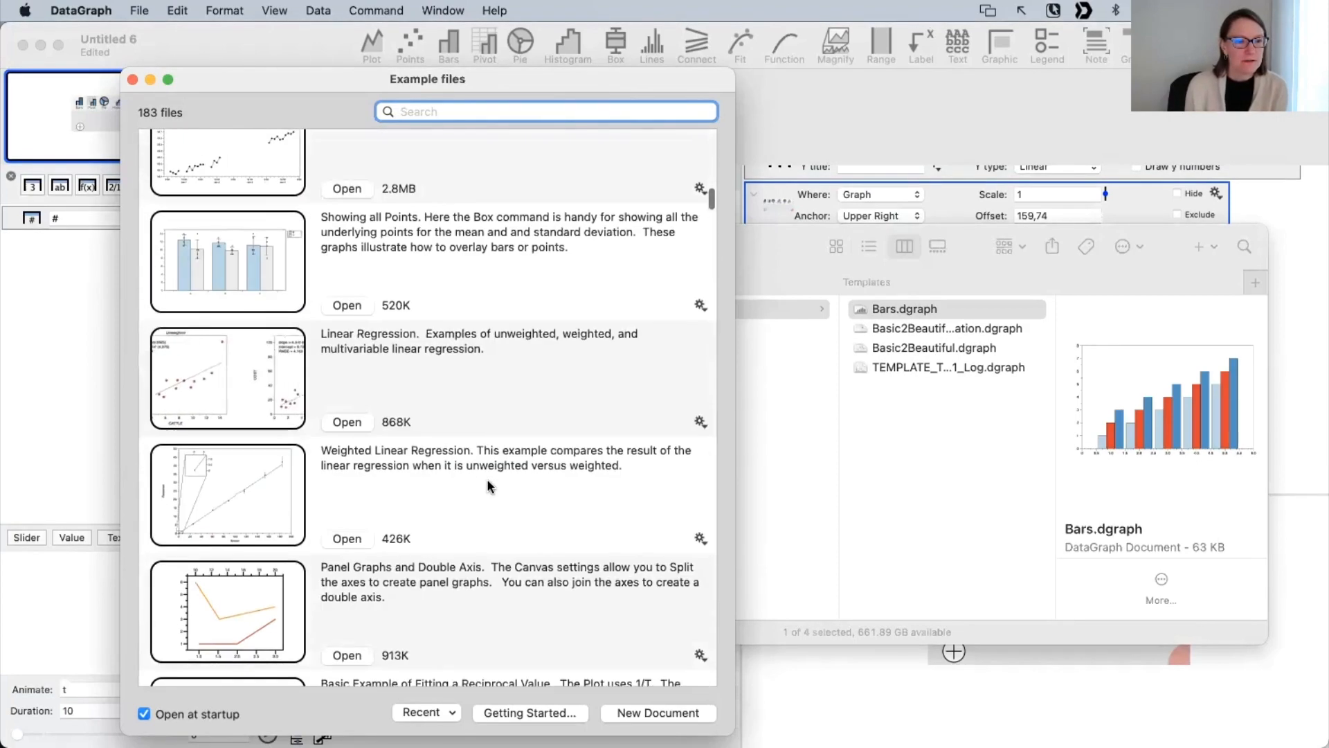
{"action": "scroll", "coordinate": [487, 479], "scroll_direction": "up", "scroll_amount": 5}
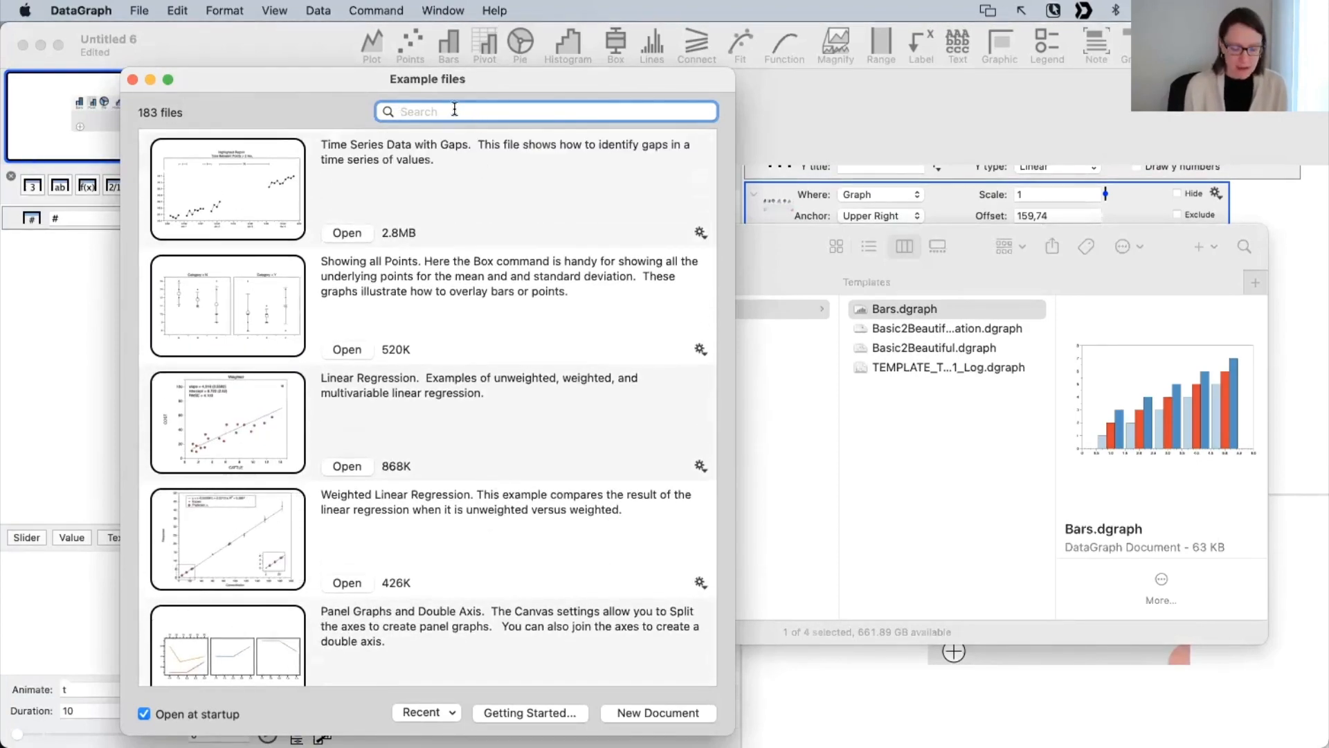
Step: Search the example files for "function" and open the Drawing Functions example
{"action": "type", "text": "function"}
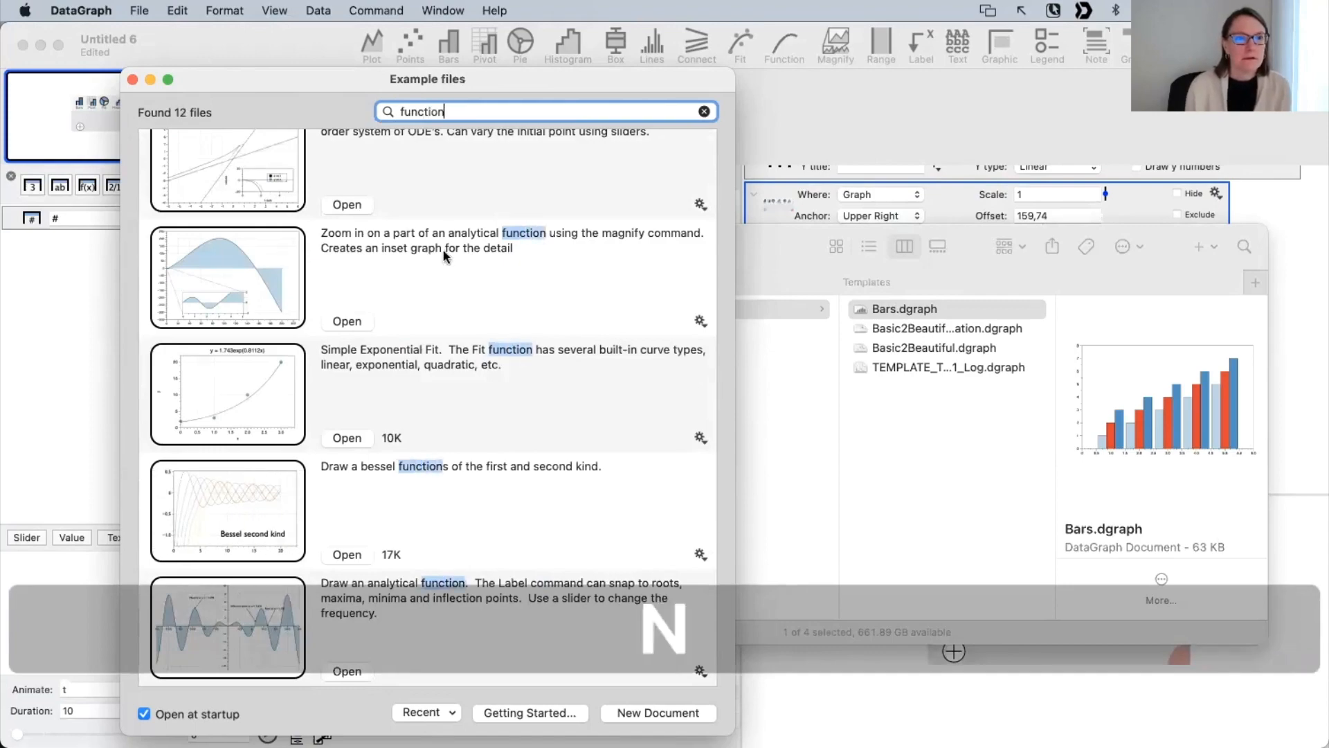
{"action": "scroll", "coordinate": [444, 256], "scroll_direction": "up", "scroll_amount": 10}
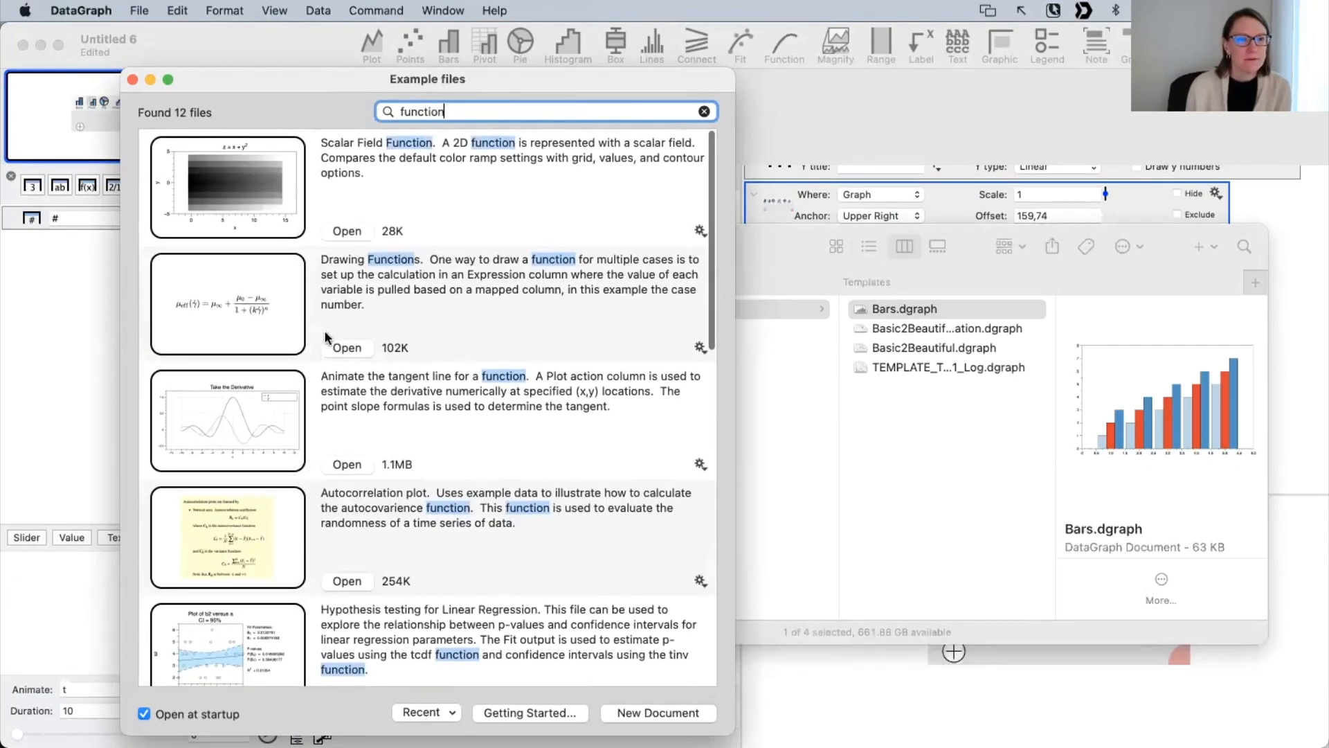
{"action": "left_click", "coordinate": [236, 324]}
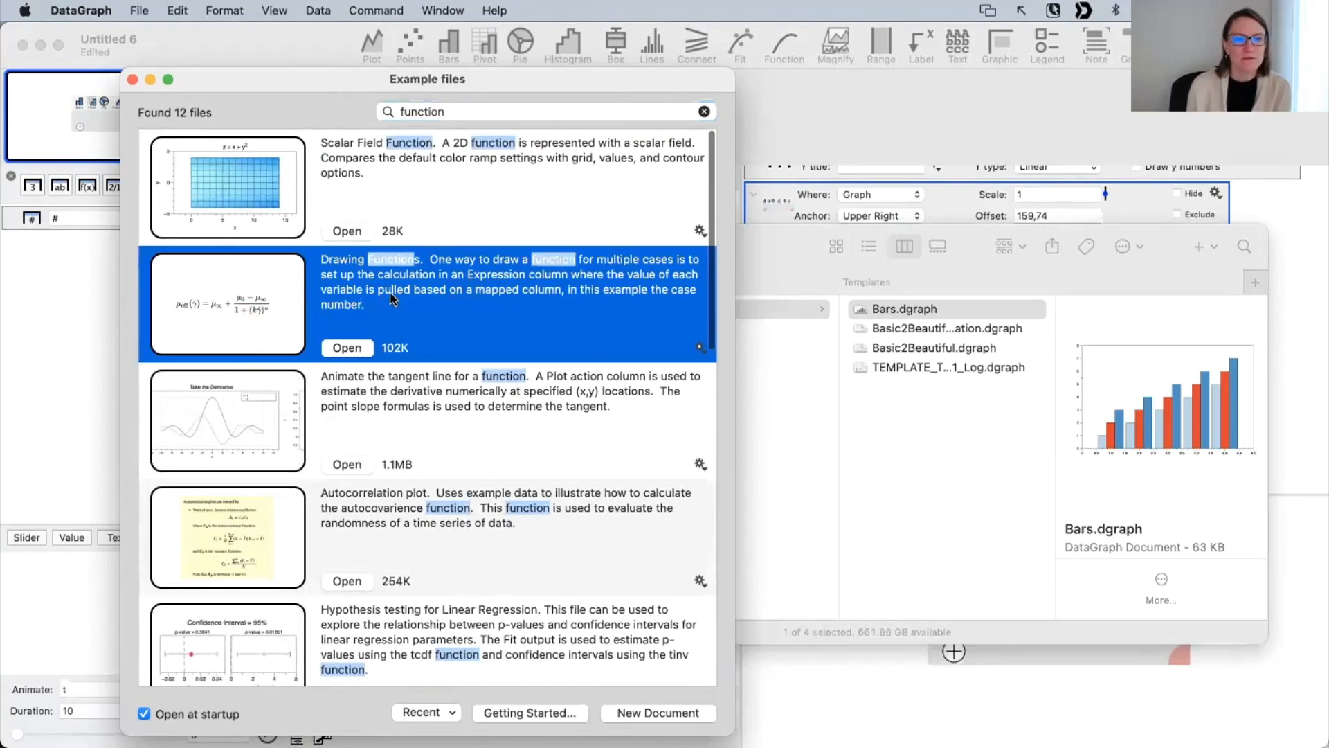
{"action": "left_click", "coordinate": [347, 348]}
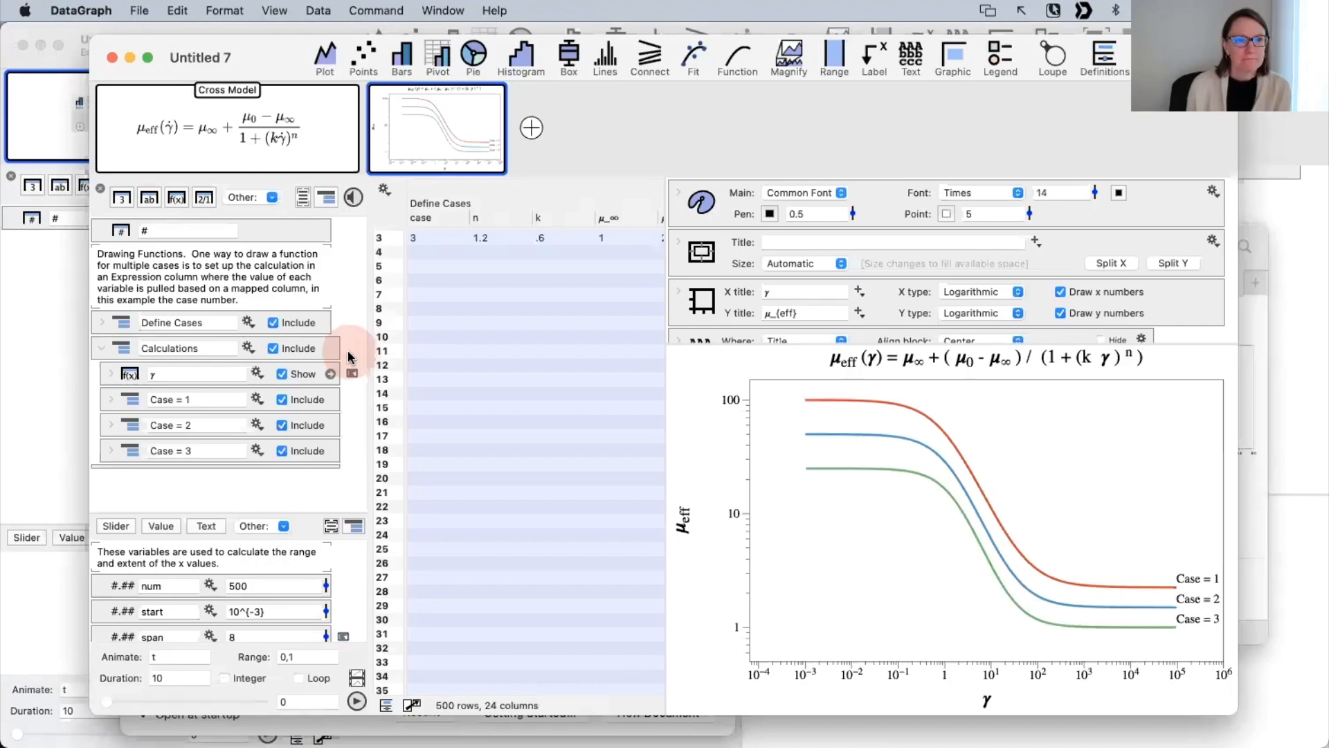
Step: Show the Cross Model graph and select its graphic command to examine how the equation image is placed
{"action": "left_click", "coordinate": [309, 125]}
{"action": "scroll", "coordinate": [919, 321], "scroll_direction": "down", "scroll_amount": 3}
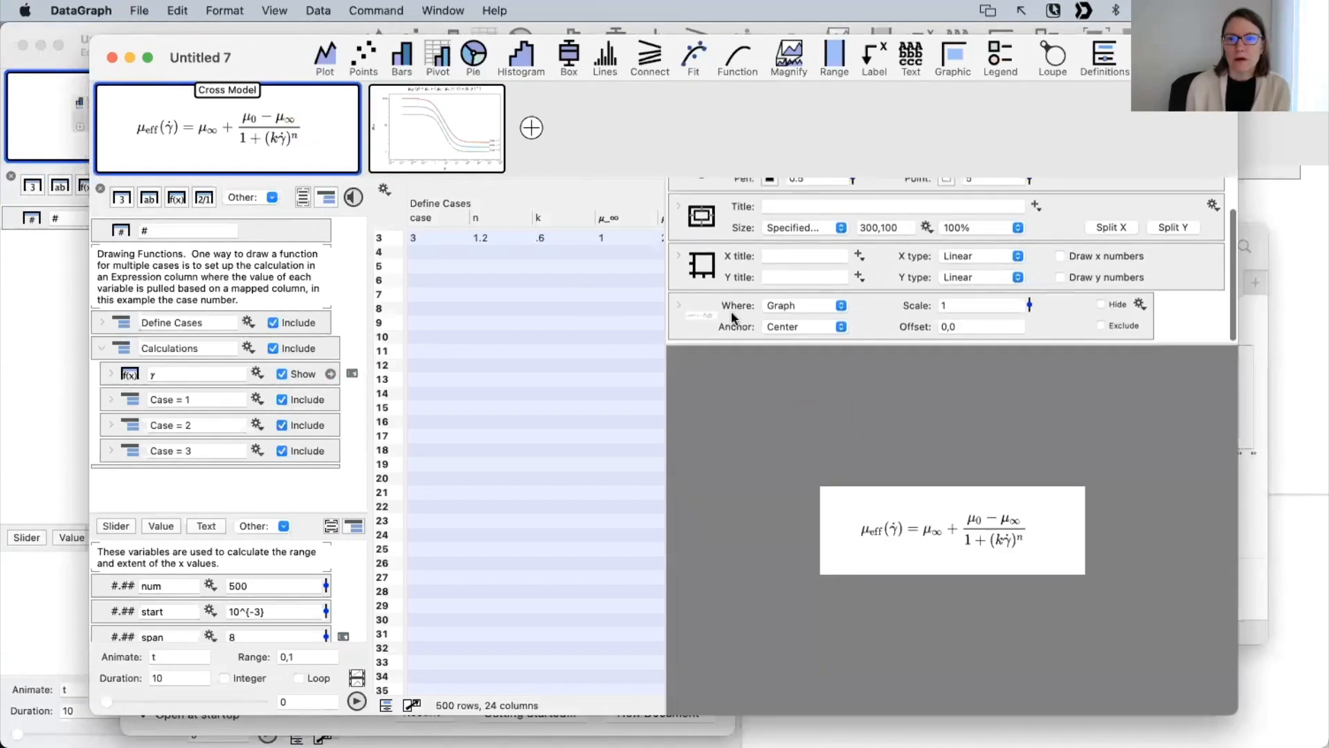
{"action": "left_click", "coordinate": [712, 309]}
{"action": "left_click", "coordinate": [996, 541]}
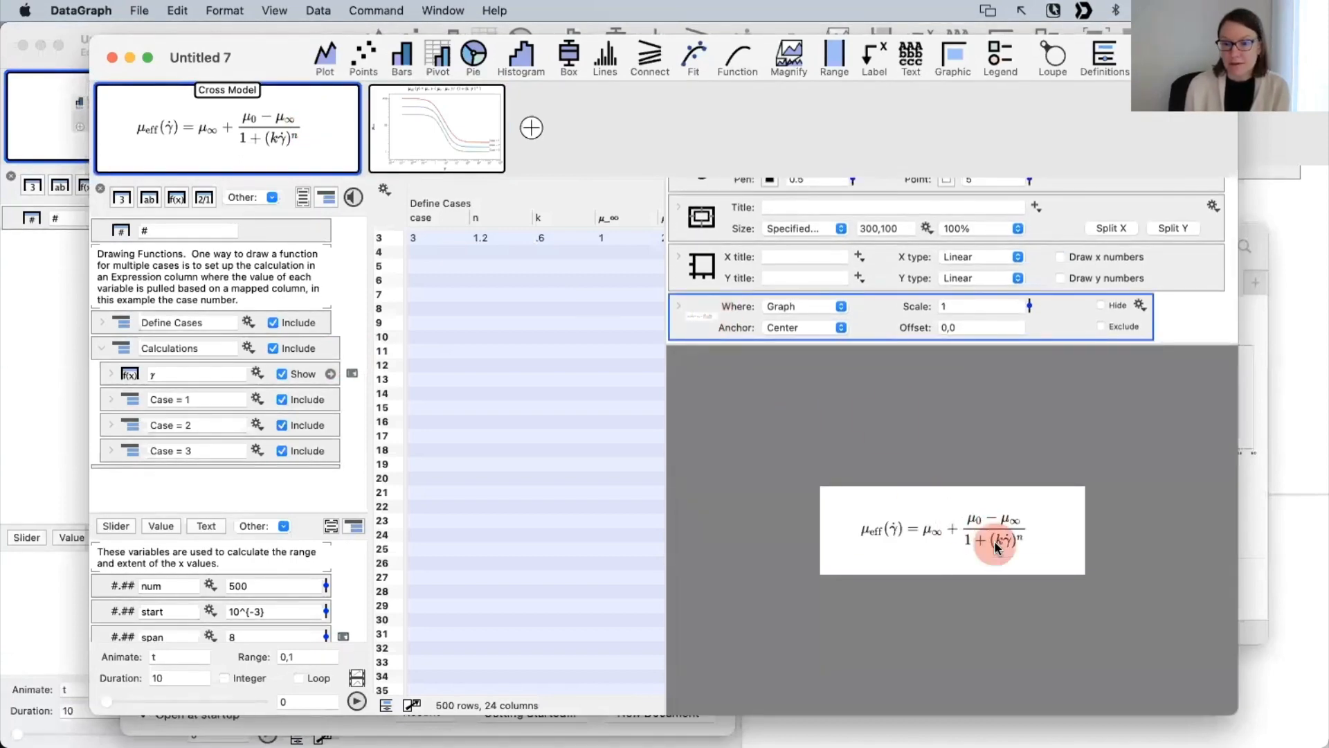
{"action": "left_click", "coordinate": [968, 534]}
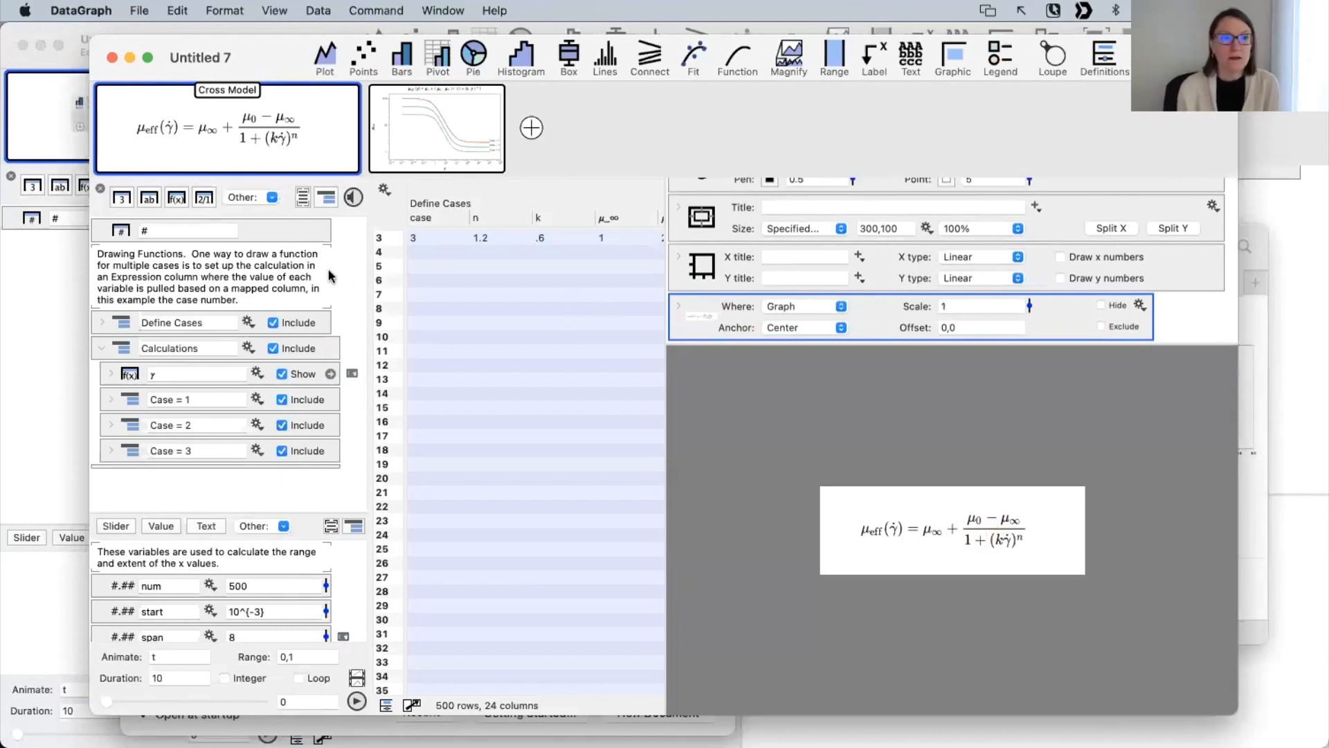
{"action": "left_click", "coordinate": [783, 329]}
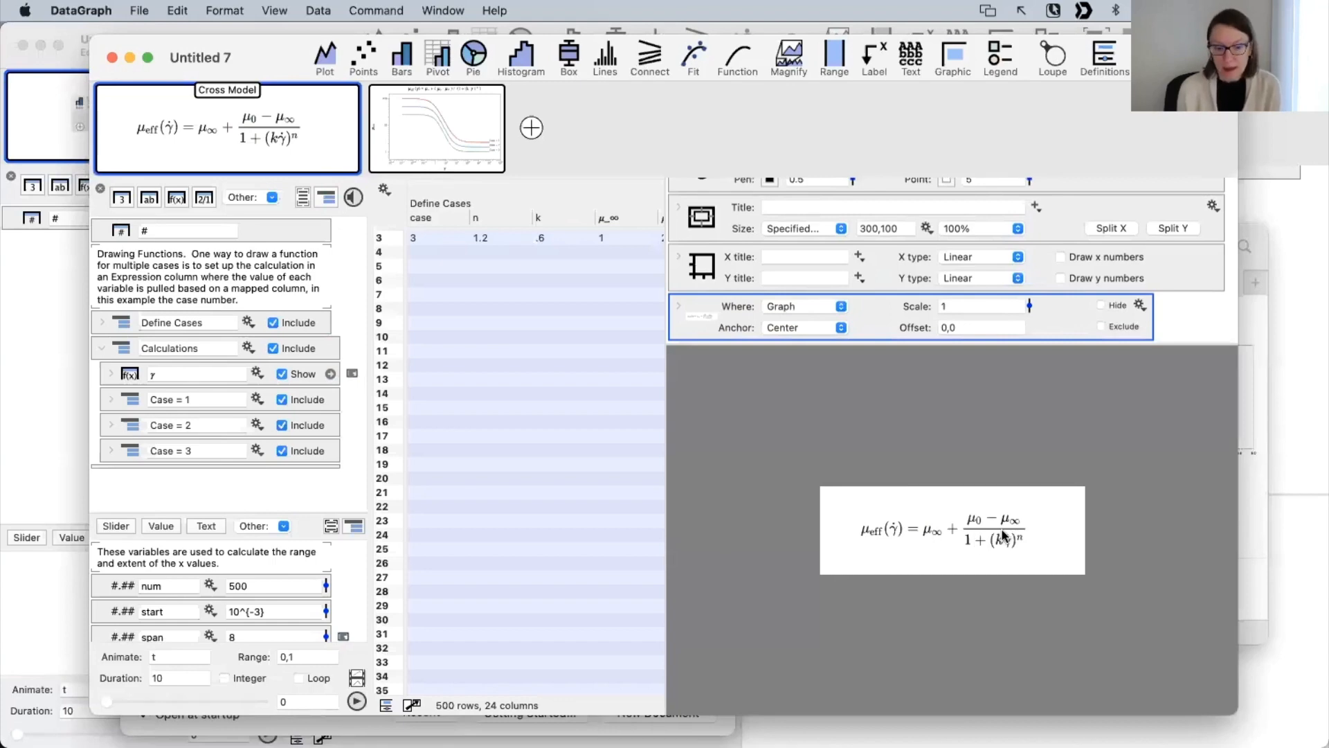
Step: View the graph of the three case curves, and return to the Cross Model equation graph
{"action": "left_click", "coordinate": [482, 134]}
{"action": "left_click", "coordinate": [1008, 585]}
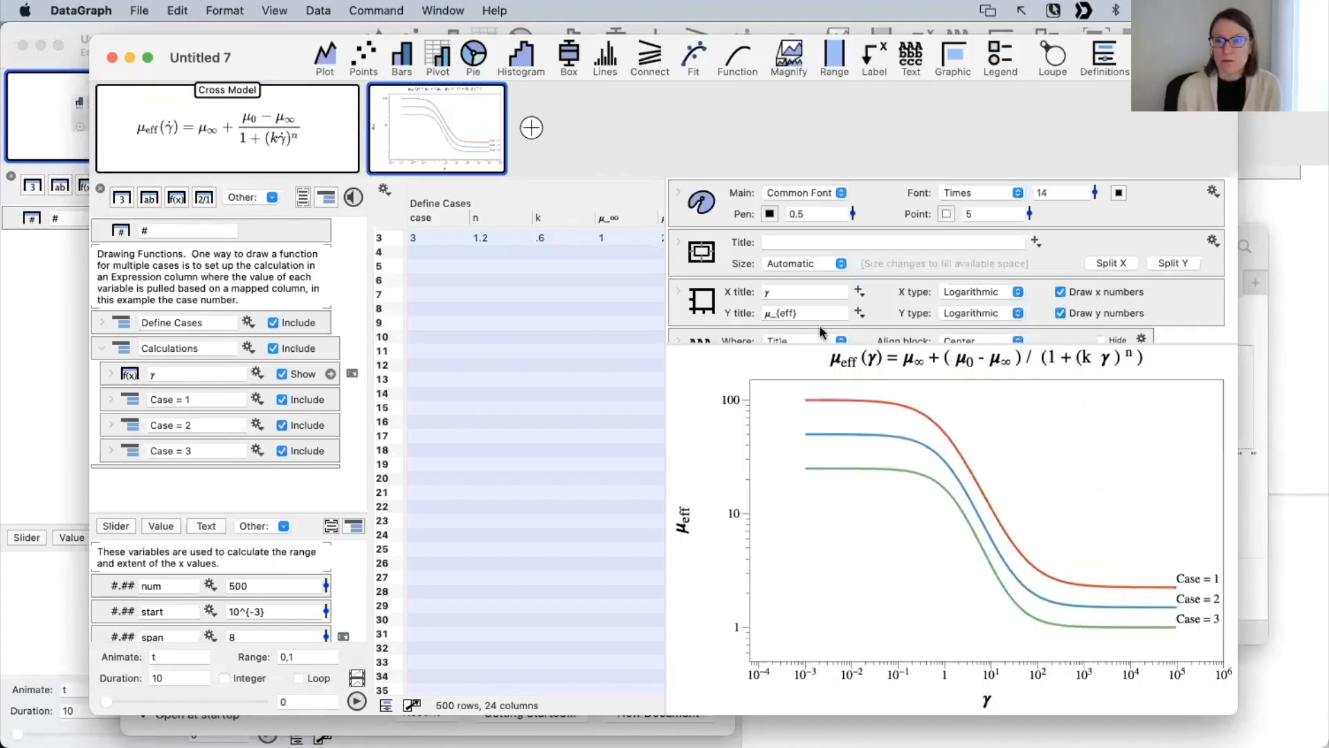
{"action": "left_click", "coordinate": [248, 134]}
{"action": "left_click", "coordinate": [920, 431]}
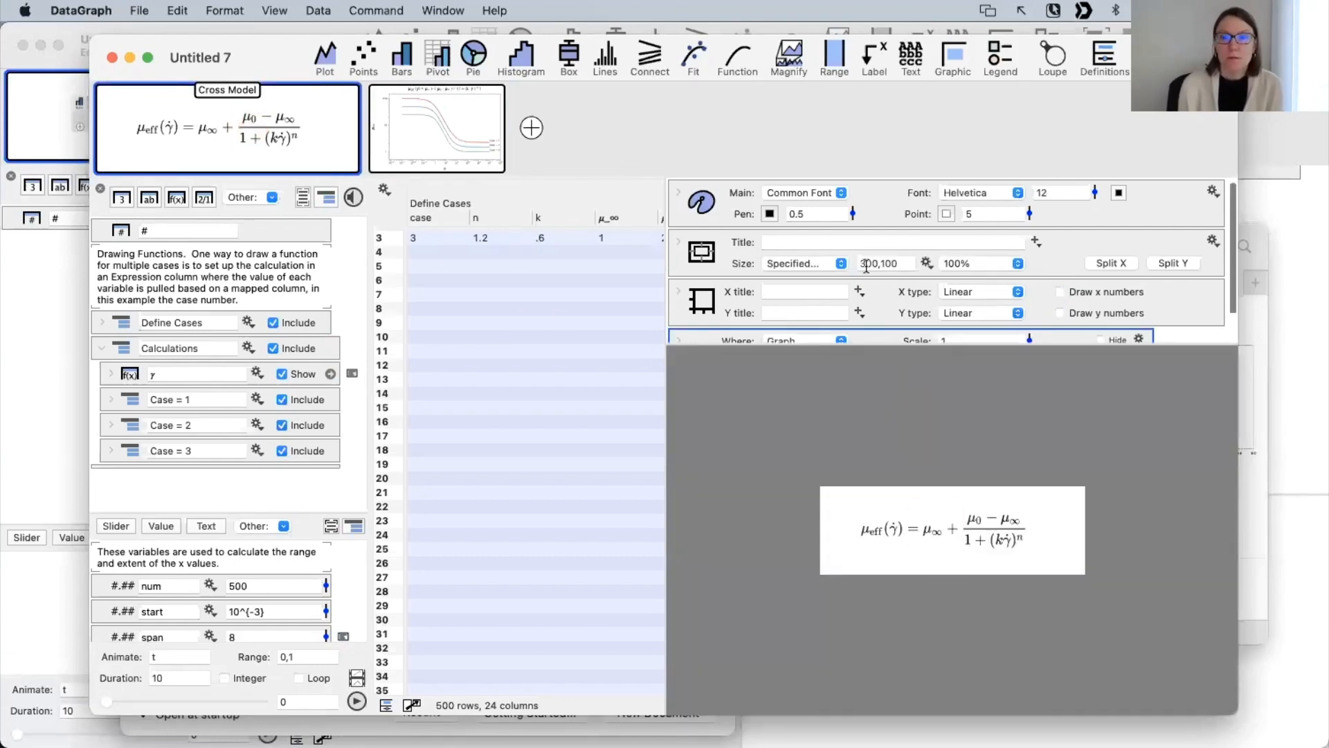
Step: Select the equation graphic in the Cross Model graph and examine its placement settings and the options available for it
{"action": "scroll", "coordinate": [729, 303], "scroll_direction": "down", "scroll_amount": 2}
{"action": "left_click", "coordinate": [977, 531]}
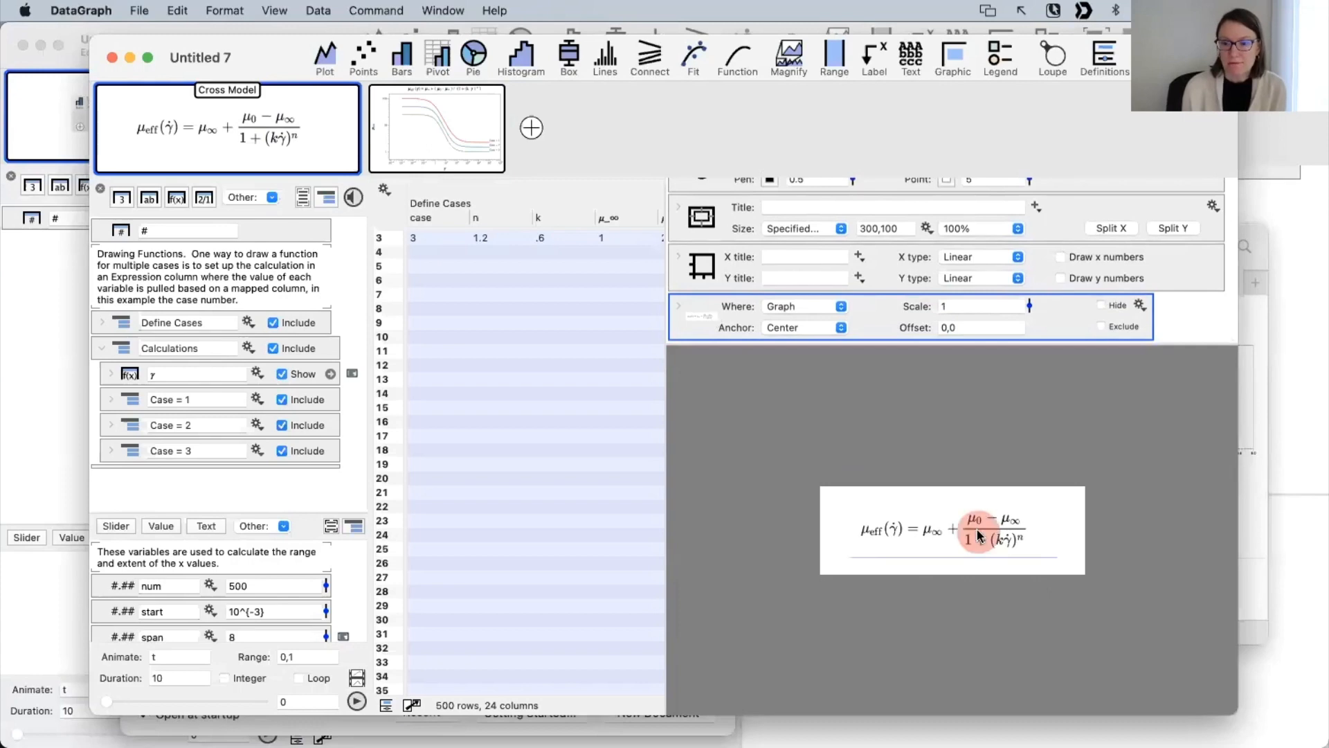
{"action": "right_click", "coordinate": [977, 530]}
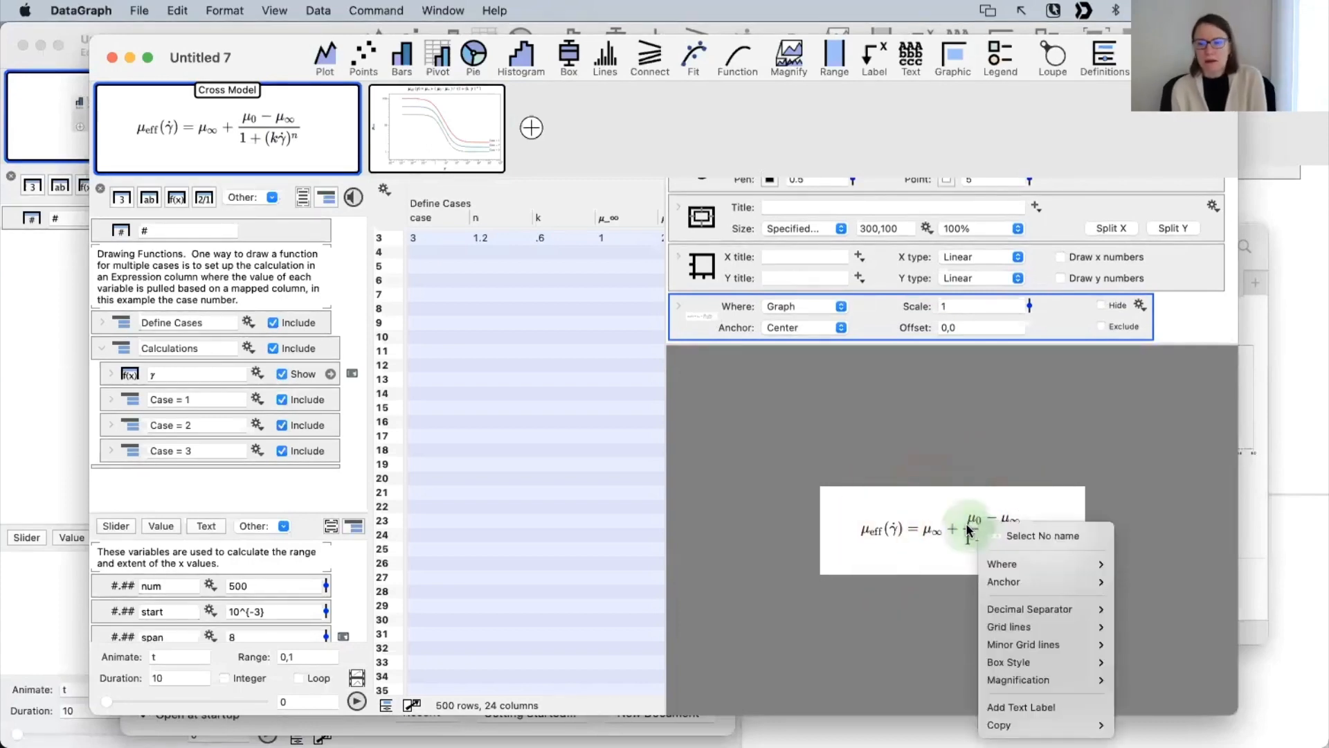
{"action": "left_click", "coordinate": [956, 524]}
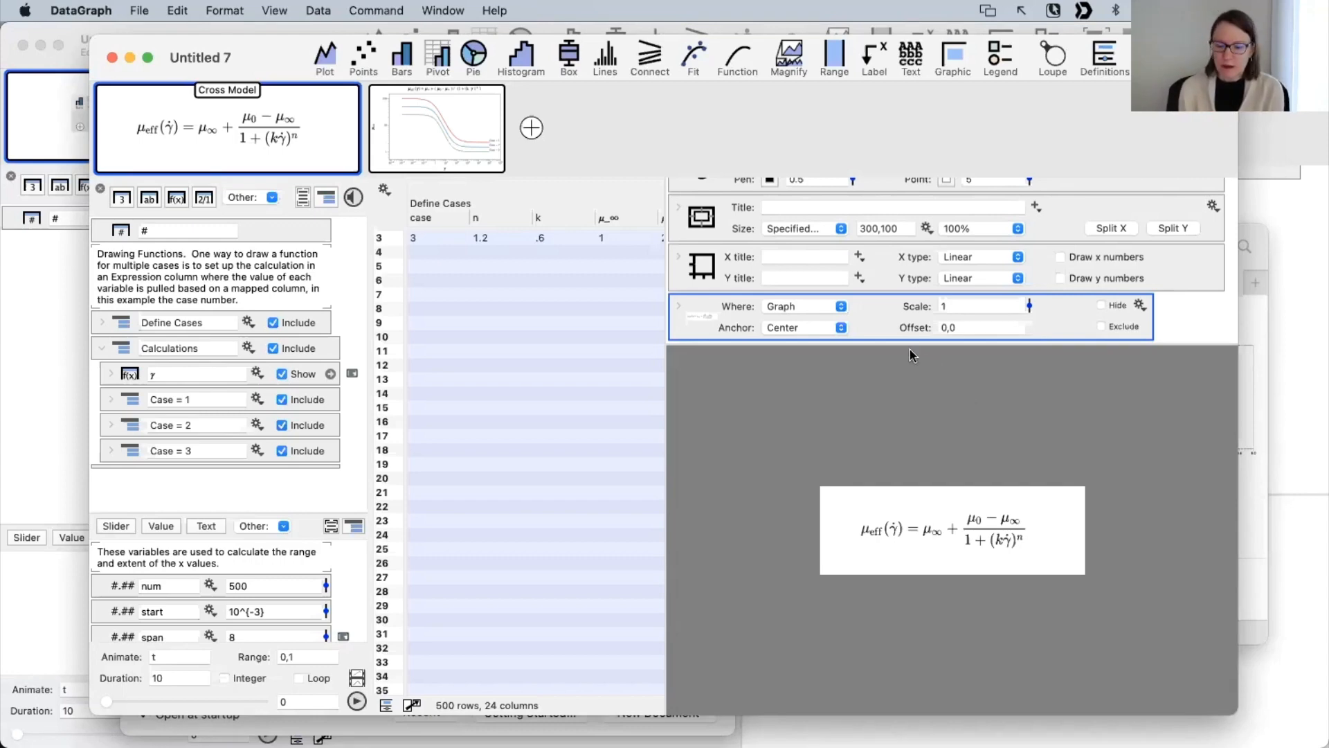
Step: Pause the meeting's screen share
{"action": "mouse_move", "coordinate": [188, 113]}
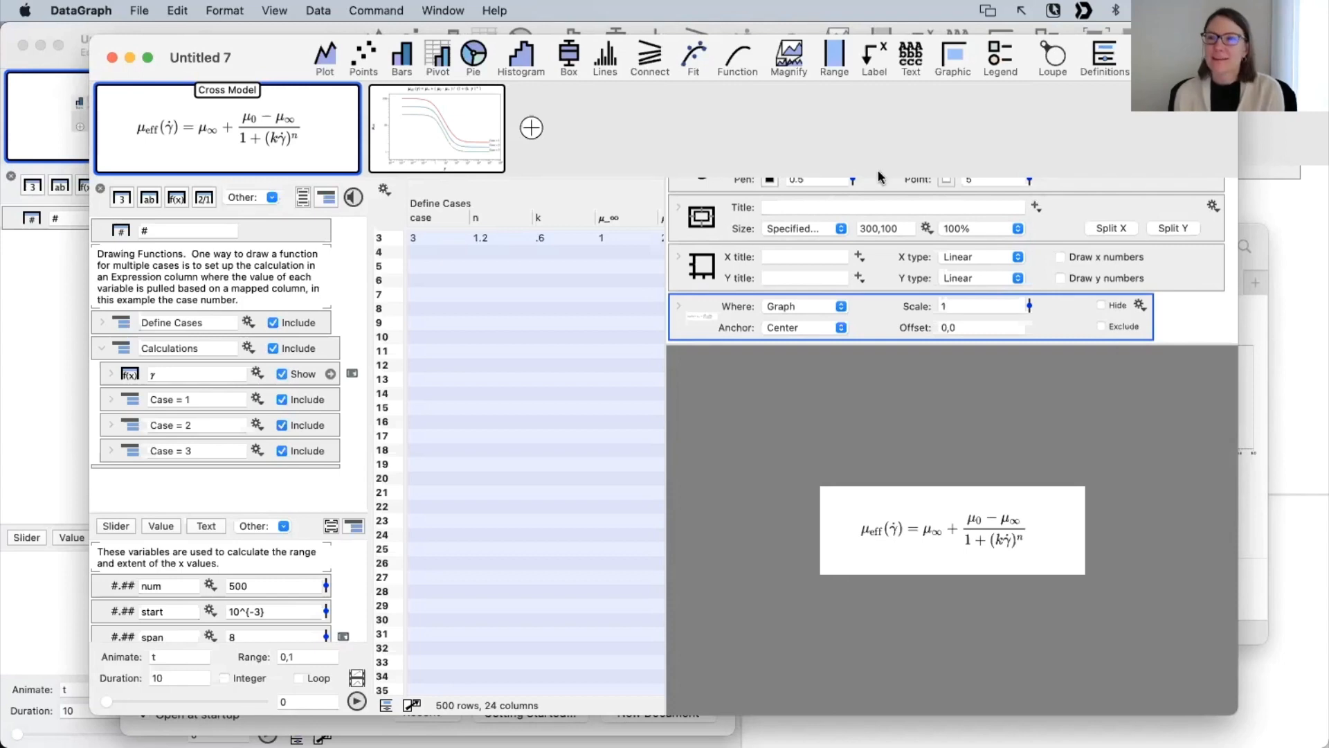
{"action": "left_click", "coordinate": [955, 18]}
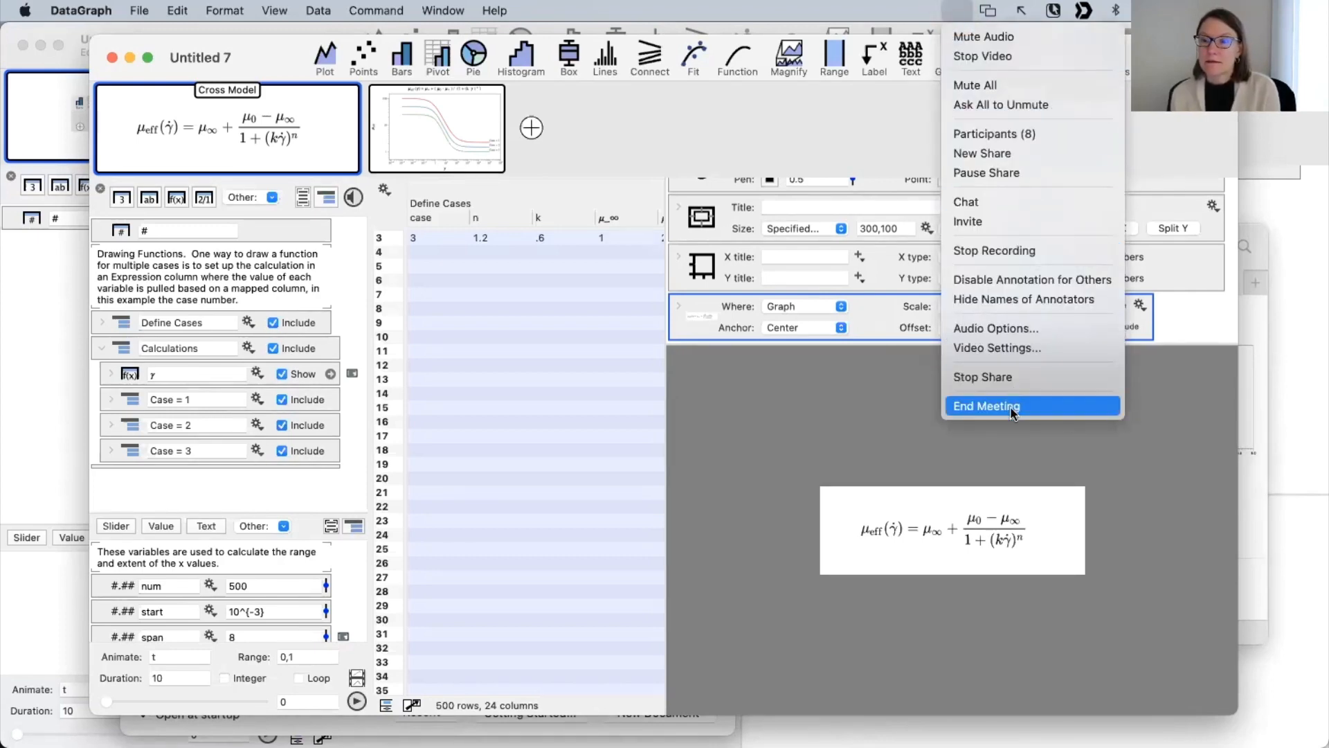
{"action": "left_click", "coordinate": [1007, 173]}
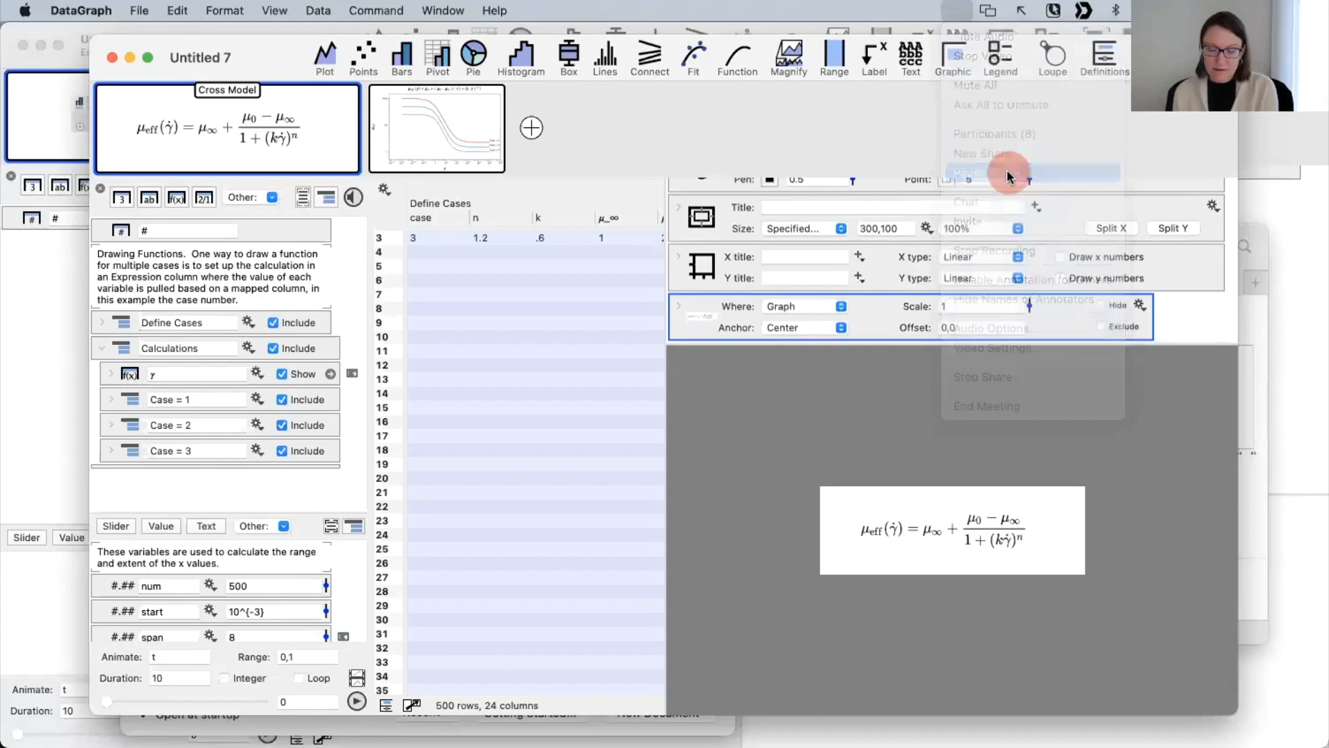